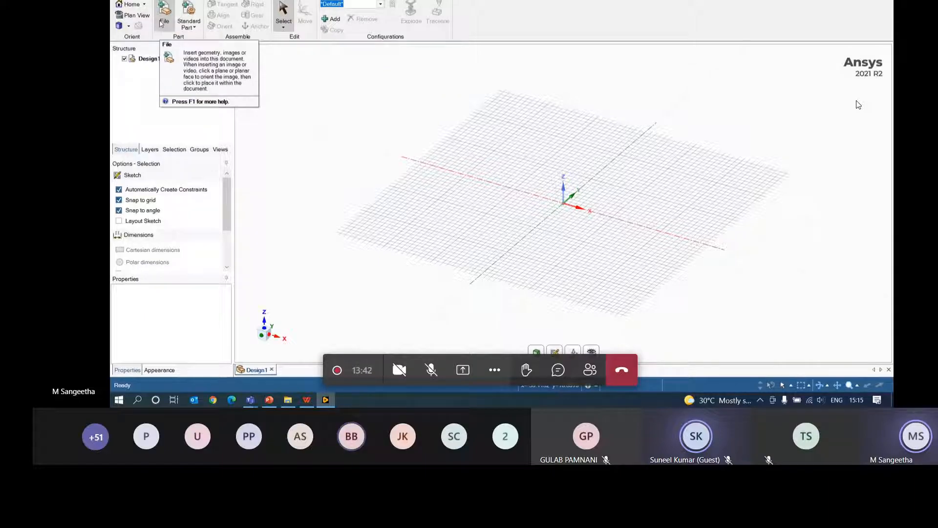
- Switch the ribbon to the Measure tab
{"action": "left_click", "coordinate": [244, 0]}
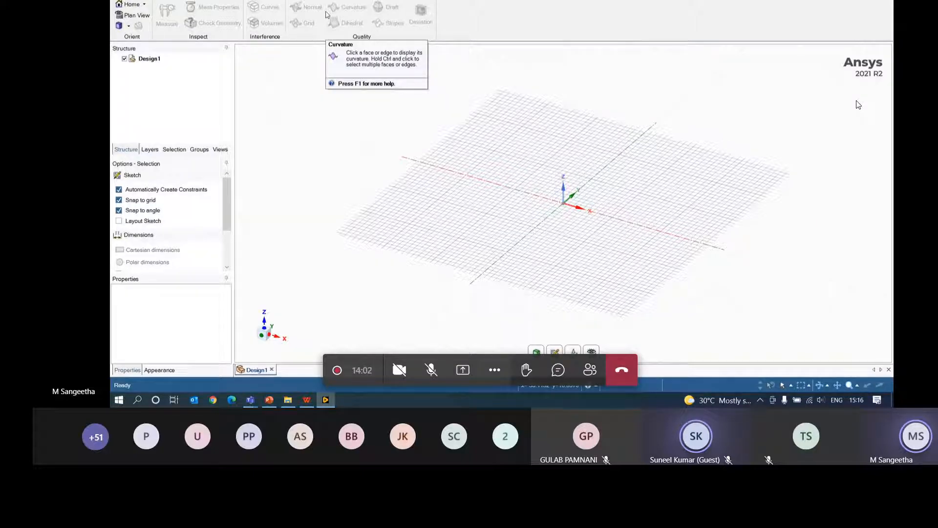
- Switch the ribbon to the Facets tab
{"action": "left_click", "coordinate": [254, 1]}
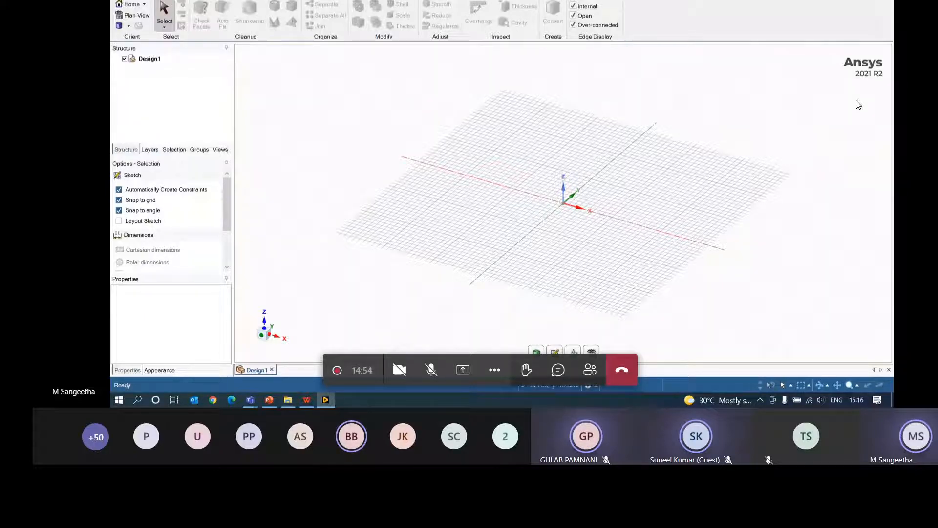
- Switch the ribbon to the Additive tab's build tools
{"action": "left_click", "coordinate": [341, 0]}
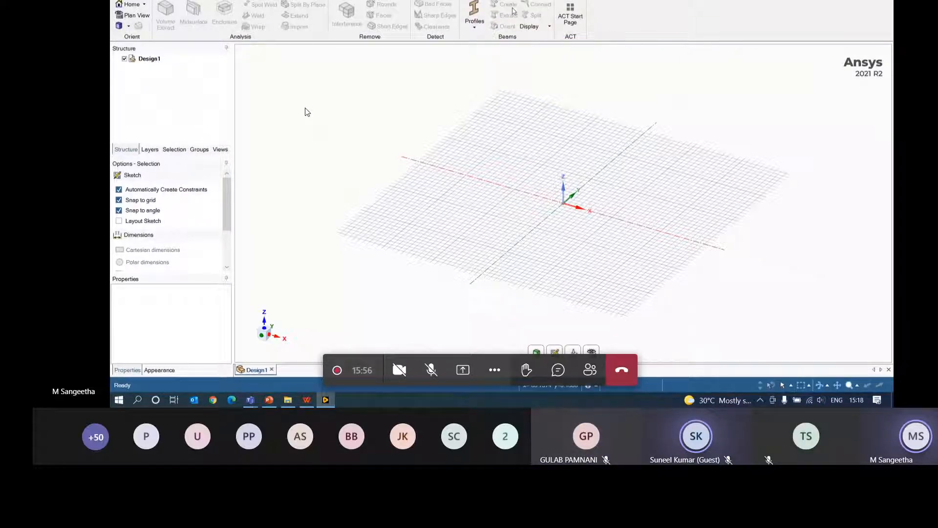
- Glance at the beam Profiles list on the Prepare tab, then move to the Workbench tab
{"action": "left_click", "coordinate": [476, 29]}
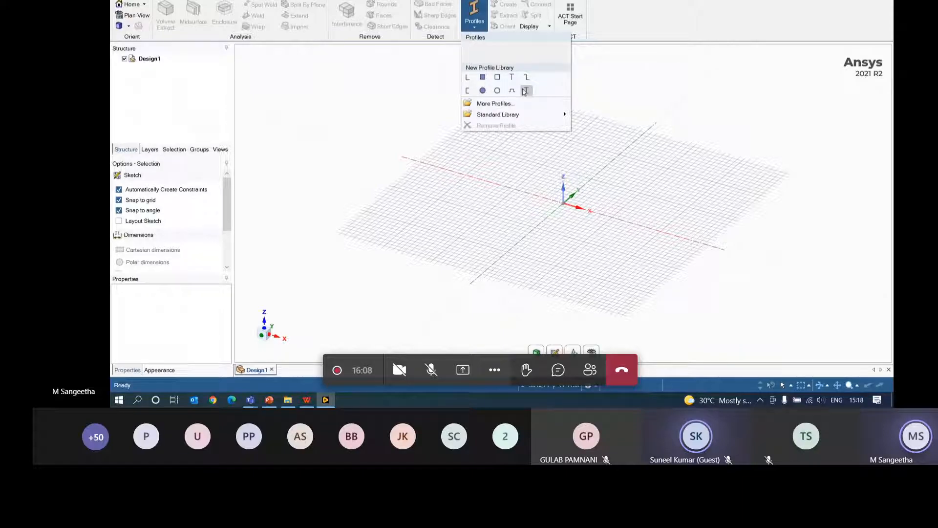
{"action": "left_click", "coordinate": [612, 62]}
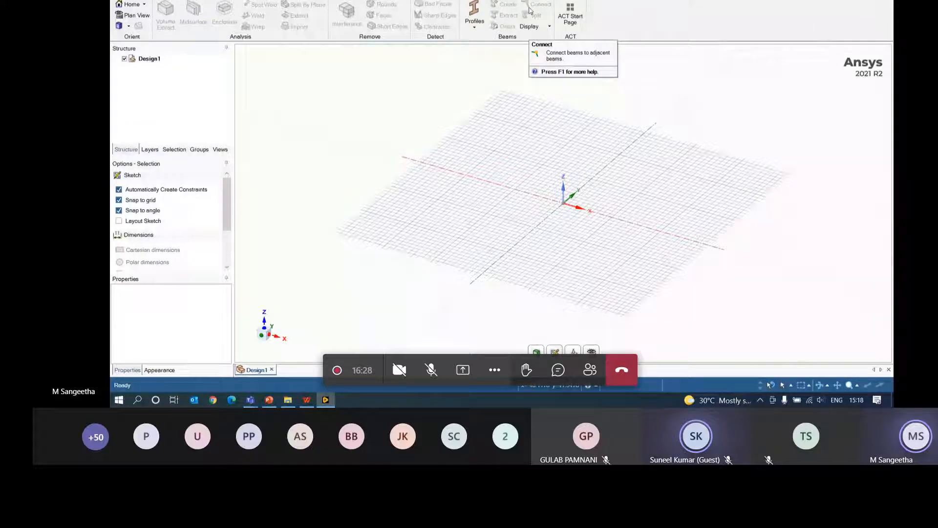
{"action": "left_click", "coordinate": [318, 0]}
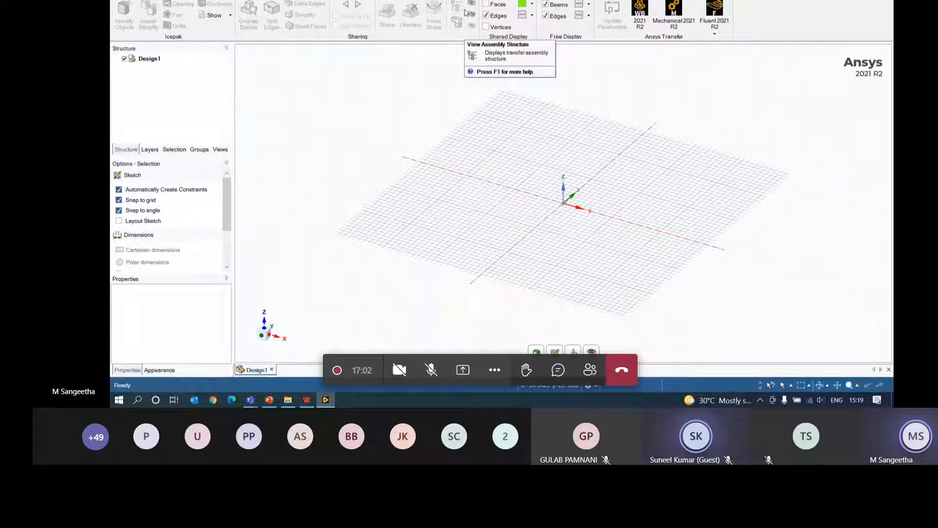
- Check the Fluent 2021 R2 transfer options, then switch to the Mesh tab
{"action": "left_click", "coordinate": [716, 34]}
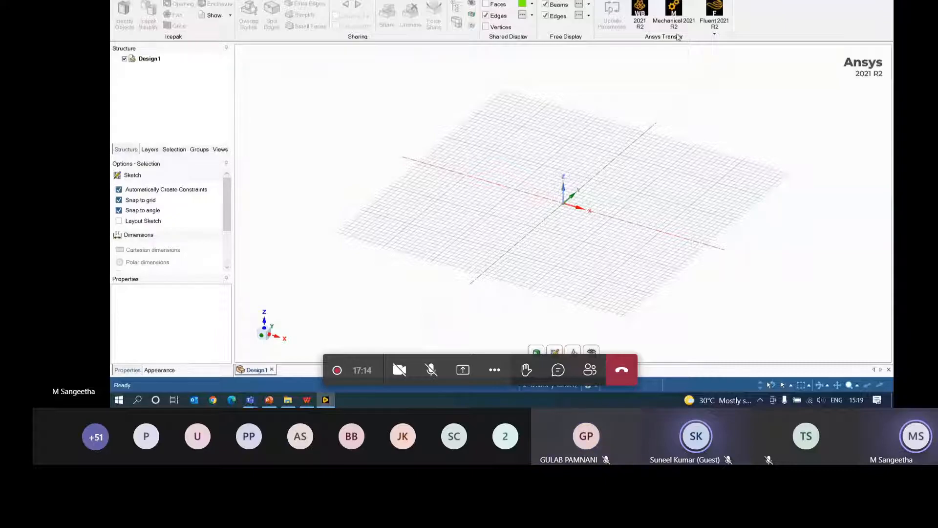
{"action": "left_click", "coordinate": [416, 1]}
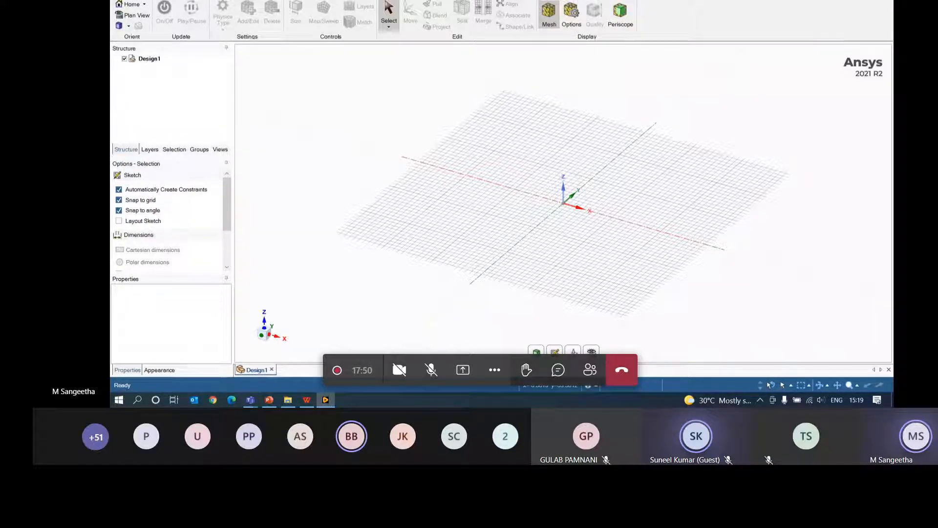
- Switch the ribbon to the Detail tab's annotation tools
{"action": "left_click", "coordinate": [398, 1]}
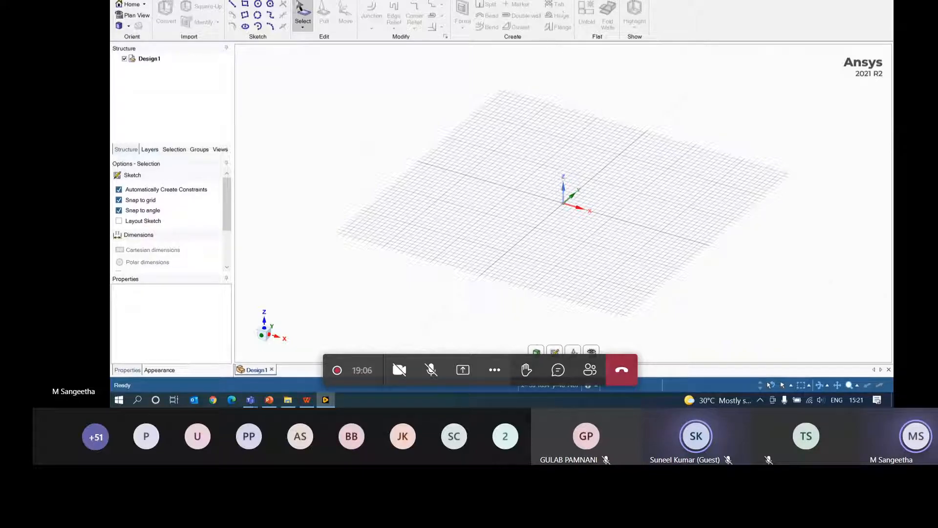
- Browse the remaining ribbon tabs, including KeyShot, BOM Quote and Tools, then open the File menu
{"action": "left_click", "coordinate": [575, 0]}
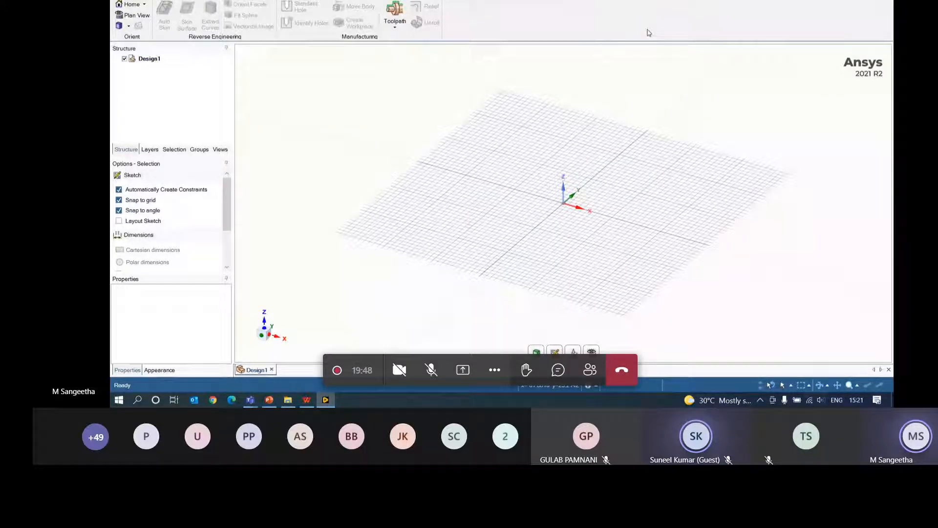
{"action": "left_click", "coordinate": [435, 1]}
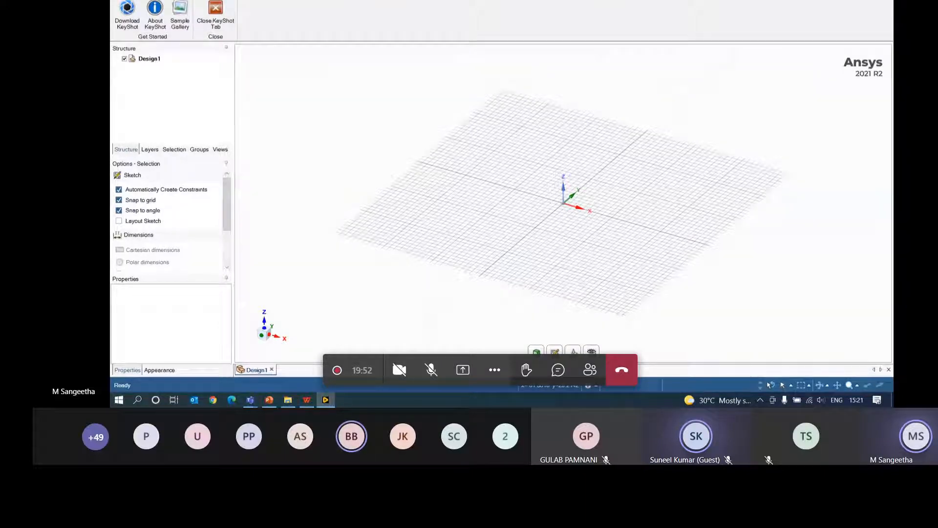
{"action": "left_click", "coordinate": [614, 0]}
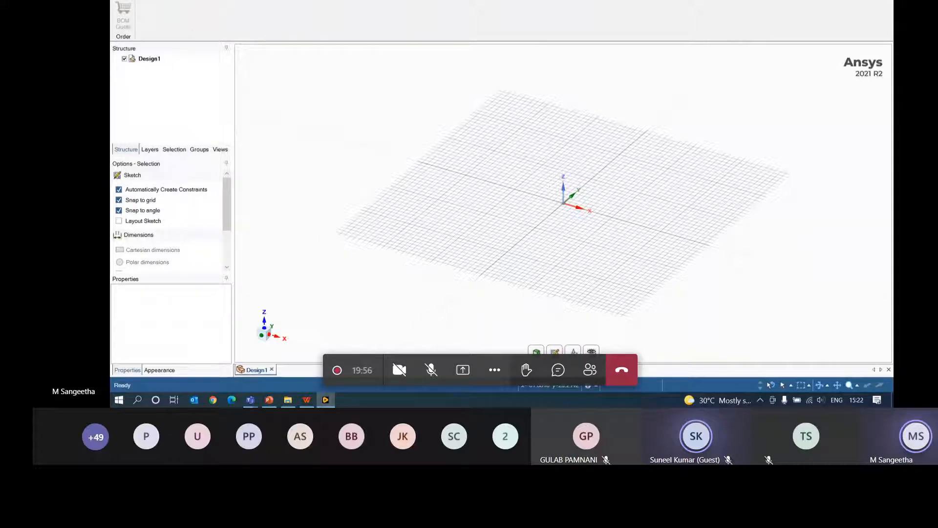
{"action": "left_click", "coordinate": [681, 1]}
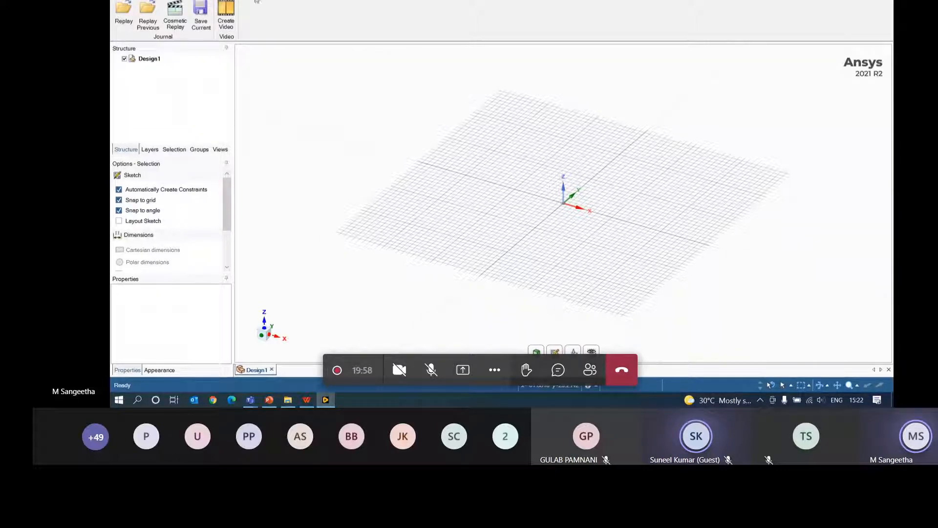
{"action": "left_click", "coordinate": [120, 0]}
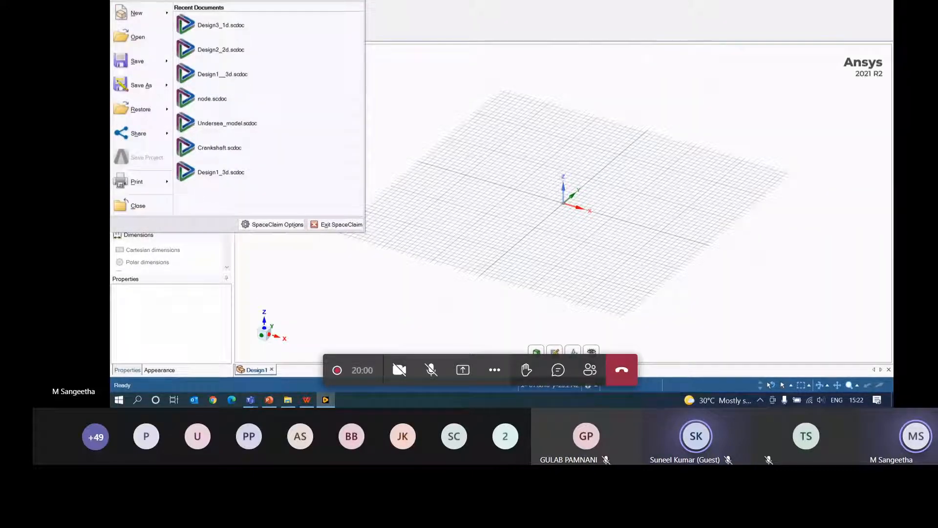
- Open SpaceClaim Options from the bottom of the File menu
{"action": "left_click", "coordinate": [496, 63]}
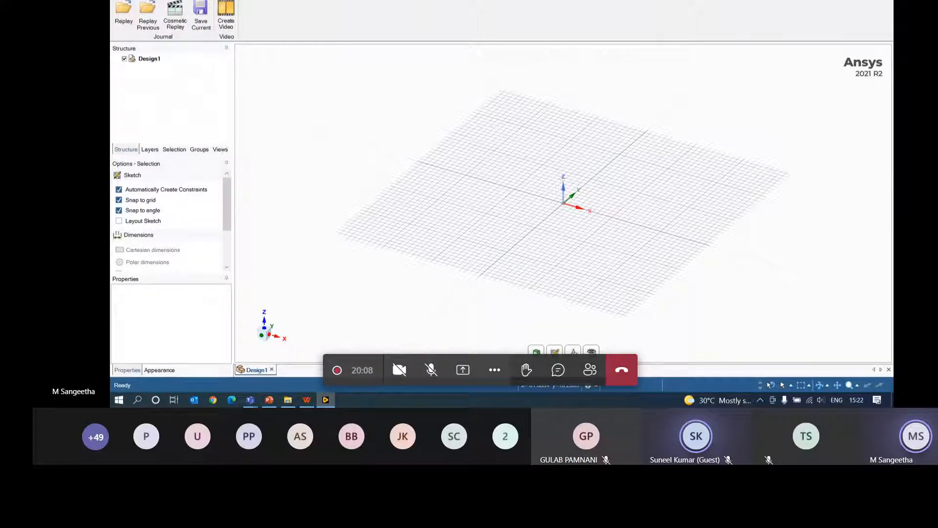
{"action": "left_click", "coordinate": [121, 0]}
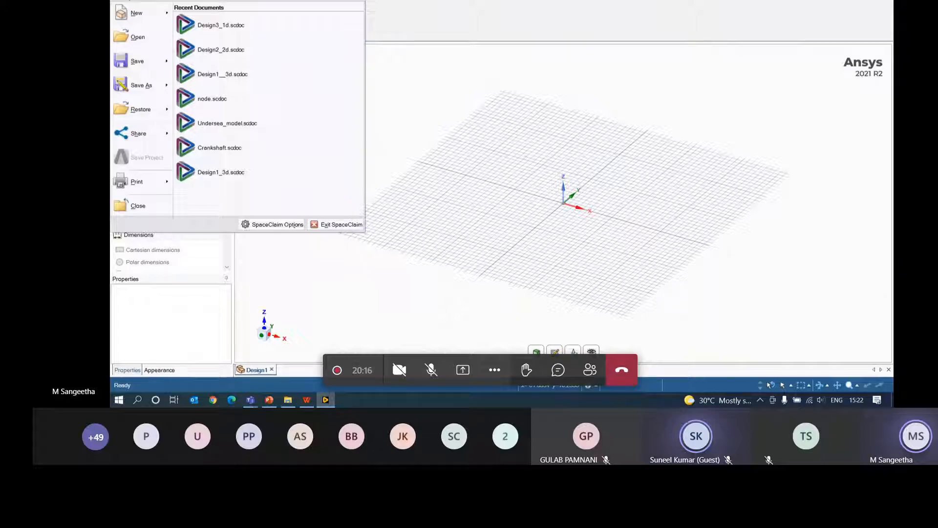
{"action": "left_click", "coordinate": [626, 160]}
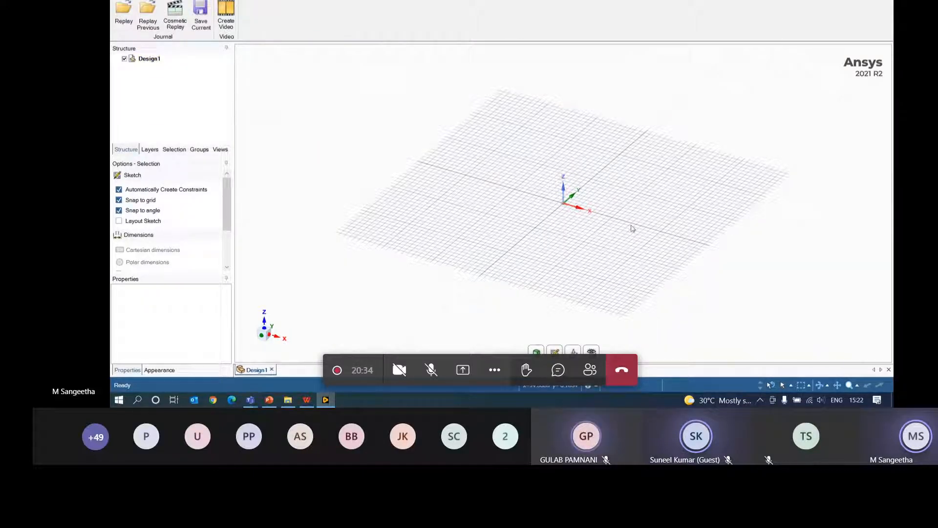
{"action": "left_click", "coordinate": [119, 0]}
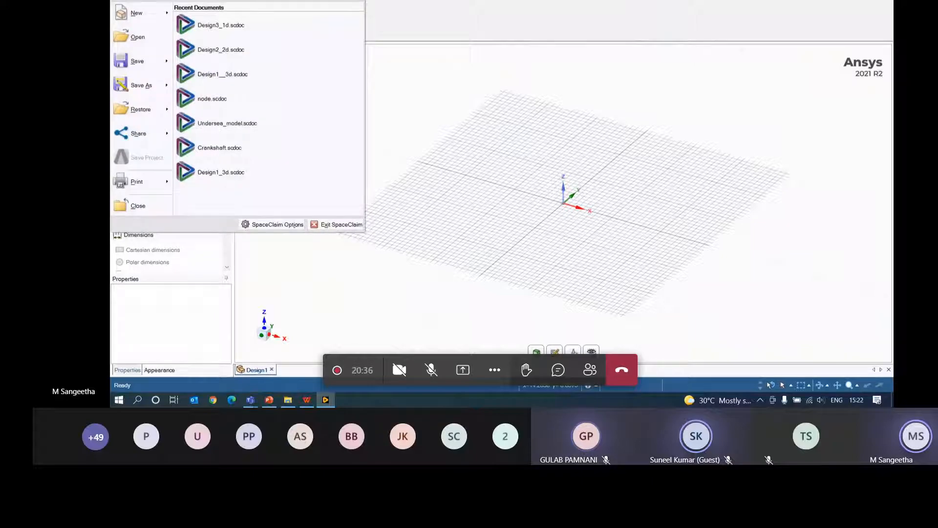
{"action": "left_click", "coordinate": [283, 226]}
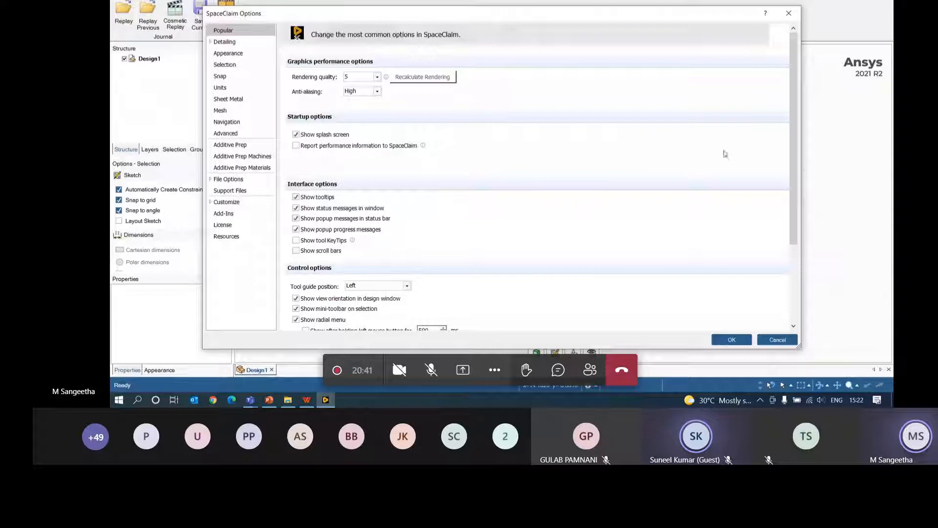
- On the Advanced page, confirm top view direction Z and the Direct3D11 renderer
{"action": "left_click", "coordinate": [226, 133]}
{"action": "scroll", "coordinate": [559, 195], "scroll_direction": "down", "scroll_amount": 2}
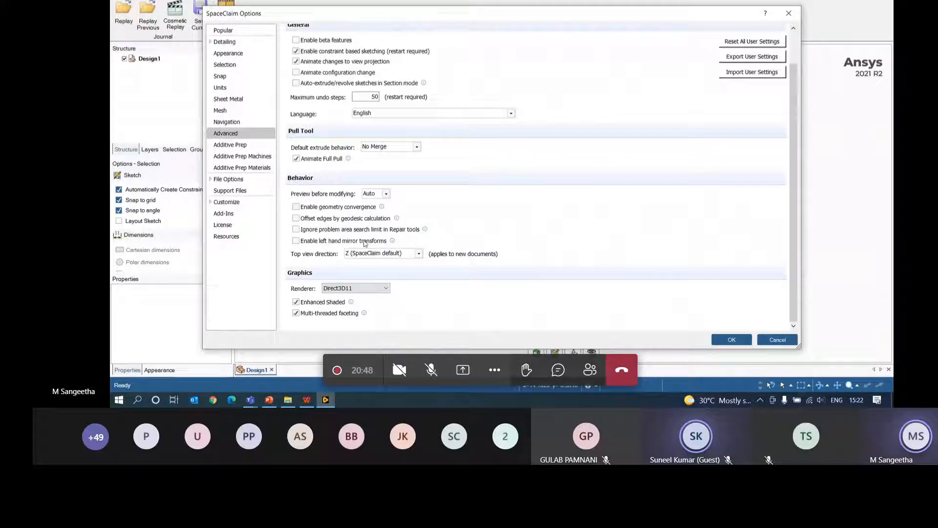
{"action": "left_click", "coordinate": [419, 254]}
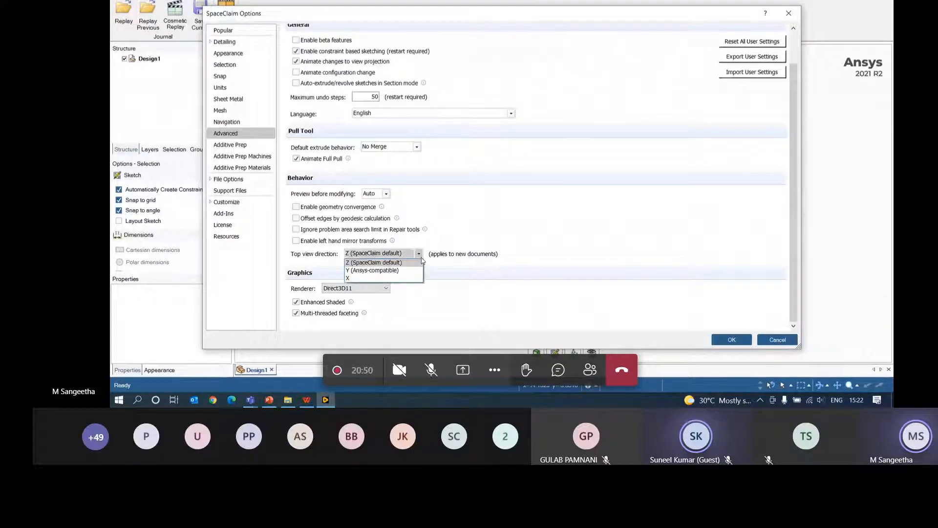
{"action": "left_click", "coordinate": [357, 263]}
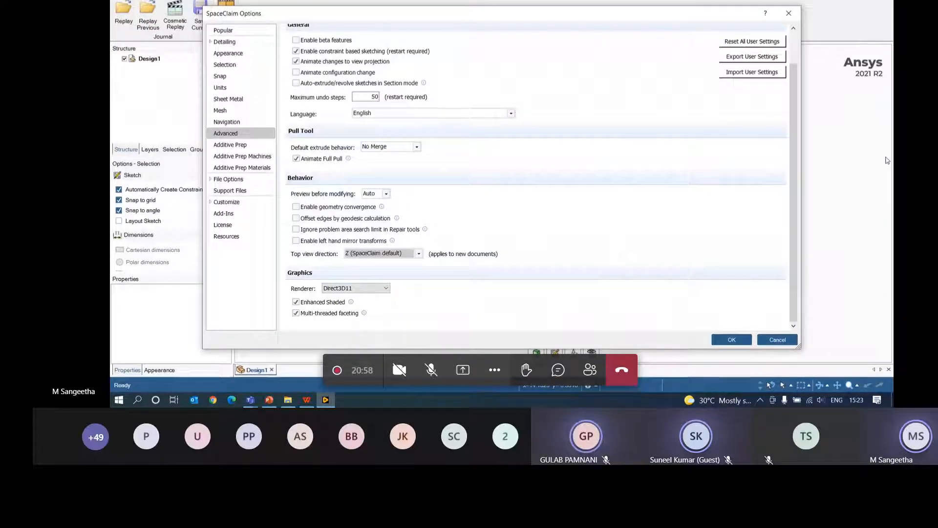
{"action": "left_click", "coordinate": [362, 290]}
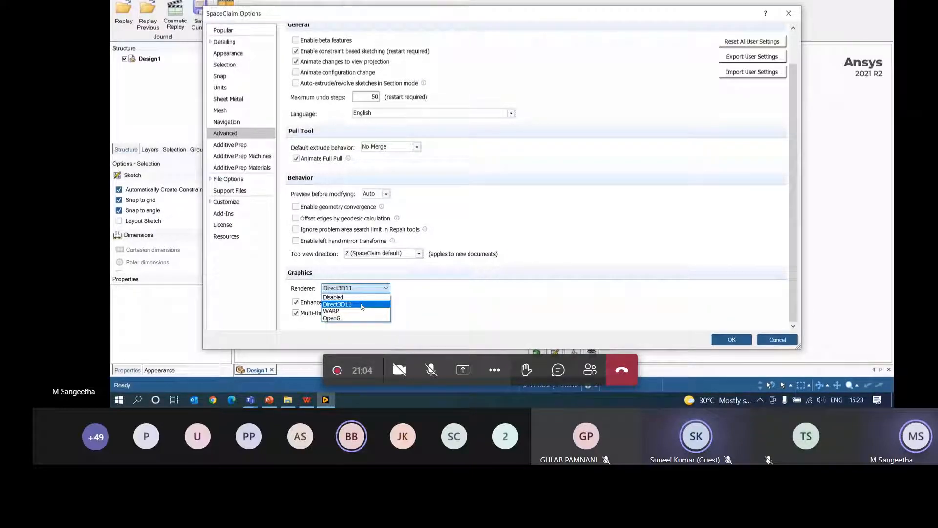
{"action": "left_click", "coordinate": [362, 305]}
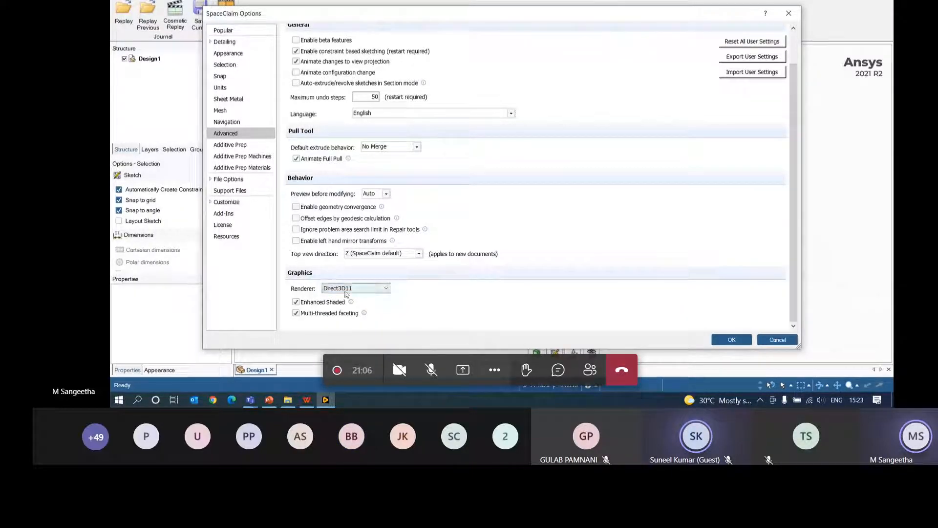
{"action": "left_click", "coordinate": [358, 289]}
{"action": "left_click", "coordinate": [364, 304]}
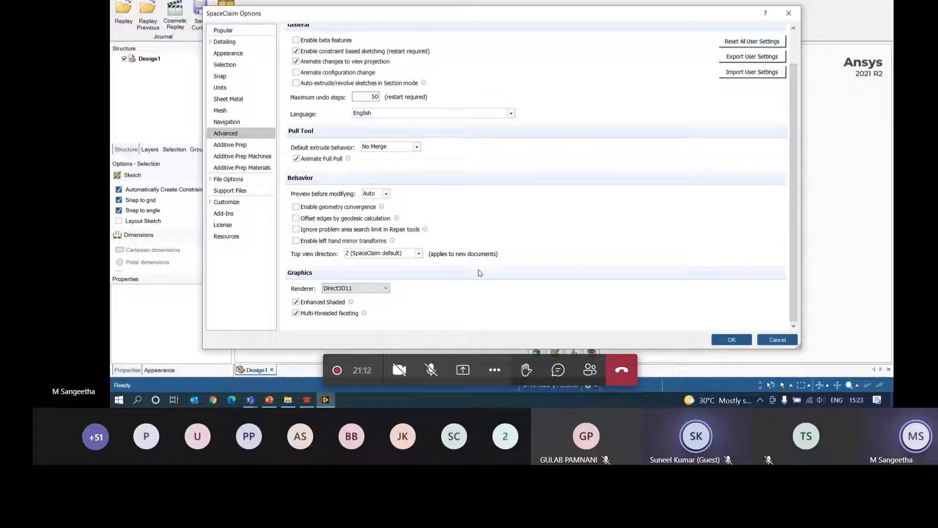
- Keep This Document's units as Metric, Millimeters and Degrees
{"action": "left_click", "coordinate": [221, 88]}
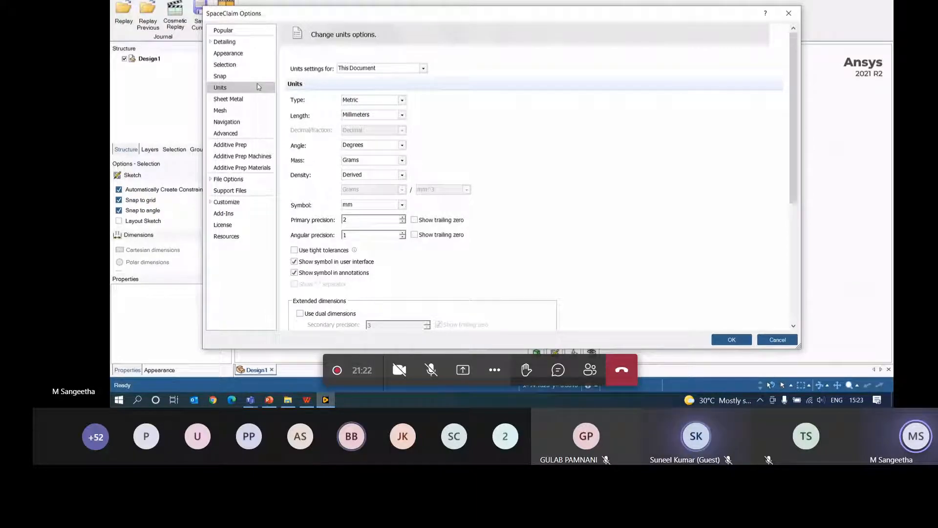
{"action": "left_click", "coordinate": [423, 69]}
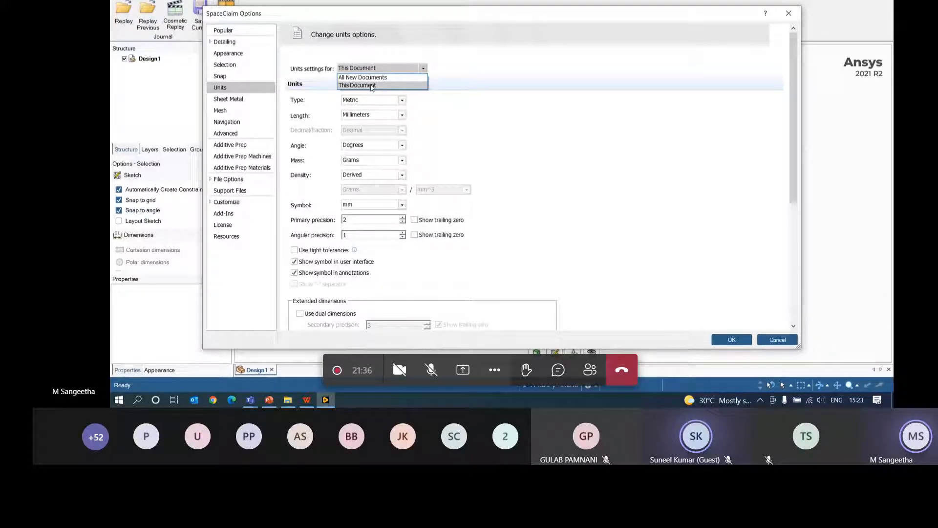
{"action": "left_click", "coordinate": [371, 85]}
{"action": "left_click", "coordinate": [401, 100]}
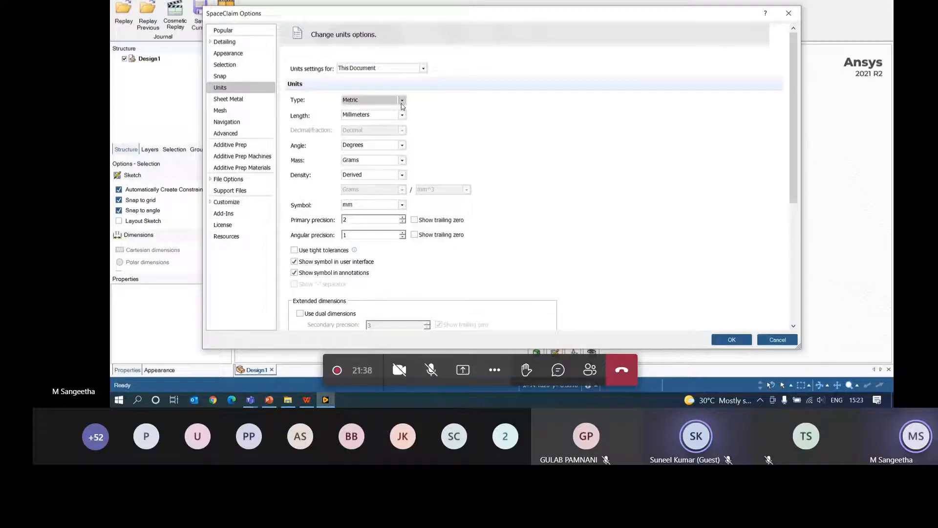
{"action": "left_click", "coordinate": [386, 117]}
{"action": "left_click", "coordinate": [402, 115]}
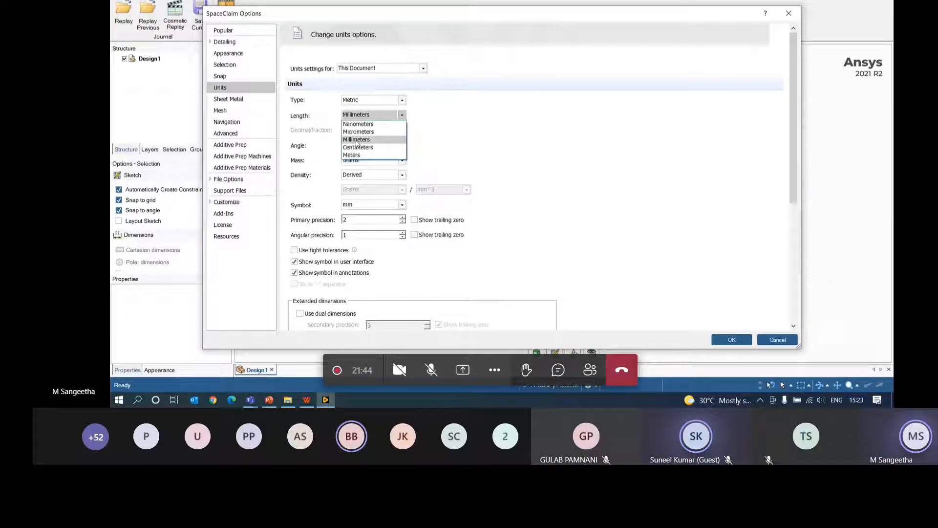
{"action": "left_click", "coordinate": [357, 140]}
{"action": "left_click", "coordinate": [403, 145]}
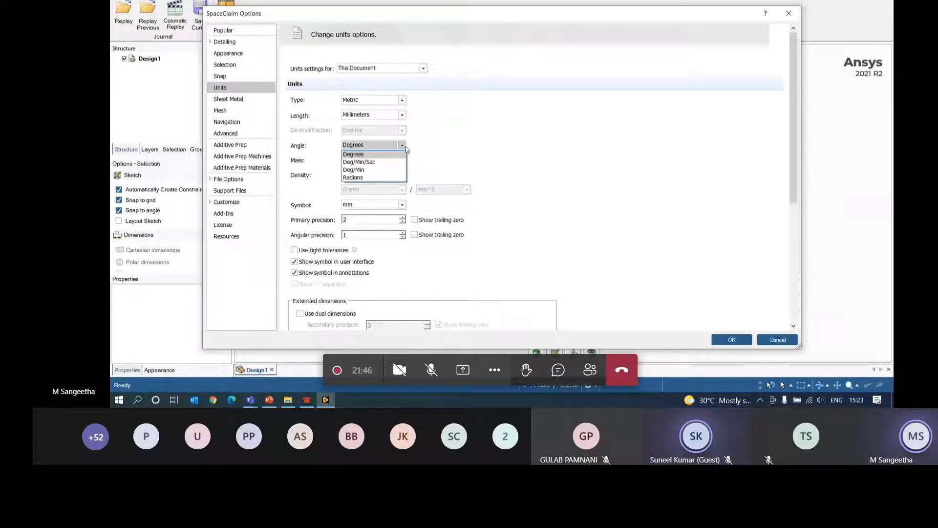
{"action": "left_click", "coordinate": [467, 186]}
{"action": "scroll", "coordinate": [464, 191], "scroll_direction": "down", "scroll_amount": 3}
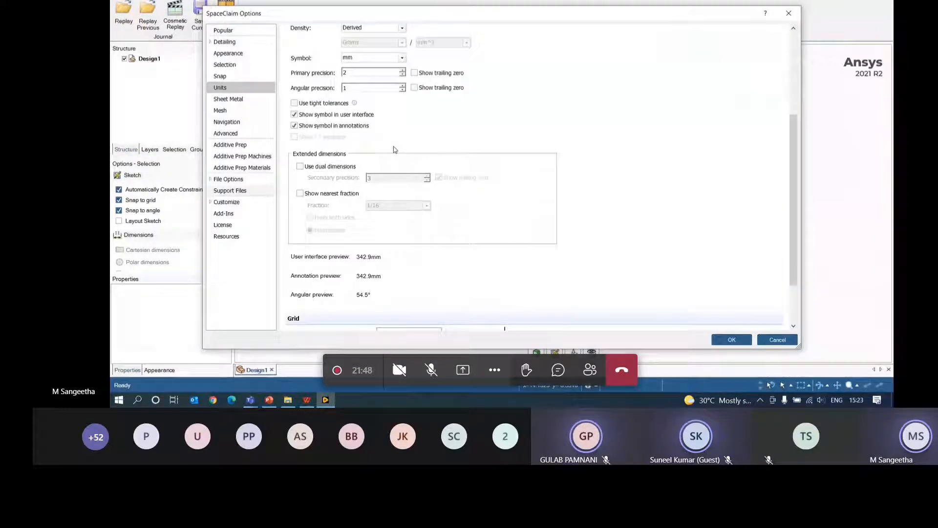
{"action": "scroll", "coordinate": [409, 210], "scroll_direction": "up", "scroll_amount": 3}
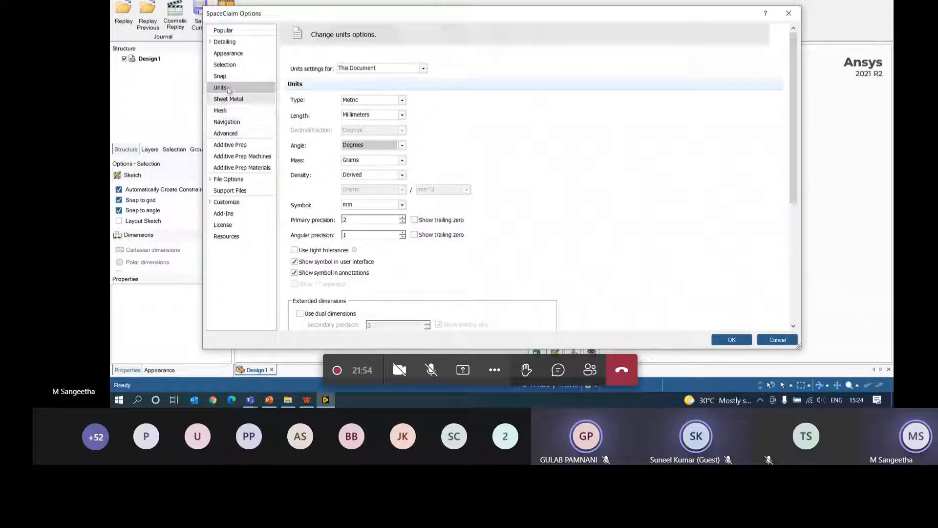
- Review the Appearance settings and close the options with OK
{"action": "left_click", "coordinate": [228, 53]}
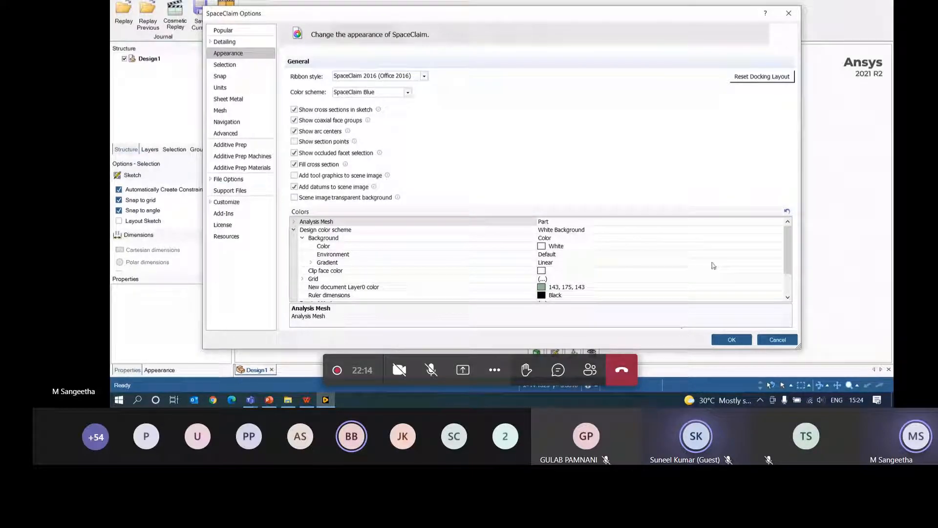
{"action": "left_click_drag", "start_coordinate": [658, 21], "coordinate": [595, 0]}
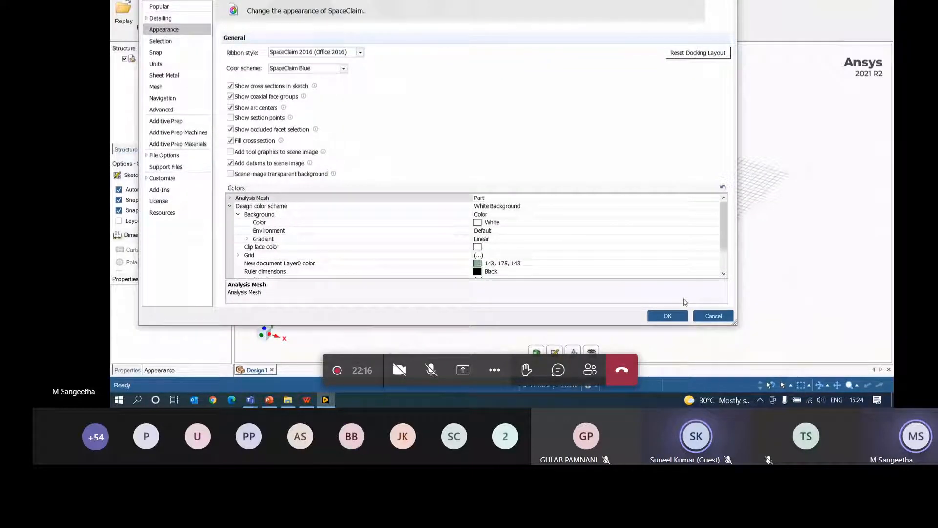
{"action": "left_click", "coordinate": [679, 315]}
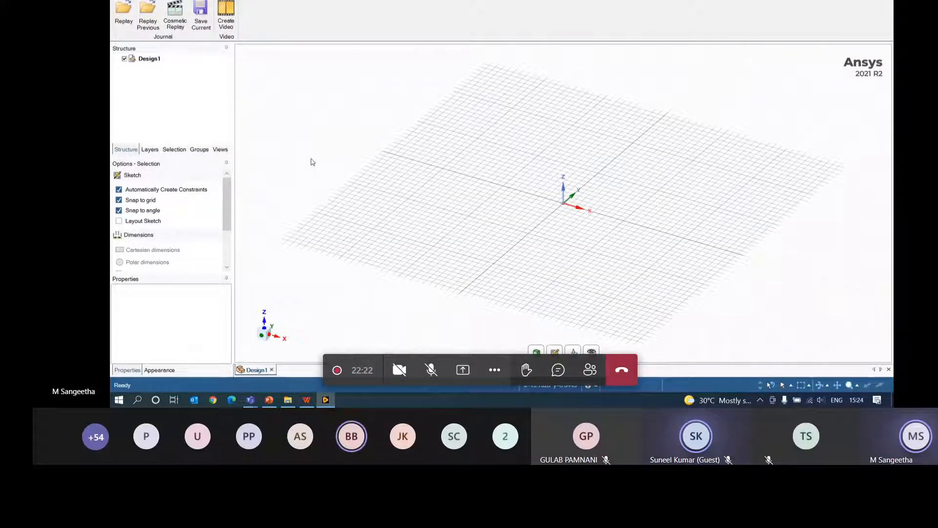
- Create a new blank design, Design2, from the File menu
{"action": "left_click", "coordinate": [120, 1]}
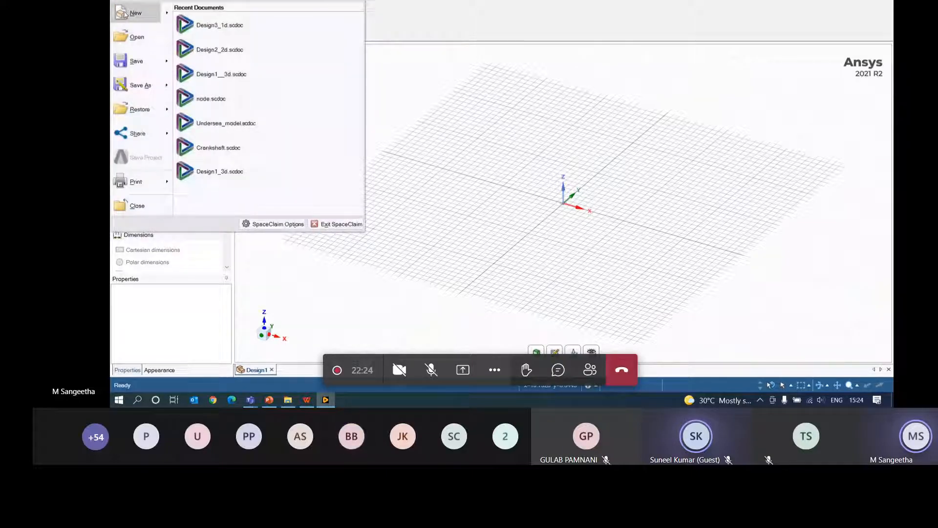
{"action": "mouse_move", "coordinate": [124, 12]}
{"action": "left_click", "coordinate": [201, 24]}
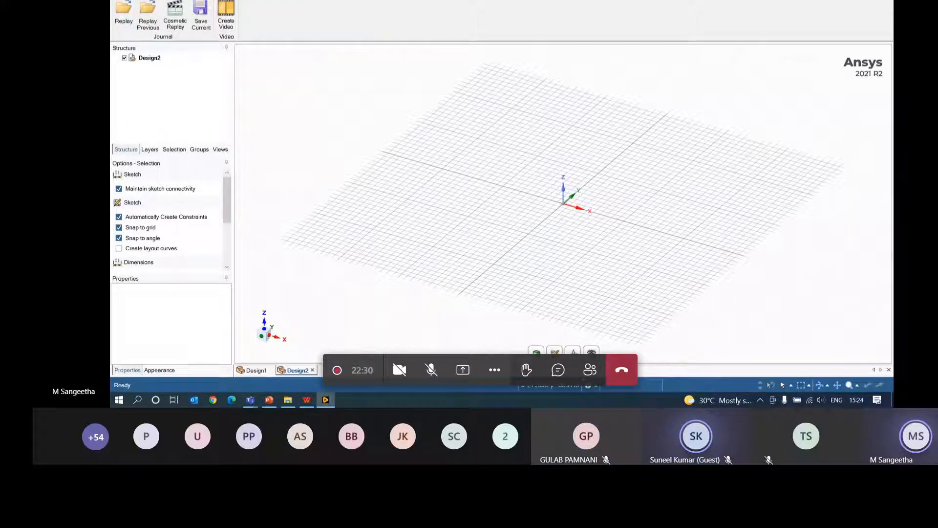
- Close the Design1 document and view Design2's sketch grid in Plan View
{"action": "left_click", "coordinate": [270, 372]}
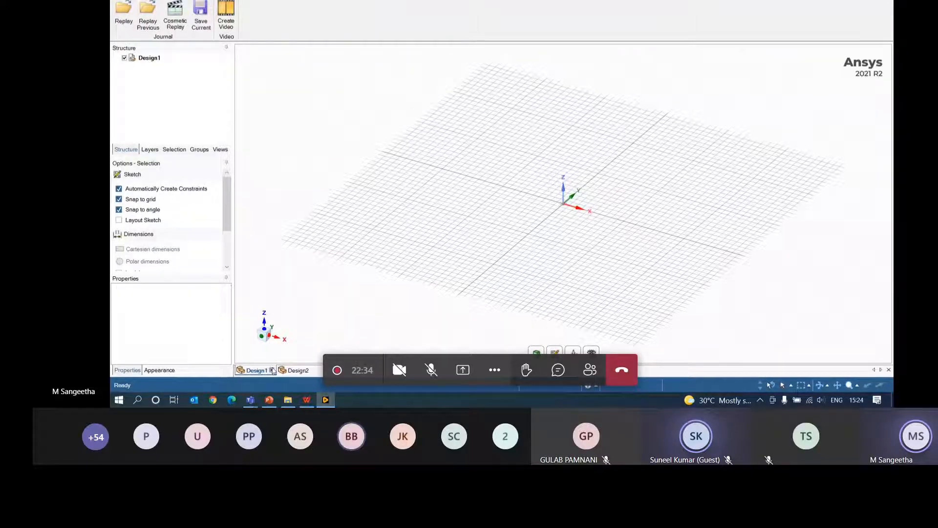
{"action": "left_click", "coordinate": [272, 371]}
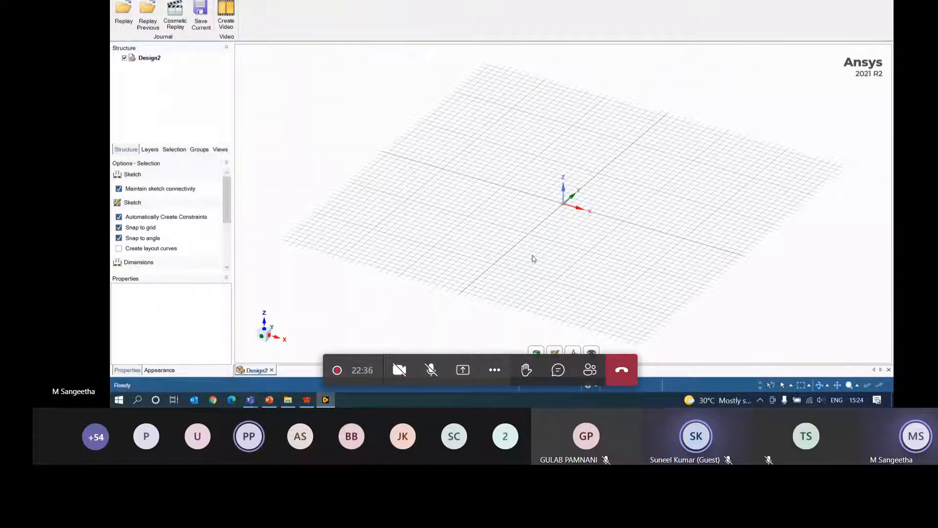
{"action": "left_click", "coordinate": [121, 1]}
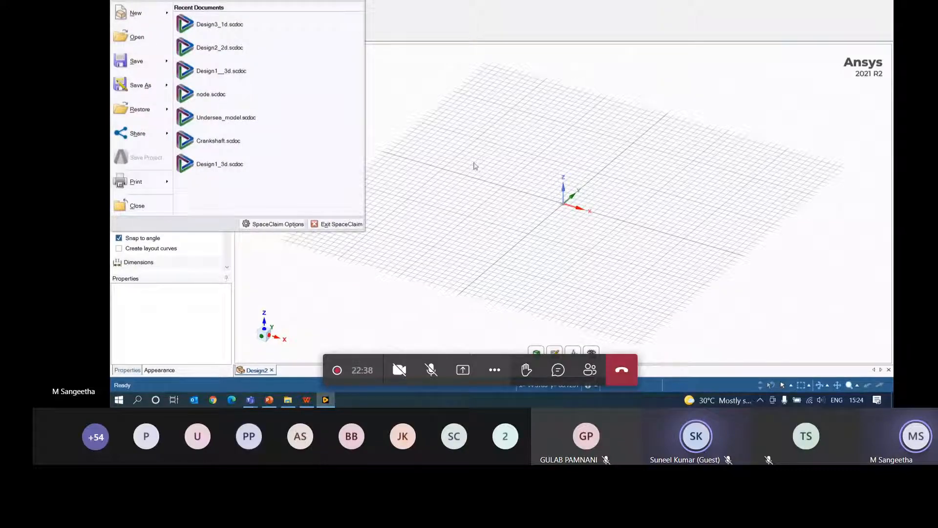
{"action": "left_click", "coordinate": [590, 351]}
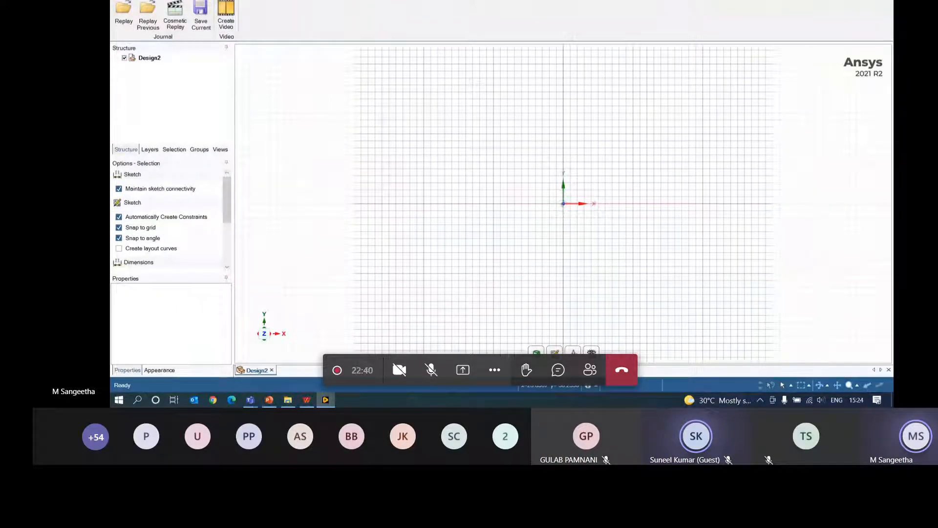
{"action": "left_click", "coordinate": [121, 1]}
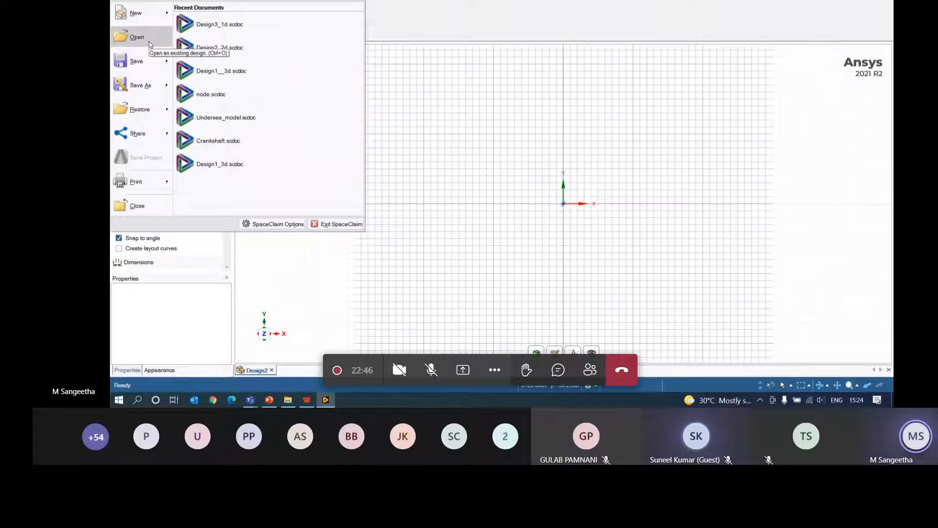
- Open the Open dialog with file type All Files (*.*) and select file 123 on the Desktop
{"action": "left_click", "coordinate": [417, 166]}
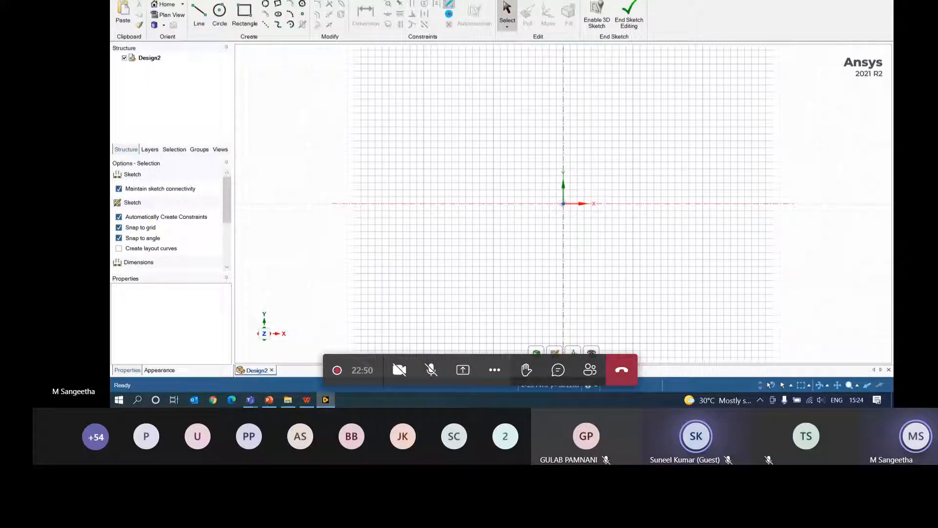
{"action": "key", "text": "alt+f"}
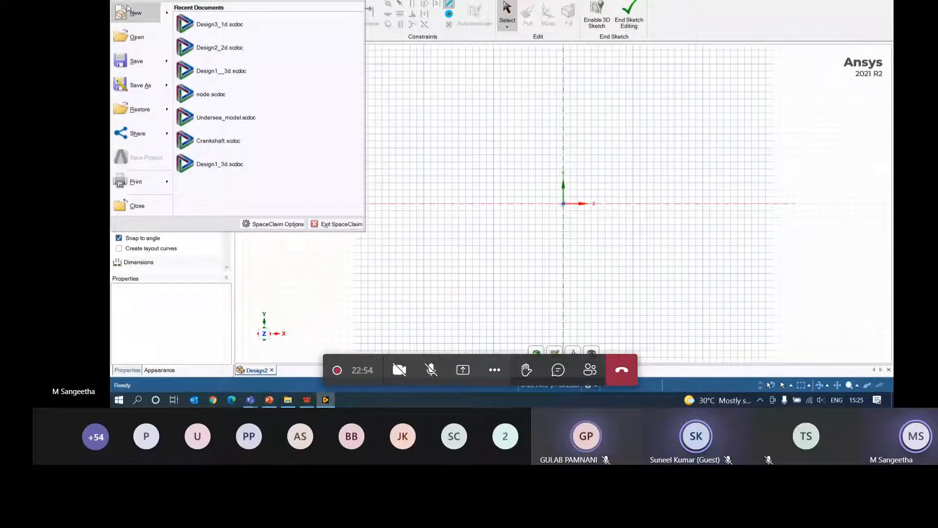
{"action": "left_click", "coordinate": [137, 37]}
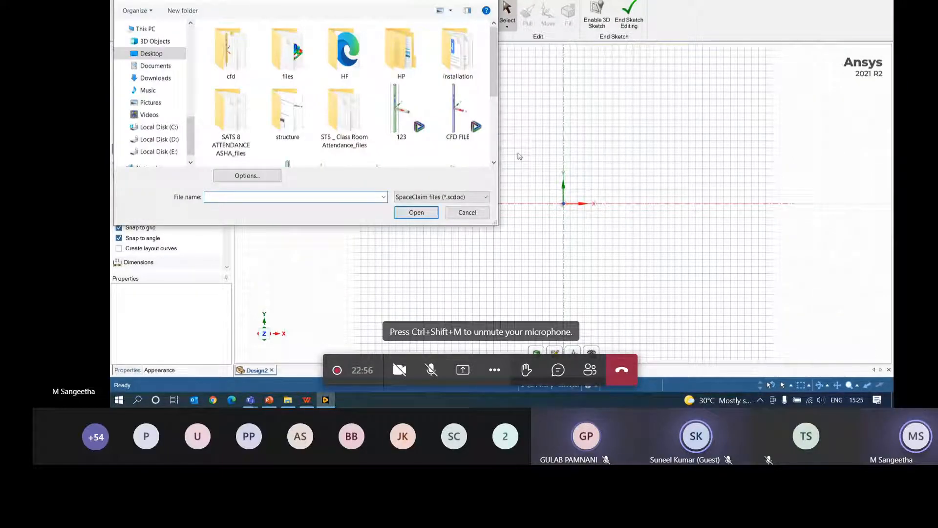
{"action": "scroll", "coordinate": [461, 156], "scroll_direction": "down", "scroll_amount": 2}
{"action": "left_click", "coordinate": [458, 197]}
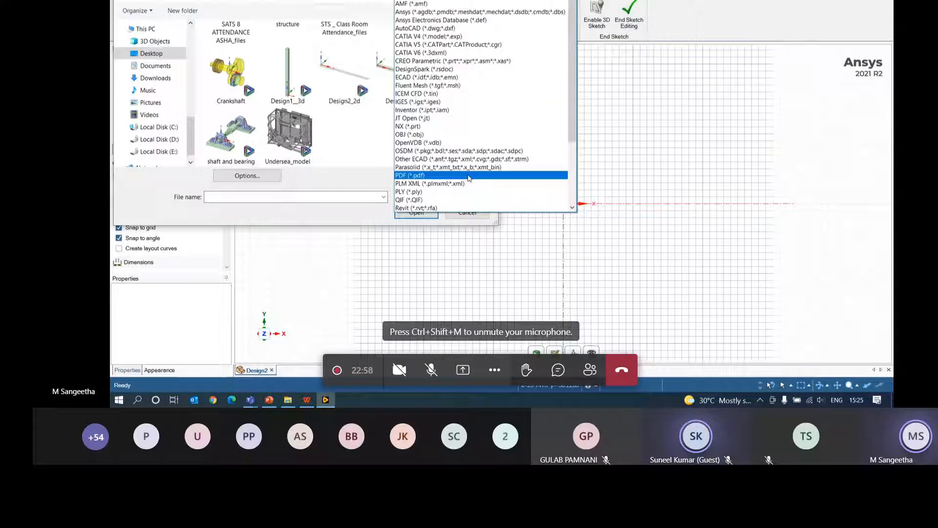
{"action": "scroll", "coordinate": [459, 93], "scroll_direction": "down", "scroll_amount": 4}
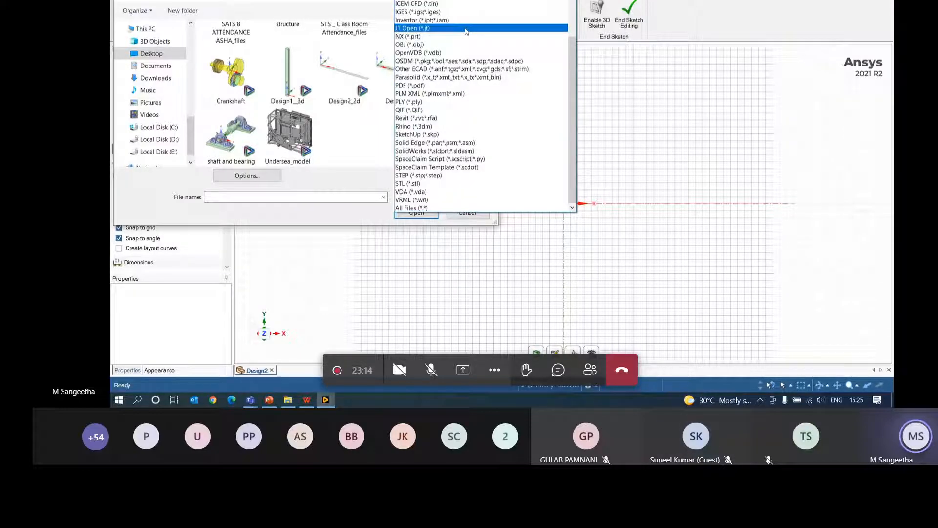
{"action": "scroll", "coordinate": [429, 30], "scroll_direction": "up", "scroll_amount": 4}
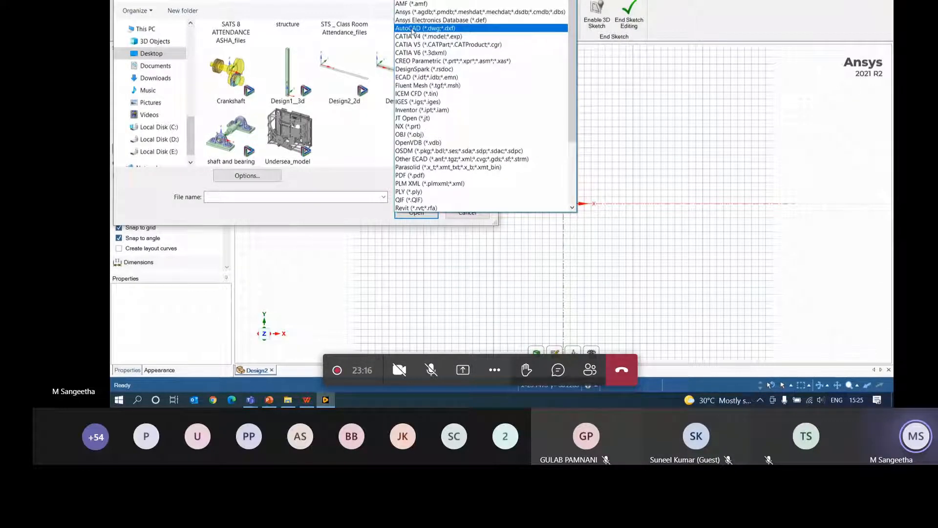
{"action": "scroll", "coordinate": [467, 102], "scroll_direction": "down", "scroll_amount": 4}
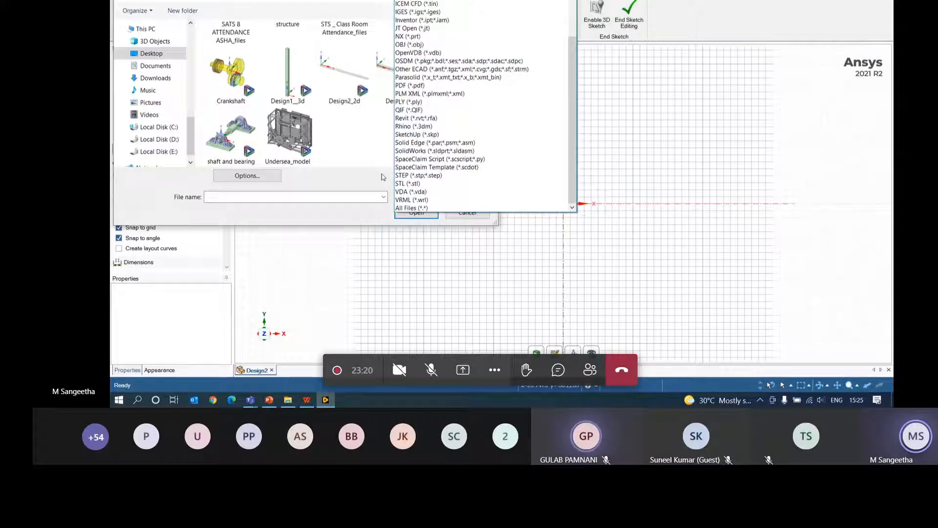
{"action": "left_click", "coordinate": [449, 209]}
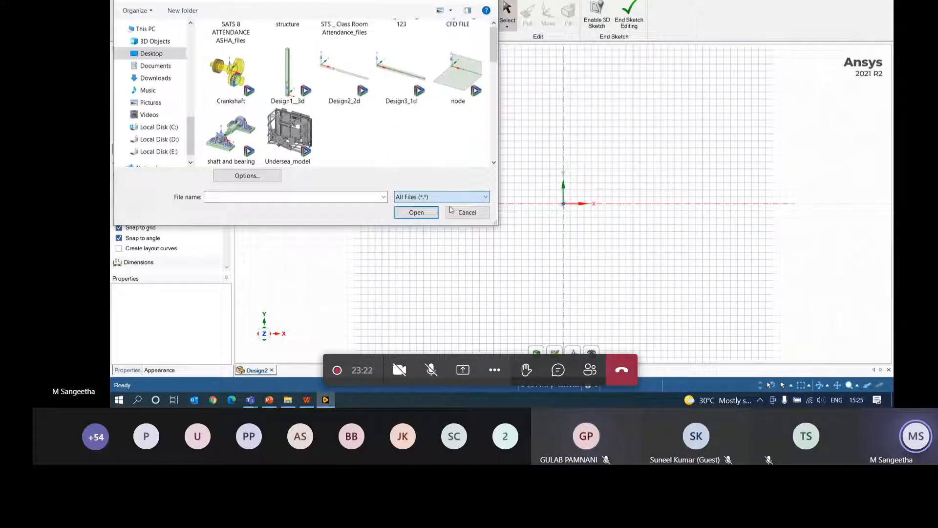
{"action": "left_click", "coordinate": [246, 198]}
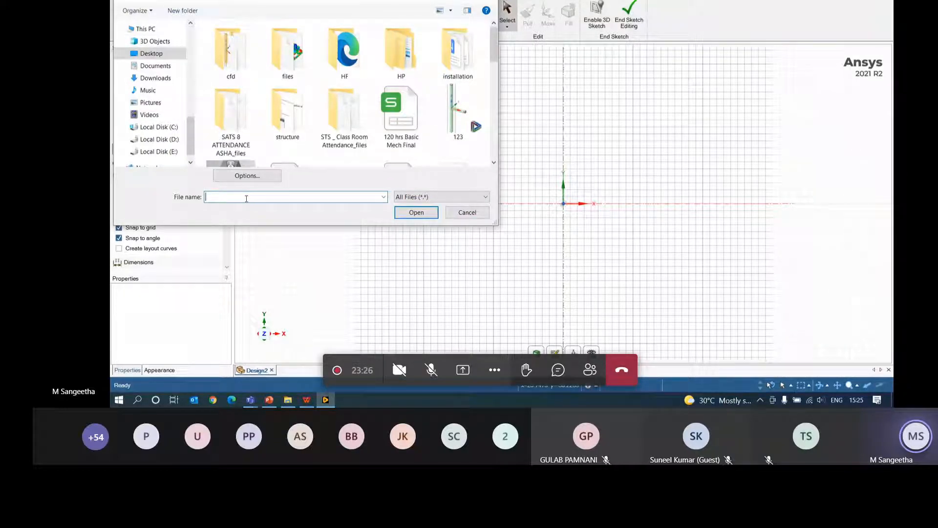
{"action": "left_click", "coordinate": [454, 126]}
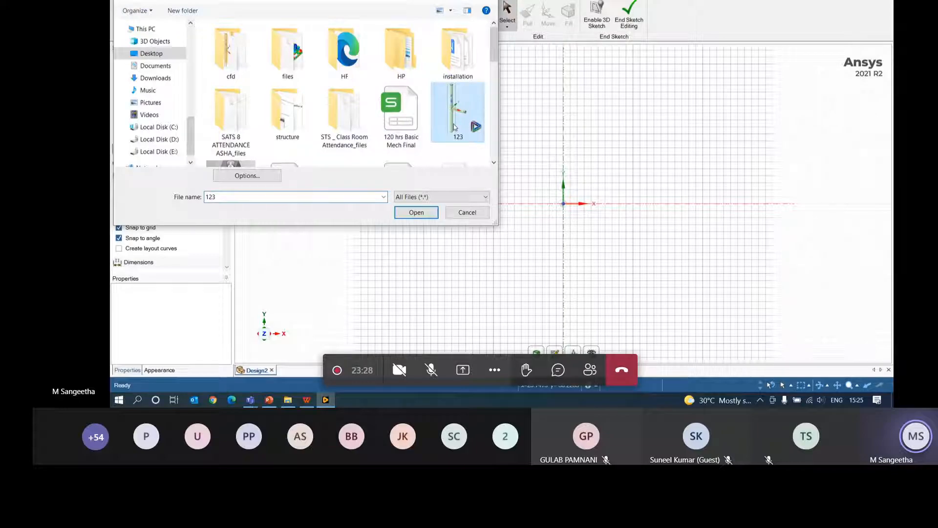
- Open file 123, orbit the pipe model, and cancel a second Open dialog
{"action": "left_click", "coordinate": [416, 213]}
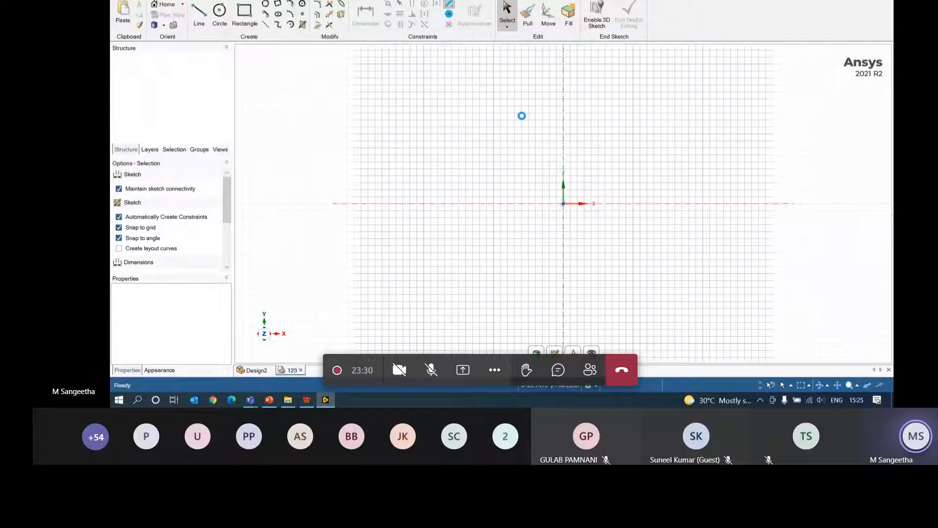
{"action": "mouse_move", "coordinate": [577, 135]}
{"action": "middle_mouse_down"}
{"action": "mouse_move", "coordinate": [568, 243]}
{"action": "mouse_move", "coordinate": [479, 210]}
{"action": "mouse_move", "coordinate": [653, 146]}
{"action": "mouse_move", "coordinate": [686, 211]}
{"action": "middle_mouse_up"}
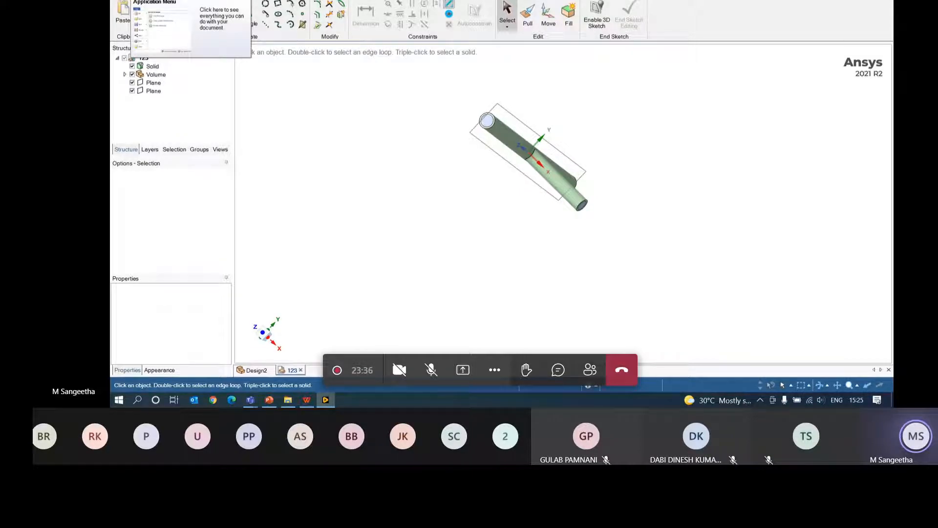
{"action": "left_click", "coordinate": [121, 5]}
{"action": "left_click", "coordinate": [137, 36]}
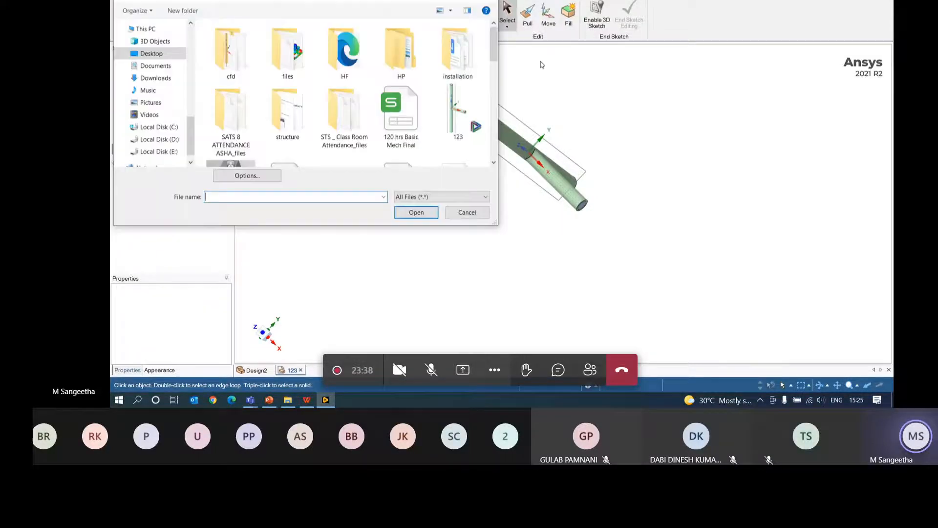
{"action": "scroll", "coordinate": [231, 119], "scroll_direction": "down", "scroll_amount": 3}
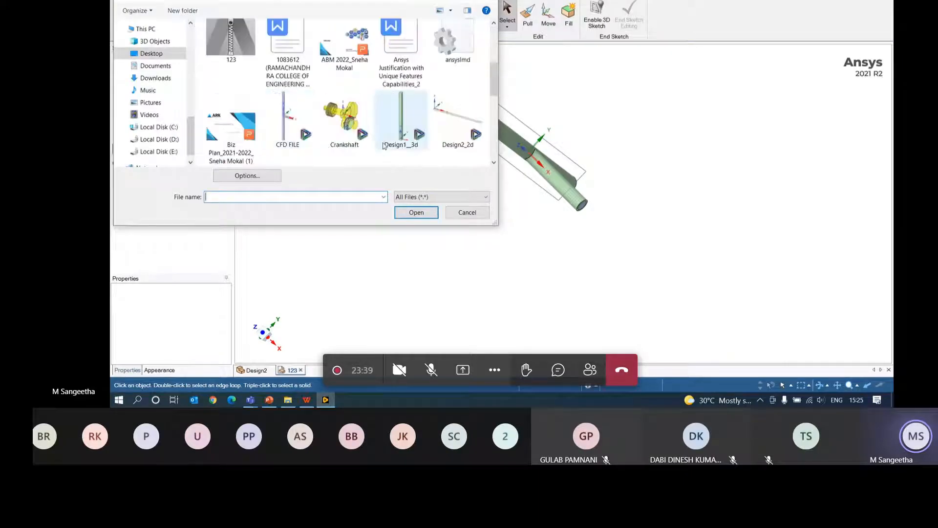
{"action": "left_click", "coordinate": [466, 213]}
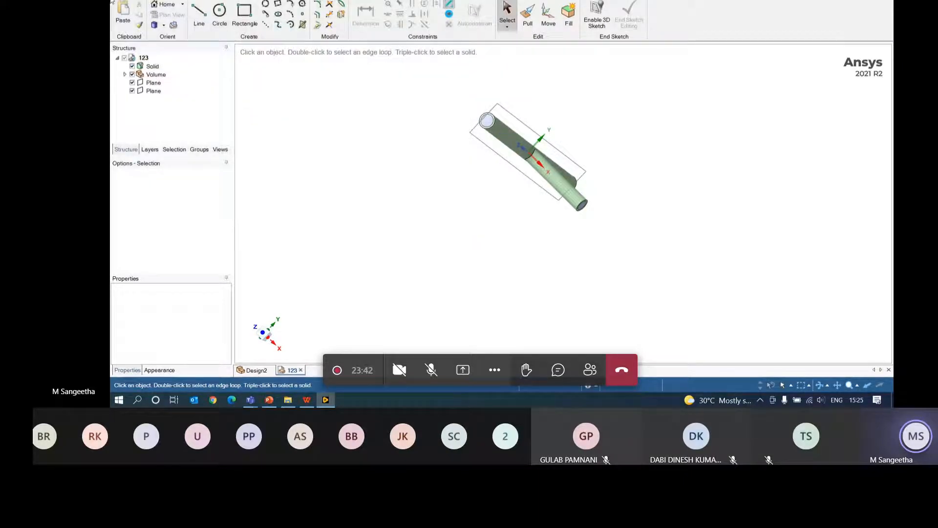
- Create another blank design, Design3
{"action": "left_click", "coordinate": [115, 4]}
{"action": "mouse_move", "coordinate": [133, 12]}
{"action": "left_click", "coordinate": [208, 20]}
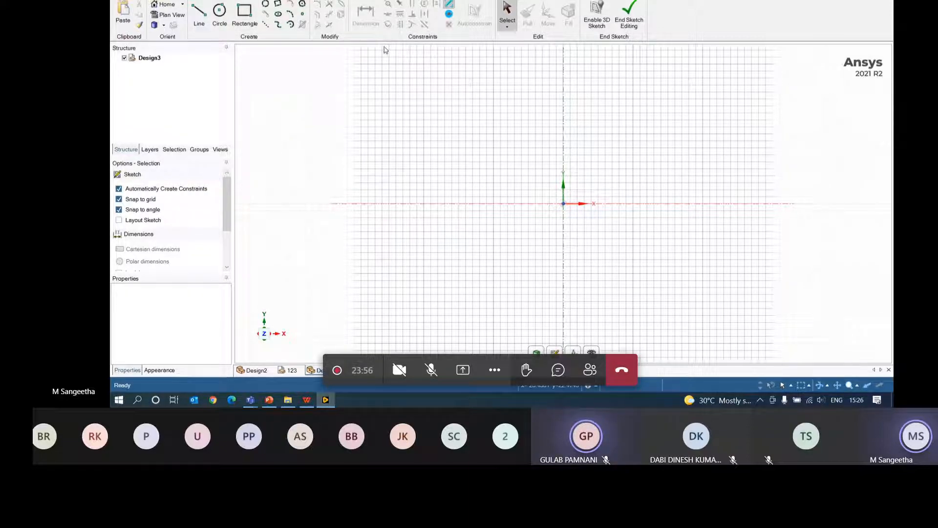
{"action": "left_click", "coordinate": [166, 5]}
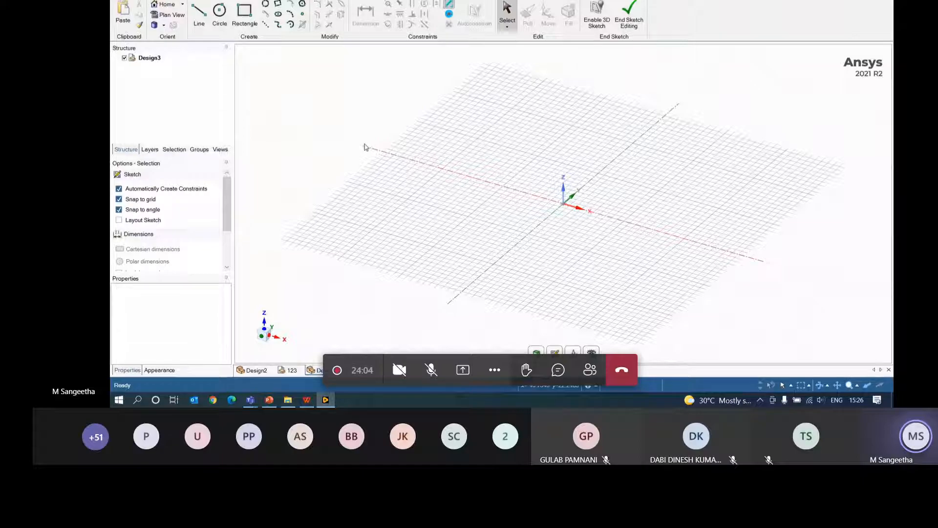
{"action": "left_click", "coordinate": [168, 14]}
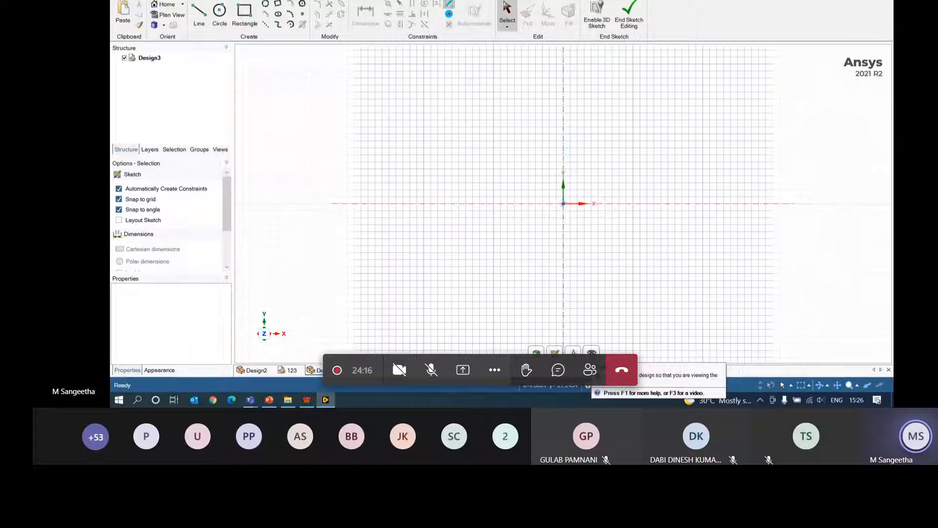
{"action": "left_click", "coordinate": [164, 25]}
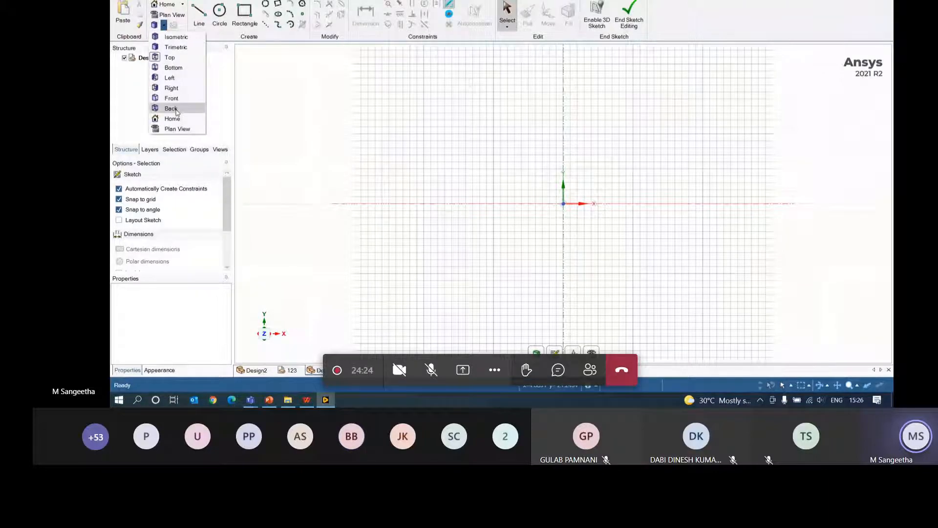
{"action": "left_click", "coordinate": [277, 121]}
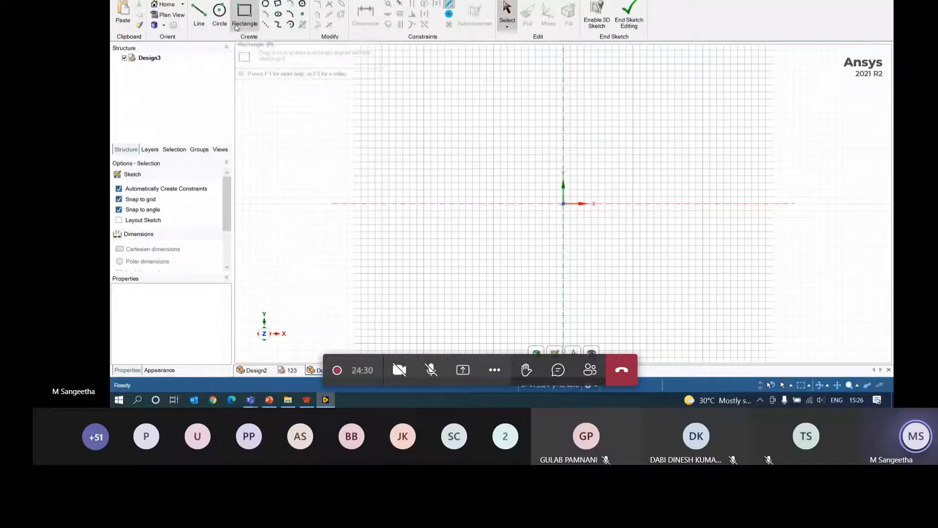
- Draw a 40 mm top line from the Y axis, then a vertical line down from it
{"action": "left_click", "coordinate": [206, 21]}
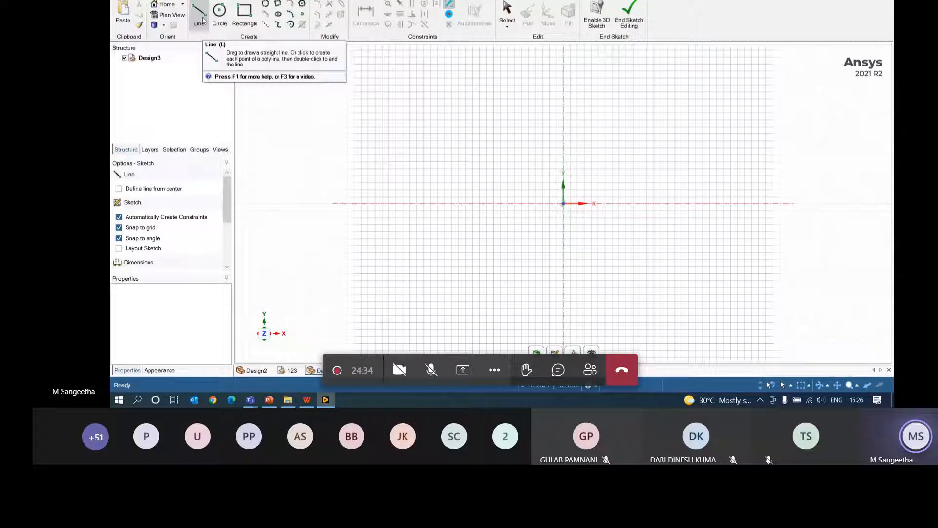
{"action": "left_click_drag", "start_coordinate": [227, 217], "coordinate": [226, 248]}
{"action": "left_click", "coordinate": [141, 215]}
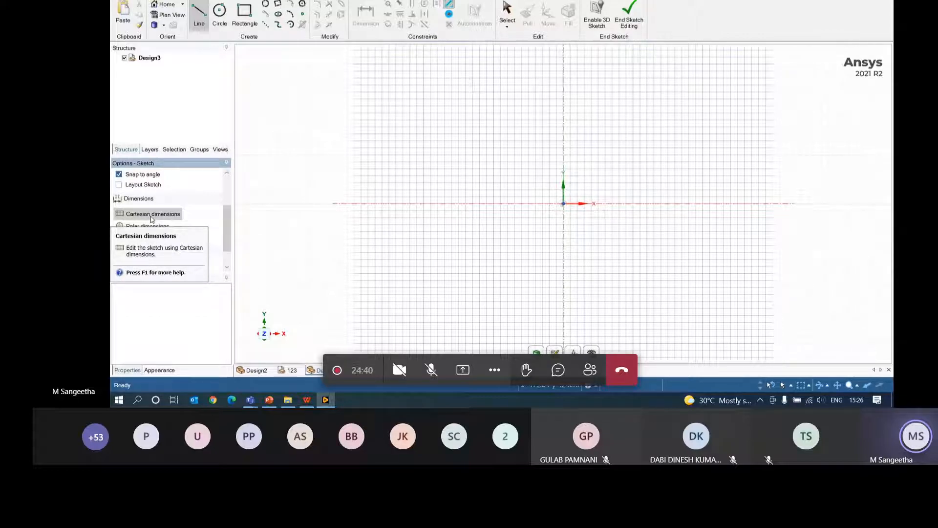
{"action": "left_click", "coordinate": [564, 106]}
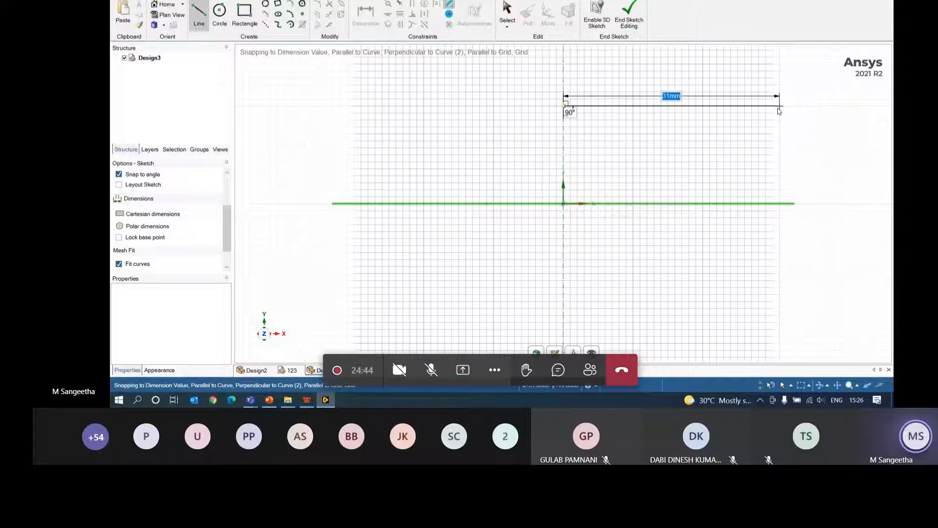
{"action": "type", "text": "4"}
{"action": "key", "text": "Return"}
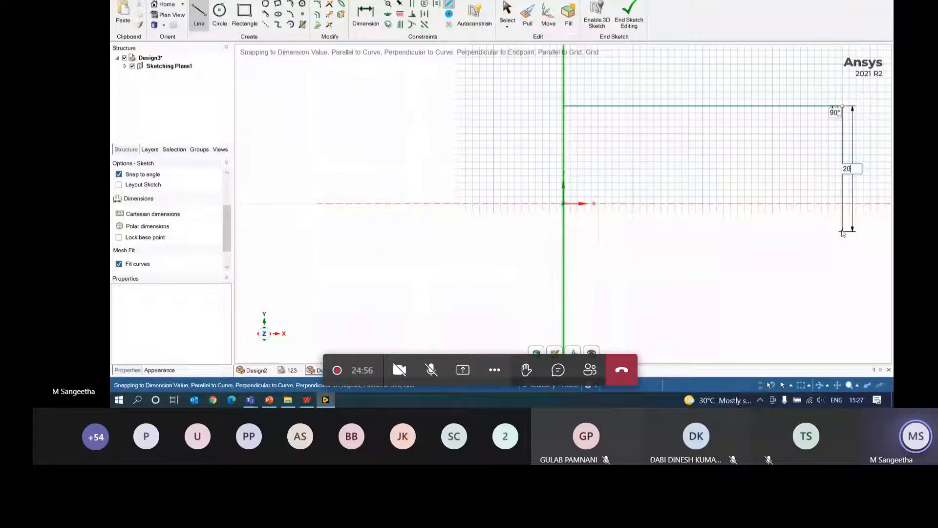
{"action": "left_click", "coordinate": [843, 245]}
{"action": "key", "text": "Escape"}
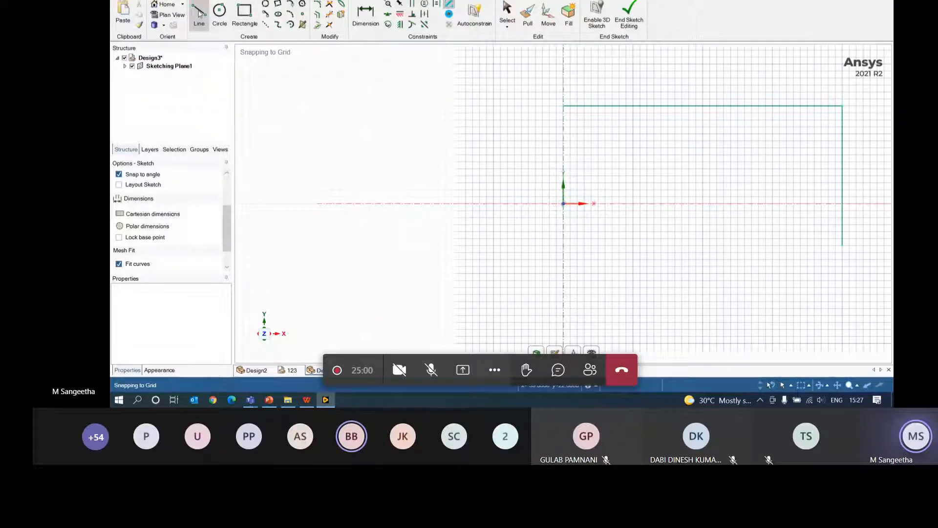
- Add a 20 mm horizontal line left of the Y axis and a 28 mm line below the origin
{"action": "left_click", "coordinate": [487, 190]}
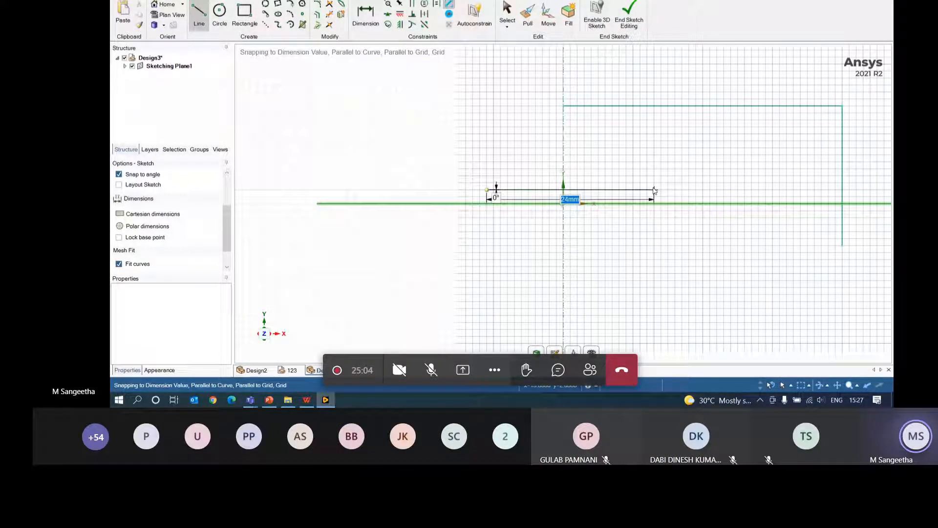
{"action": "type", "text": "20"}
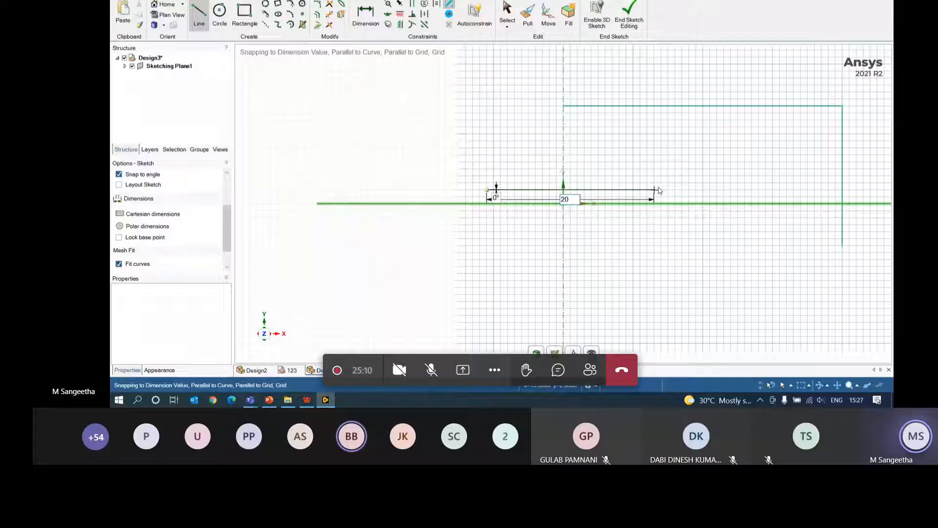
{"action": "key", "text": "Return"}
{"action": "left_click", "coordinate": [465, 253]}
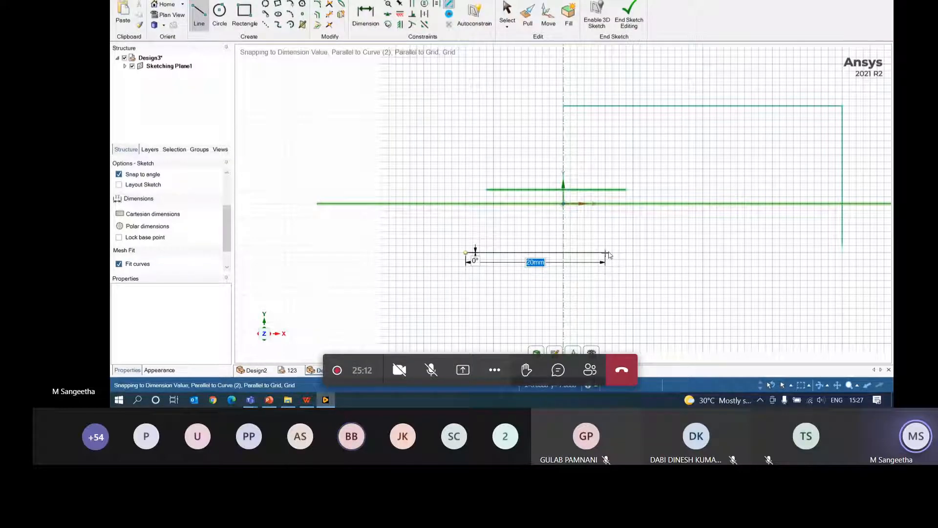
{"action": "left_click", "coordinate": [661, 253]}
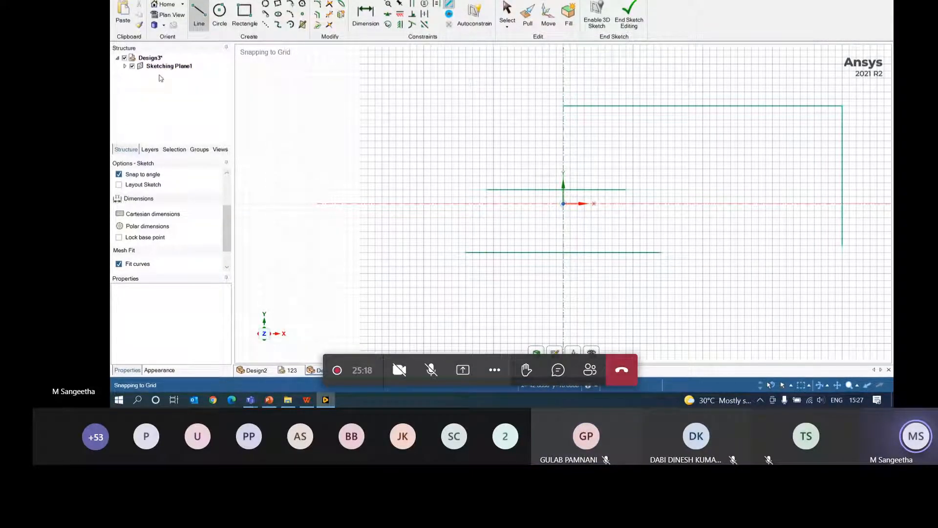
- Draw a 20 mm diameter circle centred left of the origin
{"action": "left_click", "coordinate": [225, 14]}
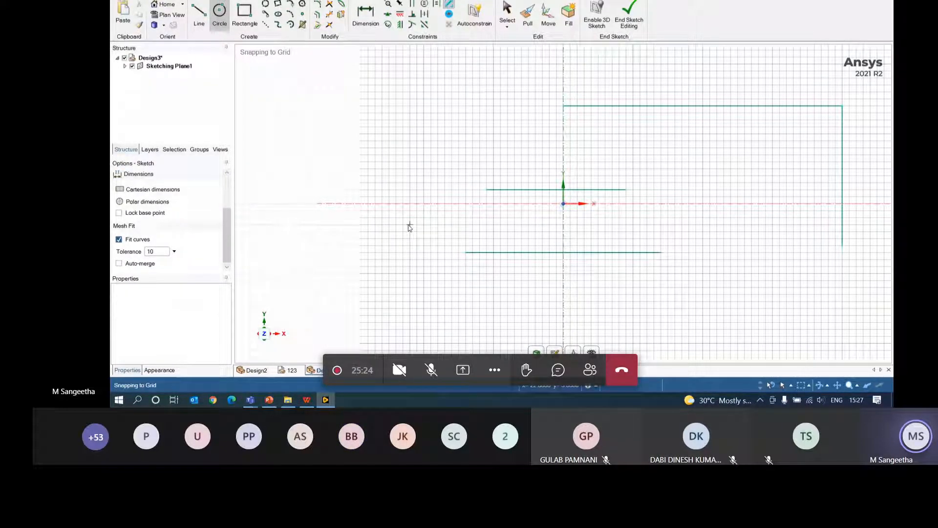
{"action": "left_click", "coordinate": [423, 161]}
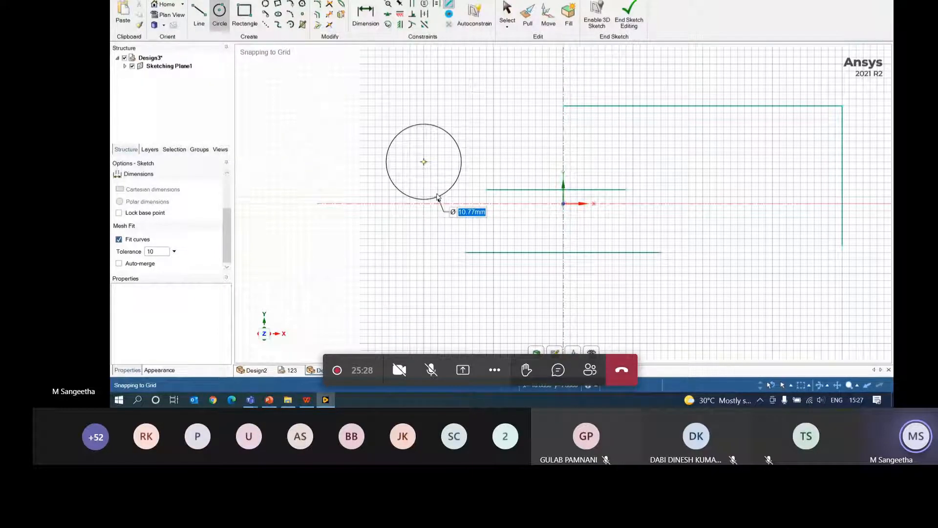
{"action": "type", "text": "20"}
{"action": "key", "text": "Return"}
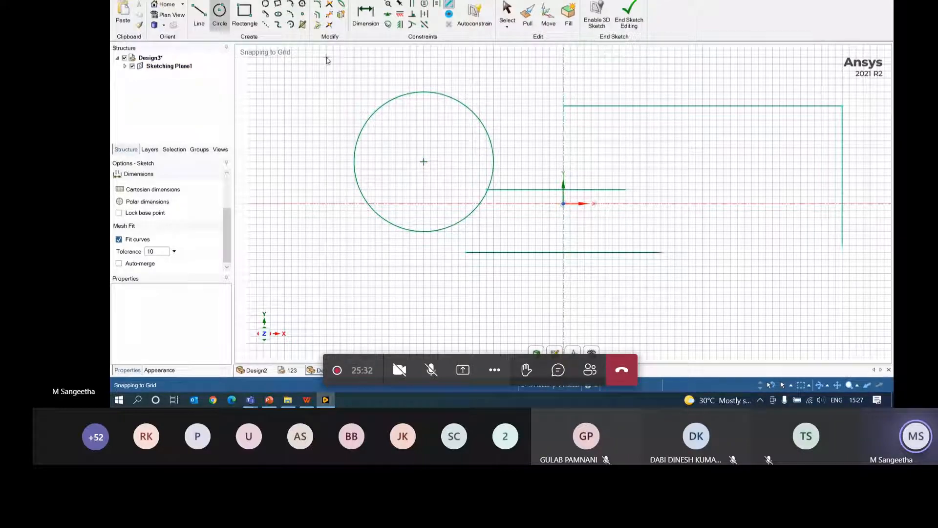
- Fit a three-point circle tangent to the top and vertical lines in the top-right corner
{"action": "left_click", "coordinate": [266, 6]}
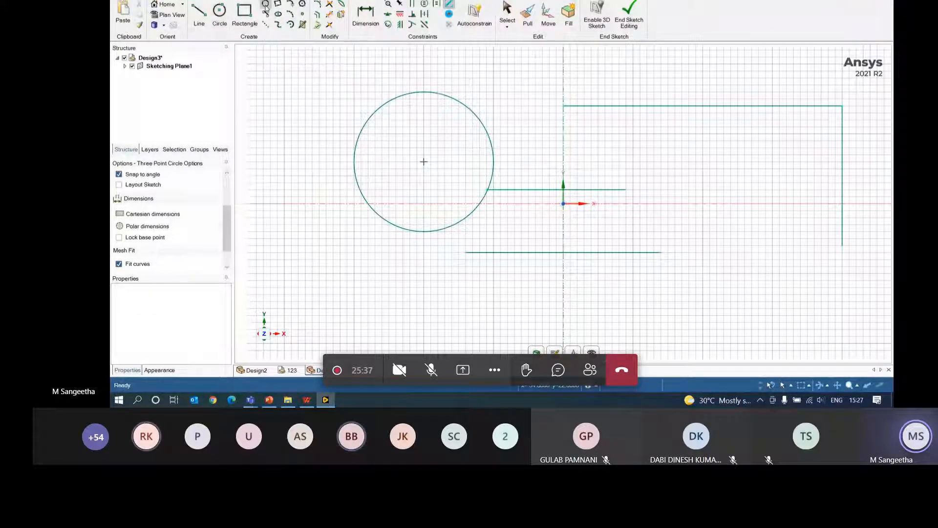
{"action": "left_click", "coordinate": [745, 106]}
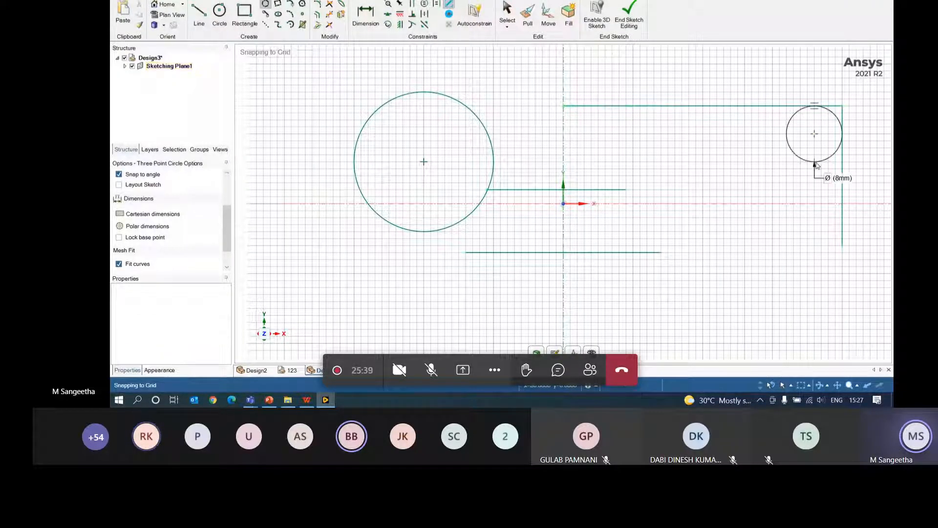
{"action": "left_click", "coordinate": [841, 177]}
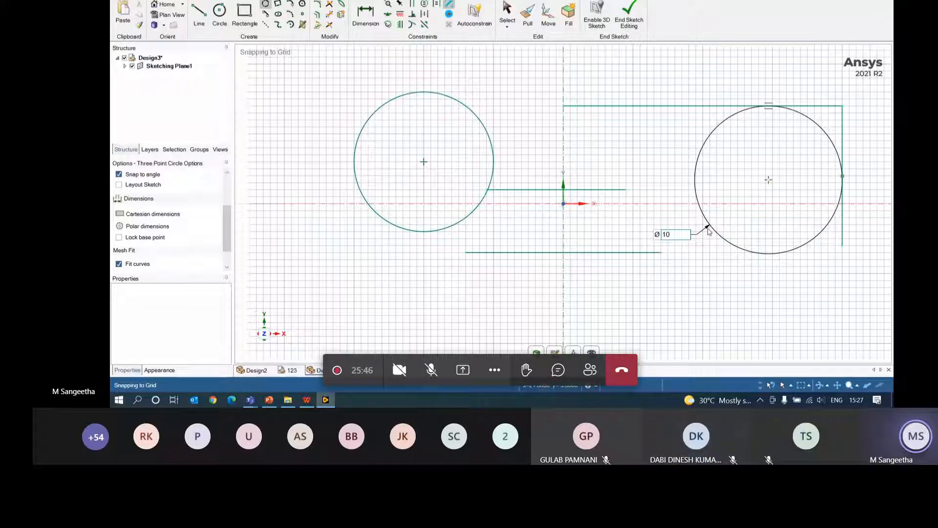
{"action": "left_click", "coordinate": [878, 142]}
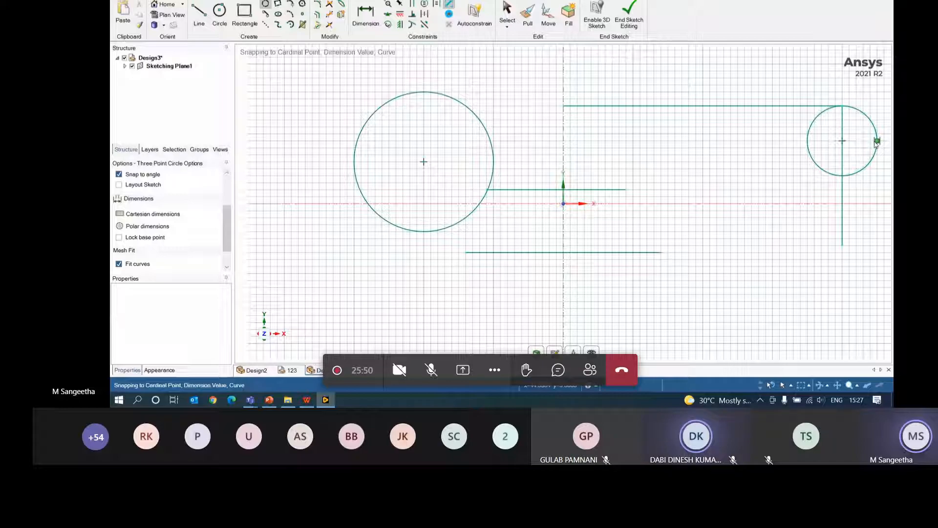
{"action": "key", "text": "ctrl+z"}
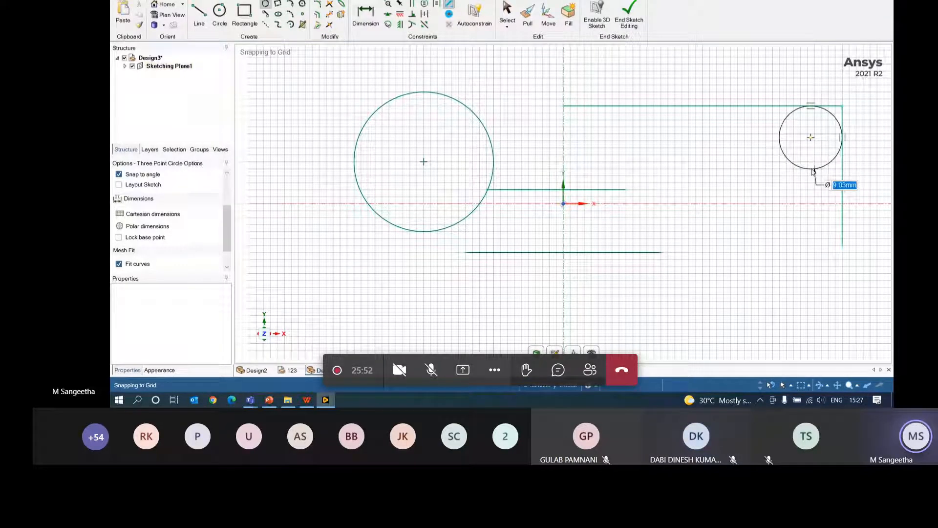
{"action": "left_click", "coordinate": [787, 185]}
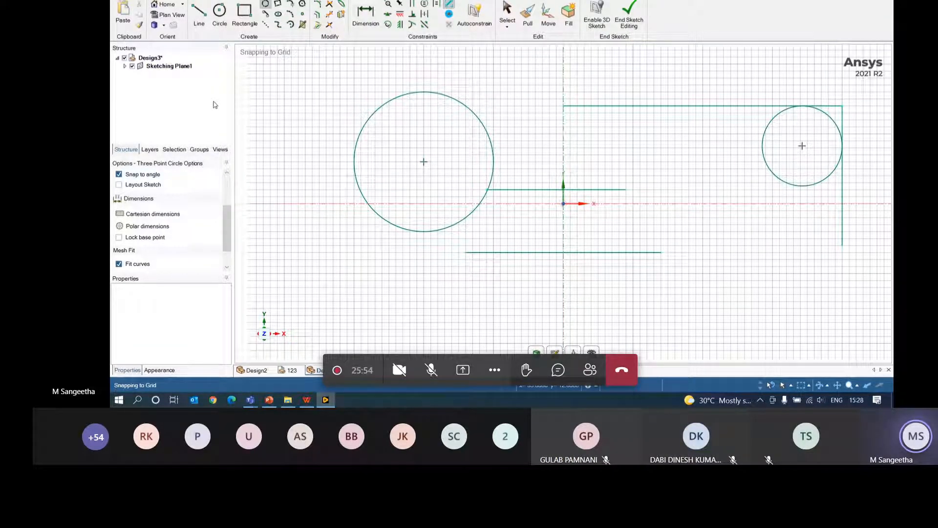
- Draw a 21×9 mm rectangle at the lower left of the sketch
{"action": "left_click", "coordinate": [246, 14]}
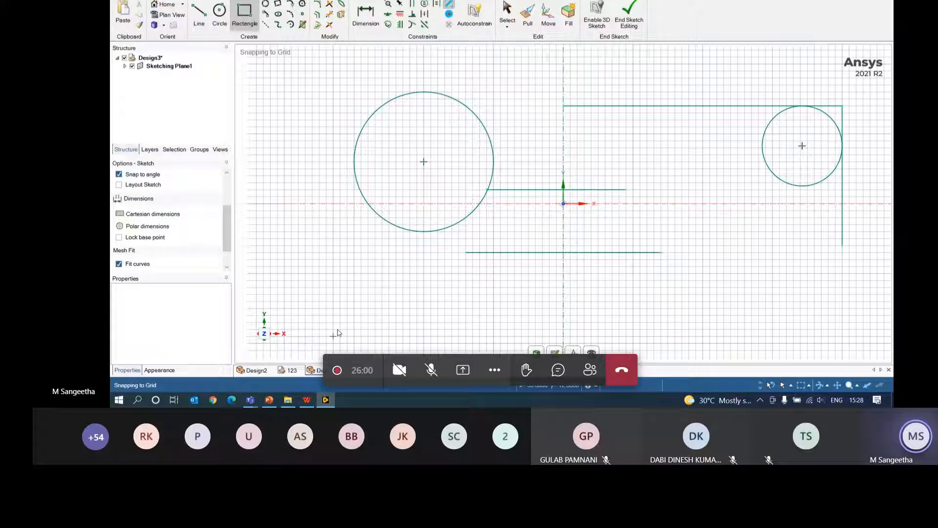
{"action": "left_click", "coordinate": [292, 280]}
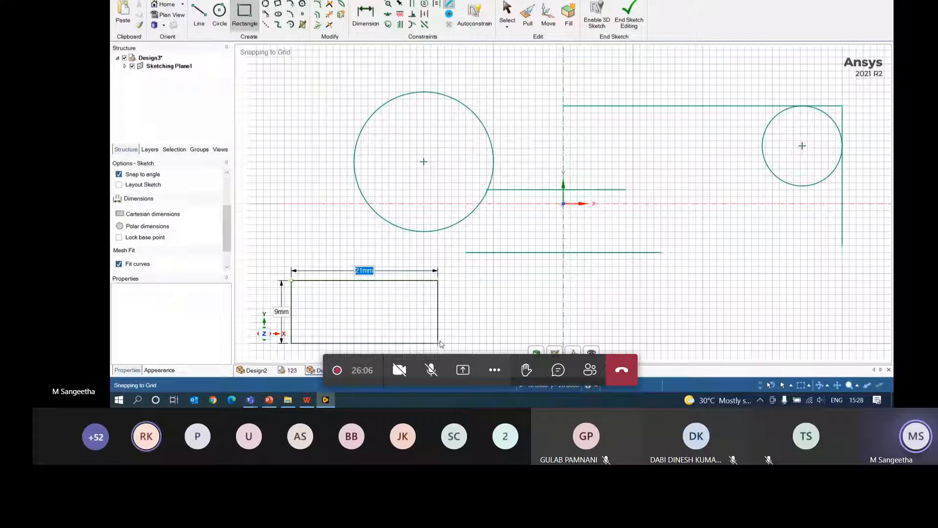
{"action": "left_click", "coordinate": [438, 343]}
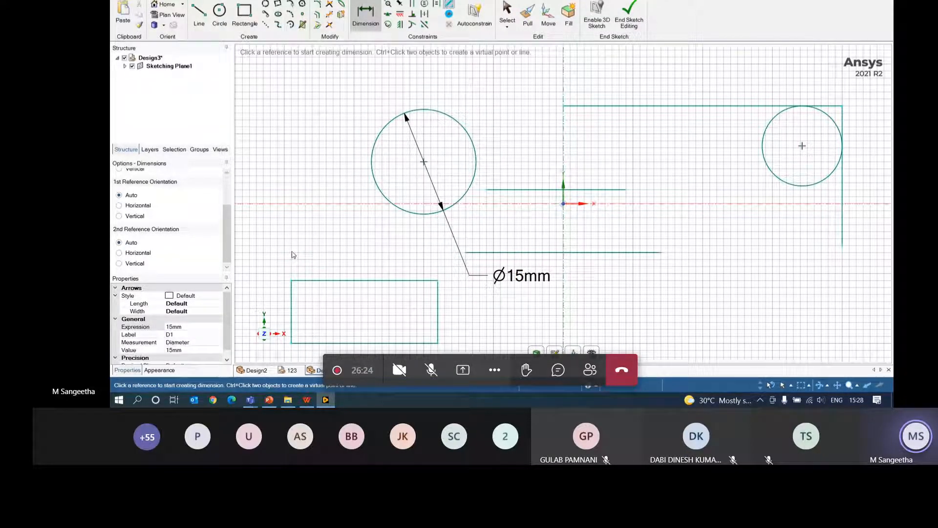
- Add a three-point rectangle at the upper left of the sketch
{"action": "left_click", "coordinate": [277, 5]}
{"action": "left_click", "coordinate": [277, 78]}
{"action": "left_click", "coordinate": [375, 78]}
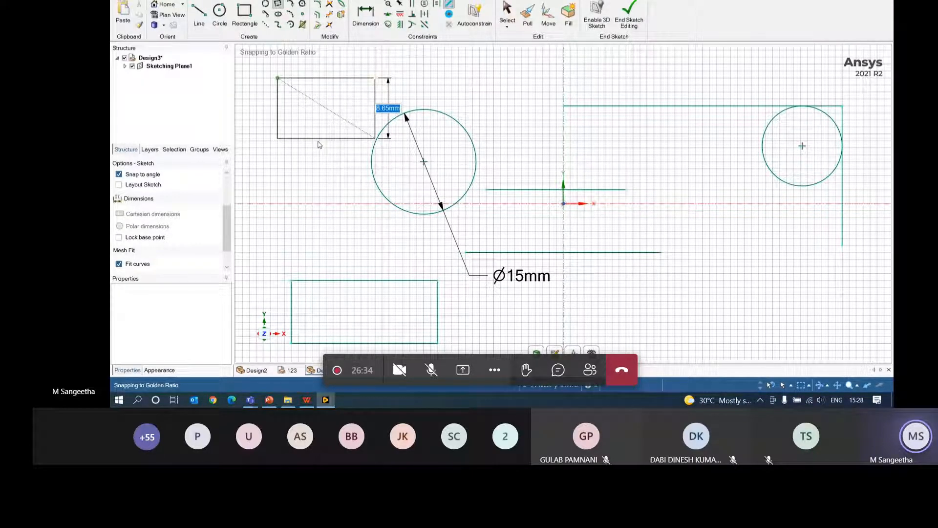
{"action": "left_click", "coordinate": [318, 145]}
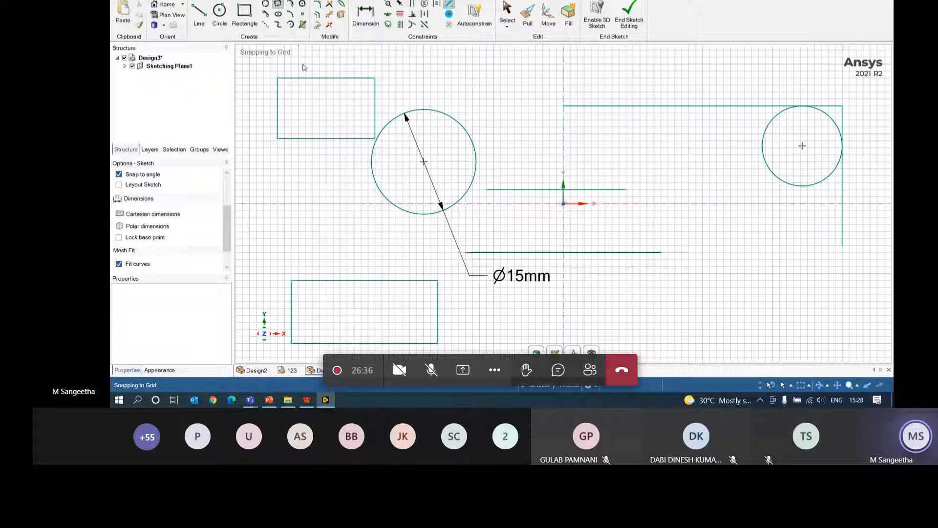
- Draw a tangent line from the left ∅15 mm circle to the top-right circle
{"action": "left_click", "coordinate": [267, 16]}
{"action": "left_click", "coordinate": [440, 210]}
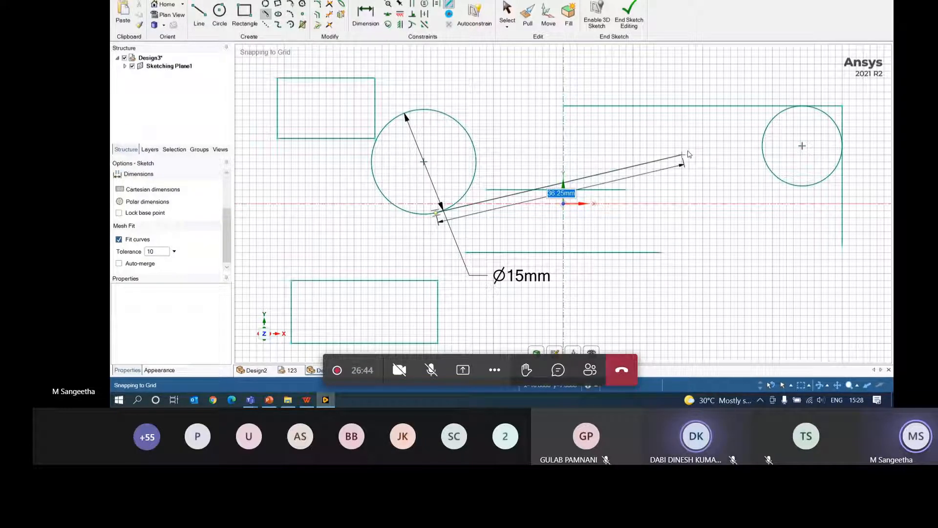
{"action": "left_click", "coordinate": [783, 112]}
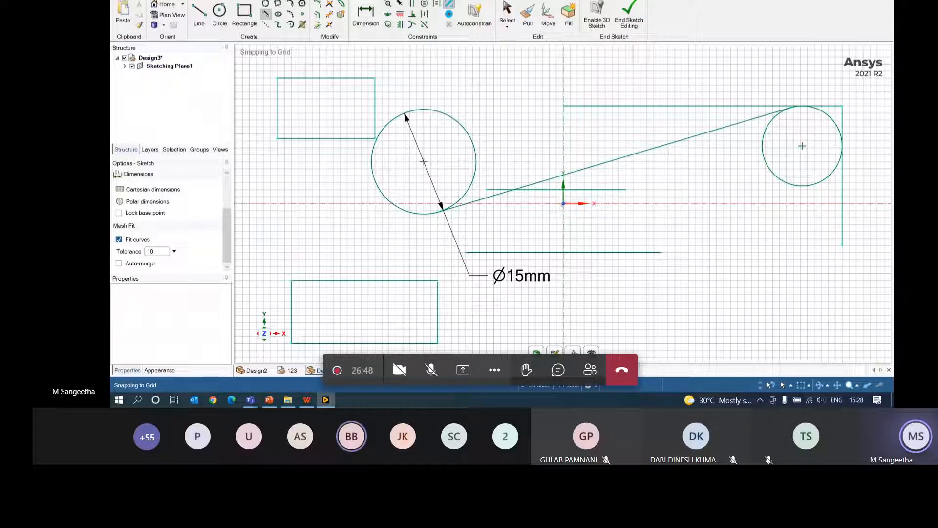
{"action": "left_click", "coordinate": [266, 15]}
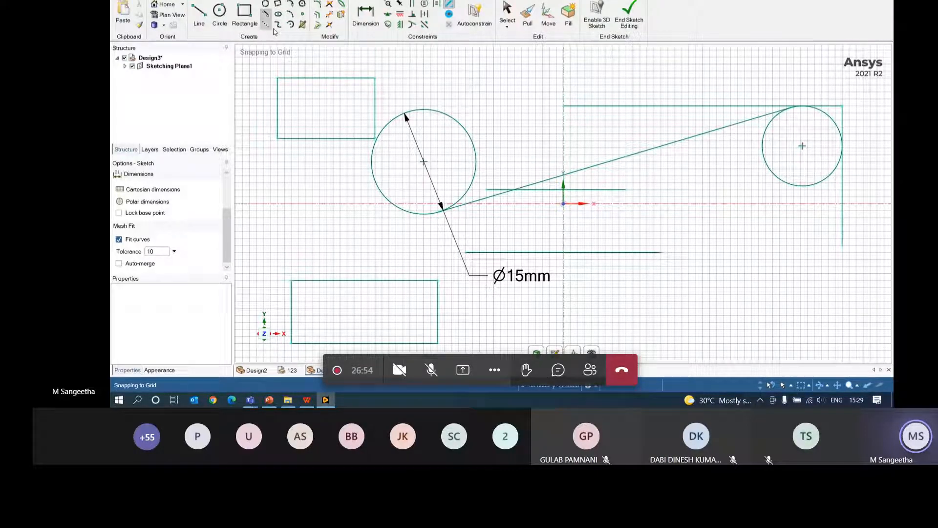
{"action": "left_click", "coordinate": [122, 1]}
- Start Design4 and sketch an ellipse left of the origin with a 50 mm major axis
{"action": "mouse_move", "coordinate": [136, 13]}
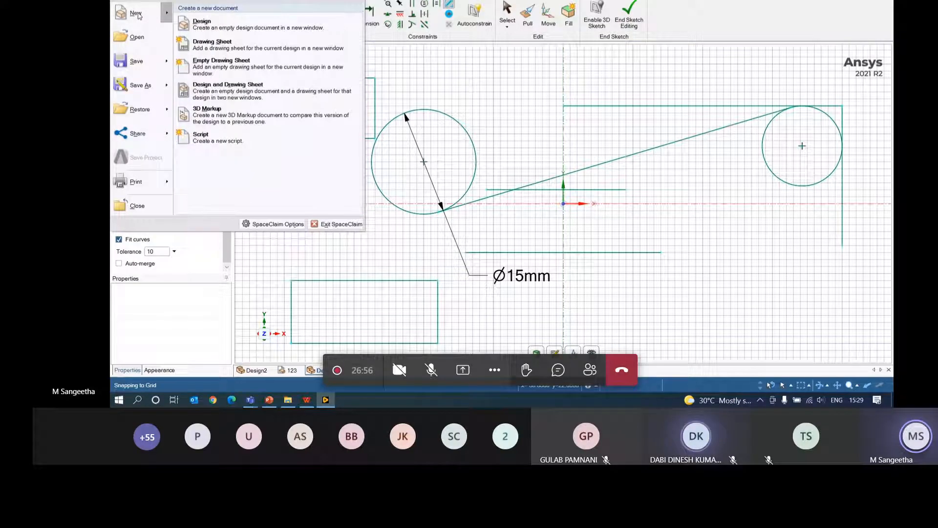
{"action": "left_click", "coordinate": [253, 32]}
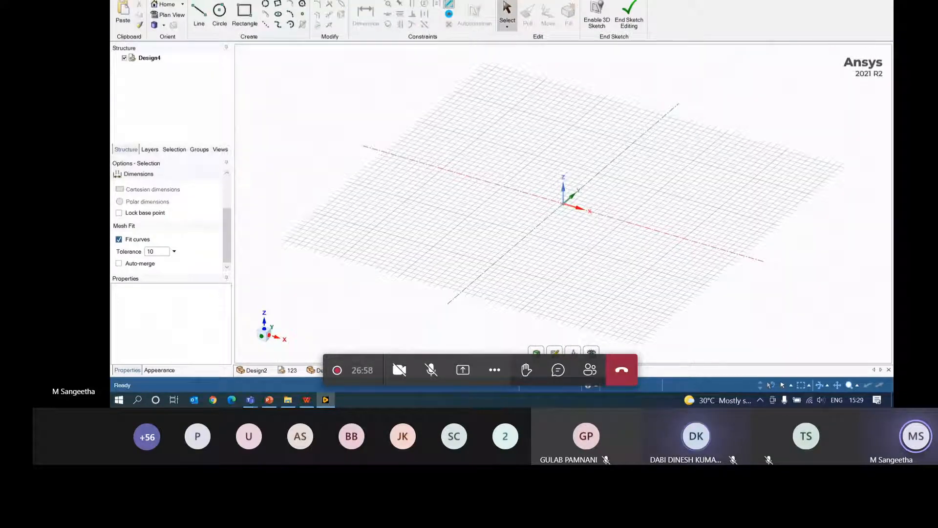
{"action": "left_click", "coordinate": [278, 13]}
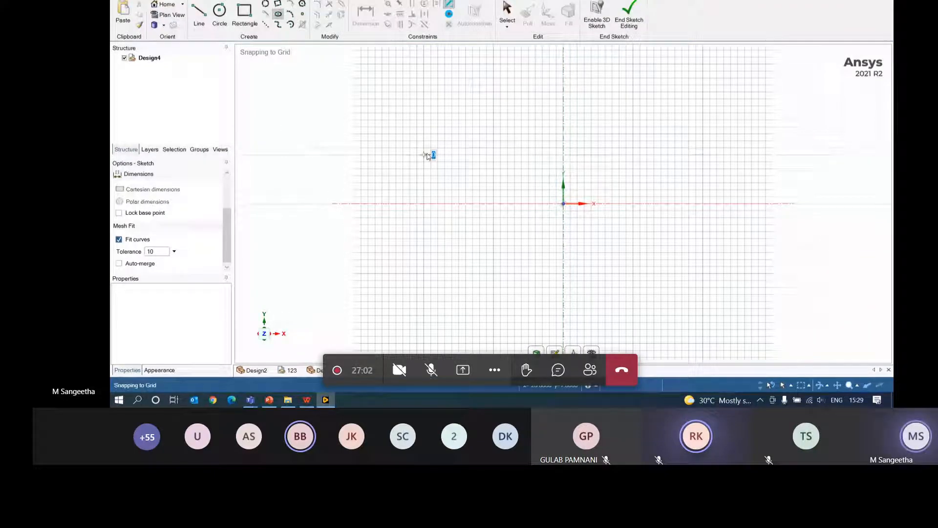
{"action": "left_click", "coordinate": [426, 155]}
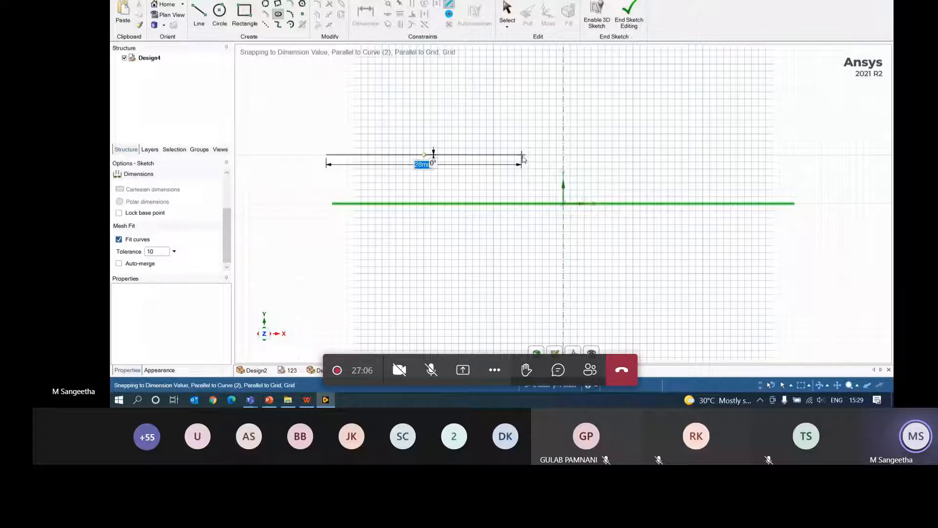
{"action": "type", "text": "50"}
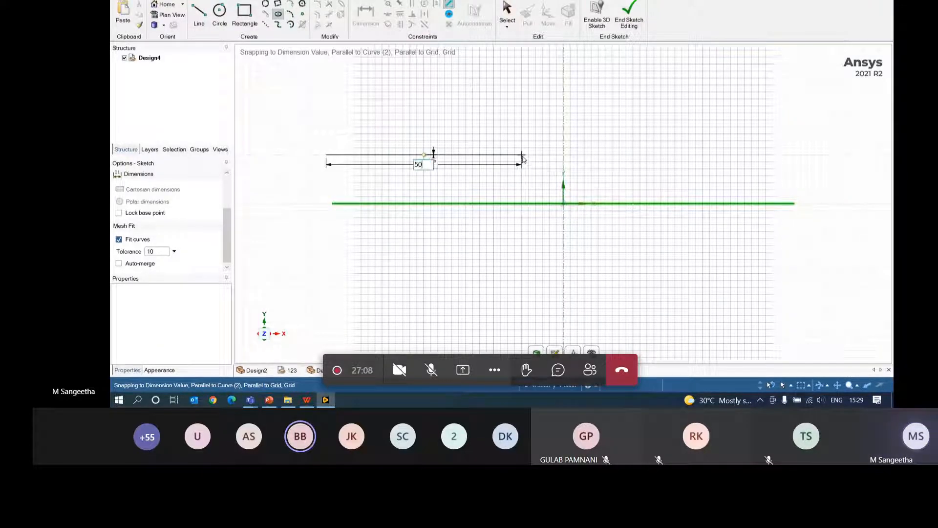
{"action": "key", "text": "Return"}
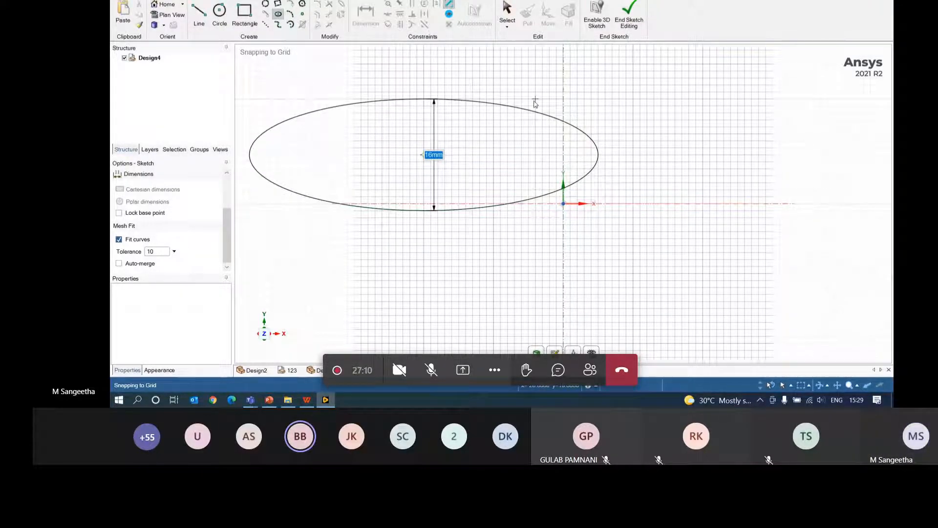
{"action": "left_click", "coordinate": [534, 100]}
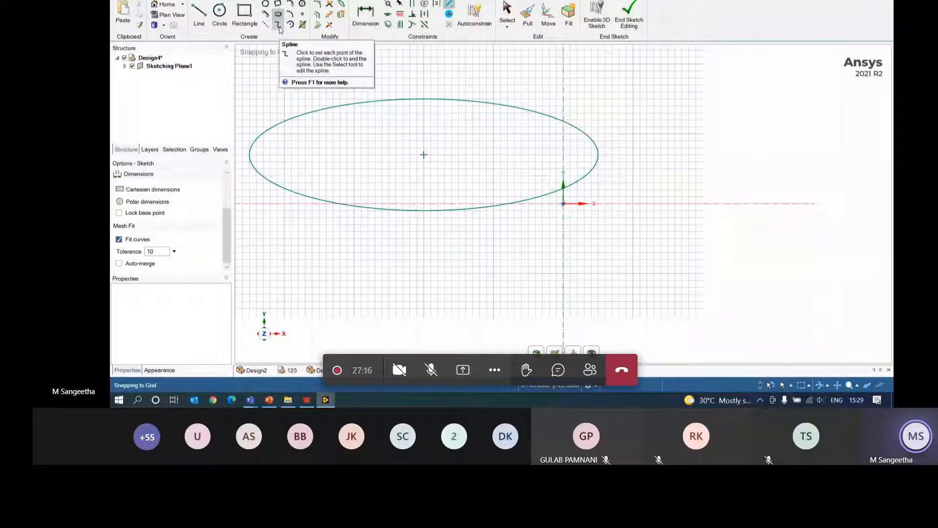
- Draw a five-point spline rising to the upper right below the ellipse
{"action": "left_click", "coordinate": [279, 27]}
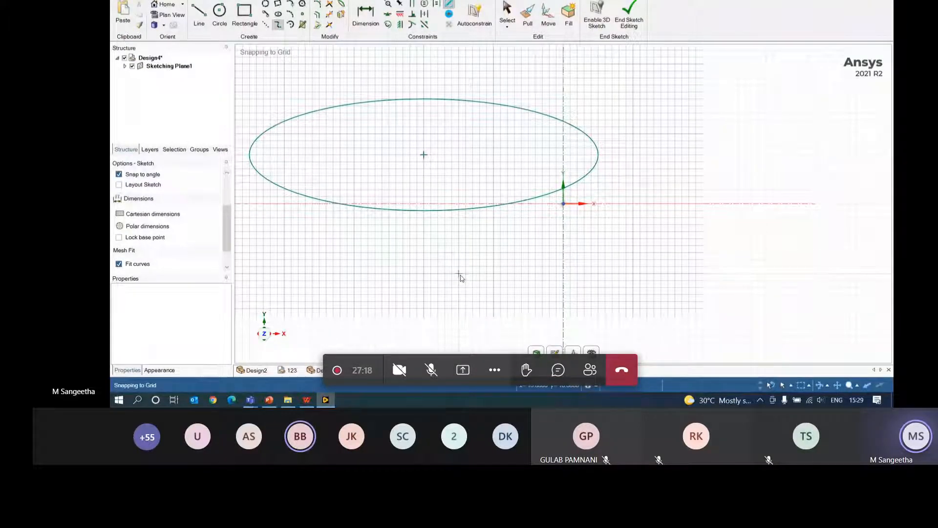
{"action": "left_click", "coordinate": [452, 301]}
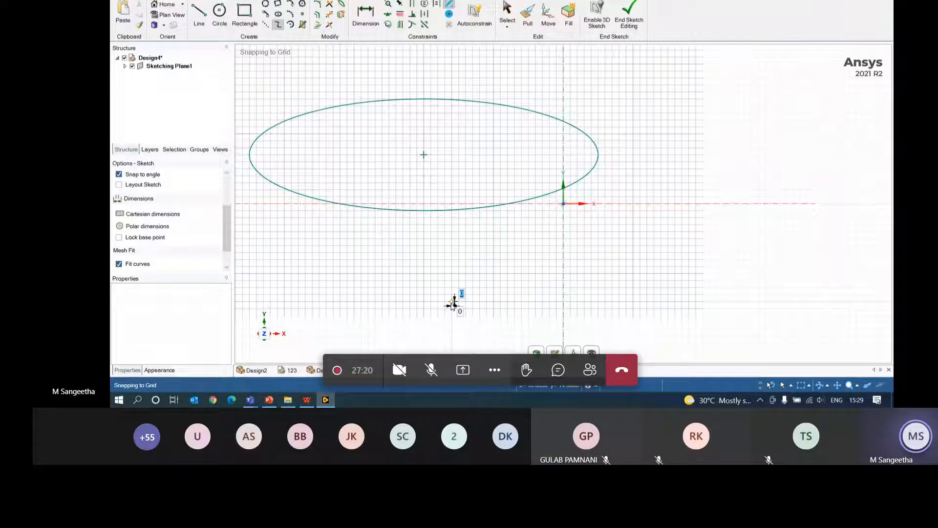
{"action": "left_click", "coordinate": [494, 254]}
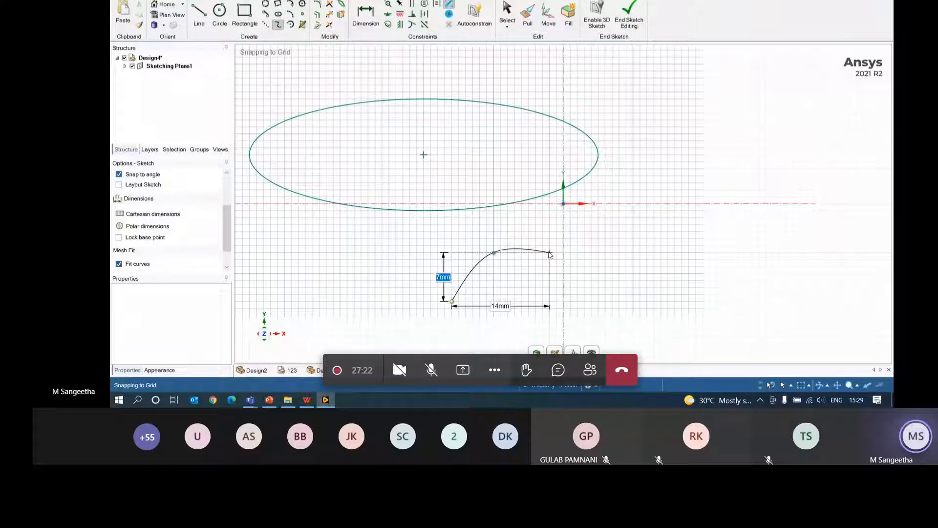
{"action": "left_click", "coordinate": [564, 246]}
{"action": "left_click", "coordinate": [640, 225]}
{"action": "left_click", "coordinate": [675, 155]}
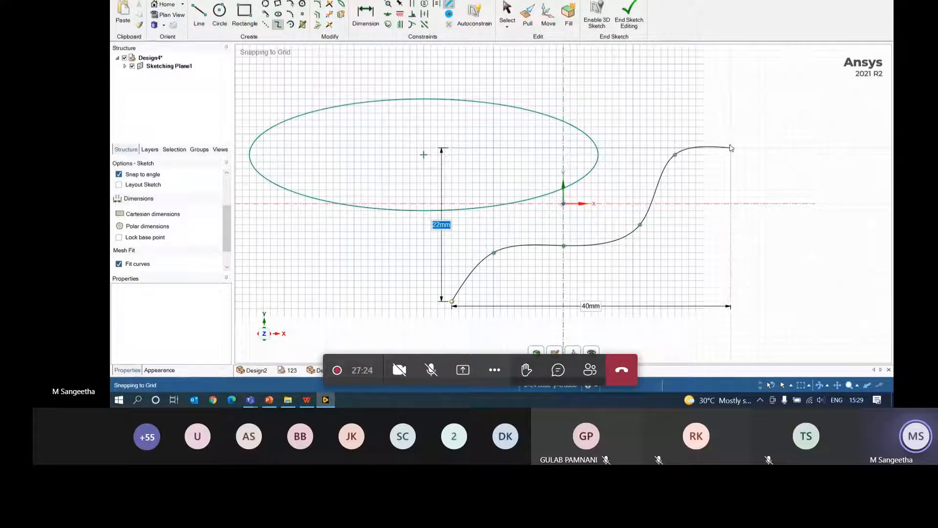
{"action": "key", "text": "Escape"}
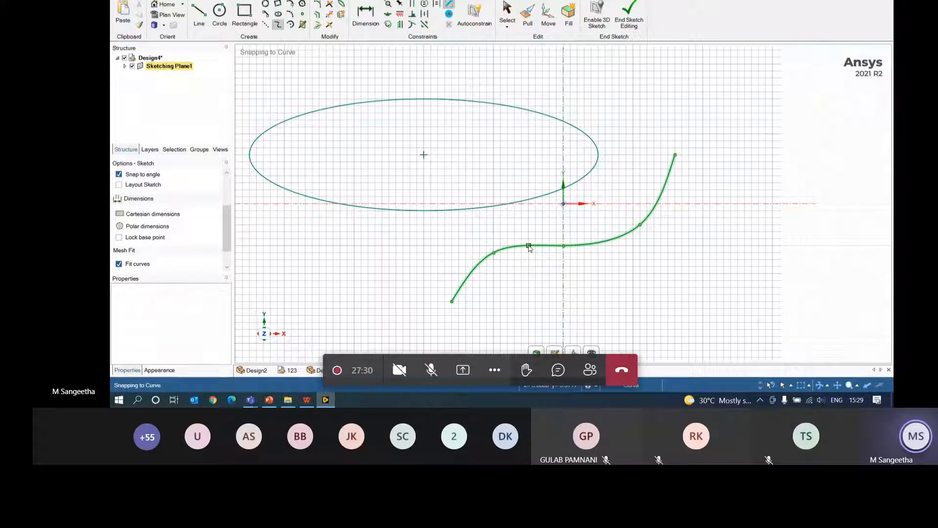
- Drag the spline's control points to smooth it into an S-shaped curve
{"action": "left_click", "coordinate": [507, 7]}
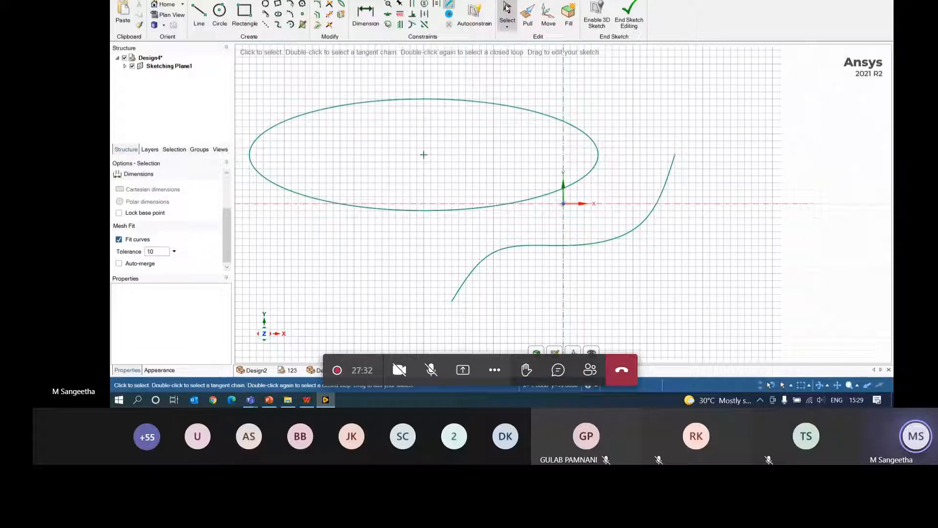
{"action": "left_click_drag", "start_coordinate": [413, 154], "coordinate": [705, 313]}
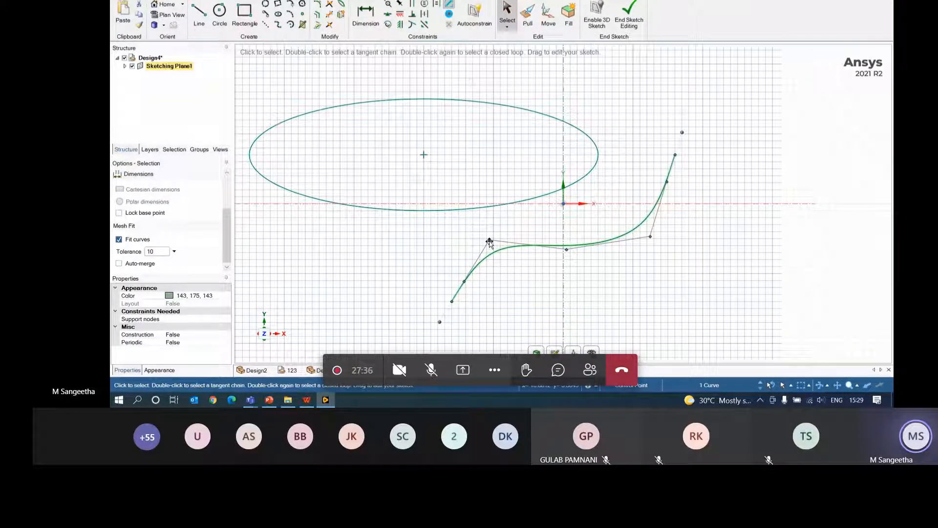
{"action": "left_click_drag", "start_coordinate": [488, 240], "coordinate": [573, 233]}
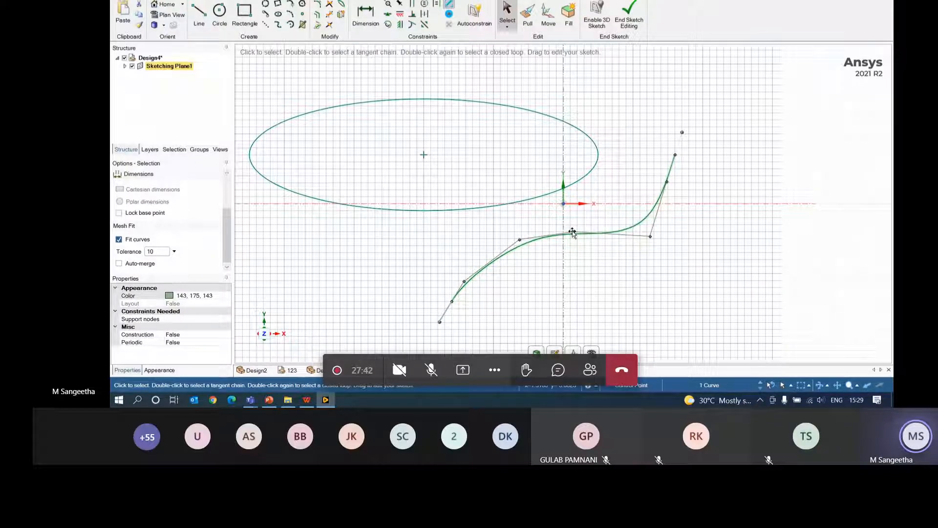
{"action": "left_click_drag", "start_coordinate": [650, 237], "coordinate": [636, 214]}
{"action": "left_click", "coordinate": [647, 258]}
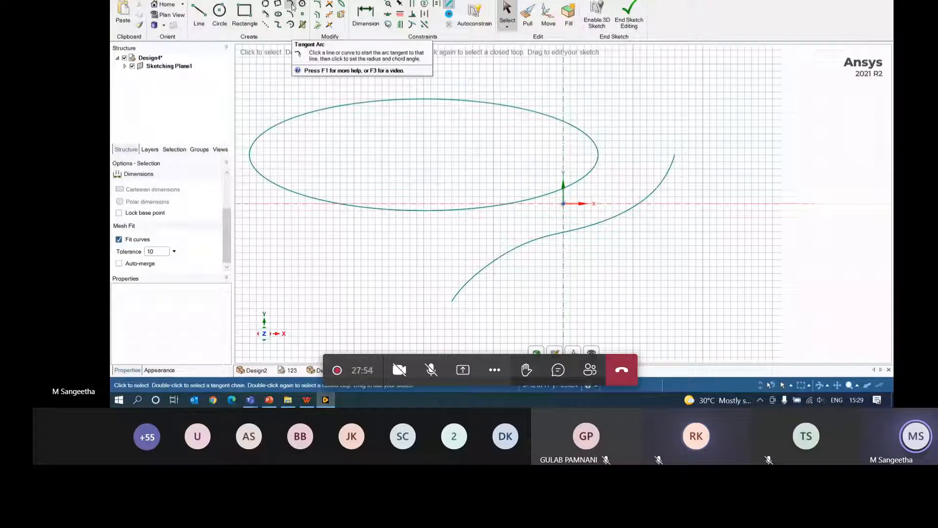
- In Design3, round the lower rectangle's corner with a tangent arc
{"action": "left_click", "coordinate": [314, 370]}
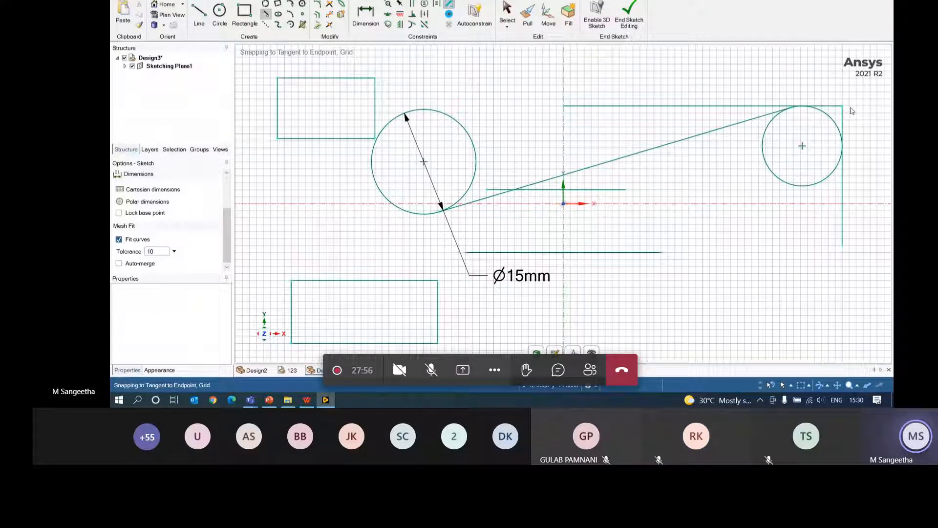
{"action": "left_click", "coordinate": [842, 121]}
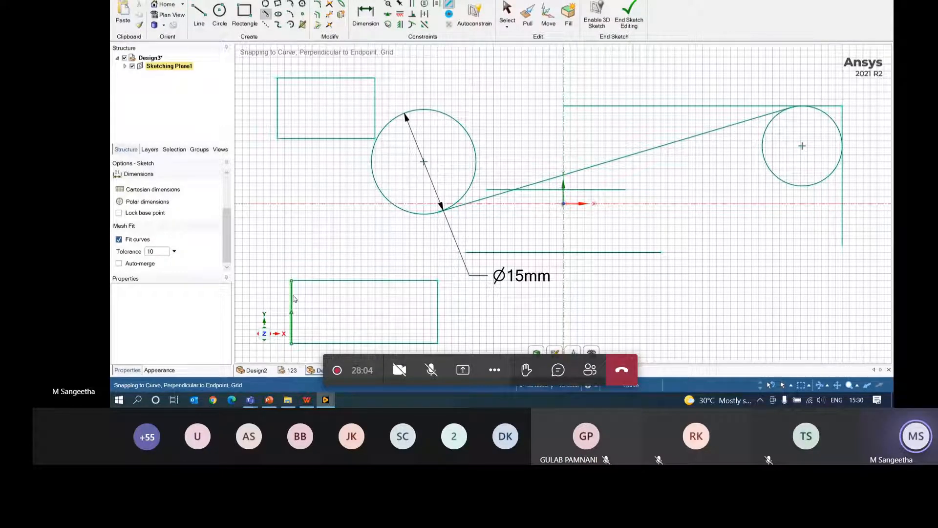
{"action": "left_click", "coordinate": [290, 4]}
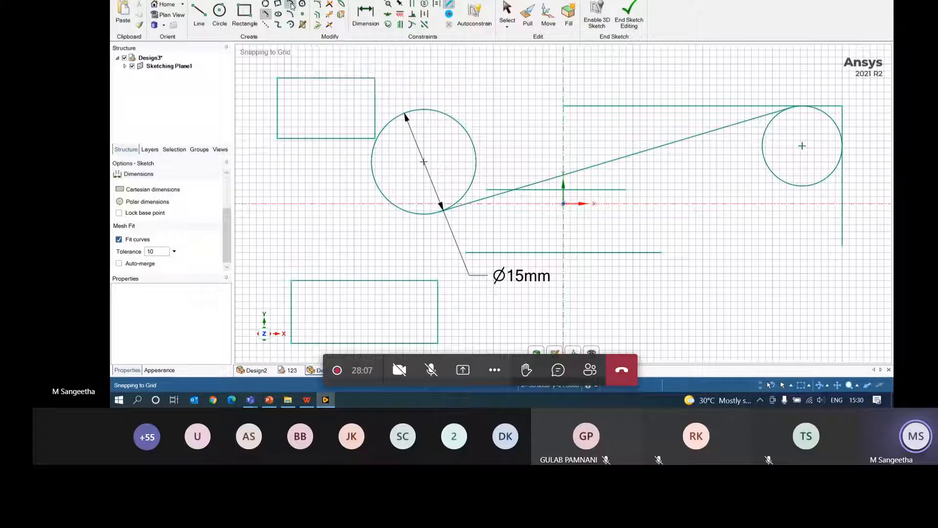
{"action": "left_click", "coordinate": [326, 281]}
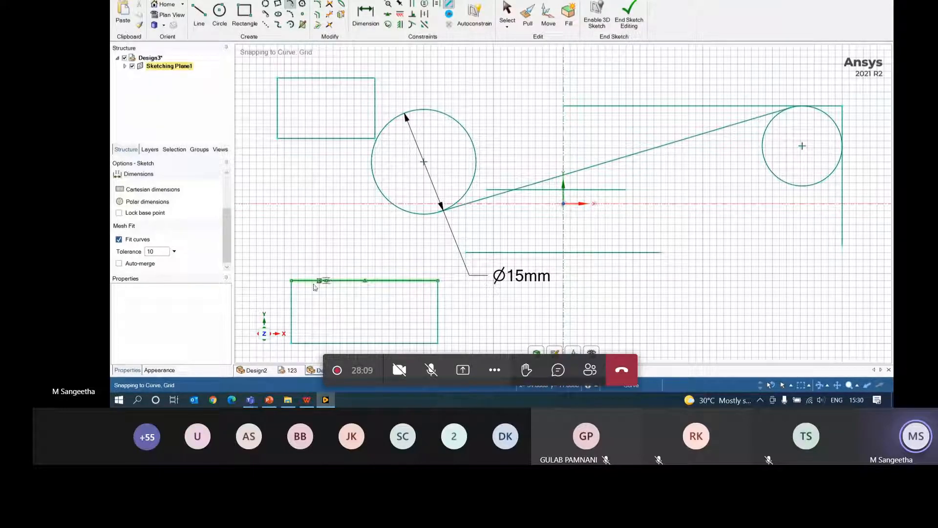
{"action": "left_click", "coordinate": [291, 308]}
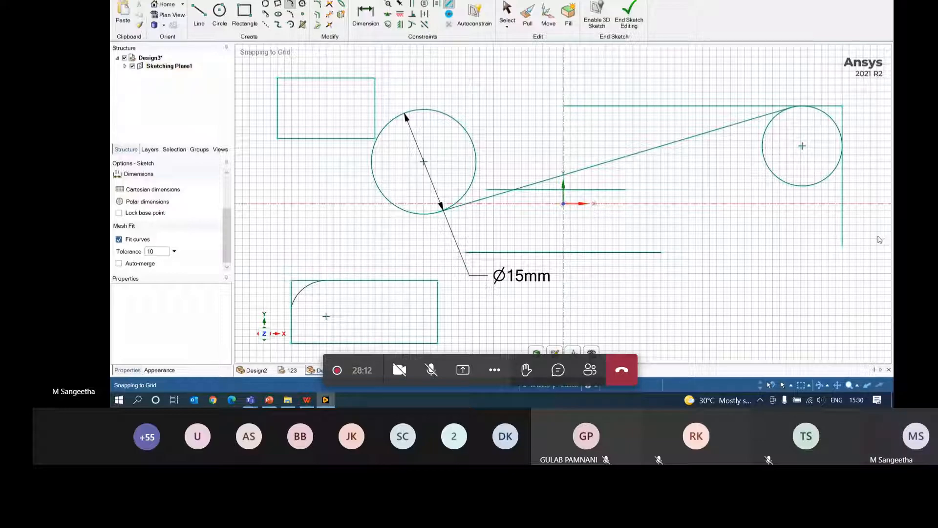
- Round the upper rectangle's top-left corner with a three-point arc
{"action": "left_click", "coordinate": [290, 15]}
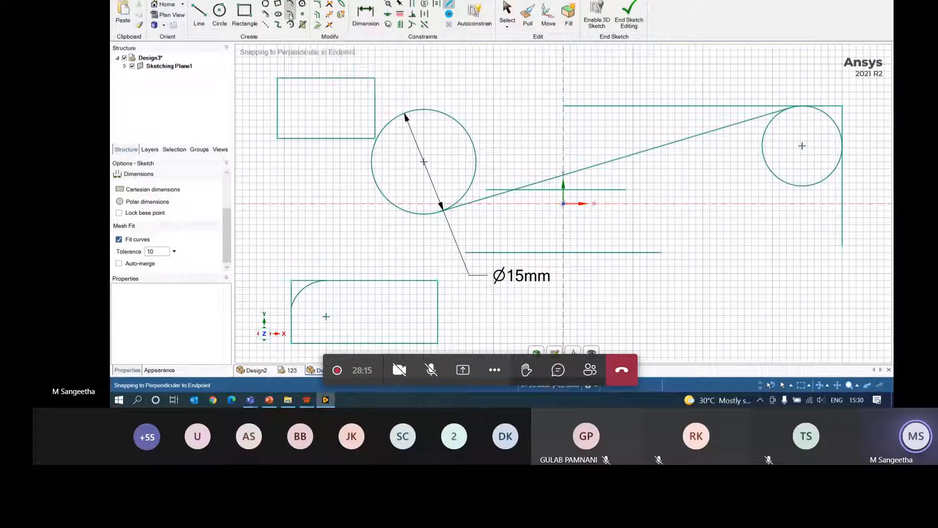
{"action": "left_click", "coordinate": [299, 78]}
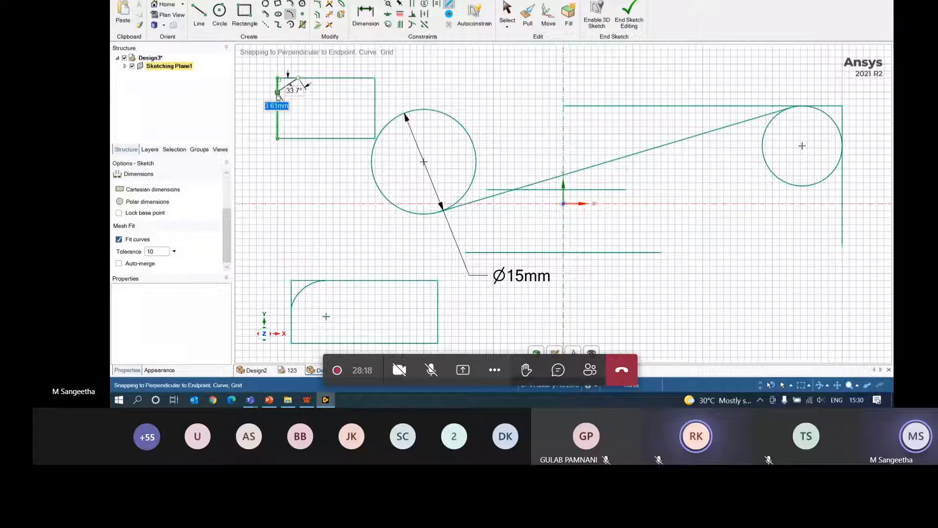
{"action": "left_click", "coordinate": [277, 92]}
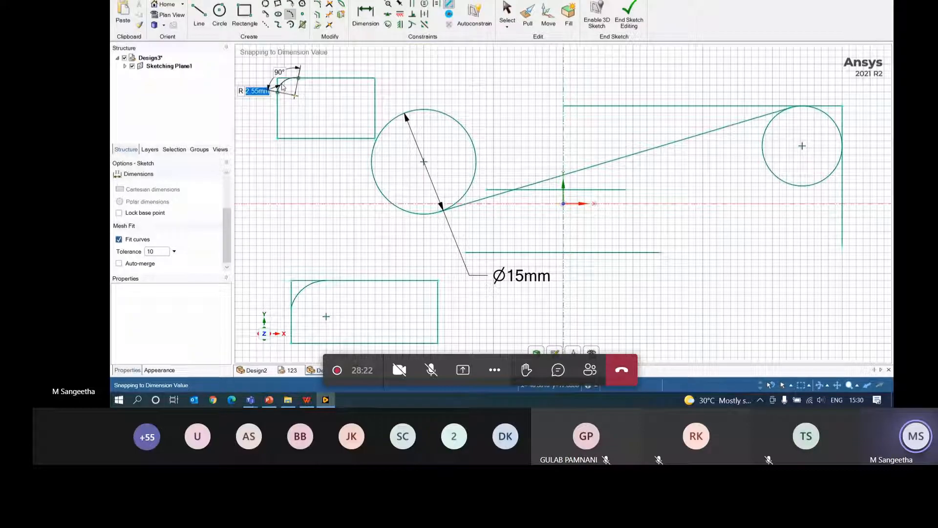
{"action": "left_click", "coordinate": [282, 86]}
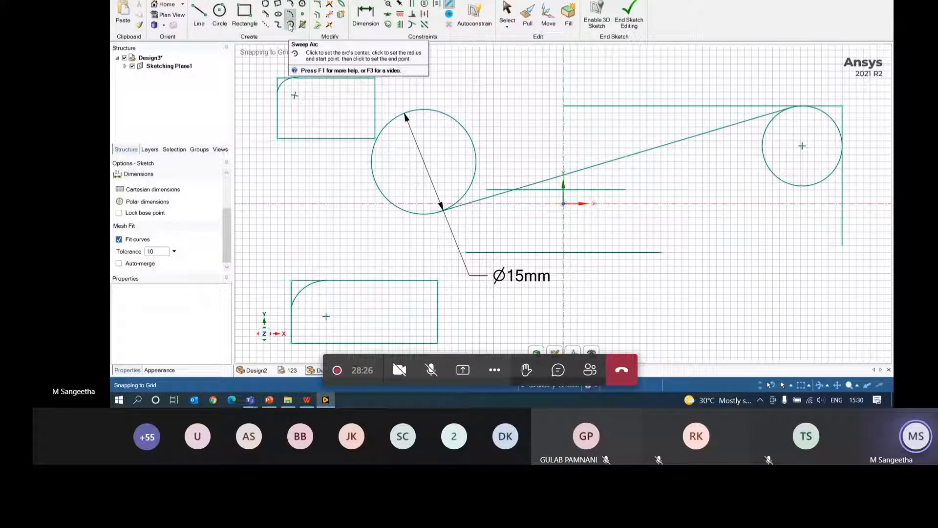
{"action": "left_click", "coordinate": [290, 25]}
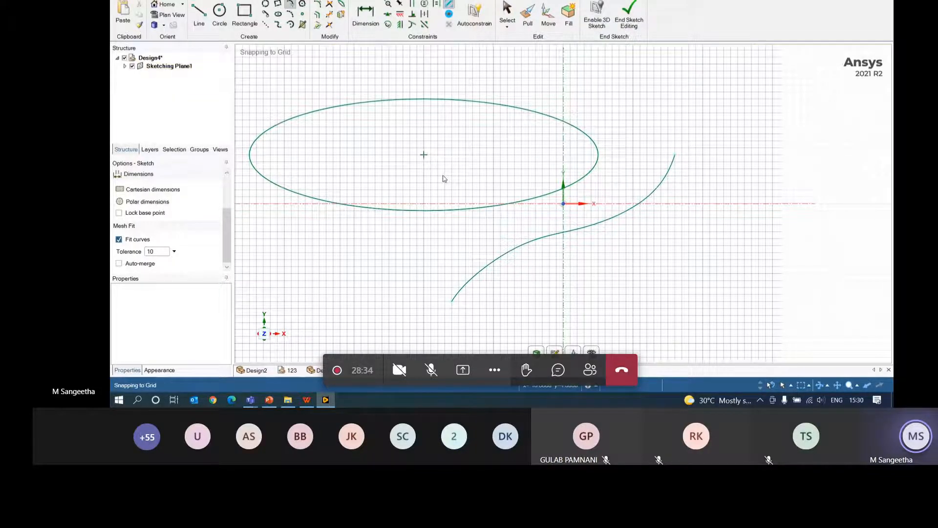
- Draw a 150° centre-point arc of about 14.42 mm diameter centred on the ellipse's centre
{"action": "left_click", "coordinate": [291, 28]}
{"action": "left_click", "coordinate": [424, 155]}
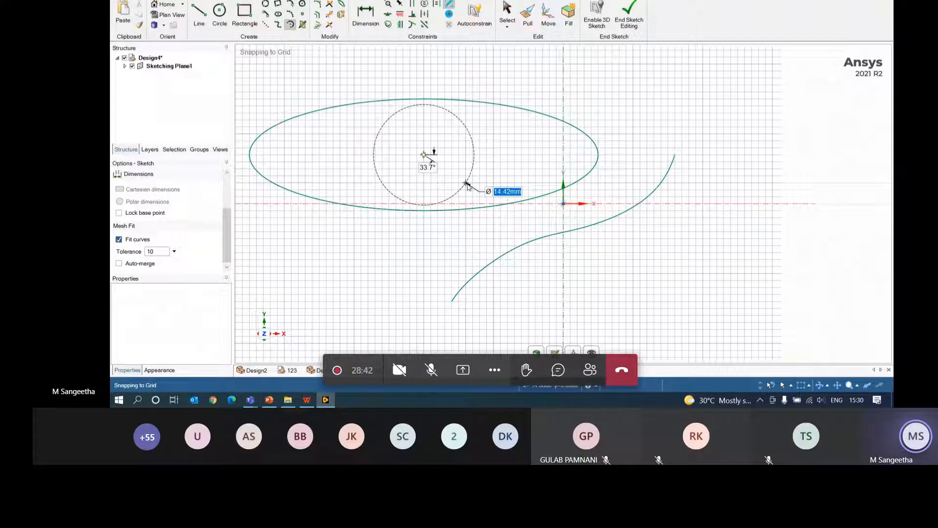
{"action": "left_click", "coordinate": [468, 184]}
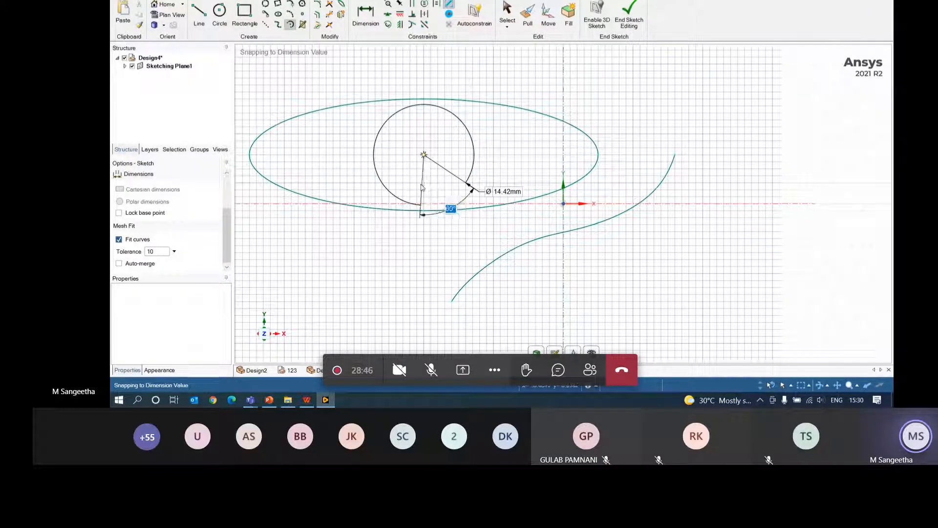
{"action": "left_click", "coordinate": [384, 152]}
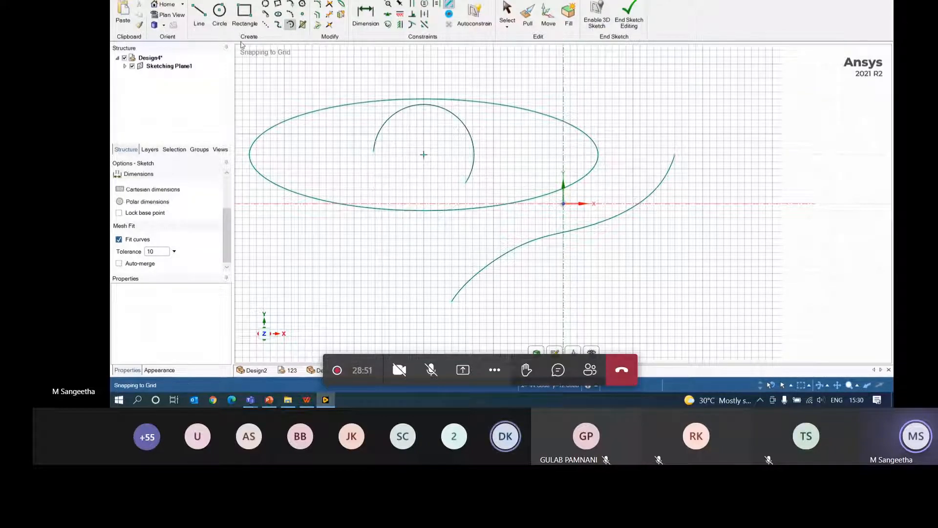
{"action": "left_click", "coordinate": [303, 5]}
- Finish the hexagon at upper right and place a sketch point on the grid right of the spline
{"action": "left_click", "coordinate": [682, 92]}
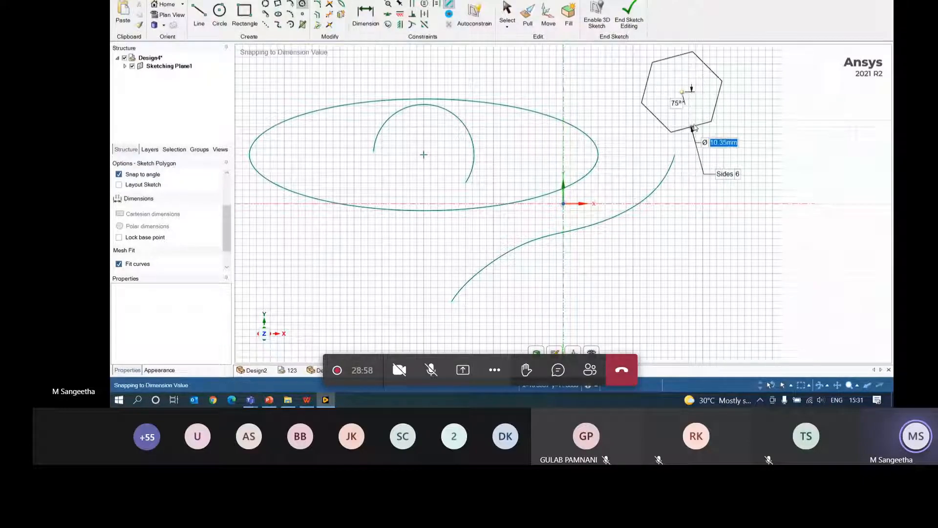
{"action": "left_click", "coordinate": [680, 129]}
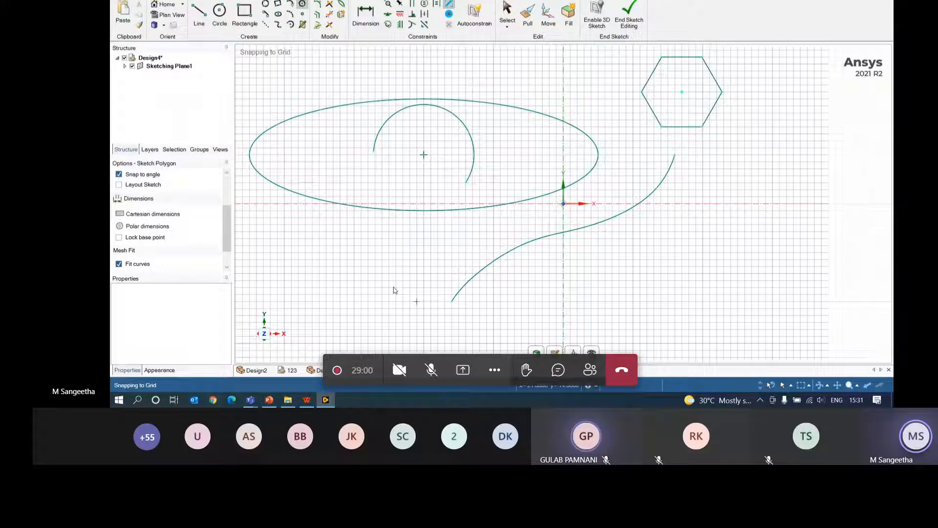
{"action": "left_click", "coordinate": [303, 15]}
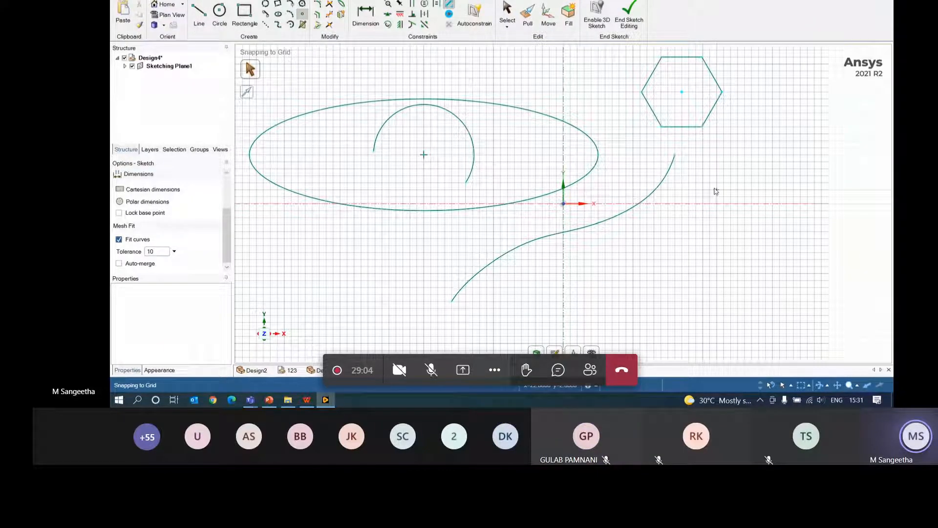
{"action": "left_click", "coordinate": [815, 197]}
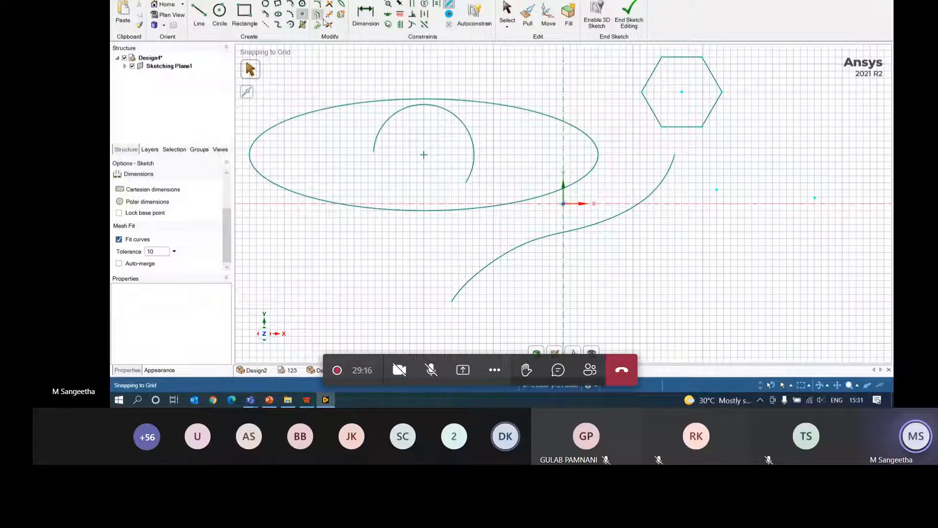
- Draw a rectangle to the right of the hexagon
{"action": "left_click", "coordinate": [244, 13]}
{"action": "left_click", "coordinate": [724, 147]}
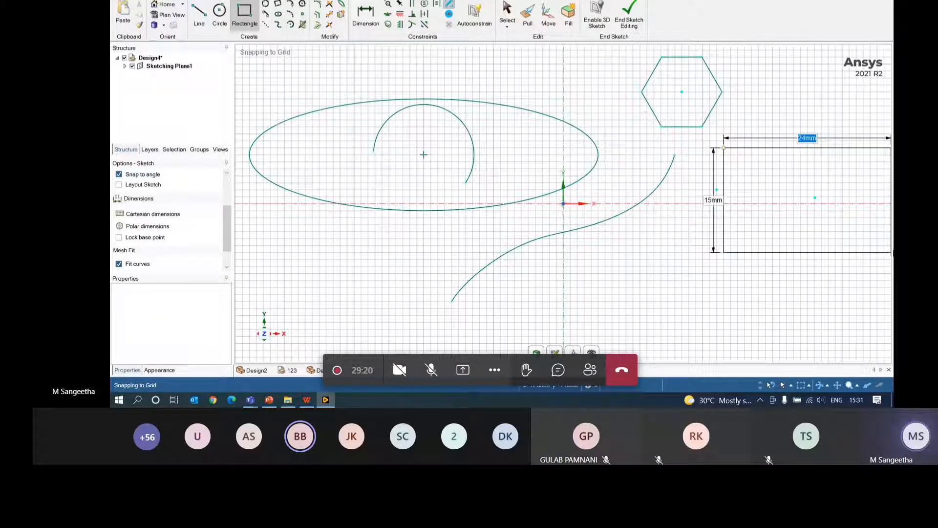
{"action": "left_click", "coordinate": [870, 259]}
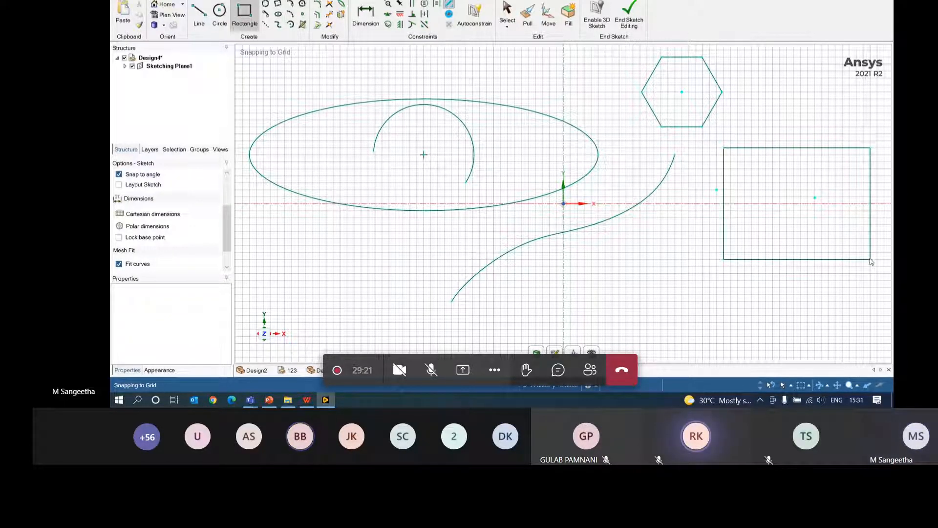
- Round all four corners of the rectangle with a 2 mm radius
{"action": "left_click", "coordinate": [317, 7]}
{"action": "left_click", "coordinate": [749, 148]}
{"action": "left_click", "coordinate": [724, 260]}
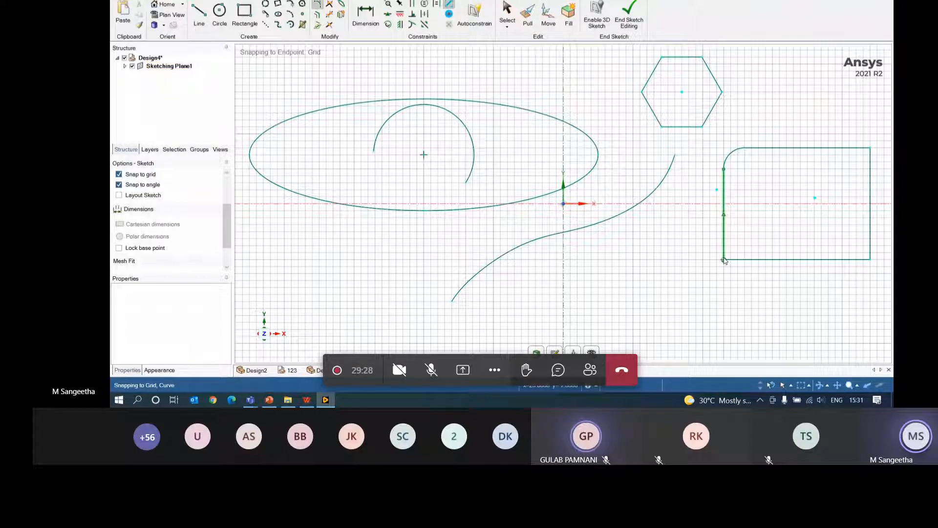
{"action": "left_click", "coordinate": [747, 256]}
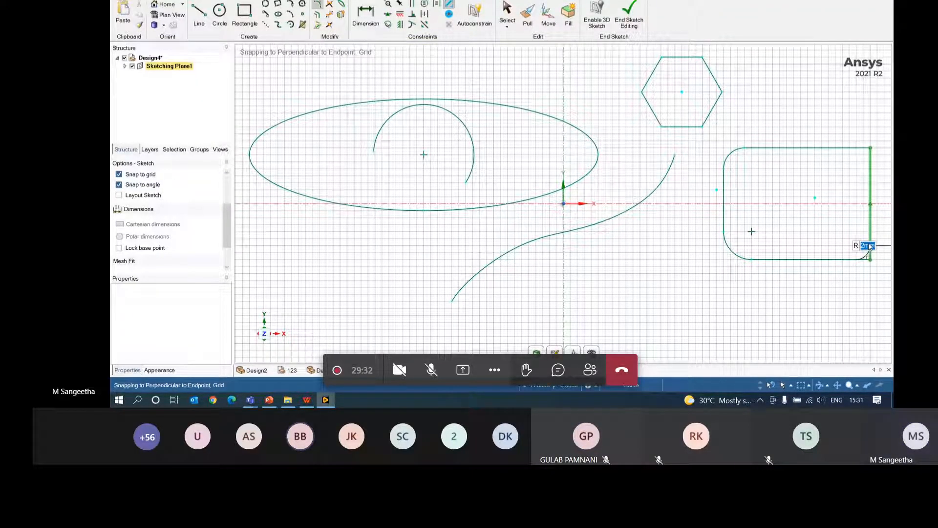
{"action": "left_click", "coordinate": [868, 247]}
{"action": "left_click", "coordinate": [867, 168]}
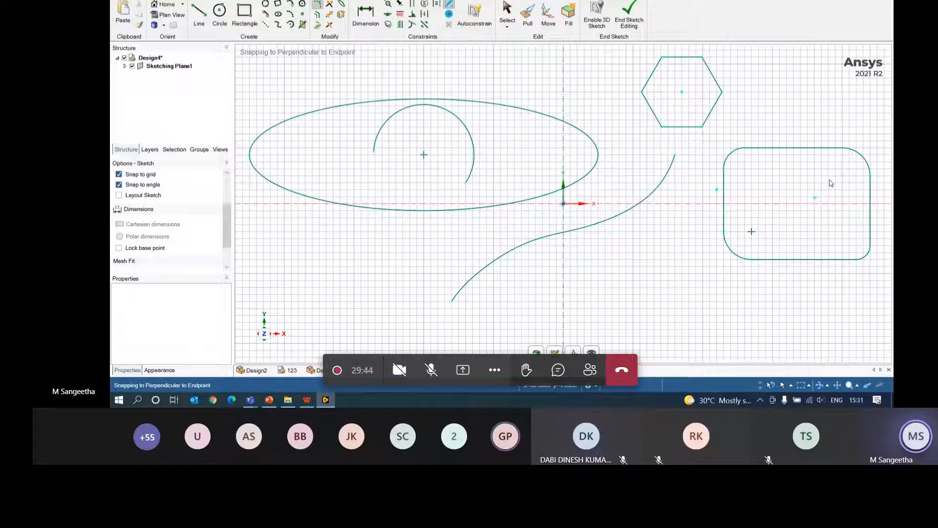
- Offset the rectangle's bottom edge 1 mm inward and offset the large ellipse outward
{"action": "left_click", "coordinate": [316, 17]}
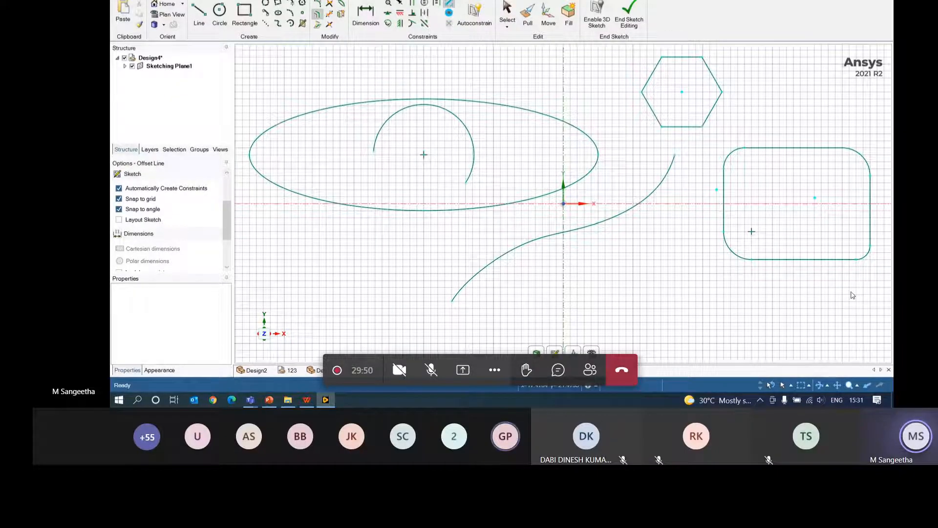
{"action": "left_click", "coordinate": [796, 260]}
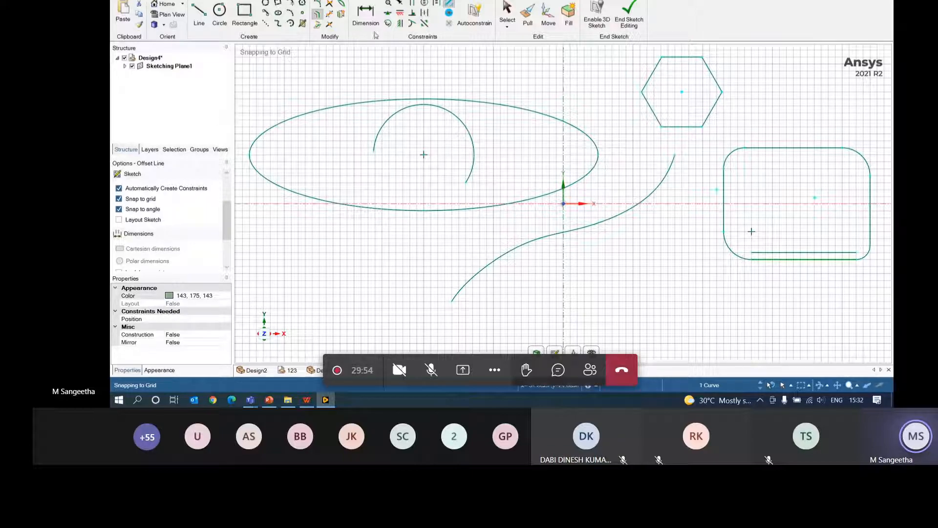
{"action": "left_click", "coordinate": [421, 100]}
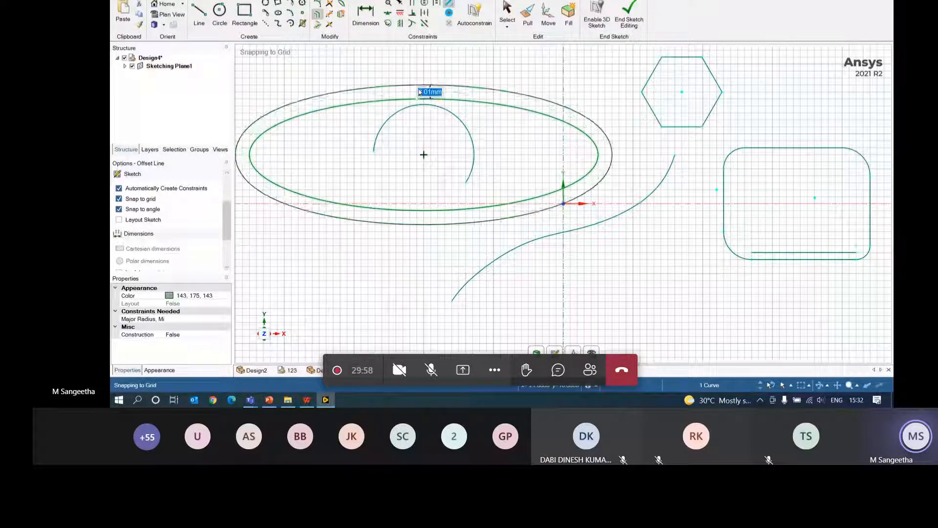
{"action": "left_click", "coordinate": [419, 93]}
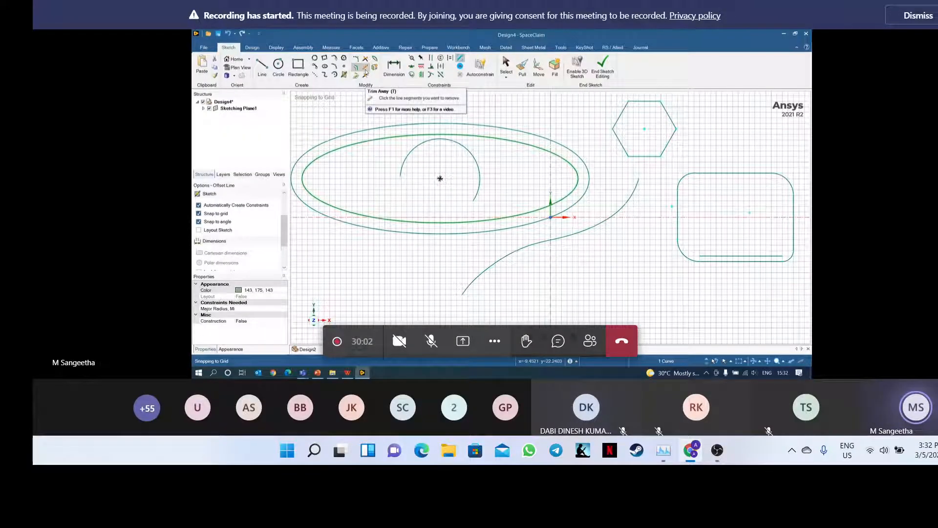
- Maximize the screen recorder, then return to the meeting's shared design at full screen
{"action": "mouse_move", "coordinate": [717, 457]}
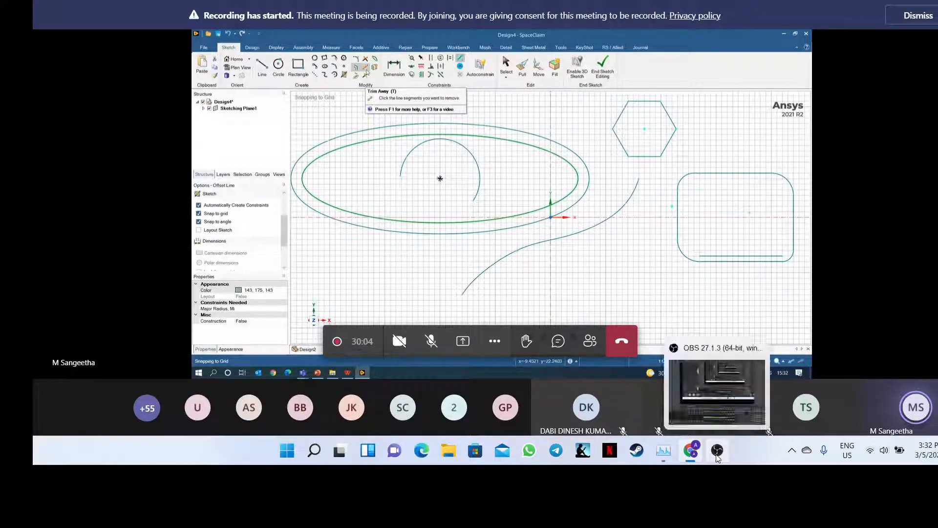
{"action": "left_click", "coordinate": [717, 455]}
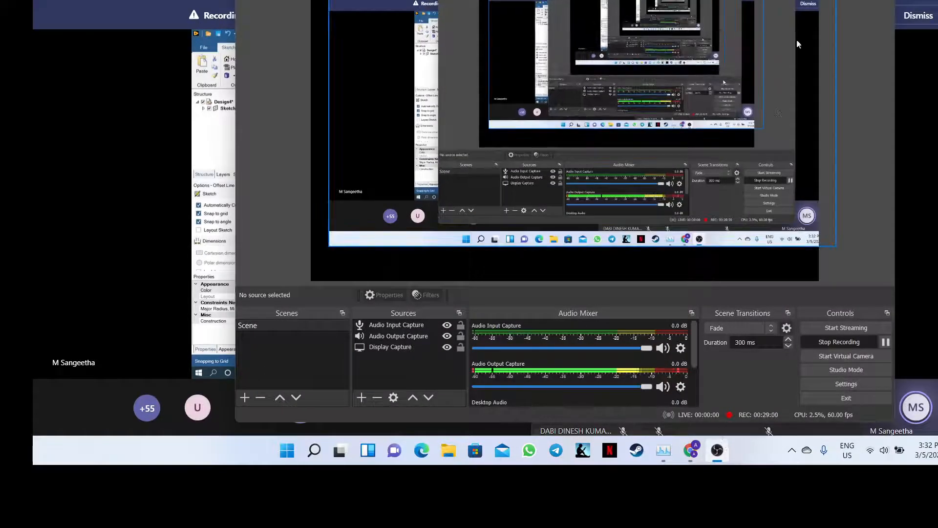
{"action": "left_click", "coordinate": [853, 0]}
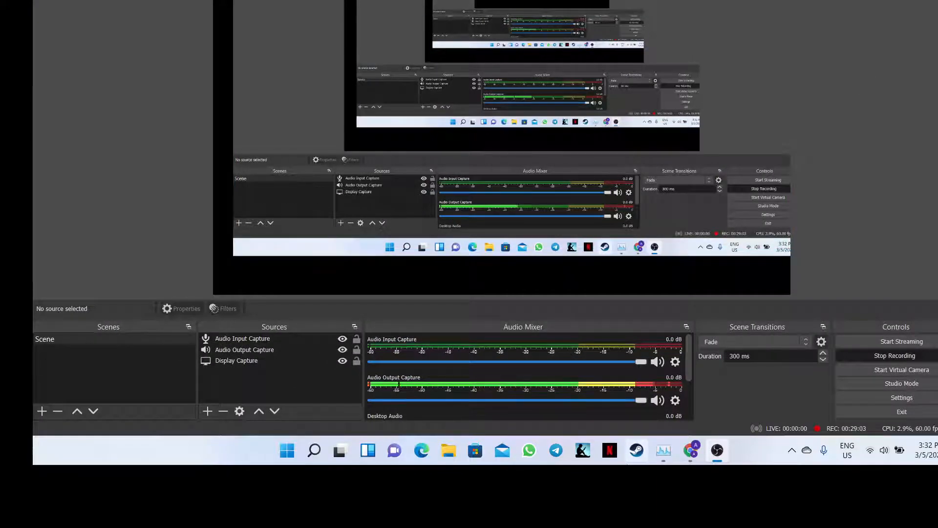
{"action": "left_click", "coordinate": [693, 460]}
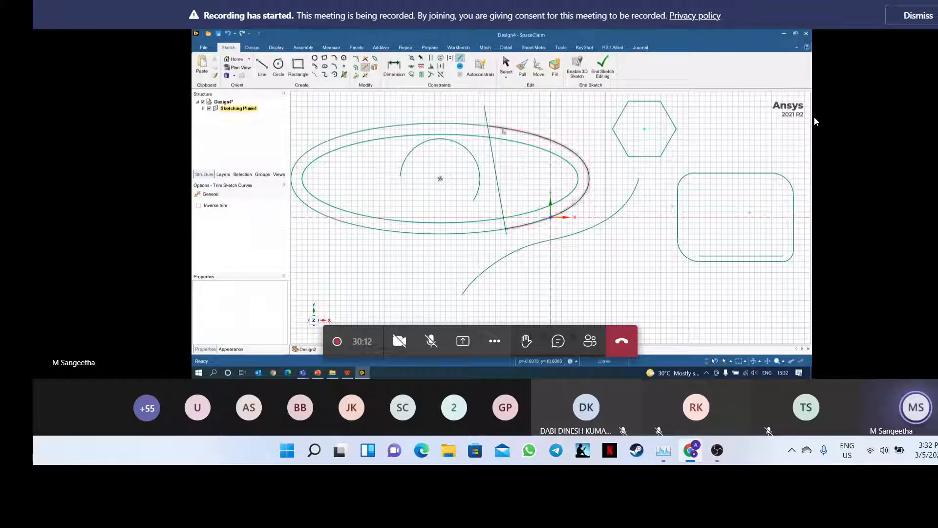
{"action": "key", "text": "F11"}
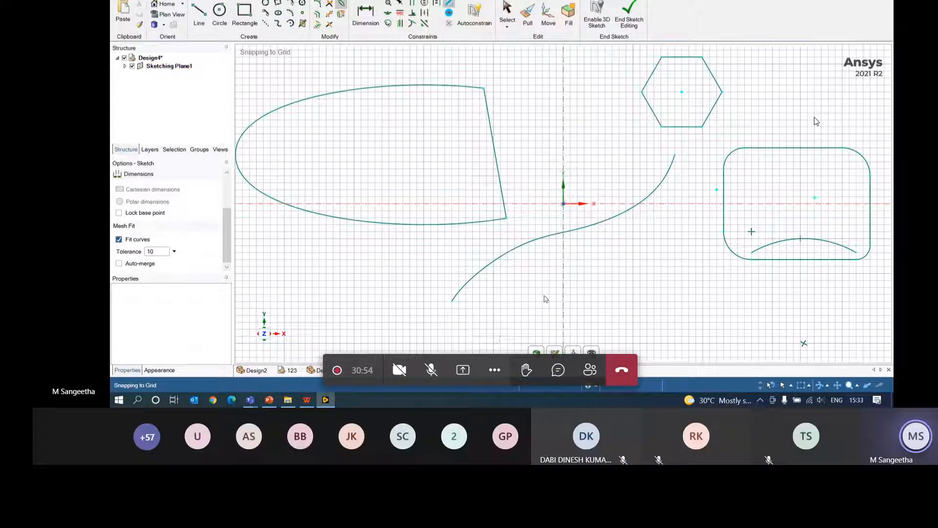
- Create a new empty design
{"action": "left_click", "coordinate": [119, 1]}
{"action": "mouse_move", "coordinate": [128, 18]}
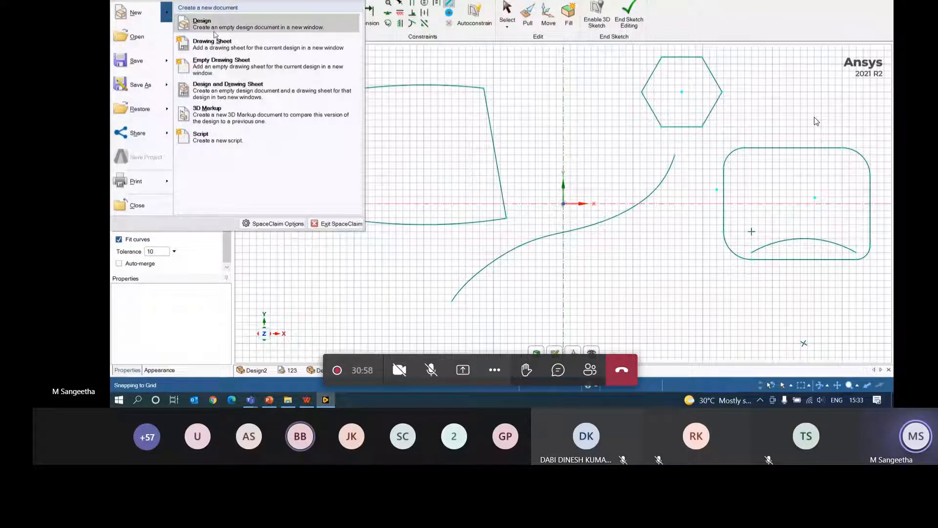
{"action": "left_click", "coordinate": [214, 29]}
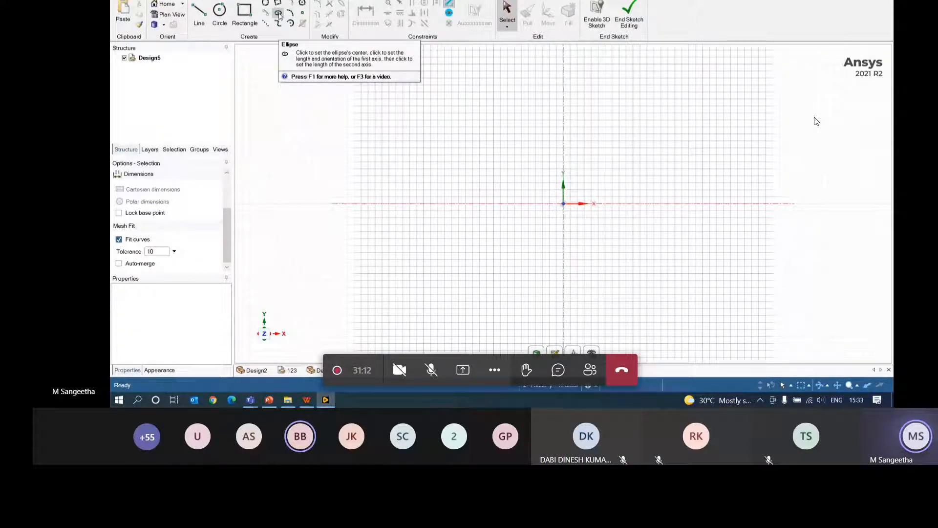
- Sketch an origin-centred ellipse with axes 100 and 40, then return to Design4
{"action": "left_click", "coordinate": [279, 14]}
{"action": "left_click", "coordinate": [564, 204]}
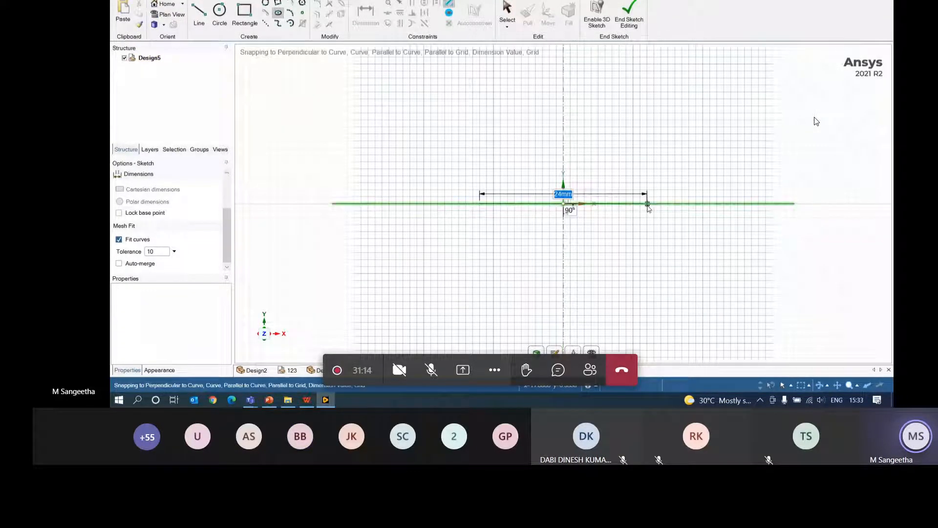
{"action": "type", "text": "100"}
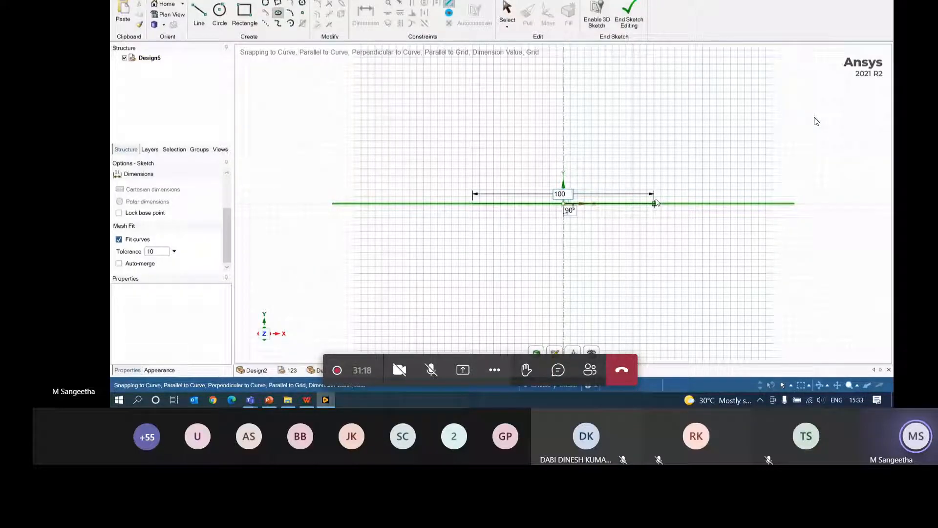
{"action": "key", "text": "Return"}
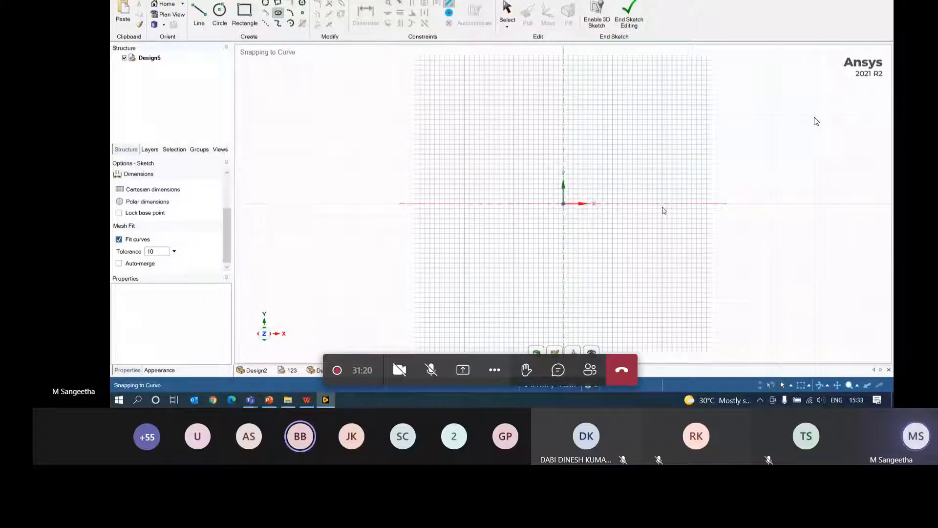
{"action": "left_click", "coordinate": [565, 205]}
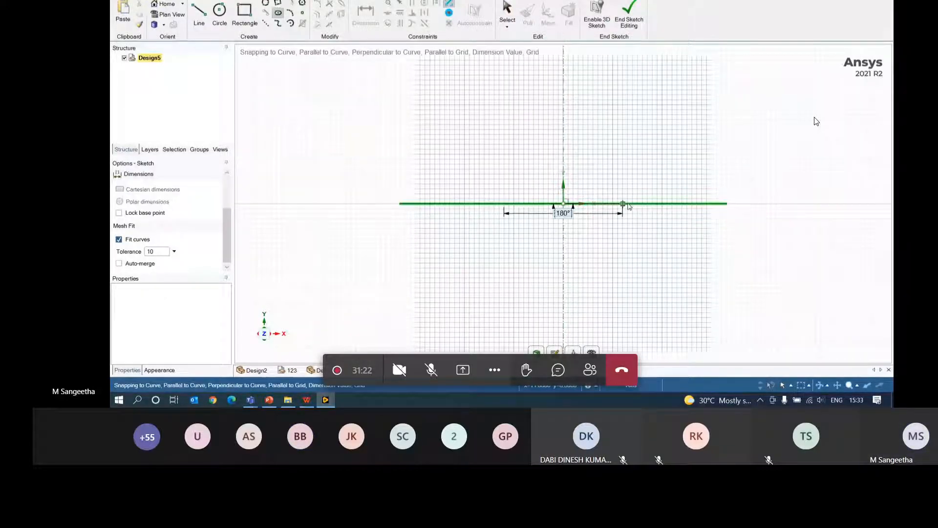
{"action": "type", "text": "1"}
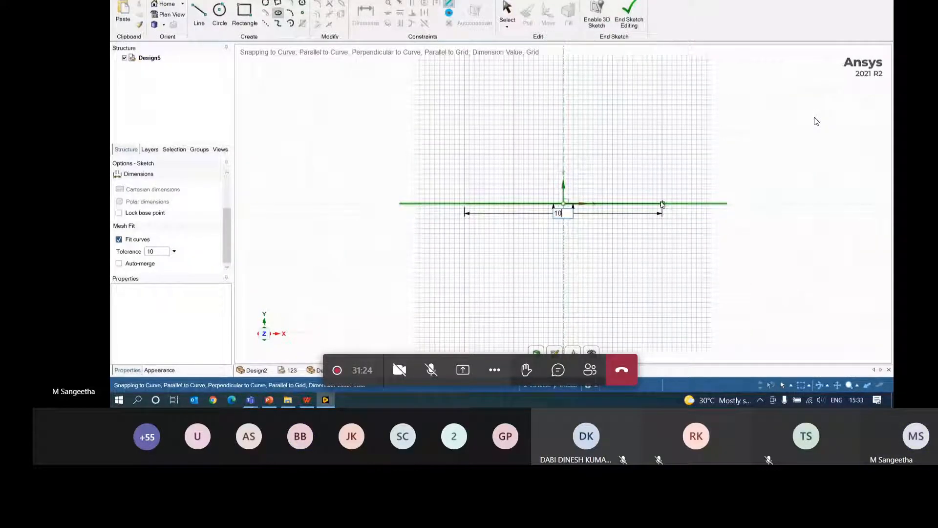
{"action": "key", "text": "Return"}
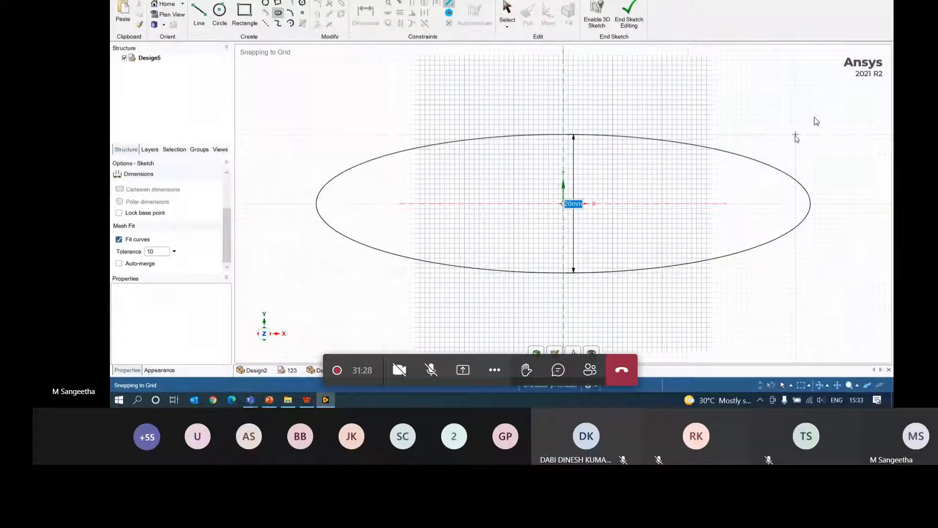
{"action": "type", "text": "40"}
{"action": "key", "text": "Return"}
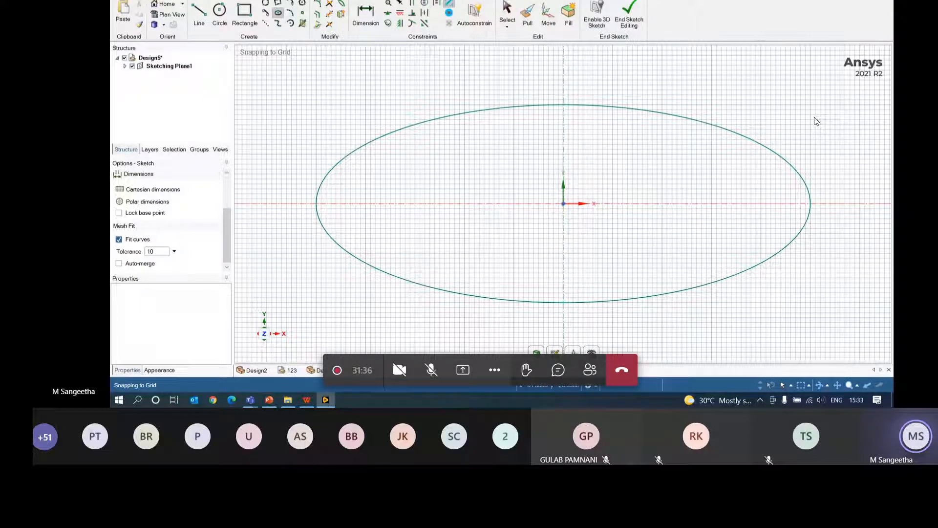
{"action": "left_click", "coordinate": [366, 370]}
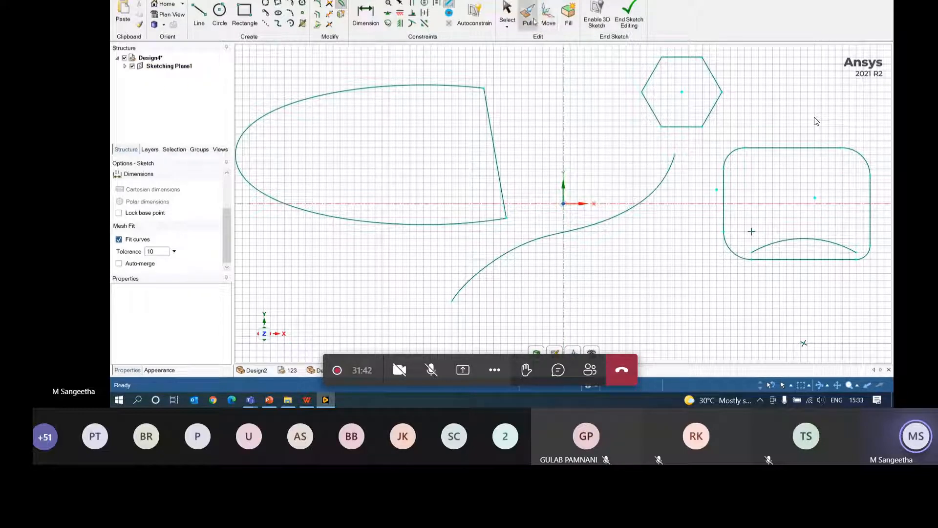
- Select the rounded plate, hexagon and rounded rectangle faces for extrusion
{"action": "left_click", "coordinate": [528, 20]}
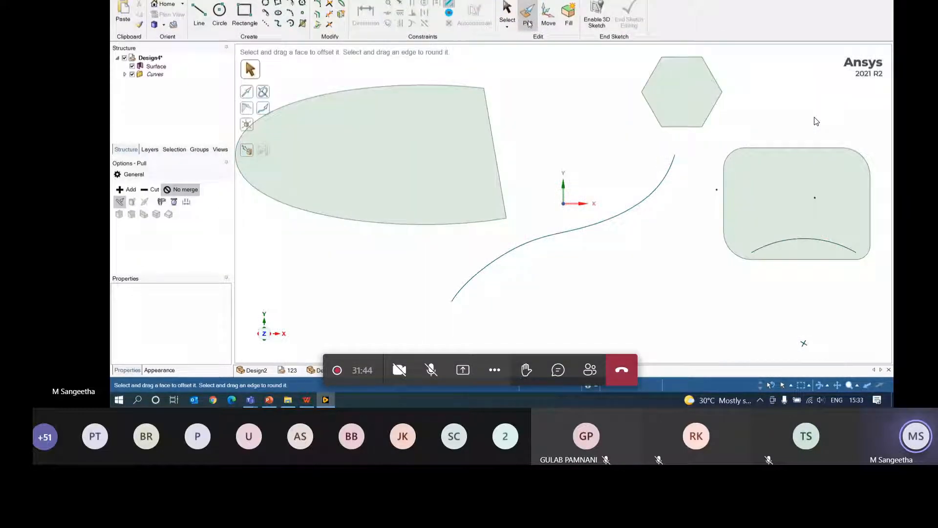
{"action": "middle_click_drag", "start_coordinate": [499, 108], "coordinate": [404, 155]}
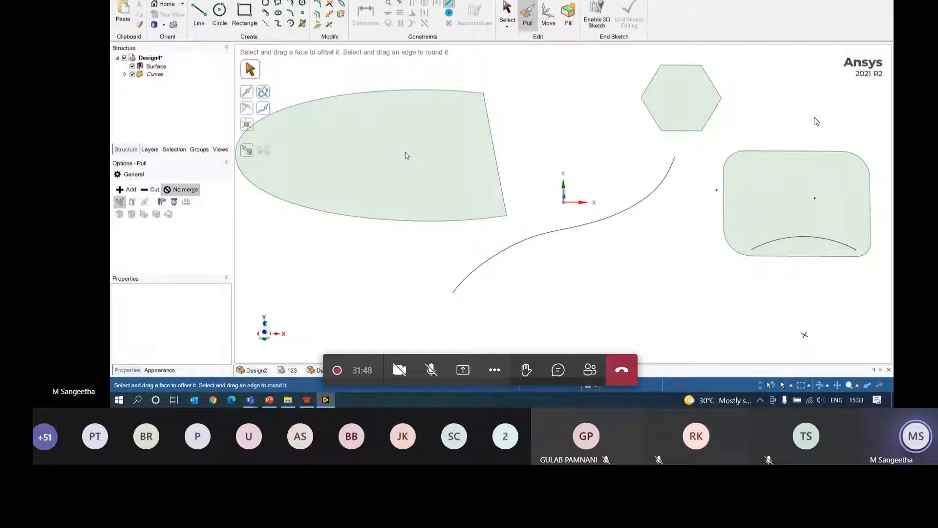
{"action": "left_click", "coordinate": [405, 157]}
{"action": "middle_click_drag", "start_coordinate": [478, 228], "coordinate": [475, 151]}
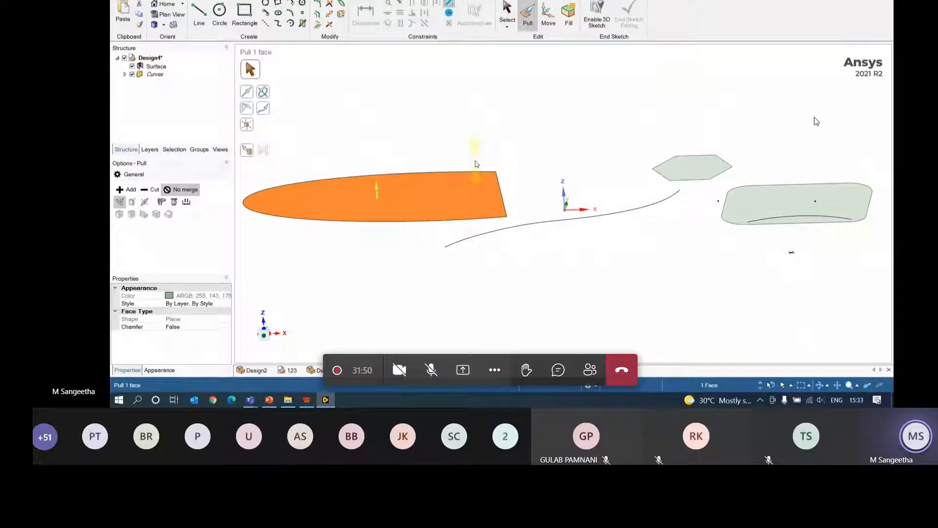
{"action": "left_click", "coordinate": [692, 171], "text": "ctrl"}
{"action": "left_click", "coordinate": [801, 207], "text": "ctrl"}
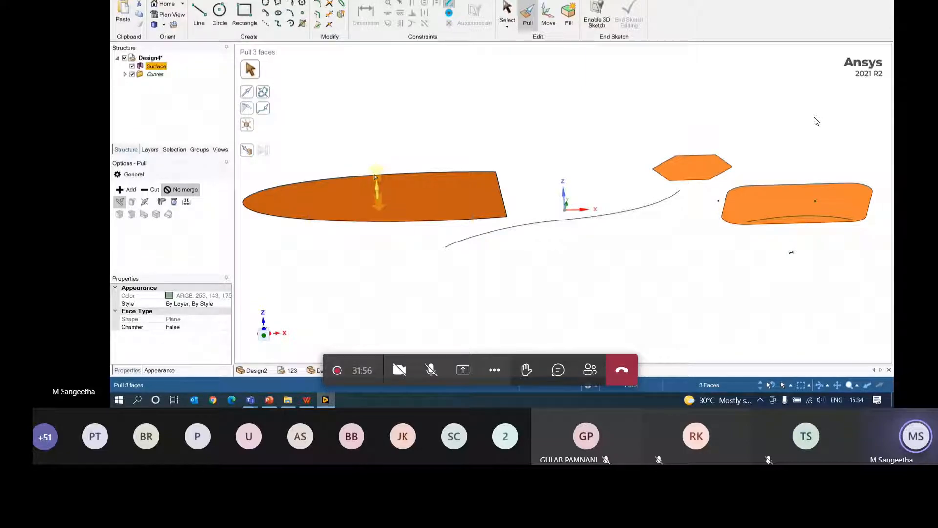
- Pull the three faces up 10 mm into solids and inspect them from the side
{"action": "left_click_drag", "start_coordinate": [375, 177], "coordinate": [372, 158]}
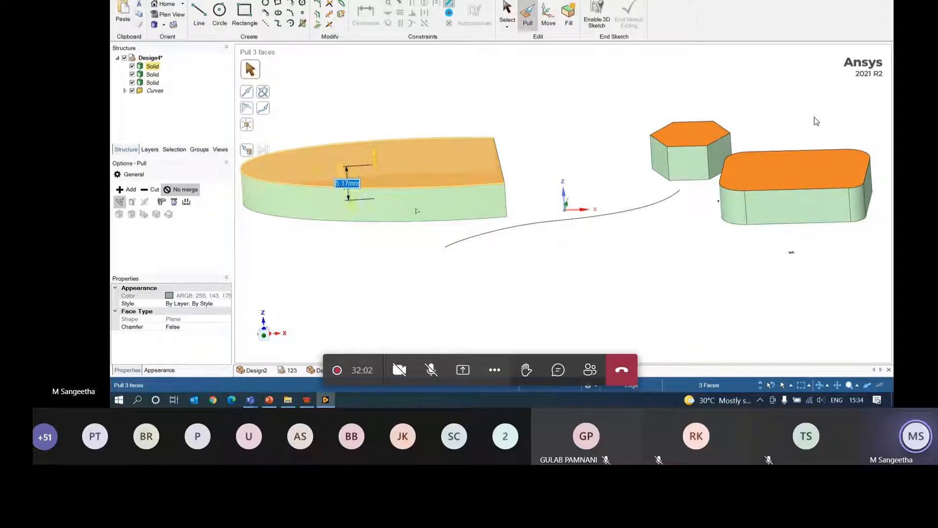
{"action": "middle_click_drag", "start_coordinate": [417, 211], "coordinate": [401, 275]}
{"action": "type", "text": "1"}
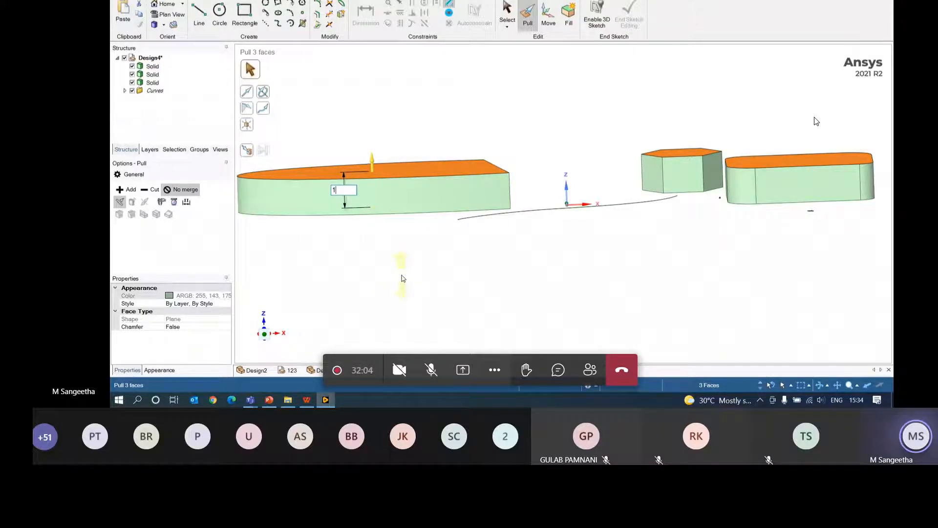
{"action": "type", "text": "0"}
{"action": "key", "text": "Return"}
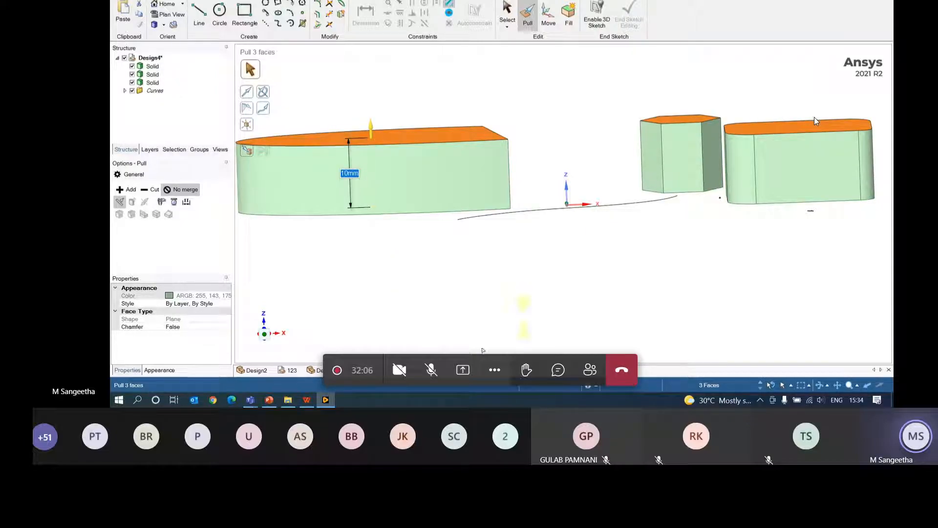
{"action": "key", "text": "Escape"}
{"action": "key", "text": "v"}
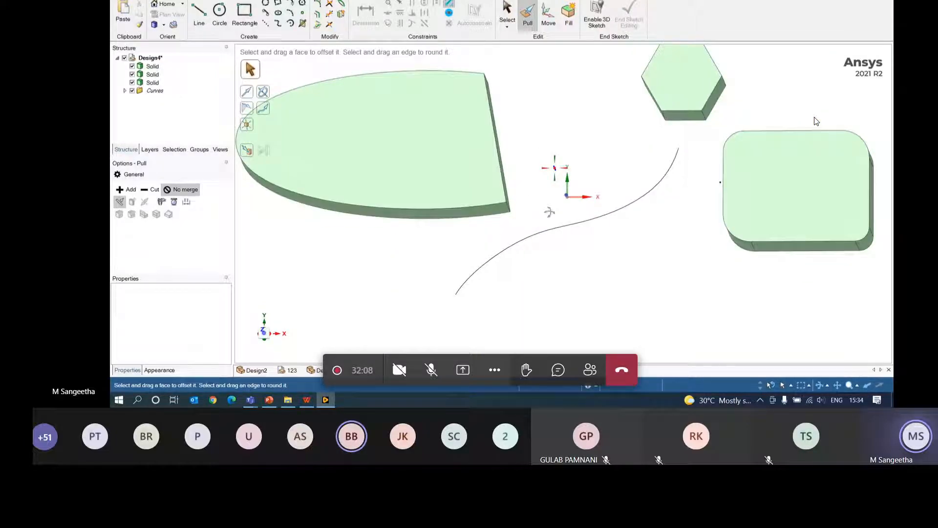
{"action": "mouse_move", "coordinate": [550, 212]}
{"action": "middle_mouse_down"}
{"action": "mouse_move", "coordinate": [549, 268]}
{"action": "mouse_move", "coordinate": [573, 196]}
{"action": "mouse_move", "coordinate": [580, 115]}
{"action": "mouse_move", "coordinate": [489, 88]}
{"action": "middle_mouse_up"}
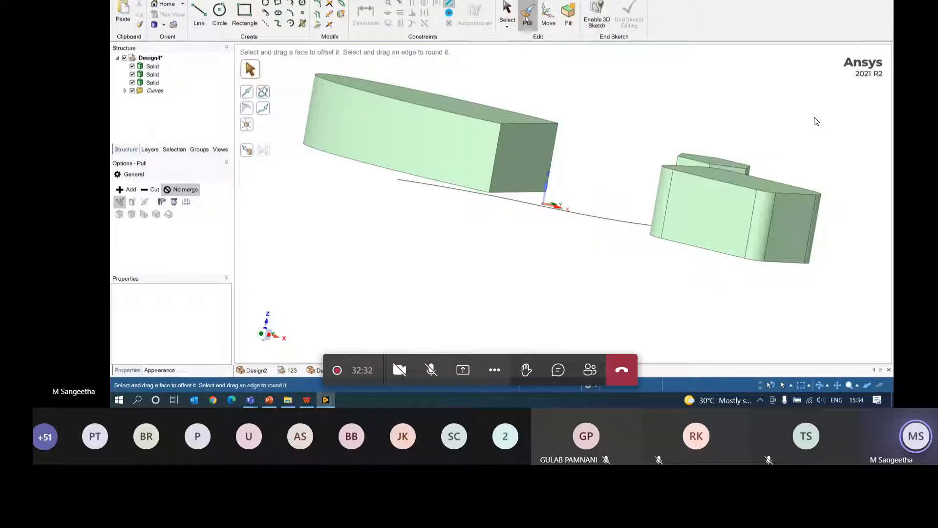
{"action": "middle_click_drag", "start_coordinate": [589, 107], "coordinate": [607, 117]}
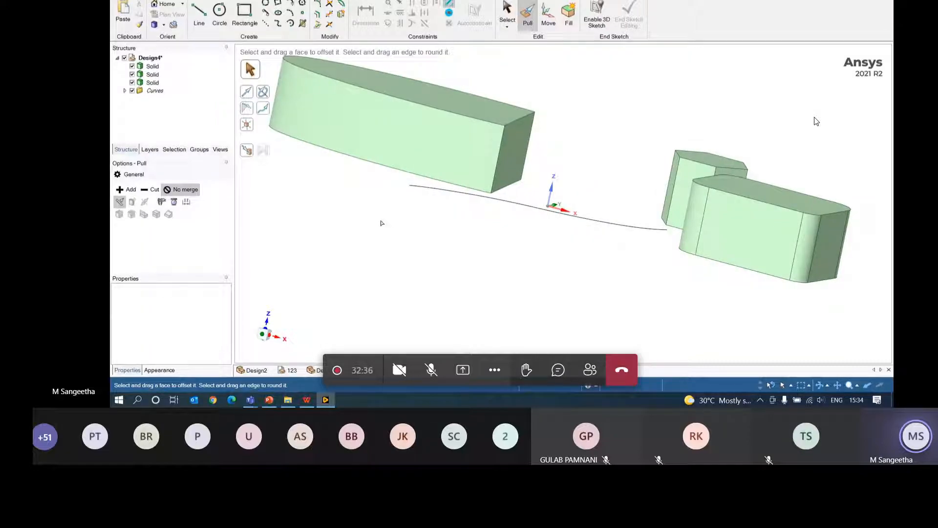
- Start a new design and sketch a rectangle on the ground grid from the Y axis
{"action": "left_click", "coordinate": [117, 6]}
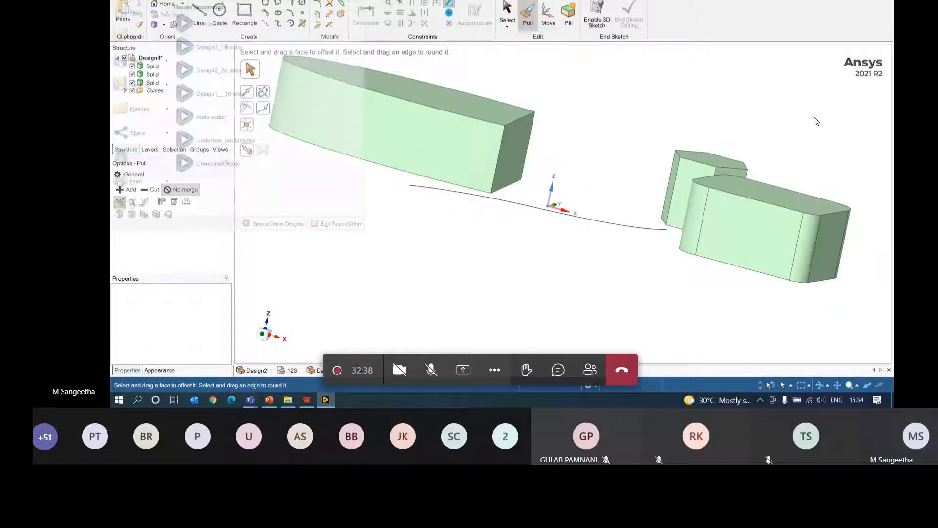
{"action": "mouse_move", "coordinate": [121, 14]}
{"action": "left_click", "coordinate": [210, 22]}
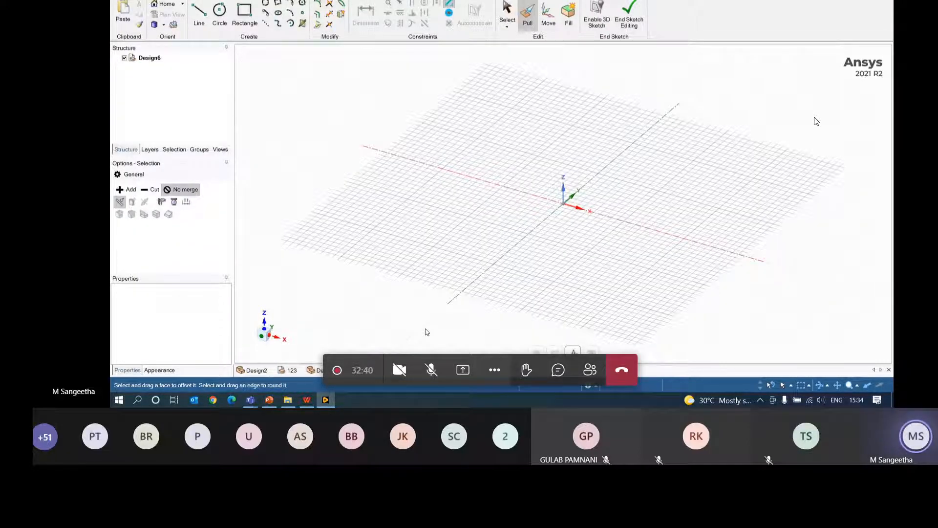
{"action": "left_click", "coordinate": [591, 352]}
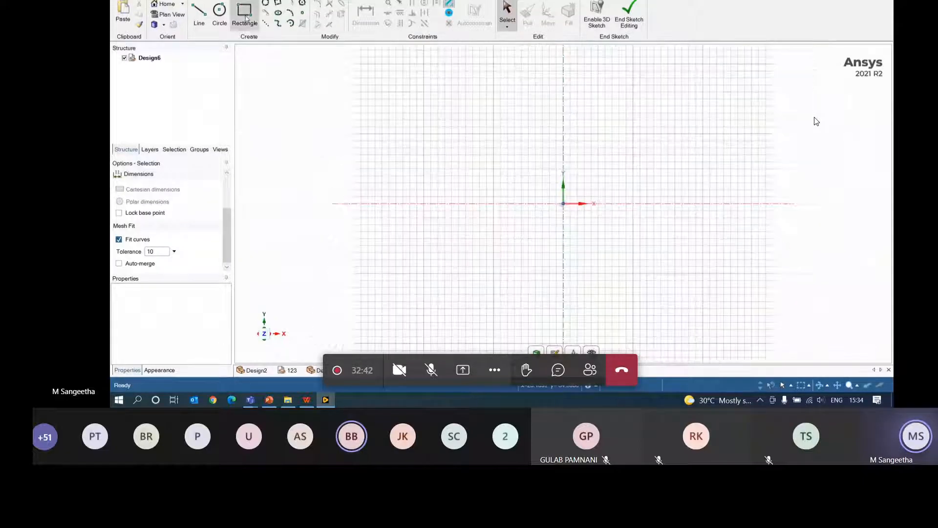
{"action": "left_click", "coordinate": [248, 15]}
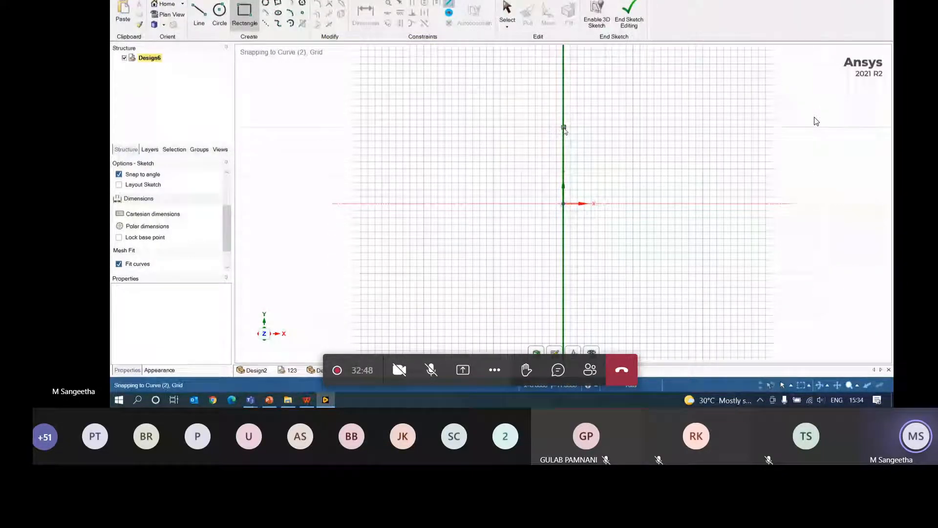
{"action": "left_click", "coordinate": [564, 128]}
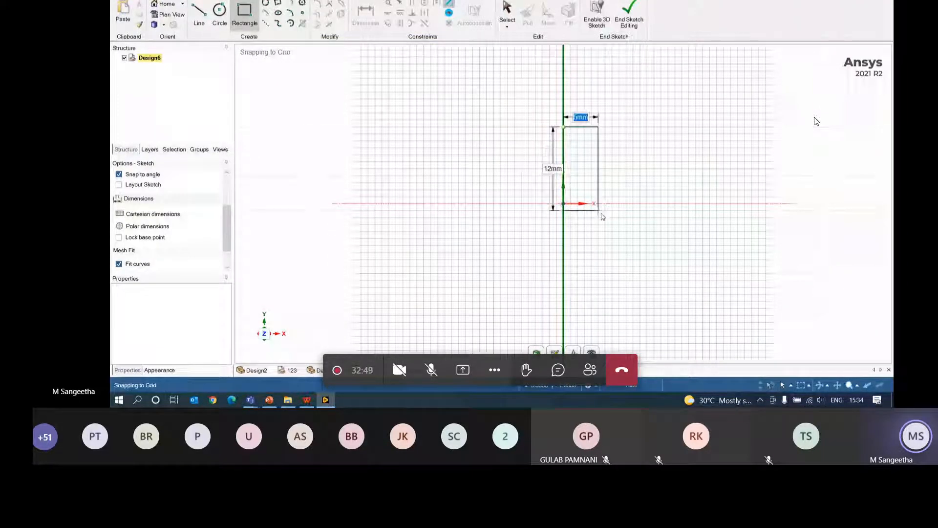
{"action": "left_click", "coordinate": [803, 213]}
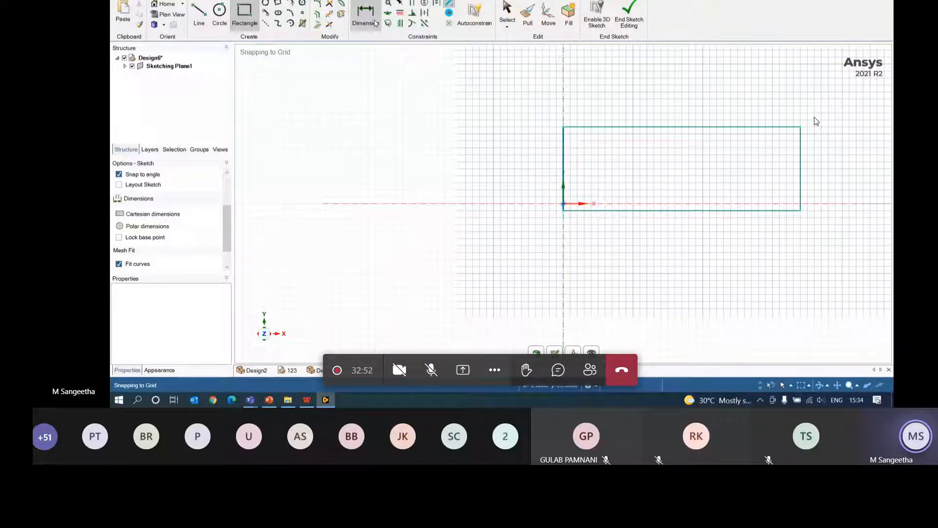
- Dimension the rectangle to 80 mm wide by 20 mm high and return to the home view
{"action": "left_click", "coordinate": [367, 15]}
{"action": "left_click", "coordinate": [674, 127]}
{"action": "left_click", "coordinate": [672, 106]}
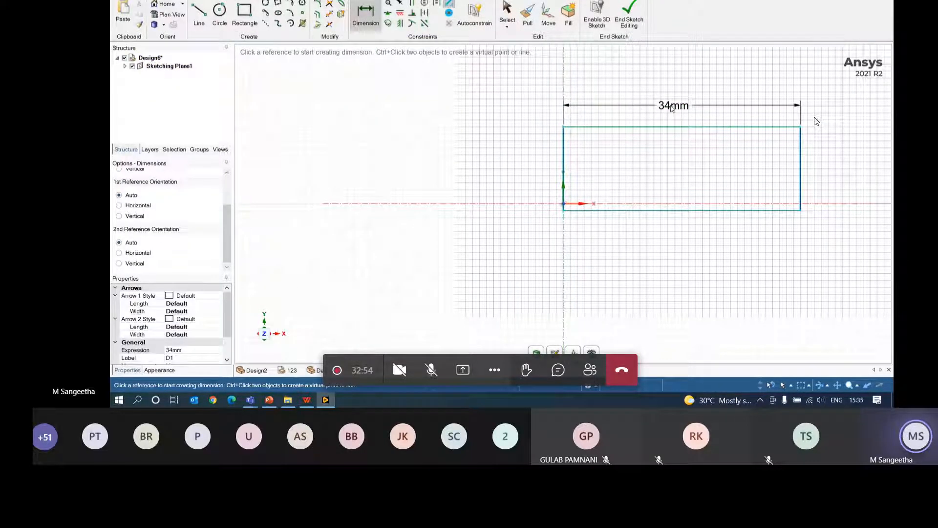
{"action": "left_click", "coordinate": [565, 168]}
{"action": "left_click", "coordinate": [527, 176]}
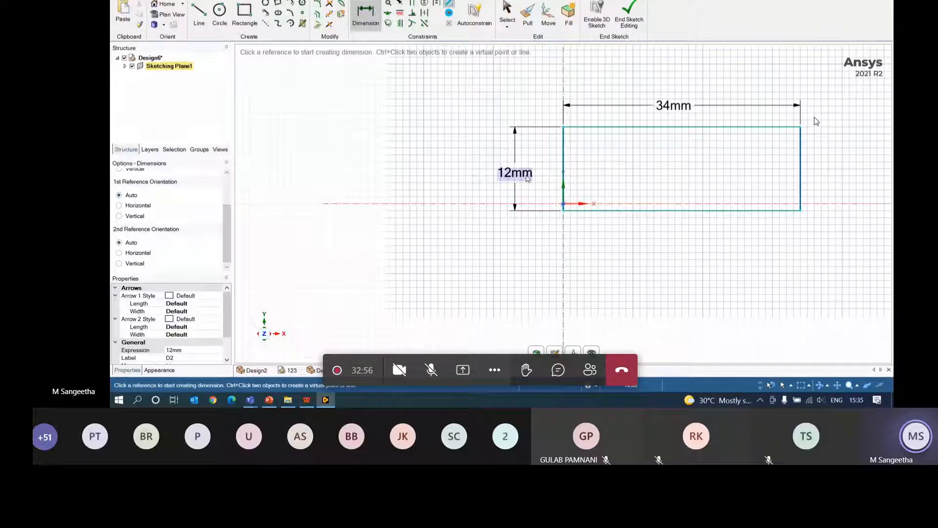
{"action": "double_click", "coordinate": [527, 177]}
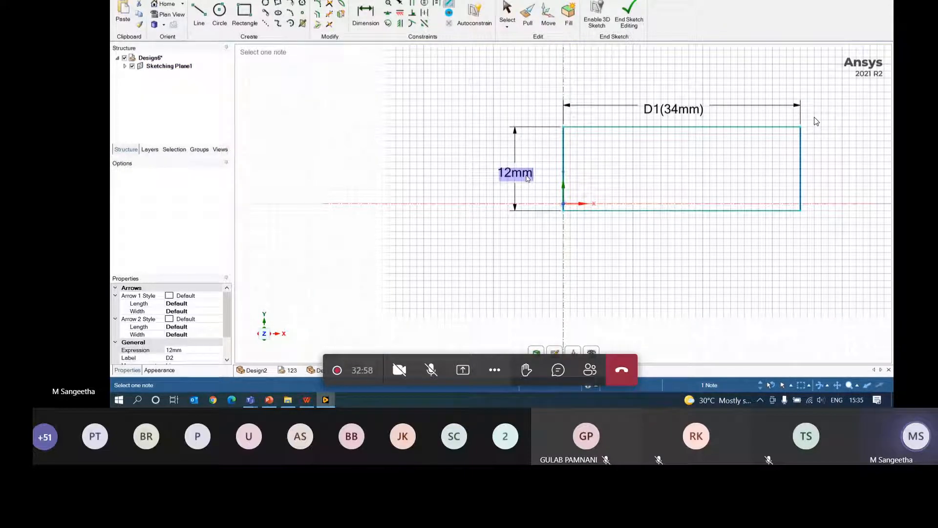
{"action": "type", "text": "20"}
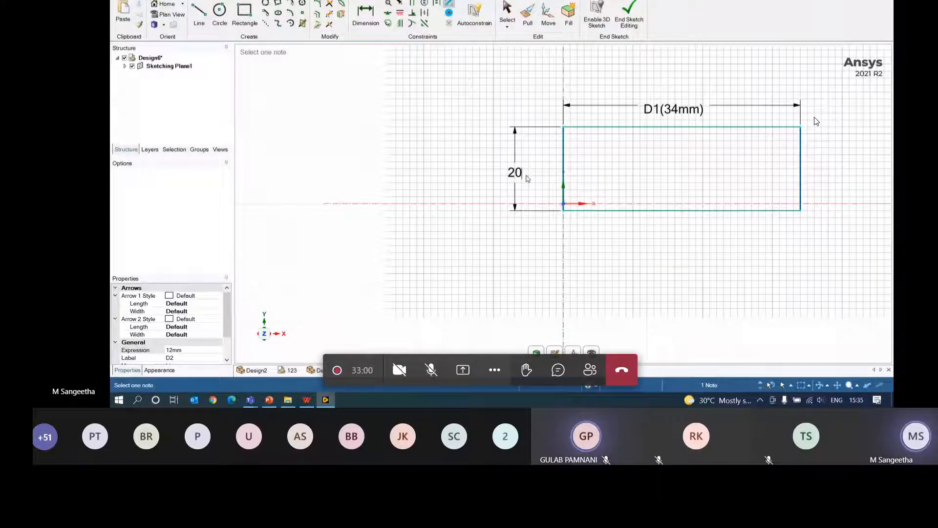
{"action": "key", "text": "Return"}
{"action": "double_click", "coordinate": [684, 50]}
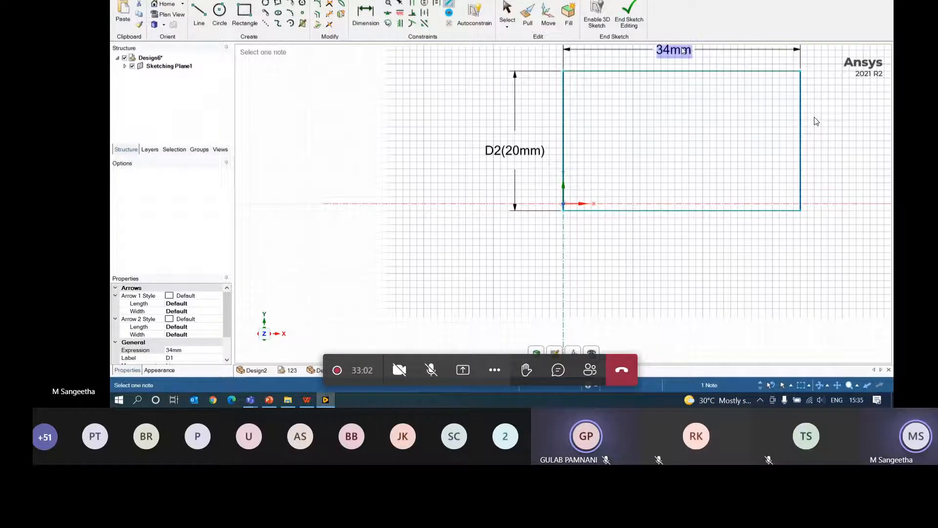
{"action": "type", "text": "80"}
{"action": "key", "text": "Return"}
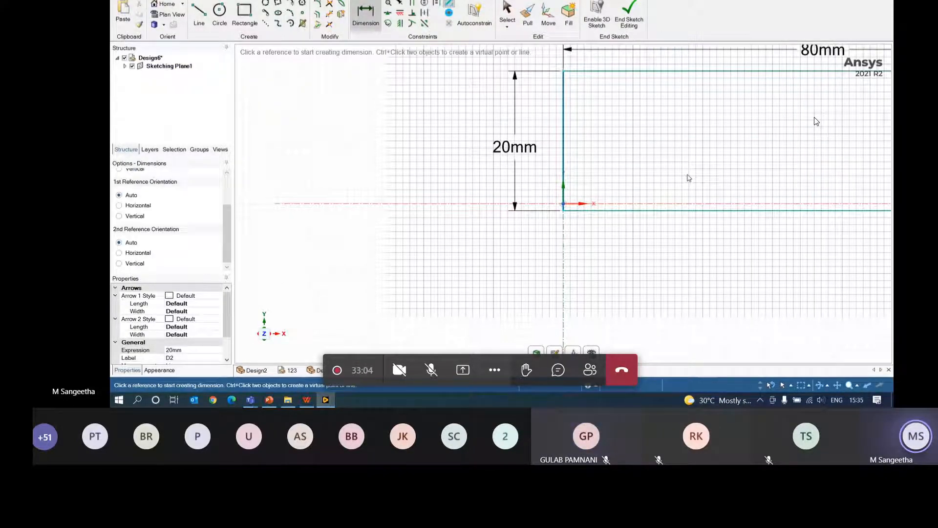
{"action": "left_click", "coordinate": [165, 4]}
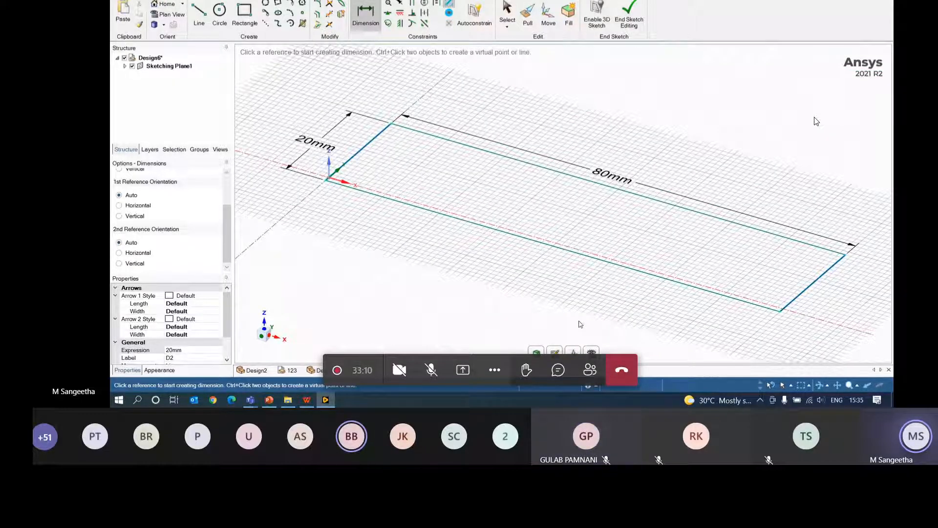
- Switch to plan view looking straight down on the rectangle sketch
{"action": "key", "text": "v"}
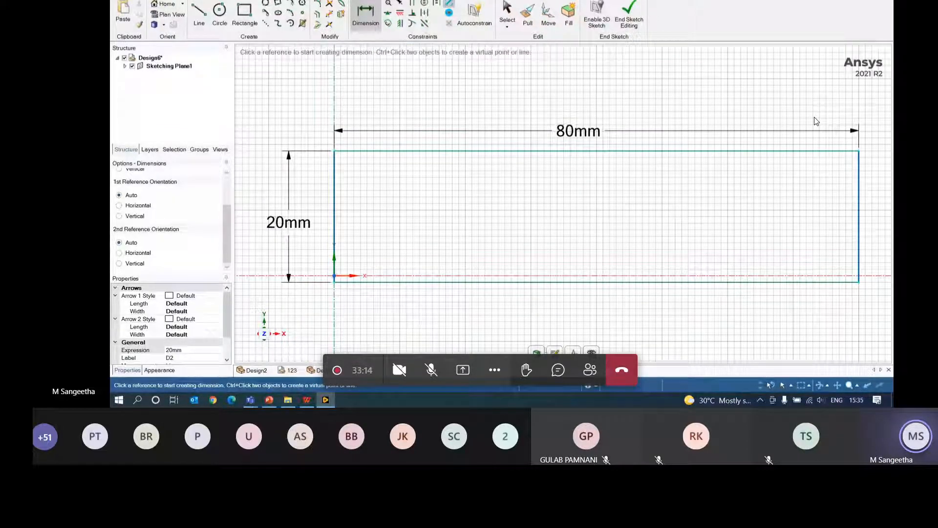
- Pull the rectangular surface into a 5 mm thick solid slab
{"action": "key", "text": "p"}
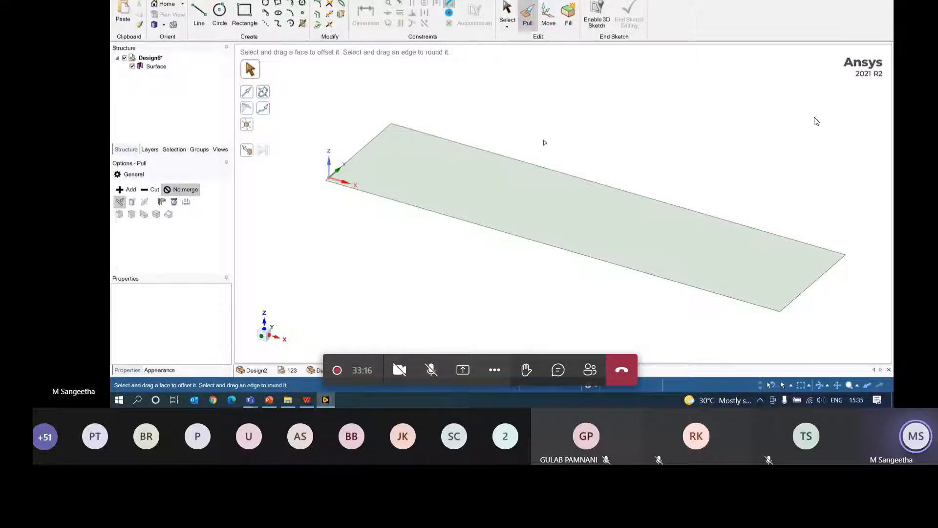
{"action": "left_click", "coordinate": [523, 190]}
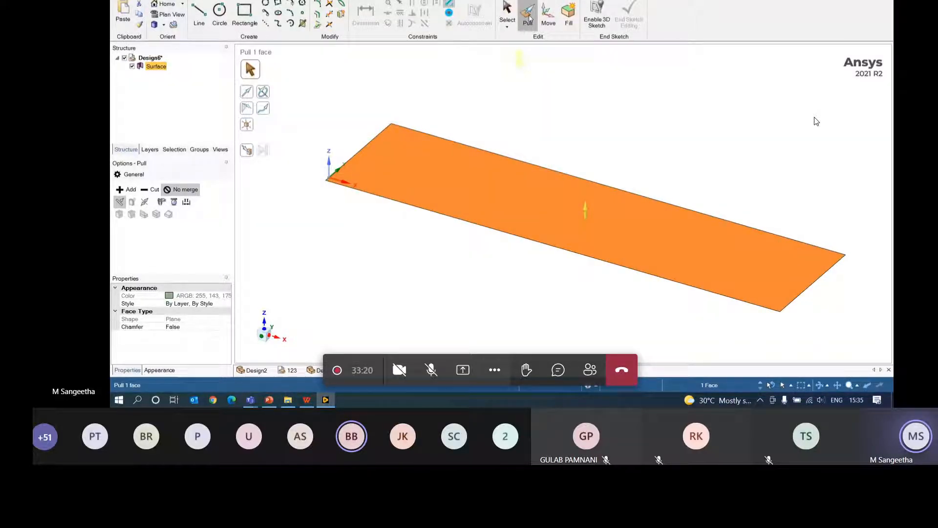
{"action": "left_click_drag", "start_coordinate": [586, 212], "coordinate": [584, 194]}
{"action": "type", "text": "5"}
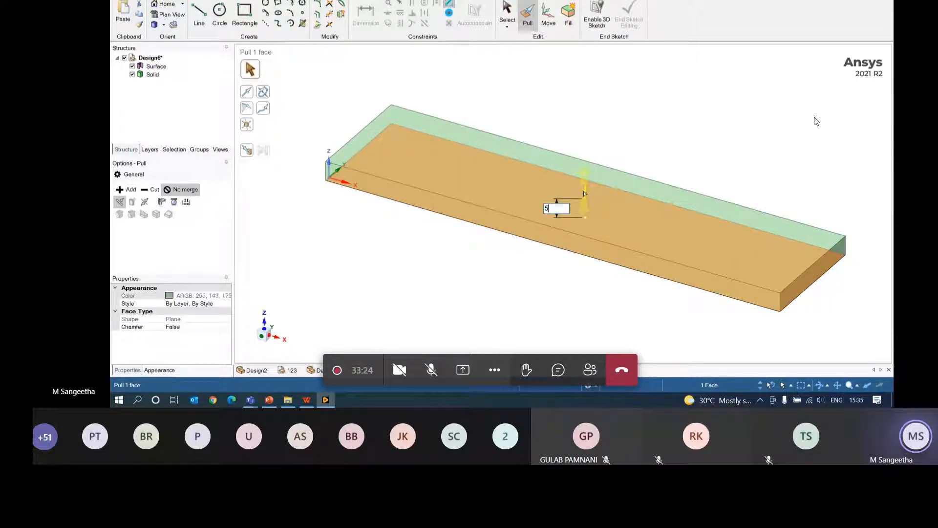
{"action": "key", "text": "Return"}
- Start a new sketch on the slab's top face
{"action": "left_click", "coordinate": [476, 332]}
{"action": "middle_click_drag", "start_coordinate": [489, 285], "coordinate": [559, 215]}
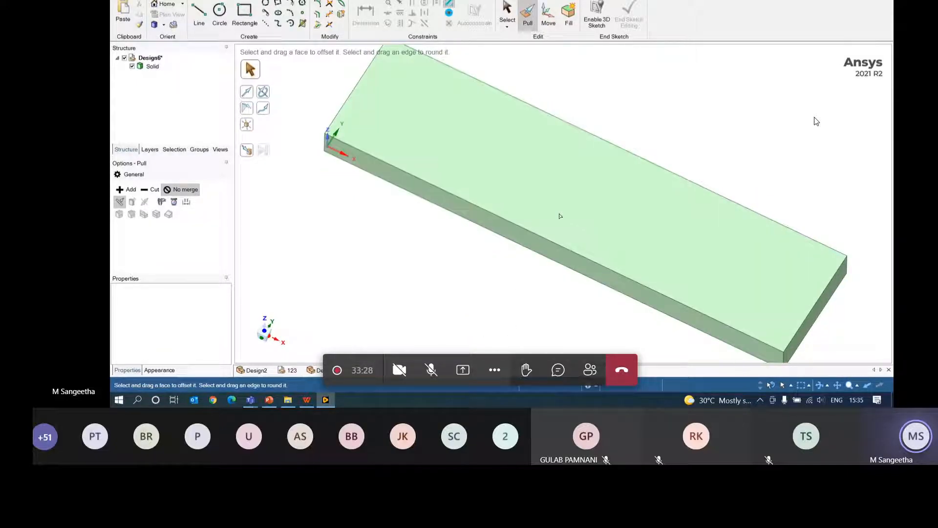
{"action": "left_click", "coordinate": [568, 201]}
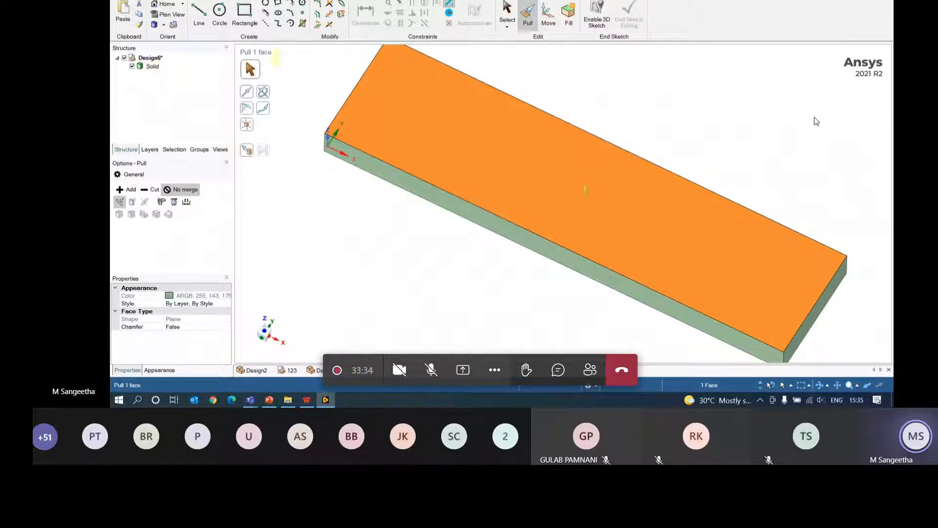
{"action": "left_click", "coordinate": [158, 1]}
{"action": "left_click", "coordinate": [235, 15]}
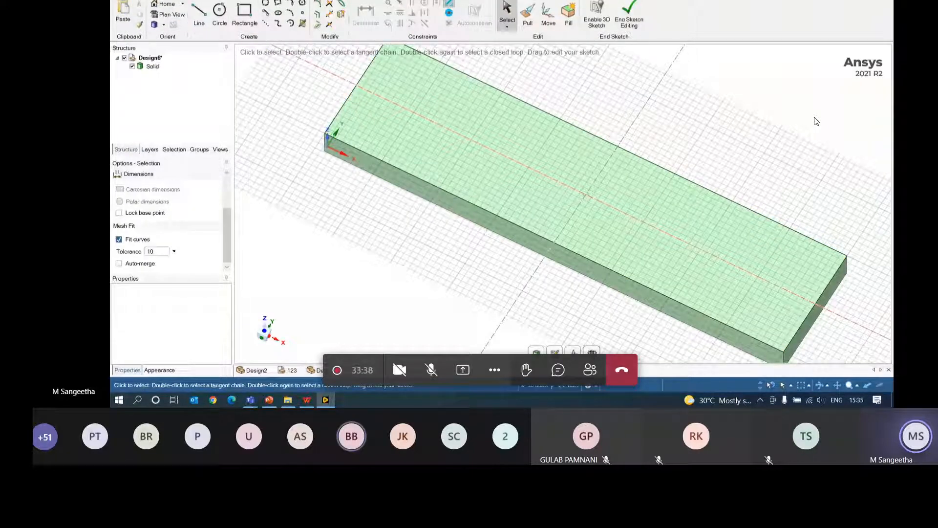
- Draw 10 mm circles on the plate's midline near both ends, then return to the 3D solid
{"action": "key", "text": "v"}
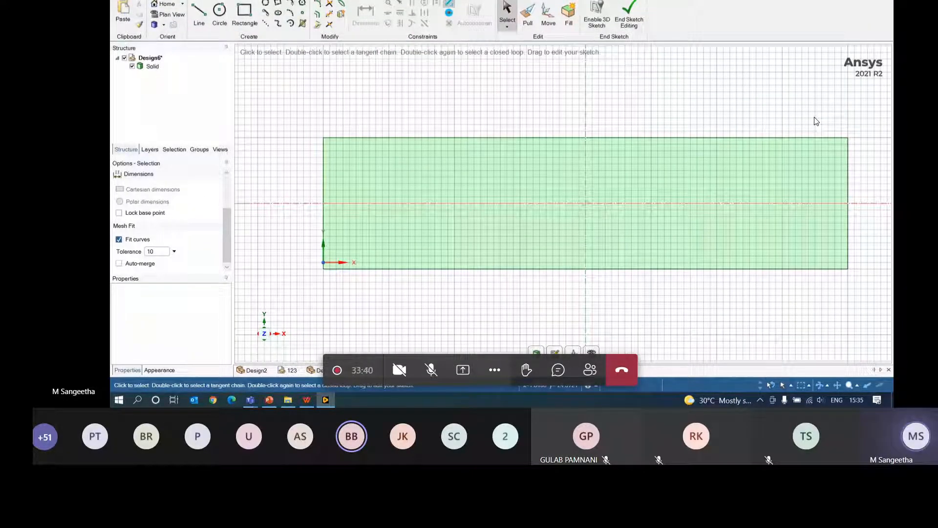
{"action": "key", "text": "c"}
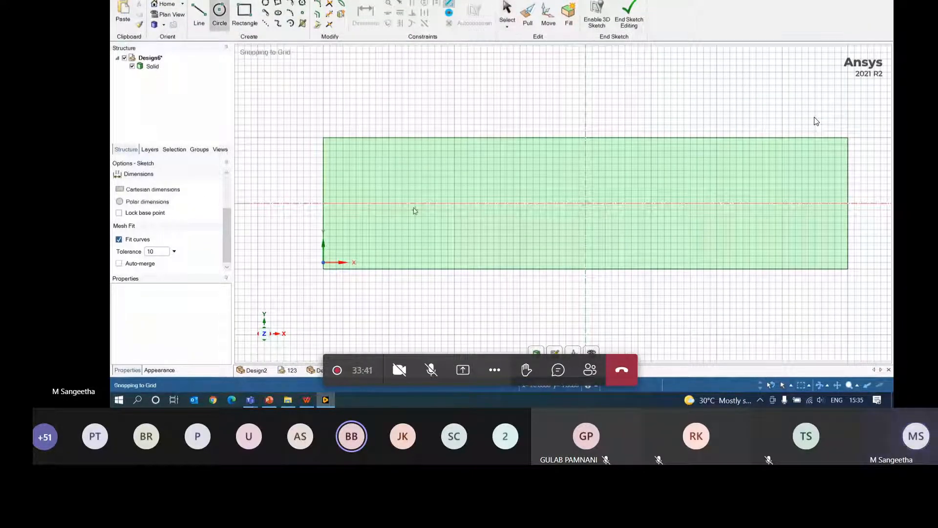
{"action": "left_click", "coordinate": [389, 203]}
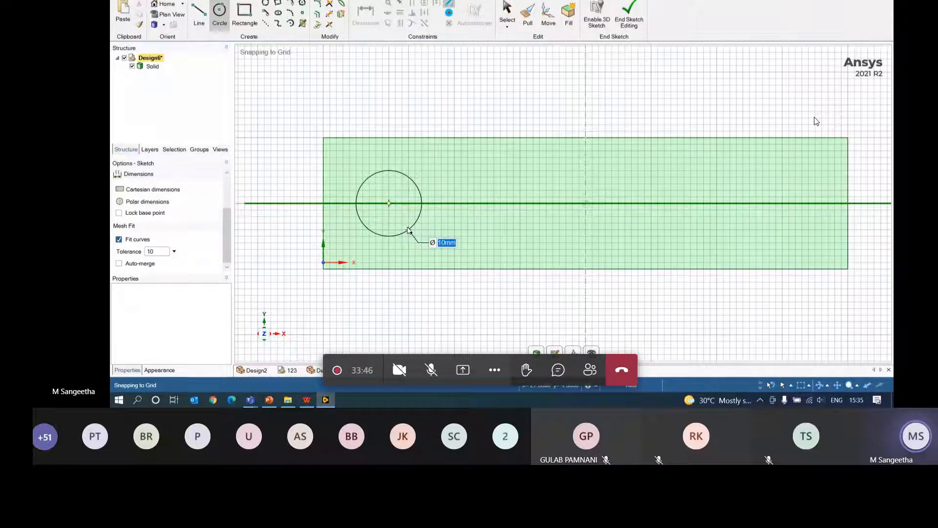
{"action": "type", "text": "10"}
{"action": "key", "text": "Return"}
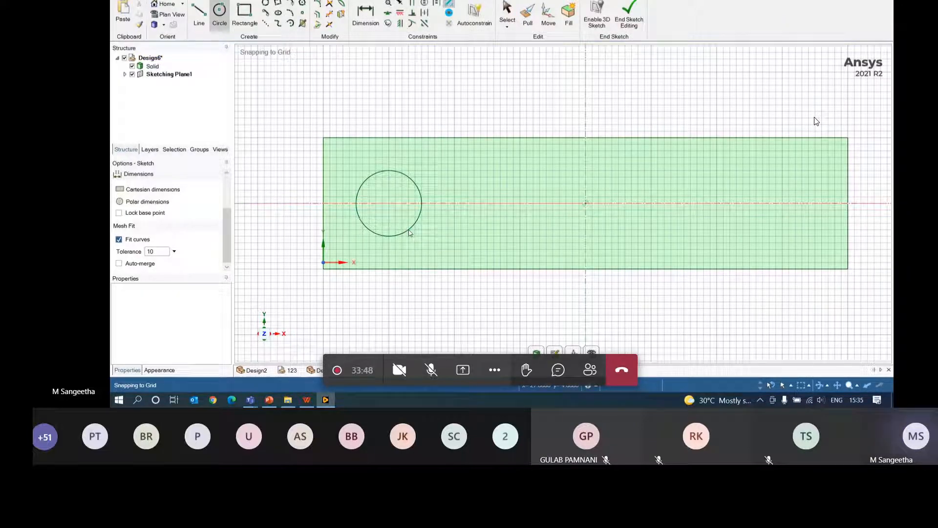
{"action": "left_click", "coordinate": [782, 203]}
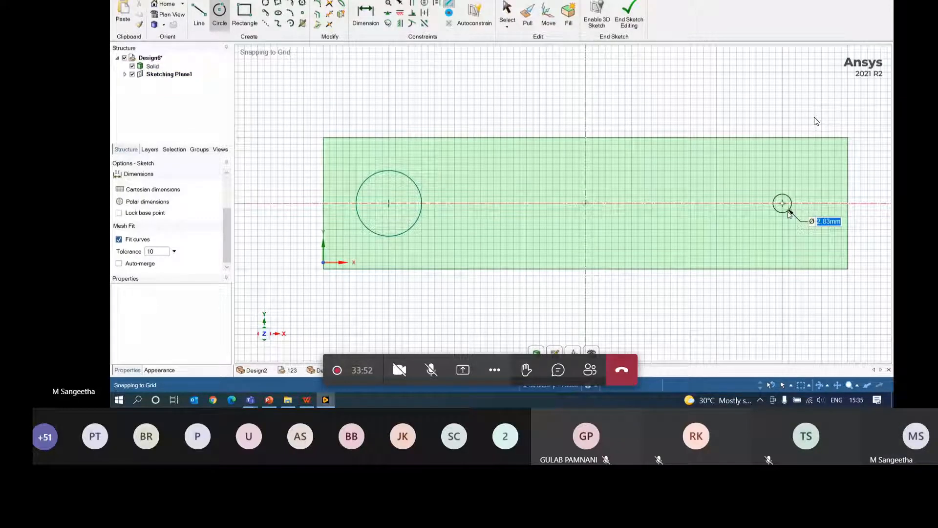
{"action": "left_click", "coordinate": [811, 229]}
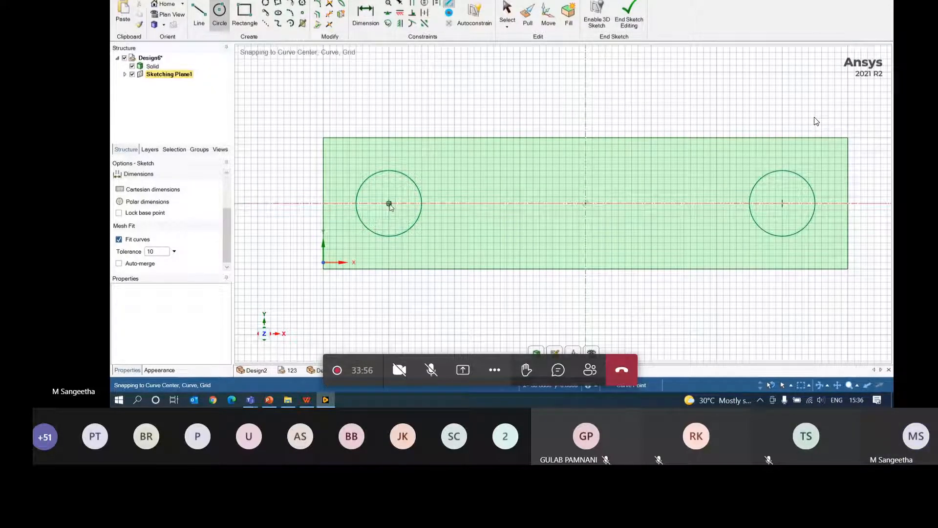
{"action": "key", "text": "p"}
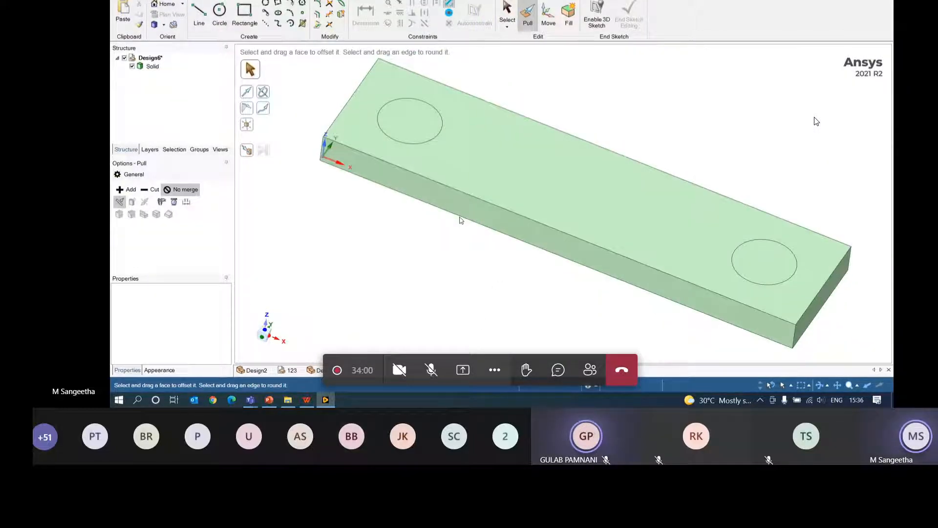
{"action": "left_click", "coordinate": [403, 126]}
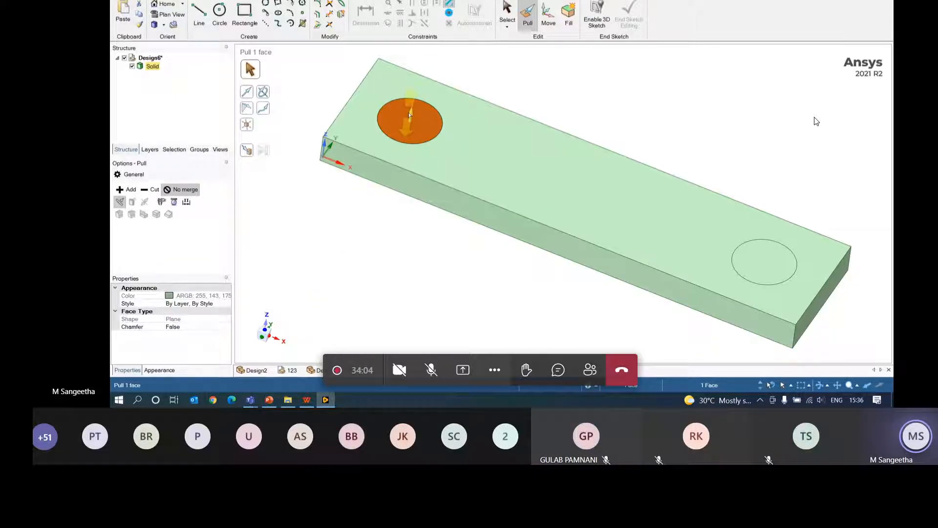
{"action": "left_click_drag", "start_coordinate": [415, 115], "coordinate": [370, 216]}
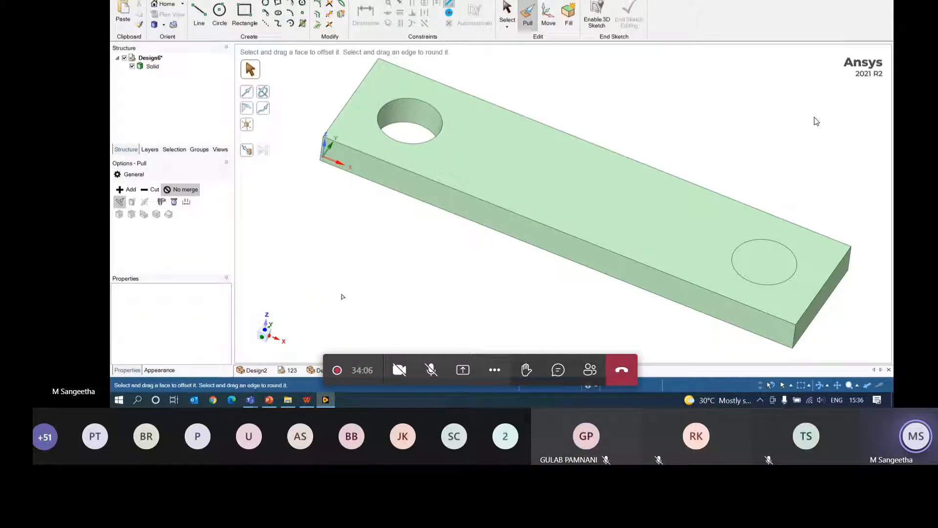
{"action": "key", "text": "ctrl+z"}
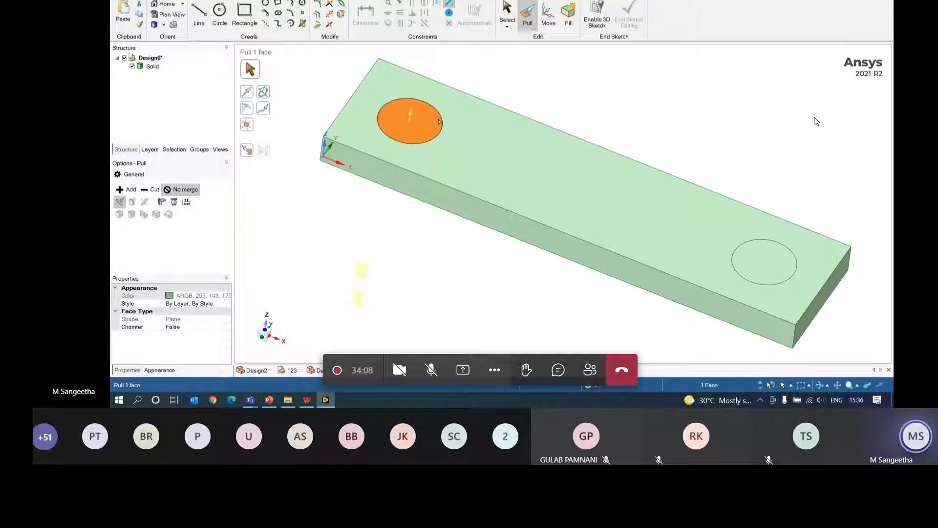
{"action": "left_click_drag", "start_coordinate": [439, 121], "coordinate": [421, 84]}
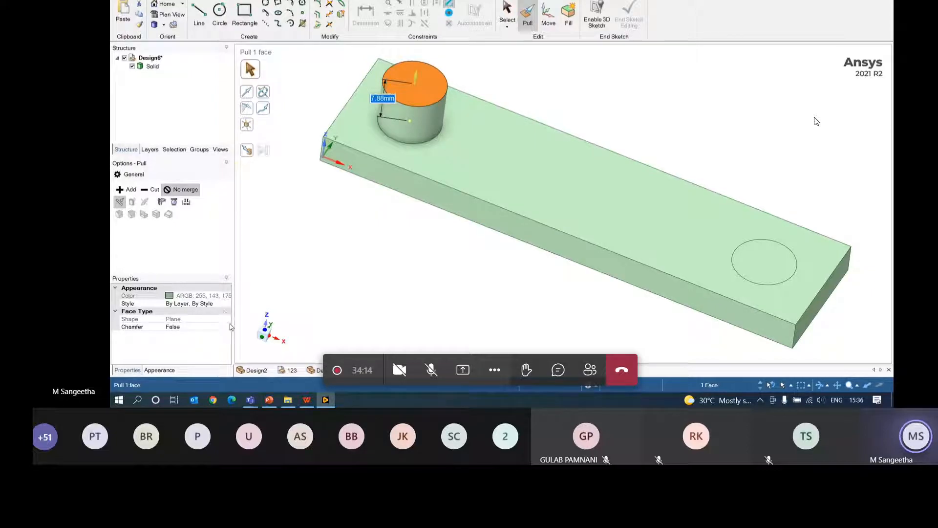
{"action": "left_click", "coordinate": [398, 297]}
{"action": "key", "text": "ctrl+z"}
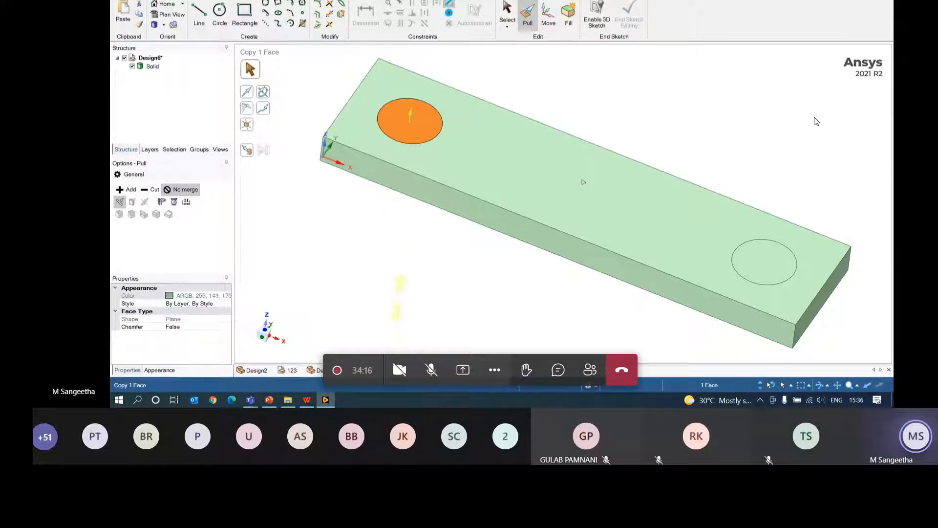
{"action": "left_click", "coordinate": [397, 276]}
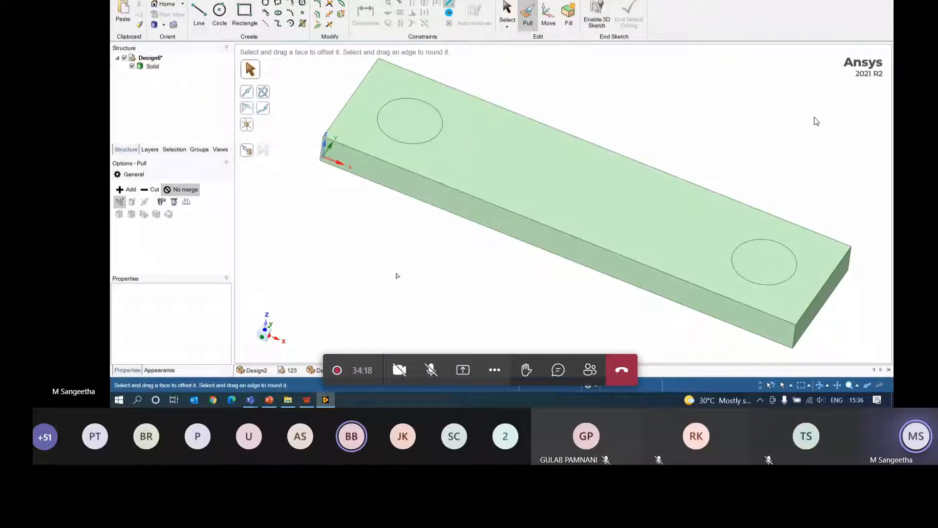
{"action": "left_click", "coordinate": [484, 147]}
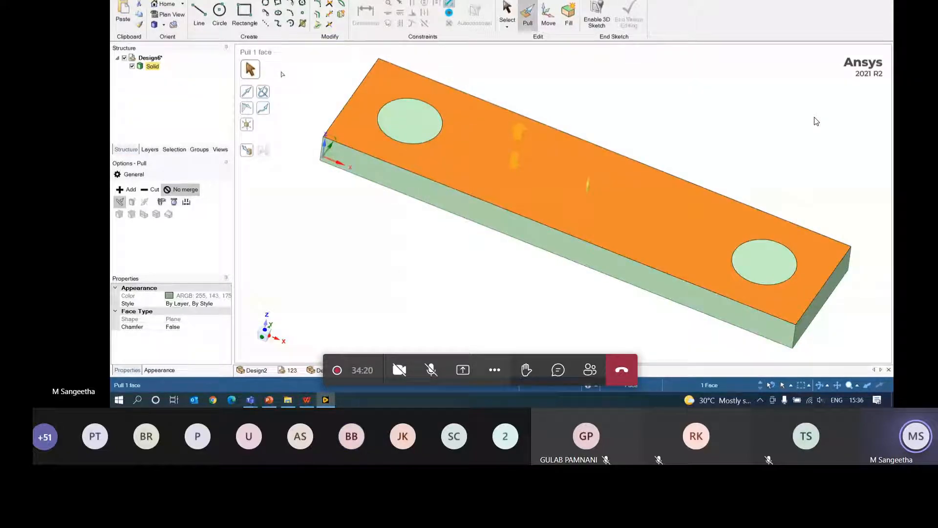
- Sketch concentric circles inside both end circles, the right one 8 mm, and finish the sketch
{"action": "left_click", "coordinate": [200, 6]}
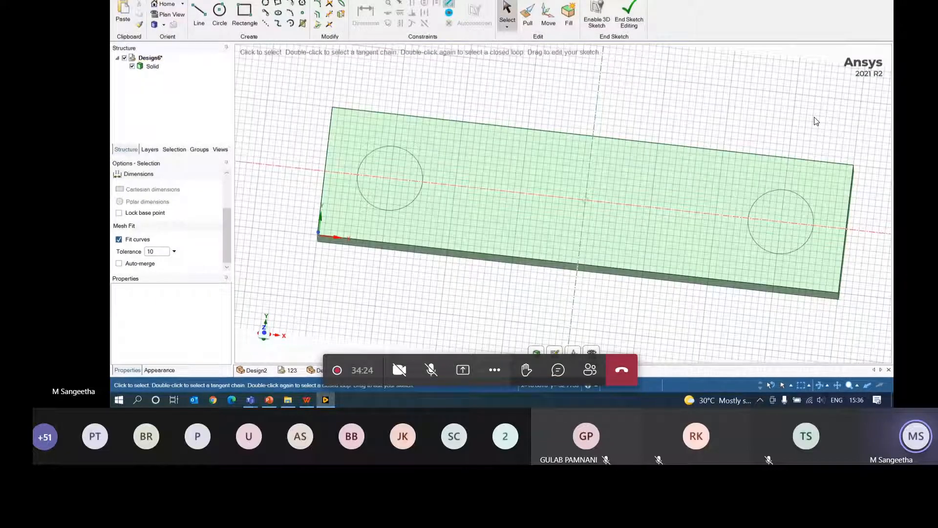
{"action": "left_click", "coordinate": [219, 13]}
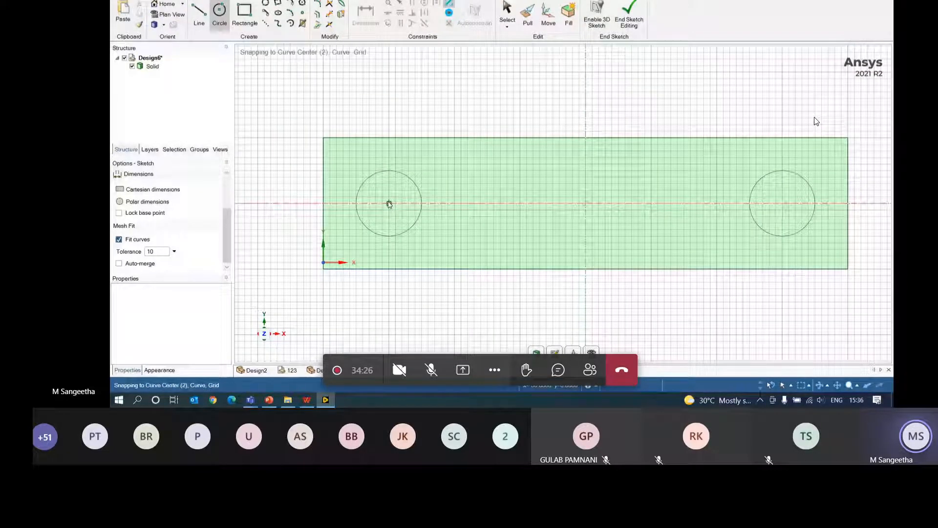
{"action": "left_click", "coordinate": [390, 205]}
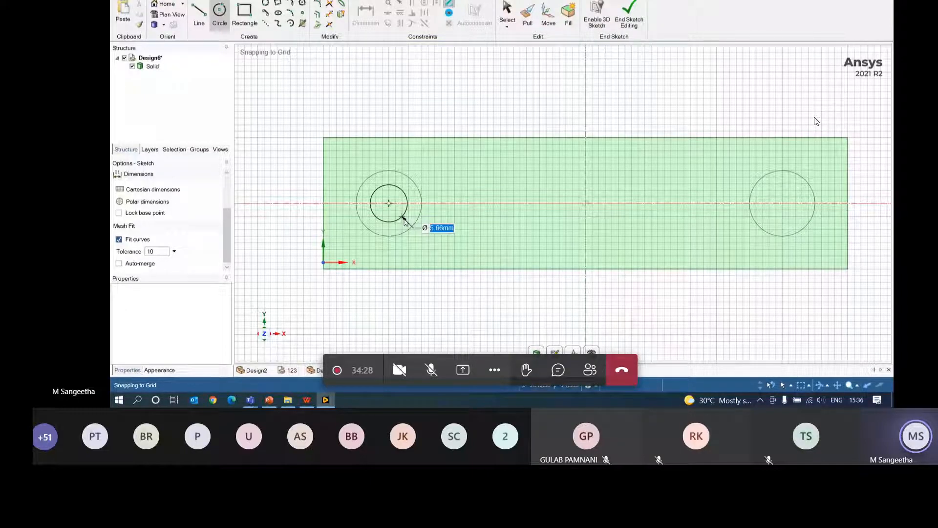
{"action": "left_click", "coordinate": [408, 221]}
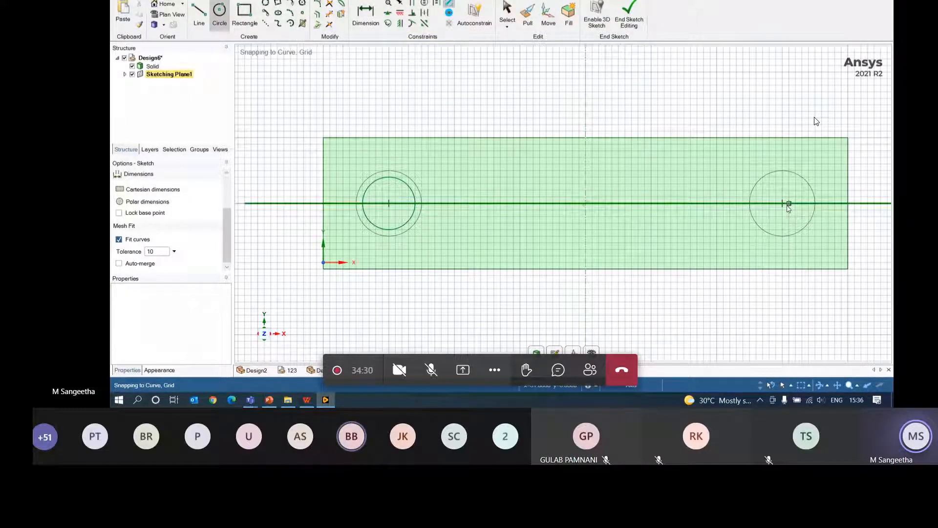
{"action": "left_click", "coordinate": [784, 204]}
{"action": "type", "text": "8"}
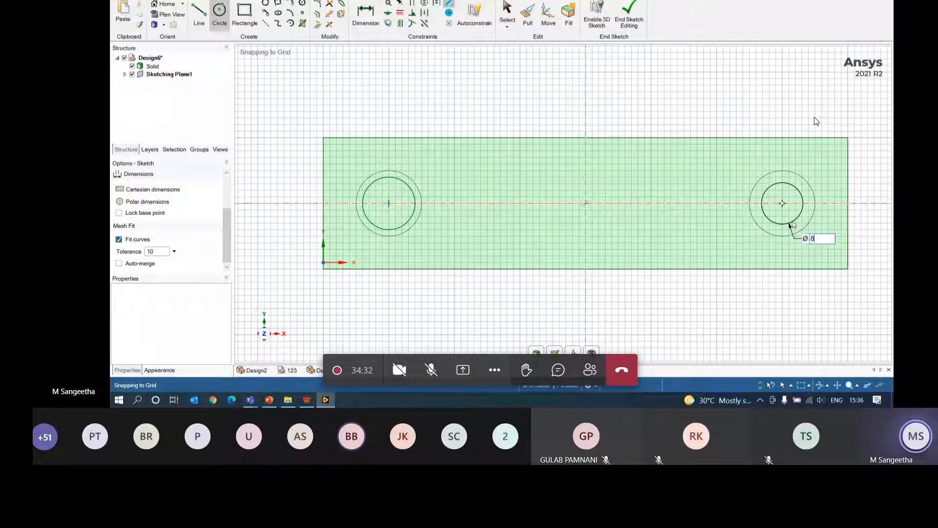
{"action": "key", "text": "Return"}
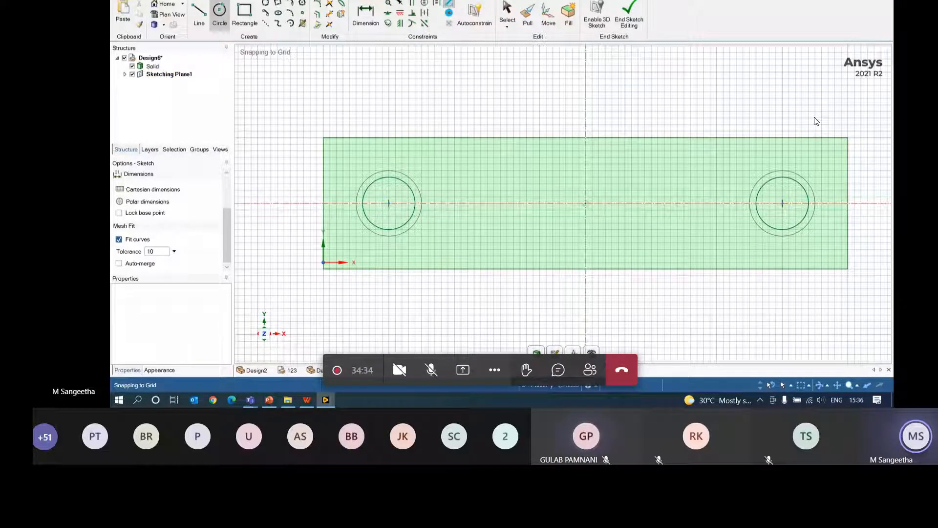
{"action": "key", "text": "p"}
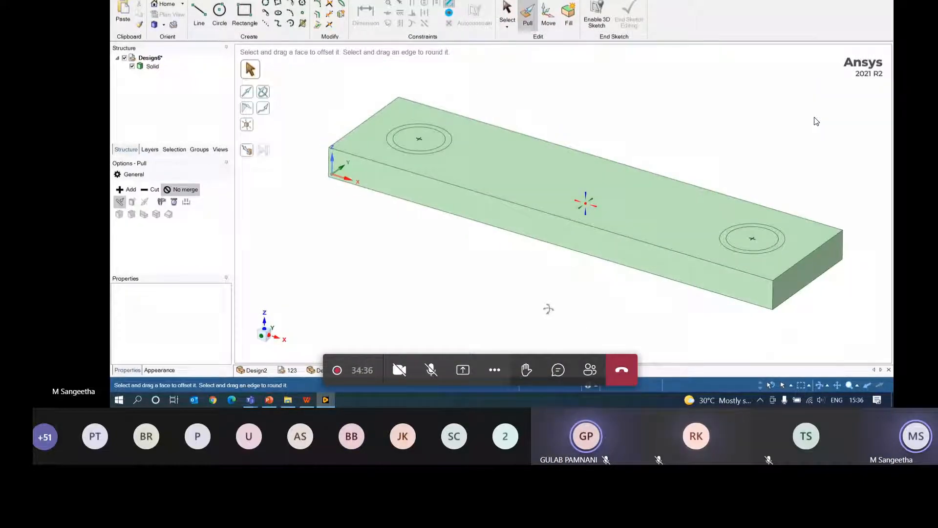
- Select the plate top and both ring faces, then clear the selection
{"action": "left_click", "coordinate": [561, 184]}
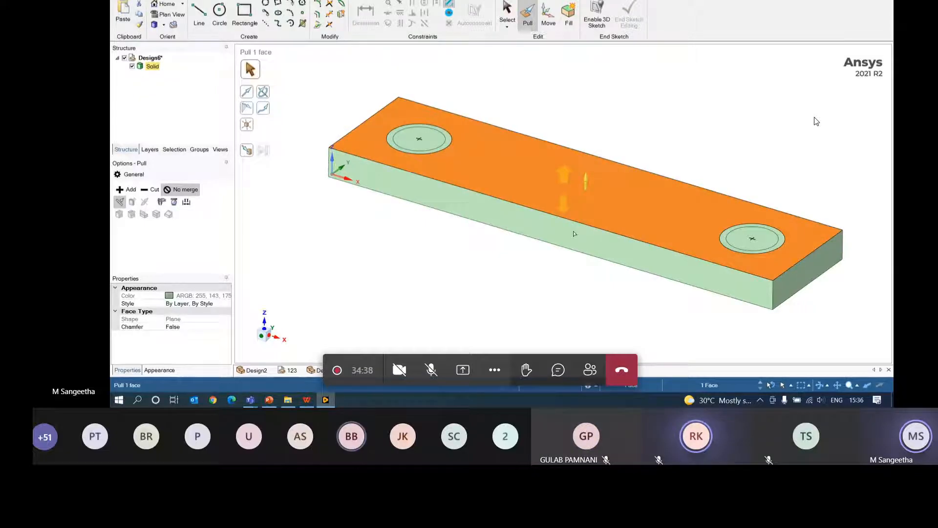
{"action": "key", "text": "k"}
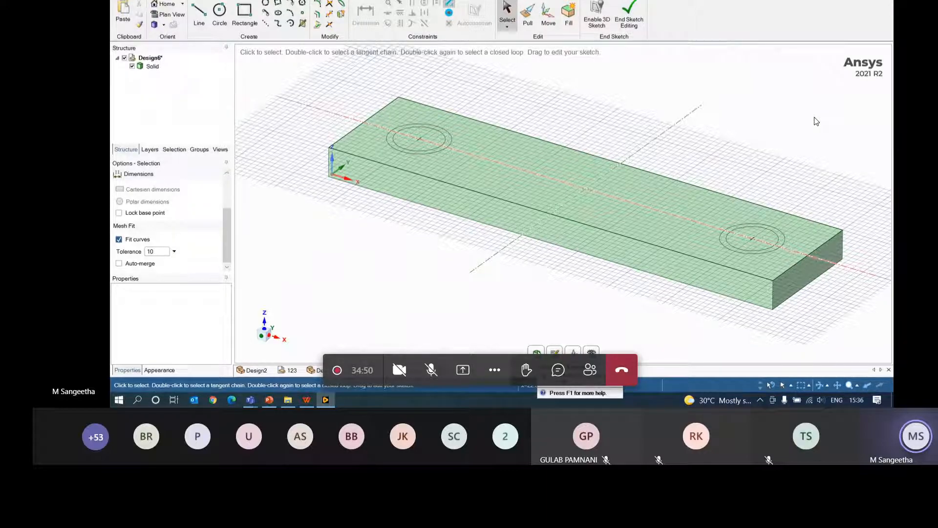
{"action": "key", "text": "p"}
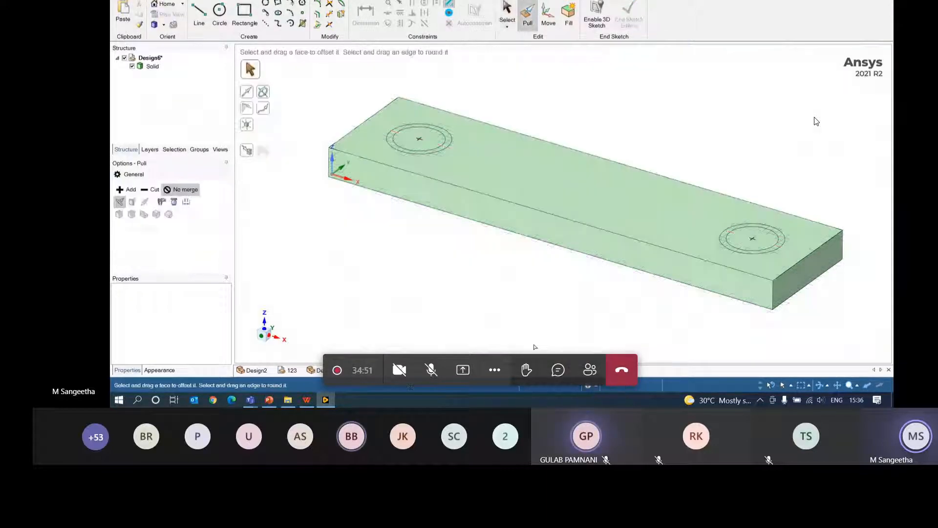
{"action": "left_click", "coordinate": [449, 145]}
{"action": "left_click", "coordinate": [448, 143]}
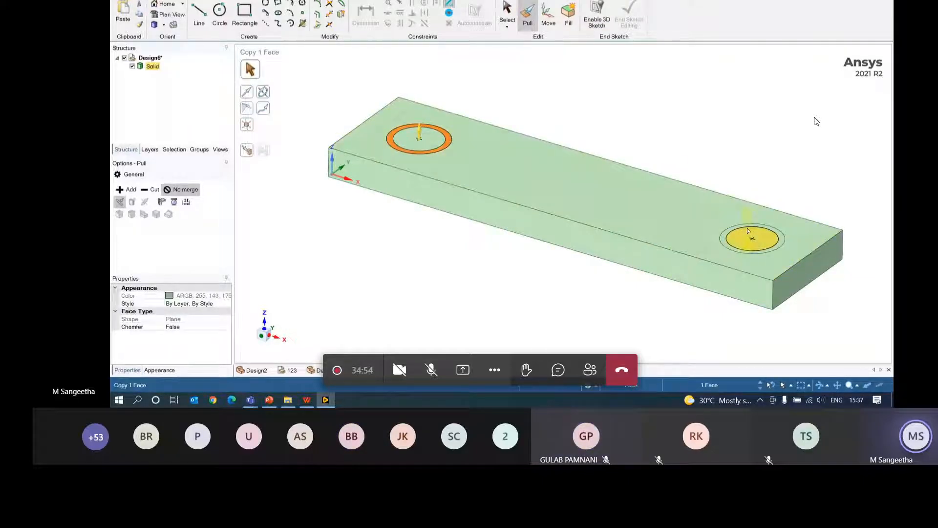
{"action": "left_click", "coordinate": [782, 240], "text": "ctrl"}
{"action": "middle_click_drag", "start_coordinate": [499, 248], "coordinate": [502, 230]}
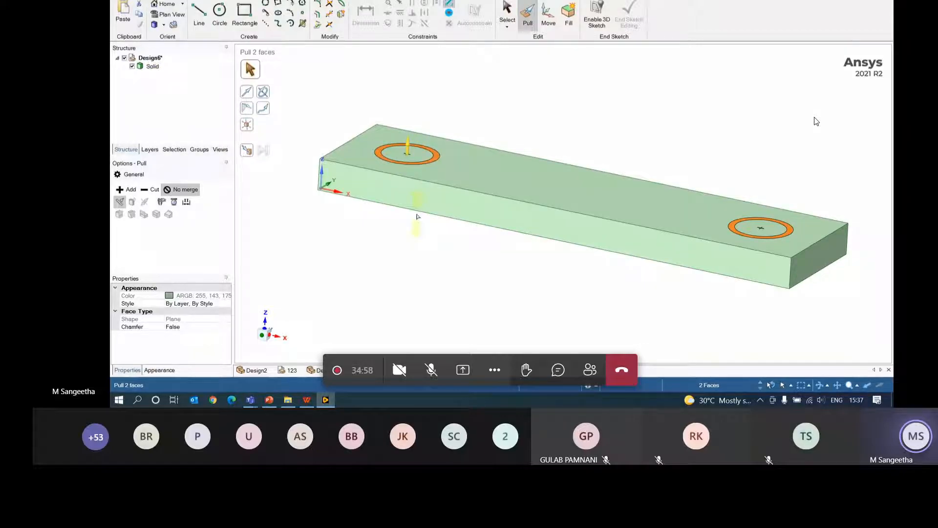
{"action": "key", "text": "Escape"}
- Cut both inner 8 mm circles down through the plate as holes
{"action": "left_click", "coordinate": [412, 156]}
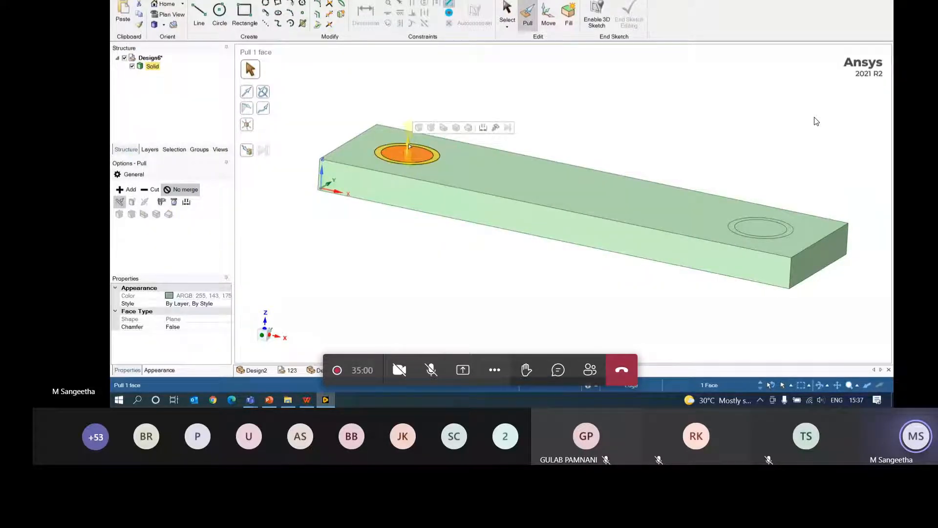
{"action": "left_click_drag", "start_coordinate": [413, 157], "coordinate": [408, 279]}
{"action": "left_click", "coordinate": [760, 230]}
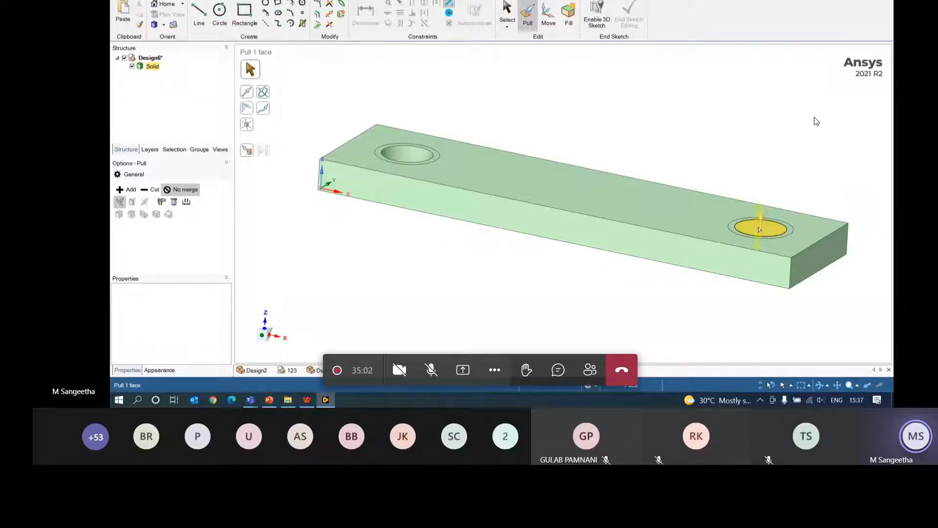
{"action": "key", "text": "ctrl+z"}
{"action": "left_click", "coordinate": [762, 229], "text": "ctrl"}
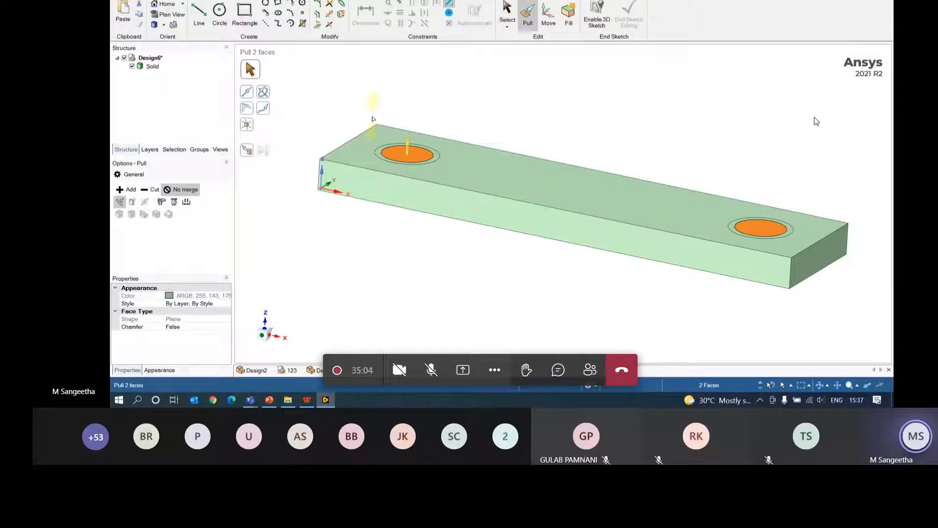
{"action": "left_click_drag", "start_coordinate": [373, 119], "coordinate": [376, 264]}
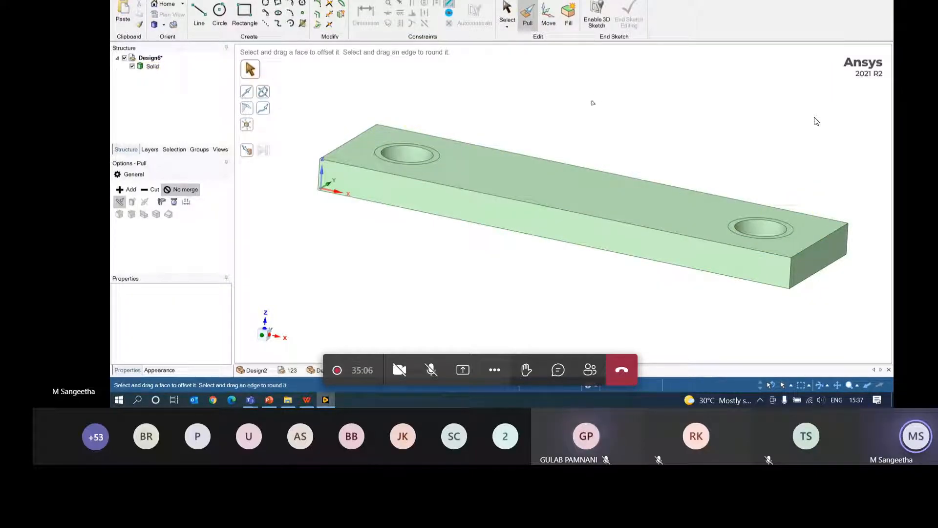
{"action": "middle_click_drag", "start_coordinate": [593, 98], "coordinate": [480, 139]}
{"action": "left_click", "coordinate": [441, 146]}
- Pull both ring faces up 10 mm into hollow cylindrical bosses
{"action": "left_click", "coordinate": [441, 146]}
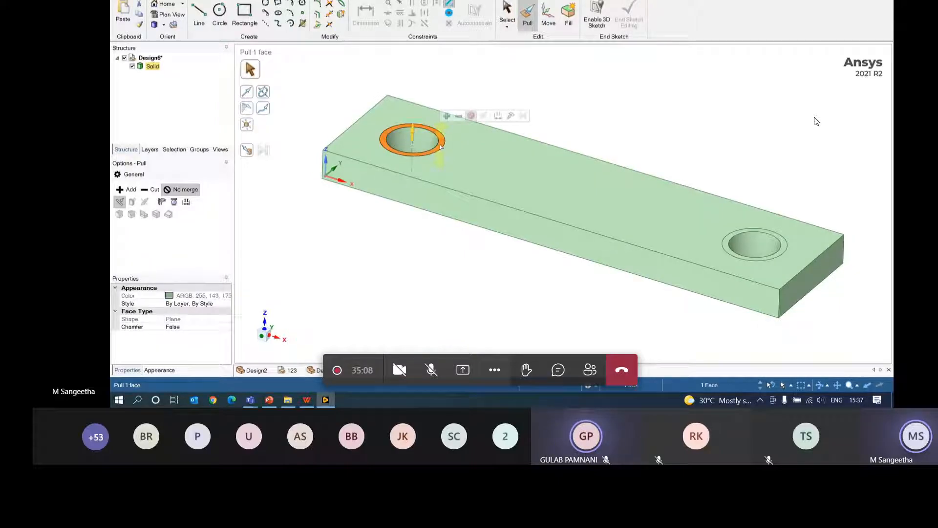
{"action": "left_click", "coordinate": [783, 248], "text": "ctrl"}
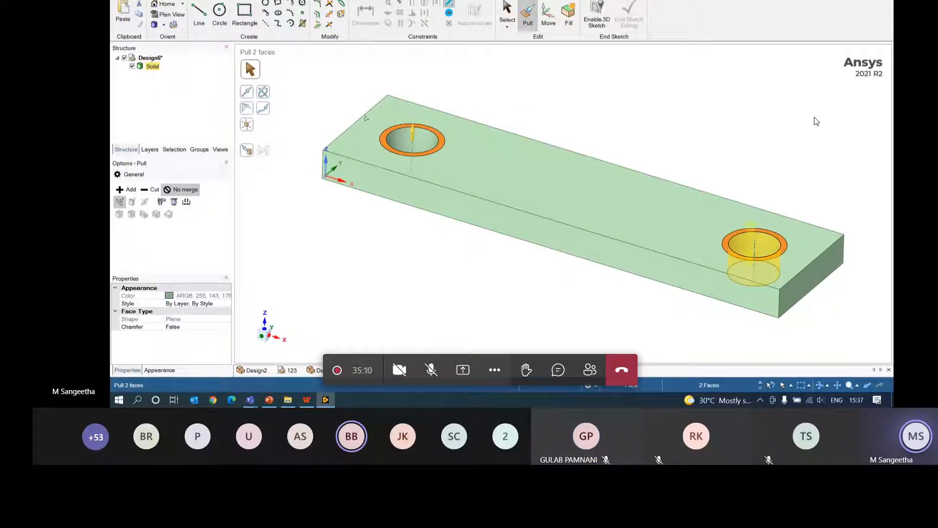
{"action": "left_click_drag", "start_coordinate": [413, 135], "coordinate": [419, 88]}
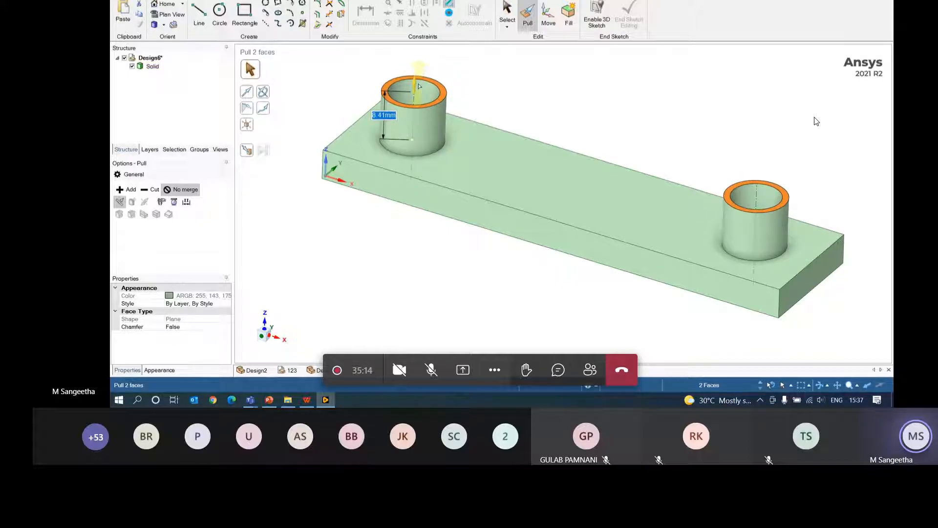
{"action": "type", "text": "10"}
{"action": "key", "text": "Return"}
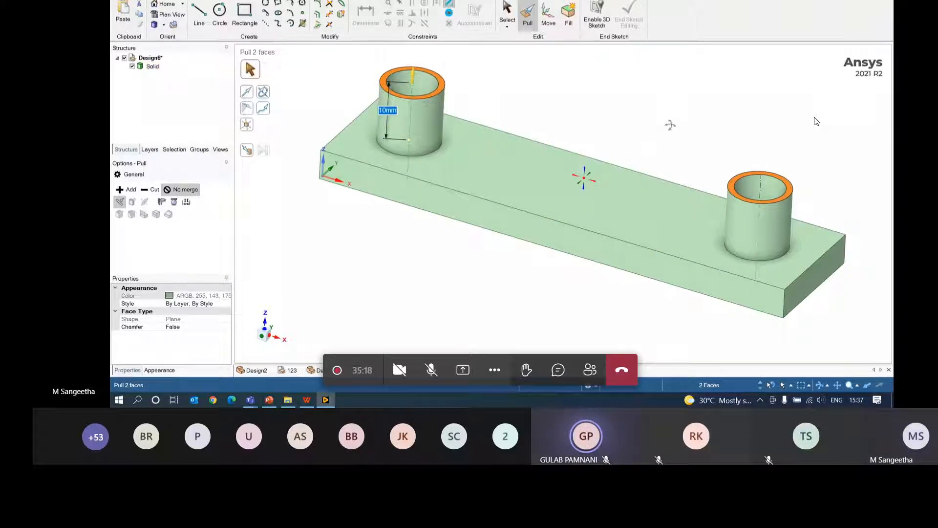
{"action": "middle_click_drag", "start_coordinate": [670, 126], "coordinate": [655, 69]}
{"action": "key", "text": "Escape"}
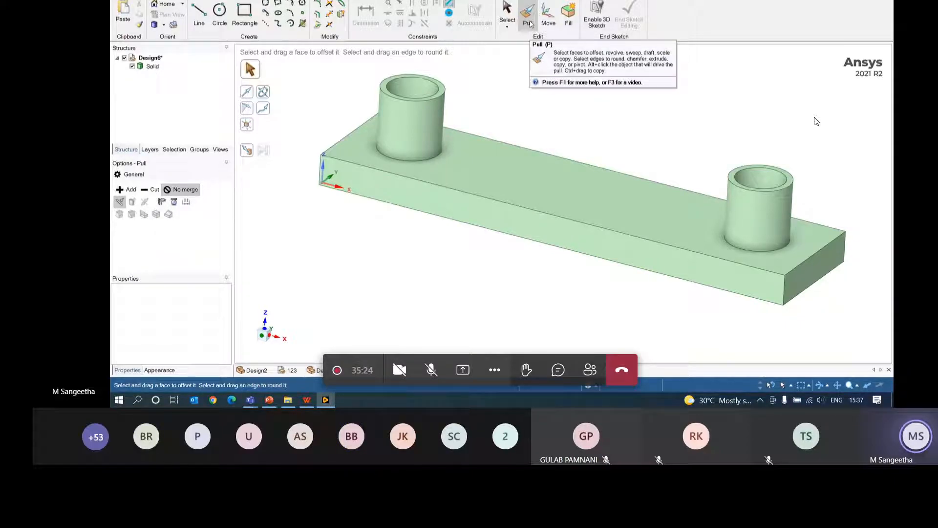
- Select the base edges of the left and right bosses where they meet the plate
{"action": "left_click", "coordinate": [419, 184]}
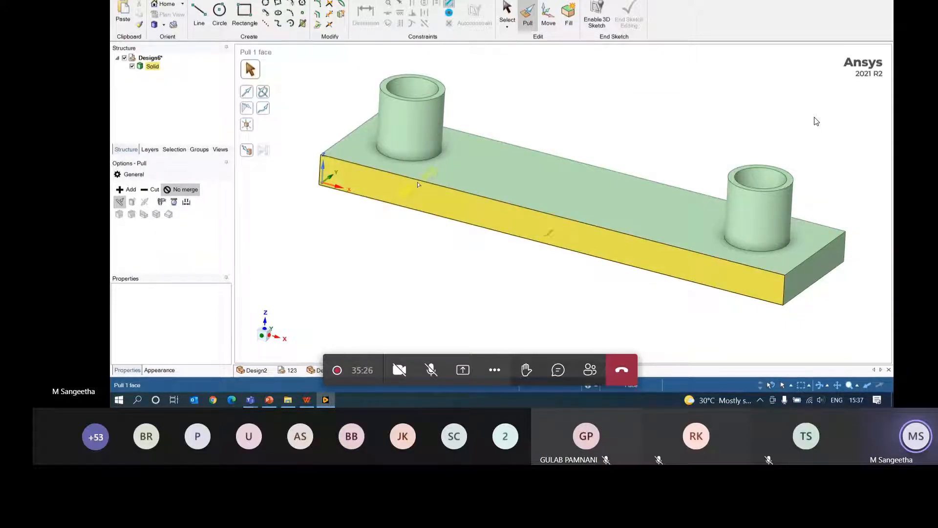
{"action": "left_click", "coordinate": [419, 173]}
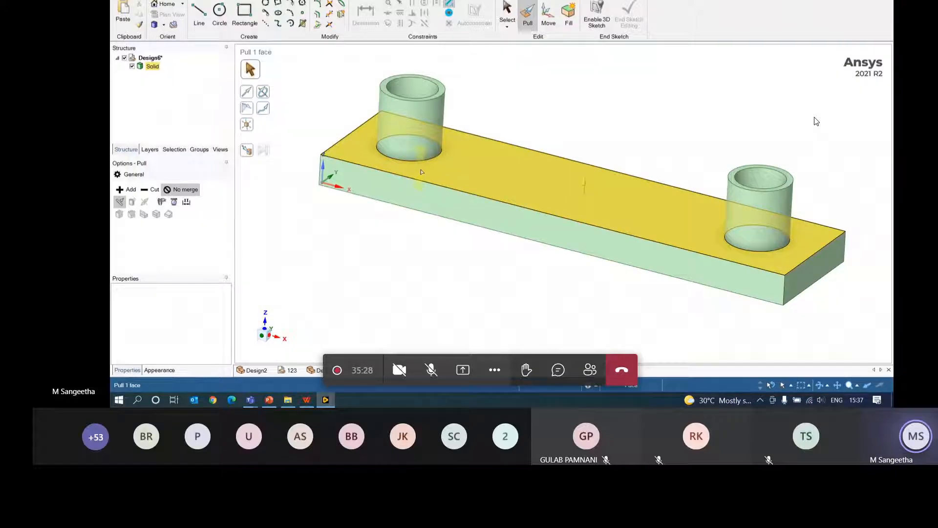
{"action": "left_click", "coordinate": [423, 187]}
{"action": "left_click", "coordinate": [389, 80]}
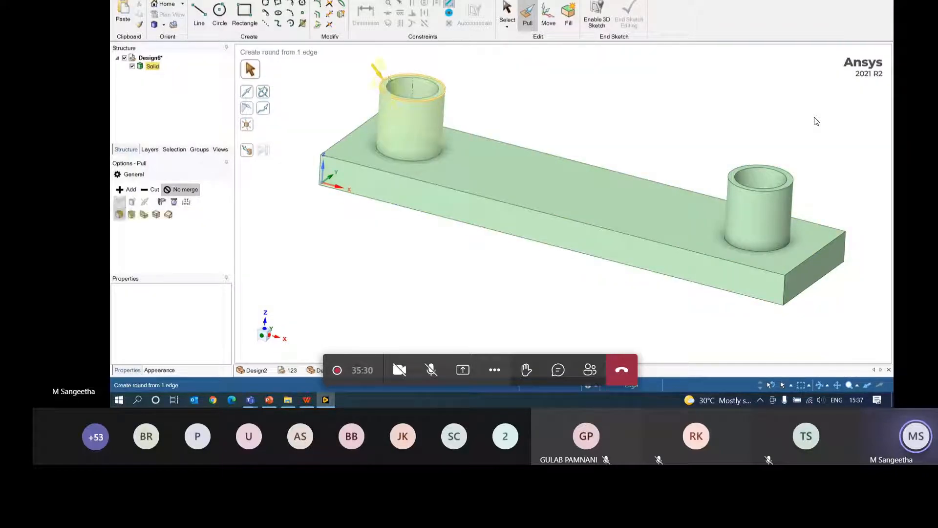
{"action": "left_click", "coordinate": [379, 163]}
{"action": "left_click", "coordinate": [376, 184]}
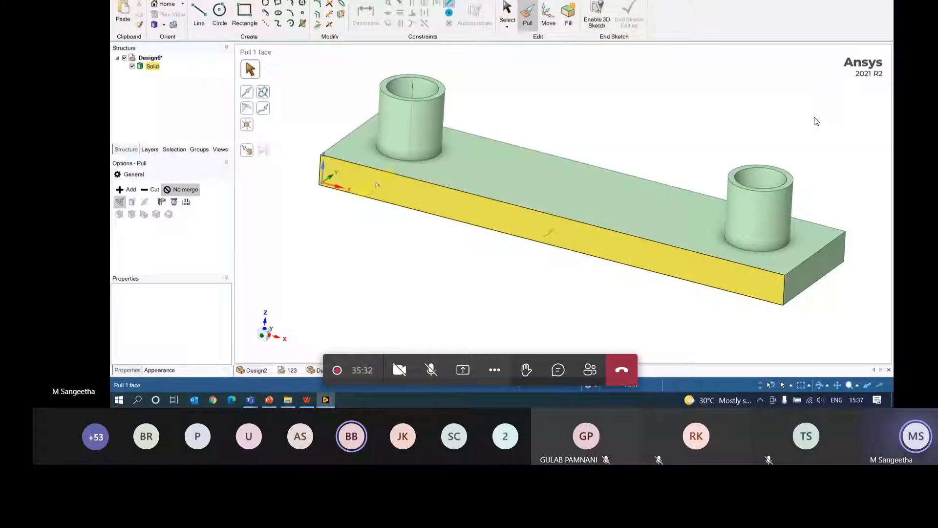
{"action": "key", "text": "Escape"}
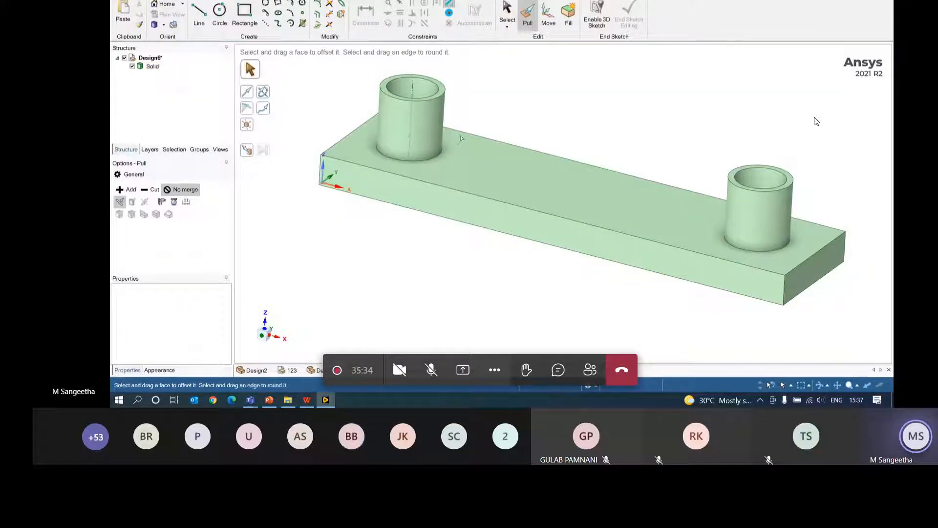
{"action": "left_click", "coordinate": [403, 160]}
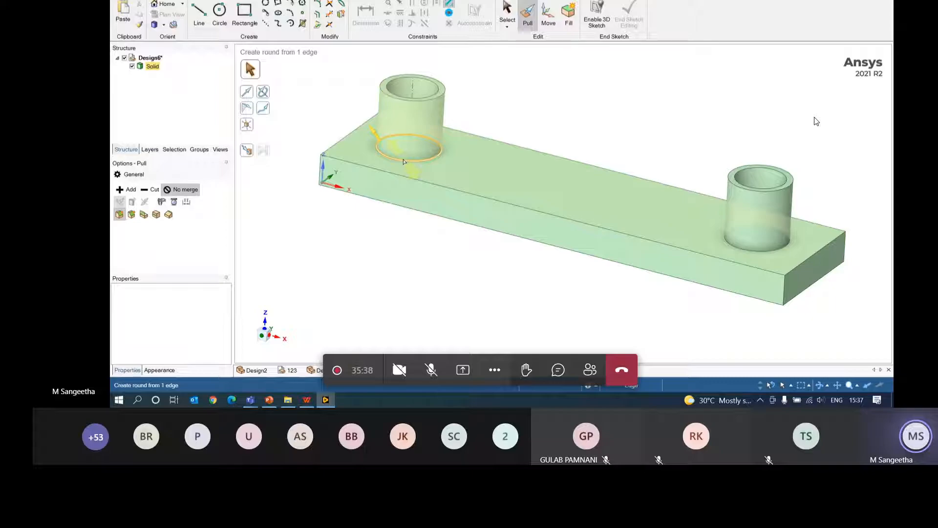
{"action": "left_click", "coordinate": [753, 251], "text": "ctrl"}
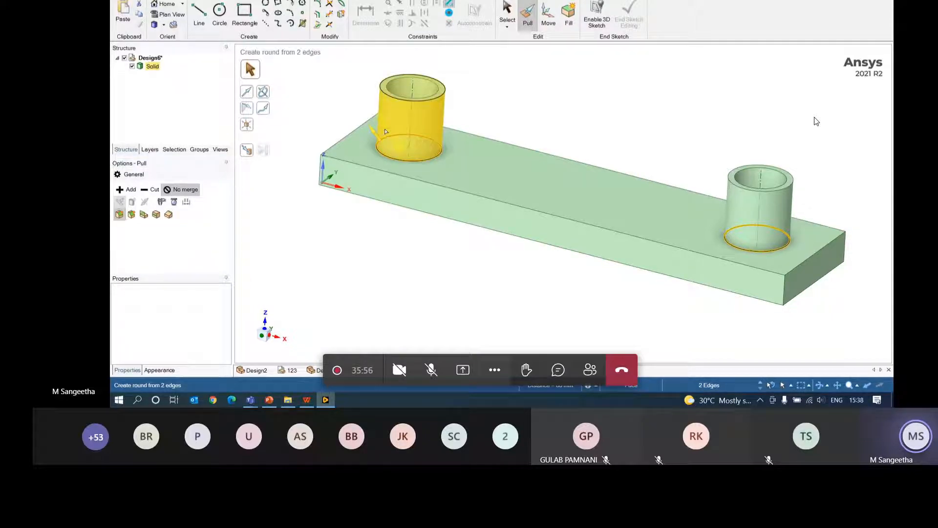
- Fillet both boss base edges with a 1 mm radius
{"action": "left_click_drag", "start_coordinate": [372, 132], "coordinate": [357, 109]}
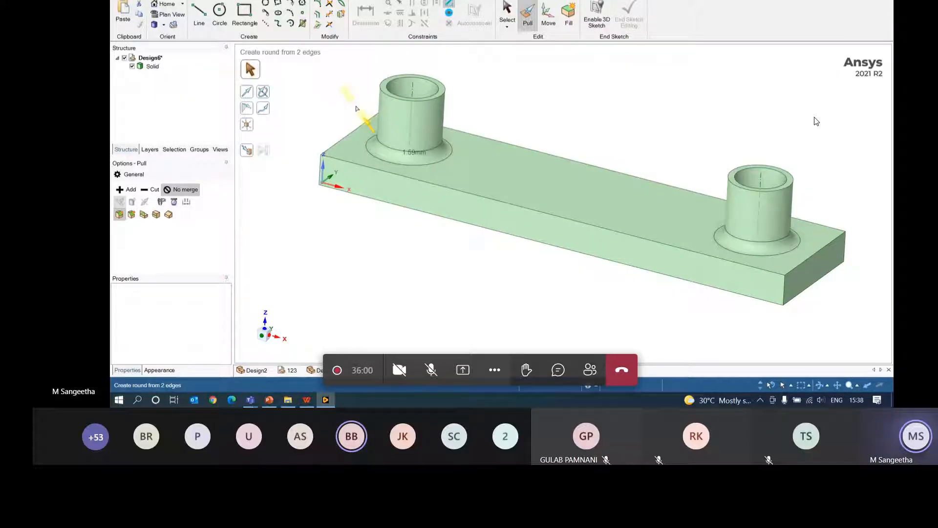
{"action": "type", "text": "1"}
{"action": "key", "text": "Return"}
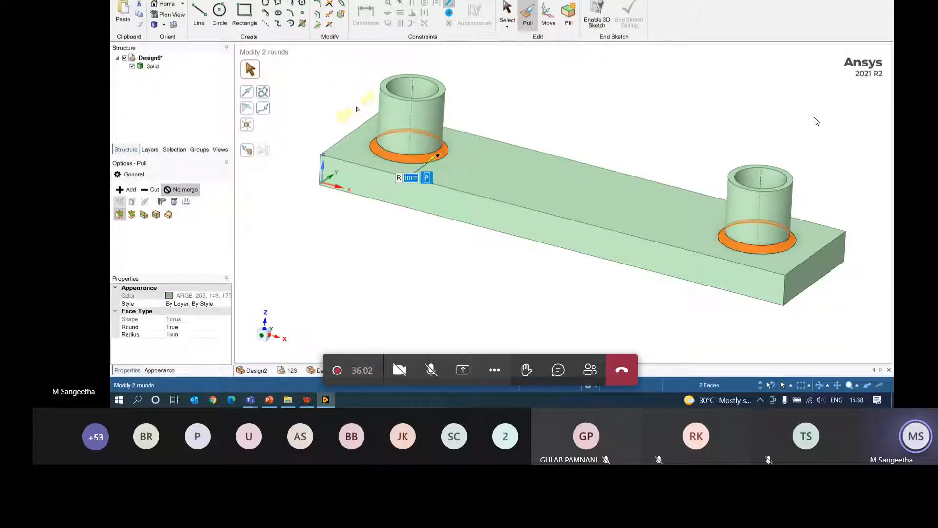
- Round the top outer edges of both bosses at 0.5 mm
{"action": "left_click", "coordinate": [420, 114]}
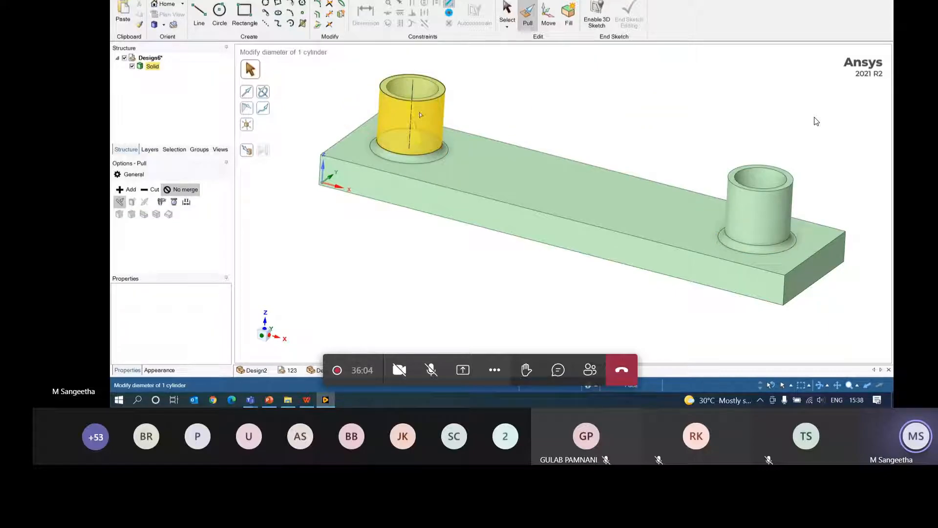
{"action": "left_click", "coordinate": [383, 81]}
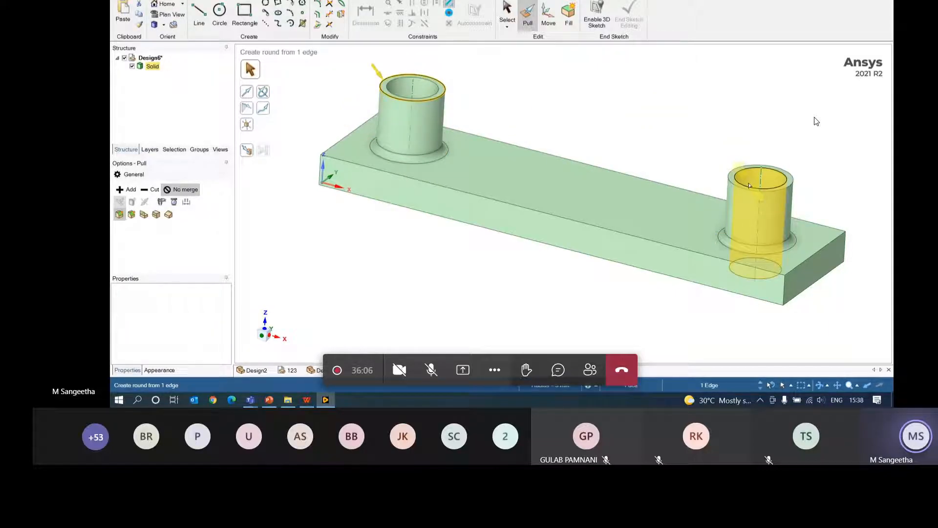
{"action": "left_click", "coordinate": [729, 181], "text": "ctrl"}
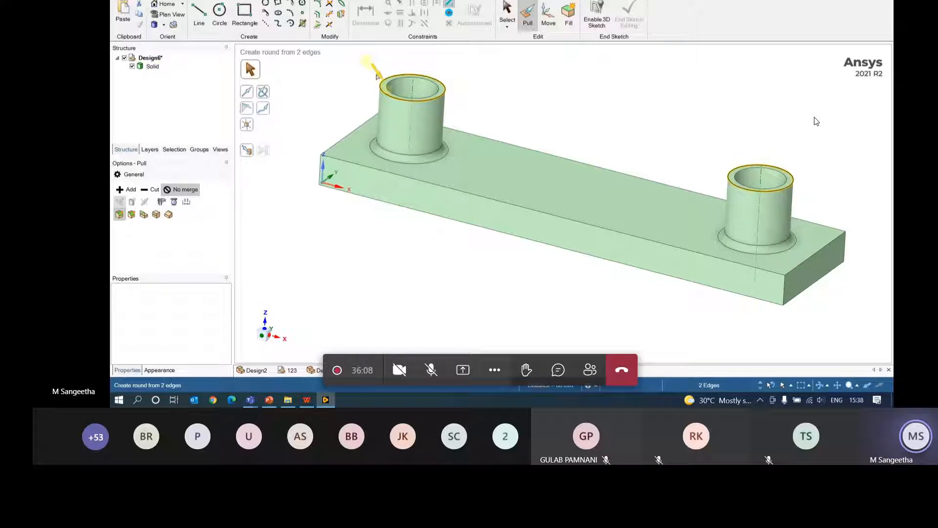
{"action": "left_click_drag", "start_coordinate": [375, 76], "coordinate": [387, 88]}
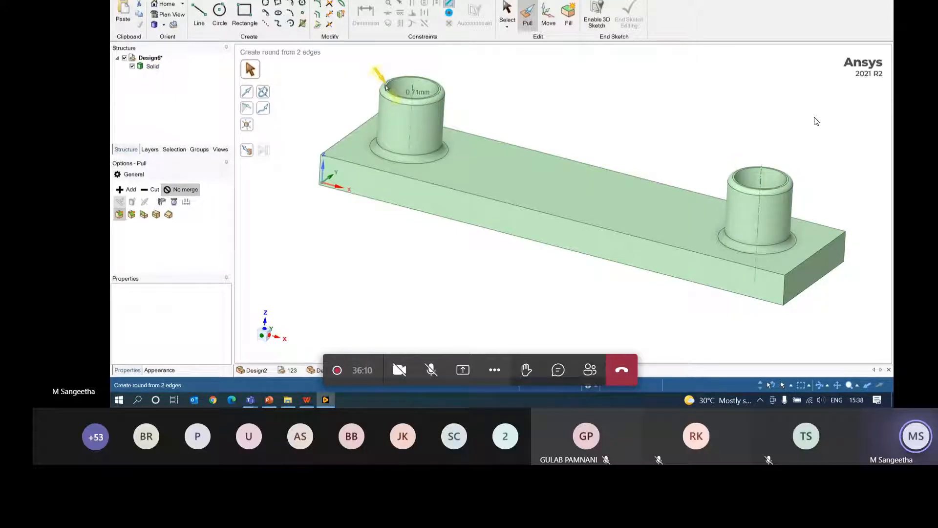
{"action": "type", "text": "0"}
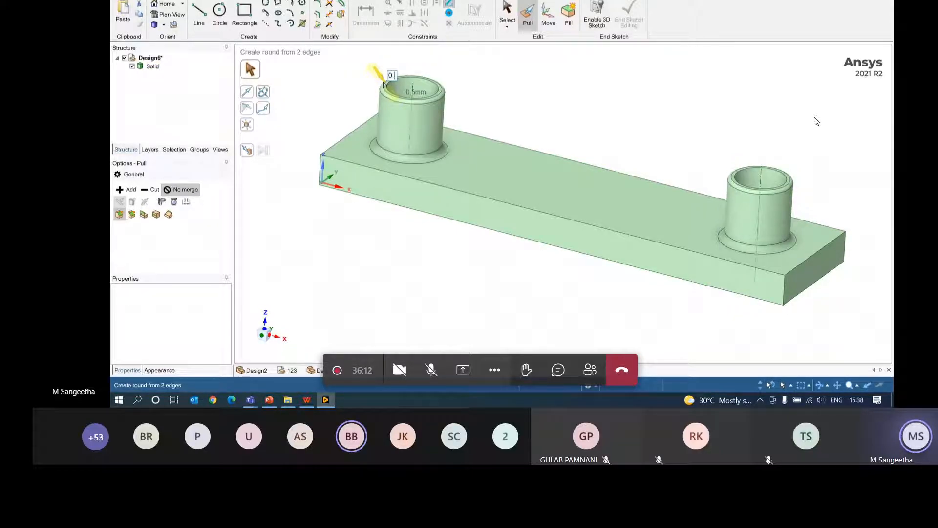
{"action": "key", "text": "Return"}
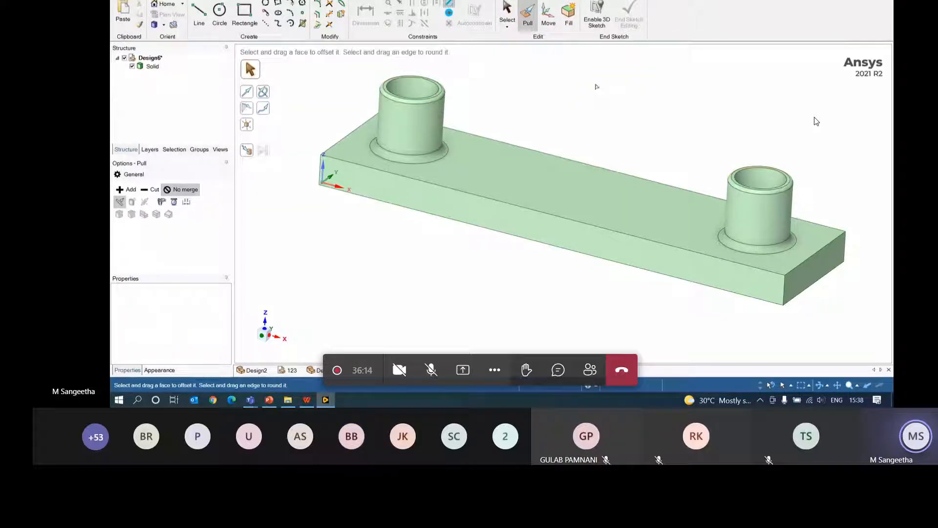
{"action": "mouse_move", "coordinate": [594, 86]}
{"action": "middle_mouse_down"}
{"action": "mouse_move", "coordinate": [592, 98]}
{"action": "mouse_move", "coordinate": [540, 59]}
{"action": "mouse_move", "coordinate": [601, 60]}
{"action": "mouse_move", "coordinate": [609, 79]}
{"action": "mouse_move", "coordinate": [474, 66]}
{"action": "mouse_move", "coordinate": [465, 98]}
{"action": "mouse_move", "coordinate": [459, 65]}
{"action": "mouse_move", "coordinate": [636, 201]}
{"action": "middle_mouse_up"}
- Extrude the plate's long top back edge upward into a 12 mm tall sheet
{"action": "left_click", "coordinate": [641, 205]}
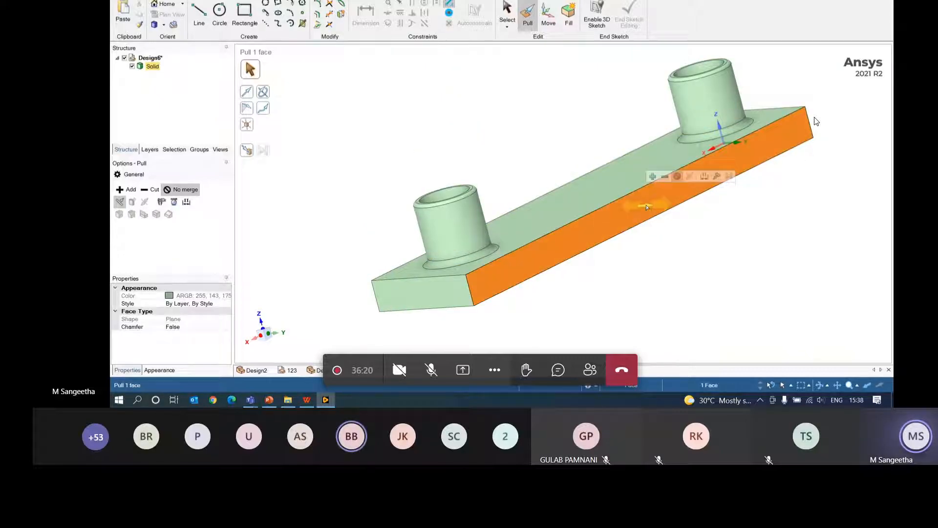
{"action": "left_click", "coordinate": [655, 260]}
{"action": "middle_click_drag", "start_coordinate": [657, 261], "coordinate": [664, 189]}
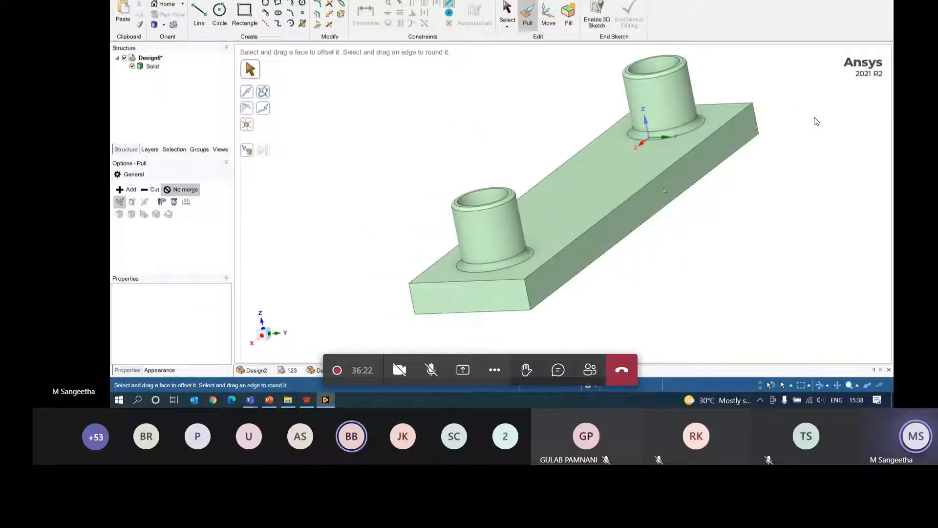
{"action": "left_click", "coordinate": [673, 179]}
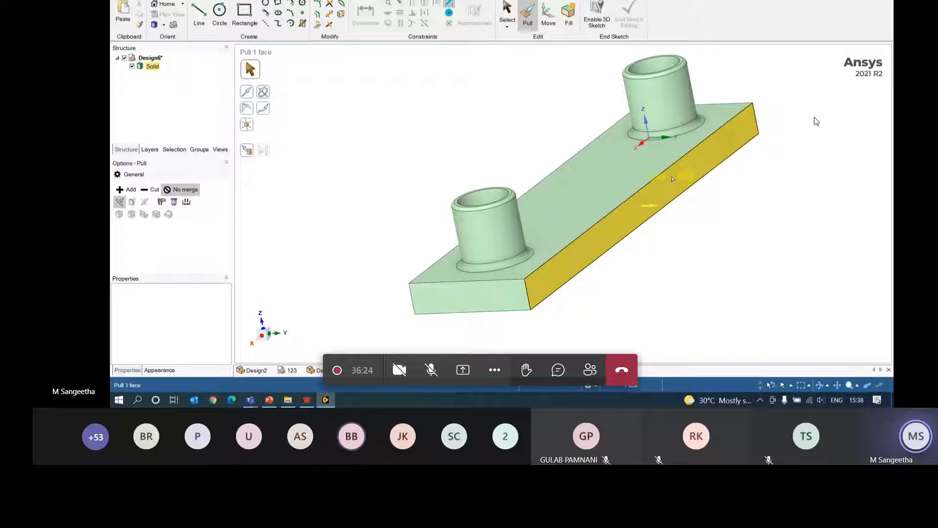
{"action": "left_click", "coordinate": [672, 164]}
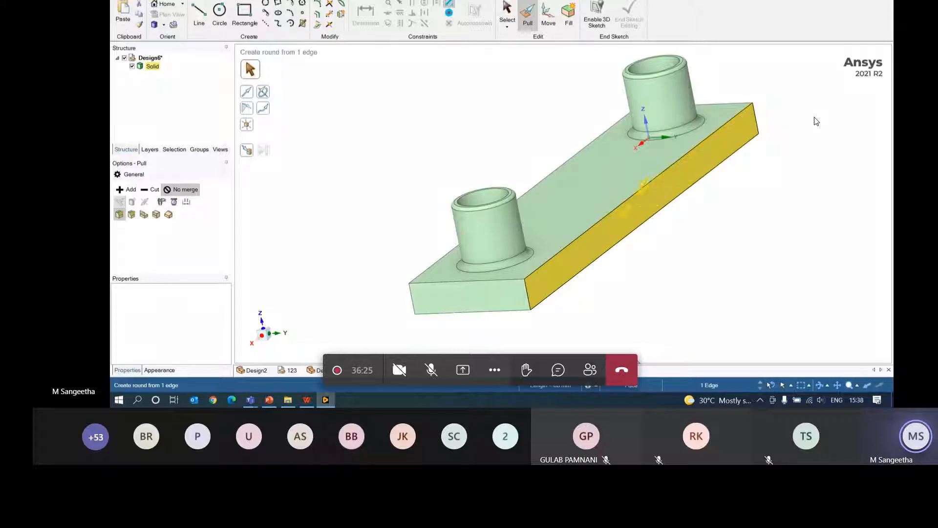
{"action": "left_click", "coordinate": [145, 215]}
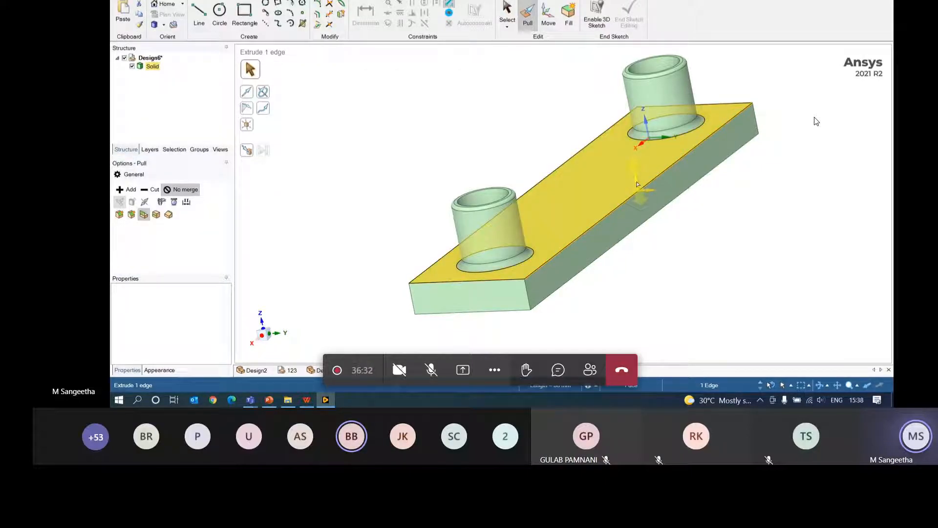
{"action": "left_click_drag", "start_coordinate": [638, 184], "coordinate": [595, 98]}
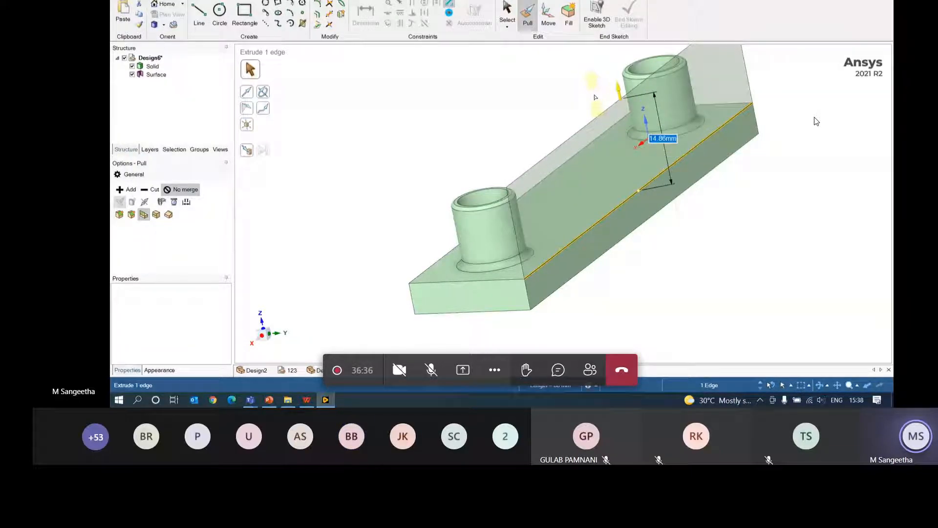
{"action": "type", "text": "12"}
{"action": "key", "text": "Return"}
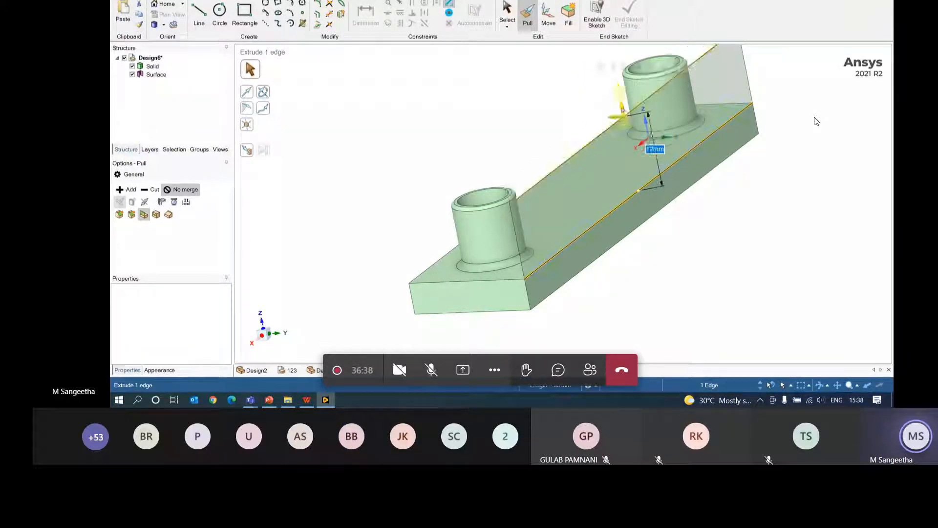
- Thicken the sheet into a 1 mm solid wall merged with the plate
{"action": "mouse_move", "coordinate": [710, 223]}
{"action": "middle_mouse_down"}
{"action": "mouse_move", "coordinate": [691, 239]}
{"action": "mouse_move", "coordinate": [712, 230]}
{"action": "middle_mouse_up"}
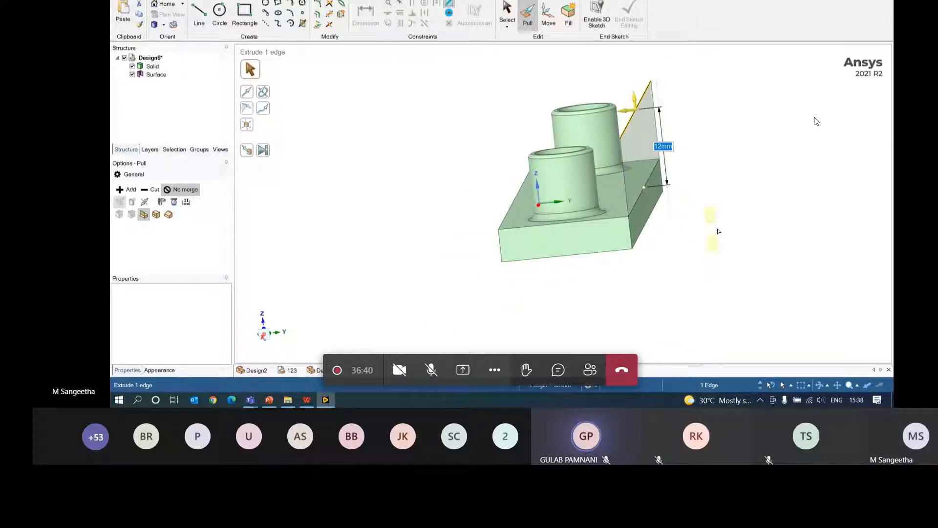
{"action": "left_click", "coordinate": [642, 161]}
{"action": "left_click", "coordinate": [642, 161]}
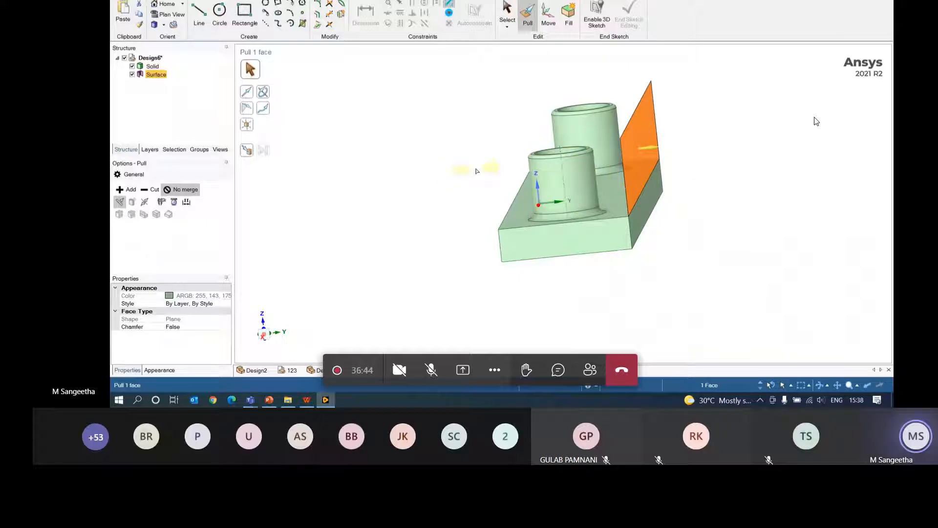
{"action": "middle_click_drag", "start_coordinate": [692, 223], "coordinate": [692, 201]}
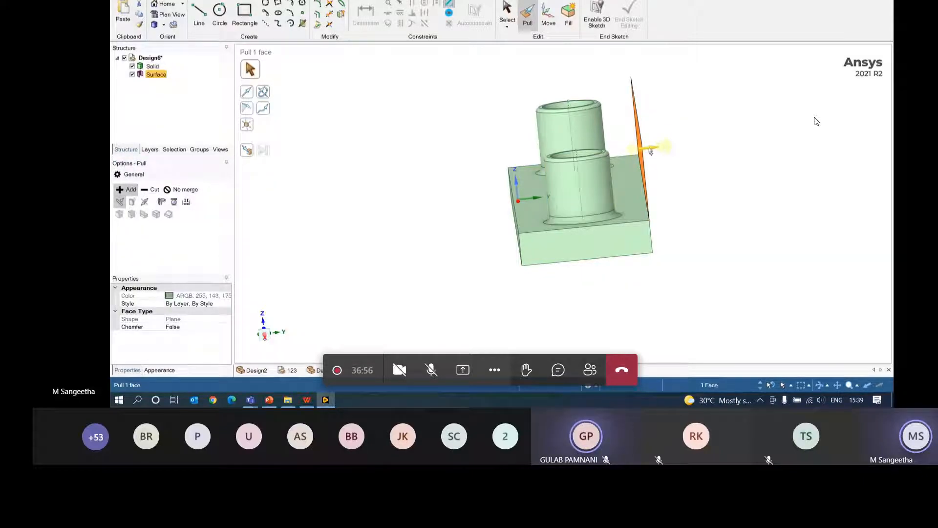
{"action": "left_click_drag", "start_coordinate": [650, 152], "coordinate": [638, 160]}
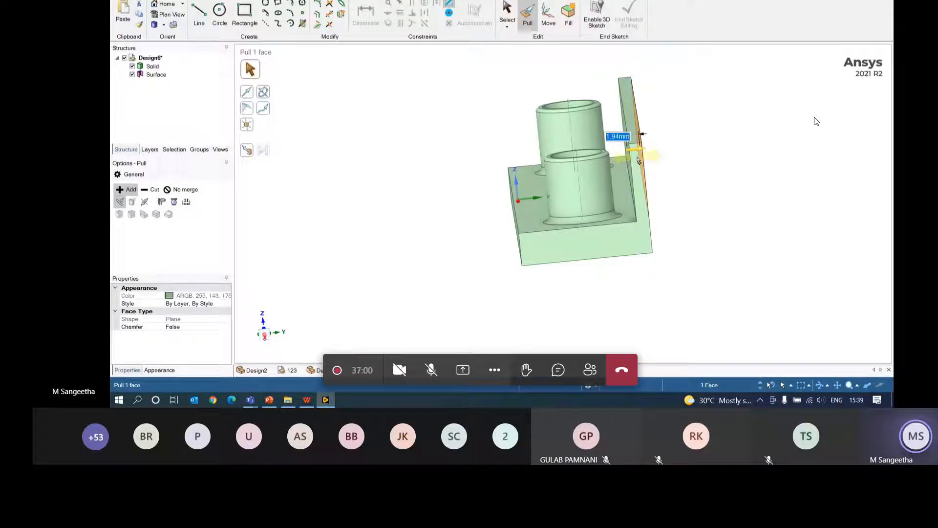
{"action": "type", "text": "1"}
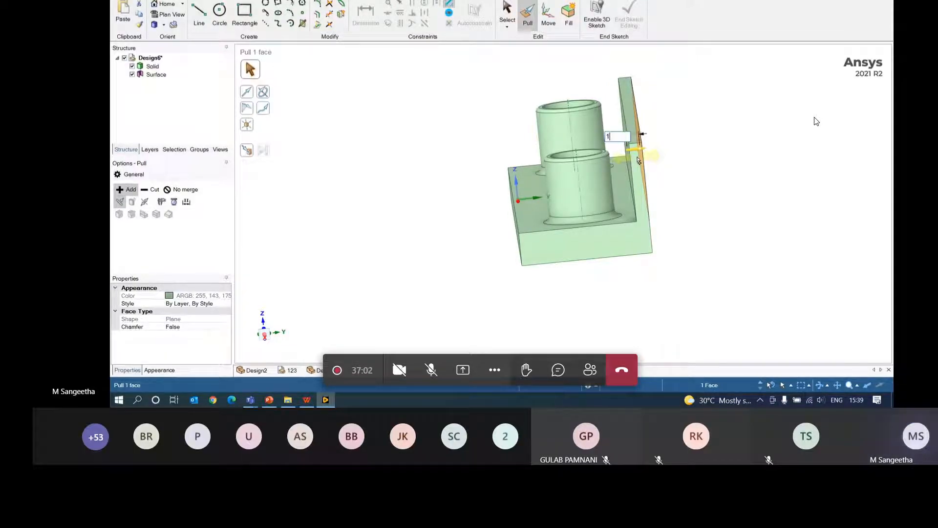
{"action": "key", "text": "Return"}
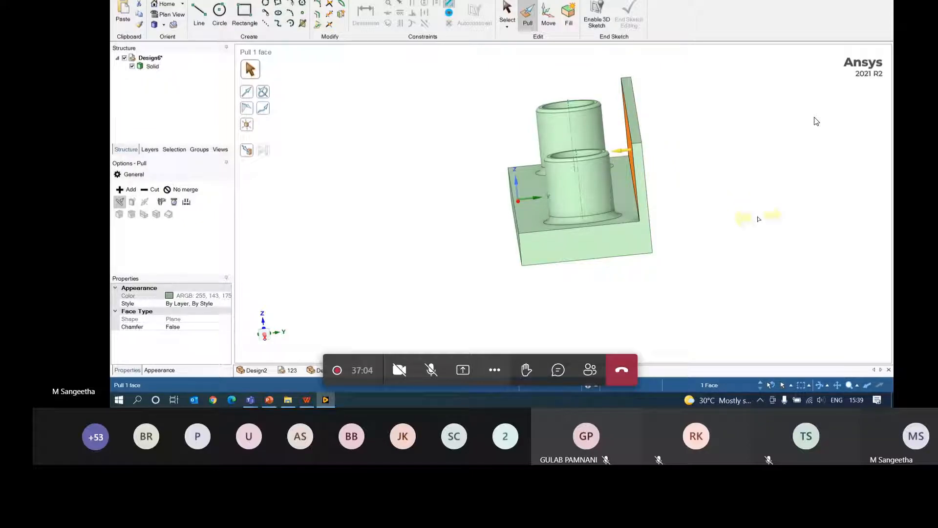
{"action": "left_click", "coordinate": [759, 218]}
{"action": "middle_click_drag", "start_coordinate": [695, 231], "coordinate": [729, 263]}
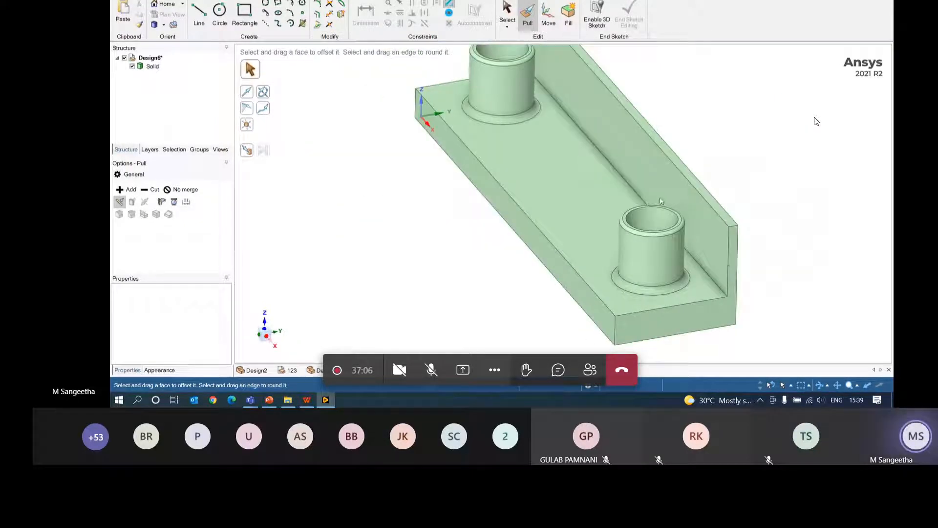
- Select the bracket's L-shaped end face and return to the Design tools
{"action": "left_click", "coordinate": [573, 188]}
{"action": "left_click", "coordinate": [612, 132]}
{"action": "left_click", "coordinate": [576, 184]}
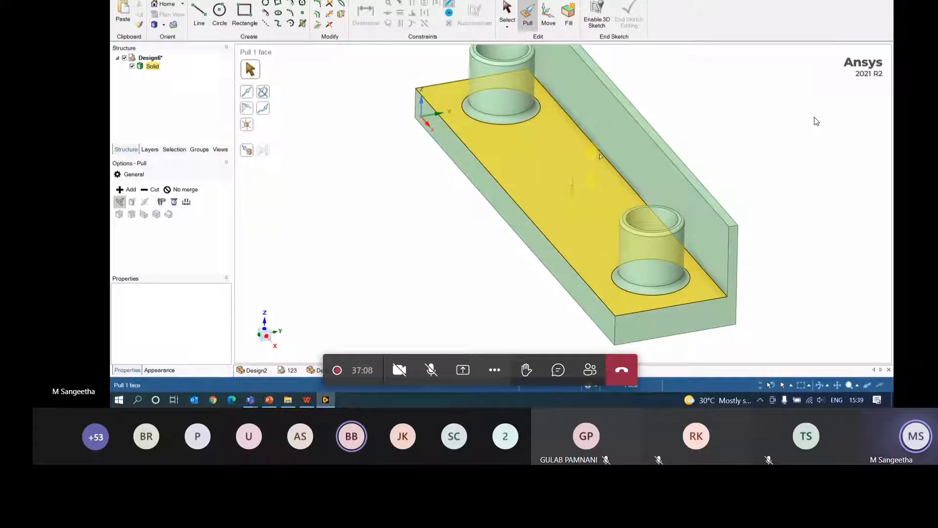
{"action": "left_click", "coordinate": [616, 144]}
{"action": "mouse_move", "coordinate": [614, 147]}
{"action": "middle_mouse_down"}
{"action": "mouse_move", "coordinate": [629, 141]}
{"action": "mouse_move", "coordinate": [599, 135]}
{"action": "mouse_move", "coordinate": [611, 161]}
{"action": "middle_mouse_up"}
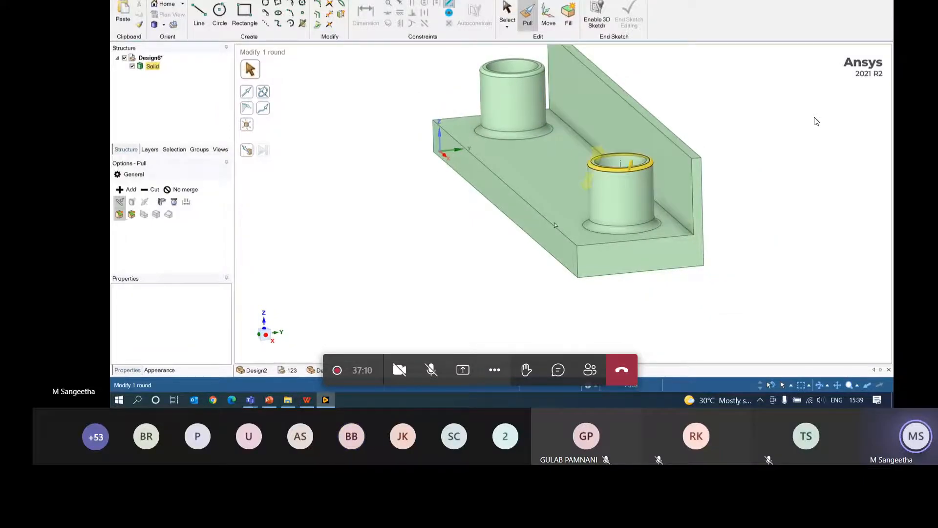
{"action": "left_click", "coordinate": [613, 250]}
{"action": "left_click", "coordinate": [618, 242]}
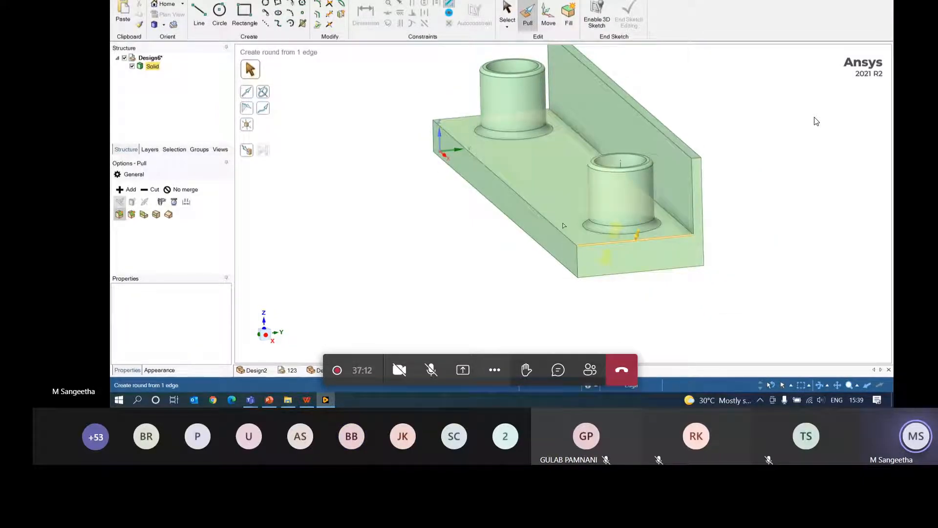
{"action": "left_click", "coordinate": [420, 225]}
{"action": "middle_click_drag", "start_coordinate": [420, 225], "coordinate": [436, 230]}
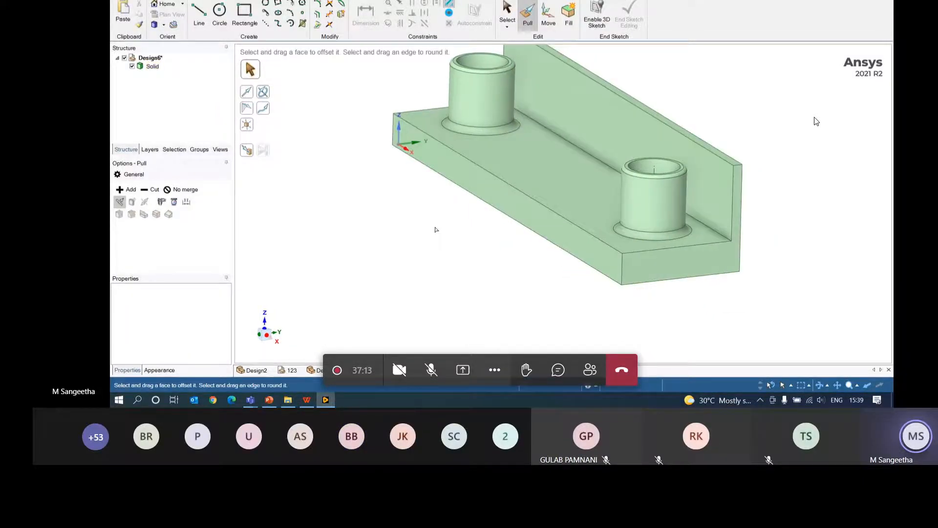
{"action": "left_click", "coordinate": [672, 271]}
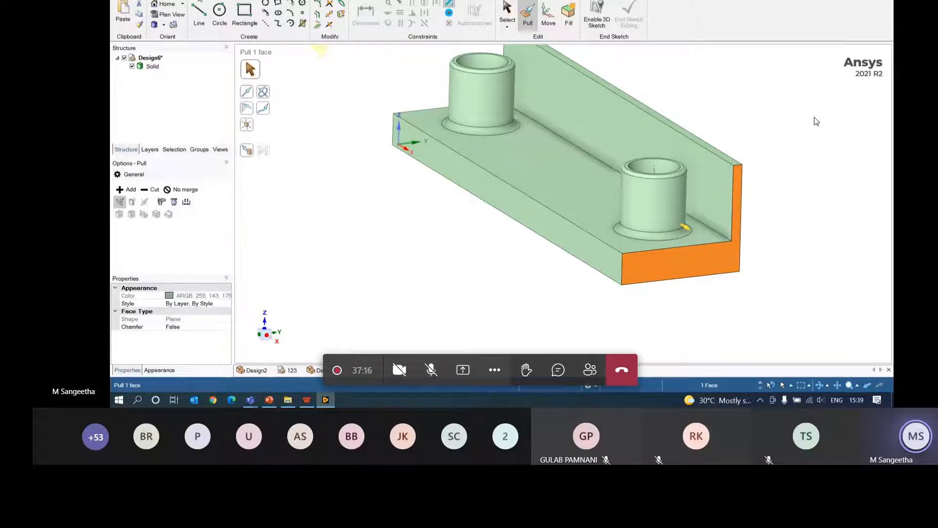
{"action": "left_click", "coordinate": [165, 1]}
- Try creating a plane on the single end face, then undo it
{"action": "left_click", "coordinate": [438, 5]}
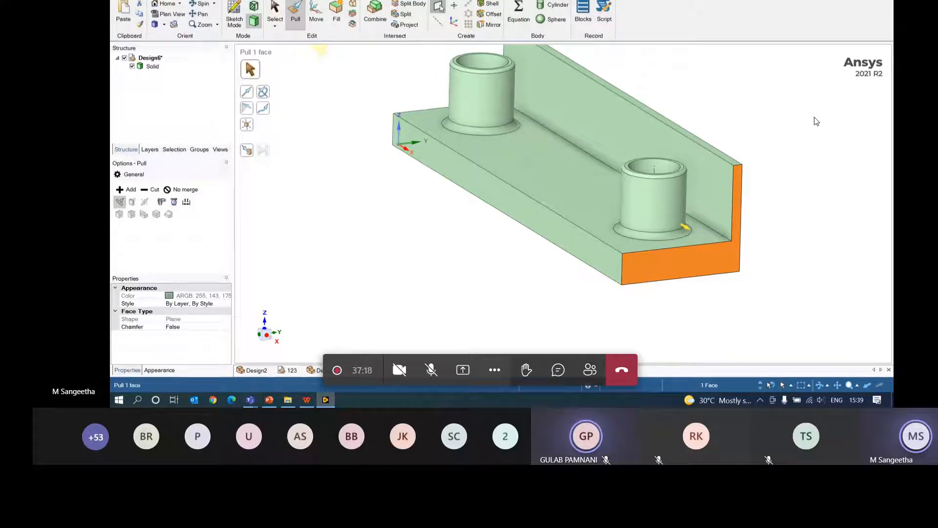
{"action": "middle_click_drag", "start_coordinate": [727, 132], "coordinate": [789, 116]}
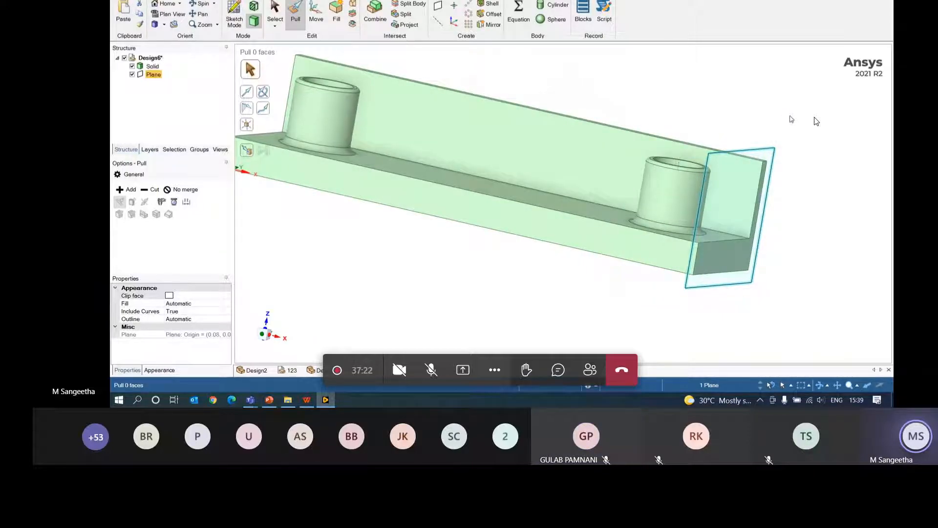
{"action": "key", "text": "ctrl+z"}
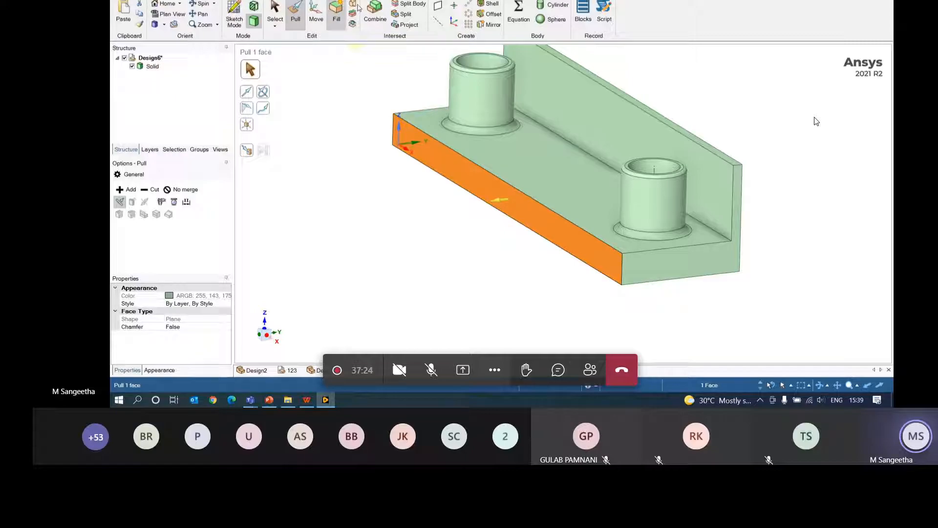
{"action": "left_click", "coordinate": [438, 5]}
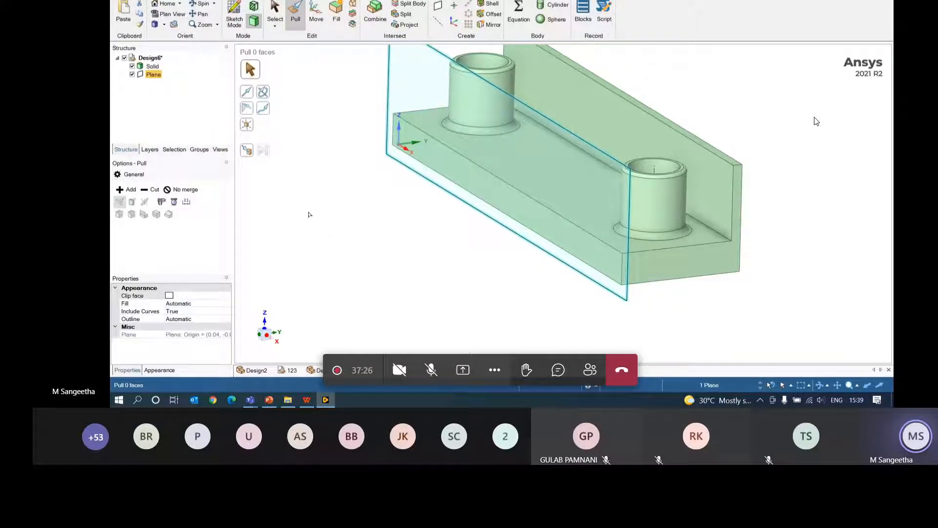
{"action": "key", "text": "ctrl+z"}
{"action": "left_click", "coordinate": [434, 258]}
{"action": "middle_click_drag", "start_coordinate": [434, 258], "coordinate": [545, 304]}
- Create a datum plane midway between the bracket's two opposite end faces
{"action": "left_click", "coordinate": [383, 101]}
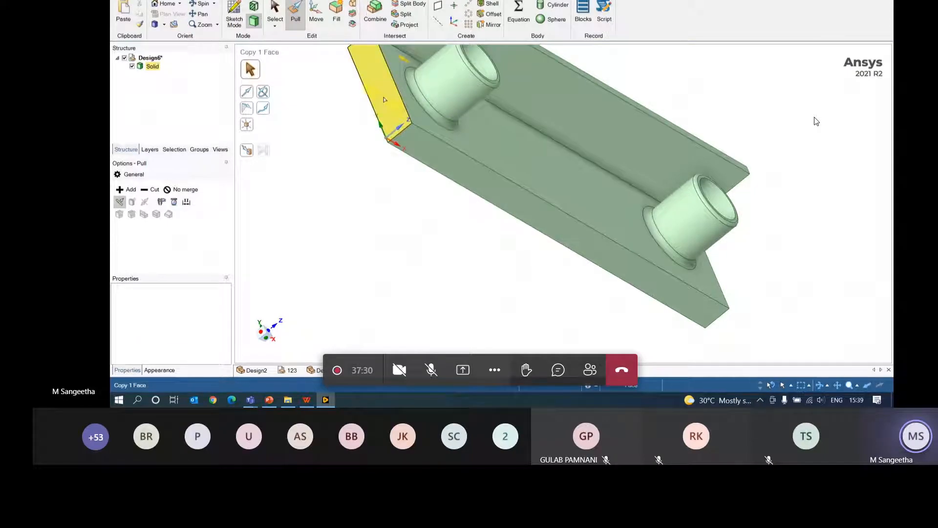
{"action": "middle_click_drag", "start_coordinate": [385, 100], "coordinate": [321, 163]}
{"action": "left_click", "coordinate": [601, 198], "text": "ctrl"}
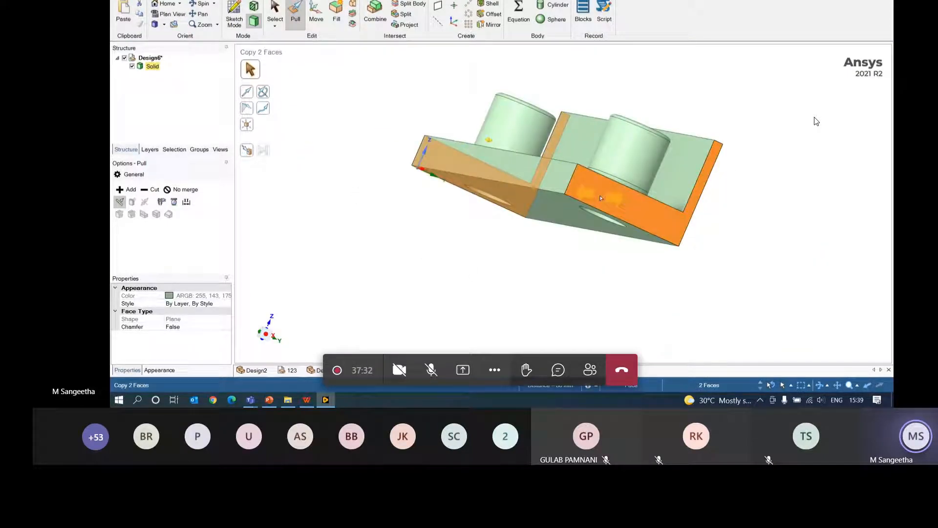
{"action": "middle_click_drag", "start_coordinate": [601, 198], "coordinate": [513, 278]}
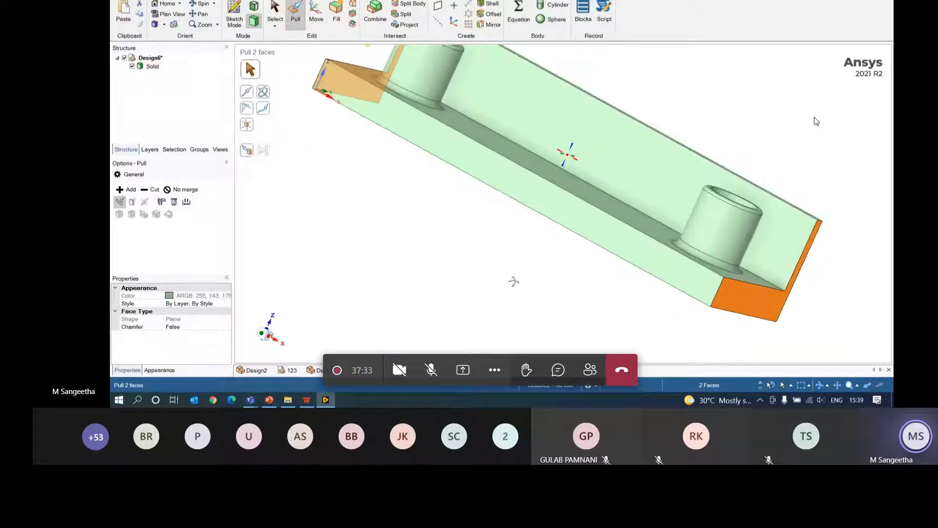
{"action": "left_click", "coordinate": [439, 7]}
{"action": "middle_click_drag", "start_coordinate": [737, 84], "coordinate": [702, 139]}
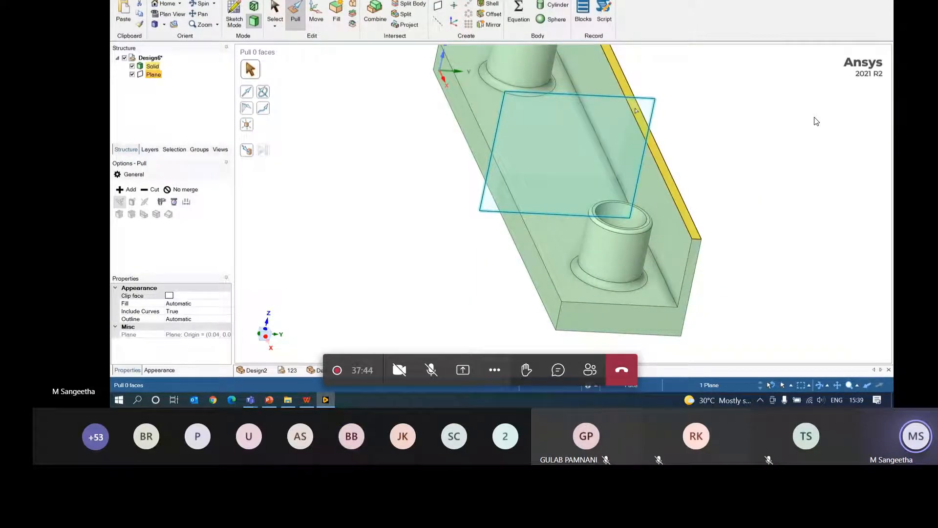
- On the middle plane, sketch a rectangle from the side wall down to the plate top
{"action": "left_click", "coordinate": [234, 10]}
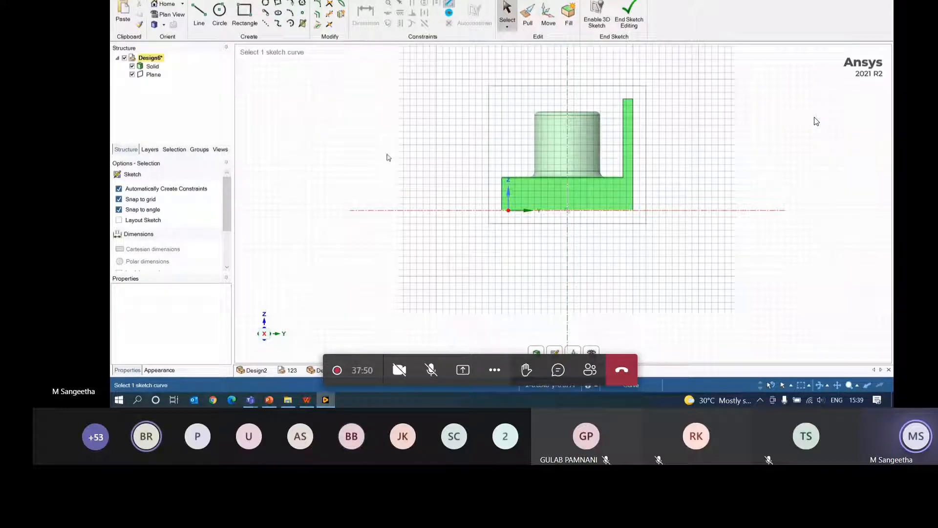
{"action": "left_click", "coordinate": [250, 21]}
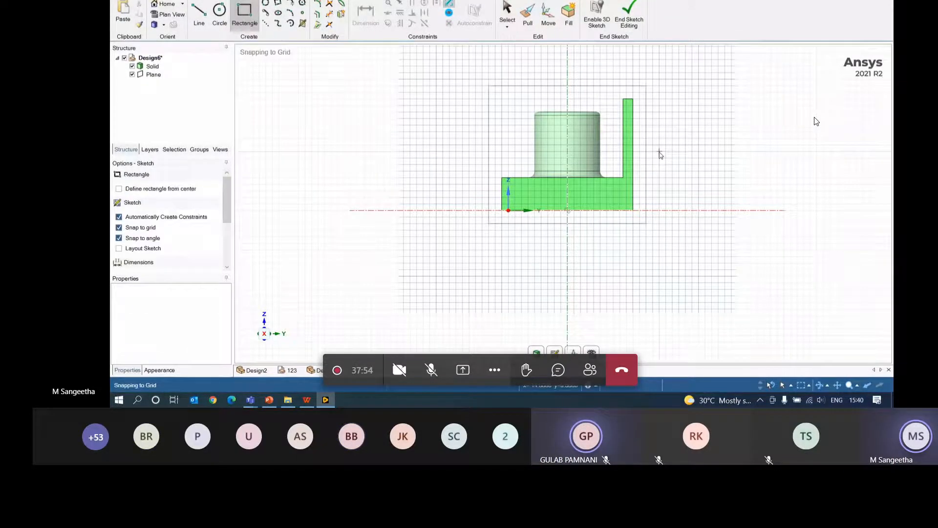
{"action": "left_click", "coordinate": [623, 112]}
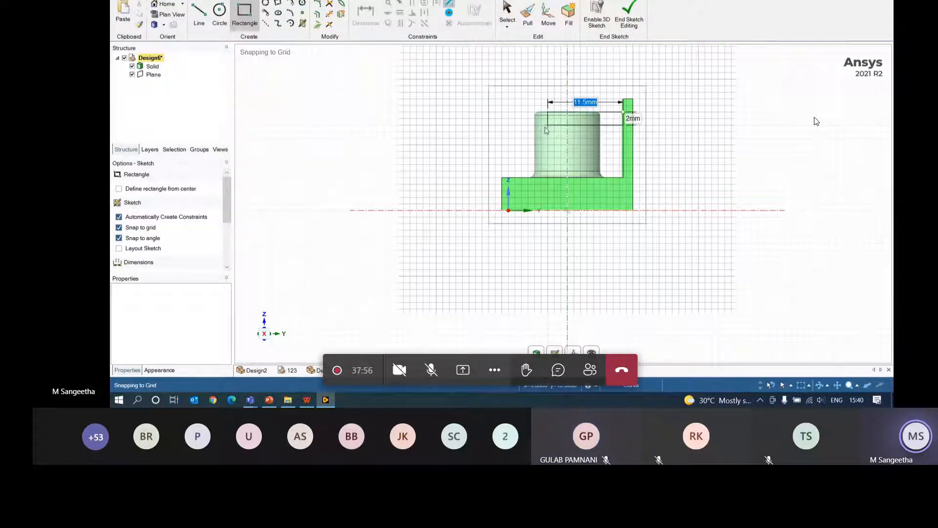
{"action": "left_click", "coordinate": [522, 176]}
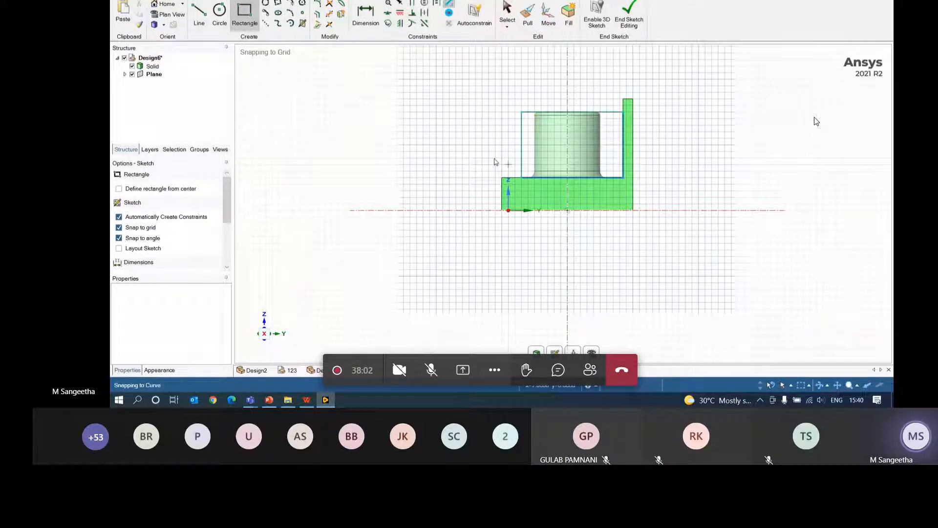
- Draw the rectangle's diagonal and trim its top and left edges into a triangle
{"action": "left_click", "coordinate": [199, 13]}
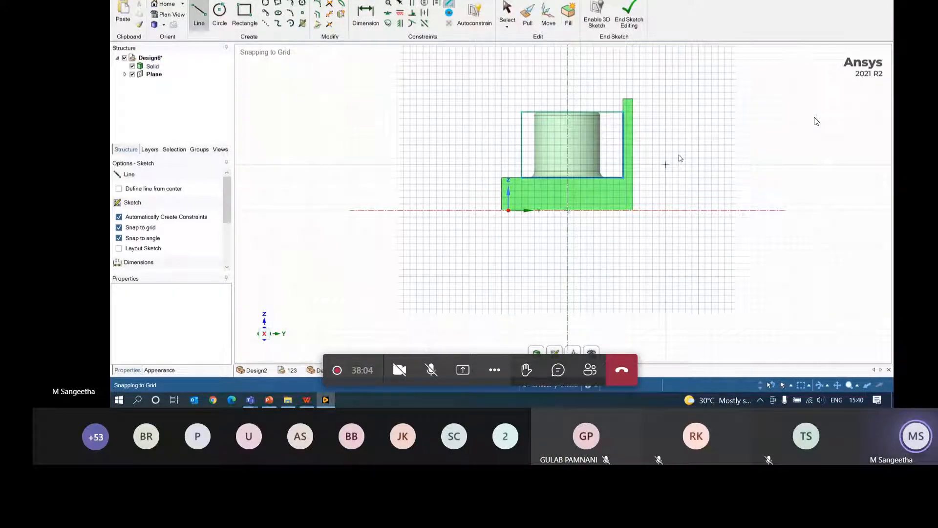
{"action": "left_click", "coordinate": [623, 113]}
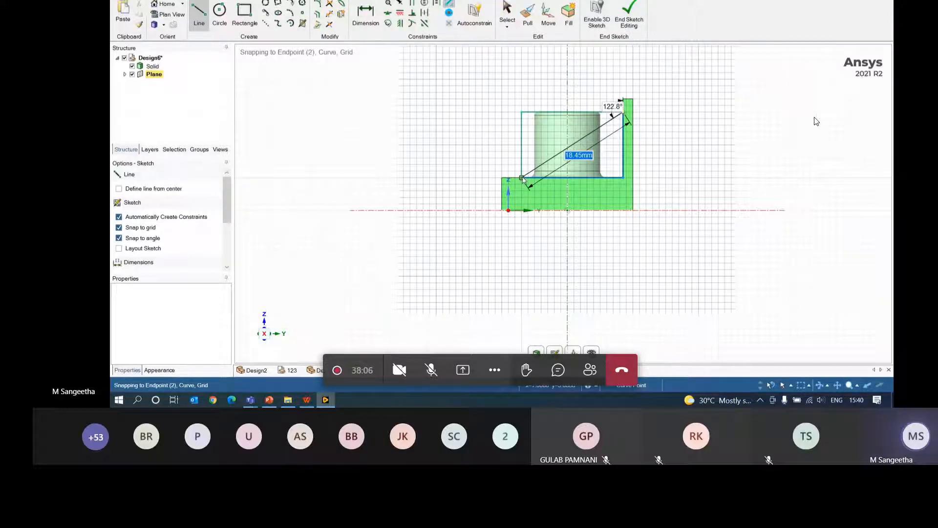
{"action": "left_click", "coordinate": [523, 176]}
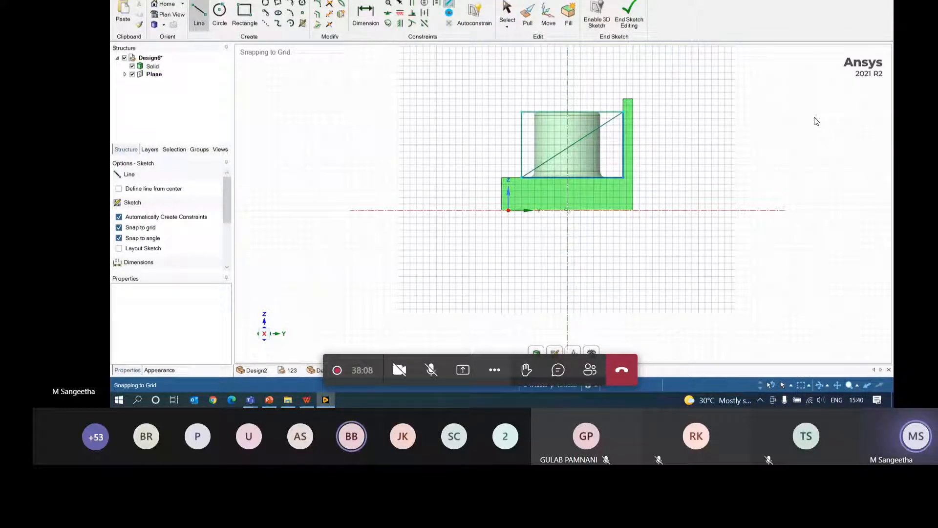
{"action": "left_click", "coordinate": [329, 13]}
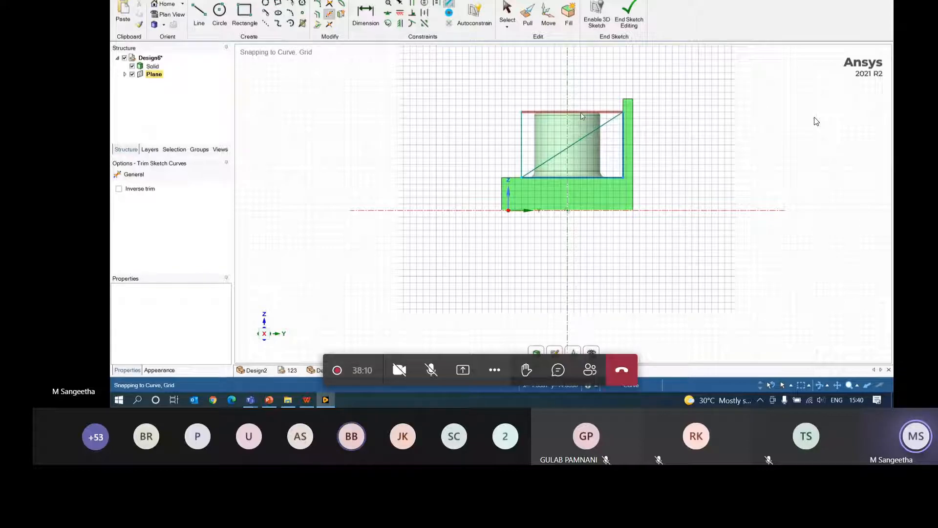
{"action": "left_click", "coordinate": [572, 112]}
{"action": "left_click", "coordinate": [523, 134]}
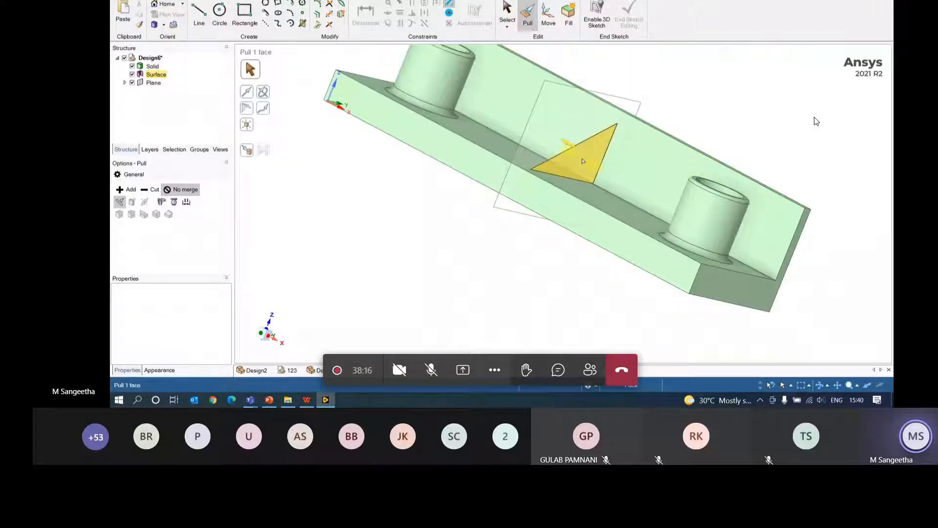
- Thicken the triangular gusset surface symmetrically on both sides into a 3 mm rib
{"action": "left_click", "coordinate": [583, 162]}
{"action": "middle_click_drag", "start_coordinate": [797, 119], "coordinate": [776, 171]}
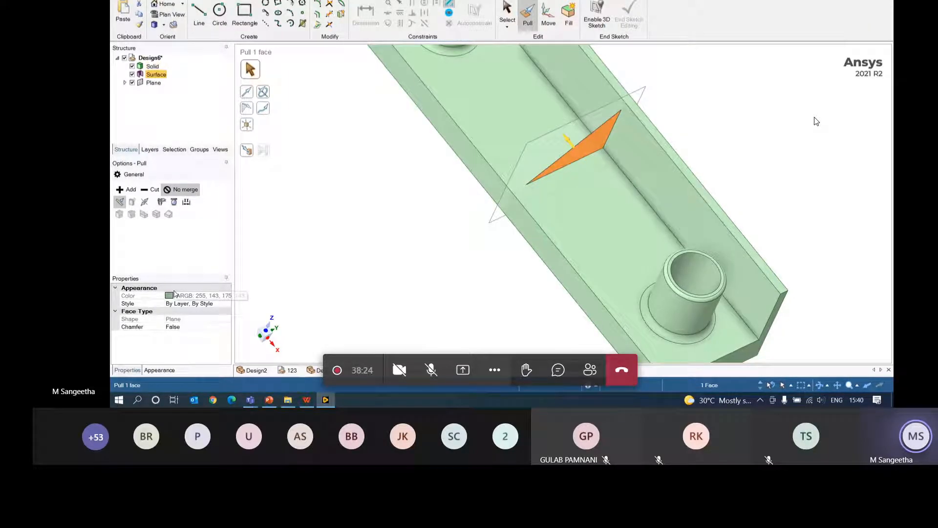
{"action": "left_click", "coordinate": [145, 204]}
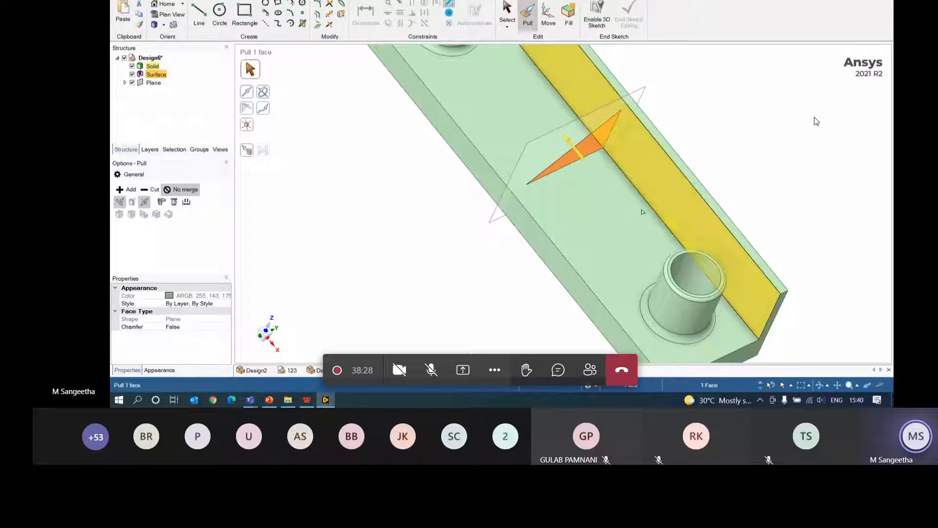
{"action": "left_click_drag", "start_coordinate": [576, 151], "coordinate": [586, 168]}
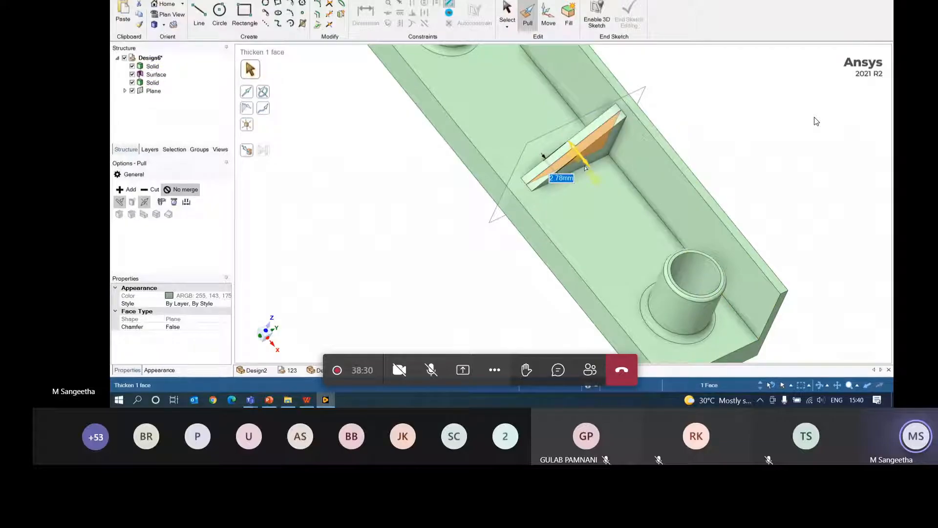
{"action": "type", "text": "3"}
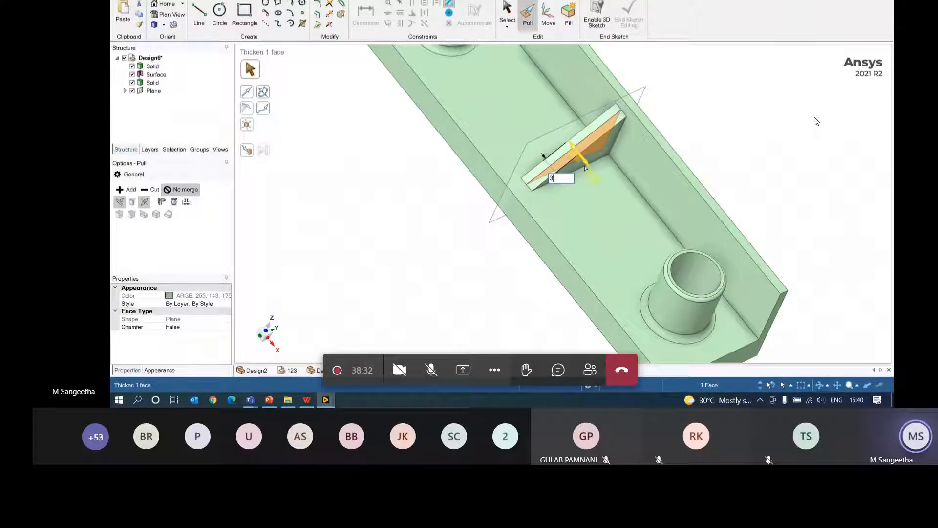
{"action": "key", "text": "Return"}
{"action": "left_click", "coordinate": [766, 129]}
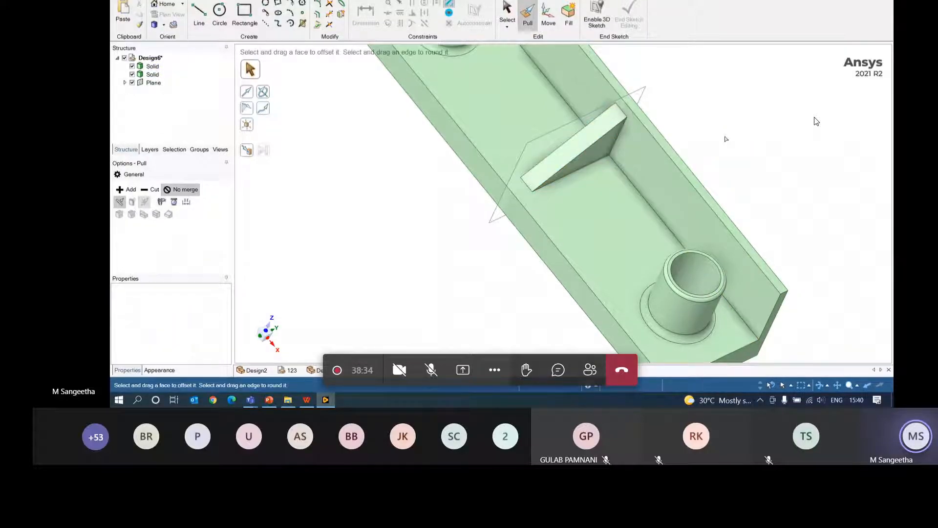
{"action": "middle_click_drag", "start_coordinate": [725, 137], "coordinate": [722, 118]}
- Pull the rib's inclined face outward
{"action": "left_click", "coordinate": [599, 128]}
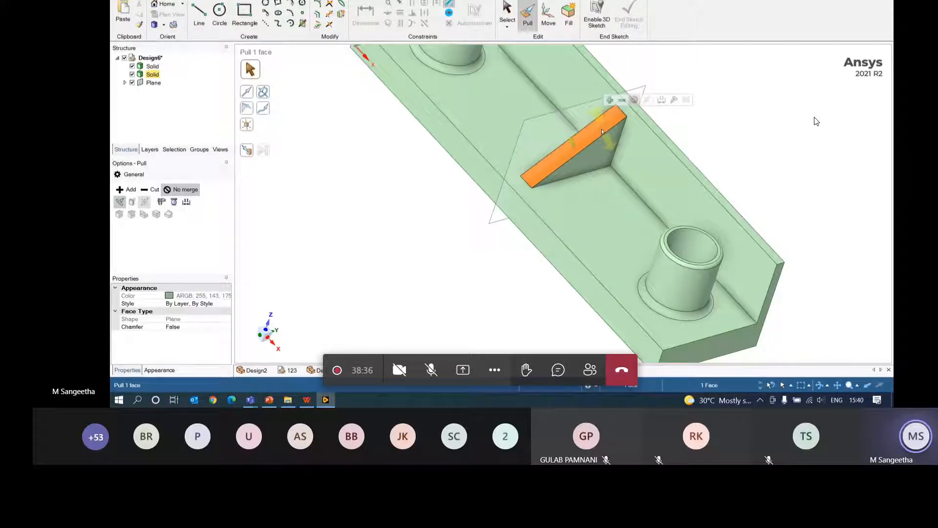
{"action": "left_click_drag", "start_coordinate": [576, 147], "coordinate": [572, 136]}
{"action": "left_click", "coordinate": [768, 130]}
{"action": "middle_click_drag", "start_coordinate": [767, 130], "coordinate": [850, 151]}
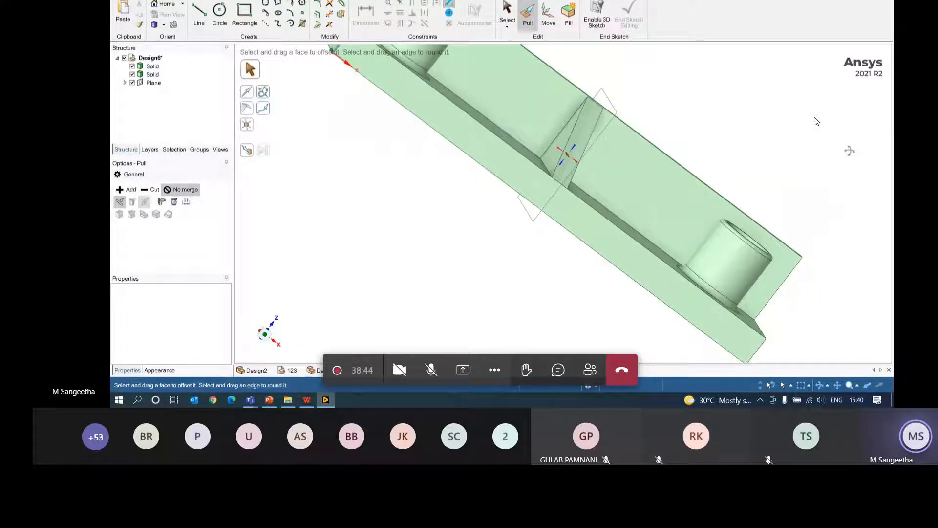
{"action": "middle_click_drag", "start_coordinate": [711, 120], "coordinate": [693, 113]}
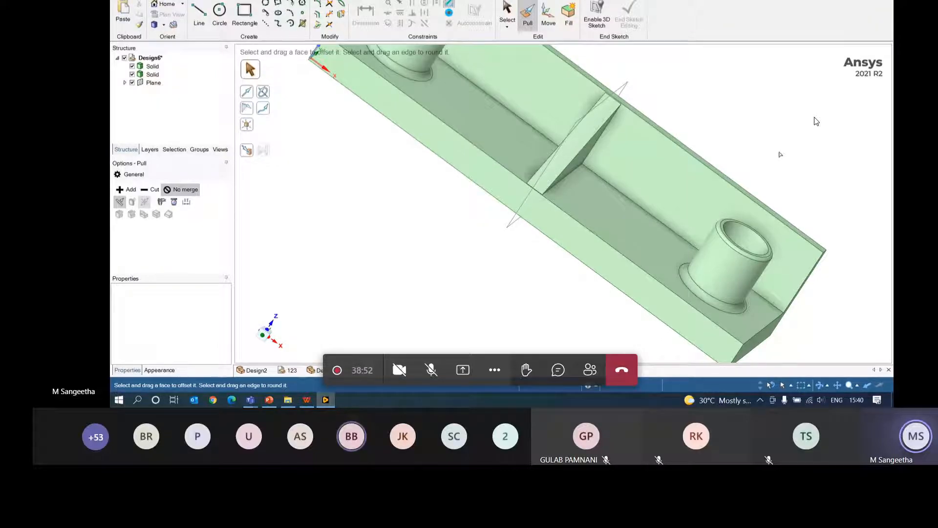
{"action": "middle_click_drag", "start_coordinate": [781, 153], "coordinate": [611, 176]}
- Push the upright wall face out by 1 mm
{"action": "left_click", "coordinate": [608, 181]}
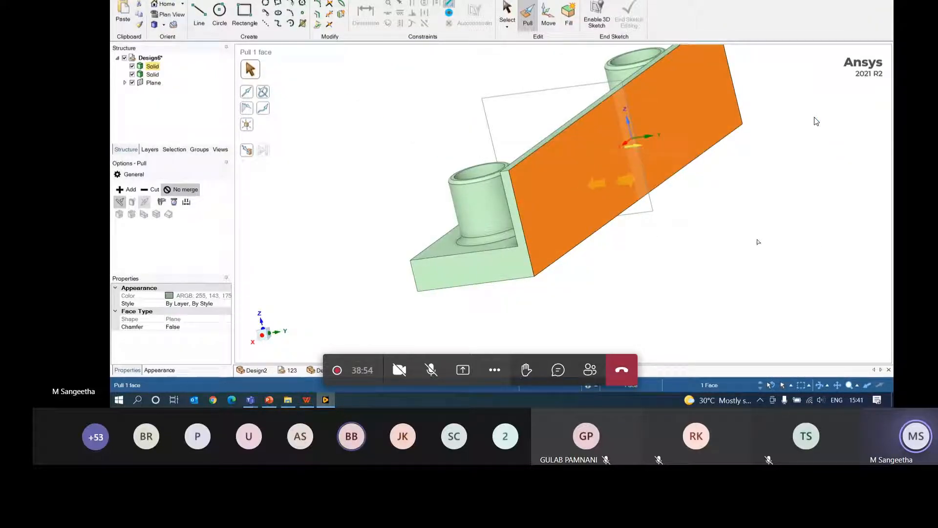
{"action": "middle_click_drag", "start_coordinate": [758, 241], "coordinate": [763, 215]}
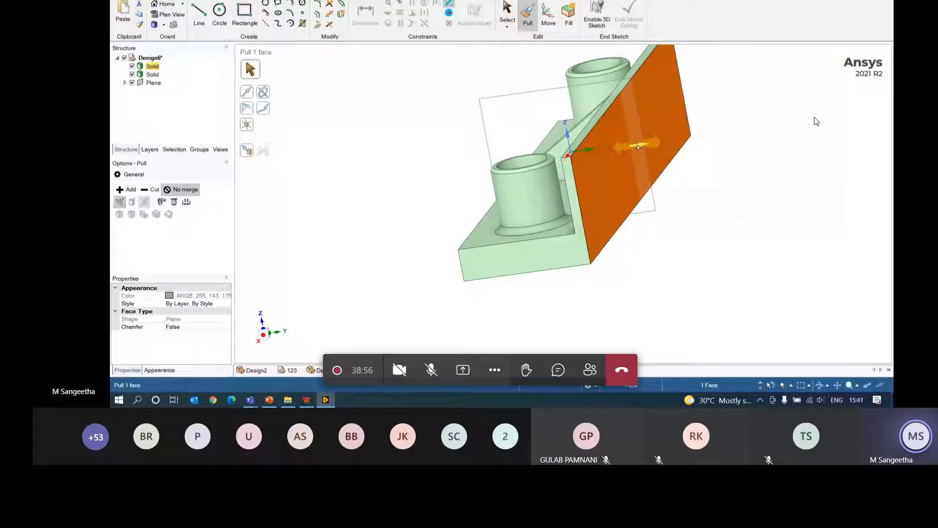
{"action": "left_click_drag", "start_coordinate": [638, 147], "coordinate": [645, 147]}
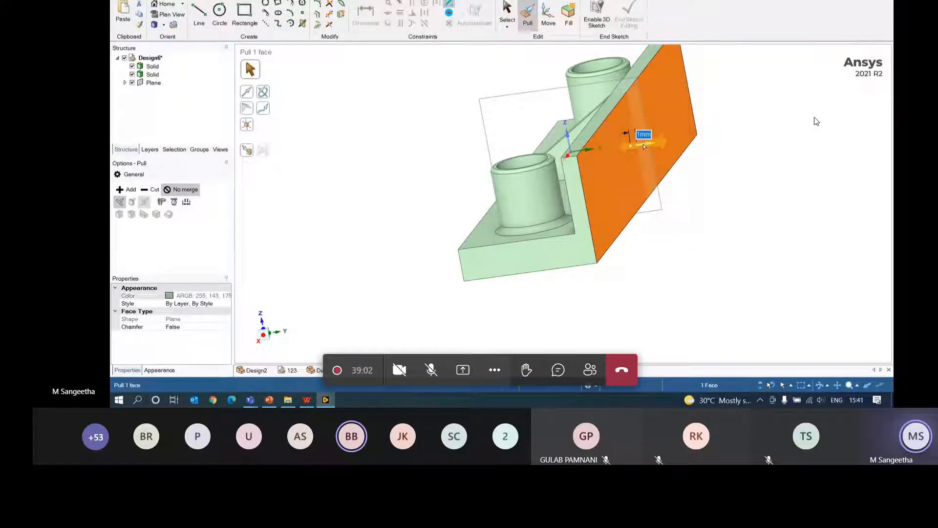
{"action": "left_click", "coordinate": [645, 284]}
{"action": "mouse_move", "coordinate": [645, 284]}
{"action": "middle_mouse_down"}
{"action": "mouse_move", "coordinate": [643, 274]}
{"action": "mouse_move", "coordinate": [714, 253]}
{"action": "mouse_move", "coordinate": [801, 268]}
{"action": "mouse_move", "coordinate": [785, 264]}
{"action": "mouse_move", "coordinate": [821, 294]}
{"action": "mouse_move", "coordinate": [793, 300]}
{"action": "mouse_move", "coordinate": [774, 284]}
{"action": "middle_mouse_up"}
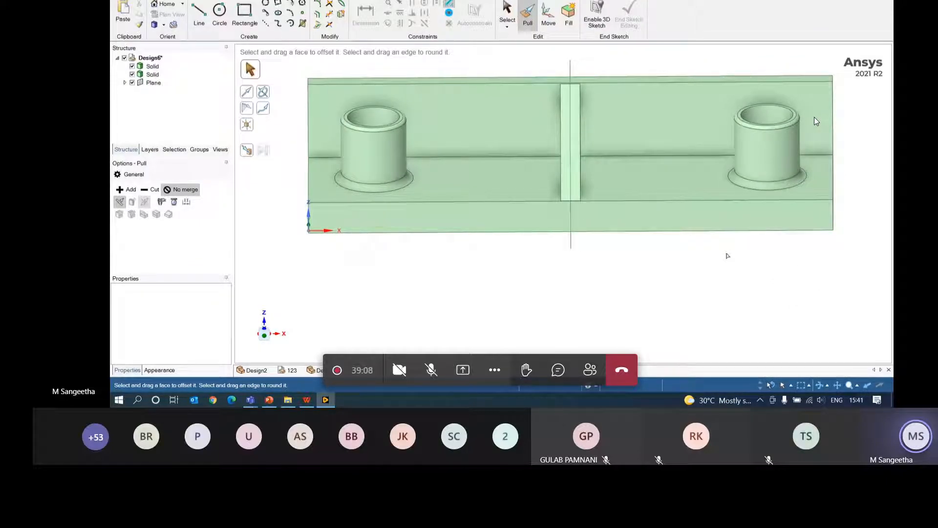
- Pull the central rib's end face inward to shorten the rib
{"action": "left_click", "coordinate": [569, 139]}
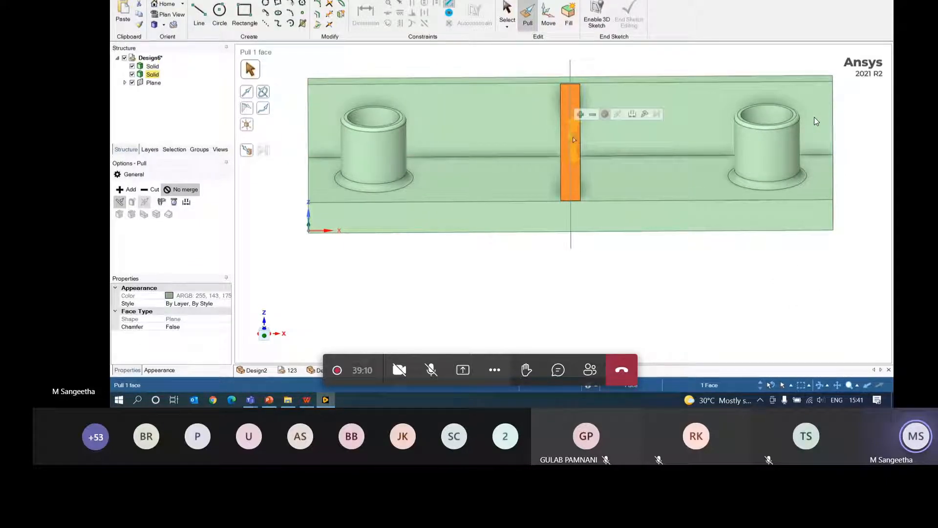
{"action": "left_click_drag", "start_coordinate": [571, 139], "coordinate": [571, 156]}
{"action": "left_click", "coordinate": [496, 288]}
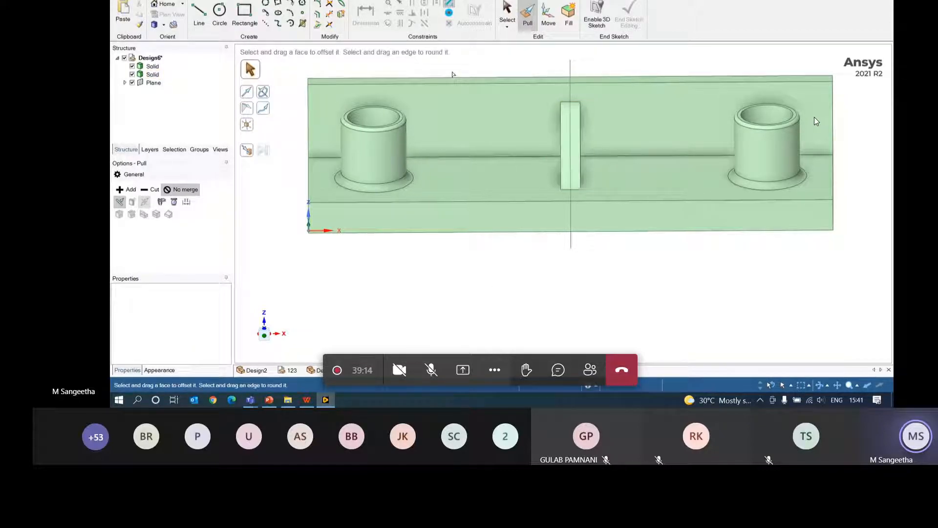
{"action": "left_click", "coordinate": [463, 83]}
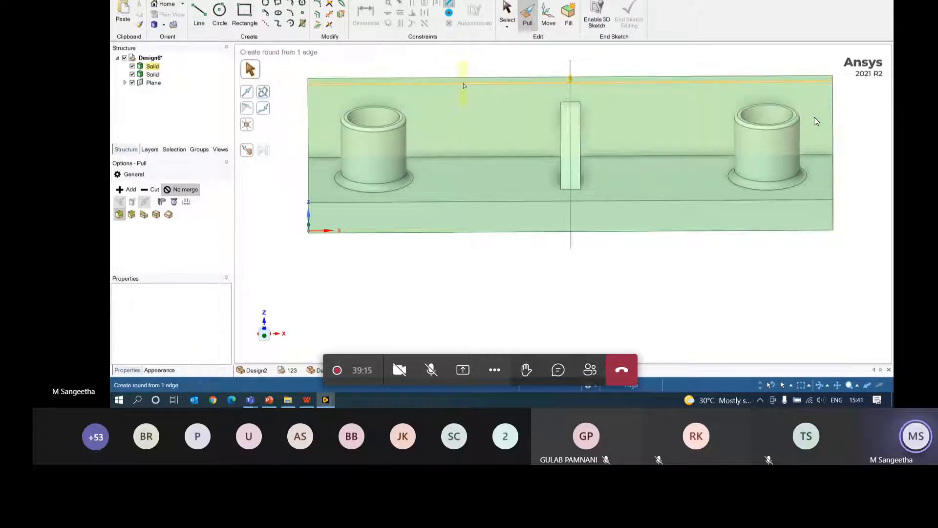
- Chamfer the top edge of the upright wall
{"action": "left_click", "coordinate": [132, 214]}
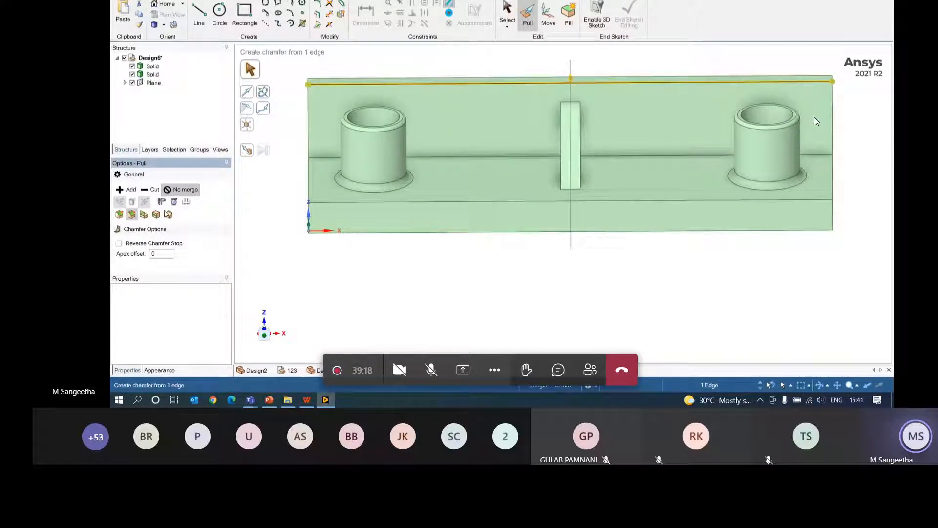
{"action": "middle_click_drag", "start_coordinate": [479, 195], "coordinate": [543, 197]}
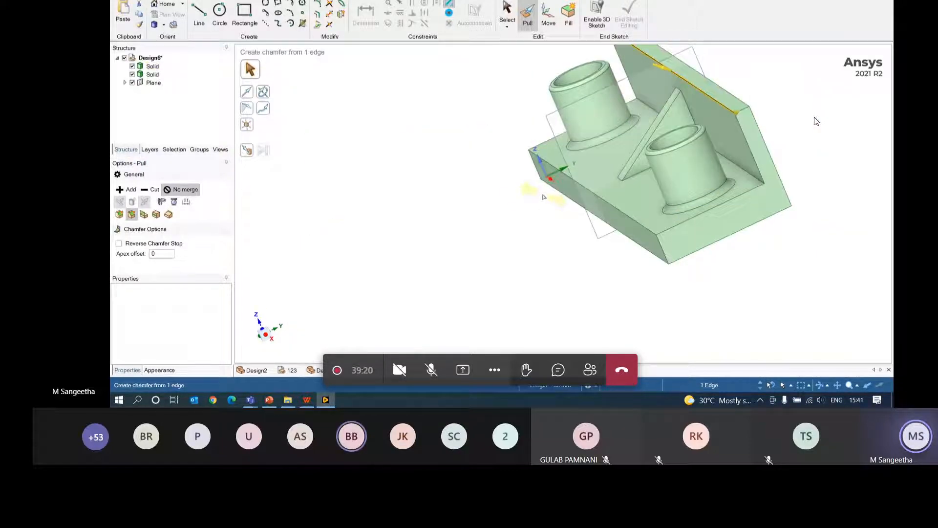
{"action": "left_click_drag", "start_coordinate": [675, 73], "coordinate": [688, 74]}
{"action": "left_click", "coordinate": [450, 248]}
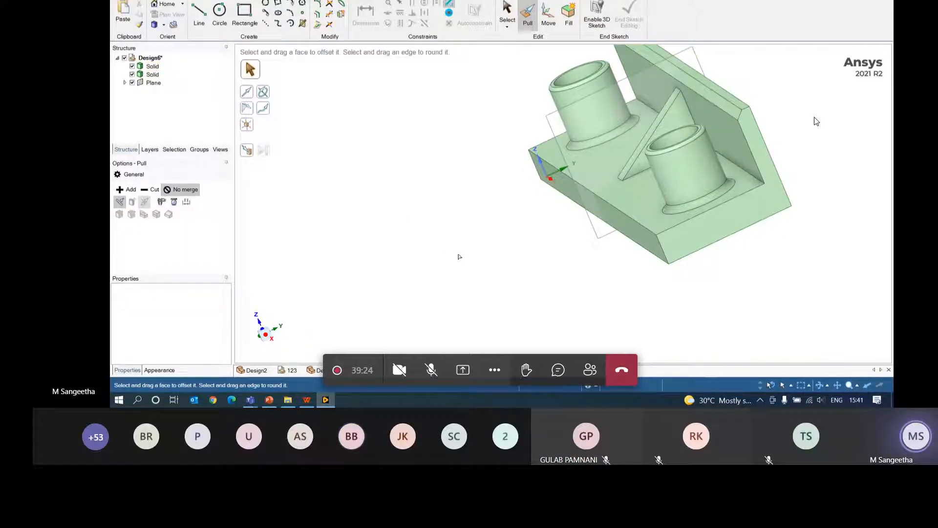
{"action": "middle_click_drag", "start_coordinate": [459, 256], "coordinate": [558, 271]}
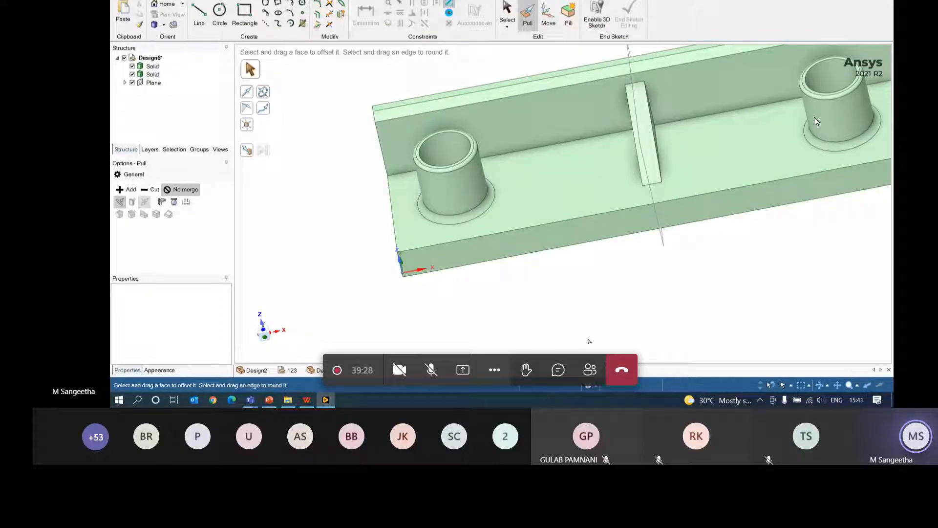
- Select and inspect the back wall, plate front and plate top faces from several angles
{"action": "left_click", "coordinate": [714, 96]}
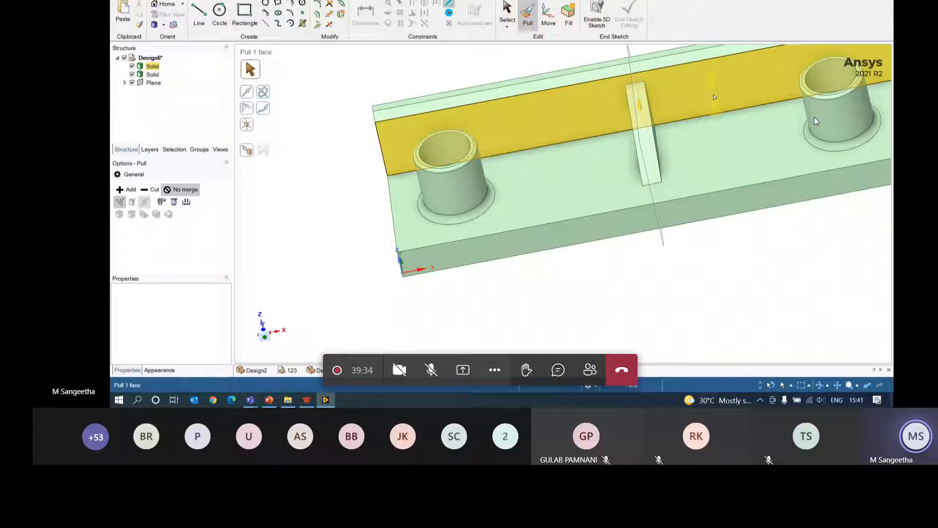
{"action": "left_click", "coordinate": [656, 214]}
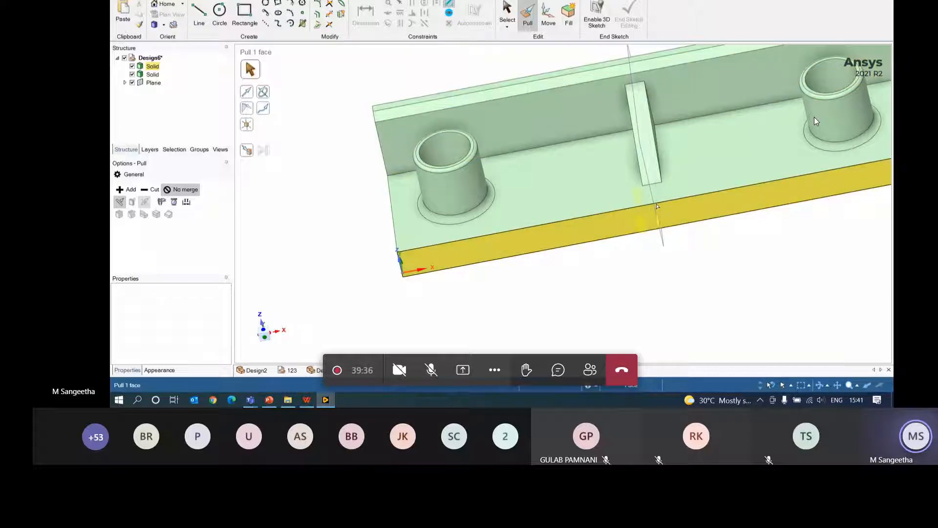
{"action": "left_click", "coordinate": [655, 197]}
{"action": "left_click", "coordinate": [620, 322]}
{"action": "mouse_move", "coordinate": [621, 323]}
{"action": "middle_mouse_down"}
{"action": "mouse_move", "coordinate": [704, 215]}
{"action": "mouse_move", "coordinate": [683, 215]}
{"action": "middle_mouse_up"}
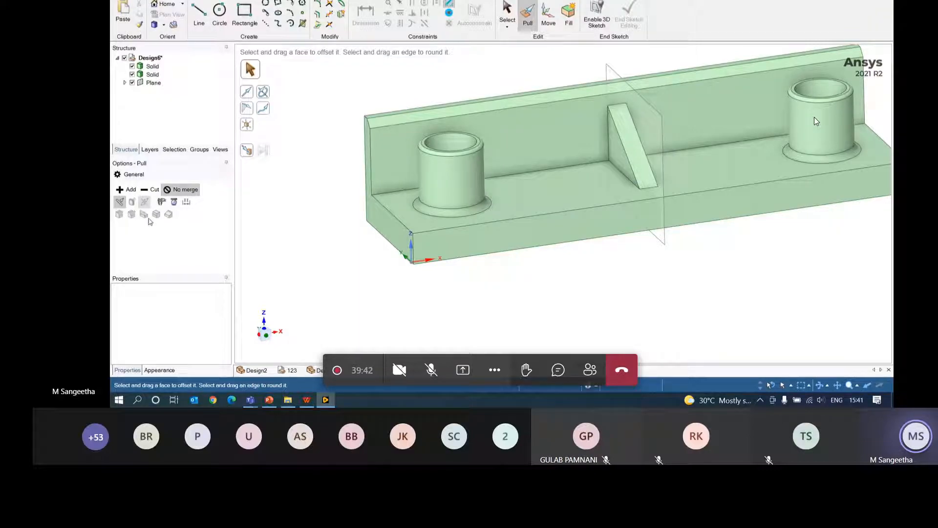
{"action": "middle_click_drag", "start_coordinate": [280, 193], "coordinate": [306, 189]}
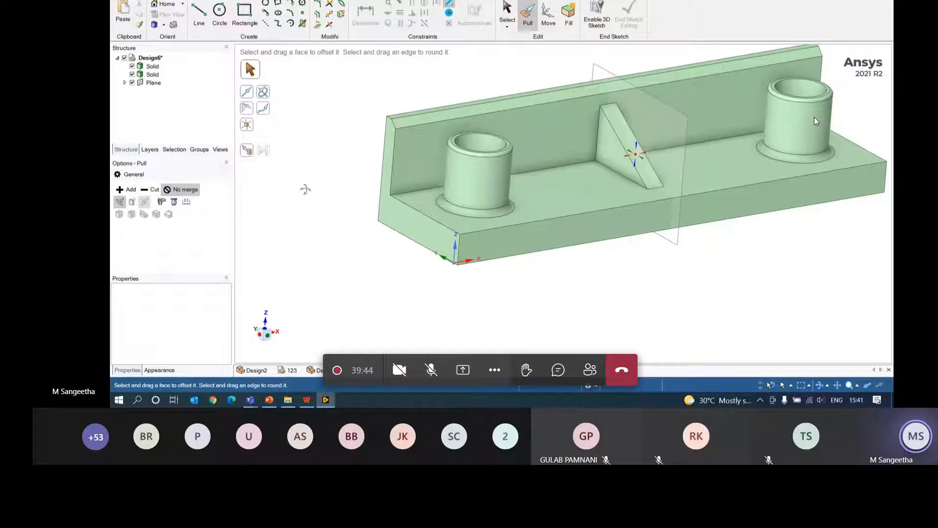
{"action": "left_click", "coordinate": [640, 127]}
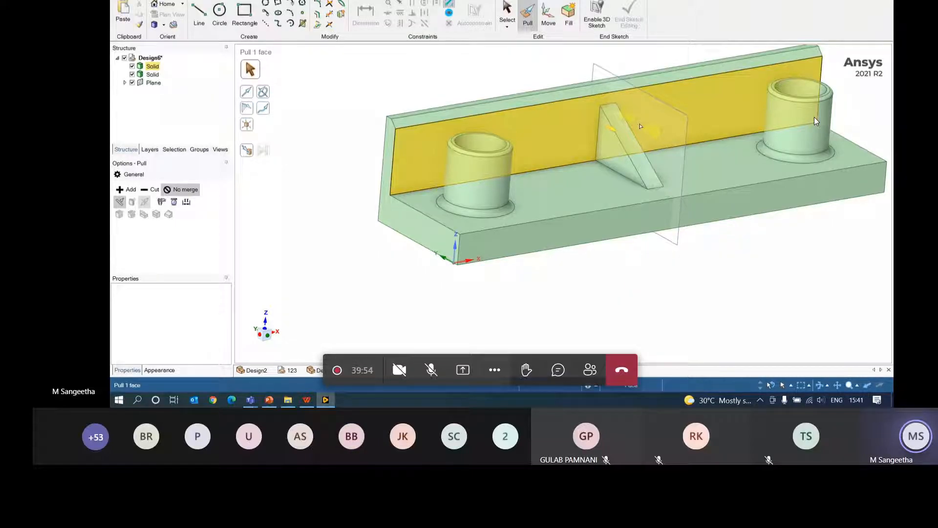
{"action": "key", "text": "Escape"}
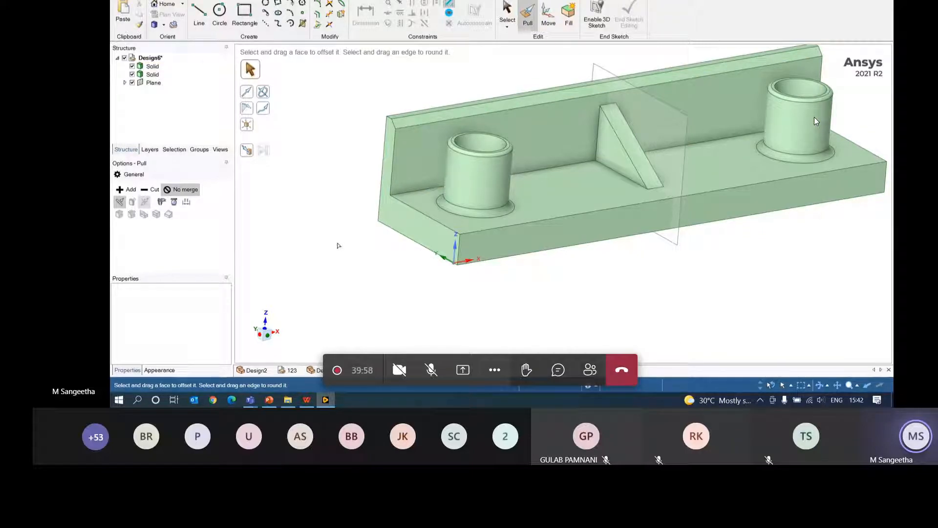
{"action": "middle_click_drag", "start_coordinate": [627, 236], "coordinate": [630, 265]}
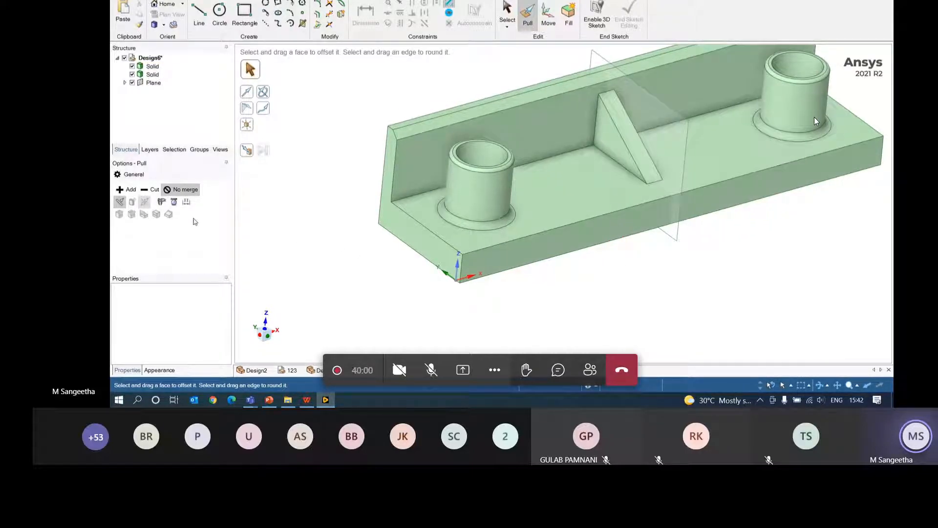
- Pivot the plate's front face slightly about its bottom front edge
{"action": "left_click", "coordinate": [524, 238]}
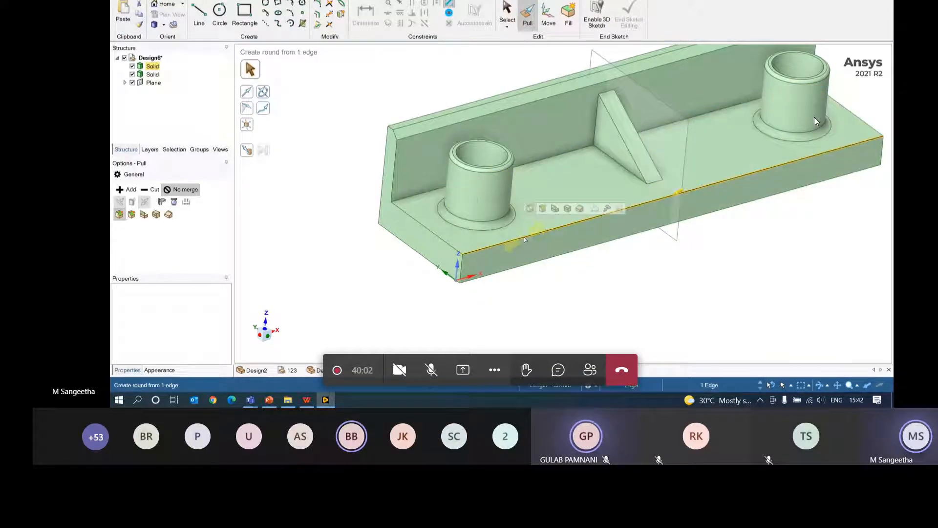
{"action": "left_click", "coordinate": [168, 215]}
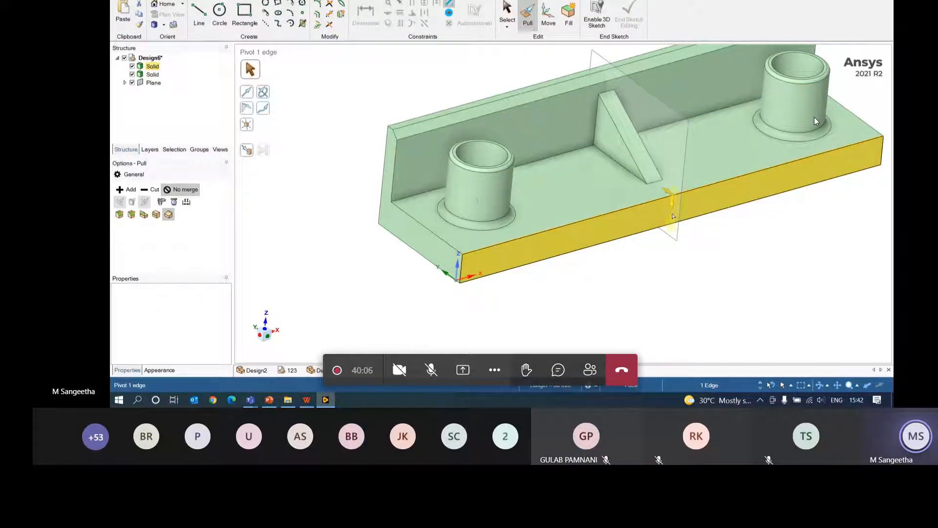
{"action": "left_click_drag", "start_coordinate": [673, 216], "coordinate": [674, 219]}
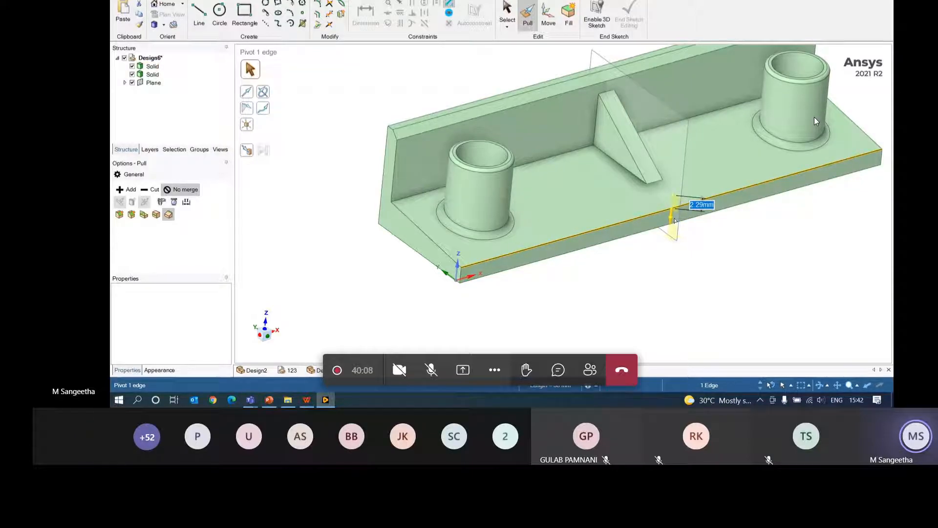
{"action": "middle_click_drag", "start_coordinate": [674, 219], "coordinate": [717, 205]}
- Extend the rib's triangular underside up to the plate's top face
{"action": "left_click", "coordinate": [668, 211]}
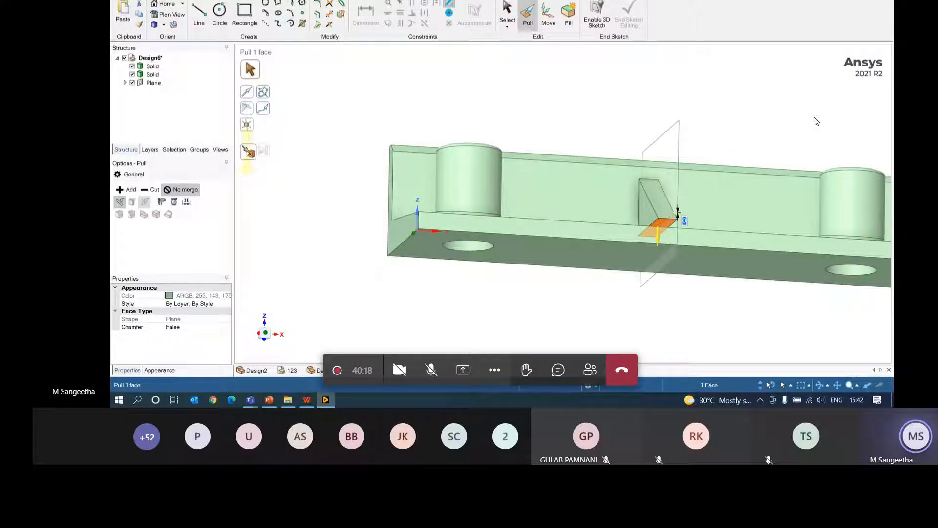
{"action": "left_click", "coordinate": [248, 151]}
{"action": "middle_click_drag", "start_coordinate": [441, 297], "coordinate": [469, 335]}
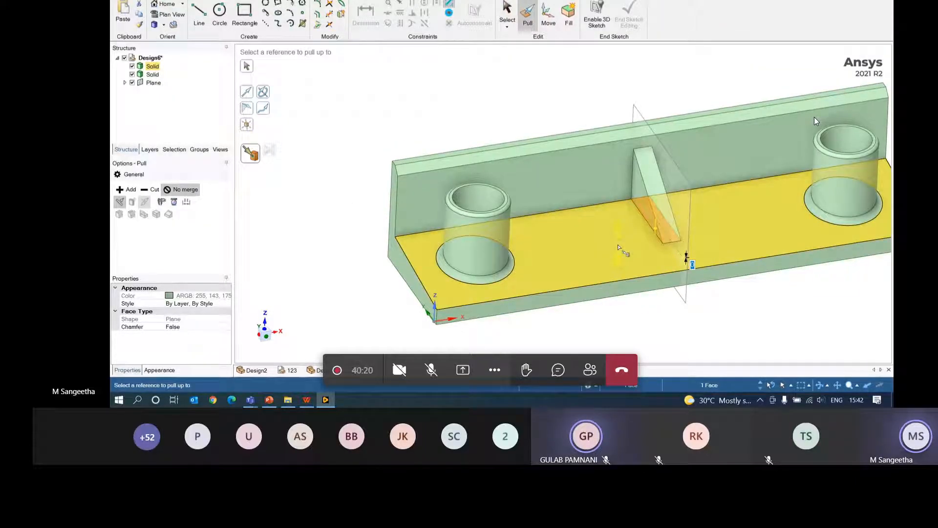
{"action": "left_click", "coordinate": [619, 248]}
{"action": "left_click", "coordinate": [664, 331]}
{"action": "middle_click_drag", "start_coordinate": [665, 332], "coordinate": [654, 302]}
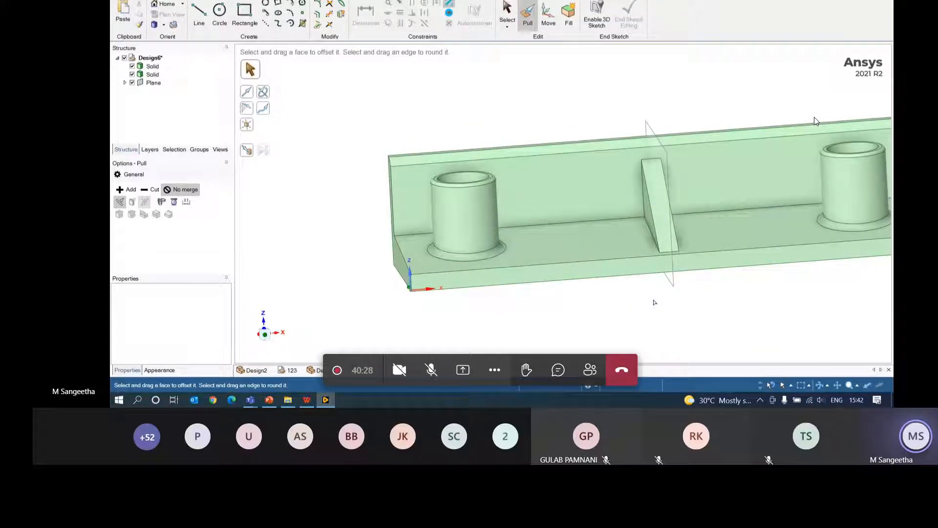
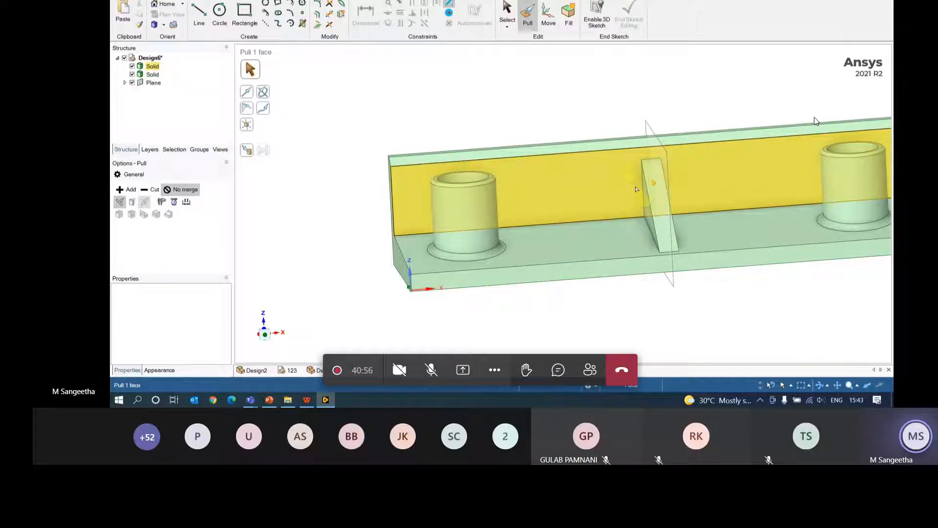
- Inspect the bracket's floor face from a couple of angles, briefly glancing at the ellipse sketch
{"action": "left_click", "coordinate": [699, 244]}
{"action": "left_click", "coordinate": [476, 93]}
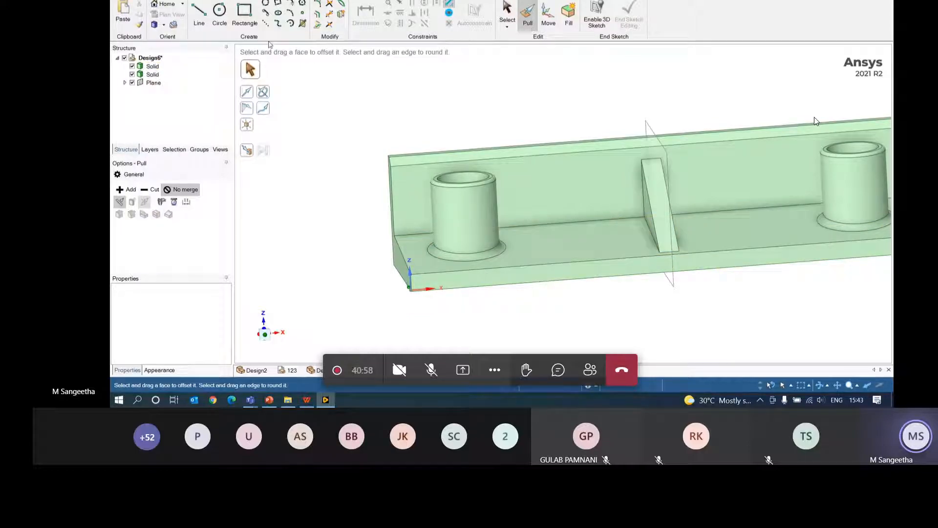
{"action": "mouse_move", "coordinate": [531, 124]}
{"action": "middle_mouse_down"}
{"action": "mouse_move", "coordinate": [568, 127]}
{"action": "mouse_move", "coordinate": [574, 115]}
{"action": "middle_mouse_up"}
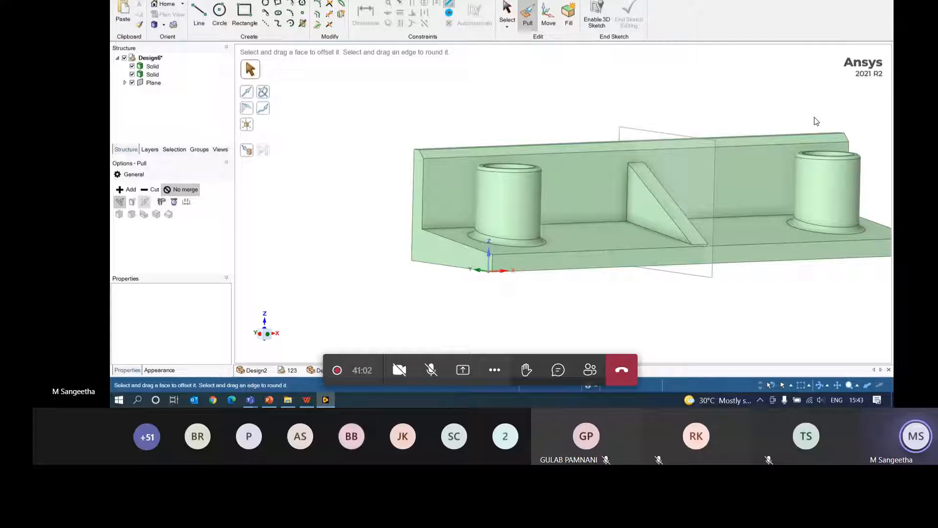
{"action": "left_click", "coordinate": [409, 370]}
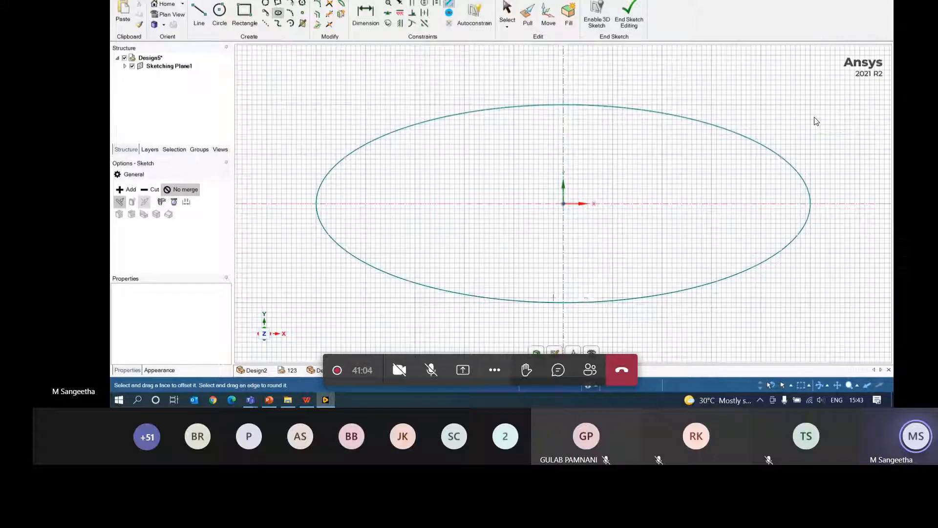
{"action": "left_click", "coordinate": [447, 370]}
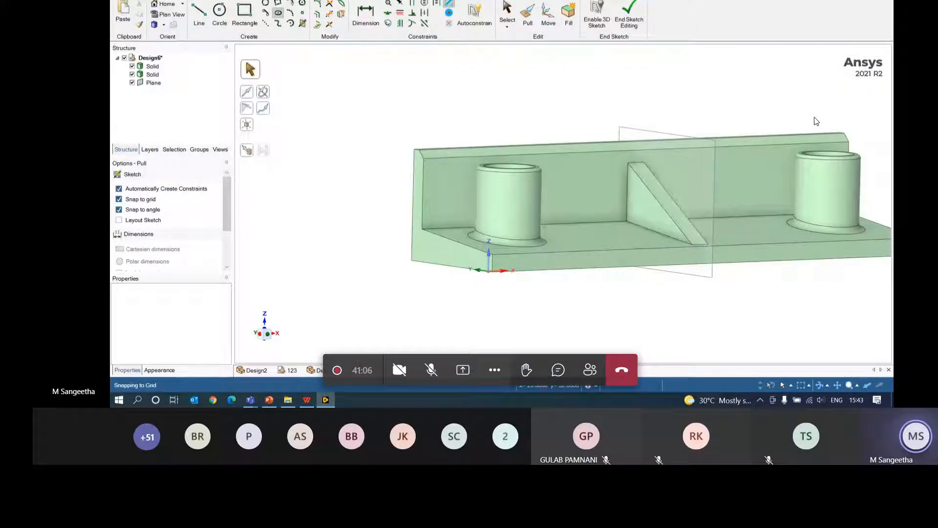
{"action": "left_click", "coordinate": [562, 233]}
{"action": "middle_click_drag", "start_coordinate": [562, 233], "coordinate": [587, 250]}
{"action": "left_click", "coordinate": [655, 293]}
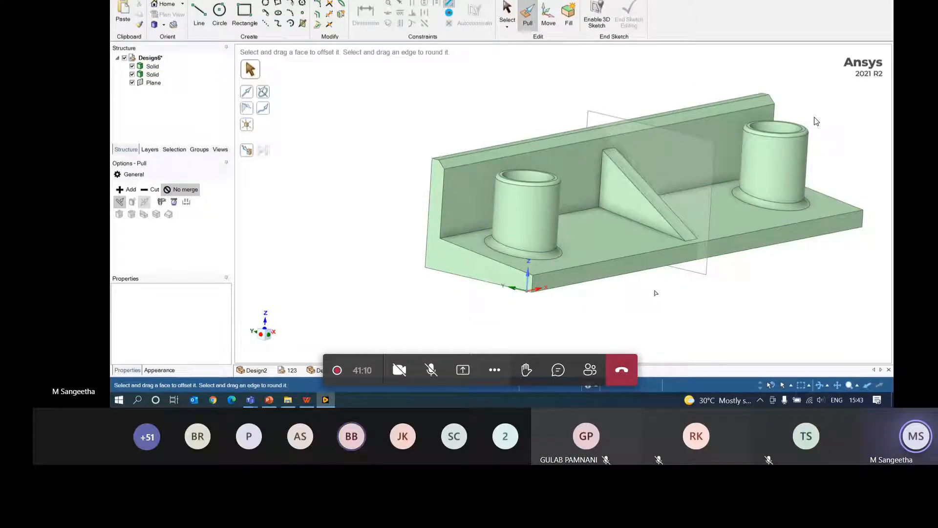
- Switch to the ellipse sketch, briefly turn it into a surface, then return to sketch editing
{"action": "left_click", "coordinate": [279, 5]}
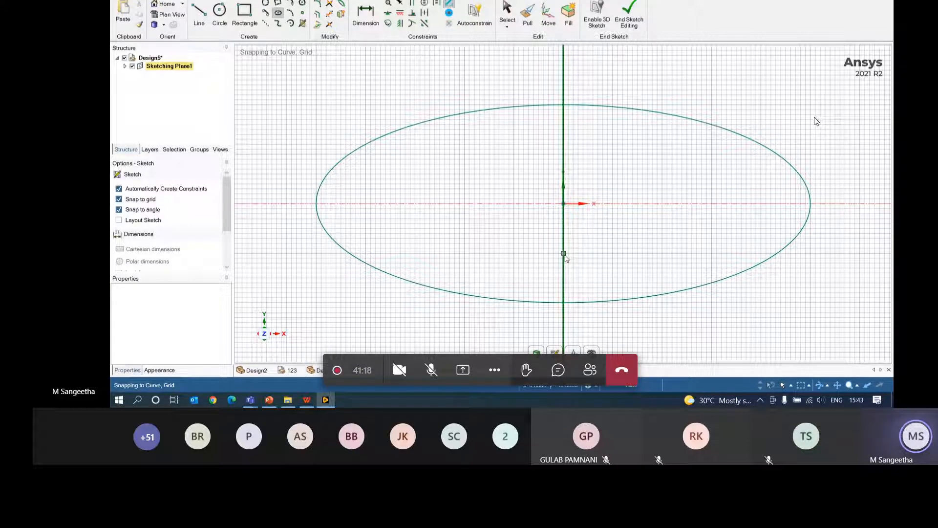
{"action": "left_click", "coordinate": [528, 13]}
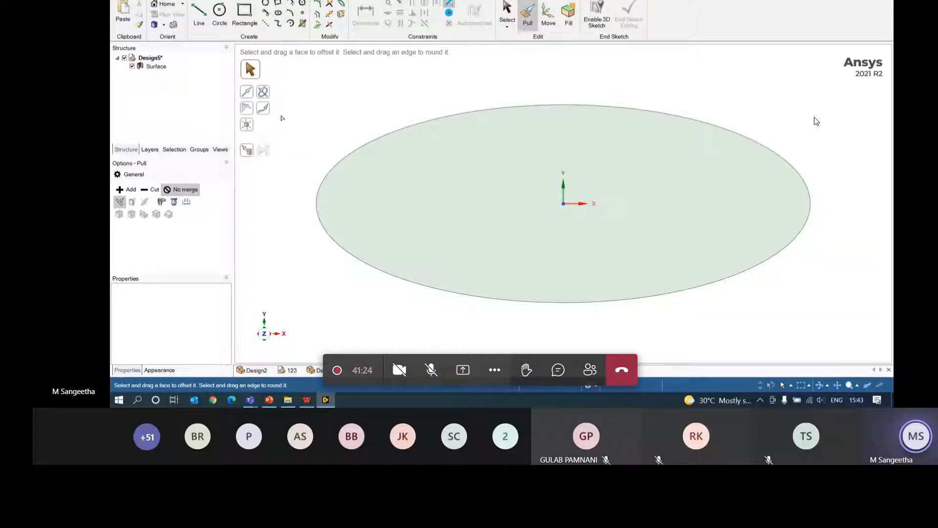
{"action": "key", "text": "k"}
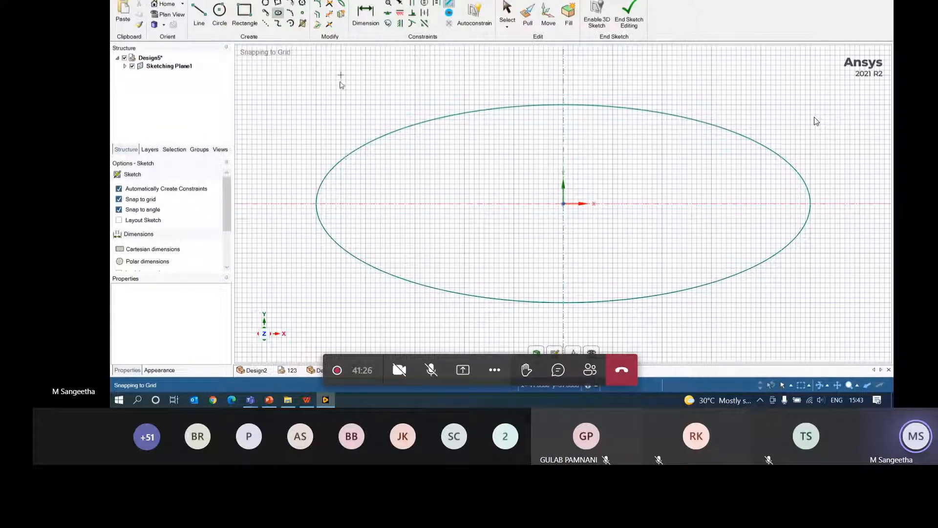
- Offset the ellipse 2 mm inward to create an inner ellipse
{"action": "left_click", "coordinate": [317, 13]}
{"action": "left_click", "coordinate": [578, 106]}
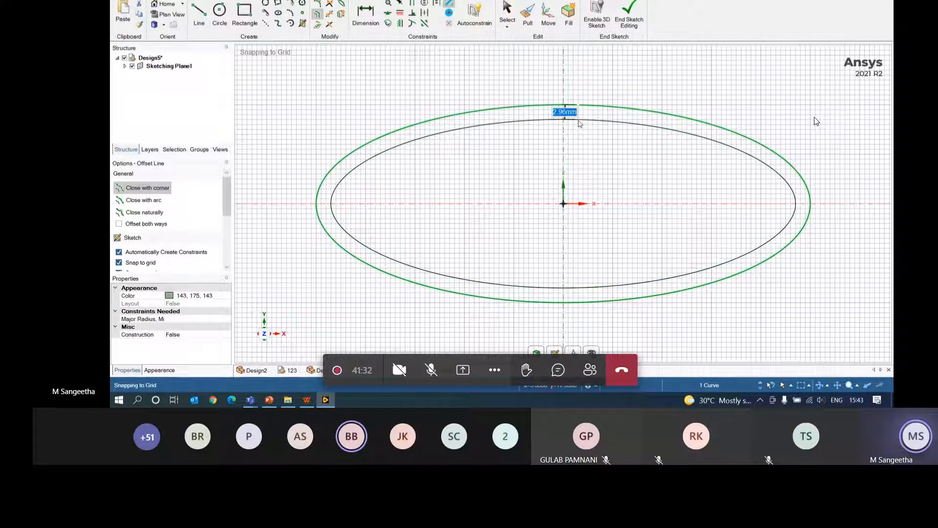
{"action": "type", "text": "2"}
{"action": "key", "text": "Return"}
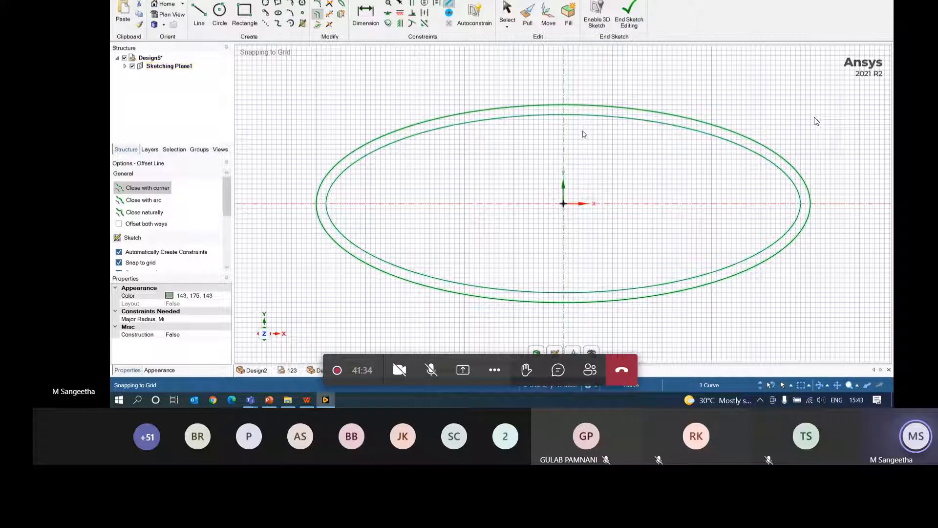
{"action": "left_click", "coordinate": [199, 14]}
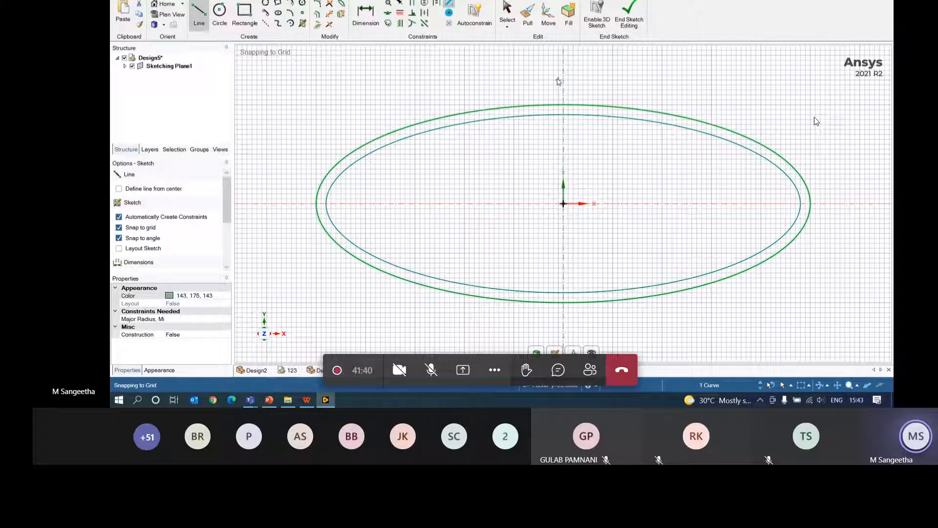
- Draw a vertical and a horizontal line across the ellipse through its top, bottom, left and right points
{"action": "left_click", "coordinate": [564, 105]}
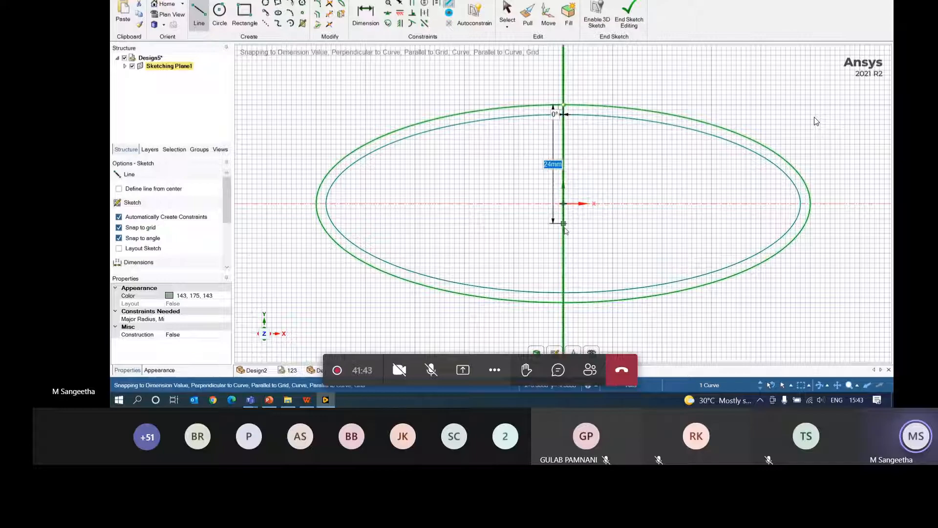
{"action": "left_click", "coordinate": [563, 302]}
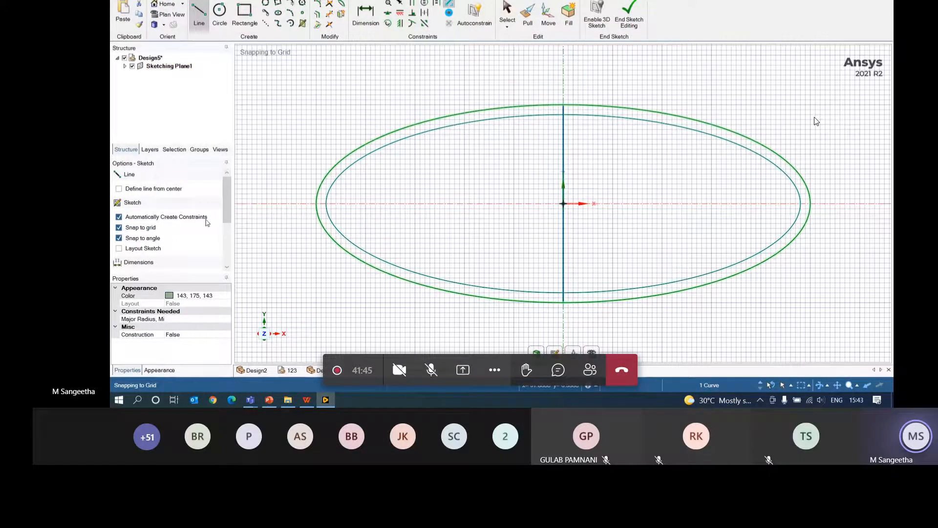
{"action": "left_click", "coordinate": [317, 203]}
{"action": "left_click", "coordinate": [811, 203]}
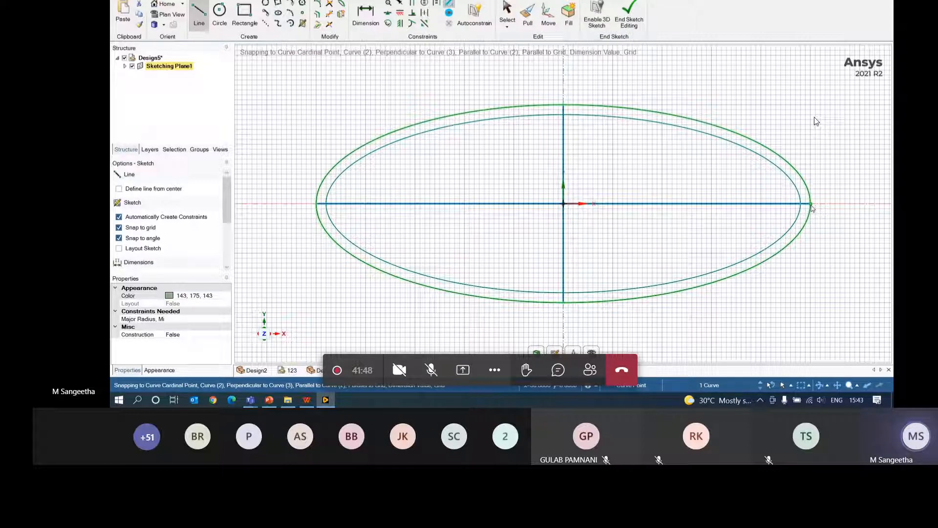
- Trim away the upper-left ellipse quarters, the left half of the horizontal line and lower vertical line
{"action": "left_click", "coordinate": [330, 13]}
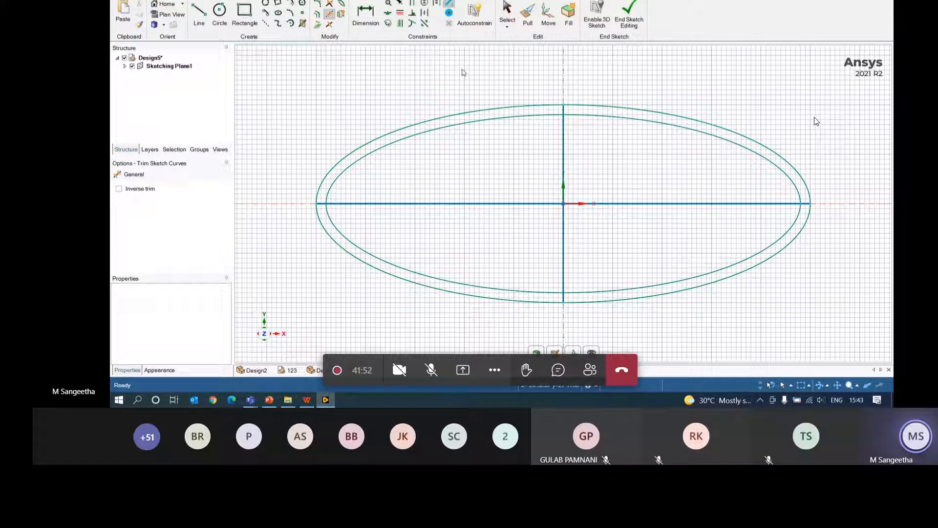
{"action": "left_click_drag", "start_coordinate": [459, 69], "coordinate": [485, 149]}
{"action": "left_click", "coordinate": [483, 112]}
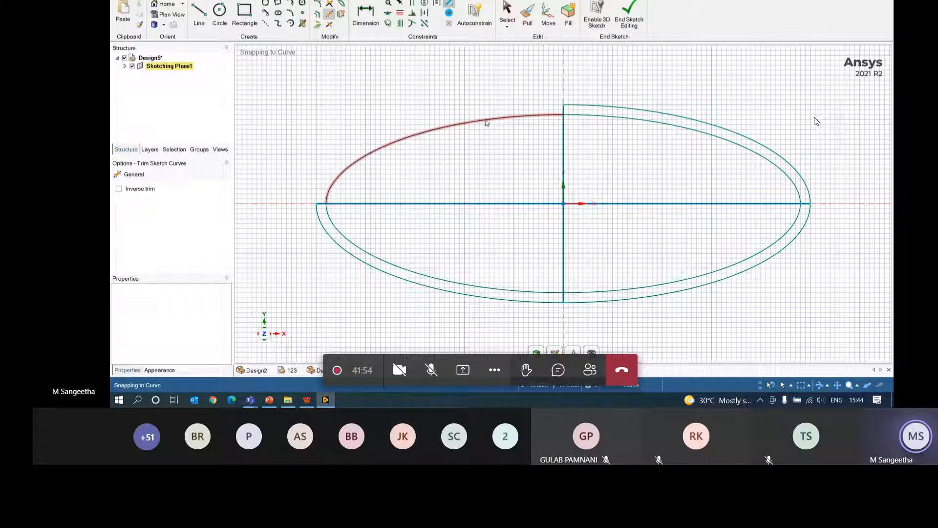
{"action": "left_click", "coordinate": [485, 121]}
{"action": "left_click", "coordinate": [487, 204]}
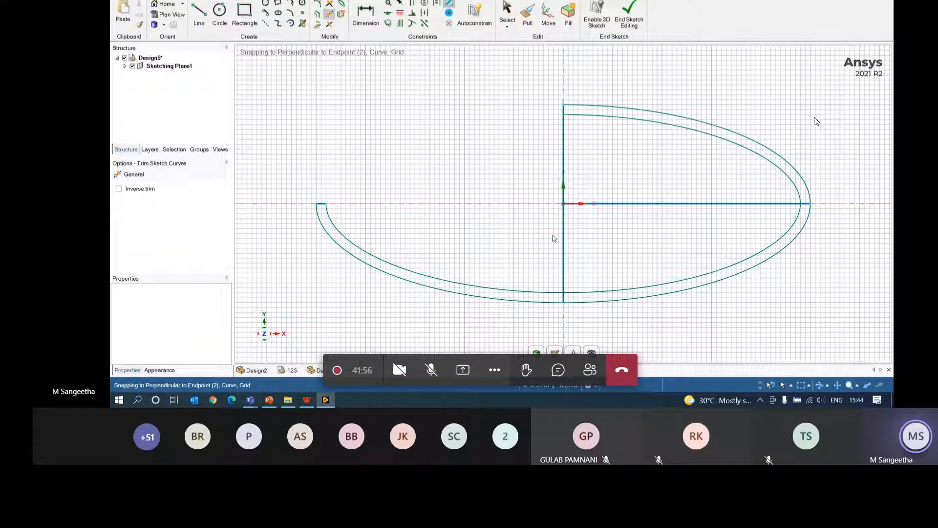
{"action": "left_click", "coordinate": [563, 246]}
{"action": "left_click", "coordinate": [499, 292]}
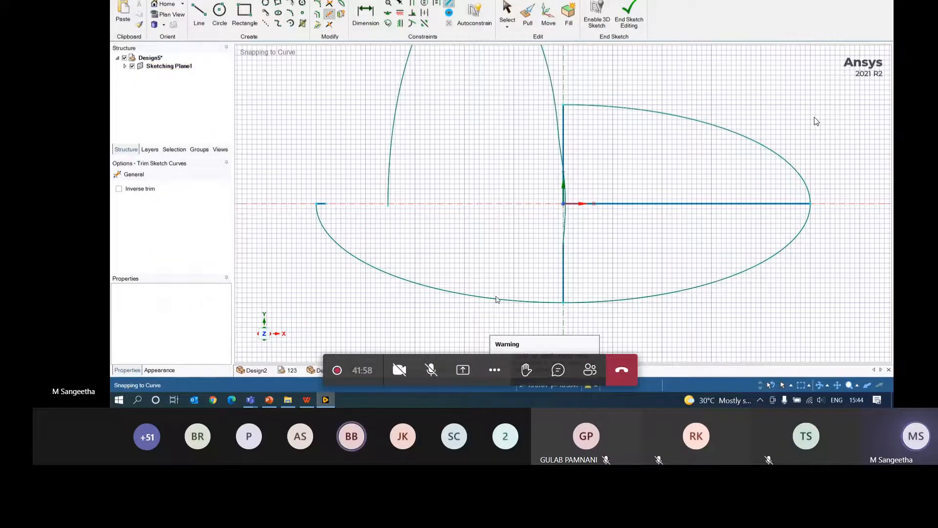
{"action": "left_click", "coordinate": [544, 56]}
- Undo the trims, lines and offset curve until only the original ellipse is left
{"action": "key", "text": "ctrl+z"}
{"action": "key", "text": "ctrl+z"}
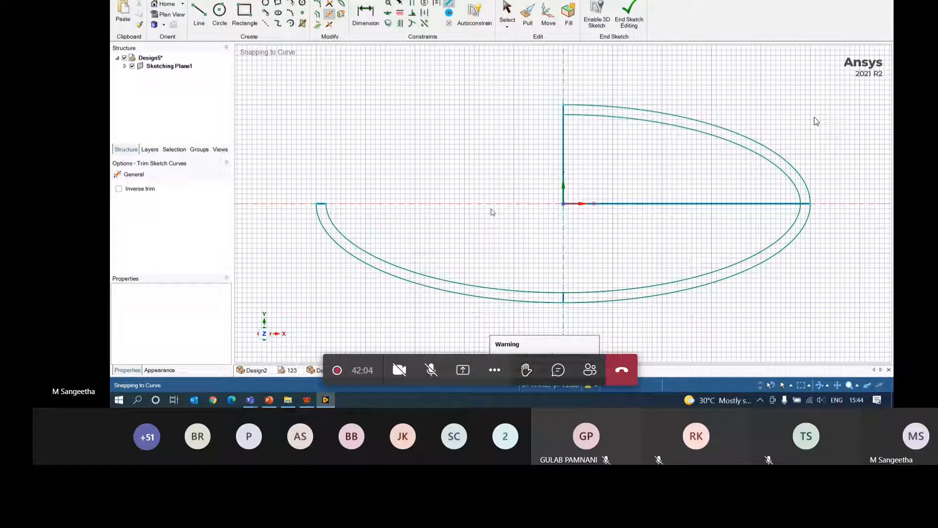
{"action": "key", "text": "Escape"}
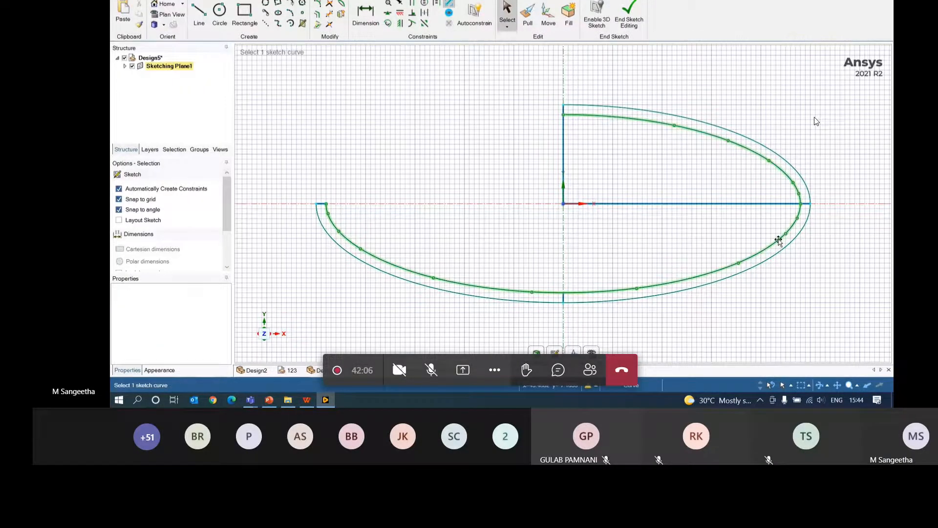
{"action": "key", "text": "t"}
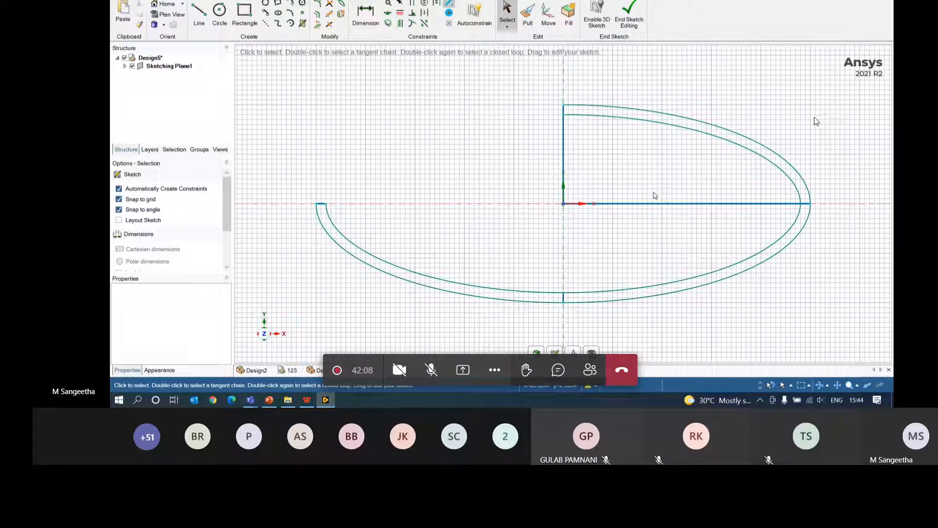
{"action": "key", "text": "ctrl+z"}
{"action": "key", "text": "ctrl+z"}
{"action": "key", "text": "ctrl+z"}
{"action": "key", "text": "ctrl+z"}
{"action": "key", "text": "ctrl+z"}
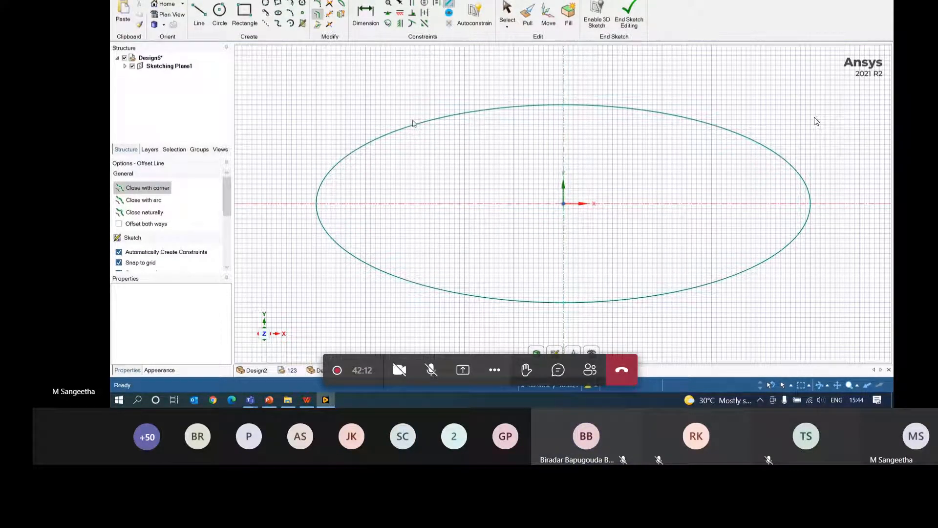
- Replace the ellipse with a new one centred at the origin, with 100 mm and 40 mm axes
{"action": "key", "text": "ctrl+z"}
{"action": "left_click", "coordinate": [278, 13]}
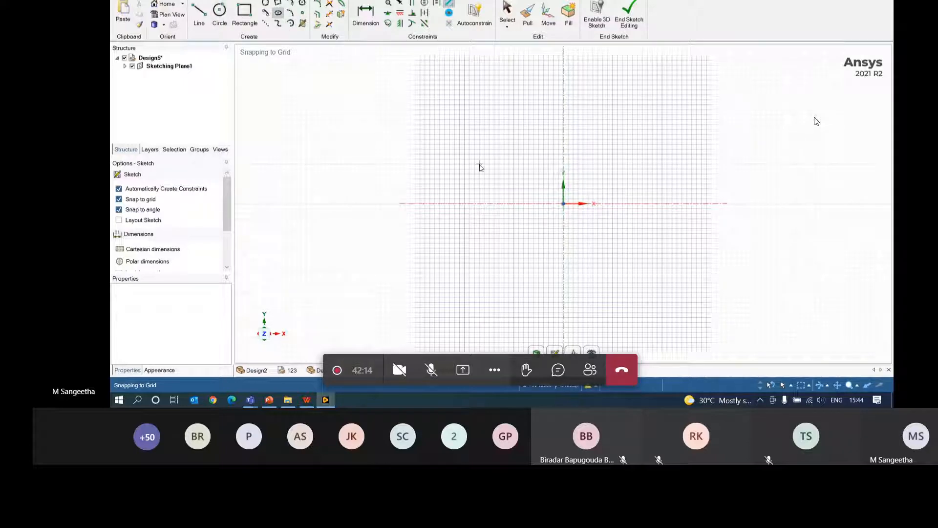
{"action": "left_click", "coordinate": [563, 203]}
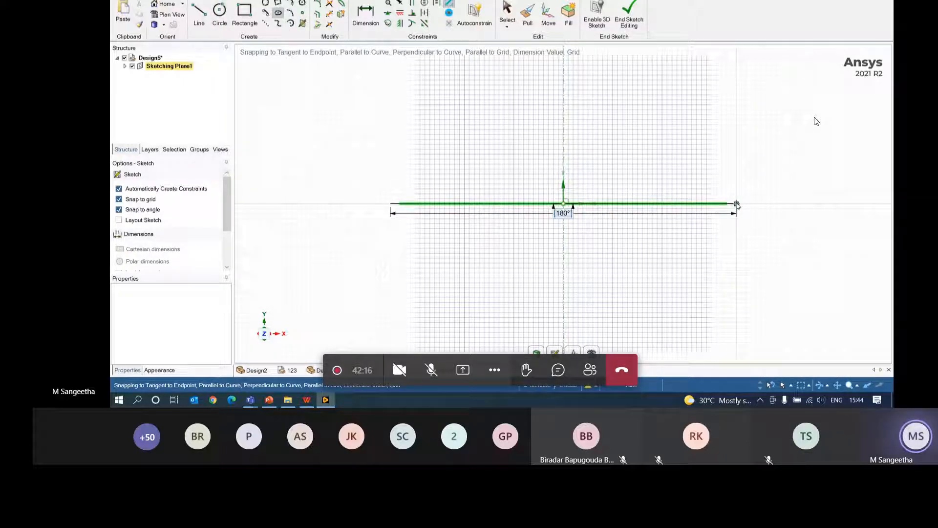
{"action": "type", "text": "10"}
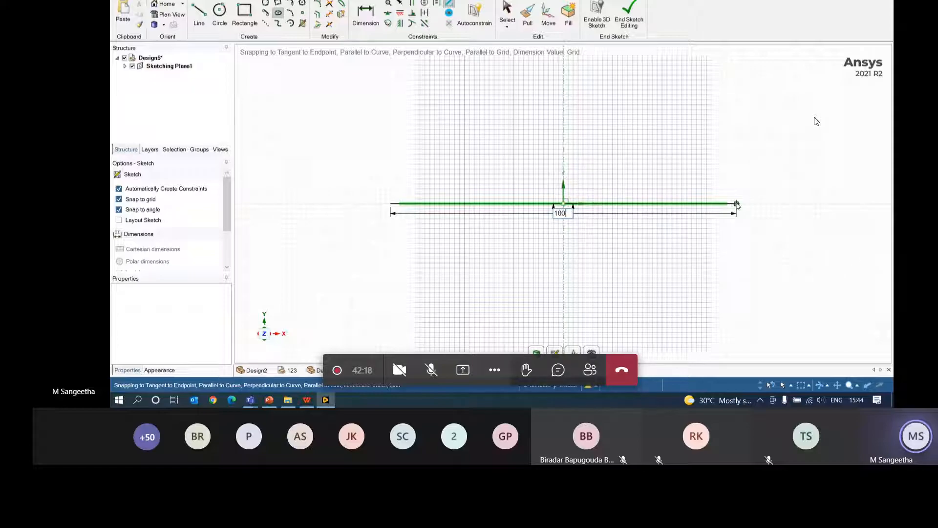
{"action": "key", "text": "Return"}
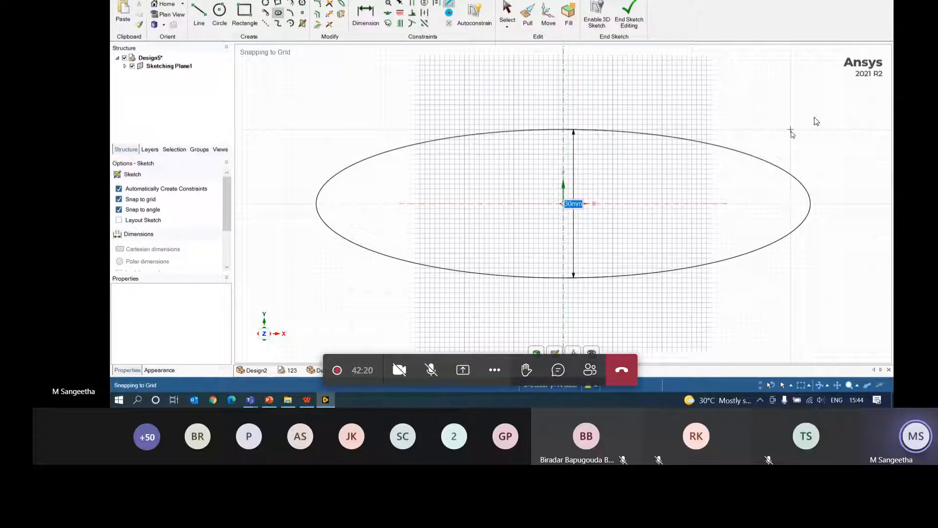
{"action": "type", "text": "40"}
{"action": "key", "text": "Return"}
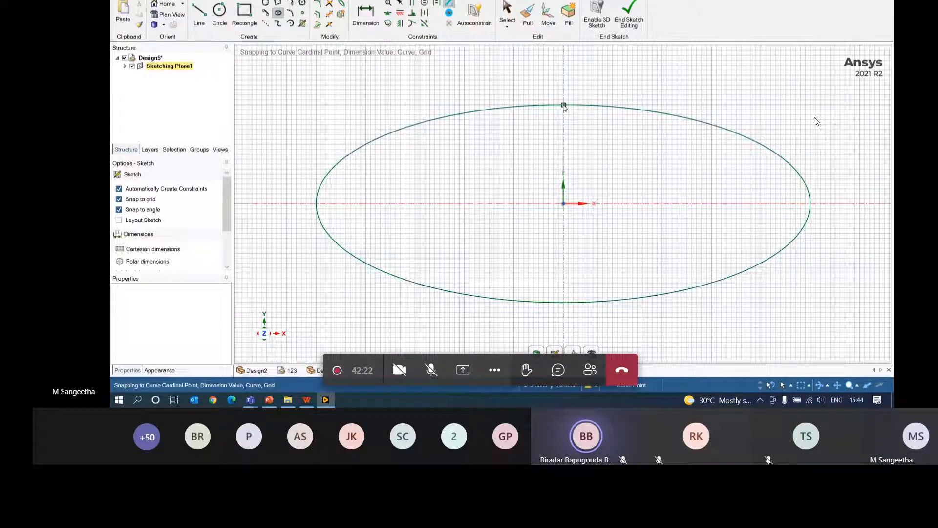
- Draw a vertical line from the ellipse's top to bottom and a horizontal line from left to right
{"action": "left_click", "coordinate": [199, 15]}
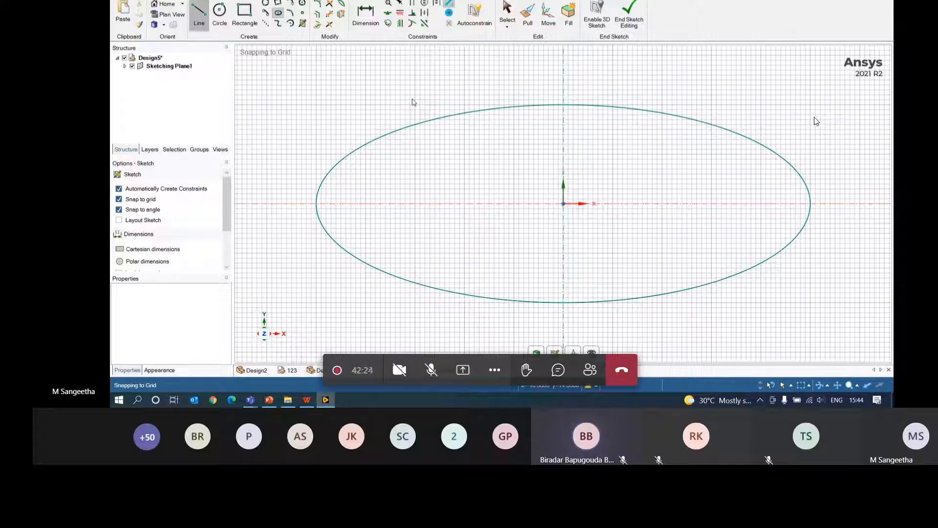
{"action": "left_click", "coordinate": [564, 105]}
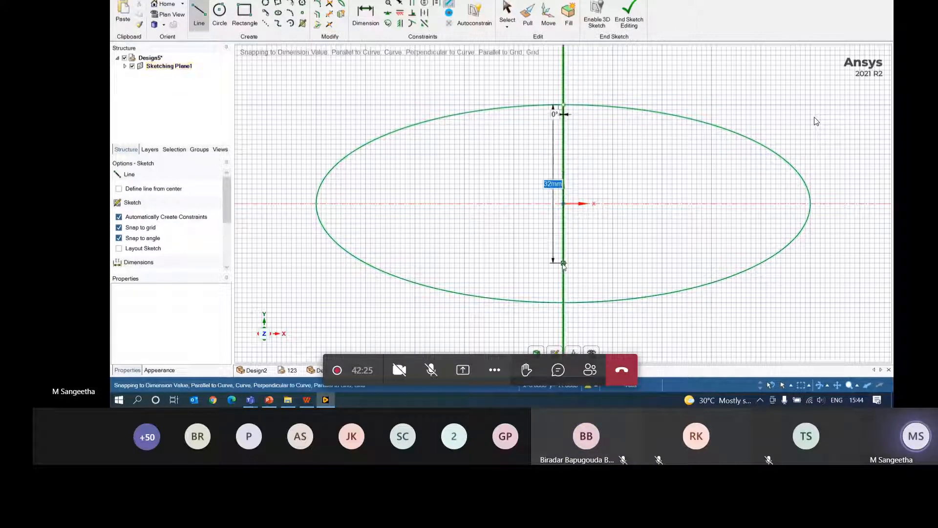
{"action": "left_click", "coordinate": [563, 303]}
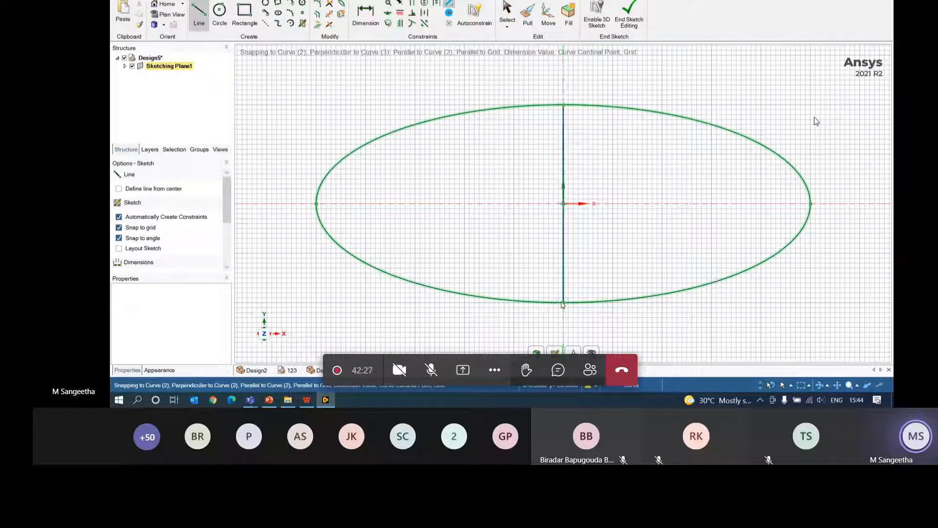
{"action": "left_click", "coordinate": [317, 204]}
{"action": "left_click", "coordinate": [810, 203]}
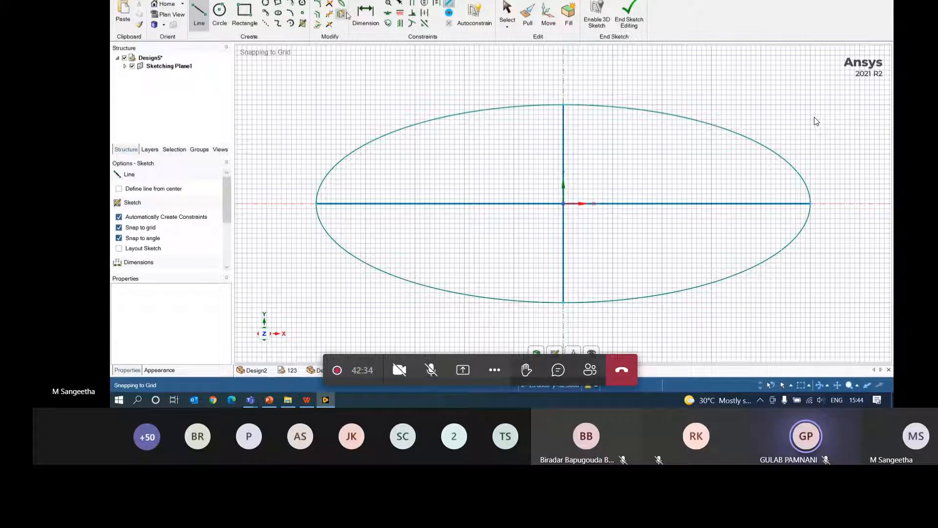
- Trim away the upper-left quarter, the lower half of the ellipse and the left and lower line halves
{"action": "left_click", "coordinate": [316, 13]}
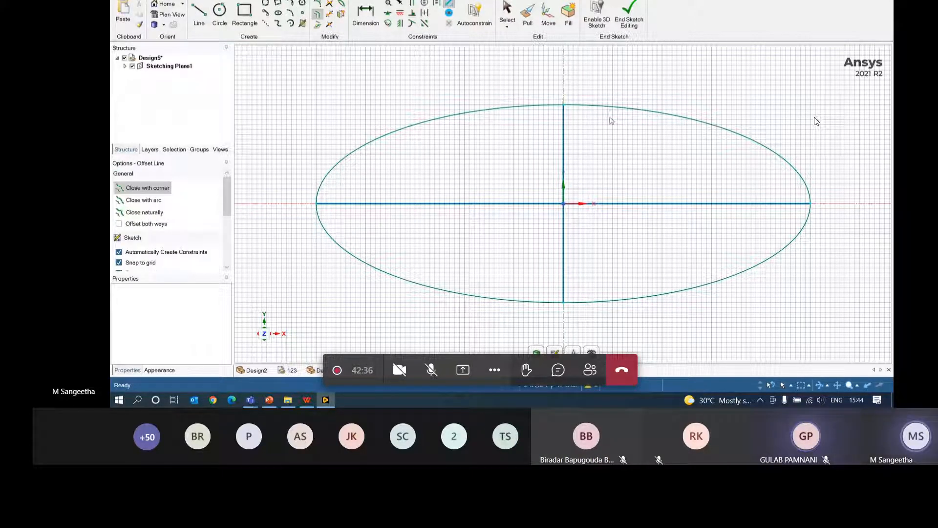
{"action": "left_click", "coordinate": [329, 15]}
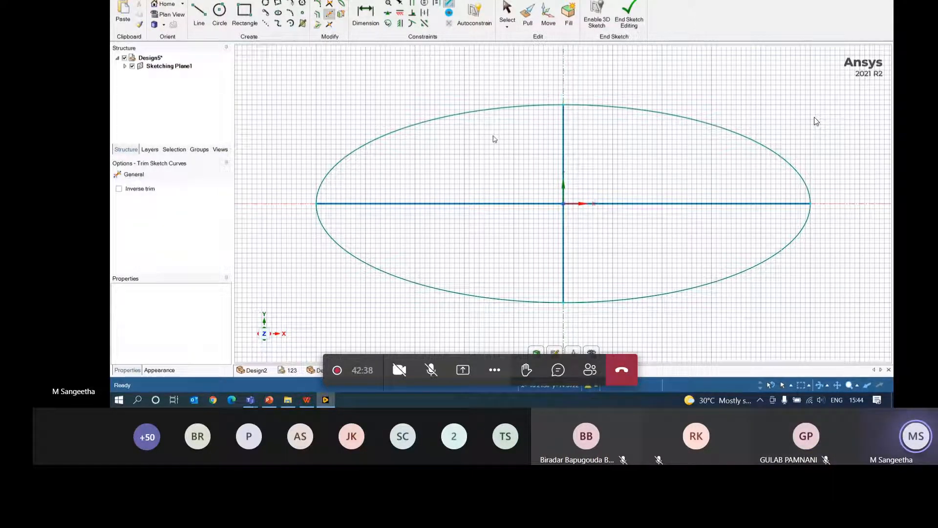
{"action": "left_click", "coordinate": [494, 139]}
{"action": "left_click", "coordinate": [506, 204]}
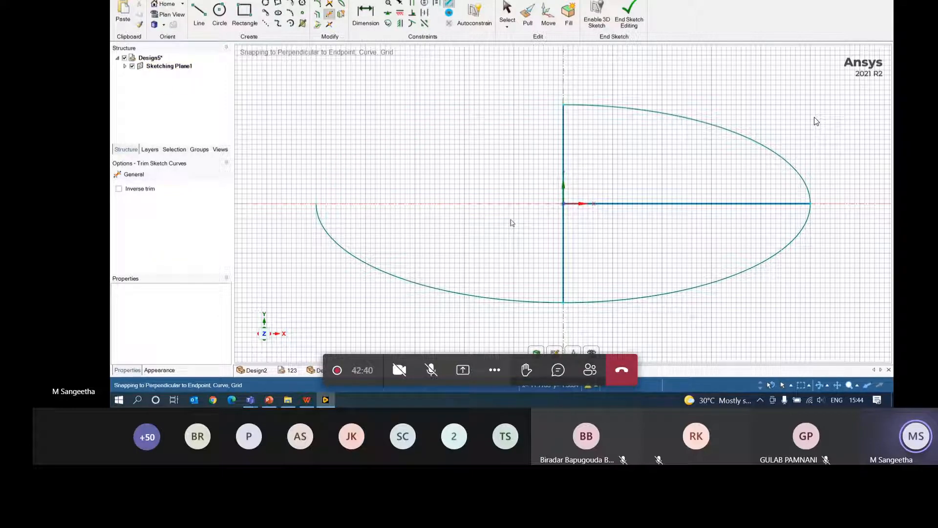
{"action": "left_click", "coordinate": [563, 244]}
{"action": "left_click", "coordinate": [627, 296]}
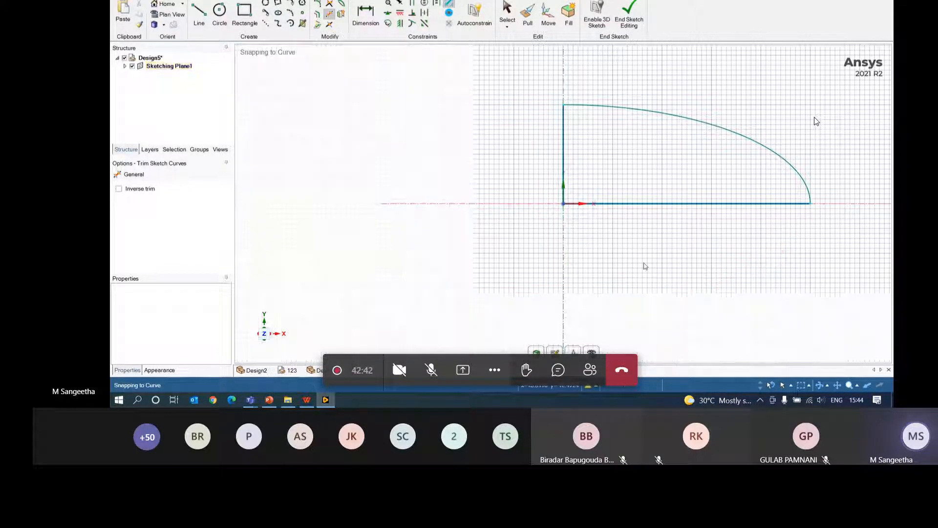
- Offset the remaining quarter arc just inside itself and trim the bottom line back to between the arcs
{"action": "left_click", "coordinate": [321, 18]}
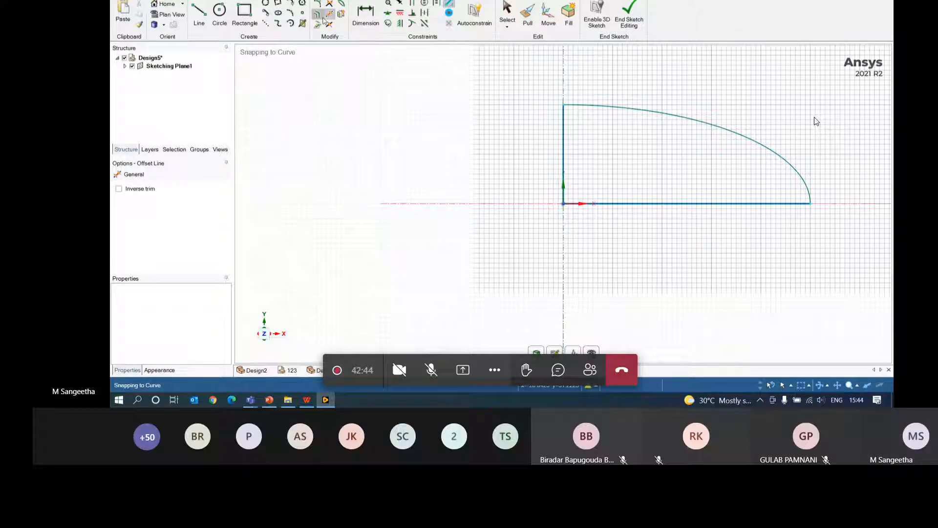
{"action": "left_click", "coordinate": [663, 117]}
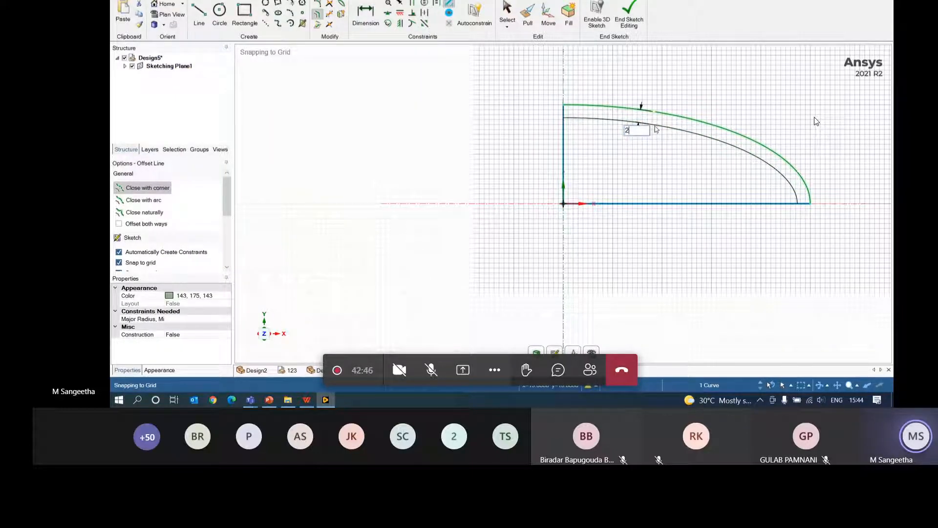
{"action": "left_click", "coordinate": [652, 122]}
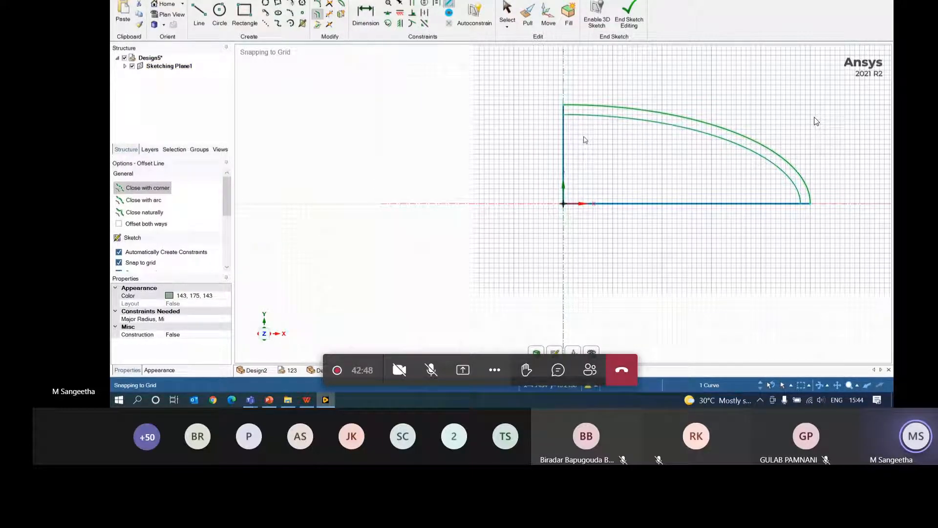
{"action": "left_click", "coordinate": [330, 15]}
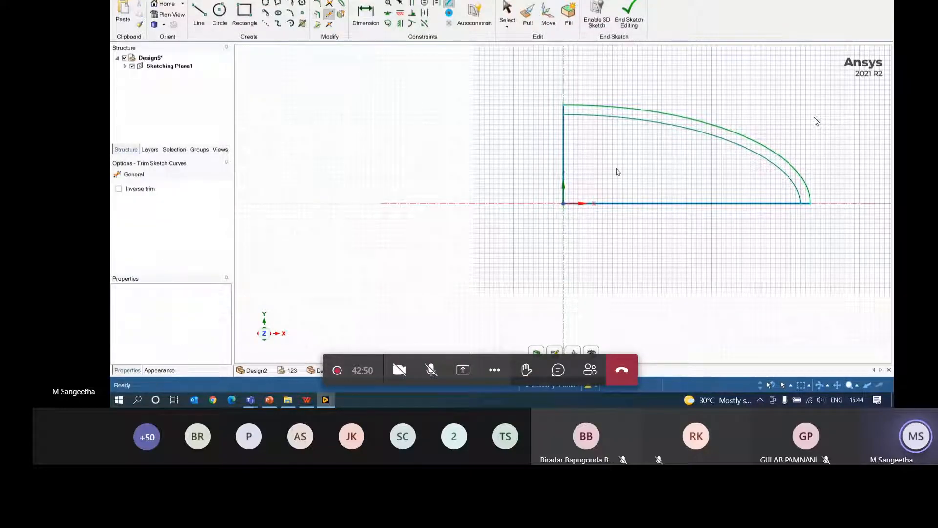
{"action": "left_click", "coordinate": [639, 204]}
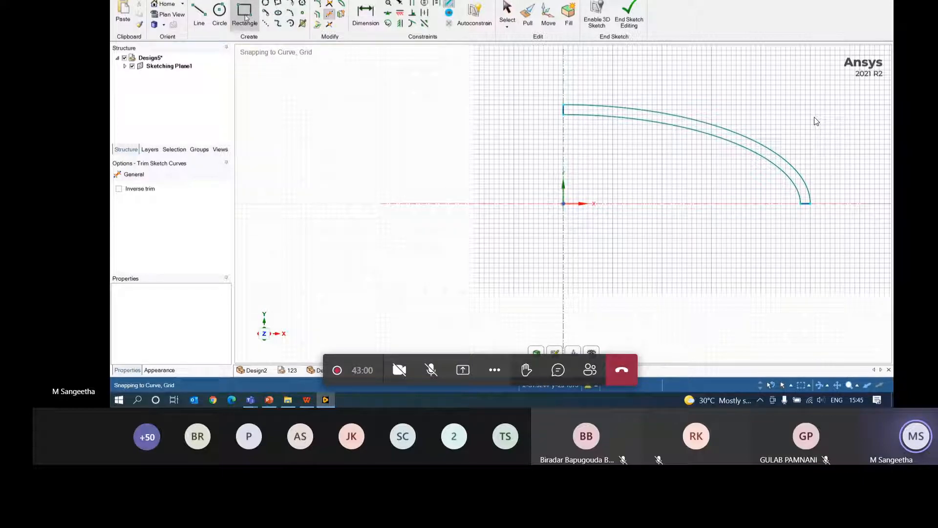
{"action": "left_click", "coordinate": [201, 15]}
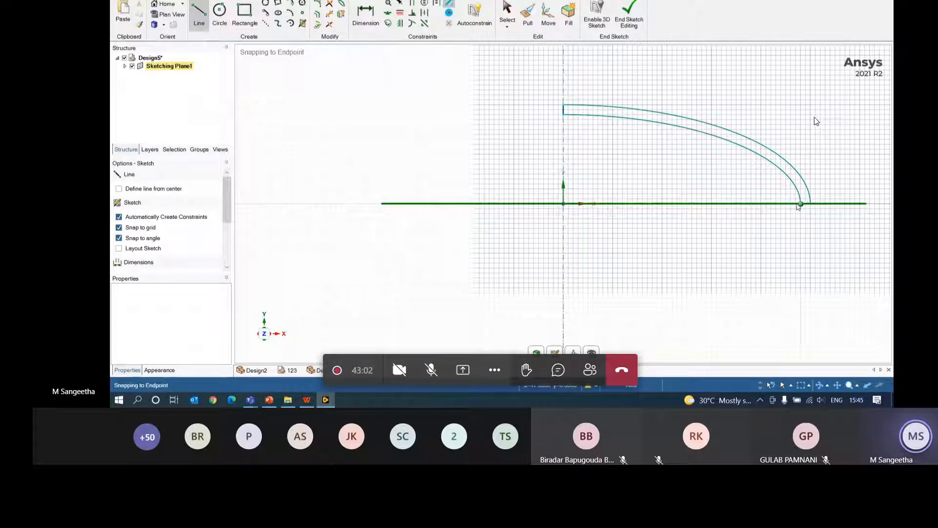
{"action": "left_click", "coordinate": [798, 204]}
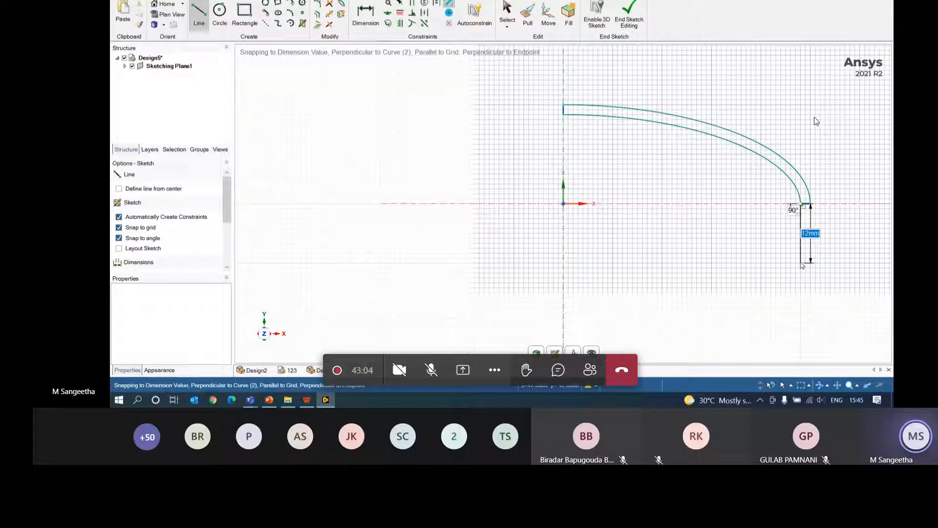
- Draw a 10 mm vertical leg down from the outer arc's end and a 2 mm bottom edge
{"action": "type", "text": "10"}
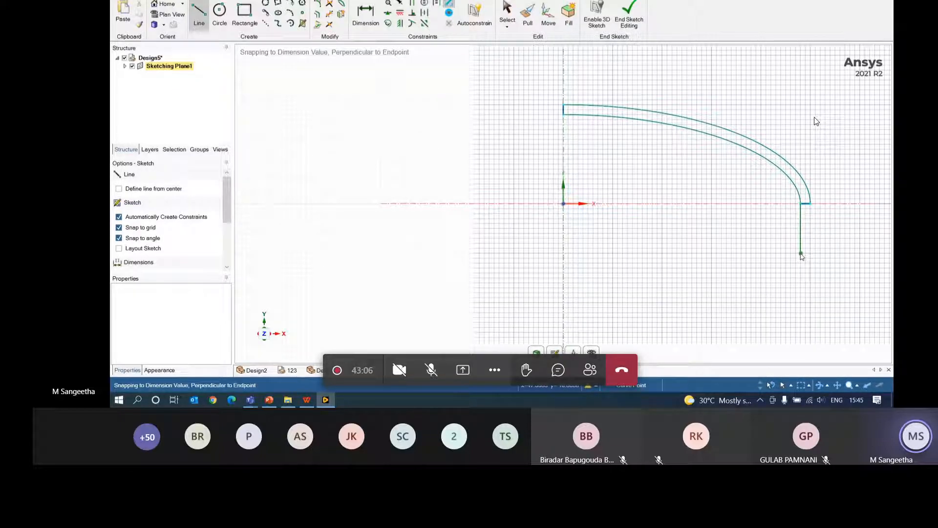
{"action": "key", "text": "Return"}
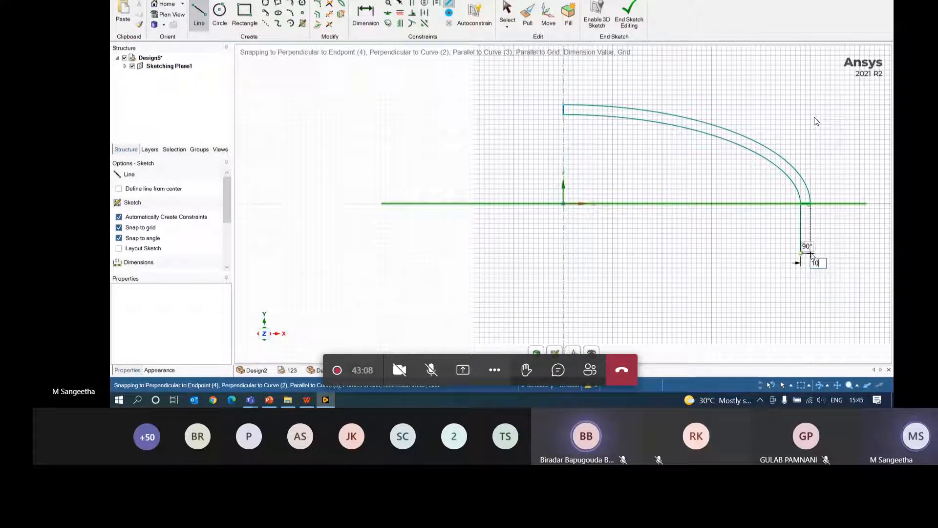
{"action": "key", "text": "Escape"}
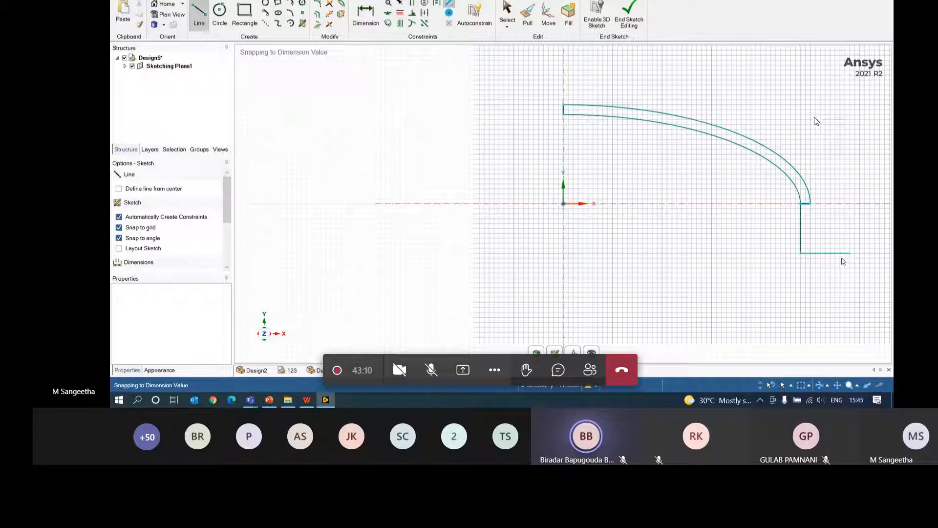
{"action": "left_click", "coordinate": [801, 253]}
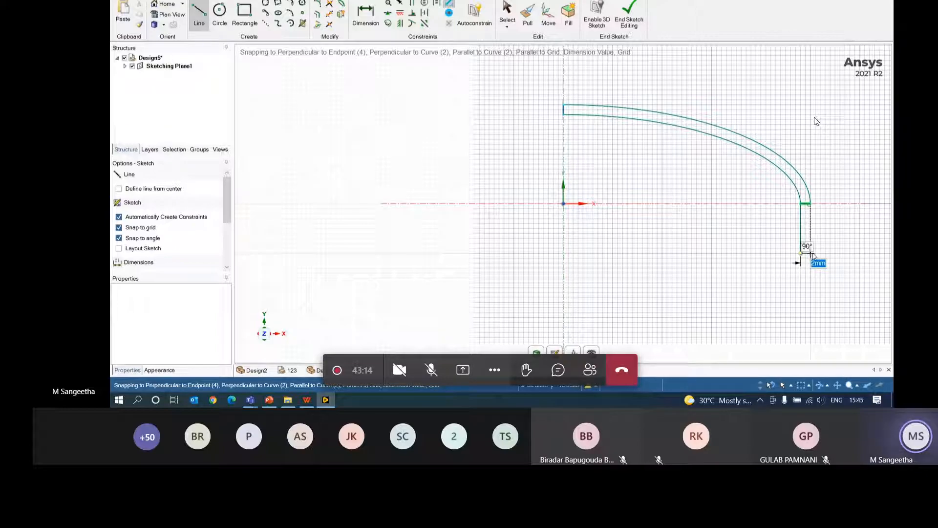
{"action": "type", "text": "2"}
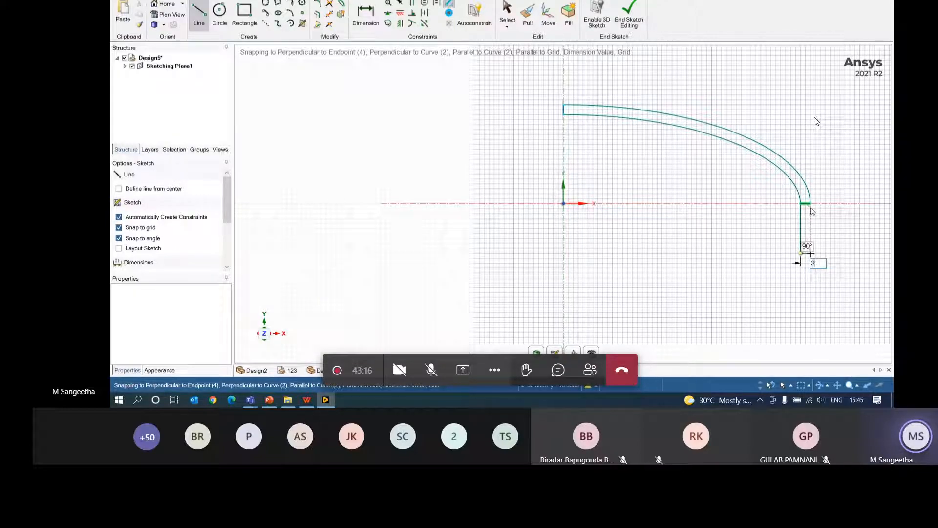
{"action": "key", "text": "Return"}
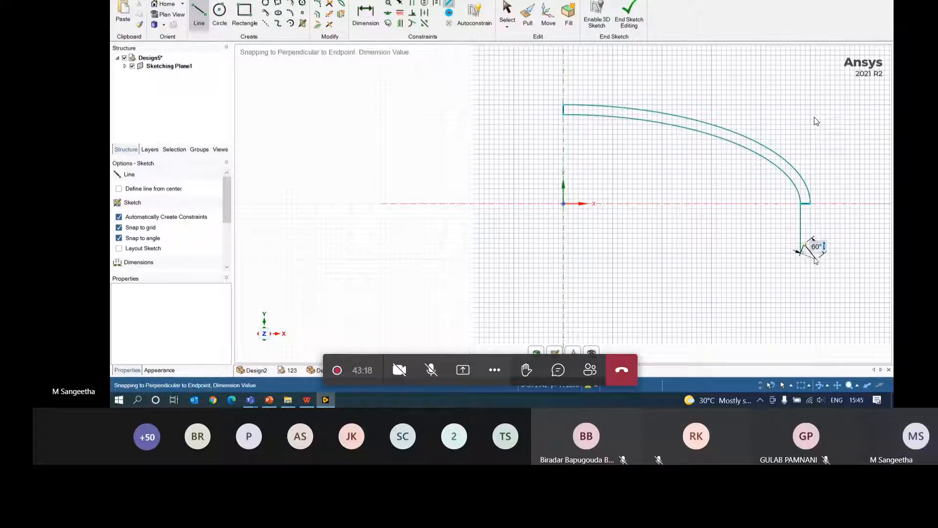
{"action": "key", "text": "Escape"}
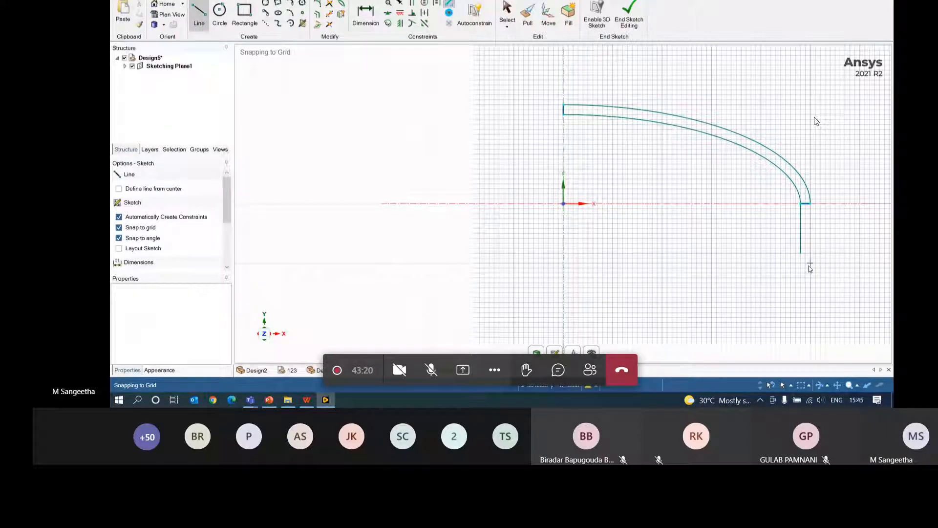
- Close the leg with its inner vertical side and trim out the short segment between the arc ends
{"action": "left_click", "coordinate": [811, 204]}
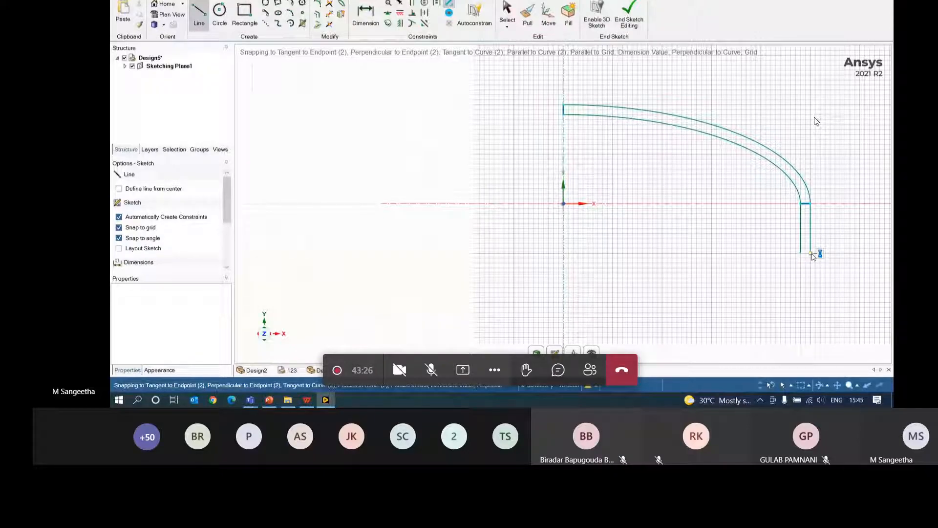
{"action": "left_click", "coordinate": [811, 254]}
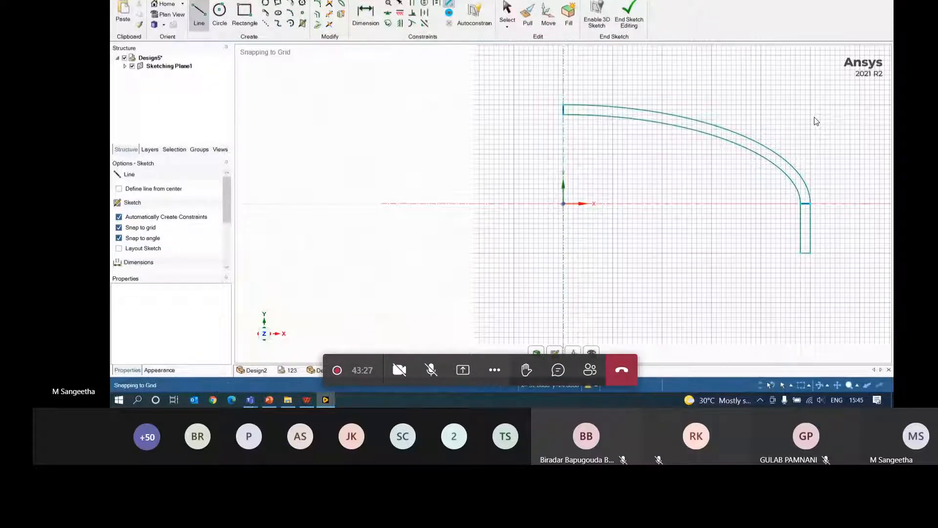
{"action": "left_click", "coordinate": [328, 15]}
{"action": "left_click", "coordinate": [807, 205]}
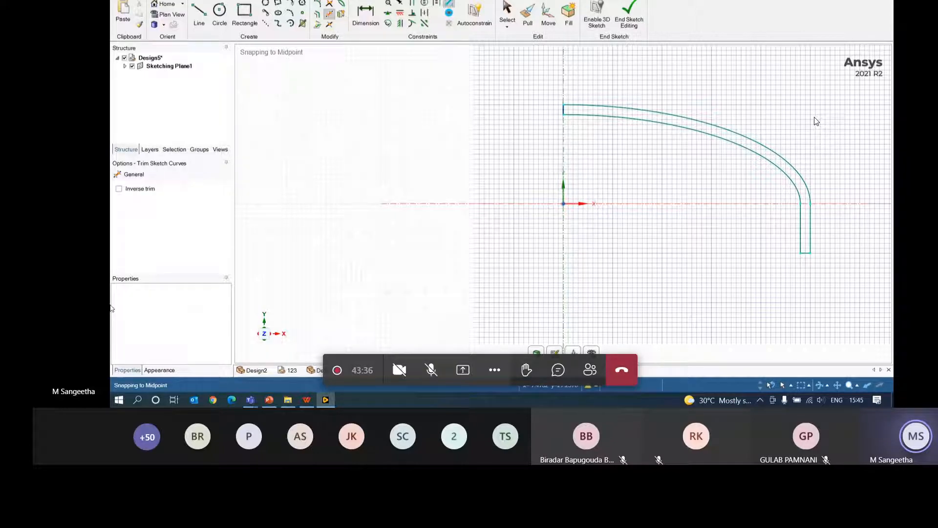
- Exit the sketch and revolve the profile a full 360° about the Y axis
{"action": "left_click", "coordinate": [527, 17]}
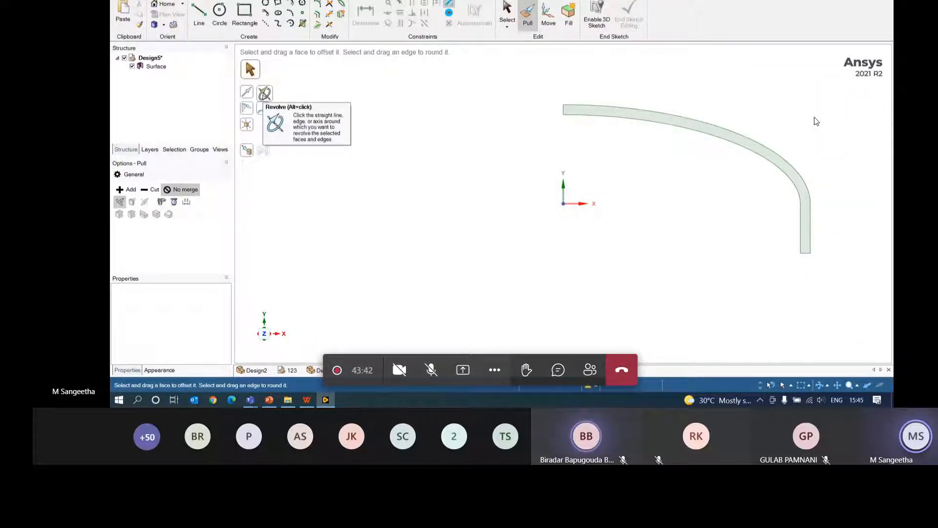
{"action": "left_click", "coordinate": [264, 94]}
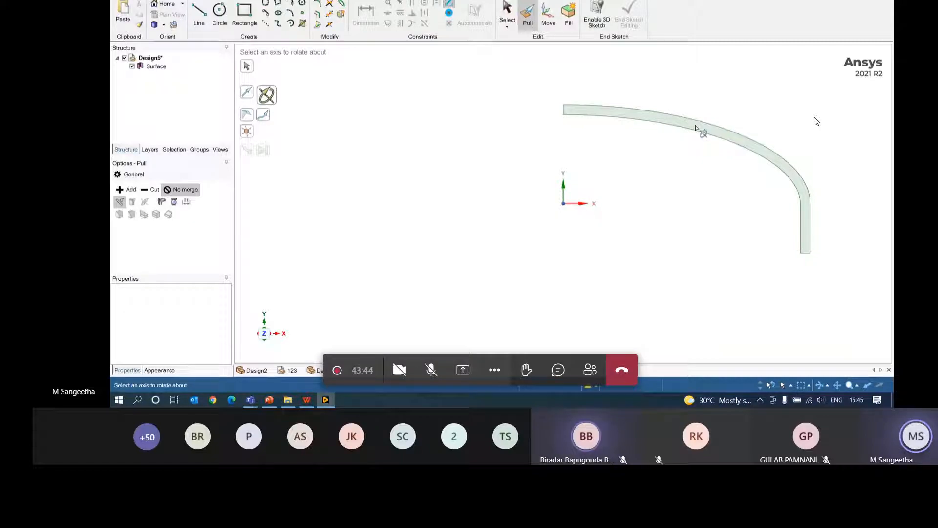
{"action": "left_click", "coordinate": [564, 188]}
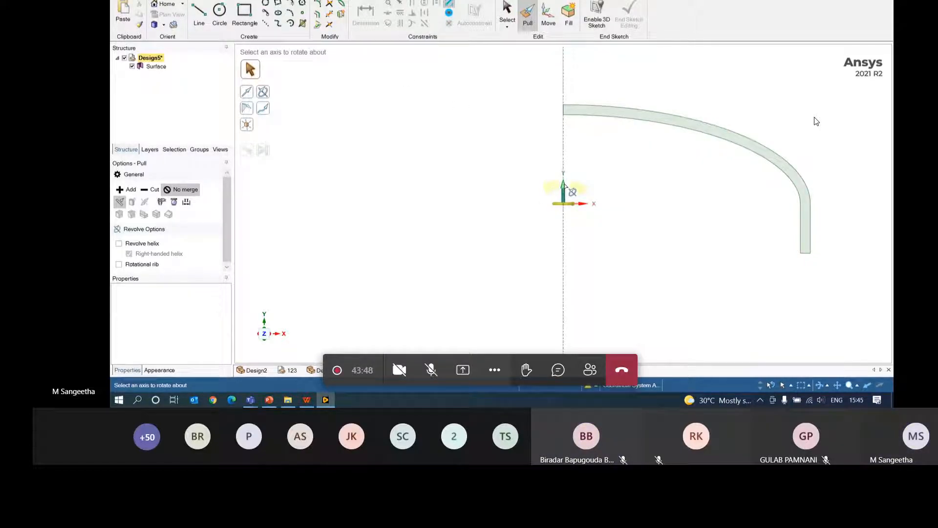
{"action": "left_click", "coordinate": [729, 134]}
{"action": "left_click", "coordinate": [728, 134]}
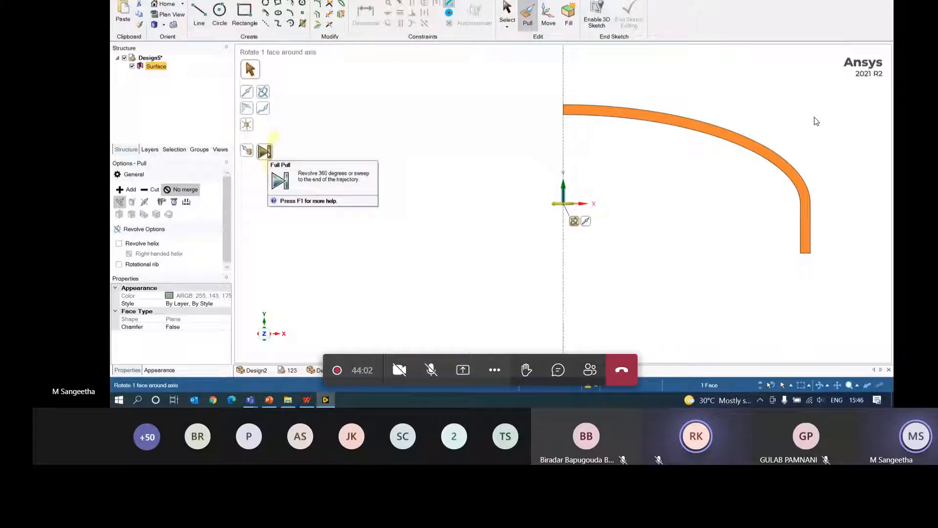
{"action": "left_click", "coordinate": [264, 151]}
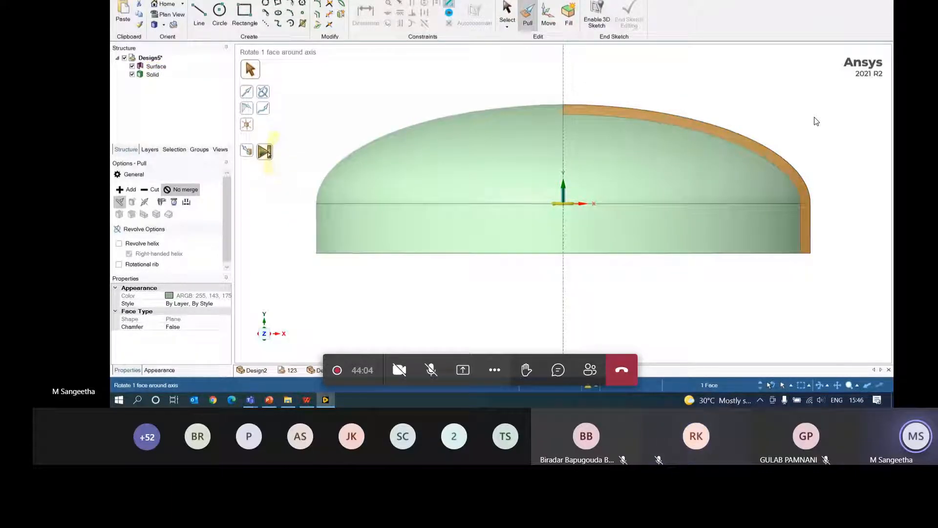
{"action": "middle_click_drag", "start_coordinate": [731, 154], "coordinate": [813, 162]}
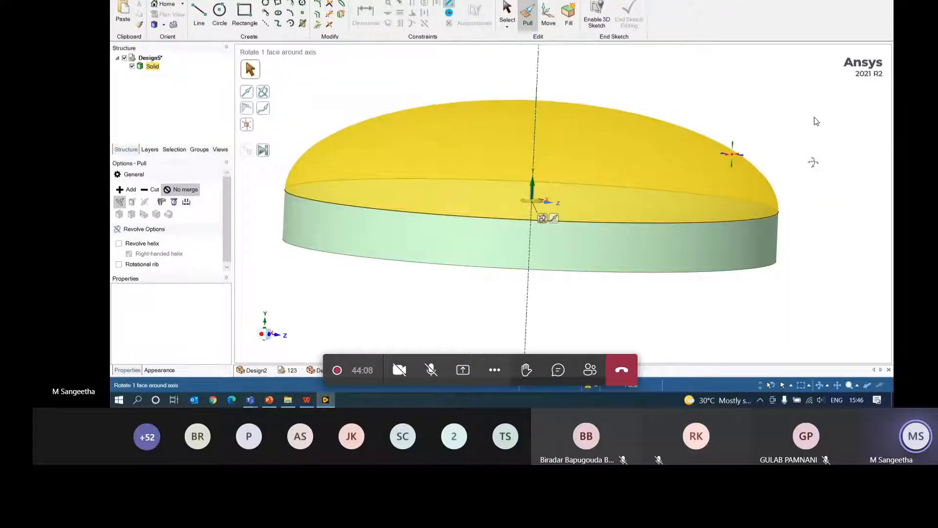
- Undo that revolve and instead revolve the profile 180° into a half shell
{"action": "key", "text": "ctrl+z"}
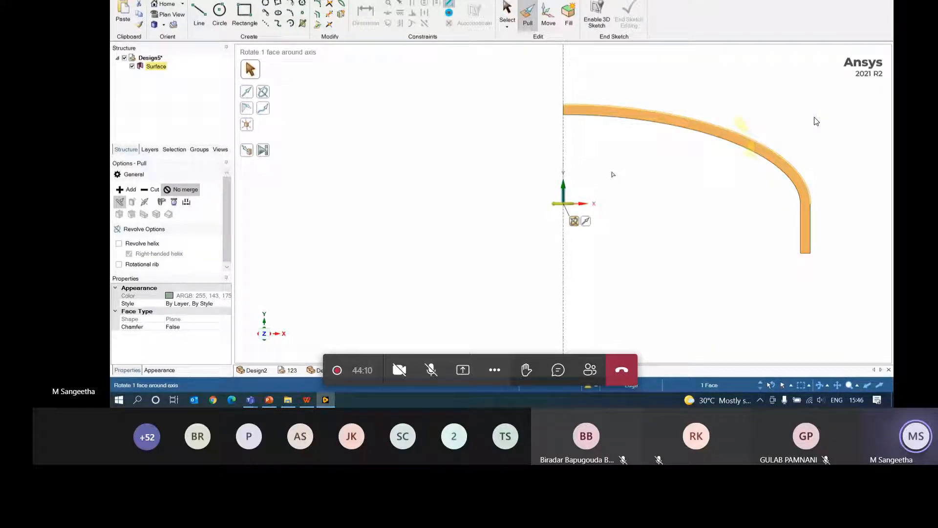
{"action": "middle_click_drag", "start_coordinate": [687, 178], "coordinate": [699, 233]}
{"action": "left_click_drag", "start_coordinate": [568, 197], "coordinate": [614, 214]}
{"action": "type", "text": "180"}
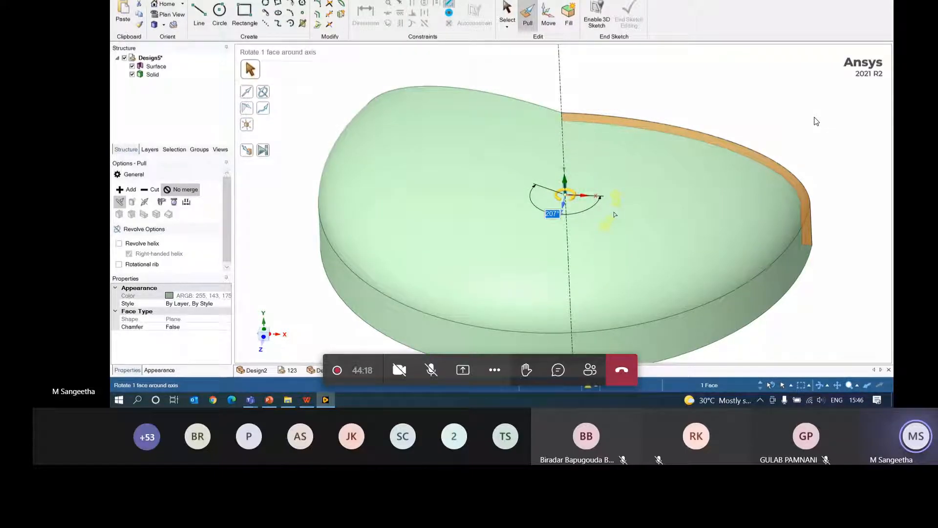
{"action": "key", "text": "Return"}
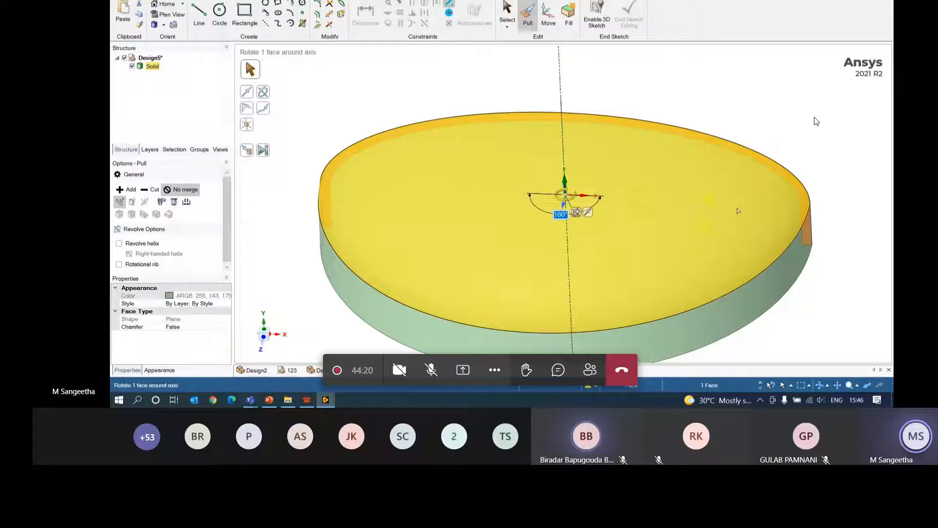
- Undo the half shell and revolve the profile the full 360° again, checking the resulting dome
{"action": "key", "text": "ctrl+z"}
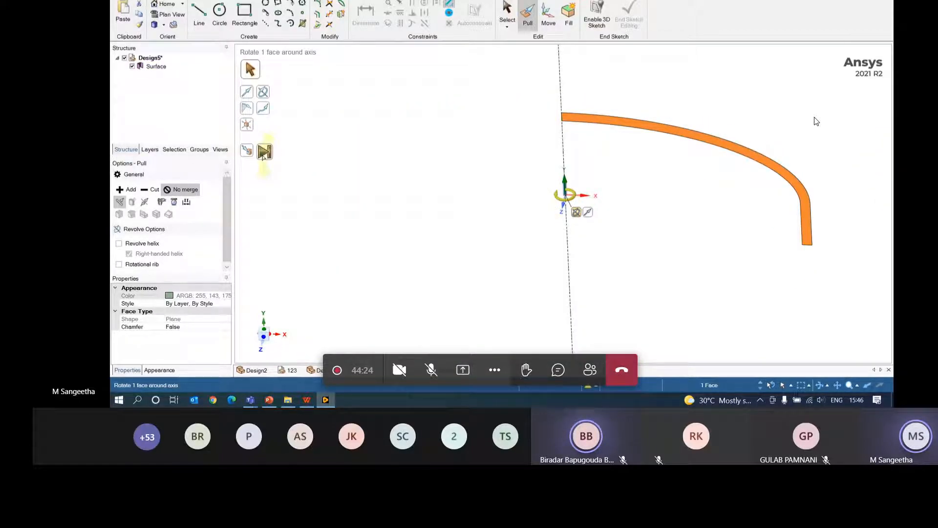
{"action": "left_click", "coordinate": [264, 153]}
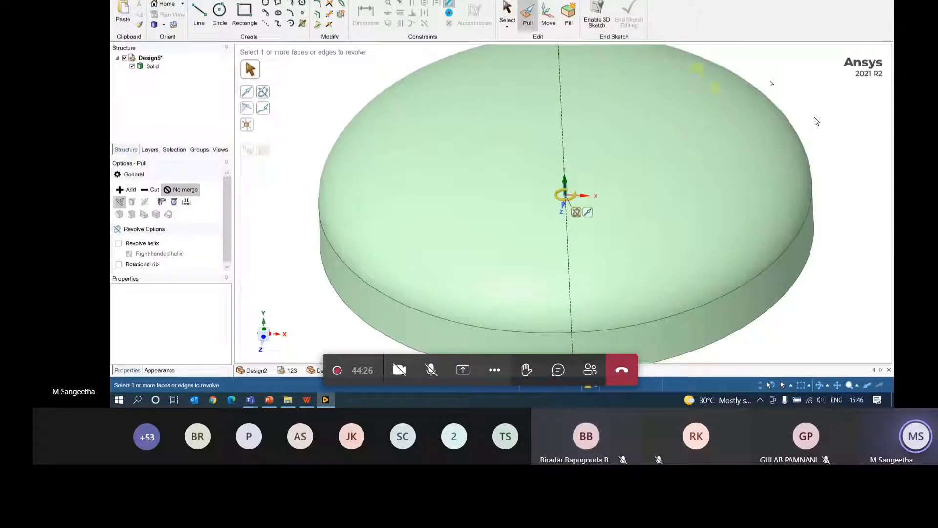
{"action": "left_click", "coordinate": [861, 137]}
{"action": "left_click", "coordinate": [810, 171]}
{"action": "middle_click_drag", "start_coordinate": [812, 171], "coordinate": [818, 130]}
{"action": "left_click", "coordinate": [818, 146]}
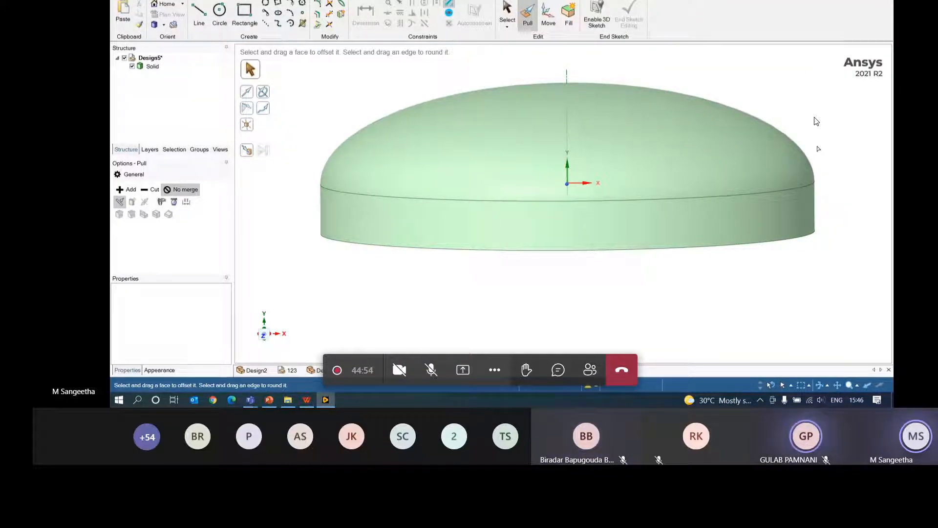
- Examine the dish's dome and rim faces, then begin a sketch on a plane through the dish
{"action": "left_click", "coordinate": [660, 155]}
{"action": "middle_click_drag", "start_coordinate": [659, 156], "coordinate": [666, 48]}
{"action": "left_click", "coordinate": [637, 117]}
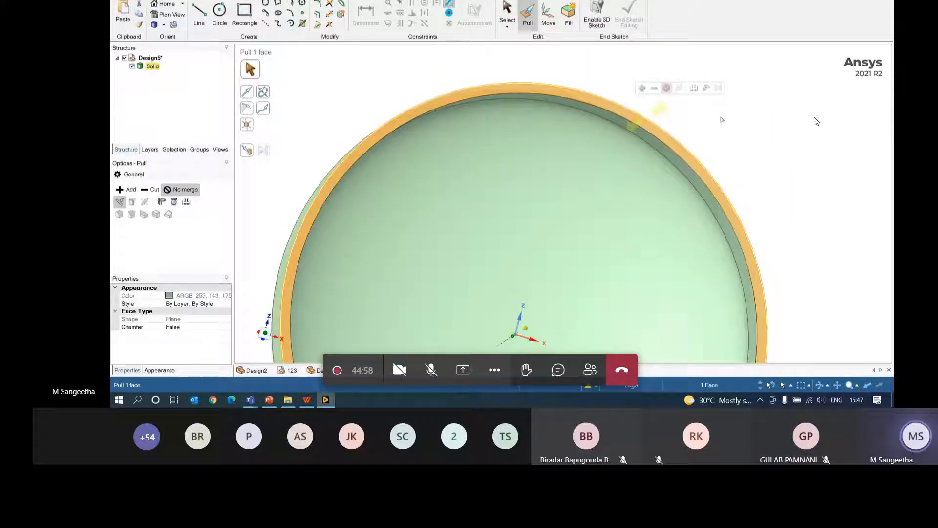
{"action": "middle_click_drag", "start_coordinate": [723, 120], "coordinate": [756, 134]}
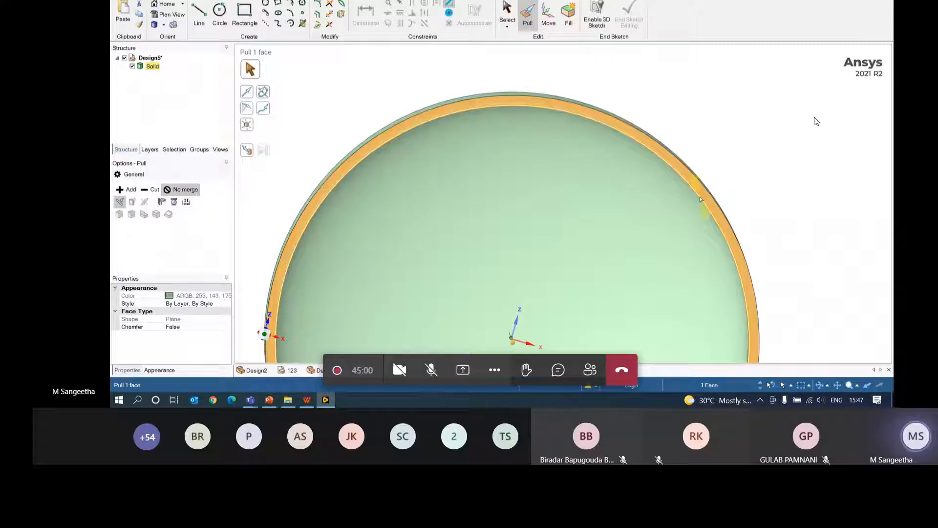
{"action": "middle_click_drag", "start_coordinate": [776, 90], "coordinate": [709, 117]}
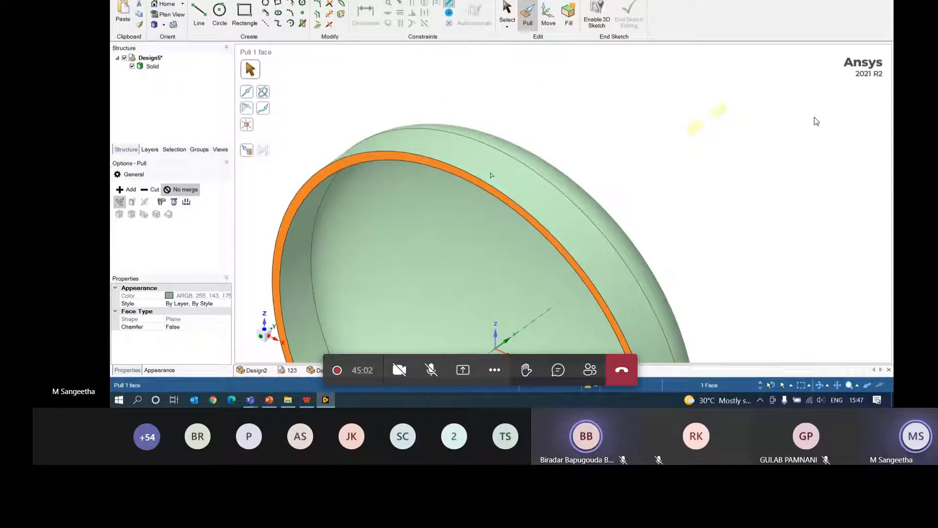
{"action": "left_click", "coordinate": [168, 0]}
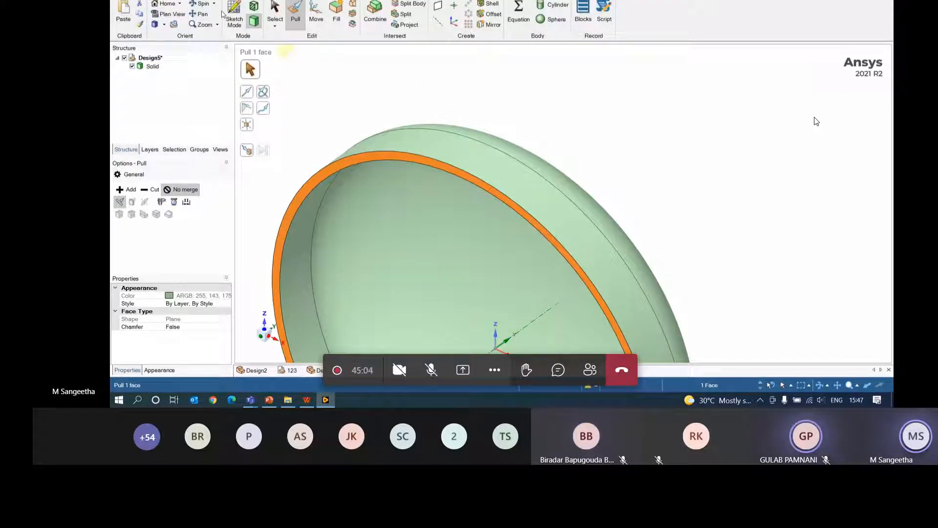
{"action": "left_click", "coordinate": [234, 13]}
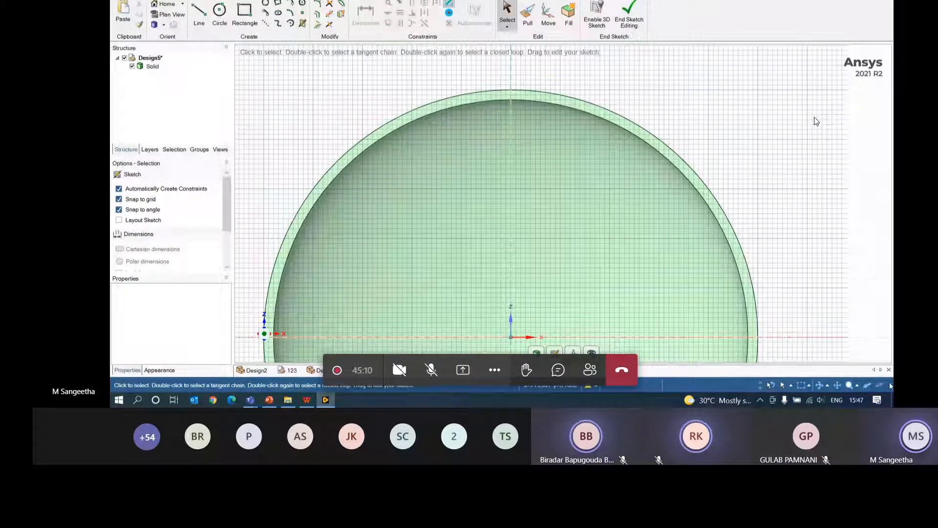
- Turn on zooming to close in on the sketch plane
{"action": "left_click", "coordinate": [851, 385]}
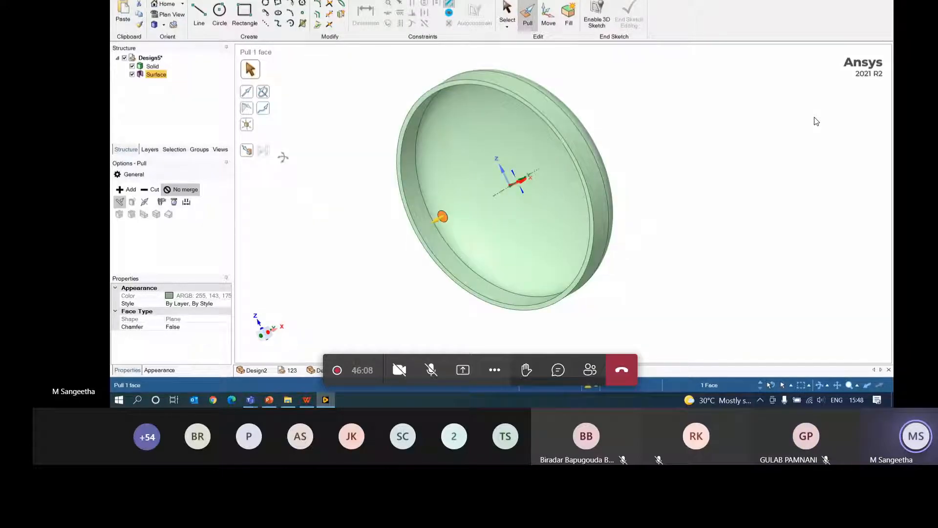
{"action": "left_click_drag", "start_coordinate": [551, 140], "coordinate": [561, 127]}
{"action": "middle_click_drag", "start_coordinate": [738, 219], "coordinate": [660, 210]}
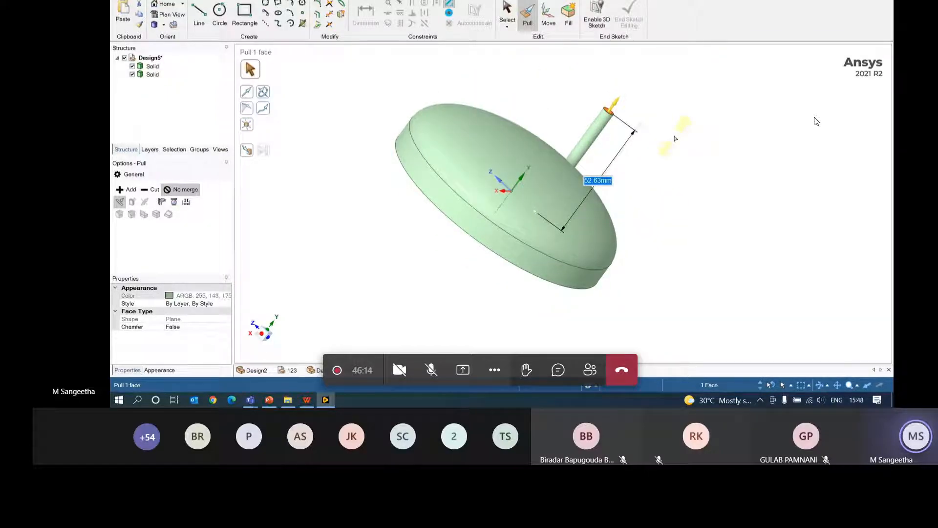
{"action": "key", "text": "ctrl+z"}
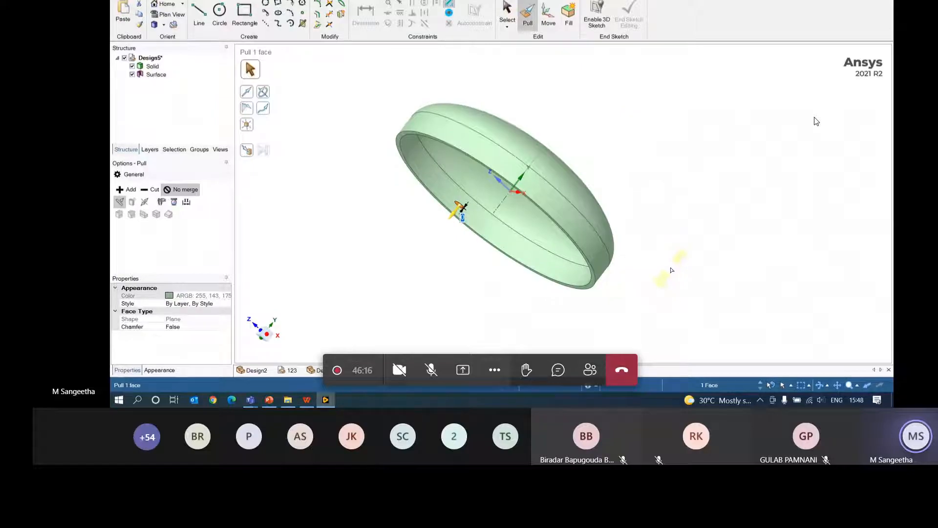
{"action": "middle_click_drag", "start_coordinate": [672, 270], "coordinate": [619, 260]}
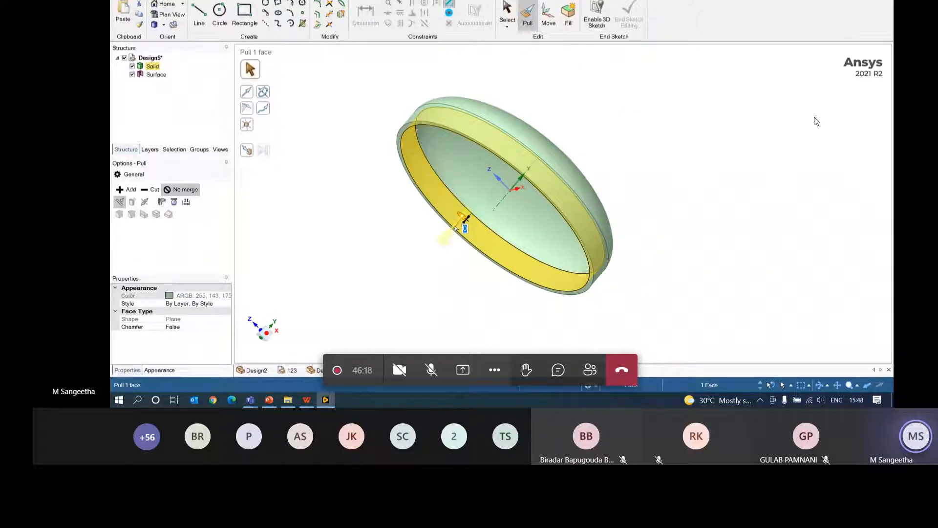
{"action": "left_click", "coordinate": [182, 192]}
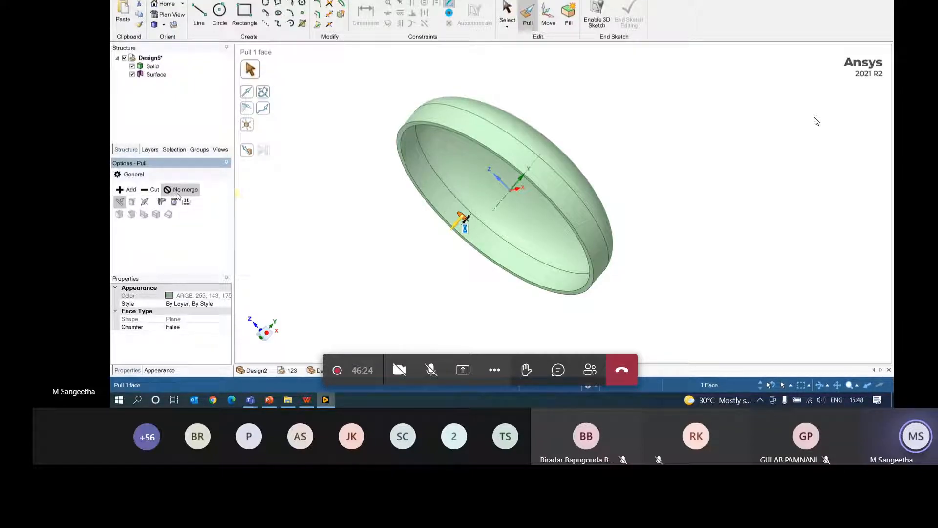
{"action": "left_click", "coordinate": [123, 190]}
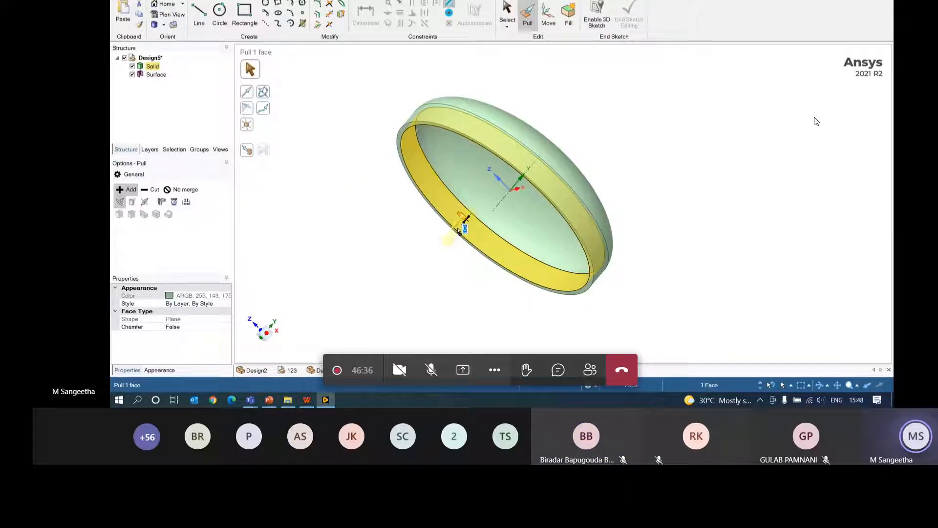
{"action": "left_click_drag", "start_coordinate": [458, 231], "coordinate": [541, 128]}
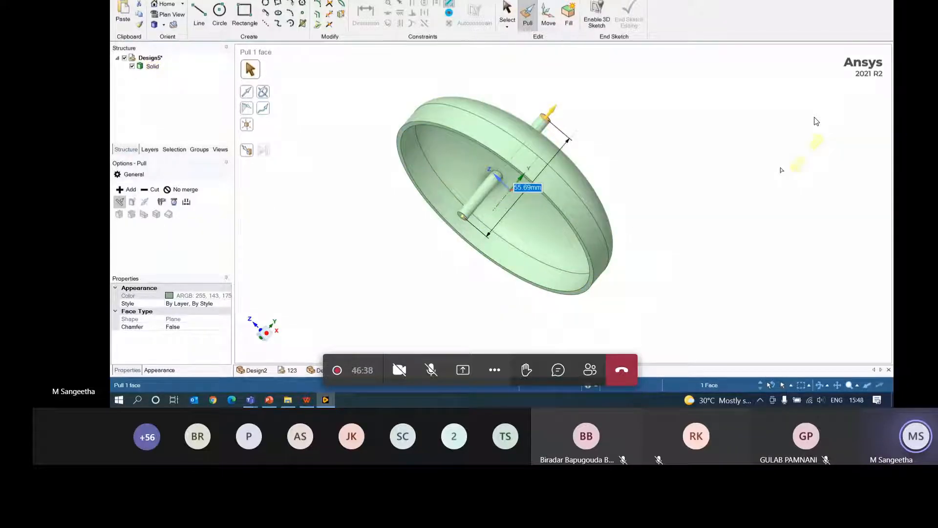
{"action": "middle_click_drag", "start_coordinate": [781, 169], "coordinate": [820, 239]}
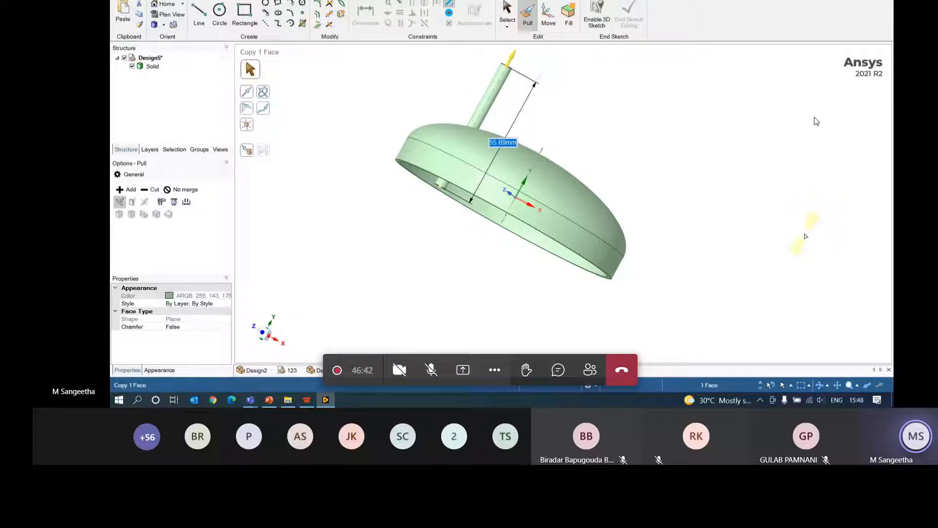
{"action": "key", "text": "ctrl+z"}
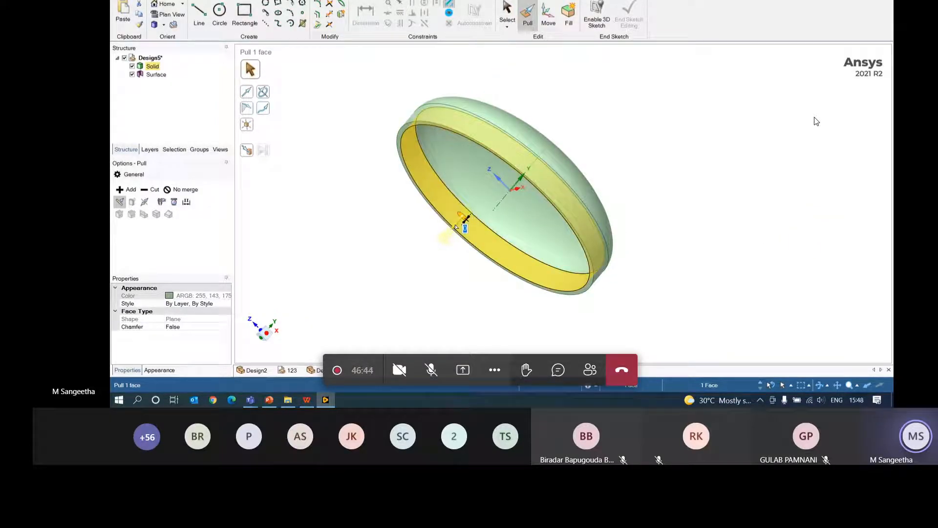
{"action": "left_click_drag", "start_coordinate": [466, 221], "coordinate": [506, 177]}
{"action": "type", "text": "30"}
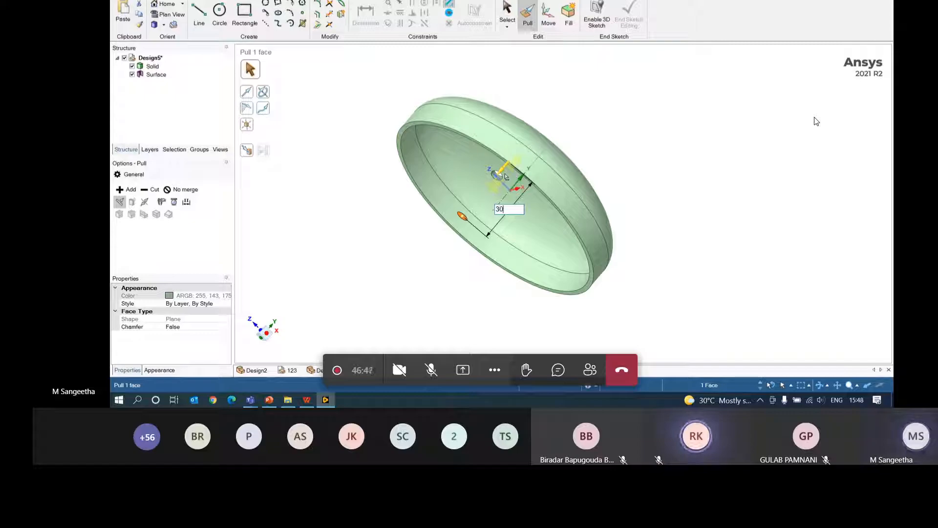
{"action": "key", "text": "Return"}
{"action": "middle_click_drag", "start_coordinate": [714, 136], "coordinate": [658, 167]}
{"action": "key", "text": "ctrl+z"}
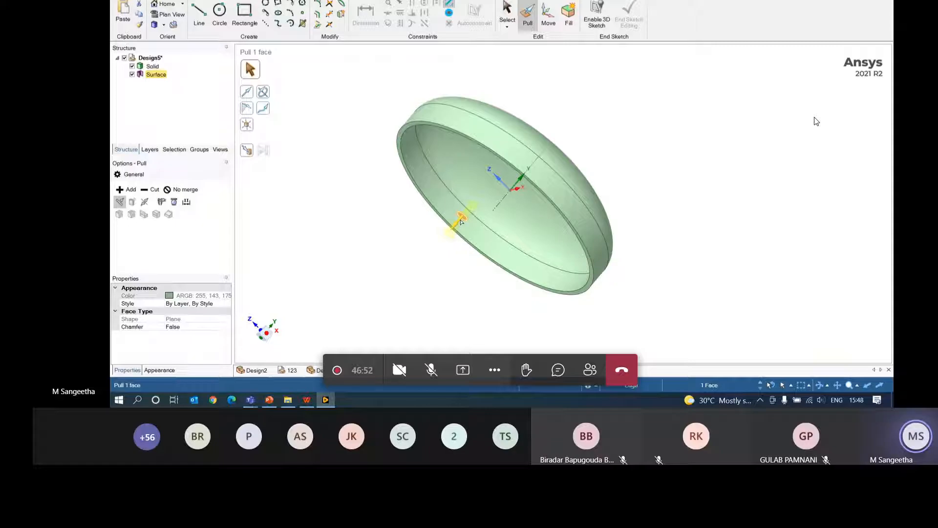
{"action": "left_click_drag", "start_coordinate": [460, 222], "coordinate": [537, 139]}
{"action": "middle_click_drag", "start_coordinate": [570, 157], "coordinate": [601, 257]}
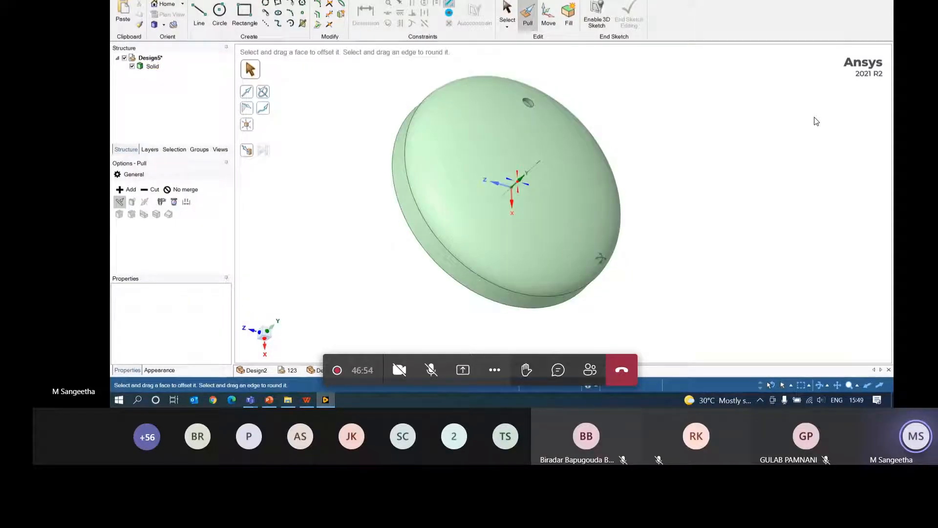
{"action": "key", "text": "ctrl+z"}
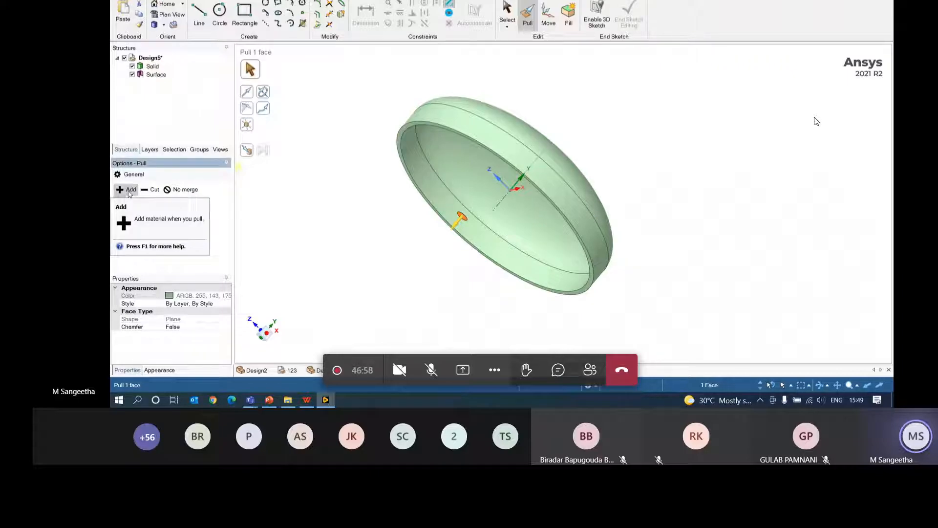
{"action": "left_click_drag", "start_coordinate": [460, 217], "coordinate": [510, 175]}
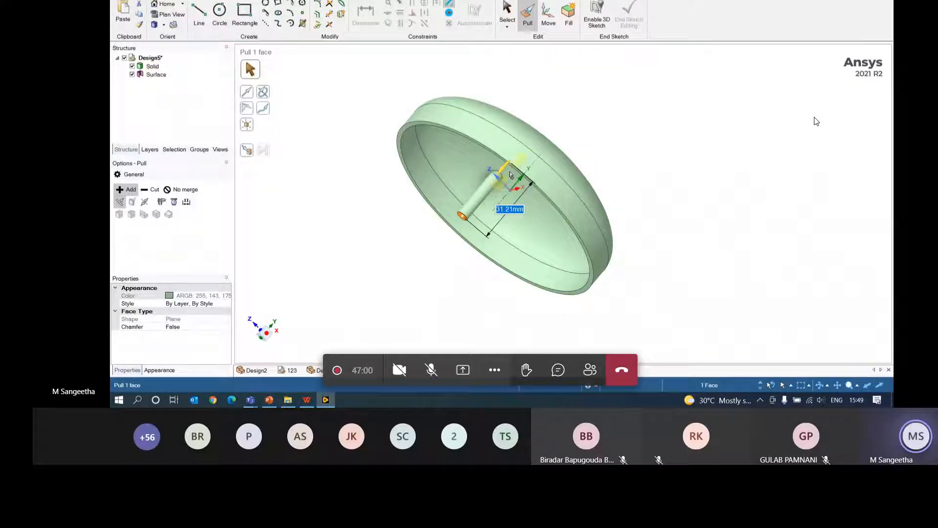
{"action": "type", "text": "40"}
{"action": "key", "text": "Return"}
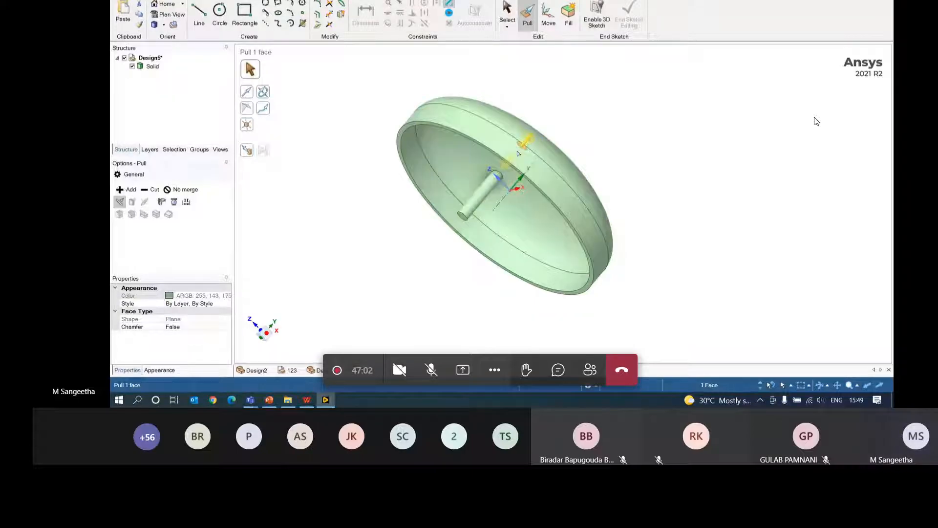
{"action": "middle_click_drag", "start_coordinate": [518, 153], "coordinate": [623, 141]}
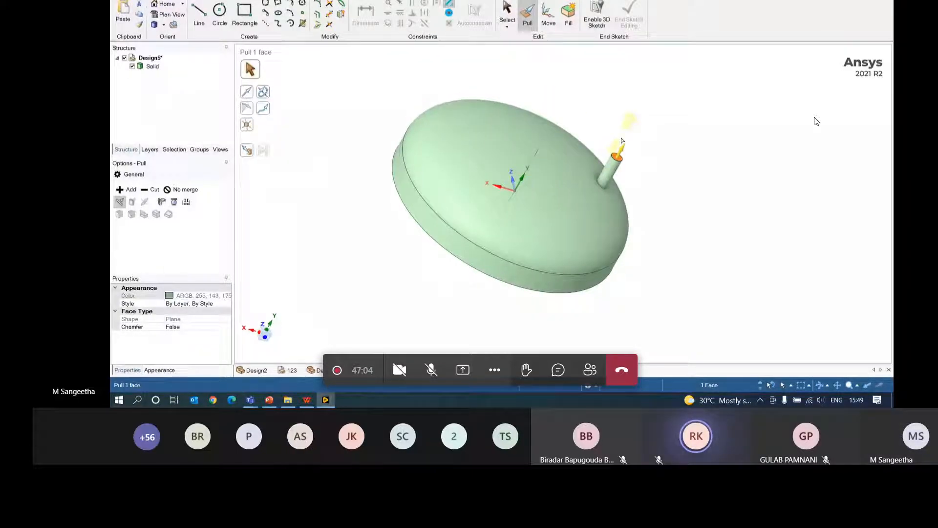
{"action": "left_click_drag", "start_coordinate": [622, 151], "coordinate": [614, 163]}
{"action": "left_click", "coordinate": [735, 201]}
{"action": "middle_click_drag", "start_coordinate": [680, 211], "coordinate": [762, 151]}
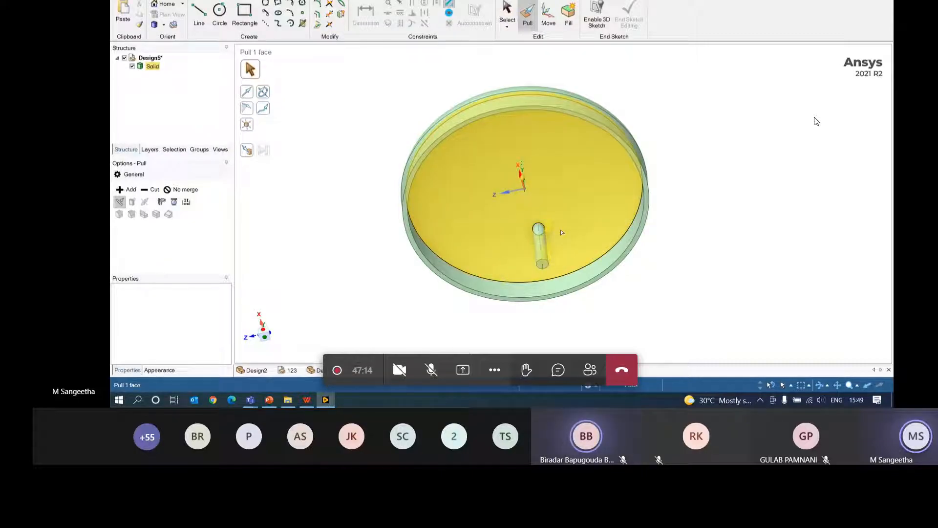
{"action": "middle_click_drag", "start_coordinate": [781, 201], "coordinate": [631, 201]}
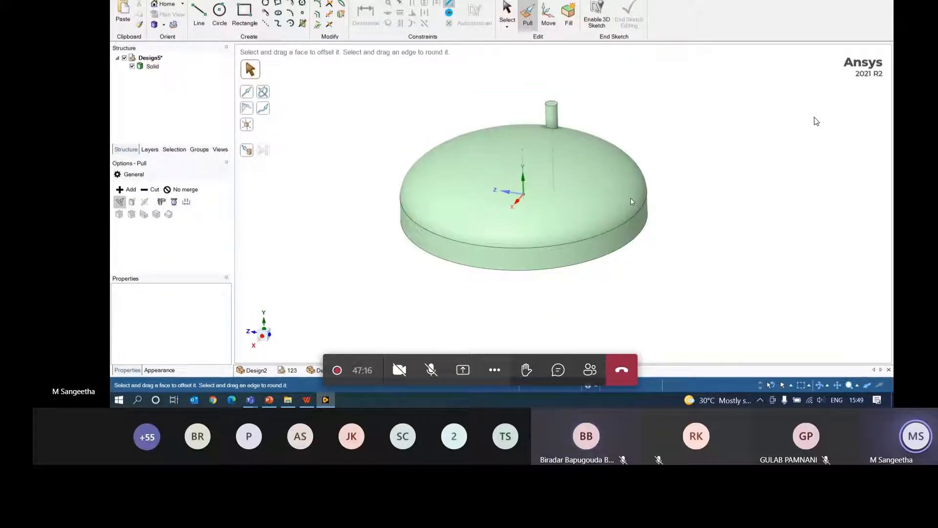
{"action": "middle_click_drag", "start_coordinate": [559, 119], "coordinate": [668, 164]}
{"action": "left_click", "coordinate": [645, 207]}
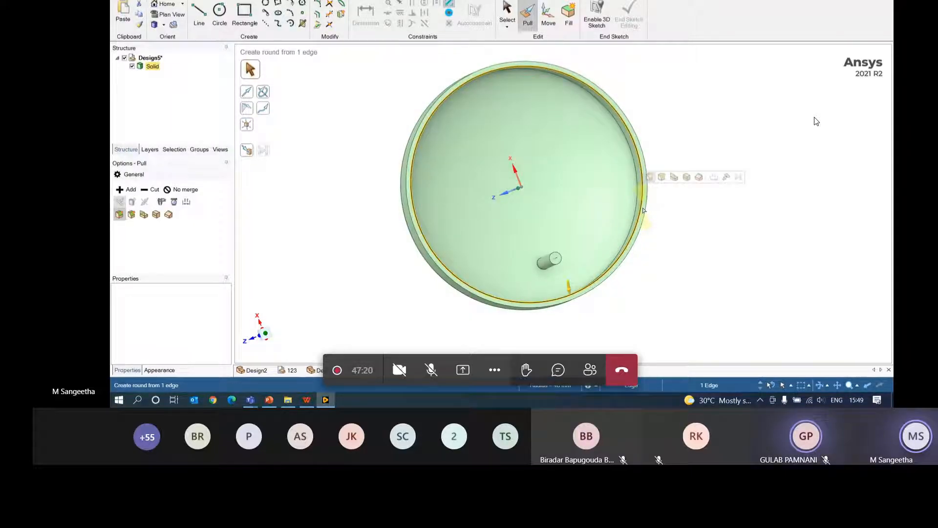
- Split the dish solid at its inner face and delete the split-off Solid1 cylinder piece
{"action": "left_click", "coordinate": [644, 210]}
{"action": "middle_click_drag", "start_coordinate": [641, 252], "coordinate": [718, 247]}
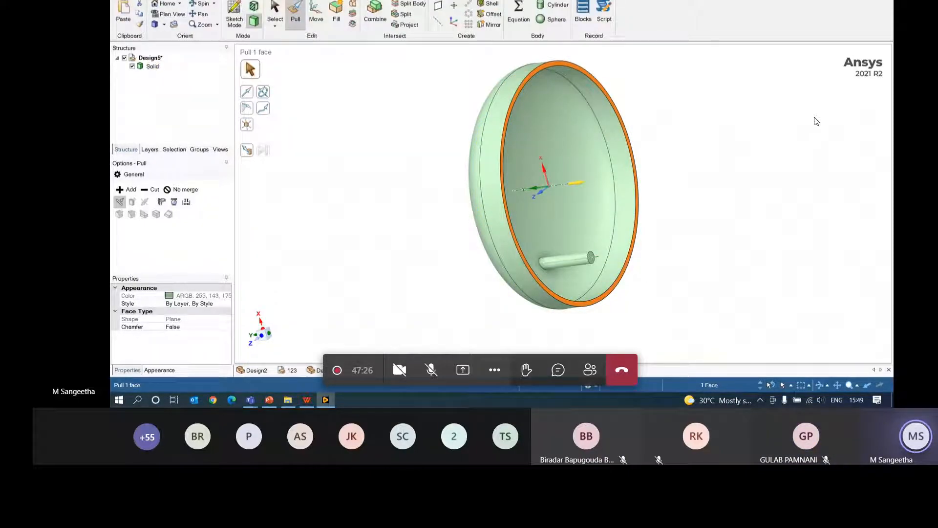
{"action": "left_click", "coordinate": [417, 4]}
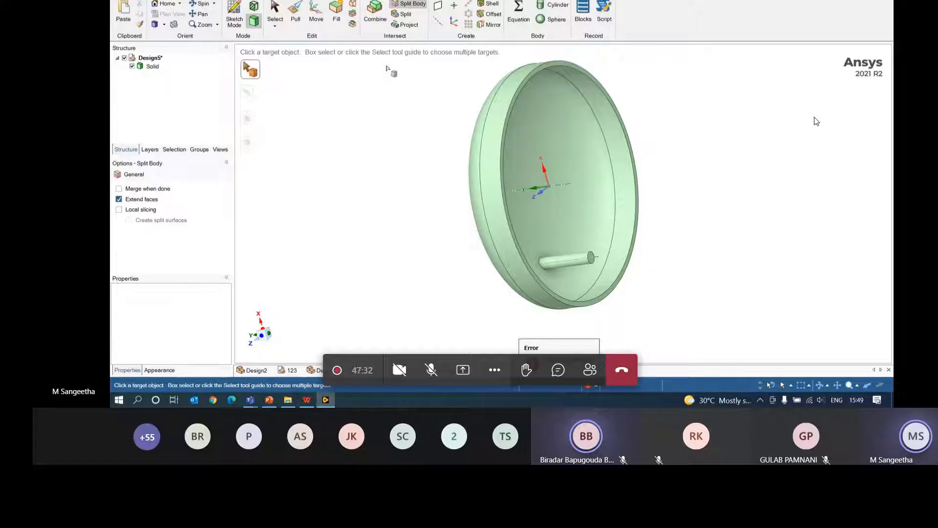
{"action": "left_click", "coordinate": [584, 231]}
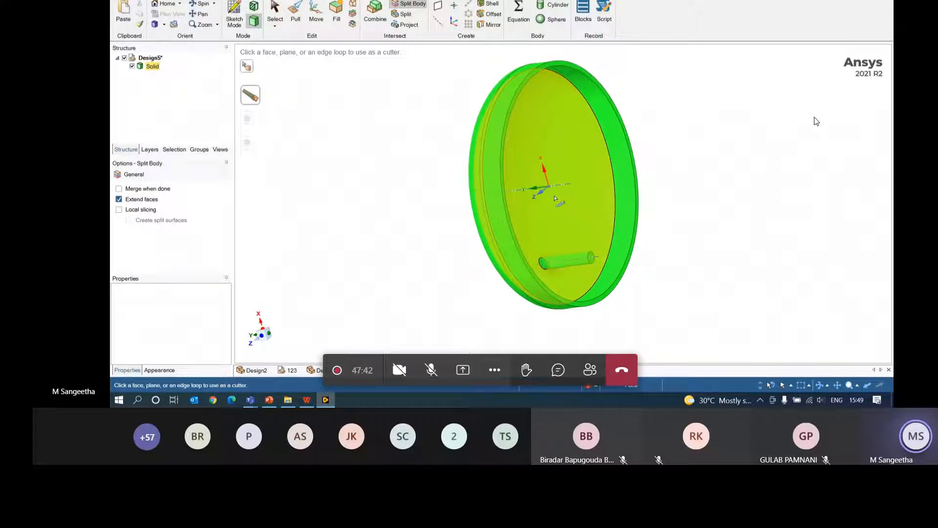
{"action": "left_click", "coordinate": [589, 194]}
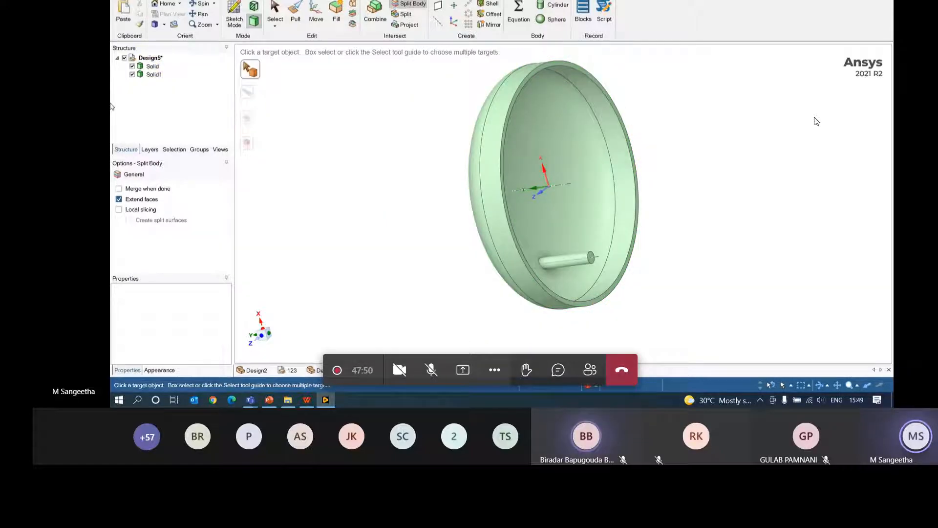
{"action": "right_click", "coordinate": [154, 74]}
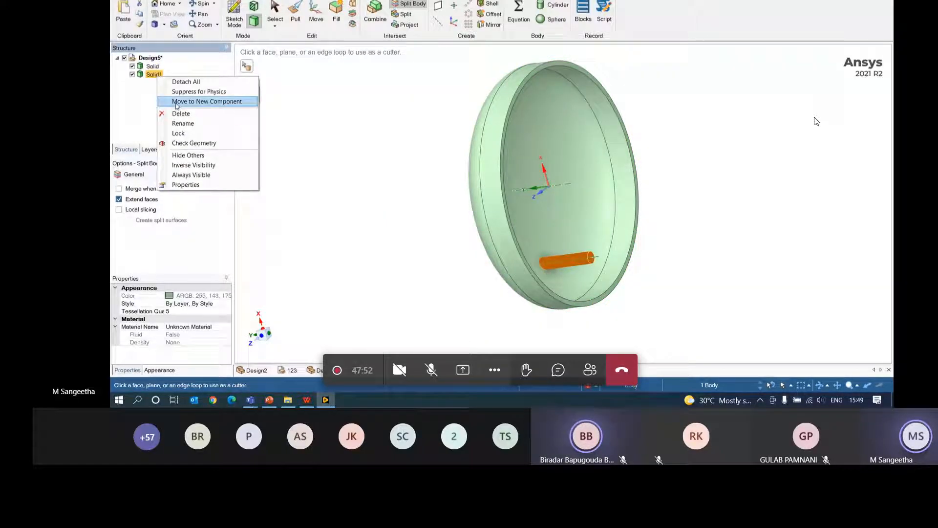
{"action": "left_click", "coordinate": [183, 116]}
- Try the cylinder's top face as a cutter and sketch plane, then undo back to restore Solid1
{"action": "middle_click_drag", "start_coordinate": [577, 210], "coordinate": [782, 243]}
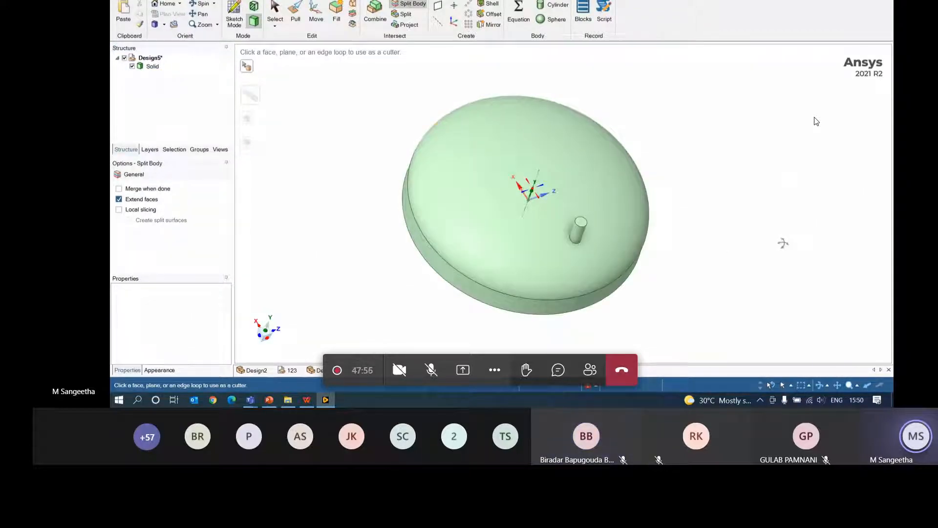
{"action": "left_click", "coordinate": [581, 223]}
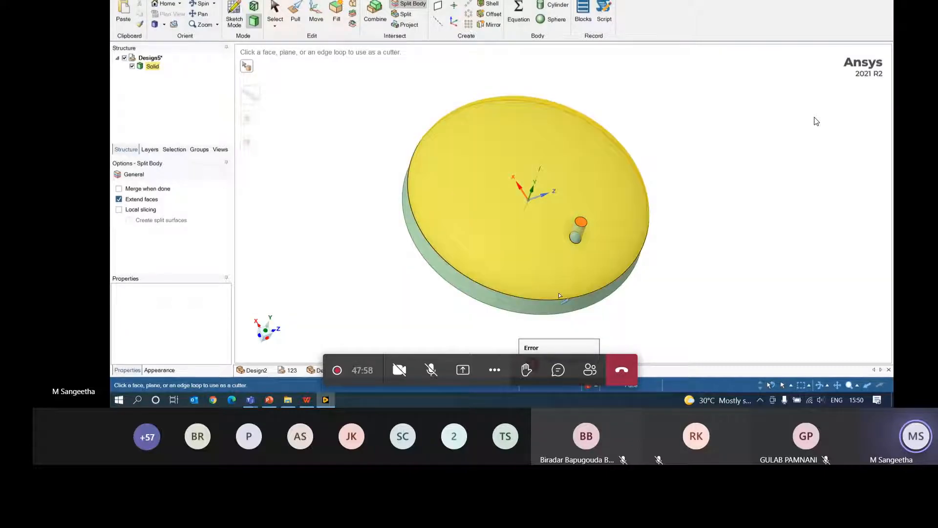
{"action": "left_click", "coordinate": [274, 13]}
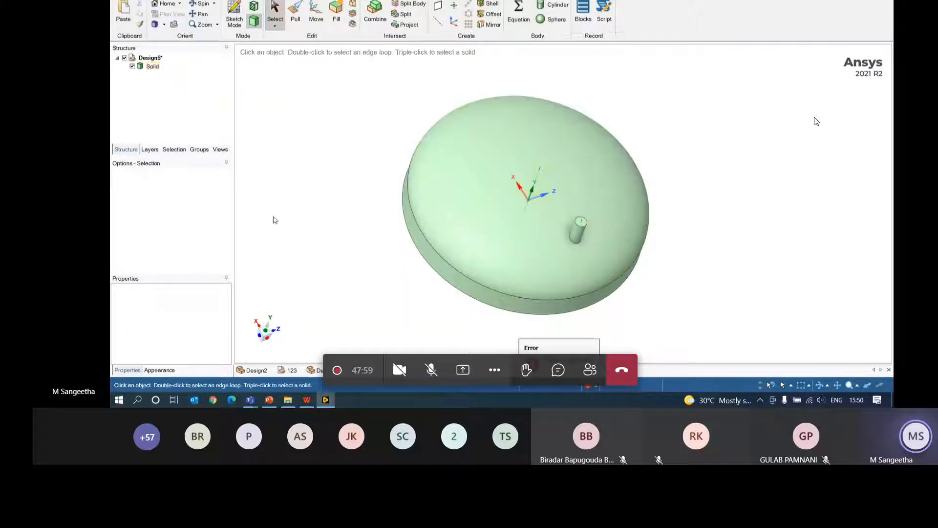
{"action": "left_click", "coordinate": [239, 24]}
{"action": "left_click", "coordinate": [581, 223]}
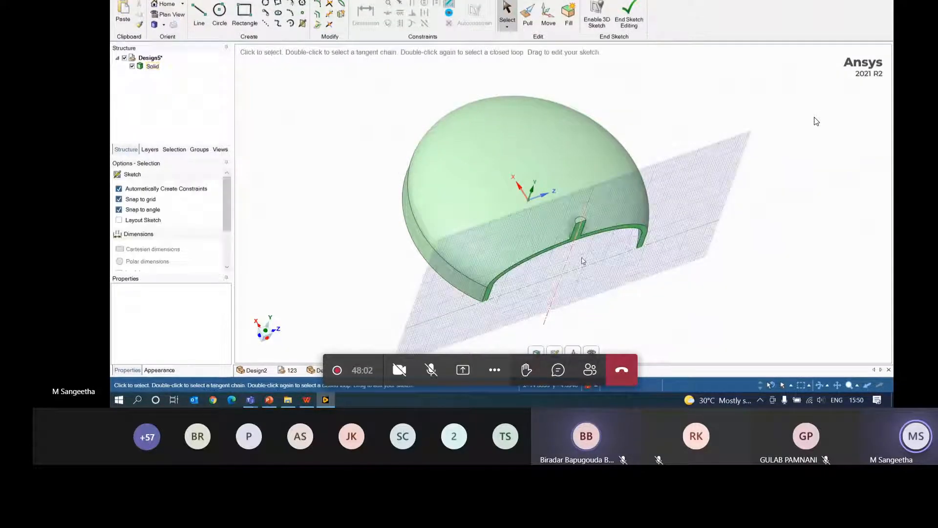
{"action": "key", "text": "ctrl+z"}
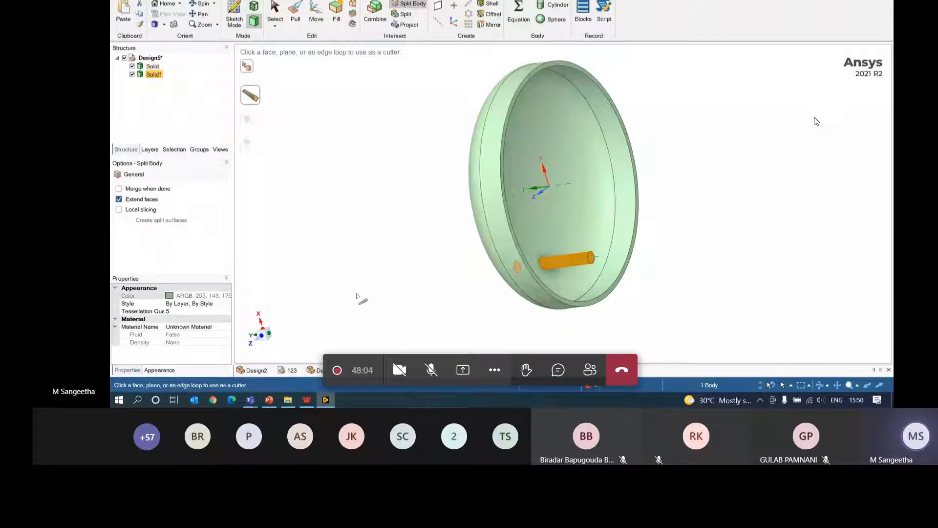
{"action": "key", "text": "ctrl+z"}
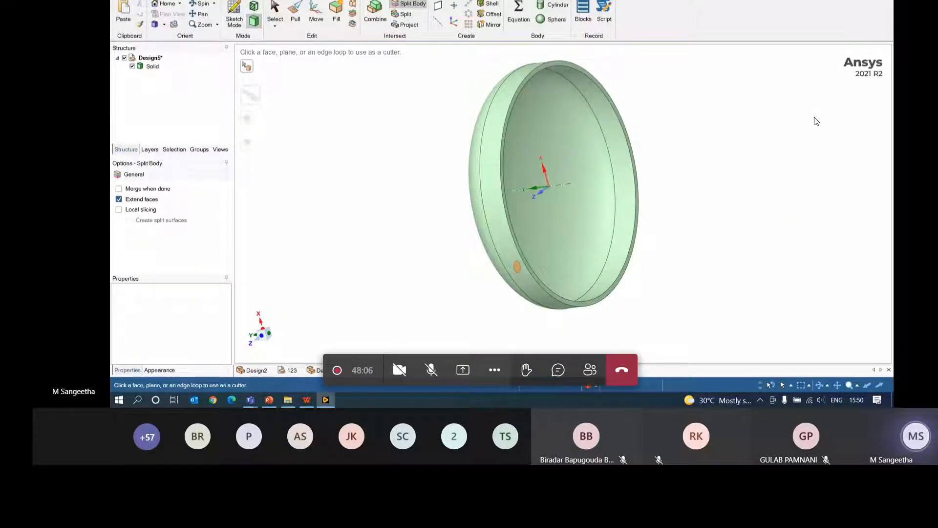
{"action": "key", "text": "ctrl+y"}
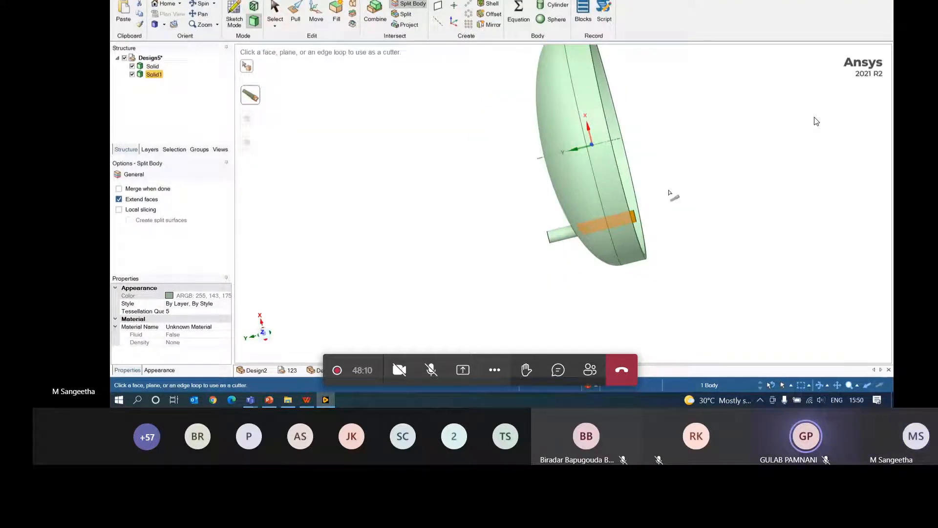
- Delete the split-off Solid1 piece again, leaving the dish with only its short nozzle stub
{"action": "middle_click_drag", "start_coordinate": [618, 293], "coordinate": [576, 284]}
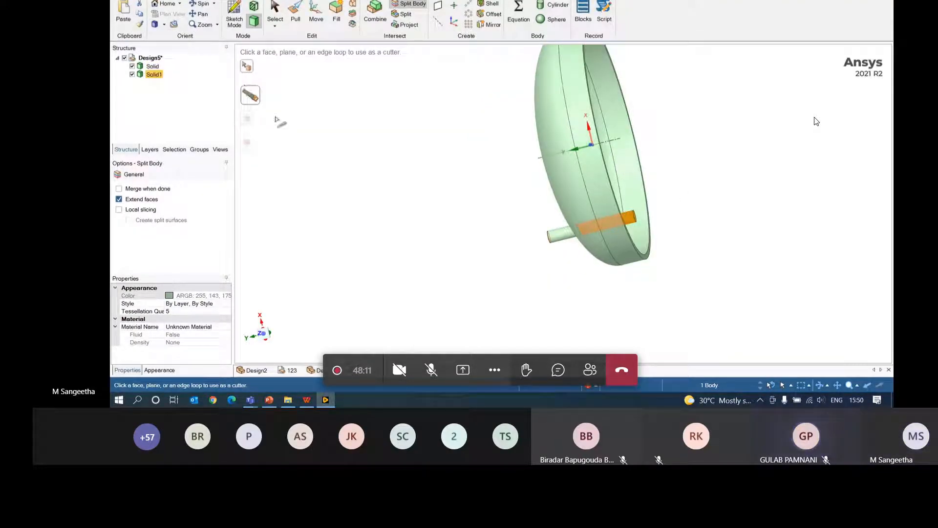
{"action": "right_click", "coordinate": [155, 74]}
{"action": "left_click", "coordinate": [188, 116]}
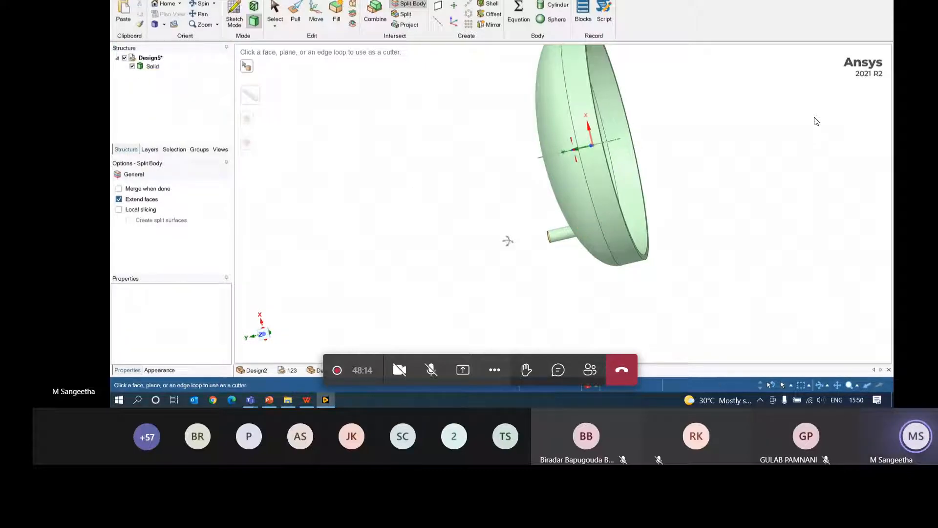
{"action": "middle_click_drag", "start_coordinate": [508, 240], "coordinate": [664, 163]}
{"action": "left_click", "coordinate": [662, 165]}
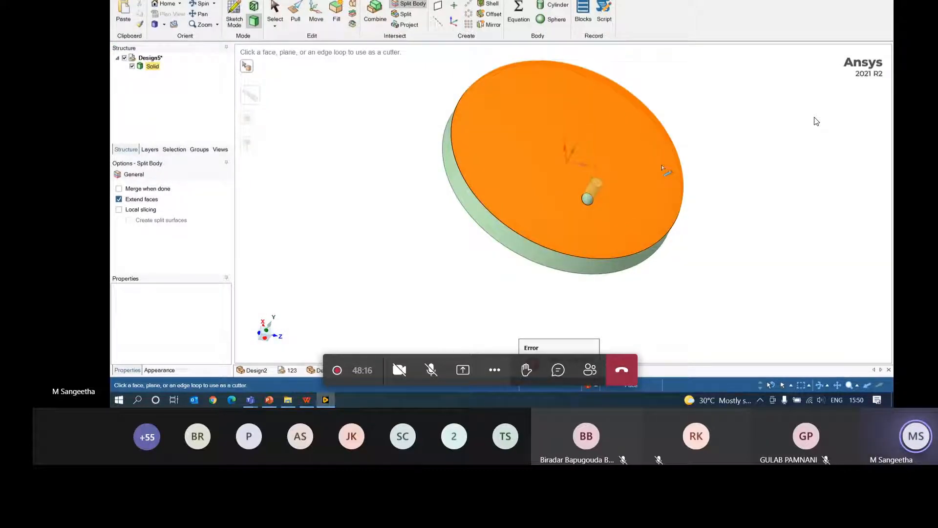
{"action": "key", "text": "Escape"}
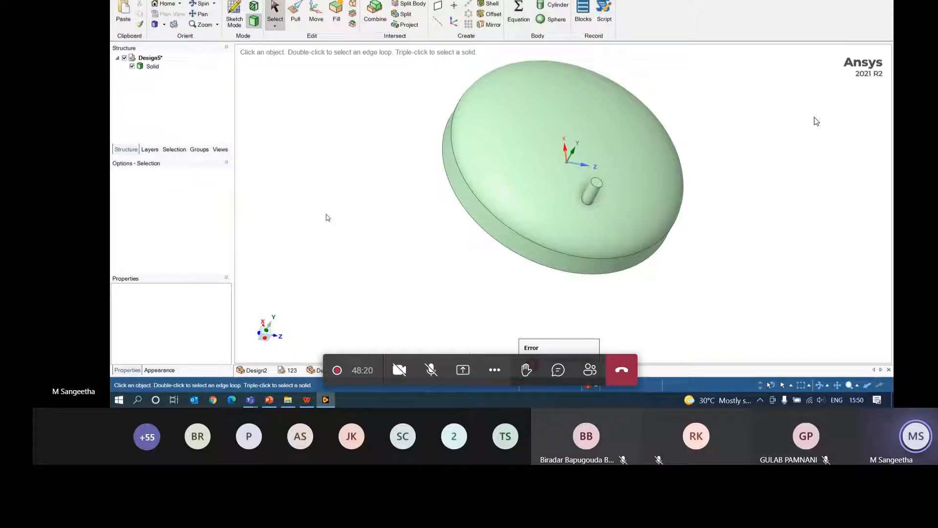
{"action": "left_click", "coordinate": [597, 183]}
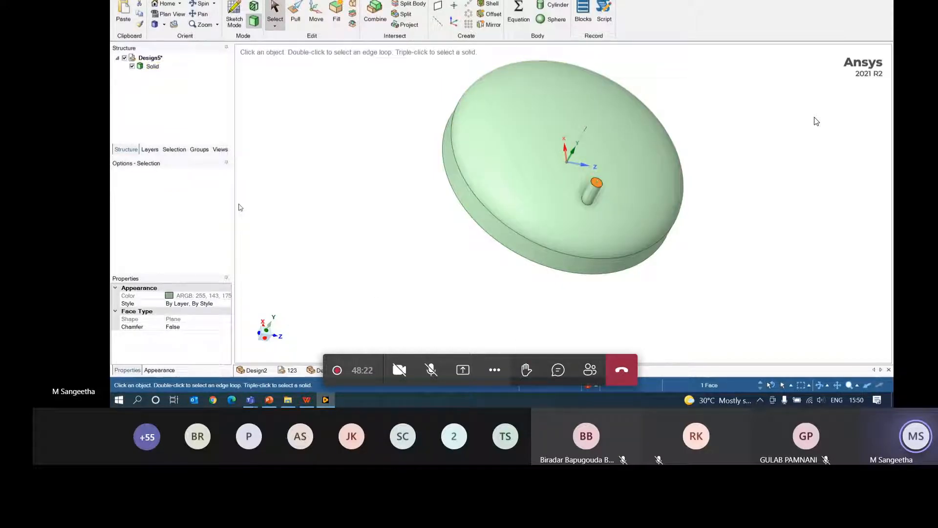
- Sketch a small circle at the centre of the cylinder's top face
{"action": "left_click", "coordinate": [239, 10]}
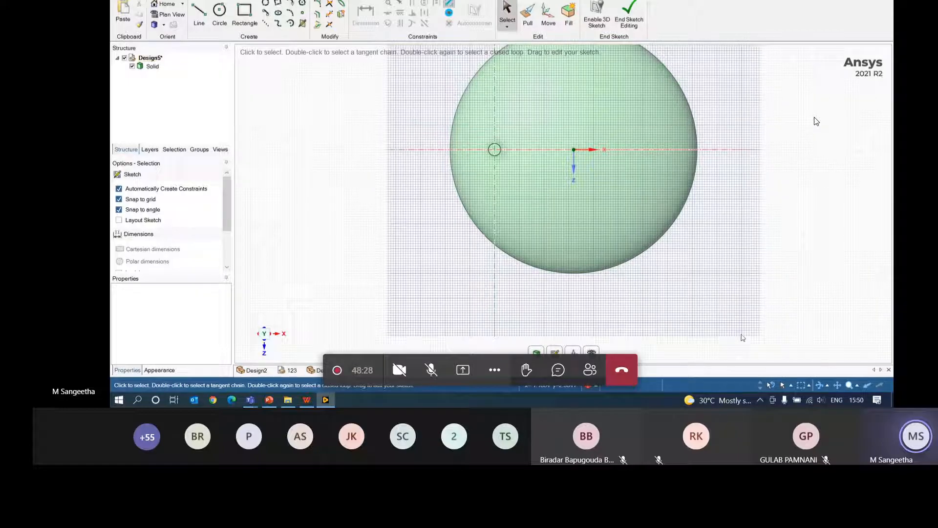
{"action": "scroll", "coordinate": [556, 162], "scroll_direction": "up", "scroll_amount": 3}
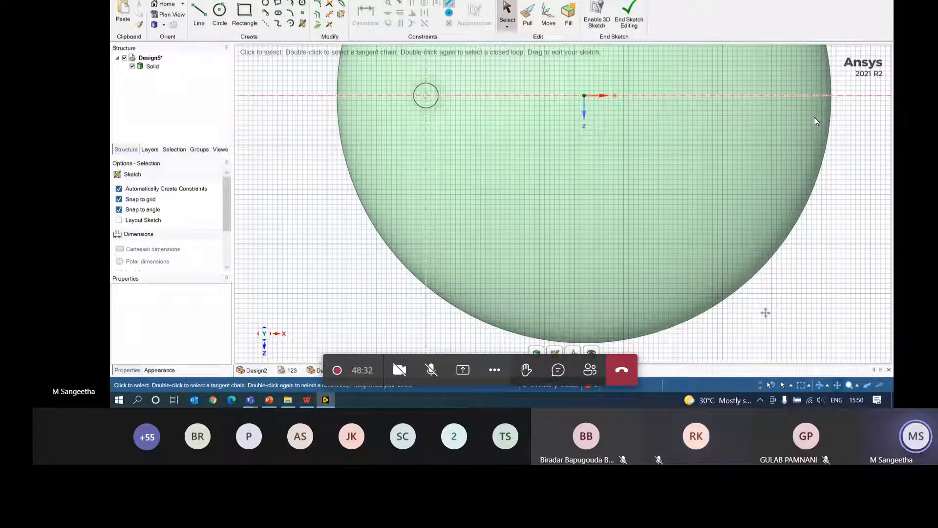
{"action": "mouse_move", "coordinate": [472, 137]}
{"action": "middle_mouse_down", "text": "shift"}
{"action": "mouse_move", "coordinate": [528, 298]}
{"action": "mouse_move", "coordinate": [528, 288]}
{"action": "middle_mouse_up", "text": "shift"}
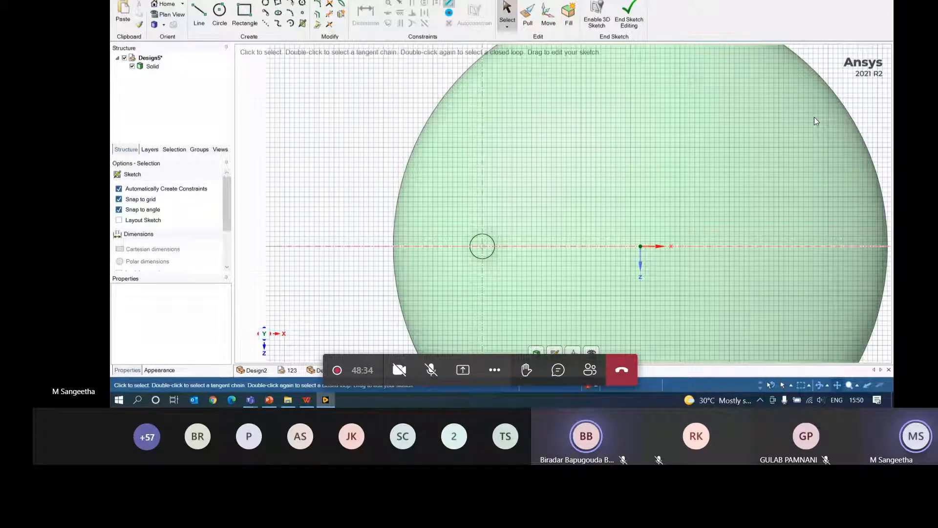
{"action": "left_click", "coordinate": [222, 12]}
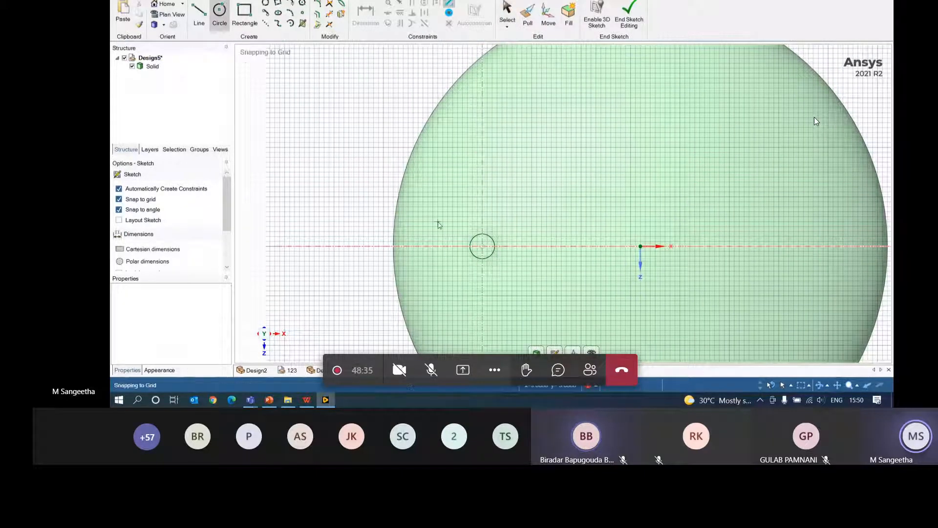
{"action": "left_click", "coordinate": [482, 248]}
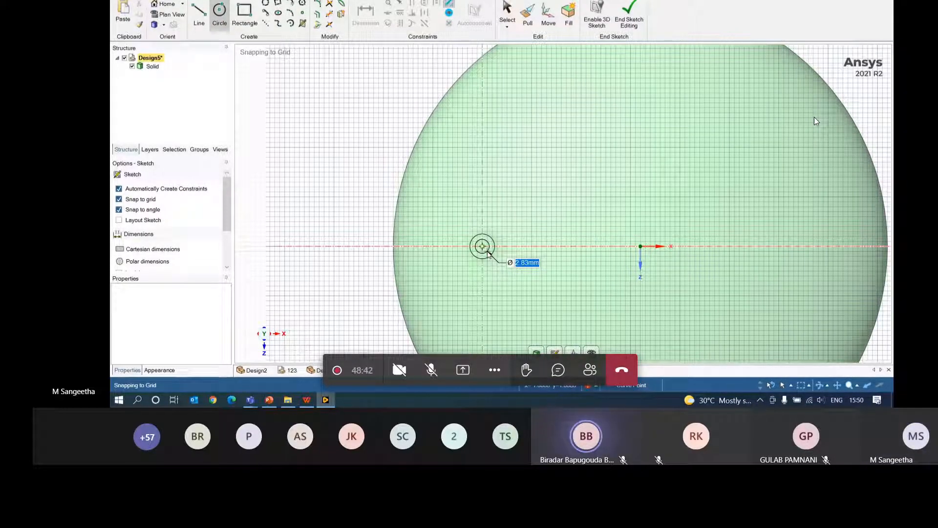
{"action": "left_click", "coordinate": [488, 253]}
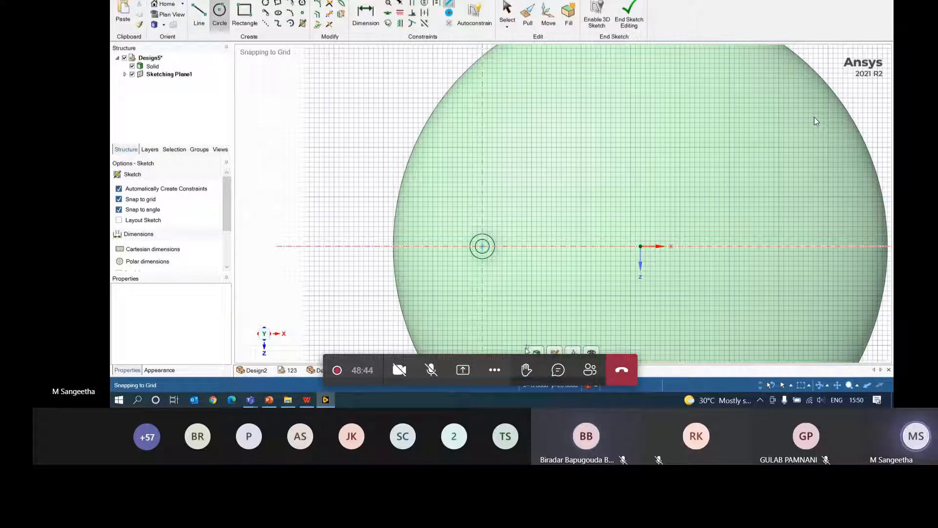
- Pull the circle face down into the cylinder to cut the hole through the nozzle
{"action": "key", "text": "p"}
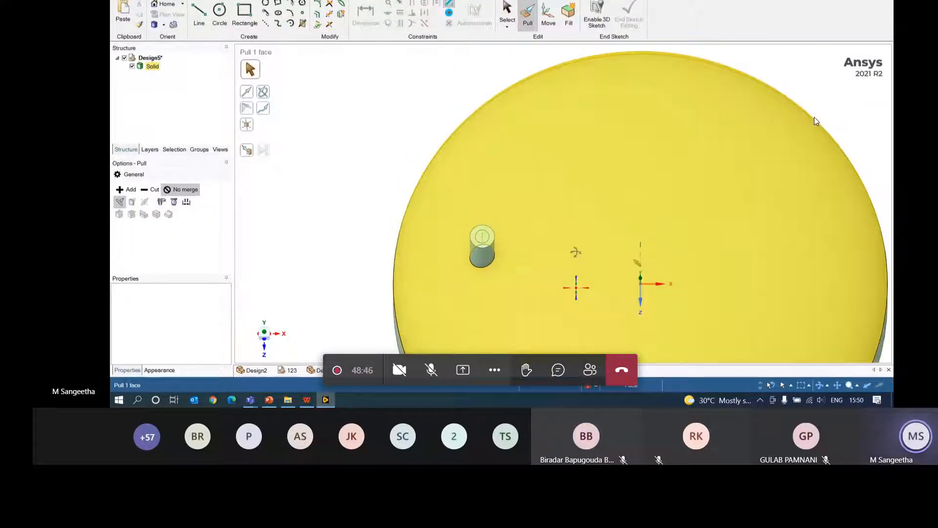
{"action": "left_click", "coordinate": [485, 232]}
{"action": "middle_click_drag", "start_coordinate": [487, 233], "coordinate": [595, 220]}
{"action": "left_click_drag", "start_coordinate": [504, 210], "coordinate": [458, 360]}
{"action": "left_click", "coordinate": [533, 192]}
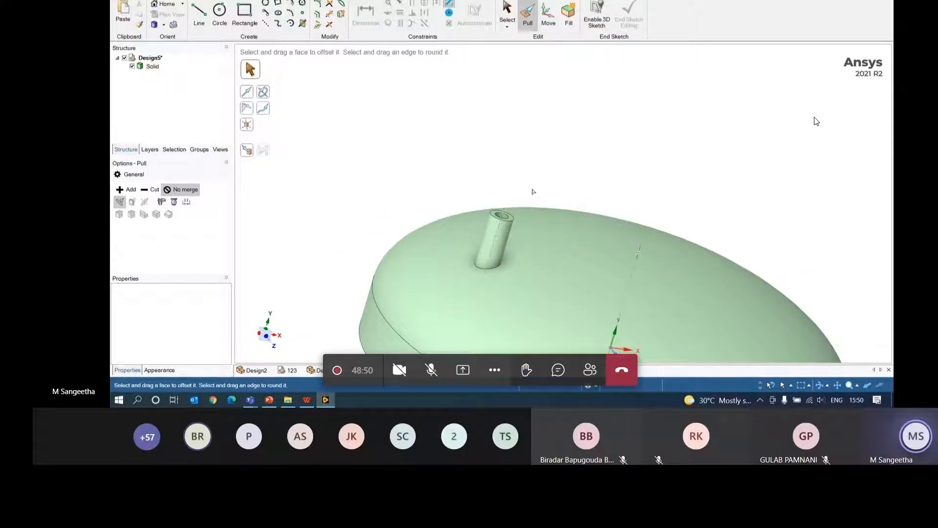
{"action": "mouse_move", "coordinate": [539, 186]}
{"action": "middle_mouse_down"}
{"action": "mouse_move", "coordinate": [611, 84]}
{"action": "mouse_move", "coordinate": [576, 138]}
{"action": "mouse_move", "coordinate": [606, 149]}
{"action": "mouse_move", "coordinate": [538, 209]}
{"action": "mouse_move", "coordinate": [211, 337]}
{"action": "middle_mouse_up"}
- Round the pipe's base edge with a 0.5 mm round
{"action": "middle_click_drag", "start_coordinate": [634, 222], "coordinate": [380, 185]}
{"action": "left_click", "coordinate": [294, 142]}
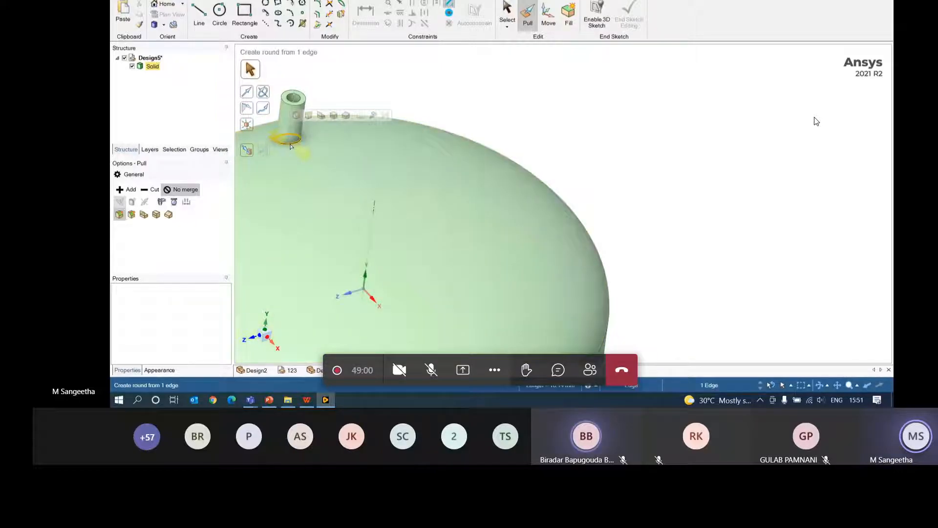
{"action": "middle_click_drag", "start_coordinate": [713, 214], "coordinate": [683, 214]}
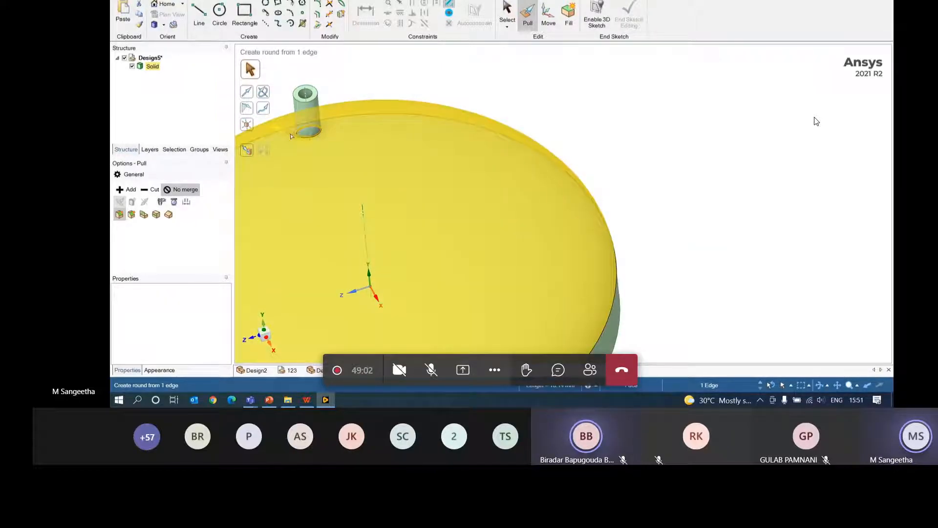
{"action": "left_click_drag", "start_coordinate": [291, 134], "coordinate": [288, 130]}
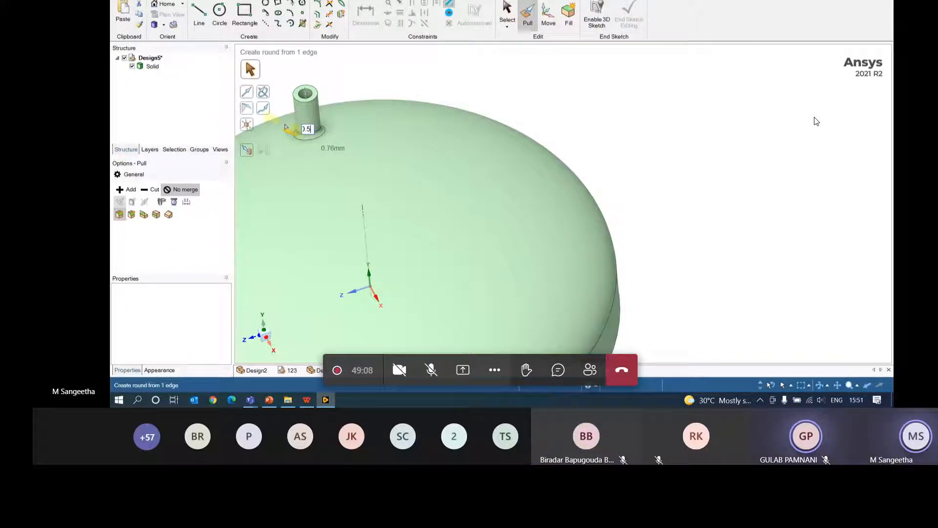
{"action": "type", "text": "0.5"}
{"action": "key", "text": "Return"}
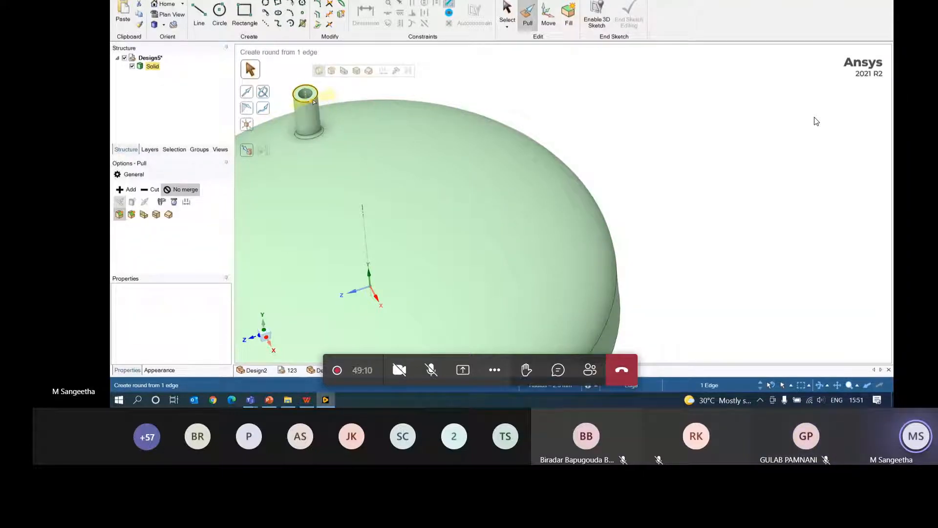
- Round the pipe's top edge, then orbit to view the disc's other side
{"action": "mouse_move", "coordinate": [313, 102]}
{"action": "left_mouse_down"}
{"action": "mouse_move", "coordinate": [302, 102]}
{"action": "mouse_move", "coordinate": [313, 106]}
{"action": "left_mouse_up"}
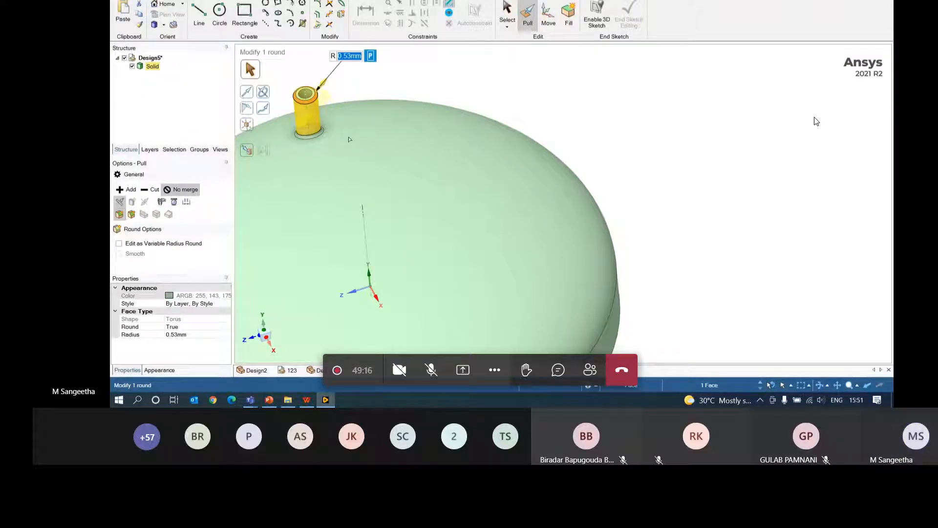
{"action": "middle_click_drag", "start_coordinate": [799, 139], "coordinate": [627, 304]}
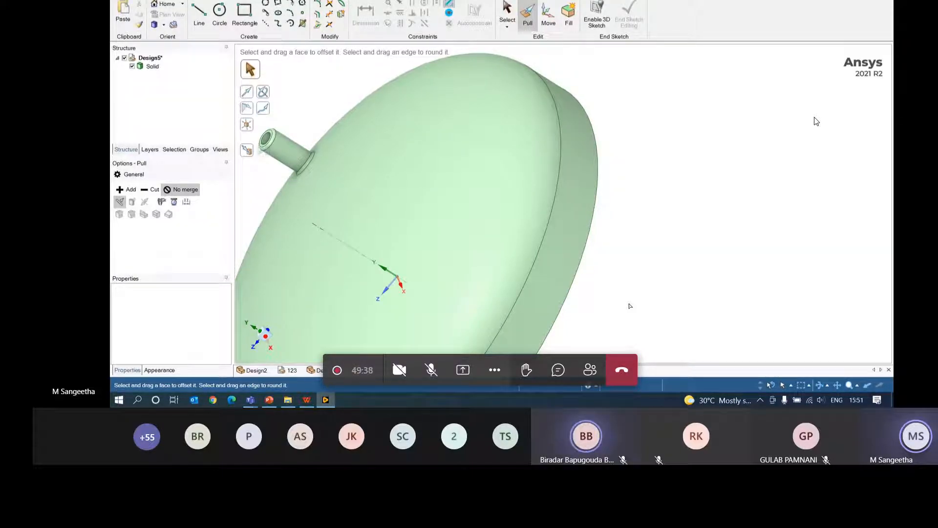
{"action": "left_click", "coordinate": [538, 143]}
{"action": "mouse_move", "coordinate": [541, 147]}
{"action": "middle_mouse_down"}
{"action": "mouse_move", "coordinate": [635, 163]}
{"action": "mouse_move", "coordinate": [476, 120]}
{"action": "mouse_move", "coordinate": [409, 163]}
{"action": "mouse_move", "coordinate": [546, 126]}
{"action": "mouse_move", "coordinate": [545, 135]}
{"action": "middle_mouse_up"}
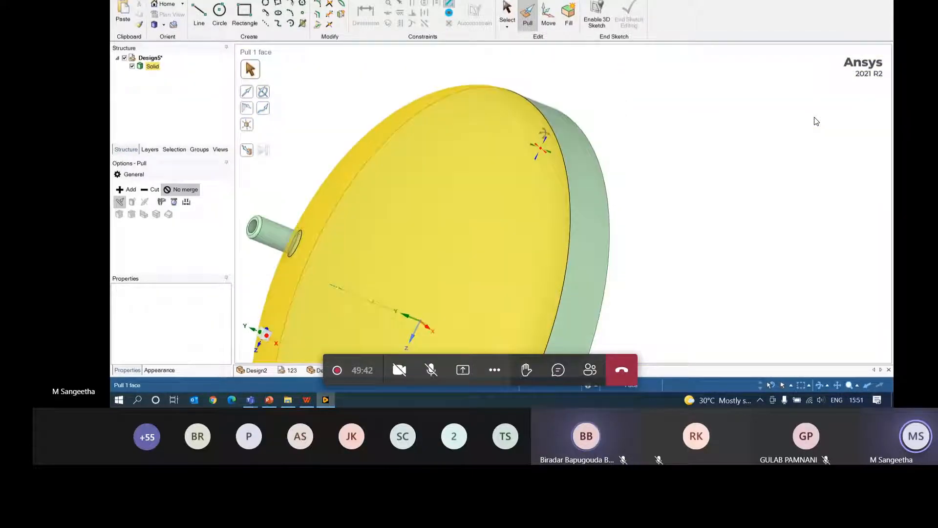
- Clear the selection and create a new blank design
{"action": "left_click", "coordinate": [367, 71]}
{"action": "left_click", "coordinate": [122, 2]}
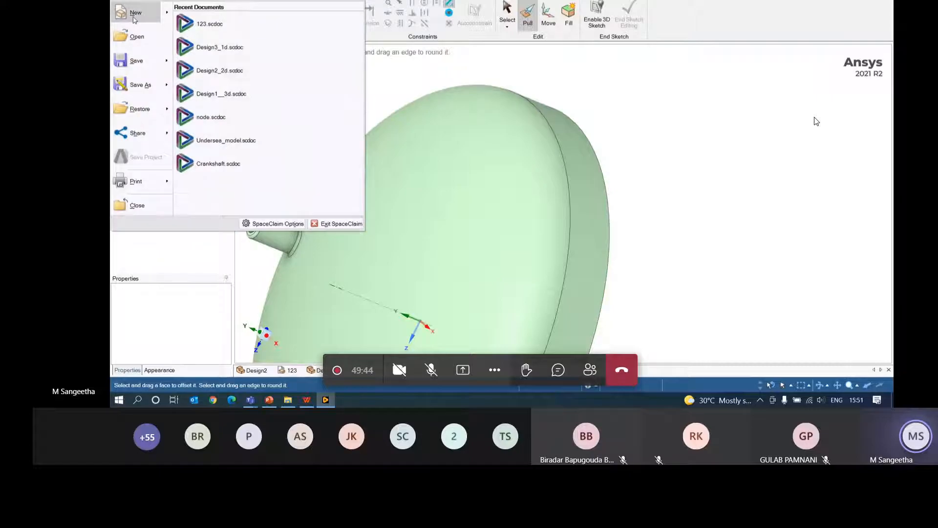
{"action": "mouse_move", "coordinate": [136, 12]}
{"action": "left_click", "coordinate": [210, 23]}
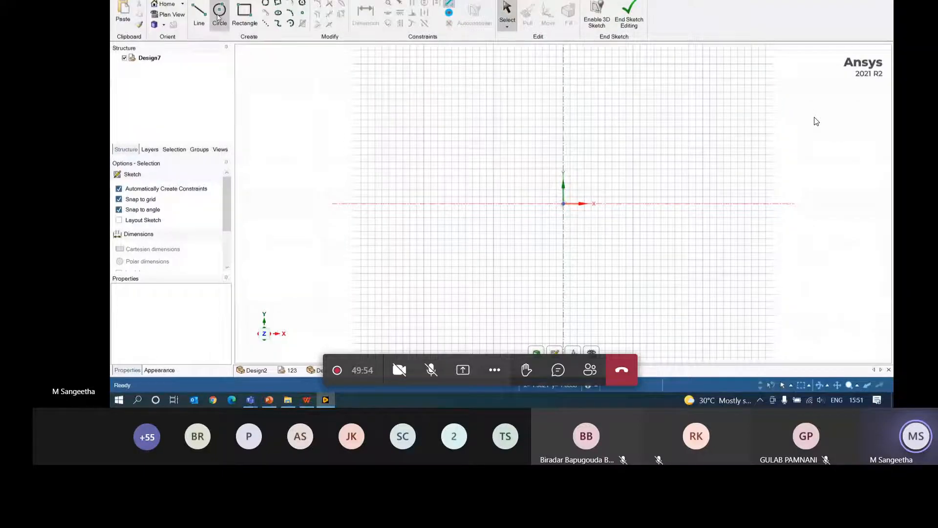
- Draw a six-point S-shaped spline with the Spline tool
{"action": "left_click", "coordinate": [277, 25]}
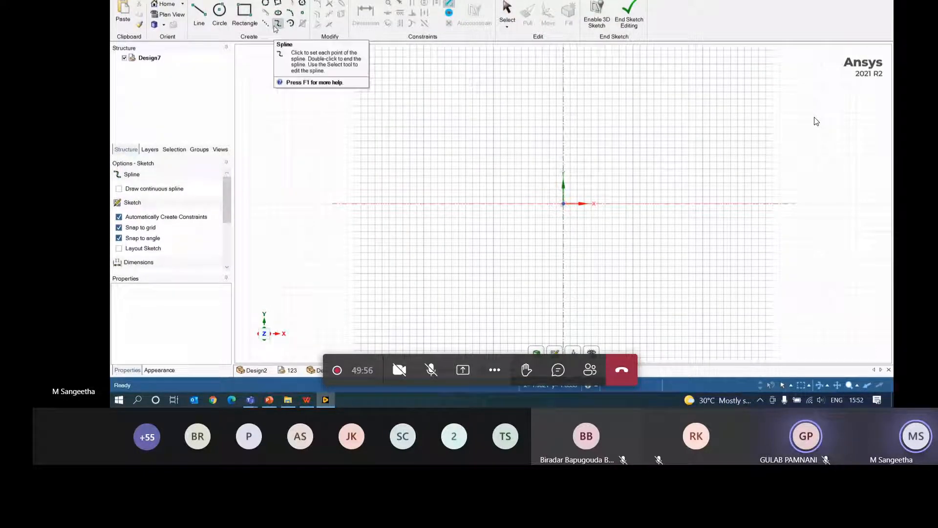
{"action": "left_click", "coordinate": [445, 281]}
{"action": "left_click", "coordinate": [452, 231]}
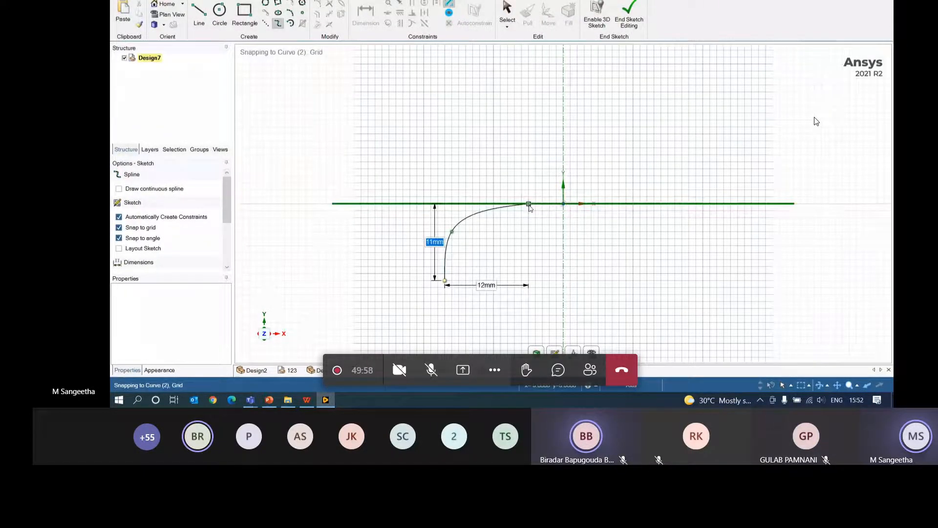
{"action": "left_click", "coordinate": [528, 204]}
{"action": "left_click", "coordinate": [668, 161]}
{"action": "left_click", "coordinate": [703, 106]}
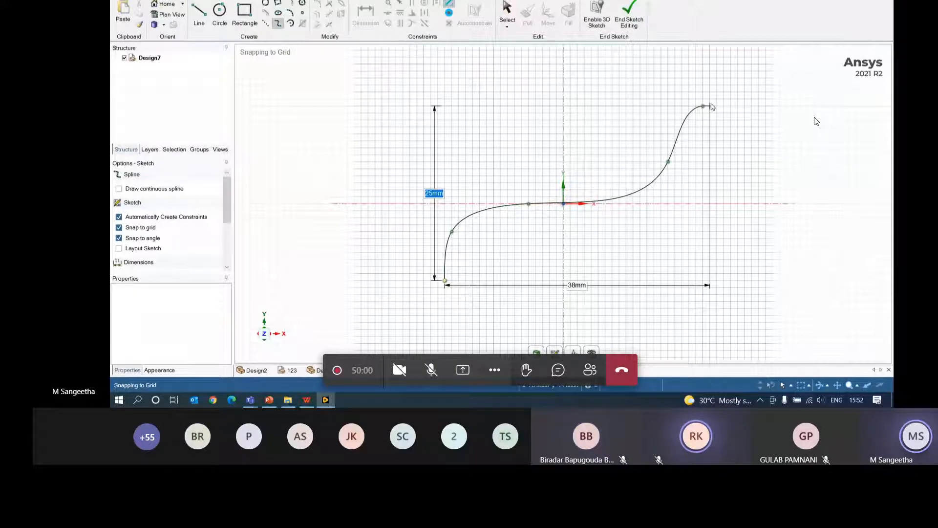
{"action": "double_click", "coordinate": [761, 92]}
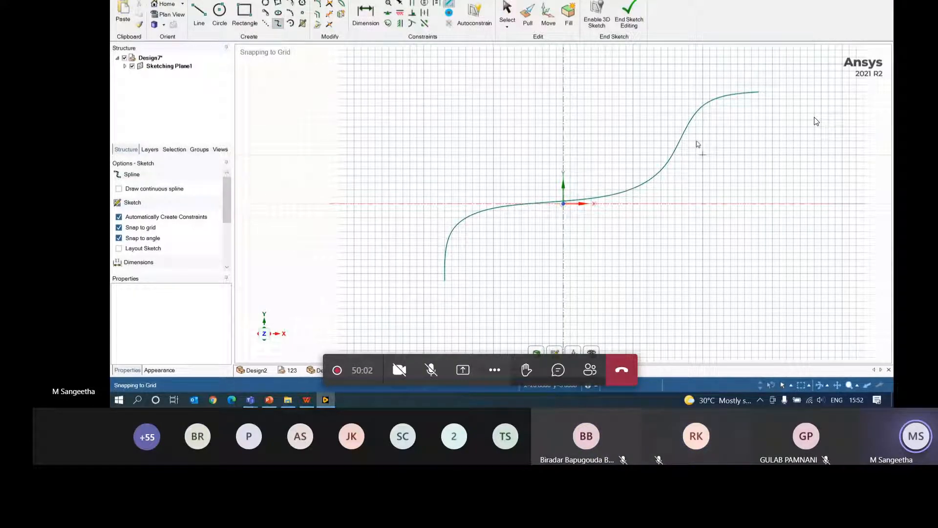
- Reshape the spline by dragging a control point, then exit the sketch to 3D
{"action": "left_click", "coordinate": [507, 12]}
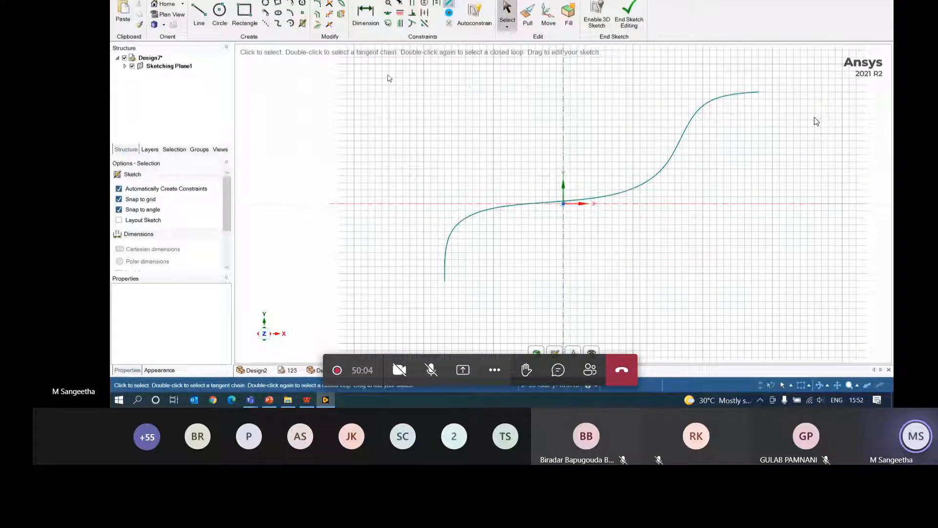
{"action": "mouse_move", "coordinate": [389, 79]}
{"action": "left_mouse_down"}
{"action": "mouse_move", "coordinate": [704, 268]}
{"action": "mouse_move", "coordinate": [796, 293]}
{"action": "left_mouse_up"}
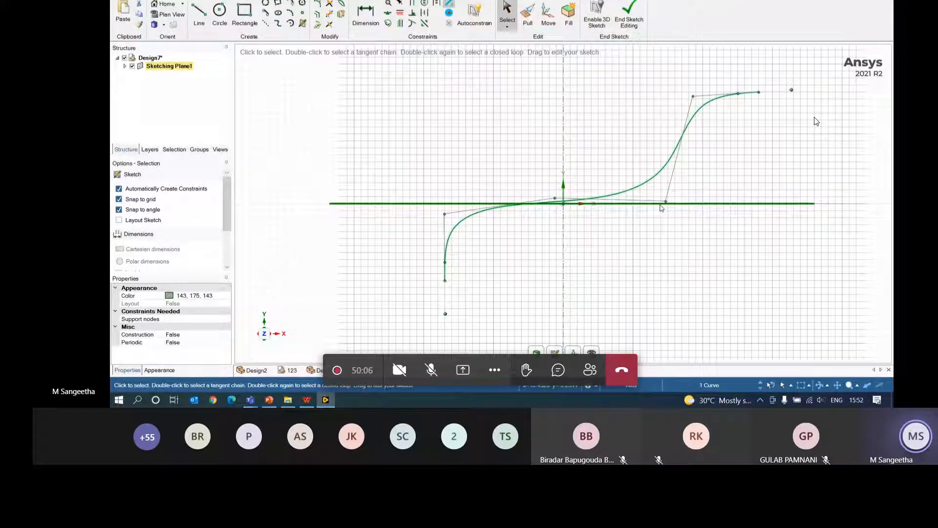
{"action": "left_click_drag", "start_coordinate": [666, 201], "coordinate": [627, 166]}
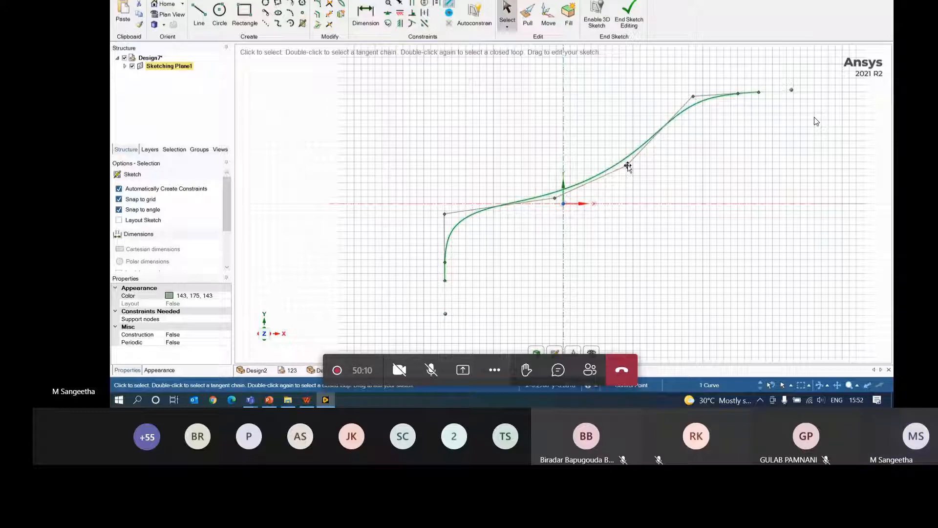
{"action": "key", "text": "p"}
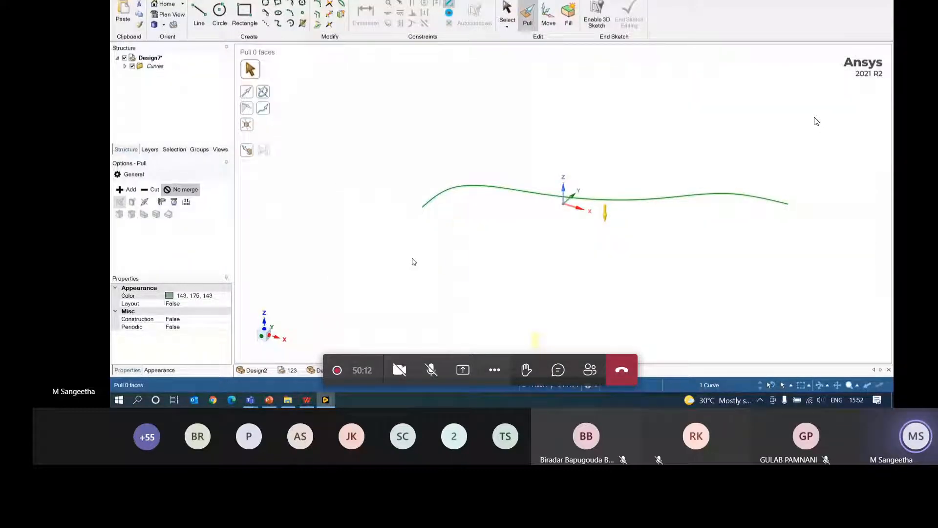
- Create a datum plane from the spline at its starting end and open a sketch on it
{"action": "left_click", "coordinate": [327, 218]}
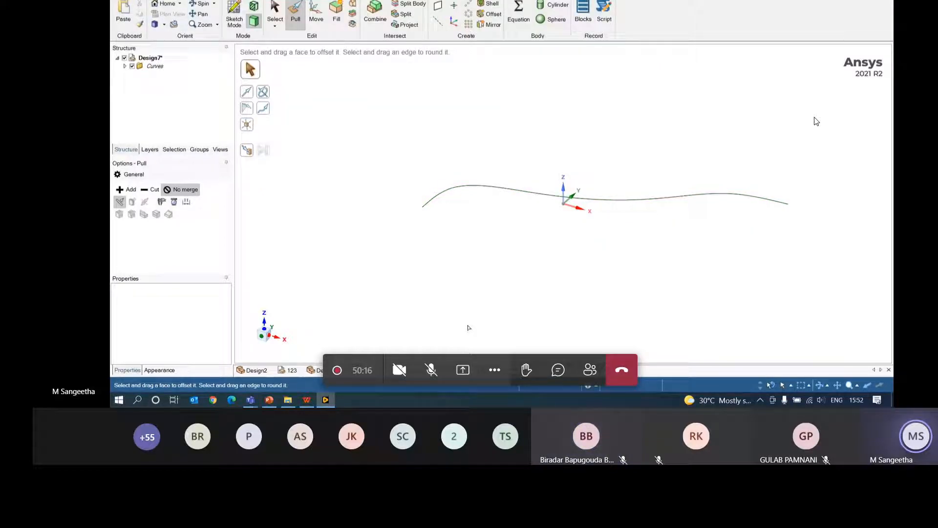
{"action": "left_click", "coordinate": [422, 209]}
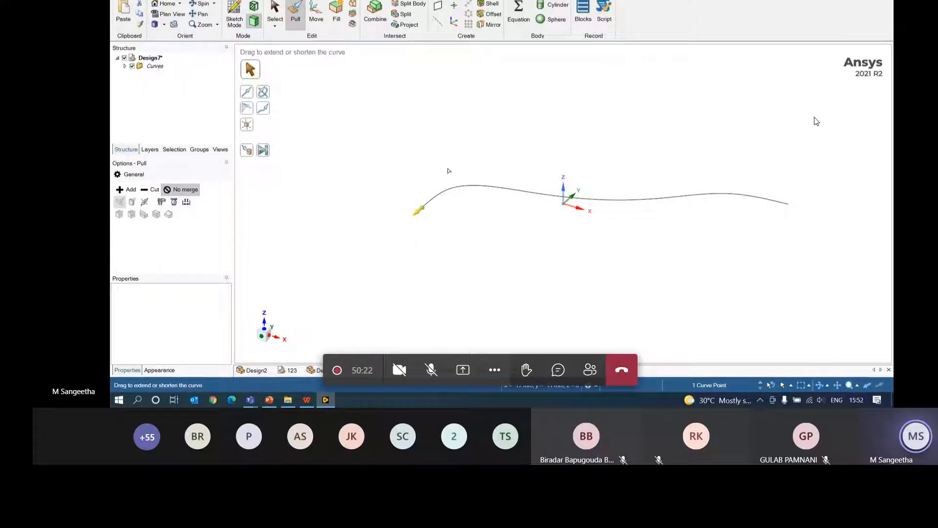
{"action": "left_click", "coordinate": [438, 6]}
{"action": "mouse_move", "coordinate": [496, 262]}
{"action": "middle_mouse_down"}
{"action": "mouse_move", "coordinate": [492, 308]}
{"action": "mouse_move", "coordinate": [602, 253]}
{"action": "mouse_move", "coordinate": [492, 271]}
{"action": "middle_mouse_up"}
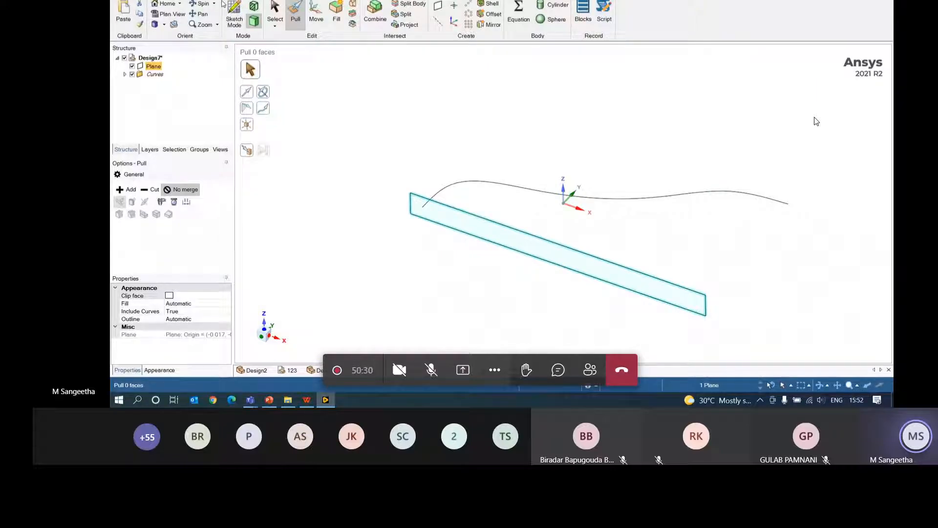
{"action": "left_click", "coordinate": [234, 15]}
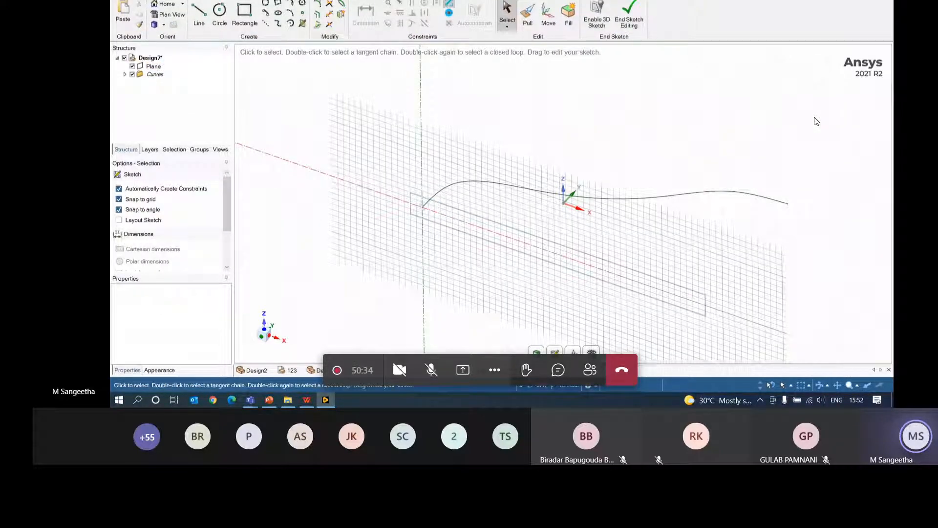
- Switch to plan view of the sketch plane and zoom in on the curve's end
{"action": "key", "text": "v"}
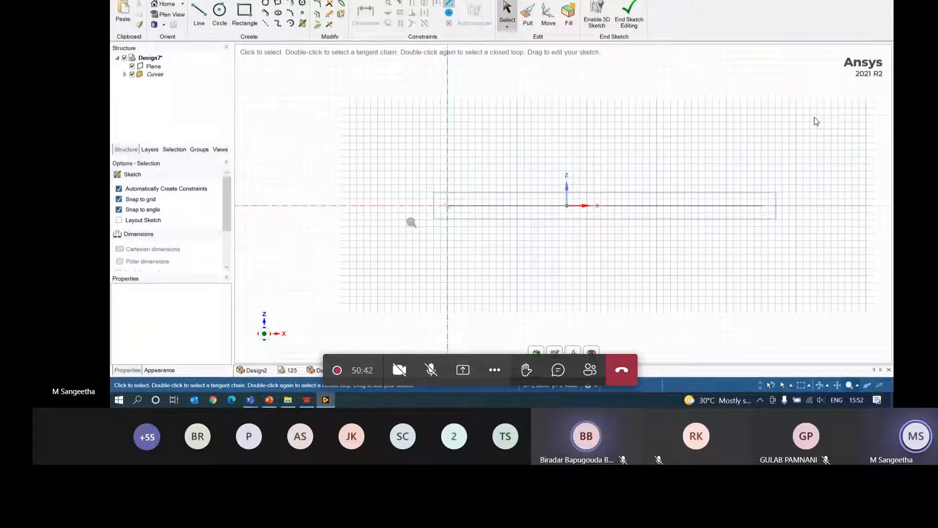
{"action": "scroll", "coordinate": [412, 222], "scroll_direction": "up", "scroll_amount": 4}
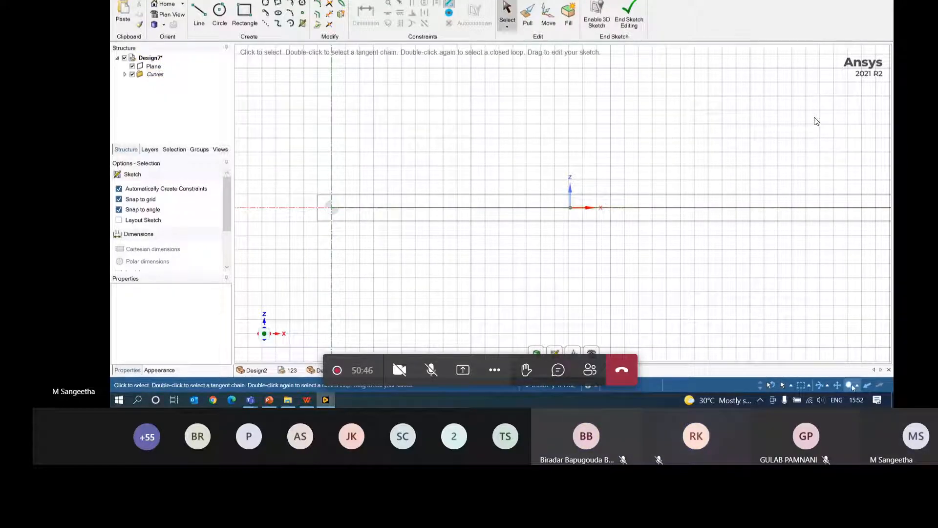
{"action": "scroll", "coordinate": [327, 228], "scroll_direction": "up", "scroll_amount": 8}
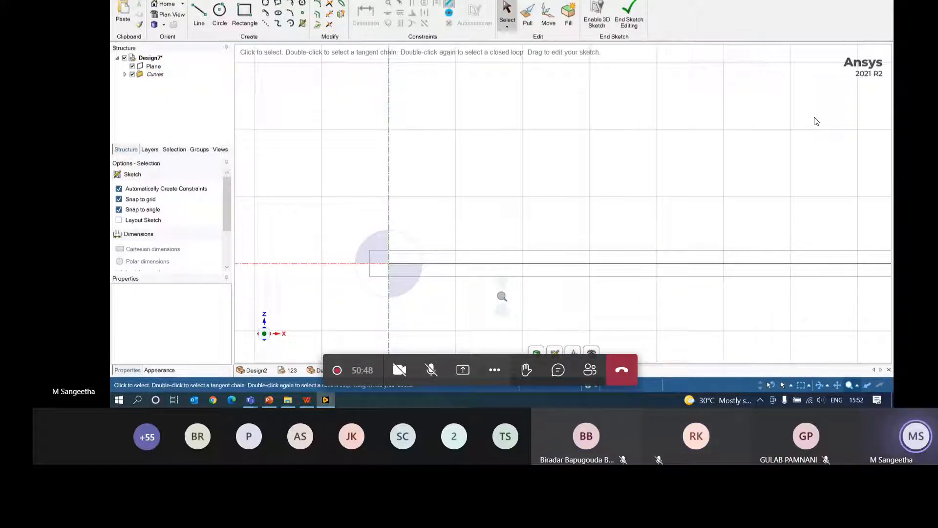
{"action": "scroll", "coordinate": [341, 234], "scroll_direction": "up", "scroll_amount": 3}
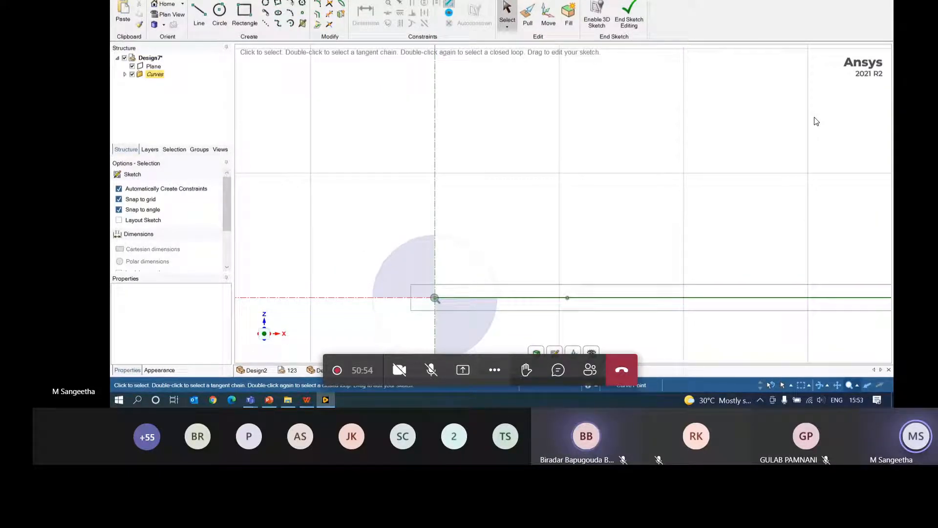
{"action": "scroll", "coordinate": [435, 298], "scroll_direction": "up", "scroll_amount": 1}
{"action": "scroll", "coordinate": [434, 298], "scroll_direction": "down", "scroll_amount": 11}
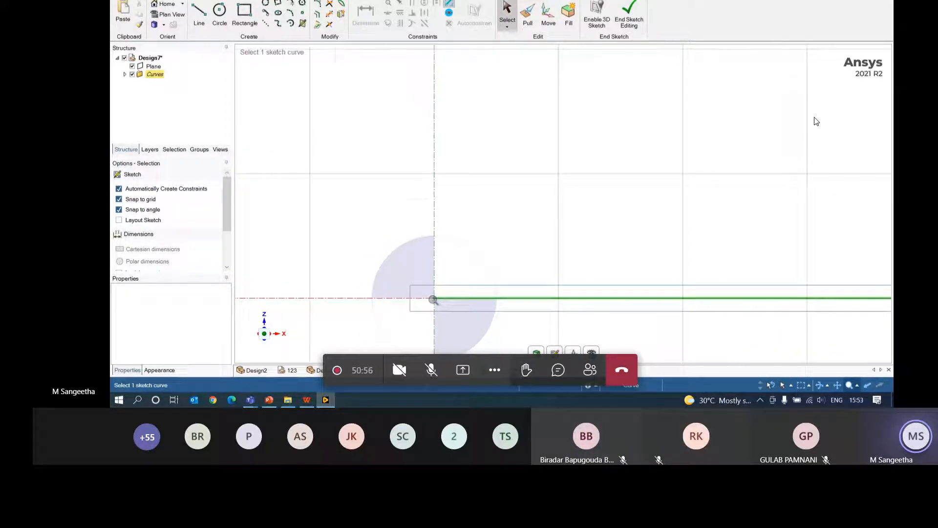
{"action": "scroll", "coordinate": [434, 299], "scroll_direction": "up", "scroll_amount": 5}
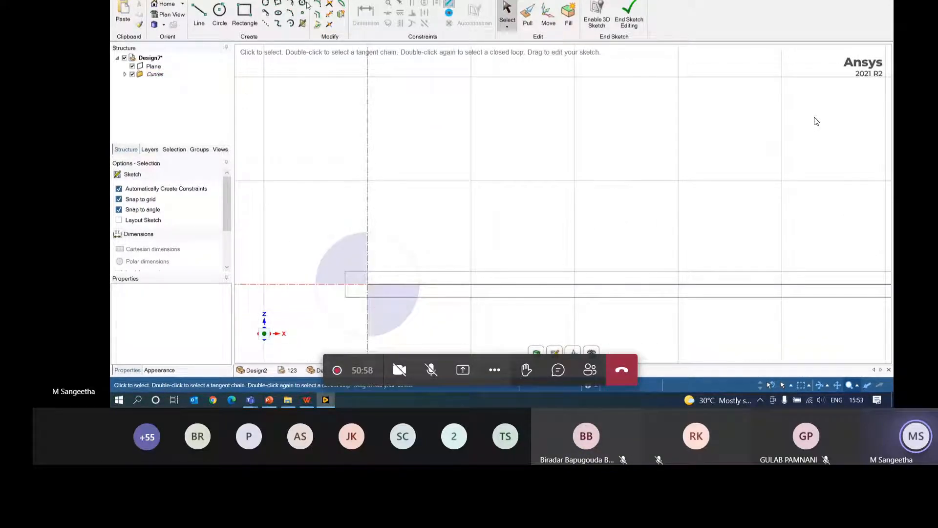
- Start a circle at the origin, cancel it, and exit the sketch back to 3D
{"action": "left_click", "coordinate": [220, 11]}
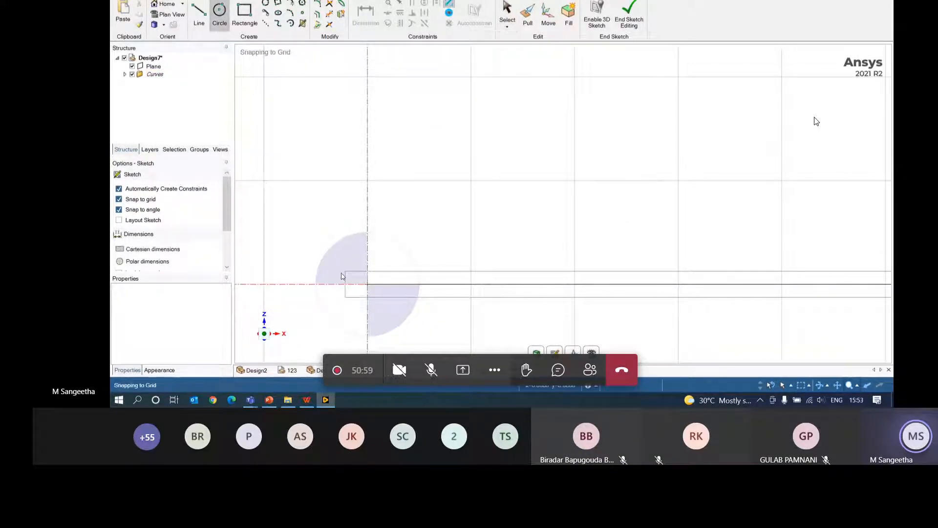
{"action": "left_click", "coordinate": [369, 288]}
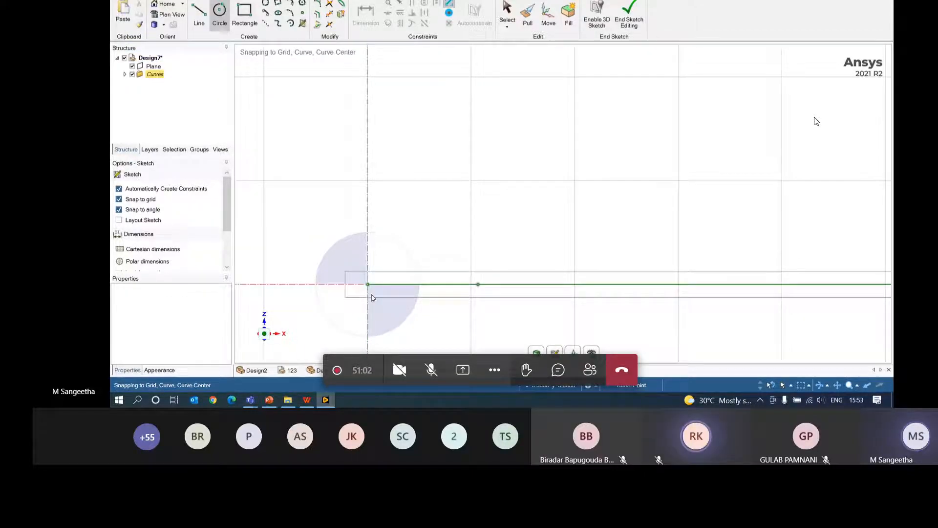
{"action": "key", "text": "Escape"}
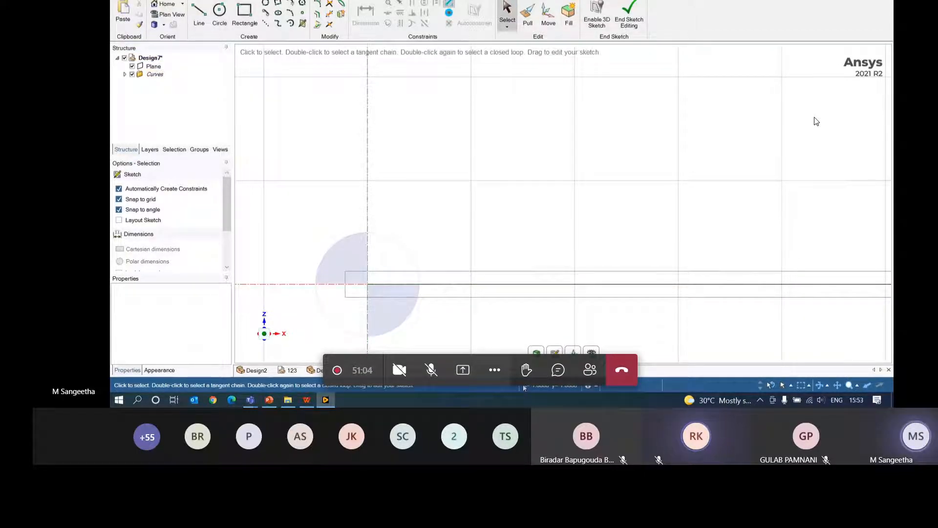
{"action": "scroll", "coordinate": [727, 287], "scroll_direction": "down", "scroll_amount": 1, "text": "ctrl"}
{"action": "scroll", "coordinate": [728, 288], "scroll_direction": "down", "scroll_amount": 3, "text": "ctrl"}
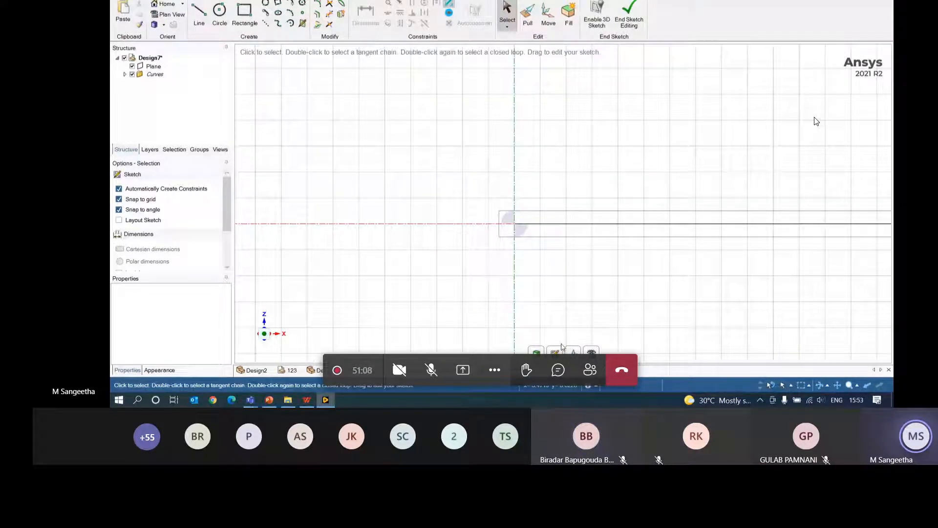
{"action": "key", "text": "p"}
{"action": "mouse_move", "coordinate": [602, 289]}
{"action": "middle_mouse_down"}
{"action": "mouse_move", "coordinate": [608, 306]}
{"action": "mouse_move", "coordinate": [600, 303]}
{"action": "middle_mouse_up"}
- Sketch a 2 mm diameter circle on the plane, centred at the spline's start point
{"action": "left_click", "coordinate": [524, 297]}
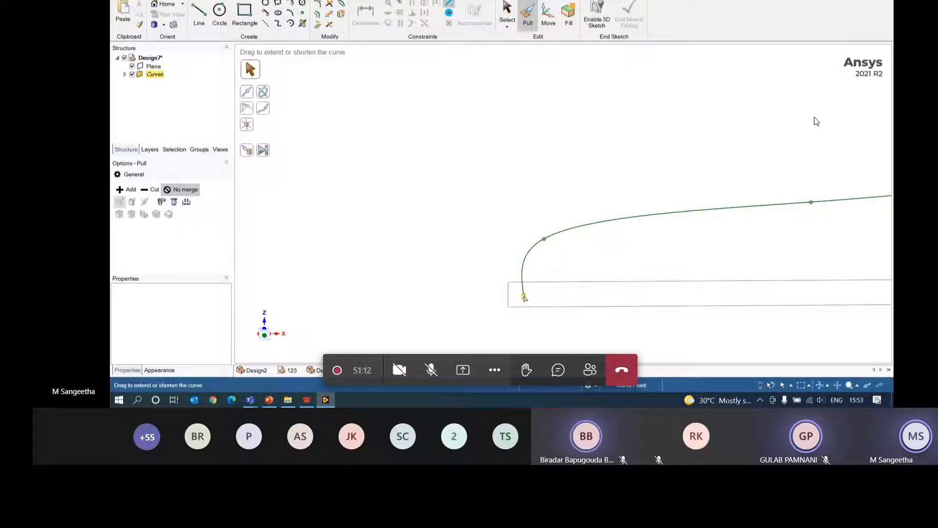
{"action": "left_click", "coordinate": [552, 296]}
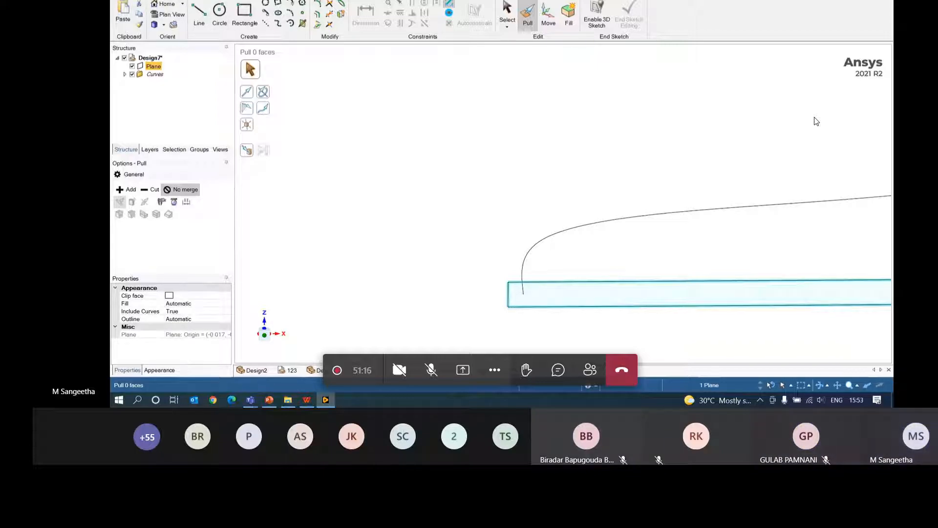
{"action": "left_click", "coordinate": [161, 0]}
{"action": "left_click", "coordinate": [237, 15]}
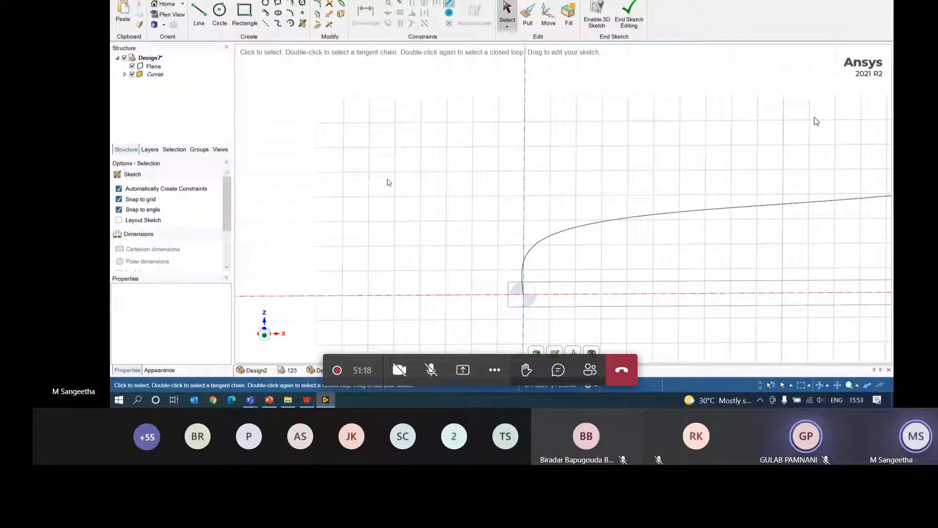
{"action": "left_click", "coordinate": [216, 16]}
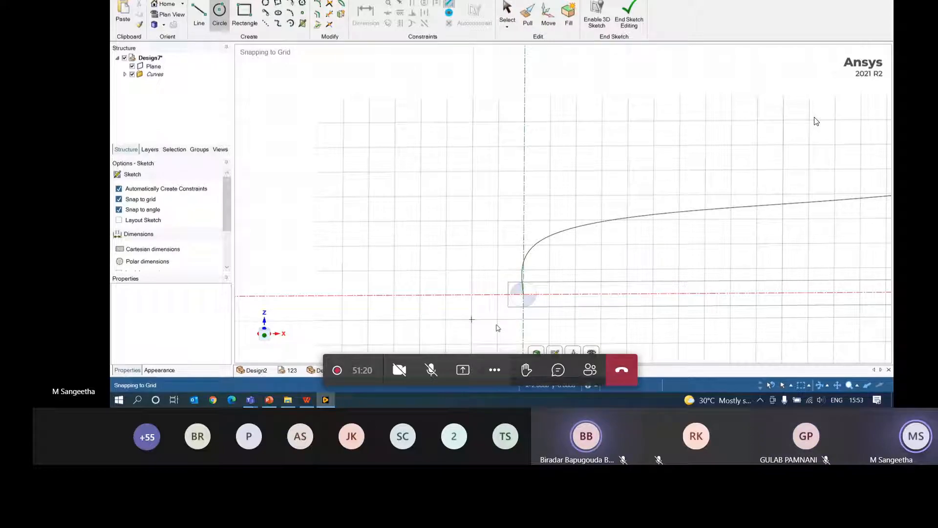
{"action": "left_click", "coordinate": [524, 294]}
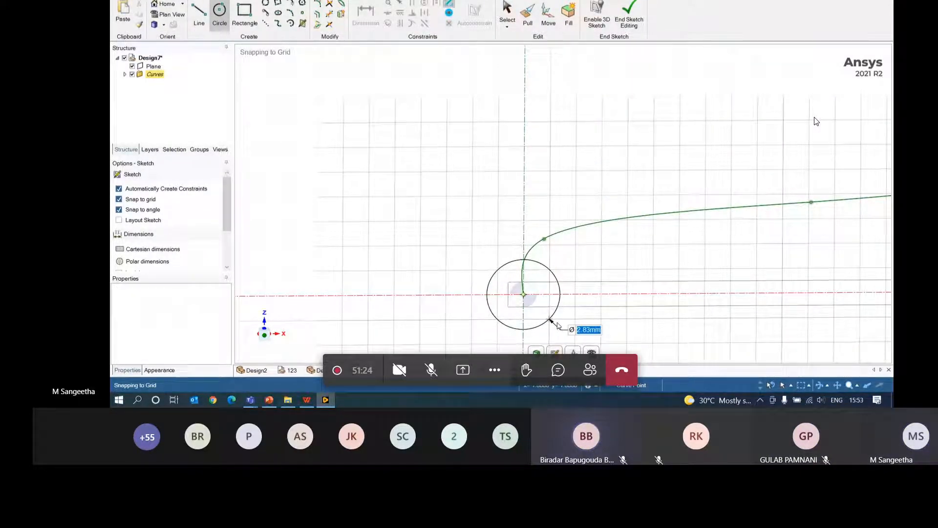
{"action": "type", "text": "2"}
{"action": "key", "text": "Return"}
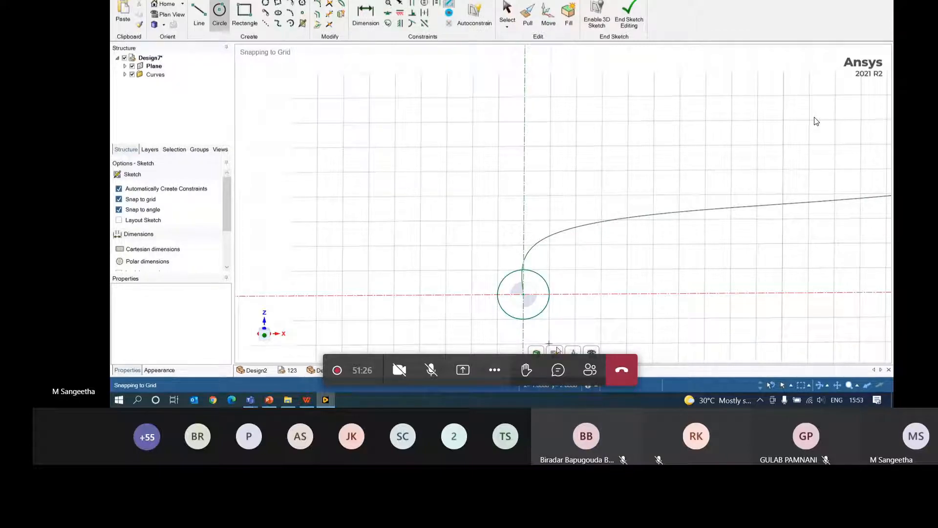
- End the sketch so the circle becomes a surface, and orbit to view the curve
{"action": "left_click", "coordinate": [538, 352]}
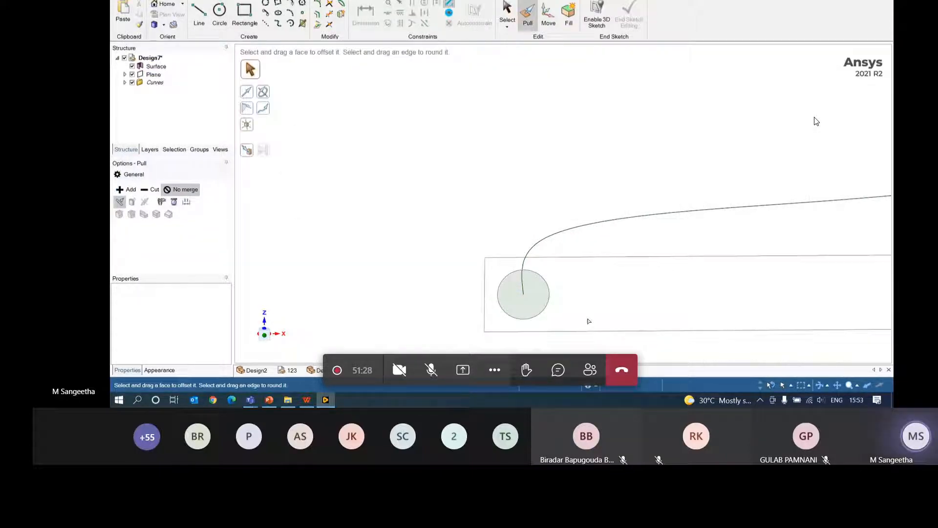
{"action": "mouse_move", "coordinate": [589, 321]}
{"action": "middle_mouse_down"}
{"action": "mouse_move", "coordinate": [614, 292]}
{"action": "mouse_move", "coordinate": [668, 308]}
{"action": "mouse_move", "coordinate": [702, 294]}
{"action": "mouse_move", "coordinate": [694, 302]}
{"action": "middle_mouse_up"}
{"action": "left_click", "coordinate": [529, 295]}
{"action": "left_click", "coordinate": [816, 121]}
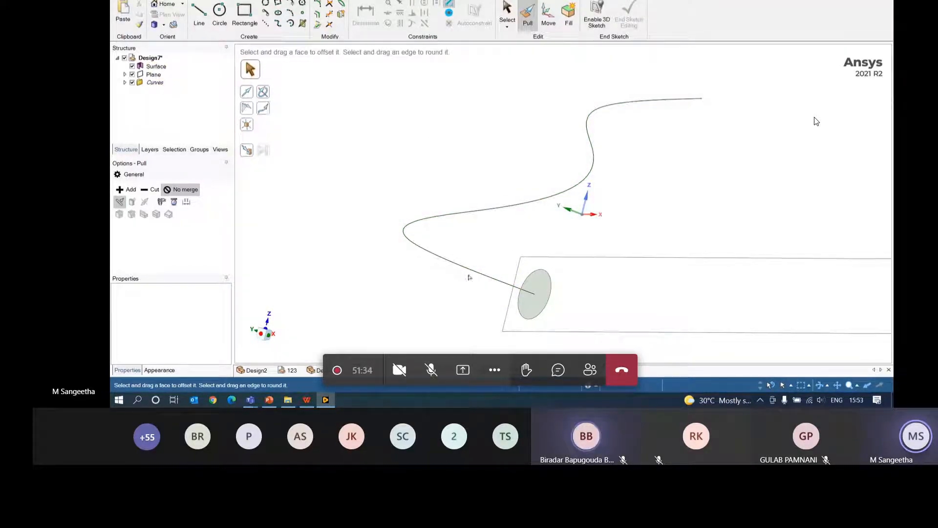
- Sweep the circular face along the full spline into a solid tube
{"action": "left_click", "coordinate": [528, 300]}
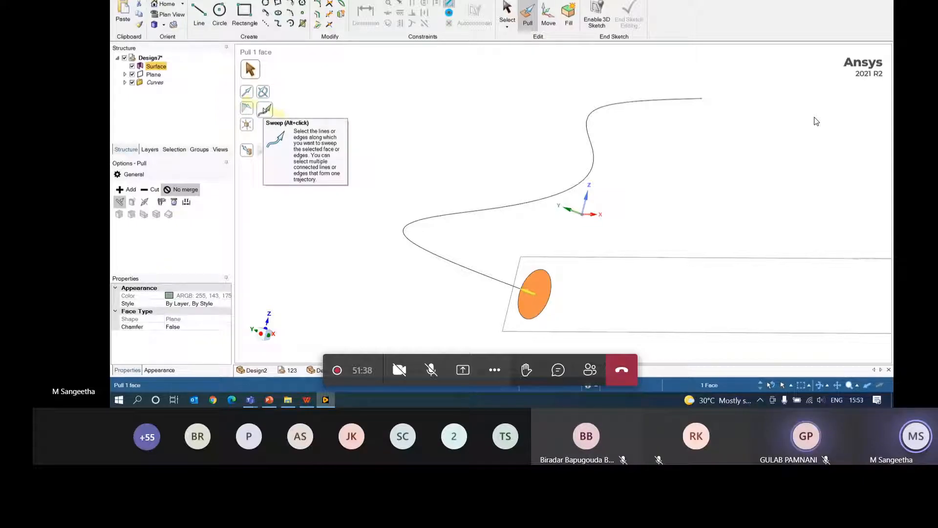
{"action": "left_click", "coordinate": [265, 108]}
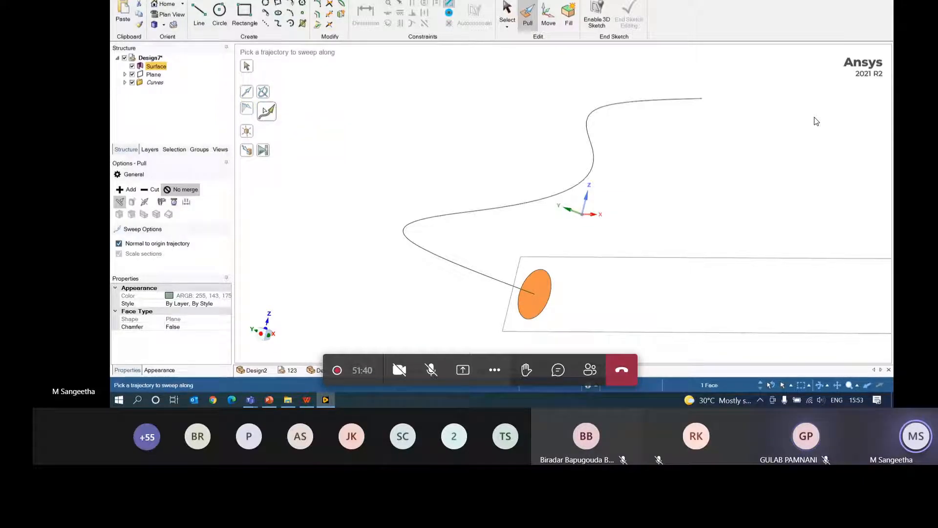
{"action": "left_click", "coordinate": [498, 209]}
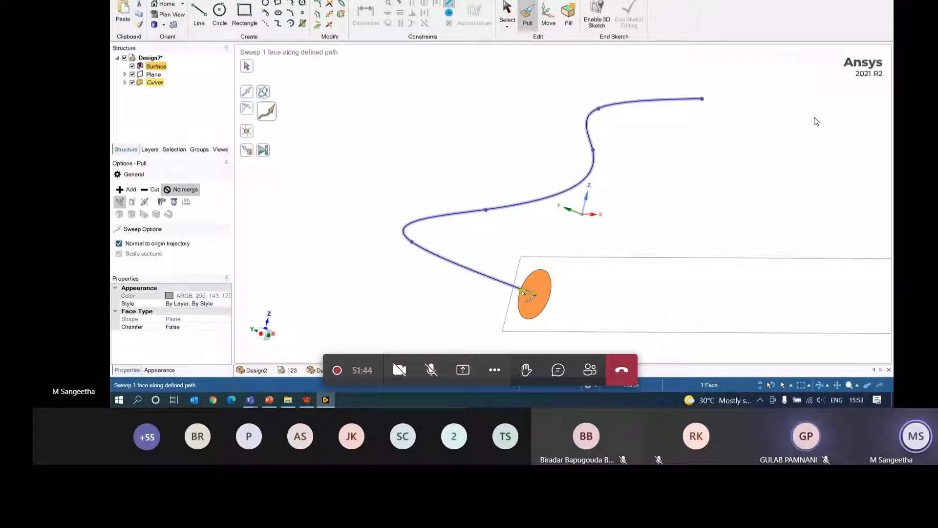
{"action": "left_click_drag", "start_coordinate": [473, 272], "coordinate": [430, 230]}
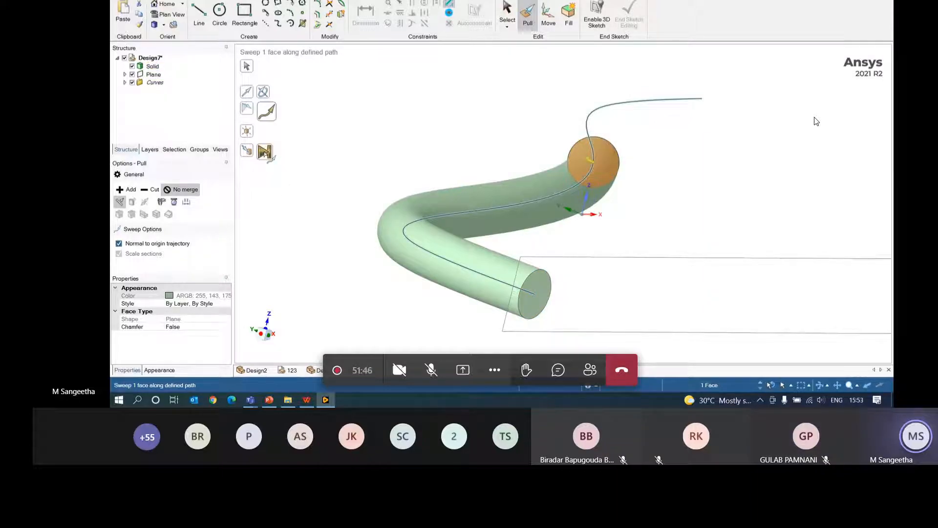
{"action": "left_click", "coordinate": [265, 152]}
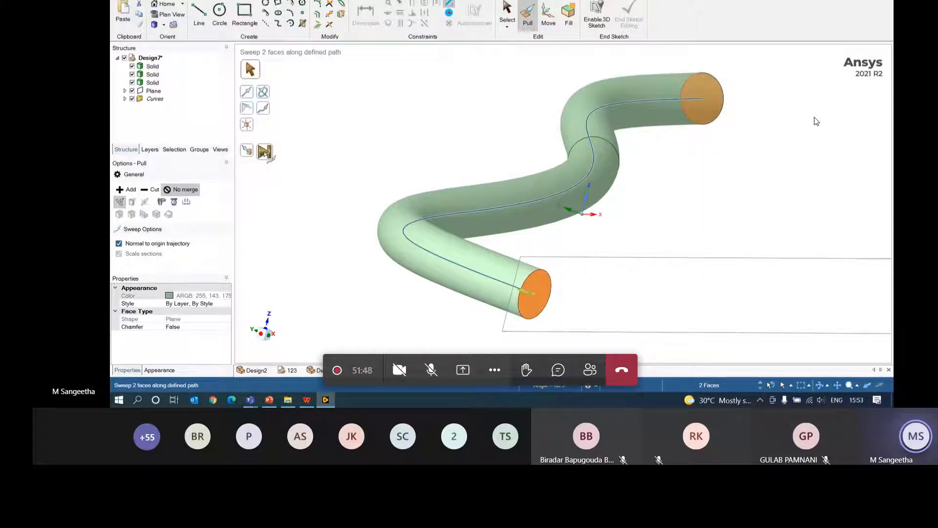
{"action": "key", "text": "ctrl+z"}
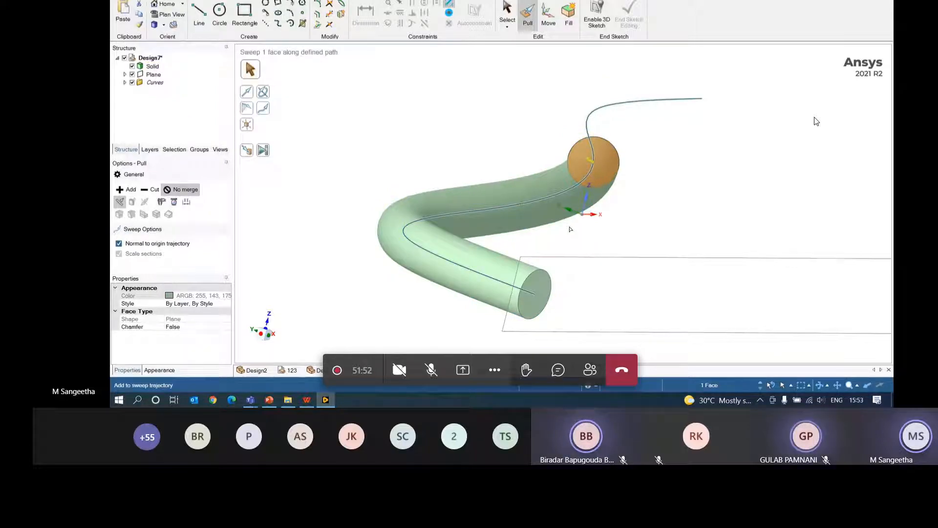
{"action": "key", "text": "ctrl+z"}
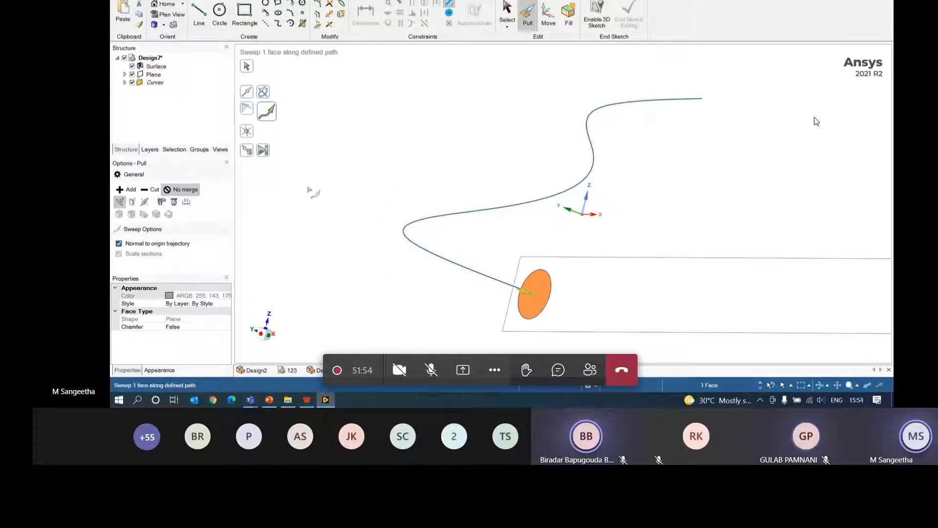
{"action": "left_click", "coordinate": [261, 152]}
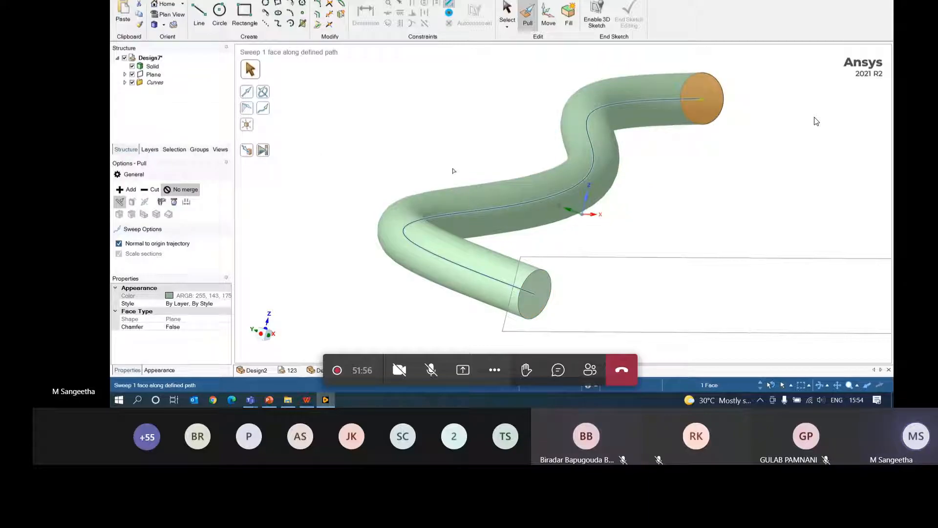
- Orbit around the finished tube and switch to the Design4 model
{"action": "left_click", "coordinate": [817, 163]}
{"action": "mouse_move", "coordinate": [786, 152]}
{"action": "middle_mouse_down"}
{"action": "mouse_move", "coordinate": [780, 167]}
{"action": "mouse_move", "coordinate": [788, 150]}
{"action": "mouse_move", "coordinate": [827, 182]}
{"action": "mouse_move", "coordinate": [786, 150]}
{"action": "middle_mouse_up"}
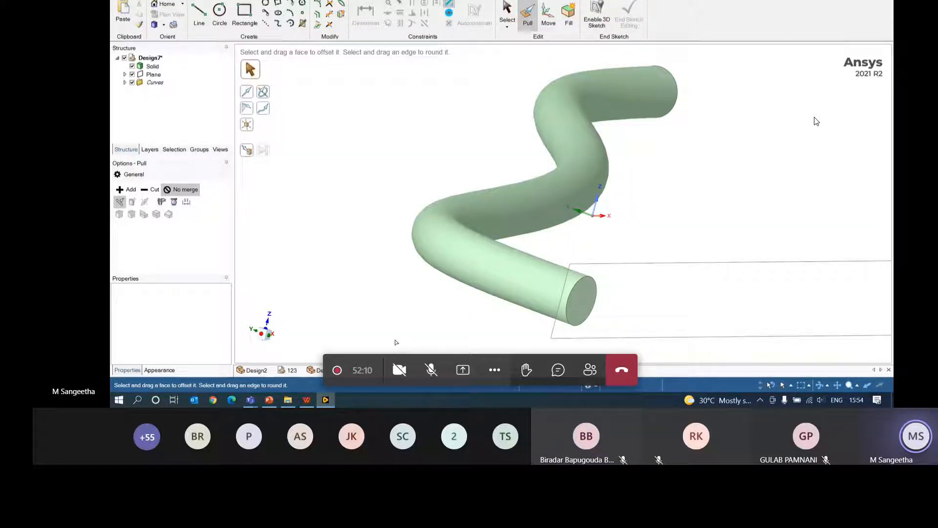
{"action": "left_click", "coordinate": [393, 370]}
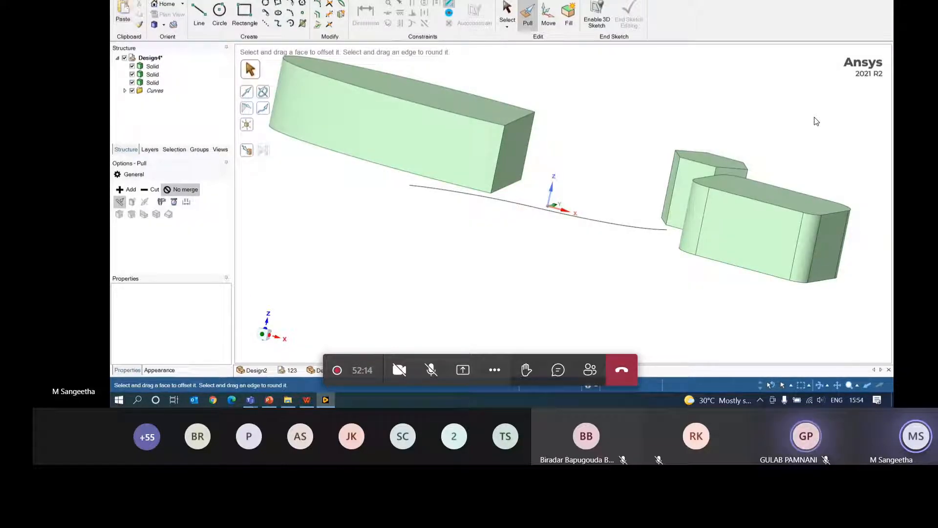
- Start a new design and pull a sketched circle up into a 22.64 mm tall cylinder
{"action": "left_click", "coordinate": [121, 0]}
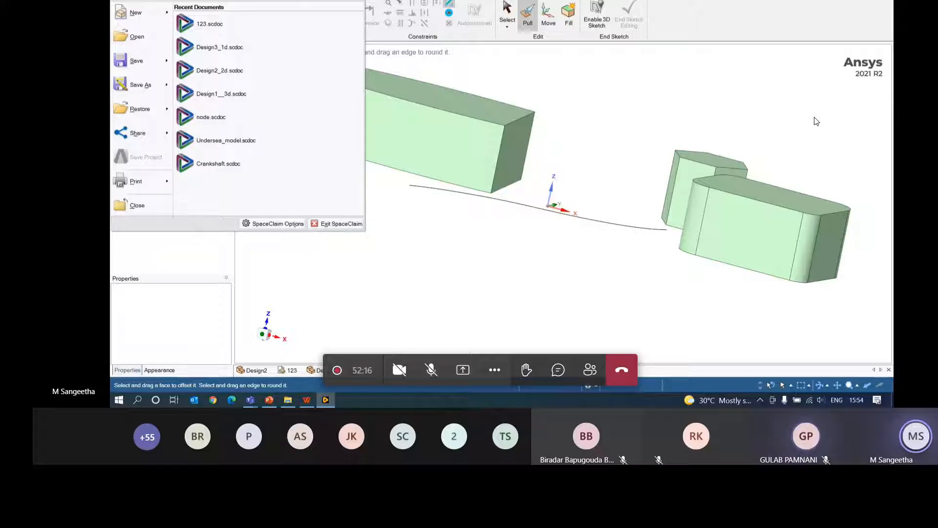
{"action": "left_click", "coordinate": [135, 12]}
{"action": "left_click", "coordinate": [220, 15]}
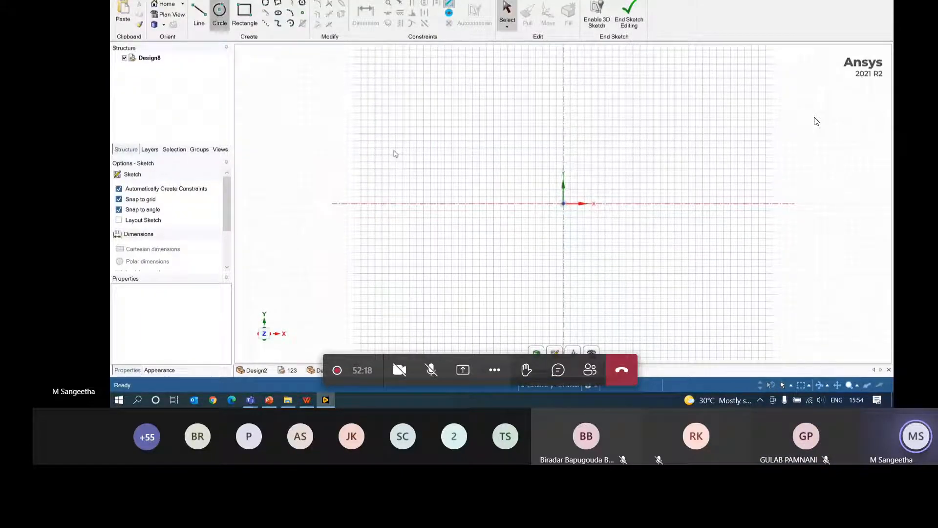
{"action": "left_click", "coordinate": [564, 204]}
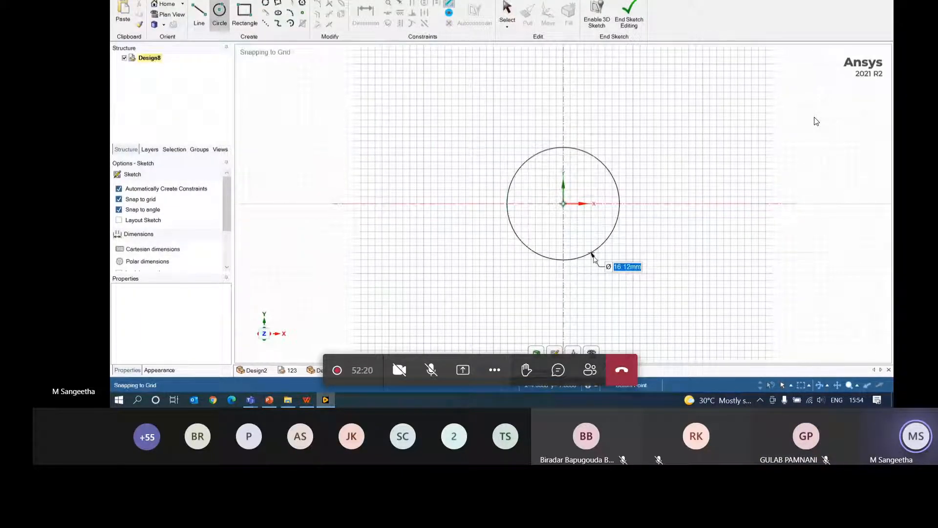
{"action": "left_click", "coordinate": [594, 255]}
{"action": "left_click", "coordinate": [528, 15]}
{"action": "left_click", "coordinate": [568, 201]}
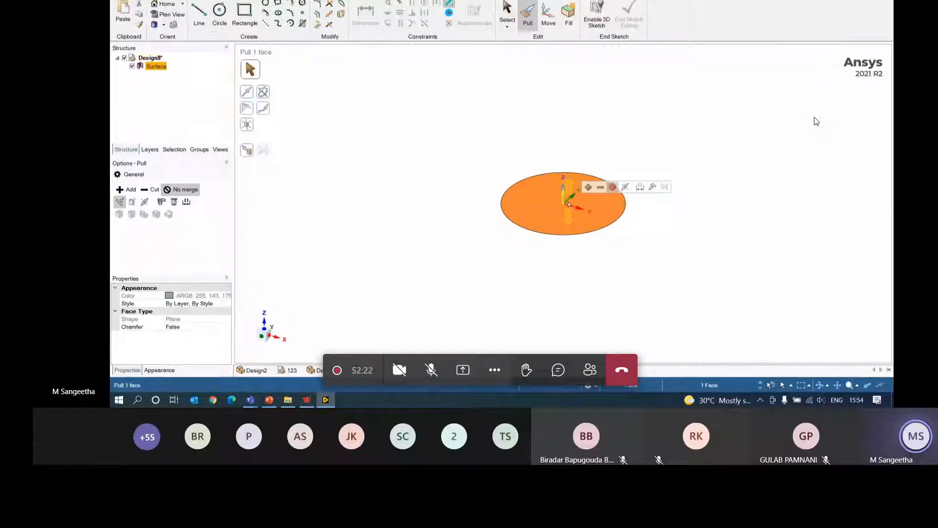
{"action": "left_click_drag", "start_coordinate": [568, 201], "coordinate": [566, 65]}
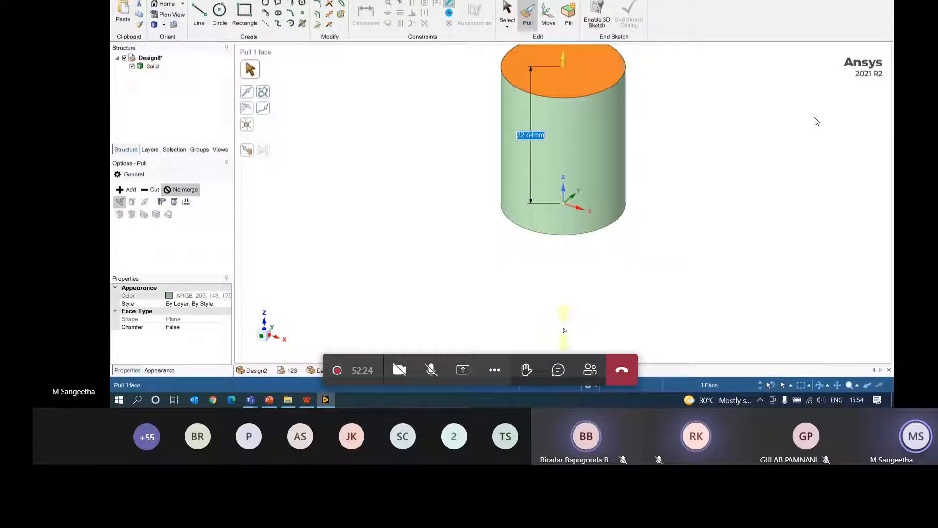
- Pan and orbit around the cylinder, selecting and clearing its faces
{"action": "middle_click_drag", "start_coordinate": [574, 175], "coordinate": [559, 258], "text": "ctrl"}
{"action": "middle_click_drag", "start_coordinate": [712, 227], "coordinate": [715, 190]}
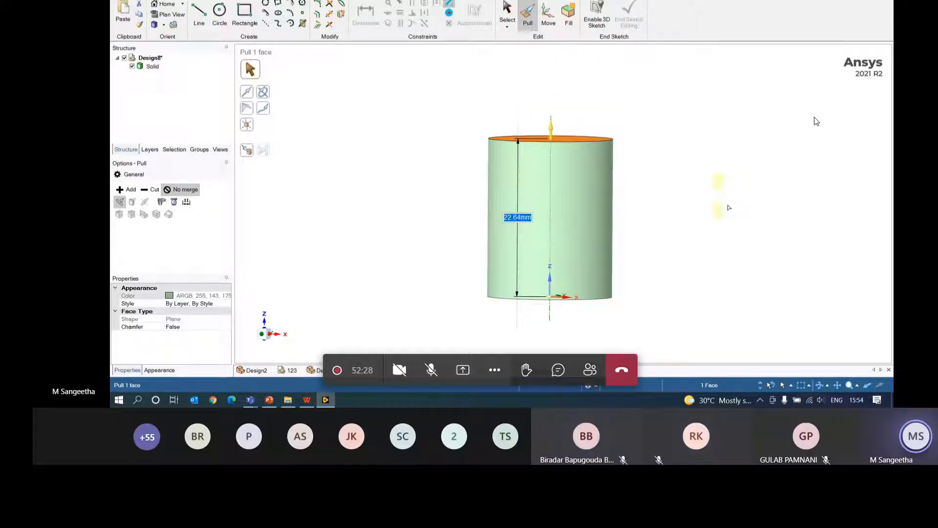
{"action": "left_click", "coordinate": [728, 208]}
{"action": "left_click", "coordinate": [579, 202]}
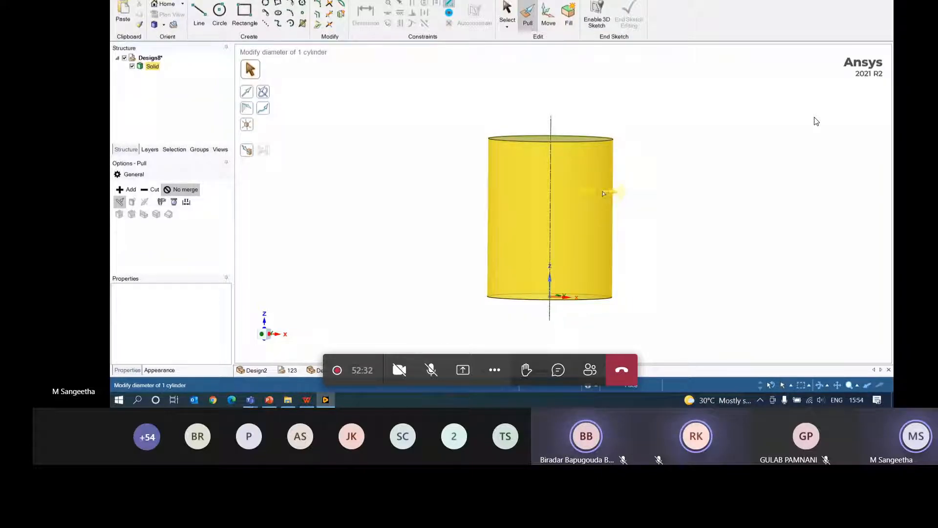
{"action": "left_click", "coordinate": [738, 269]}
{"action": "middle_click_drag", "start_coordinate": [738, 269], "coordinate": [732, 302]}
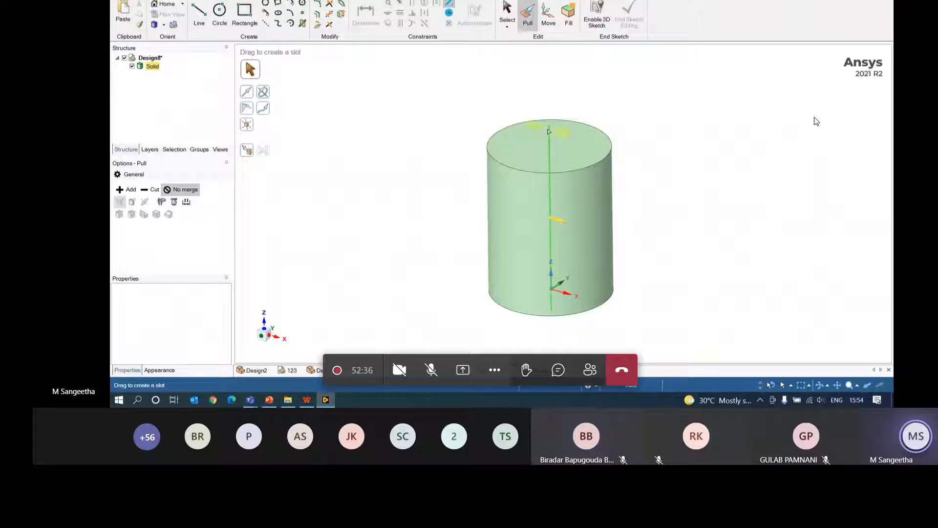
- Try creating a plane through the cylinder's axis, then undo it
{"action": "left_click", "coordinate": [549, 131]}
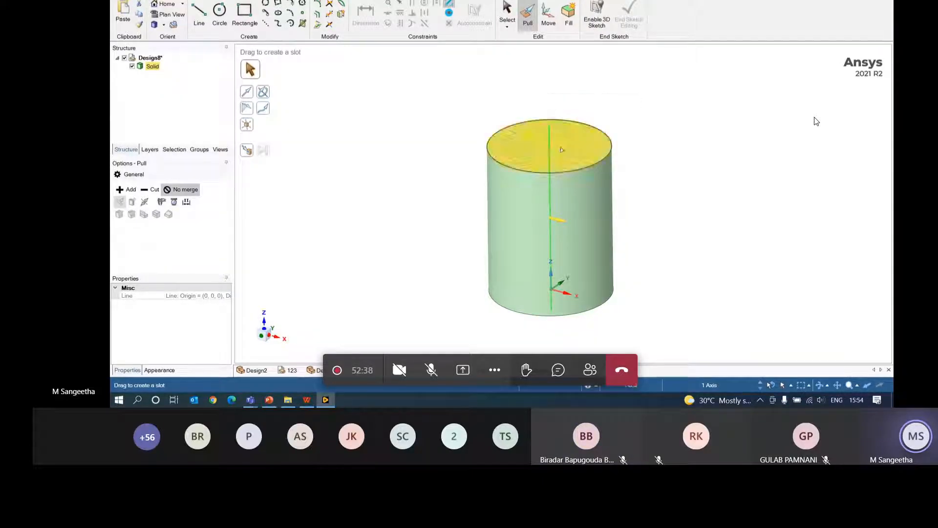
{"action": "left_click", "coordinate": [163, 0]}
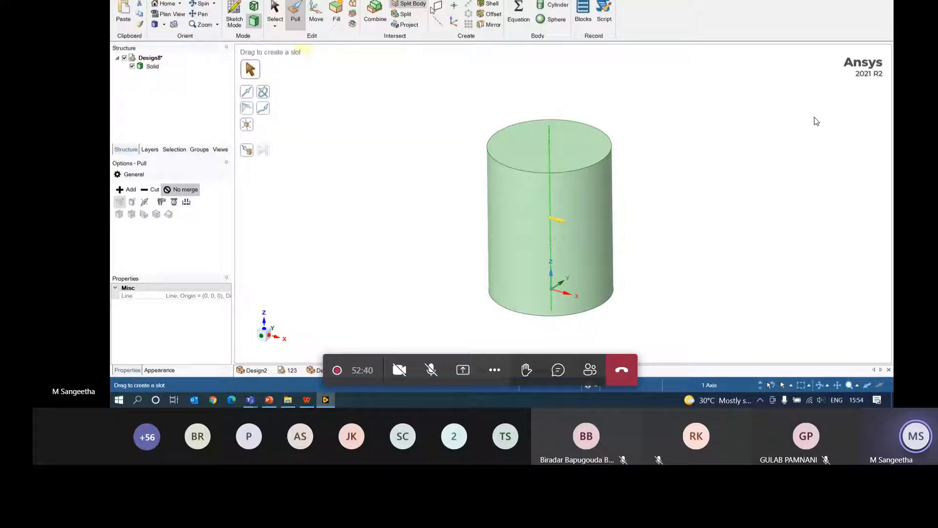
{"action": "left_click", "coordinate": [438, 6]}
{"action": "mouse_move", "coordinate": [735, 267]}
{"action": "middle_mouse_down"}
{"action": "mouse_move", "coordinate": [753, 225]}
{"action": "mouse_move", "coordinate": [754, 256]}
{"action": "mouse_move", "coordinate": [744, 260]}
{"action": "middle_mouse_up"}
{"action": "key", "text": "ctrl+z"}
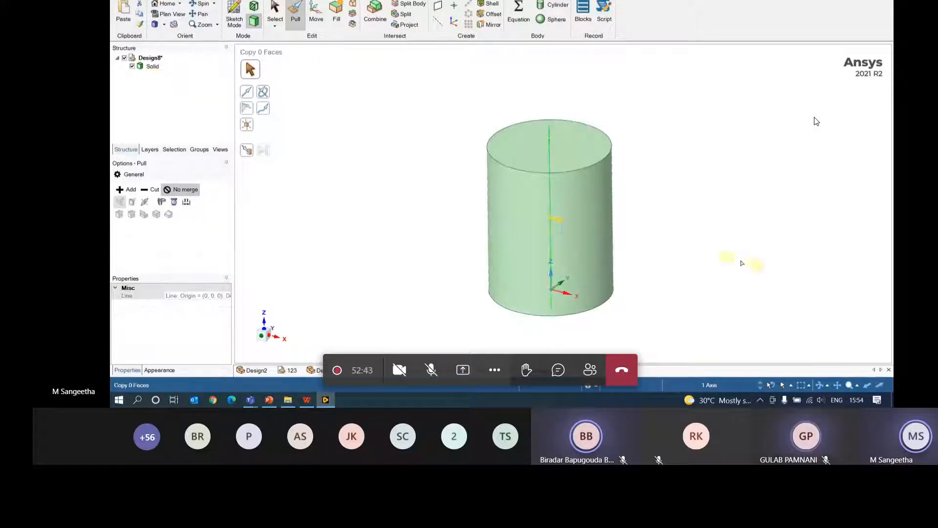
{"action": "key", "text": "Escape"}
- Select the cylinder's side face, reset to a front view, and return to the Select tool
{"action": "left_click", "coordinate": [562, 293]}
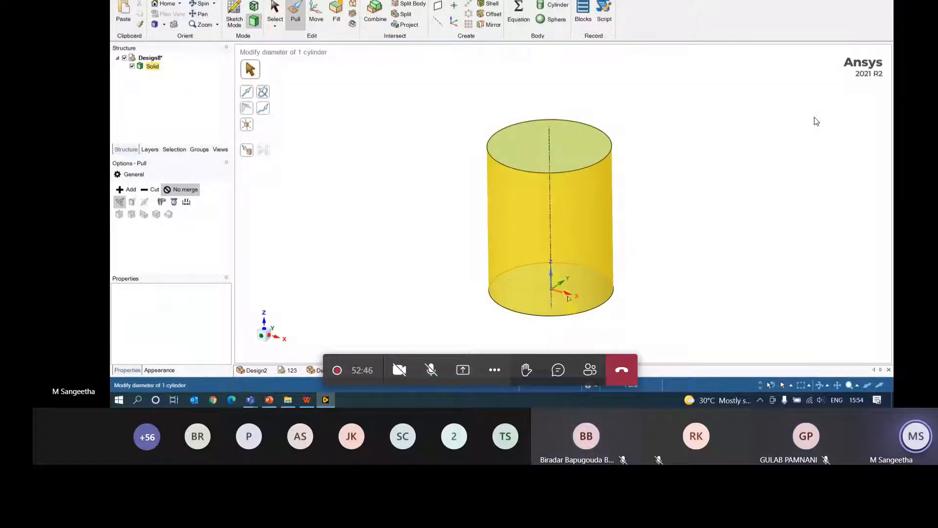
{"action": "left_click", "coordinate": [278, 345]}
{"action": "middle_click_drag", "start_coordinate": [597, 335], "coordinate": [506, 361]}
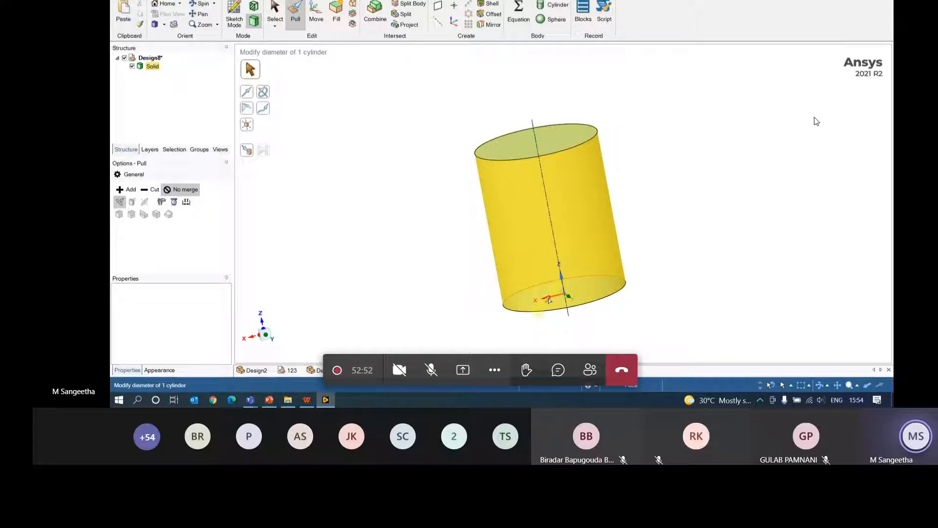
{"action": "key", "text": "s"}
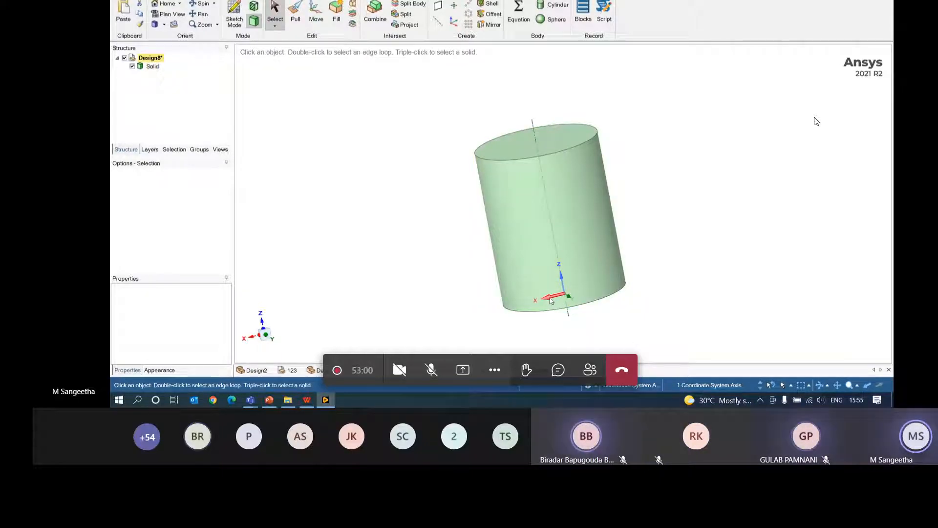
- Create a datum plane through the cylinder's central Z axis, undoing the misplaced attempts
{"action": "left_click", "coordinate": [439, 7]}
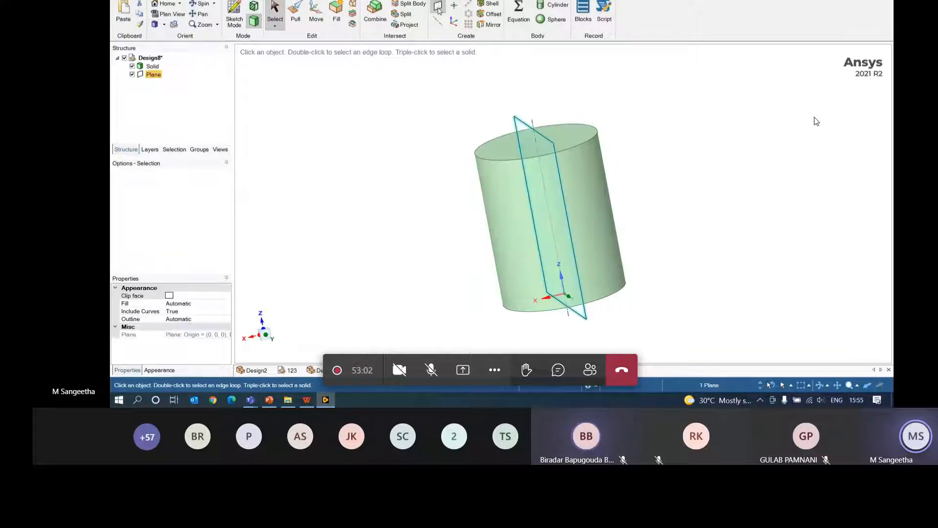
{"action": "middle_click_drag", "start_coordinate": [661, 224], "coordinate": [692, 243]}
{"action": "key", "text": "ctrl+z"}
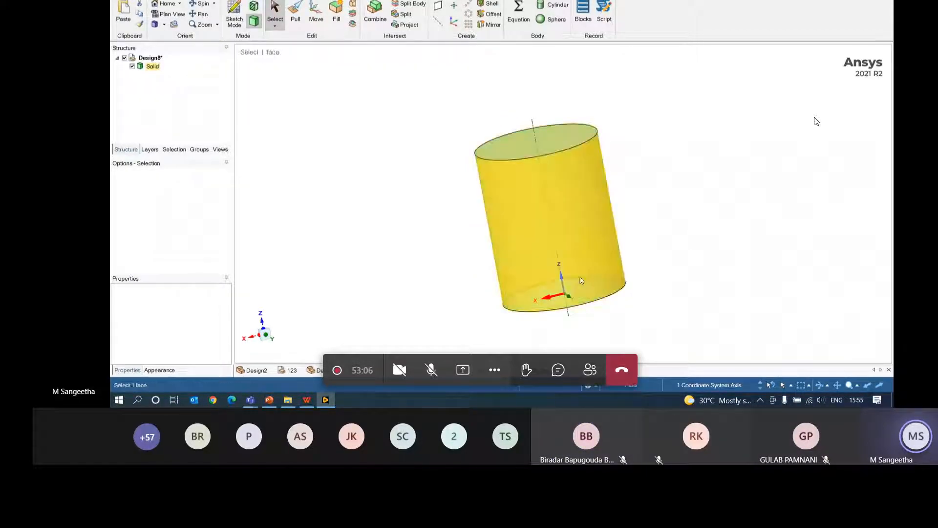
{"action": "left_click", "coordinate": [562, 277]}
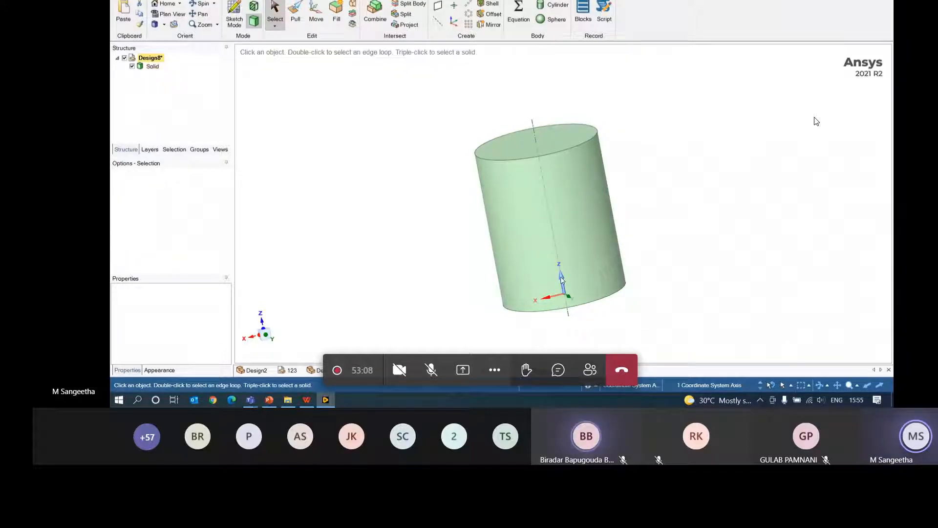
{"action": "left_click", "coordinate": [439, 7]}
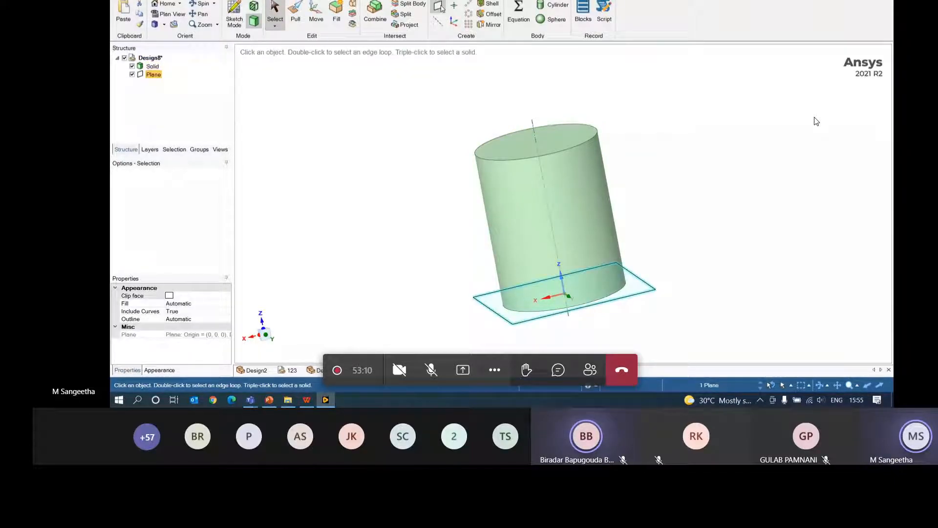
{"action": "mouse_move", "coordinate": [743, 278]}
{"action": "middle_mouse_down"}
{"action": "mouse_move", "coordinate": [758, 299]}
{"action": "mouse_move", "coordinate": [793, 309]}
{"action": "mouse_move", "coordinate": [787, 362]}
{"action": "mouse_move", "coordinate": [771, 281]}
{"action": "mouse_move", "coordinate": [781, 318]}
{"action": "middle_mouse_up"}
{"action": "left_click", "coordinate": [803, 229]}
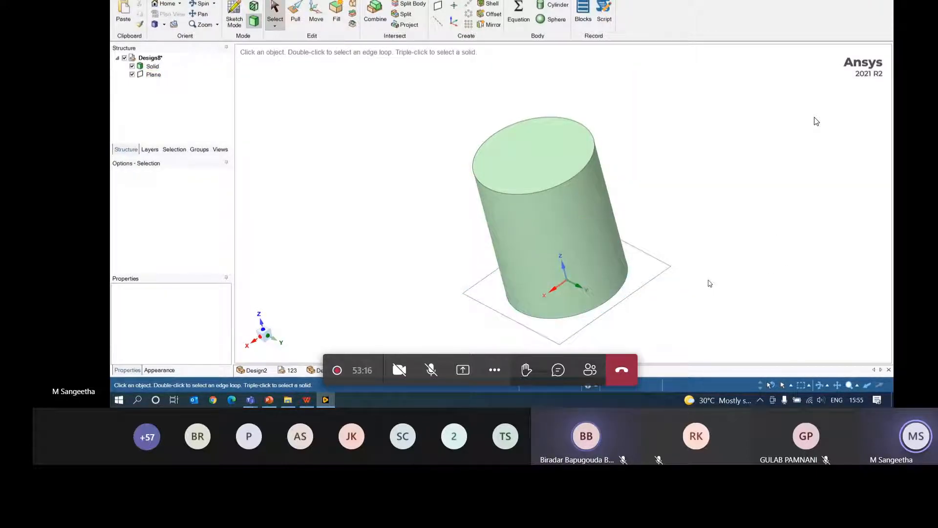
{"action": "left_click", "coordinate": [589, 301]}
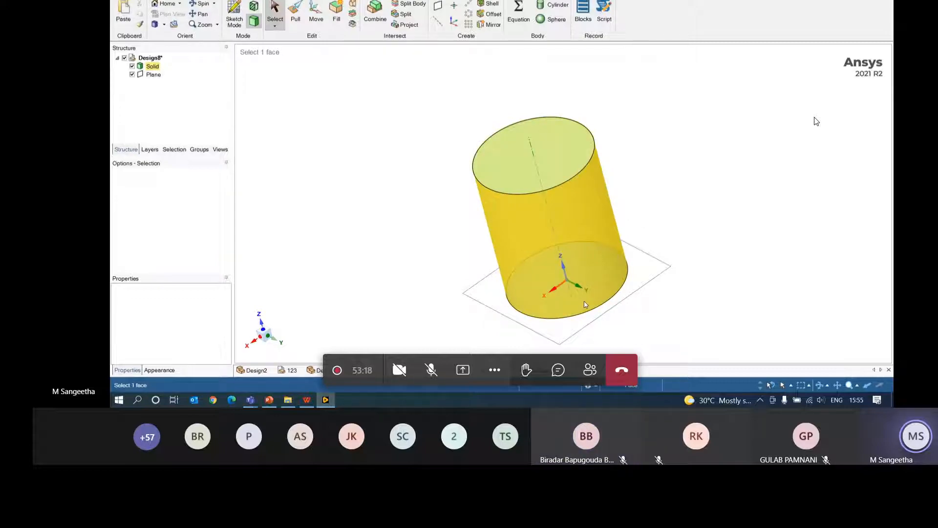
{"action": "key", "text": "ctrl+z"}
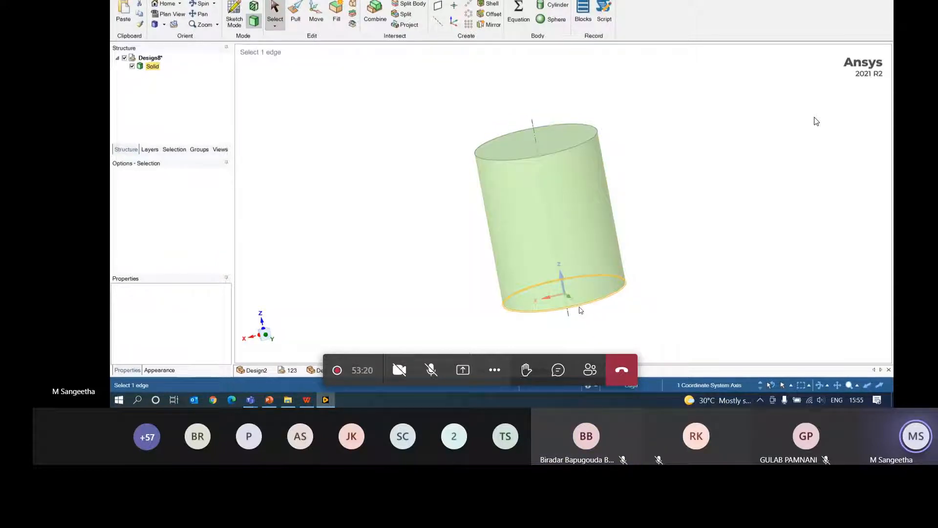
{"action": "left_click", "coordinate": [438, 6]}
{"action": "middle_click_drag", "start_coordinate": [811, 165], "coordinate": [813, 262]}
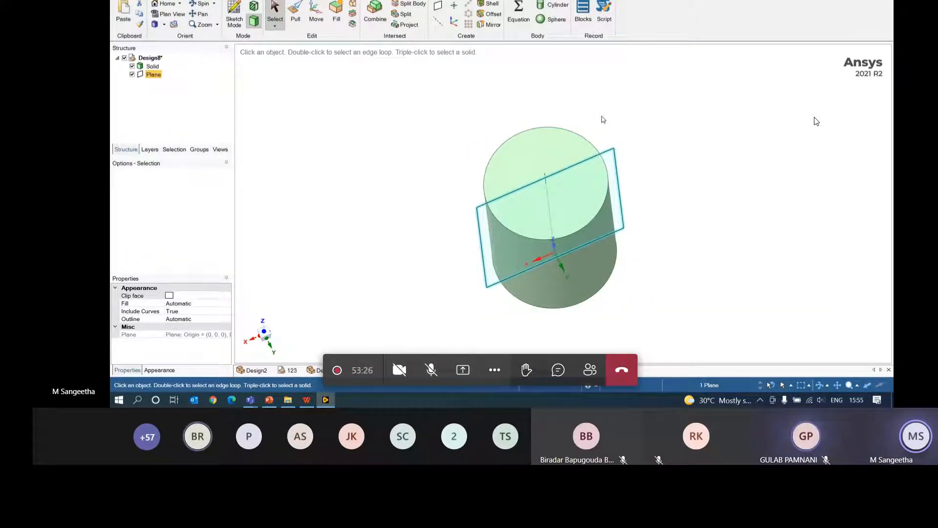
- Move the datum plane 19 mm along its normal away from the cylinder, then sketch on it
{"action": "middle_click_drag", "start_coordinate": [716, 258], "coordinate": [735, 241]}
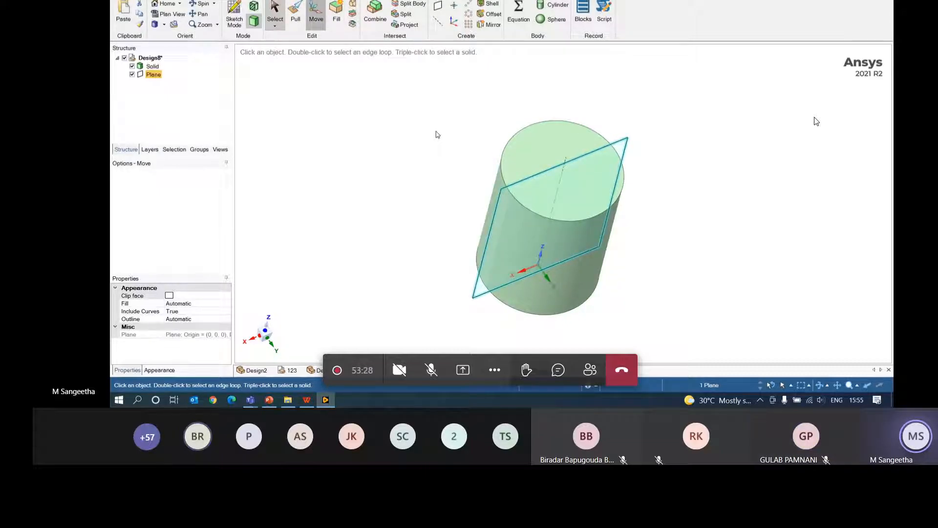
{"action": "key", "text": "m"}
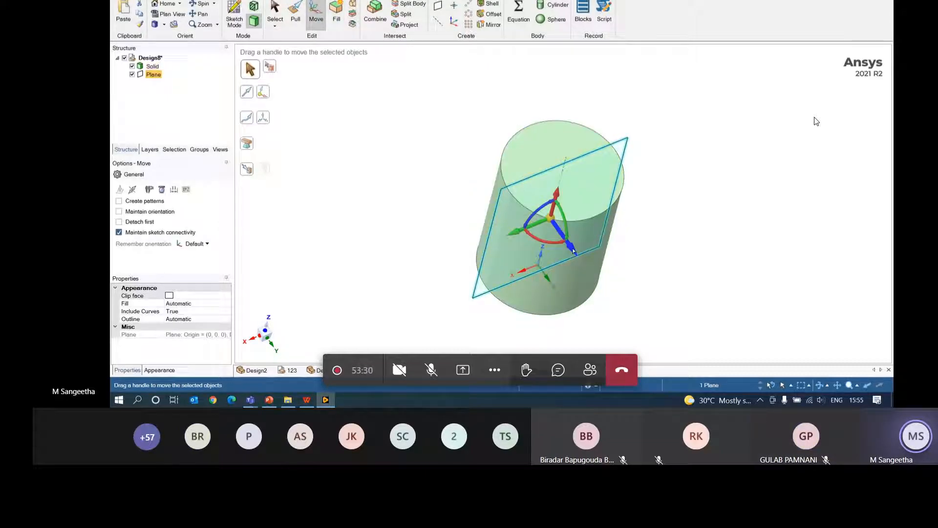
{"action": "left_click_drag", "start_coordinate": [573, 250], "coordinate": [626, 335]}
{"action": "type", "text": "1"}
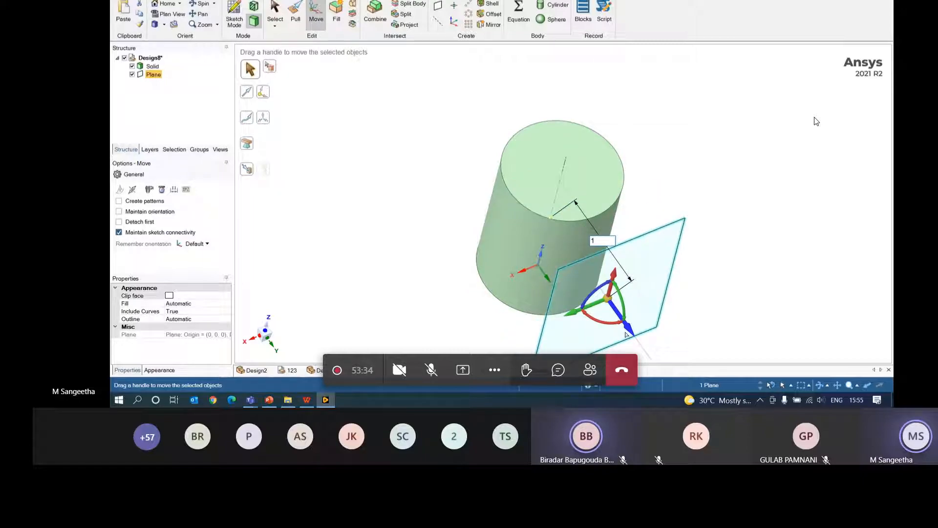
{"action": "type", "text": "9"}
{"action": "key", "text": "Return"}
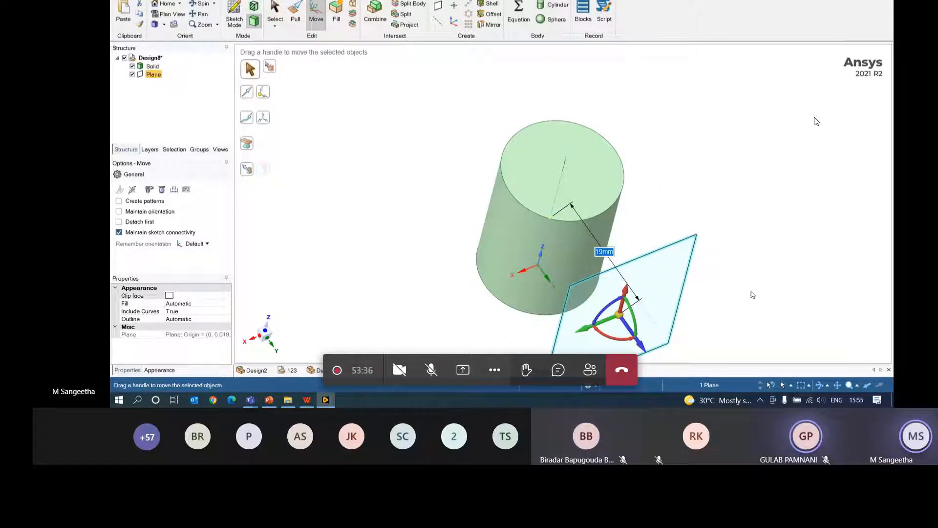
{"action": "middle_click_drag", "start_coordinate": [751, 293], "coordinate": [733, 221]}
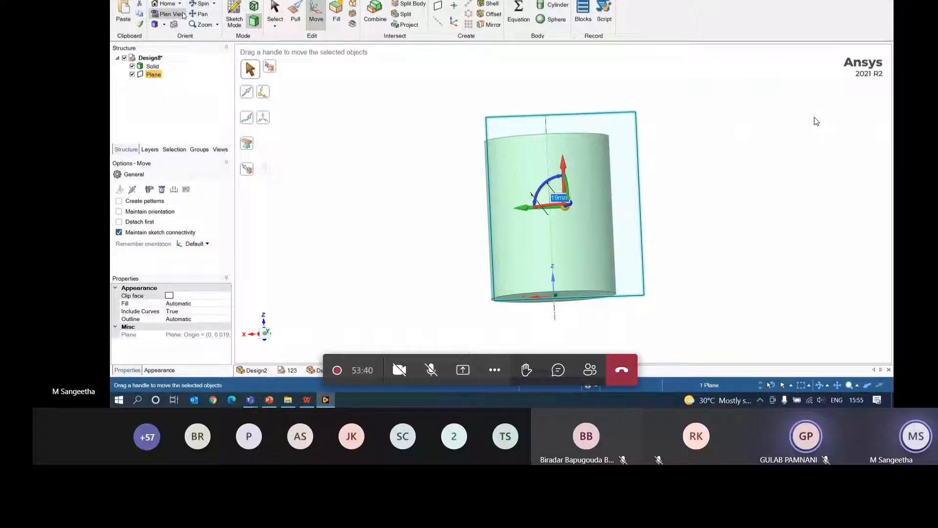
{"action": "left_click", "coordinate": [234, 15]}
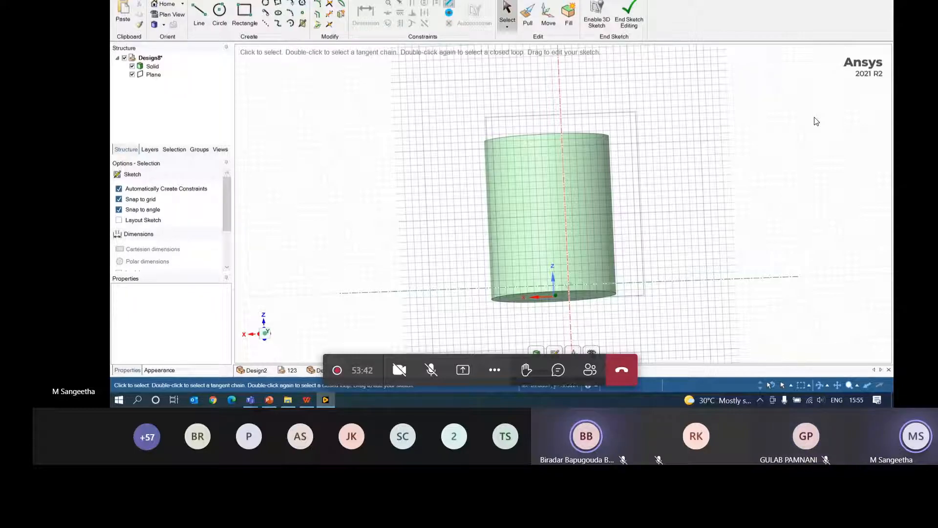
- In plan view, draw a small circle centred on the axis line and select the resulting surface
{"action": "left_click", "coordinate": [592, 352]}
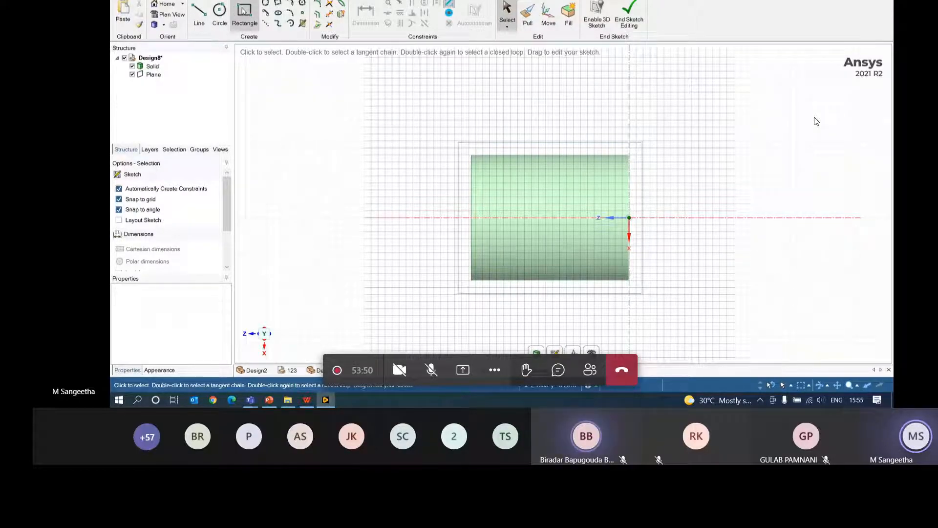
{"action": "left_click", "coordinate": [220, 13]}
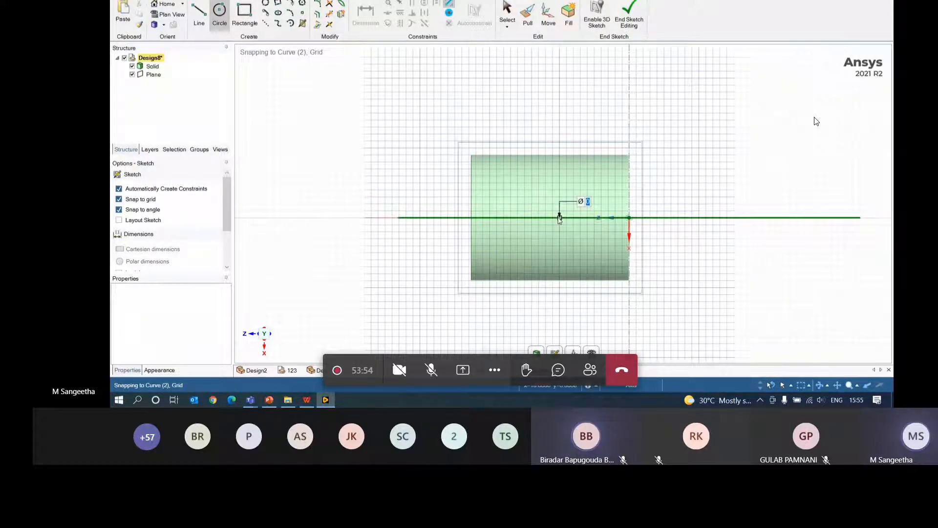
{"action": "left_click", "coordinate": [554, 218]}
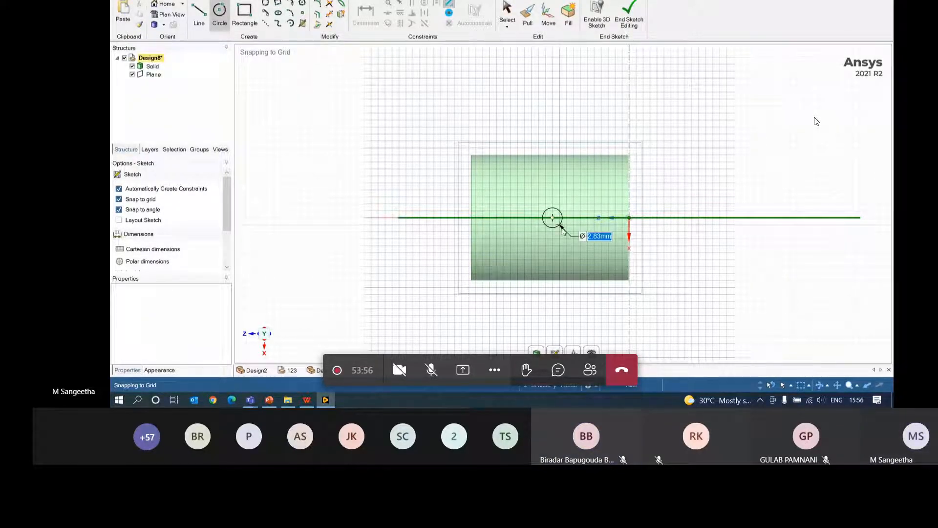
{"action": "left_click", "coordinate": [569, 236]}
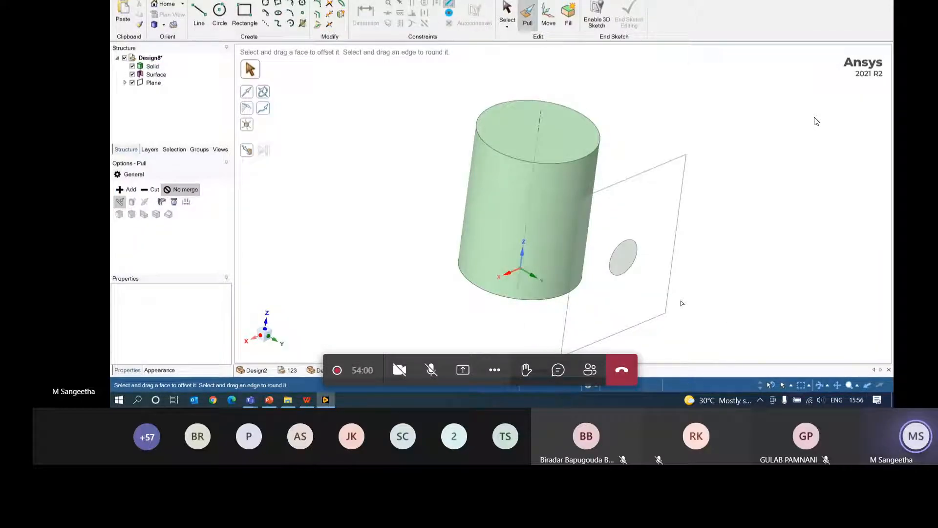
{"action": "left_click", "coordinate": [626, 261]}
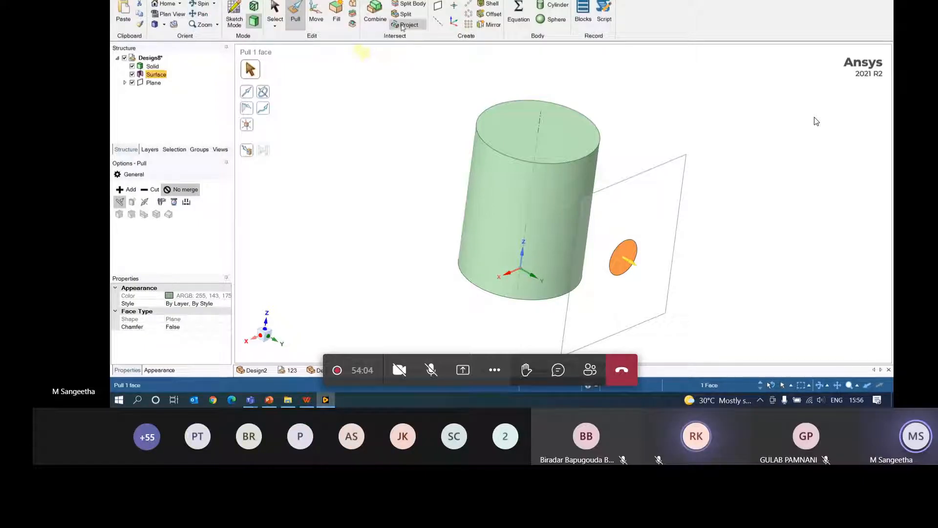
- Project the circular face on the plane onto the cylinder's side, undoing an accidental deletion
{"action": "left_click", "coordinate": [403, 25]}
{"action": "middle_click_drag", "start_coordinate": [817, 189], "coordinate": [742, 224]}
{"action": "left_click", "coordinate": [246, 143]}
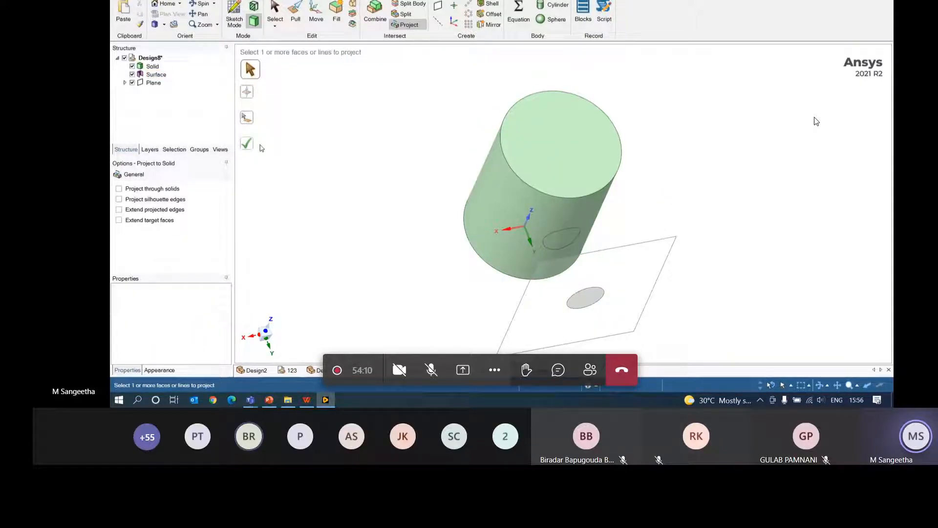
{"action": "middle_click_drag", "start_coordinate": [714, 248], "coordinate": [787, 184]}
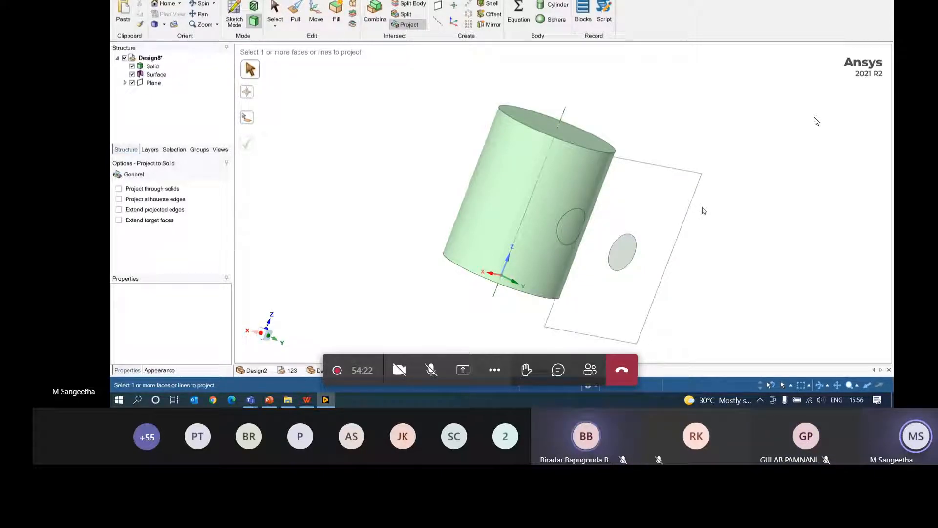
{"action": "left_click", "coordinate": [622, 256]}
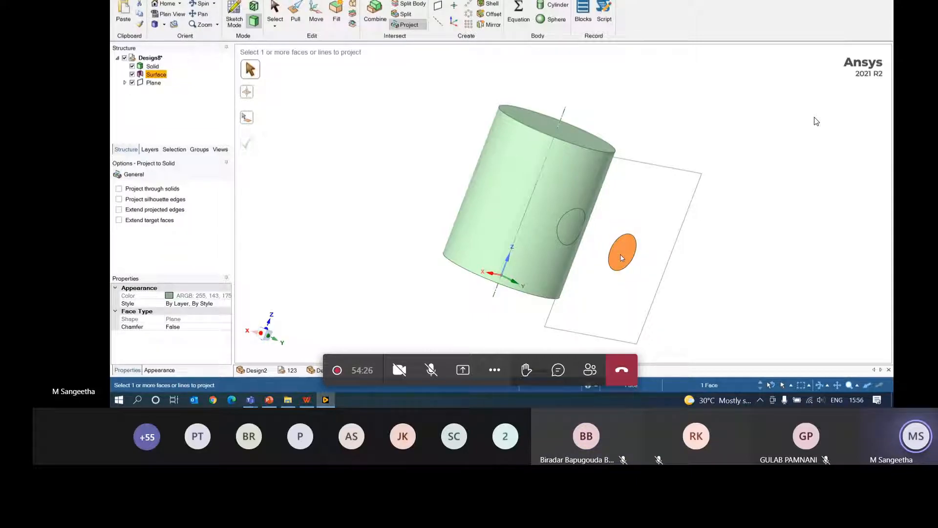
{"action": "key", "text": "Delete"}
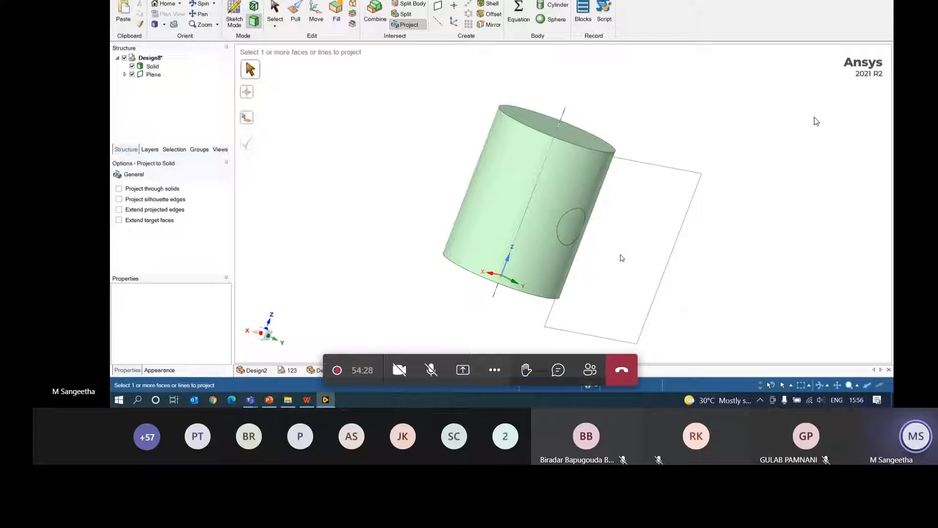
{"action": "left_click", "coordinate": [673, 171]}
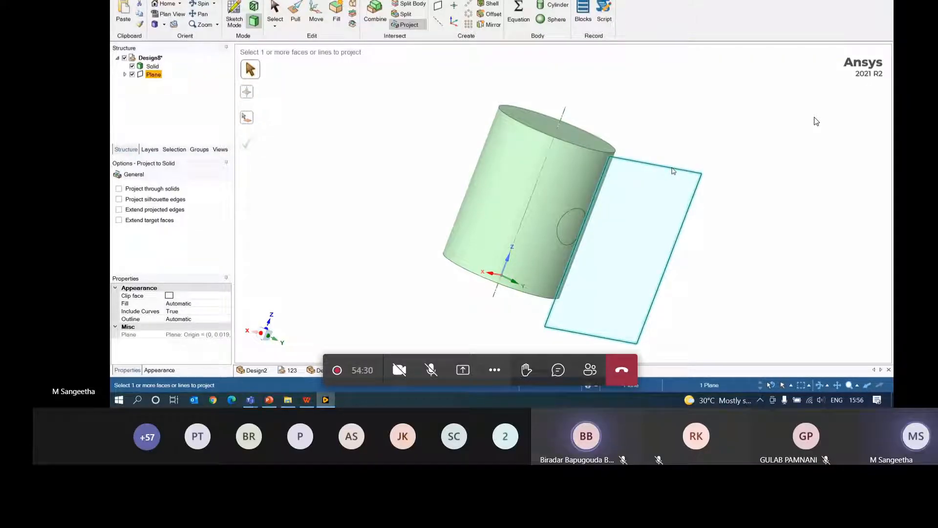
{"action": "key", "text": "ctrl+z"}
{"action": "key", "text": "ctrl+z"}
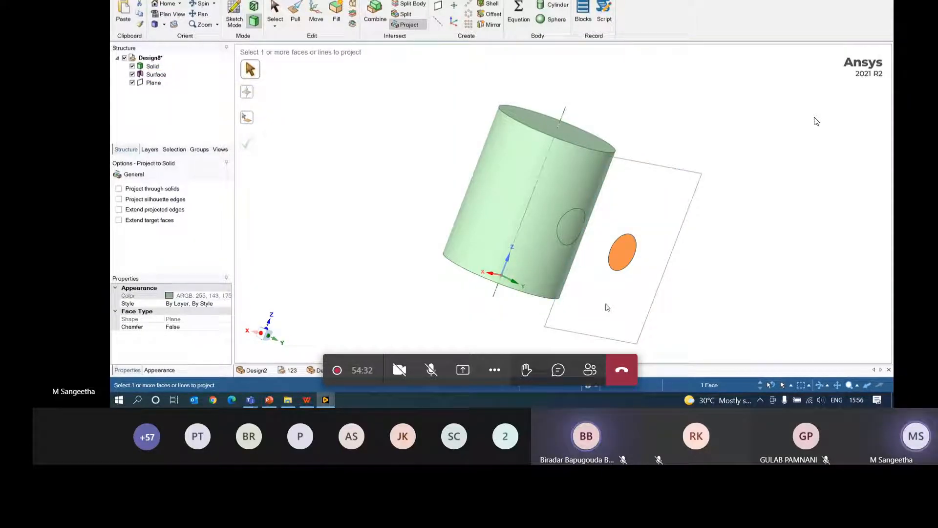
{"action": "left_click", "coordinate": [622, 254]}
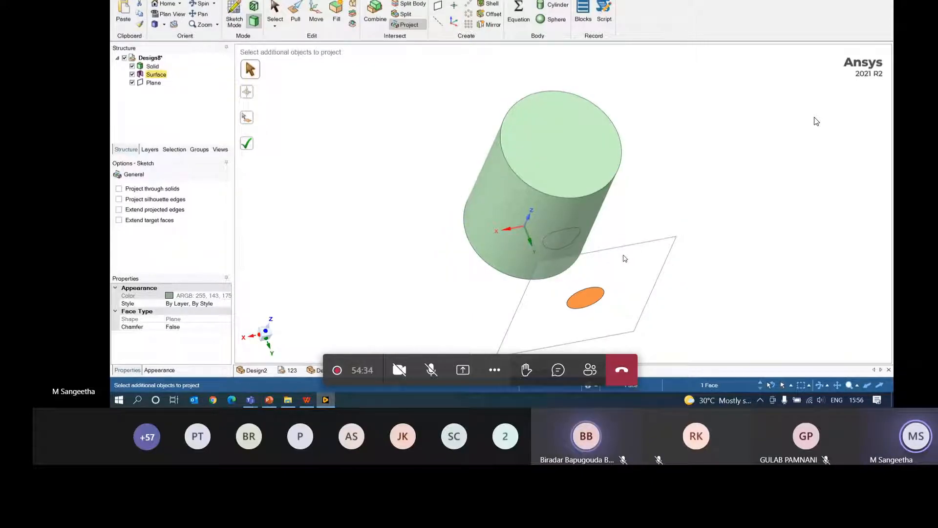
{"action": "key", "text": "ctrl+z"}
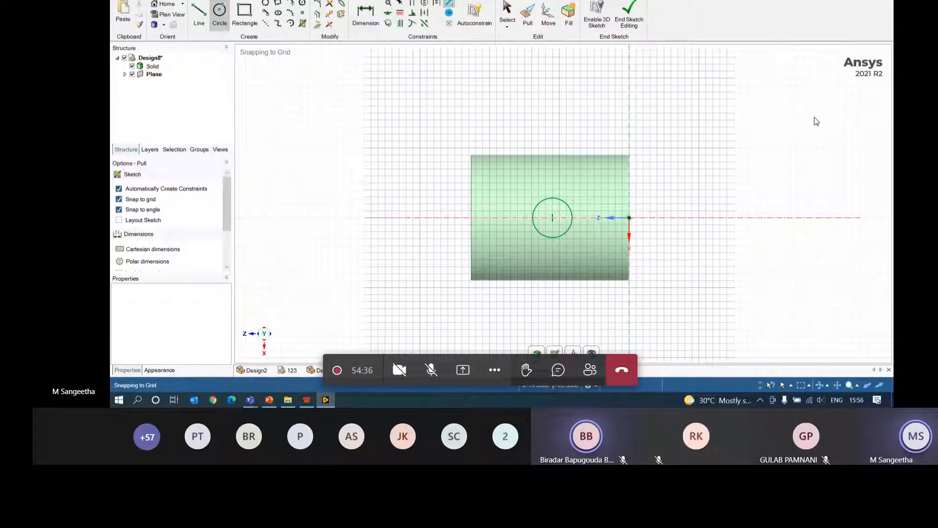
- Pull the sketched circle Up To the large cylinder's side, forming a small shaft
{"action": "key", "text": "ctrl+z"}
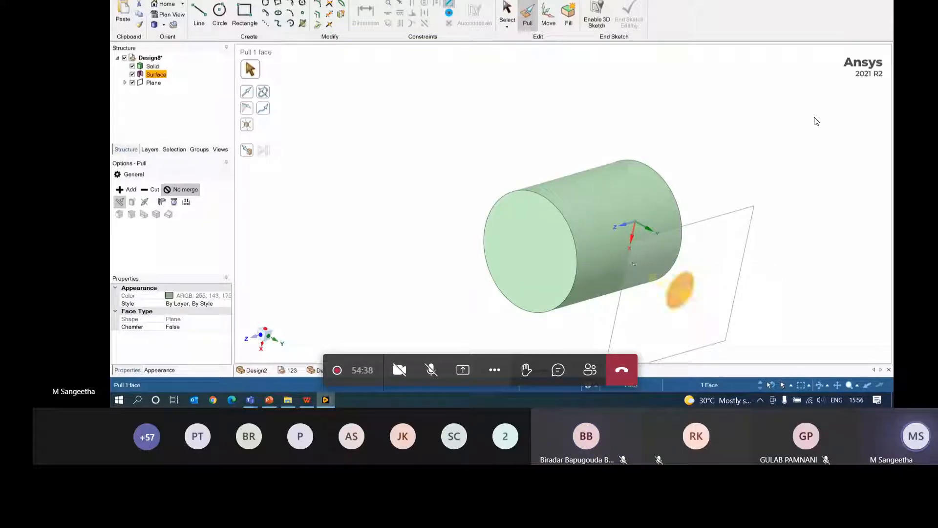
{"action": "left_click", "coordinate": [248, 151]}
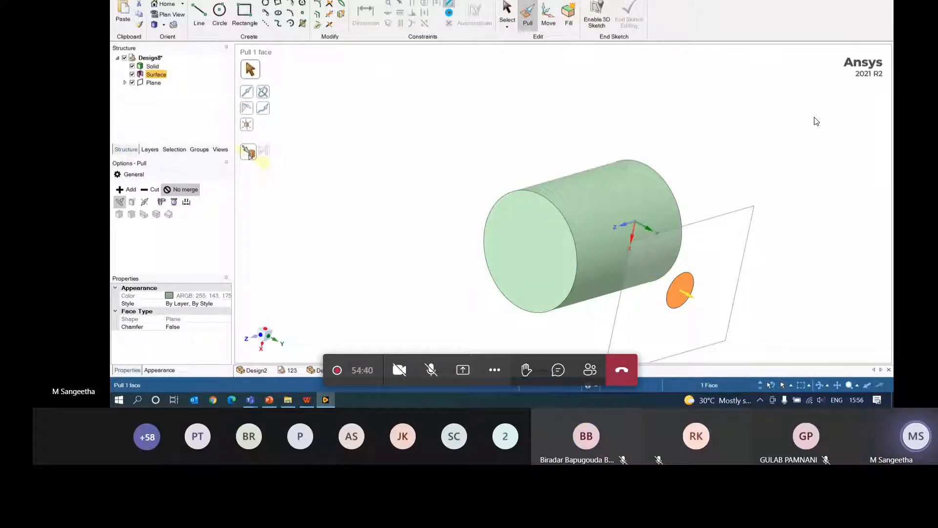
{"action": "left_click", "coordinate": [608, 207]}
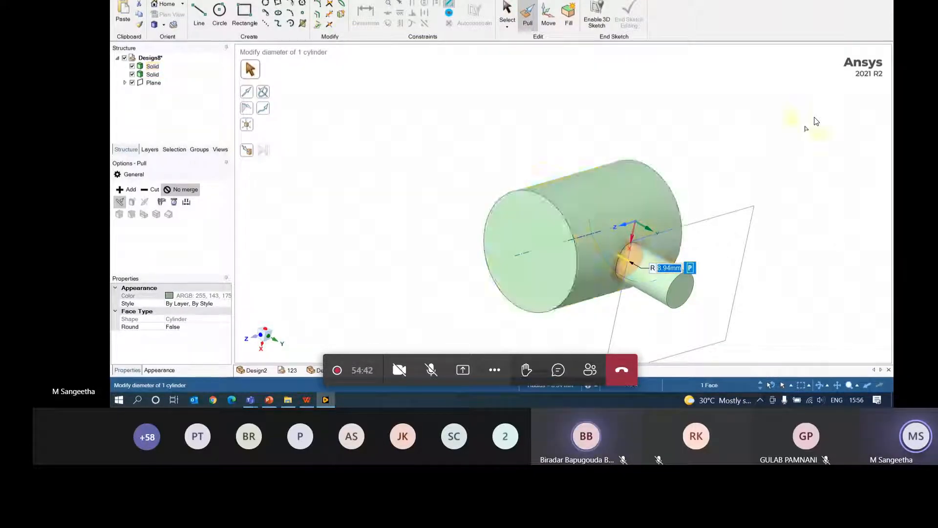
{"action": "left_click", "coordinate": [776, 165]}
{"action": "middle_click_drag", "start_coordinate": [776, 165], "coordinate": [822, 139]}
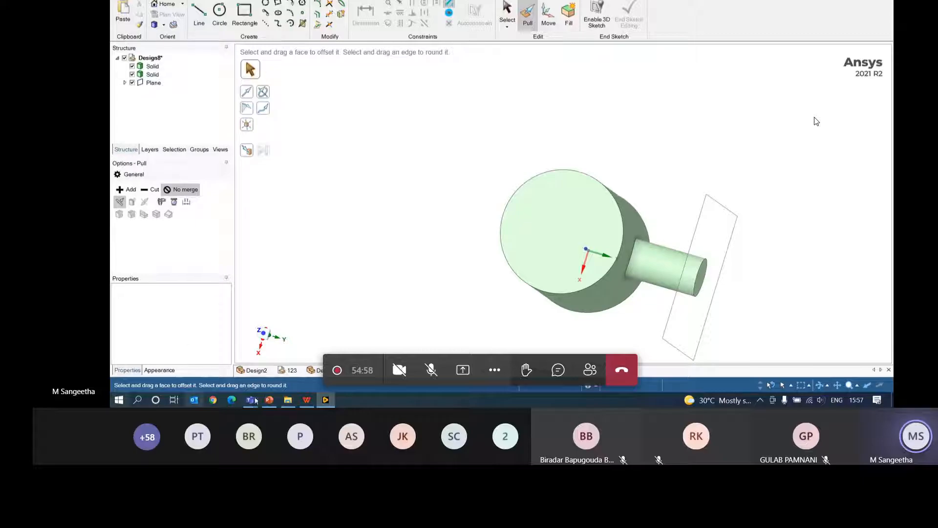
{"action": "mouse_move", "coordinate": [254, 402]}
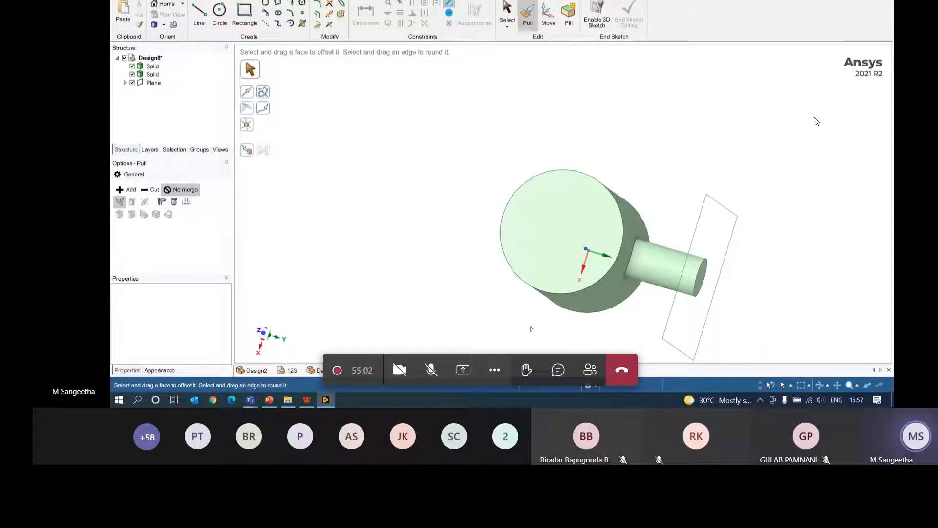
{"action": "middle_click_drag", "start_coordinate": [625, 272], "coordinate": [580, 288]}
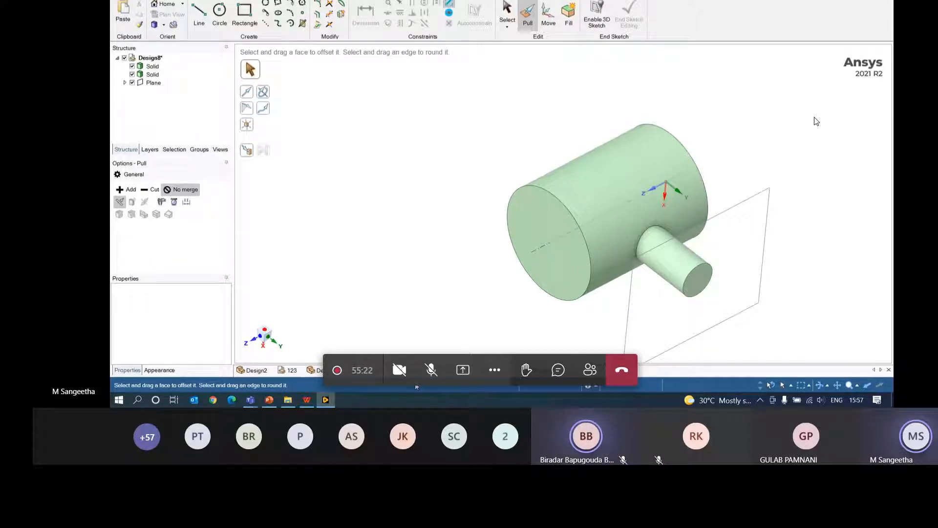
{"action": "middle_click_drag", "start_coordinate": [721, 190], "coordinate": [744, 175]}
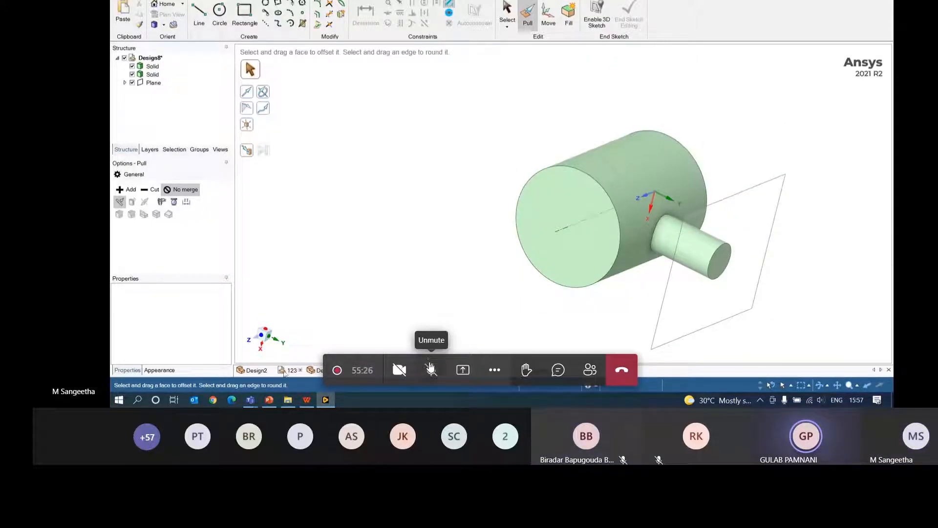
- Check the Teams meeting chat, then return to SpaceClaim's Design tools with the cylinder-and-shaft model
{"action": "mouse_move", "coordinate": [251, 400]}
{"action": "left_click", "coordinate": [271, 355]}
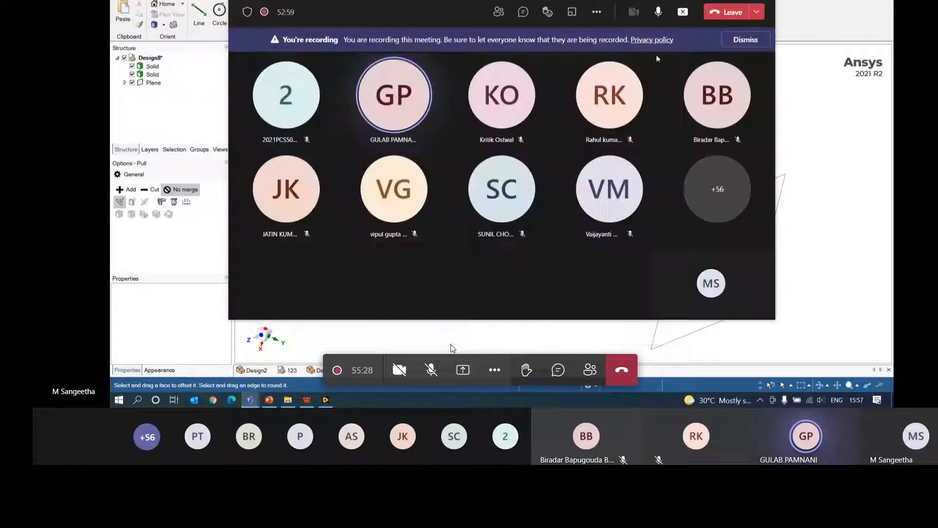
{"action": "left_click", "coordinate": [523, 11]}
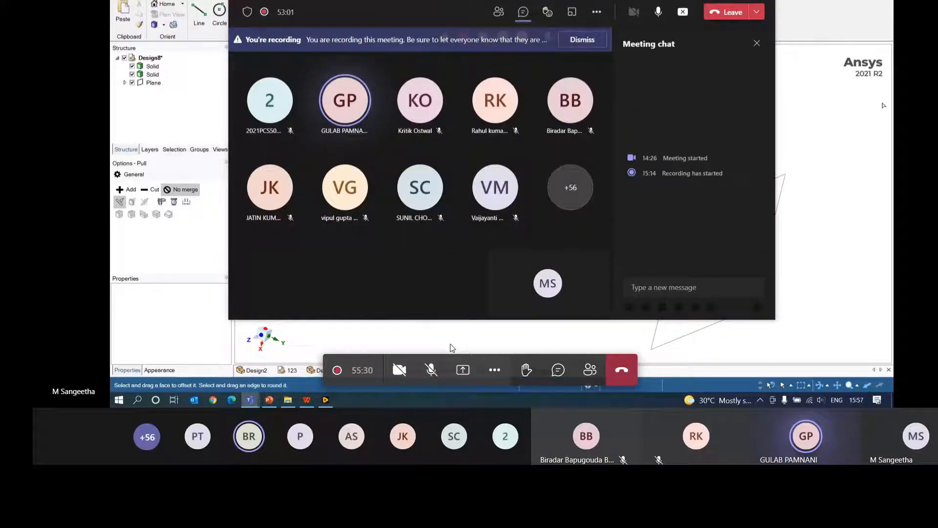
{"action": "left_click", "coordinate": [729, 0]}
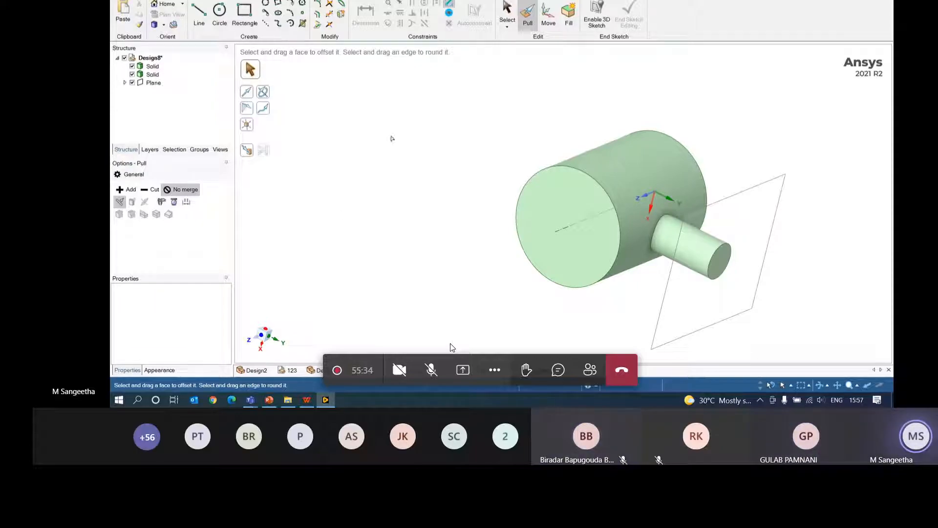
{"action": "middle_click_drag", "start_coordinate": [389, 140], "coordinate": [414, 149]}
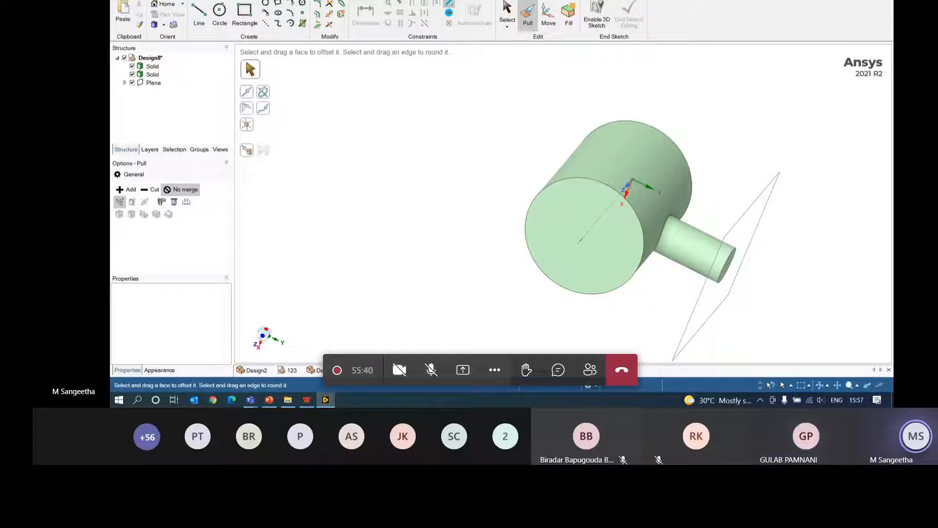
{"action": "left_click", "coordinate": [169, 1]}
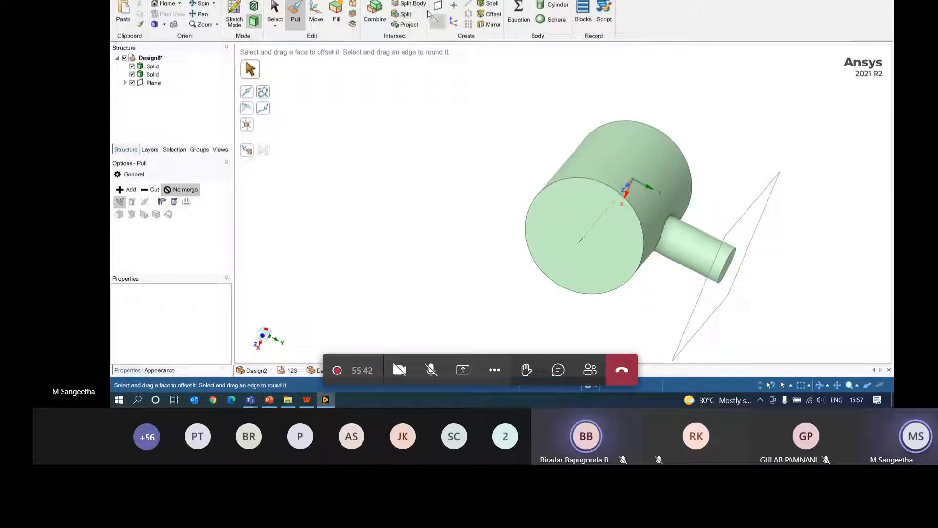
- Split the large cylinder's side face lengthwise and around its middle, then begin a Shell
{"action": "left_click", "coordinate": [412, 15]}
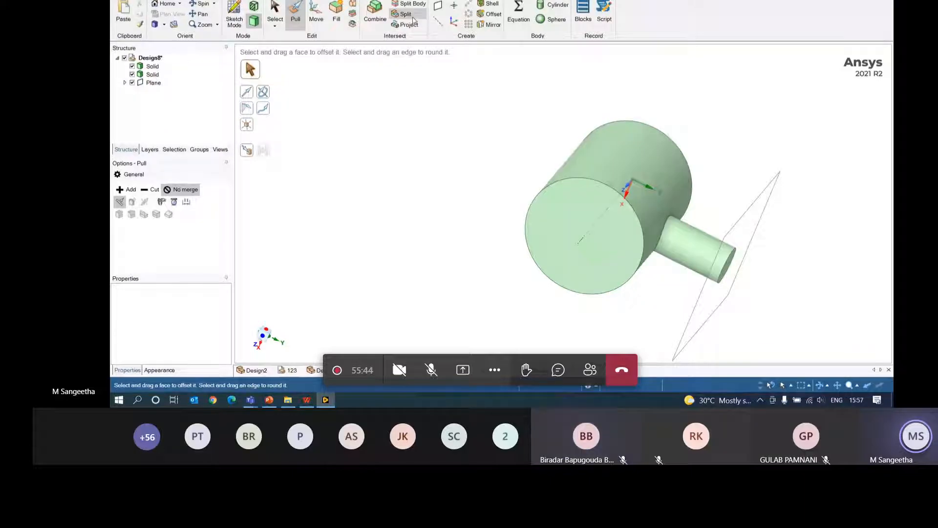
{"action": "left_click", "coordinate": [652, 165]}
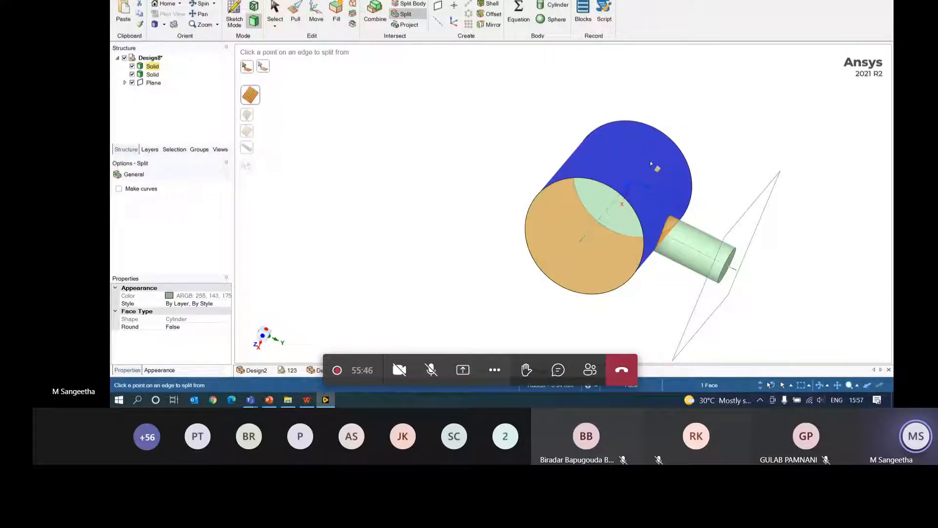
{"action": "left_click", "coordinate": [664, 135]}
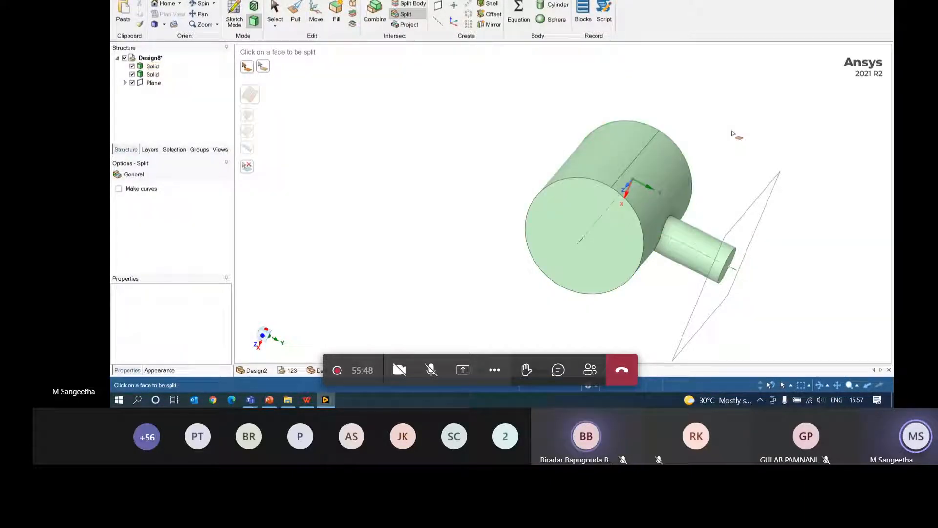
{"action": "middle_click_drag", "start_coordinate": [733, 135], "coordinate": [530, 229]}
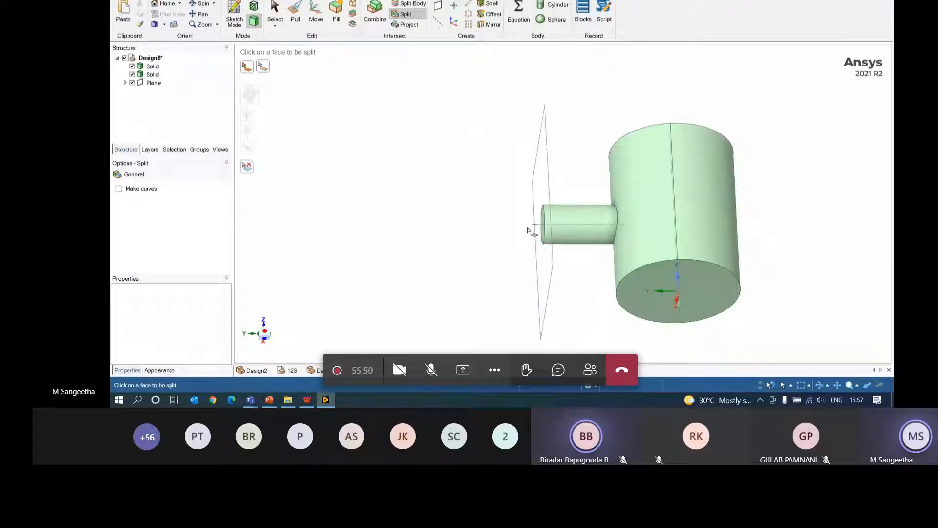
{"action": "left_click", "coordinate": [678, 197]}
{"action": "left_click", "coordinate": [703, 197]}
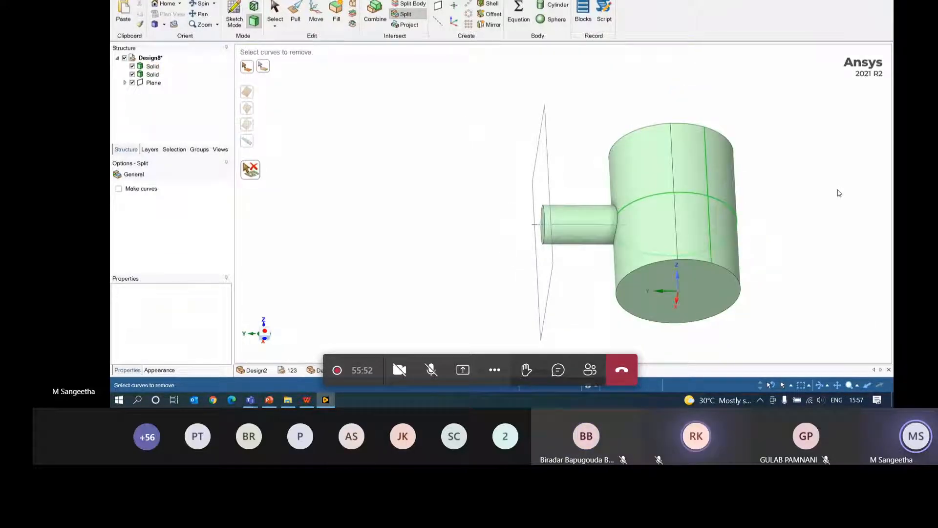
{"action": "middle_click_drag", "start_coordinate": [839, 193], "coordinate": [810, 196]}
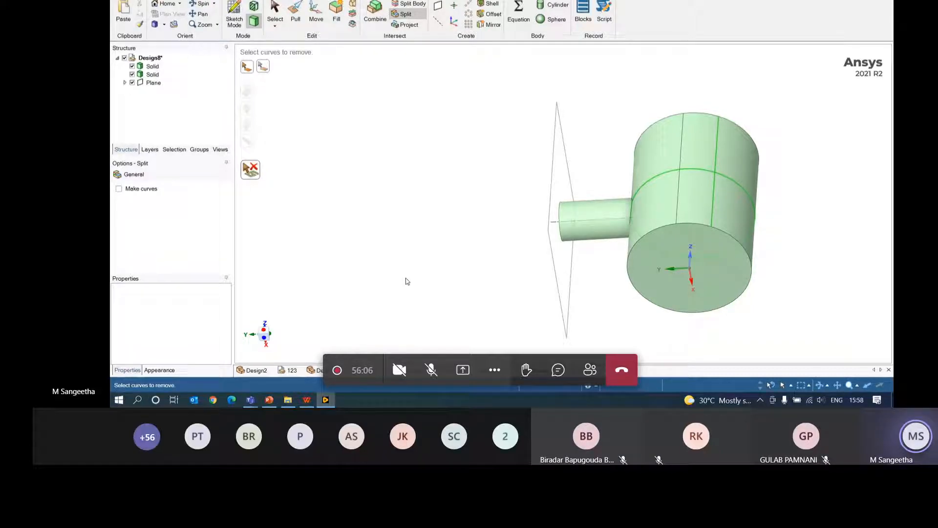
{"action": "left_click", "coordinate": [488, 4]}
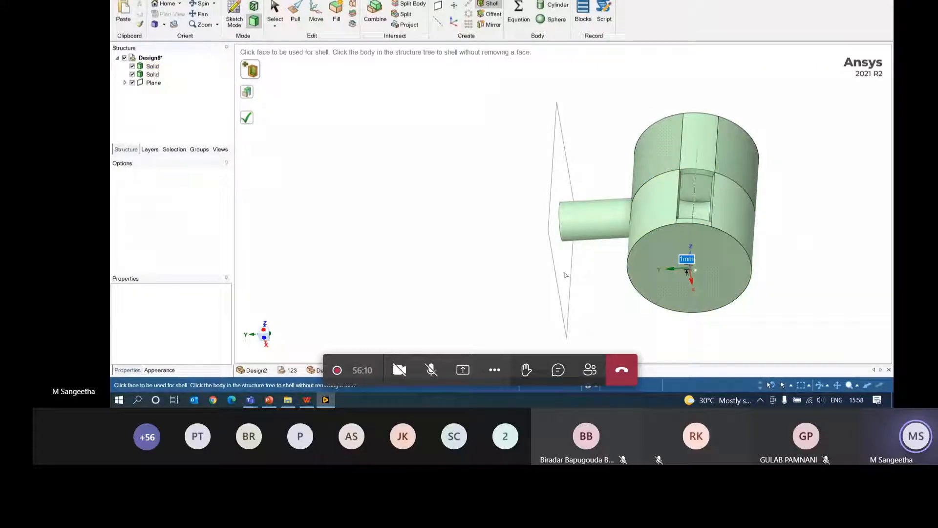
- Mirror the large cylinder and the shaft across the plane
{"action": "middle_click_drag", "start_coordinate": [815, 176], "coordinate": [803, 156]}
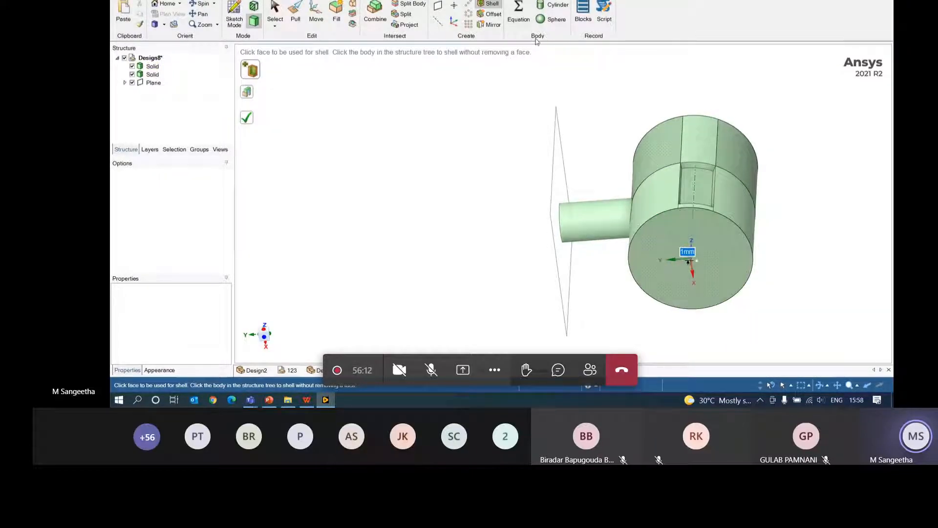
{"action": "middle_click_drag", "start_coordinate": [766, 108], "coordinate": [755, 142]}
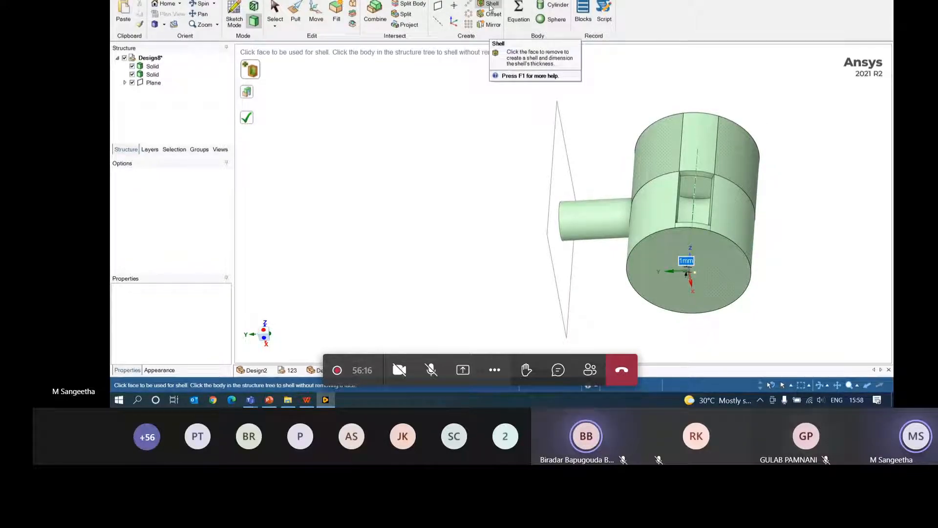
{"action": "left_click", "coordinate": [496, 28]}
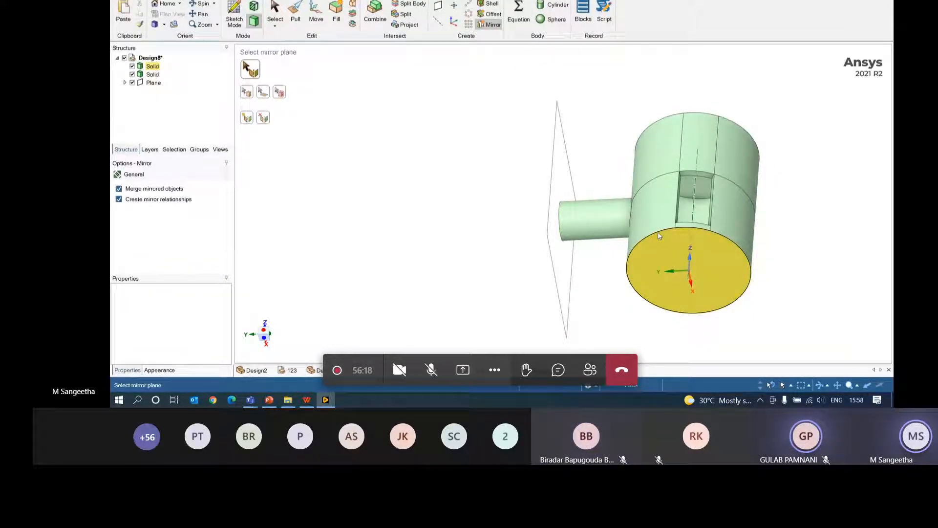
{"action": "middle_click_drag", "start_coordinate": [510, 280], "coordinate": [561, 249]}
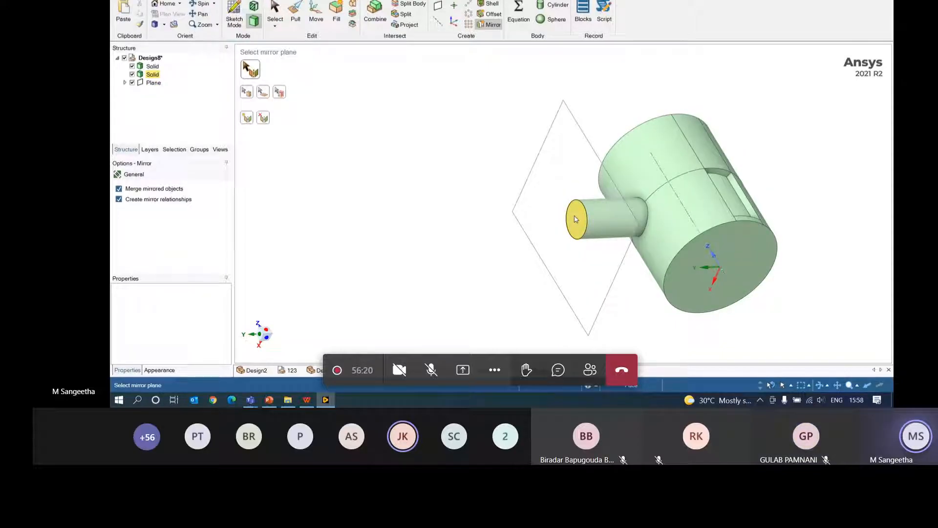
{"action": "left_click", "coordinate": [588, 196]}
{"action": "left_click", "coordinate": [678, 182]}
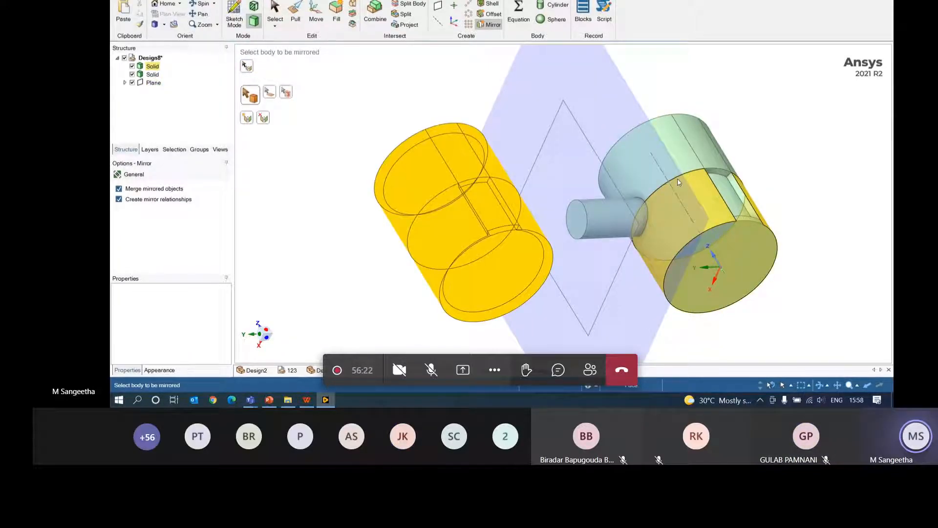
{"action": "middle_click_drag", "start_coordinate": [792, 135], "coordinate": [756, 140]}
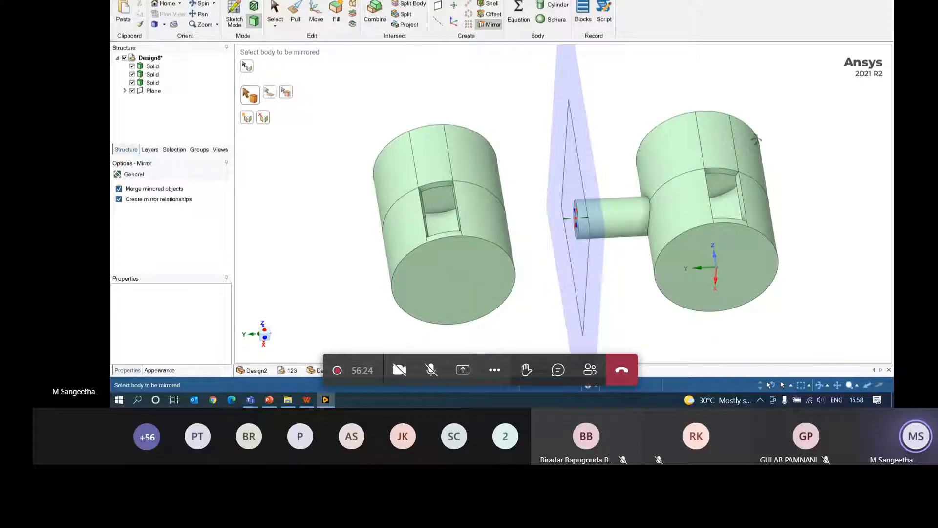
{"action": "left_click", "coordinate": [595, 238]}
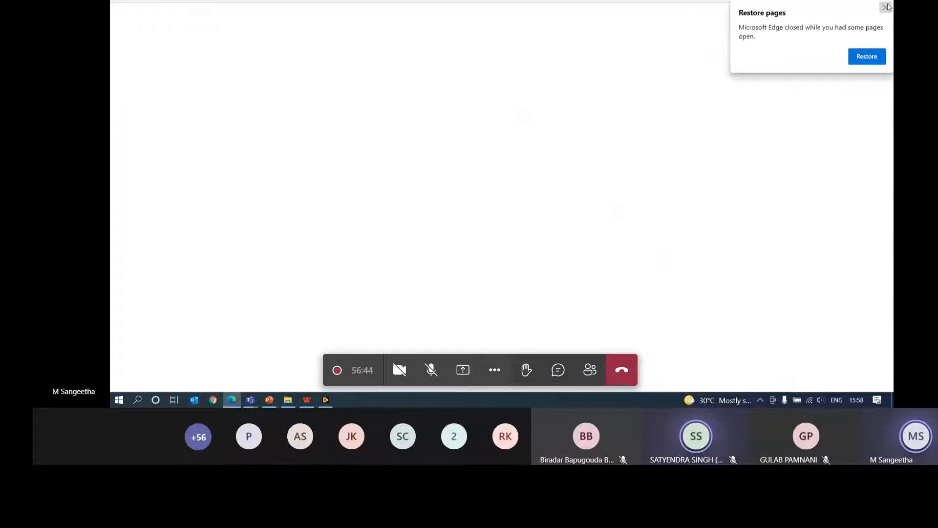
- Dismiss Edge's restore-pages prompt and open the Selecting help topic
{"action": "left_click", "coordinate": [867, 56]}
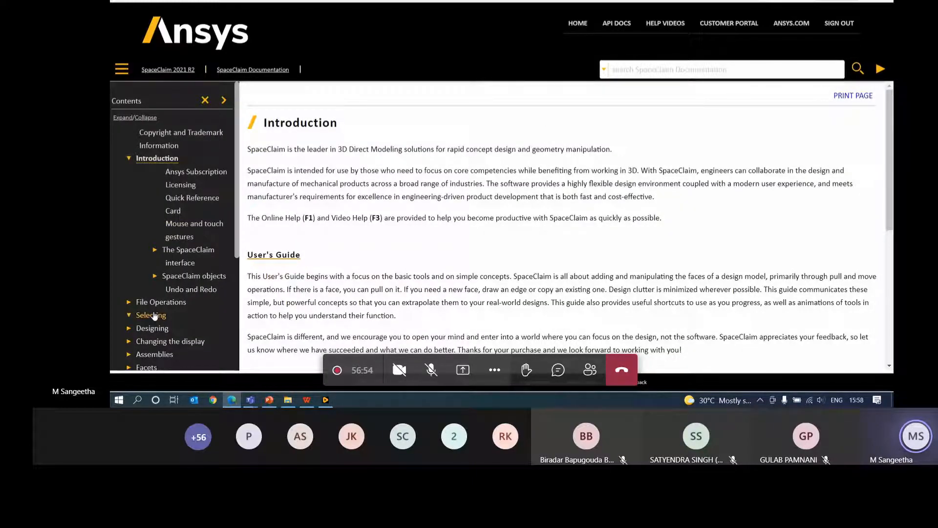
{"action": "scroll", "coordinate": [147, 313], "scroll_direction": "down", "scroll_amount": 1}
{"action": "left_click", "coordinate": [143, 272]}
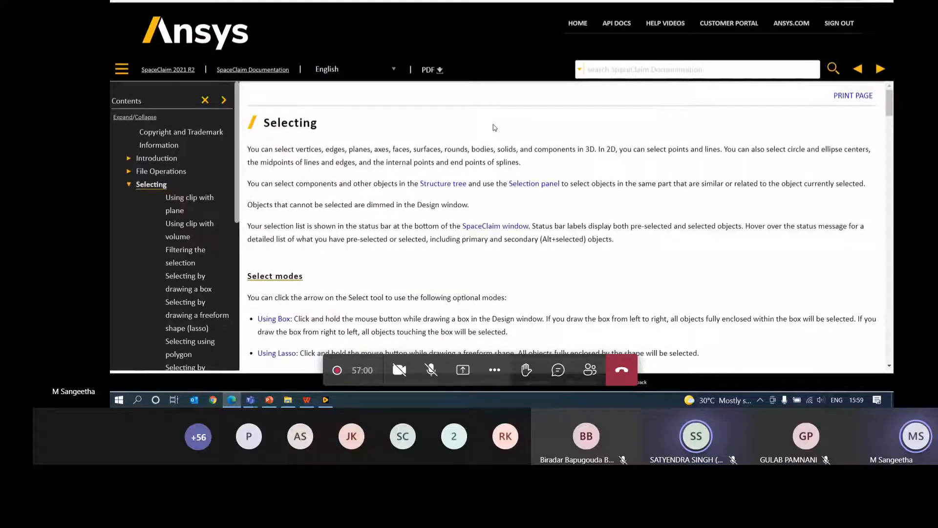
- Read through the Selecting page's select modes, click combinations, edge loops and tool guides
{"action": "scroll", "coordinate": [388, 196], "scroll_direction": "down", "scroll_amount": 1}
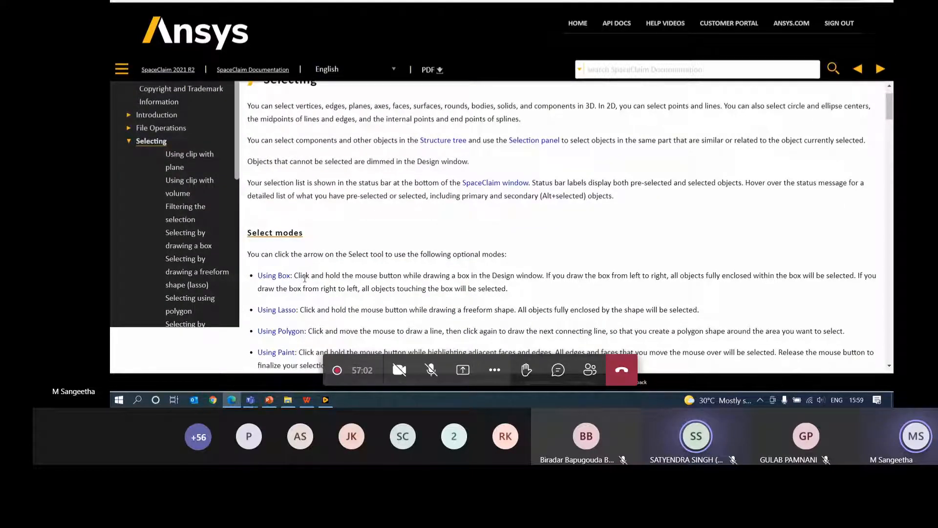
{"action": "scroll", "coordinate": [342, 241], "scroll_direction": "down", "scroll_amount": 3}
{"action": "scroll", "coordinate": [342, 241], "scroll_direction": "down", "scroll_amount": 15}
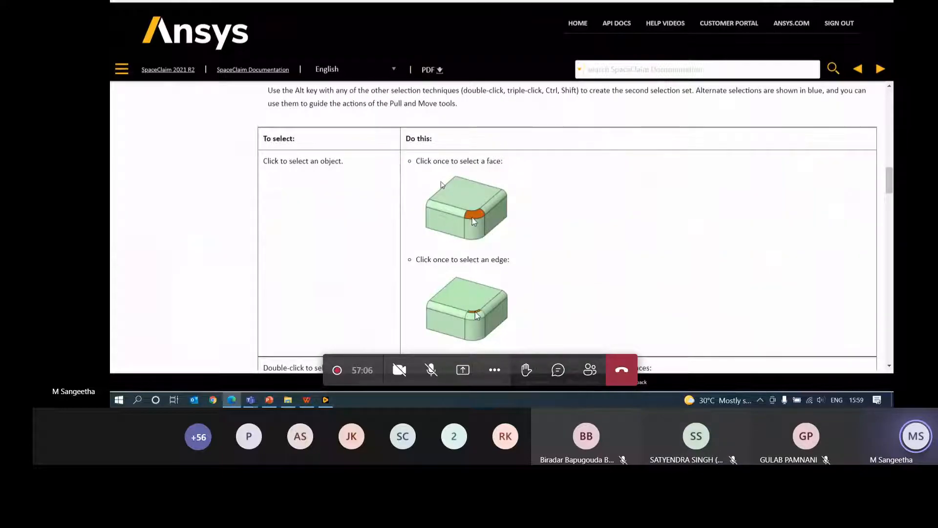
{"action": "scroll", "coordinate": [504, 323], "scroll_direction": "down", "scroll_amount": 10}
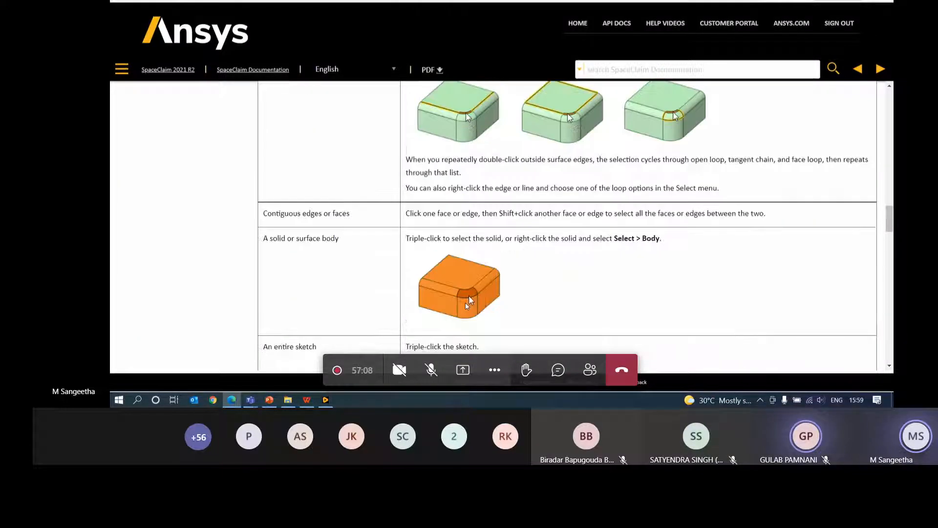
{"action": "scroll", "coordinate": [459, 306], "scroll_direction": "down", "scroll_amount": 12}
{"action": "scroll", "coordinate": [432, 314], "scroll_direction": "up", "scroll_amount": 2}
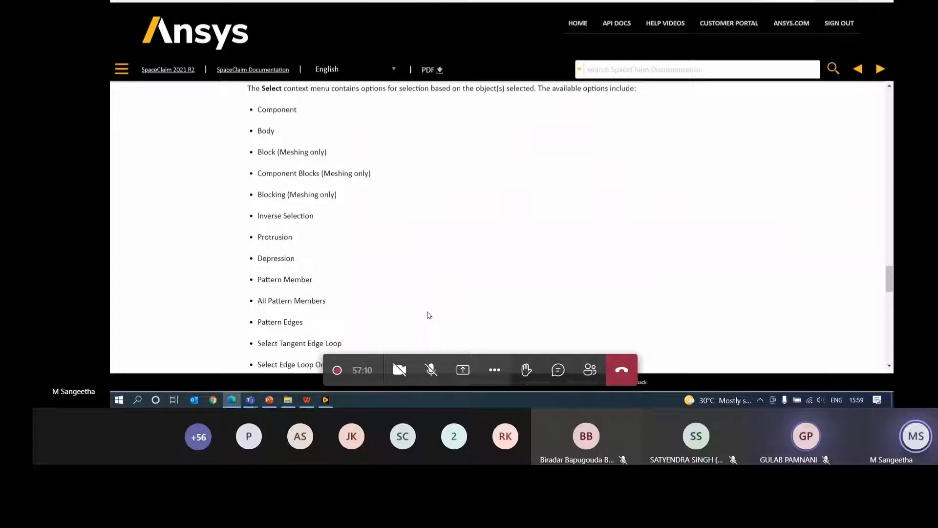
{"action": "scroll", "coordinate": [428, 315], "scroll_direction": "down", "scroll_amount": 12}
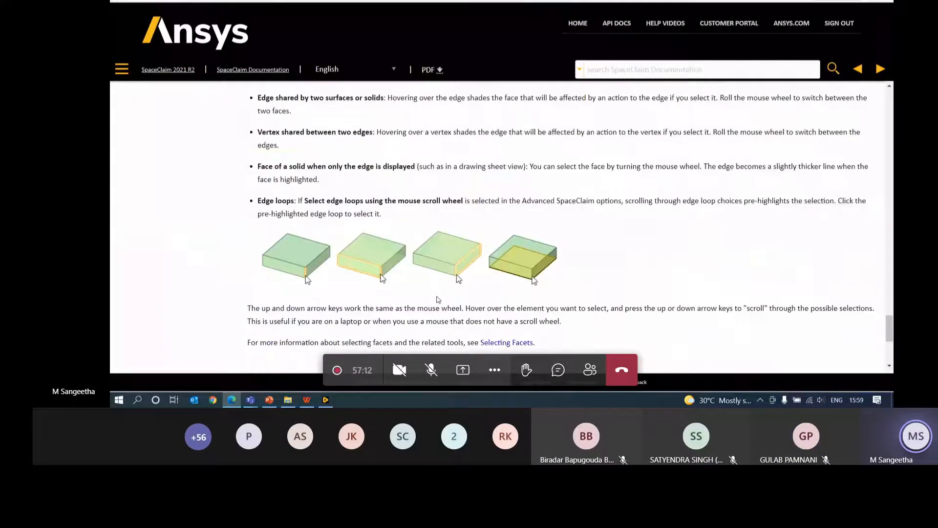
{"action": "scroll", "coordinate": [446, 293], "scroll_direction": "down", "scroll_amount": 5}
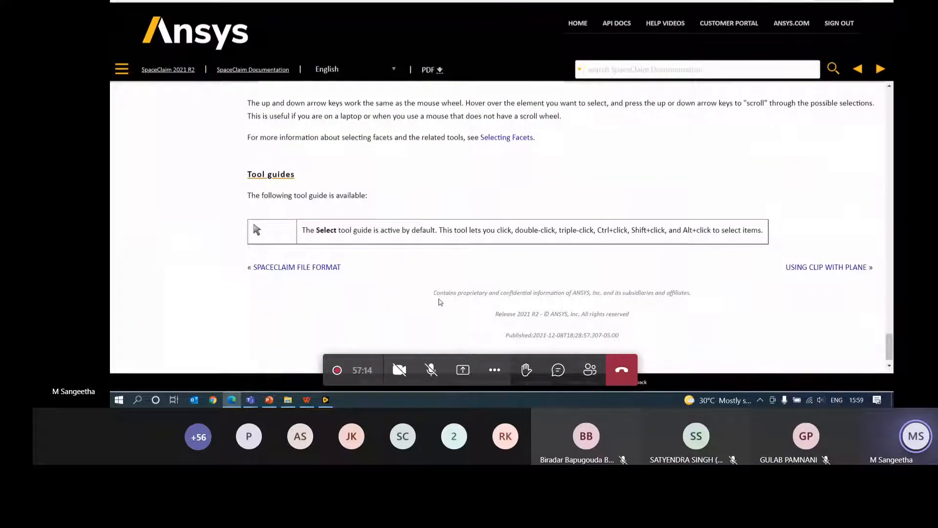
{"action": "scroll", "coordinate": [438, 299], "scroll_direction": "up", "scroll_amount": 6}
{"action": "scroll", "coordinate": [435, 326], "scroll_direction": "up", "scroll_amount": 20}
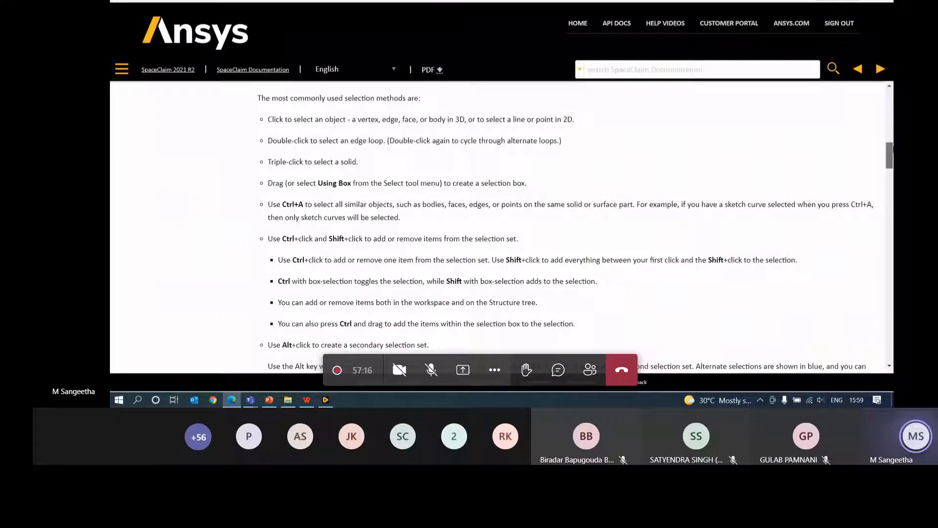
{"action": "scroll", "coordinate": [156, 210], "scroll_direction": "down", "scroll_amount": 3}
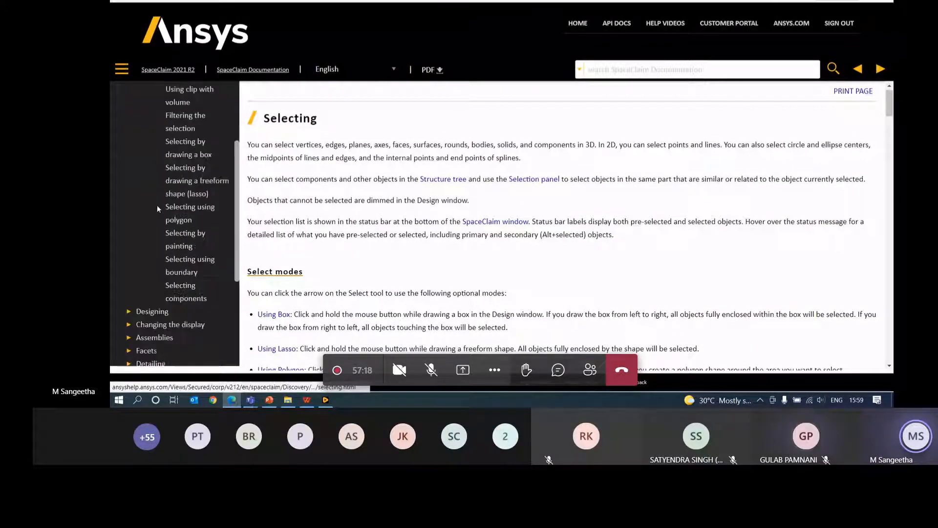
{"action": "scroll", "coordinate": [167, 247], "scroll_direction": "up", "scroll_amount": 4}
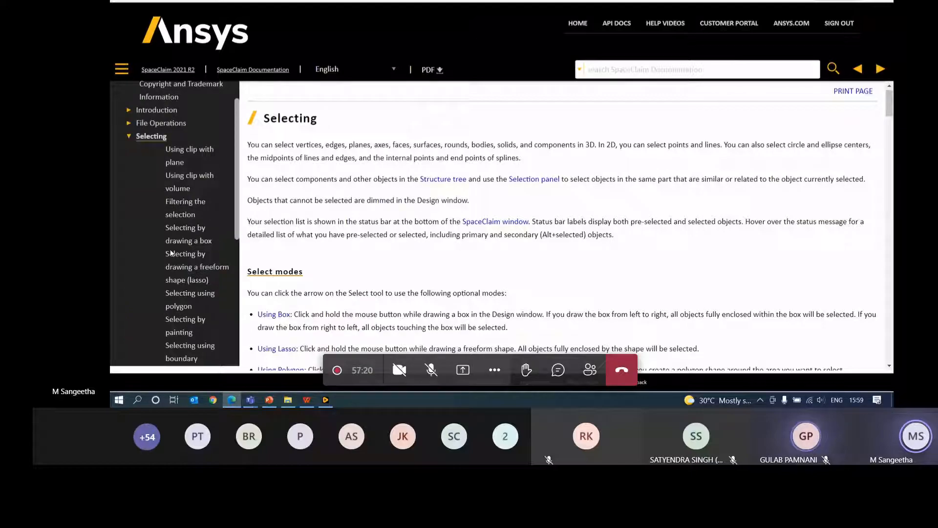
{"action": "scroll", "coordinate": [169, 252], "scroll_direction": "down", "scroll_amount": 5}
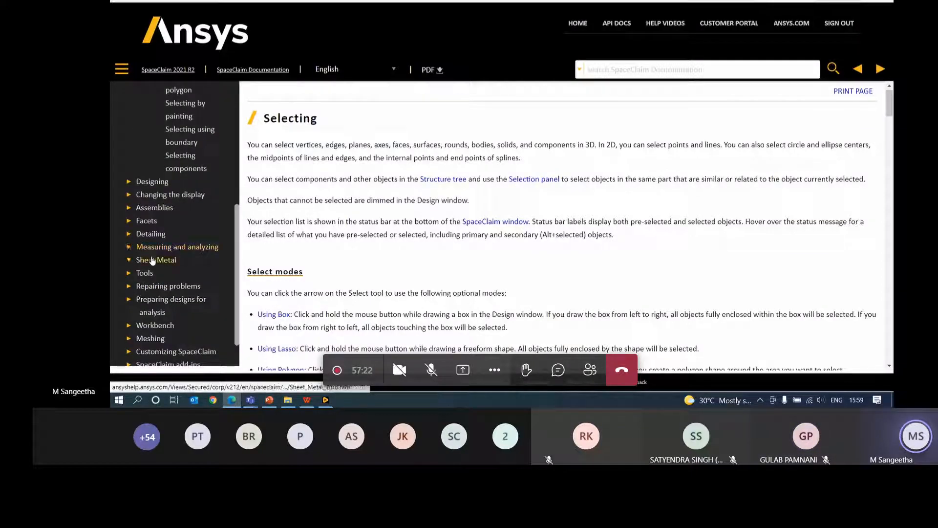
- Open Designing > Editing > Pulling and read its solid-creation steps, Tool guides and Pull Options
{"action": "left_click", "coordinate": [160, 198]}
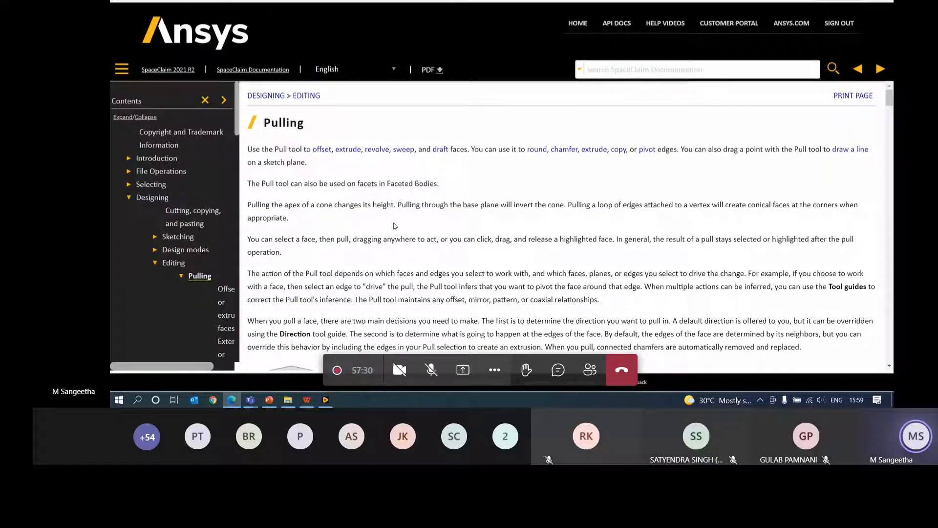
{"action": "scroll", "coordinate": [279, 186], "scroll_direction": "down", "scroll_amount": 5}
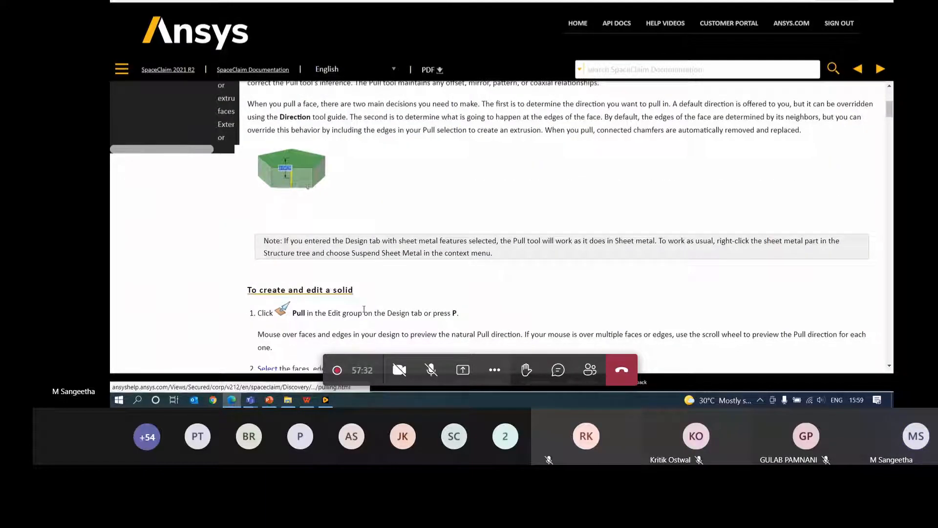
{"action": "scroll", "coordinate": [359, 321], "scroll_direction": "down", "scroll_amount": 1}
{"action": "scroll", "coordinate": [359, 321], "scroll_direction": "down", "scroll_amount": 2}
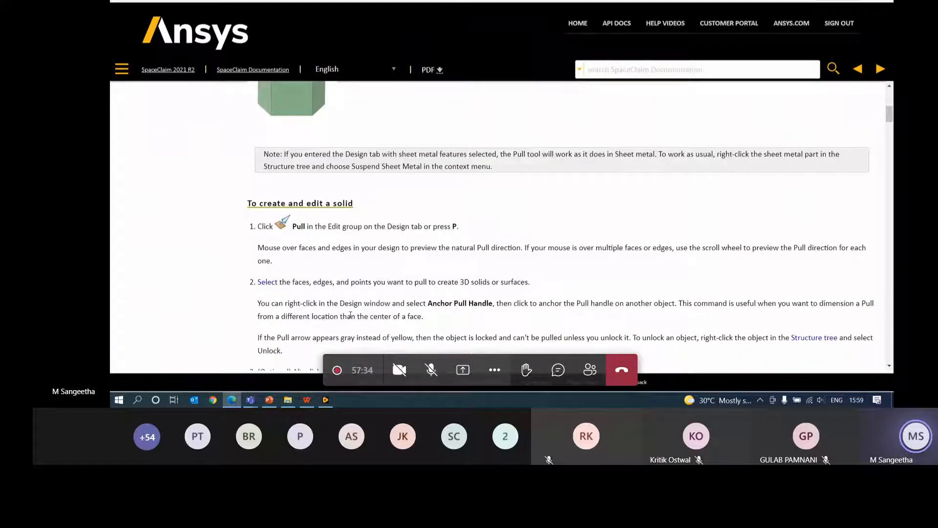
{"action": "scroll", "coordinate": [425, 305], "scroll_direction": "down", "scroll_amount": 1}
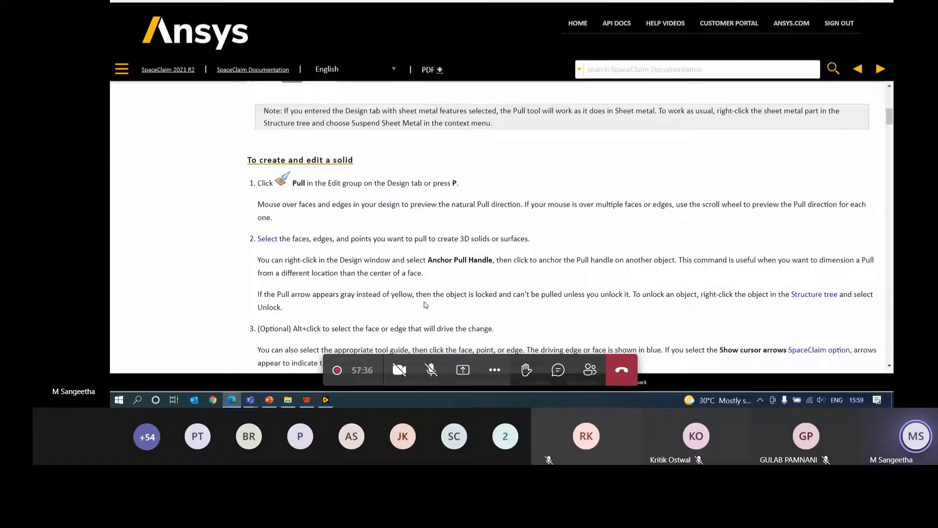
{"action": "scroll", "coordinate": [411, 278], "scroll_direction": "down", "scroll_amount": 4}
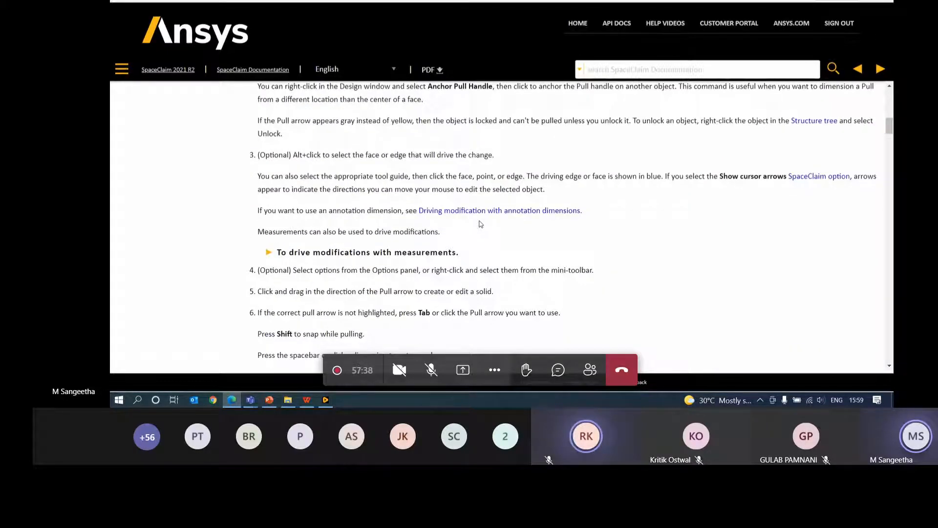
{"action": "scroll", "coordinate": [481, 224], "scroll_direction": "down", "scroll_amount": 10}
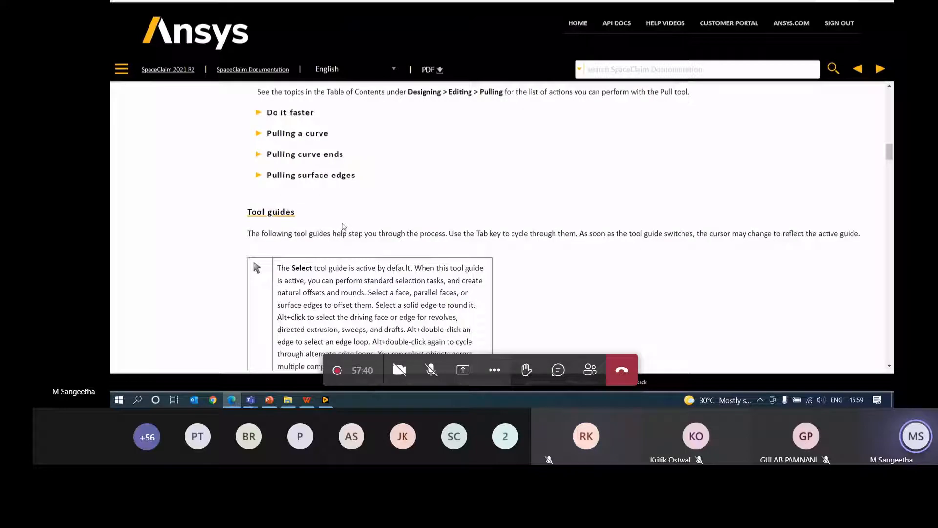
{"action": "scroll", "coordinate": [344, 202], "scroll_direction": "down", "scroll_amount": 15}
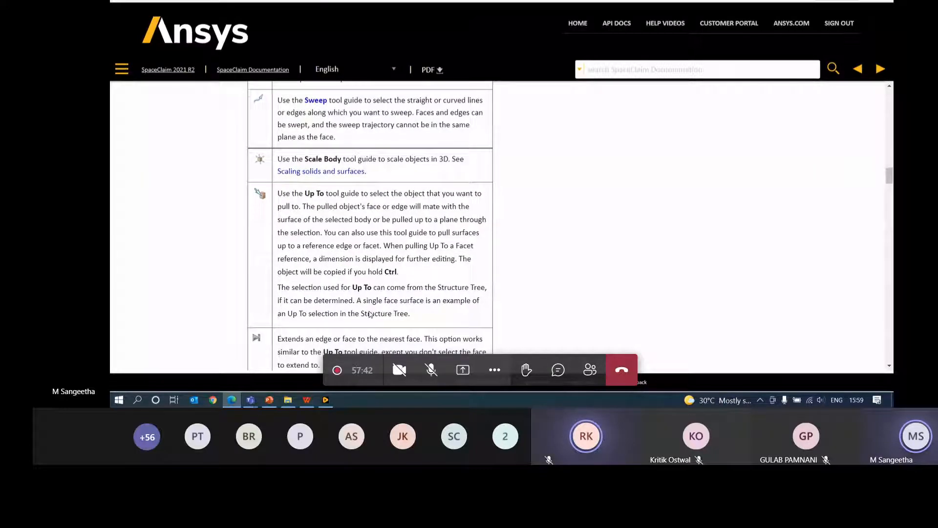
{"action": "scroll", "coordinate": [379, 283], "scroll_direction": "down", "scroll_amount": 10}
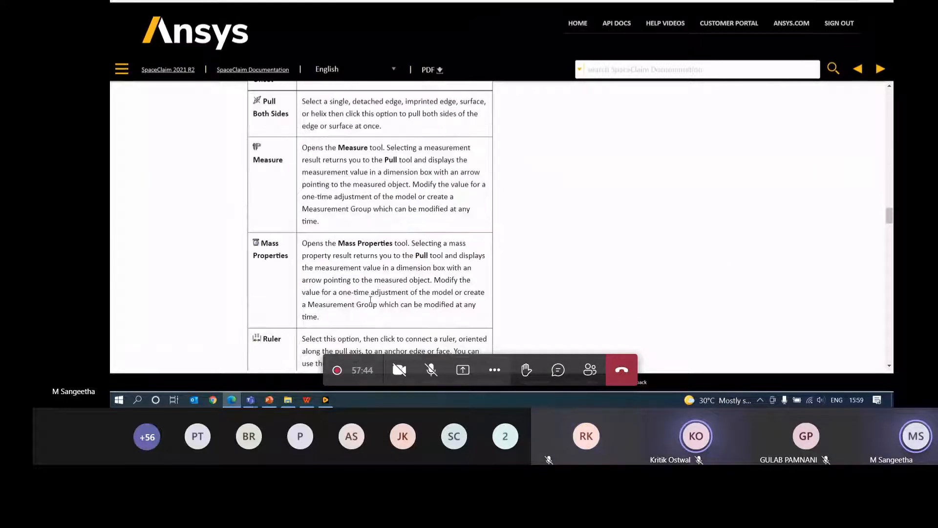
- Maximize the Teams meeting window, then return to the mirrored Design8 model in SpaceClaim
{"action": "left_click", "coordinate": [846, 389]}
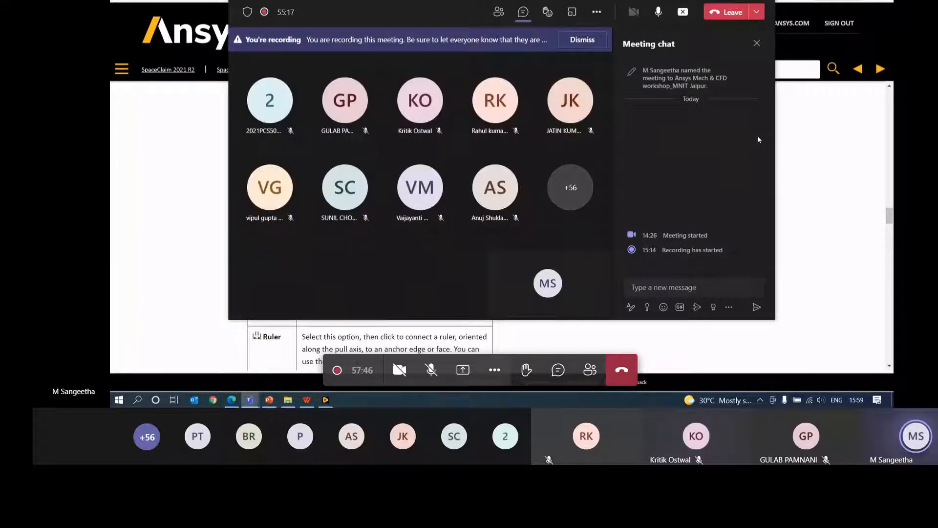
{"action": "double_click", "coordinate": [722, 24]}
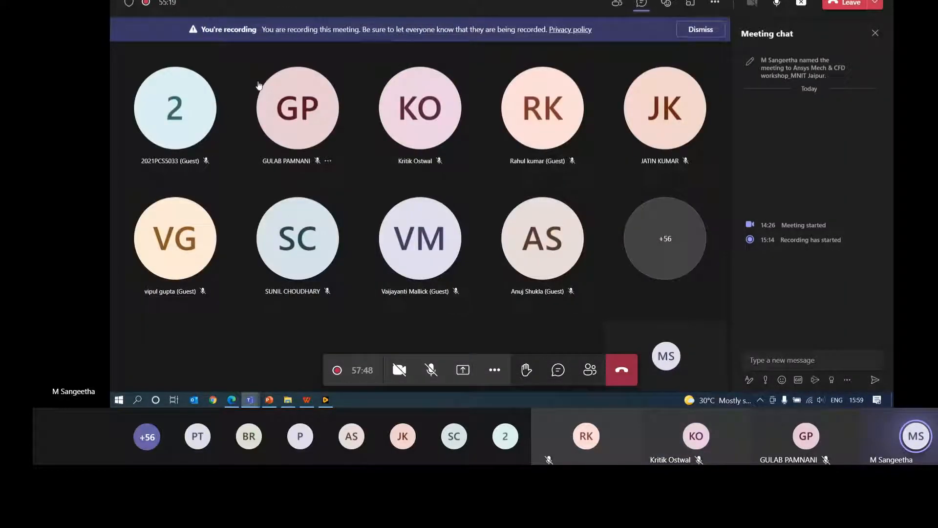
{"action": "left_click", "coordinate": [326, 400]}
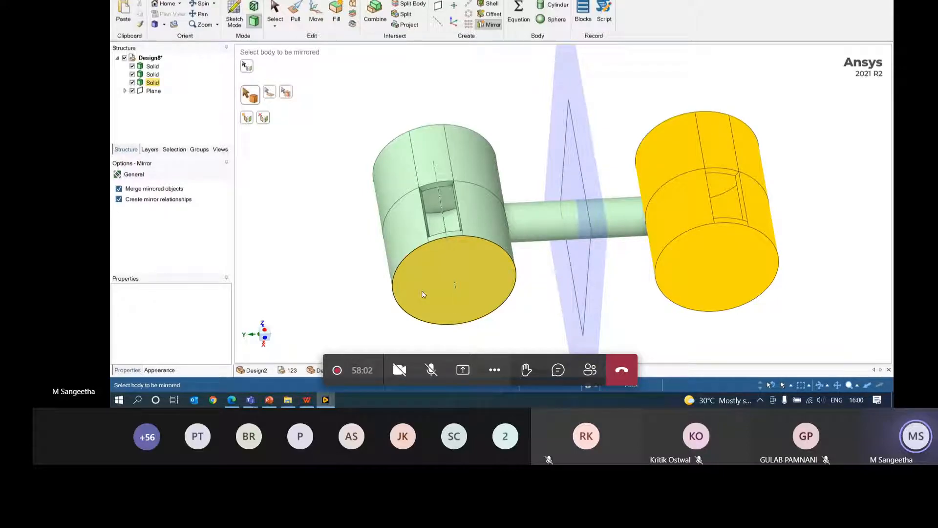
- Show the File menu with Recent Documents such as 123.scdoc and Crankshaft.scdoc
{"action": "left_click", "coordinate": [118, 0]}
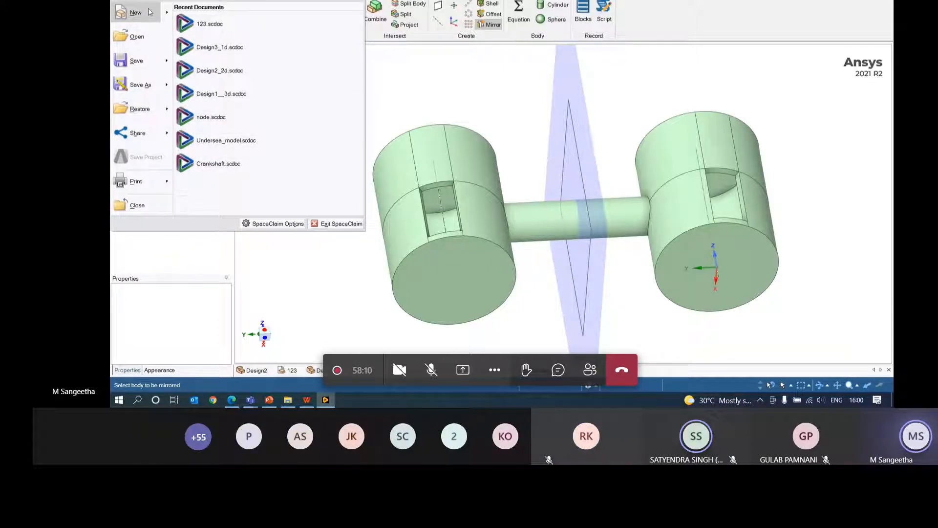
- Browse to D: > workbench > Mechanical_Introduction_16.0_v1 > input file and procedure > workshop_input_files
{"action": "left_click", "coordinate": [128, 39]}
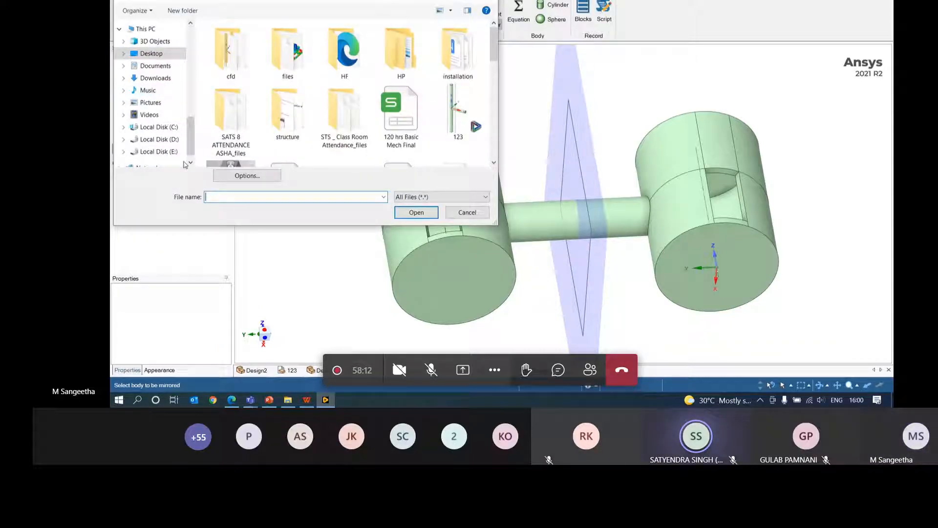
{"action": "left_click", "coordinate": [161, 142]}
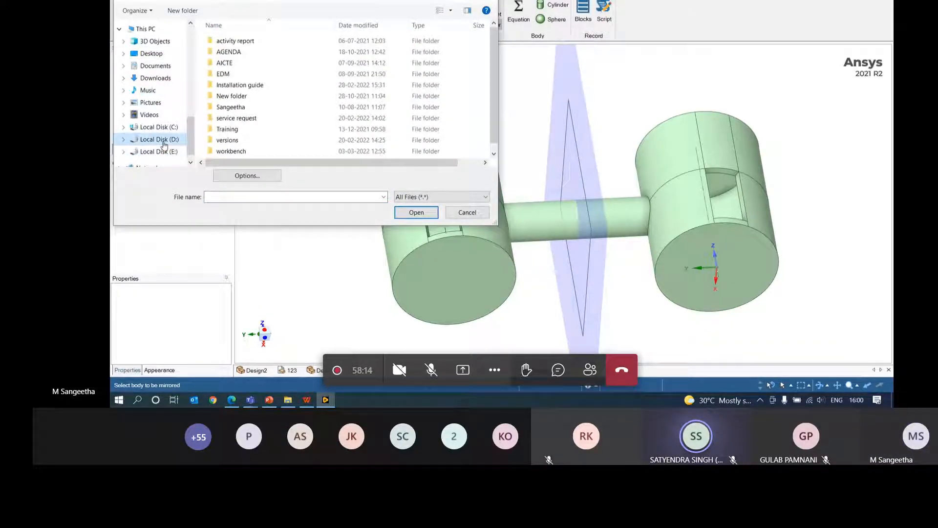
{"action": "double_click", "coordinate": [225, 153]}
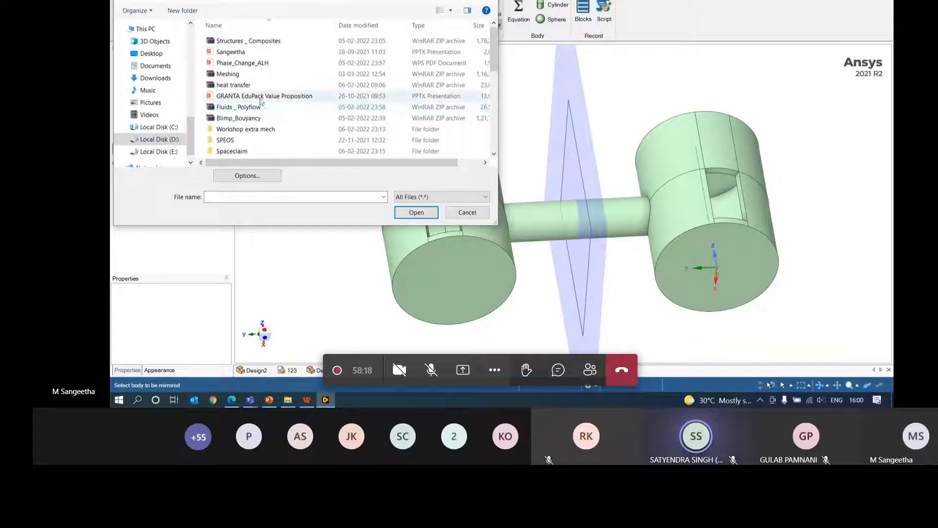
{"action": "scroll", "coordinate": [260, 100], "scroll_direction": "down", "scroll_amount": 3}
{"action": "double_click", "coordinate": [253, 121]}
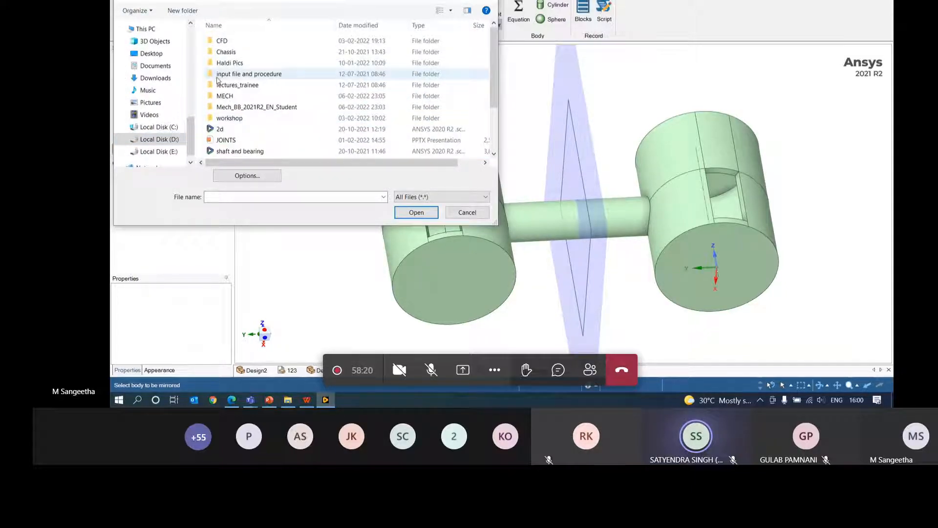
{"action": "double_click", "coordinate": [251, 73]}
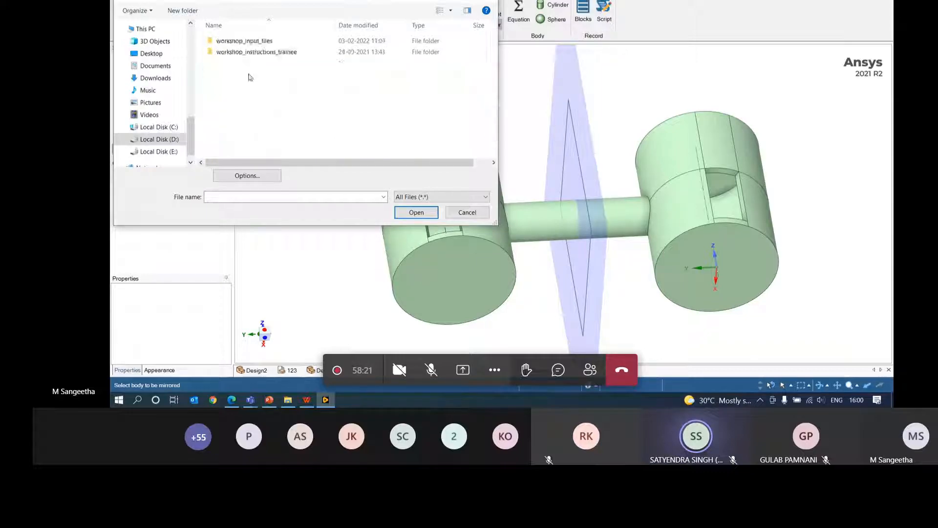
{"action": "double_click", "coordinate": [254, 41]}
- Open turbo_charger_tutorial.scdoc from the workshop_input_files folder
{"action": "left_click", "coordinate": [245, 198]}
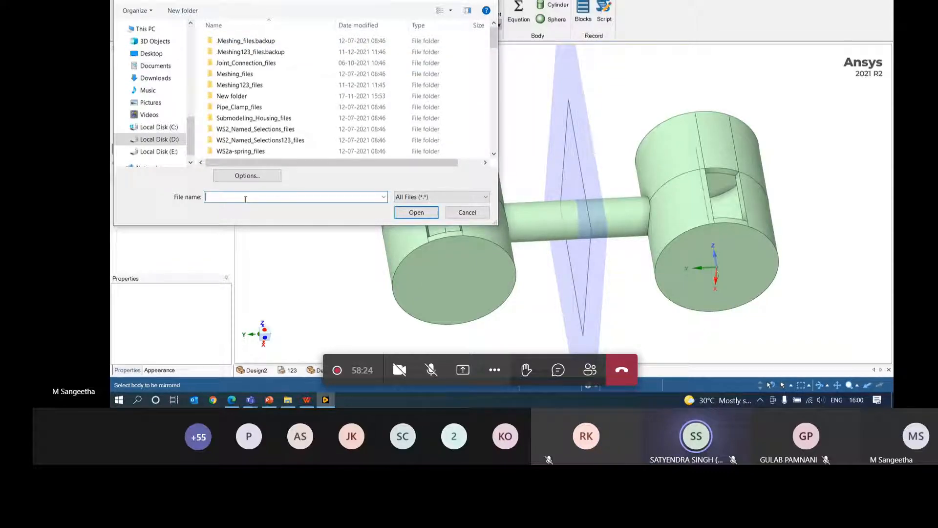
{"action": "type", "text": "tu"}
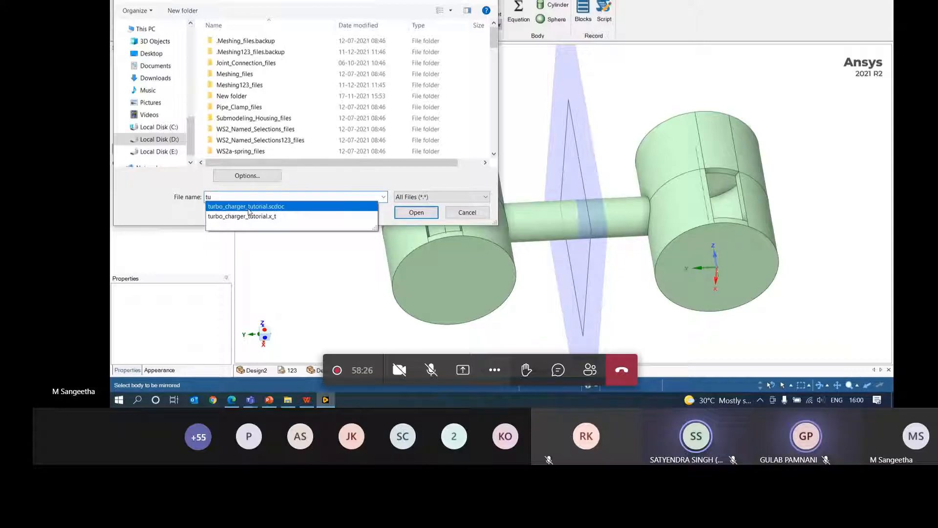
{"action": "left_click", "coordinate": [259, 216]}
{"action": "left_click", "coordinate": [416, 212]}
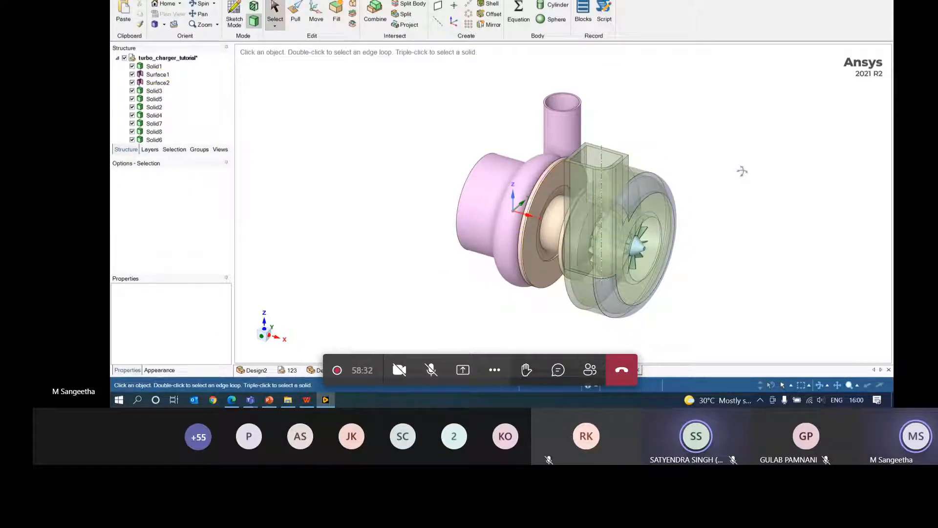
{"action": "middle_click_drag", "start_coordinate": [741, 170], "coordinate": [791, 93]}
{"action": "middle_click_drag", "start_coordinate": [735, 162], "coordinate": [617, 264]}
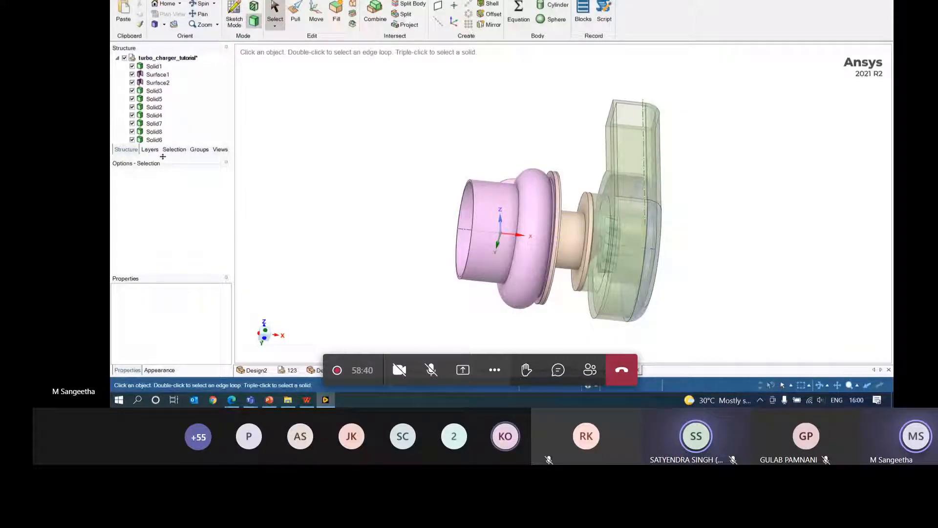
{"action": "left_click_drag", "start_coordinate": [163, 157], "coordinate": [162, 210]}
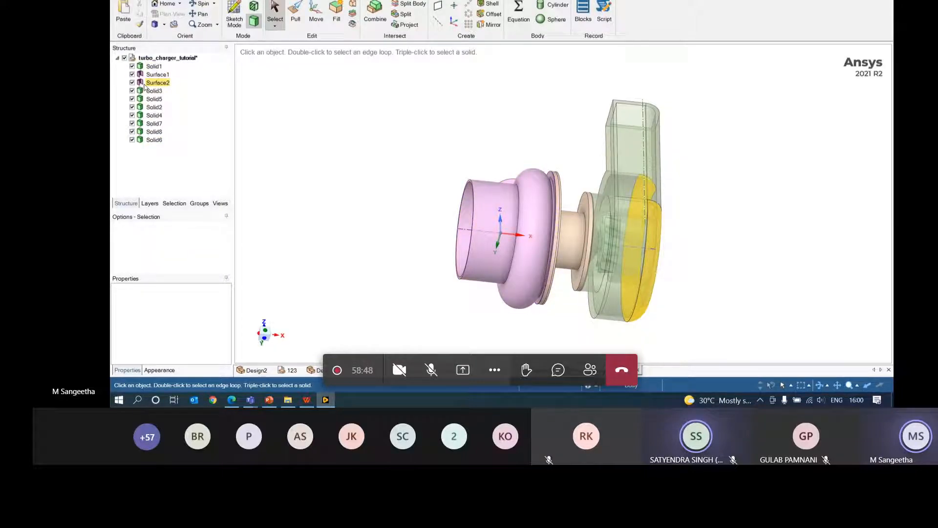
{"action": "left_click", "coordinate": [157, 74]}
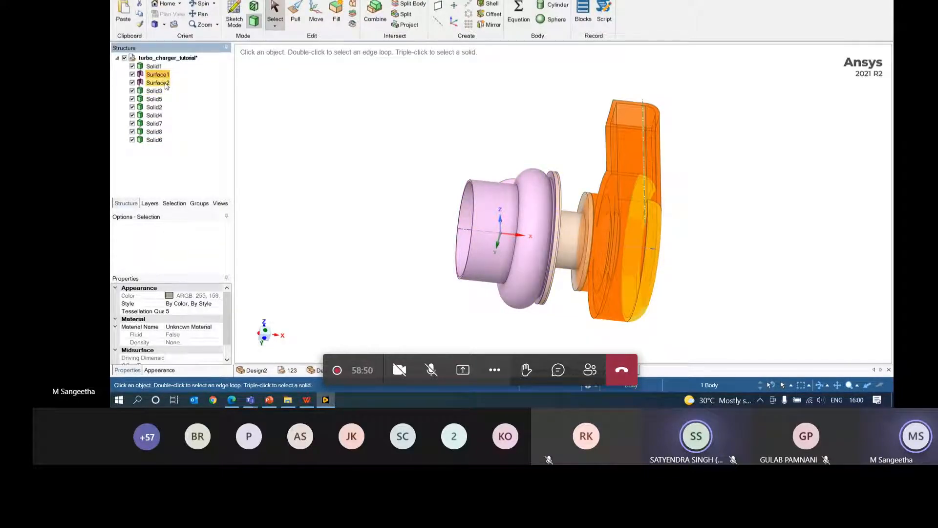
{"action": "left_click", "coordinate": [158, 82]}
{"action": "left_click", "coordinate": [162, 76]}
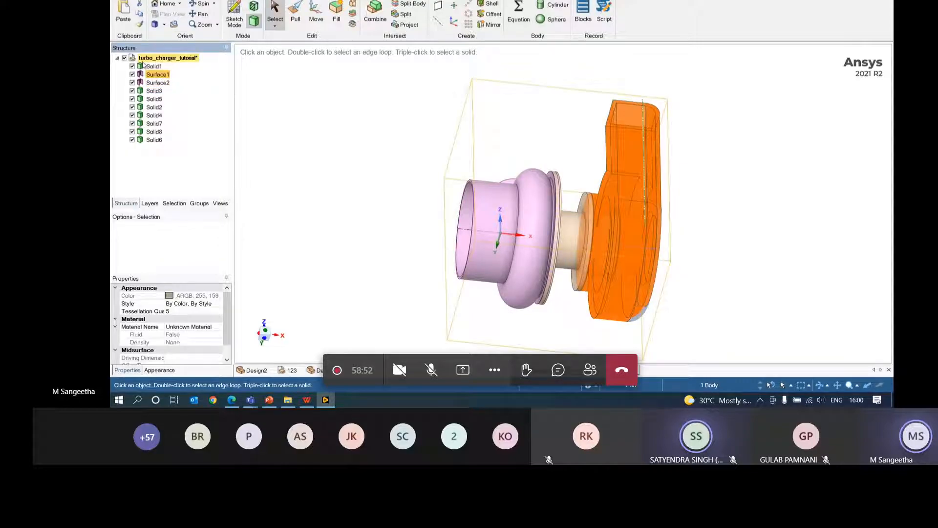
{"action": "left_click", "coordinate": [157, 139]}
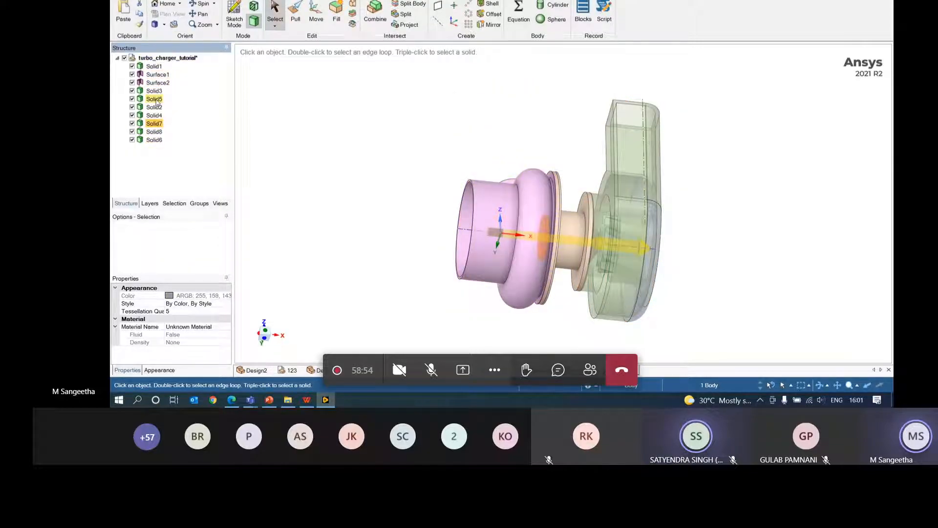
{"action": "left_click", "coordinate": [154, 91]}
{"action": "left_click", "coordinate": [165, 116]}
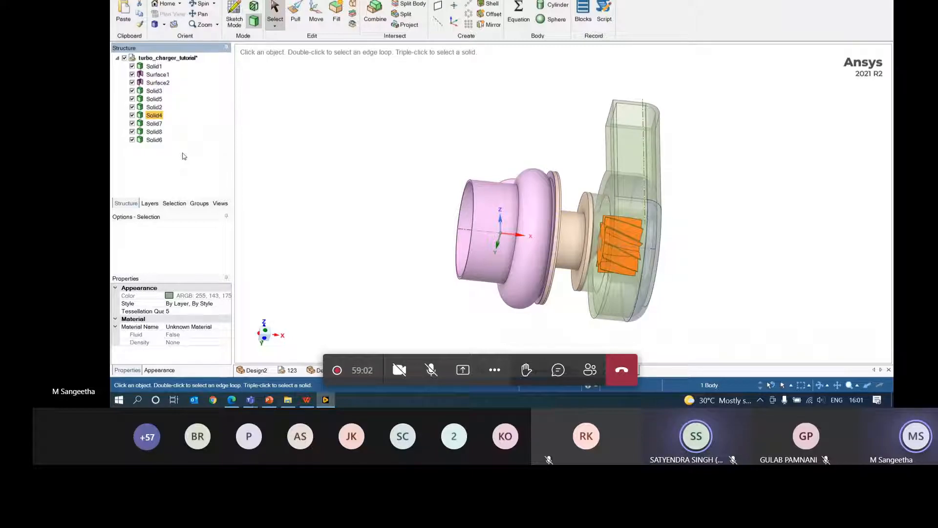
{"action": "left_click", "coordinate": [357, 129]}
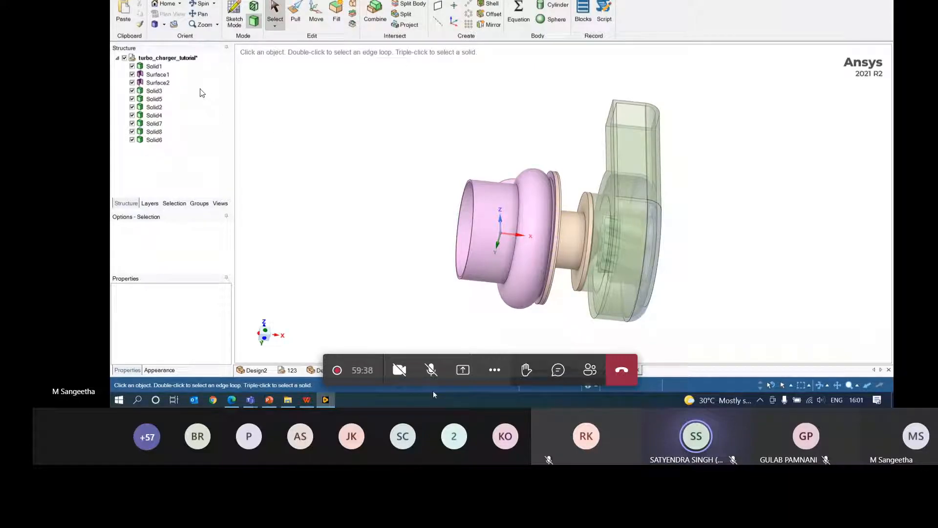
{"action": "left_click", "coordinate": [556, 259]}
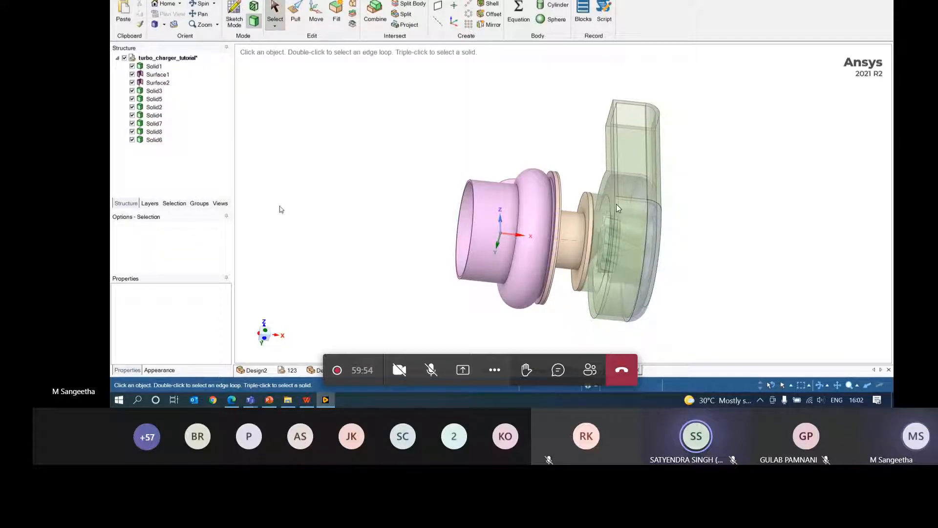
{"action": "left_click", "coordinate": [167, 93]}
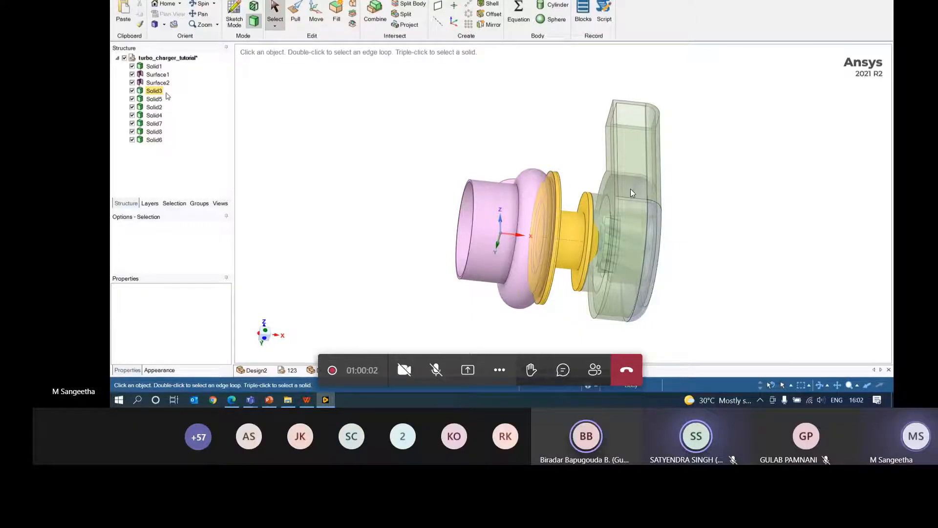
{"action": "left_click", "coordinate": [272, 402]}
{"action": "left_click", "coordinate": [287, 374]}
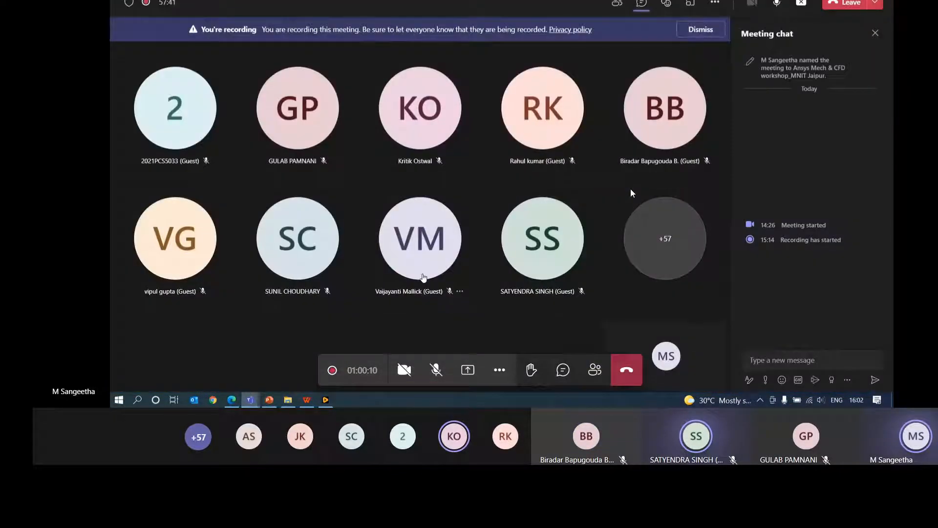
{"action": "left_click", "coordinate": [326, 404]}
{"action": "left_click", "coordinate": [327, 405]}
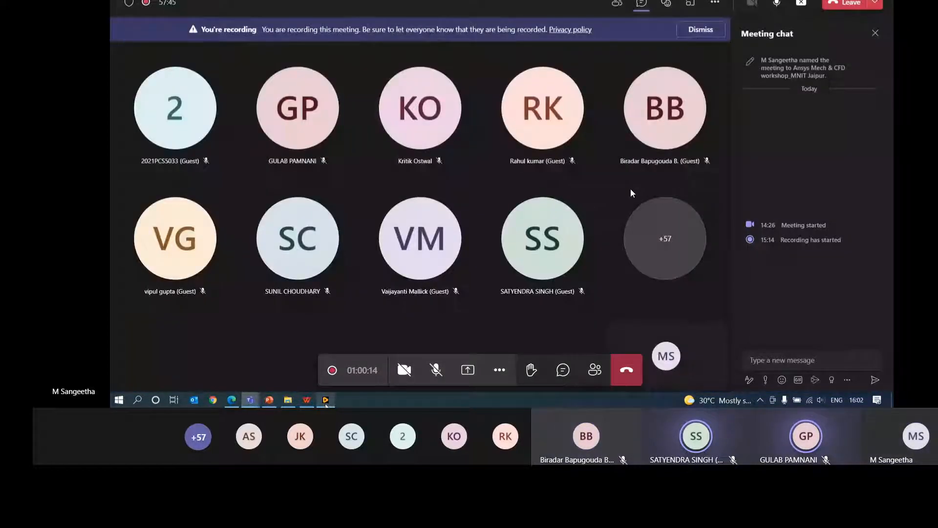
{"action": "left_click", "coordinate": [326, 401]}
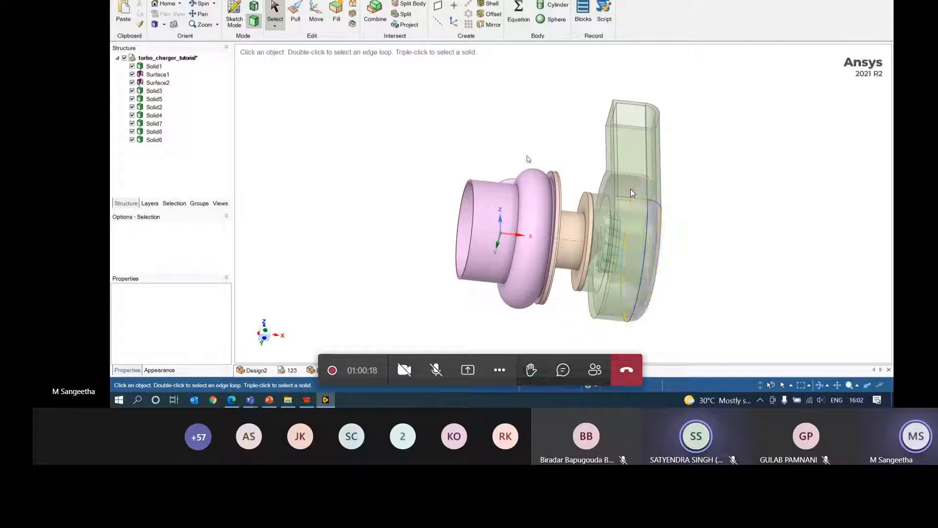
- Spin the model to a new angle and bring up the Repair tools under Prepare
{"action": "mouse_move", "coordinate": [723, 205]}
{"action": "middle_mouse_down"}
{"action": "mouse_move", "coordinate": [752, 200]}
{"action": "mouse_move", "coordinate": [737, 207]}
{"action": "mouse_move", "coordinate": [774, 168]}
{"action": "middle_mouse_up"}
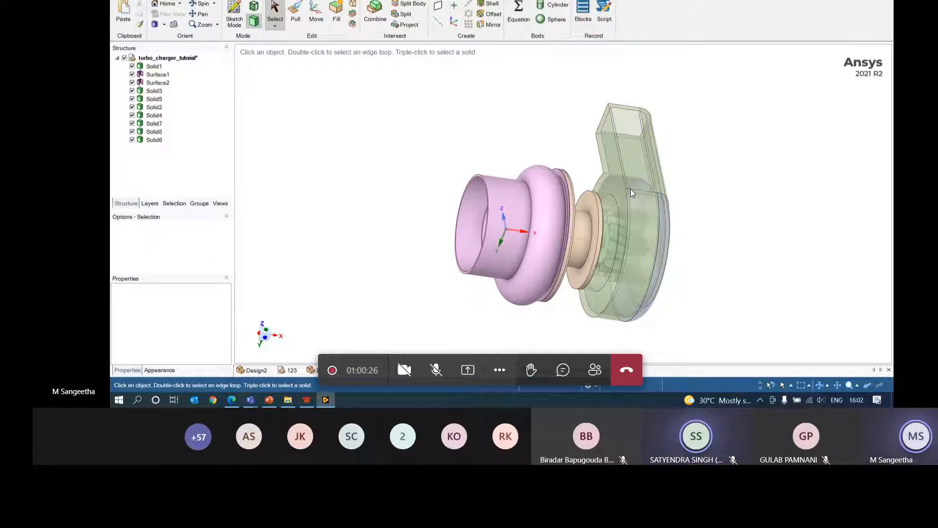
{"action": "left_click", "coordinate": [300, 0]}
{"action": "left_click", "coordinate": [275, 0]}
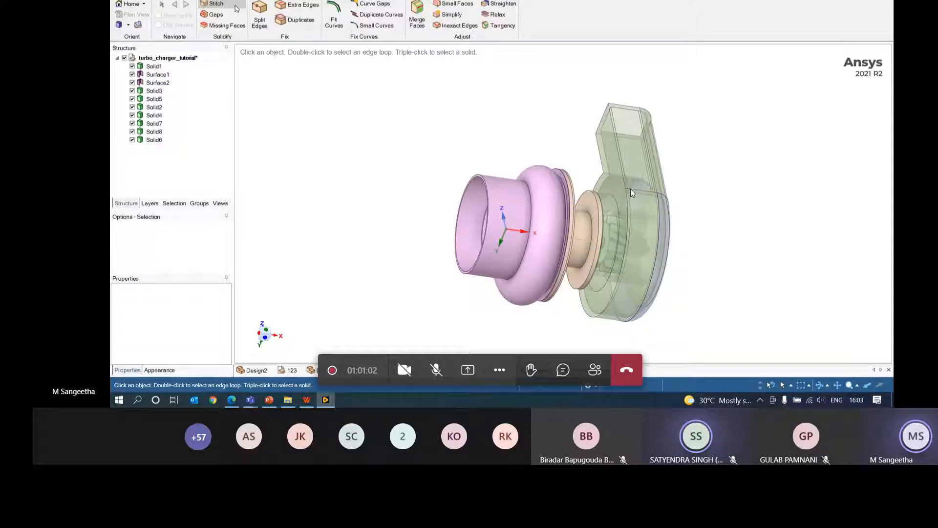
- Run the Gaps and Missing Faces checks, then find the single stitchable edge on the casing
{"action": "left_click", "coordinate": [220, 16]}
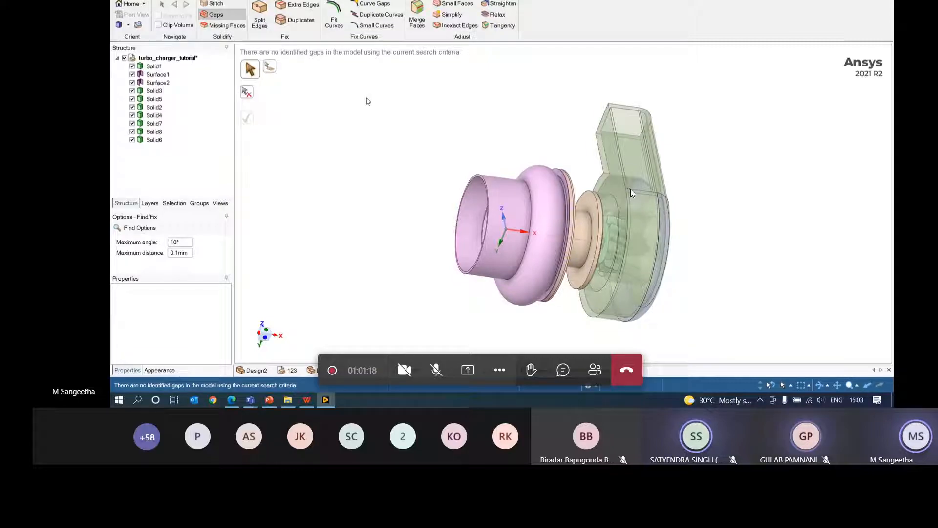
{"action": "left_click", "coordinate": [232, 27]}
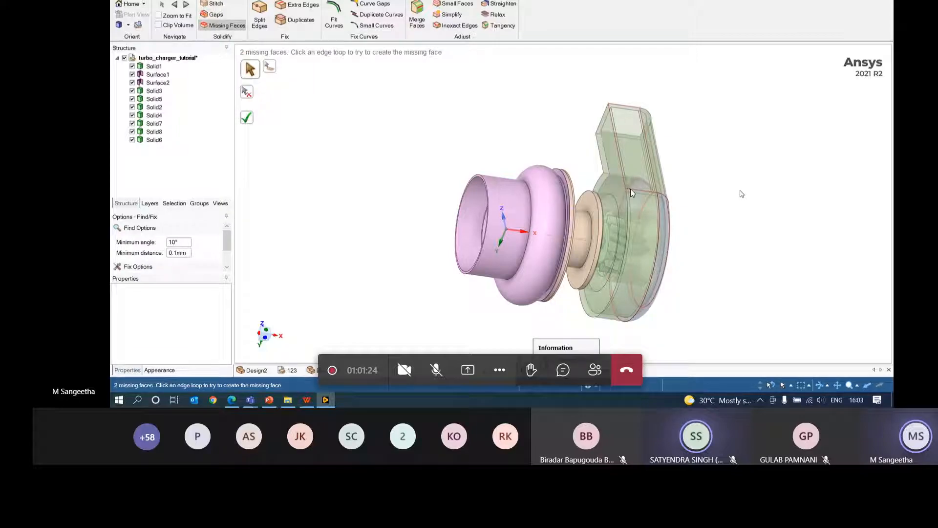
{"action": "middle_click_drag", "start_coordinate": [748, 195], "coordinate": [704, 183]}
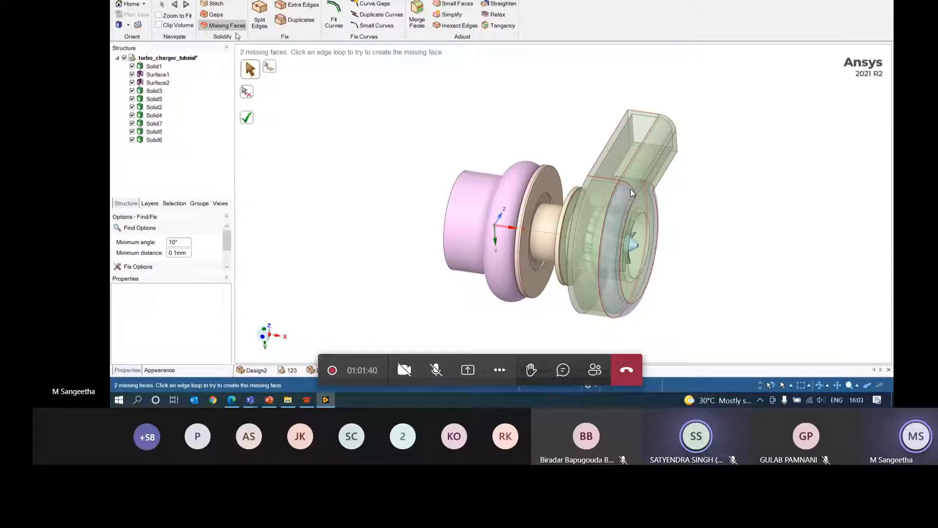
{"action": "left_click", "coordinate": [226, 4]}
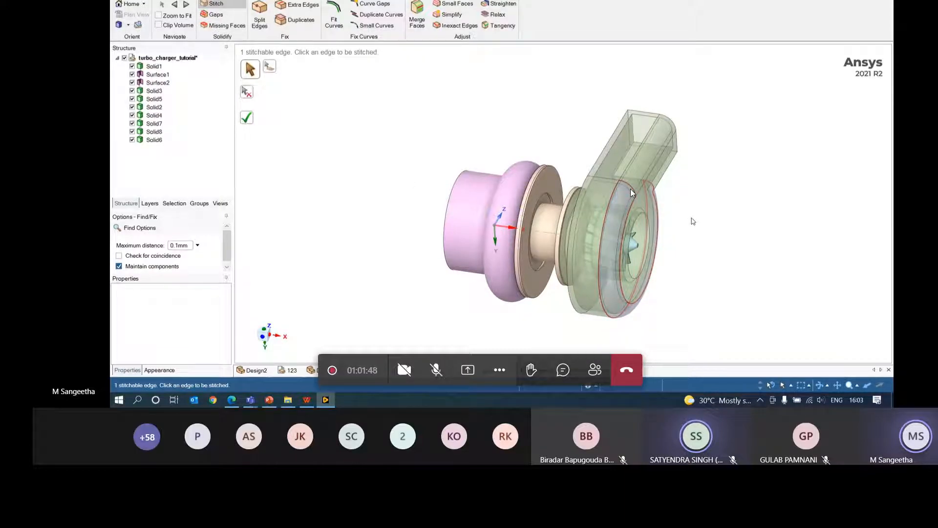
- Stitch the housing surfaces, then recheck and fill the duct's missing face from its open edge loop
{"action": "left_click", "coordinate": [247, 119]}
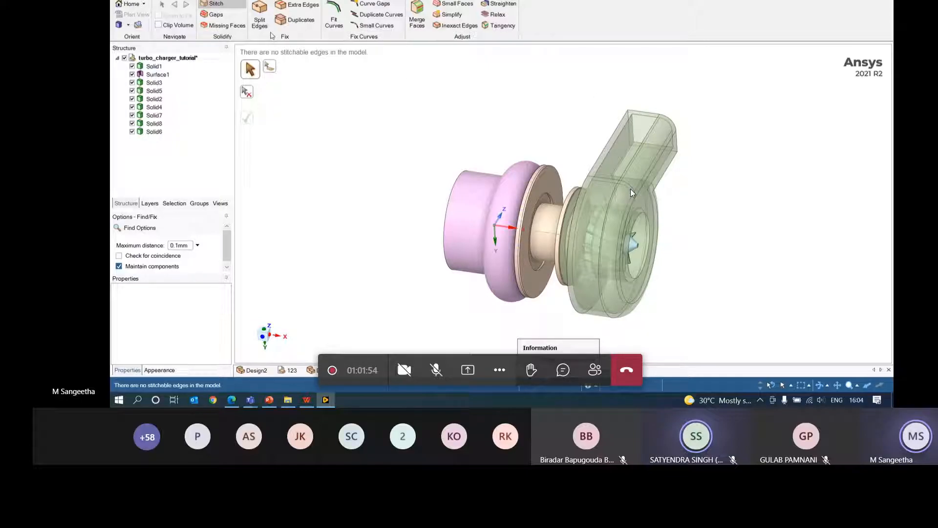
{"action": "left_click", "coordinate": [214, 14]}
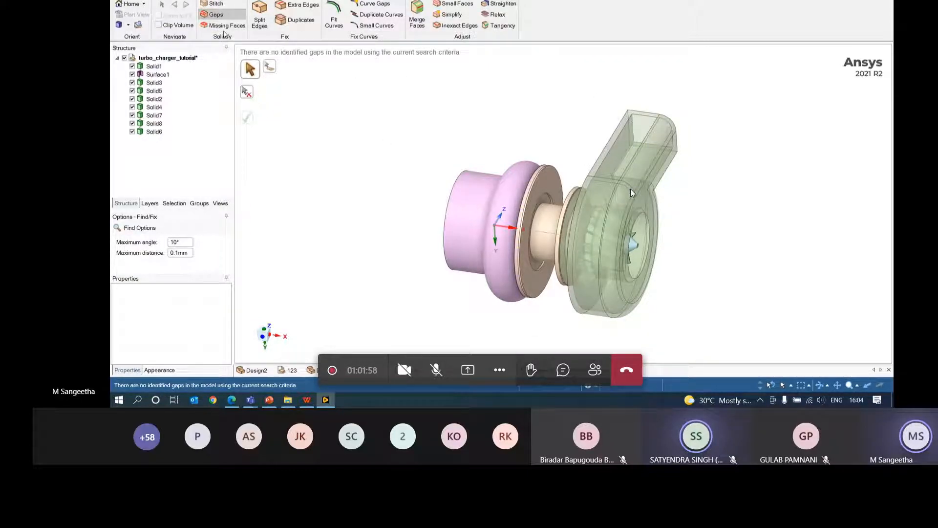
{"action": "left_click", "coordinate": [225, 25]}
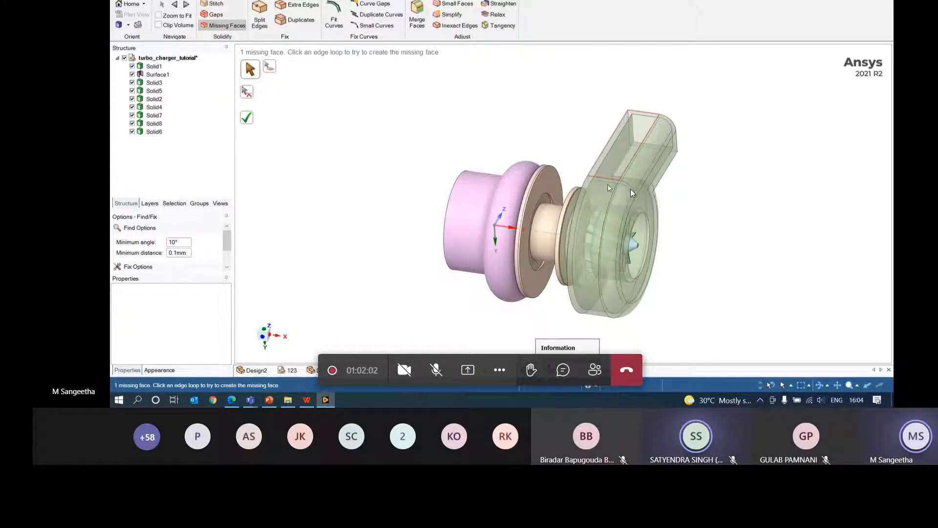
{"action": "left_click", "coordinate": [632, 192]}
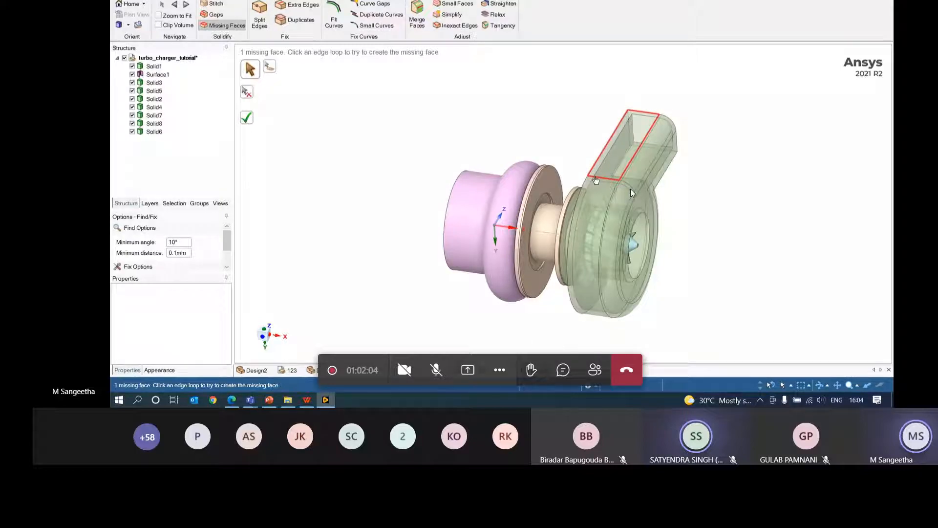
{"action": "left_click", "coordinate": [250, 119]}
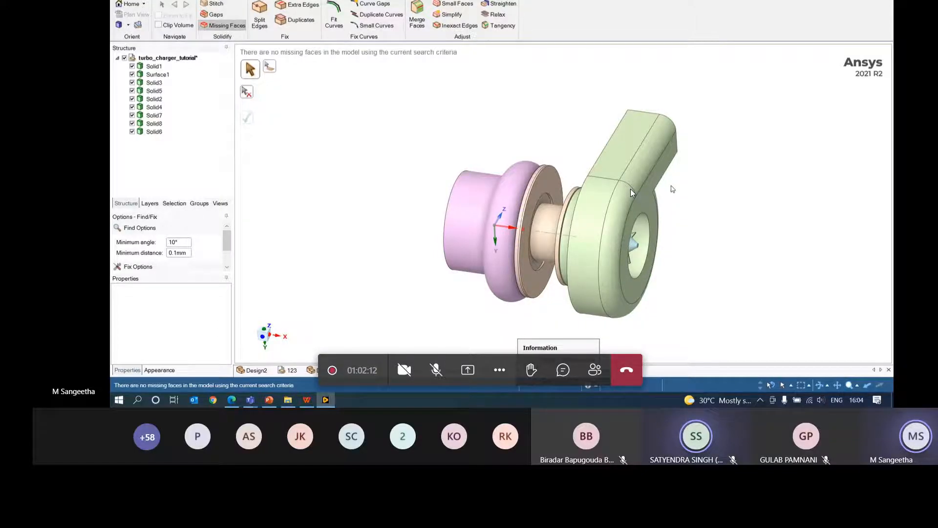
- Orbit to a side-on view of the turbocharger and zoom in closer
{"action": "middle_click_drag", "start_coordinate": [645, 319], "coordinate": [702, 306]}
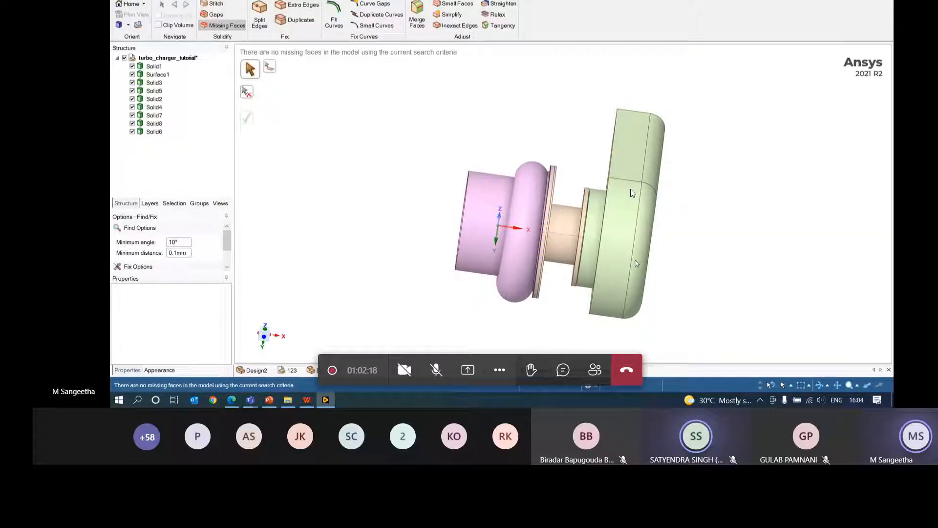
{"action": "scroll", "coordinate": [633, 193], "scroll_direction": "up", "scroll_amount": 10}
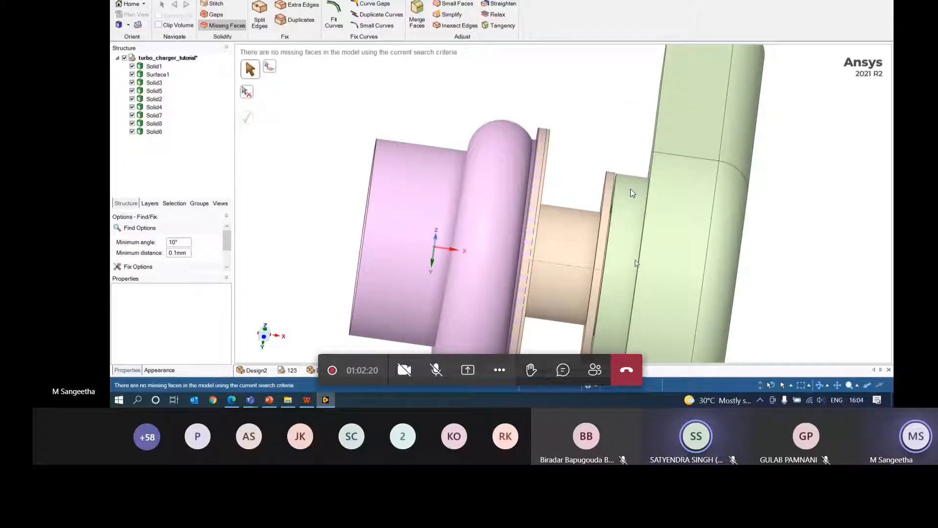
{"action": "scroll", "coordinate": [633, 193], "scroll_direction": "up", "scroll_amount": 5}
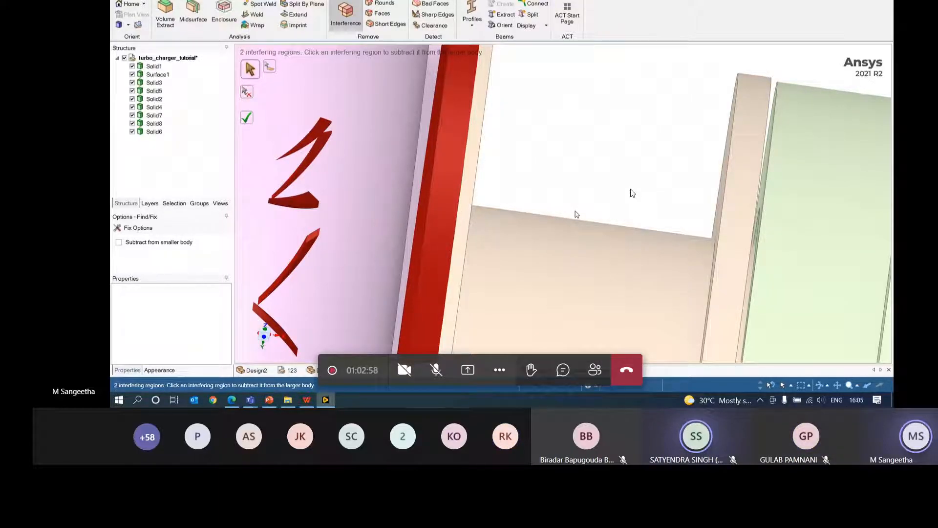
- Exit the interference check without subtracting, and select a long face of Solid1
{"action": "key", "text": "Escape"}
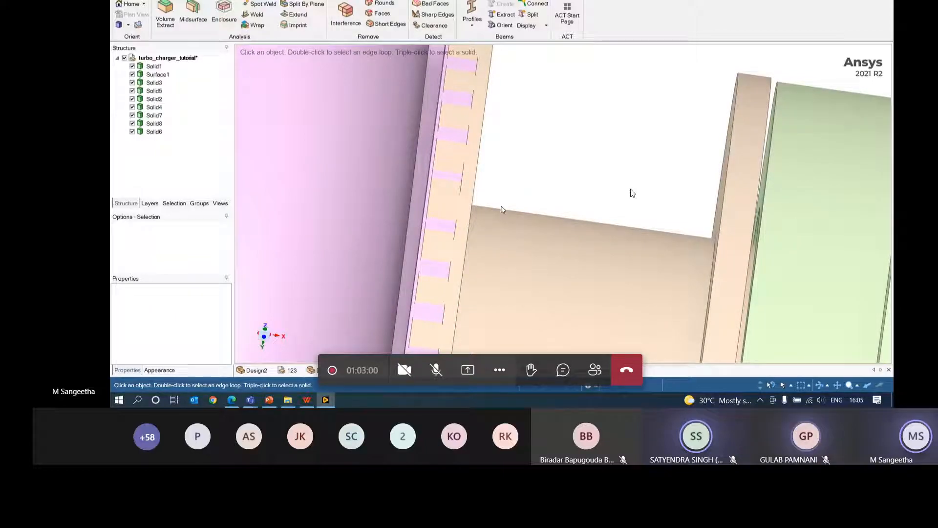
{"action": "left_click", "coordinate": [459, 222]}
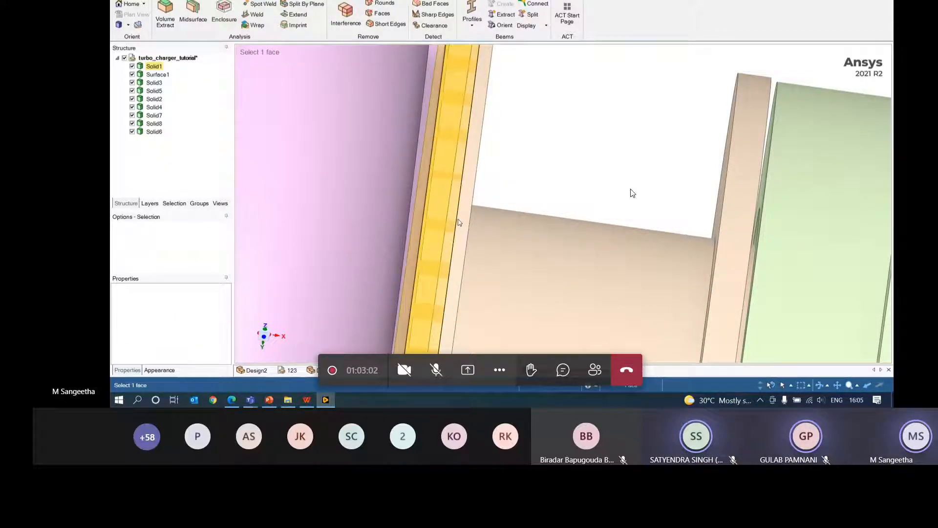
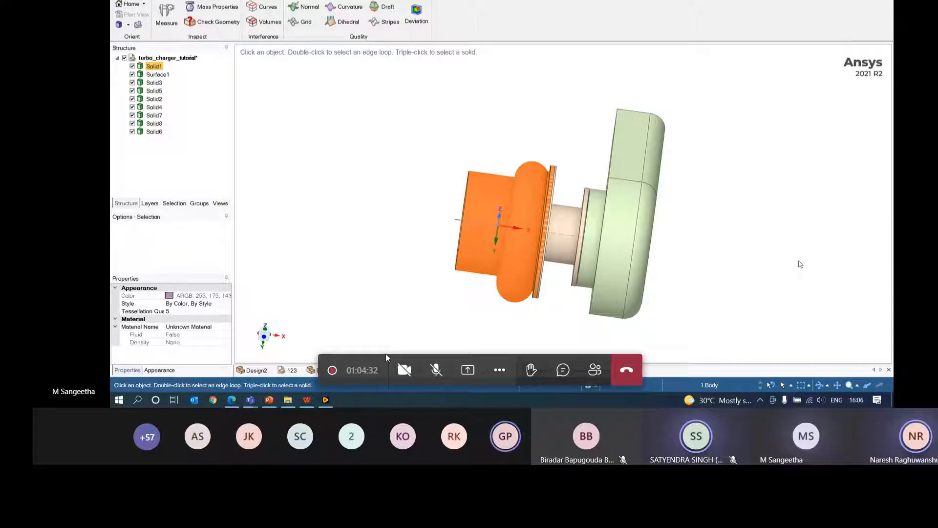
- Unmute the meeting microphone, then mute it again
{"action": "left_click", "coordinate": [436, 370]}
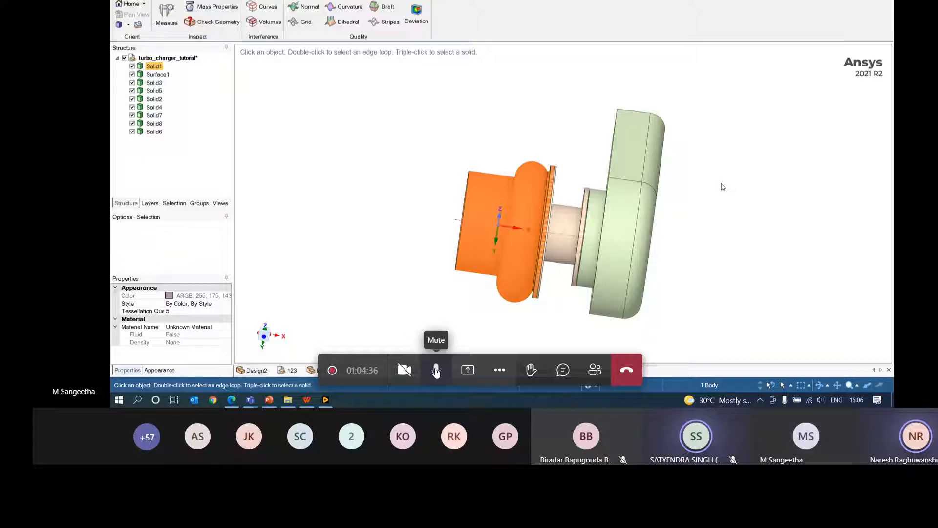
{"action": "left_click", "coordinate": [436, 370]}
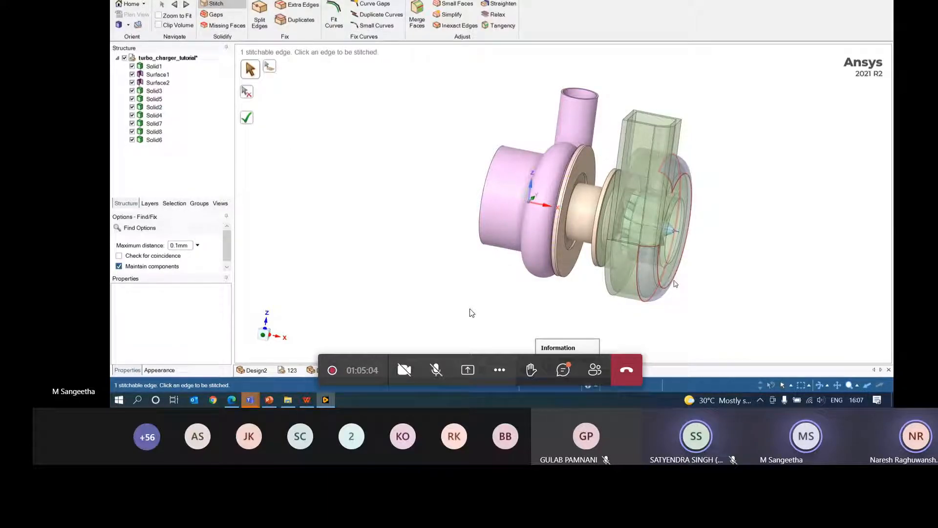
- Open the meeting chat panel
{"action": "left_click", "coordinate": [563, 371]}
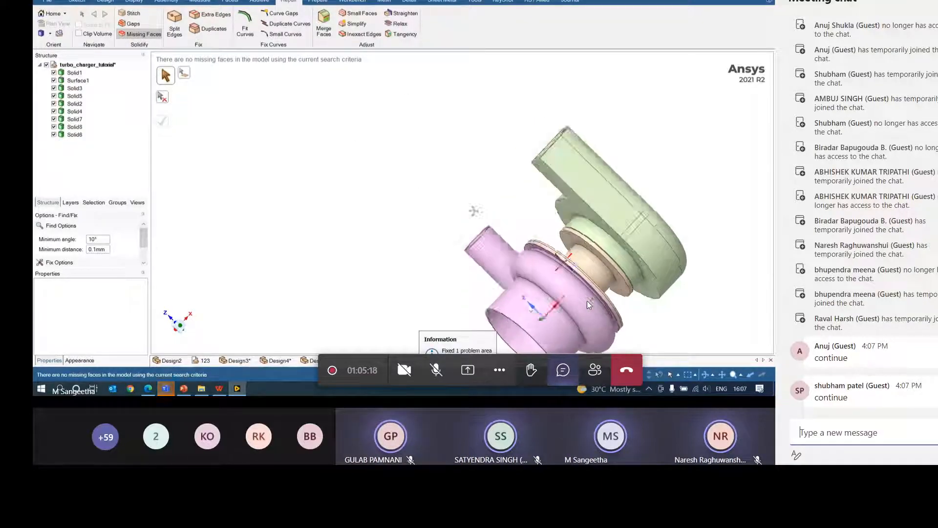
- Close the meeting chat panel
{"action": "left_click", "coordinate": [563, 370]}
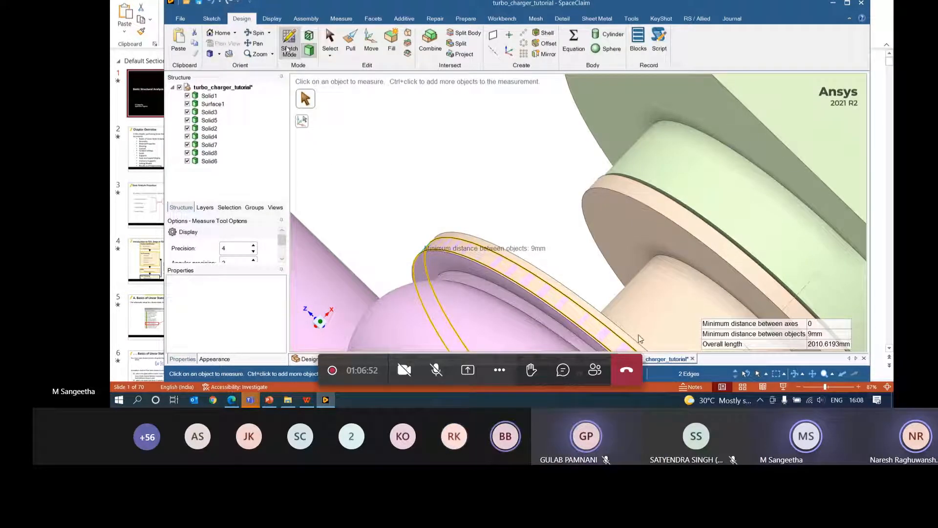
- Bring up the meeting bar's context menu, then dismiss it and open the meeting chat
{"action": "right_click", "coordinate": [559, 371]}
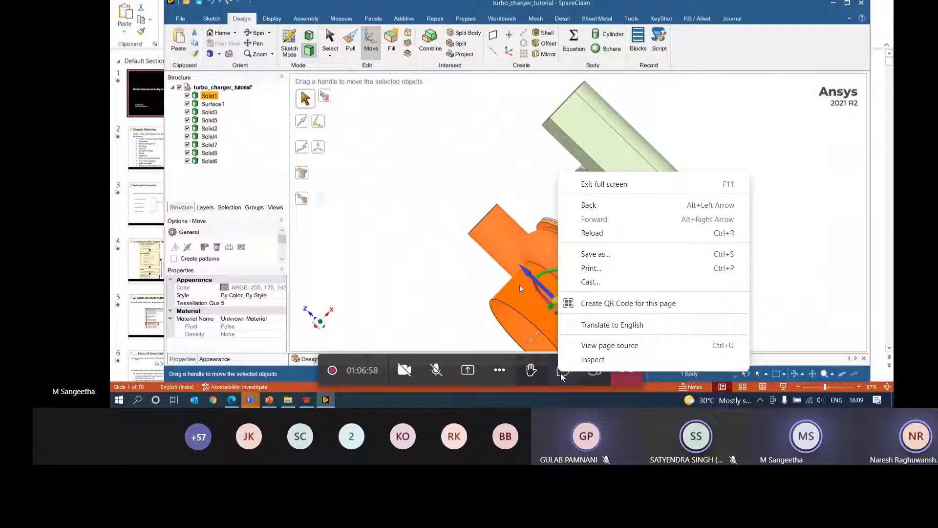
{"action": "left_click", "coordinate": [561, 373]}
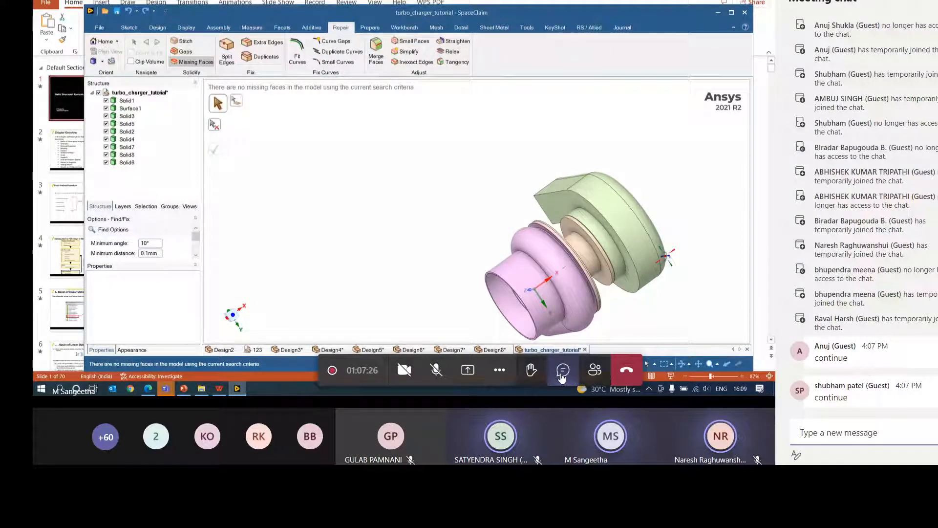
- Close the chat and orbit, center and zoom the turbocharger to a close view of the green casing
{"action": "left_click", "coordinate": [561, 373]}
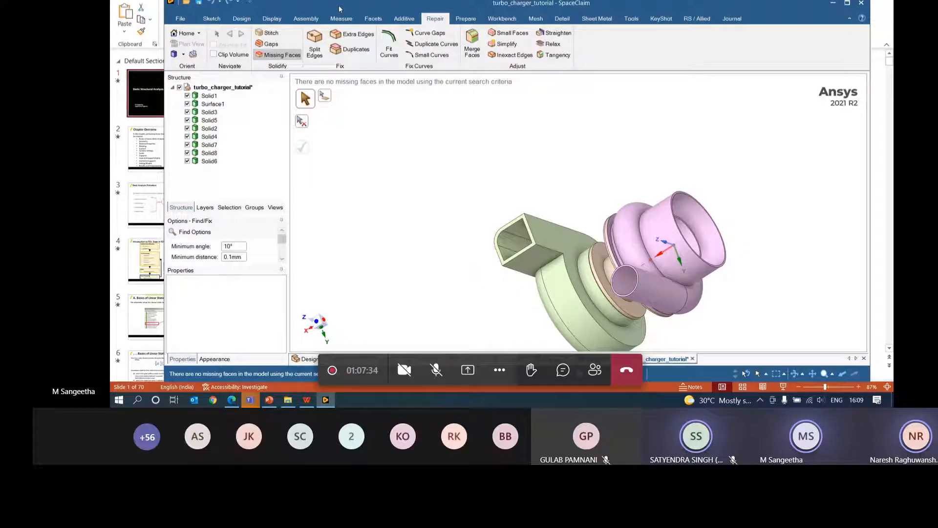
{"action": "left_click", "coordinate": [300, 20]}
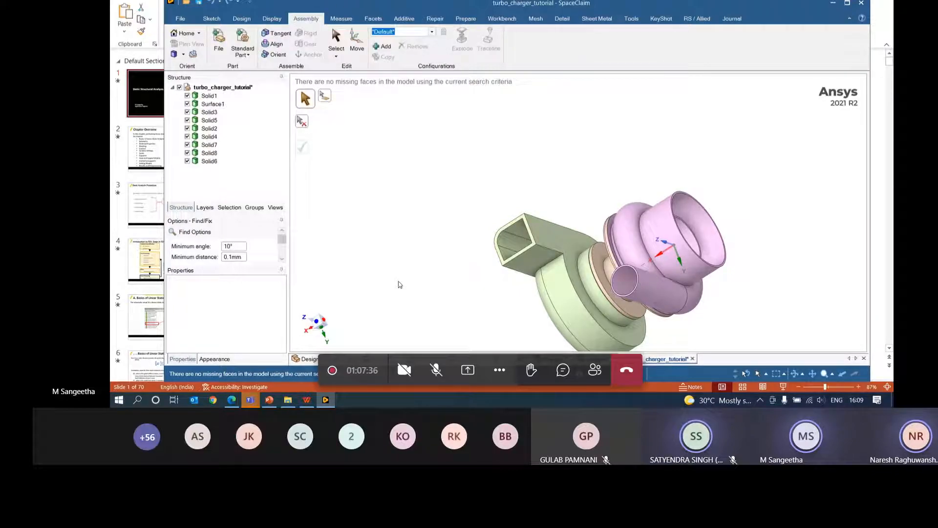
{"action": "middle_click_drag", "start_coordinate": [732, 248], "coordinate": [639, 309]}
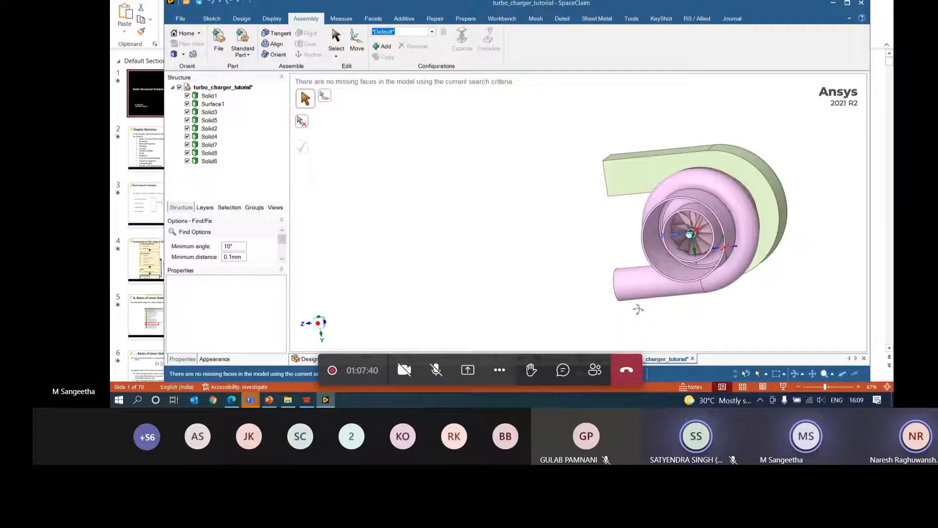
{"action": "middle_click_drag", "start_coordinate": [638, 309], "coordinate": [820, 183]}
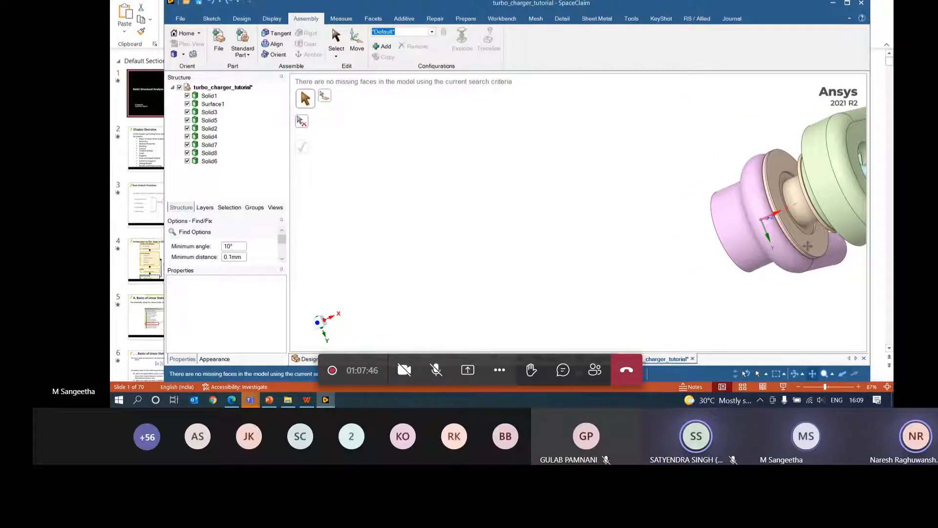
{"action": "middle_click_drag", "start_coordinate": [810, 249], "coordinate": [617, 162], "text": "shift"}
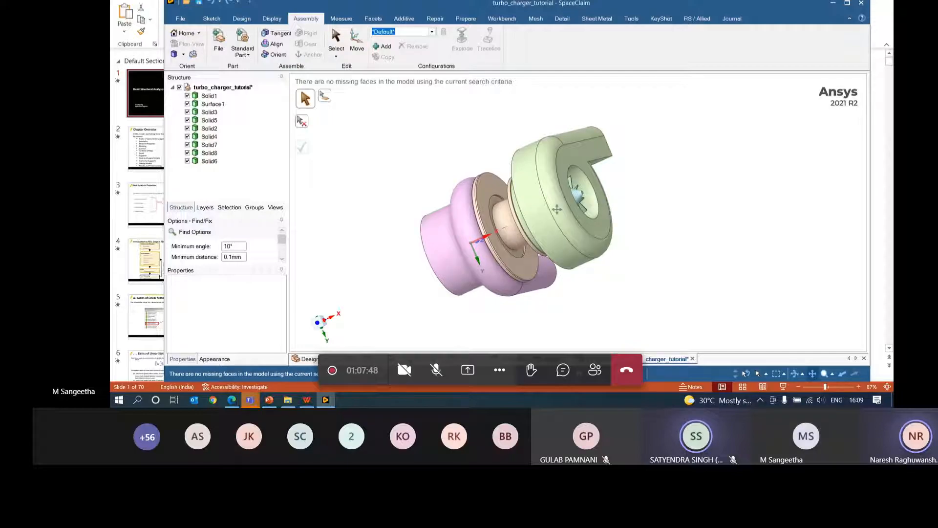
{"action": "middle_click_drag", "start_coordinate": [549, 212], "coordinate": [575, 205], "text": "ctrl"}
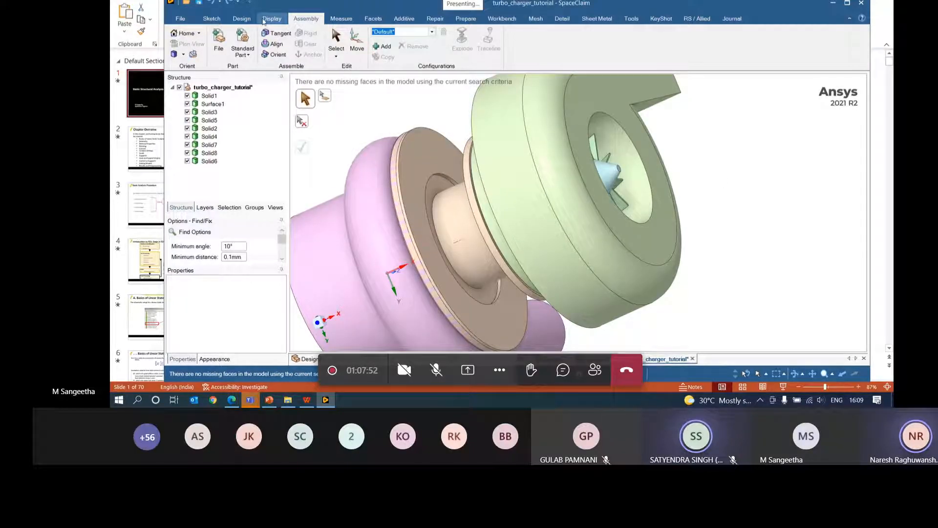
{"action": "left_click", "coordinate": [241, 19]}
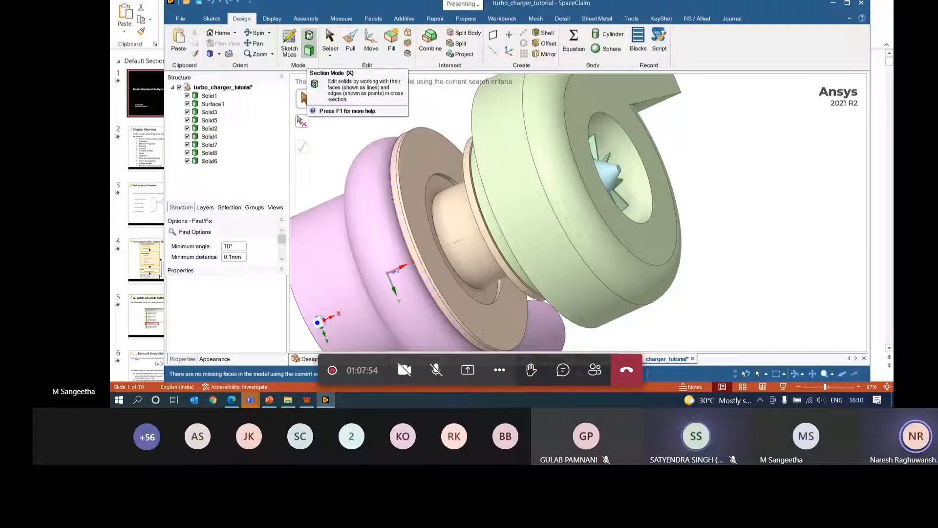
- Show a hatched Section Mode (X) cut viewed in plan, with SpaceClaim maximized
{"action": "left_click", "coordinate": [290, 42]}
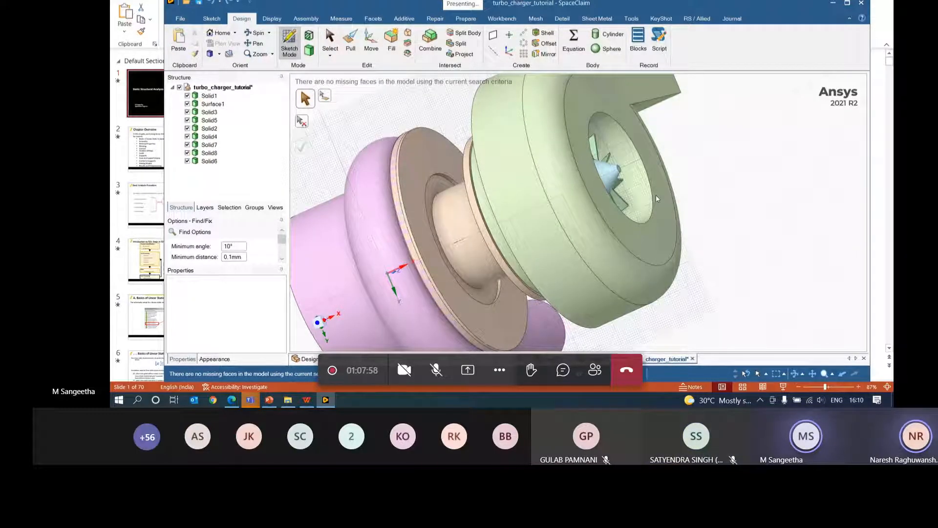
{"action": "key", "text": "x"}
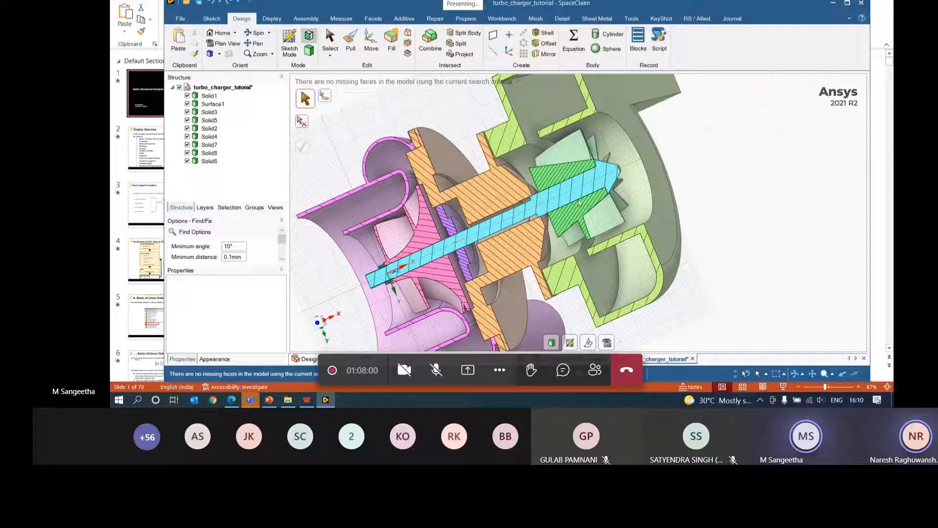
{"action": "left_click", "coordinate": [607, 342]}
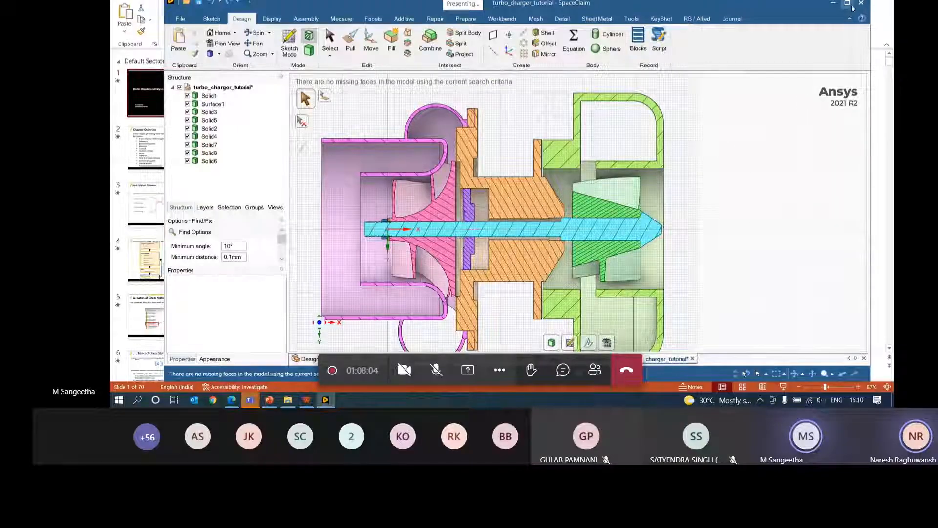
{"action": "left_click", "coordinate": [849, 4]}
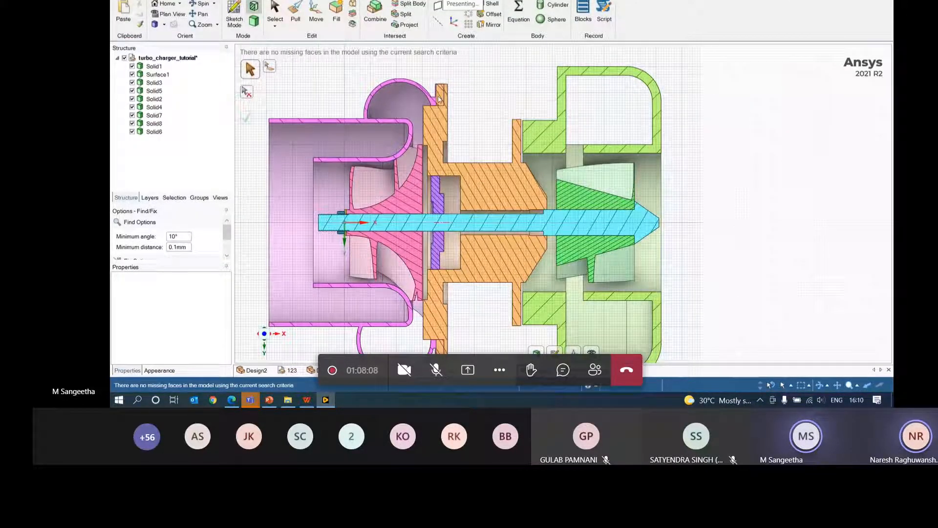
- Pan and zoom in and out to frame the hatched turbocharger cross-section
{"action": "left_click", "coordinate": [837, 386]}
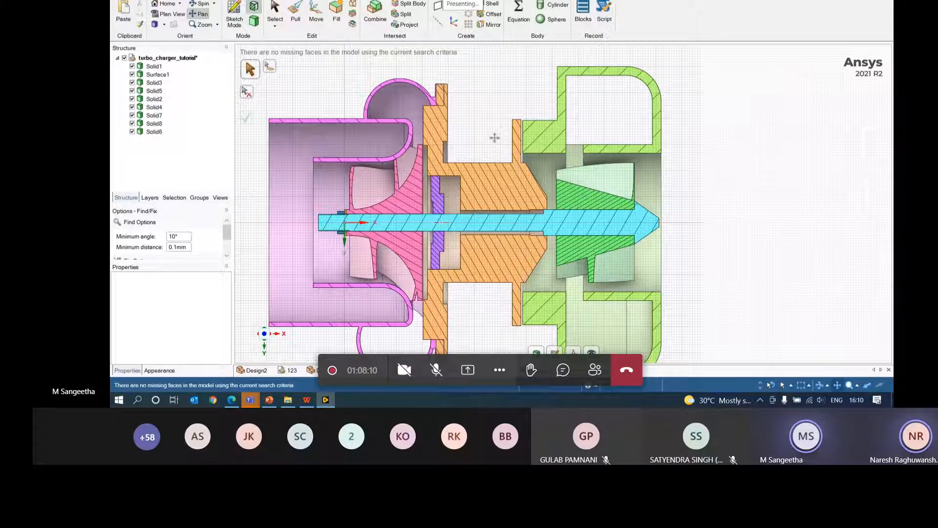
{"action": "left_click_drag", "start_coordinate": [434, 74], "coordinate": [467, 129]}
{"action": "scroll", "coordinate": [467, 152], "scroll_direction": "down", "scroll_amount": 5}
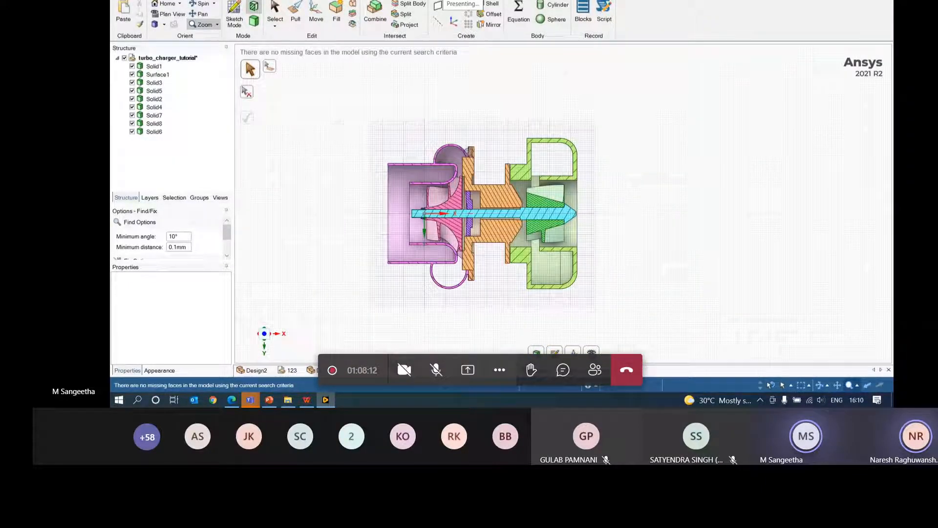
{"action": "scroll", "coordinate": [467, 154], "scroll_direction": "up", "scroll_amount": 5}
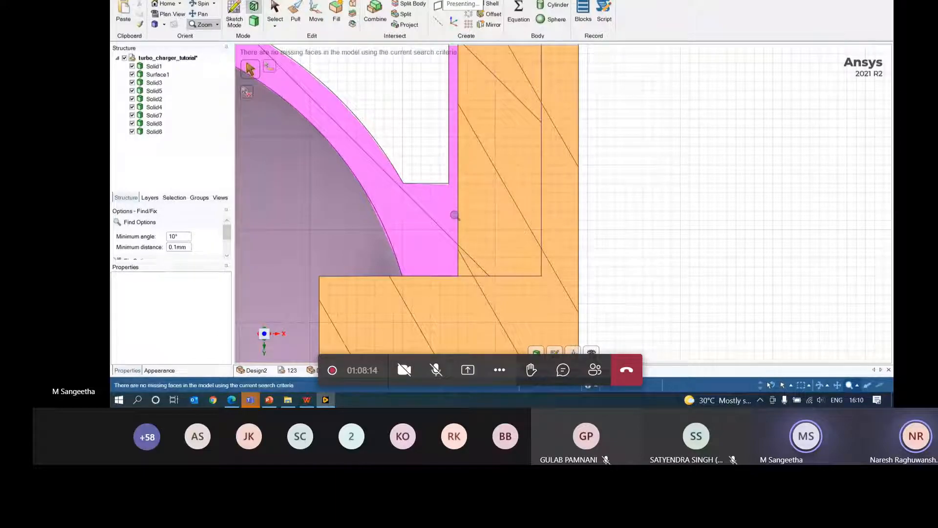
{"action": "scroll", "coordinate": [508, 192], "scroll_direction": "up", "scroll_amount": 3}
{"action": "scroll", "coordinate": [492, 243], "scroll_direction": "down", "scroll_amount": 4}
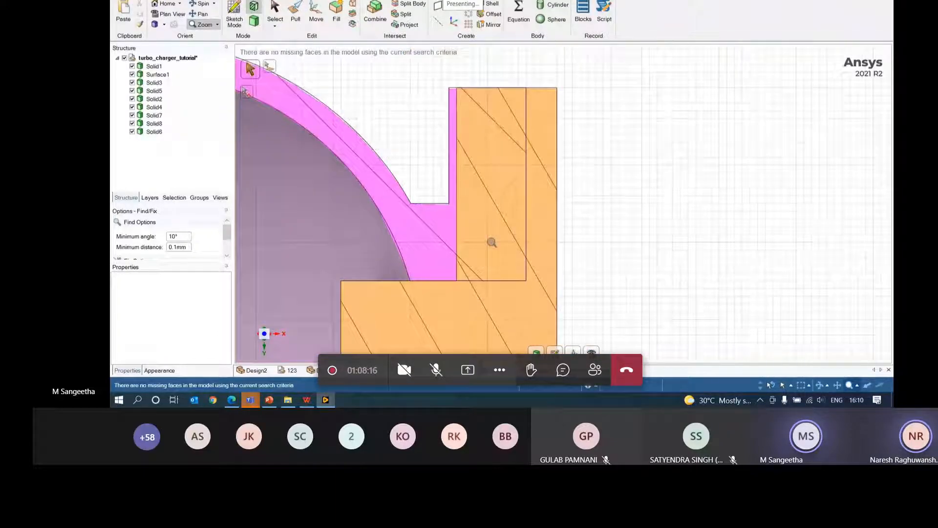
{"action": "scroll", "coordinate": [491, 242], "scroll_direction": "down", "scroll_amount": 3}
{"action": "scroll", "coordinate": [493, 274], "scroll_direction": "up", "scroll_amount": 8}
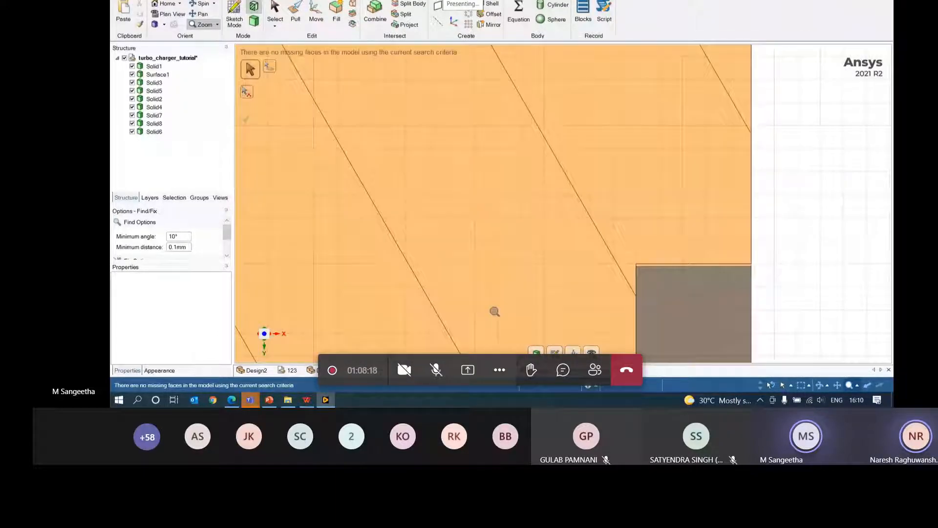
{"action": "scroll", "coordinate": [495, 312], "scroll_direction": "down", "scroll_amount": 10}
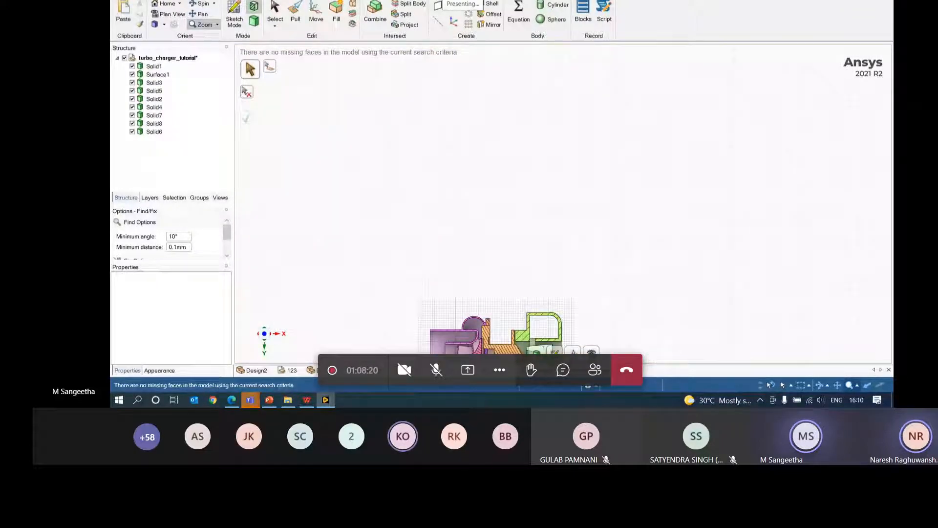
{"action": "scroll", "coordinate": [417, 224], "scroll_direction": "up", "scroll_amount": 6}
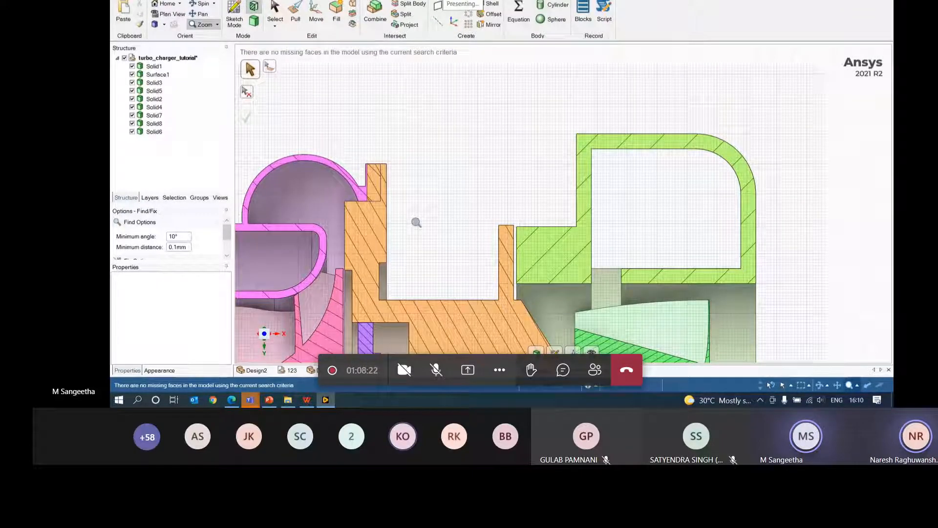
{"action": "scroll", "coordinate": [417, 231], "scroll_direction": "up", "scroll_amount": 2}
{"action": "scroll", "coordinate": [416, 231], "scroll_direction": "down", "scroll_amount": 1}
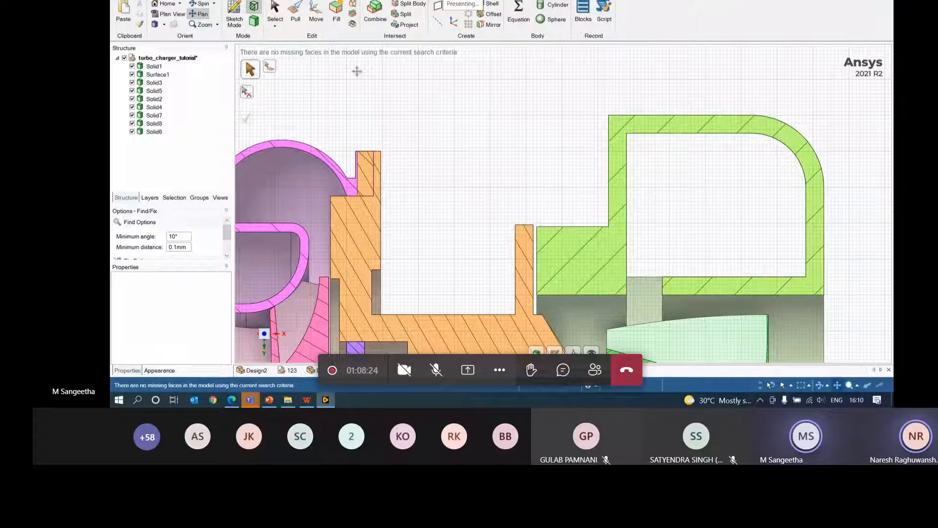
{"action": "left_click", "coordinate": [198, 0]}
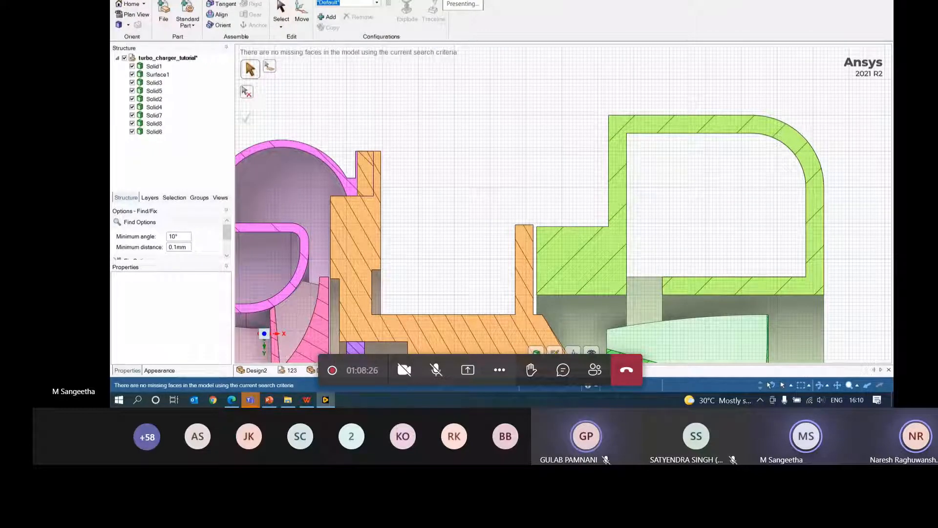
- Align the orange part's flange edge against the pink housing edge, then undo it
{"action": "left_click", "coordinate": [223, 17]}
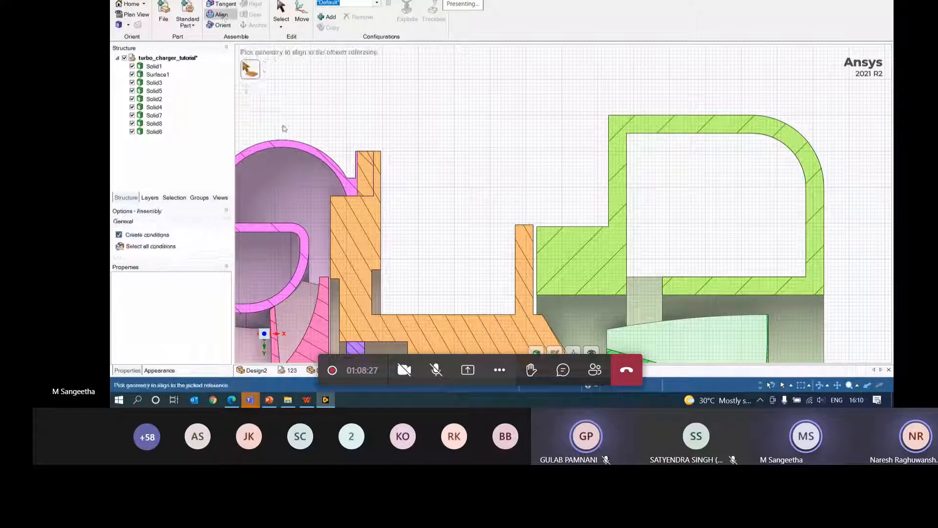
{"action": "left_click", "coordinate": [360, 181]}
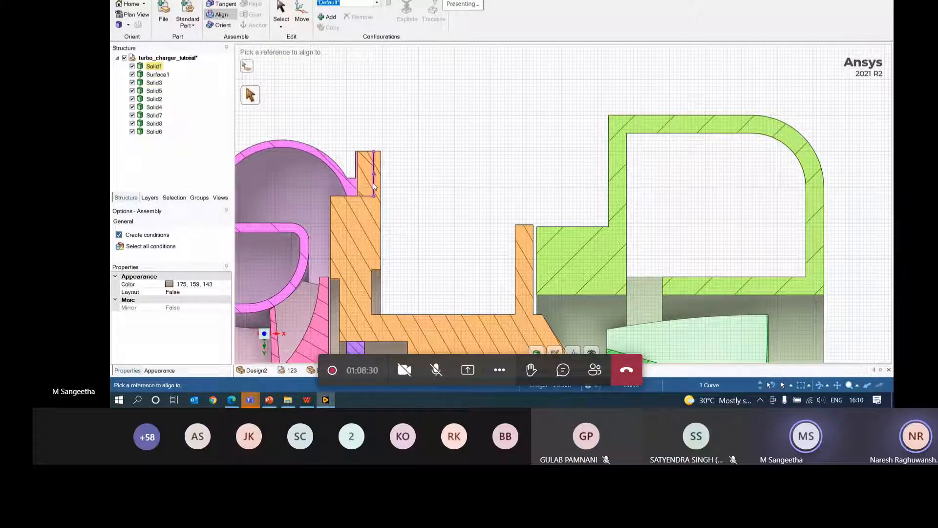
{"action": "left_click", "coordinate": [374, 186]}
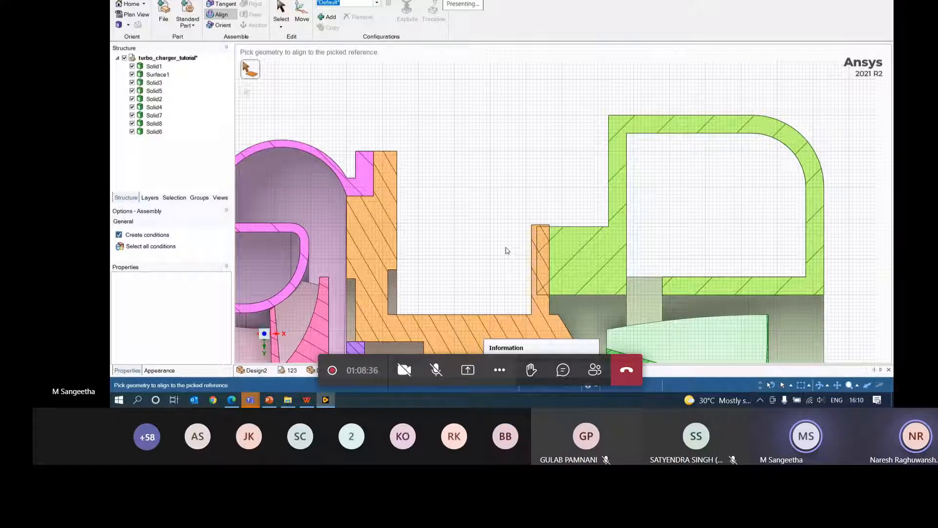
{"action": "left_click", "coordinate": [535, 269]}
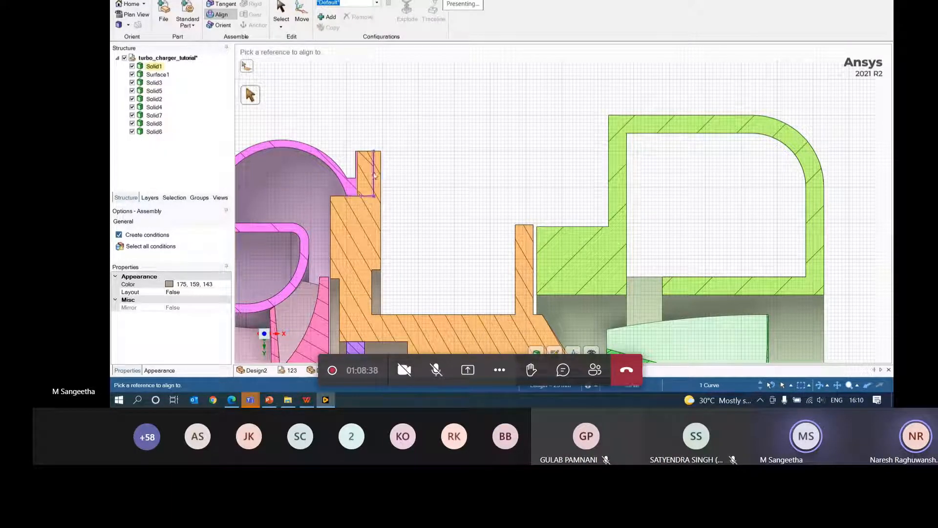
{"action": "left_click", "coordinate": [375, 176]}
{"action": "key", "text": "Escape"}
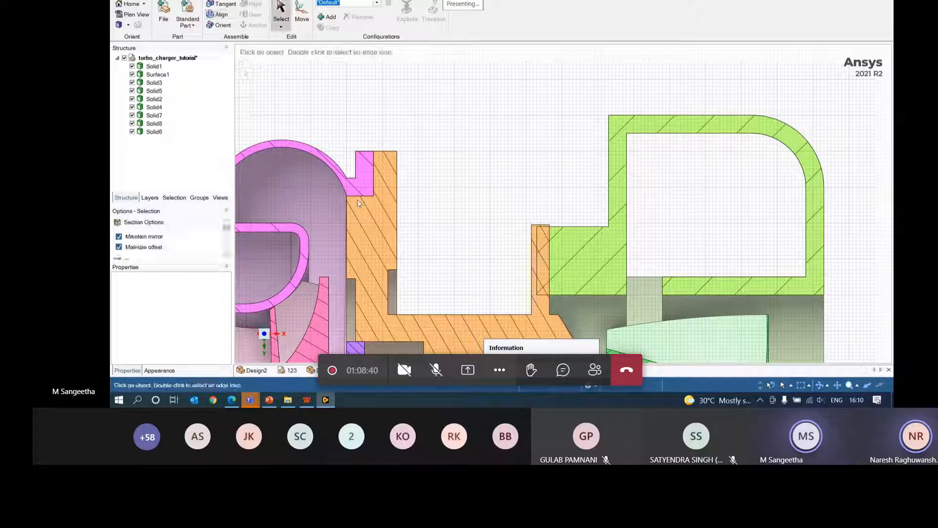
{"action": "key", "text": "ctrl+z"}
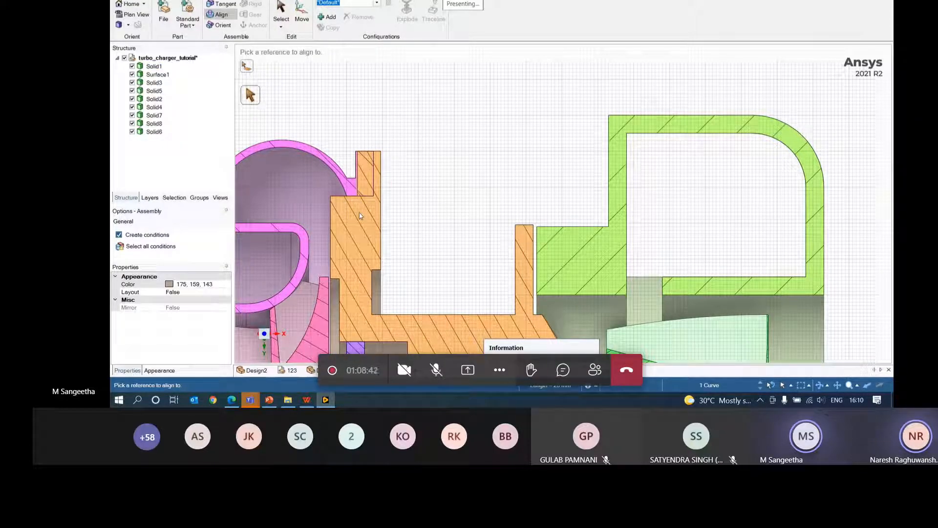
- Inspect the orange flange edge, then redo the Align picking the orange reference and target edges
{"action": "left_click", "coordinate": [228, 16]}
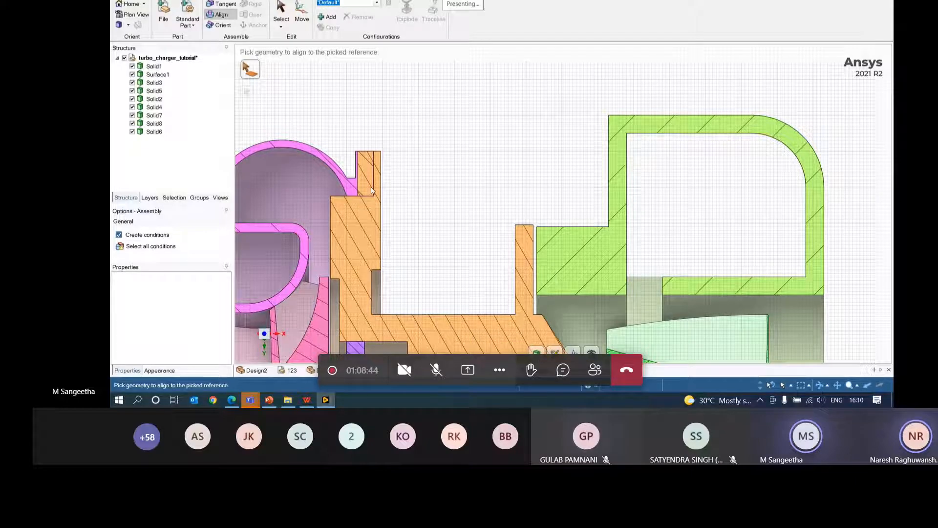
{"action": "key", "text": "Escape"}
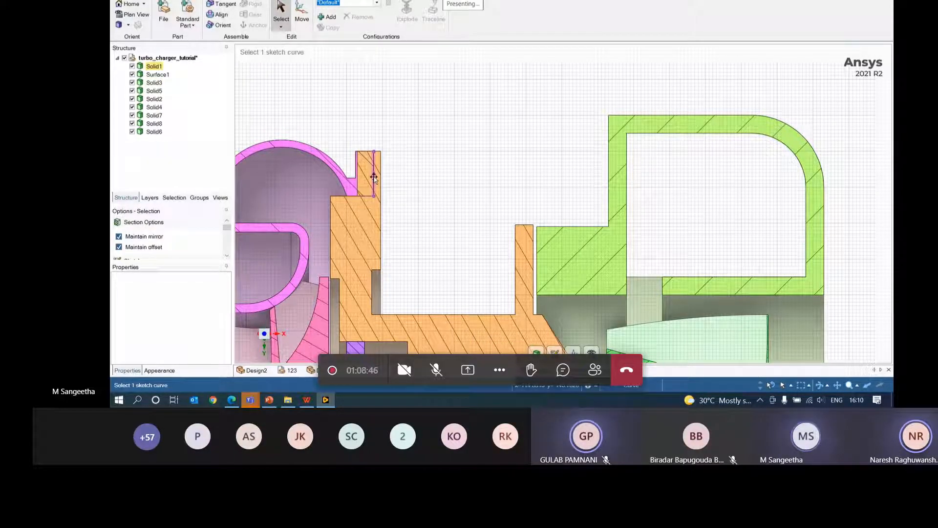
{"action": "left_click", "coordinate": [373, 177]}
{"action": "key", "text": "Escape"}
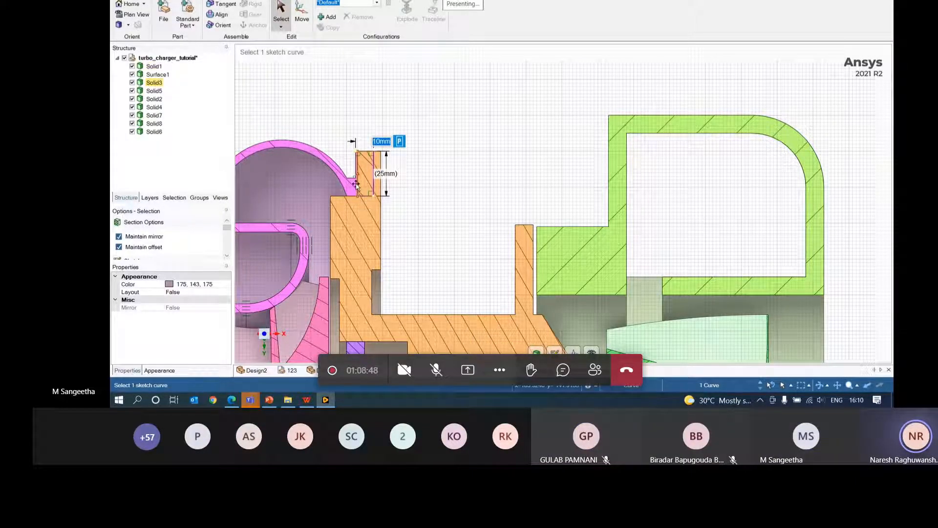
{"action": "left_click", "coordinate": [220, 14]}
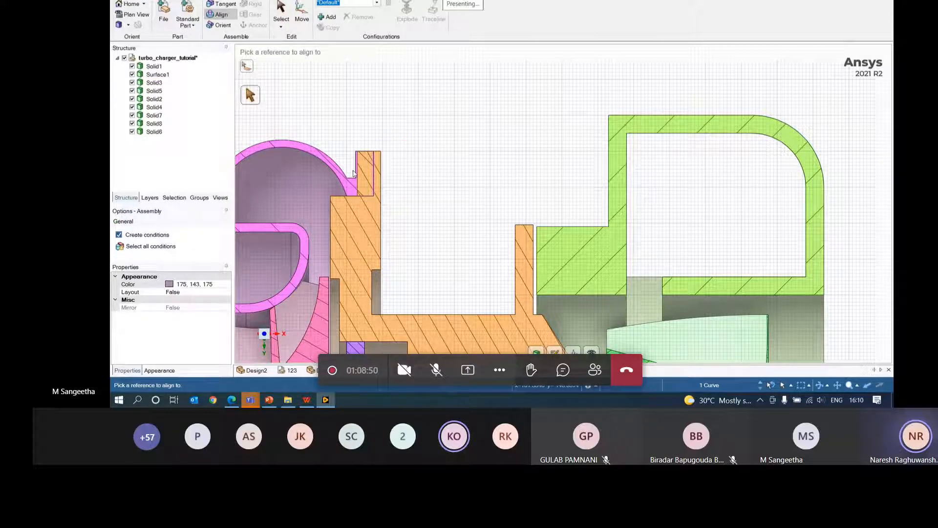
{"action": "left_click", "coordinate": [356, 181]}
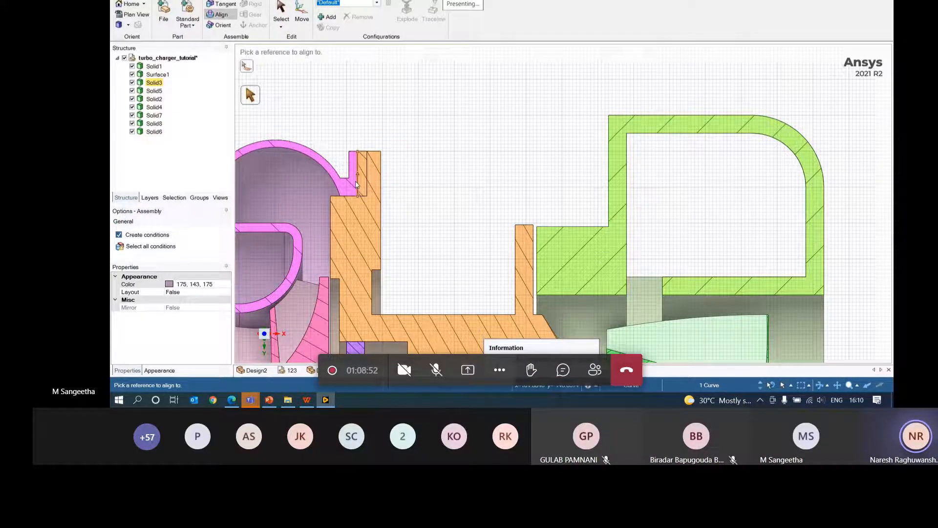
{"action": "left_click", "coordinate": [356, 185]}
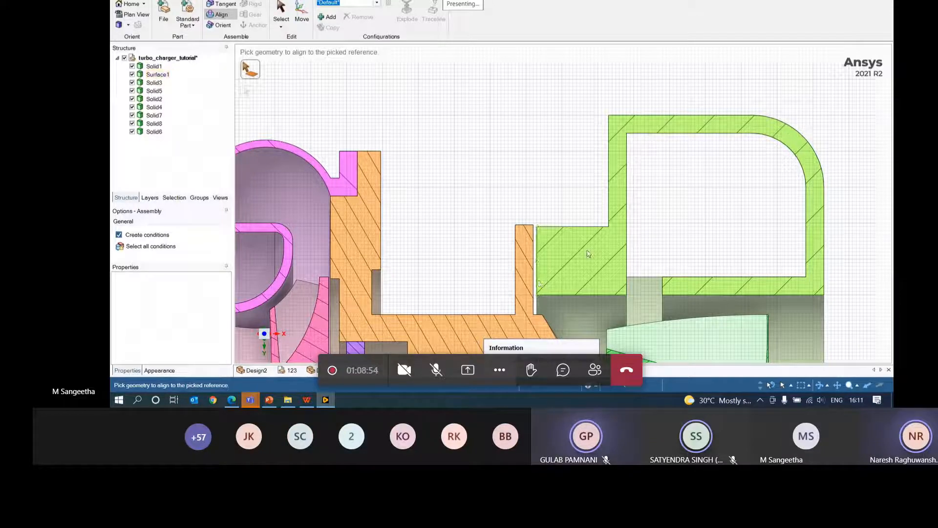
{"action": "middle_click_drag", "start_coordinate": [526, 242], "coordinate": [540, 344]}
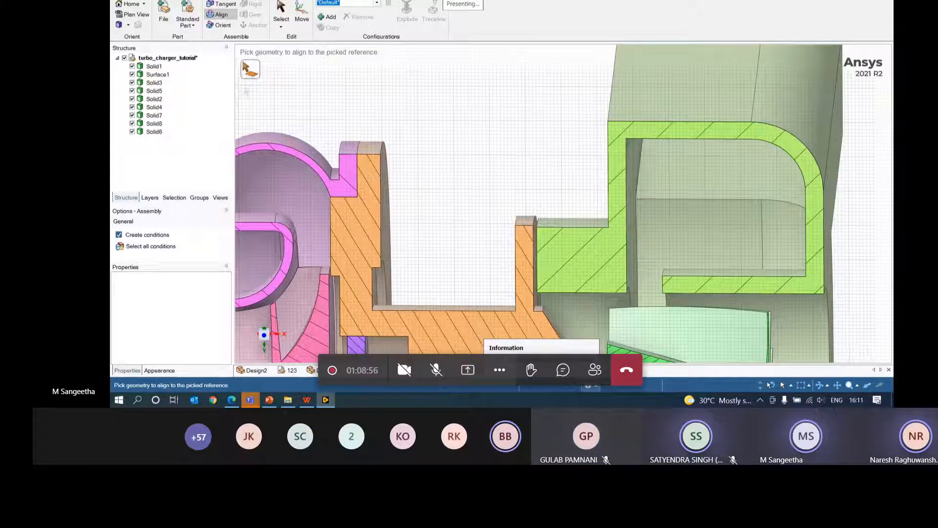
- Return to full 3D solids, orbit to the rectangular outlet, and zoom out over the whole assembly
{"action": "key", "text": "p"}
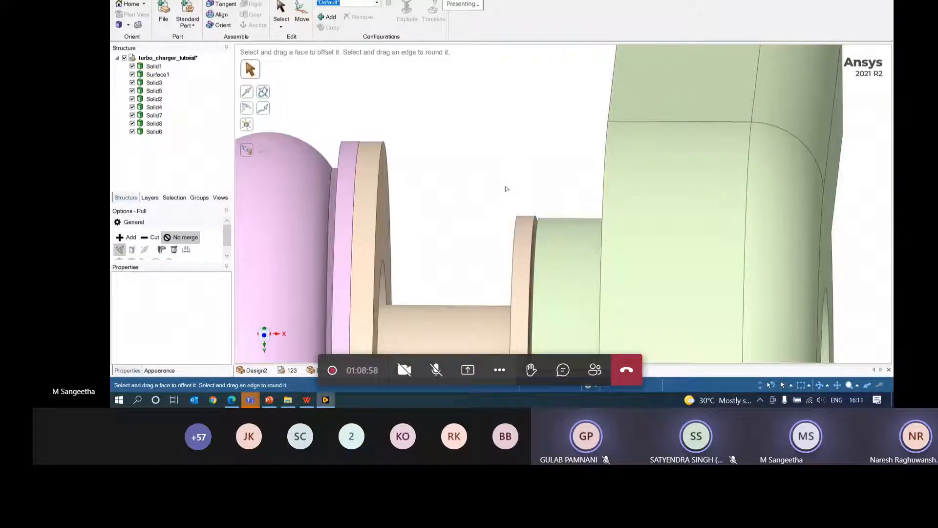
{"action": "middle_click_drag", "start_coordinate": [516, 228], "coordinate": [578, 233]}
{"action": "left_click", "coordinate": [523, 213]}
{"action": "scroll", "coordinate": [578, 233], "scroll_direction": "down", "scroll_amount": 6}
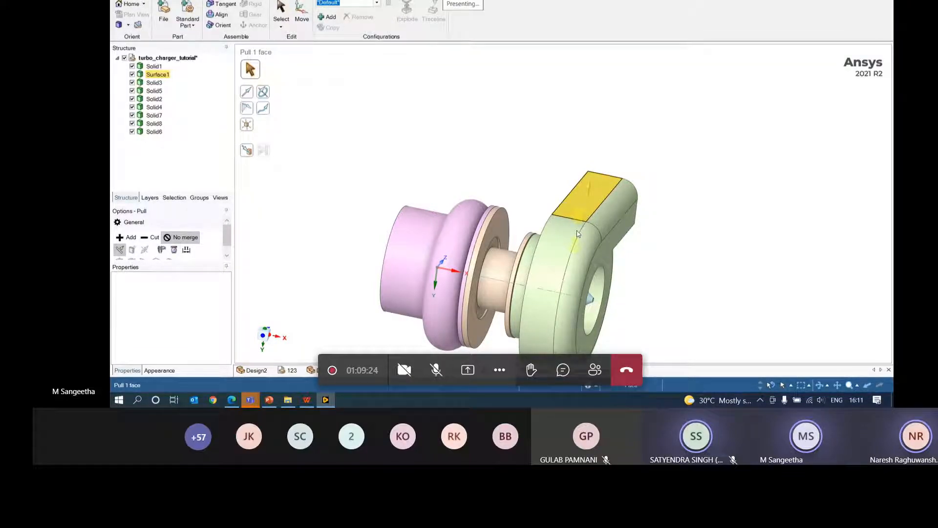
{"action": "left_click", "coordinate": [588, 156]}
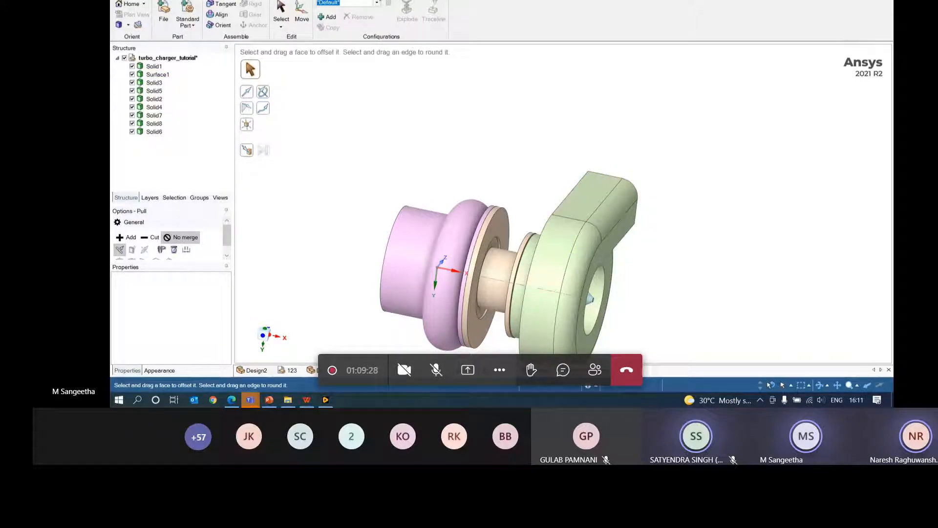
{"action": "scroll", "coordinate": [381, 0], "scroll_direction": "down", "scroll_amount": 3}
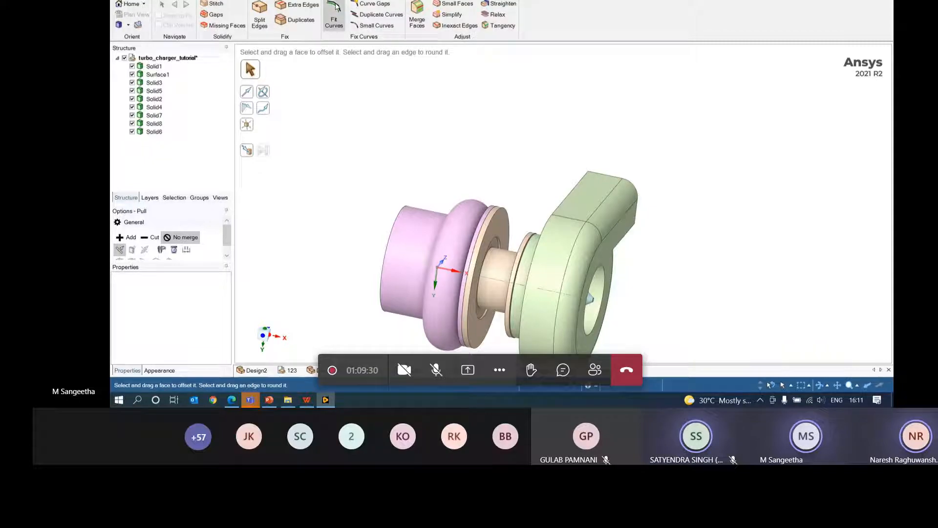
- Run the Extra Edges check, finding 2 edge sets, and inspect the compressor inlet
{"action": "left_click", "coordinate": [300, 6]}
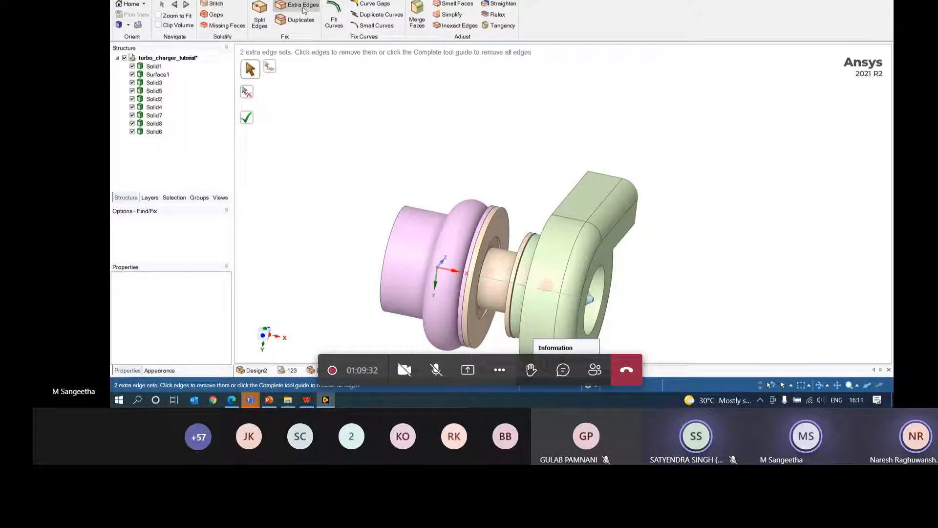
{"action": "mouse_move", "coordinate": [570, 275]}
{"action": "middle_mouse_down"}
{"action": "mouse_move", "coordinate": [628, 324]}
{"action": "mouse_move", "coordinate": [575, 344]}
{"action": "mouse_move", "coordinate": [549, 277]}
{"action": "middle_mouse_up"}
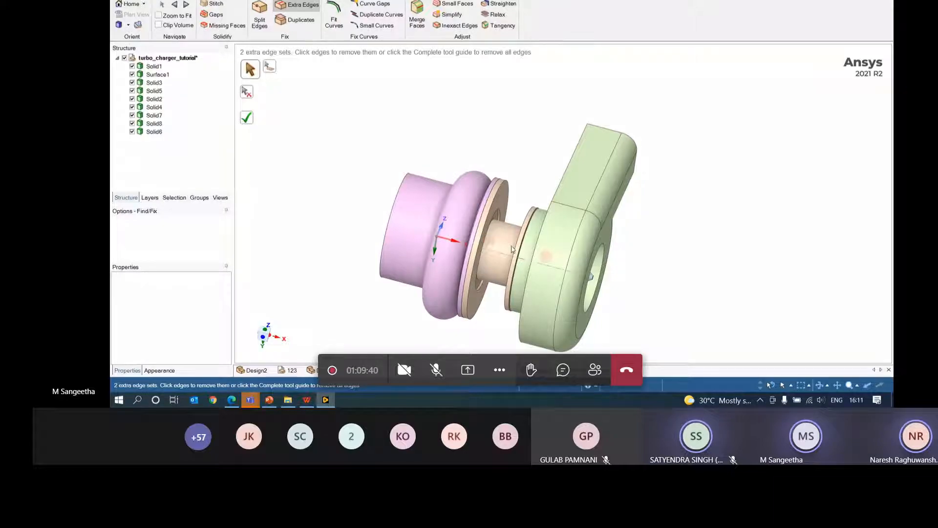
{"action": "key", "text": "Escape"}
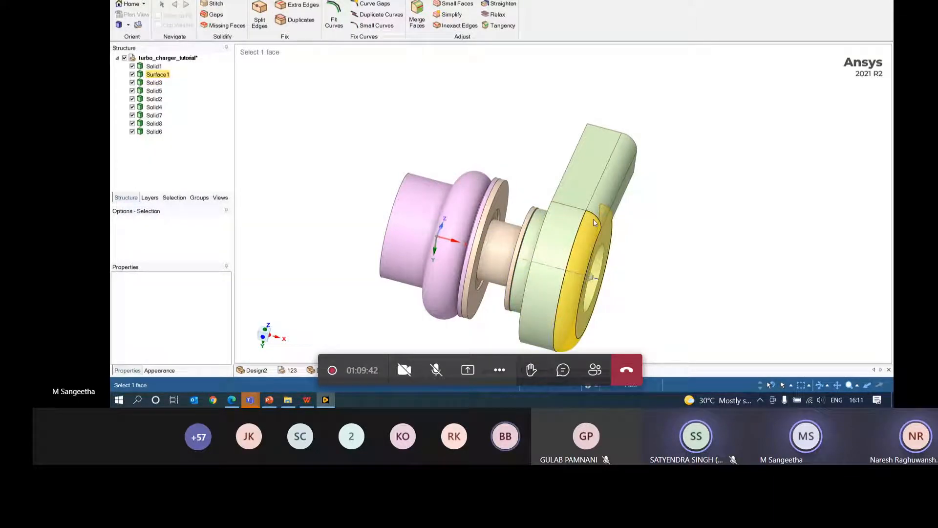
- Hide the green Surface1 and pink Solid1 housings, then rerun Extra Edges on the exposed rotor
{"action": "left_click", "coordinate": [581, 191]}
{"action": "right_click", "coordinate": [579, 194]}
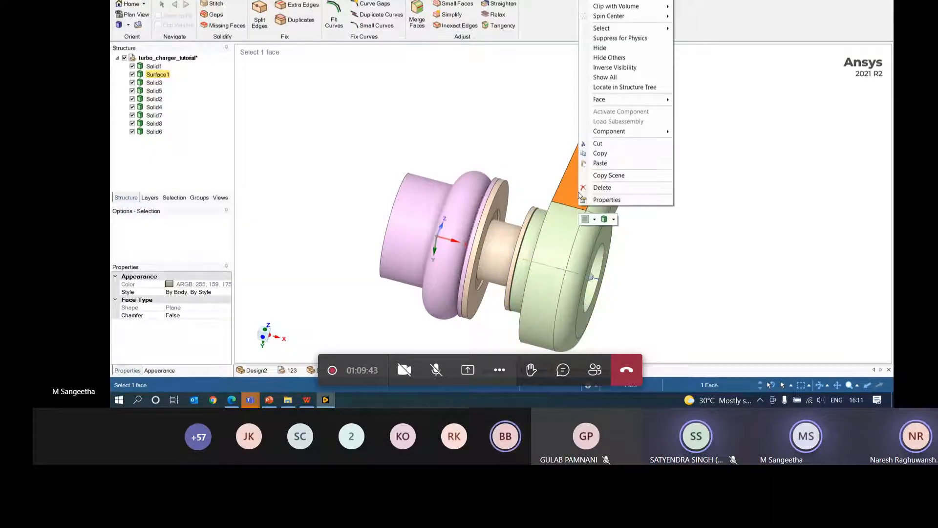
{"action": "left_click", "coordinate": [600, 48]}
{"action": "right_click", "coordinate": [471, 238]}
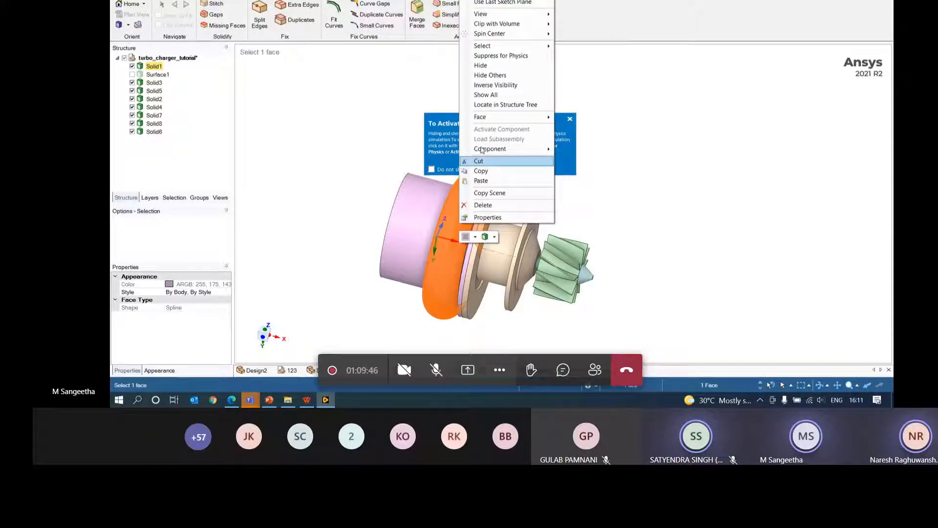
{"action": "left_click", "coordinate": [481, 65]}
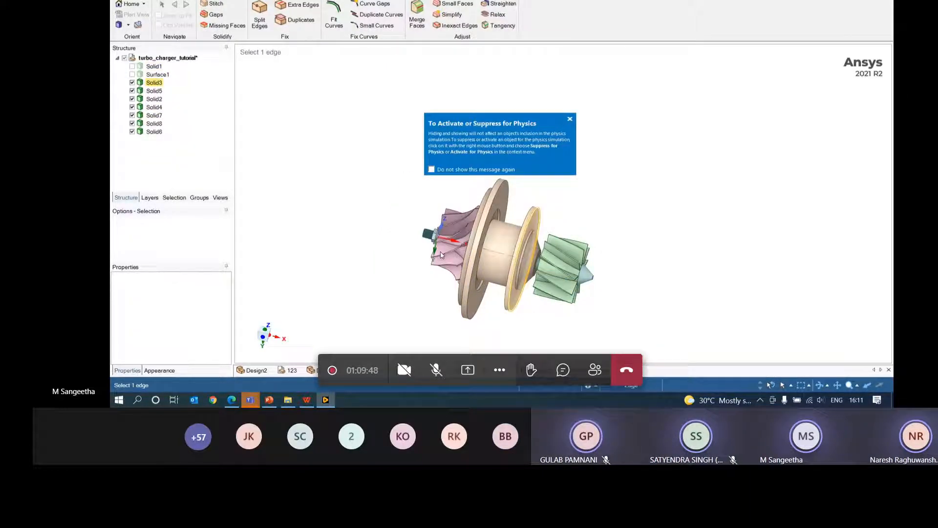
{"action": "left_click", "coordinate": [290, 5]}
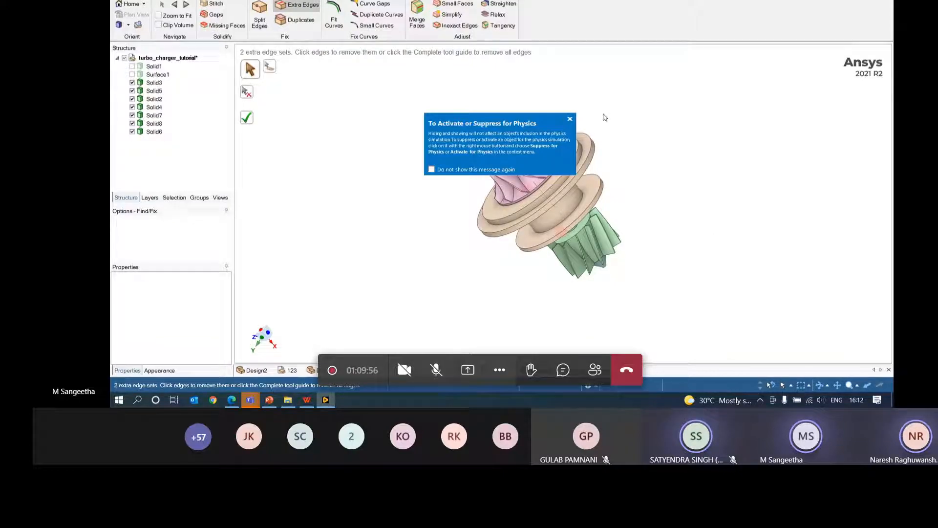
{"action": "left_click", "coordinate": [570, 120]}
{"action": "key", "text": "Escape"}
{"action": "left_click", "coordinate": [564, 208]}
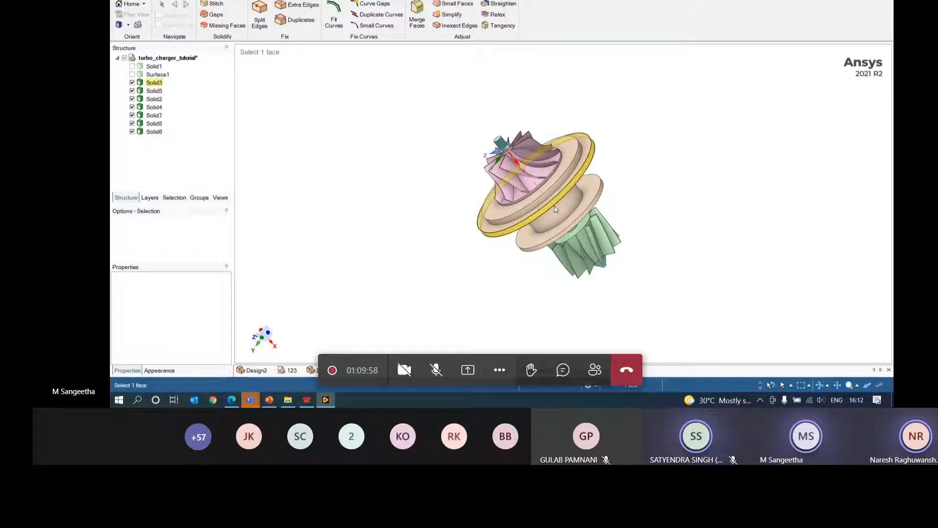
{"action": "right_click", "coordinate": [565, 208]}
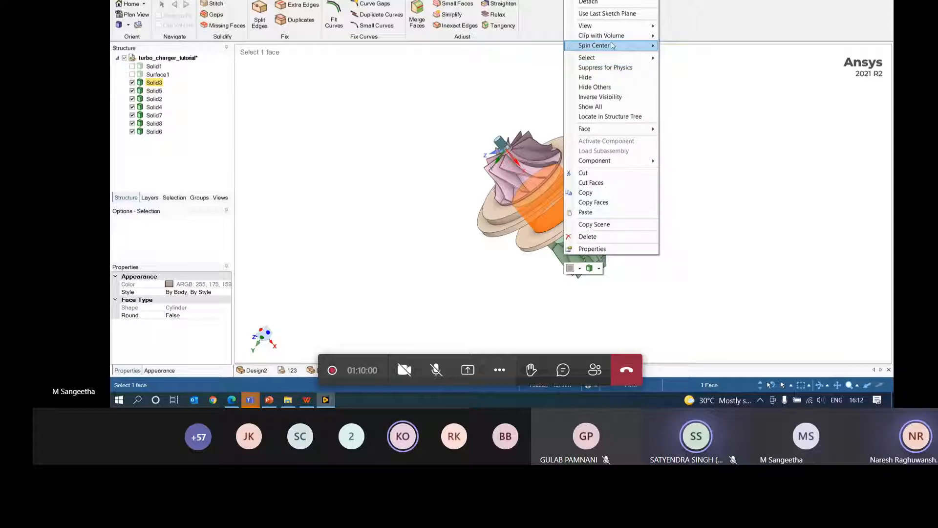
{"action": "left_click", "coordinate": [590, 78]}
{"action": "middle_click_drag", "start_coordinate": [590, 81], "coordinate": [635, 66]}
{"action": "left_click", "coordinate": [297, 5]}
{"action": "middle_click_drag", "start_coordinate": [550, 242], "coordinate": [645, 182]}
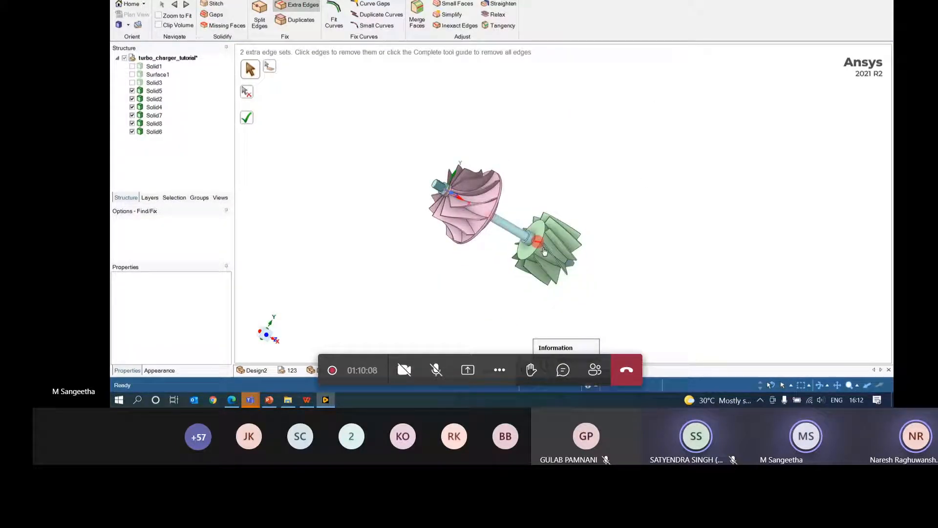
{"action": "scroll", "coordinate": [544, 251], "scroll_direction": "up", "scroll_amount": 3}
{"action": "middle_click_drag", "start_coordinate": [584, 253], "coordinate": [541, 206]}
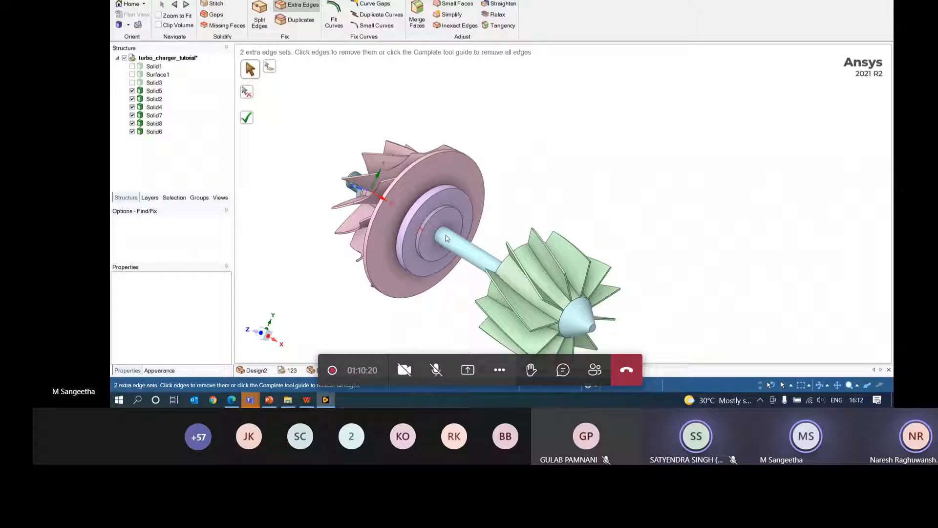
{"action": "middle_click_drag", "start_coordinate": [408, 232], "coordinate": [595, 288]}
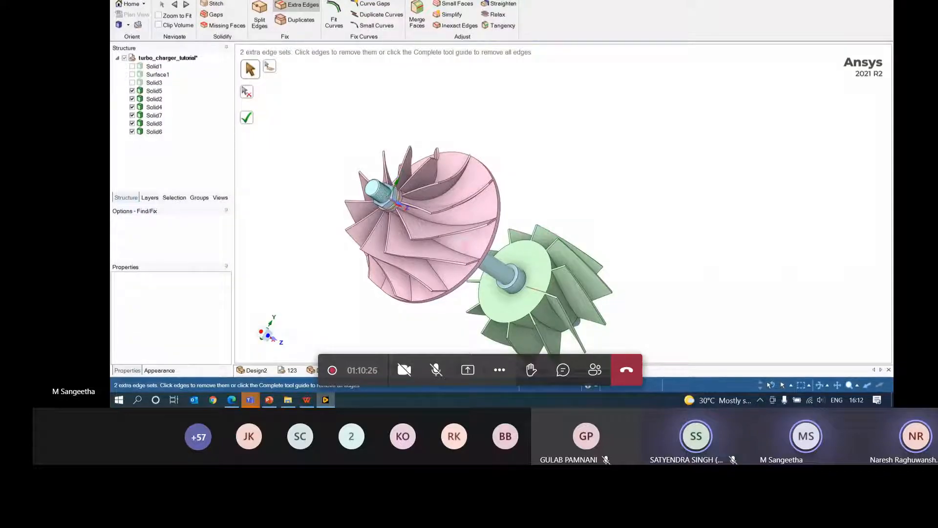
{"action": "left_click", "coordinate": [538, 292]}
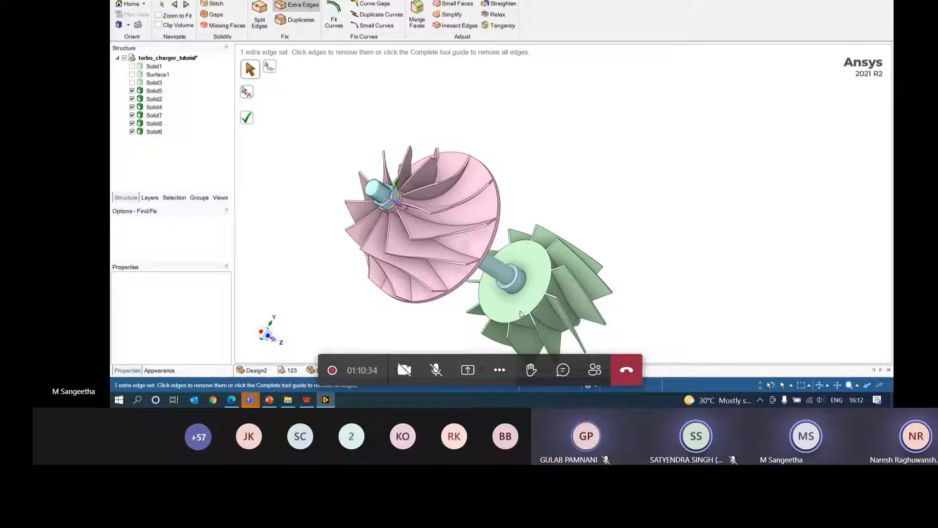
{"action": "key", "text": "ctrl+z"}
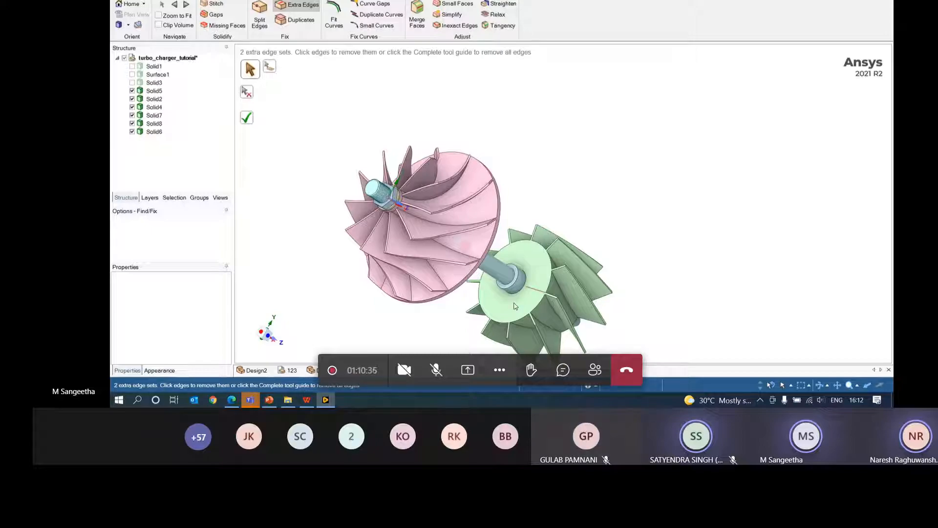
{"action": "left_click", "coordinate": [249, 96]}
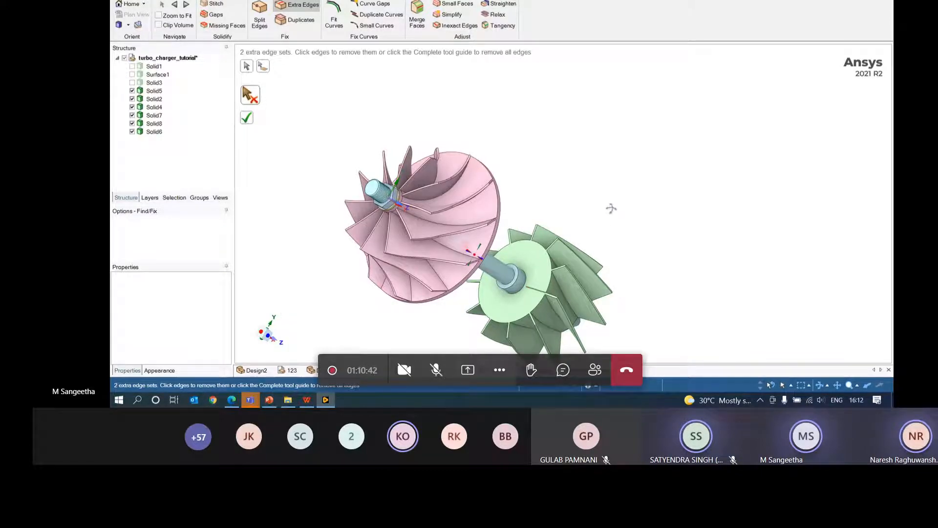
{"action": "middle_click_drag", "start_coordinate": [611, 208], "coordinate": [489, 151]}
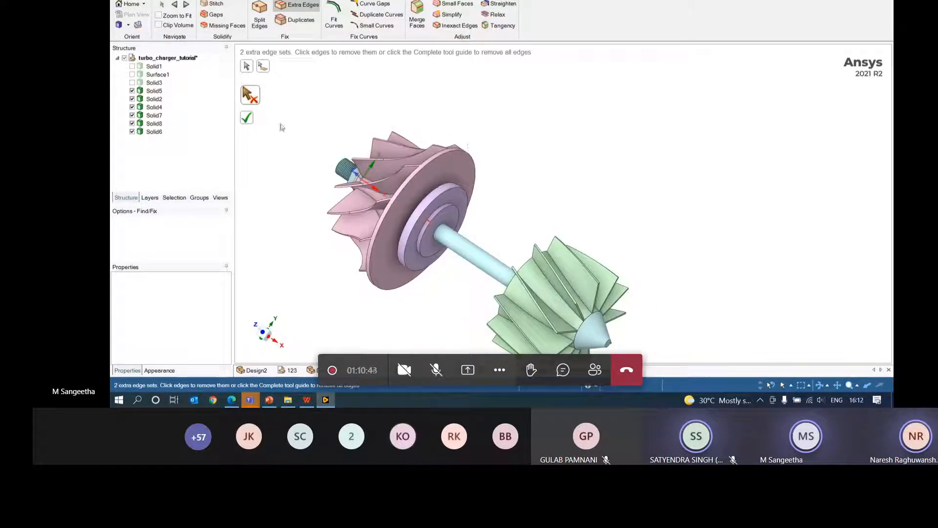
{"action": "left_click", "coordinate": [247, 122]}
{"action": "middle_click_drag", "start_coordinate": [576, 157], "coordinate": [606, 160]}
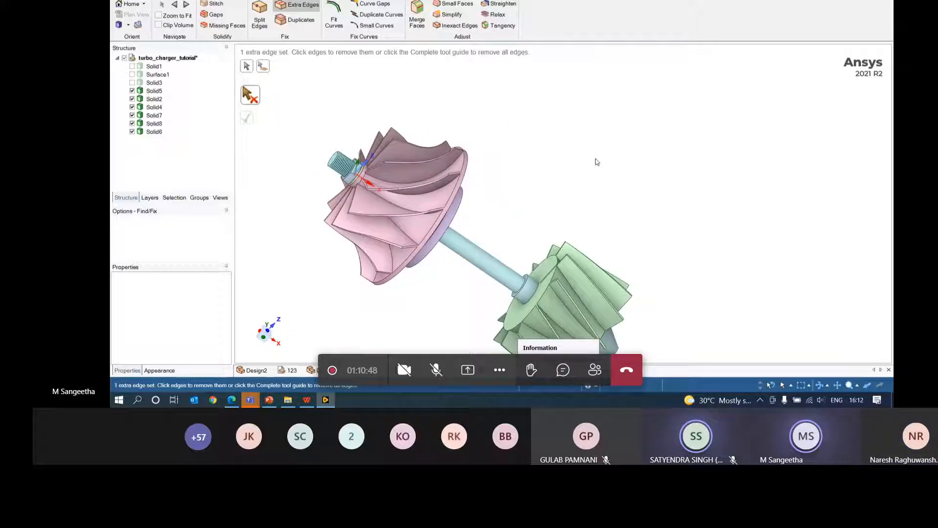
{"action": "key", "text": "ctrl+z"}
{"action": "key", "text": "ctrl+z"}
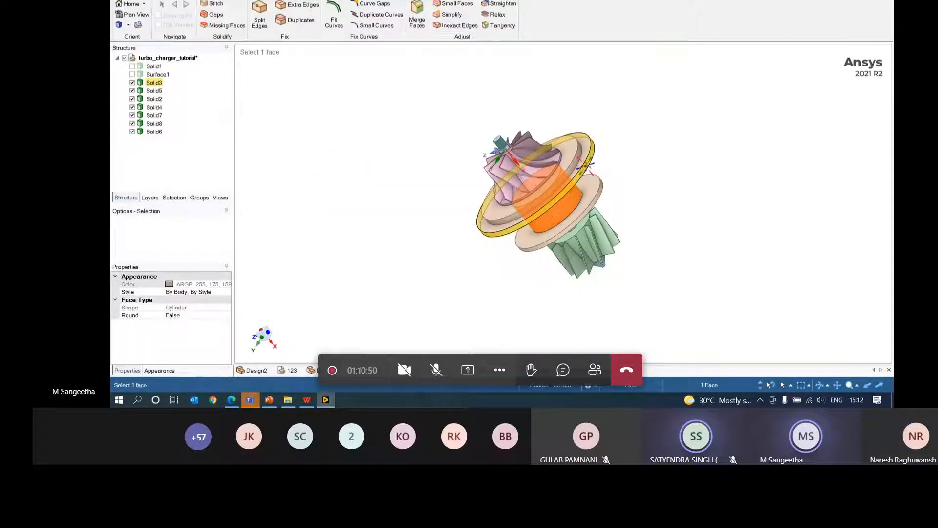
- Run the Small Faces check on the turbocharger, which finds none, and orbit the model
{"action": "middle_click_drag", "start_coordinate": [586, 166], "coordinate": [524, 172]}
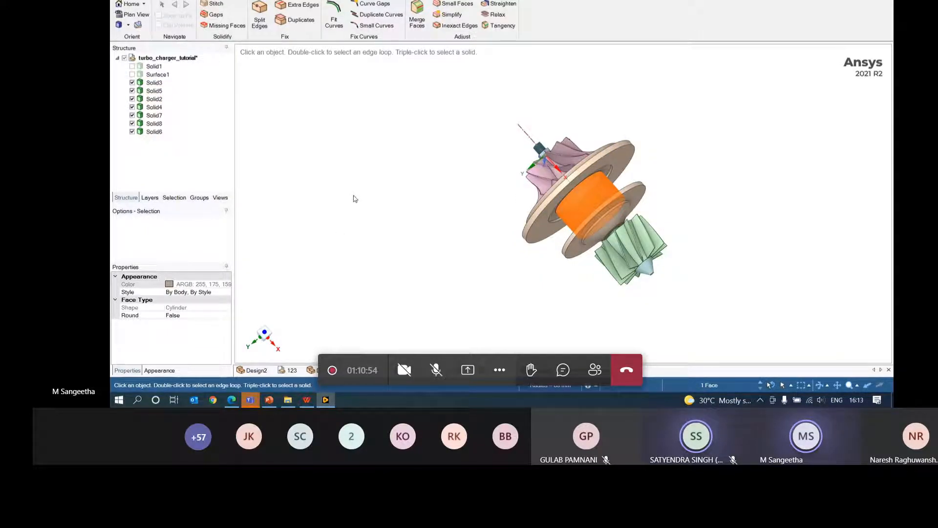
{"action": "left_click", "coordinate": [461, 6]}
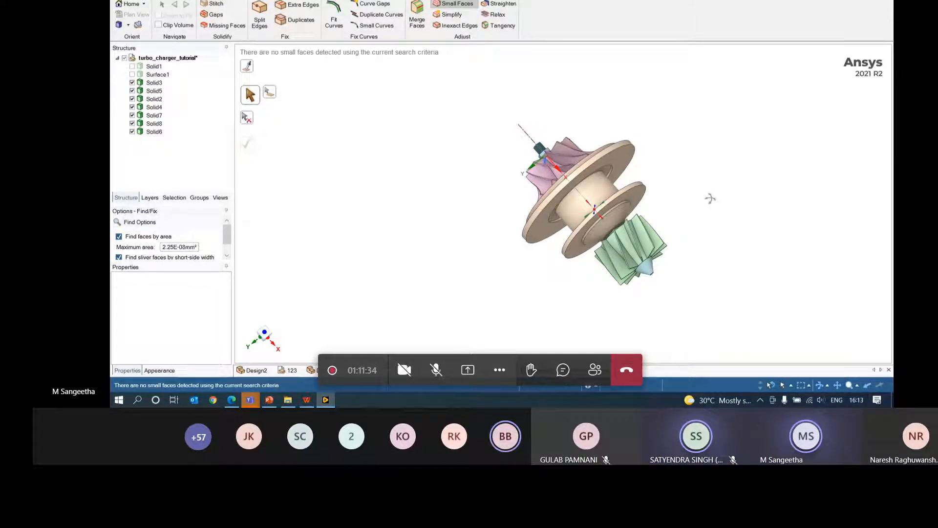
{"action": "middle_click_drag", "start_coordinate": [710, 198], "coordinate": [574, 214]}
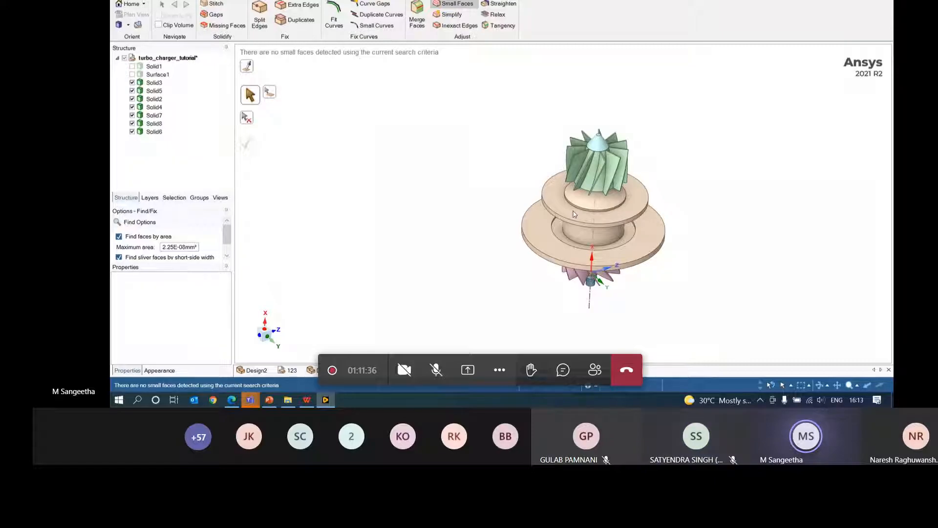
- Split the lower disk's top face at a point on its edge using the Split tool
{"action": "left_click", "coordinate": [139, 0]}
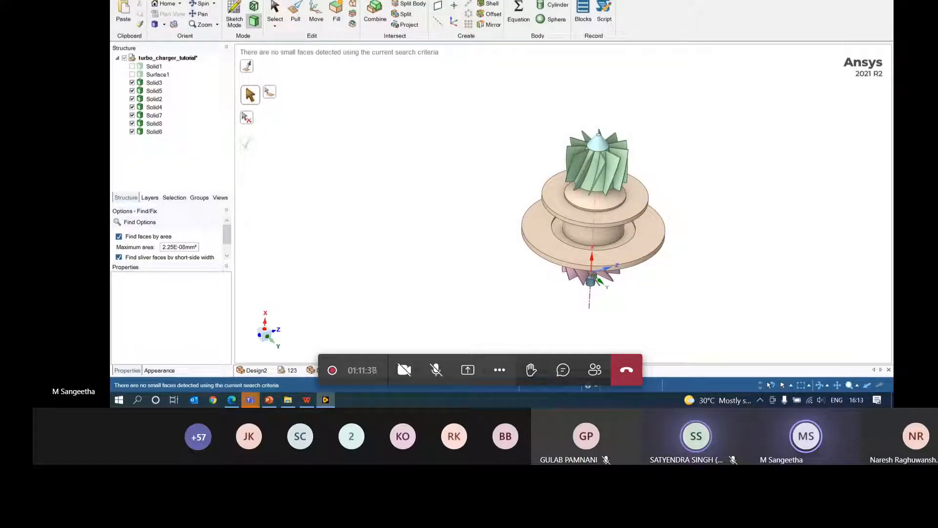
{"action": "left_click", "coordinate": [403, 16]}
{"action": "left_click", "coordinate": [559, 251]}
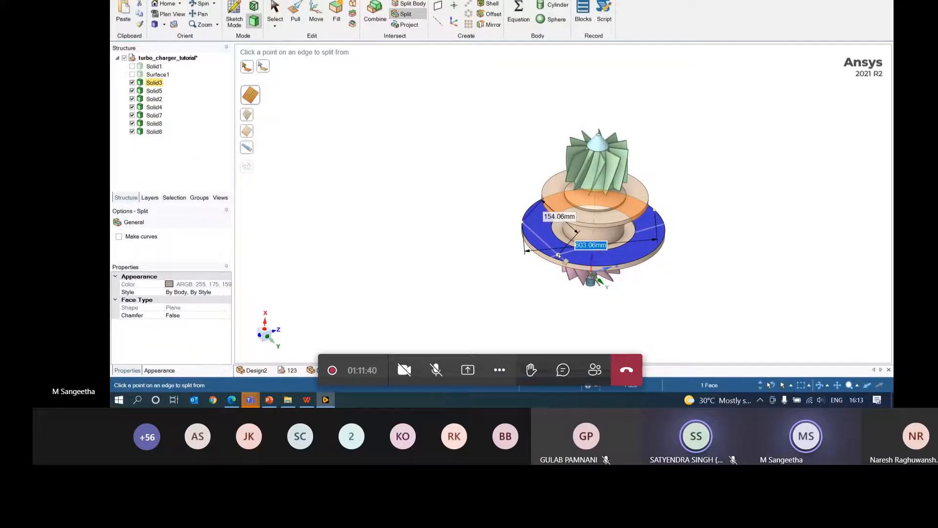
{"action": "left_click", "coordinate": [559, 251]}
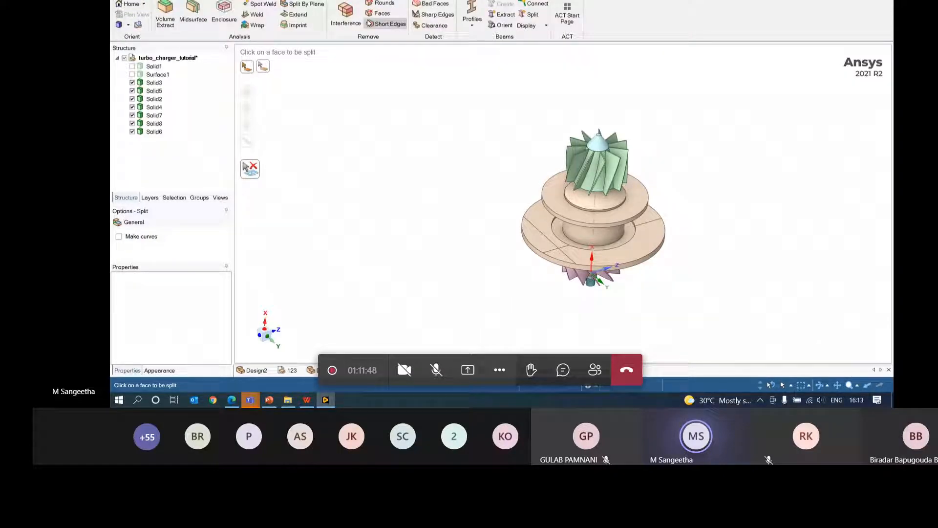
- Merge the three pairs of adjacent split disk-face regions back into single faces with Merge Faces
{"action": "left_click", "coordinate": [417, 14]}
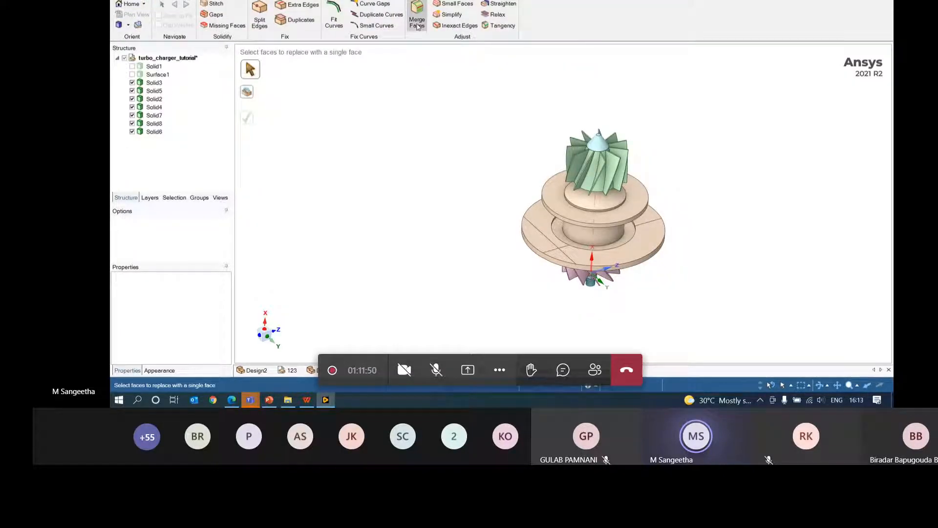
{"action": "left_click", "coordinate": [561, 259]}
{"action": "left_click", "coordinate": [536, 235], "text": "ctrl"}
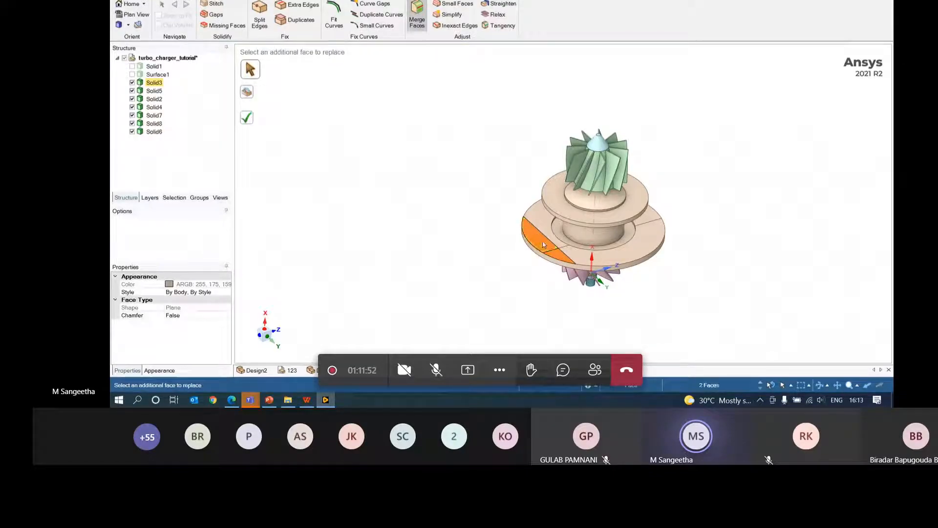
{"action": "left_click", "coordinate": [247, 119]}
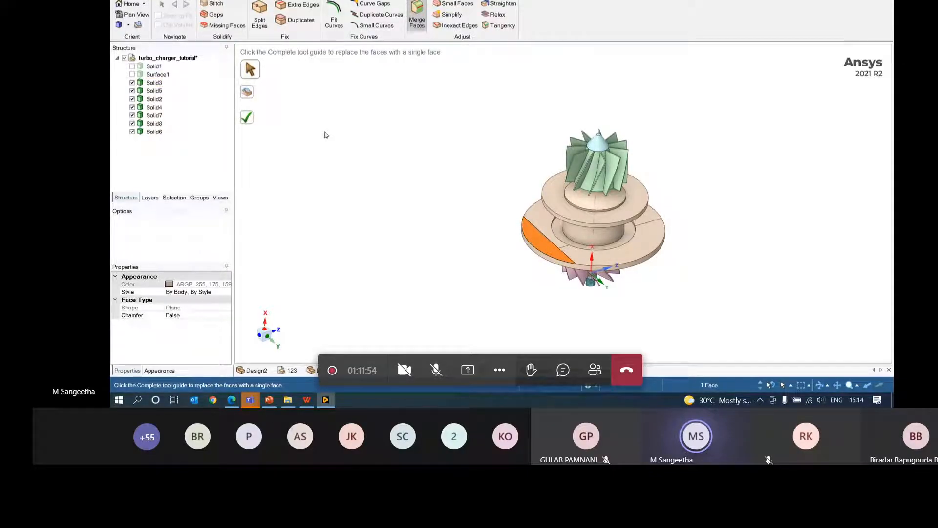
{"action": "left_click", "coordinate": [580, 260]}
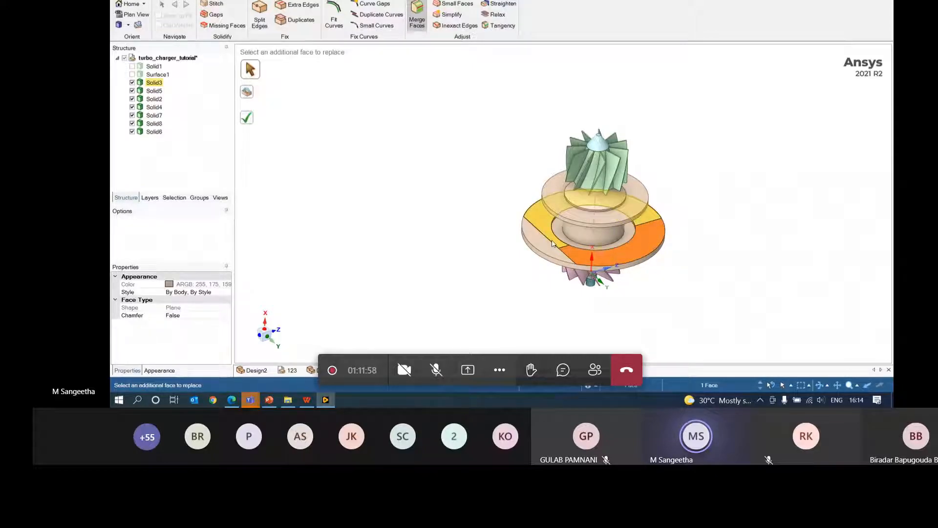
{"action": "left_click", "coordinate": [553, 240], "text": "ctrl"}
{"action": "left_click", "coordinate": [247, 117]}
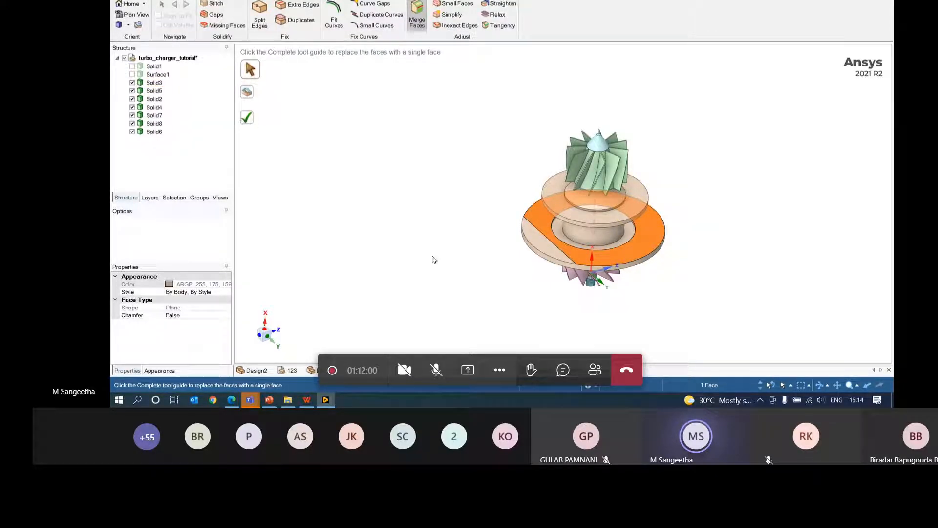
{"action": "left_click", "coordinate": [542, 244]}
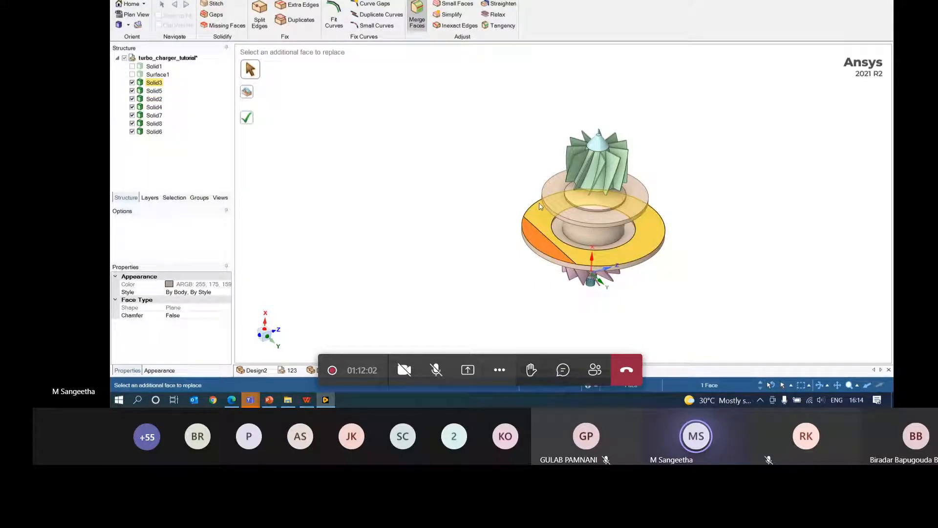
{"action": "left_click", "coordinate": [535, 211], "text": "ctrl"}
{"action": "left_click", "coordinate": [248, 119]}
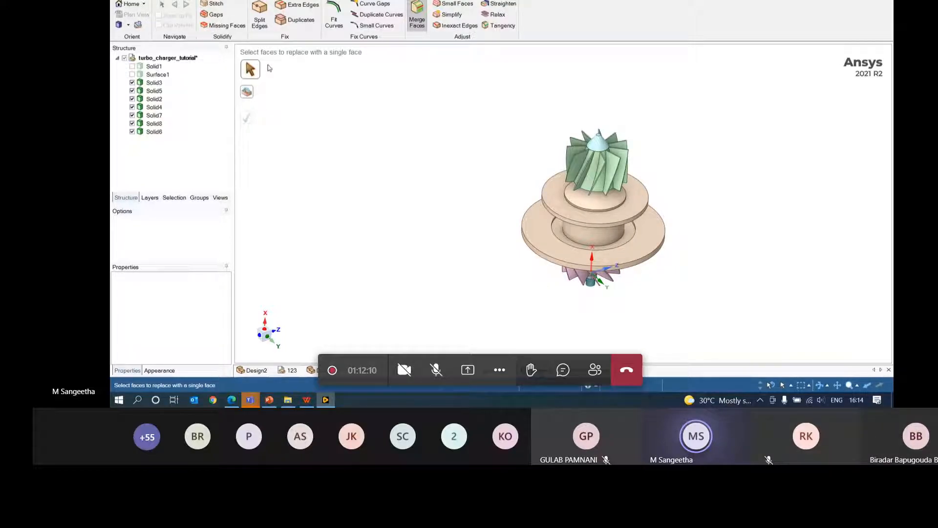
- Confirm no short edges at 0.1mm maximum length, then open Undersea_model.scdoc from Recent Documents
{"action": "middle_click_drag", "start_coordinate": [517, 154], "coordinate": [522, 130]}
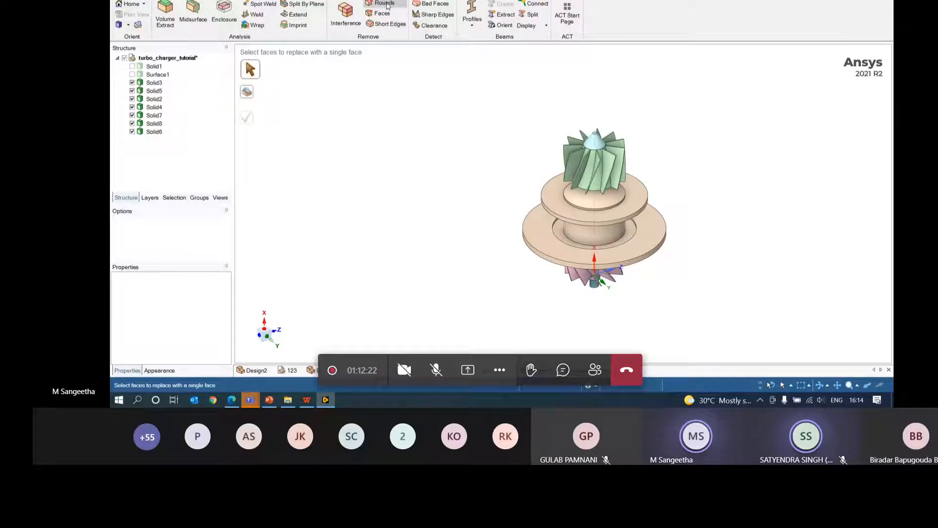
{"action": "left_click", "coordinate": [394, 28]}
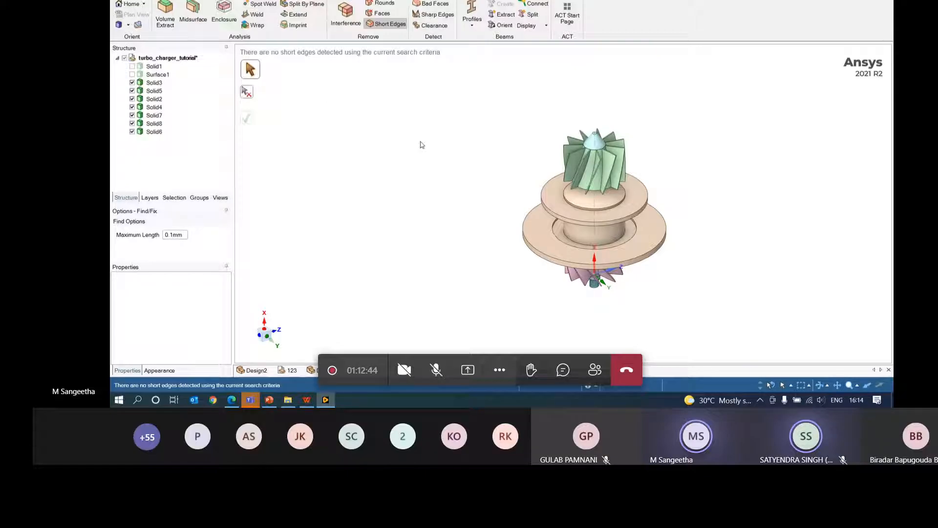
{"action": "middle_click_drag", "start_coordinate": [865, 222], "coordinate": [762, 205]}
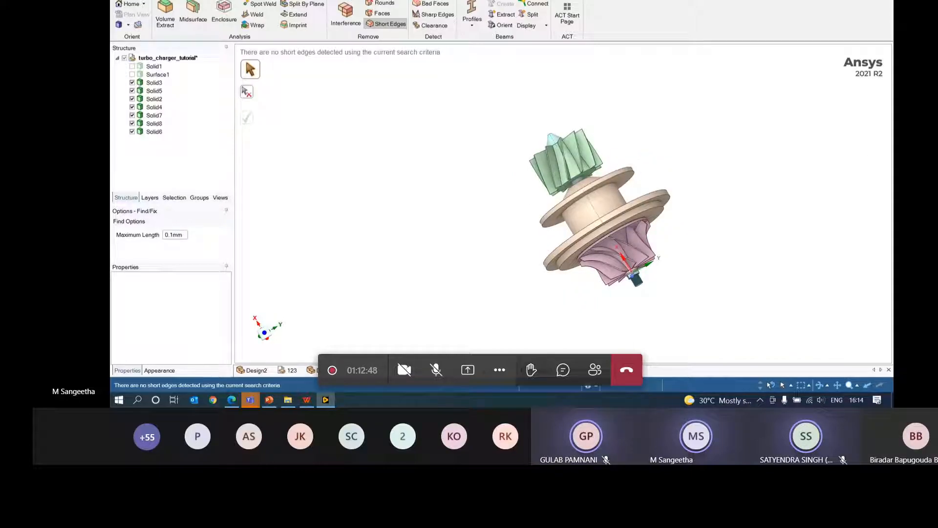
{"action": "left_click", "coordinate": [122, 1]}
{"action": "left_click", "coordinate": [247, 171]}
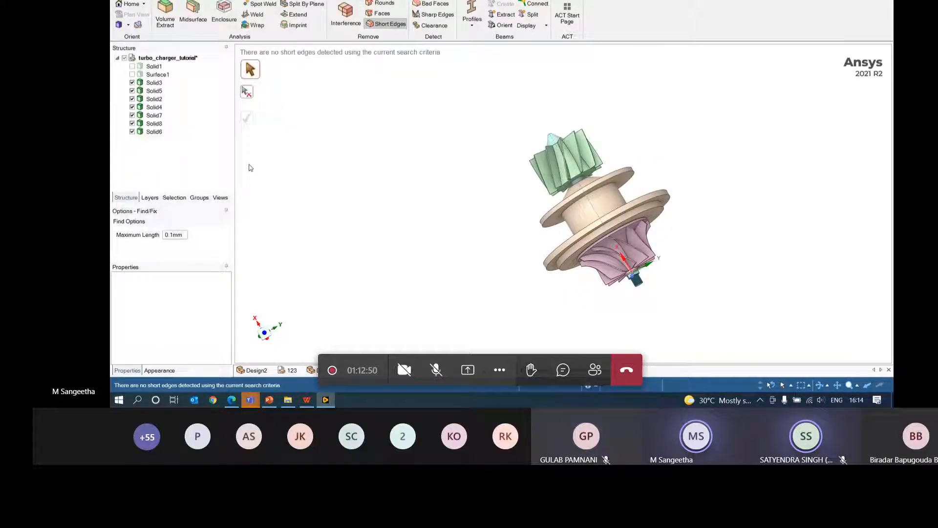
- Orbit around the undersea frame and pick faces on its base plate to inspect it
{"action": "middle_click_drag", "start_coordinate": [398, 223], "coordinate": [438, 177]}
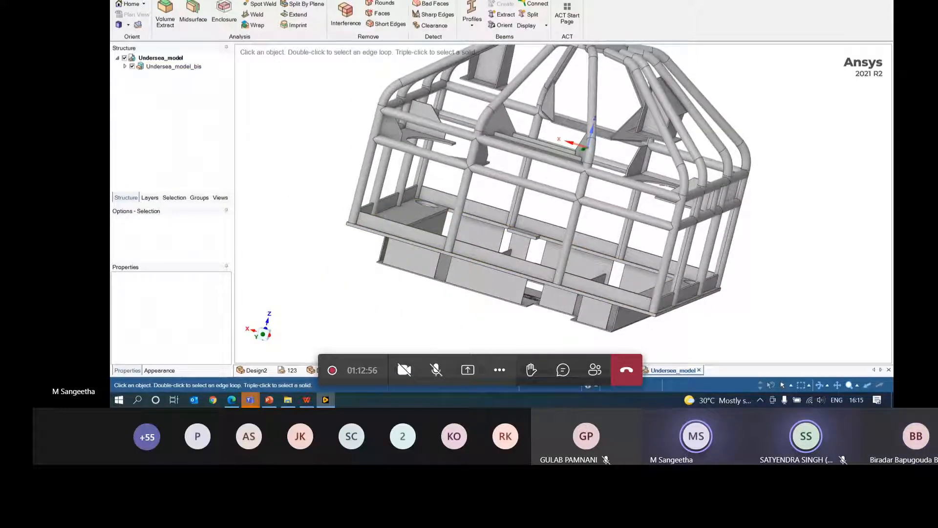
{"action": "middle_click_drag", "start_coordinate": [665, 264], "coordinate": [595, 272]}
{"action": "left_click", "coordinate": [488, 279]}
{"action": "middle_click_drag", "start_coordinate": [489, 279], "coordinate": [469, 281]}
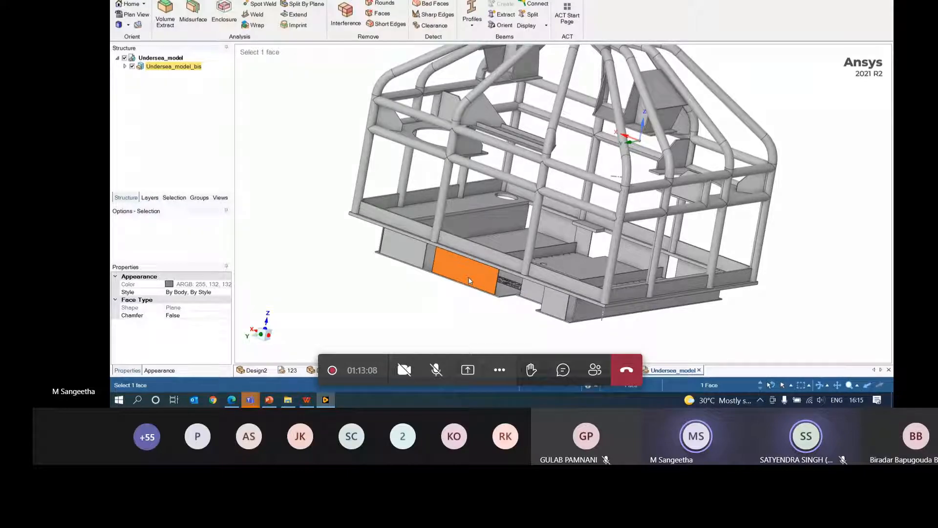
{"action": "middle_click_drag", "start_coordinate": [581, 279], "coordinate": [567, 252]}
{"action": "left_click", "coordinate": [567, 253]}
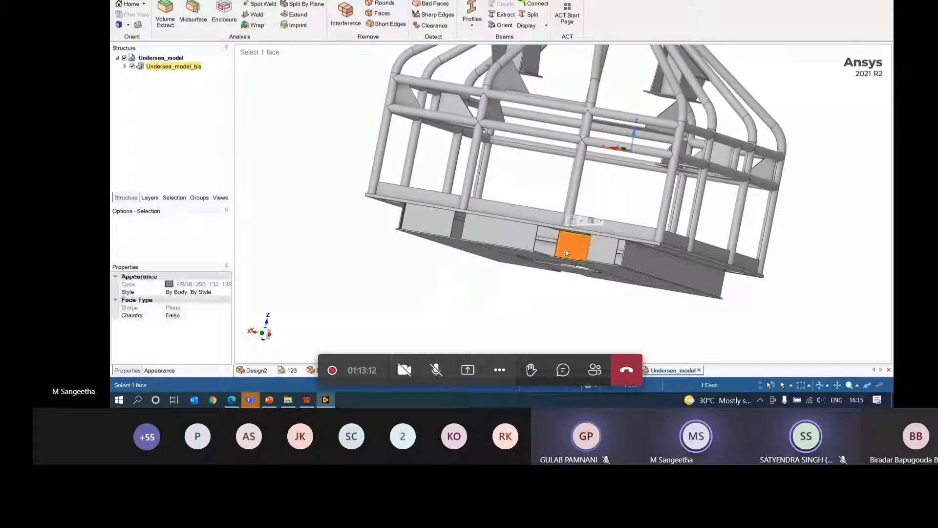
{"action": "middle_click_drag", "start_coordinate": [567, 252], "coordinate": [567, 270]}
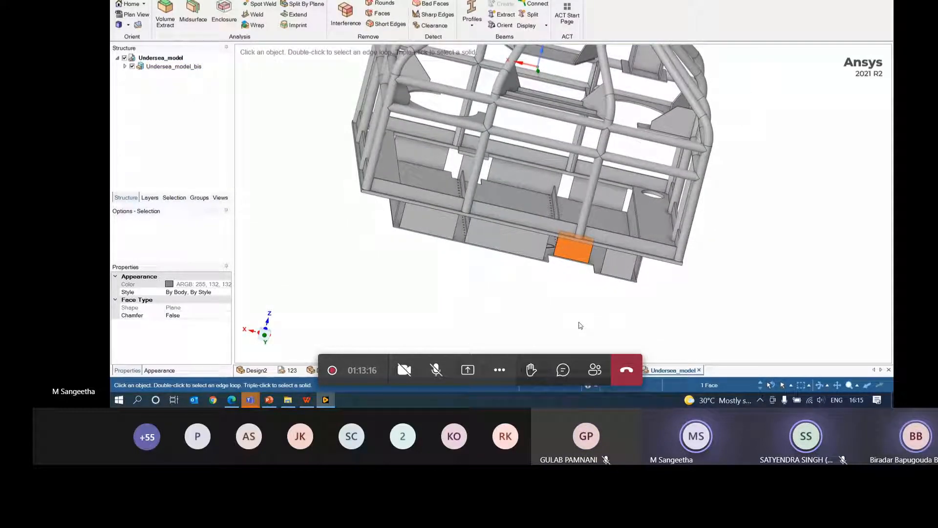
{"action": "middle_click_drag", "start_coordinate": [707, 321], "coordinate": [738, 223]}
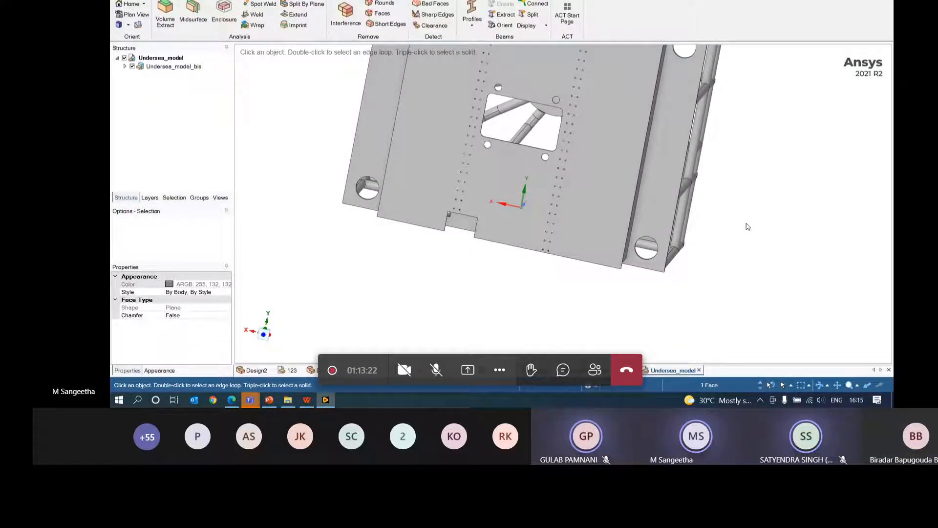
{"action": "middle_click_drag", "start_coordinate": [747, 227], "coordinate": [662, 289]}
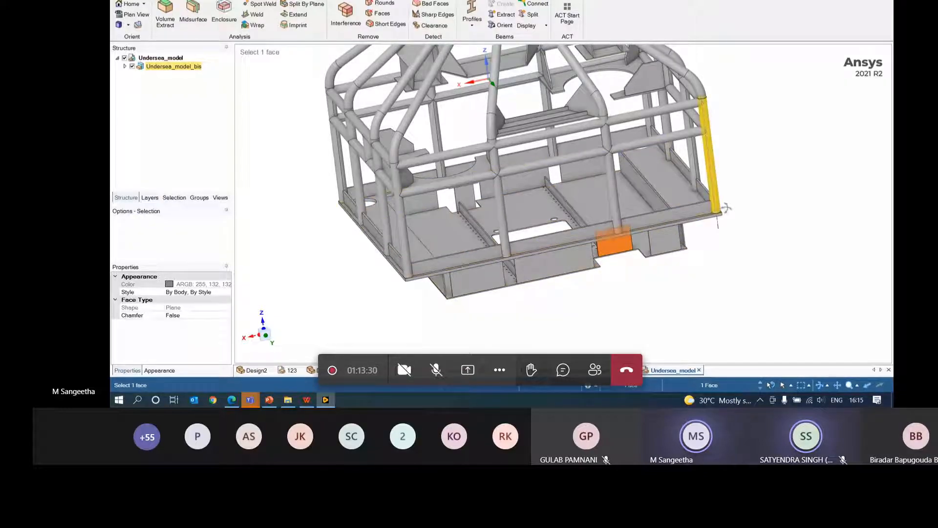
{"action": "middle_click_drag", "start_coordinate": [719, 210], "coordinate": [759, 180]}
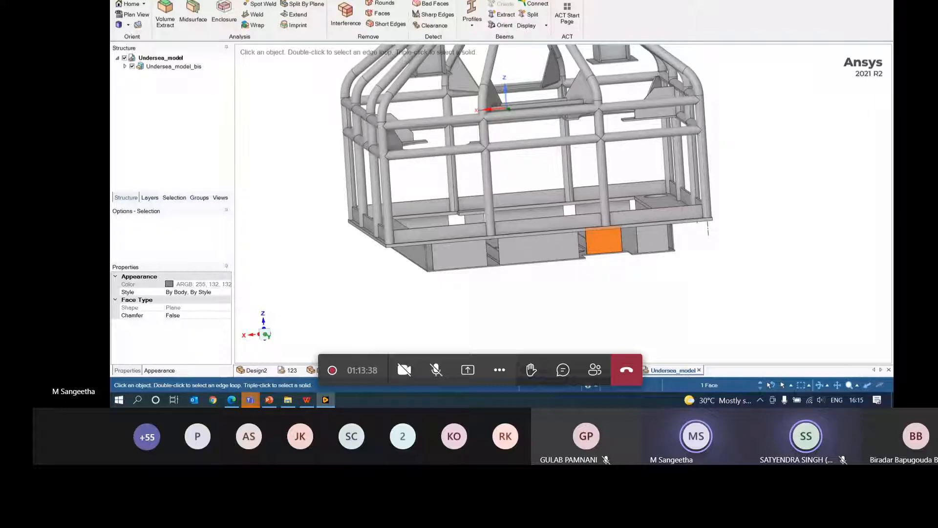
- View the frame from the Front, Back and Left standard orientations
{"action": "left_click", "coordinate": [142, 1]}
{"action": "left_click", "coordinate": [164, 24]}
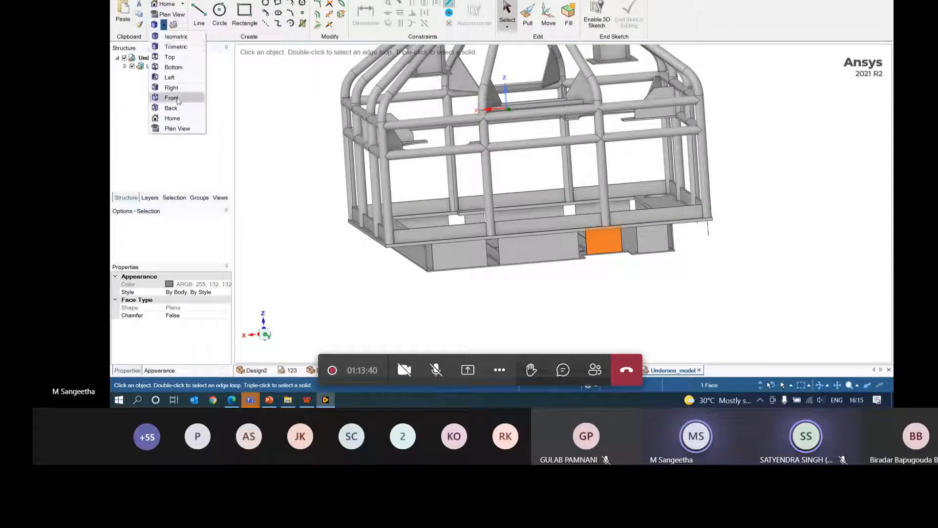
{"action": "left_click", "coordinate": [176, 100]}
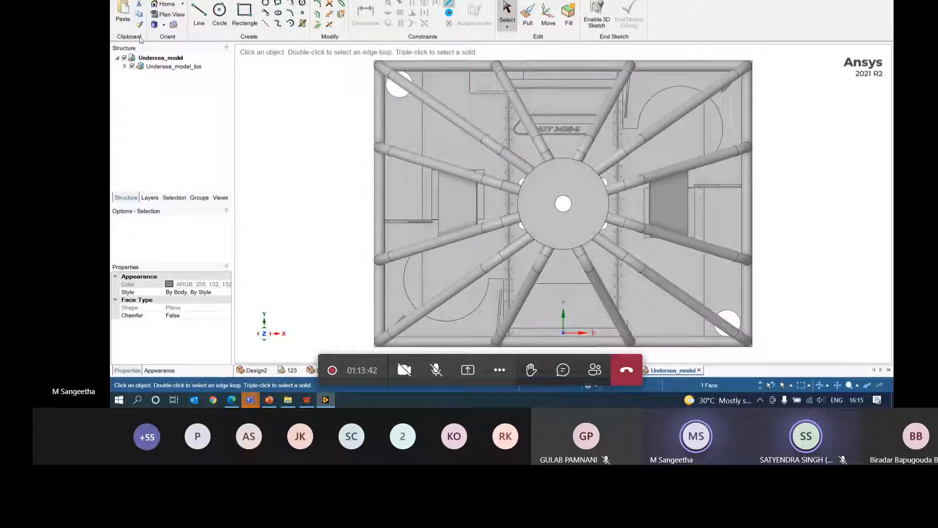
{"action": "left_click", "coordinate": [168, 26]}
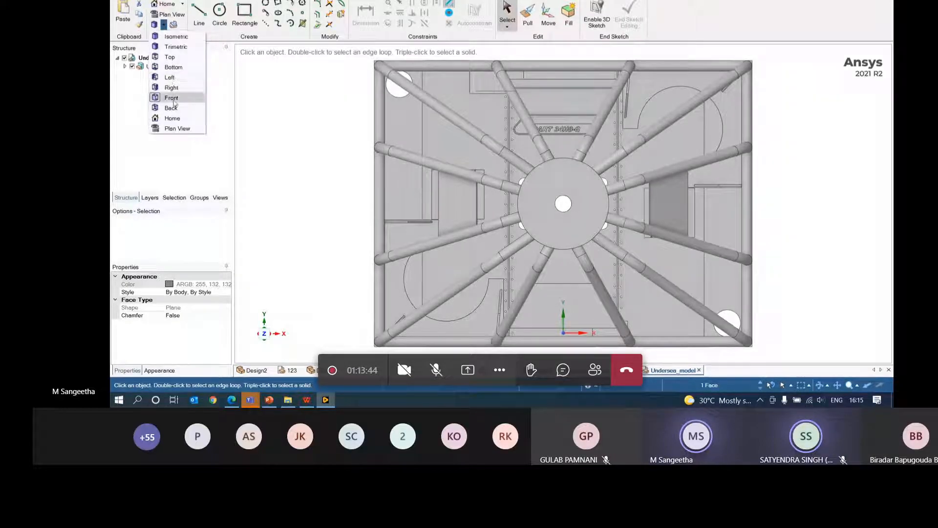
{"action": "left_click", "coordinate": [174, 111]}
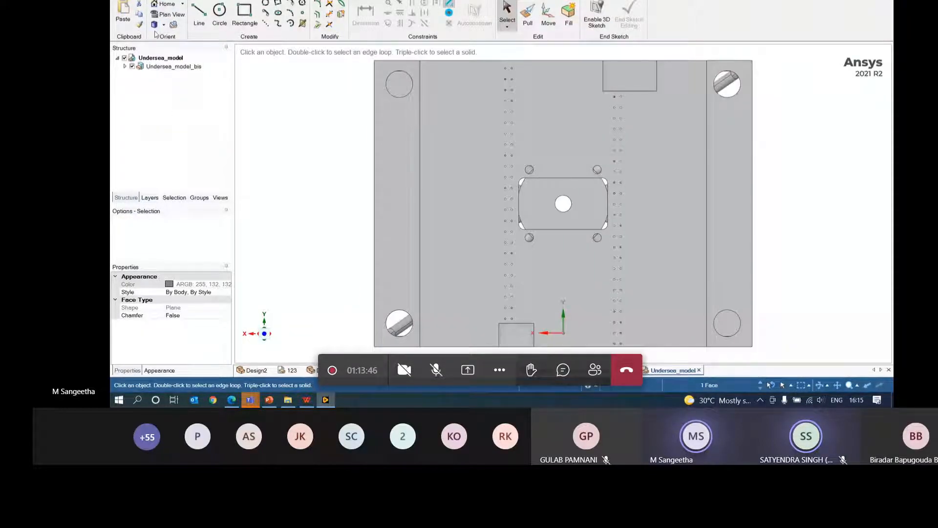
{"action": "left_click", "coordinate": [164, 25]}
{"action": "left_click", "coordinate": [170, 76]}
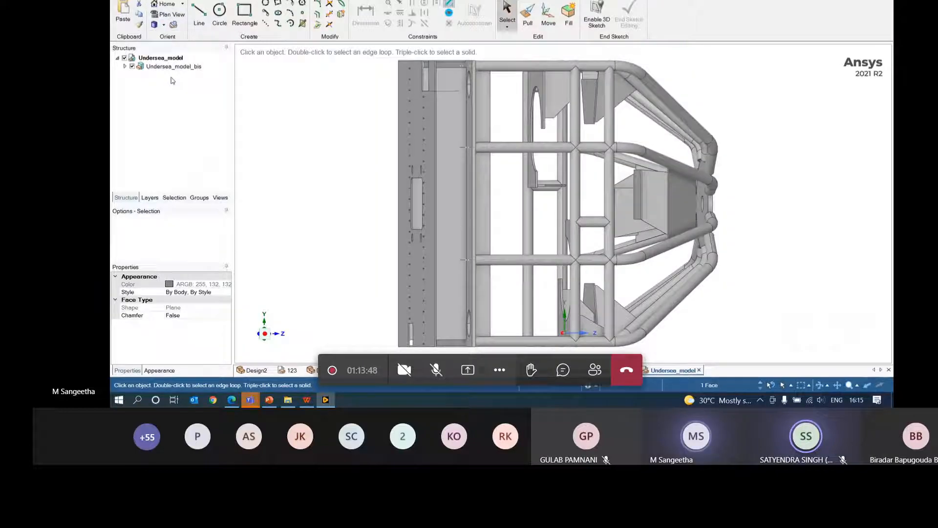
- Box-select the whole tubular cage section of the frame
{"action": "left_click", "coordinate": [507, 27]}
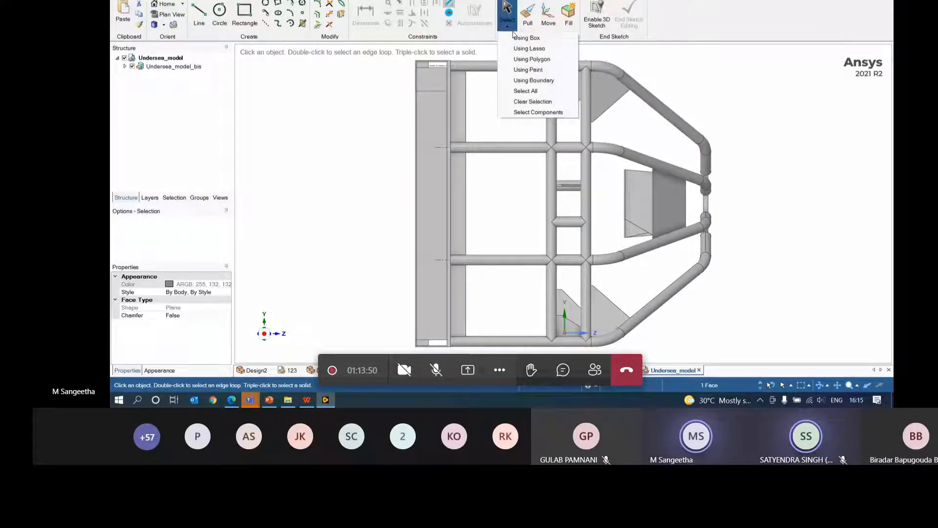
{"action": "left_click", "coordinate": [519, 37]}
{"action": "left_click_drag", "start_coordinate": [484, 49], "coordinate": [714, 356]}
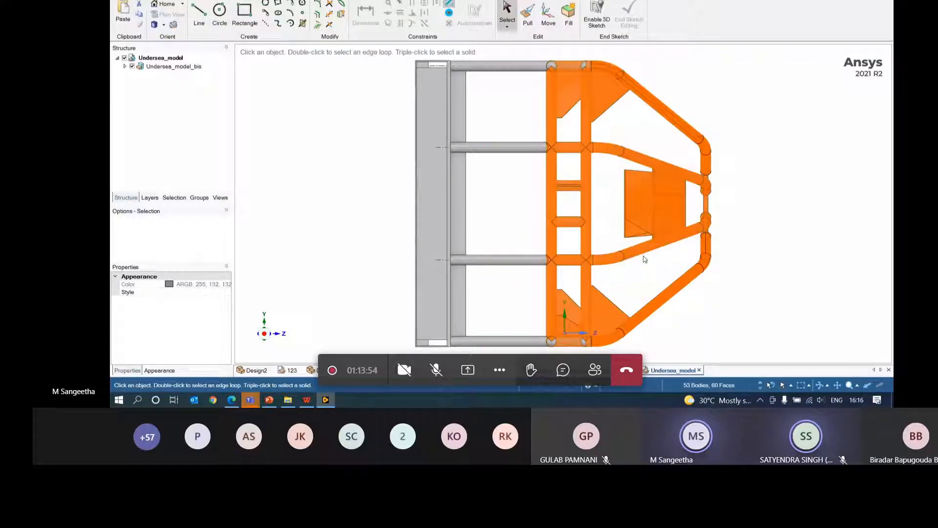
- Hide the selected orange frame section and tilt the view to inspect the UNDERSEA plate
{"action": "right_click", "coordinate": [585, 206]}
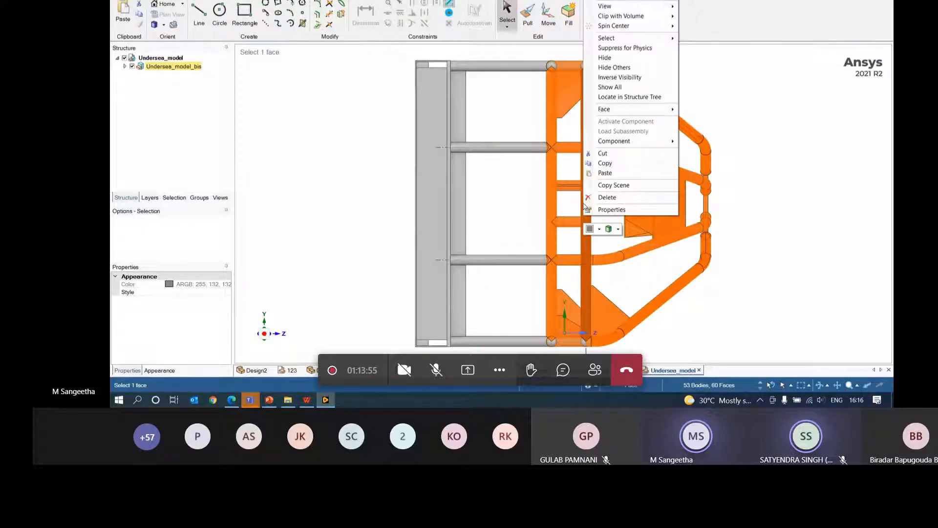
{"action": "left_click", "coordinate": [624, 58]}
{"action": "mouse_move", "coordinate": [631, 130]}
{"action": "middle_mouse_down"}
{"action": "mouse_move", "coordinate": [607, 132]}
{"action": "mouse_move", "coordinate": [543, 67]}
{"action": "mouse_move", "coordinate": [628, 225]}
{"action": "middle_mouse_up"}
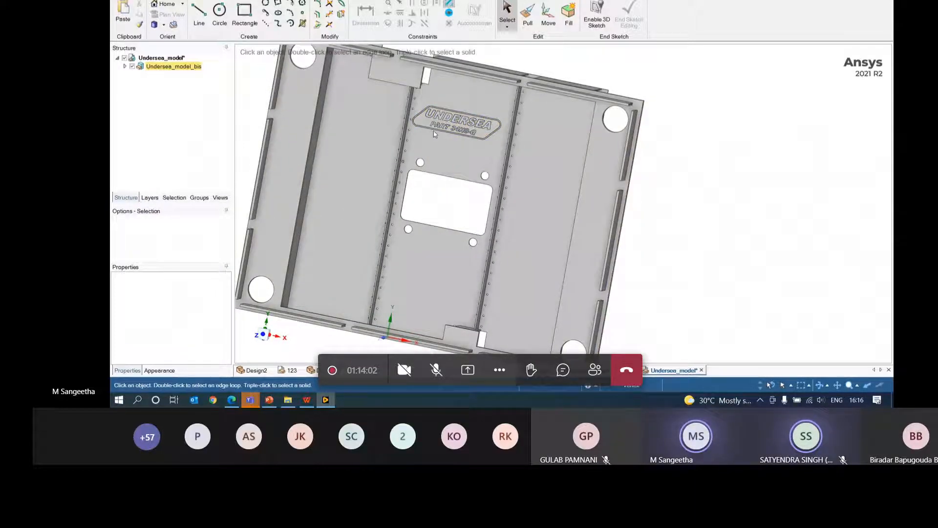
{"action": "left_click", "coordinate": [444, 119]}
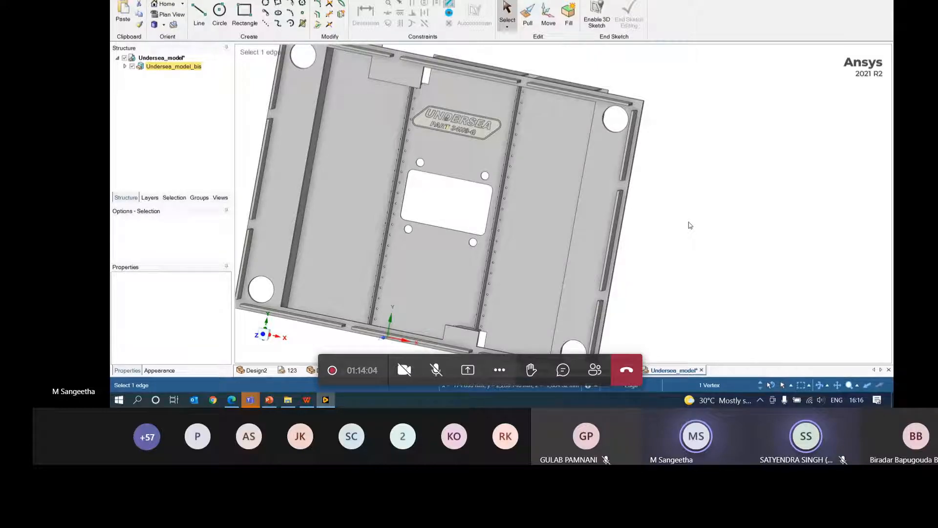
{"action": "left_click", "coordinate": [826, 297]}
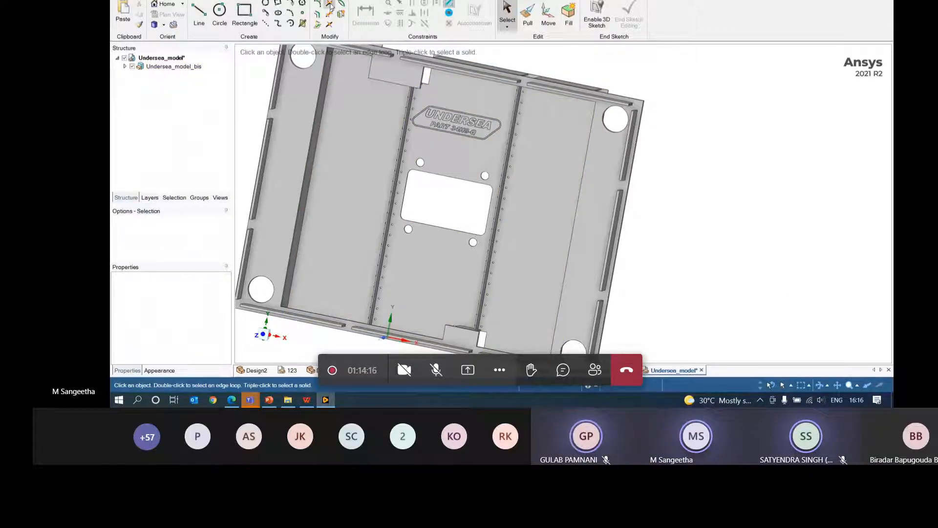
{"action": "left_click", "coordinate": [164, 25]}
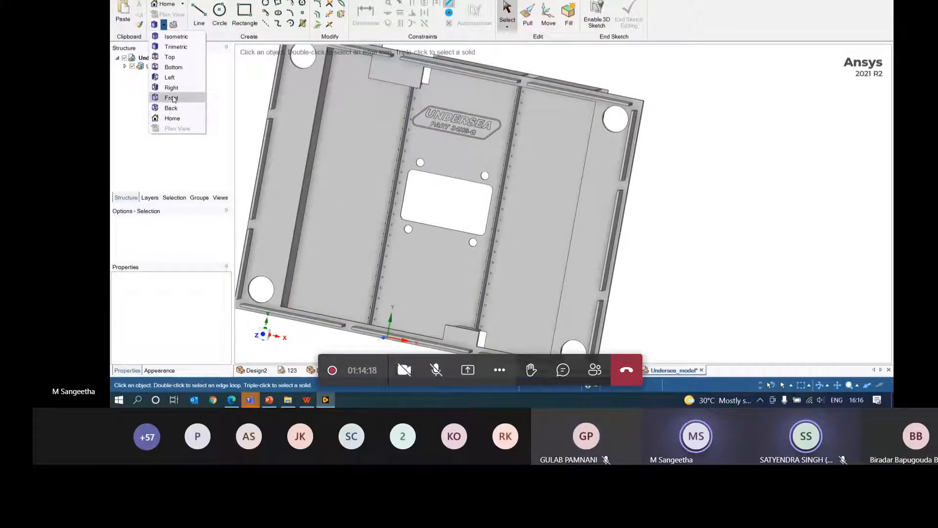
- In Front view, box-select the embossed UNDERSEA label faces and delete them
{"action": "left_click", "coordinate": [171, 97]}
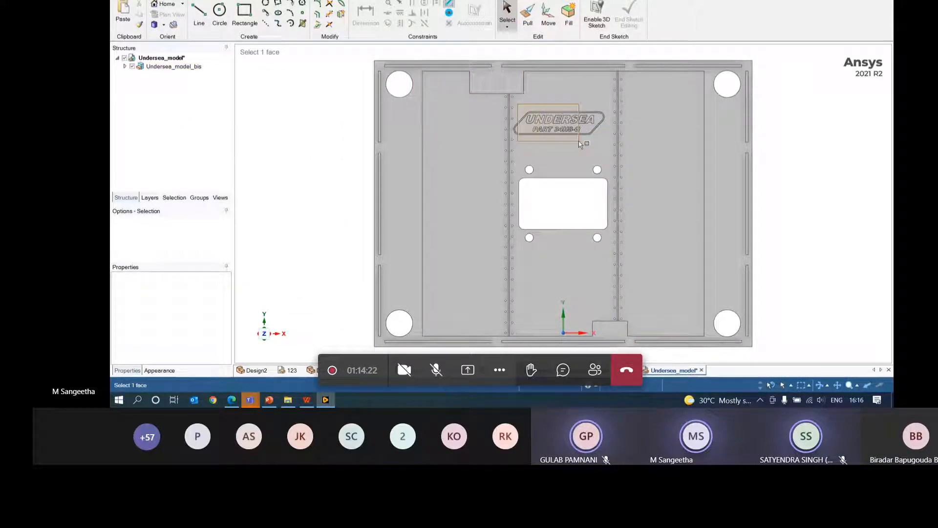
{"action": "left_click", "coordinate": [545, 122]}
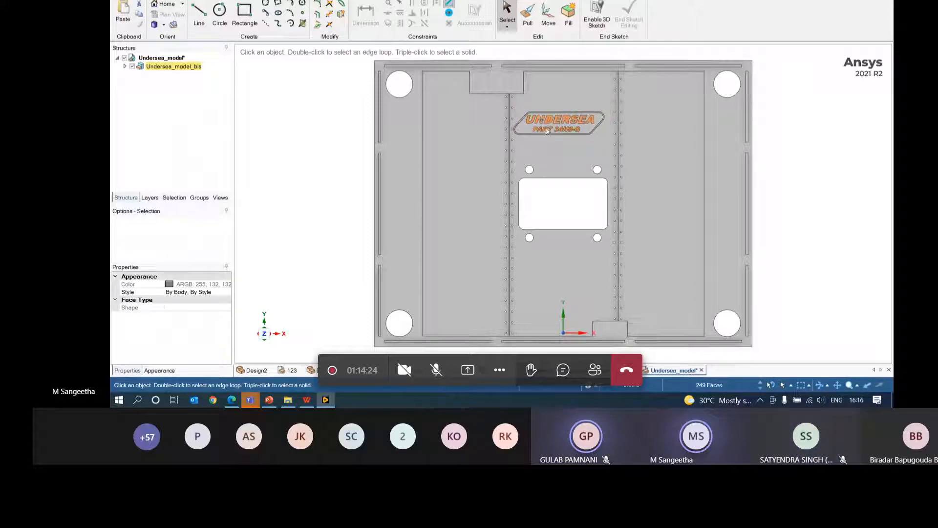
{"action": "left_click_drag", "start_coordinate": [513, 112], "coordinate": [606, 140]}
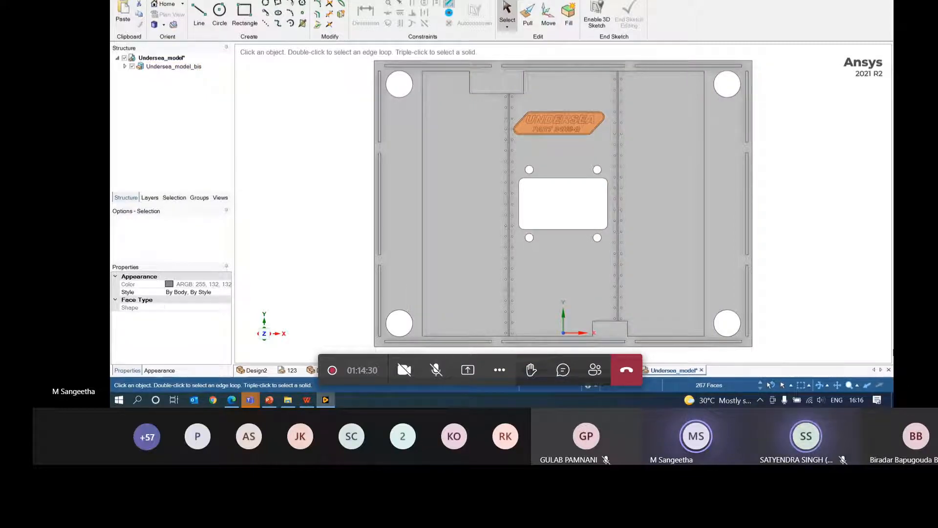
{"action": "key", "text": "Delete"}
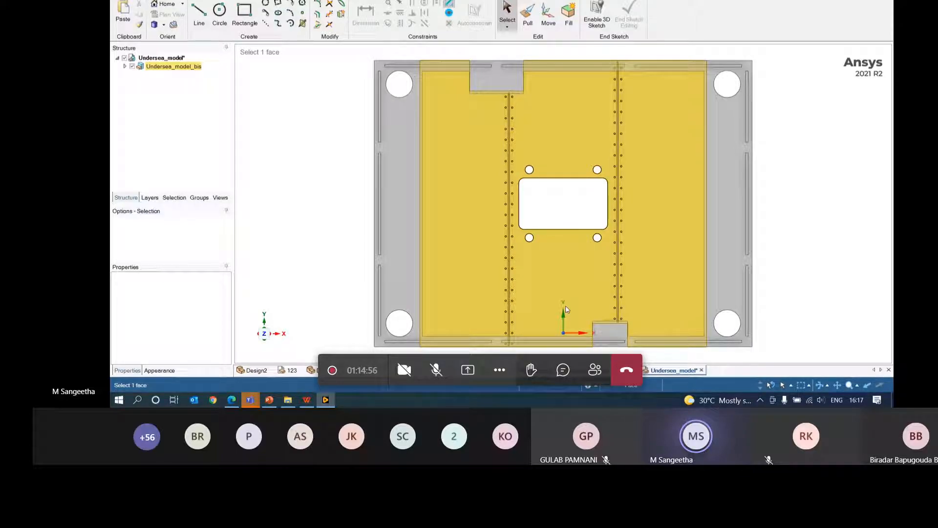
{"action": "left_click", "coordinate": [886, 320]}
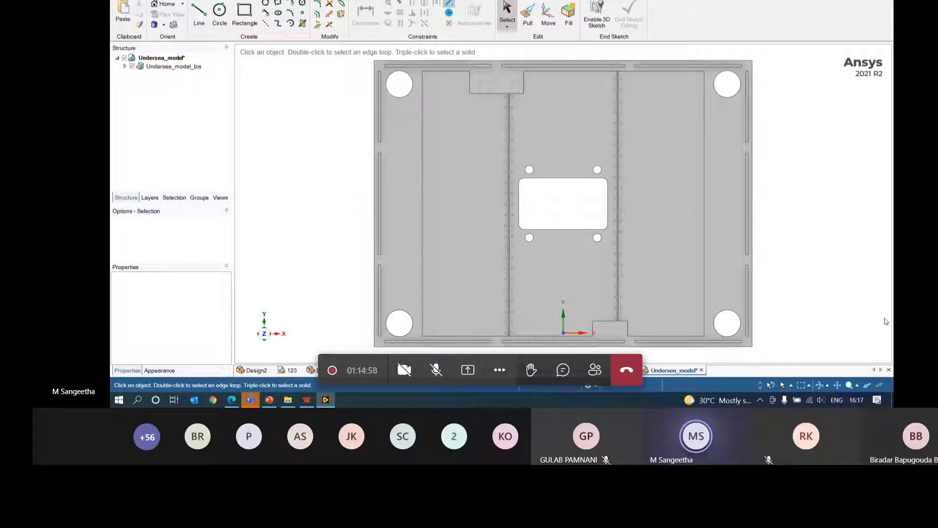
{"action": "middle_click_drag", "start_coordinate": [787, 278], "coordinate": [794, 299]}
{"action": "left_click", "coordinate": [456, 264]}
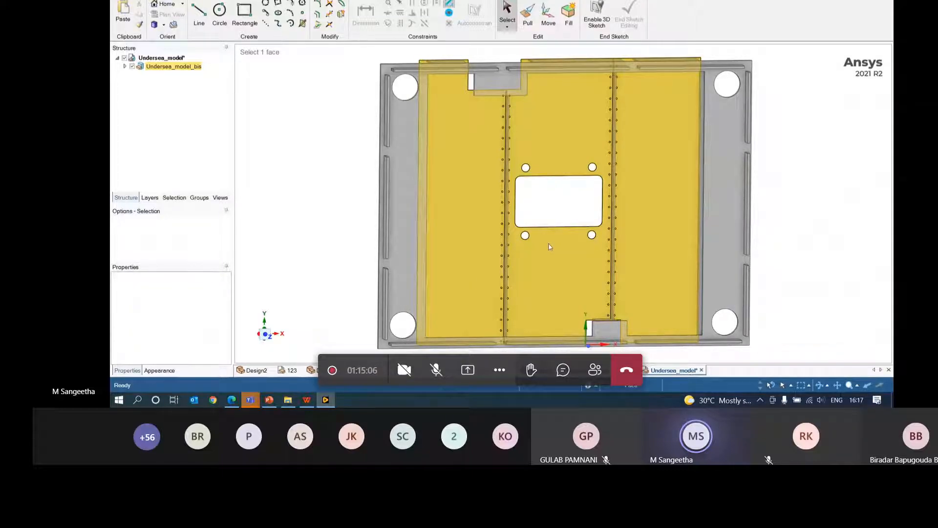
- Zoom in on the plate and run Stitch and Gaps checks, both reporting nothing found
{"action": "scroll", "coordinate": [550, 247], "scroll_direction": "up", "scroll_amount": 5}
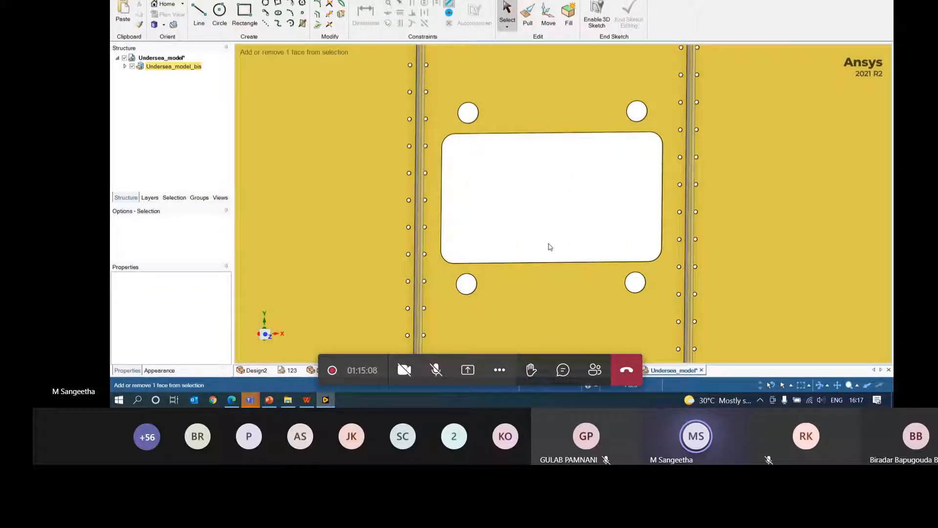
{"action": "scroll", "coordinate": [548, 246], "scroll_direction": "up", "scroll_amount": 3}
{"action": "mouse_move", "coordinate": [460, 215]}
{"action": "middle_mouse_down"}
{"action": "mouse_move", "coordinate": [449, 182]}
{"action": "mouse_move", "coordinate": [463, 188]}
{"action": "mouse_move", "coordinate": [458, 198]}
{"action": "mouse_move", "coordinate": [413, 195]}
{"action": "middle_mouse_up"}
{"action": "scroll", "coordinate": [411, 197], "scroll_direction": "up", "scroll_amount": 4}
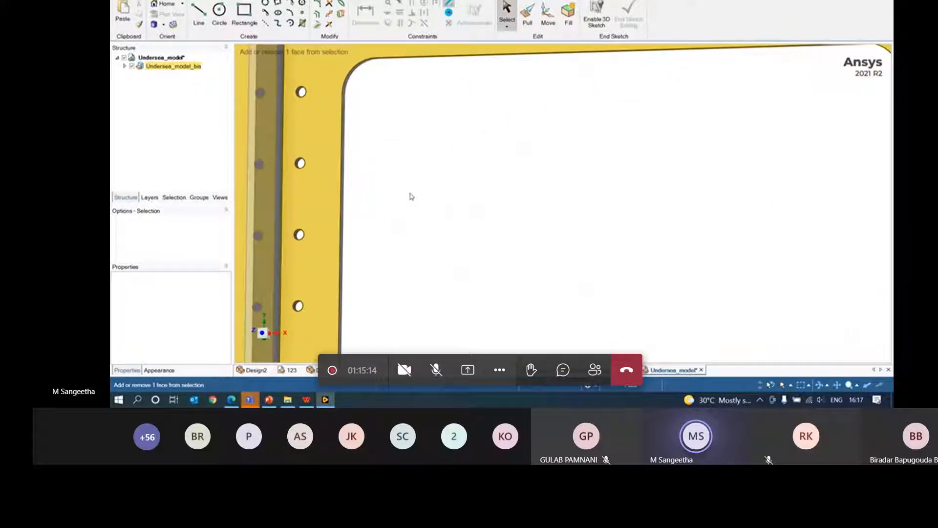
{"action": "scroll", "coordinate": [411, 196], "scroll_direction": "up", "scroll_amount": 2, "text": "ctrl"}
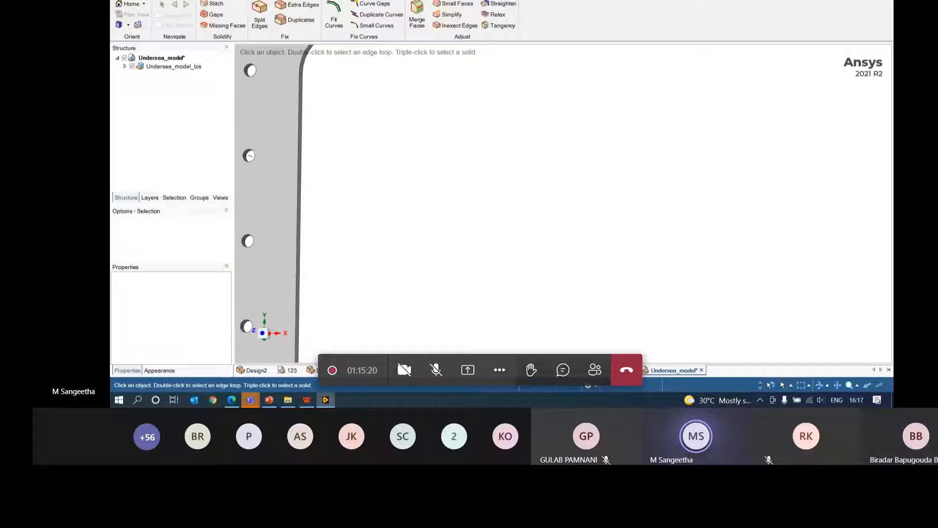
{"action": "left_click", "coordinate": [214, 4]}
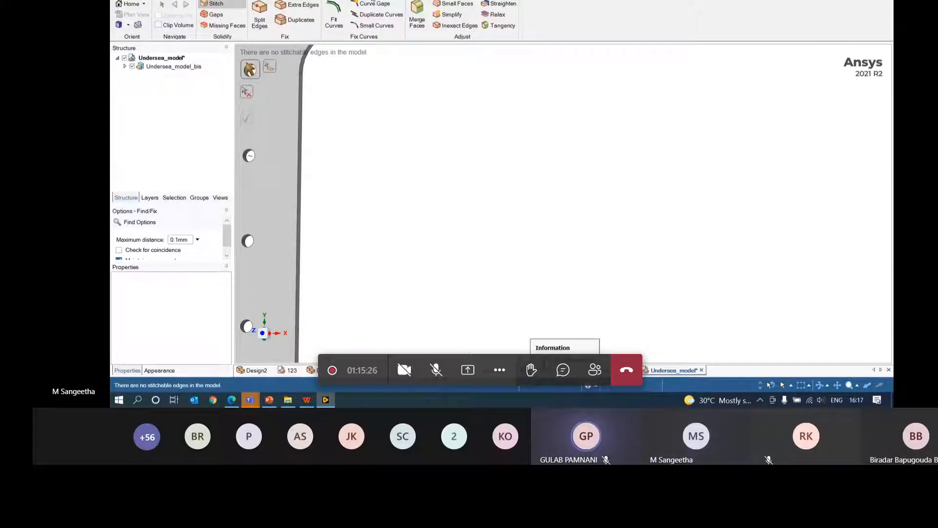
{"action": "left_click", "coordinate": [214, 15]}
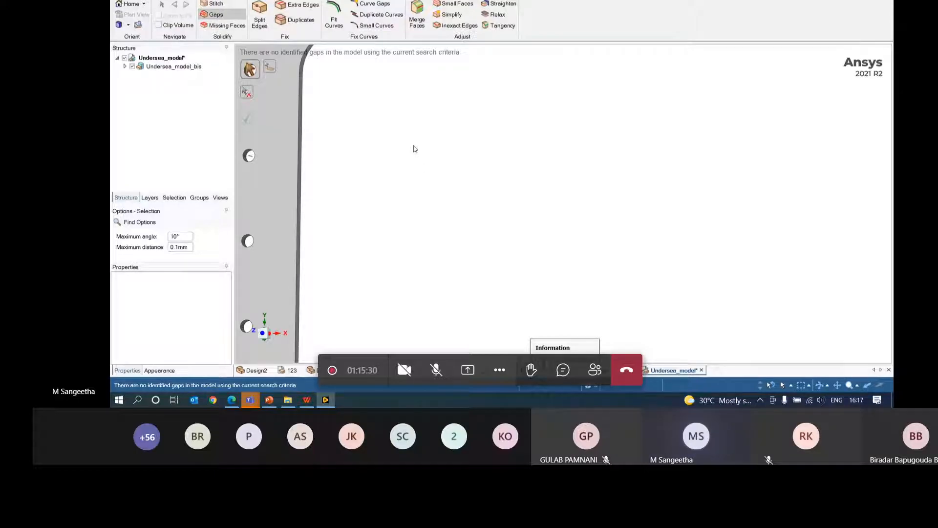
{"action": "key", "text": "Escape"}
{"action": "left_click", "coordinate": [325, 1]}
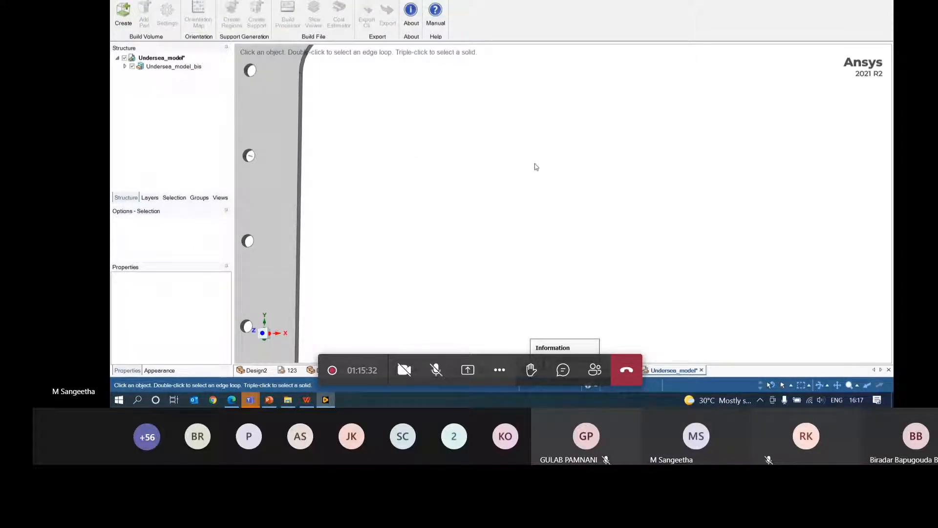
- Zoom and pan the view in on the holes near the plate edge
{"action": "key", "text": "ctrl+minus"}
{"action": "right_click_drag", "start_coordinate": [435, 162], "coordinate": [415, 186]}
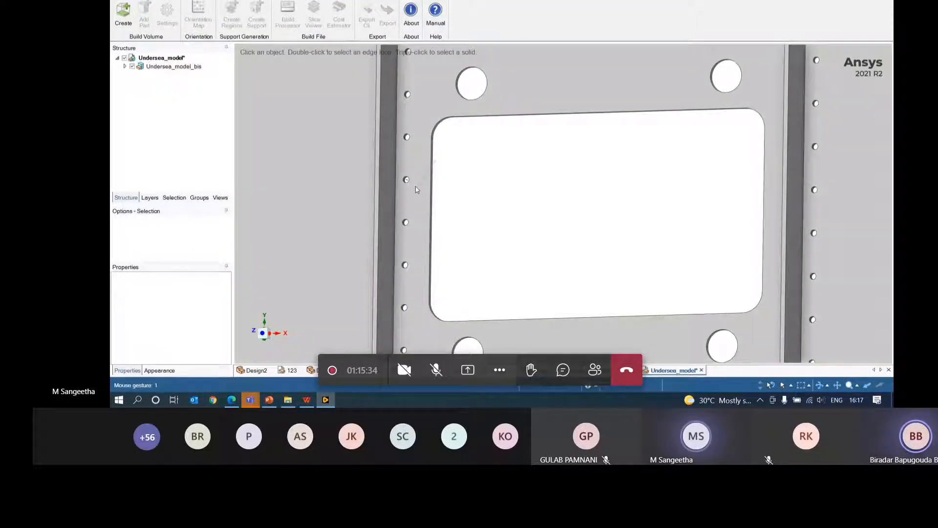
{"action": "scroll", "coordinate": [486, 177], "scroll_direction": "up", "scroll_amount": 5}
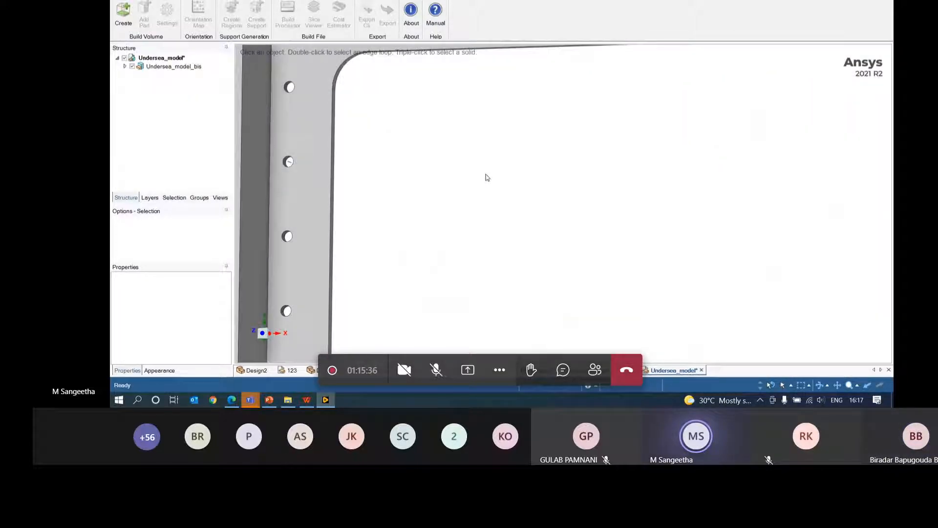
{"action": "scroll", "coordinate": [486, 178], "scroll_direction": "up", "scroll_amount": 2}
{"action": "left_click", "coordinate": [837, 385]}
{"action": "left_click_drag", "start_coordinate": [267, 161], "coordinate": [491, 229]}
{"action": "scroll", "coordinate": [489, 216], "scroll_direction": "up", "scroll_amount": 6}
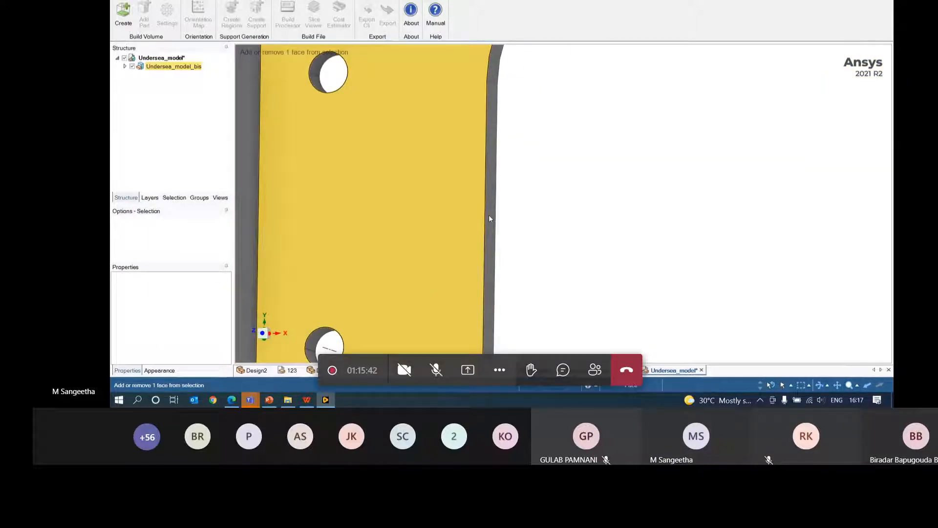
{"action": "scroll", "coordinate": [490, 216], "scroll_direction": "up", "scroll_amount": 1}
{"action": "left_click", "coordinate": [838, 386]}
{"action": "left_click_drag", "start_coordinate": [314, 250], "coordinate": [647, 126]}
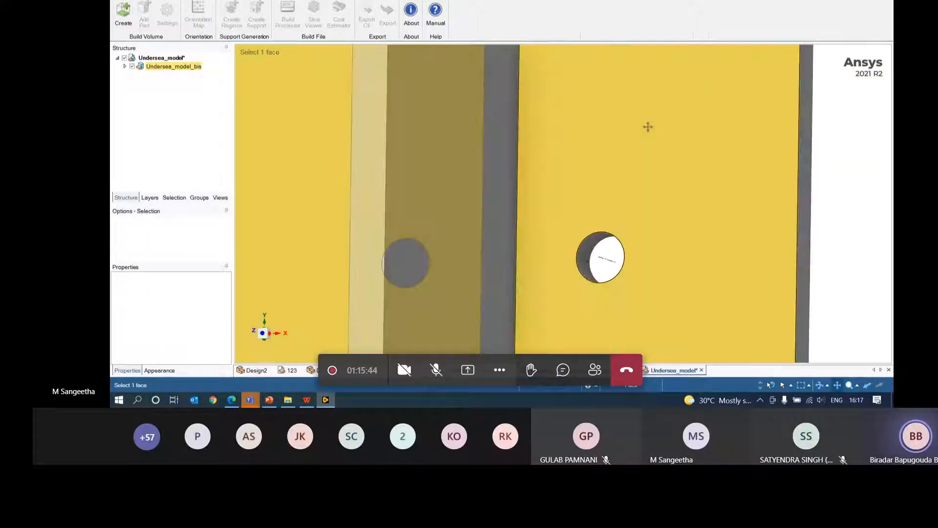
{"action": "left_click_drag", "start_coordinate": [530, 263], "coordinate": [478, 199]}
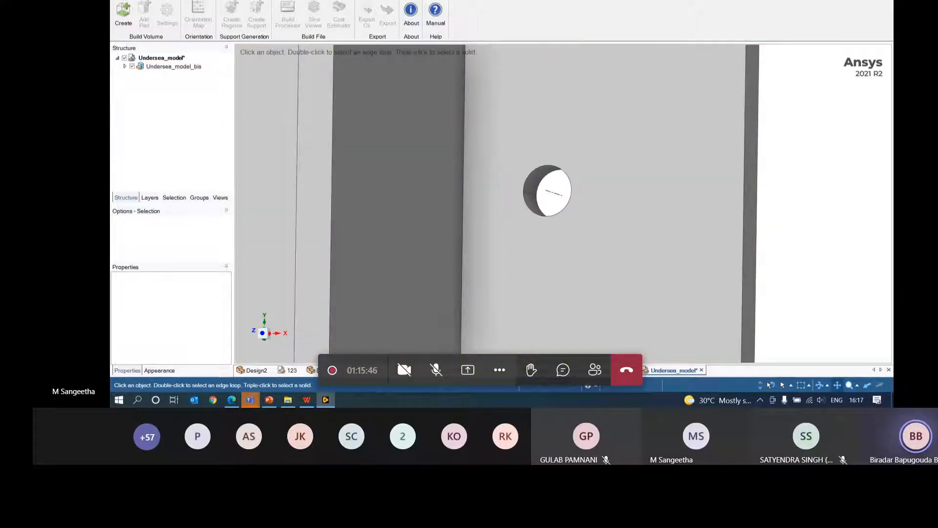
{"action": "left_click", "coordinate": [156, 1]}
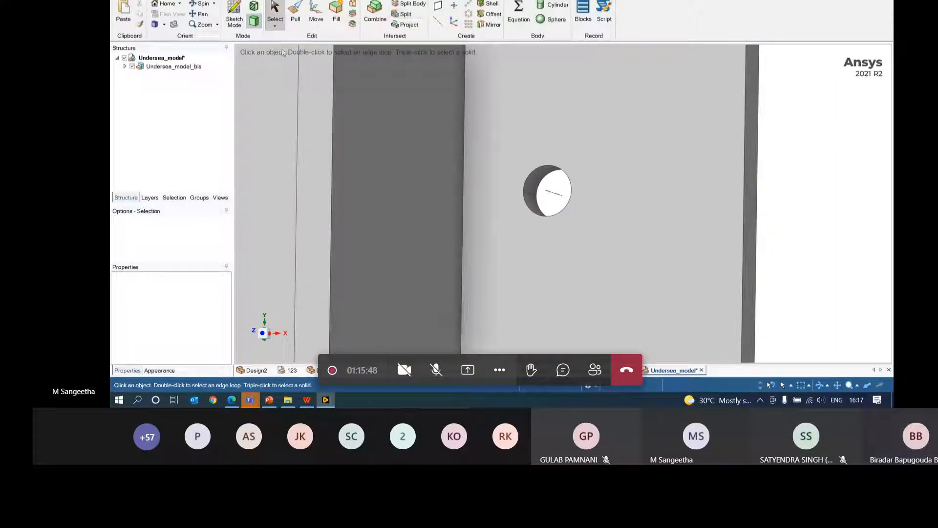
{"action": "left_click", "coordinate": [137, 1]}
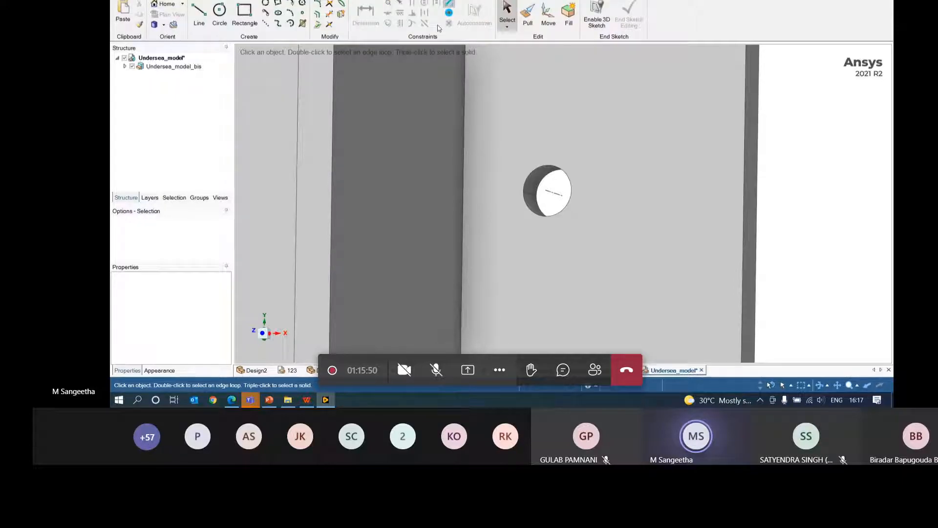
- Pick two hole faces and select all 192 equal-radius cylinder holes
{"action": "left_click", "coordinate": [533, 186]}
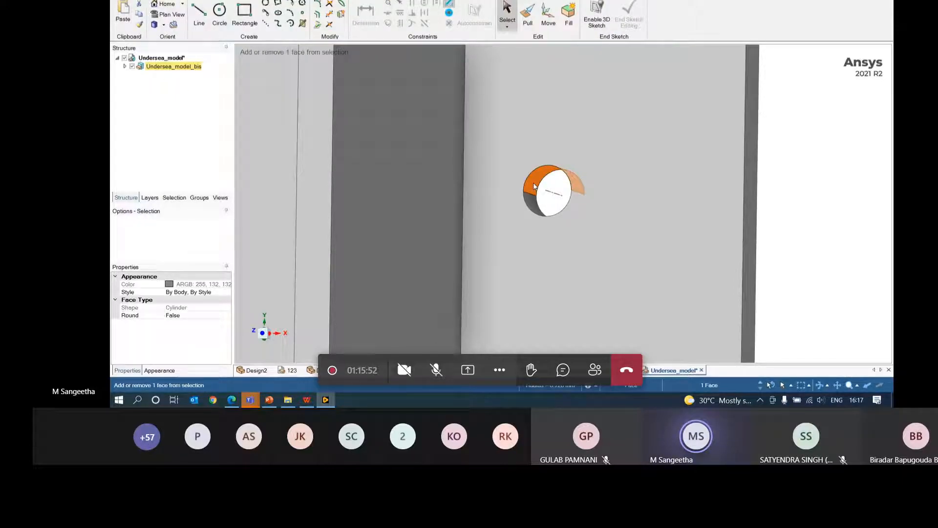
{"action": "left_click", "coordinate": [531, 200], "text": "ctrl"}
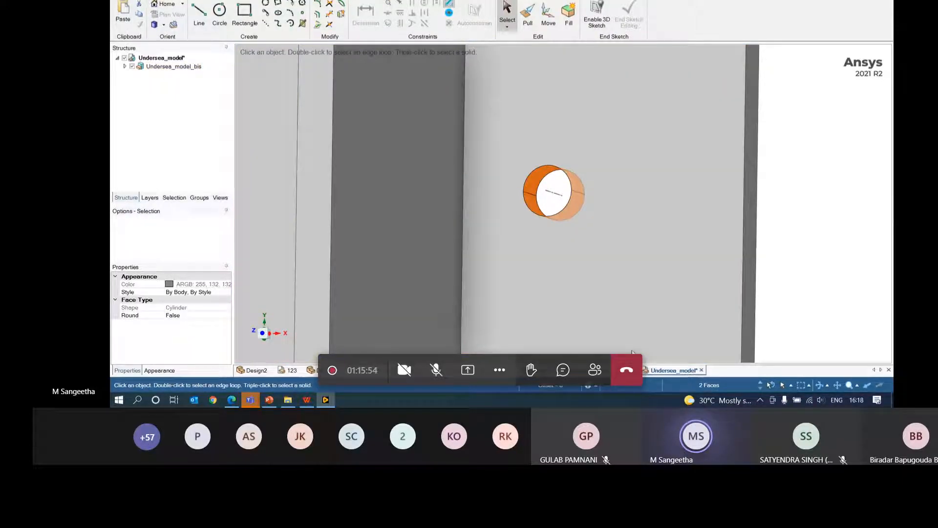
{"action": "left_click", "coordinate": [181, 198]}
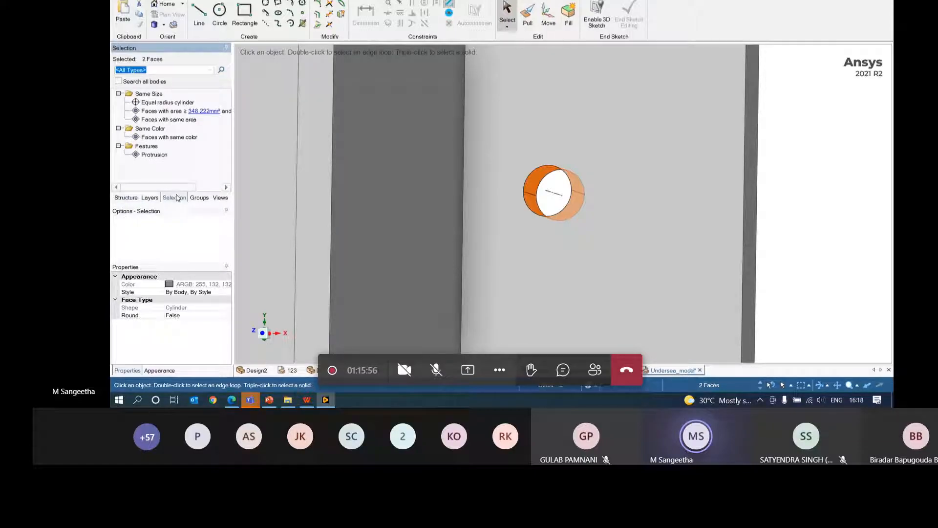
{"action": "left_click", "coordinate": [168, 103]}
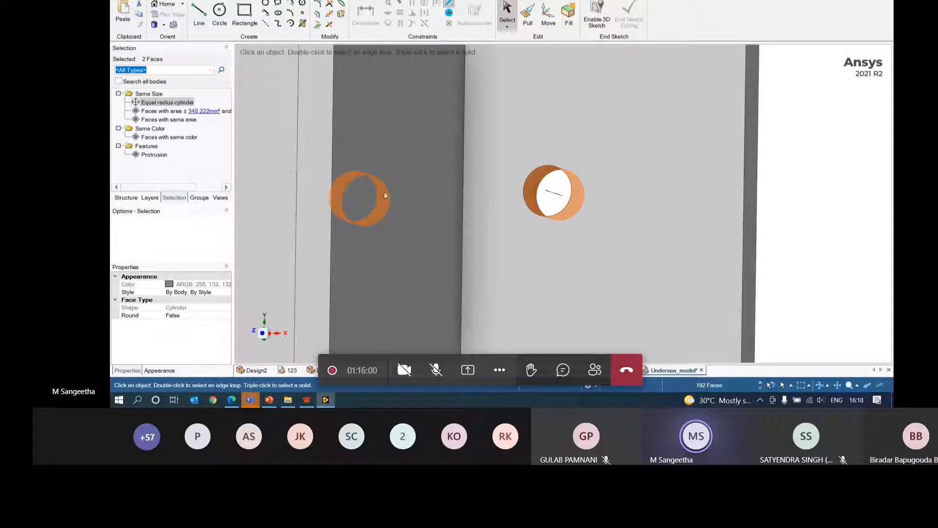
{"action": "scroll", "coordinate": [384, 195], "scroll_direction": "down", "scroll_amount": 5}
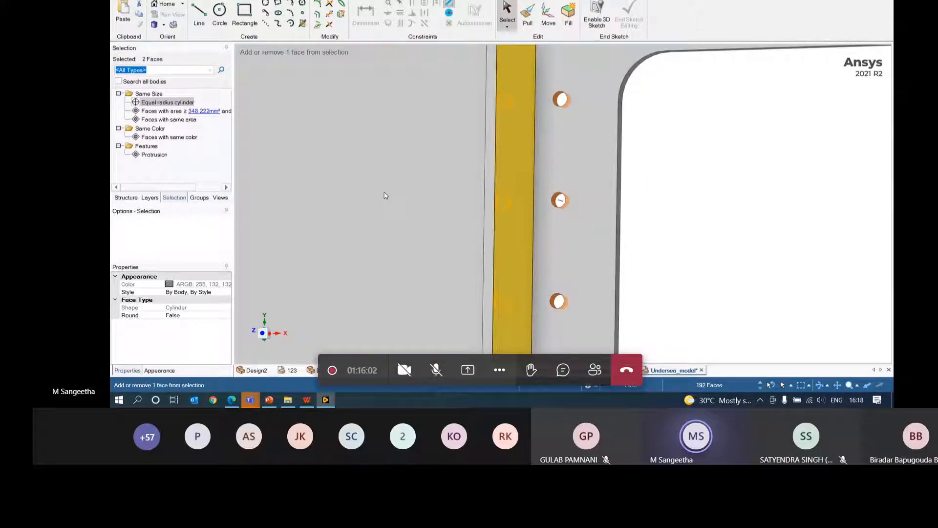
{"action": "scroll", "coordinate": [385, 196], "scroll_direction": "down", "scroll_amount": 6}
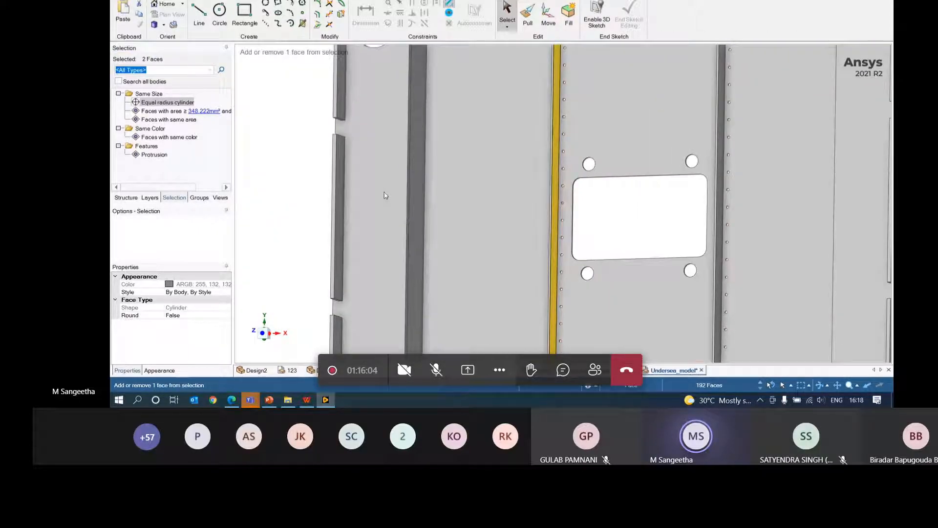
- Clear the hole selection and orbit the plate to a perspective view
{"action": "left_click", "coordinate": [384, 195]}
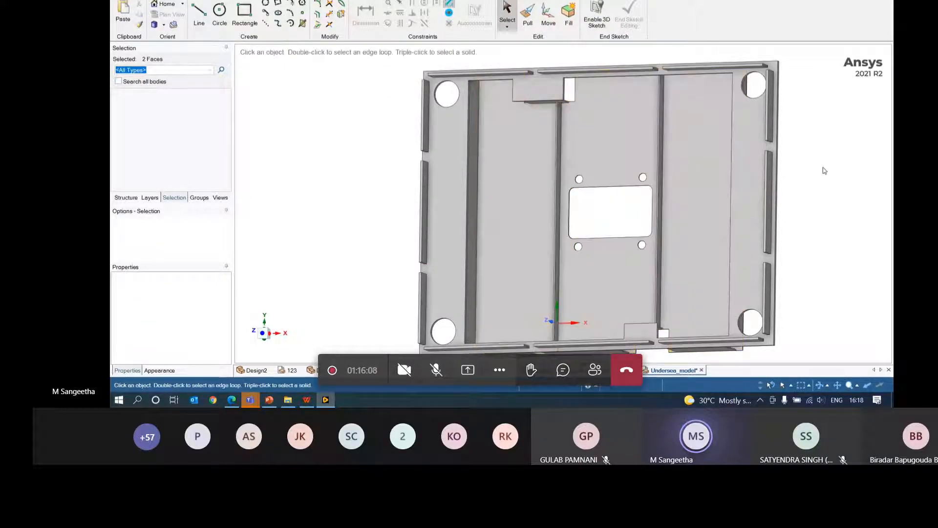
{"action": "middle_click_drag", "start_coordinate": [819, 175], "coordinate": [818, 180]}
{"action": "middle_click_drag", "start_coordinate": [837, 132], "coordinate": [866, 131]}
{"action": "left_click", "coordinate": [122, 1]}
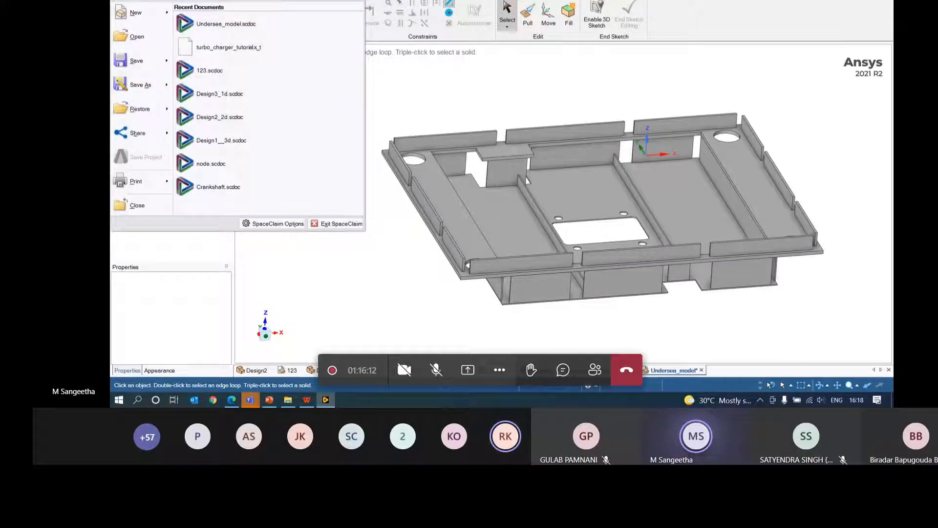
{"action": "left_click", "coordinate": [439, 147]}
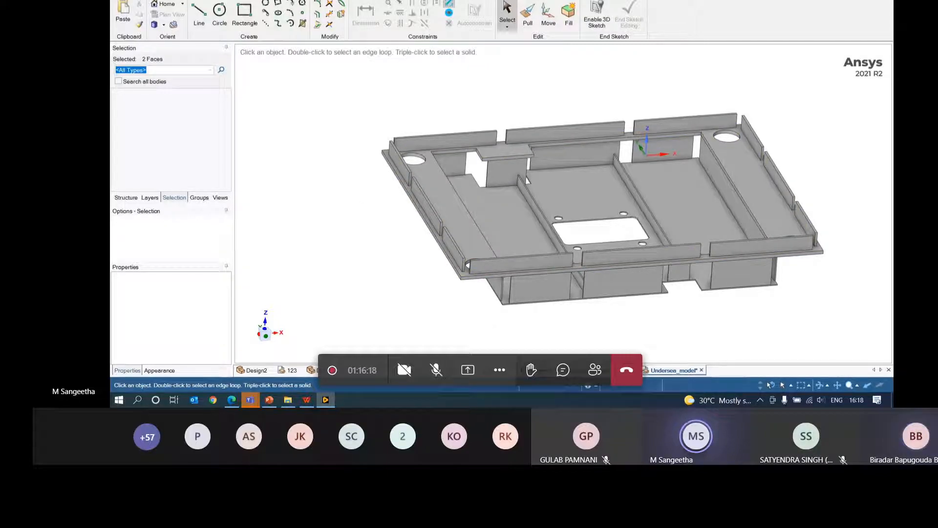
{"action": "left_click", "coordinate": [299, 0]}
{"action": "left_click", "coordinate": [321, 1]}
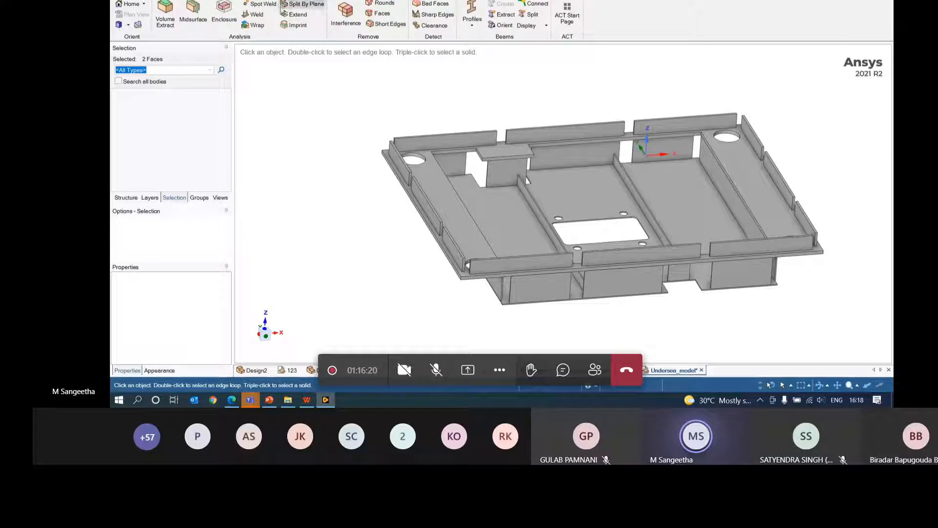
- Start Midsurface and pick the flange, top plate, inner wall and floor plate face pairs
{"action": "left_click", "coordinate": [202, 21]}
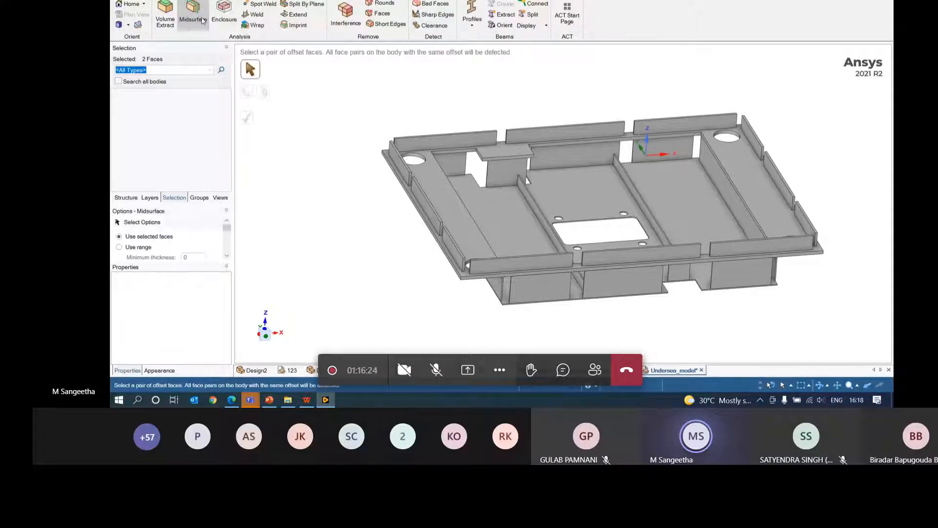
{"action": "left_click", "coordinate": [456, 143]}
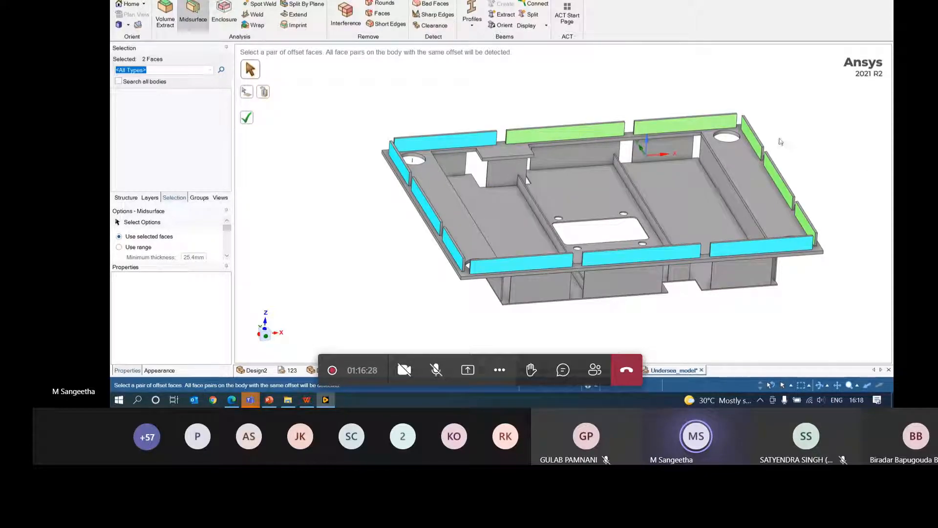
{"action": "left_click", "coordinate": [748, 191]}
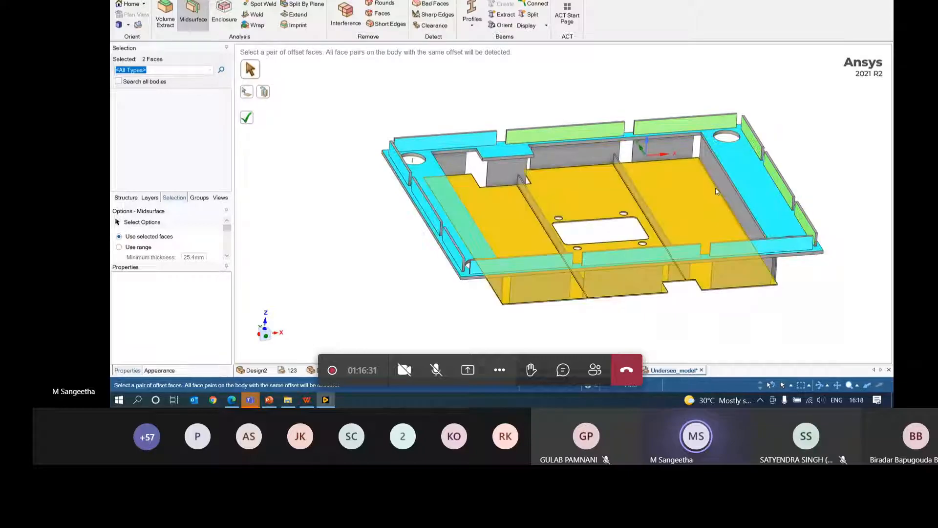
{"action": "left_click", "coordinate": [662, 149]}
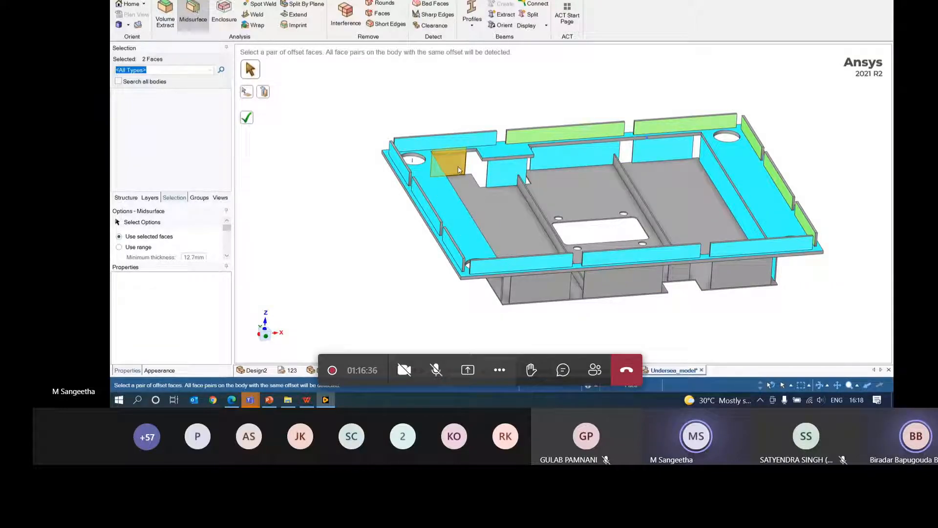
{"action": "left_click", "coordinate": [509, 218]}
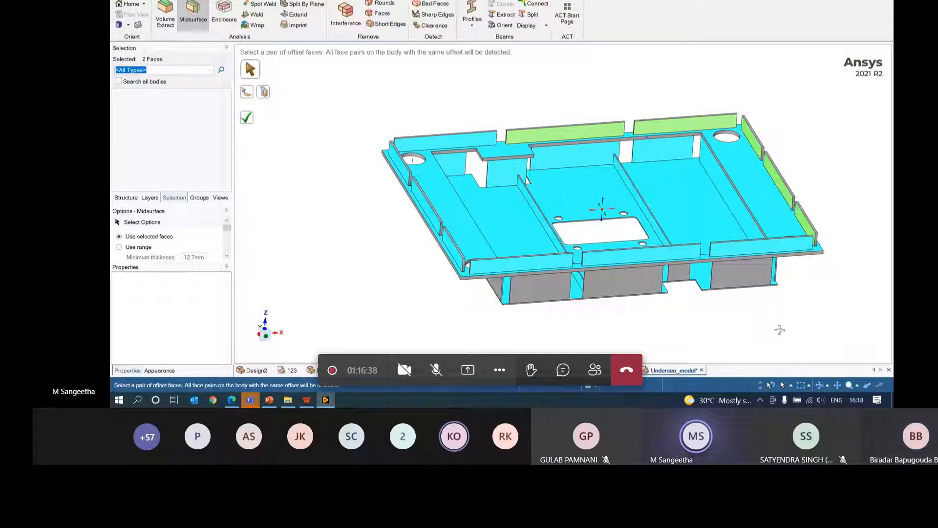
- Add the remaining side and small wall face pairs and create the midsurface sheets
{"action": "middle_click_drag", "start_coordinate": [779, 329], "coordinate": [812, 287]}
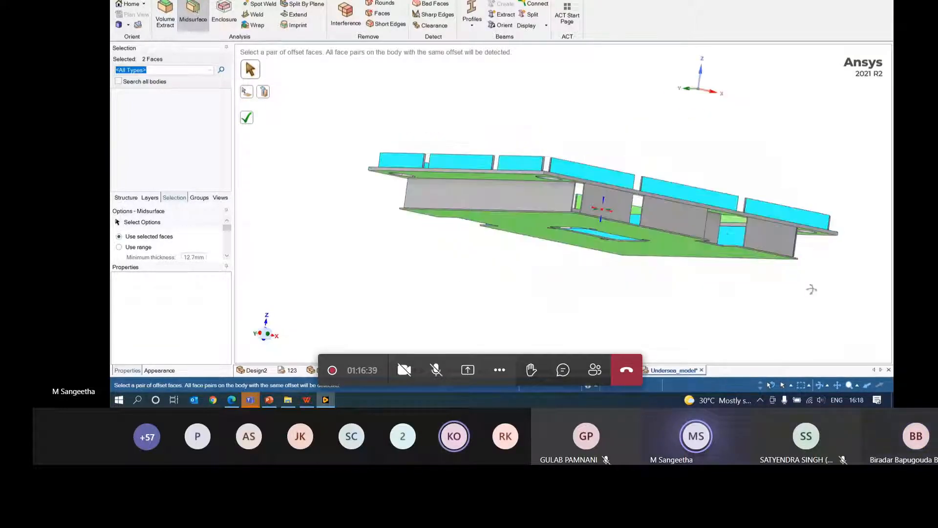
{"action": "left_click", "coordinate": [550, 207]}
{"action": "left_click", "coordinate": [606, 206]}
{"action": "left_click", "coordinate": [688, 227]}
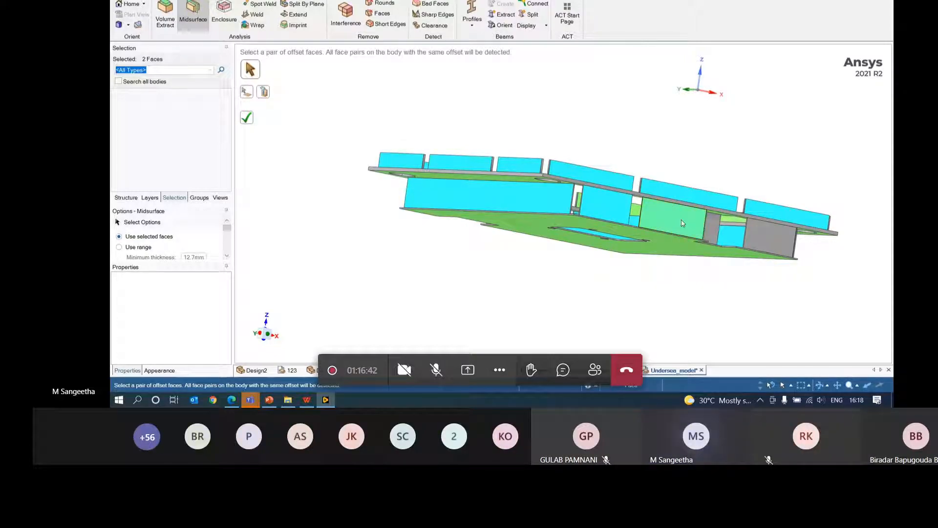
{"action": "middle_click_drag", "start_coordinate": [782, 303], "coordinate": [783, 348]}
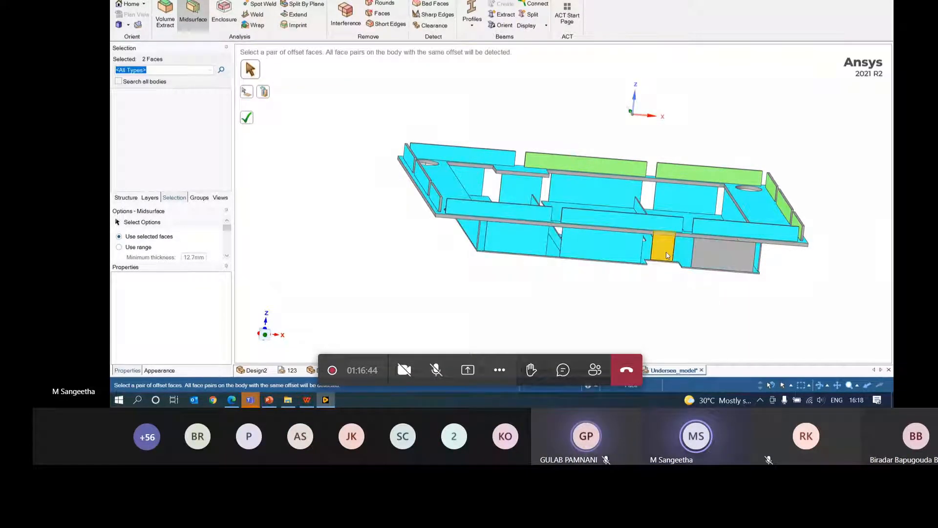
{"action": "left_click", "coordinate": [664, 253]}
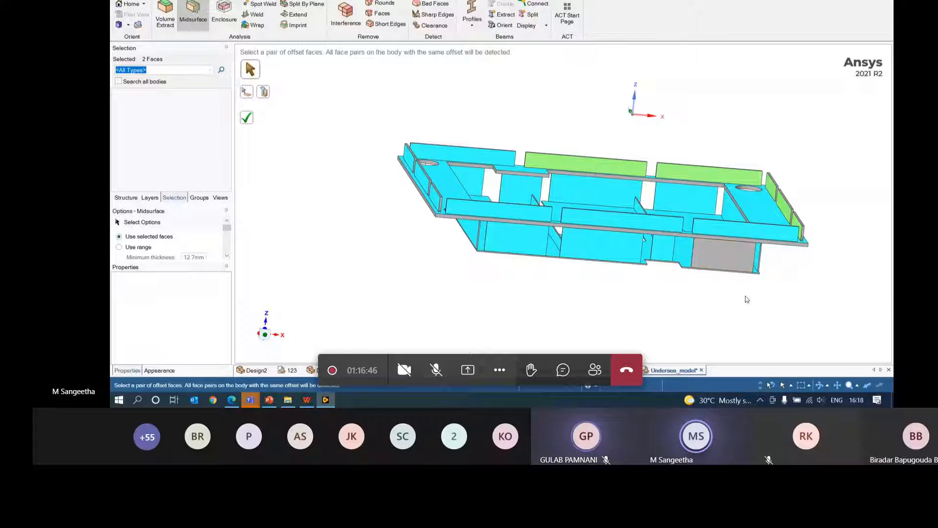
{"action": "left_click", "coordinate": [726, 262]}
{"action": "middle_click_drag", "start_coordinate": [809, 309], "coordinate": [787, 345]}
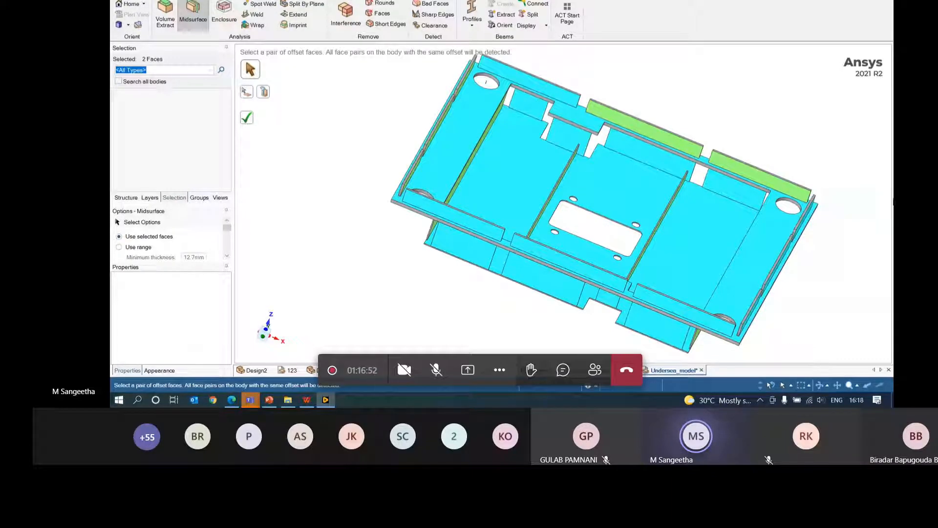
{"action": "left_click", "coordinate": [247, 118]}
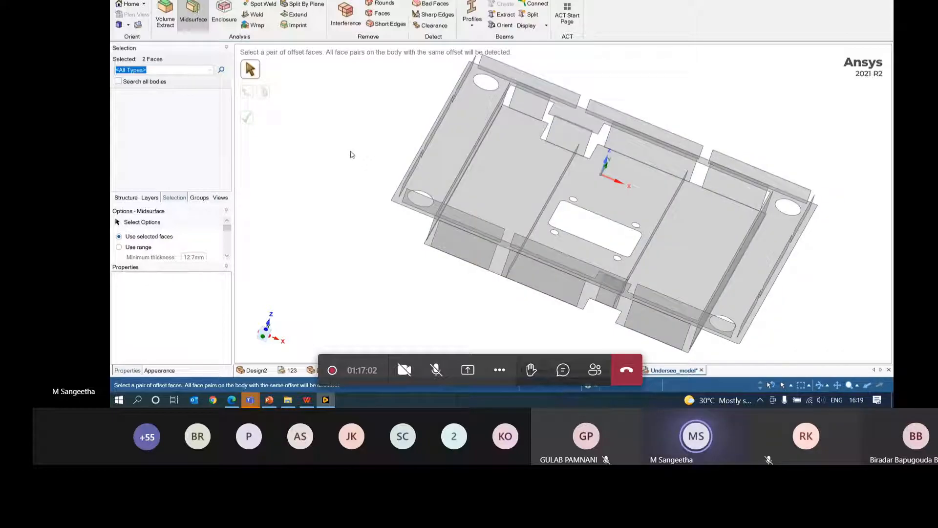
- Make the Undersea_model_bis frame body visible again in the Structure tree
{"action": "mouse_move", "coordinate": [393, 163]}
{"action": "middle_mouse_down"}
{"action": "mouse_move", "coordinate": [381, 123]}
{"action": "mouse_move", "coordinate": [310, 140]}
{"action": "mouse_move", "coordinate": [313, 164]}
{"action": "mouse_move", "coordinate": [428, 158]}
{"action": "middle_mouse_up"}
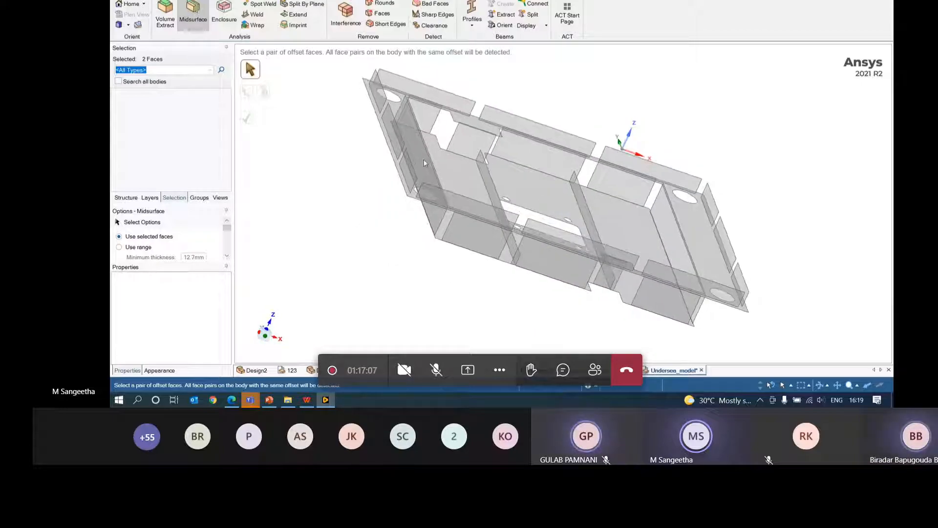
{"action": "left_click", "coordinate": [126, 197]}
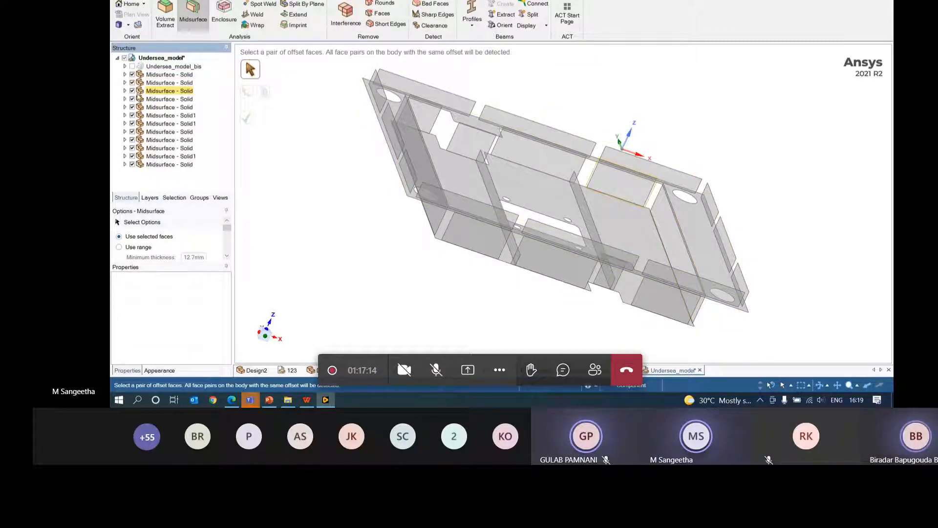
{"action": "left_click", "coordinate": [132, 67]}
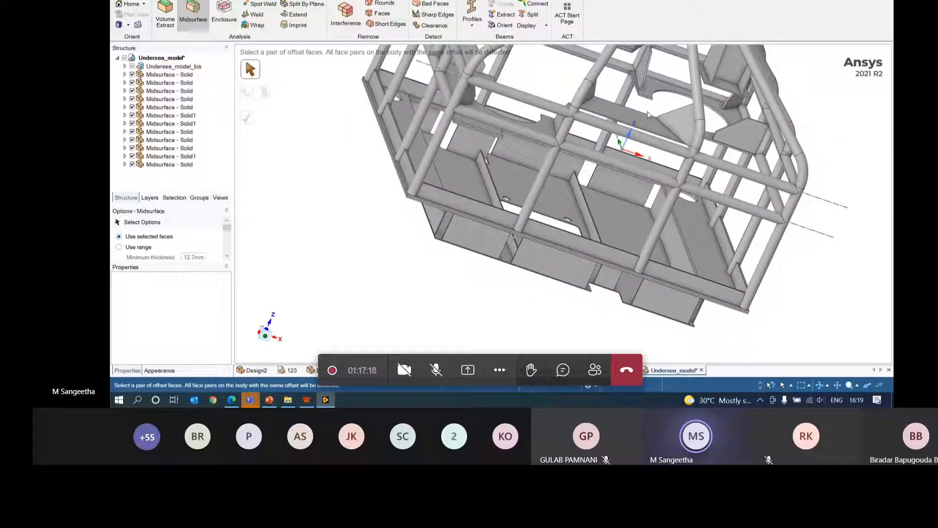
{"action": "middle_click_drag", "start_coordinate": [617, 141], "coordinate": [603, 104]}
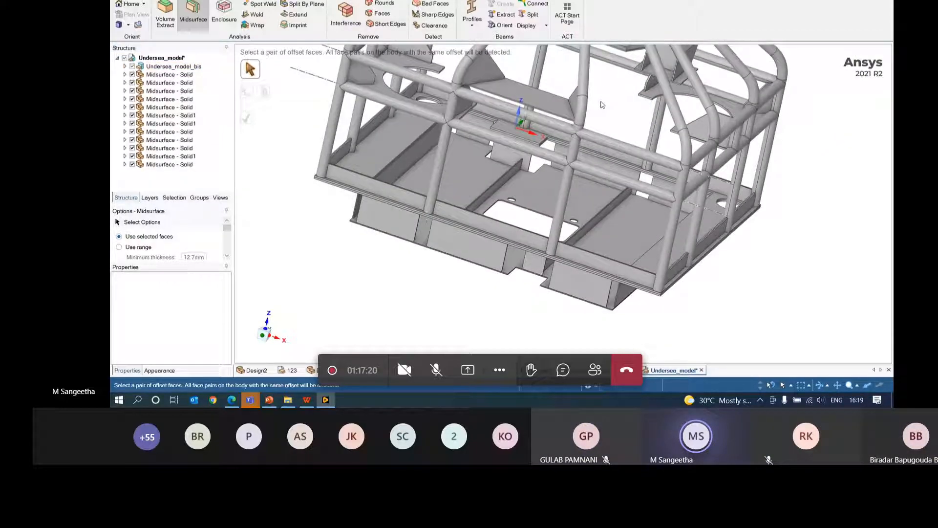
{"action": "scroll", "coordinate": [602, 105], "scroll_direction": "down", "scroll_amount": 5}
{"action": "middle_click_drag", "start_coordinate": [752, 197], "coordinate": [784, 178]}
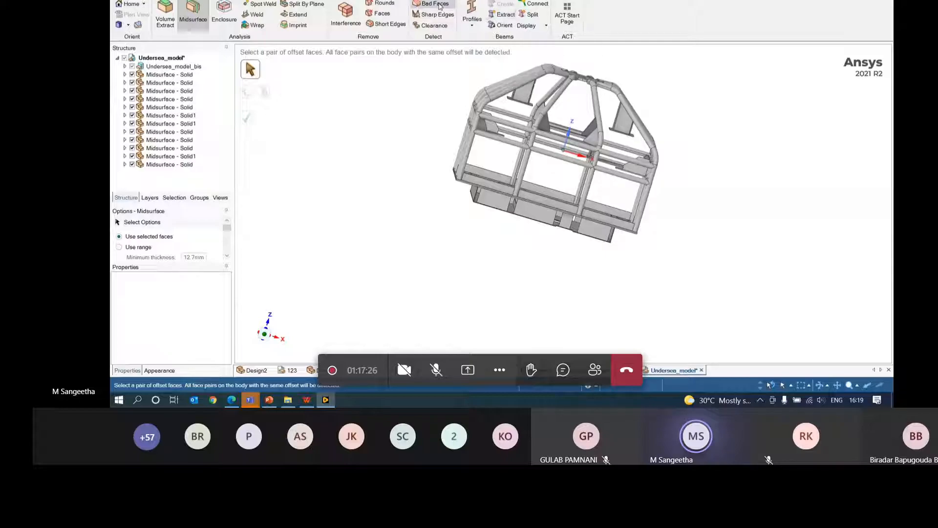
- Check the frame for gaps between beams and begin extracting beams from its solid pipes
{"action": "left_click", "coordinate": [531, 14]}
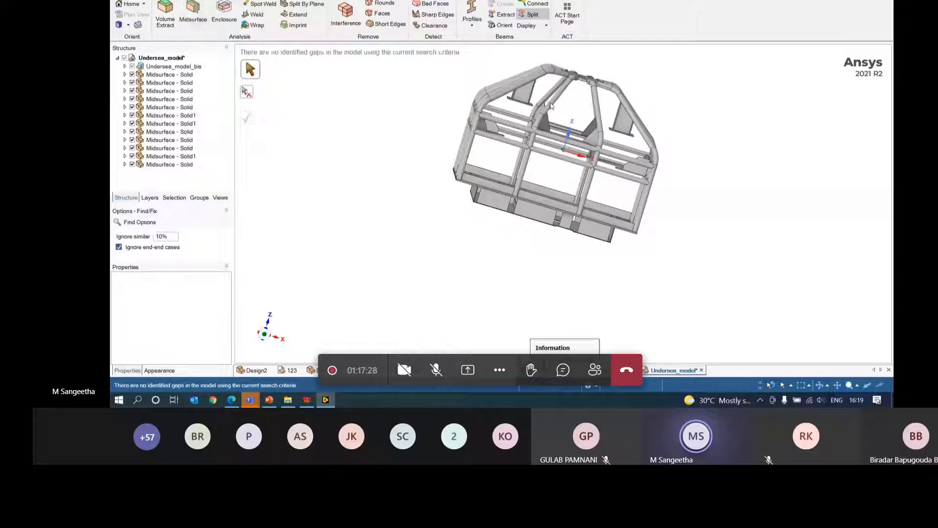
{"action": "middle_click_drag", "start_coordinate": [562, 104], "coordinate": [642, 141]}
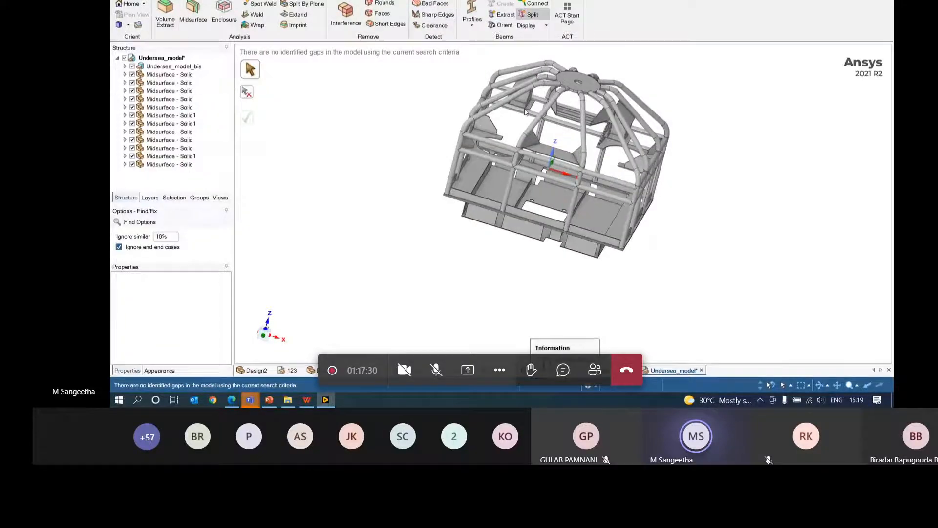
{"action": "left_click", "coordinate": [514, 18]}
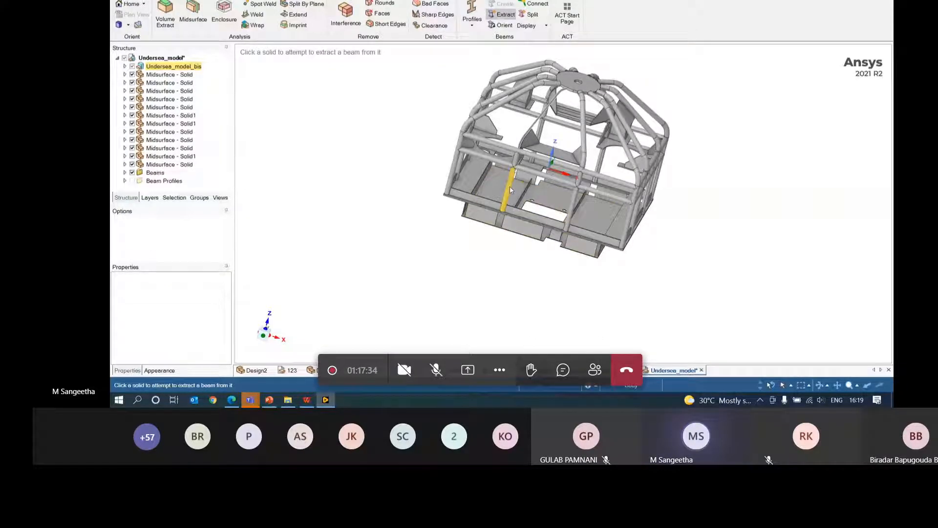
- Extract the long diagonal, short segment, vertical and right-hand pipes as beams
{"action": "left_click", "coordinate": [541, 174]}
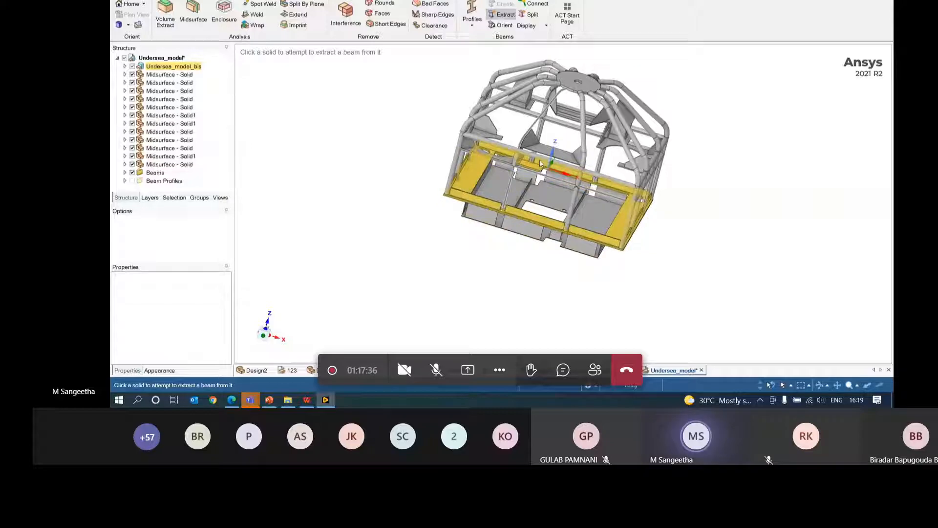
{"action": "left_click", "coordinate": [816, 209]}
{"action": "scroll", "coordinate": [815, 209], "scroll_direction": "up", "scroll_amount": 8}
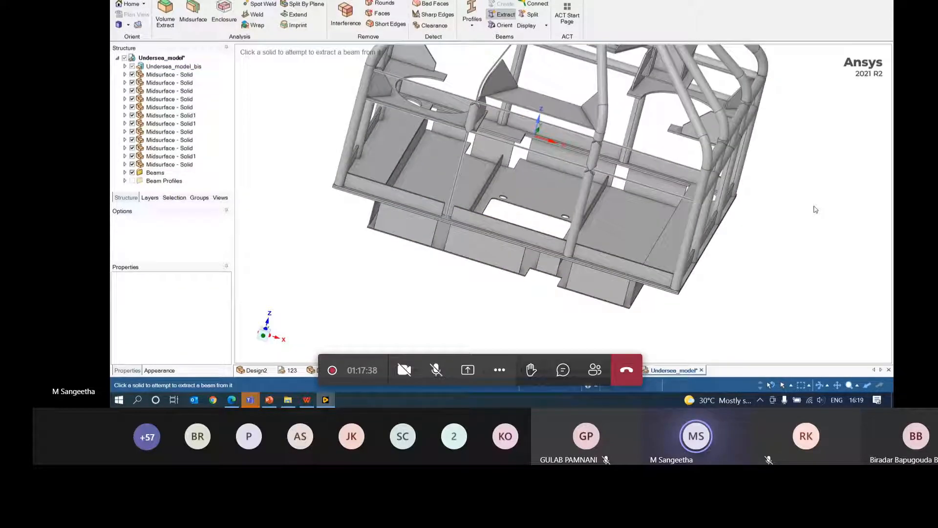
{"action": "left_click", "coordinate": [609, 191]}
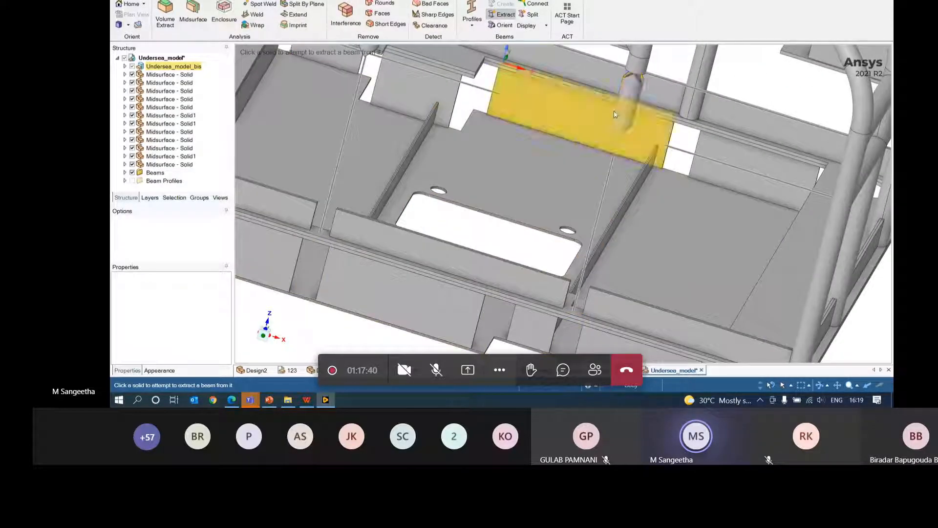
{"action": "left_click", "coordinate": [629, 108]}
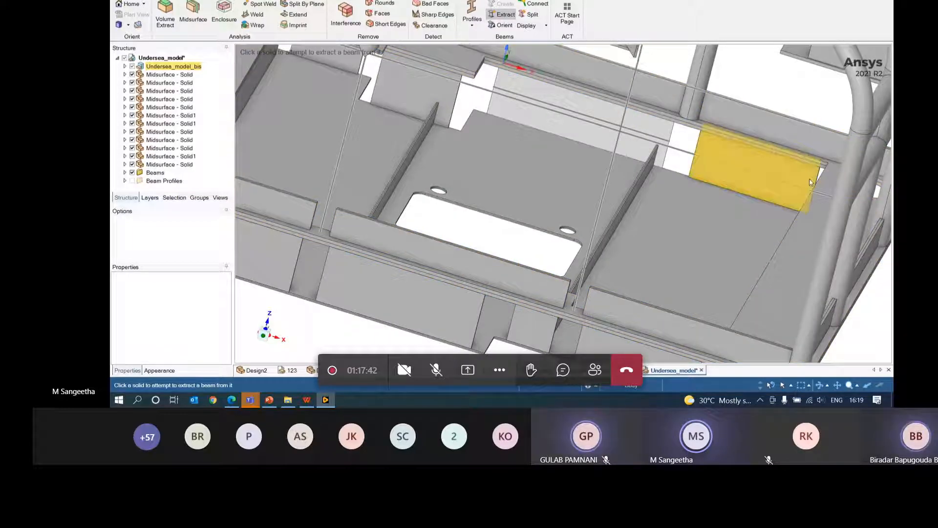
{"action": "left_click", "coordinate": [856, 210]}
{"action": "scroll", "coordinate": [692, 208], "scroll_direction": "down", "scroll_amount": 5}
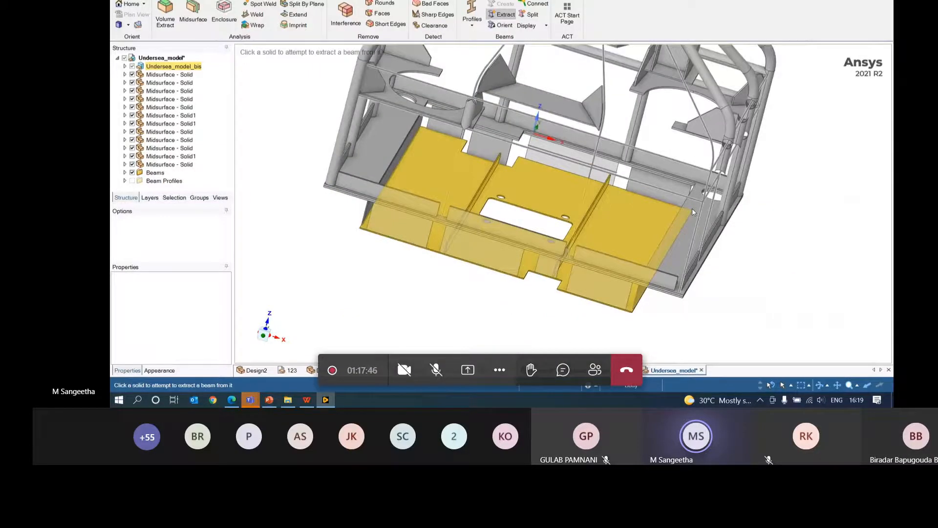
{"action": "middle_click_drag", "start_coordinate": [692, 209], "coordinate": [698, 231]}
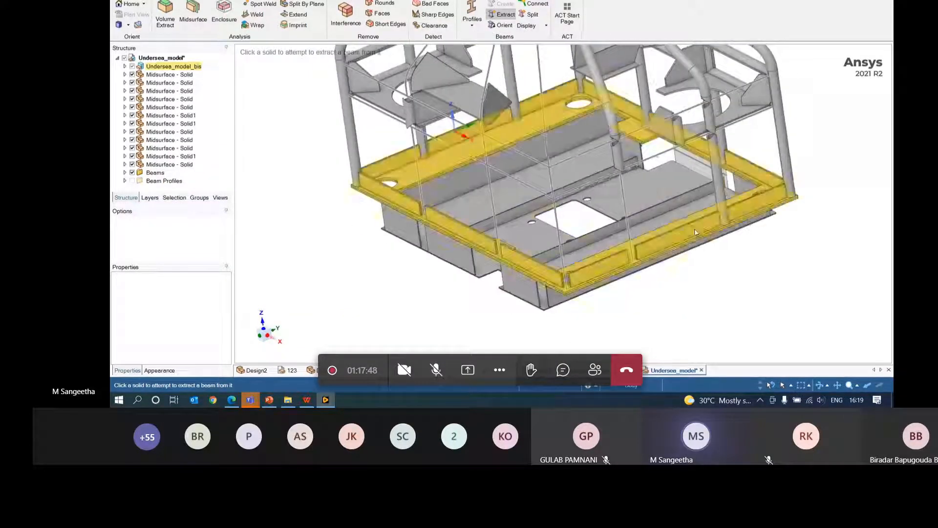
{"action": "left_click", "coordinate": [613, 136]}
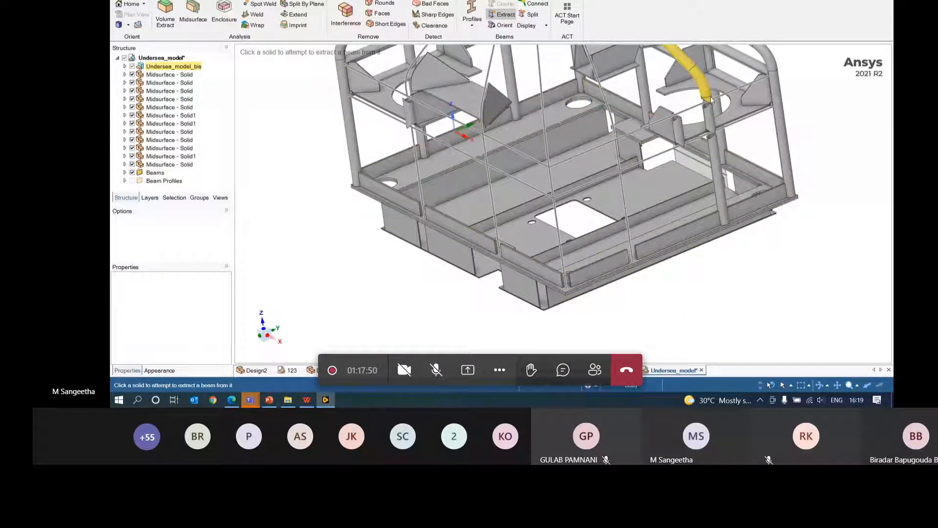
{"action": "left_click", "coordinate": [711, 120]}
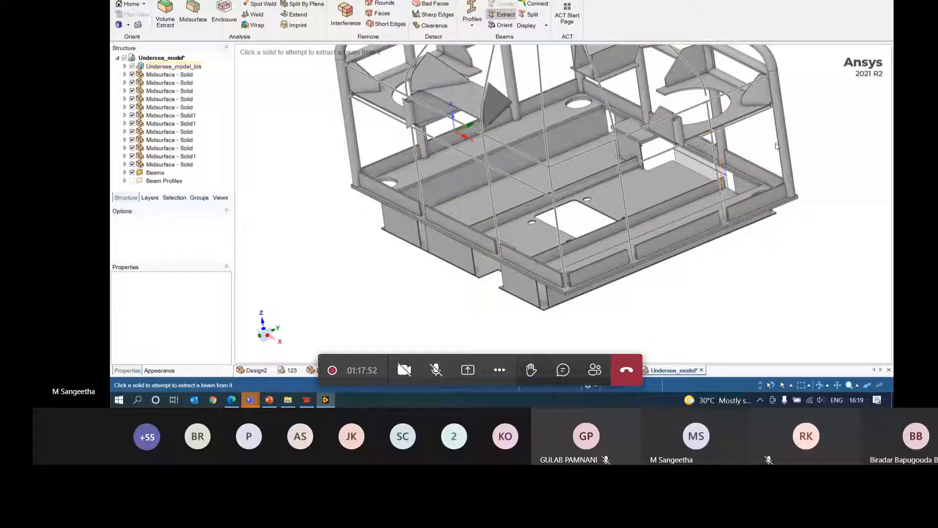
{"action": "left_click", "coordinate": [785, 145]}
- Extract the remaining diagonal, vertical, upper and curved lower frame pipes as beams
{"action": "scroll", "coordinate": [803, 161], "scroll_direction": "down", "scroll_amount": 5}
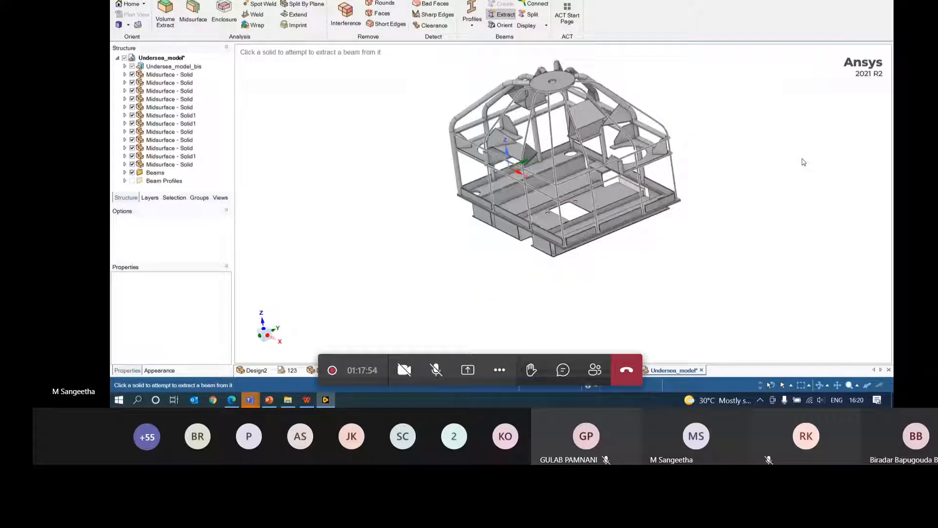
{"action": "middle_click_drag", "start_coordinate": [802, 162], "coordinate": [682, 190]}
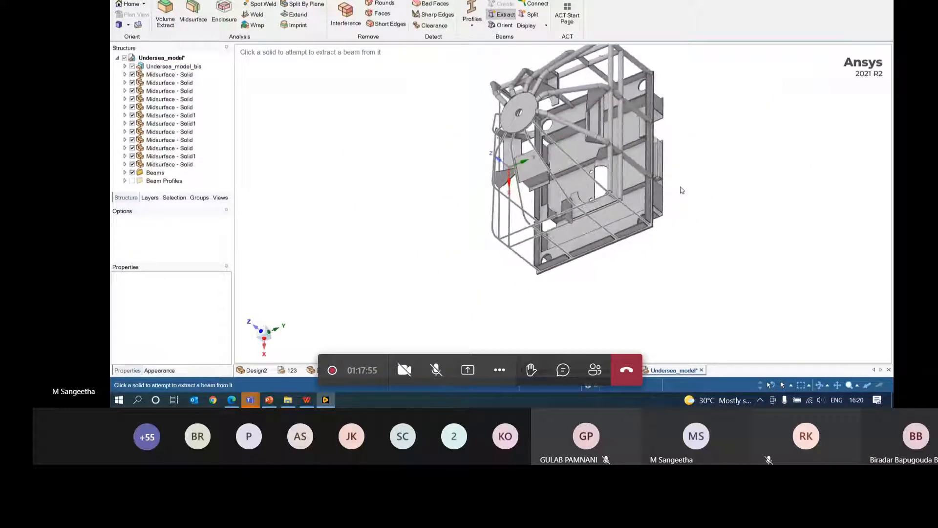
{"action": "left_click", "coordinate": [601, 140]}
{"action": "left_click", "coordinate": [610, 149]}
{"action": "left_click", "coordinate": [621, 161]}
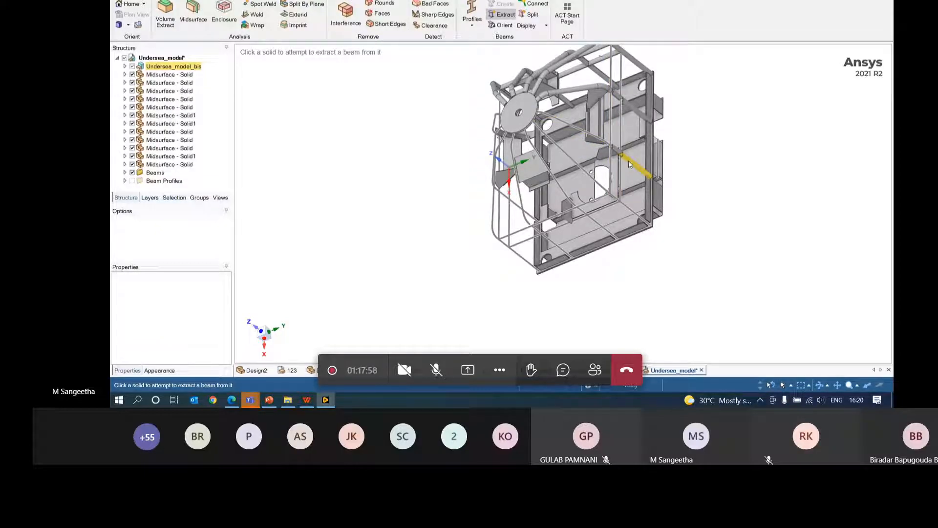
{"action": "left_click", "coordinate": [630, 164]}
{"action": "left_click", "coordinate": [617, 151]}
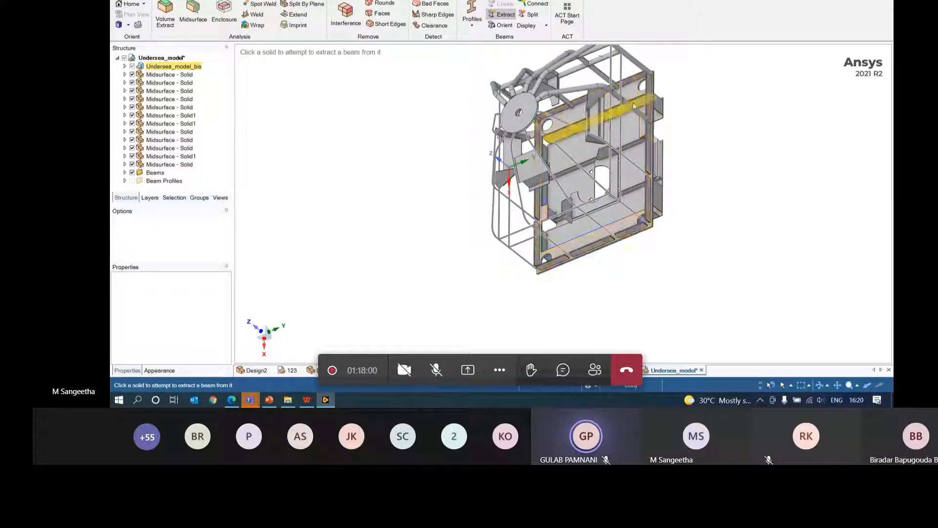
{"action": "left_click", "coordinate": [592, 89]}
{"action": "middle_click_drag", "start_coordinate": [731, 101], "coordinate": [594, 151]}
{"action": "left_click", "coordinate": [593, 151]}
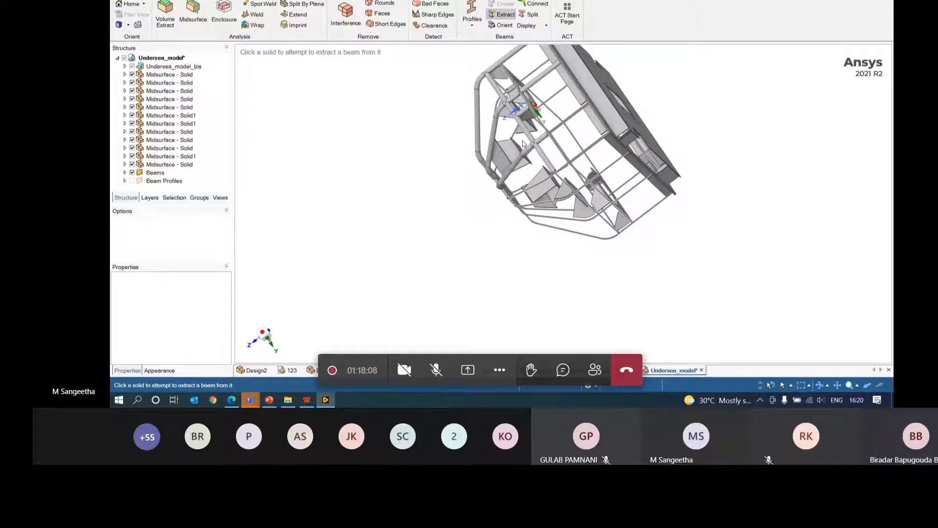
{"action": "left_click", "coordinate": [544, 132]}
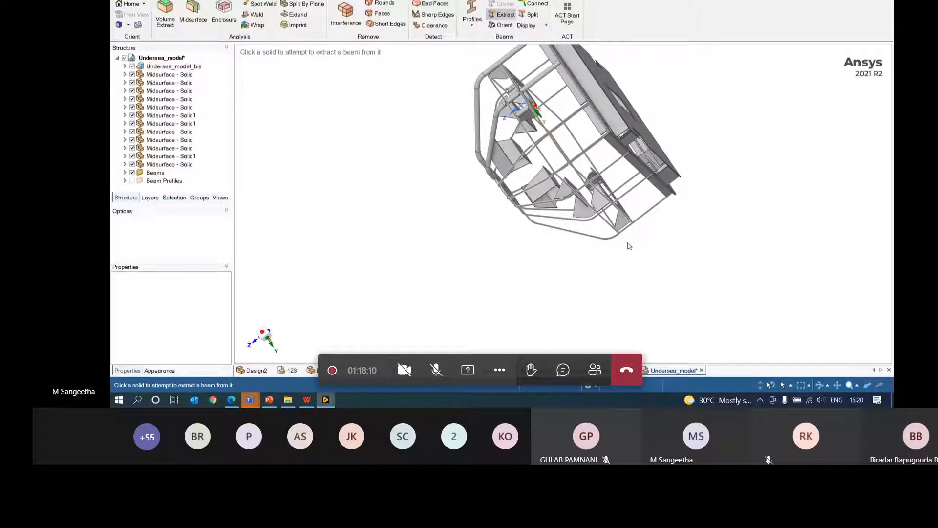
- Orbit, pan and zoom in on a spot where beam ends fail to meet
{"action": "middle_click_drag", "start_coordinate": [629, 245], "coordinate": [800, 153]}
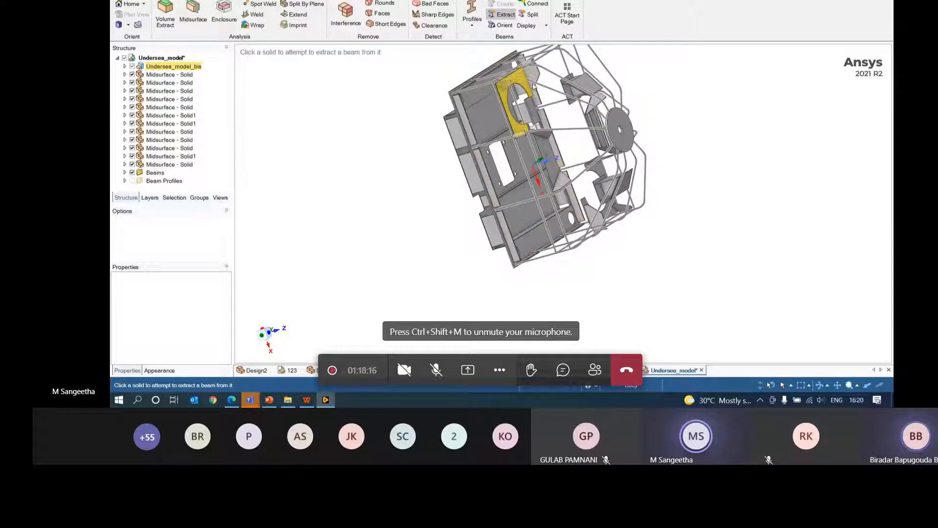
{"action": "middle_click_drag", "start_coordinate": [662, 161], "coordinate": [464, 117]}
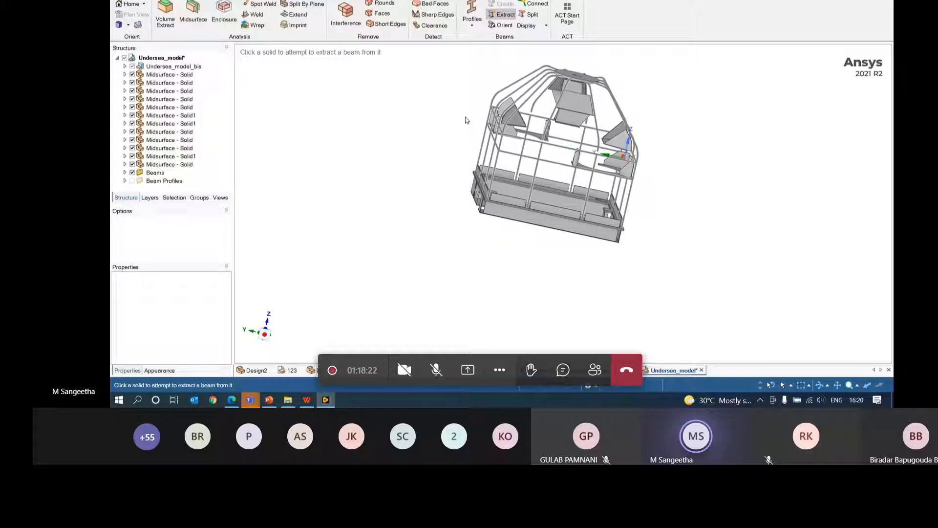
{"action": "scroll", "coordinate": [465, 120], "scroll_direction": "up", "scroll_amount": 4}
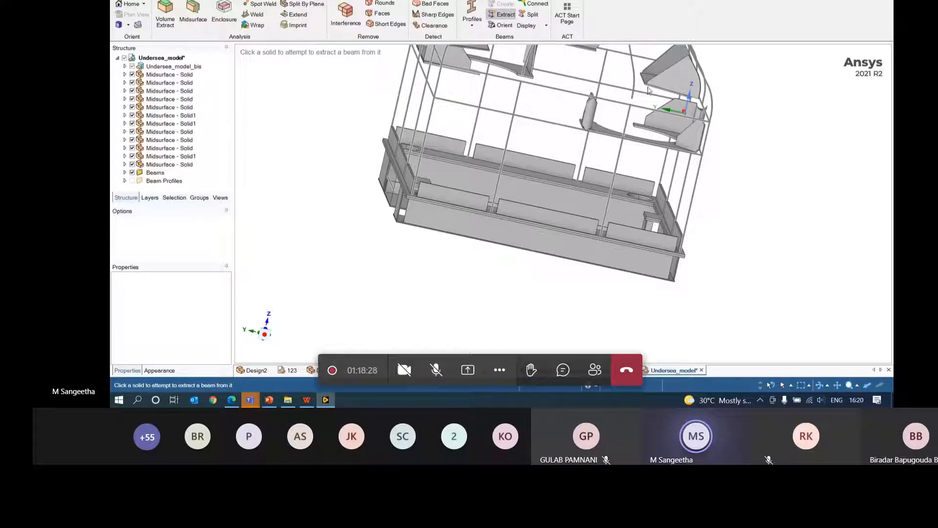
{"action": "scroll", "coordinate": [648, 90], "scroll_direction": "up", "scroll_amount": 5}
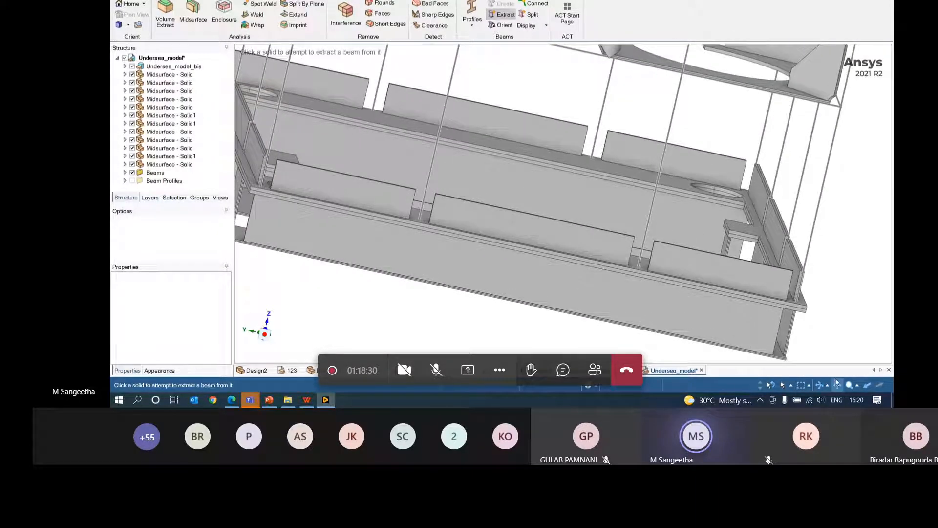
{"action": "left_click", "coordinate": [837, 388]}
{"action": "left_click_drag", "start_coordinate": [617, 117], "coordinate": [573, 263]}
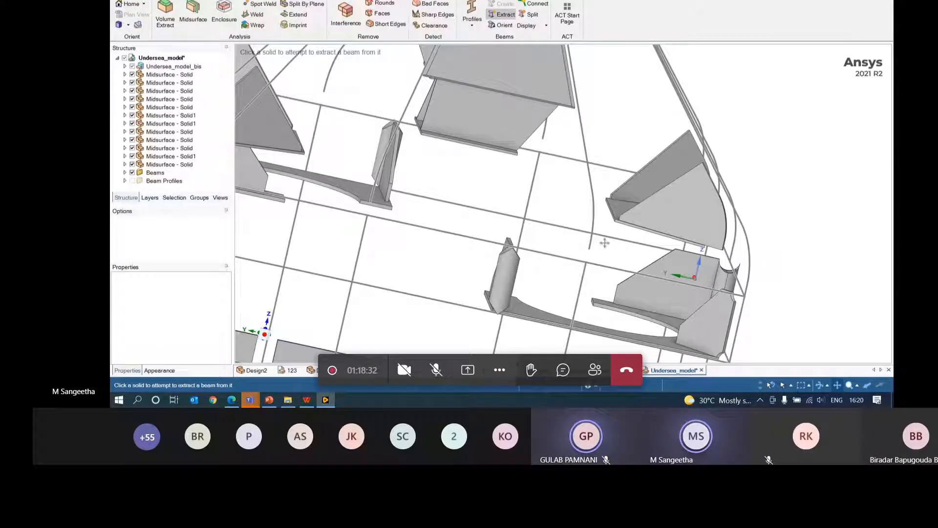
{"action": "mouse_move", "coordinate": [604, 243]}
{"action": "middle_mouse_down"}
{"action": "mouse_move", "coordinate": [634, 239]}
{"action": "mouse_move", "coordinate": [622, 242]}
{"action": "middle_mouse_up"}
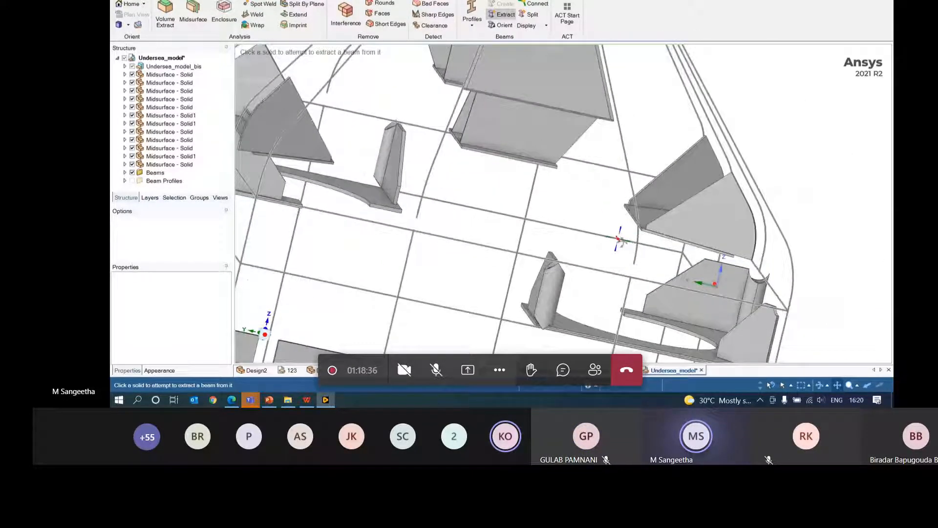
{"action": "scroll", "coordinate": [691, 269], "scroll_direction": "up", "scroll_amount": 5}
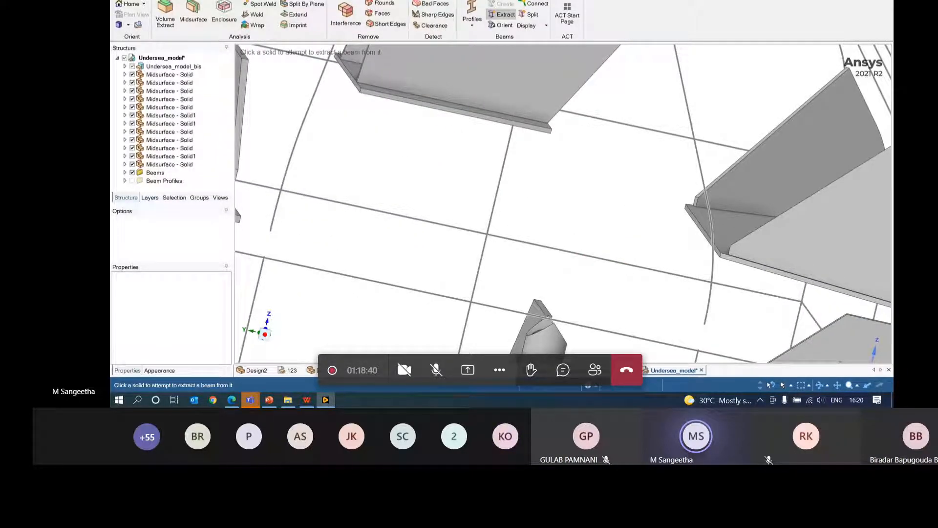
{"action": "left_click", "coordinate": [210, 0]}
{"action": "left_click", "coordinate": [528, 13]}
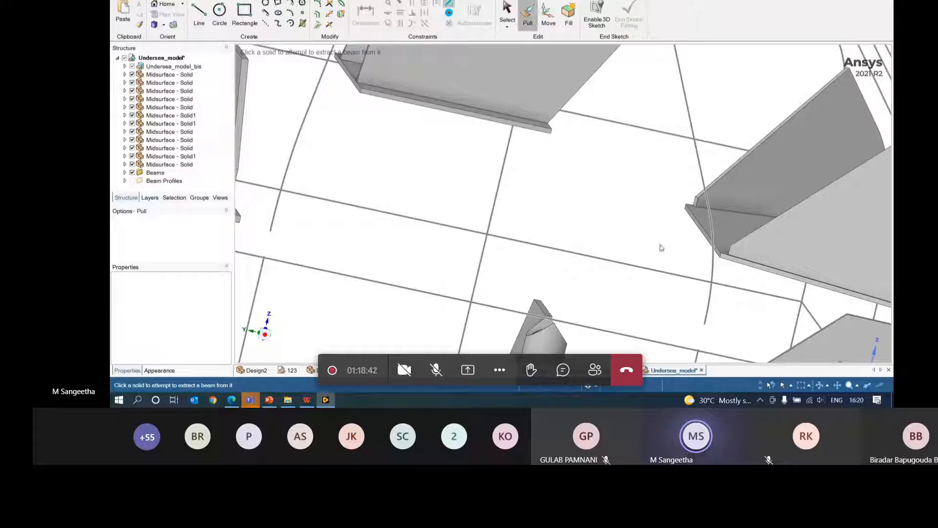
- Extend the first beam curve's endpoint Up To the neighbouring curve
{"action": "left_click", "coordinate": [699, 348]}
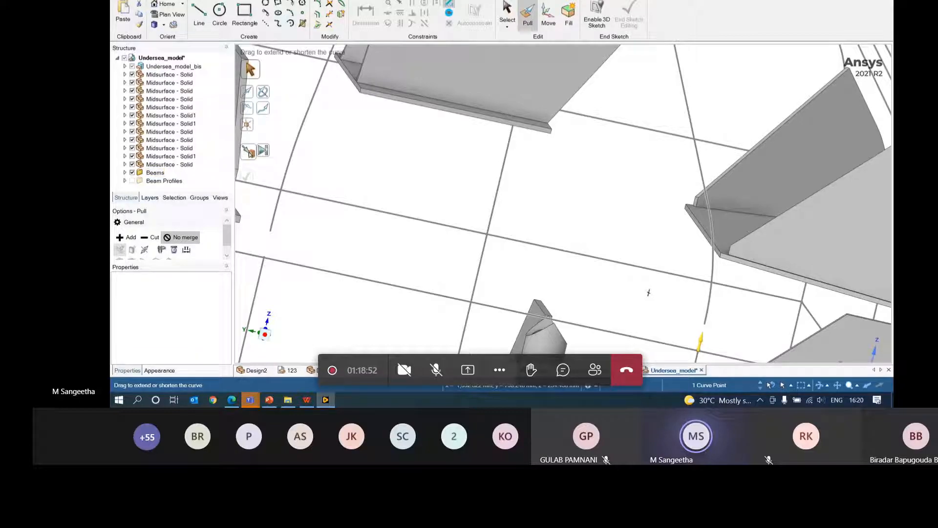
{"action": "left_click", "coordinate": [249, 154]}
{"action": "left_click", "coordinate": [704, 323]}
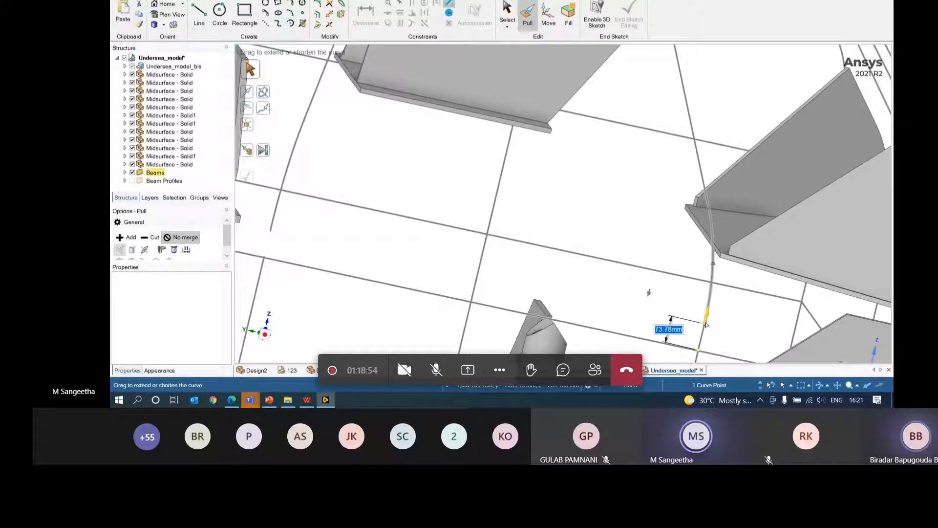
{"action": "left_click", "coordinate": [760, 328]}
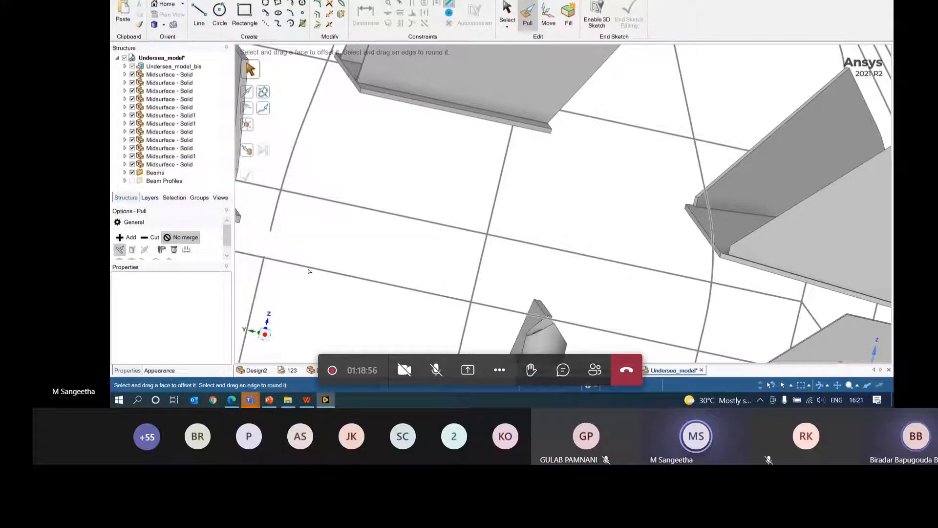
- Extend a second beam curve's endpoint Up To the long grid line
{"action": "left_click", "coordinate": [261, 260]}
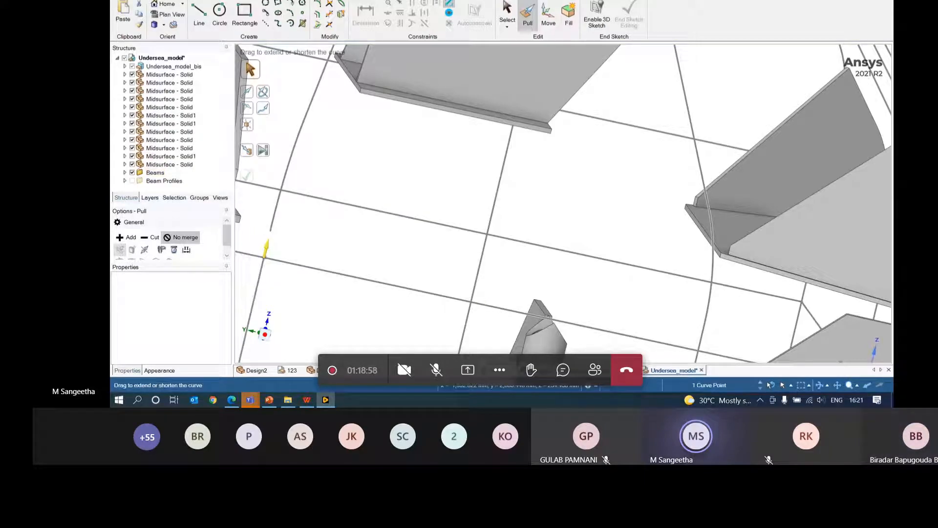
{"action": "key", "text": "u"}
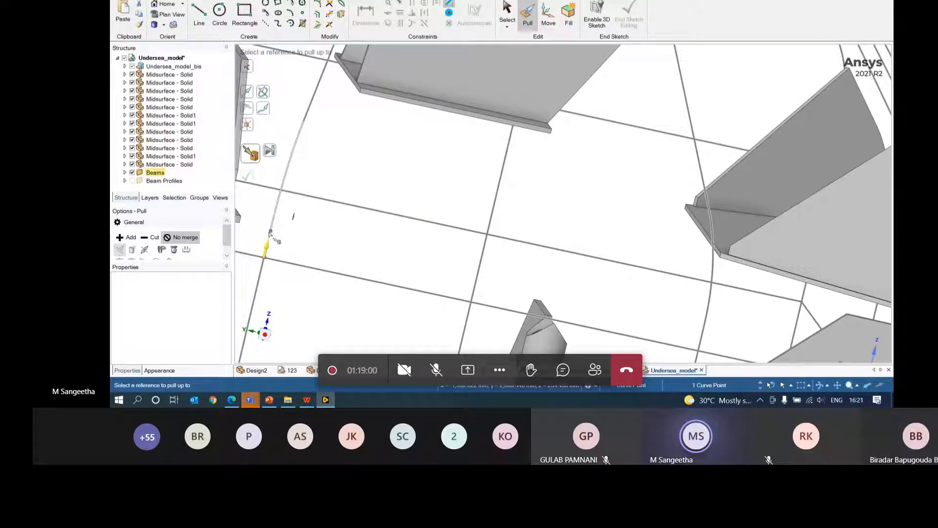
{"action": "left_click", "coordinate": [276, 261]}
{"action": "key", "text": "Escape"}
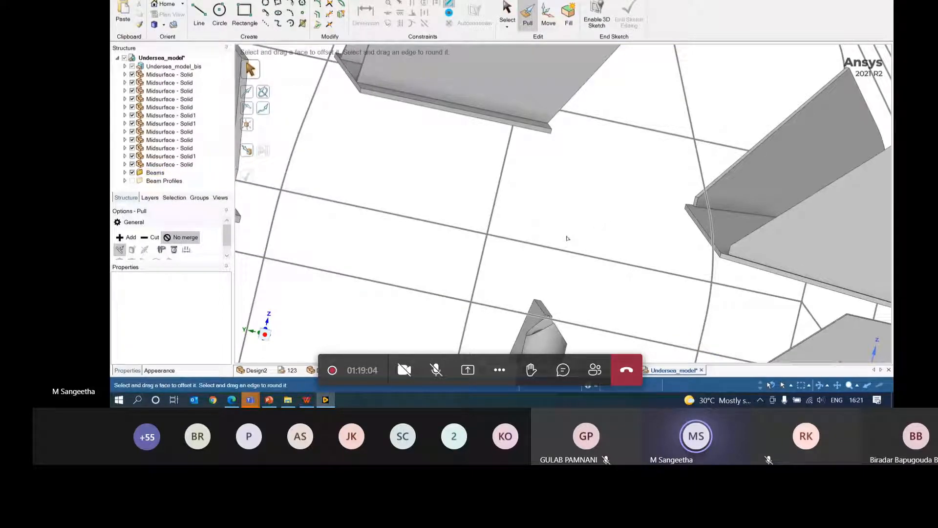
{"action": "key", "text": "XF86AudioRaiseVolume"}
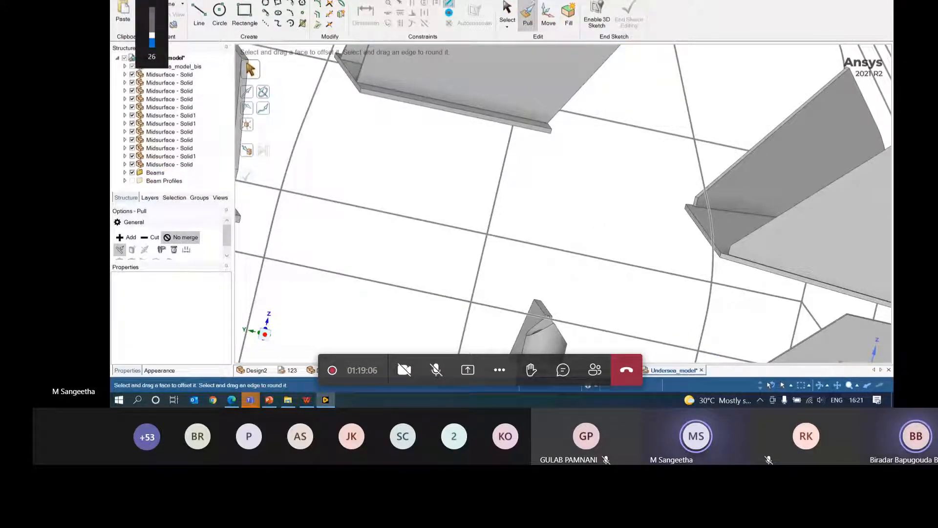
{"action": "left_click", "coordinate": [288, 0]}
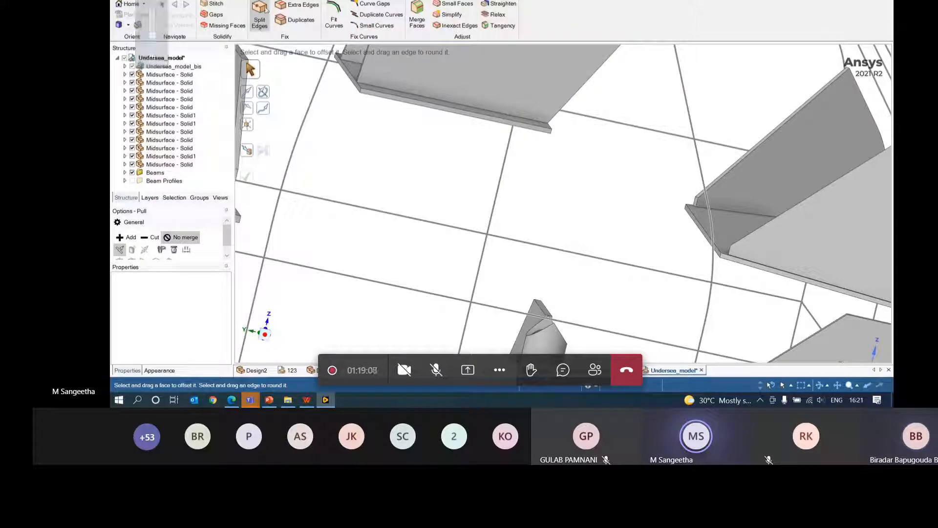
{"action": "left_click", "coordinate": [314, 0]}
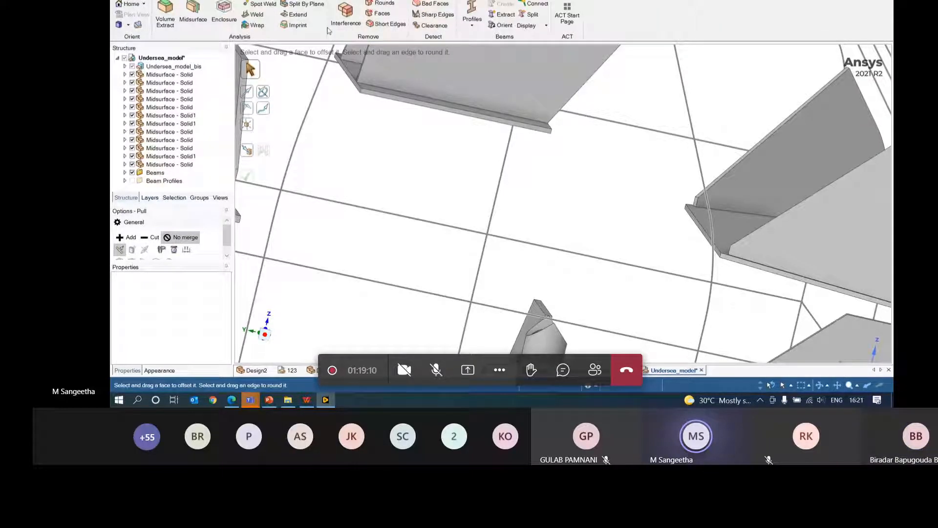
- Detect extendable beam ends with Prepare > Extend and orbit the whole frame to review them
{"action": "left_click", "coordinate": [298, 14]}
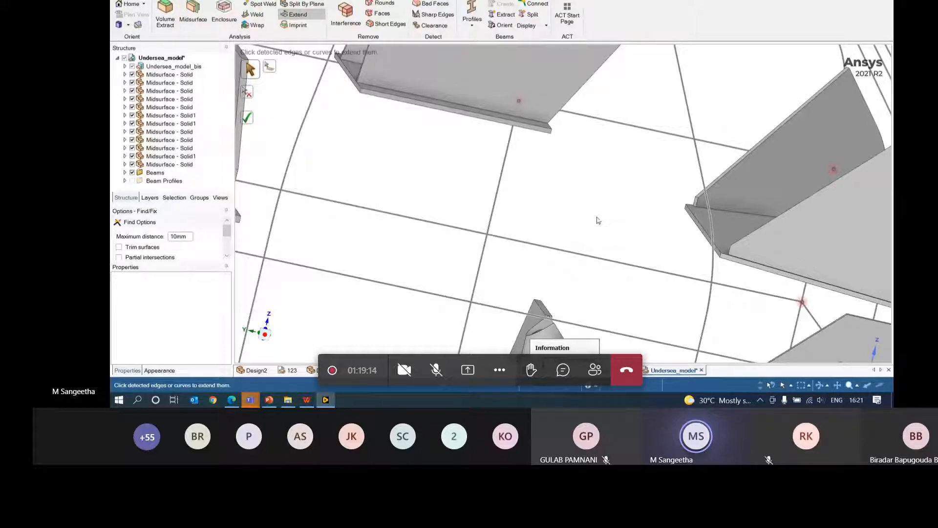
{"action": "scroll", "coordinate": [599, 221], "scroll_direction": "down", "scroll_amount": 5}
{"action": "middle_click_drag", "start_coordinate": [752, 289], "coordinate": [550, 290]}
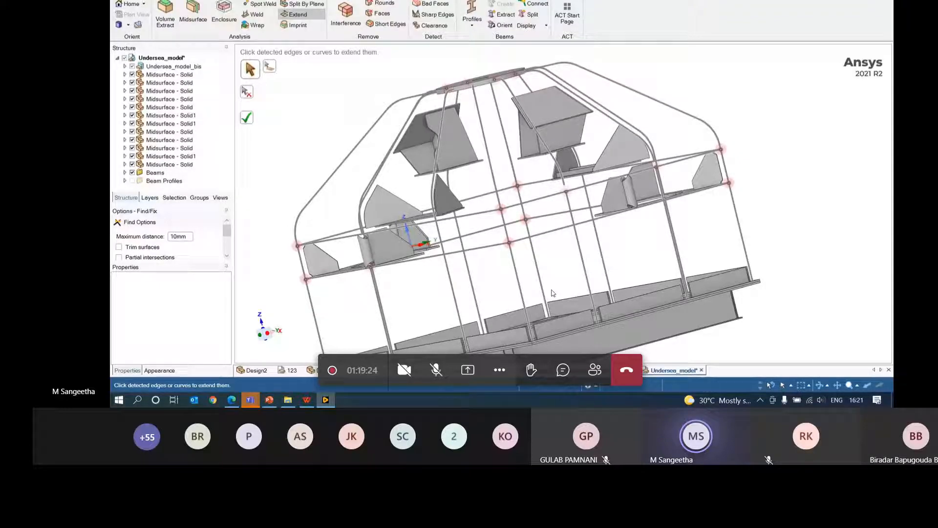
{"action": "middle_click_drag", "start_coordinate": [794, 267], "coordinate": [798, 193]}
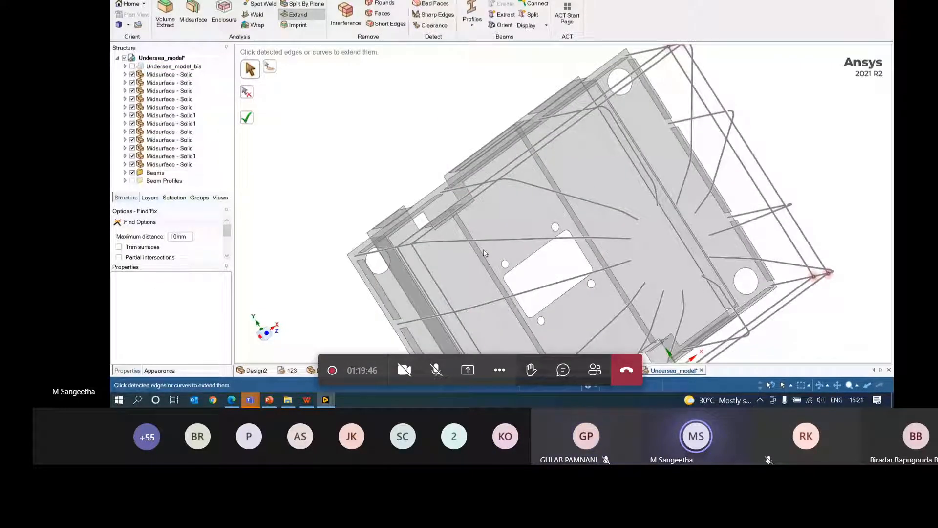
- Glance at the PDF course slides, then bring up the Static Structural Analysis PowerPoint deck
{"action": "left_click", "coordinate": [308, 400]}
{"action": "scroll", "coordinate": [364, 309], "scroll_direction": "down", "scroll_amount": 3}
{"action": "scroll", "coordinate": [402, 314], "scroll_direction": "up", "scroll_amount": 3}
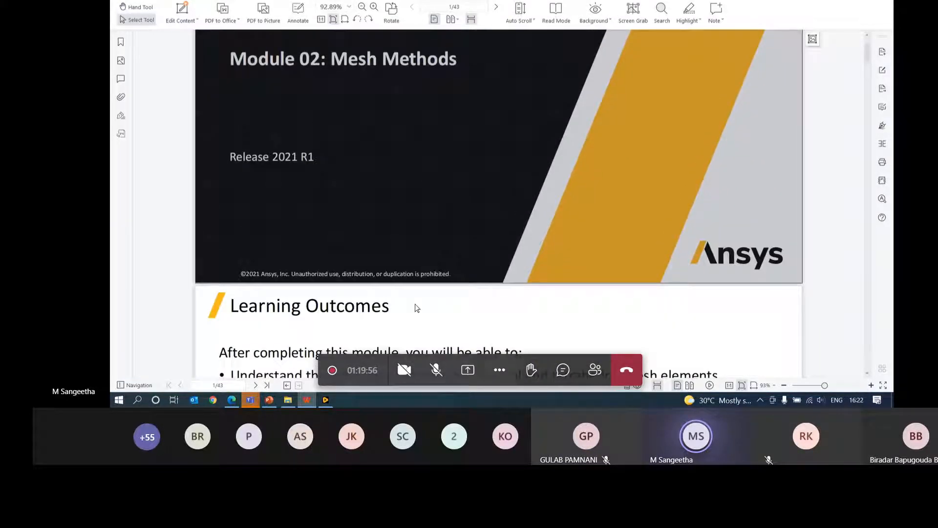
{"action": "left_click", "coordinate": [269, 401]}
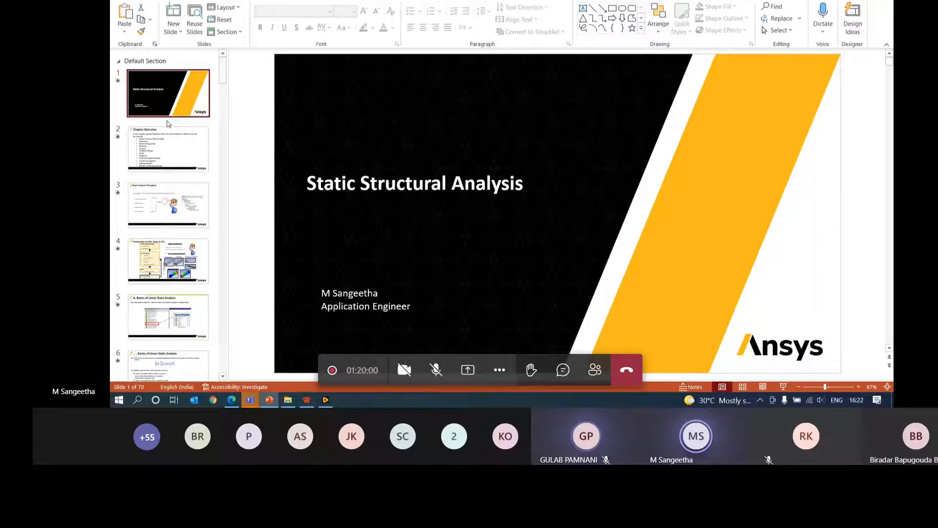
- Run the Static Structural Analysis deck as a full-screen slideshow, starting from the Chapter Overview slide
{"action": "left_click", "coordinate": [148, 147]}
{"action": "left_click", "coordinate": [784, 387]}
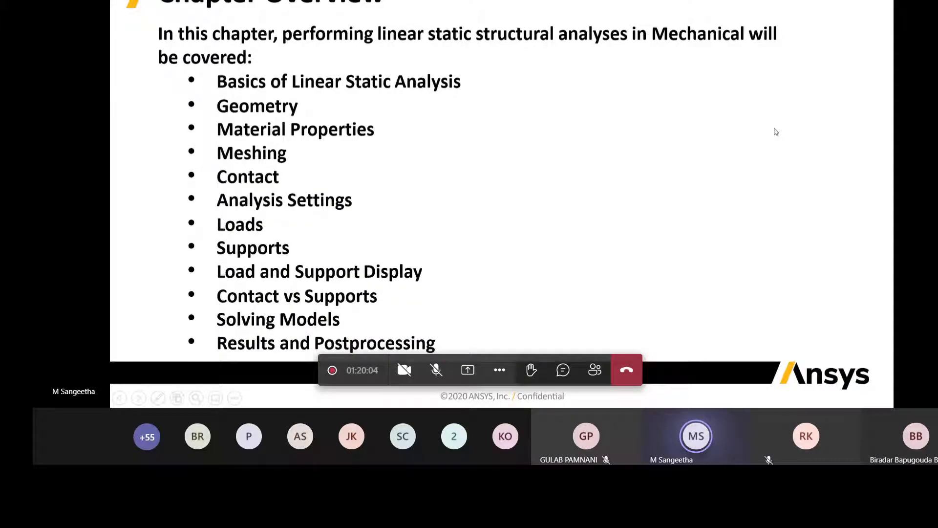
{"action": "key", "text": "Left"}
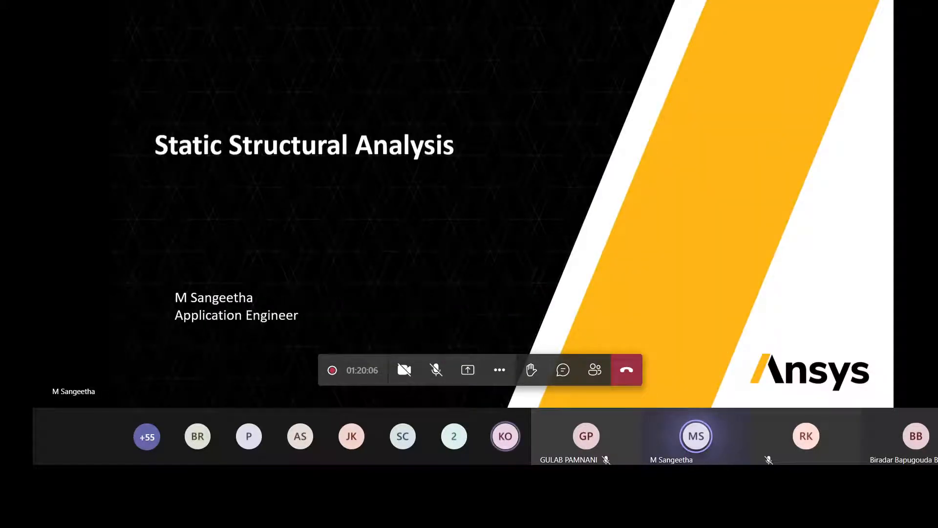
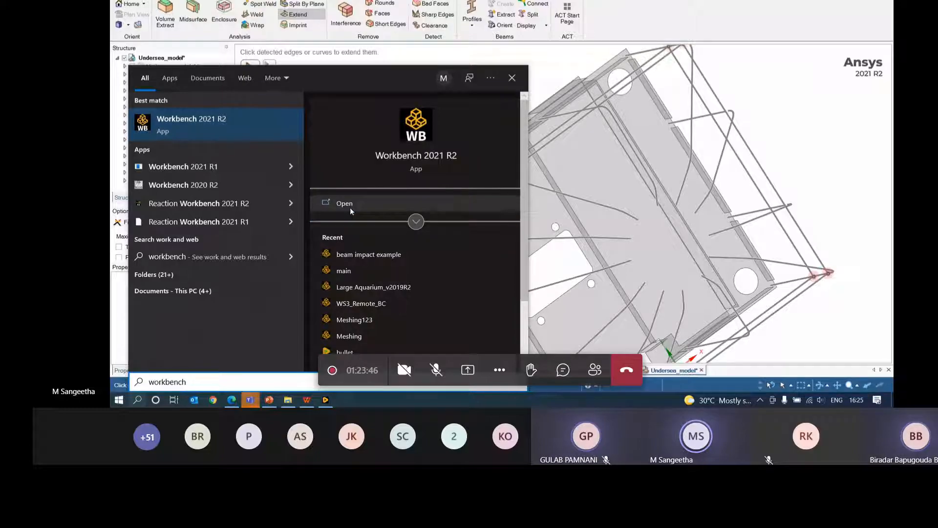
- Open Ansys Workbench 2021 R2 from the Start menu search results
{"action": "left_click", "coordinate": [350, 207]}
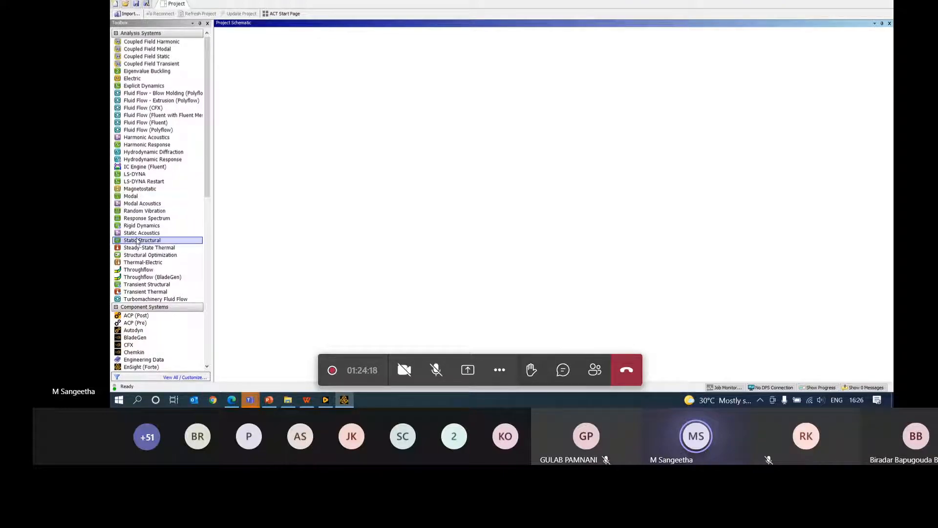
- Add Static Structural, Engineering Data and Geometry systems to the project schematic
{"action": "left_click_drag", "start_coordinate": [147, 240], "coordinate": [273, 62]}
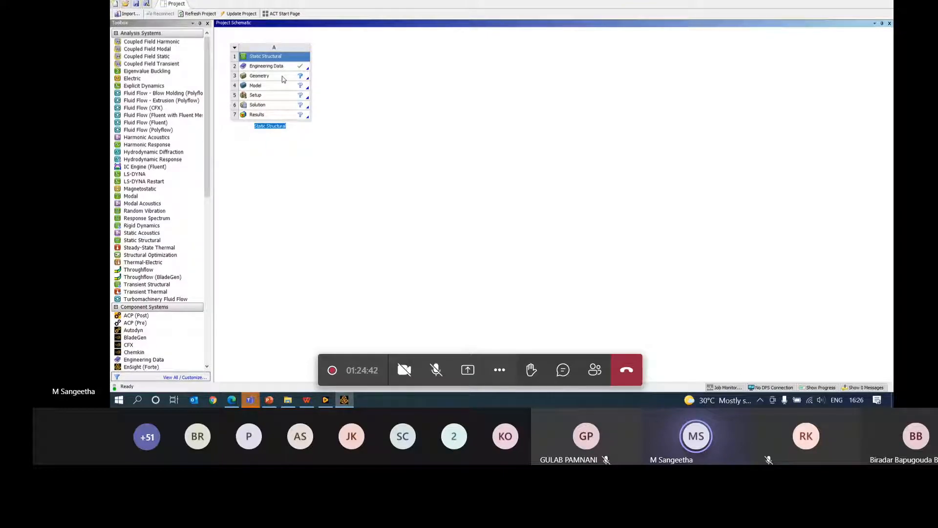
{"action": "scroll", "coordinate": [195, 309], "scroll_direction": "down", "scroll_amount": 4}
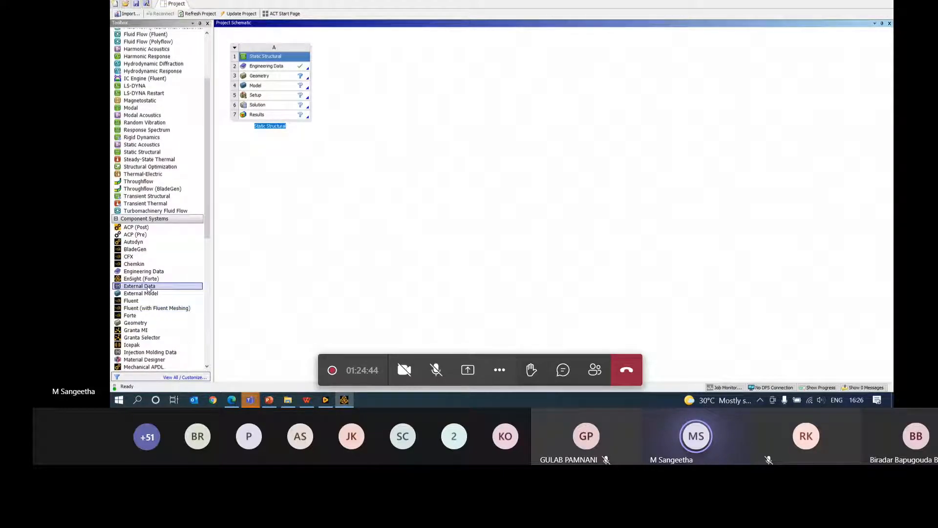
{"action": "left_click_drag", "start_coordinate": [141, 275], "coordinate": [371, 66]}
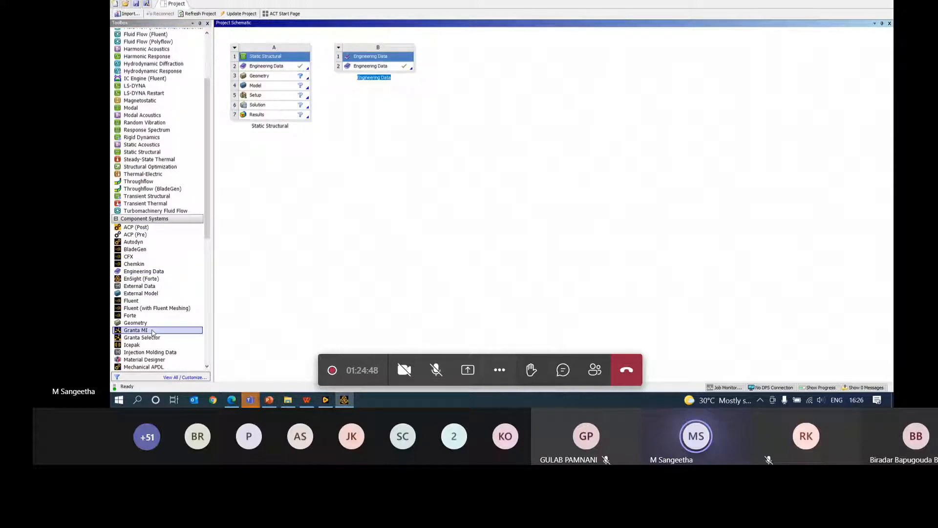
{"action": "left_click_drag", "start_coordinate": [141, 323], "coordinate": [457, 78]}
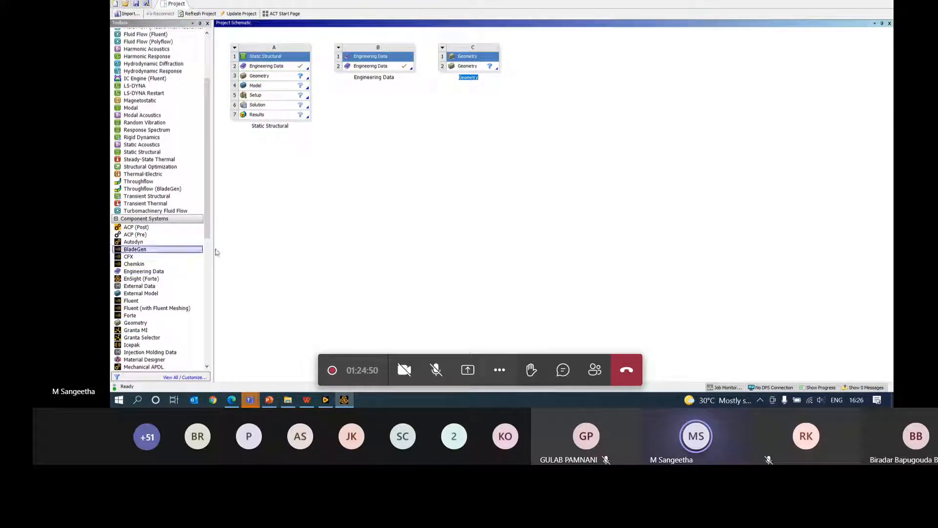
- Link a Mesh system to the Geometry system and add a second Static Structural system
{"action": "scroll", "coordinate": [145, 355], "scroll_direction": "down", "scroll_amount": 1}
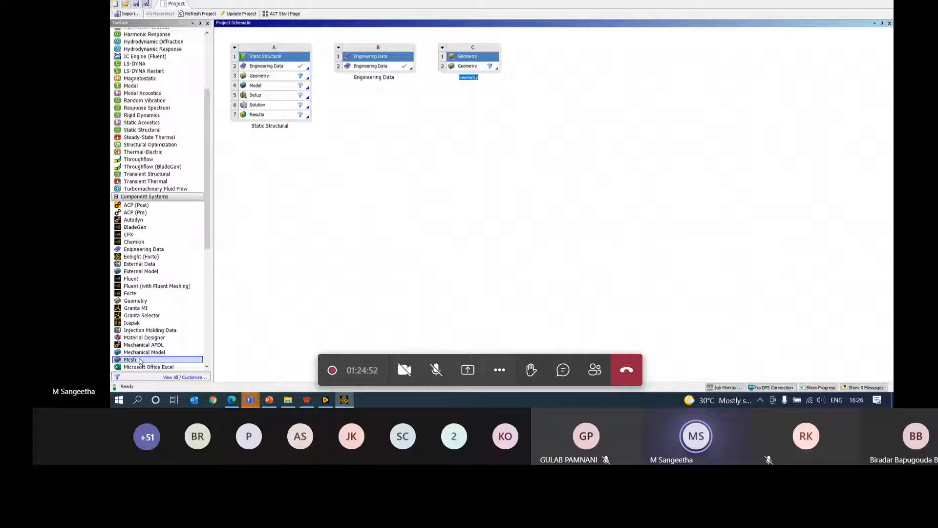
{"action": "left_click_drag", "start_coordinate": [140, 361], "coordinate": [140, 361]}
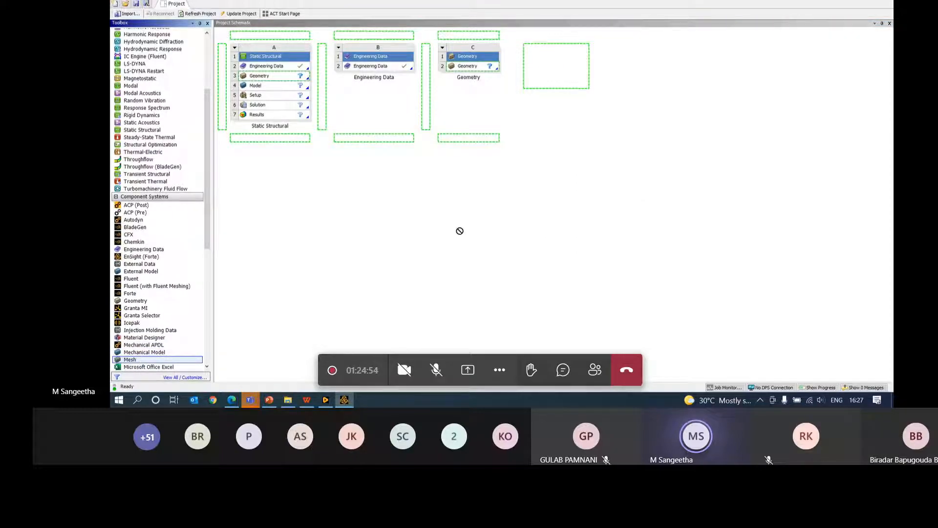
{"action": "left_click_drag", "start_coordinate": [497, 73], "coordinate": [492, 67]}
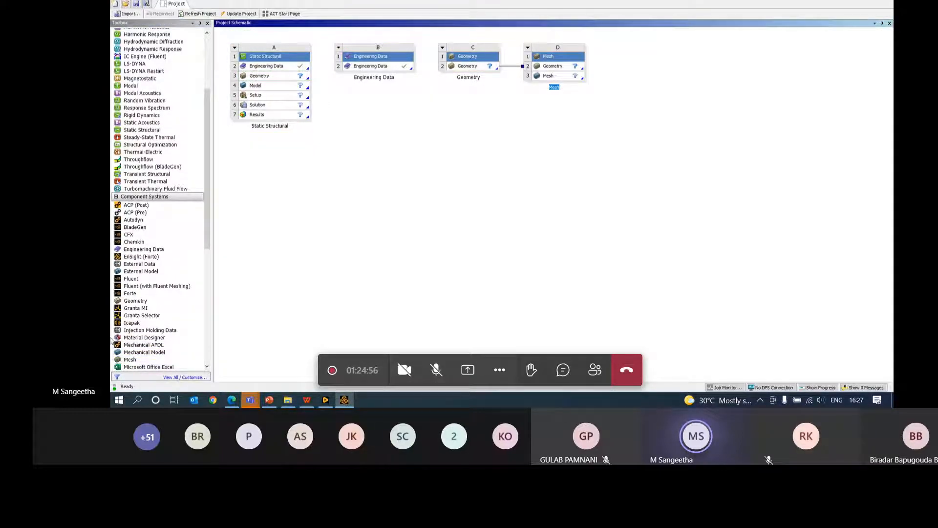
{"action": "scroll", "coordinate": [134, 336], "scroll_direction": "down", "scroll_amount": 3}
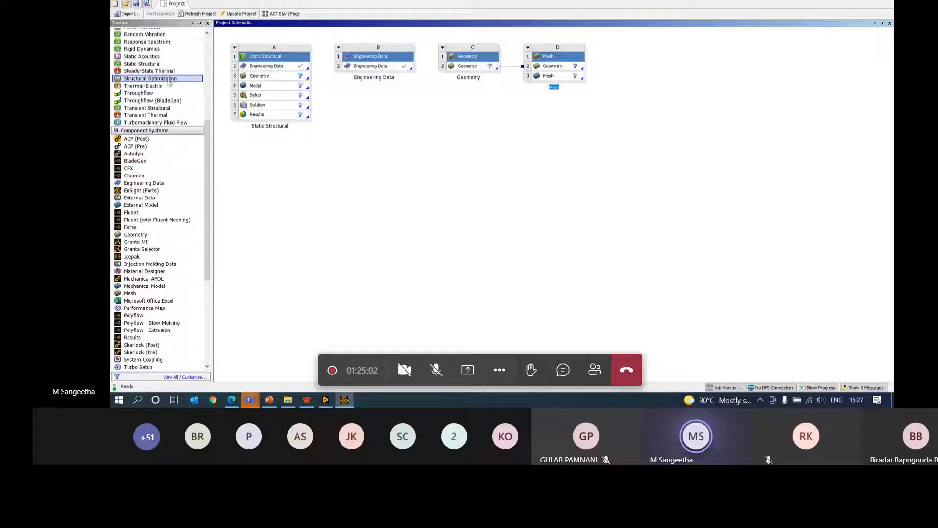
{"action": "left_click_drag", "start_coordinate": [156, 65], "coordinate": [165, 67]}
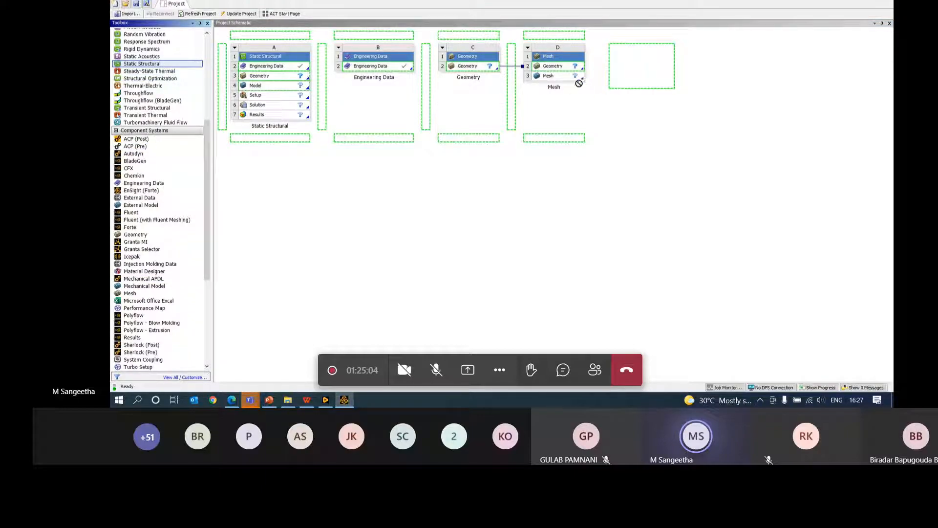
{"action": "left_click_drag", "start_coordinate": [580, 83], "coordinate": [639, 74]}
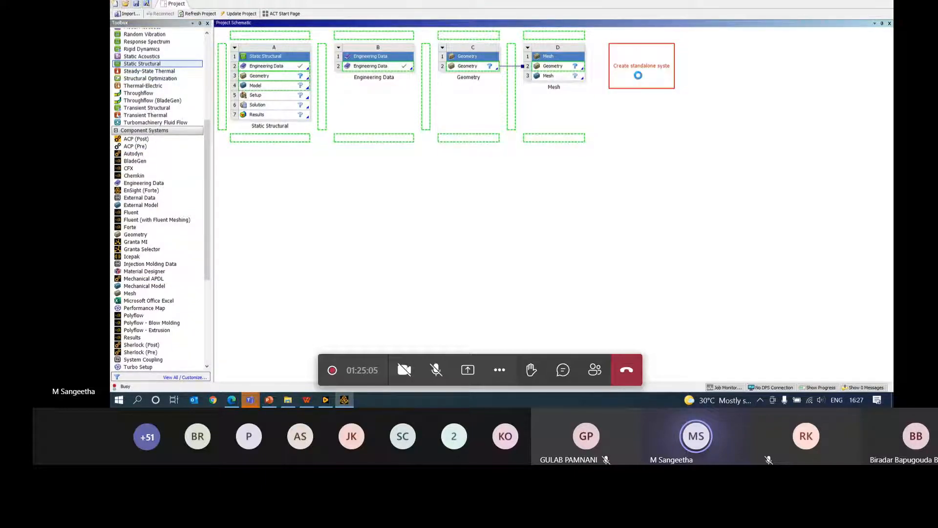
{"action": "left_click", "coordinate": [576, 77]}
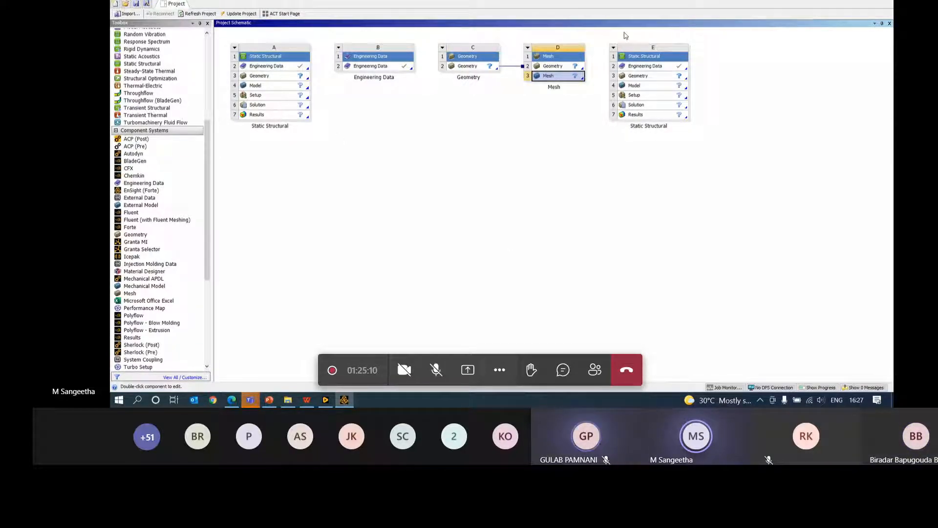
{"action": "left_click", "coordinate": [518, 154]}
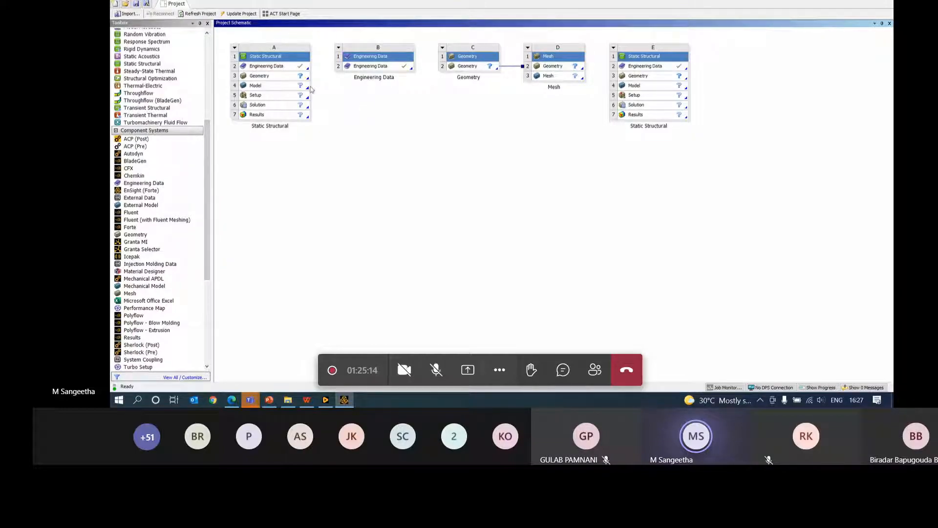
- Browse Downloads for system A's geometry, cancel the import, and switch to SpaceClaim
{"action": "right_click", "coordinate": [272, 76]}
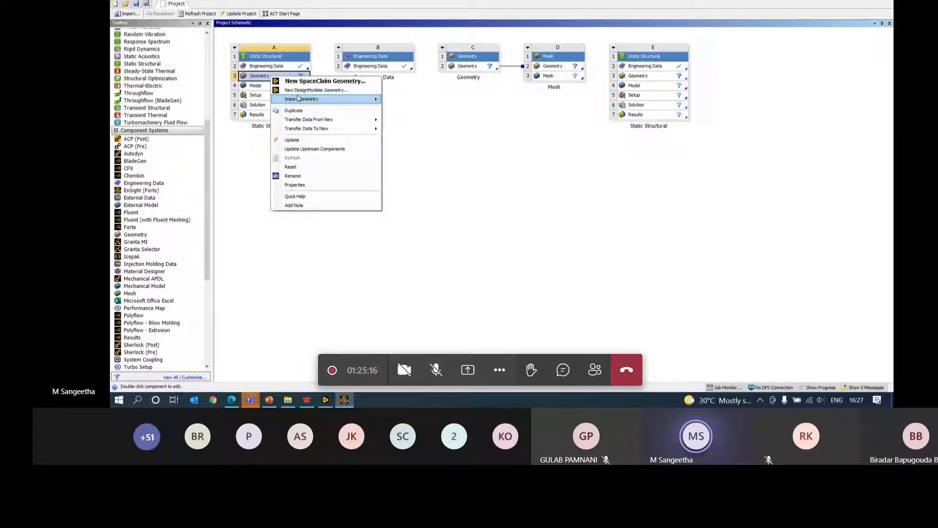
{"action": "mouse_move", "coordinate": [304, 101]}
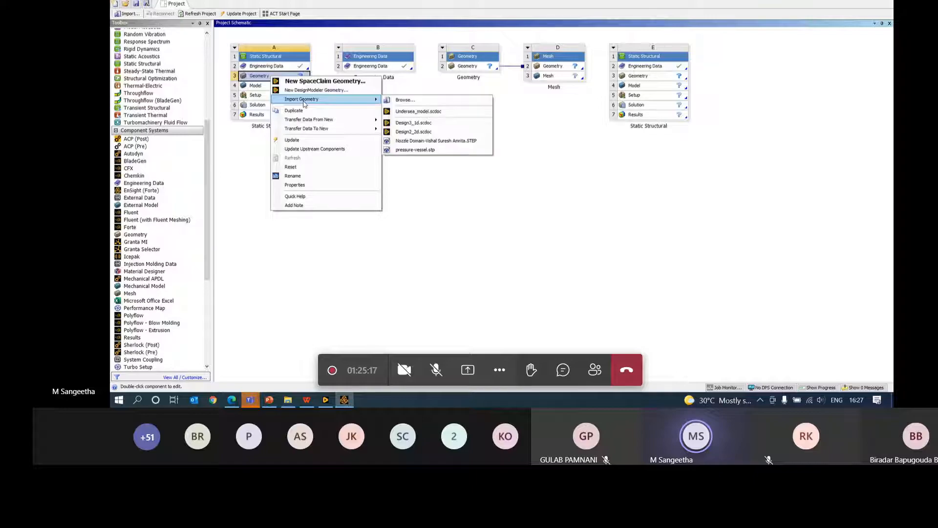
{"action": "left_click", "coordinate": [406, 100]}
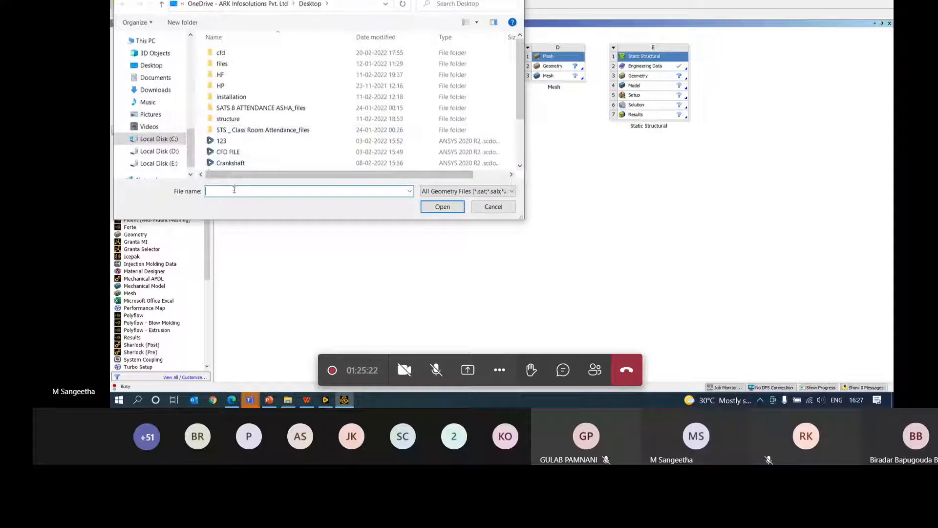
{"action": "type", "text": "3d"}
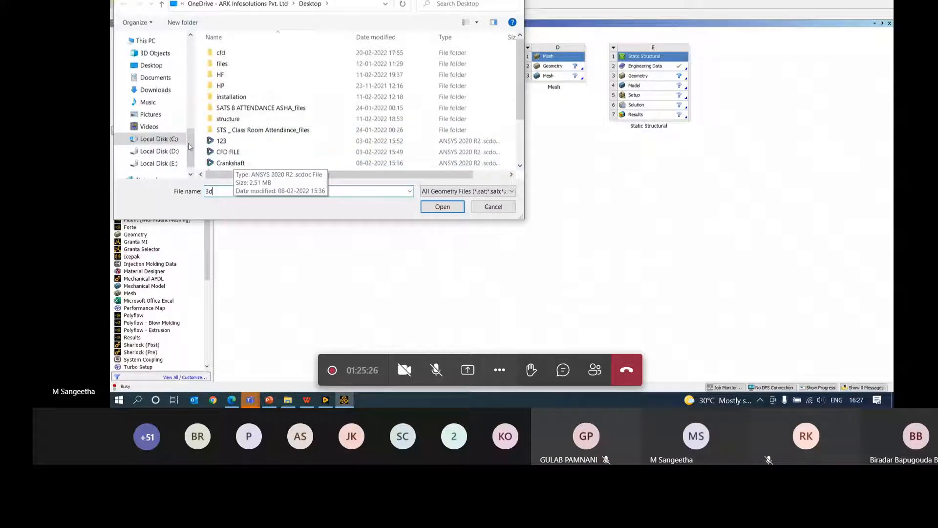
{"action": "left_click", "coordinate": [155, 90]}
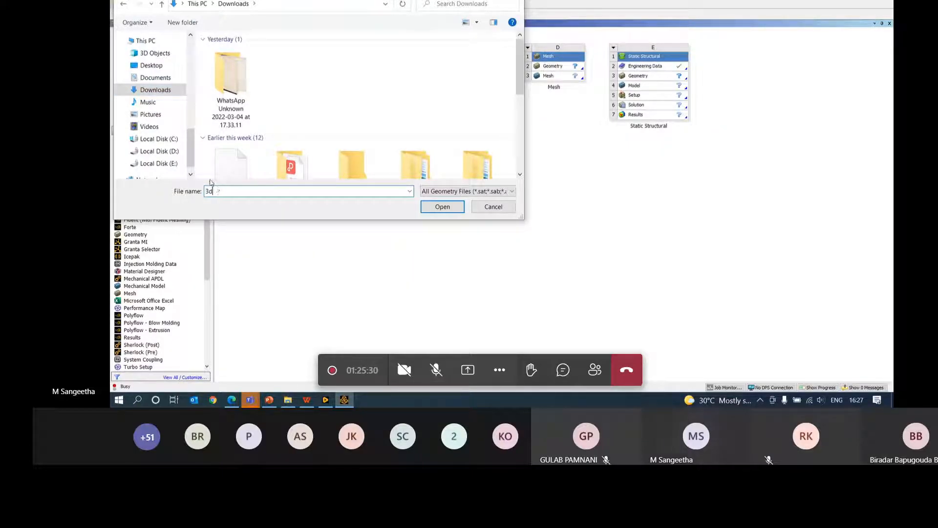
{"action": "left_click", "coordinate": [493, 206]}
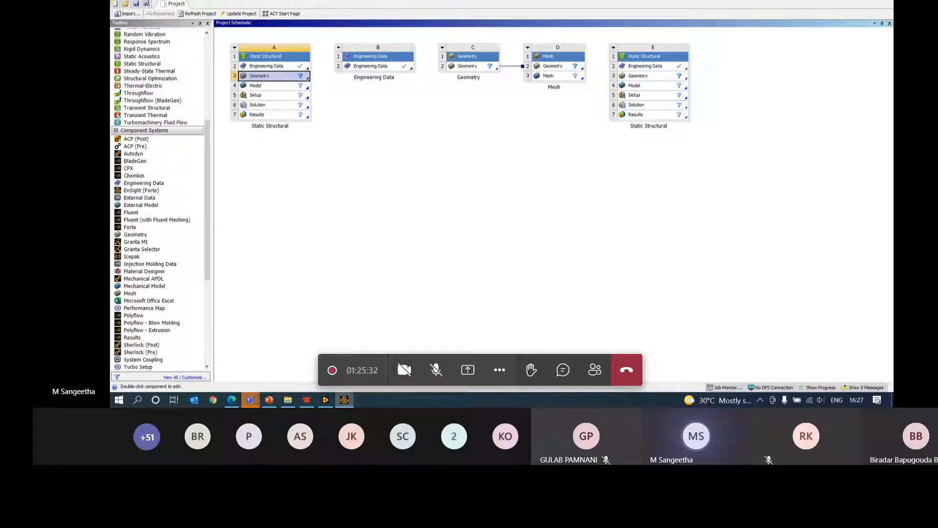
{"action": "left_click", "coordinate": [344, 400]}
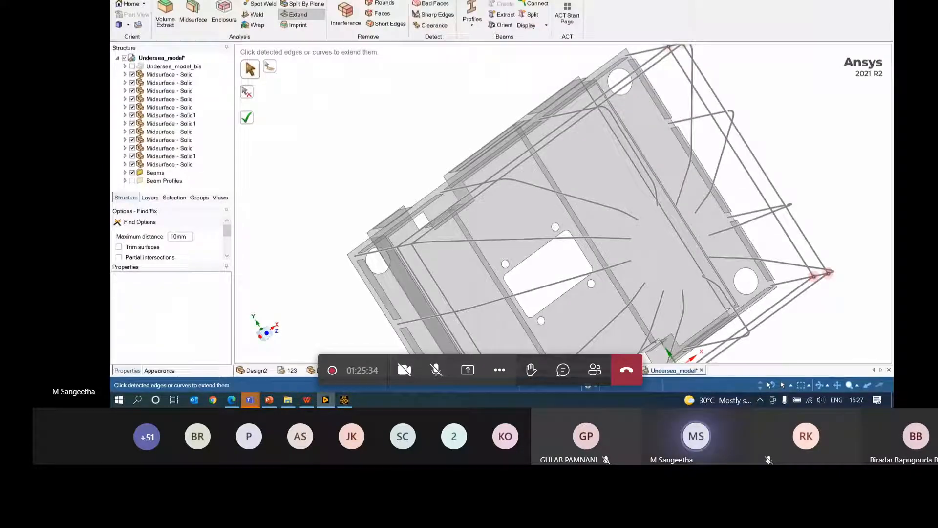
- Start a new design and sketch a 50 × 50 mm rectangle
{"action": "left_click", "coordinate": [123, 1]}
{"action": "mouse_move", "coordinate": [140, 17]}
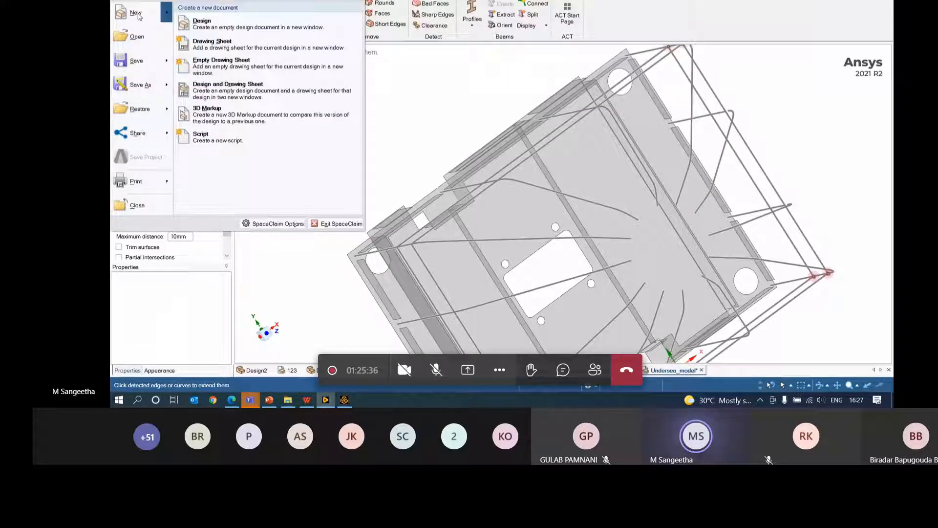
{"action": "left_click", "coordinate": [202, 23]}
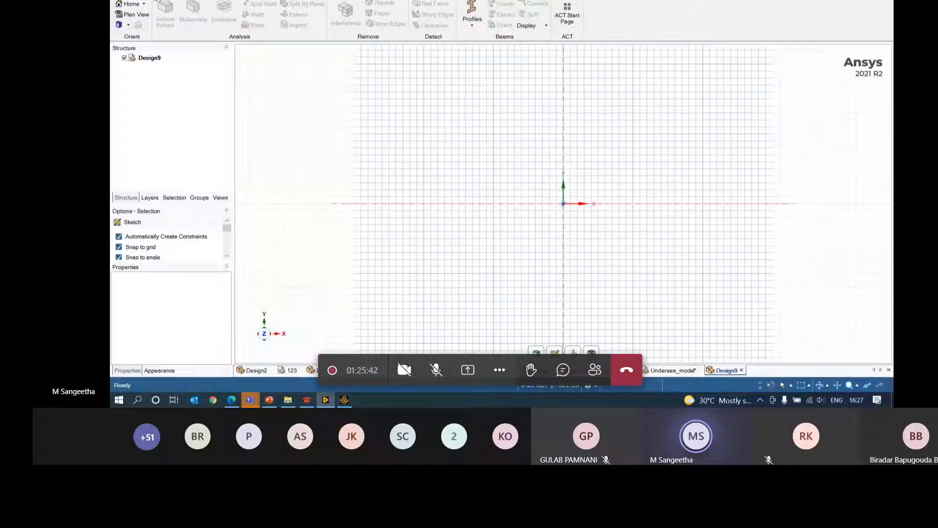
{"action": "key", "text": "r"}
{"action": "left_click", "coordinate": [564, 204]}
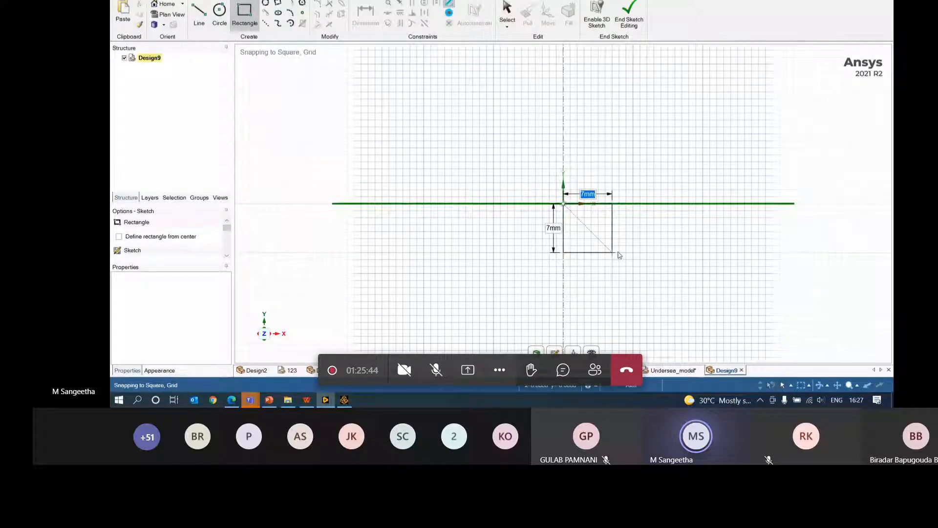
{"action": "left_click", "coordinate": [725, 315]}
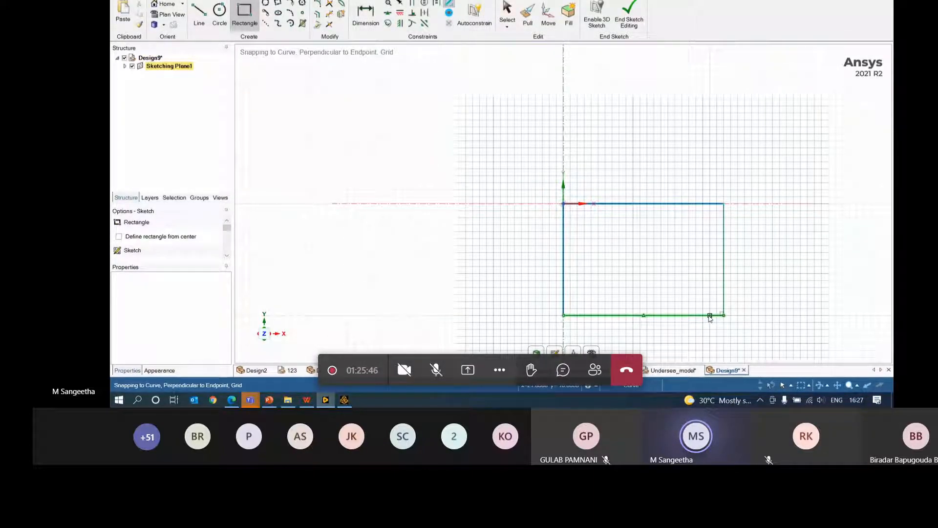
{"action": "key", "text": "d"}
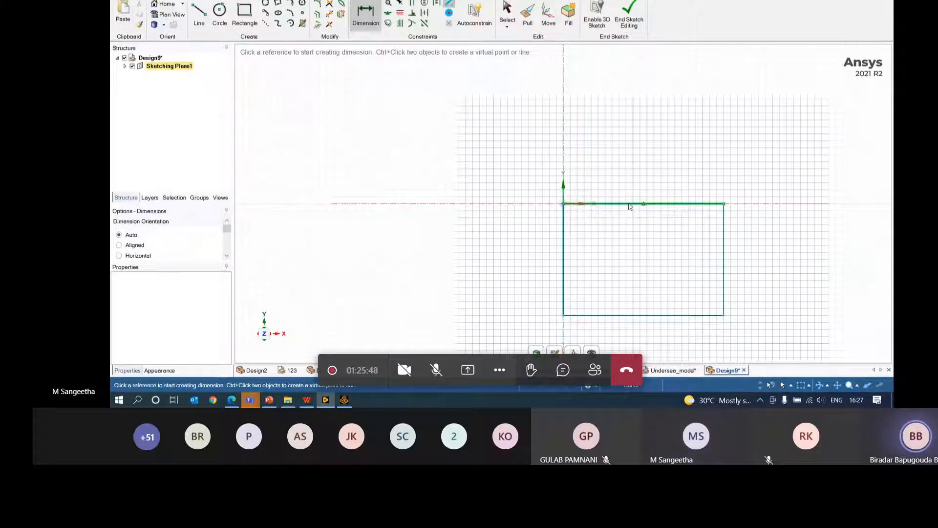
{"action": "left_click", "coordinate": [630, 206]}
{"action": "left_click", "coordinate": [633, 175]}
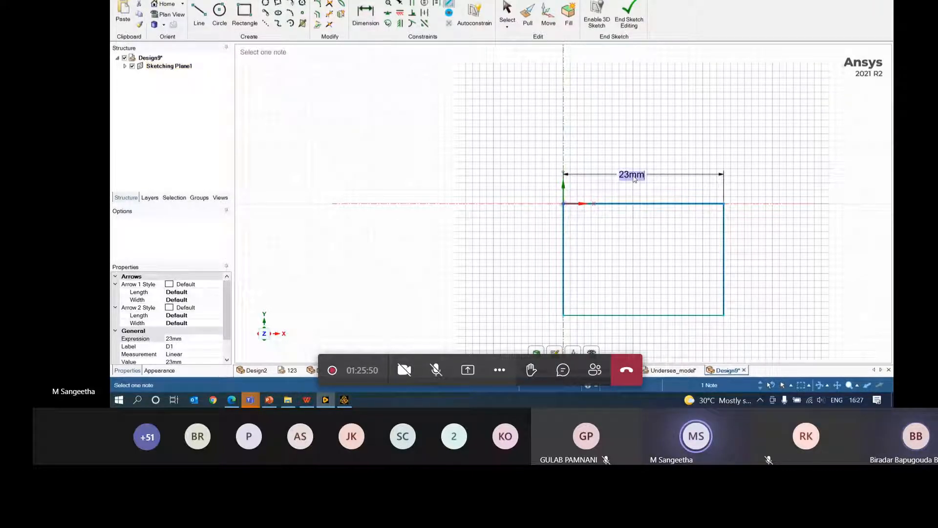
{"action": "type", "text": "50"}
{"action": "key", "text": "Return"}
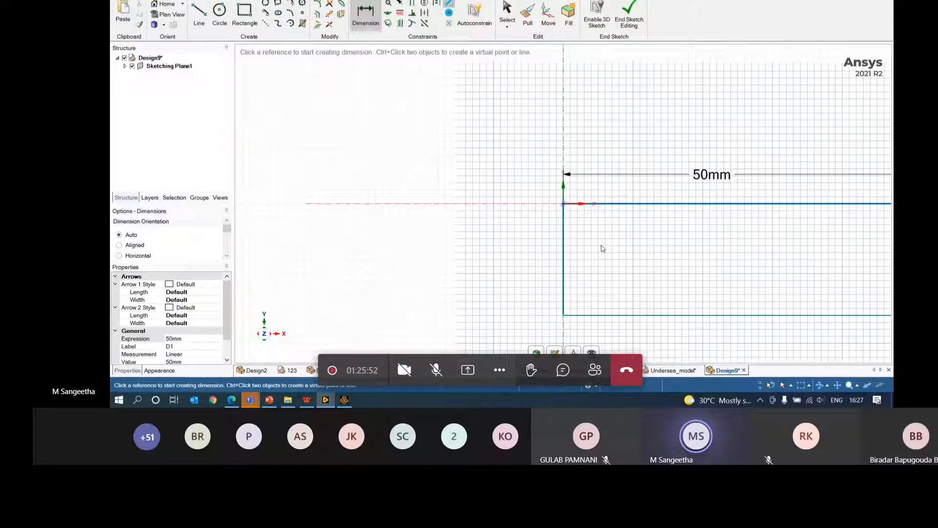
{"action": "left_click", "coordinate": [564, 250]}
{"action": "left_click", "coordinate": [488, 254]}
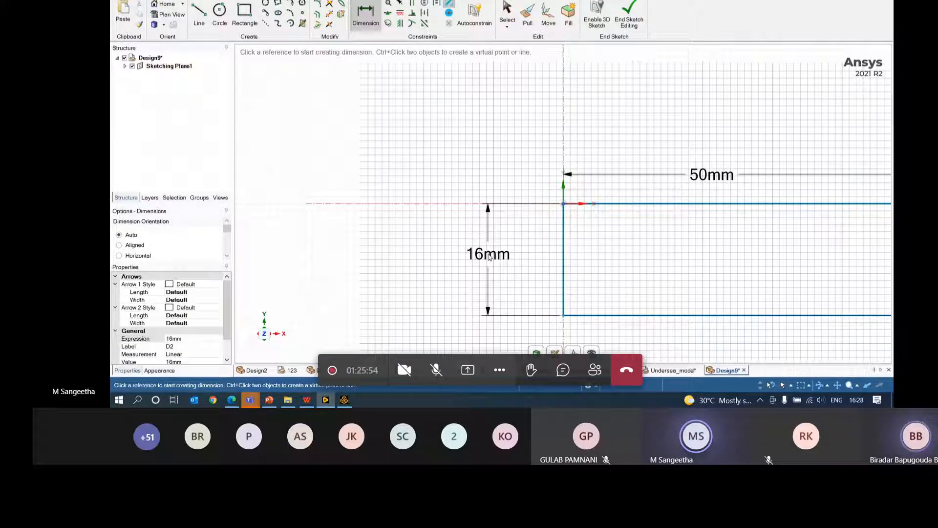
{"action": "type", "text": "50"}
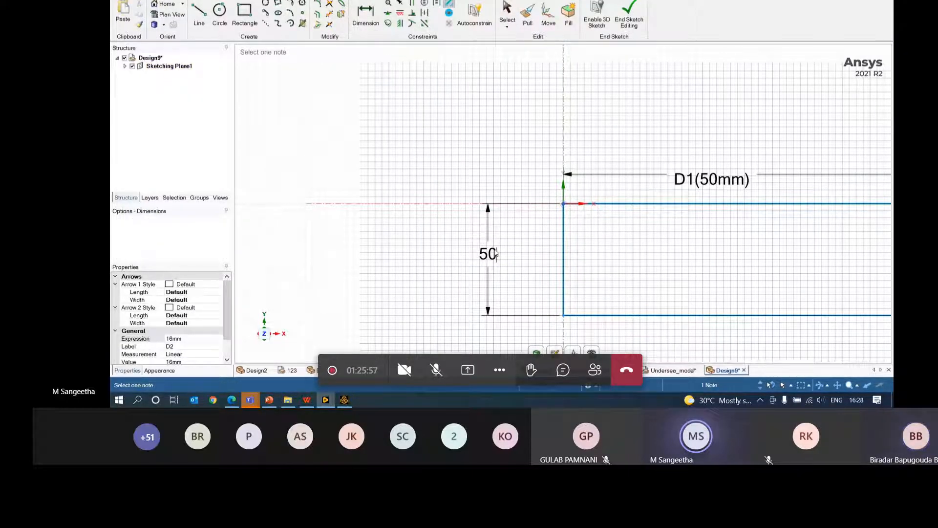
{"action": "key", "text": "Return"}
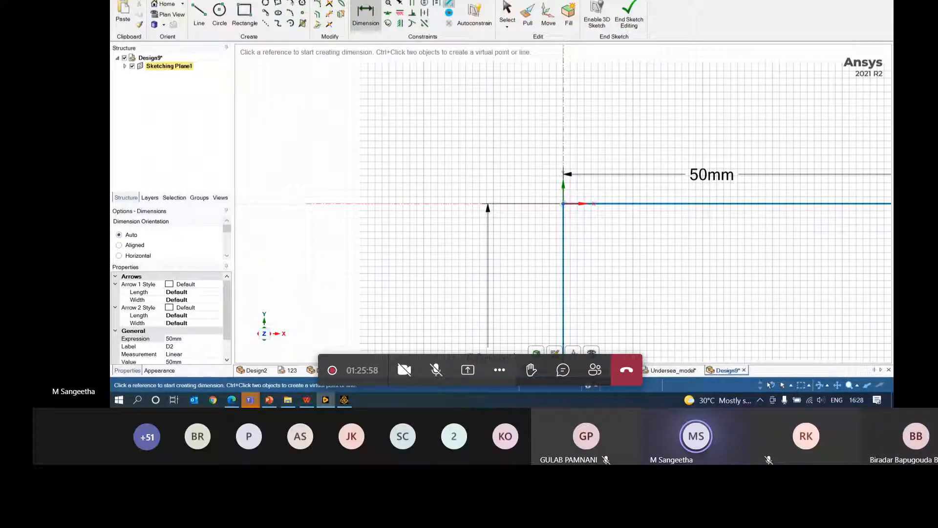
- Pull the rectangle's surface into a 100 mm tall solid bar
{"action": "key", "text": "p"}
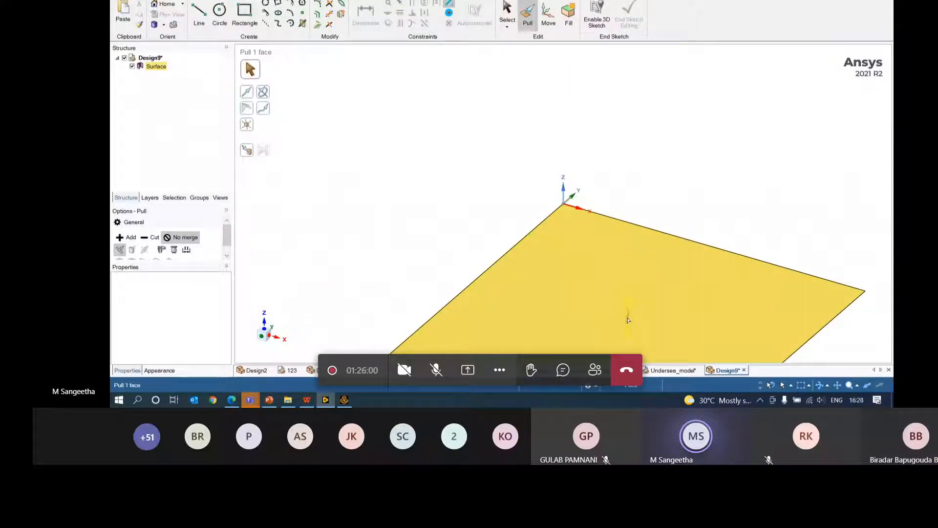
{"action": "left_click_drag", "start_coordinate": [628, 319], "coordinate": [635, 116]}
{"action": "type", "text": "1"}
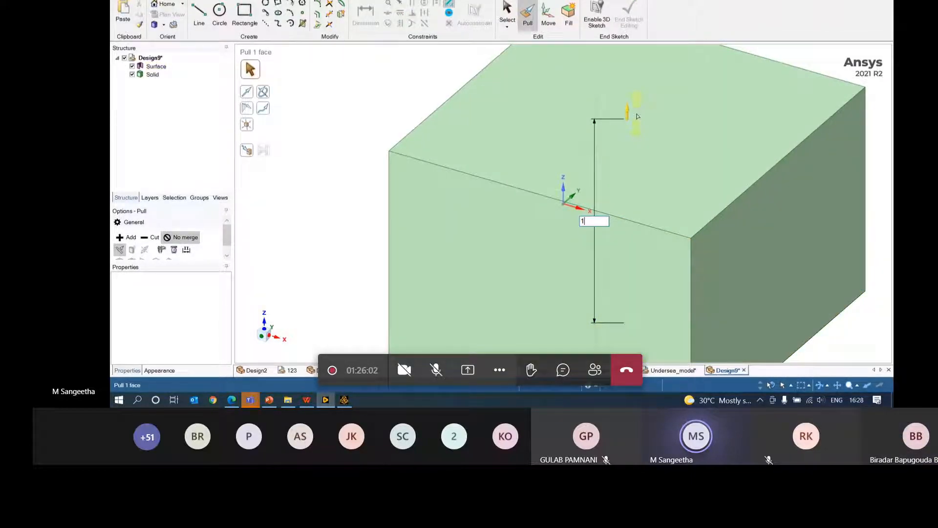
{"action": "type", "text": "0"}
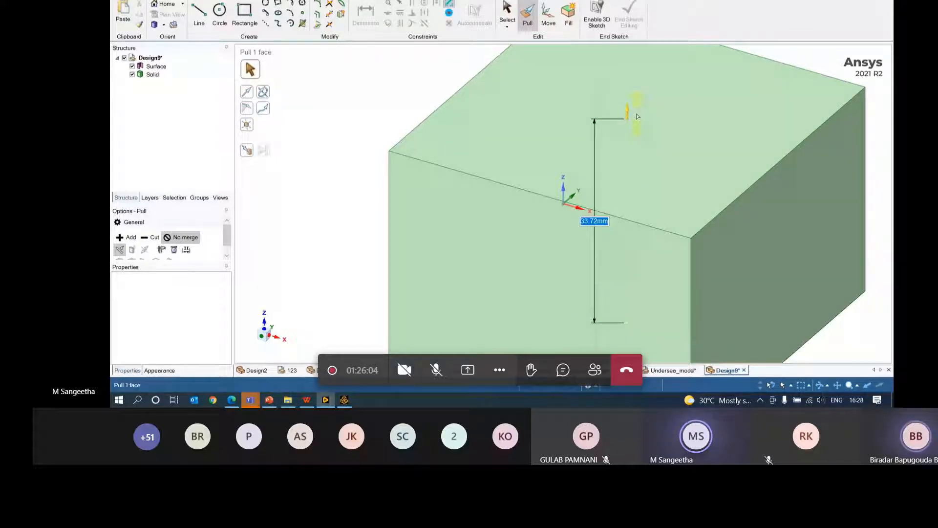
{"action": "key", "text": "Return"}
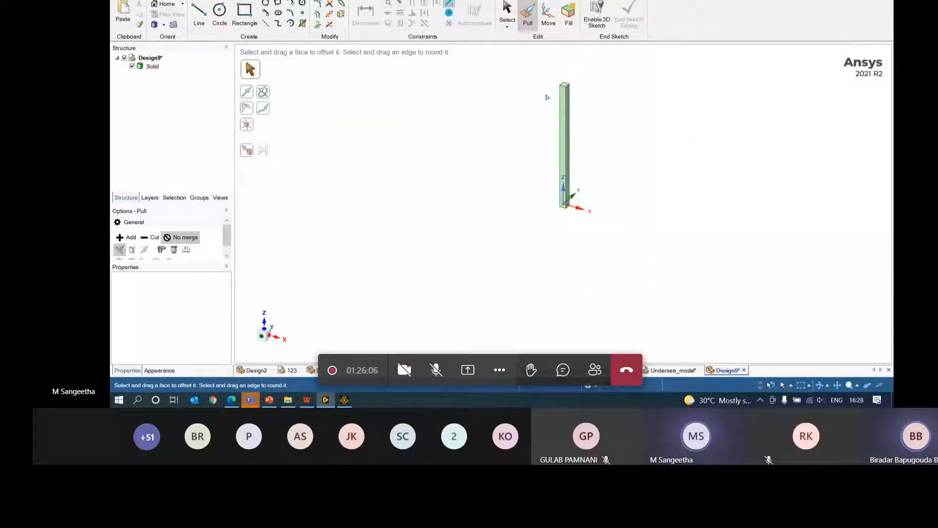
{"action": "middle_click_drag", "start_coordinate": [546, 96], "coordinate": [729, 163]}
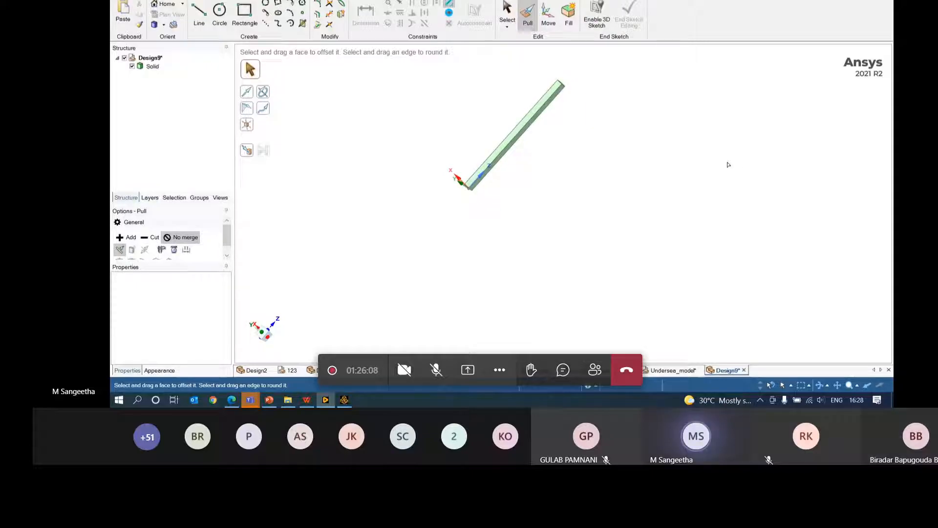
- Save the design as Design9 in the Downloads folder
{"action": "left_click", "coordinate": [119, 1]}
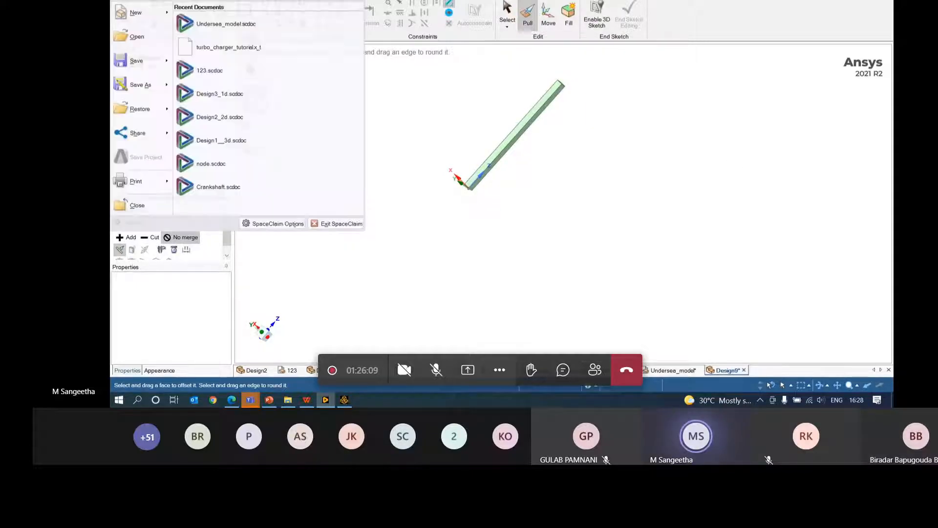
{"action": "left_click", "coordinate": [141, 85]}
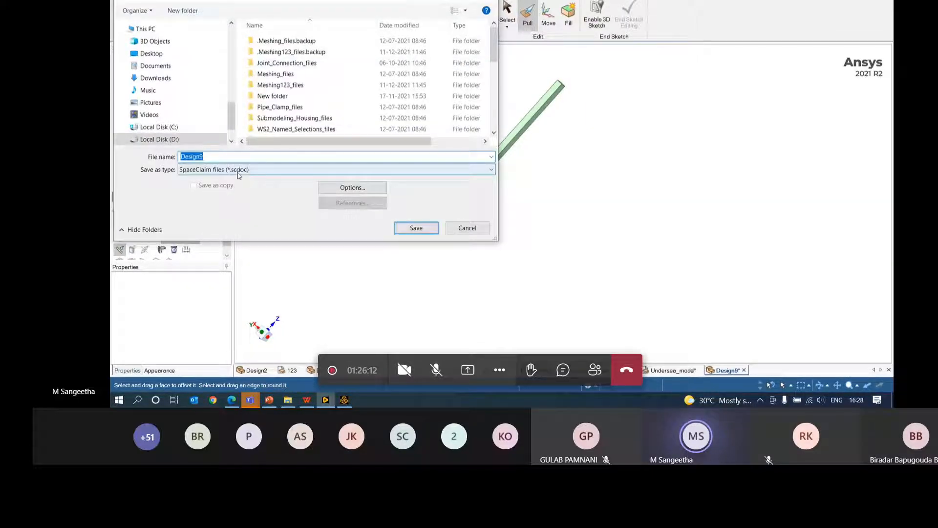
{"action": "left_click", "coordinate": [156, 78]}
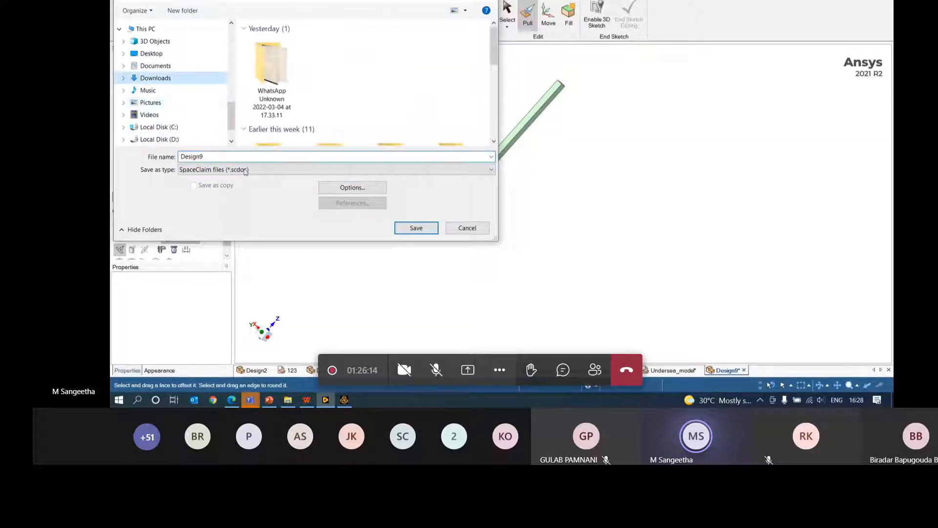
{"action": "left_click", "coordinate": [417, 228]}
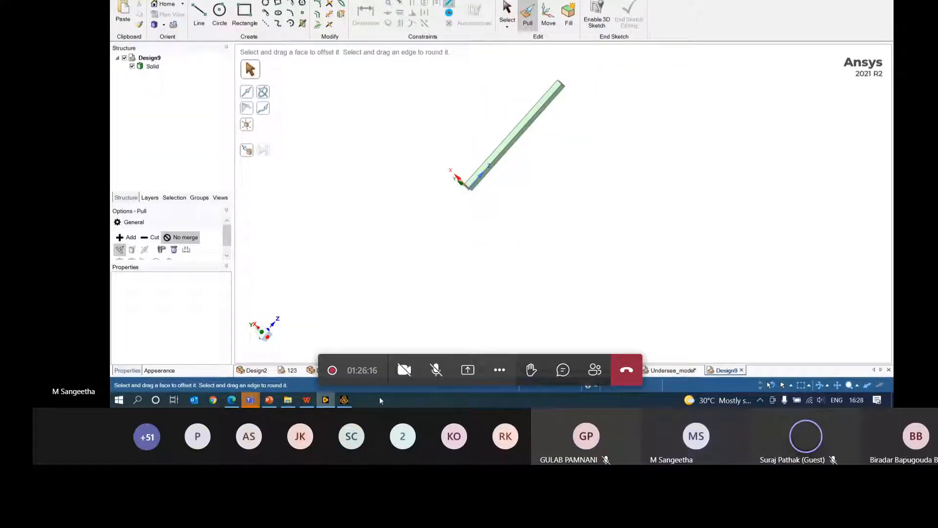
- Import Design9.scdoc as the geometry of Static Structural cell A3
{"action": "left_click", "coordinate": [344, 400]}
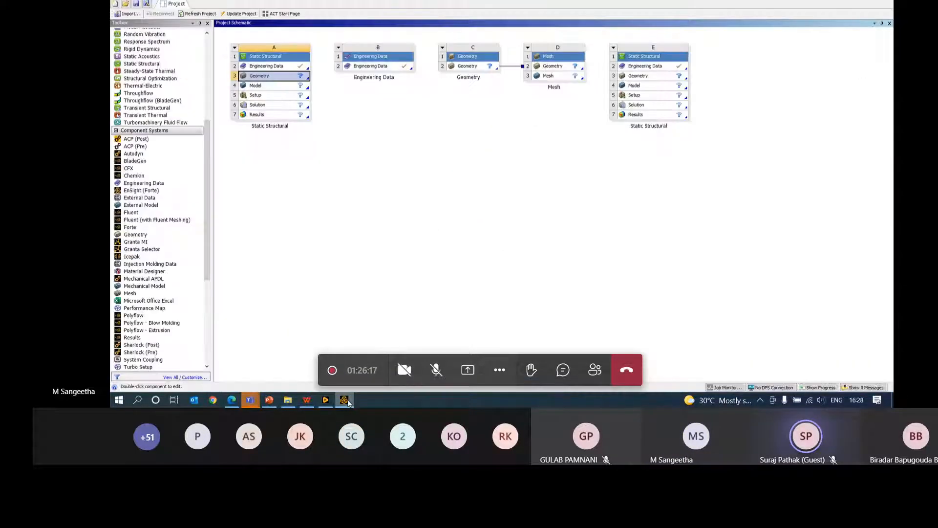
{"action": "left_click", "coordinate": [302, 82]}
{"action": "right_click", "coordinate": [302, 82]}
{"action": "mouse_move", "coordinate": [359, 103]}
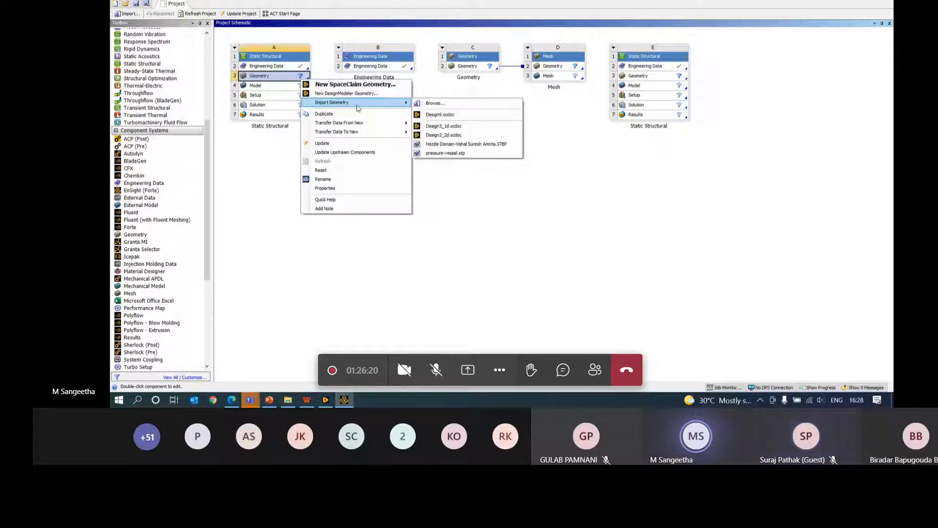
{"action": "left_click", "coordinate": [461, 115]}
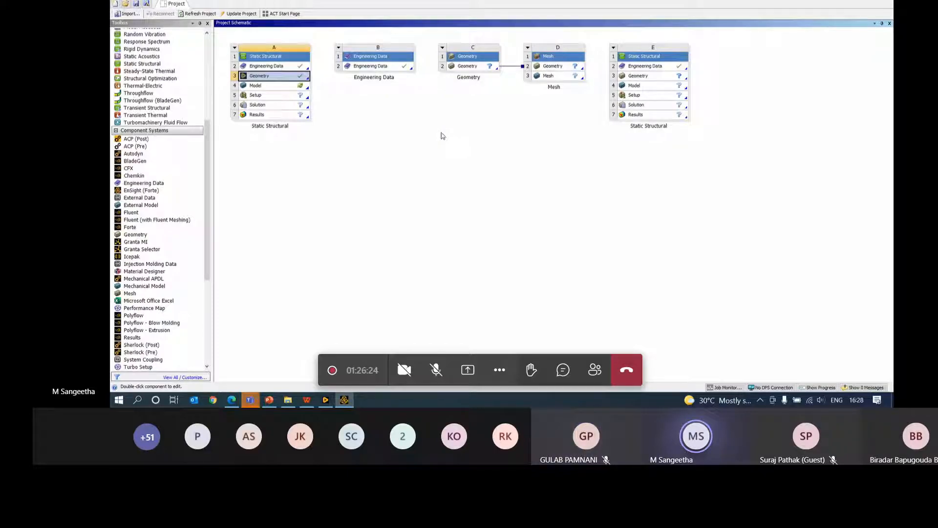
- Open Model cell A4 in Mechanical
{"action": "left_click", "coordinate": [285, 89]}
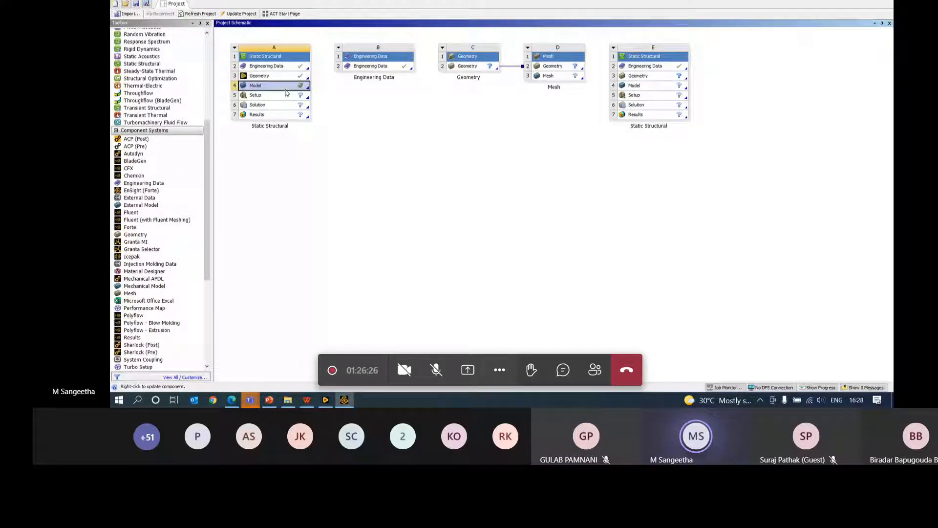
{"action": "double_click", "coordinate": [286, 92]}
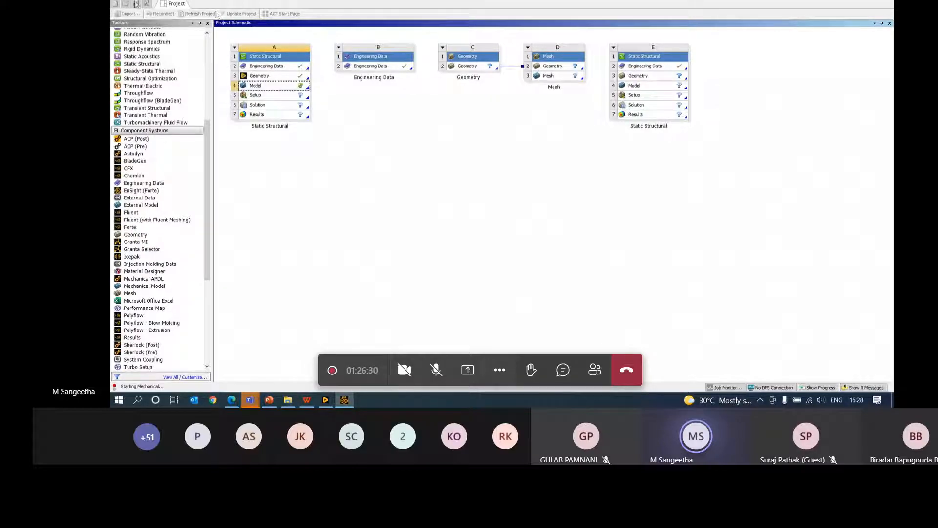
{"action": "left_click", "coordinate": [169, 0]}
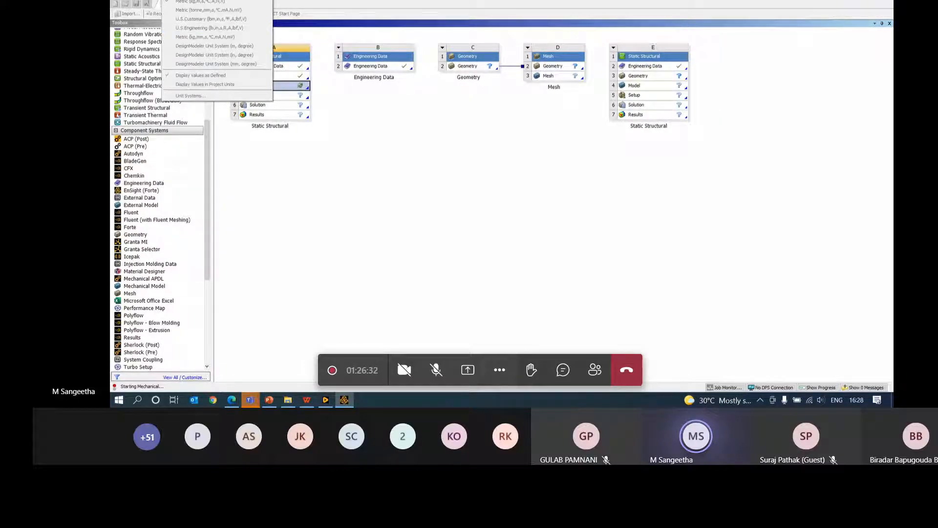
- Choose the Metric (mm...) unit system and widen Mechanical's graphics area
{"action": "left_click", "coordinate": [203, 11]}
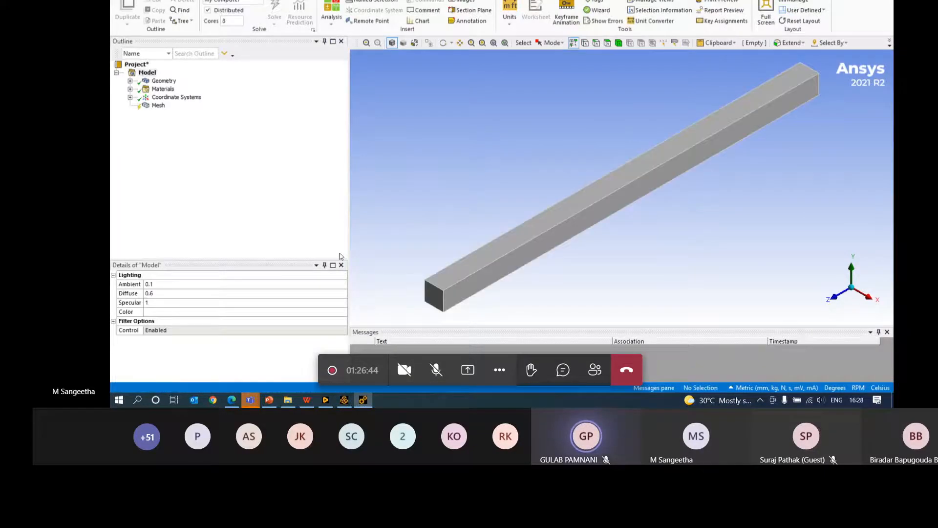
{"action": "left_click_drag", "start_coordinate": [349, 218], "coordinate": [264, 215]}
- Check the bar's Structural Steel material and Global Coordinate System in the Outline
{"action": "middle_click_drag", "start_coordinate": [488, 217], "coordinate": [482, 201]}
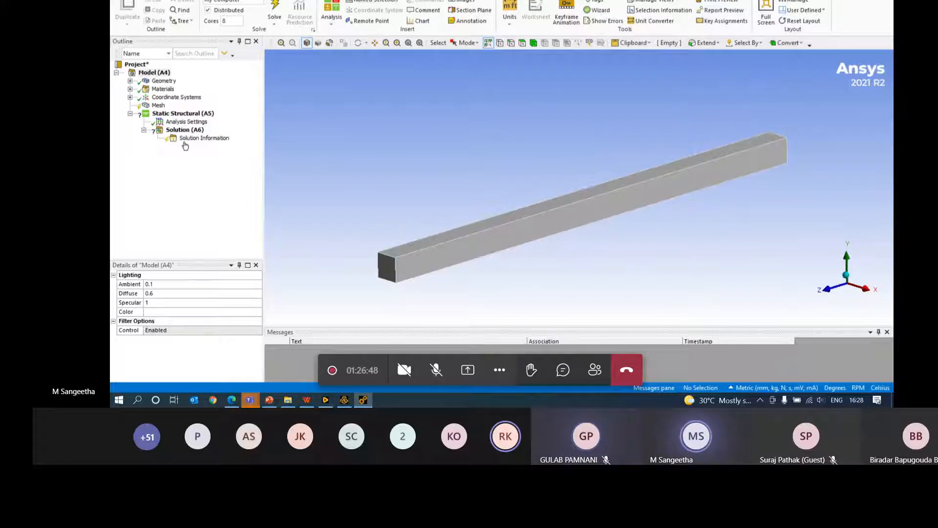
{"action": "left_click", "coordinate": [158, 105]}
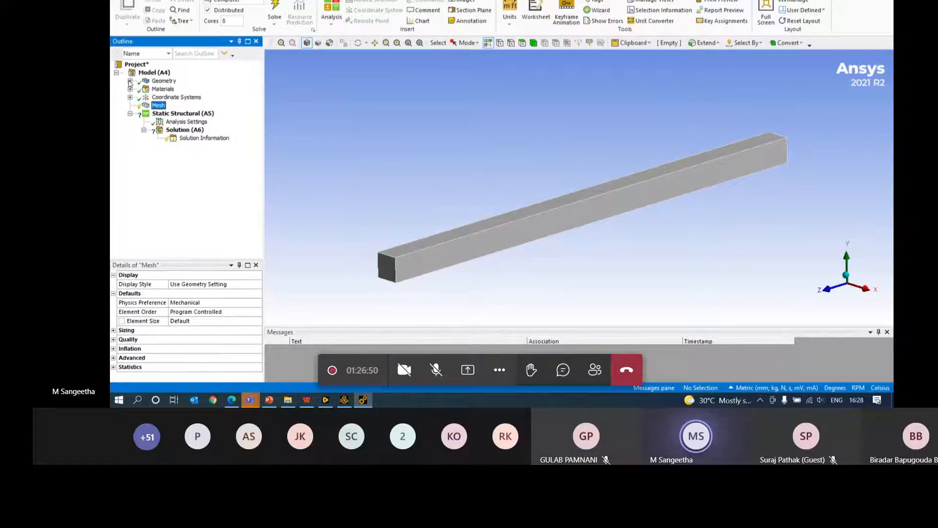
{"action": "left_click", "coordinate": [130, 81]}
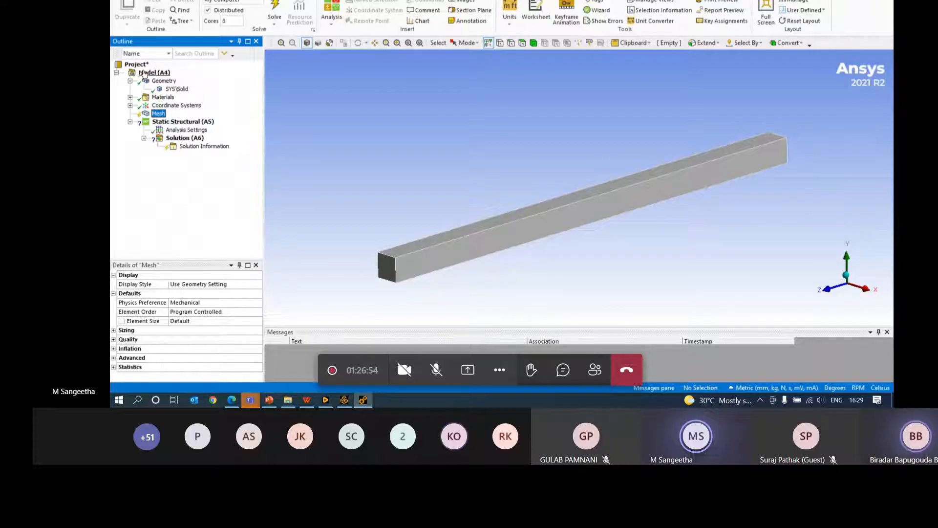
{"action": "left_click", "coordinate": [130, 97]}
{"action": "left_click", "coordinate": [174, 106]}
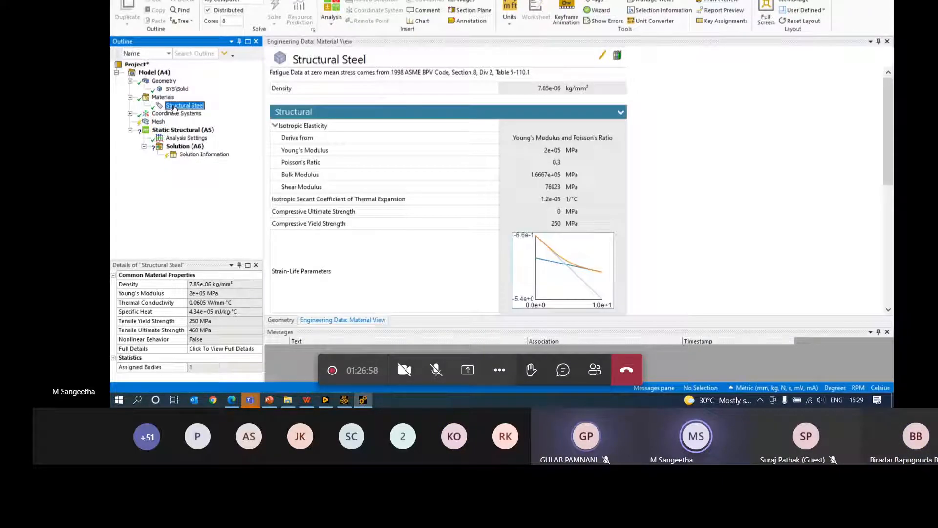
{"action": "left_click", "coordinate": [130, 114]}
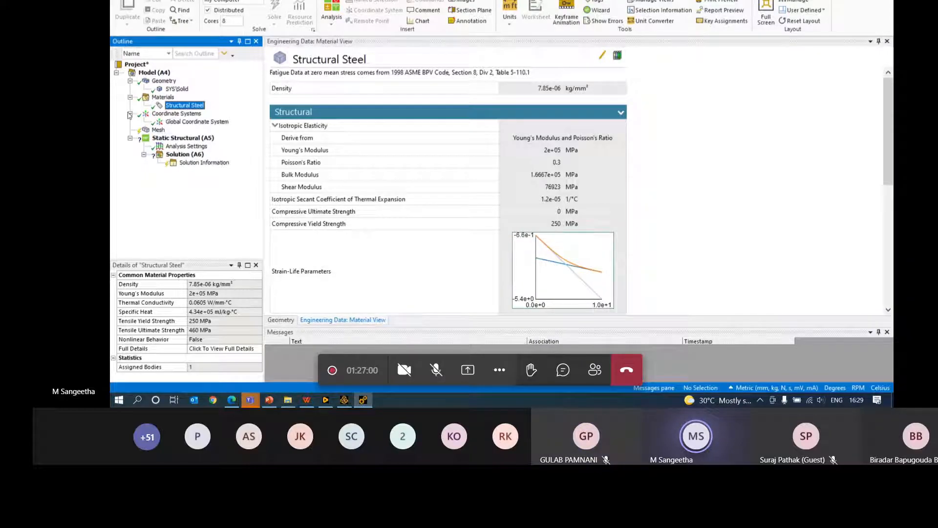
{"action": "left_click", "coordinate": [197, 122]}
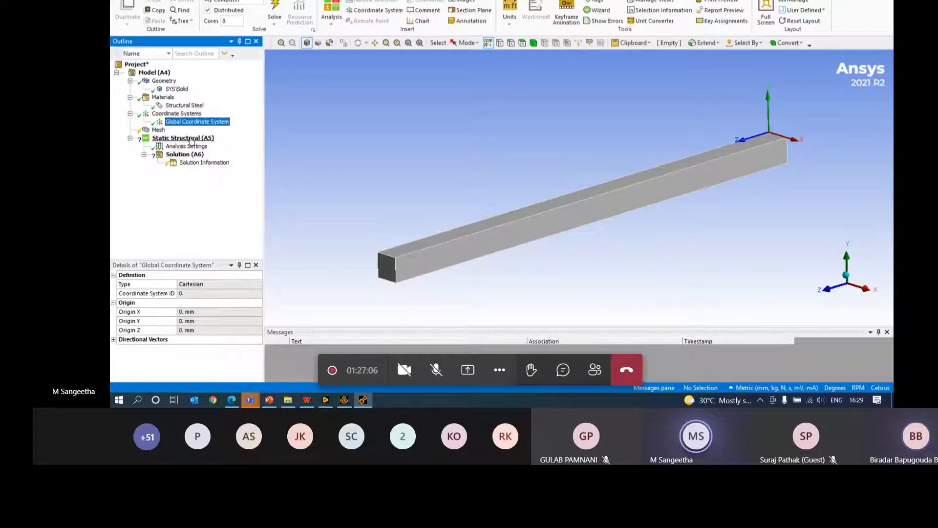
- Generate the default mesh on the bar
{"action": "left_click", "coordinate": [158, 130]}
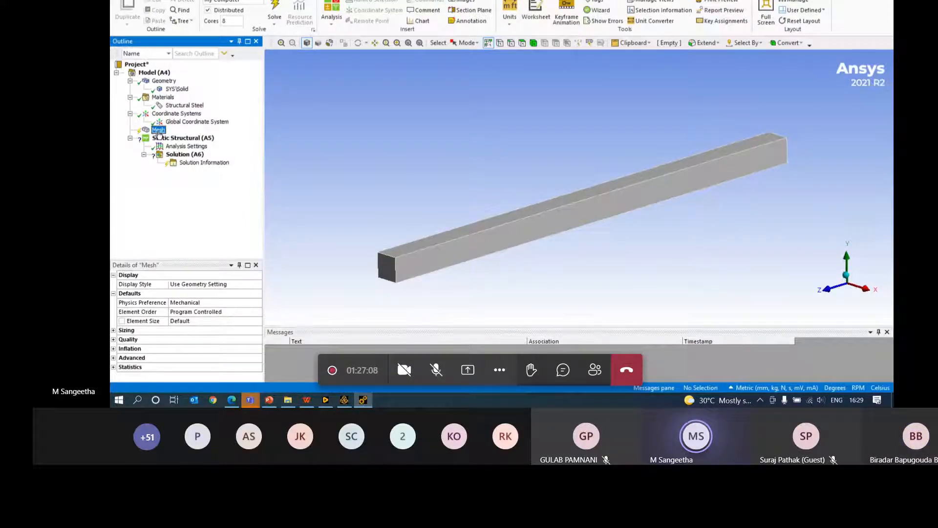
{"action": "right_click", "coordinate": [159, 131]}
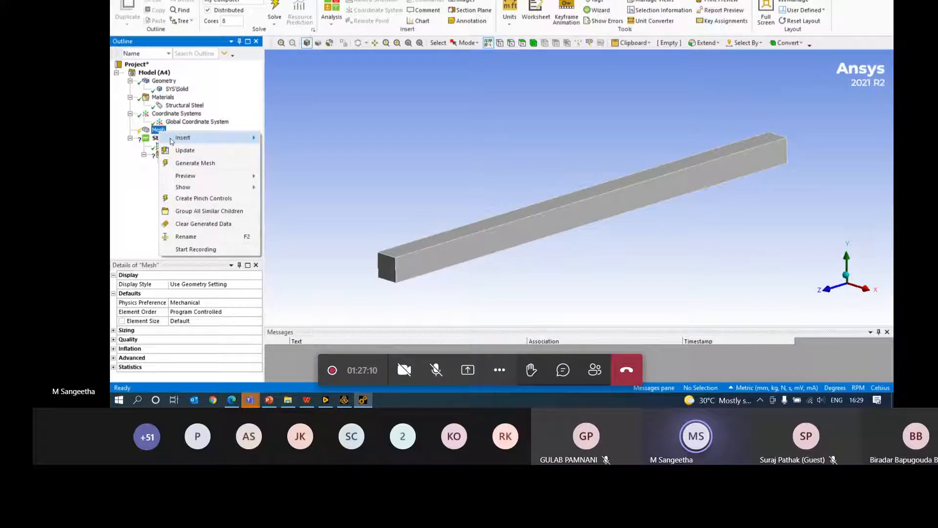
{"action": "left_click", "coordinate": [190, 164]}
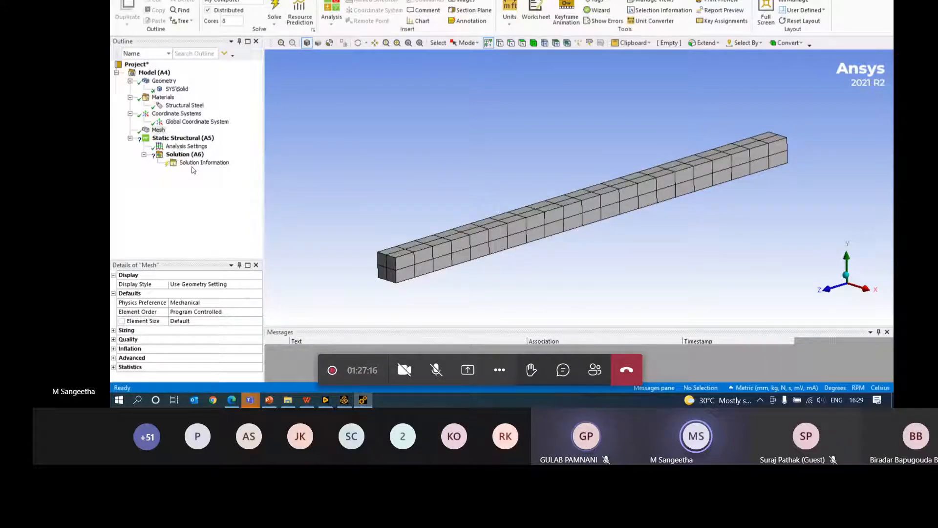
- Add a Fixed Support on the bar's left end face
{"action": "left_click", "coordinate": [186, 139]}
{"action": "right_click", "coordinate": [187, 140]}
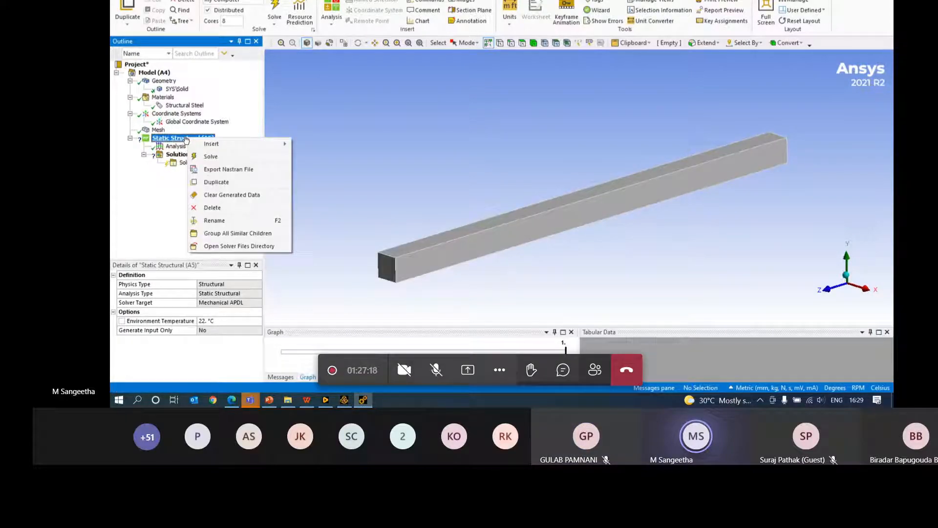
{"action": "mouse_move", "coordinate": [212, 146]}
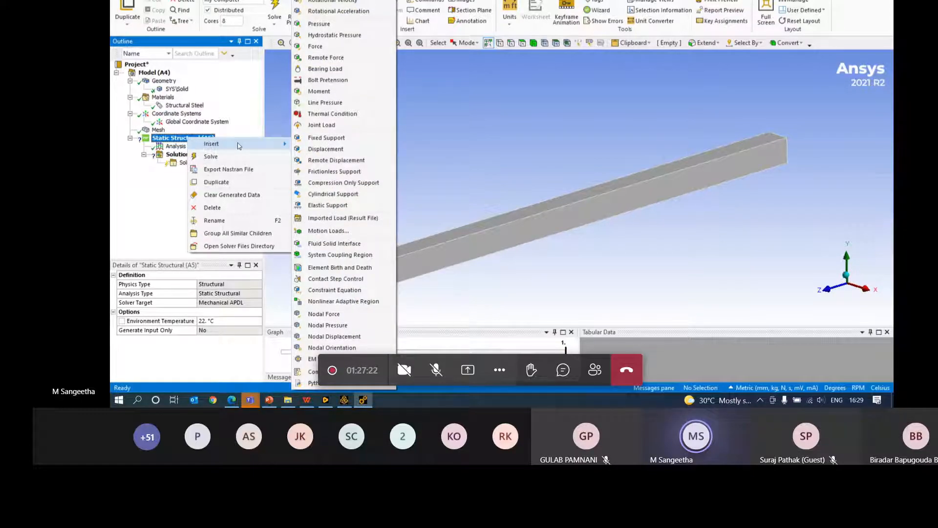
{"action": "middle_click_drag", "start_coordinate": [466, 235], "coordinate": [430, 193]}
{"action": "right_click_drag", "start_coordinate": [383, 174], "coordinate": [324, 259]}
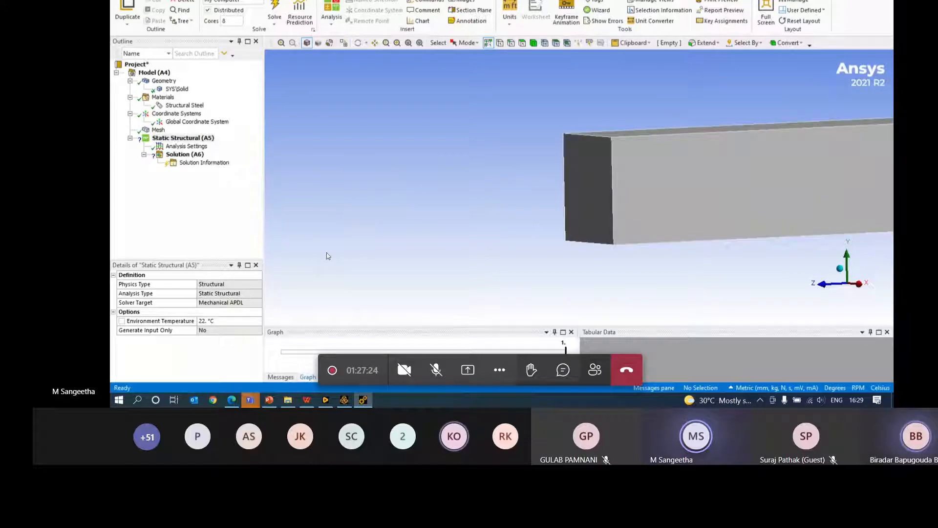
{"action": "middle_click_drag", "start_coordinate": [364, 304], "coordinate": [455, 163]}
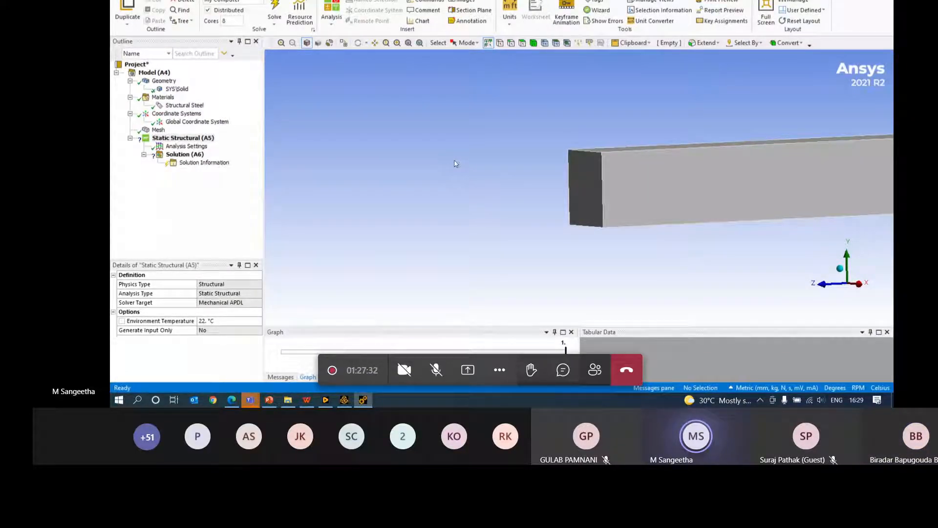
{"action": "left_click", "coordinate": [523, 45]}
{"action": "left_click", "coordinate": [589, 184]}
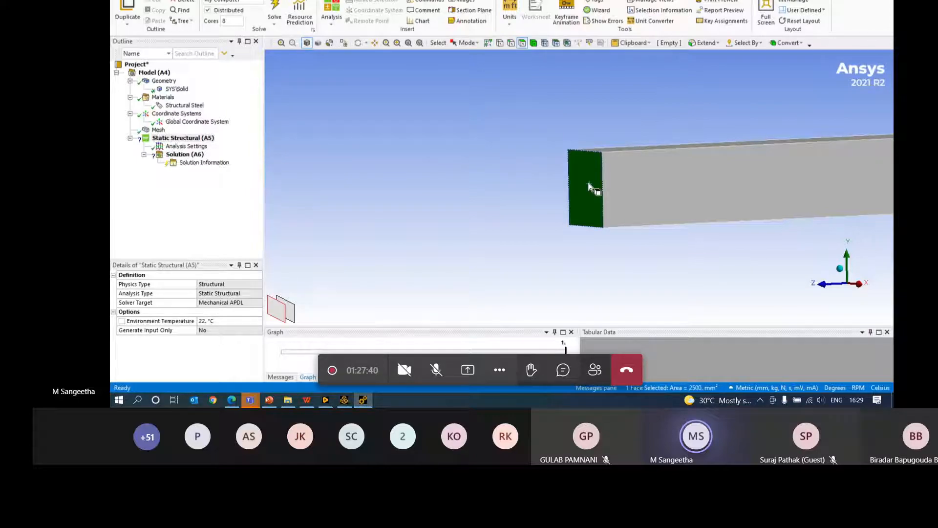
{"action": "right_click", "coordinate": [198, 139]}
{"action": "mouse_move", "coordinate": [220, 141]}
{"action": "left_click", "coordinate": [338, 239]}
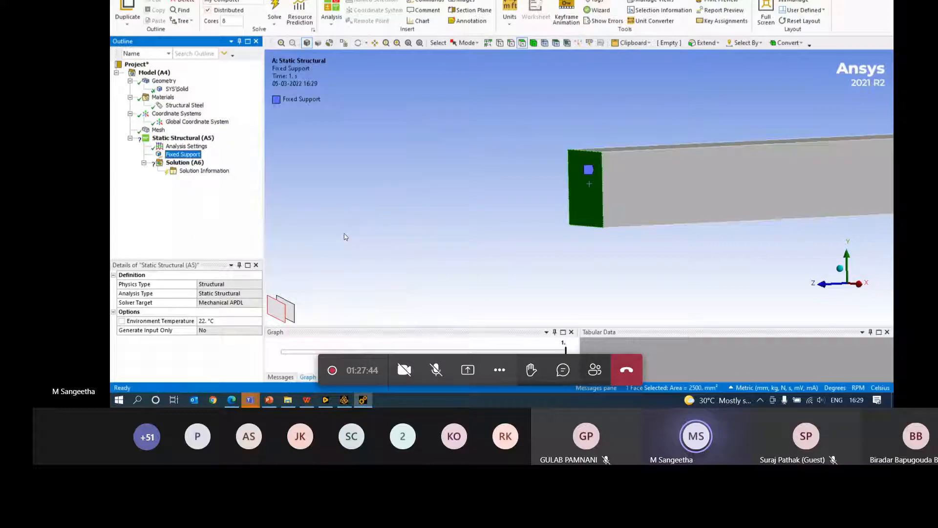
- Select the 50 mm top edge at the bar's free end
{"action": "scroll", "coordinate": [590, 172], "scroll_direction": "down", "scroll_amount": 10}
{"action": "right_click_drag", "start_coordinate": [803, 164], "coordinate": [730, 212]}
{"action": "middle_click_drag", "start_coordinate": [571, 142], "coordinate": [546, 88]}
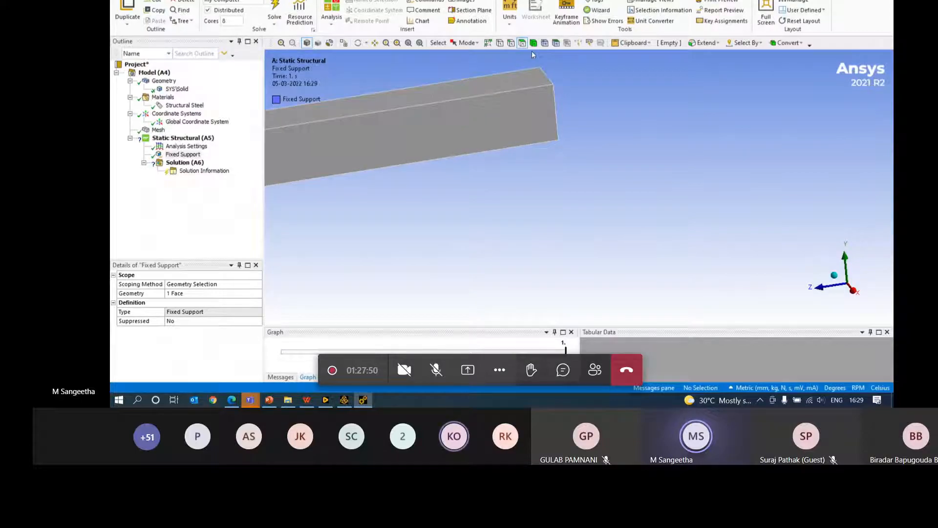
{"action": "left_click", "coordinate": [511, 43]}
{"action": "left_click", "coordinate": [547, 78]}
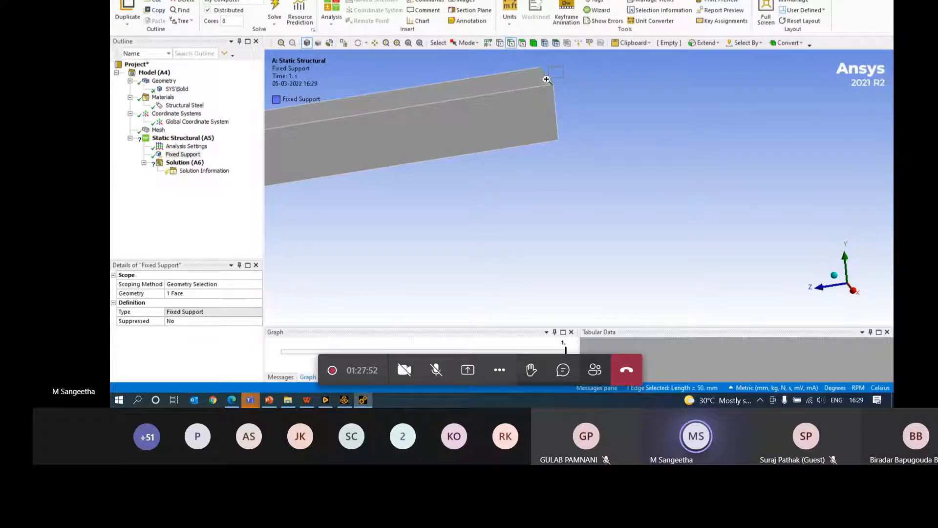
{"action": "right_click_drag", "start_coordinate": [546, 80], "coordinate": [529, 93]}
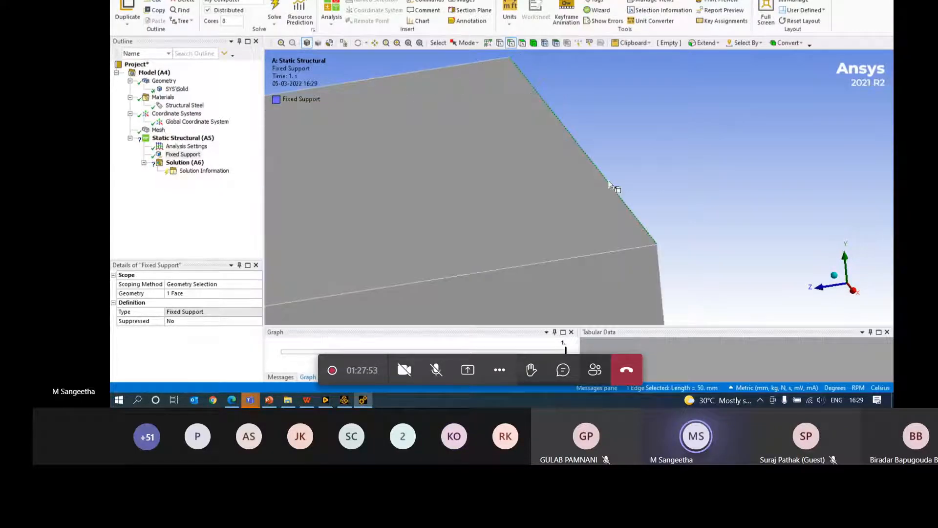
- Insert a Force on the selected free-end edge
{"action": "right_click", "coordinate": [191, 139]}
{"action": "mouse_move", "coordinate": [264, 141]}
{"action": "left_click", "coordinate": [319, 192]}
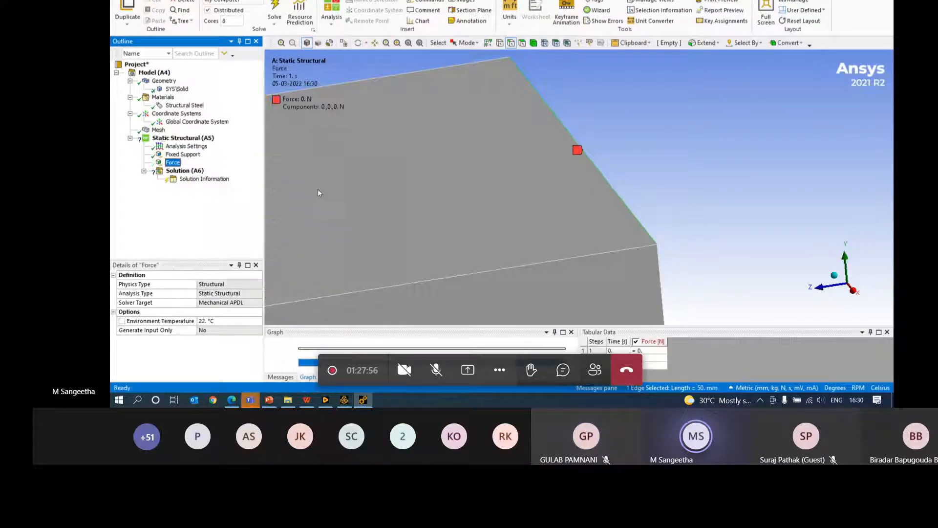
{"action": "scroll", "coordinate": [473, 153], "scroll_direction": "down", "scroll_amount": 5}
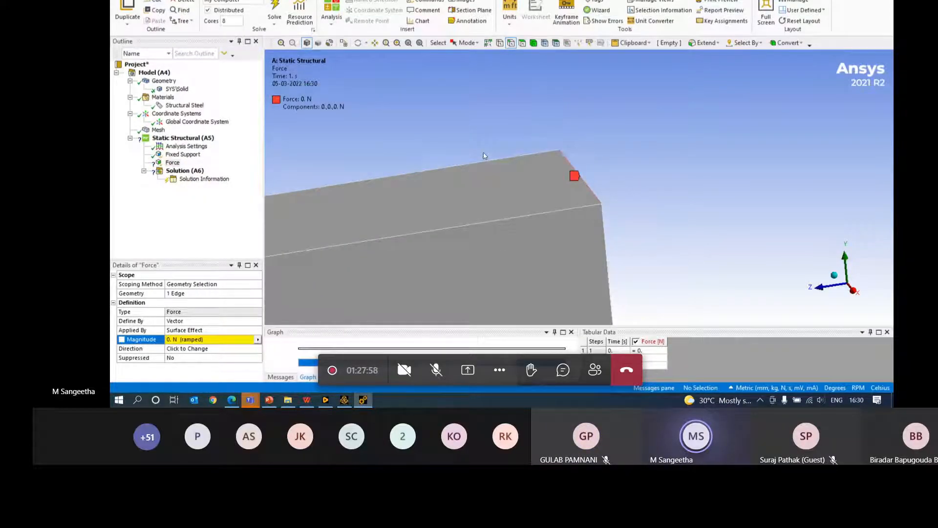
{"action": "scroll", "coordinate": [483, 153], "scroll_direction": "down", "scroll_amount": 4}
{"action": "middle_click_drag", "start_coordinate": [518, 170], "coordinate": [489, 193]}
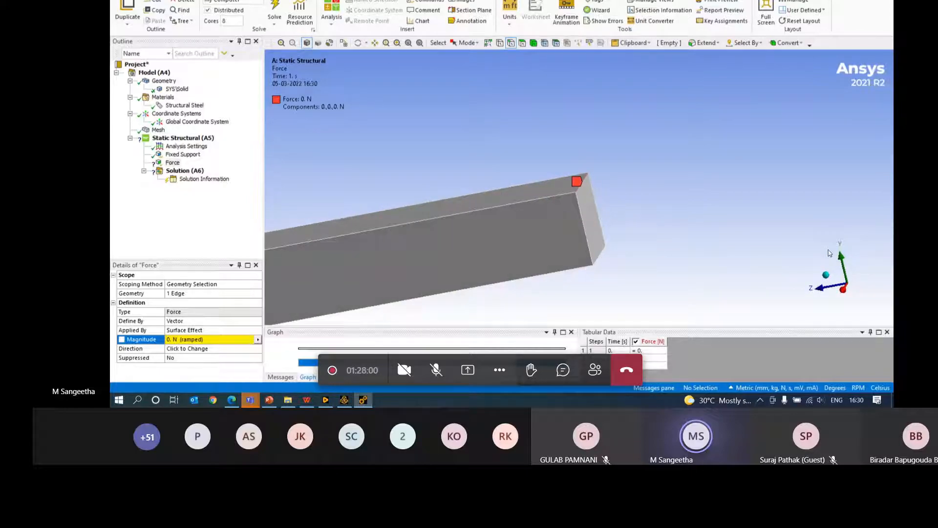
- Define the force by Components with a Y component of -50 N
{"action": "left_click", "coordinate": [202, 321]}
{"action": "left_click", "coordinate": [257, 322]}
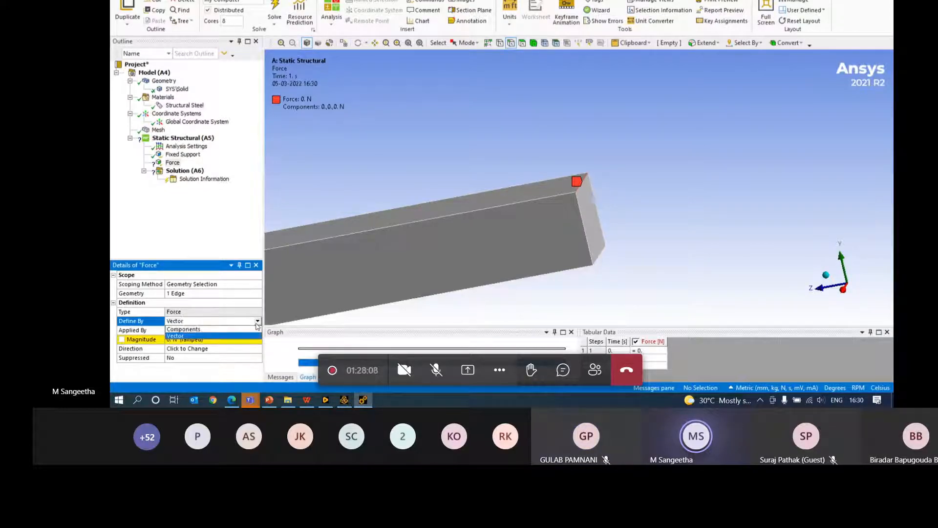
{"action": "left_click", "coordinate": [190, 335]}
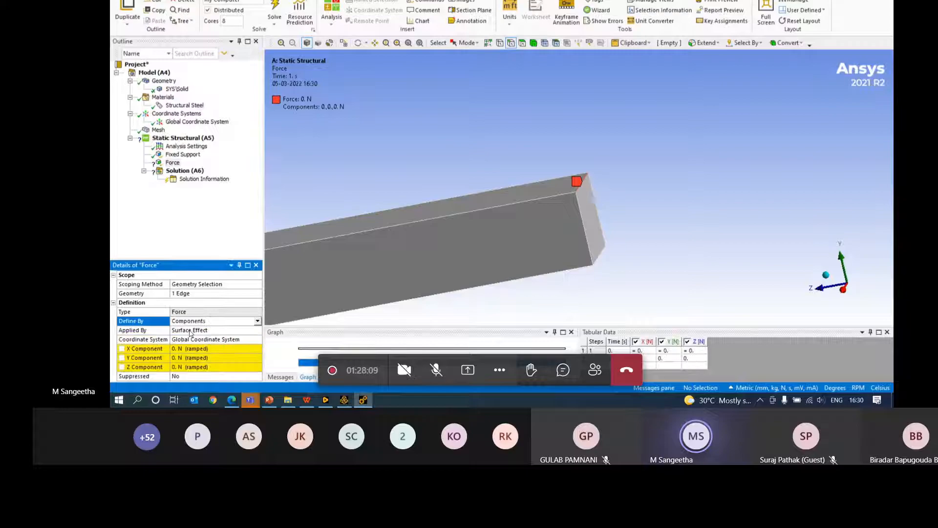
{"action": "left_click", "coordinate": [187, 358]}
{"action": "type", "text": "-50"}
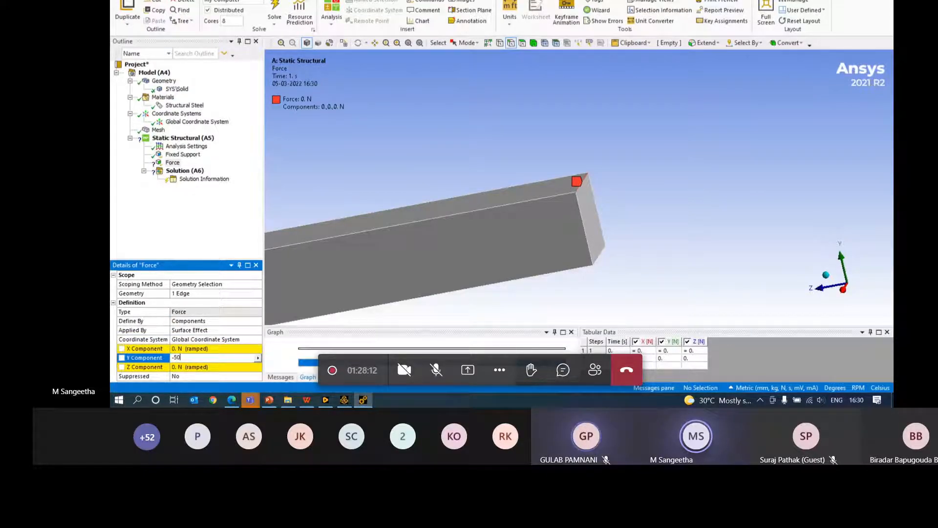
{"action": "key", "text": "Return"}
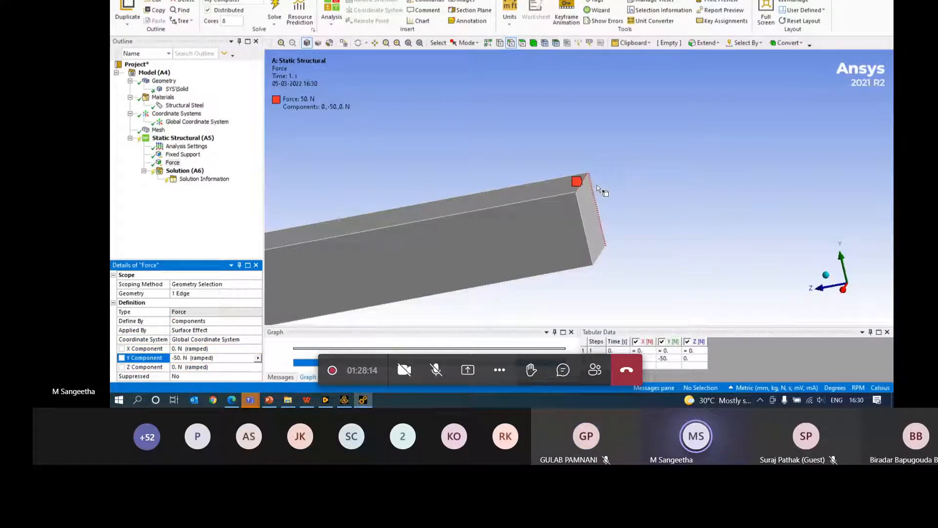
{"action": "scroll", "coordinate": [597, 185], "scroll_direction": "up", "scroll_amount": 5}
{"action": "scroll", "coordinate": [635, 176], "scroll_direction": "down", "scroll_amount": 4}
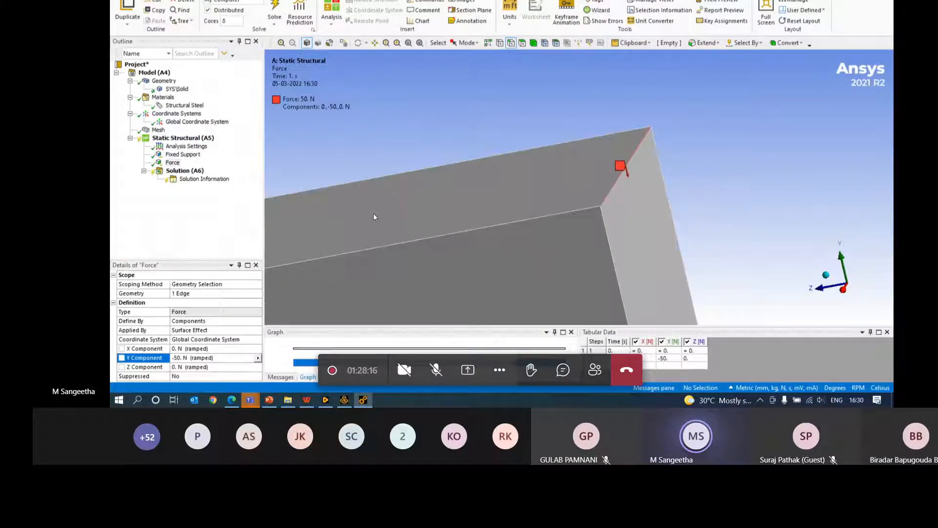
- Add Total Deformation and Equivalent (von-Mises) Stress results, then solve the model
{"action": "right_click", "coordinate": [188, 171]}
{"action": "mouse_move", "coordinate": [235, 175]}
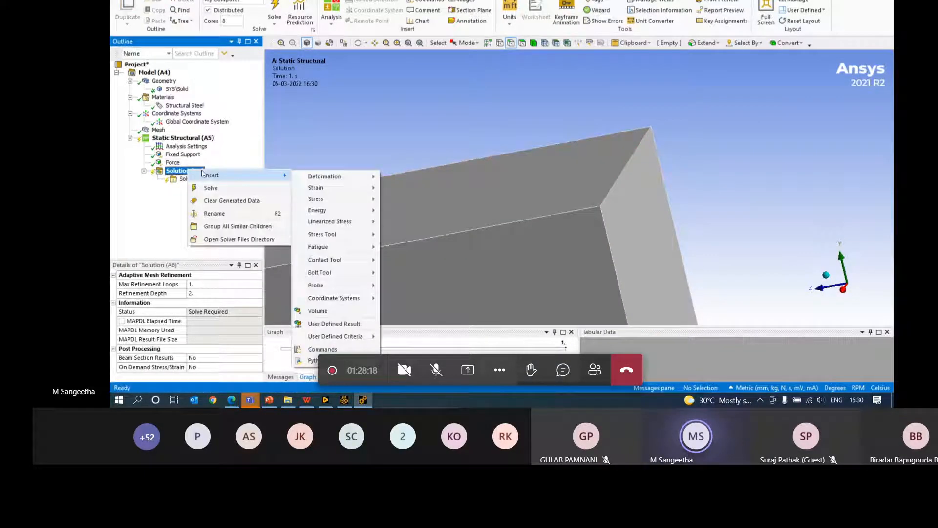
{"action": "mouse_move", "coordinate": [332, 176]}
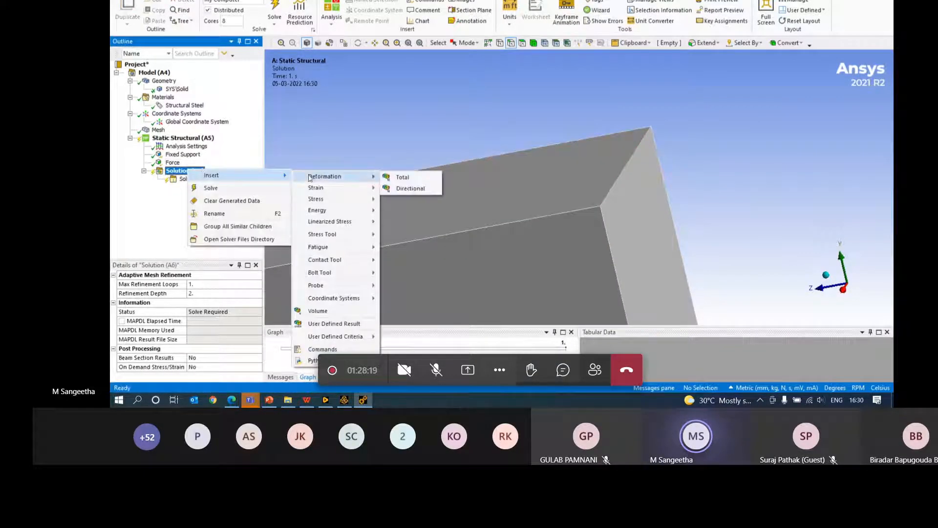
{"action": "left_click", "coordinate": [405, 178]}
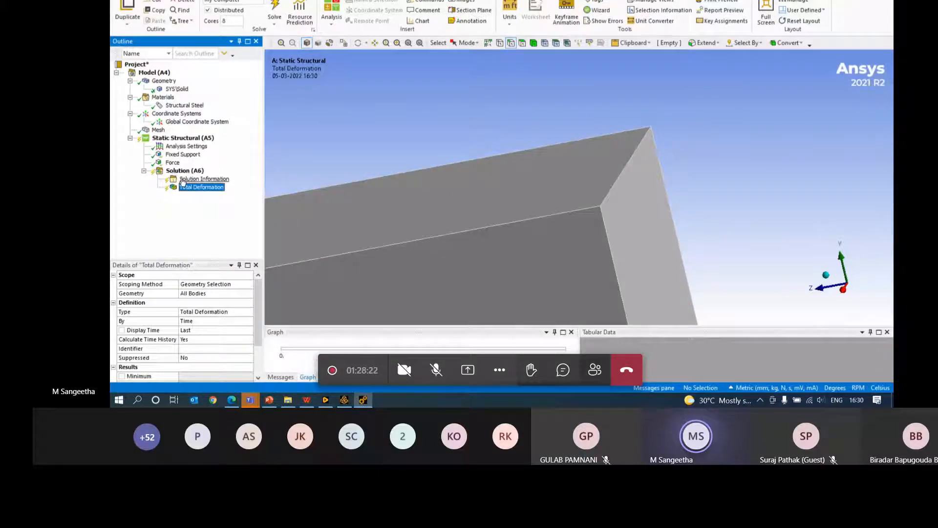
{"action": "right_click", "coordinate": [193, 171]}
{"action": "mouse_move", "coordinate": [265, 184]}
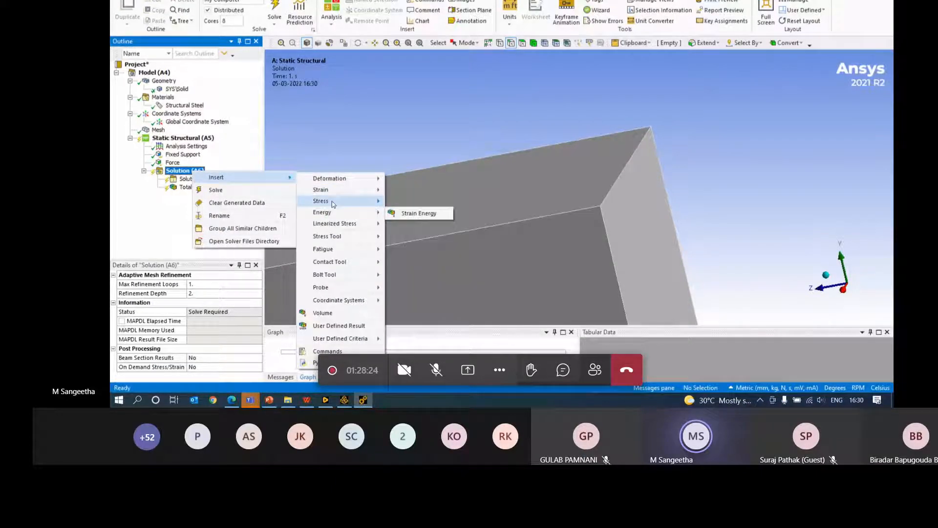
{"action": "mouse_move", "coordinate": [342, 201]}
{"action": "left_click", "coordinate": [413, 202]}
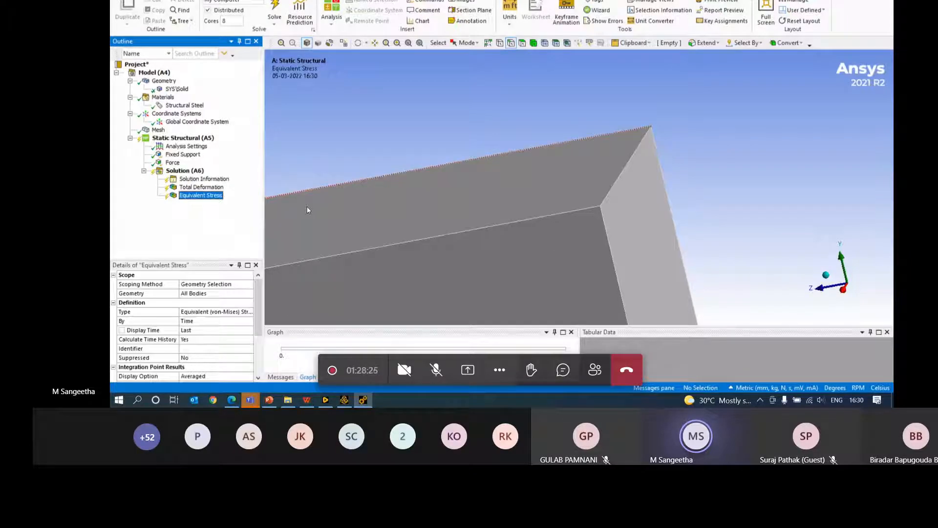
{"action": "right_click", "coordinate": [197, 171]}
{"action": "left_click", "coordinate": [231, 196]}
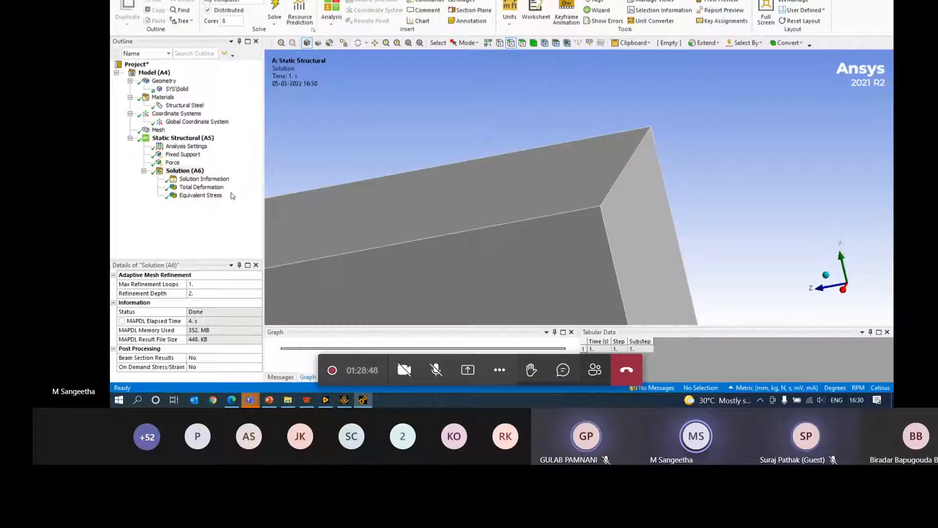
- Review the Structural Steel properties, then fit and animate the Total Deformation result (0.15956 mm max)
{"action": "left_click", "coordinate": [193, 106]}
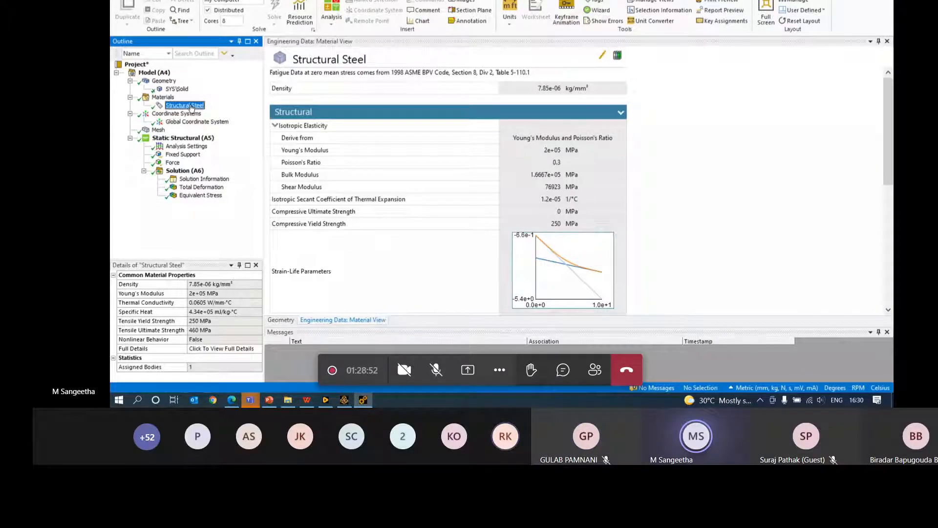
{"action": "left_click", "coordinate": [202, 188]}
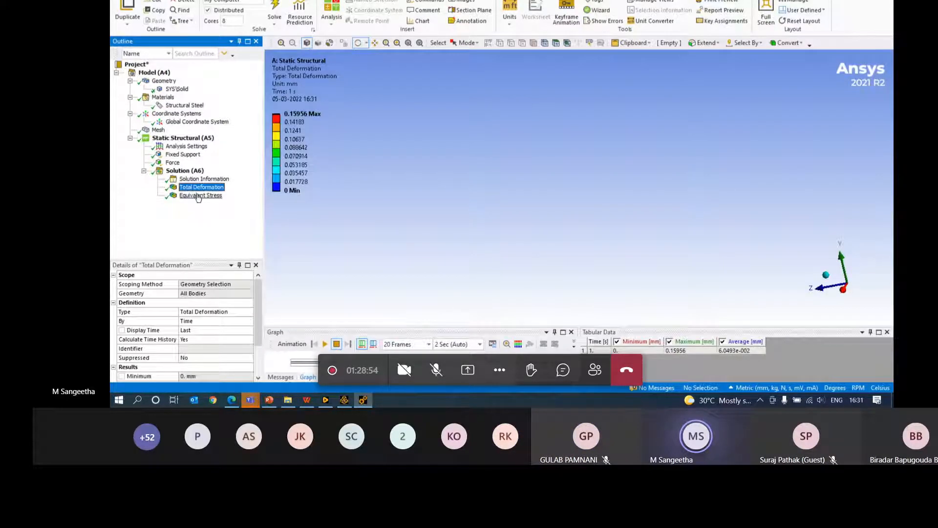
{"action": "left_click", "coordinate": [411, 46]}
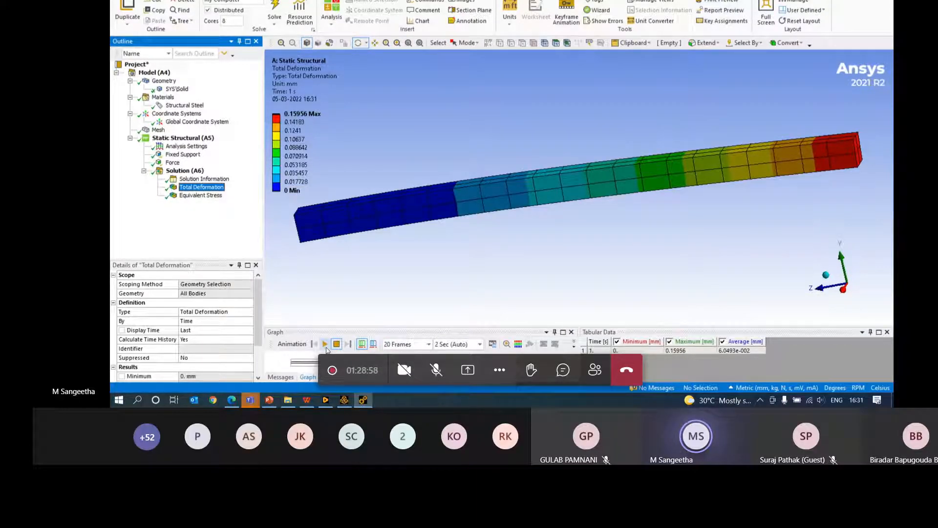
{"action": "left_click", "coordinate": [325, 344]}
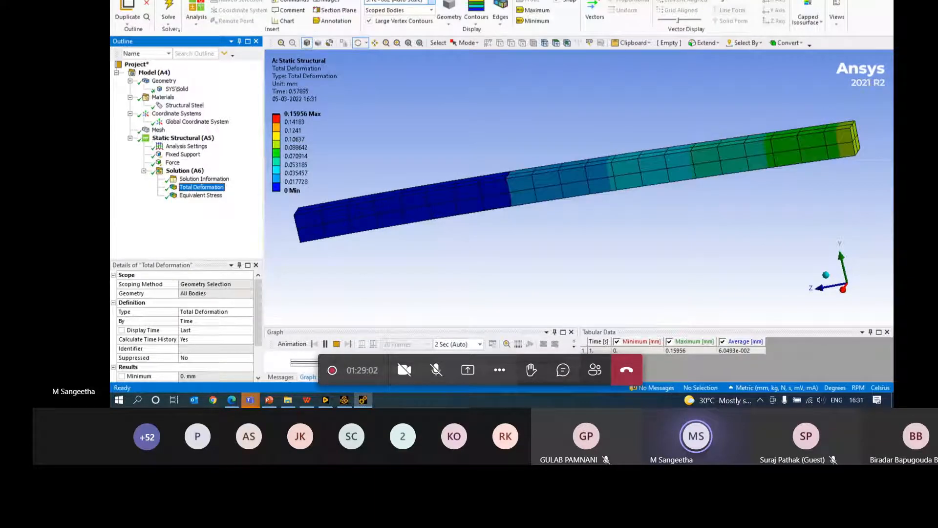
- Overlay the undeformed wireframe, then inspect the Equivalent Stress plot (2.4408 MPa peak) and solution status
{"action": "left_click", "coordinate": [500, 18]}
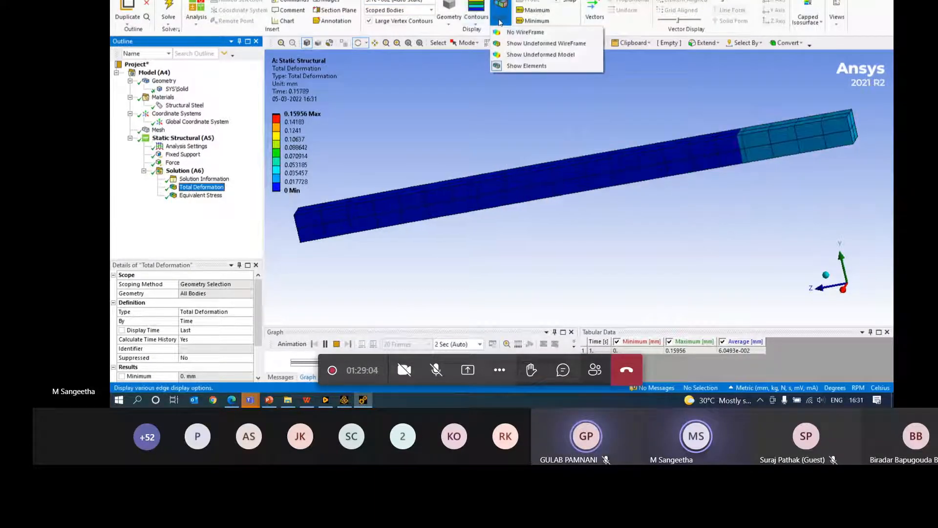
{"action": "left_click", "coordinate": [514, 45]}
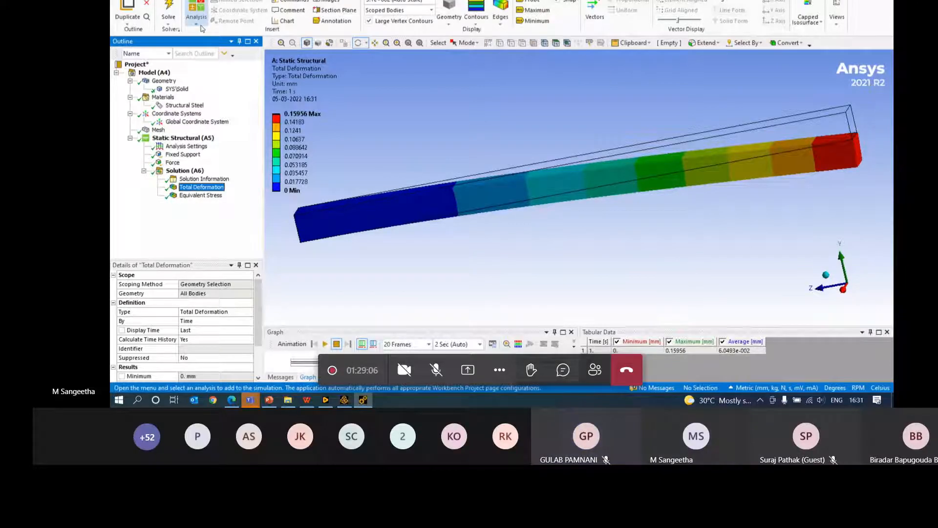
{"action": "left_click", "coordinate": [324, 344]}
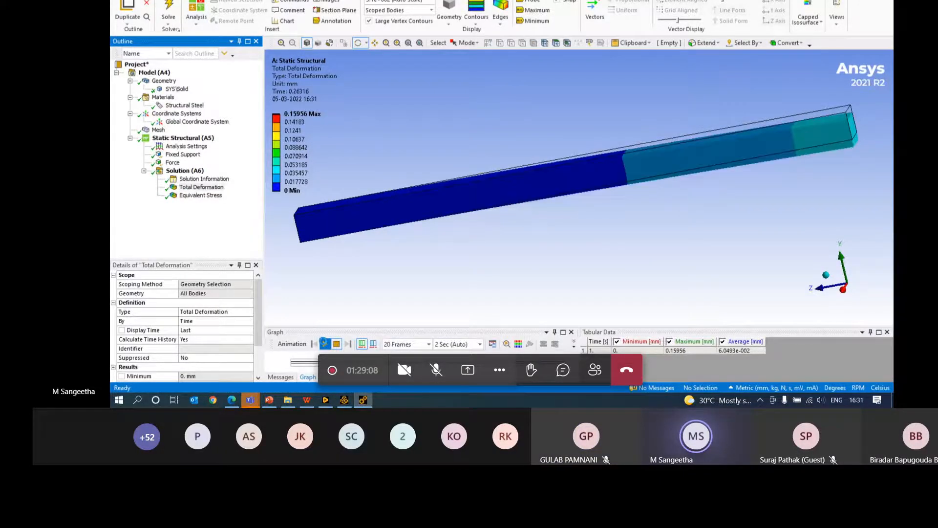
{"action": "left_click", "coordinate": [199, 196]}
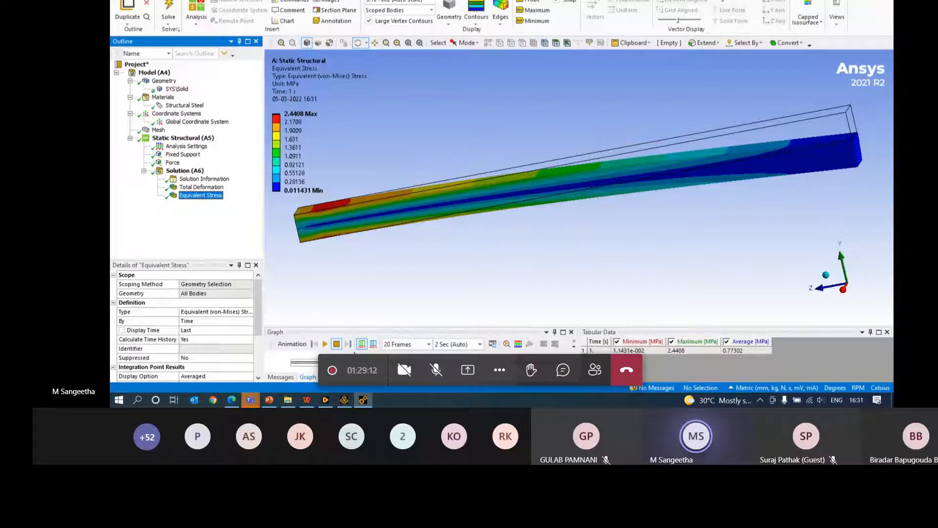
{"action": "left_click_drag", "start_coordinate": [315, 276], "coordinate": [311, 253]}
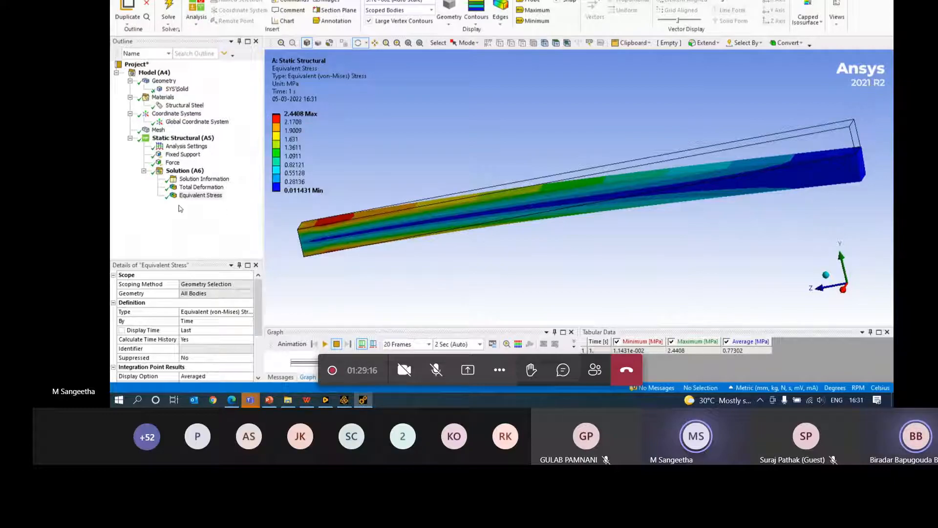
{"action": "left_click", "coordinate": [175, 169]}
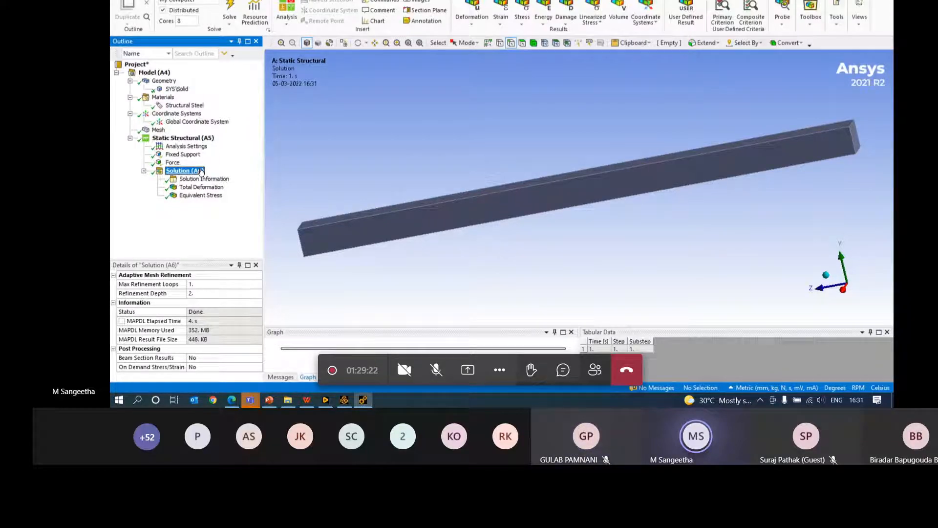
- Switch to PowerPoint and run the slide show two slides ahead to the [K]{x}={F} assumptions slide
{"action": "key", "text": "alt+Tab"}
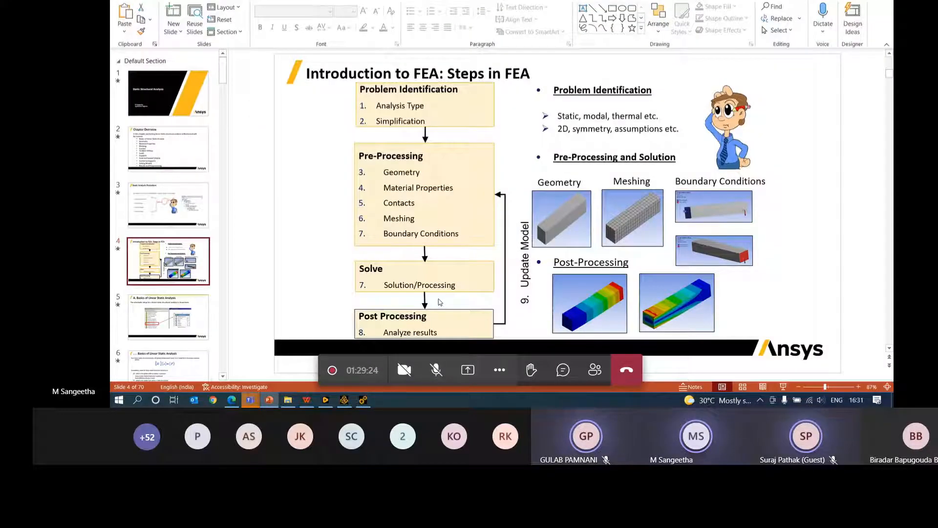
{"action": "left_click", "coordinate": [783, 386]}
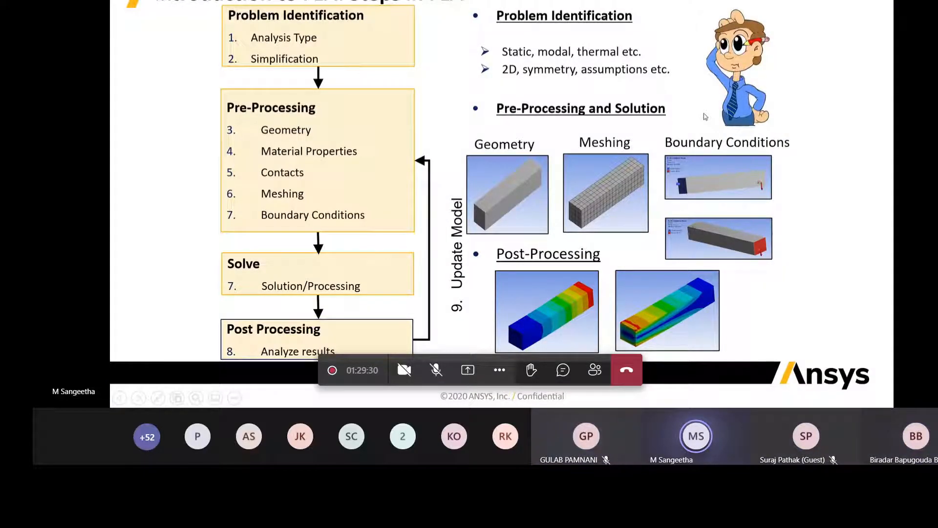
{"action": "key", "text": "Right"}
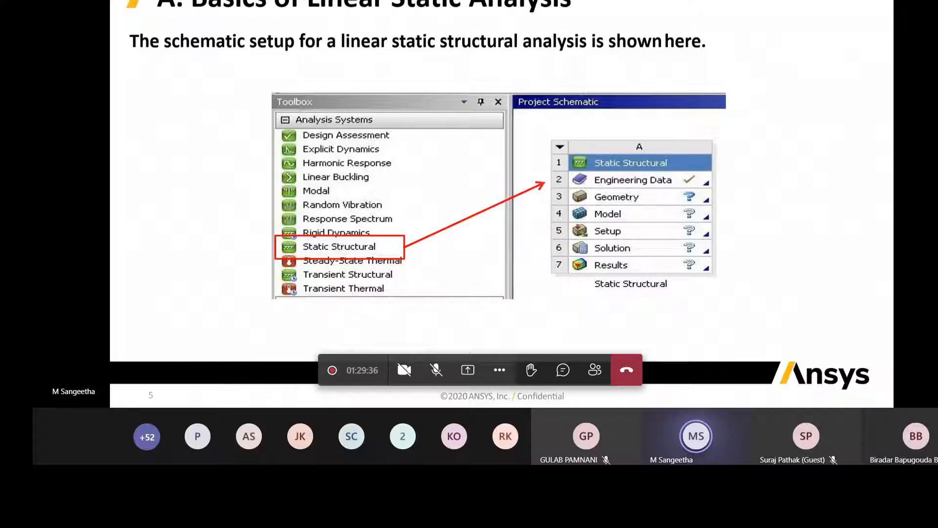
{"action": "key", "text": "Right"}
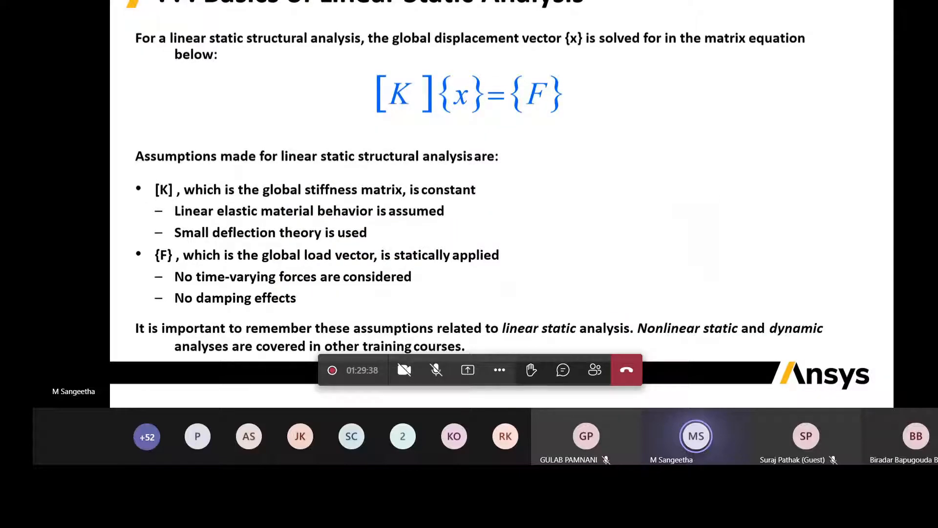
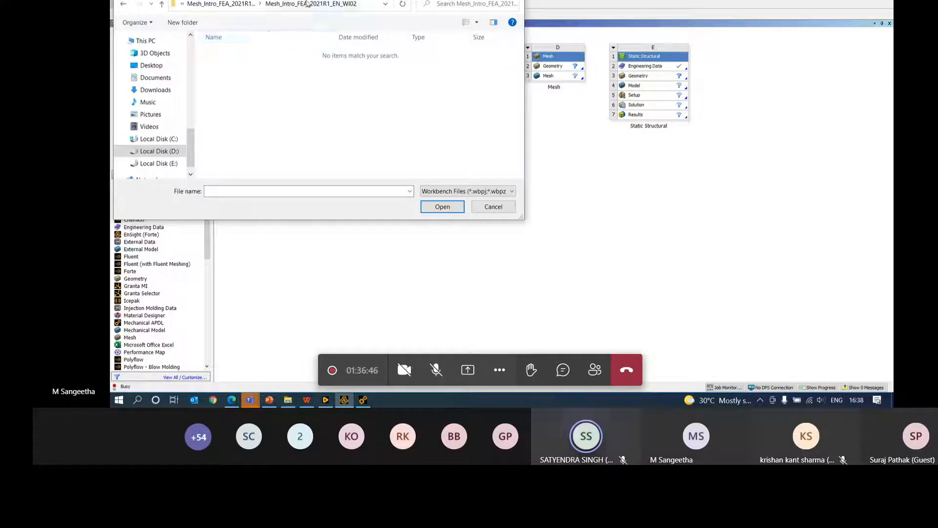
- Browse to the nested WI02 folder with All Files shown and select Gear_Set_2D.stp
{"action": "left_click", "coordinate": [246, 6]}
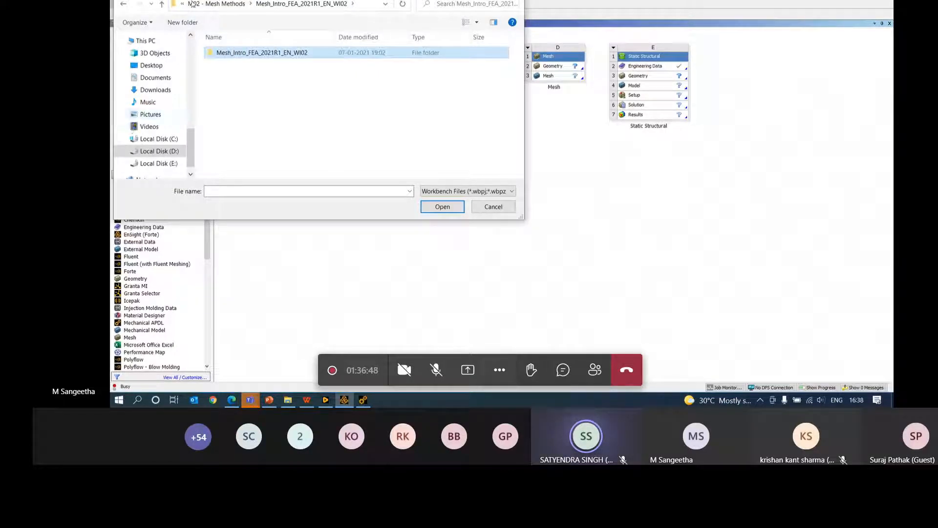
{"action": "left_click", "coordinate": [225, 5]}
{"action": "left_click", "coordinate": [266, 4]}
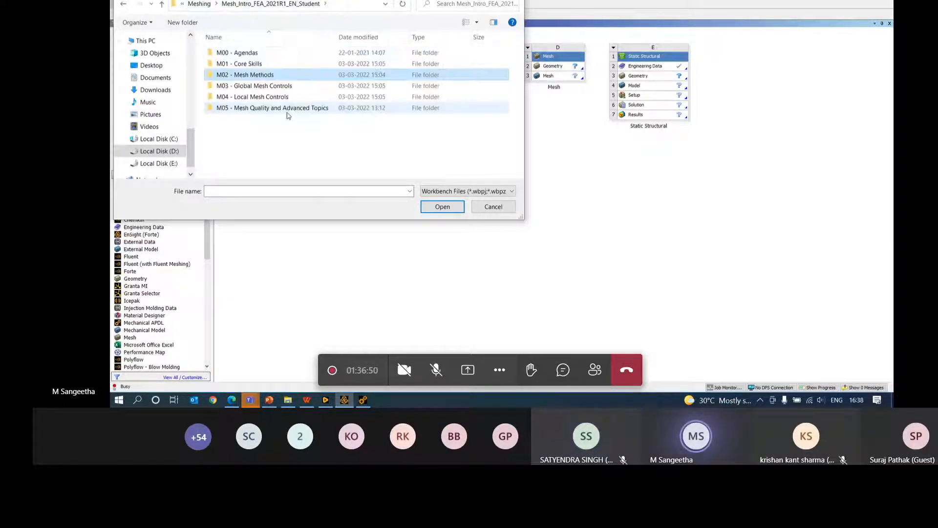
{"action": "left_click", "coordinate": [467, 192]}
{"action": "left_click", "coordinate": [446, 243]}
{"action": "double_click", "coordinate": [255, 75]}
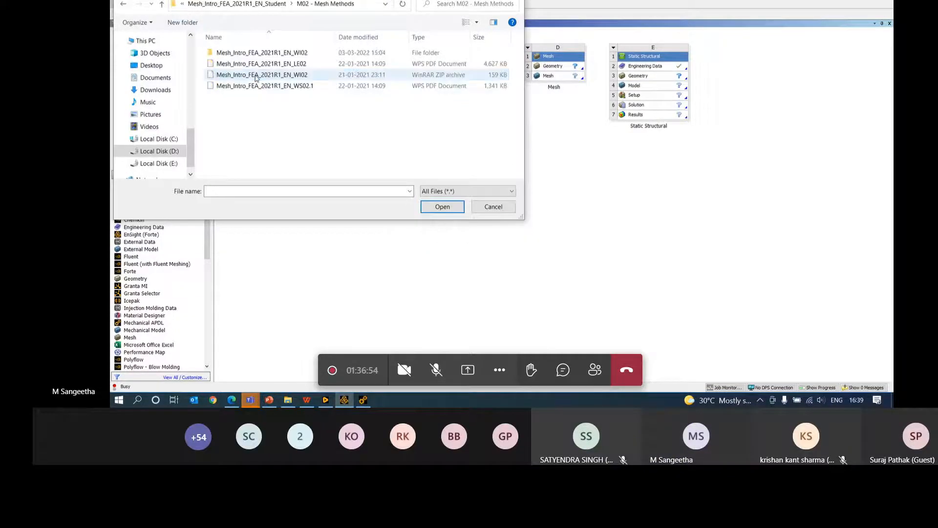
{"action": "double_click", "coordinate": [255, 54]}
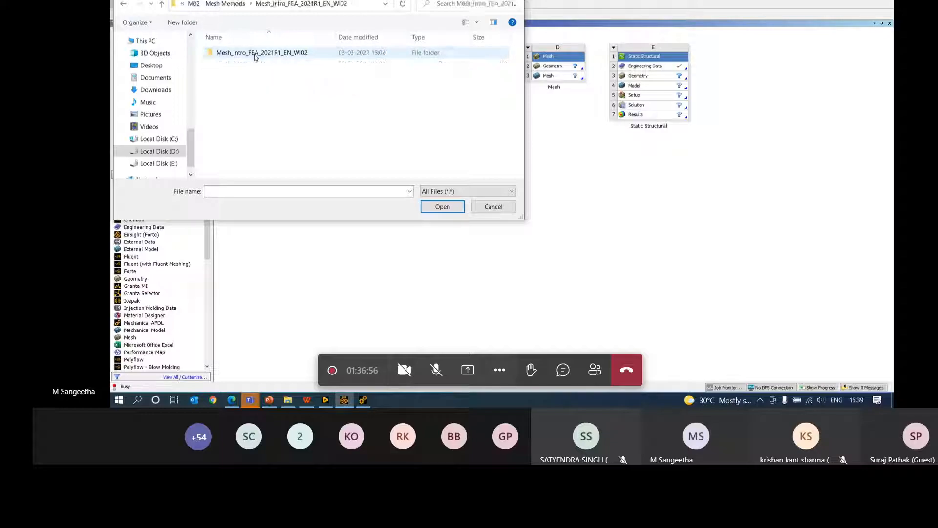
{"action": "double_click", "coordinate": [255, 54]}
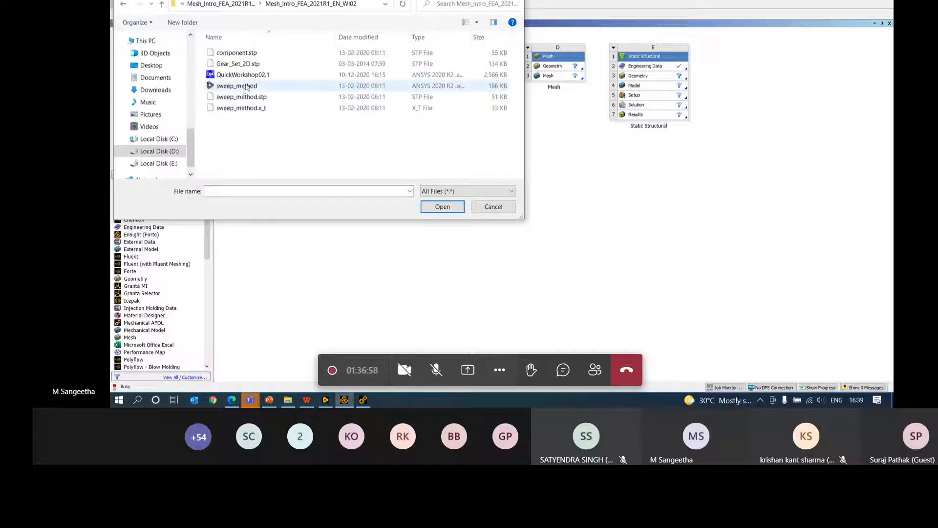
{"action": "left_click", "coordinate": [246, 67]}
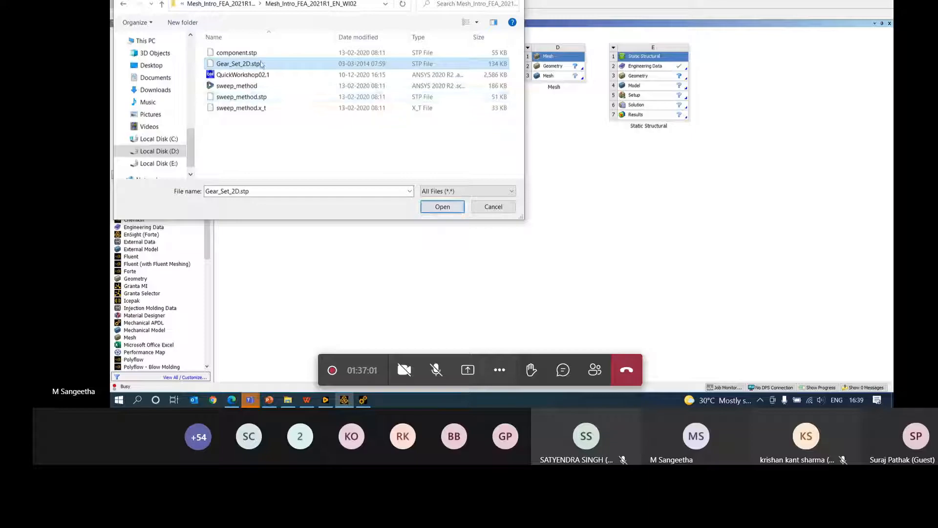
- Open Gear_Set_2D.stp as a project, decline saving, and dismiss the invalid-project error
{"action": "left_click", "coordinate": [443, 206]}
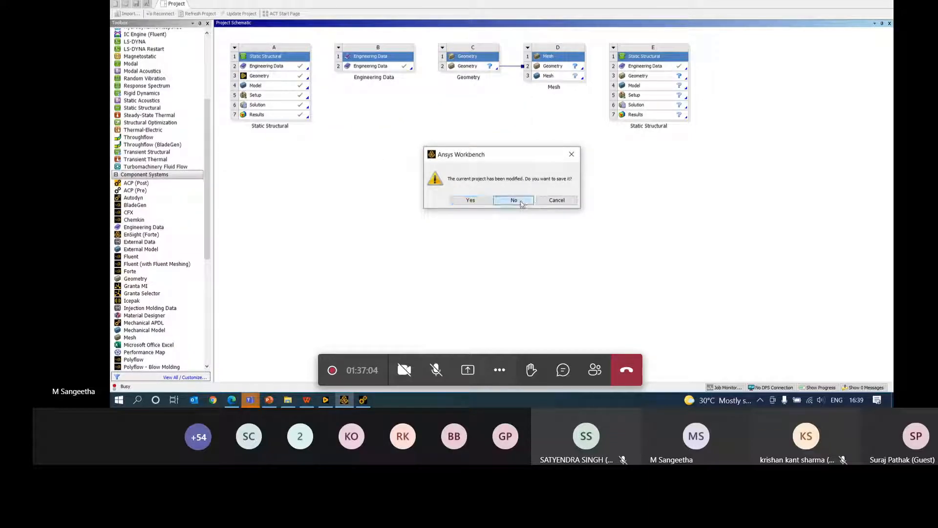
{"action": "left_click", "coordinate": [513, 200]}
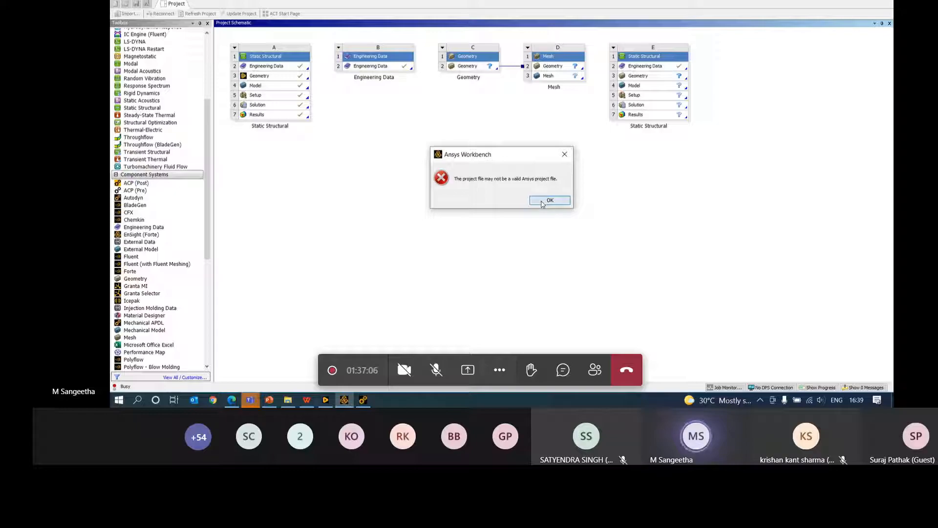
{"action": "left_click", "coordinate": [543, 200]}
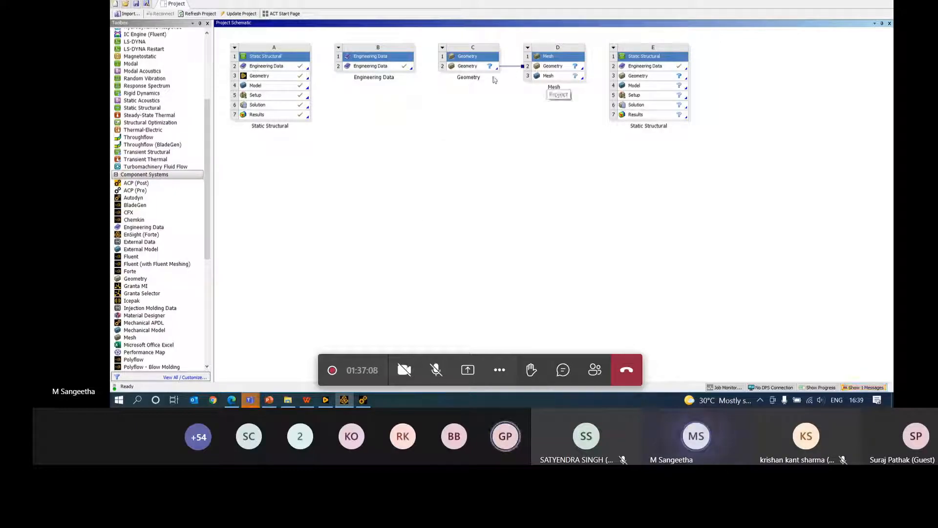
- Browse for geometry for system E, navigating from D: down to the WI02 folder
{"action": "right_click", "coordinate": [667, 77]}
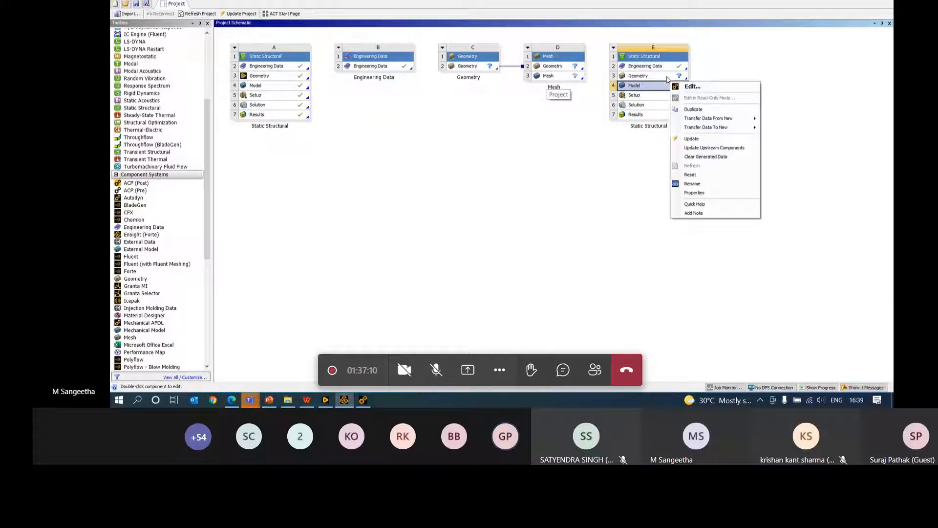
{"action": "key", "text": "Escape"}
{"action": "right_click", "coordinate": [667, 78]}
{"action": "mouse_move", "coordinate": [723, 99]}
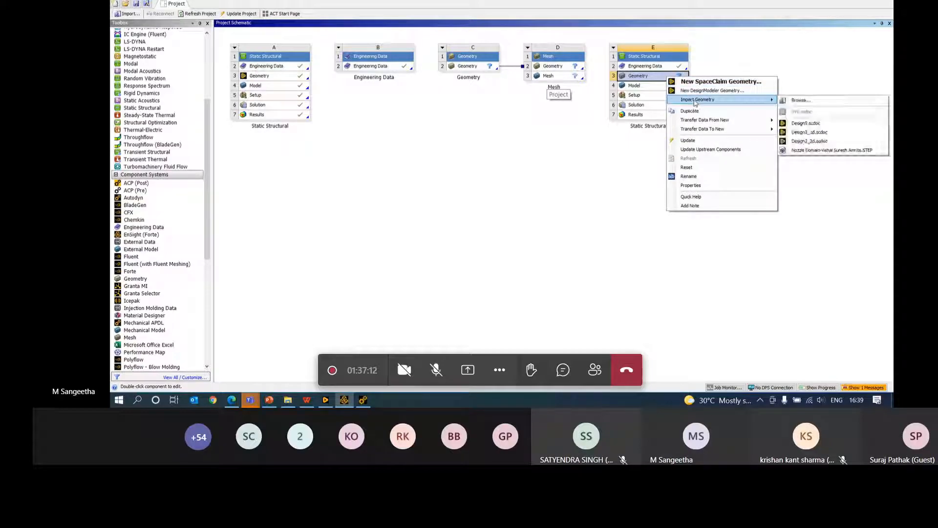
{"action": "left_click", "coordinate": [797, 101]}
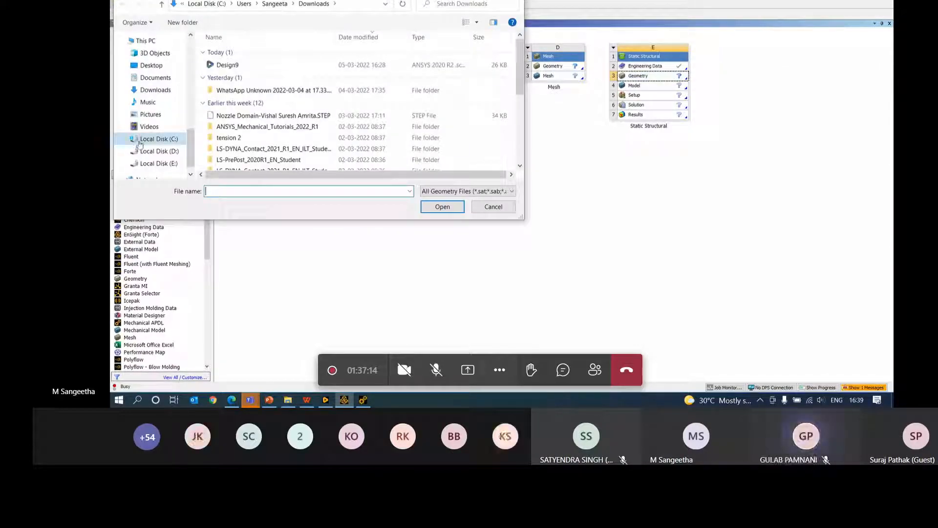
{"action": "left_click", "coordinate": [162, 151]}
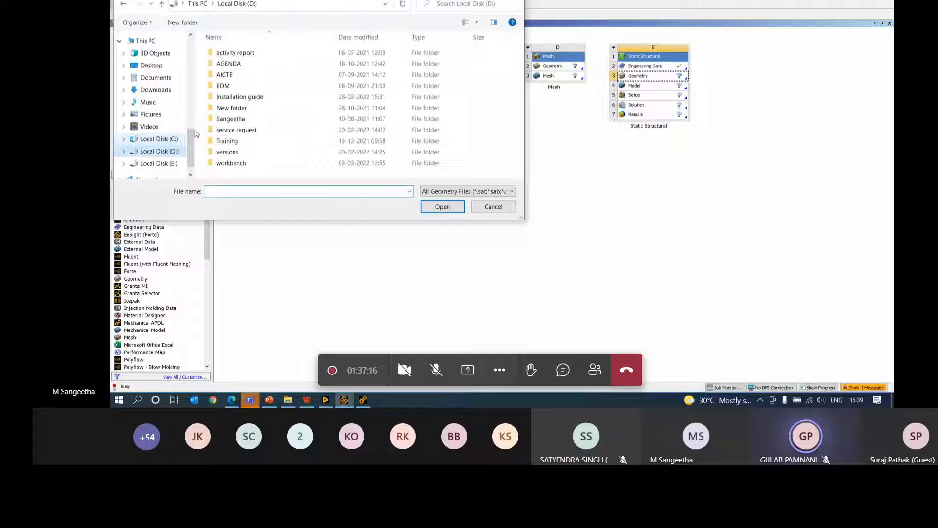
{"action": "double_click", "coordinate": [229, 163]}
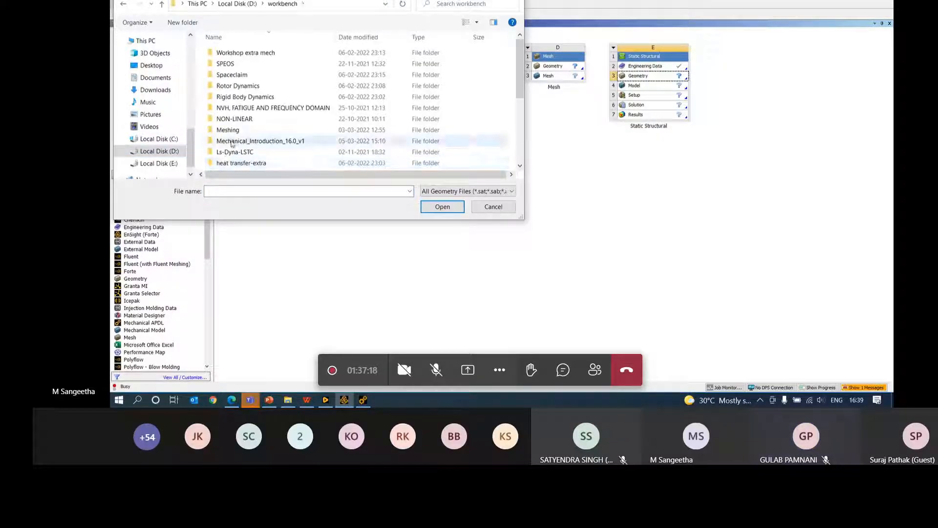
{"action": "double_click", "coordinate": [235, 130]}
{"action": "double_click", "coordinate": [248, 53]}
{"action": "double_click", "coordinate": [269, 54]}
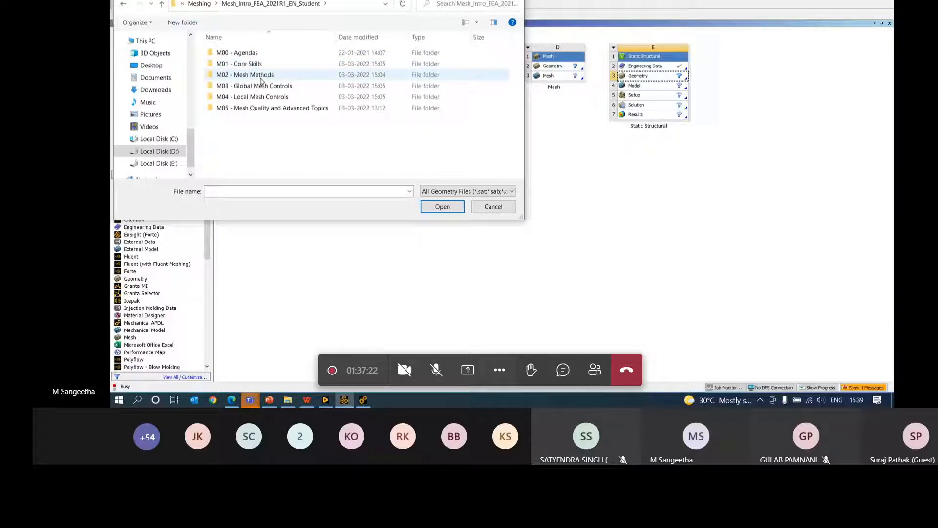
{"action": "double_click", "coordinate": [264, 77]}
{"action": "double_click", "coordinate": [270, 53]}
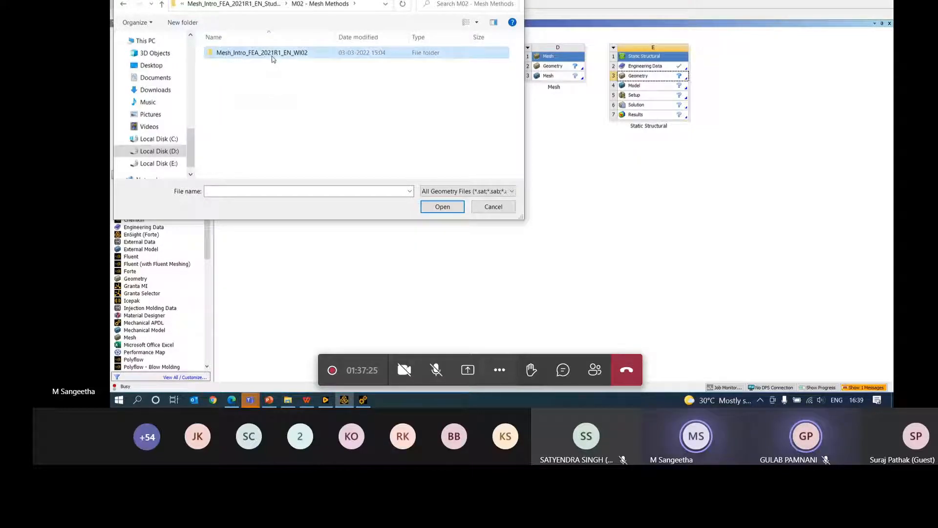
- Show All Files and import Gear_Set_2D.stp into system E's Geometry cell
{"action": "left_click", "coordinate": [489, 191]}
{"action": "left_click", "coordinate": [450, 207]}
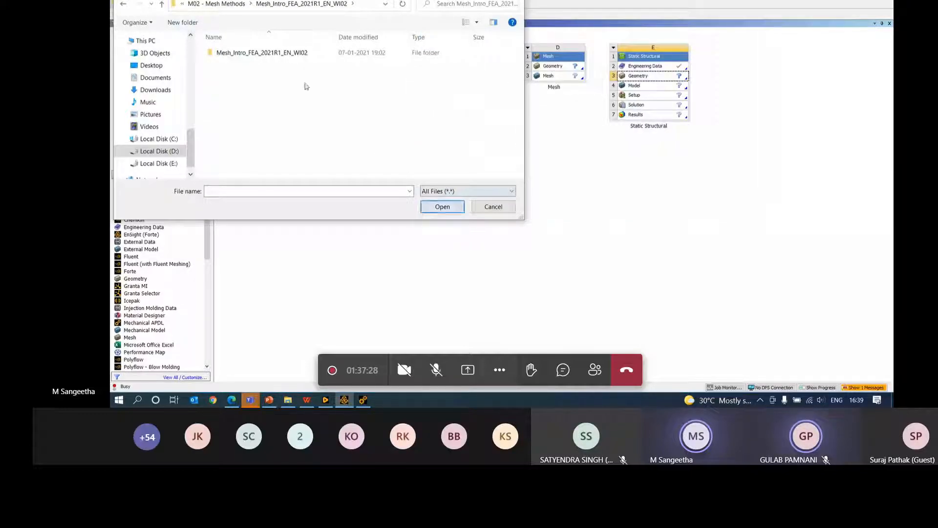
{"action": "double_click", "coordinate": [249, 53]}
{"action": "left_click", "coordinate": [241, 64]}
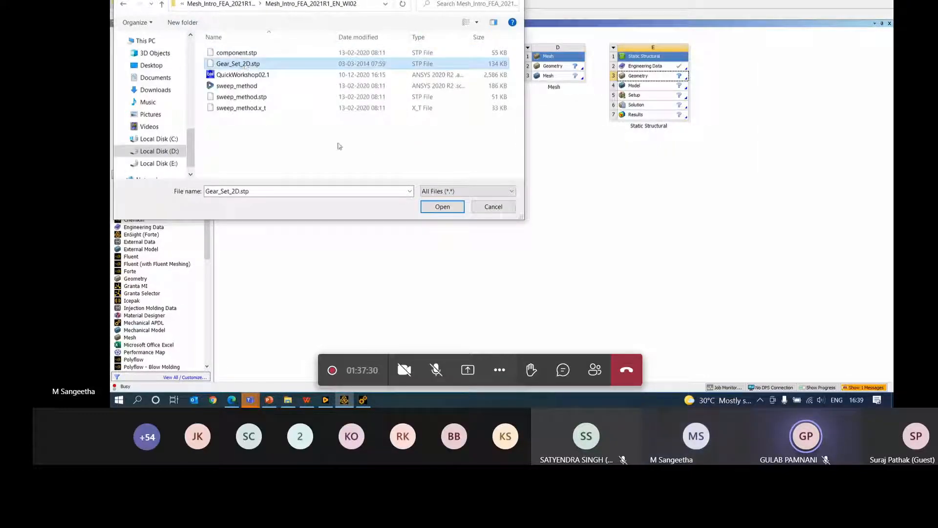
{"action": "left_click", "coordinate": [442, 206]}
{"action": "left_click", "coordinate": [702, 93]}
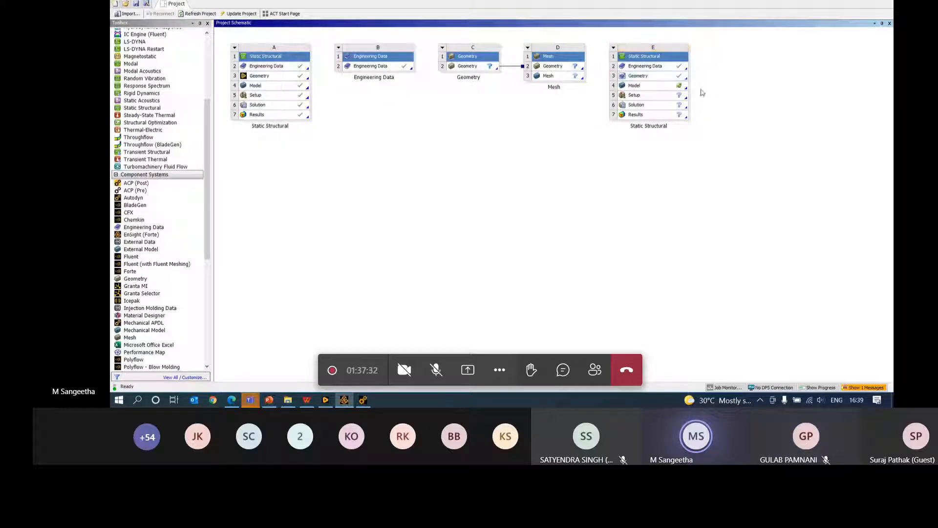
- Launch Mechanical and set a 10 mm thickness on both the Rack and Gear bodies
{"action": "double_click", "coordinate": [672, 85]}
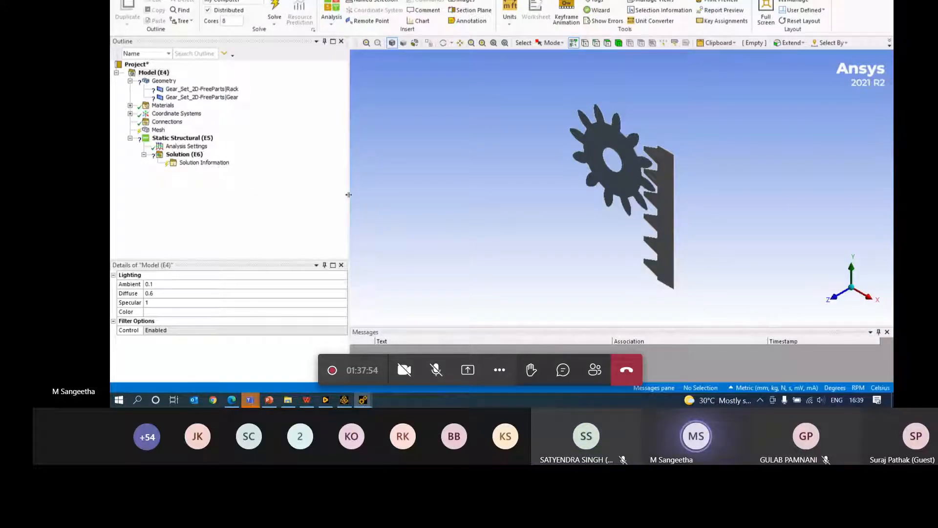
{"action": "left_click_drag", "start_coordinate": [348, 194], "coordinate": [314, 194]}
{"action": "left_click", "coordinate": [177, 97]}
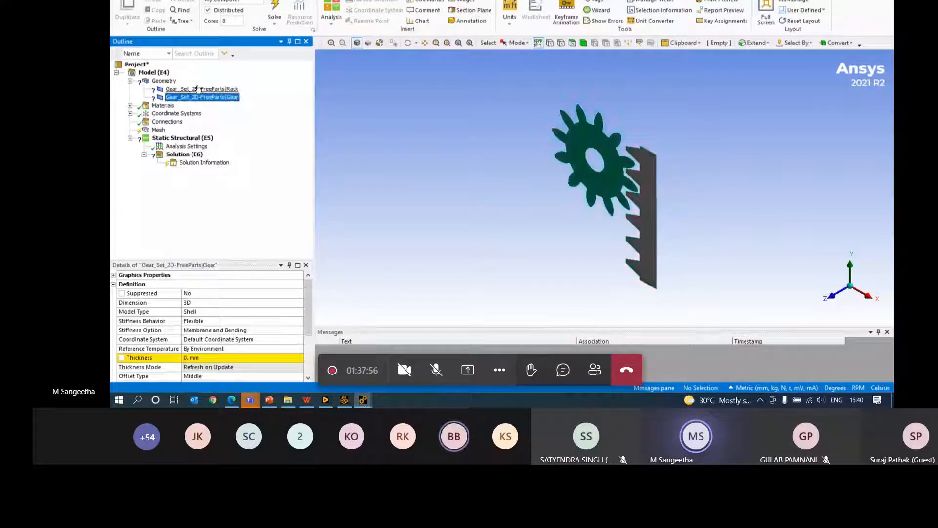
{"action": "left_click", "coordinate": [176, 89]}
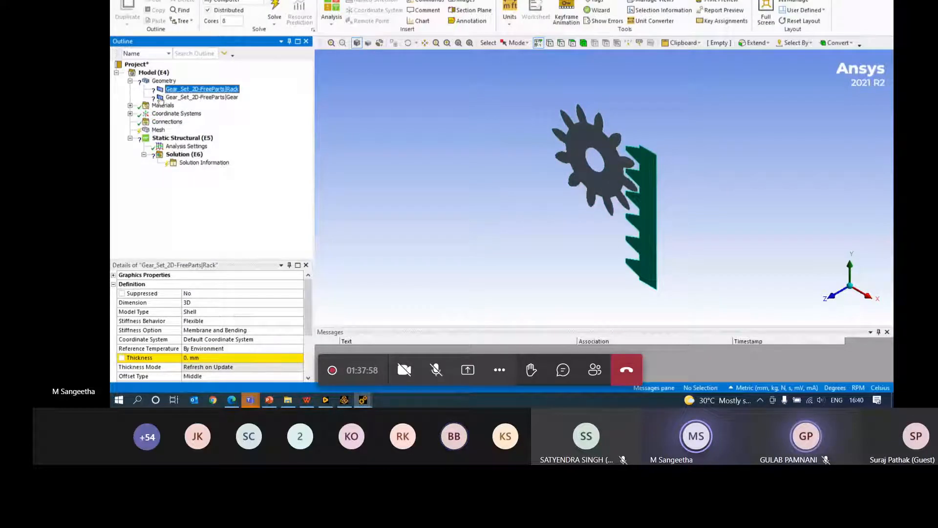
{"action": "left_click", "coordinate": [201, 358]}
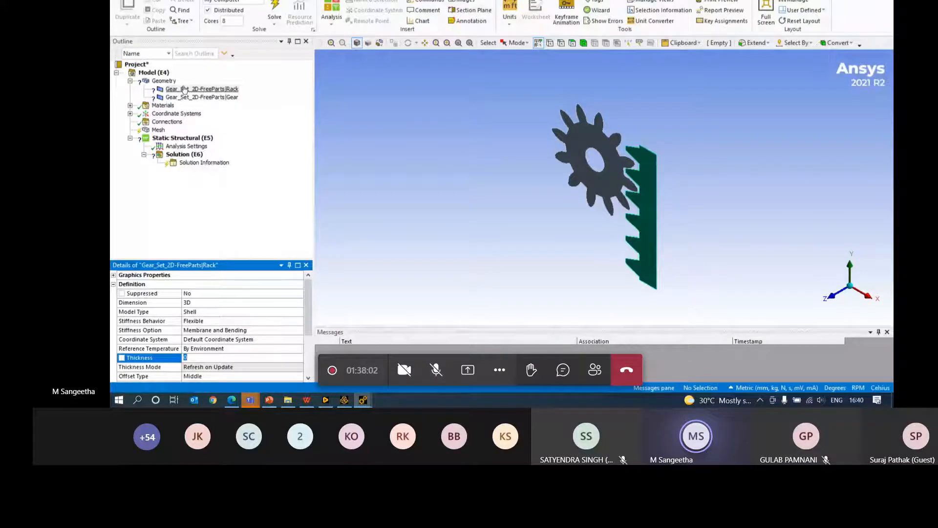
{"action": "left_click", "coordinate": [177, 90]}
{"action": "left_click", "coordinate": [189, 98], "text": "ctrl"}
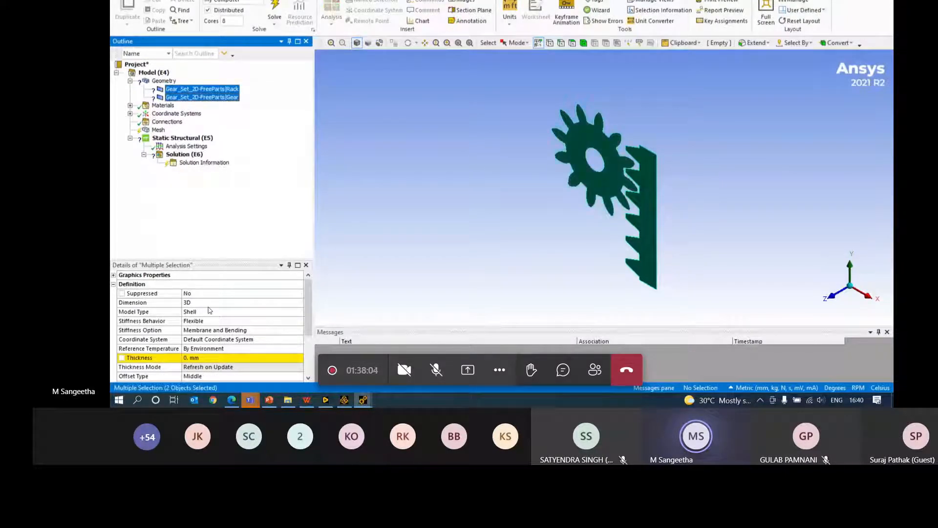
{"action": "left_click", "coordinate": [208, 357]}
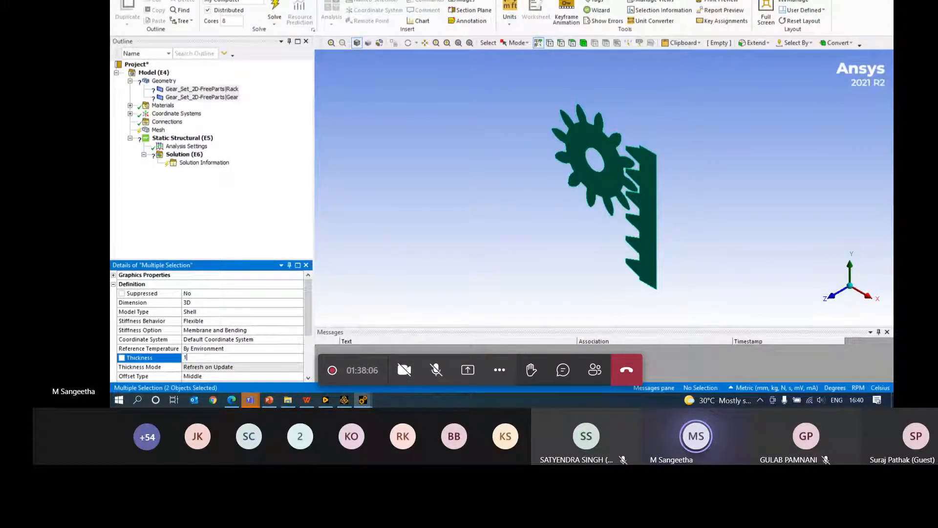
{"action": "key", "text": "Return"}
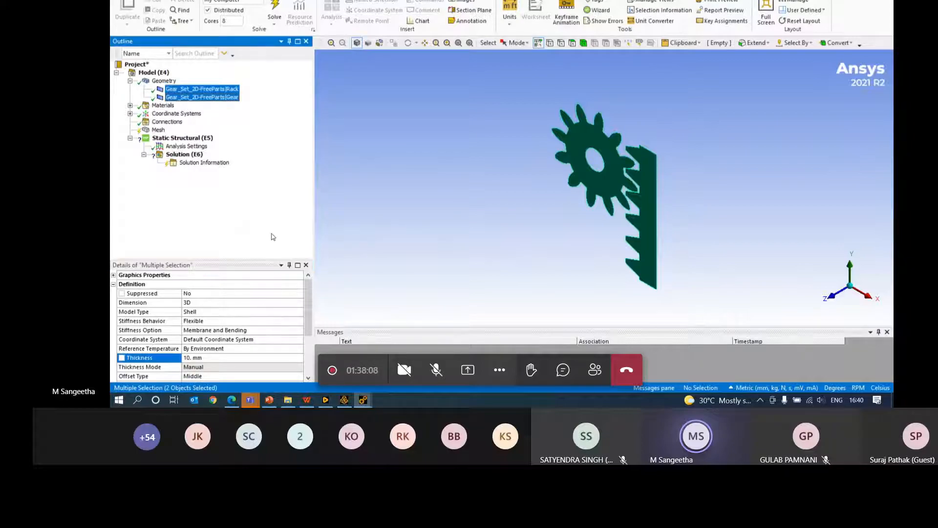
- Rotate the model front-on, select Mesh, then switch to the presentation slides
{"action": "middle_click_drag", "start_coordinate": [596, 219], "coordinate": [677, 211]}
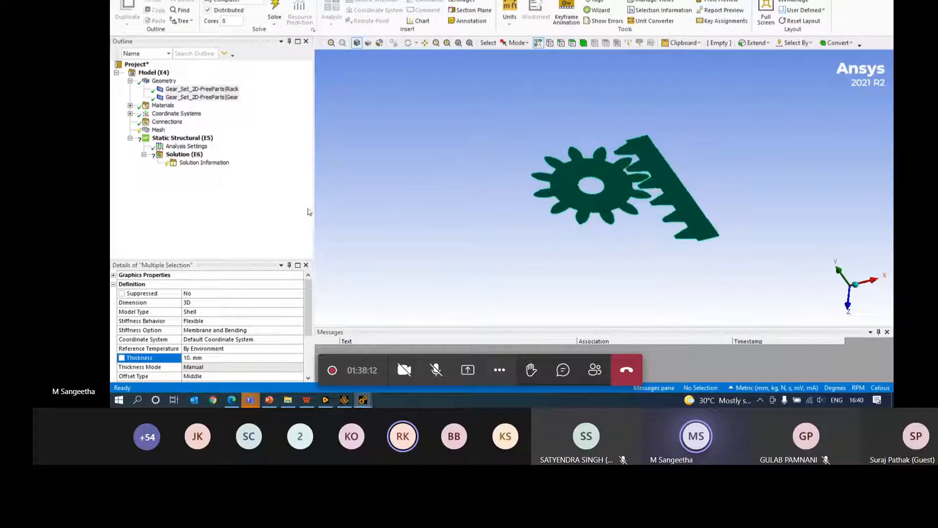
{"action": "left_click", "coordinate": [169, 130]}
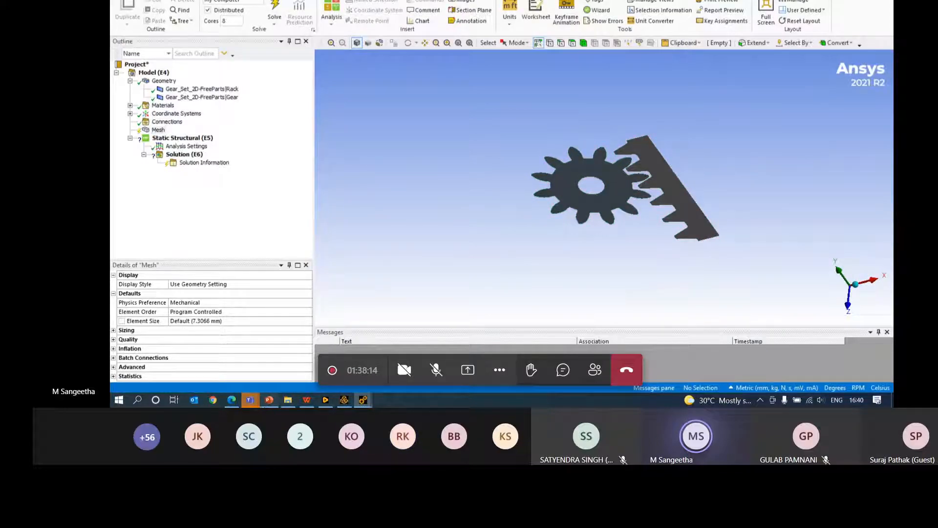
{"action": "left_click", "coordinate": [268, 401]}
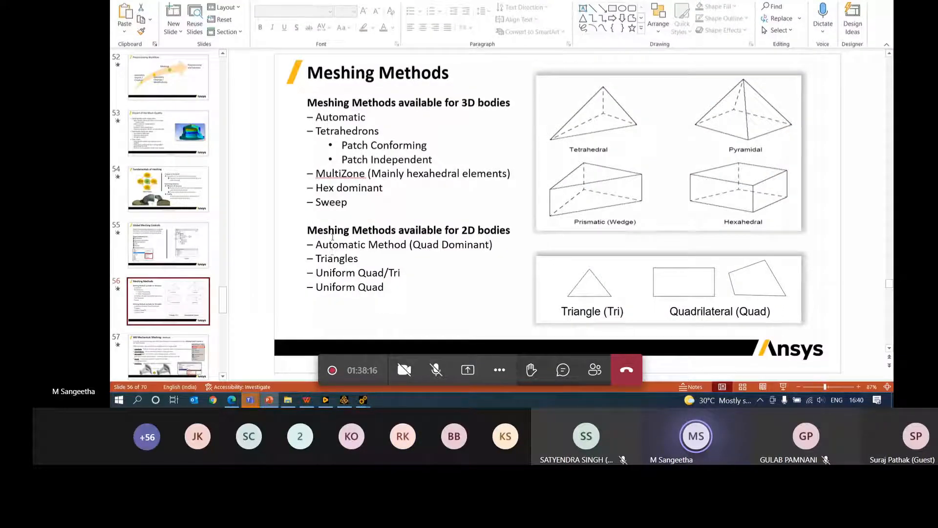
{"action": "left_click", "coordinate": [332, 237]}
{"action": "double_click", "coordinate": [337, 259]}
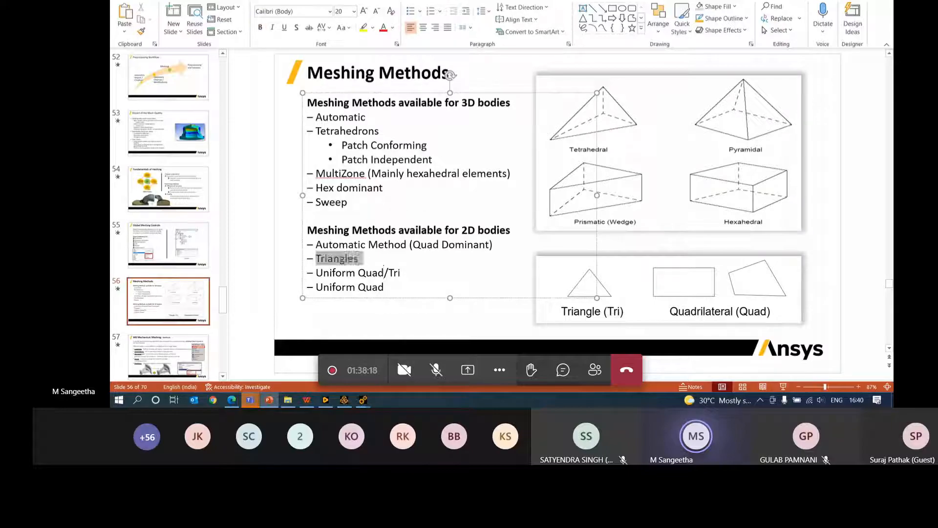
{"action": "left_click_drag", "start_coordinate": [392, 287], "coordinate": [348, 268]}
{"action": "left_click", "coordinate": [399, 298]}
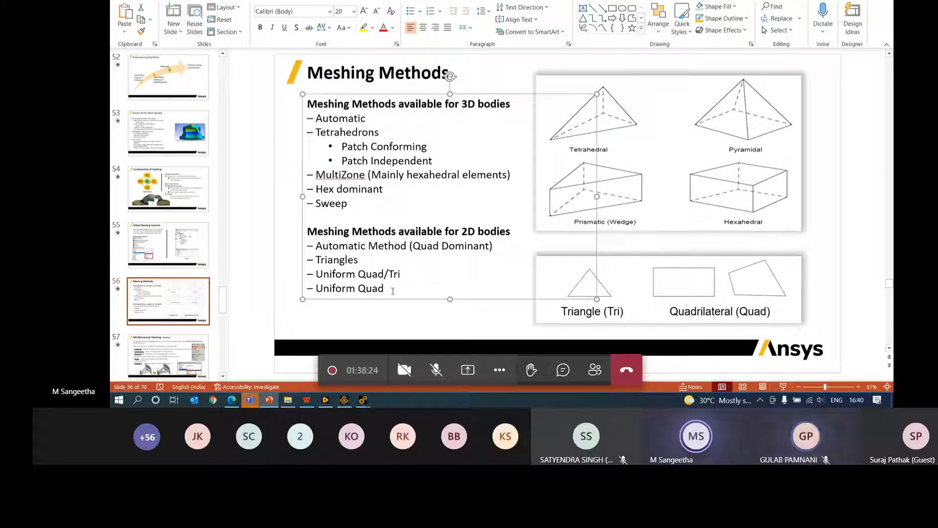
{"action": "left_click", "coordinate": [391, 329]}
- Back in Mechanical, generate the gear-and-rack mesh at the default element size
{"action": "mouse_move", "coordinate": [363, 399]}
{"action": "left_click", "coordinate": [417, 352]}
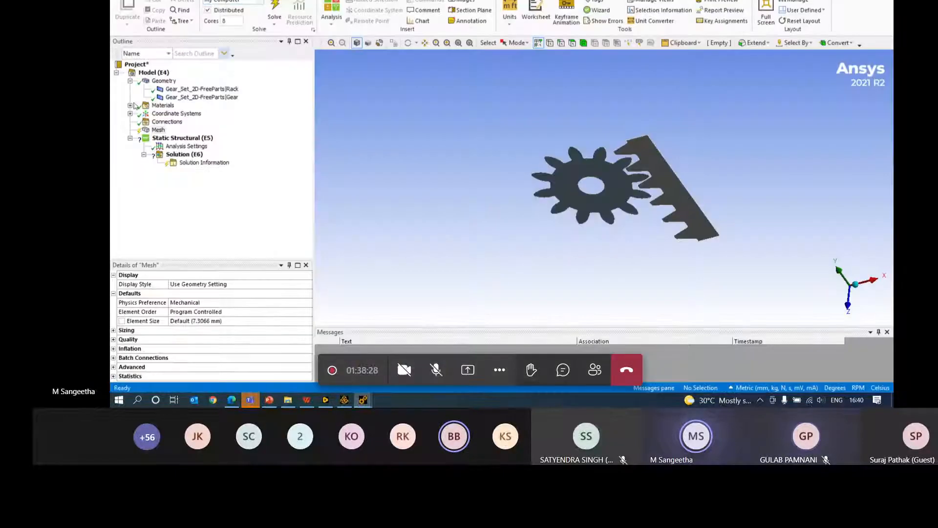
{"action": "right_click", "coordinate": [157, 135]}
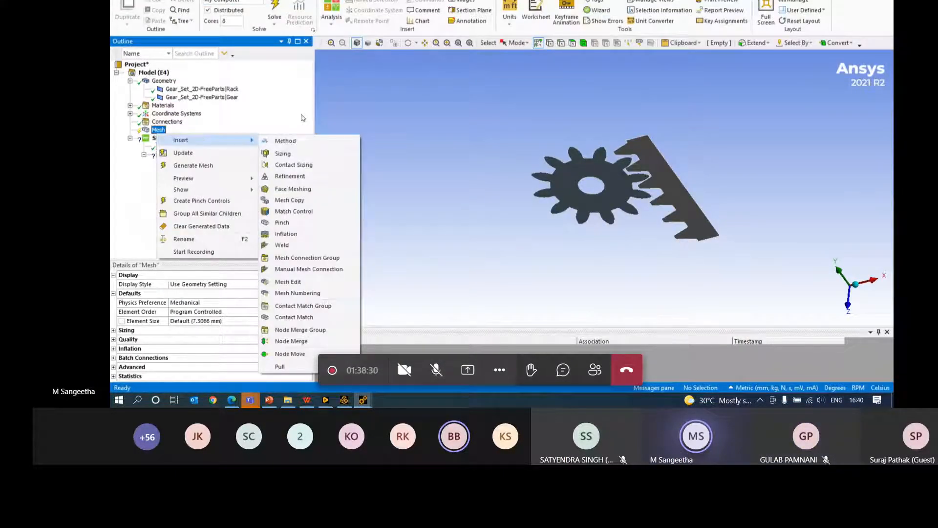
{"action": "left_click", "coordinate": [277, 128]}
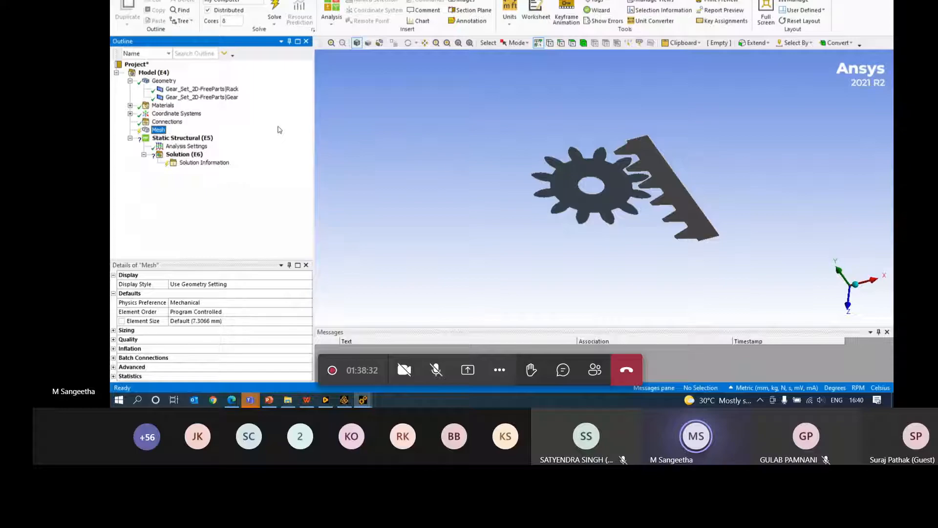
{"action": "right_click", "coordinate": [163, 133]}
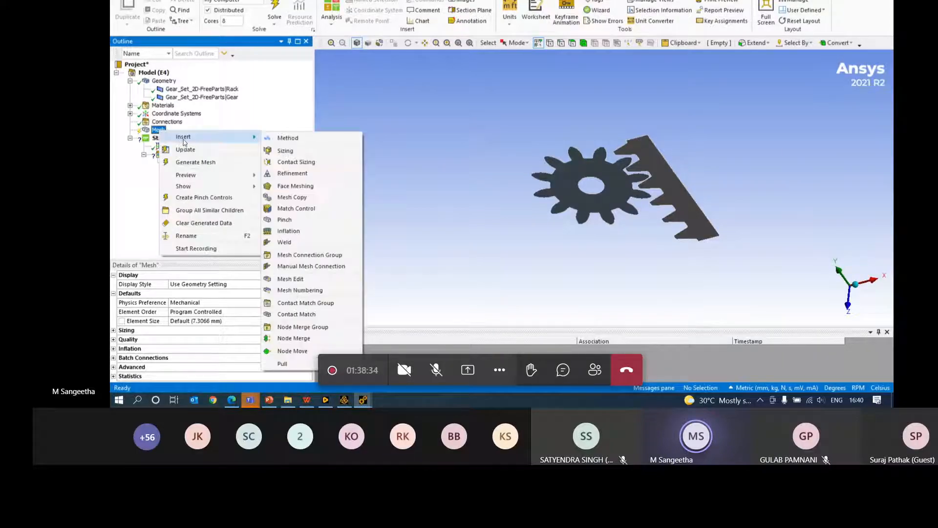
{"action": "left_click", "coordinate": [192, 166]}
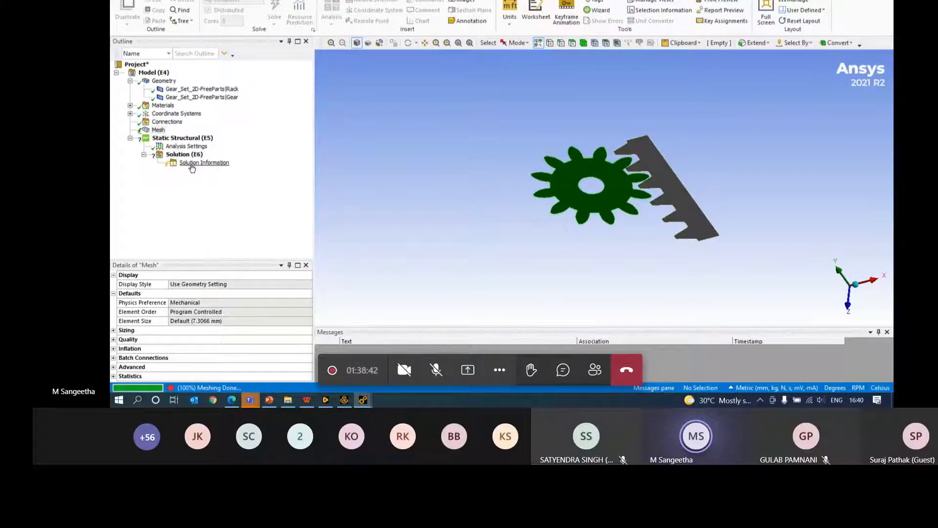
- Zoom in on the mesh and set the Mesh Metric to Element Quality
{"action": "scroll", "coordinate": [699, 231], "scroll_direction": "up", "scroll_amount": 2}
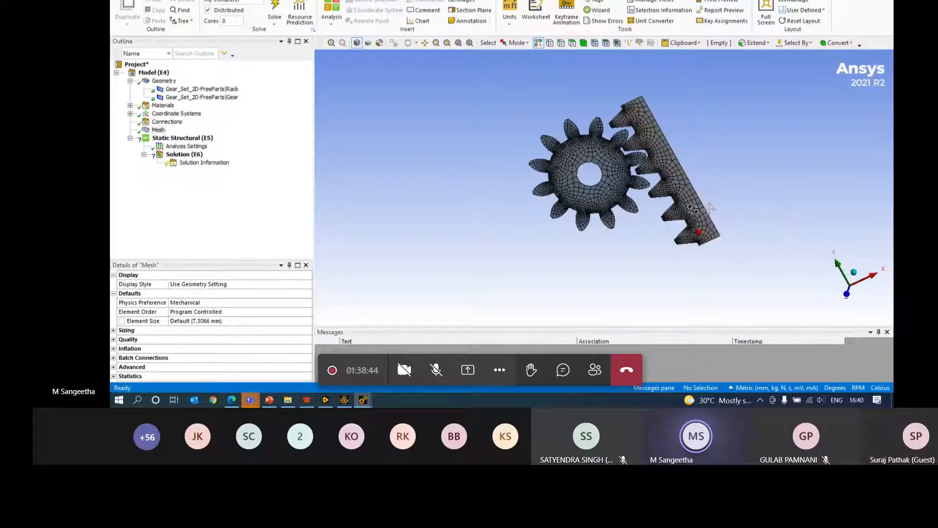
{"action": "scroll", "coordinate": [625, 205], "scroll_direction": "up", "scroll_amount": 4}
{"action": "scroll", "coordinate": [631, 214], "scroll_direction": "down", "scroll_amount": 1}
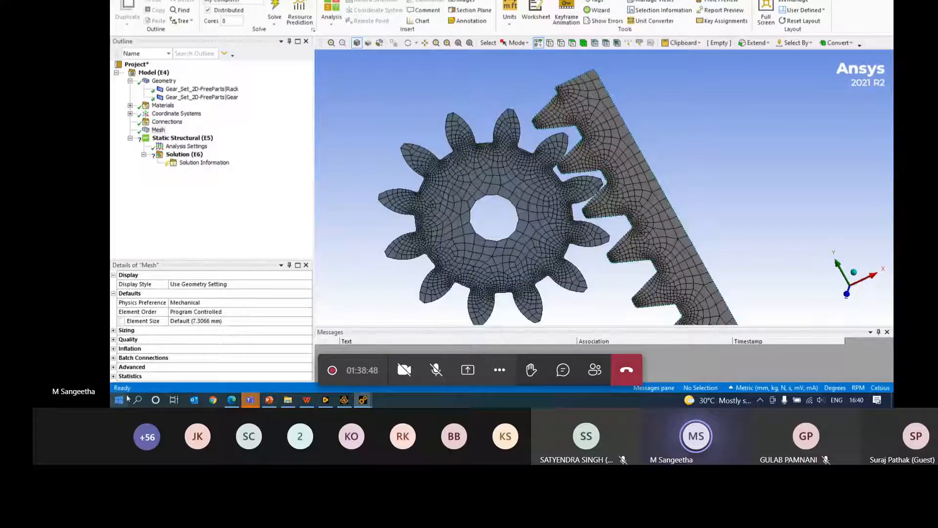
{"action": "left_click", "coordinate": [131, 340]}
{"action": "double_click", "coordinate": [143, 341]}
{"action": "left_click", "coordinate": [185, 339]}
{"action": "left_click", "coordinate": [297, 339]}
{"action": "left_click", "coordinate": [190, 280]}
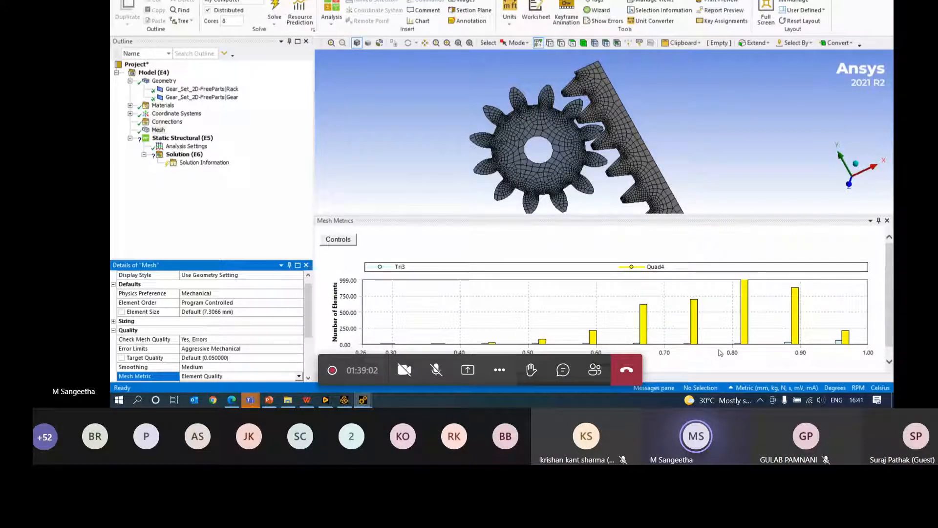
{"action": "left_click", "coordinate": [593, 339]}
{"action": "left_click", "coordinate": [543, 341]}
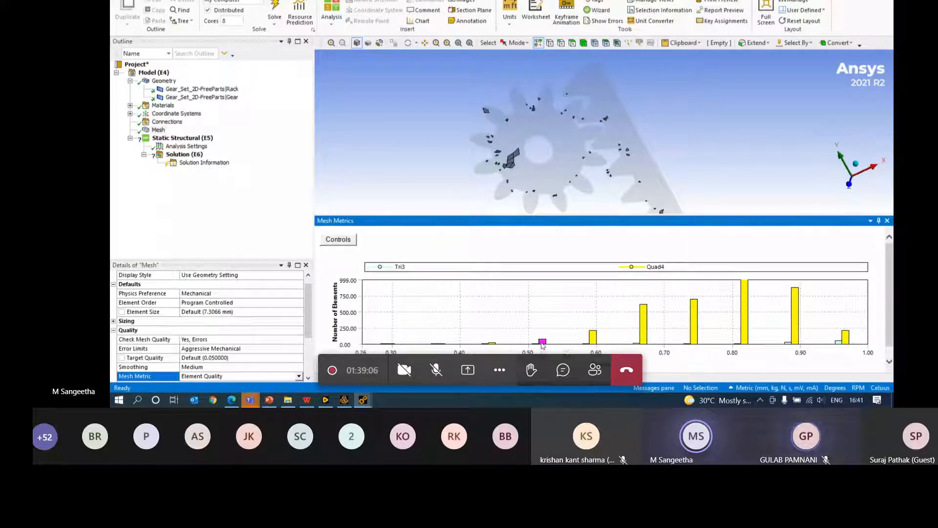
{"action": "left_click", "coordinate": [491, 344]}
{"action": "left_click", "coordinate": [544, 342]}
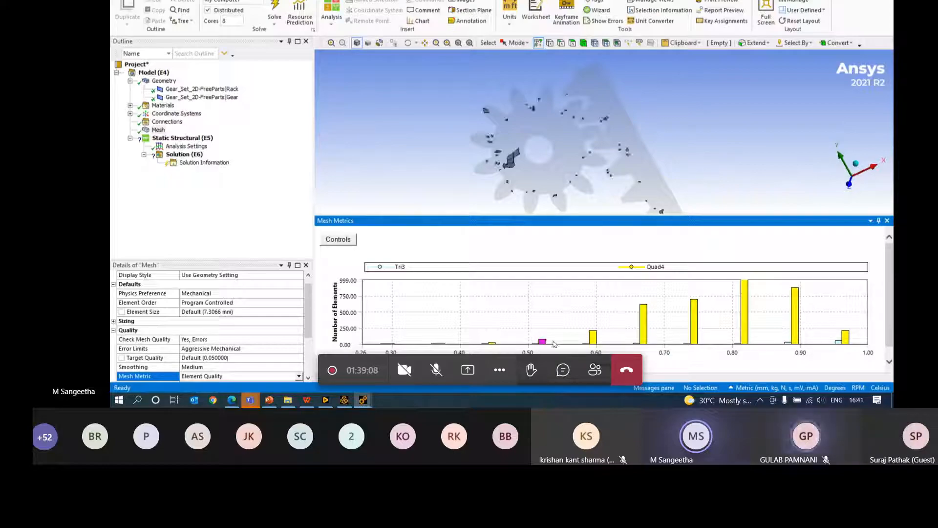
{"action": "left_click", "coordinate": [593, 337]}
{"action": "left_click", "coordinate": [642, 330]}
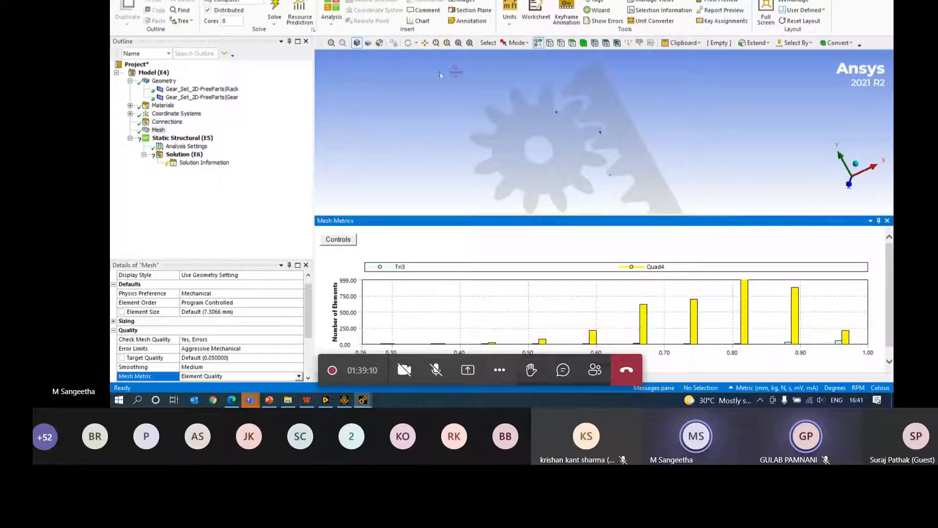
{"action": "left_click", "coordinate": [156, 130]}
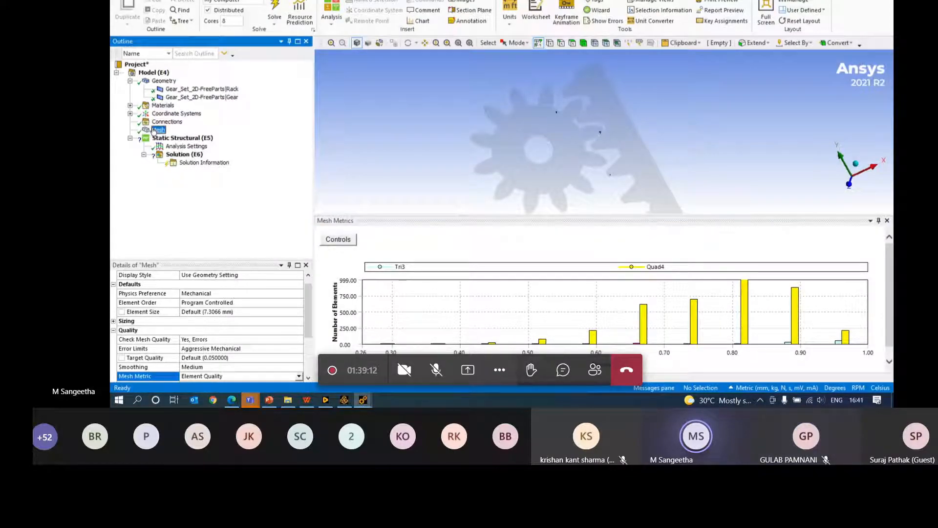
{"action": "left_click", "coordinate": [168, 138]}
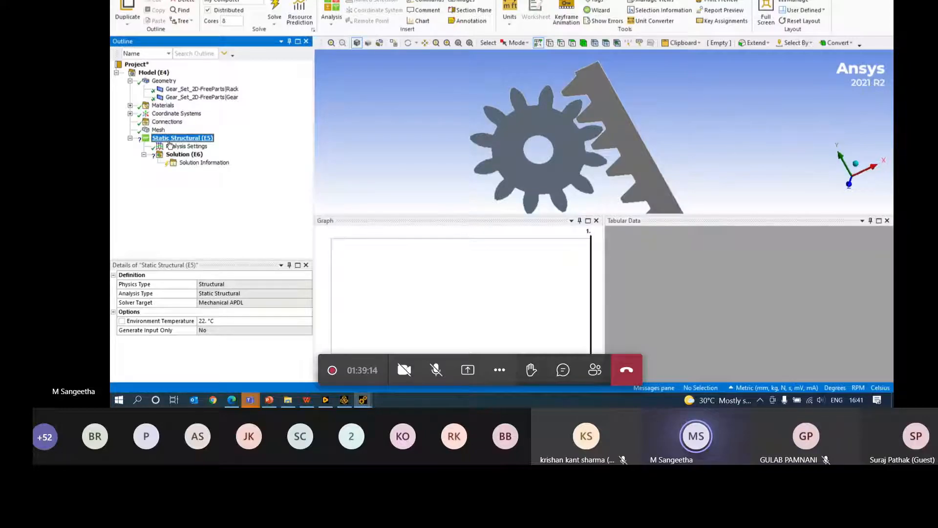
{"action": "key", "text": "Up"}
- Add a Face Sizing control scoped to the rack and gear faces
{"action": "right_click", "coordinate": [160, 130]}
{"action": "mouse_move", "coordinate": [184, 136]}
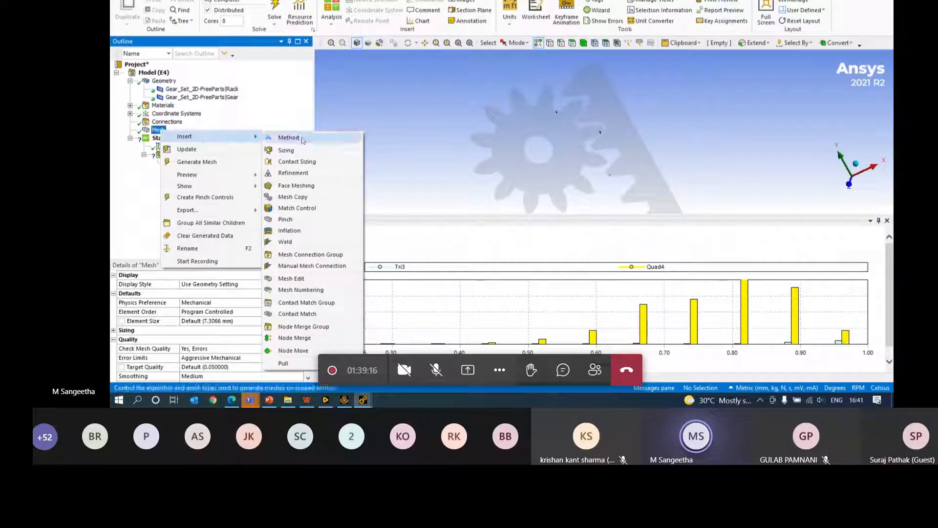
{"action": "left_click", "coordinate": [287, 149]}
{"action": "left_click", "coordinate": [572, 43]}
{"action": "left_click", "coordinate": [609, 108]}
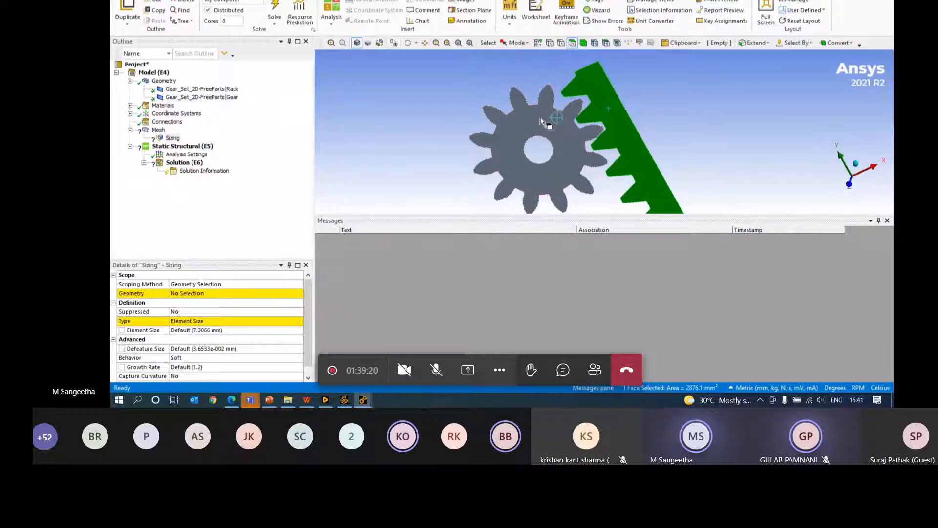
{"action": "left_click", "coordinate": [523, 133], "text": "ctrl"}
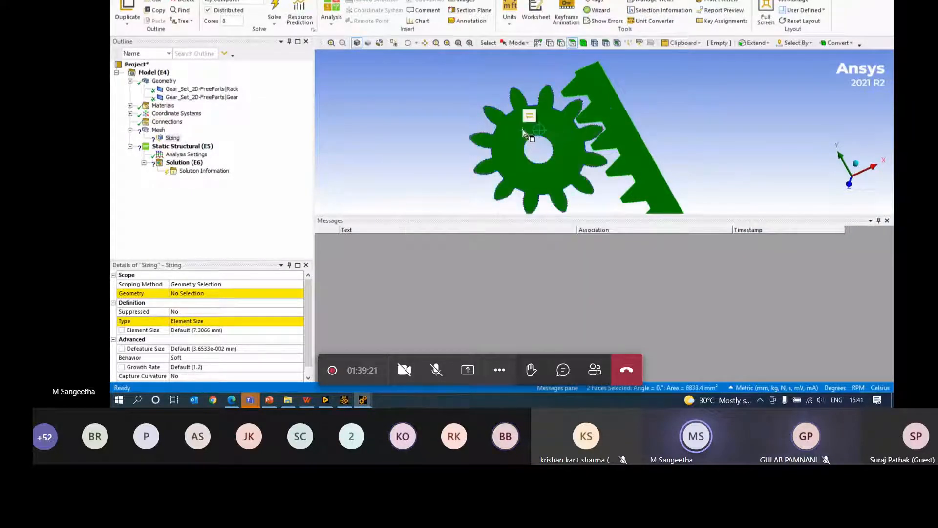
{"action": "left_click", "coordinate": [184, 295]}
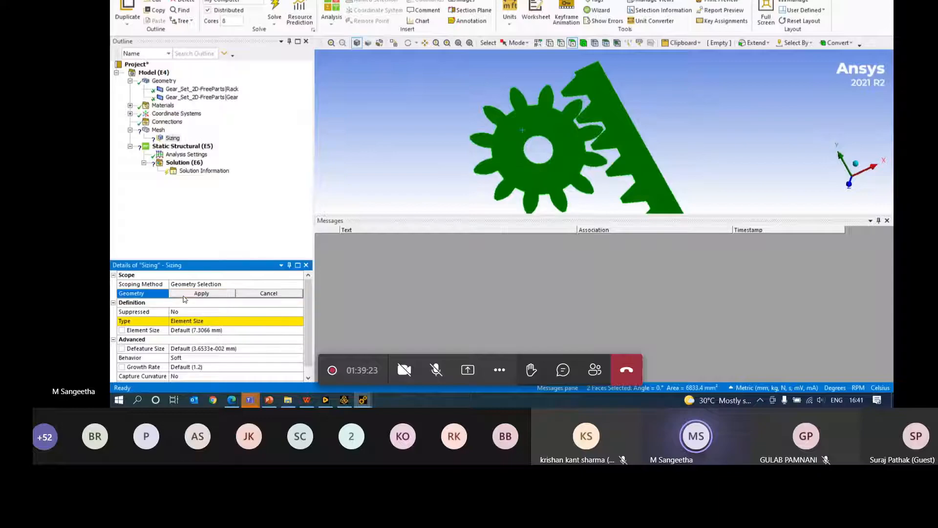
{"action": "left_click", "coordinate": [210, 294]}
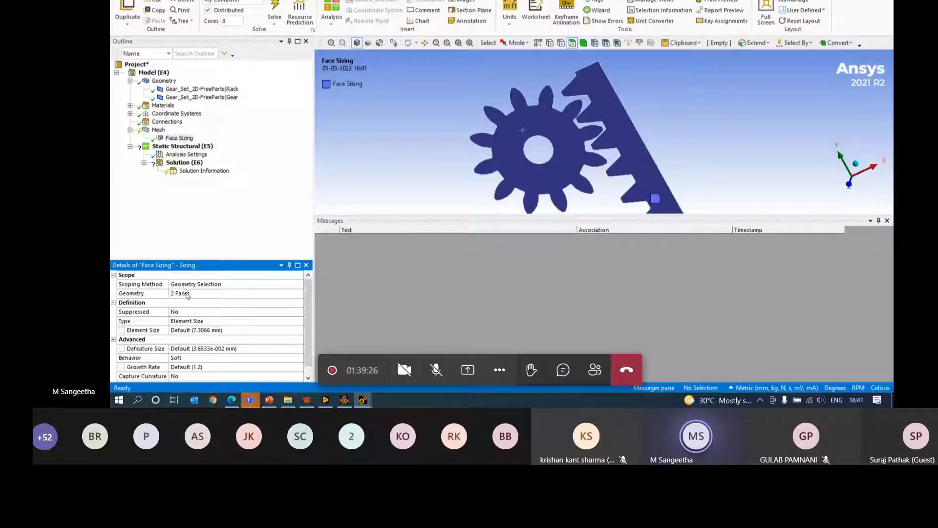
- Set the face sizing element size to 4 mm and update the mesh
{"action": "left_click", "coordinate": [186, 333]}
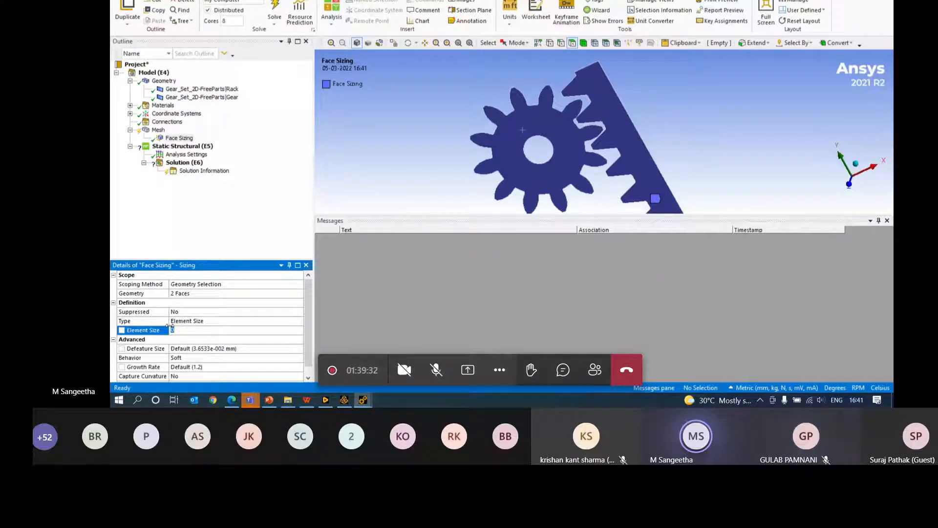
{"action": "type", "text": "4"}
{"action": "key", "text": "Return"}
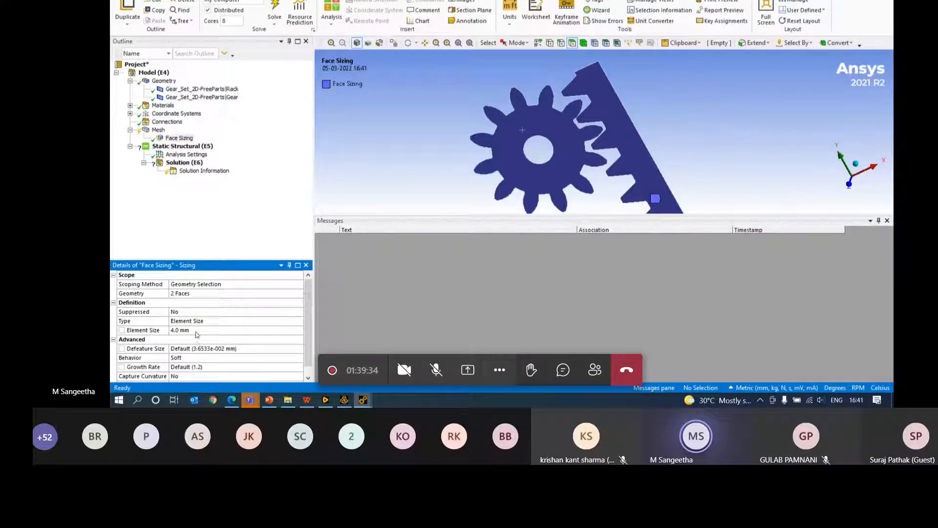
{"action": "right_click", "coordinate": [158, 130]}
{"action": "left_click", "coordinate": [193, 149]}
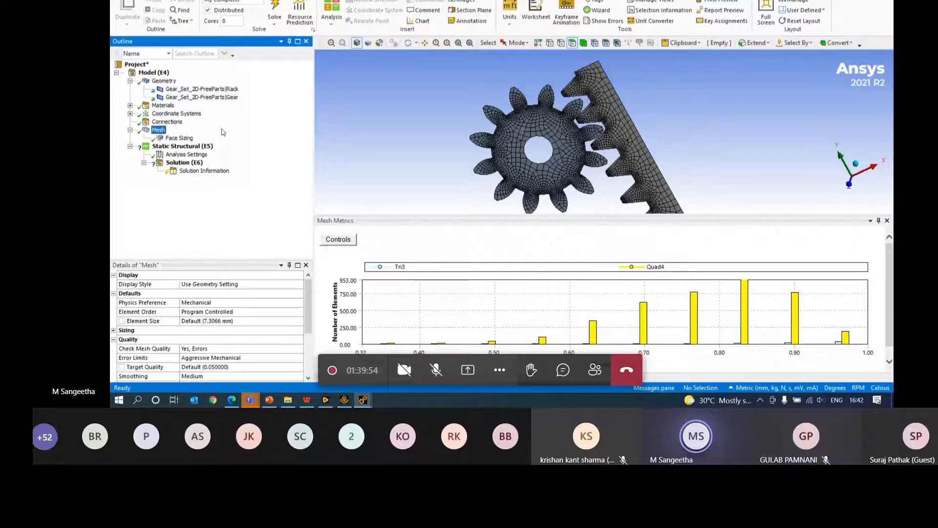
- Change the face sizing element size to 2 mm and regenerate the mesh
{"action": "left_click", "coordinate": [188, 138]}
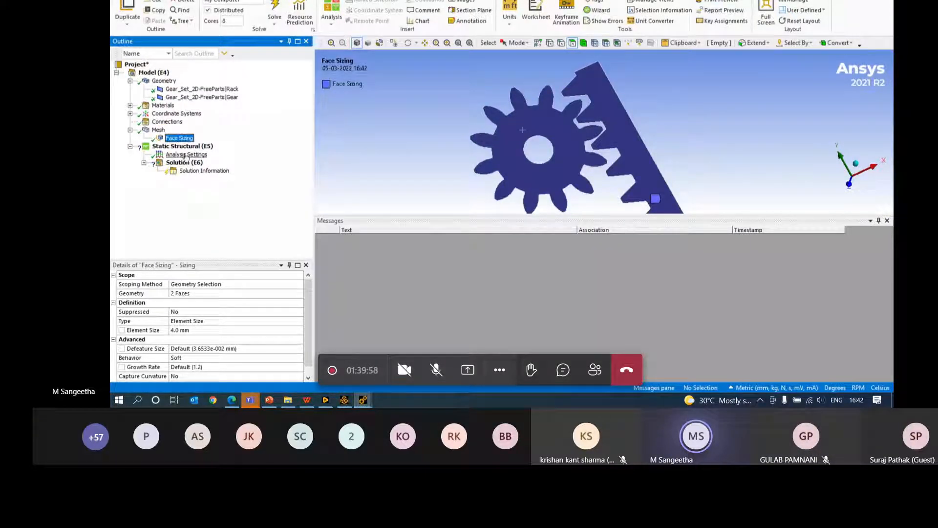
{"action": "left_click", "coordinate": [180, 329]}
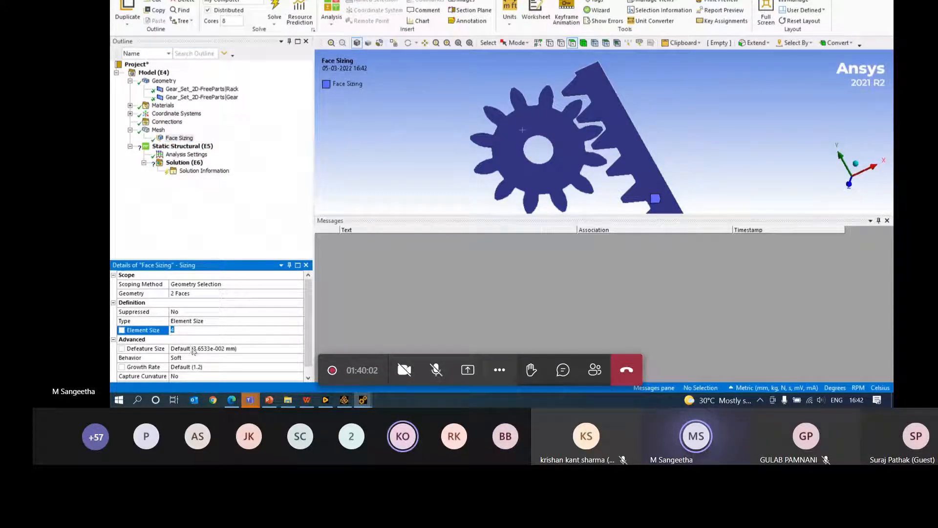
{"action": "type", "text": "2"}
{"action": "key", "text": "Return"}
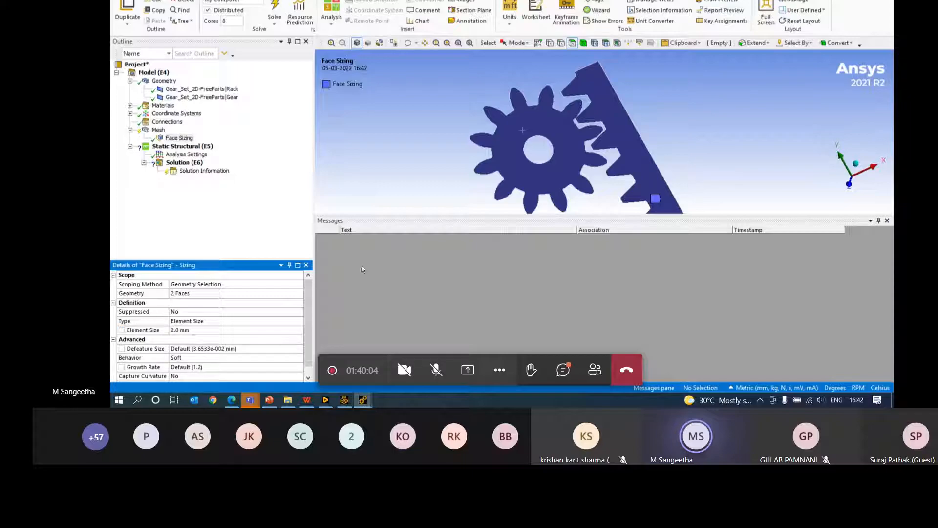
{"action": "left_click", "coordinate": [157, 129]}
{"action": "left_click", "coordinate": [190, 152]}
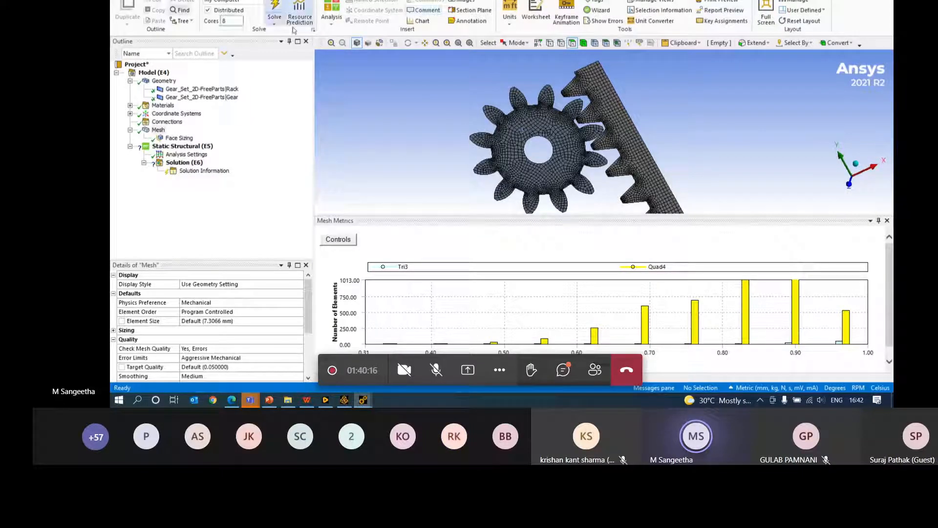
- Show only the elements in the 0.62 quality band and inspect them
{"action": "left_click", "coordinate": [597, 338]}
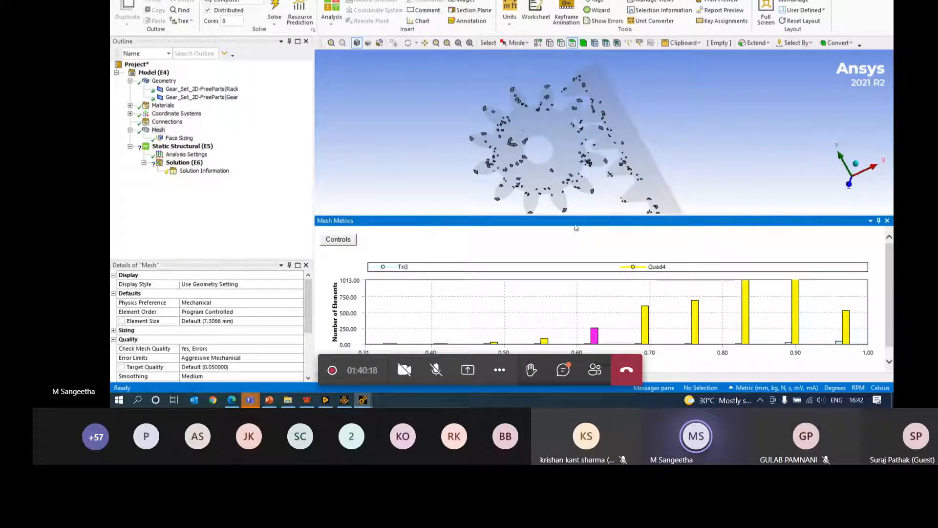
{"action": "scroll", "coordinate": [495, 93], "scroll_direction": "up", "scroll_amount": 5}
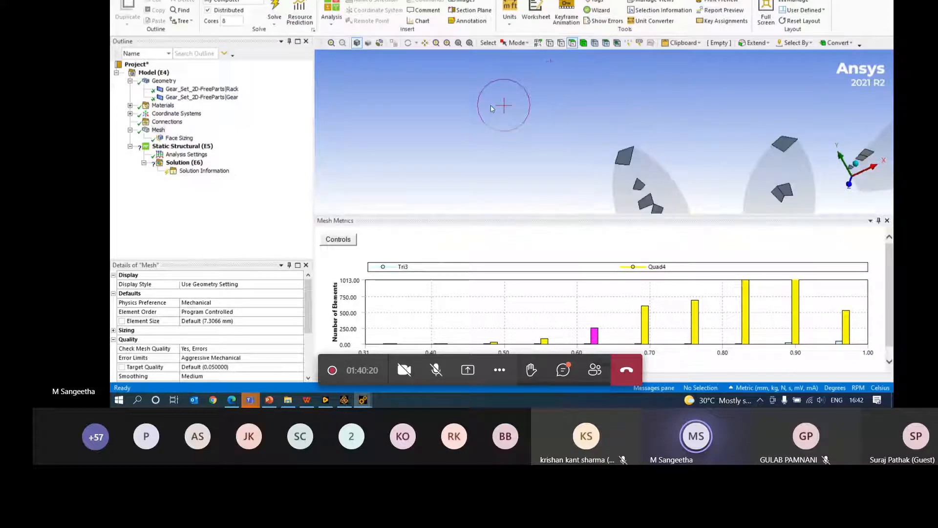
{"action": "scroll", "coordinate": [686, 191], "scroll_direction": "down", "scroll_amount": 8}
{"action": "right_click", "coordinate": [601, 214]}
{"action": "mouse_move", "coordinate": [550, 203]}
{"action": "right_mouse_down"}
{"action": "mouse_move", "coordinate": [540, 200]}
{"action": "mouse_move", "coordinate": [542, 214]}
{"action": "right_mouse_up"}
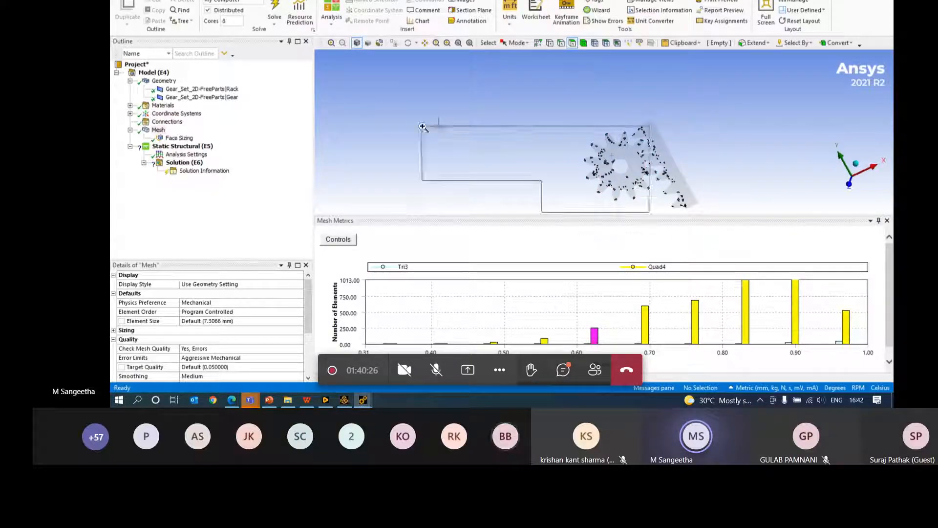
{"action": "right_click", "coordinate": [423, 126]}
{"action": "left_click", "coordinate": [389, 121]}
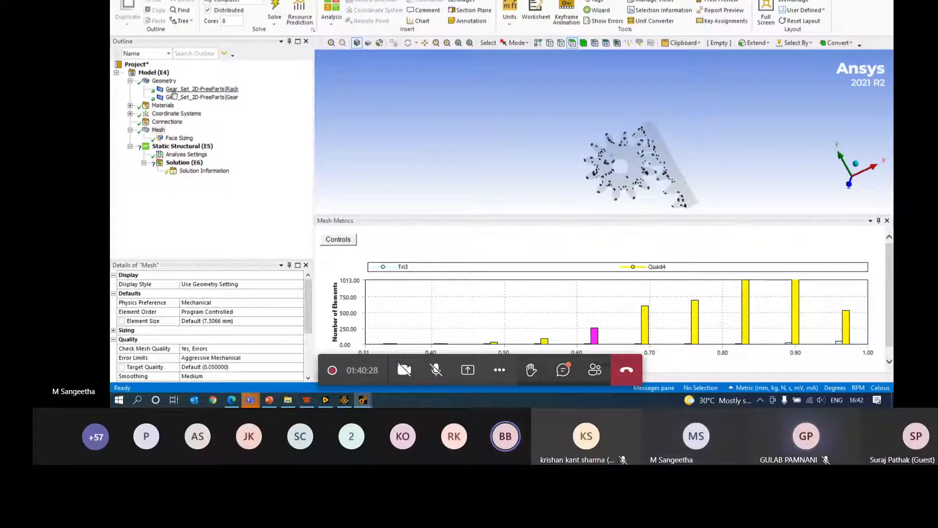
- Return to the Geometry view and pick an edge at a gear tooth tip
{"action": "left_click", "coordinate": [164, 80]}
{"action": "scroll", "coordinate": [675, 134], "scroll_direction": "up", "scroll_amount": 5}
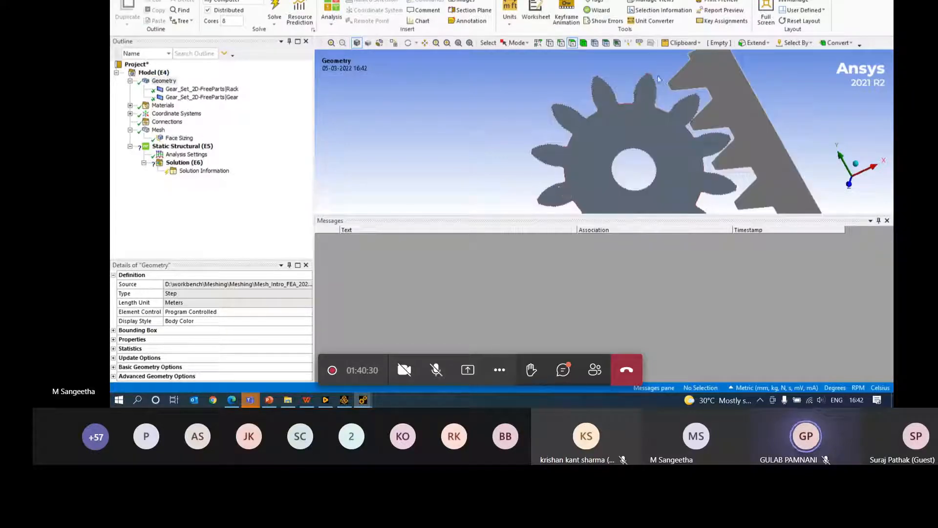
{"action": "left_click", "coordinate": [562, 43]}
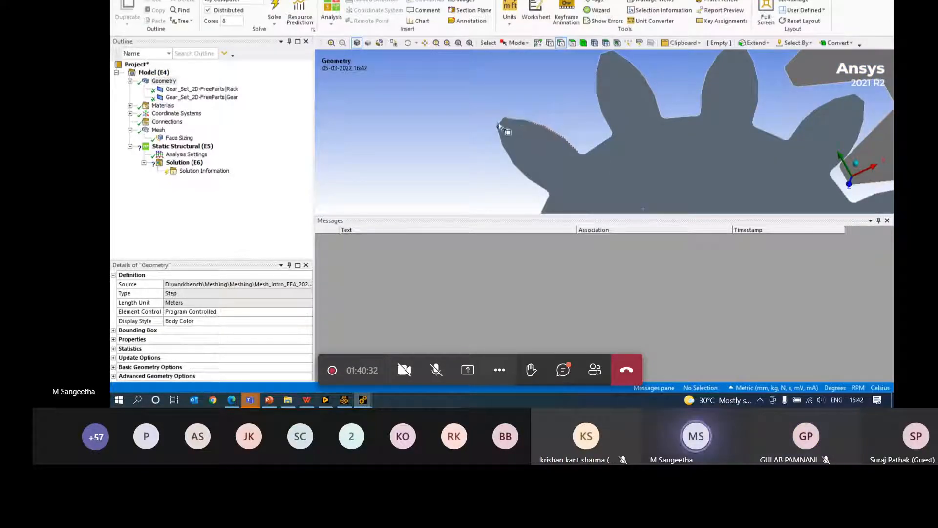
{"action": "left_click", "coordinate": [500, 125]}
- Create a named selection of all tooth-tip edges of the same size
{"action": "right_click", "coordinate": [412, 121]}
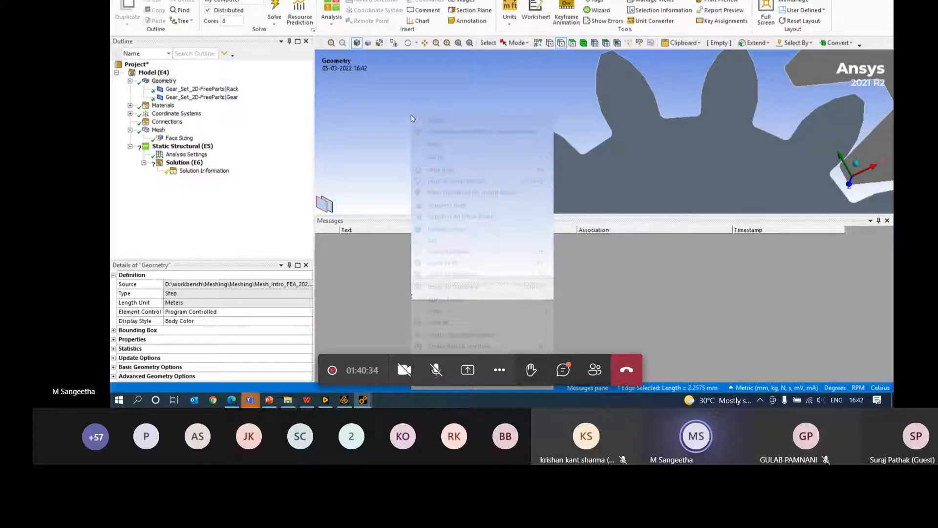
{"action": "left_click", "coordinate": [464, 346]}
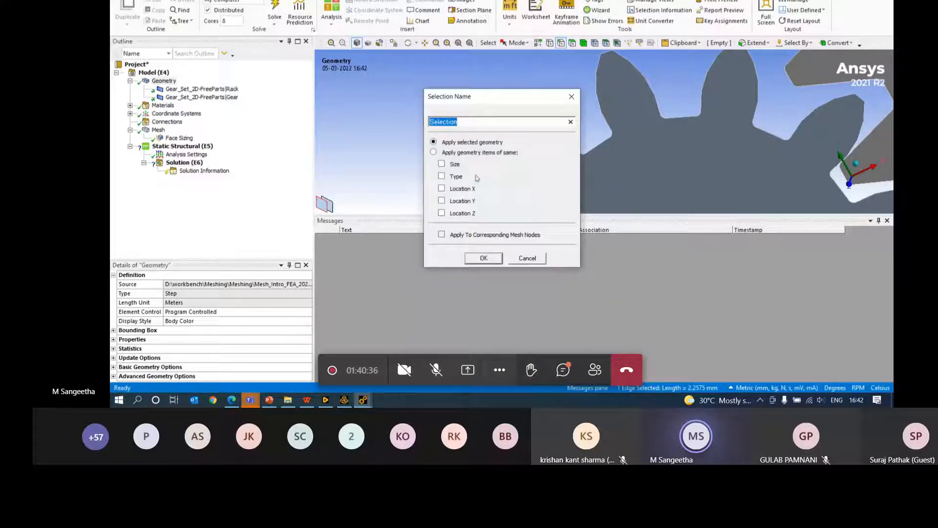
{"action": "key", "text": "BackSpace"}
{"action": "left_click", "coordinate": [441, 164]}
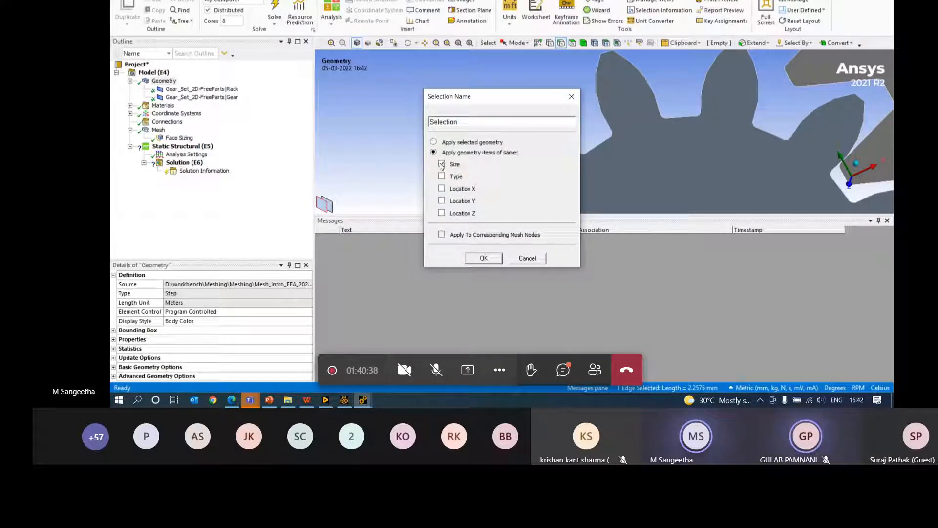
{"action": "left_click", "coordinate": [483, 258]}
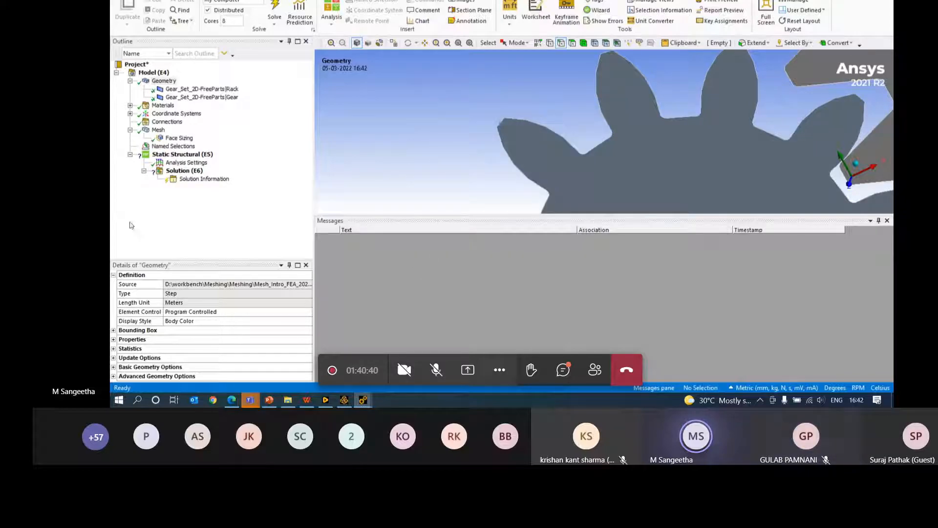
- Add a 0.5 mm Edge Sizing scoped to the Selection named selection and regenerate the mesh
{"action": "left_click", "coordinate": [158, 129]}
{"action": "right_click", "coordinate": [157, 130]}
{"action": "mouse_move", "coordinate": [210, 136]}
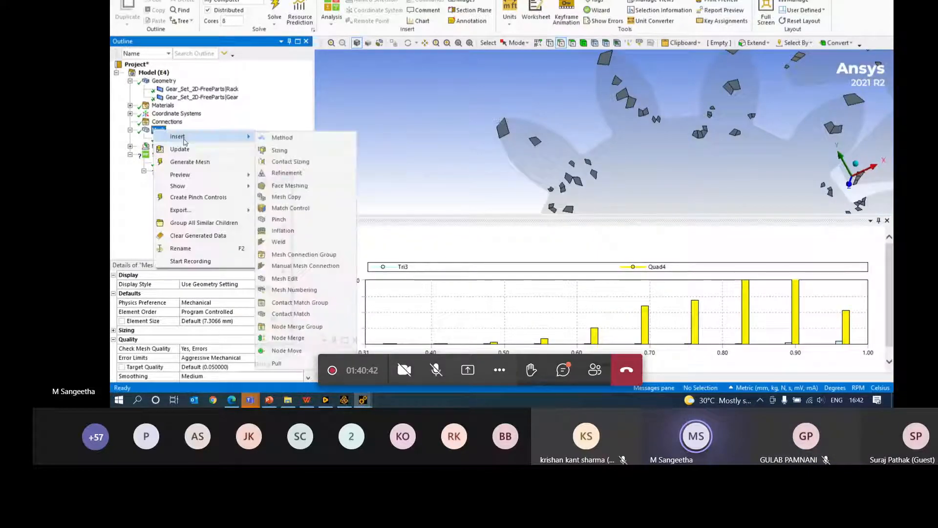
{"action": "left_click", "coordinate": [387, 151]}
{"action": "left_click", "coordinate": [201, 284]}
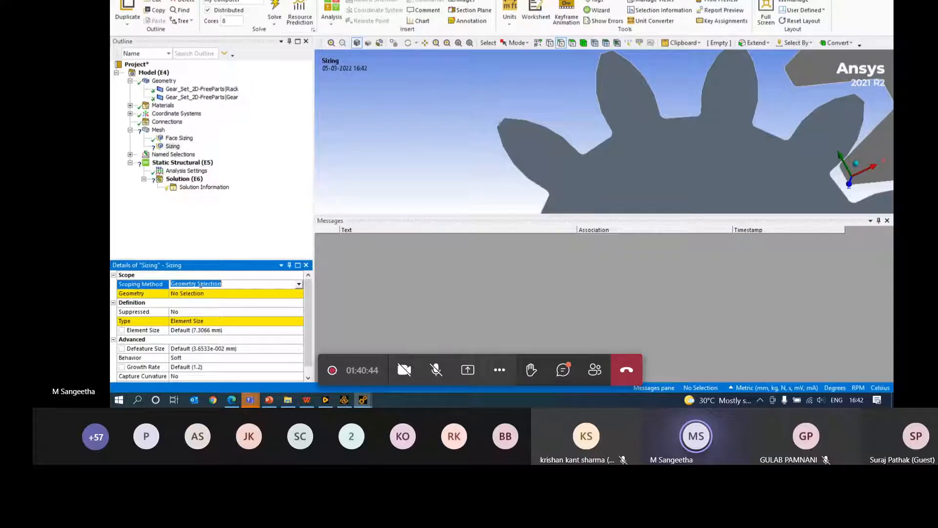
{"action": "left_click", "coordinate": [192, 301]}
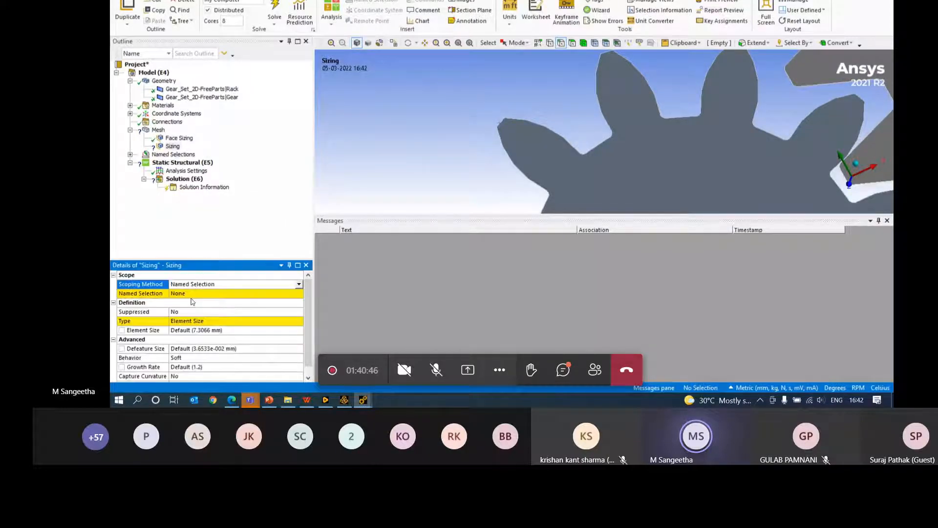
{"action": "left_click", "coordinate": [198, 293]}
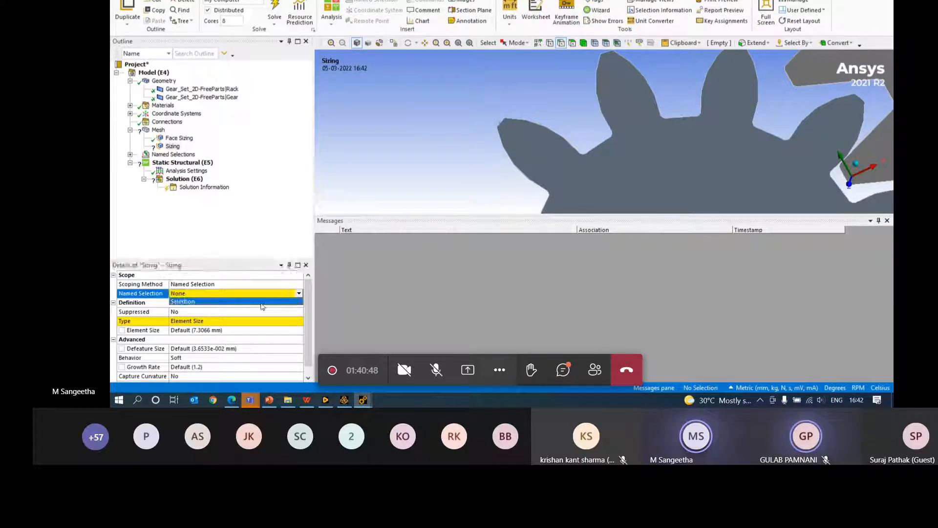
{"action": "left_click", "coordinate": [215, 302]}
{"action": "left_click", "coordinate": [210, 330]}
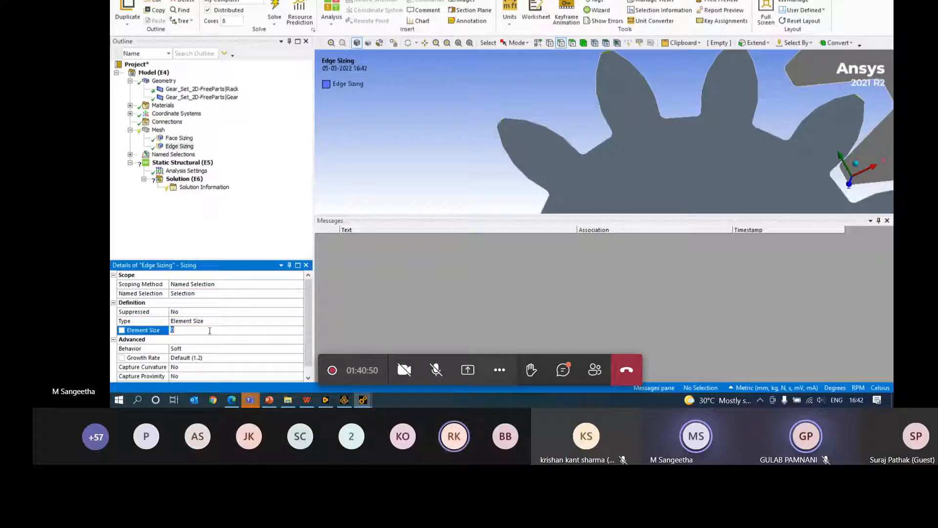
{"action": "type", "text": "0.5"}
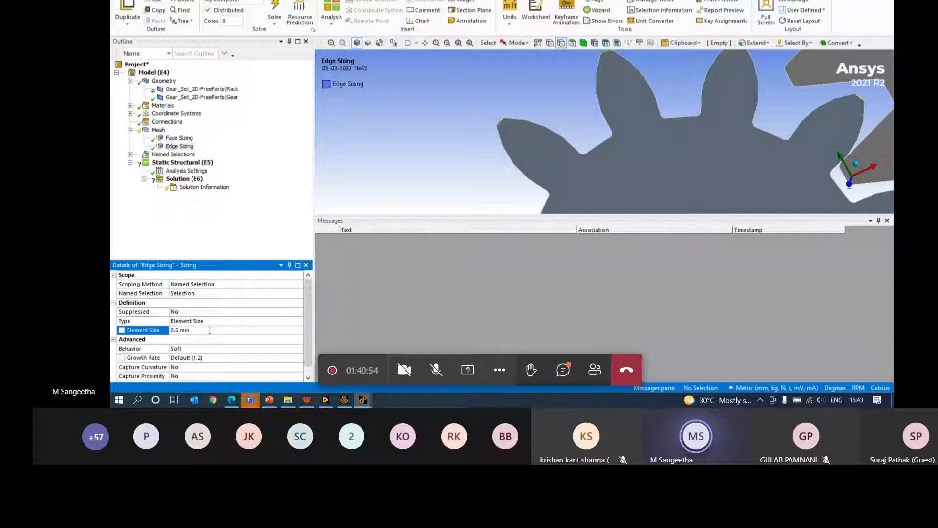
{"action": "scroll", "coordinate": [543, 110], "scroll_direction": "down", "scroll_amount": 2}
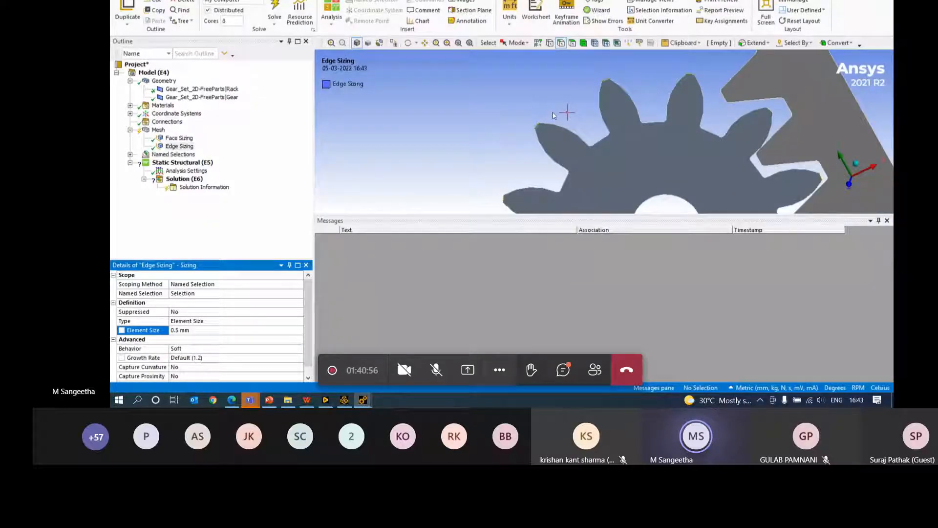
{"action": "right_click", "coordinate": [157, 131]}
{"action": "left_click", "coordinate": [189, 151]}
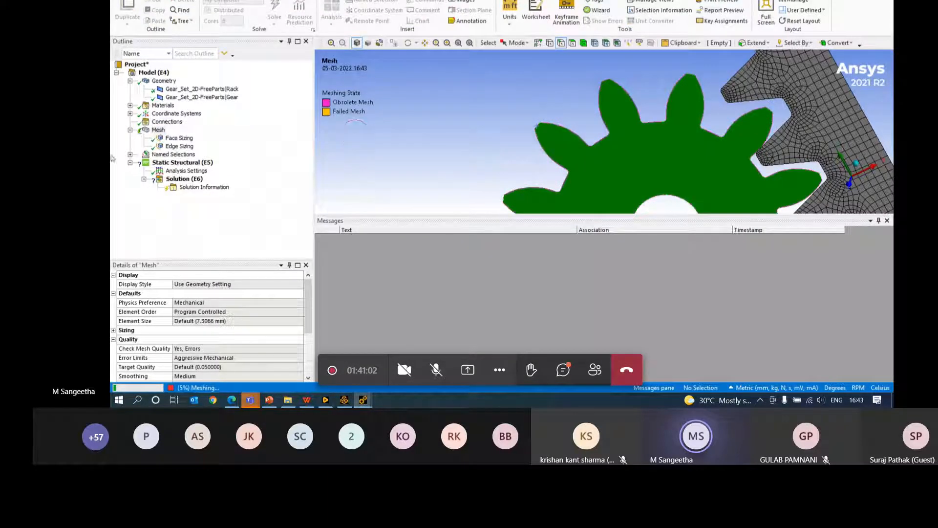
- Review the Selection named selection's edge criteria and the mesh quality chart
{"action": "left_click", "coordinate": [130, 155]}
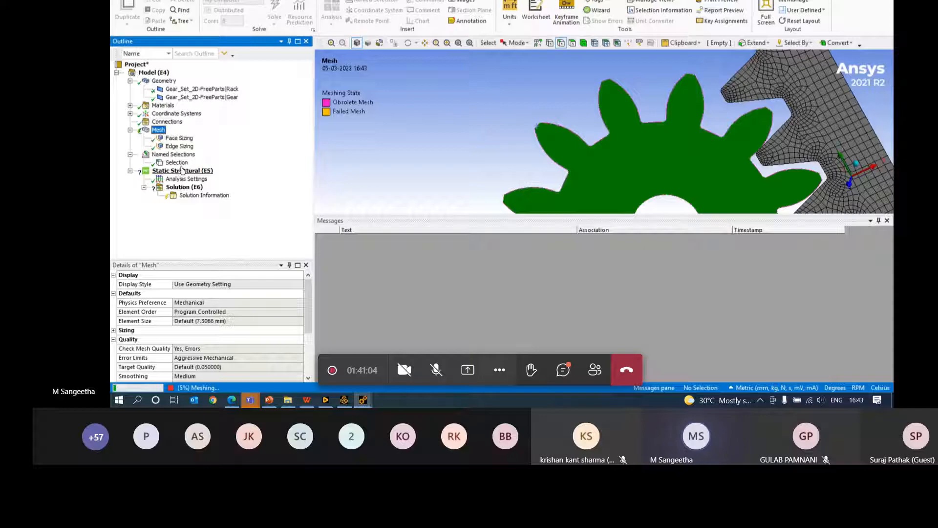
{"action": "left_click", "coordinate": [177, 163]}
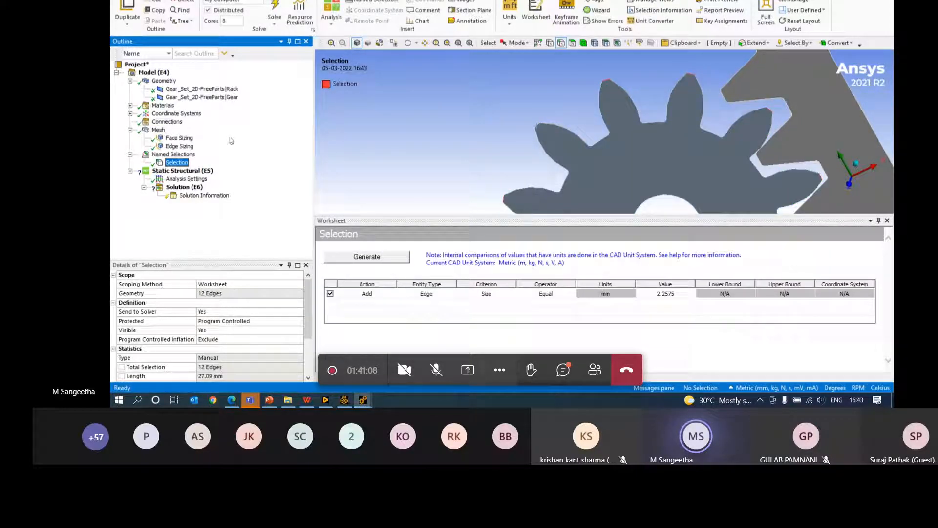
{"action": "left_click", "coordinate": [158, 130]}
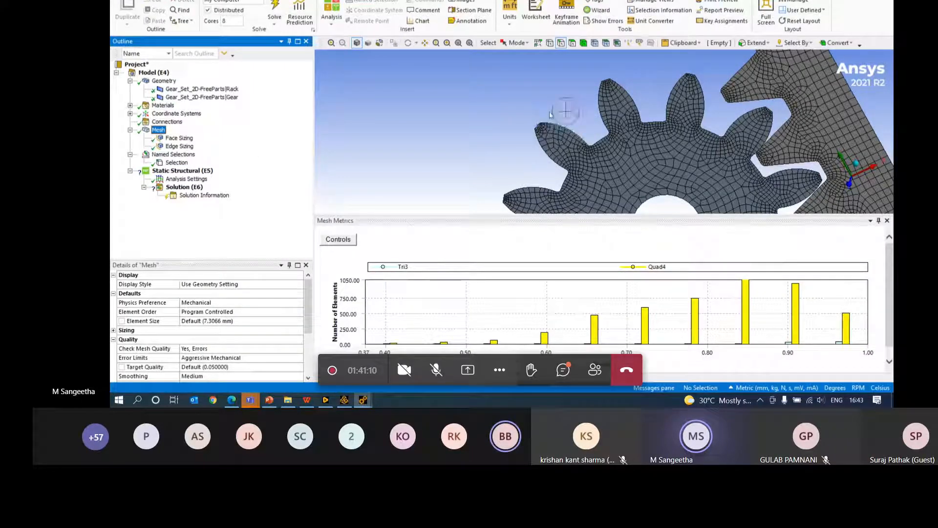
{"action": "scroll", "coordinate": [612, 131], "scroll_direction": "up", "scroll_amount": 6}
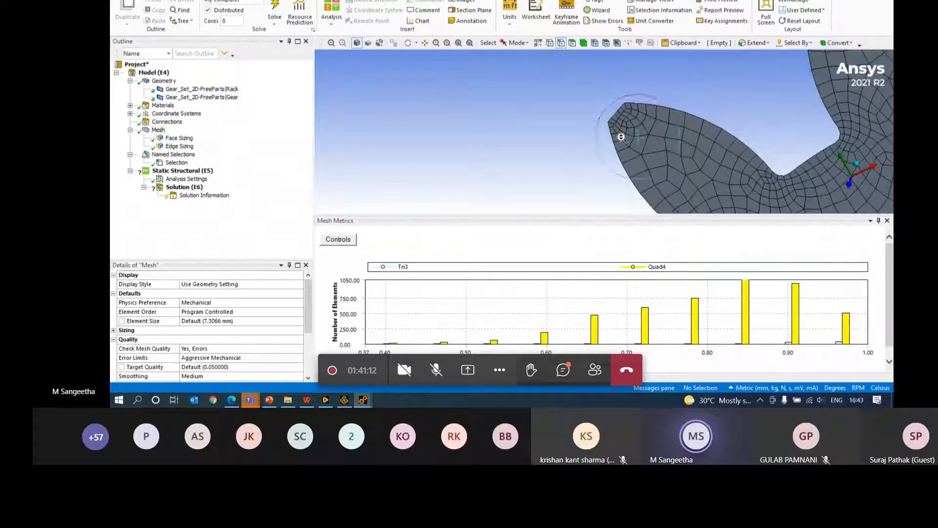
{"action": "scroll", "coordinate": [621, 150], "scroll_direction": "up", "scroll_amount": 5}
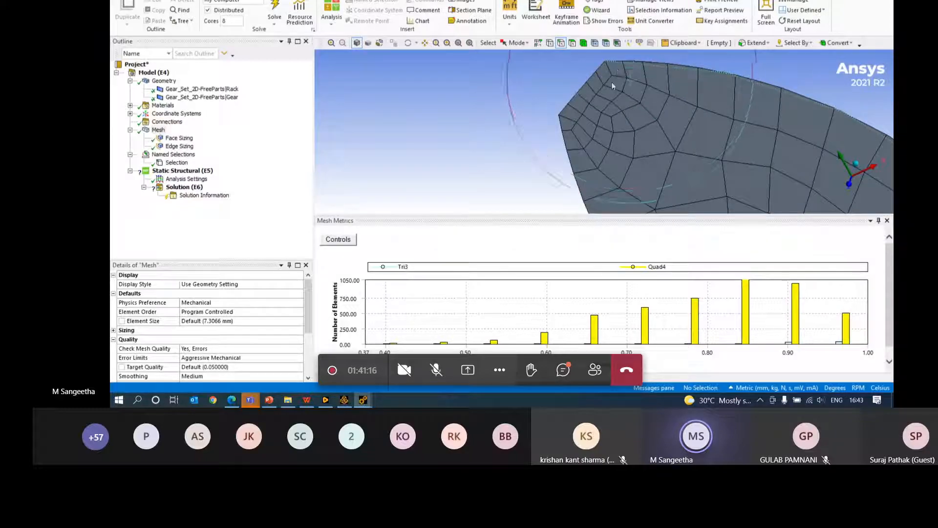
- Inspect the Edge Sizing and Face Sizing controls, zooming in on the gear and rack
{"action": "left_click", "coordinate": [179, 146]}
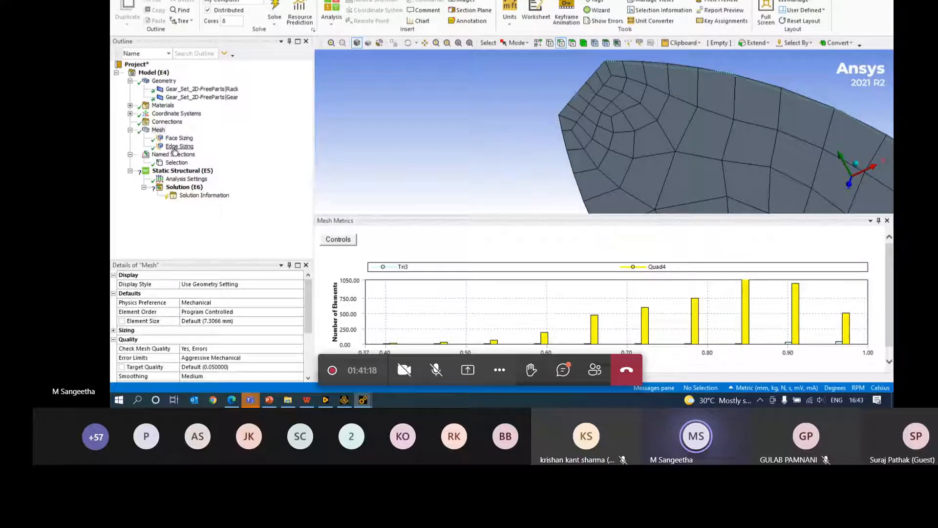
{"action": "right_click_drag", "start_coordinate": [609, 66], "coordinate": [561, 124]}
{"action": "scroll", "coordinate": [635, 131], "scroll_direction": "down", "scroll_amount": 3}
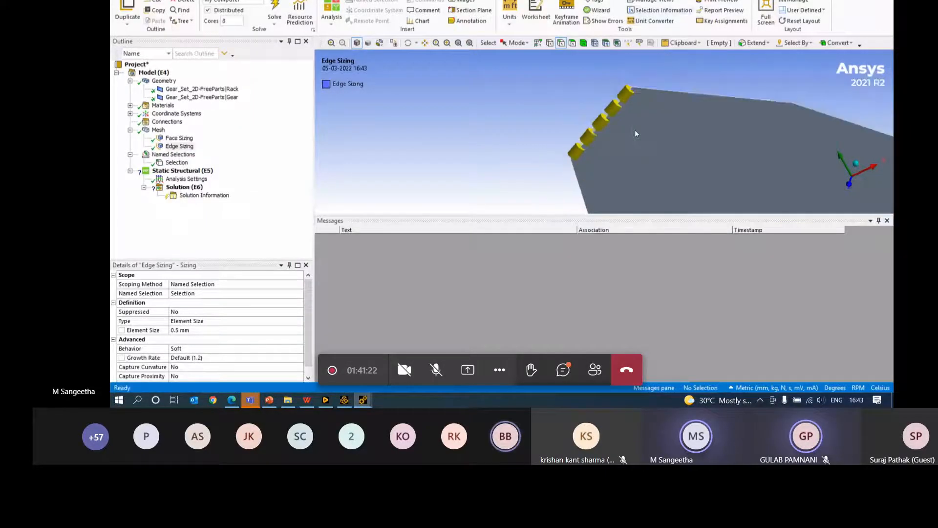
{"action": "scroll", "coordinate": [635, 130], "scroll_direction": "down", "scroll_amount": 8}
{"action": "right_click_drag", "start_coordinate": [693, 84], "coordinate": [607, 209]}
{"action": "left_click", "coordinate": [179, 138]}
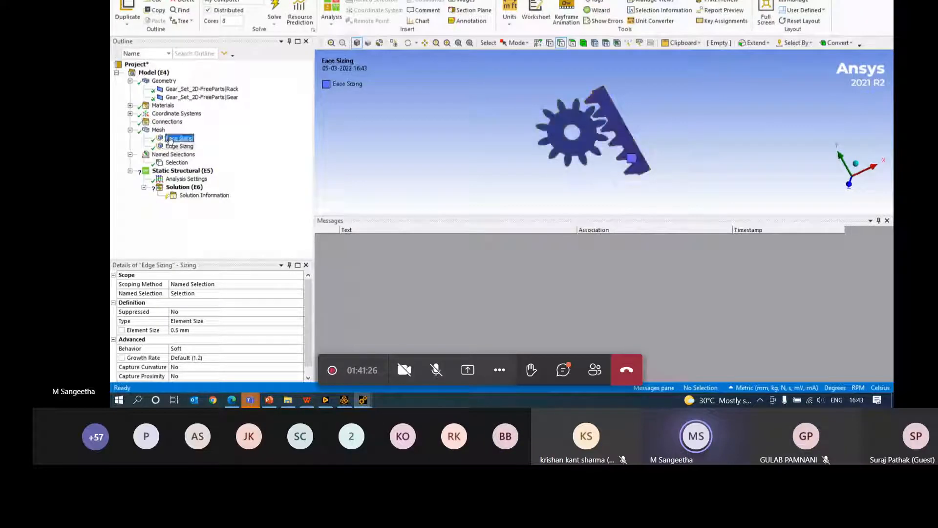
{"action": "left_click", "coordinate": [158, 129]}
{"action": "scroll", "coordinate": [538, 198], "scroll_direction": "up", "scroll_amount": 2}
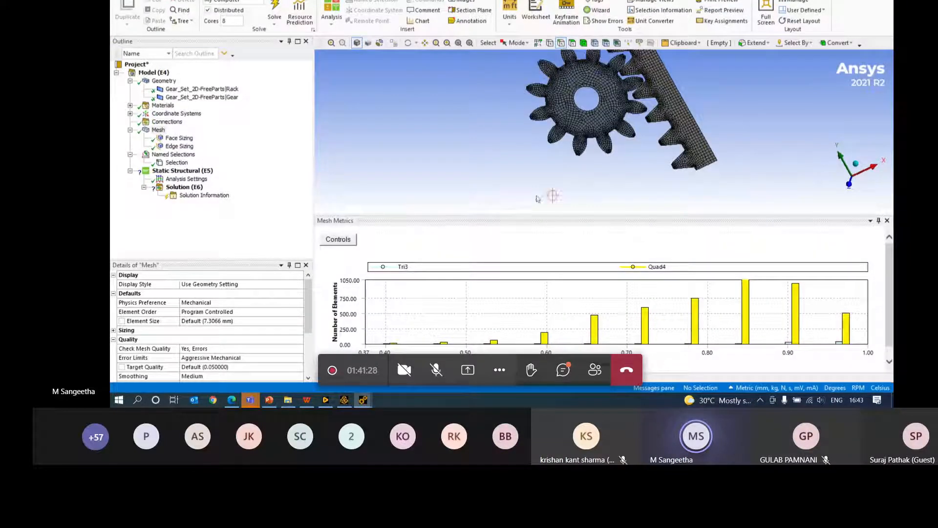
{"action": "scroll", "coordinate": [650, 120], "scroll_direction": "up", "scroll_amount": 5}
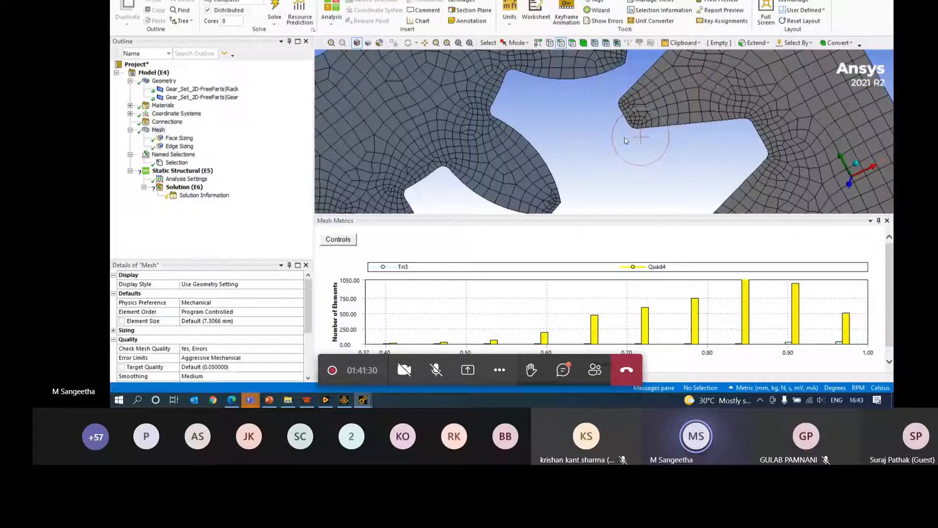
{"action": "scroll", "coordinate": [557, 199], "scroll_direction": "down", "scroll_amount": 5}
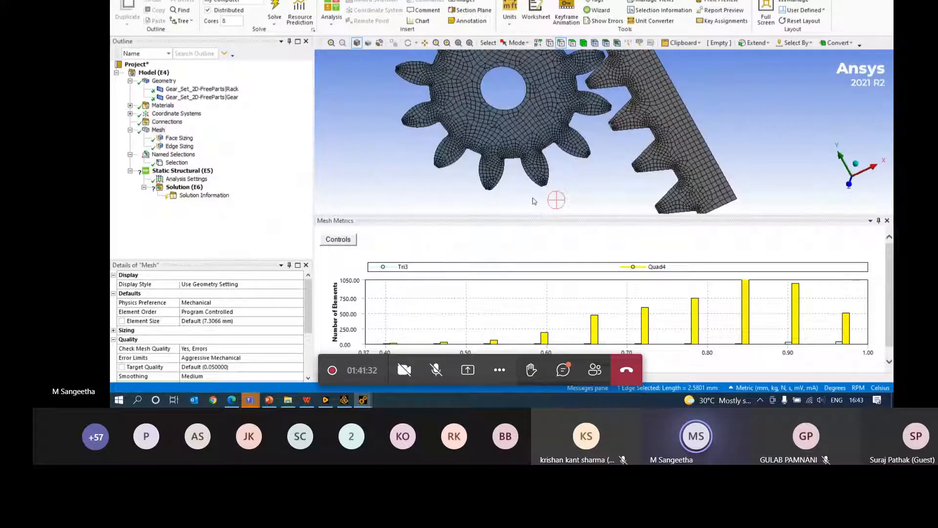
- Recheck the named selection and Edge Sizing, then rotate the meshed gear and rack
{"action": "left_click", "coordinate": [176, 162]}
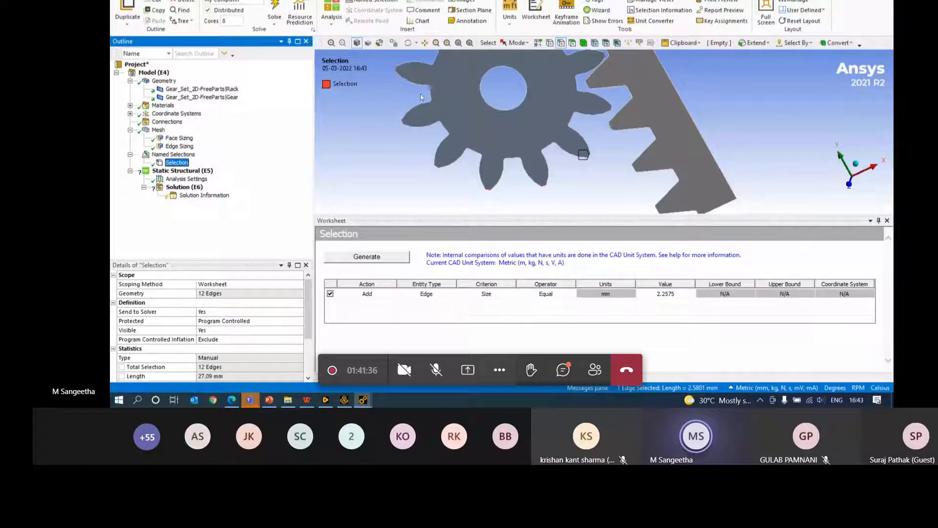
{"action": "scroll", "coordinate": [524, 106], "scroll_direction": "down", "scroll_amount": 2}
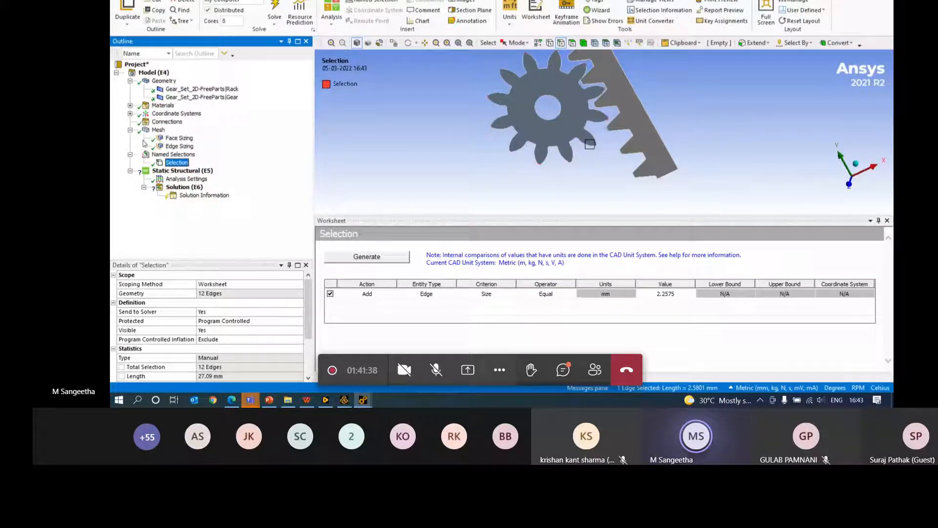
{"action": "left_click", "coordinate": [177, 146]}
{"action": "left_click", "coordinate": [160, 131]}
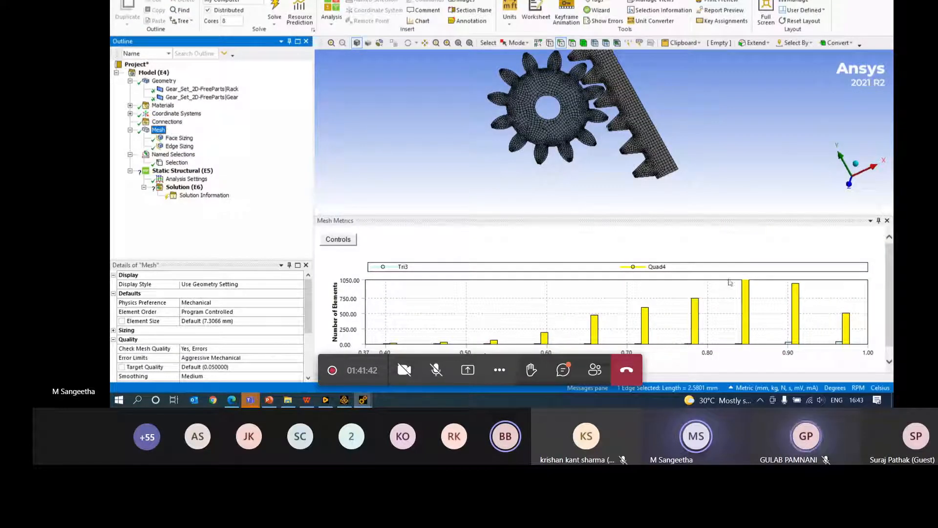
{"action": "middle_click_drag", "start_coordinate": [618, 122], "coordinate": [620, 257]}
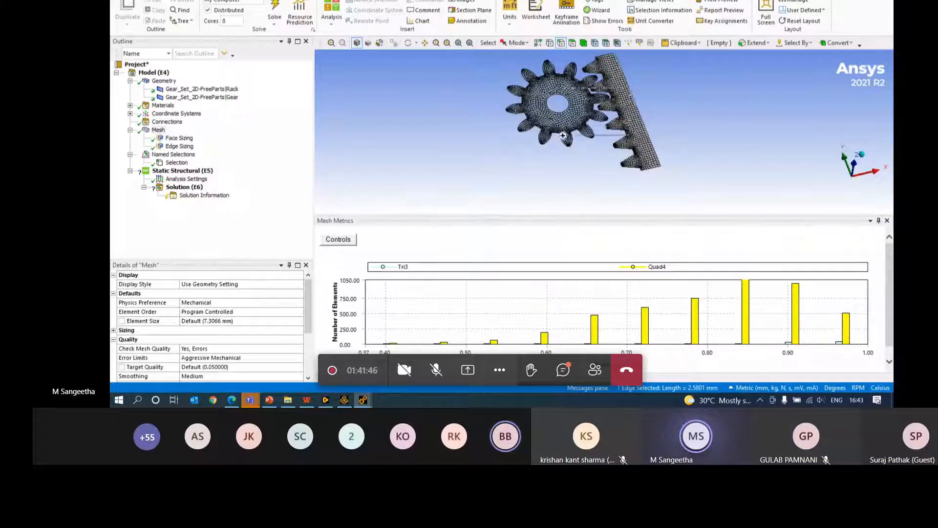
{"action": "scroll", "coordinate": [564, 137], "scroll_direction": "up", "scroll_amount": 5}
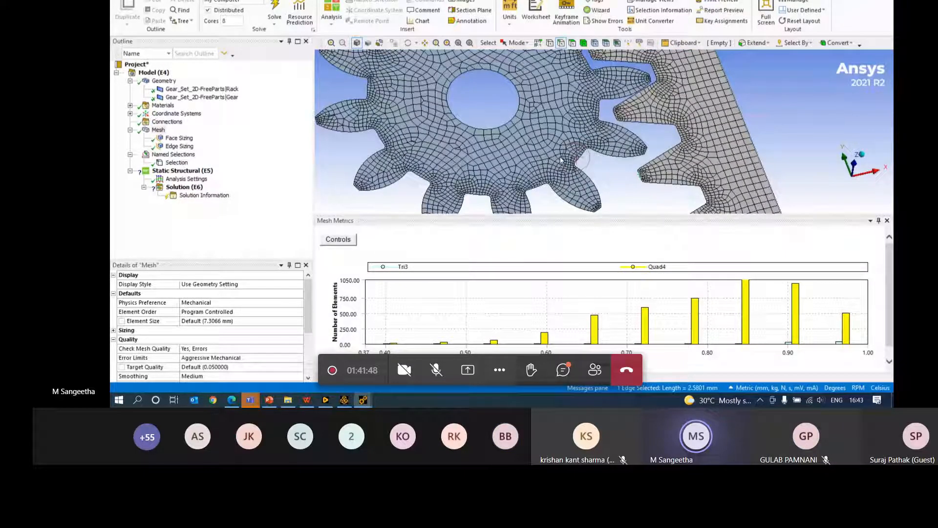
- Filter the mesh to the 0.65, then 0.60 quality elements and rotate to inspect them
{"action": "left_click", "coordinate": [595, 335]}
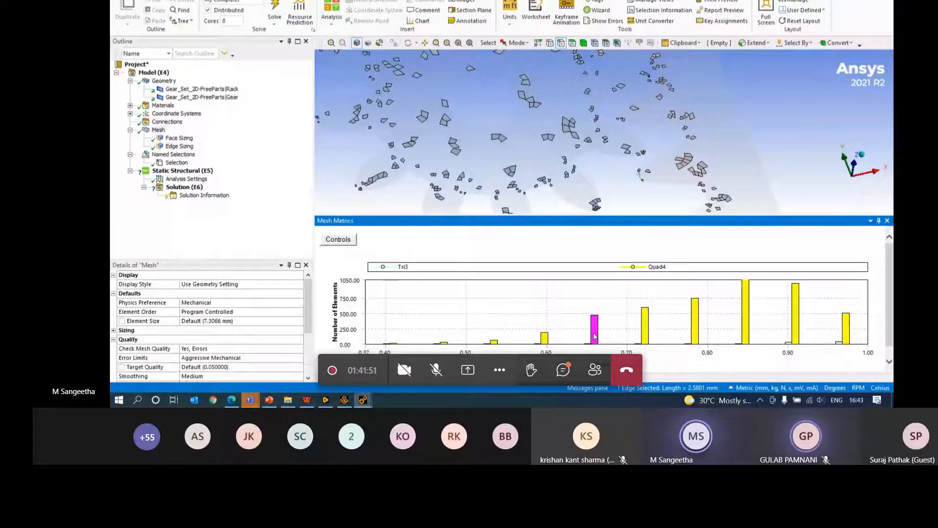
{"action": "left_click", "coordinate": [546, 338]}
{"action": "scroll", "coordinate": [567, 144], "scroll_direction": "down", "scroll_amount": 5}
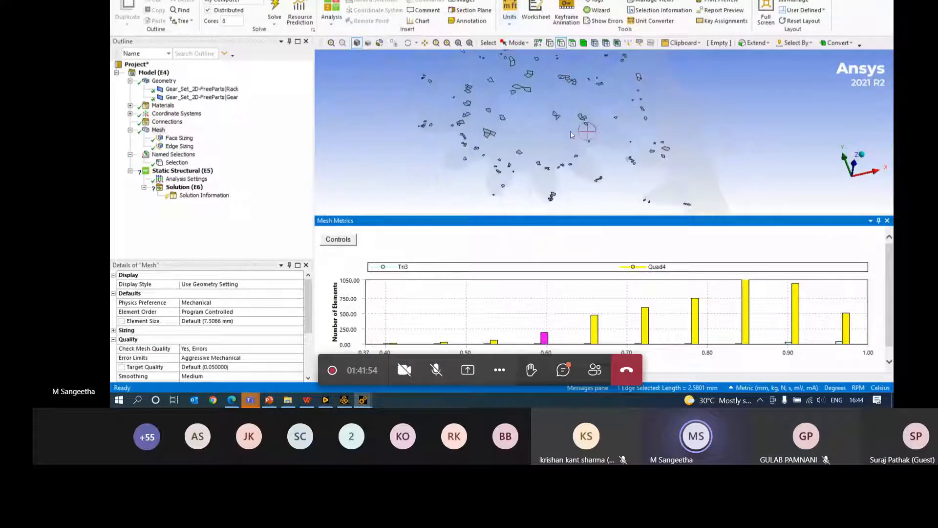
{"action": "mouse_move", "coordinate": [631, 148]}
{"action": "middle_mouse_down"}
{"action": "mouse_move", "coordinate": [638, 138]}
{"action": "mouse_move", "coordinate": [637, 151]}
{"action": "middle_mouse_up"}
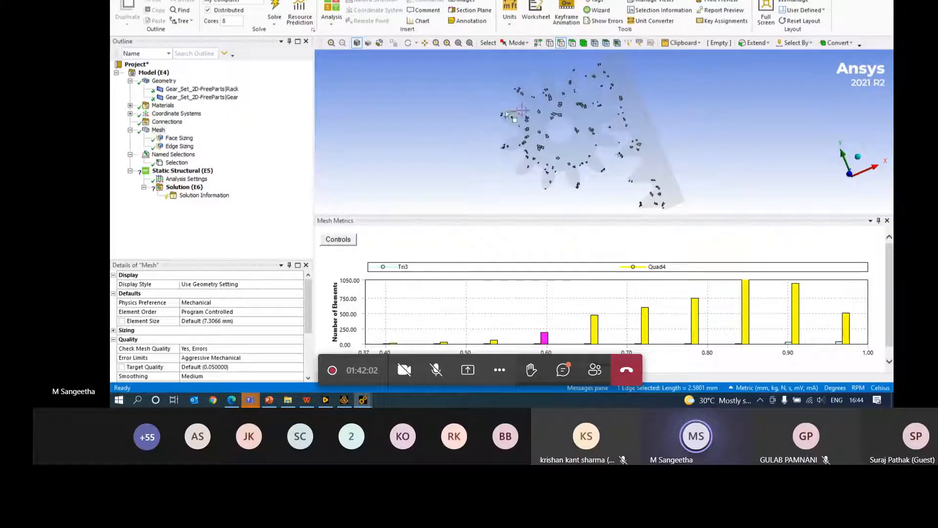
{"action": "mouse_move", "coordinate": [529, 82]}
{"action": "middle_mouse_down"}
{"action": "mouse_move", "coordinate": [580, 130]}
{"action": "mouse_move", "coordinate": [566, 117]}
{"action": "mouse_move", "coordinate": [536, 145]}
{"action": "mouse_move", "coordinate": [465, 178]}
{"action": "middle_mouse_up"}
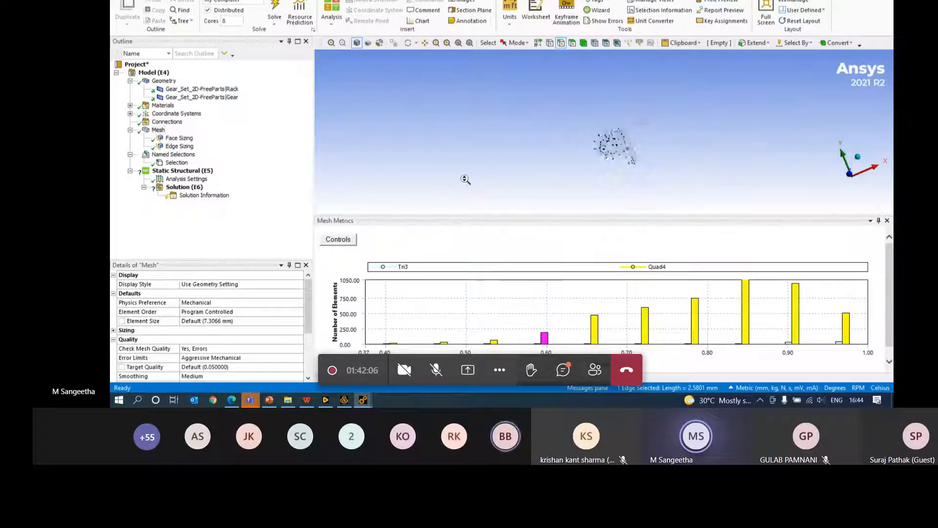
{"action": "middle_click_drag", "start_coordinate": [596, 182], "coordinate": [580, 184]}
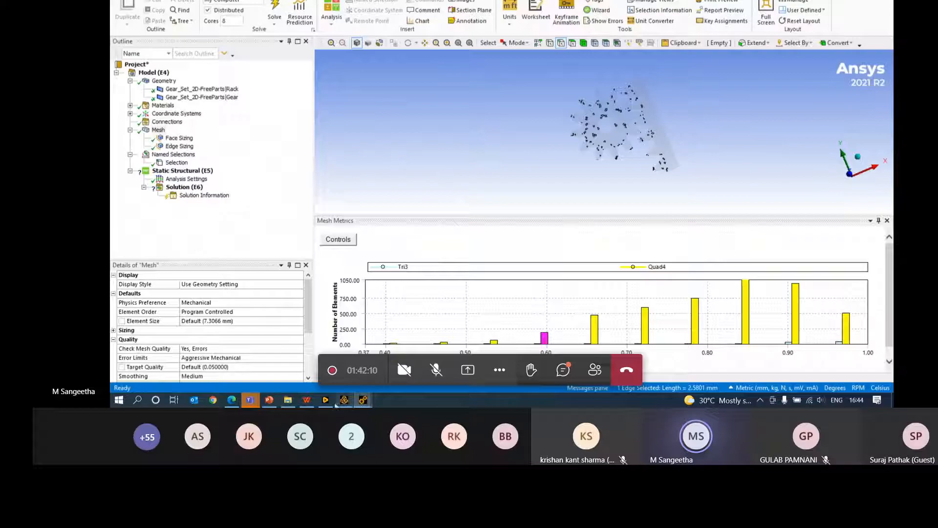
{"action": "left_click", "coordinate": [307, 400]}
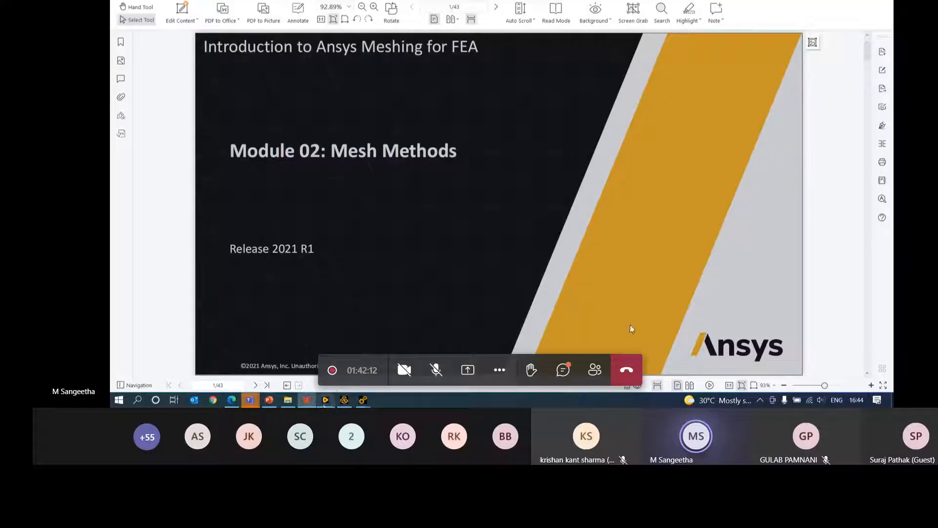
- Show the Teams meeting chat, read the messages, then hide the chat pane again
{"action": "left_click", "coordinate": [561, 372]}
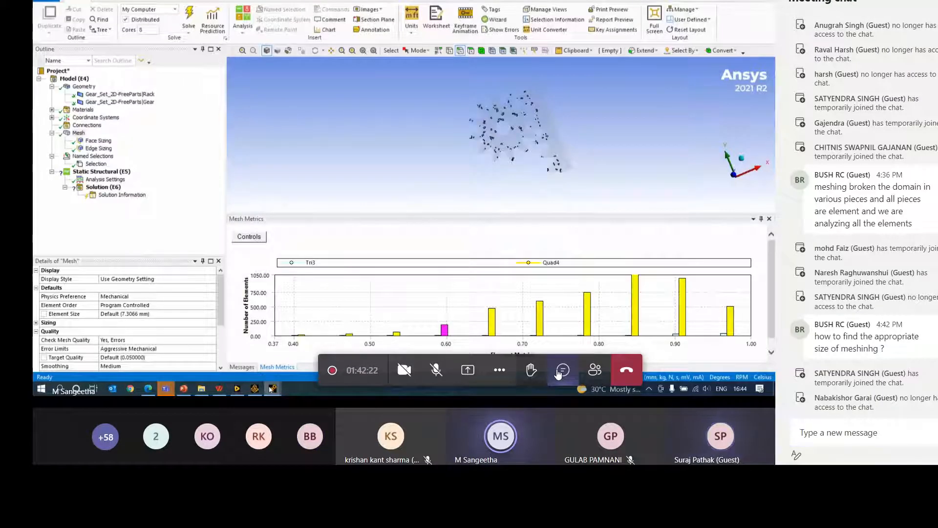
{"action": "left_click", "coordinate": [562, 370]}
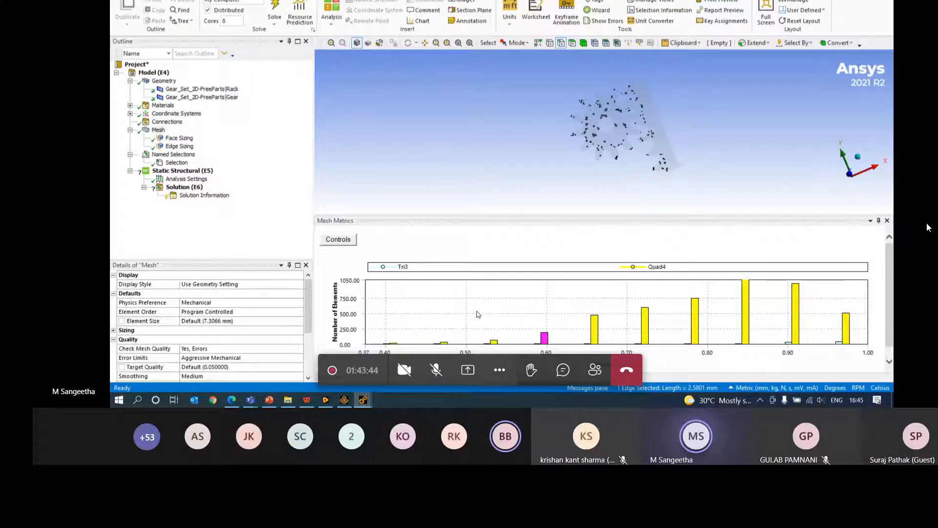
- In the Workbench Open dialog, browse to D: > workbench > MECH > 7- Loads and support
{"action": "left_click", "coordinate": [344, 400]}
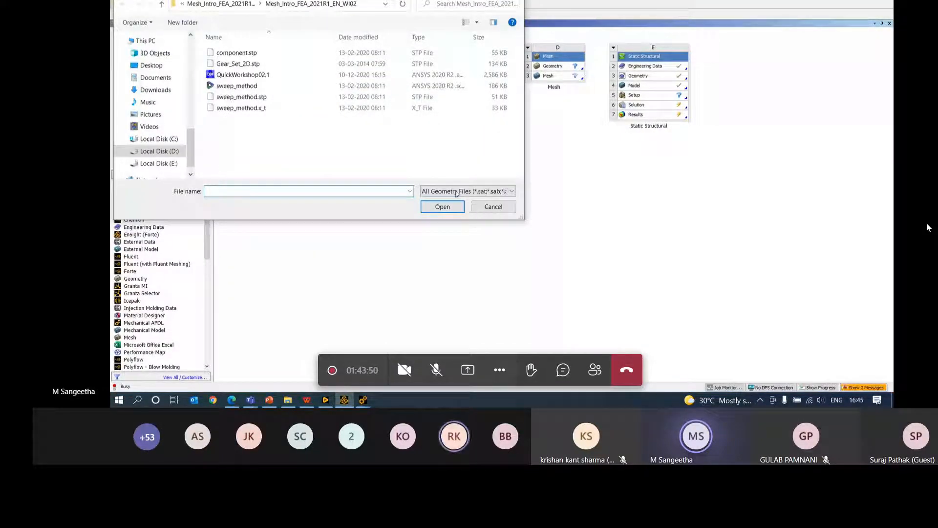
{"action": "left_click", "coordinate": [163, 5]}
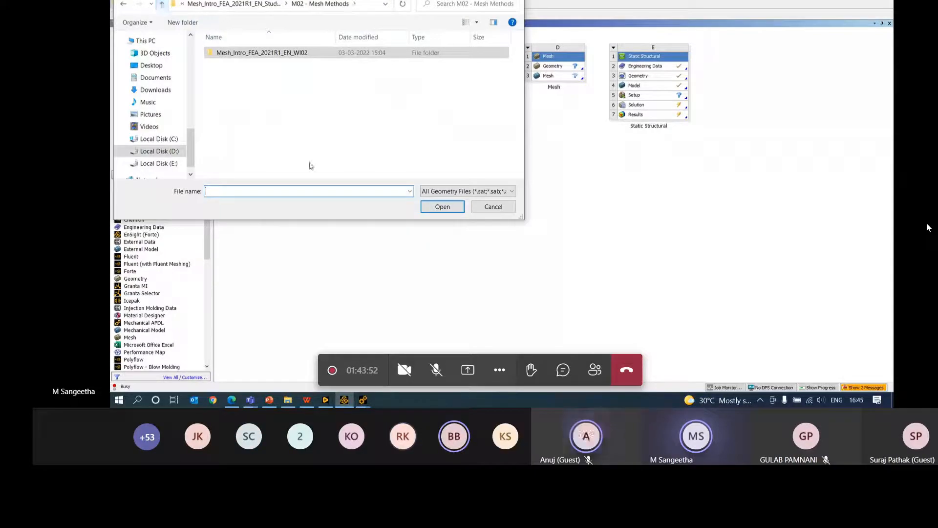
{"action": "left_click", "coordinate": [178, 152]}
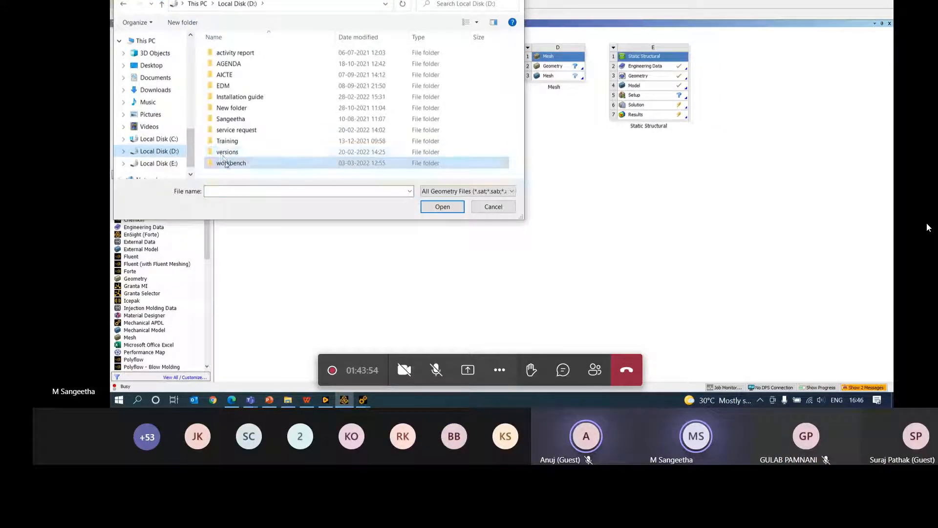
{"action": "double_click", "coordinate": [222, 161]}
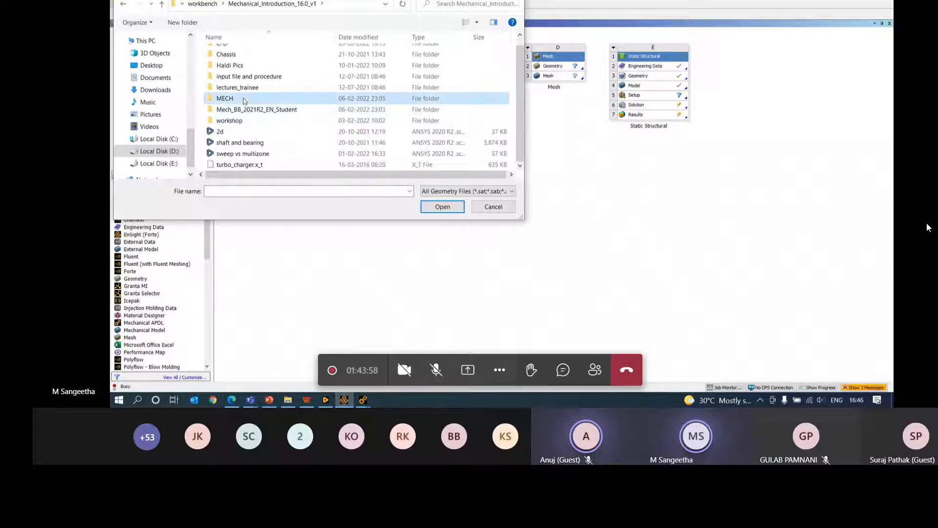
{"action": "double_click", "coordinate": [241, 107]}
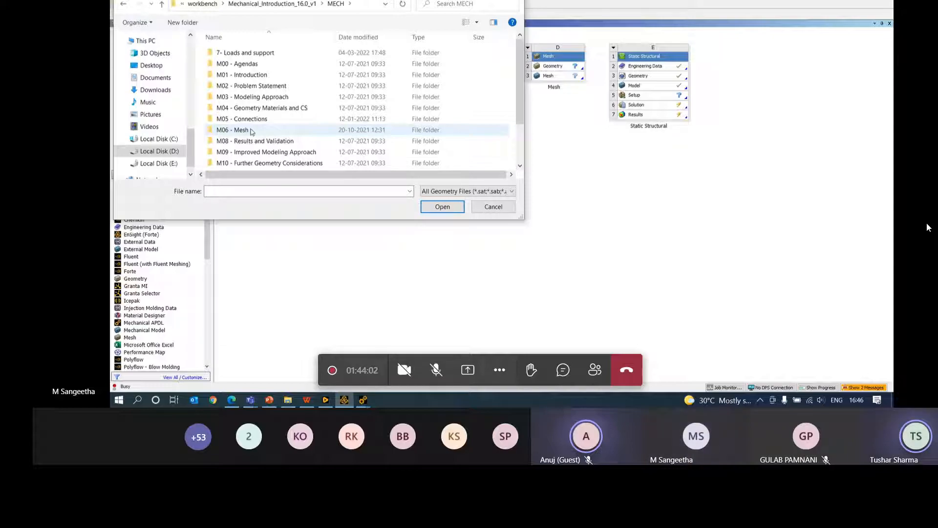
{"action": "double_click", "coordinate": [259, 52]}
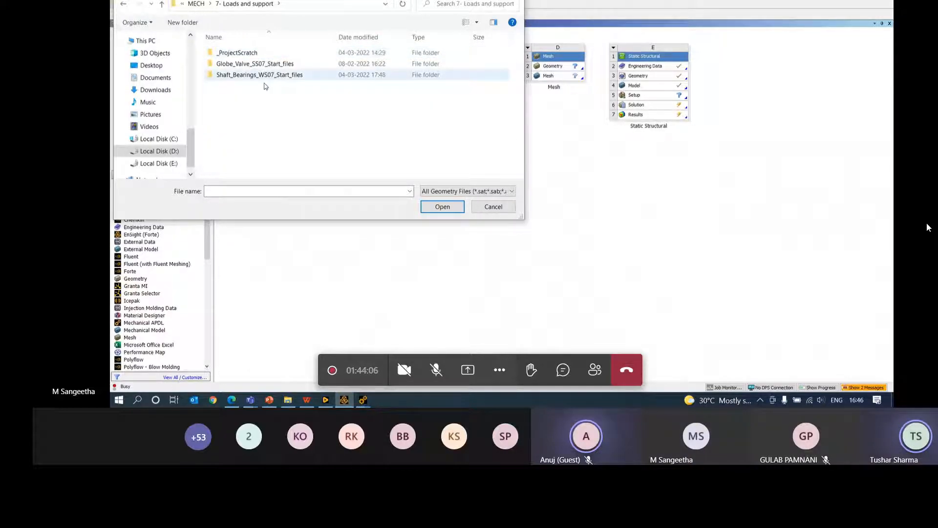
- Show All Files (*.*) and load Shaft_Bearings_WS07_Start as geometry
{"action": "left_click", "coordinate": [464, 192]}
{"action": "scroll", "coordinate": [443, 147], "scroll_direction": "down", "scroll_amount": 1}
{"action": "left_click", "coordinate": [440, 207]}
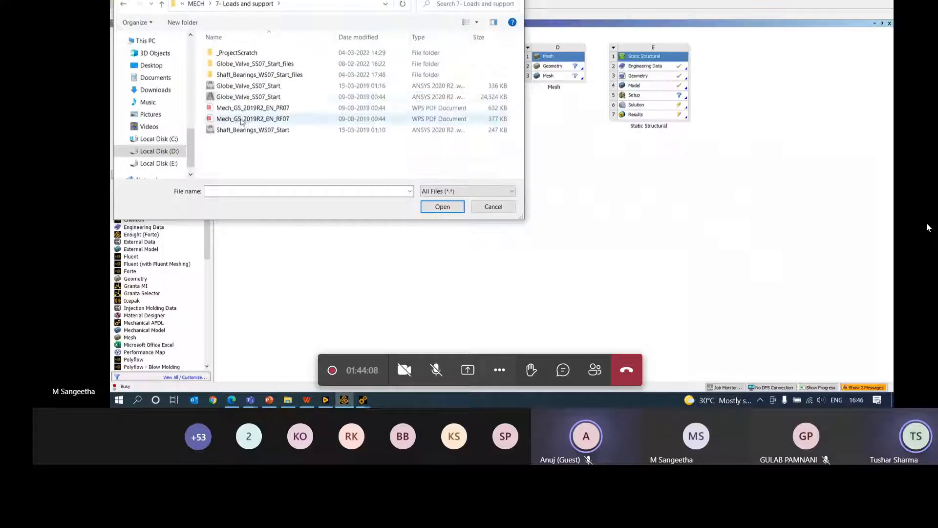
{"action": "left_click", "coordinate": [253, 130]}
{"action": "left_click", "coordinate": [443, 206]}
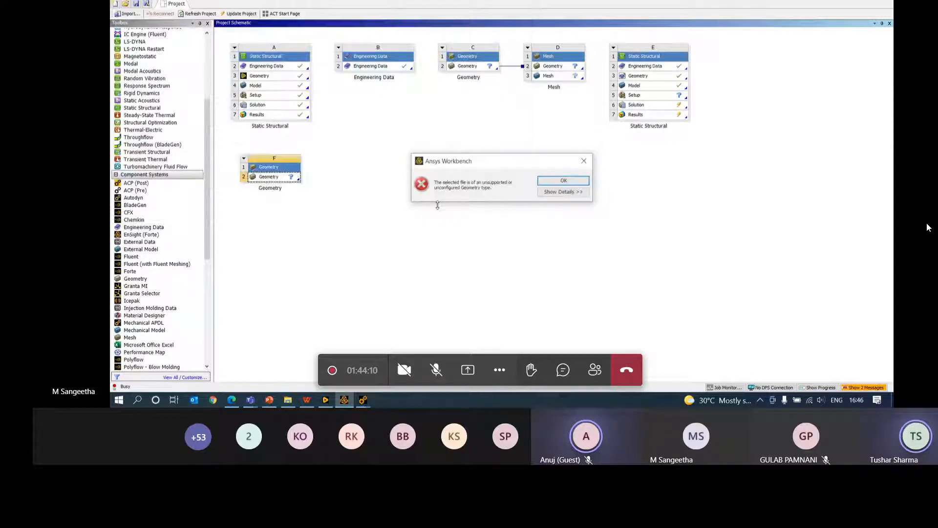
- Dismiss the unsupported geometry file error with OK
{"action": "left_click", "coordinate": [563, 181]}
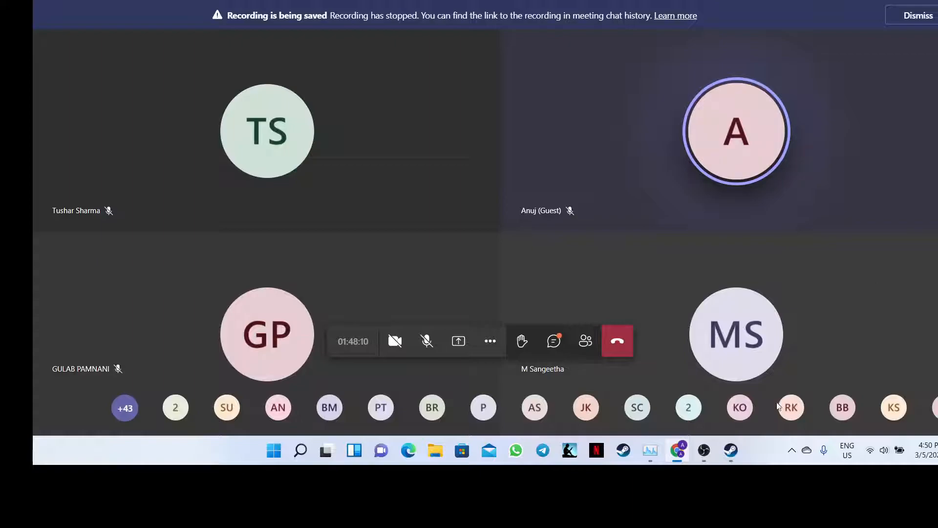
- Search the Start menu for 'work' and launch Workbench 2021 R2
{"action": "left_click", "coordinate": [273, 456]}
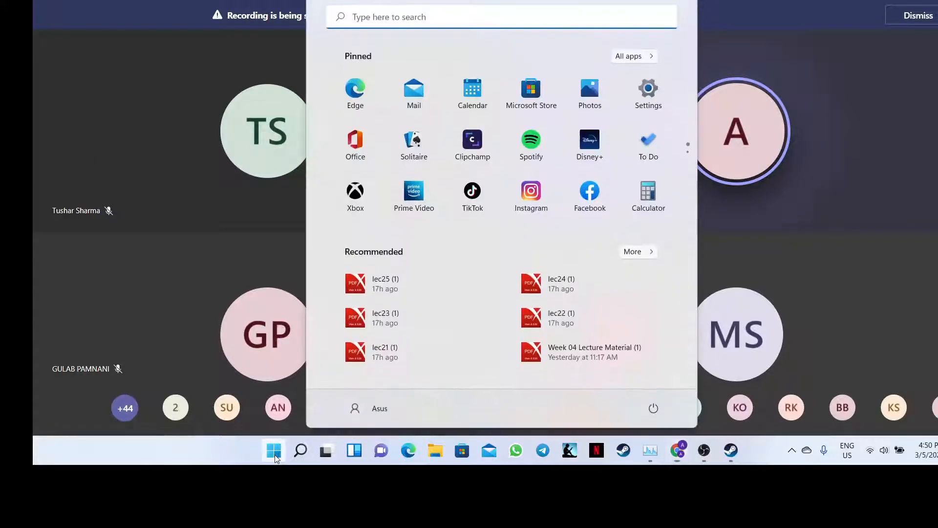
{"action": "type", "text": "ansys"}
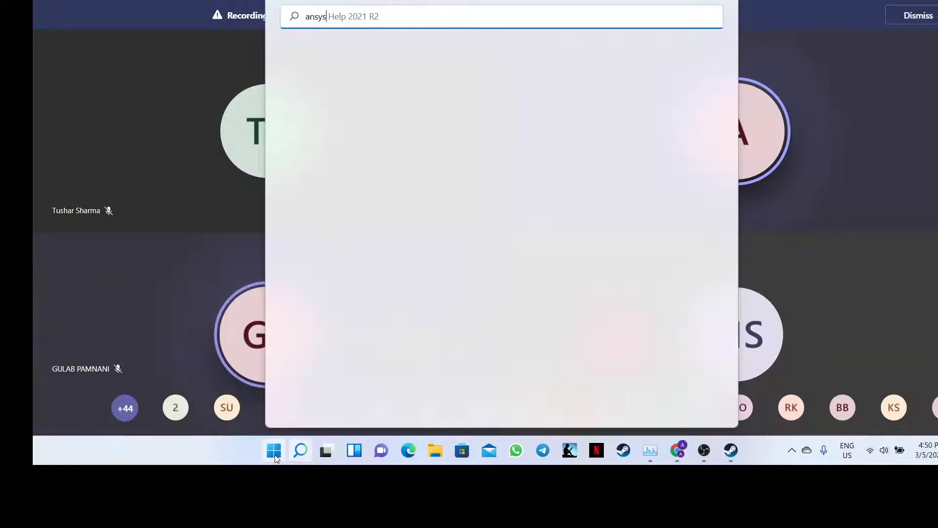
{"action": "type", "text": " wo"}
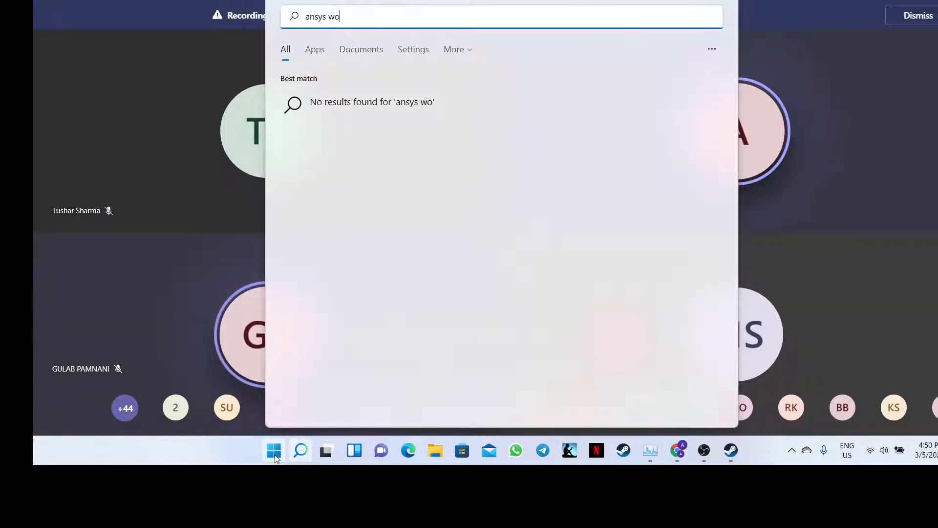
{"action": "key", "text": "BackSpace"}
{"action": "key", "text": "BackSpace"}
{"action": "key", "text": "BackSpace"}
{"action": "key", "text": "BackSpace"}
{"action": "key", "text": "BackSpace"}
{"action": "key", "text": "BackSpace"}
{"action": "key", "text": "BackSpace"}
{"action": "key", "text": "BackSpace"}
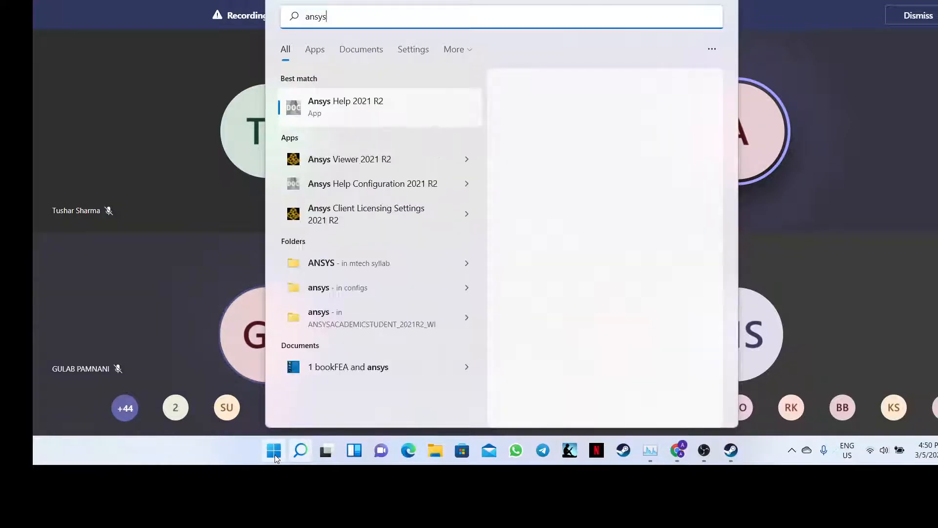
{"action": "type", "text": "wo"}
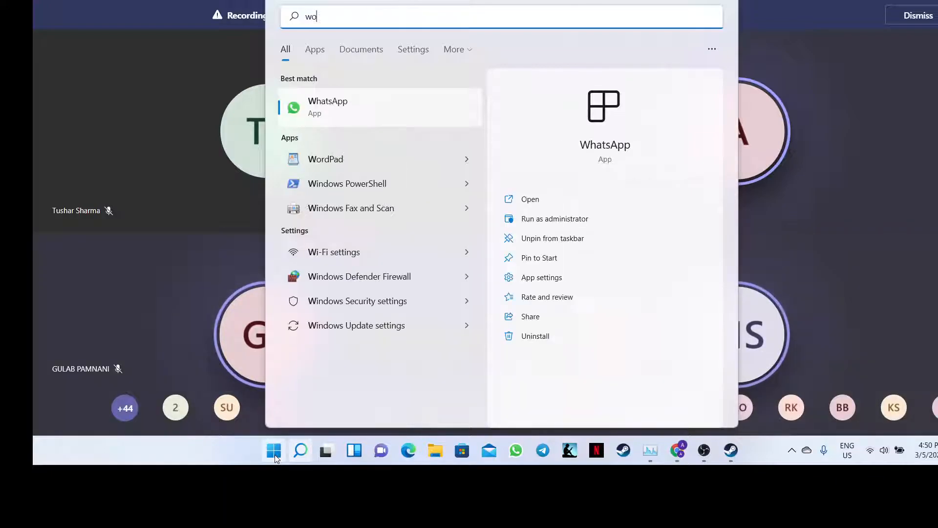
{"action": "type", "text": "rk"}
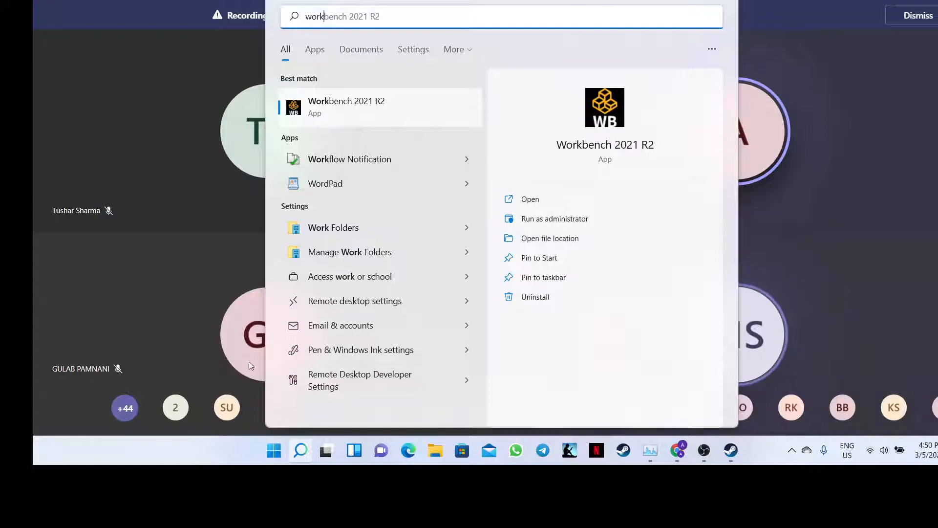
{"action": "left_click", "coordinate": [537, 201]}
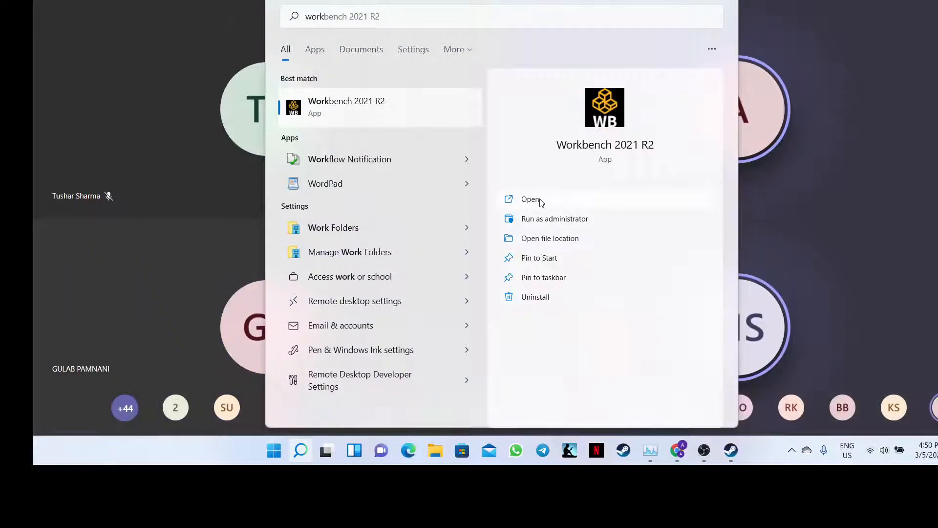
{"action": "left_click", "coordinate": [531, 199]}
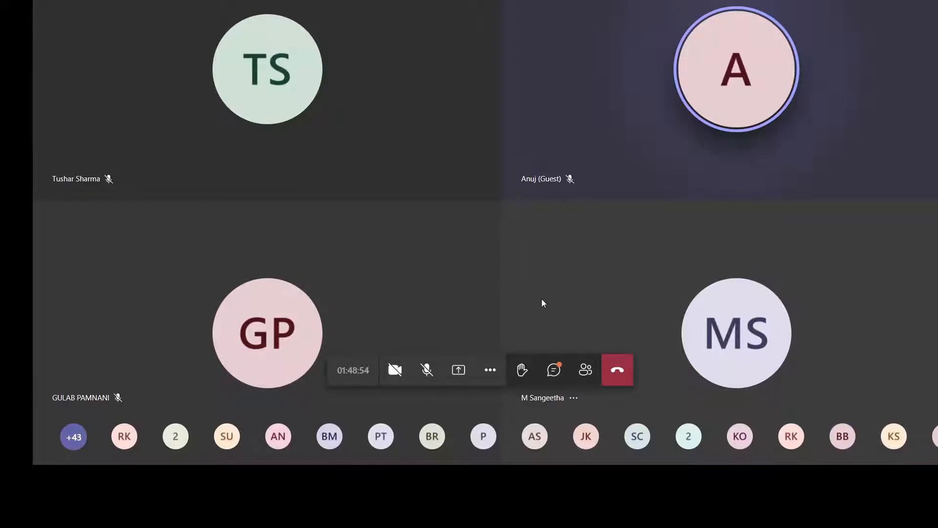
- Show the meeting chat, leave full screen, and follow the 'SCDM & Meshing' link
{"action": "left_click", "coordinate": [555, 371]}
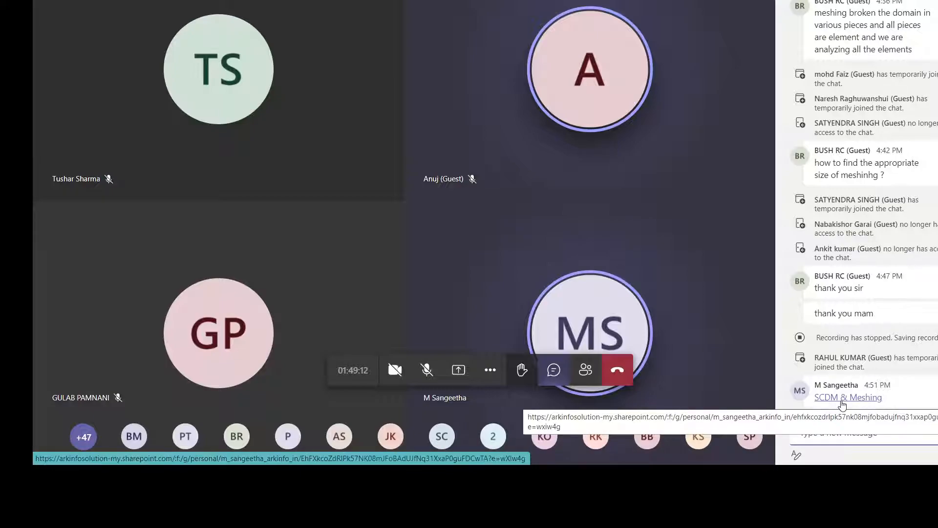
{"action": "key", "text": "Escape"}
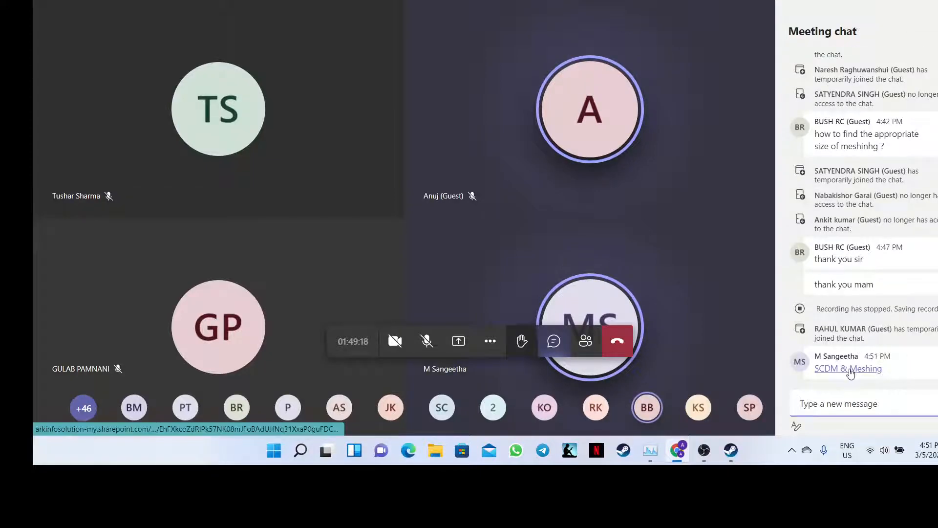
{"action": "left_click", "coordinate": [850, 369]}
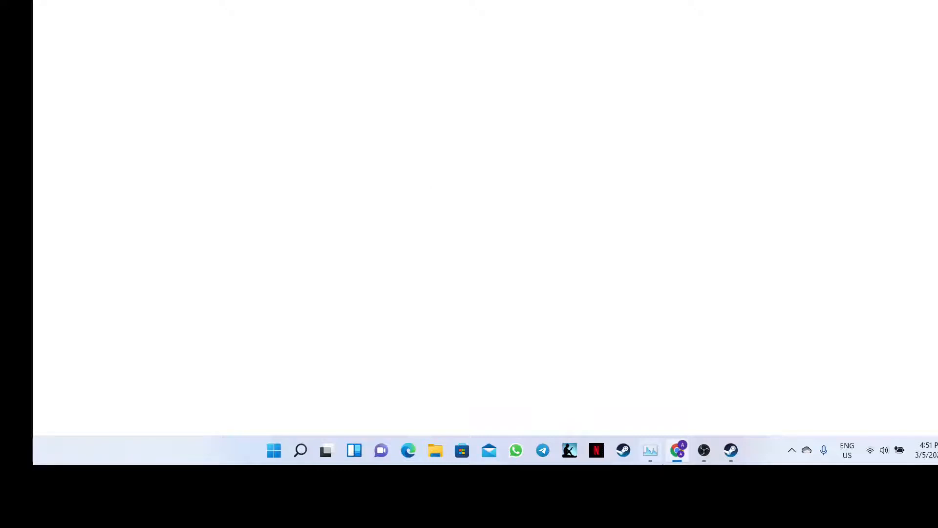
- Close the stray Steam login window and bring the Teams meeting in Chrome back to the front
{"action": "mouse_move", "coordinate": [700, 457]}
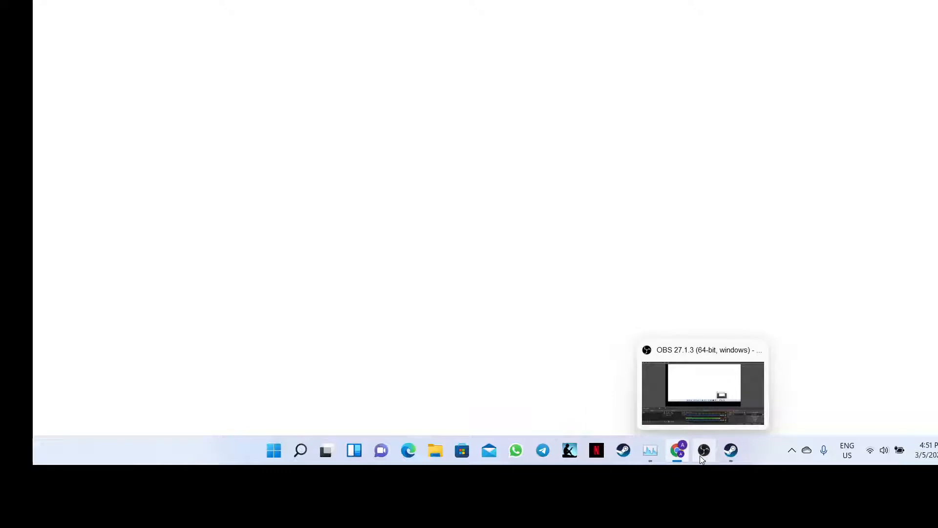
{"action": "mouse_move", "coordinate": [731, 450]}
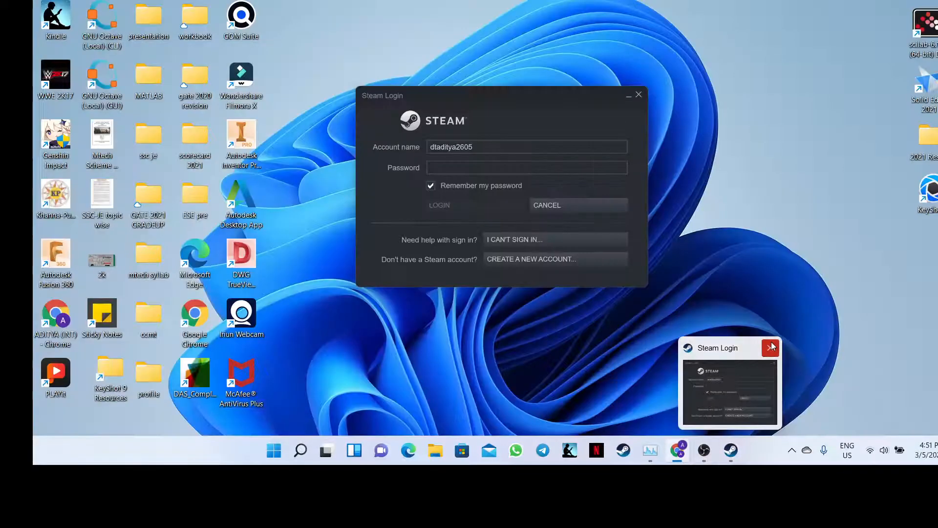
{"action": "left_click", "coordinate": [771, 346]}
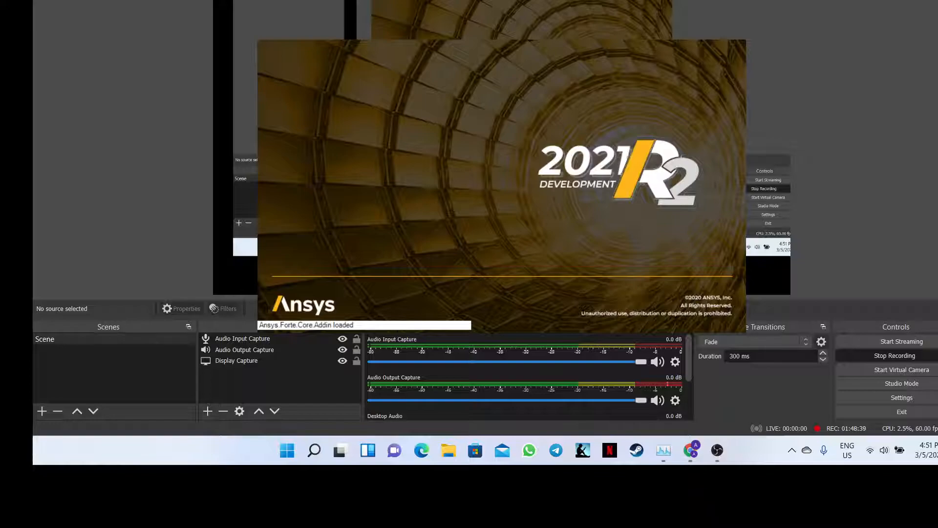
{"action": "mouse_move", "coordinate": [698, 451]}
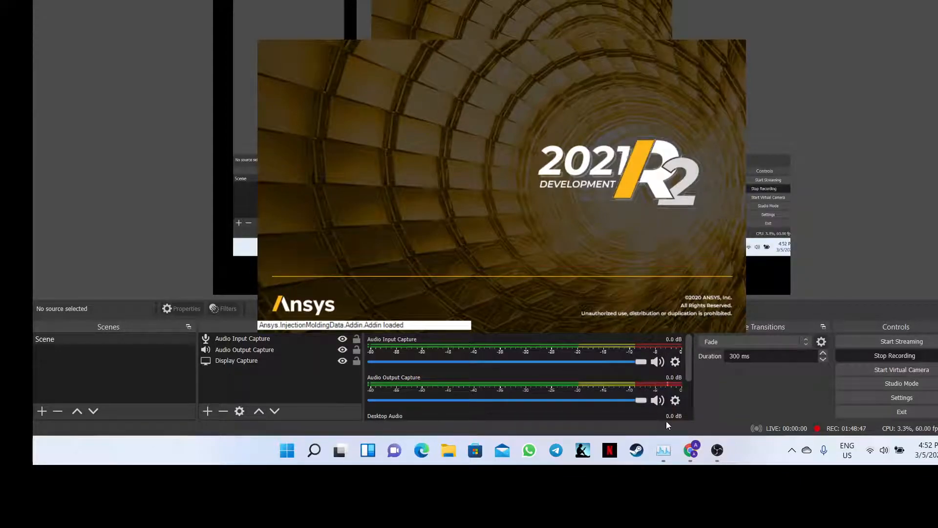
{"action": "left_click", "coordinate": [688, 448]}
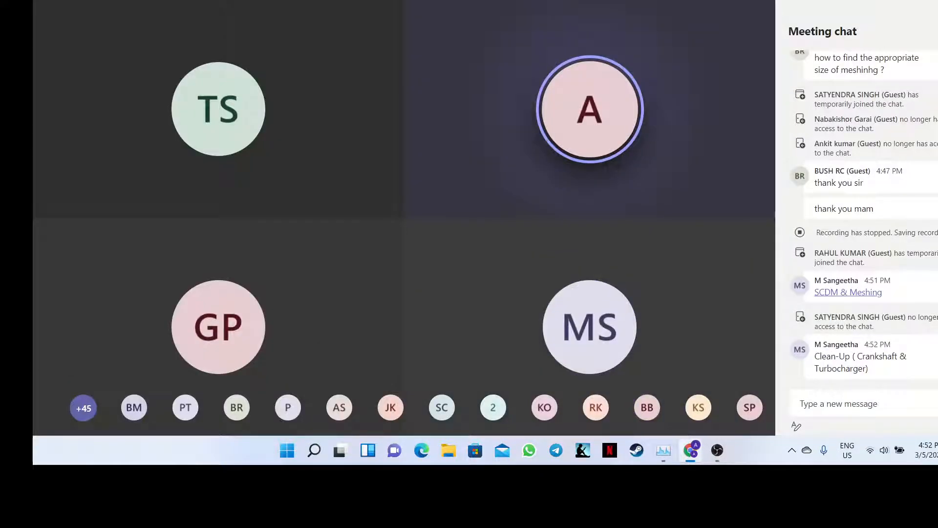
- Follow the 'SCDM & Meshing' folder link from the meeting chat to OneDrive
{"action": "mouse_move", "coordinate": [413, 122]}
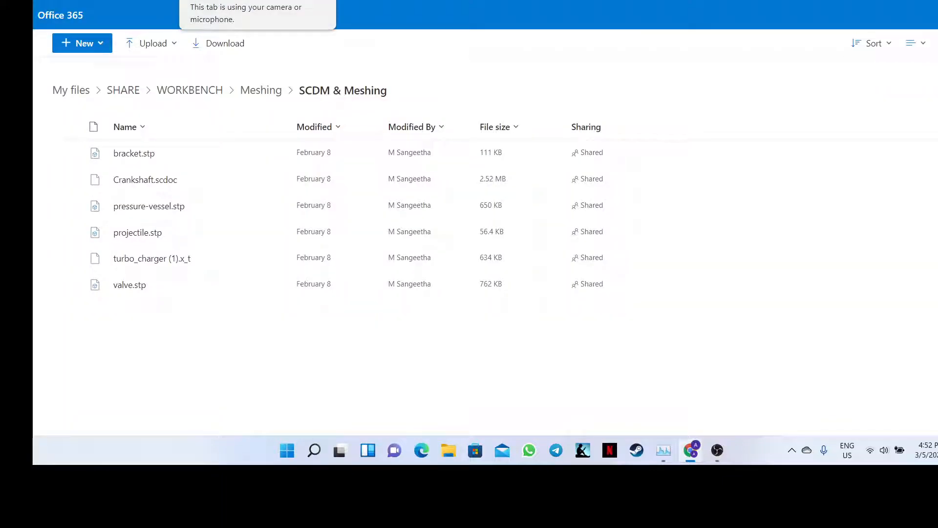
- Return to the SCDM & Meshing file list and clear the Crankshaft.scdoc selection
{"action": "left_click", "coordinate": [235, 0]}
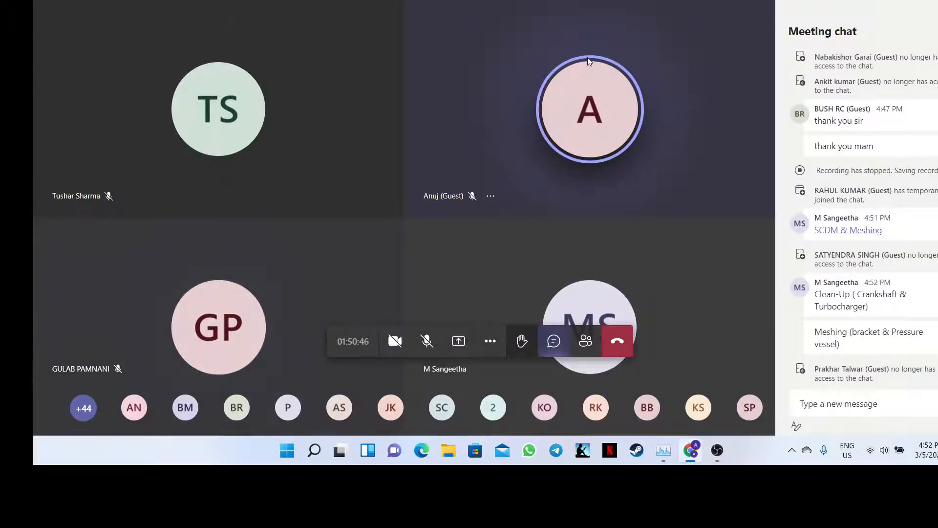
{"action": "left_click", "coordinate": [322, 0]}
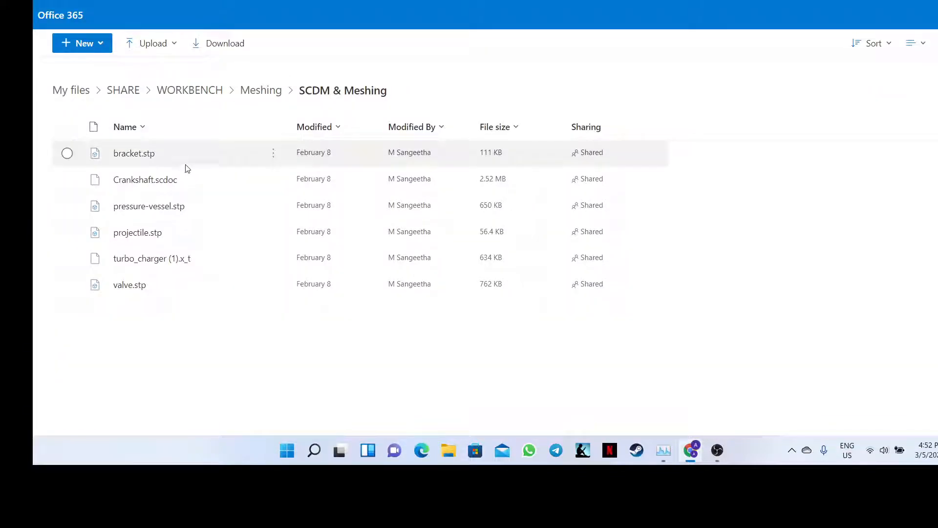
{"action": "left_click", "coordinate": [274, 186]}
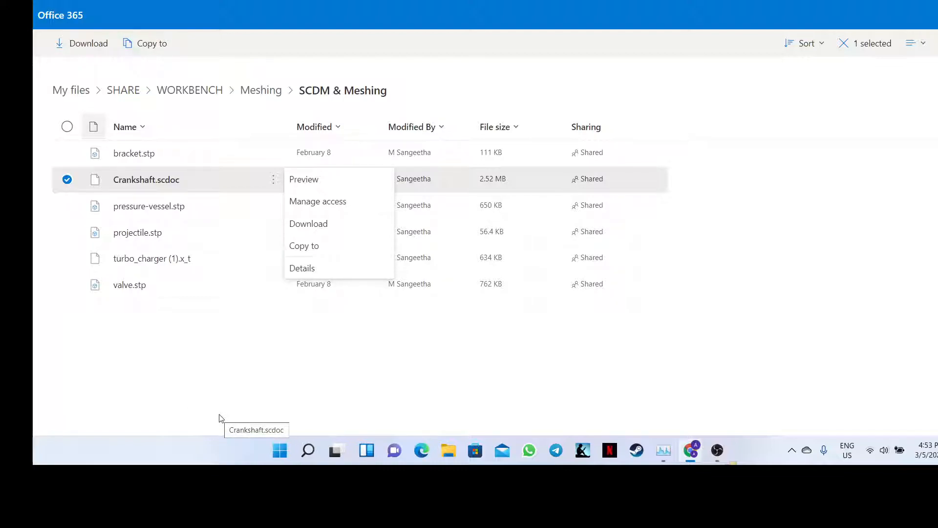
{"action": "left_click", "coordinate": [292, 367]}
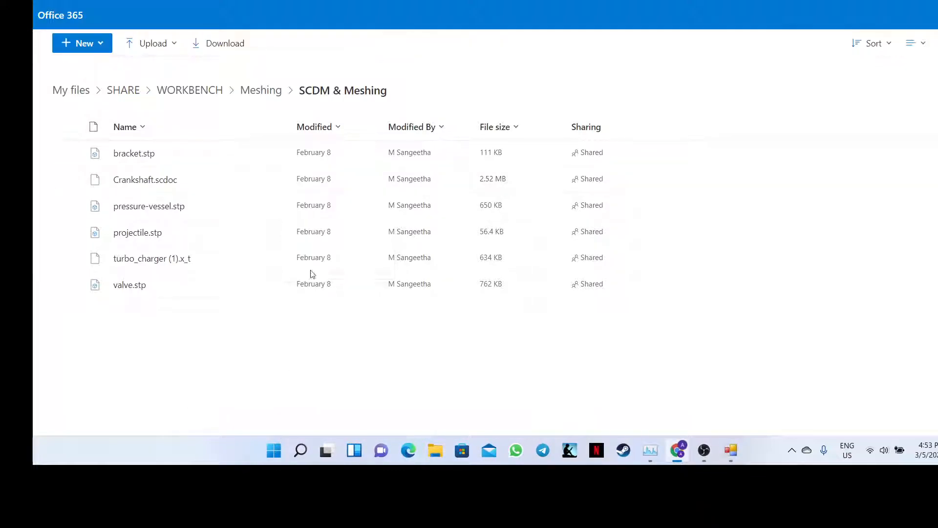
- Download pressure-vessel.stp, Crankshaft.scdoc and bracket.stp through each file's context menu
{"action": "right_click", "coordinate": [150, 207]}
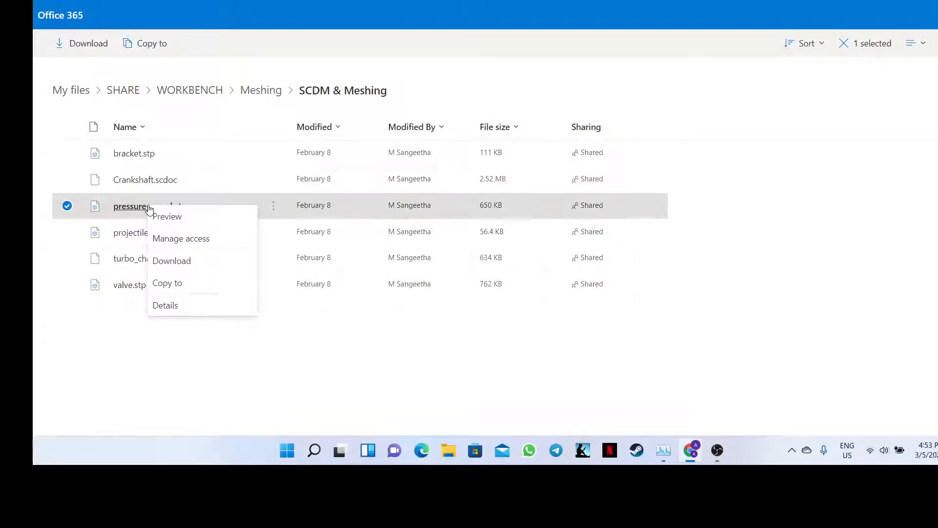
{"action": "left_click", "coordinate": [167, 260]}
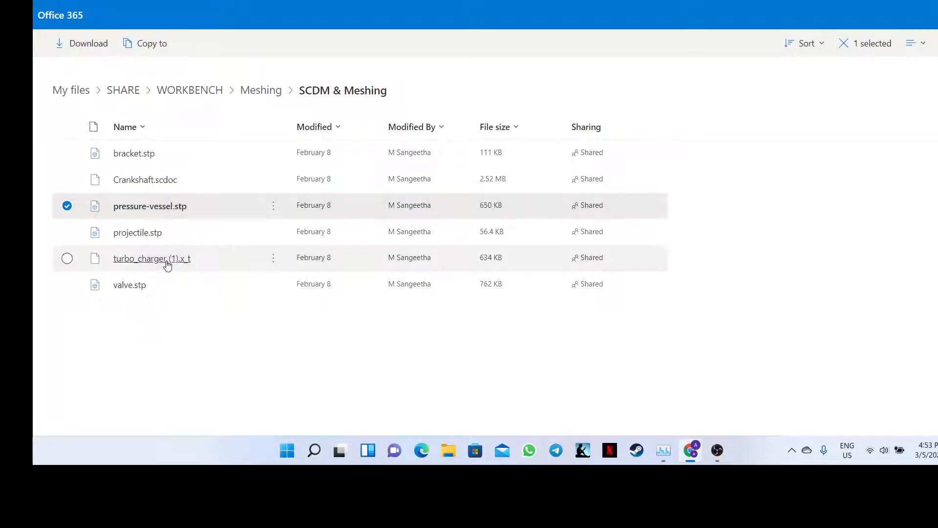
{"action": "right_click", "coordinate": [156, 183]}
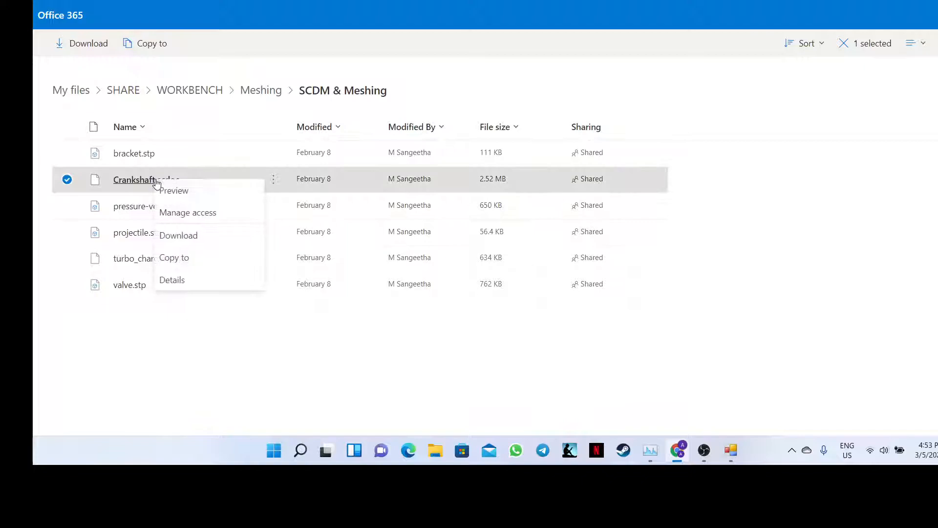
{"action": "left_click", "coordinate": [193, 236]}
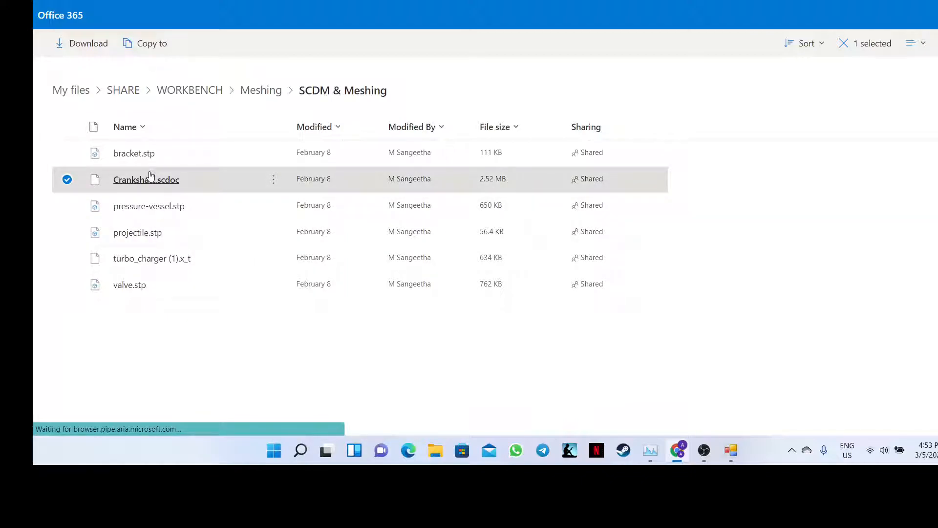
{"action": "right_click", "coordinate": [138, 154]}
{"action": "left_click", "coordinate": [162, 215]}
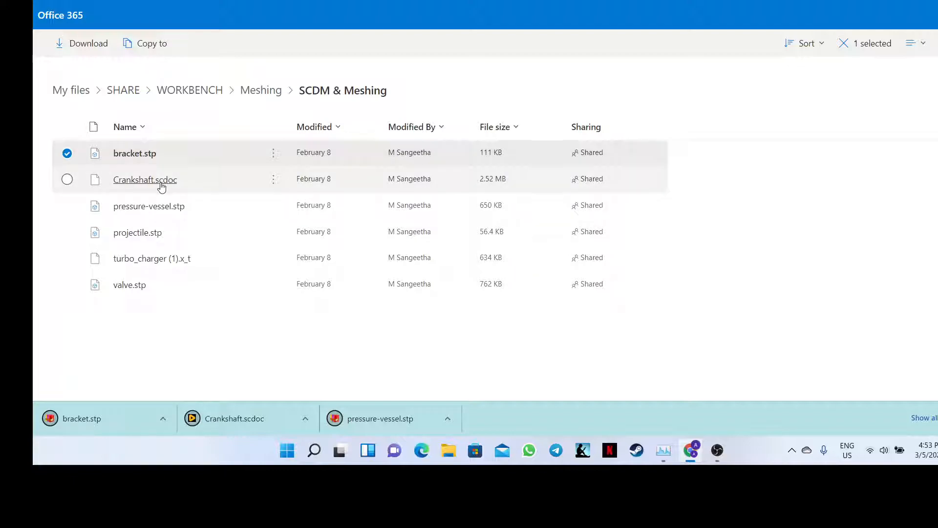
- Download projectile.stp, turbo_charger (1).x_t and valve.stp through each file's context menu
{"action": "right_click", "coordinate": [142, 238]}
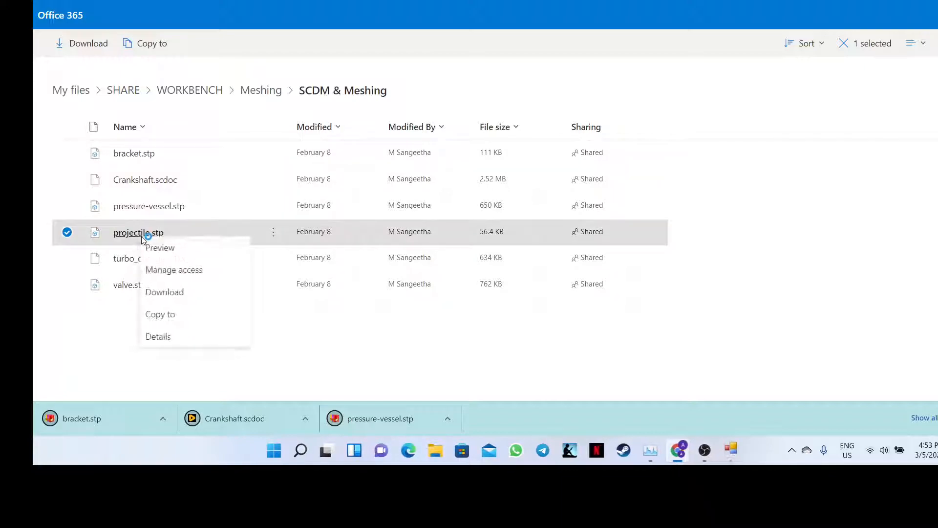
{"action": "left_click", "coordinate": [165, 292]}
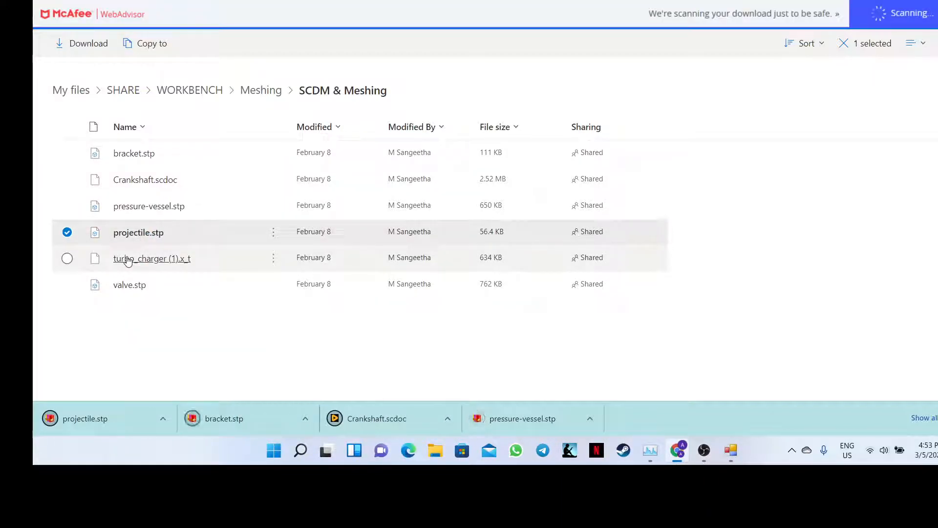
{"action": "right_click", "coordinate": [128, 261]}
{"action": "left_click", "coordinate": [152, 313]}
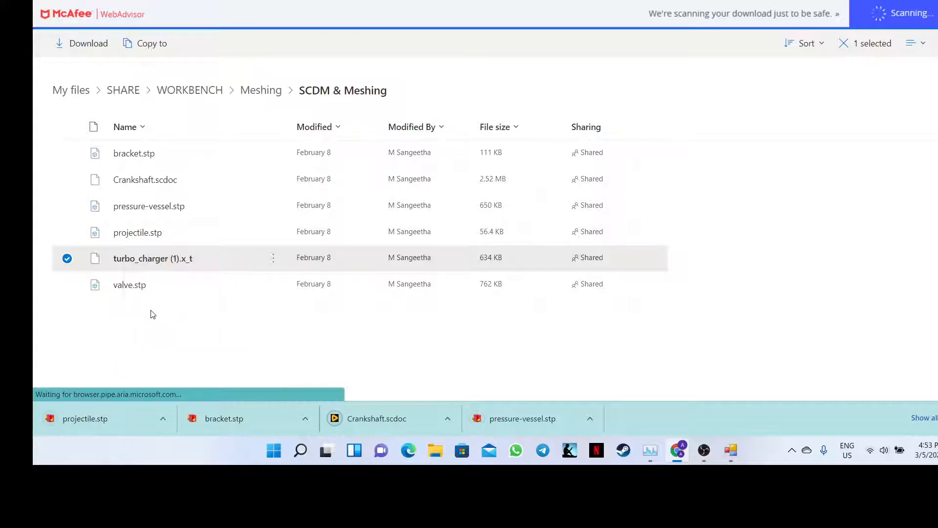
{"action": "right_click", "coordinate": [125, 286]}
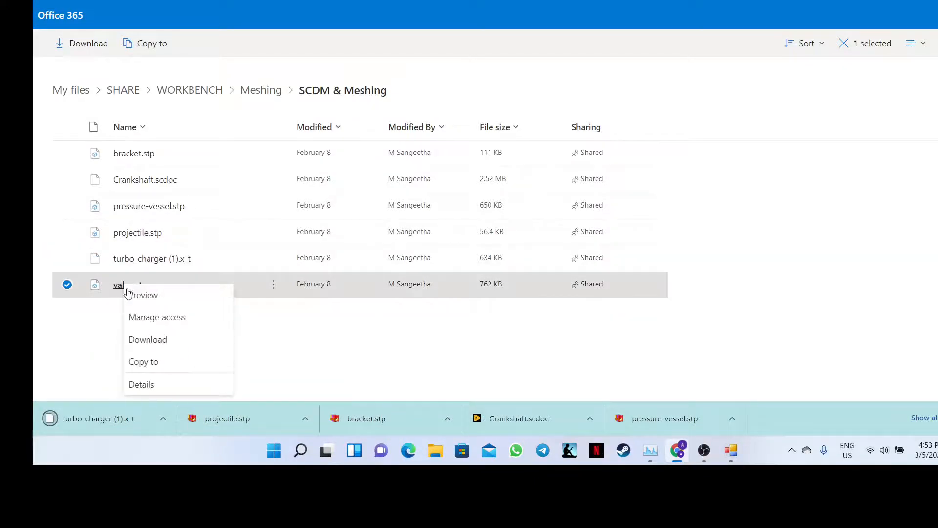
{"action": "left_click", "coordinate": [149, 339]}
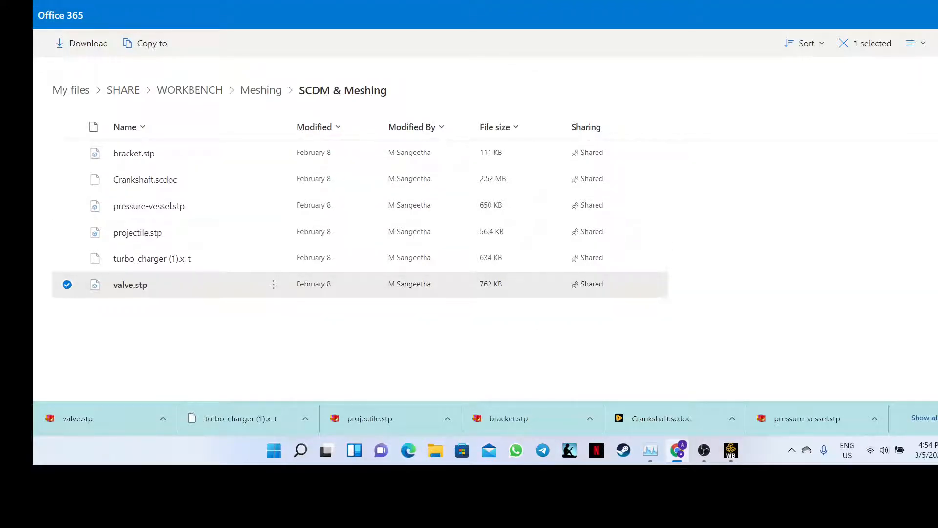
- Check the Teams chat, return to OneDrive, and open Chrome's menu to reach downloads
{"action": "left_click", "coordinate": [391, 0]}
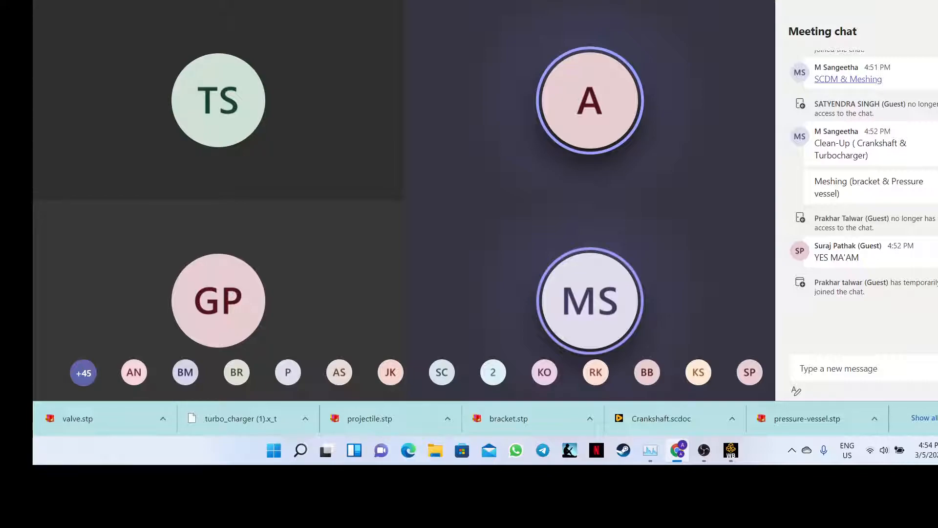
{"action": "key", "text": "ctrl+Tab"}
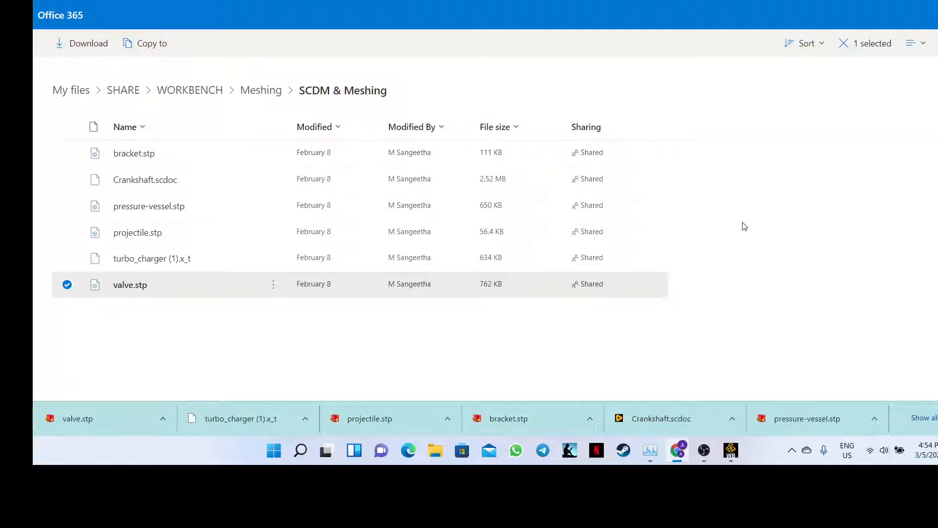
{"action": "left_click", "coordinate": [937, 0]}
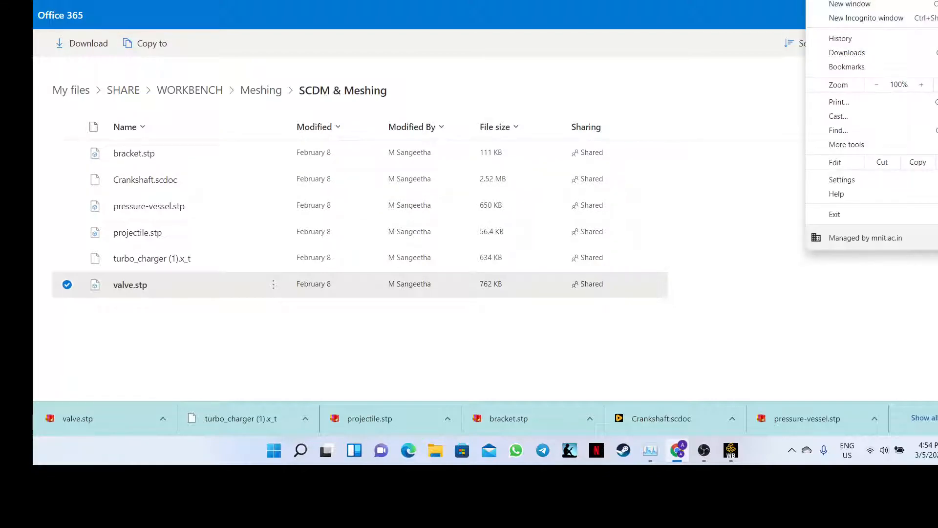
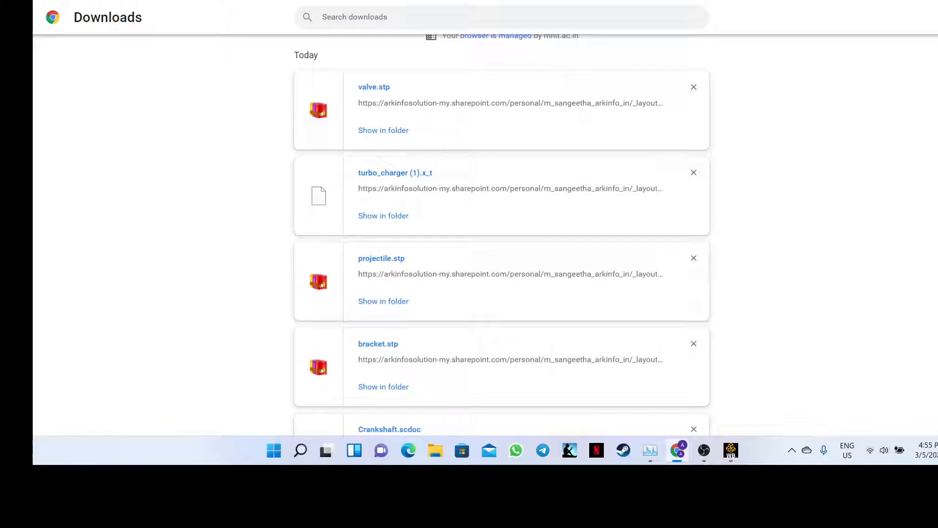
- Take Chrome's Downloads page out of full screen, minimize Workbench, OBS and Task Manager, and move it left
{"action": "key", "text": "F11"}
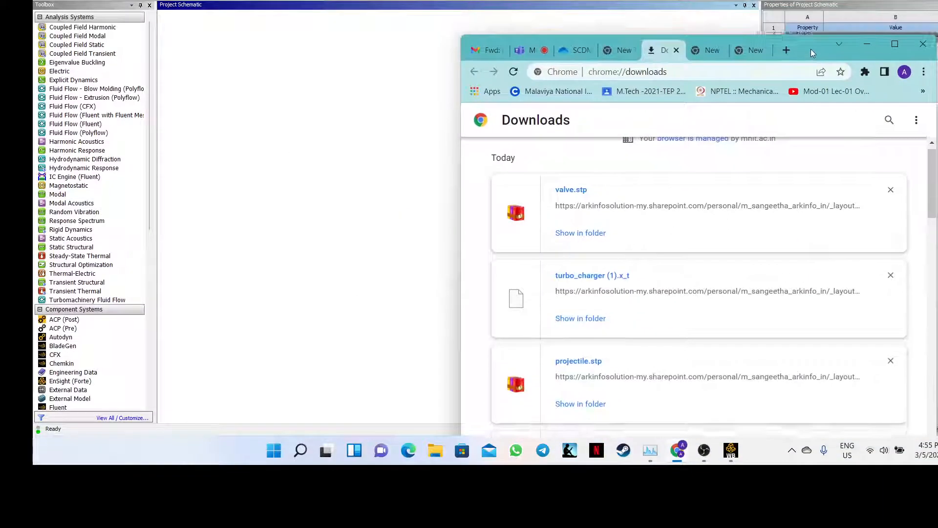
{"action": "left_click", "coordinate": [731, 450]}
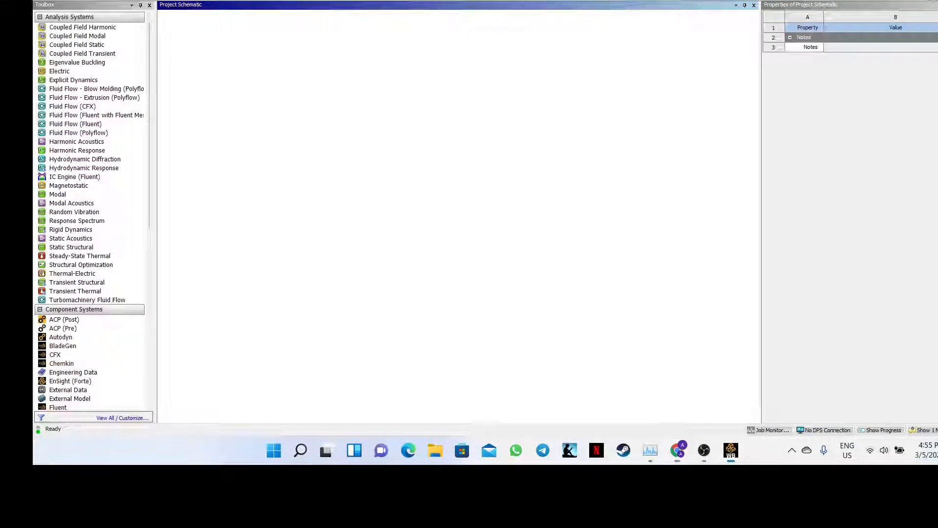
{"action": "left_click", "coordinate": [731, 450]}
{"action": "left_click", "coordinate": [704, 450]}
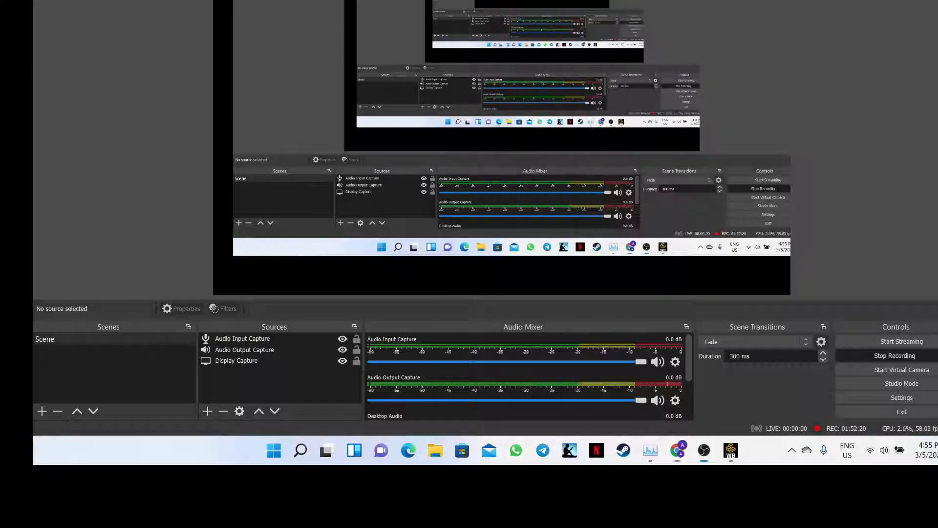
{"action": "left_click", "coordinate": [705, 450]}
{"action": "left_click", "coordinate": [651, 451]}
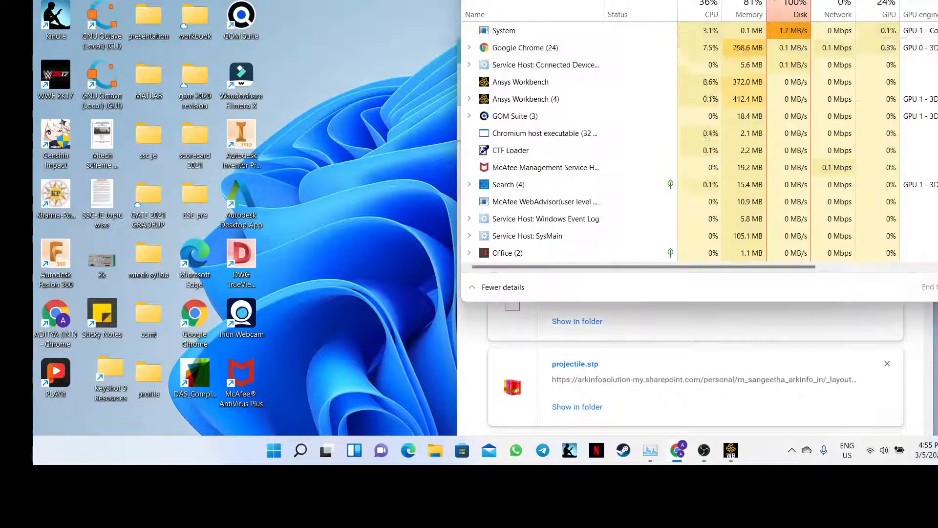
{"action": "left_click", "coordinate": [651, 450]}
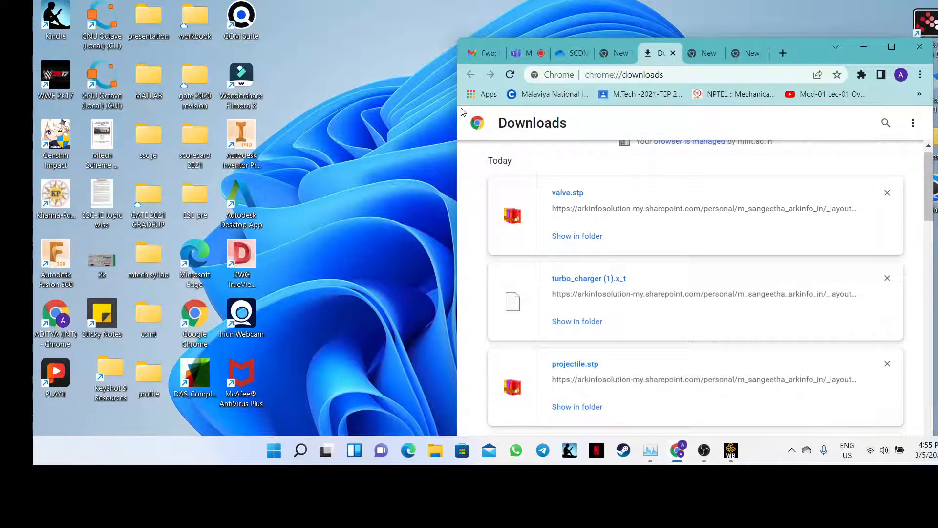
{"action": "left_click_drag", "start_coordinate": [463, 112], "coordinate": [933, 156]}
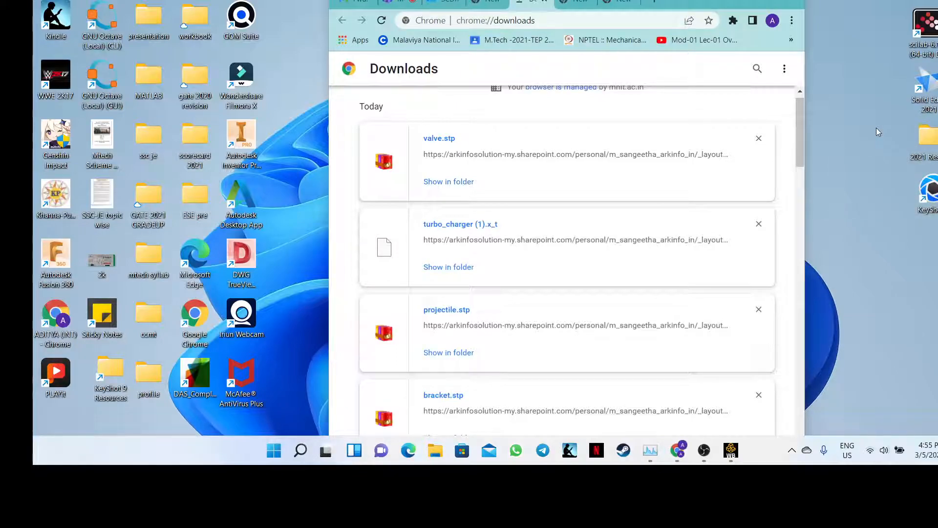
- Open 2021 Resume > 2 FEA in a smaller, repositioned File Explorer window
{"action": "double_click", "coordinate": [930, 139]}
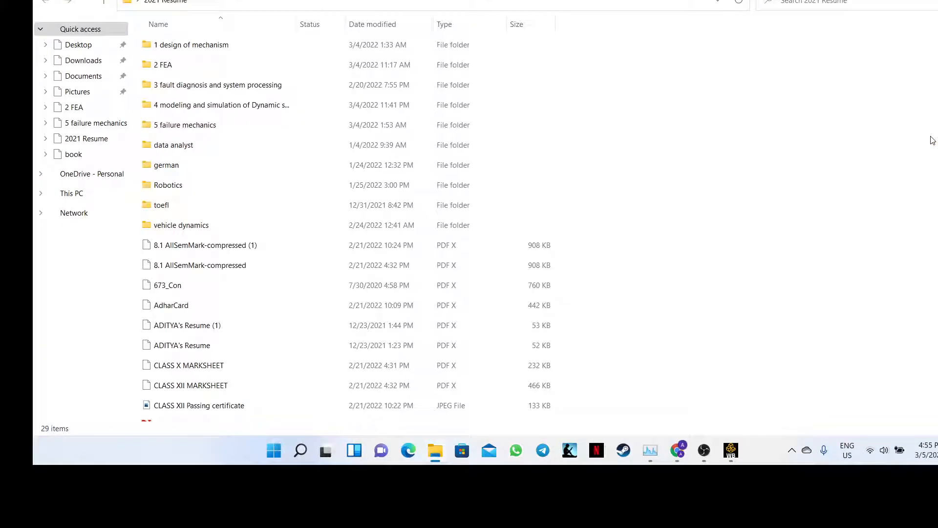
{"action": "left_click_drag", "start_coordinate": [390, 0], "coordinate": [621, 0]}
{"action": "left_click_drag", "start_coordinate": [705, 0], "coordinate": [735, 13]}
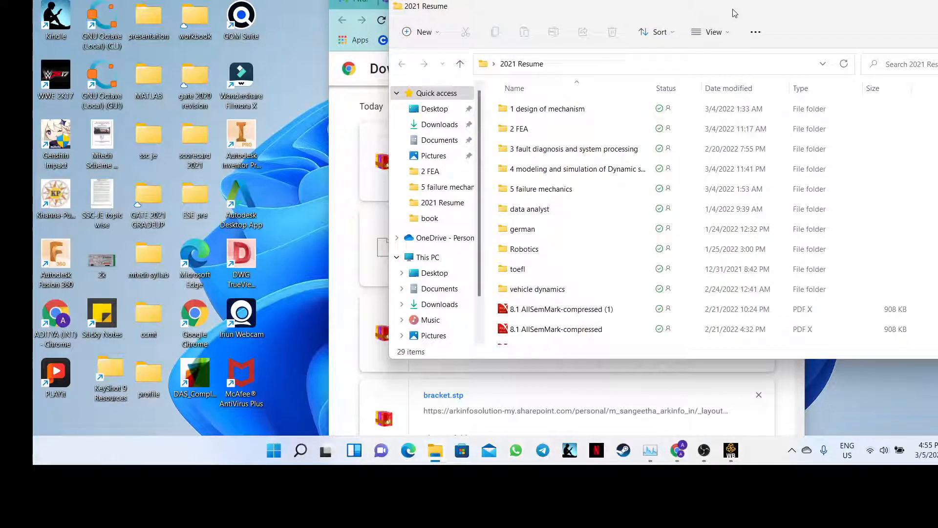
{"action": "double_click", "coordinate": [514, 128]}
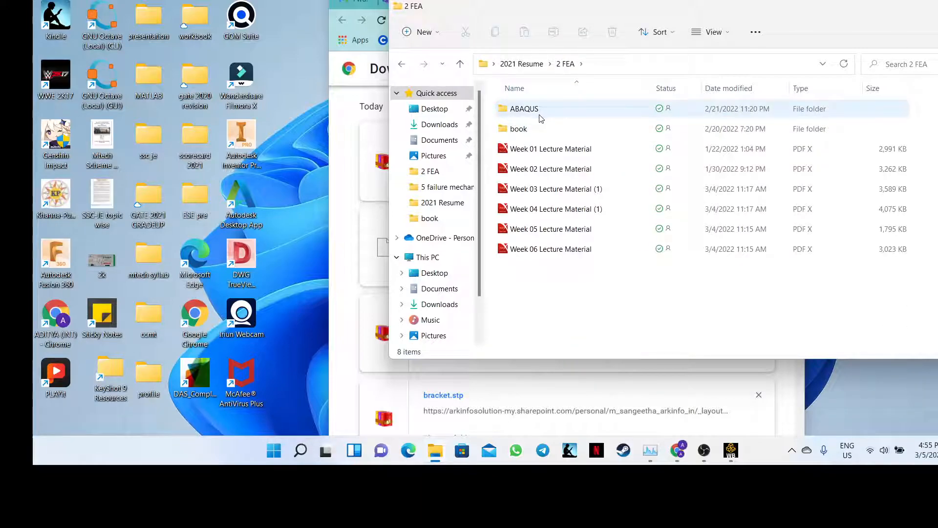
- Create a folder named ANSYS in 2 FEA, open it, and return to the Downloads page
{"action": "right_click", "coordinate": [521, 297]}
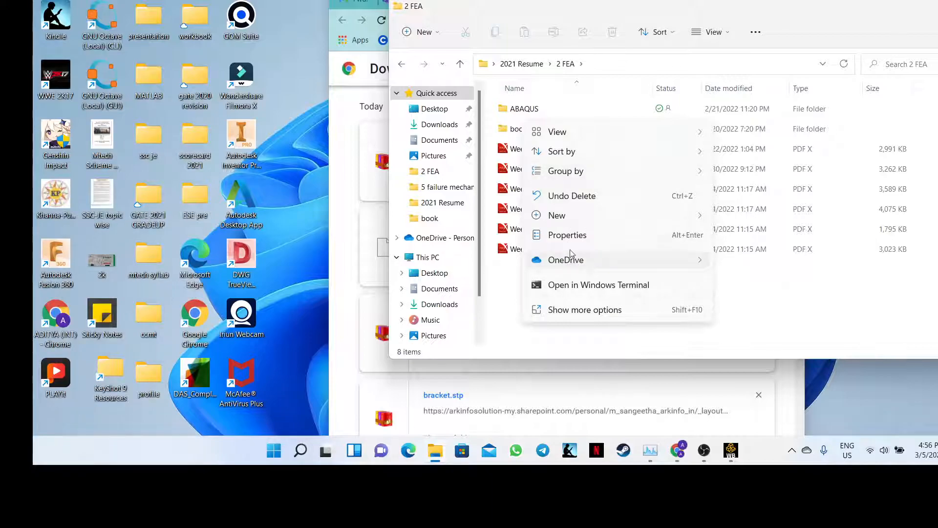
{"action": "mouse_move", "coordinate": [641, 210]}
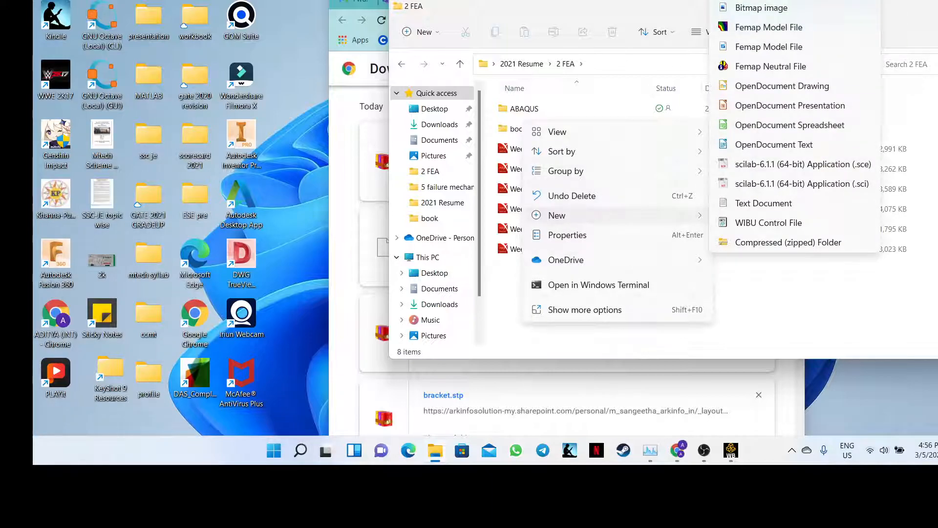
{"action": "left_click", "coordinate": [752, 0]}
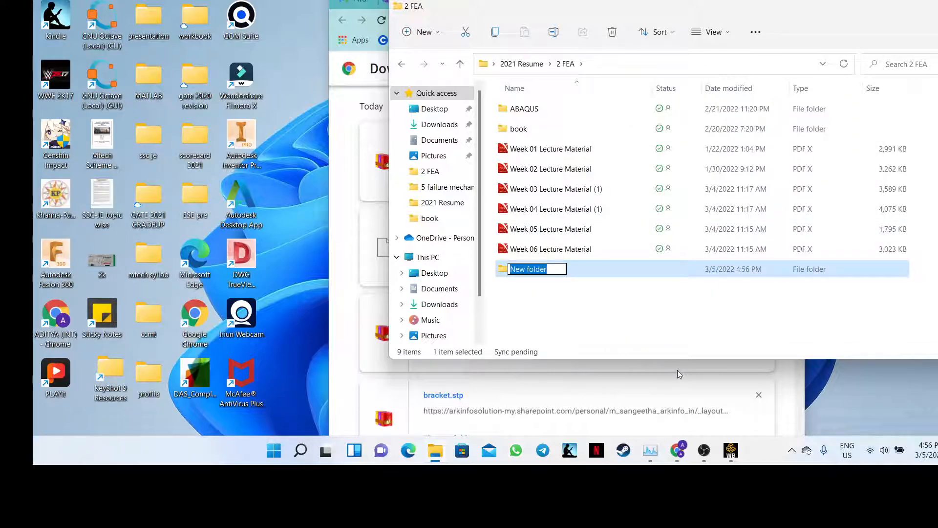
{"action": "key", "text": "BackSpace"}
{"action": "type", "text": "ANSYS"}
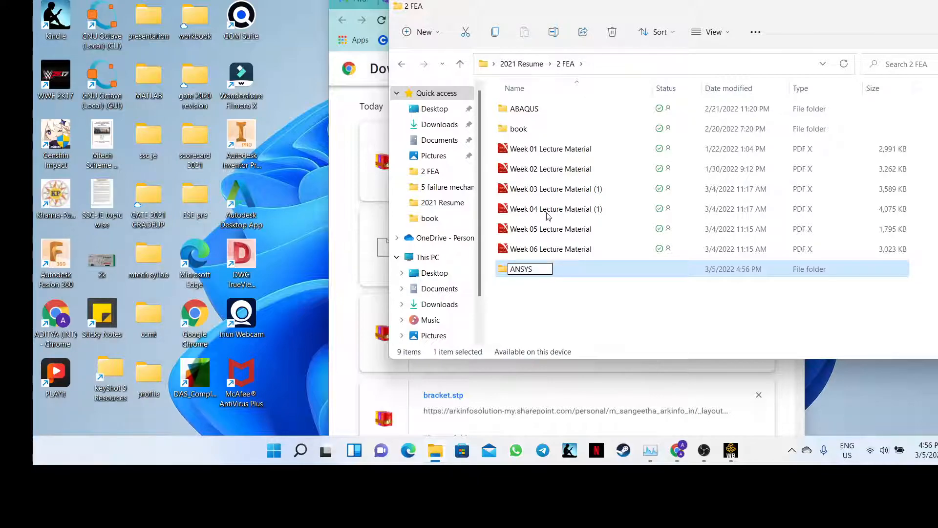
{"action": "key", "text": "Return"}
{"action": "double_click", "coordinate": [520, 128]}
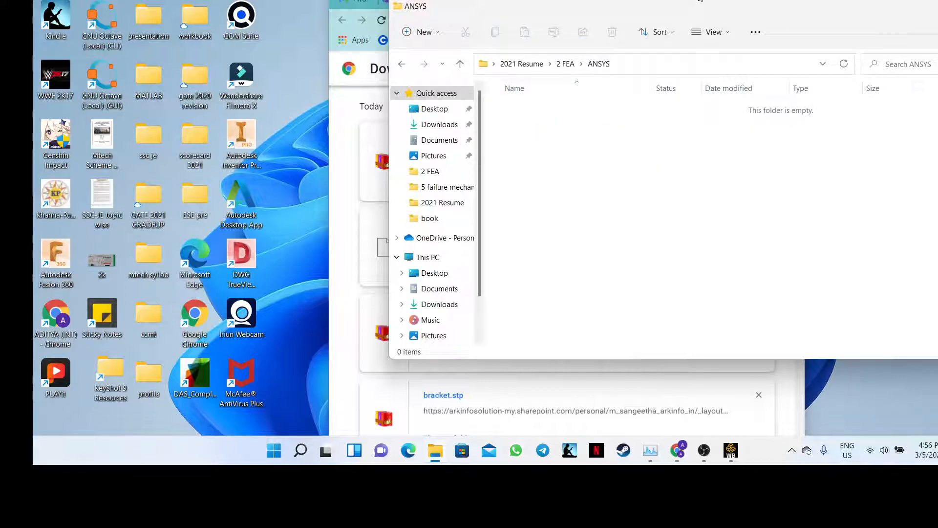
{"action": "key", "text": "alt+Tab"}
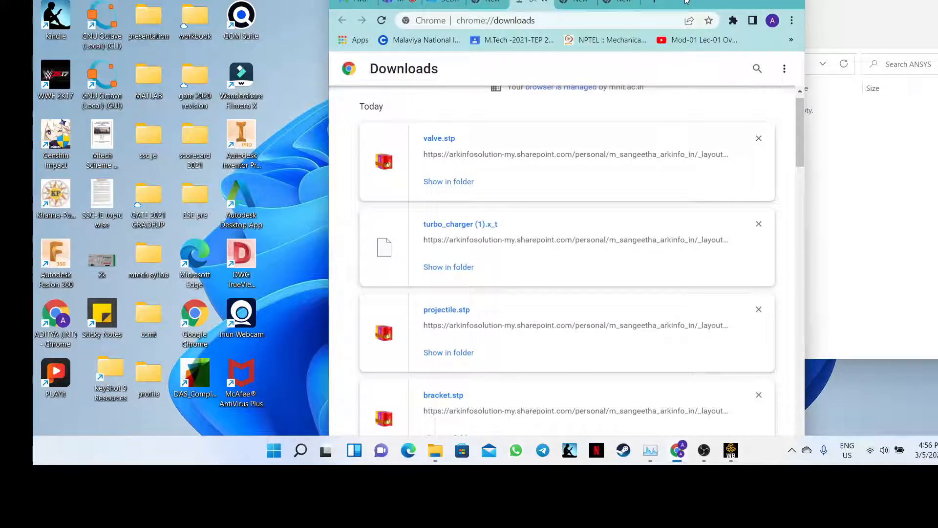
- Copy valve.stp, turbo_charger (1).x_t, projectile.stp and bracket.stp from Downloads into the ANSYS folder
{"action": "left_click_drag", "start_coordinate": [686, 1], "coordinate": [410, 0]}
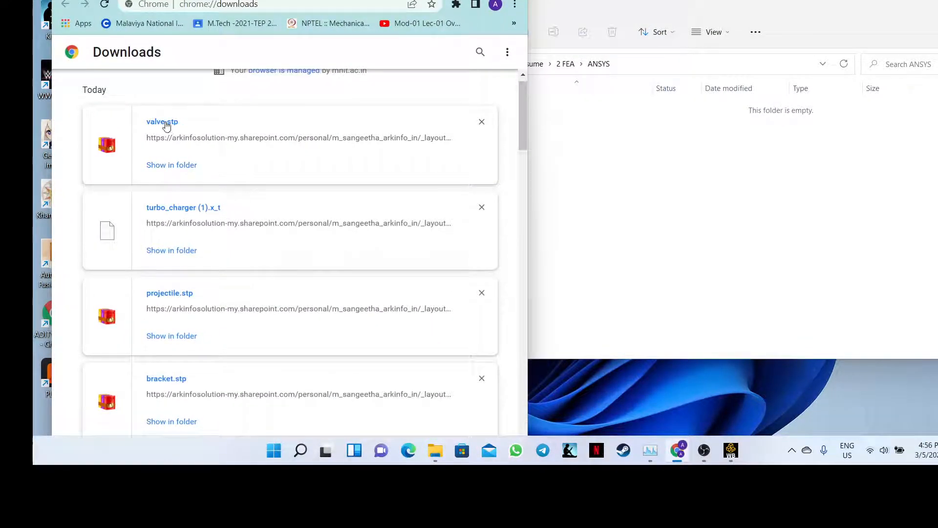
{"action": "left_click_drag", "start_coordinate": [166, 126], "coordinate": [629, 198]}
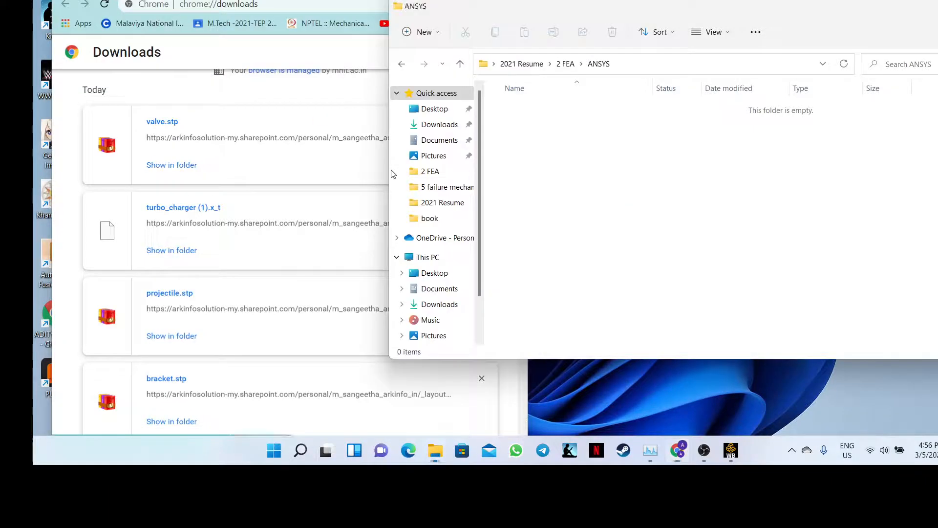
{"action": "left_click_drag", "start_coordinate": [169, 210], "coordinate": [608, 189]}
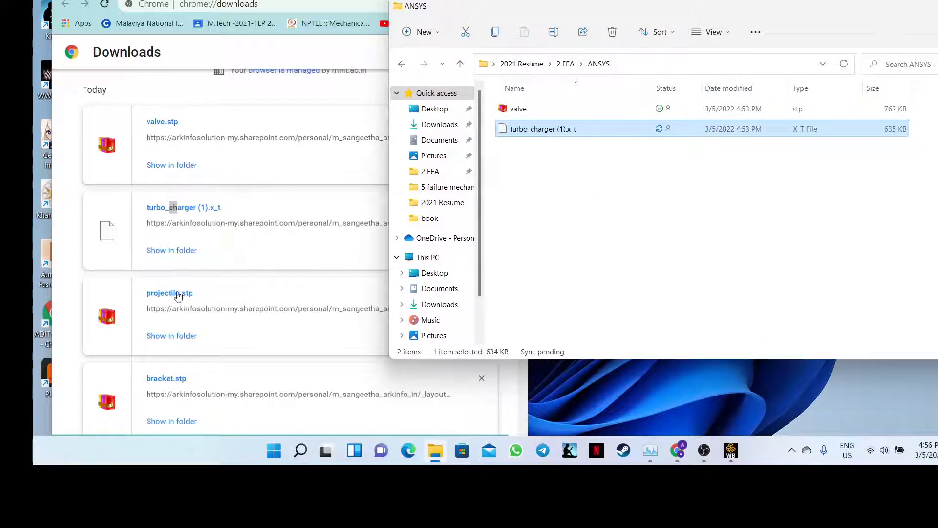
{"action": "left_click_drag", "start_coordinate": [175, 298], "coordinate": [608, 220]}
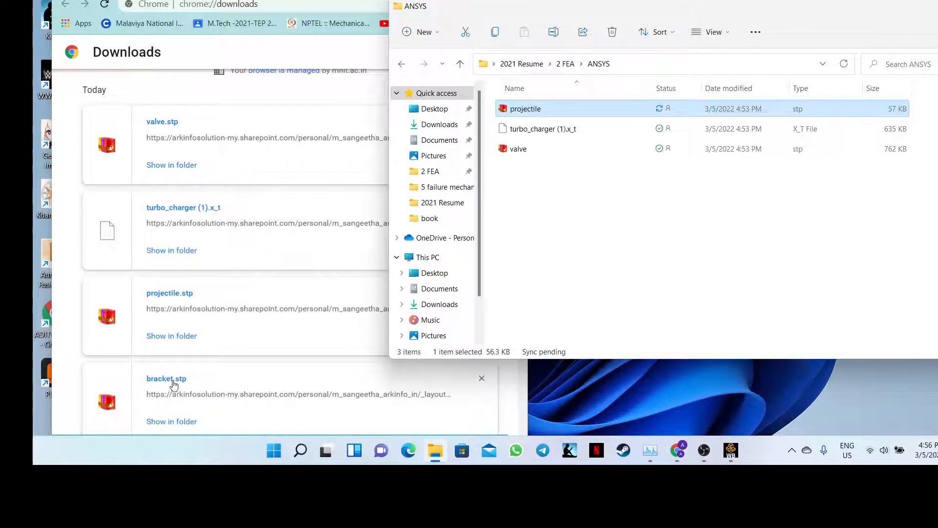
{"action": "left_click_drag", "start_coordinate": [174, 384], "coordinate": [634, 233]}
- Copy Crankshaft.scdoc and pressure-vessel.stp into ANSYS, then switch to the Teams meeting
{"action": "left_click", "coordinate": [509, 390]}
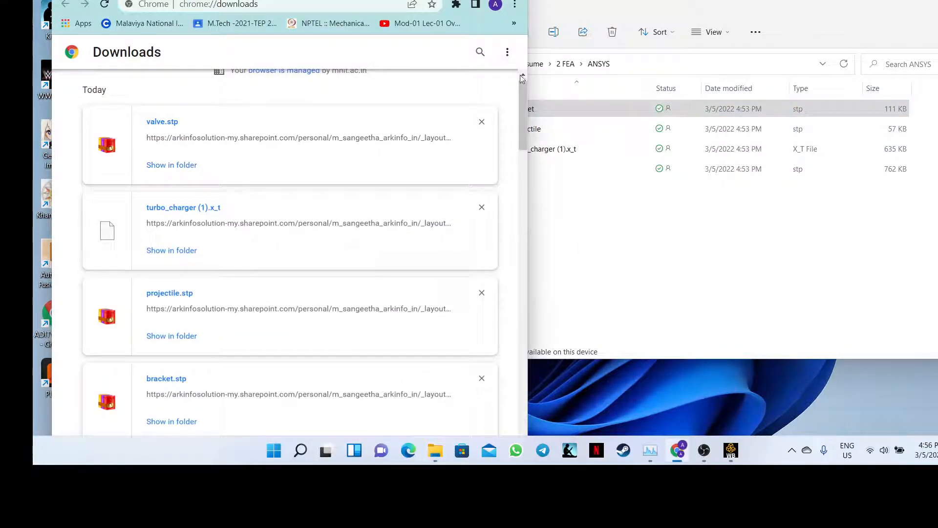
{"action": "scroll", "coordinate": [133, 249], "scroll_direction": "down", "scroll_amount": 5}
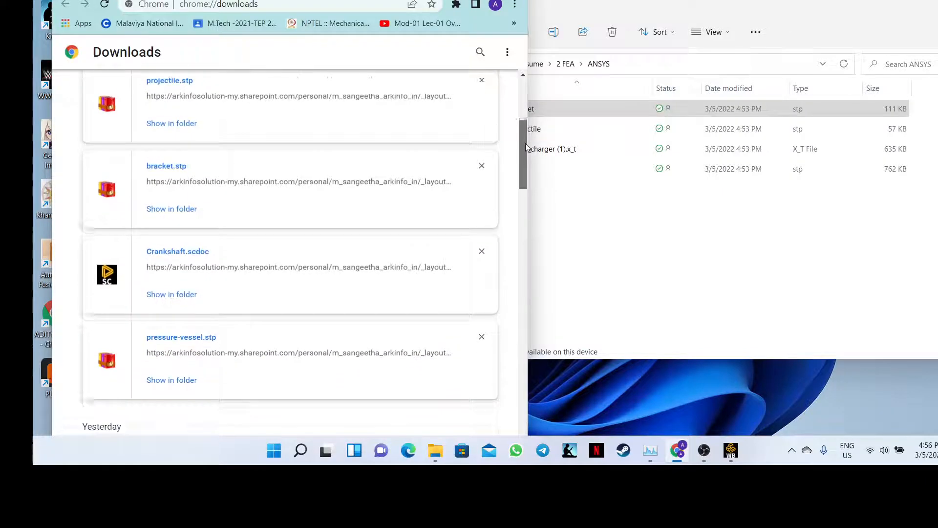
{"action": "left_click_drag", "start_coordinate": [158, 238], "coordinate": [638, 218]}
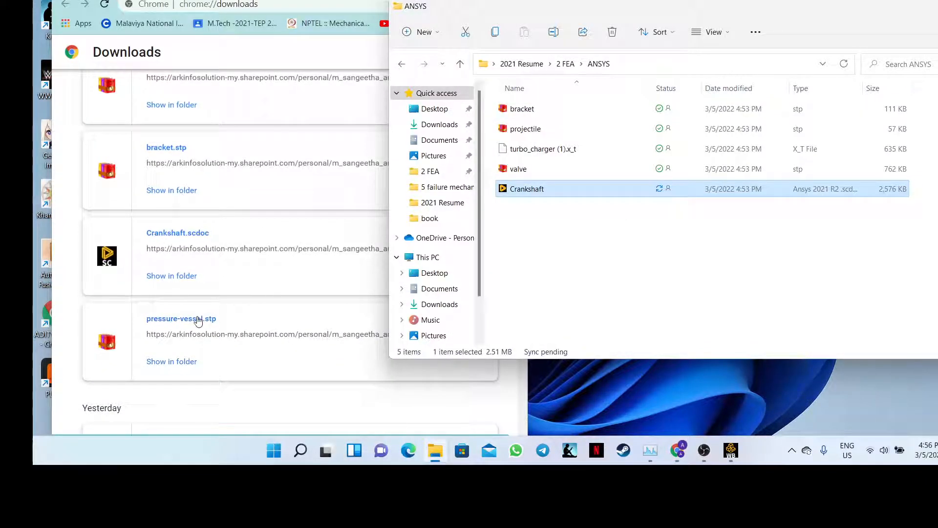
{"action": "left_click_drag", "start_coordinate": [198, 320], "coordinate": [614, 262]}
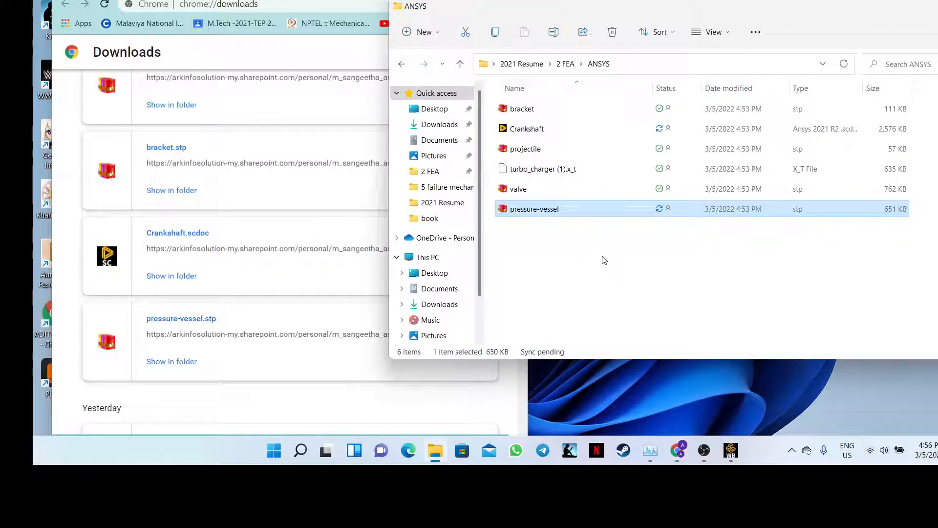
{"action": "left_click", "coordinate": [421, 1]}
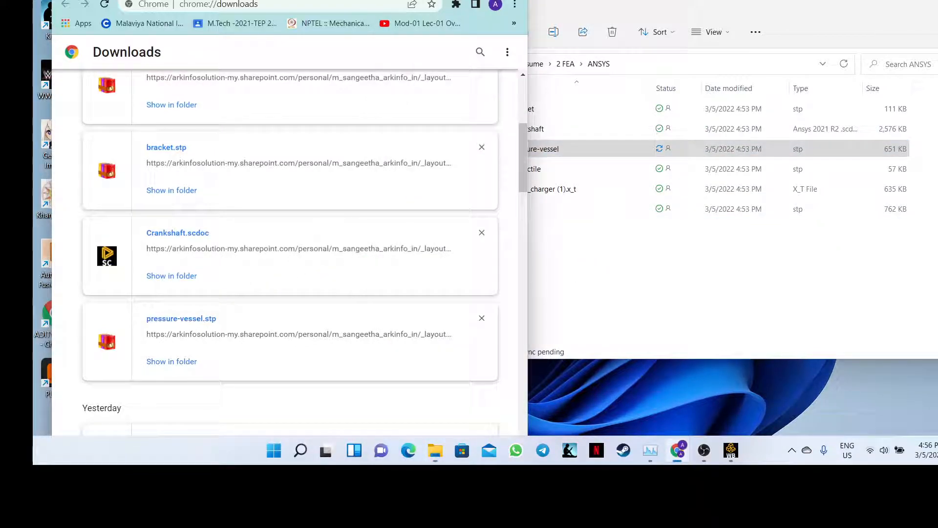
{"action": "scroll", "coordinate": [525, 147], "scroll_direction": "down", "scroll_amount": 1}
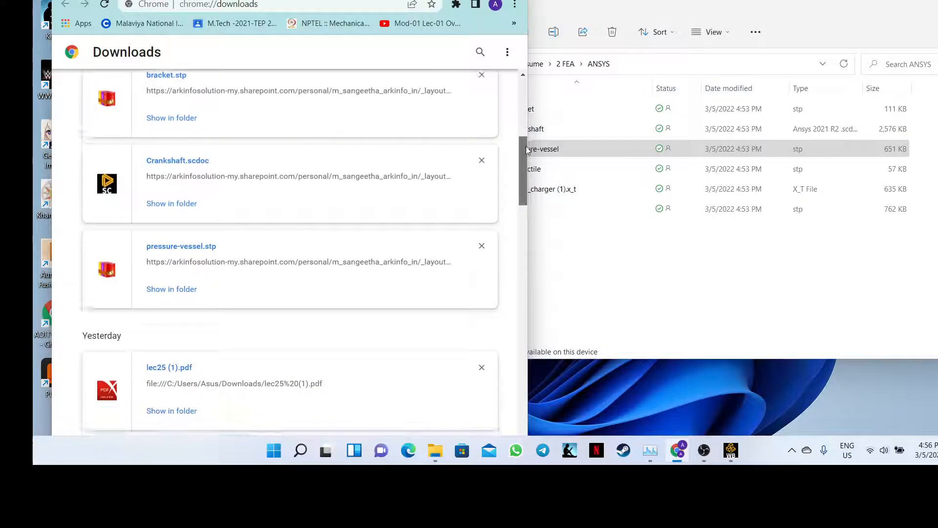
{"action": "left_click_drag", "start_coordinate": [525, 147], "coordinate": [527, 148]}
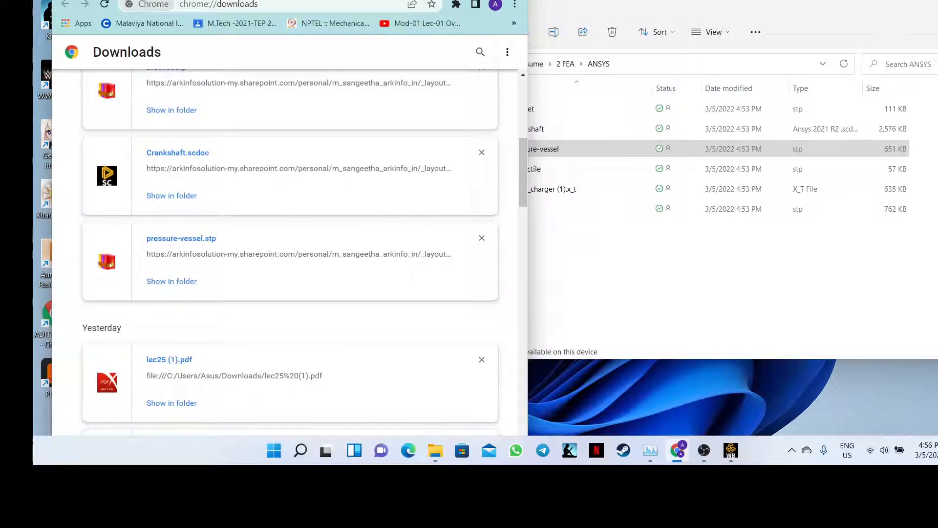
{"action": "left_click", "coordinate": [163, 1]}
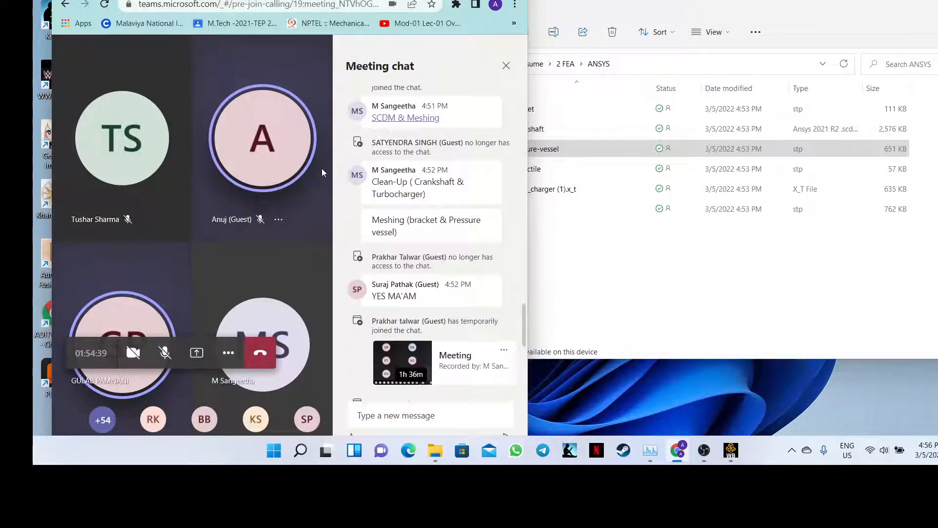
- Snap the Teams meeting to the left half with the ANSYS folder beside it
{"action": "left_click_drag", "start_coordinate": [415, 0], "coordinate": [36, 1]}
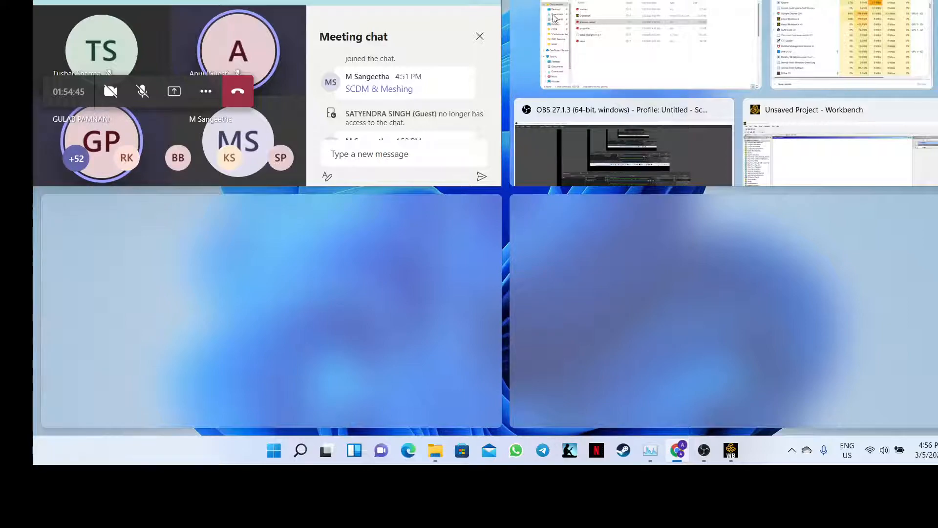
{"action": "left_click", "coordinate": [629, 65]}
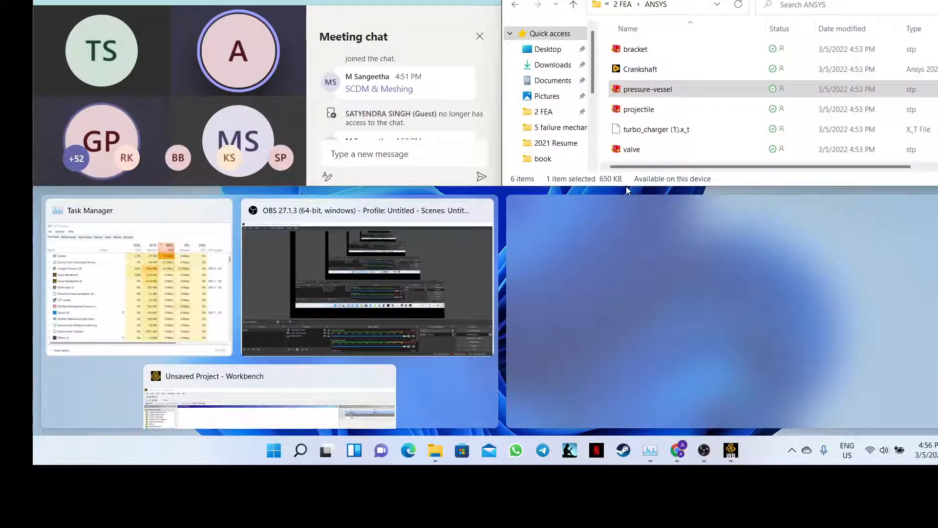
{"action": "key", "text": "Escape"}
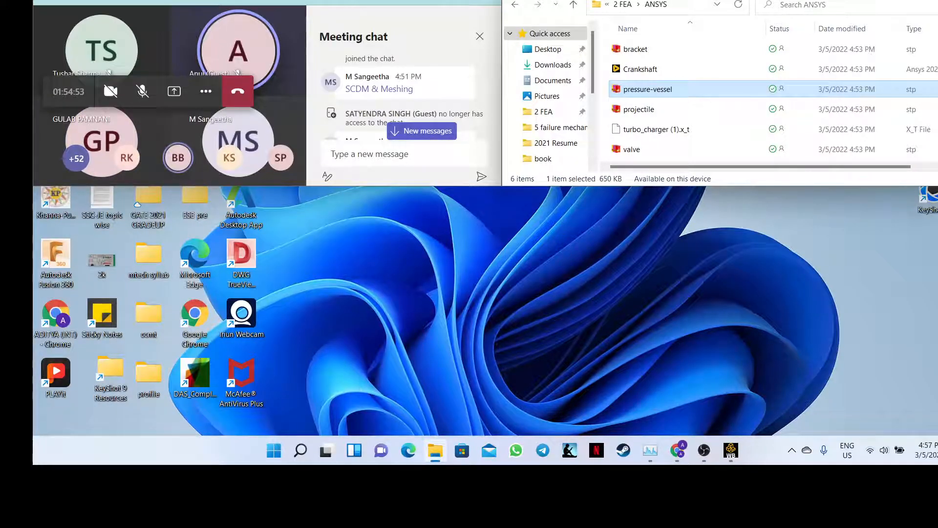
{"action": "left_click_drag", "start_coordinate": [205, 1], "coordinate": [34, 73]}
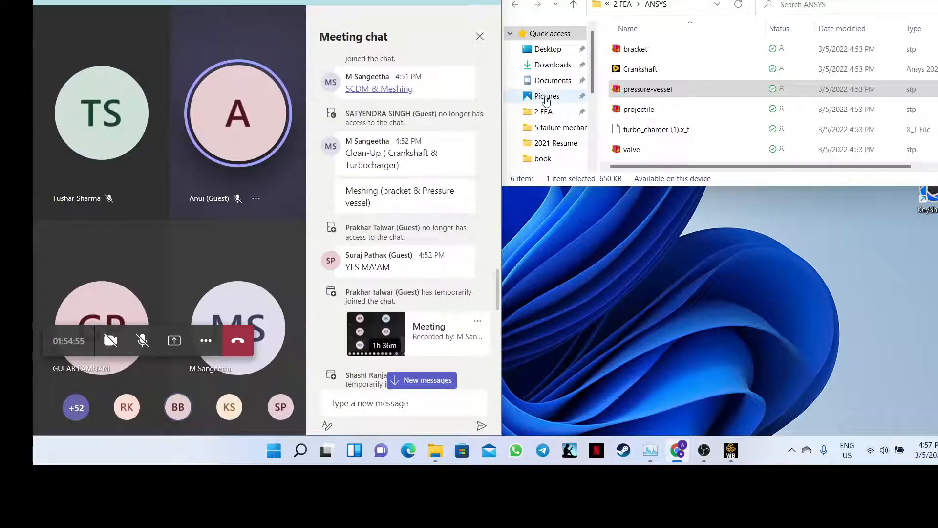
{"action": "left_click_drag", "start_coordinate": [762, 0], "coordinate": [937, 6]}
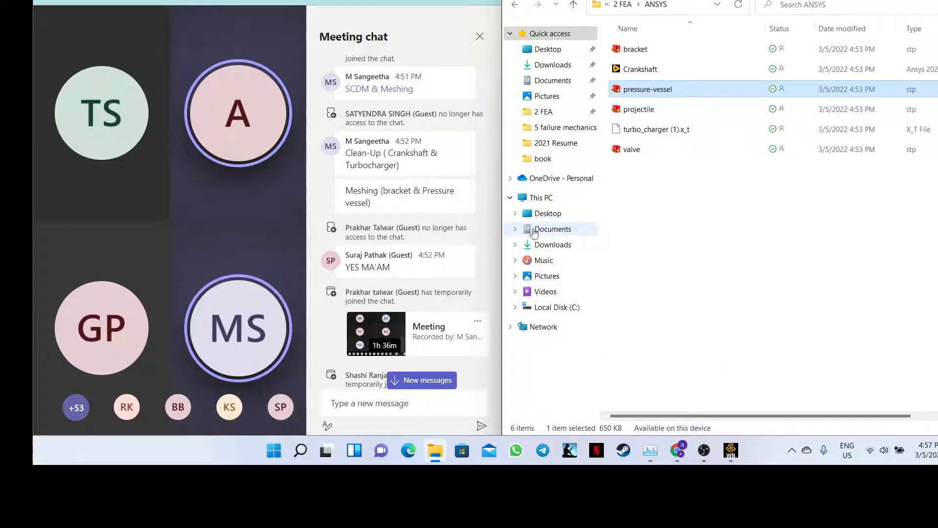
- Scroll the Teams chat to the Clean-Up and Meshing task messages
{"action": "left_click", "coordinate": [496, 258]}
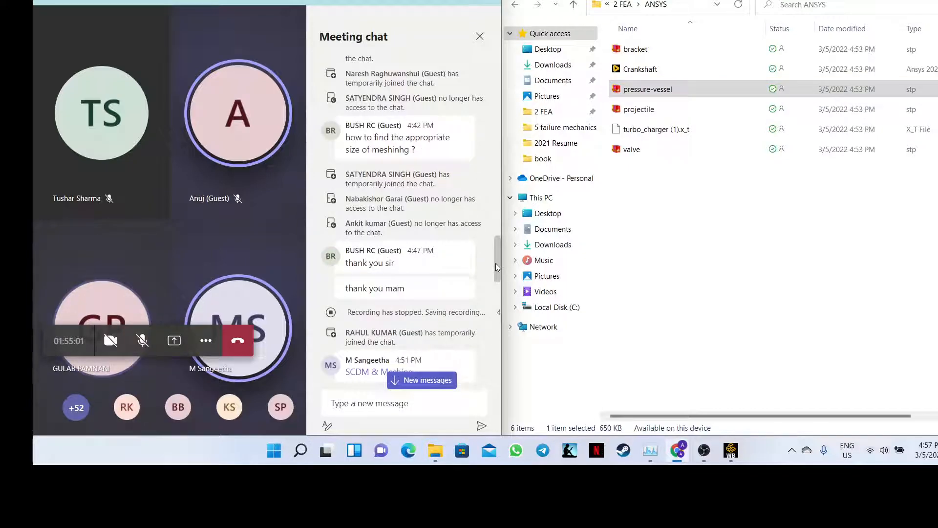
{"action": "mouse_move", "coordinate": [495, 265]}
{"action": "left_mouse_down"}
{"action": "mouse_move", "coordinate": [495, 313]}
{"action": "mouse_move", "coordinate": [495, 281]}
{"action": "left_mouse_up"}
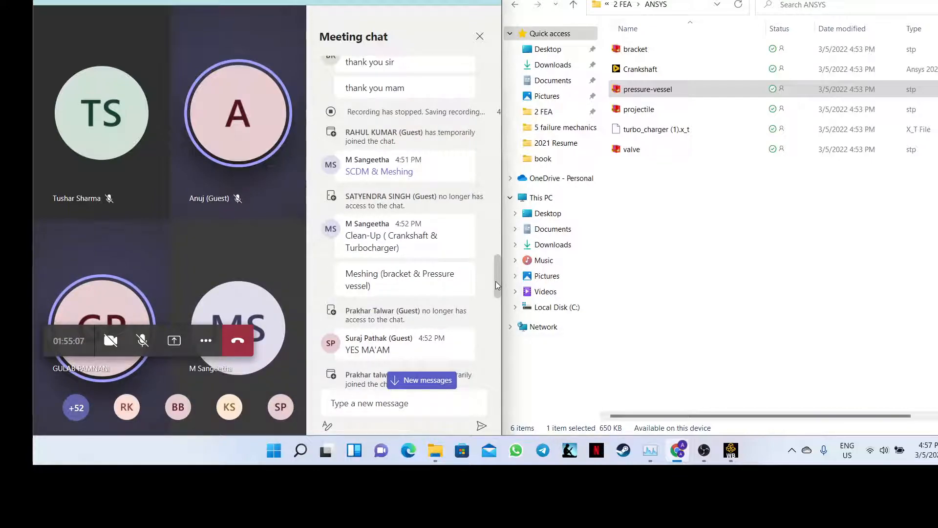
{"action": "left_click_drag", "start_coordinate": [496, 282], "coordinate": [495, 284]}
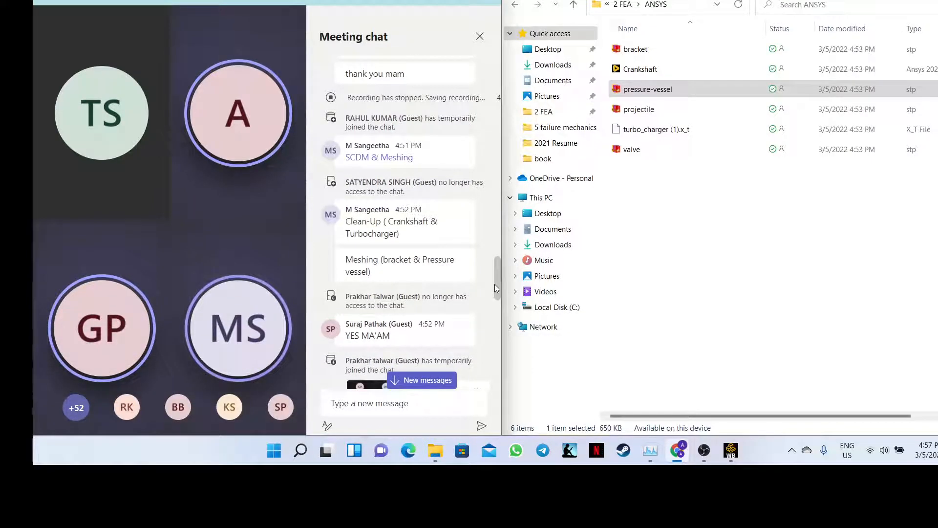
{"action": "left_click", "coordinate": [687, 224]}
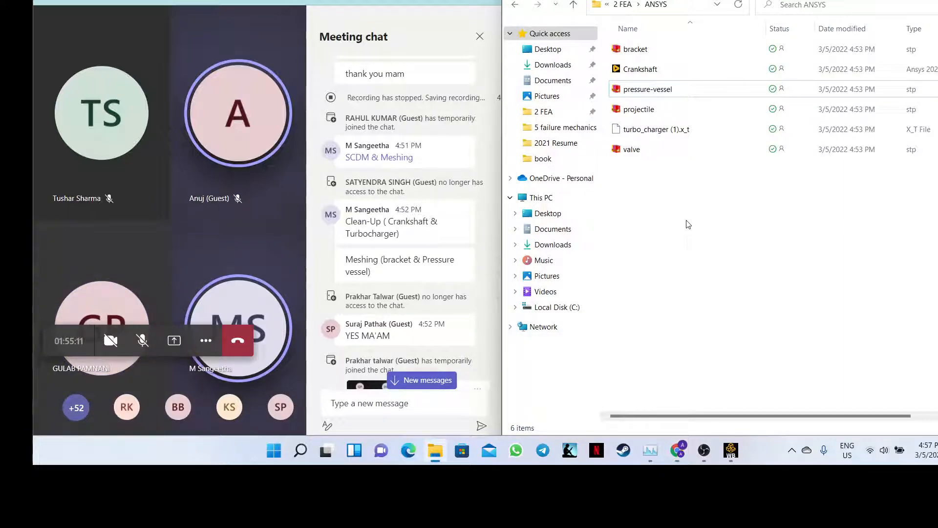
- Create a cleanup folder in ANSYS and move Crankshaft and turbo_charger into it
{"action": "right_click", "coordinate": [686, 224]}
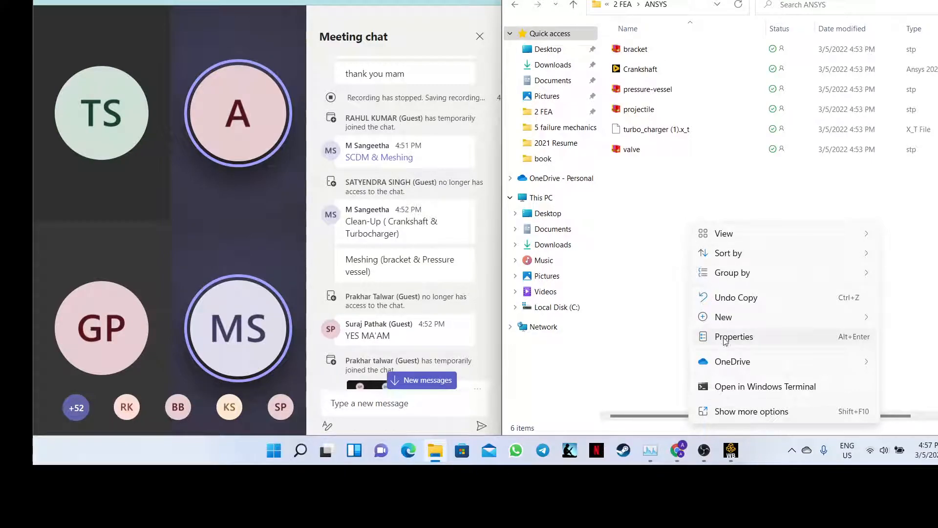
{"action": "mouse_move", "coordinate": [775, 317]}
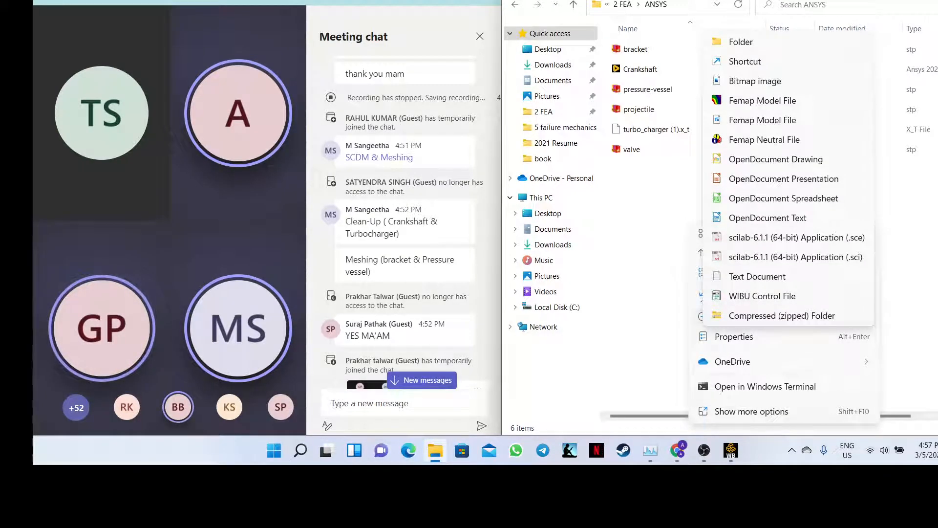
{"action": "left_click", "coordinate": [746, 42]}
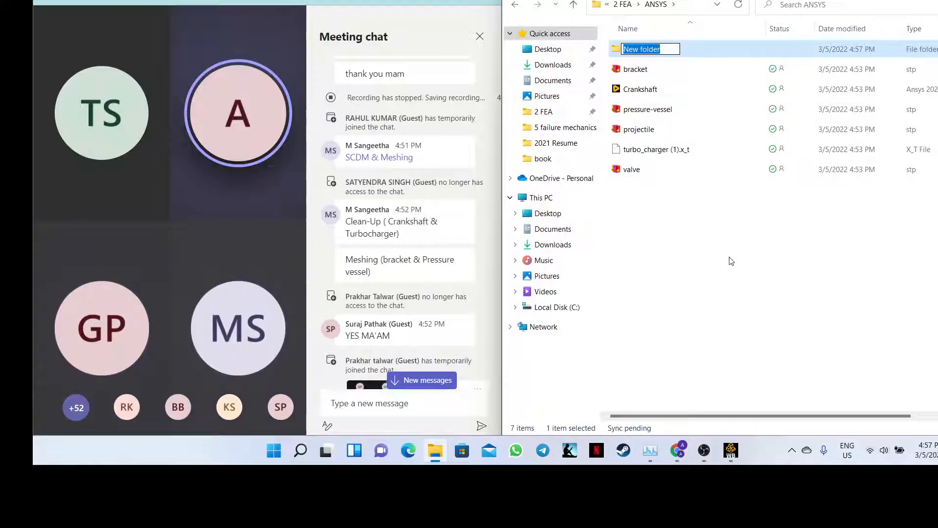
{"action": "type", "text": "clean"}
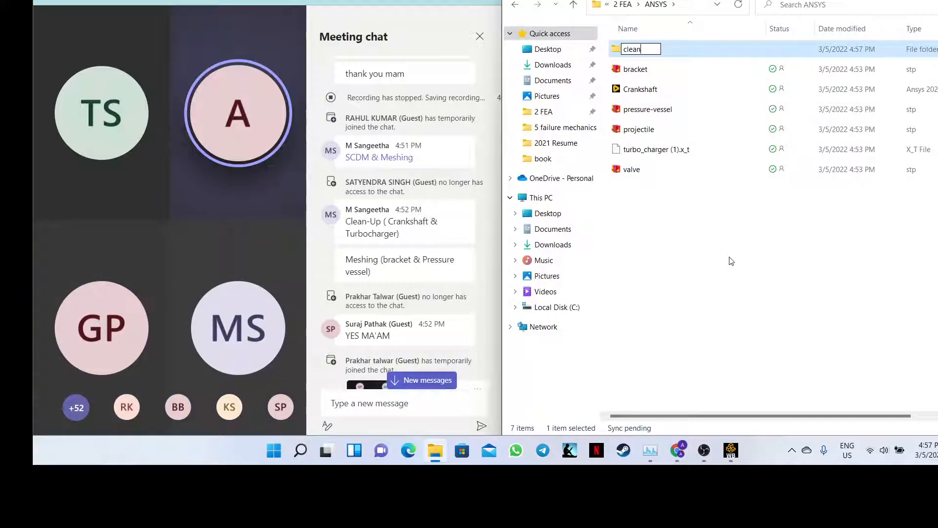
{"action": "type", "text": "up"}
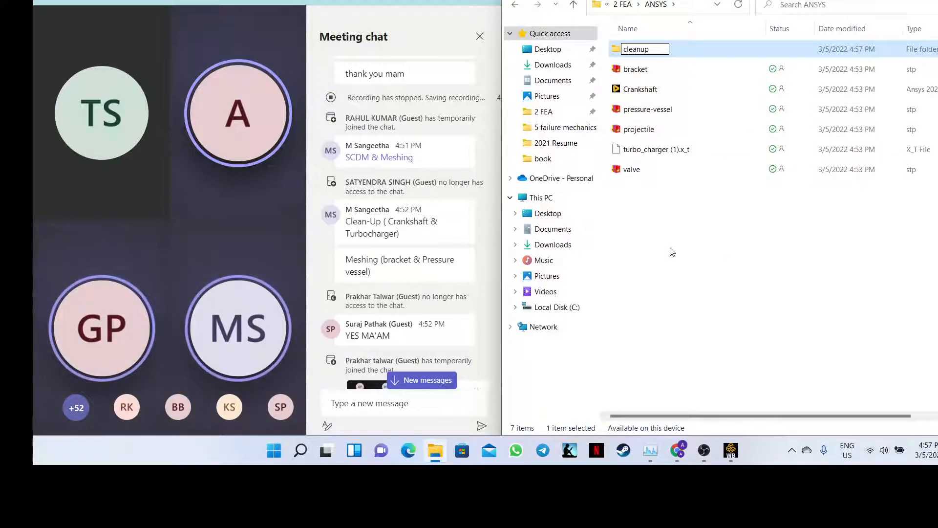
{"action": "left_click", "coordinate": [672, 251]}
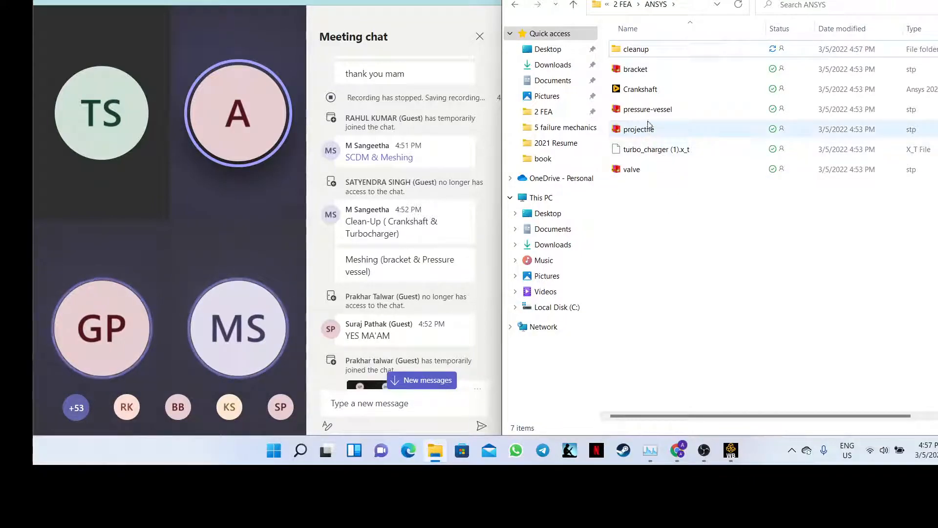
{"action": "left_click_drag", "start_coordinate": [647, 91], "coordinate": [646, 51]}
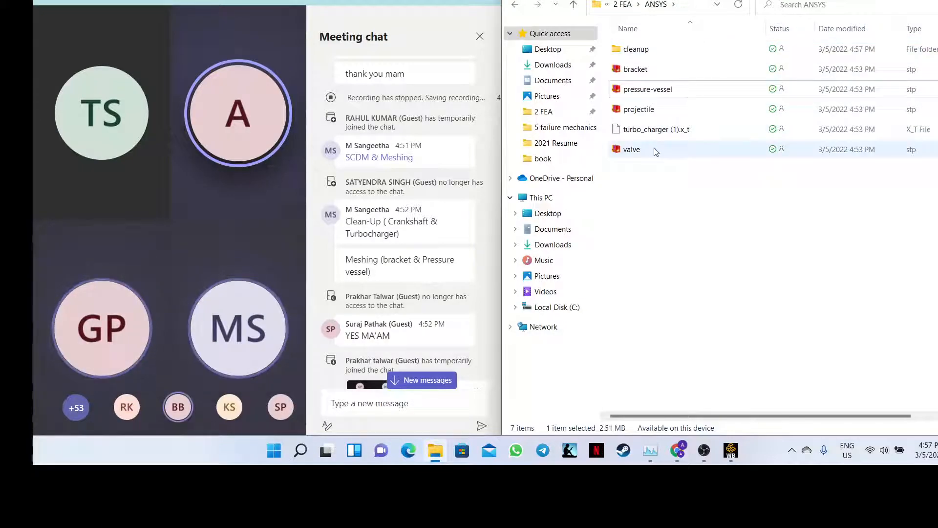
{"action": "left_click_drag", "start_coordinate": [655, 130], "coordinate": [652, 53]}
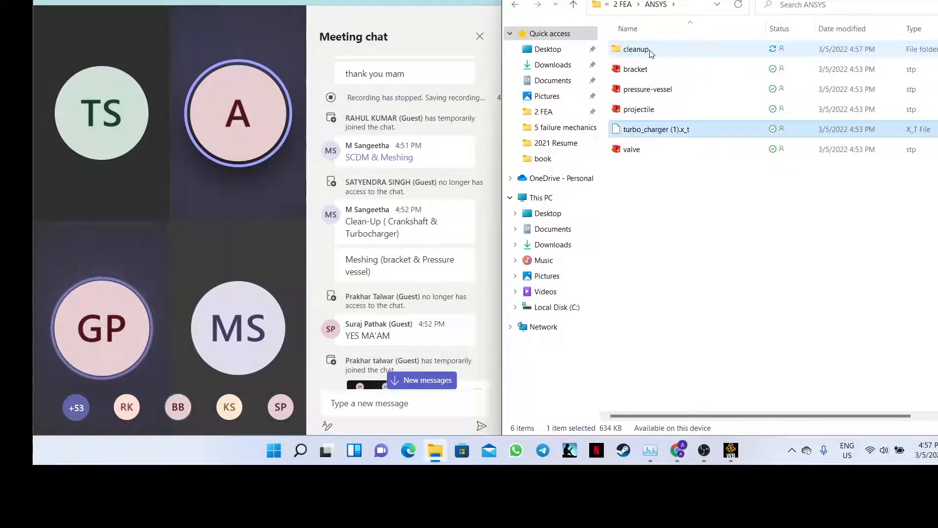
- Create a Meshing folder in ANSYS and move the bracket file into it
{"action": "right_click", "coordinate": [642, 171]}
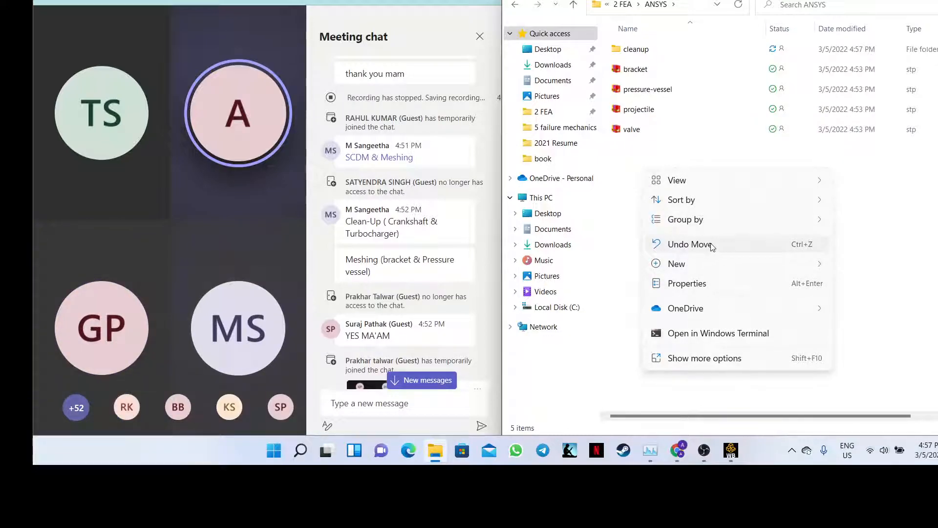
{"action": "mouse_move", "coordinate": [698, 264]}
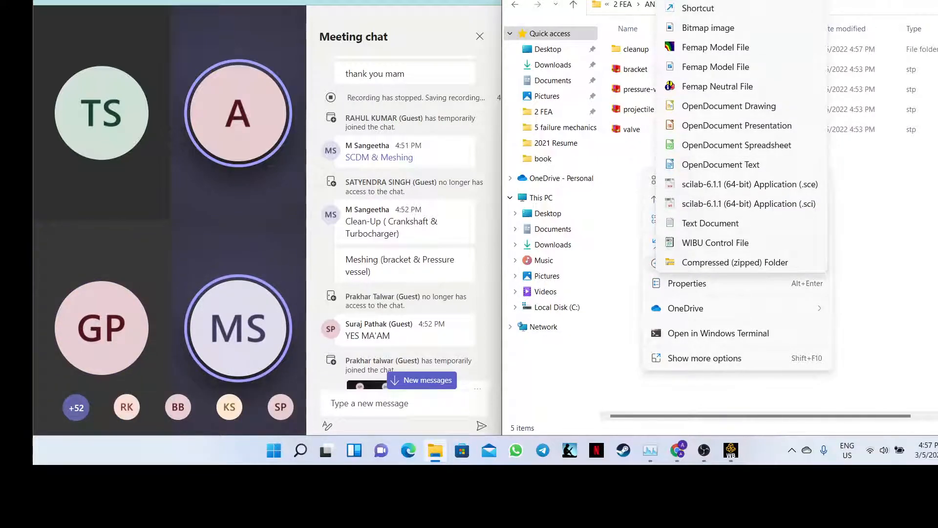
{"action": "left_click", "coordinate": [693, 0]}
{"action": "key", "text": "BackSpace"}
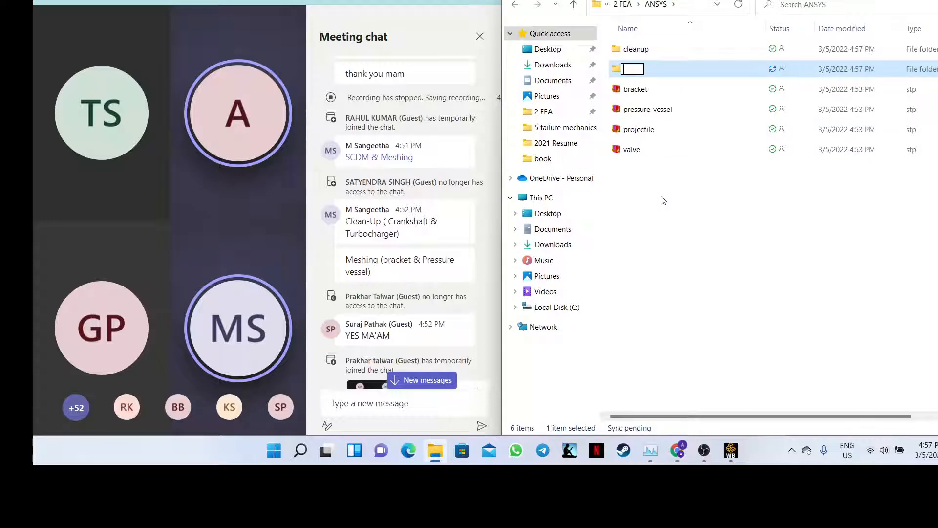
{"action": "type", "text": "Meshing"}
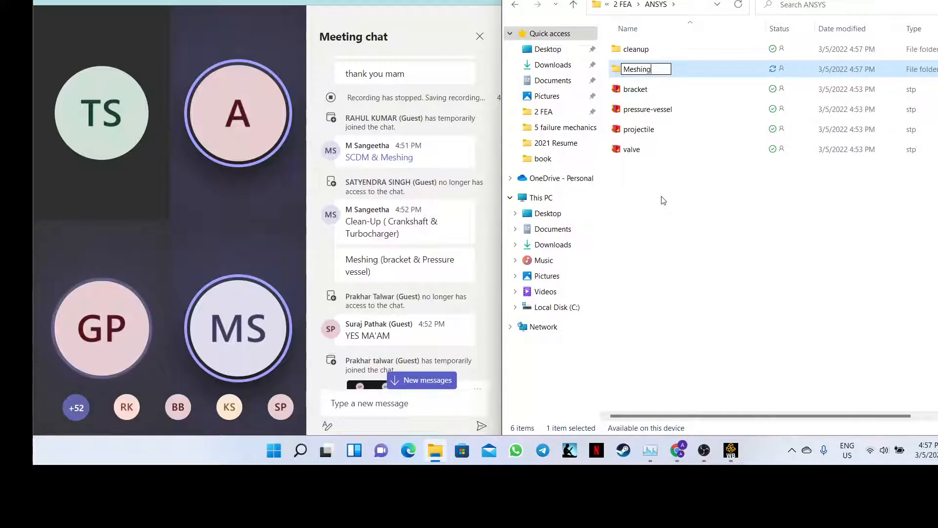
{"action": "left_click", "coordinate": [650, 207]}
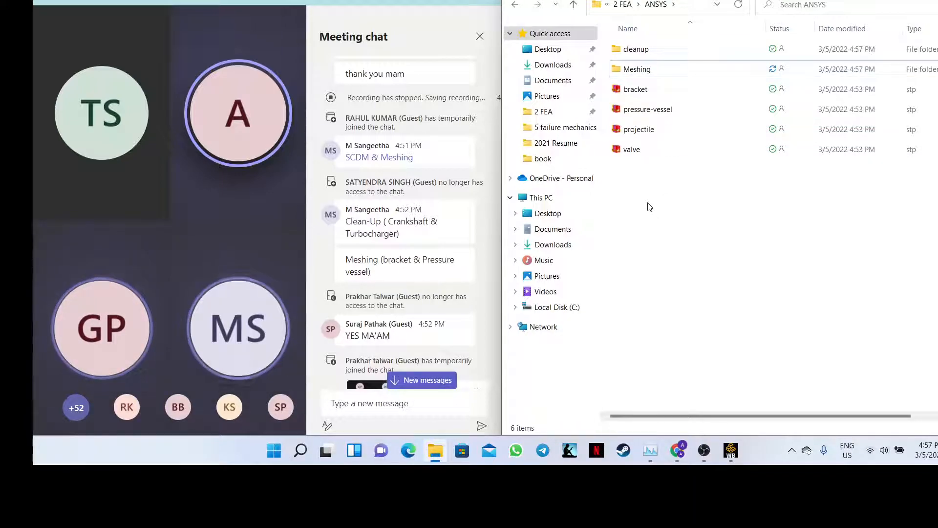
{"action": "left_click_drag", "start_coordinate": [638, 90], "coordinate": [649, 73]}
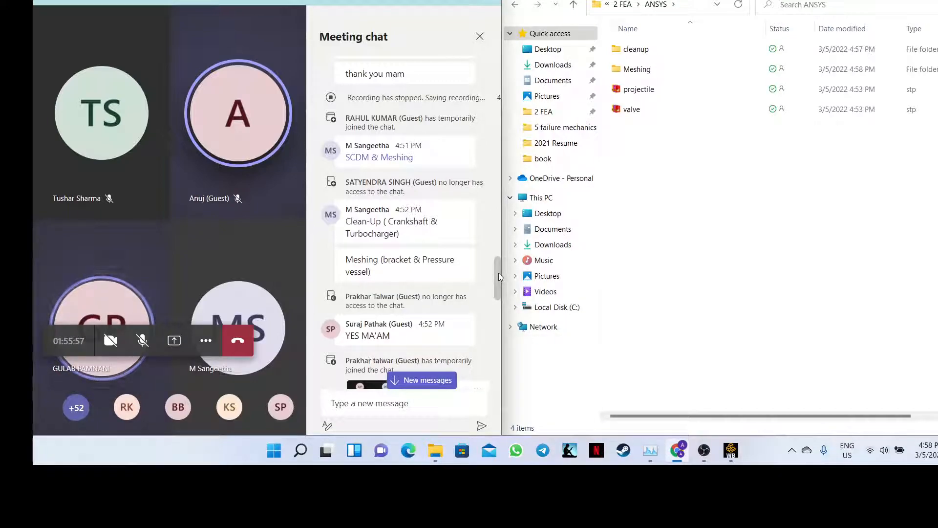
- Scroll the Teams chat down to the newest reply confirming the shared recording works
{"action": "left_click_drag", "start_coordinate": [498, 272], "coordinate": [495, 367]}
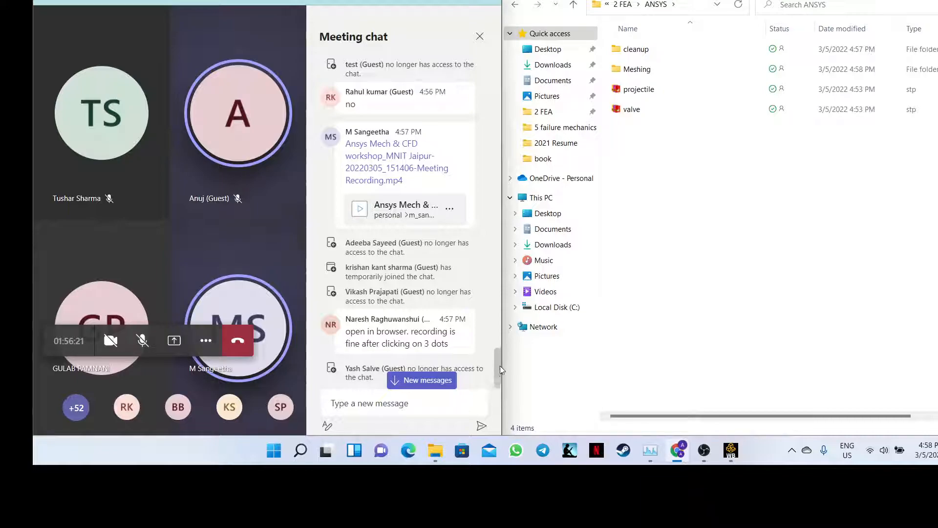
{"action": "left_click_drag", "start_coordinate": [500, 366], "coordinate": [496, 385]}
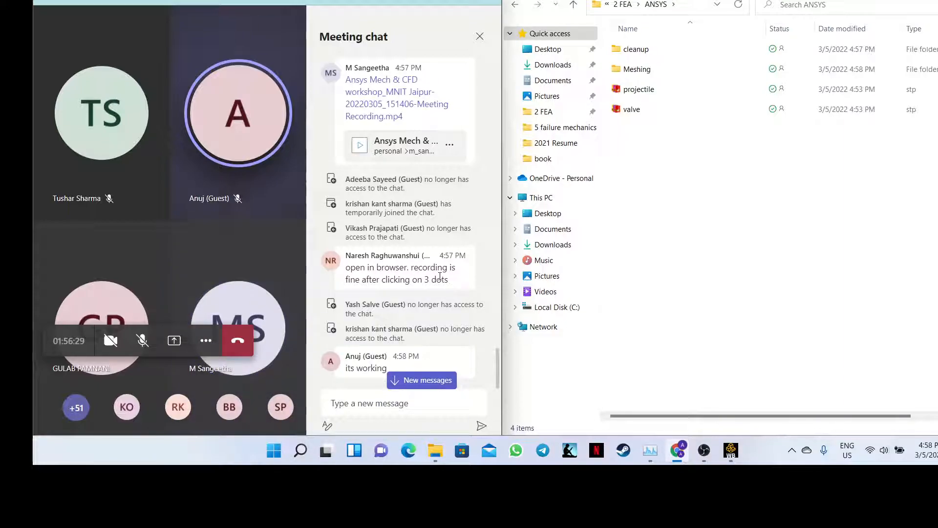
{"action": "mouse_move", "coordinate": [466, 1]}
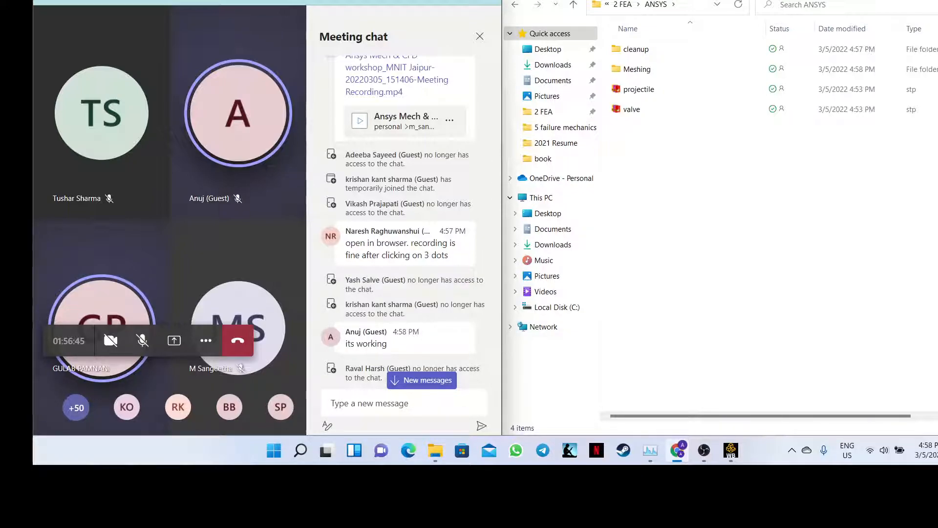
{"action": "mouse_move", "coordinate": [462, 1]}
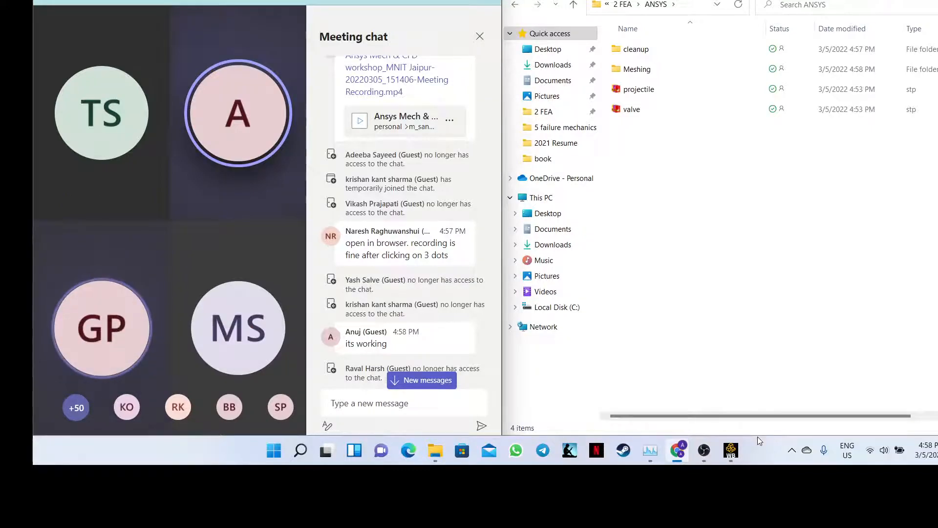
- Bring Workbench forward and drag Static Structural onto the Project Schematic, keeping its default name
{"action": "left_click", "coordinate": [731, 452]}
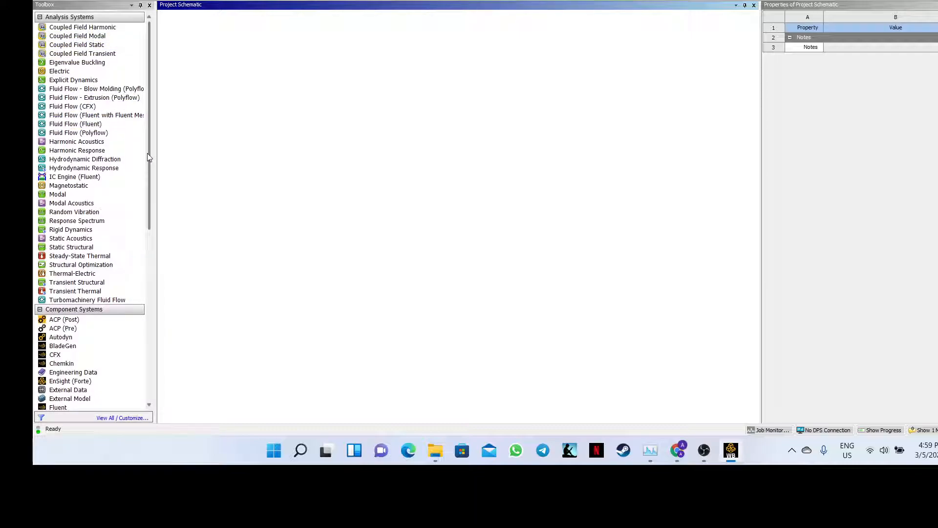
{"action": "left_click", "coordinate": [69, 248]}
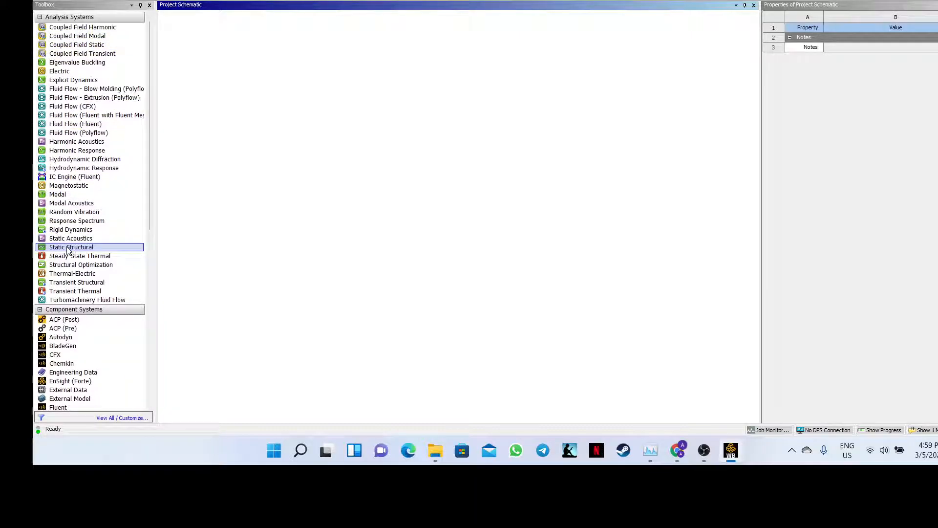
{"action": "left_click_drag", "start_coordinate": [279, 164], "coordinate": [317, 135]}
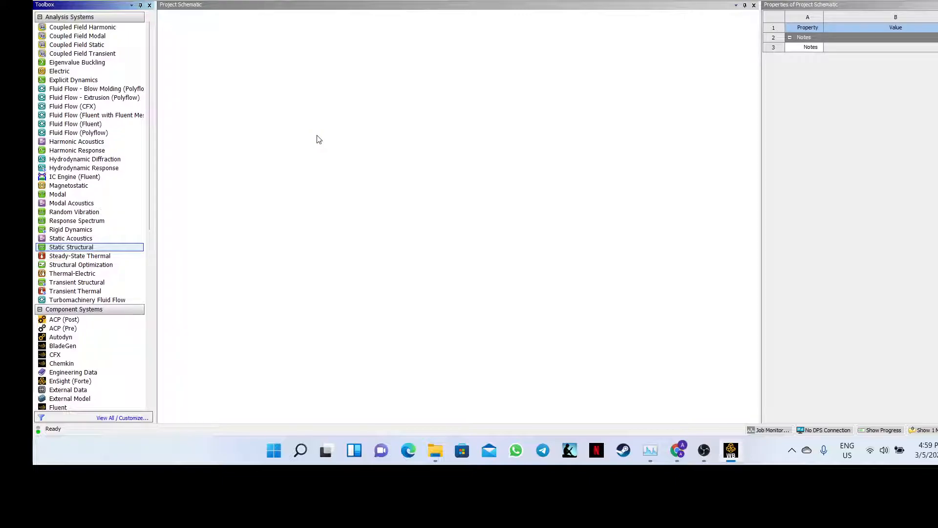
{"action": "left_click", "coordinate": [81, 248]}
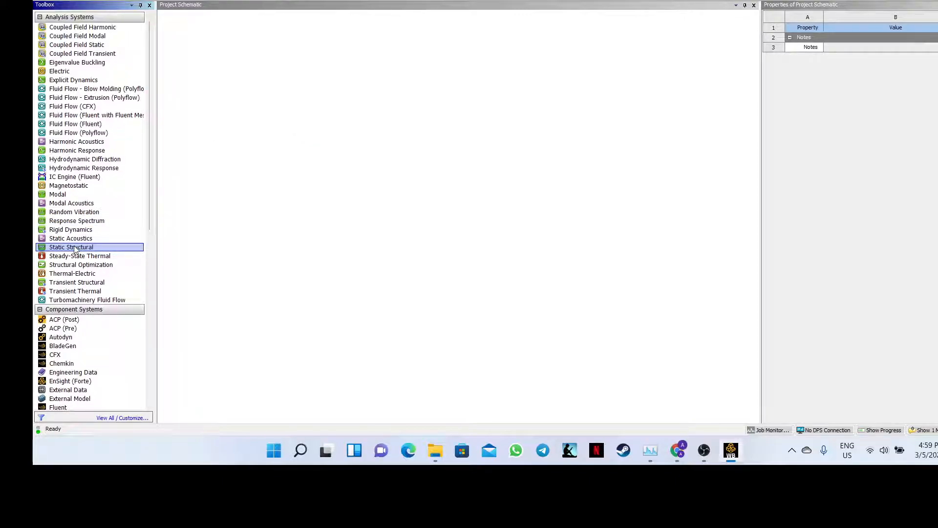
{"action": "left_click_drag", "start_coordinate": [74, 250], "coordinate": [227, 49]}
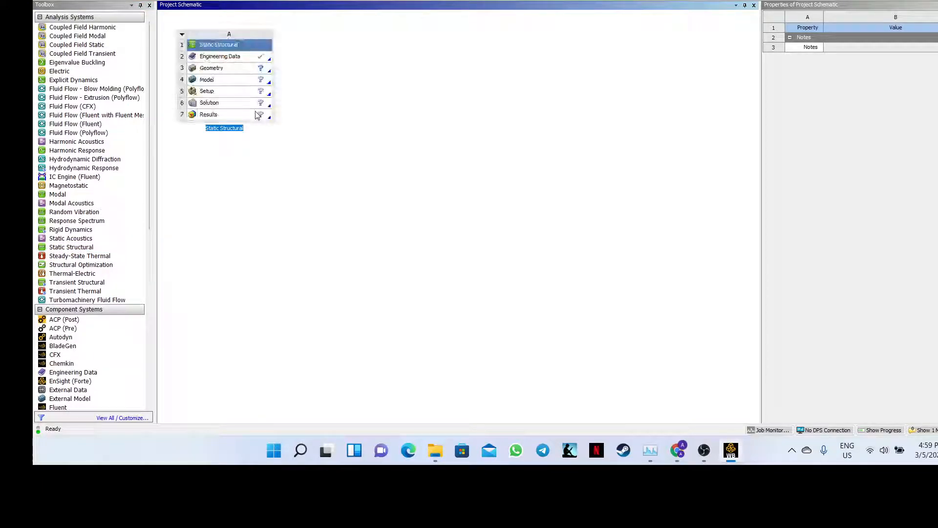
{"action": "right_click", "coordinate": [240, 70]}
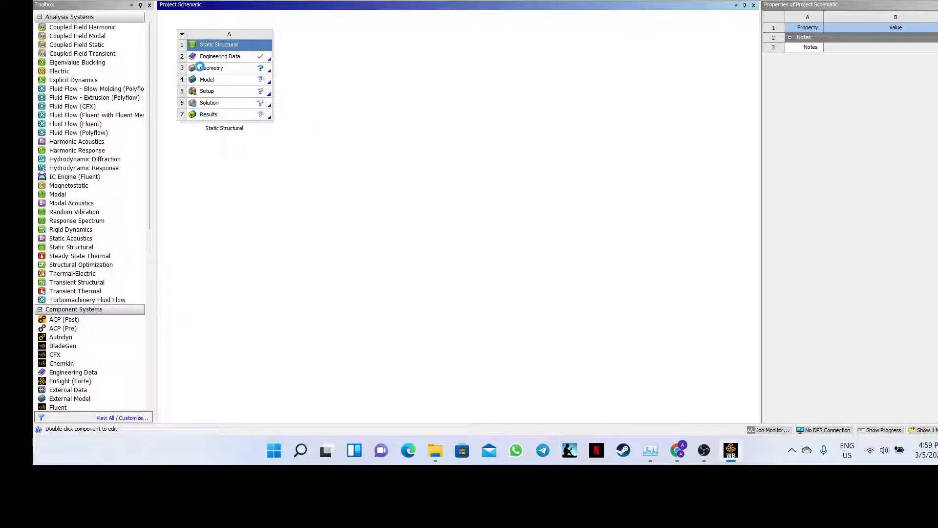
- Open Import Geometry's Browse dialog from the Geometry cell and go to the Desktop
{"action": "right_click", "coordinate": [200, 67]}
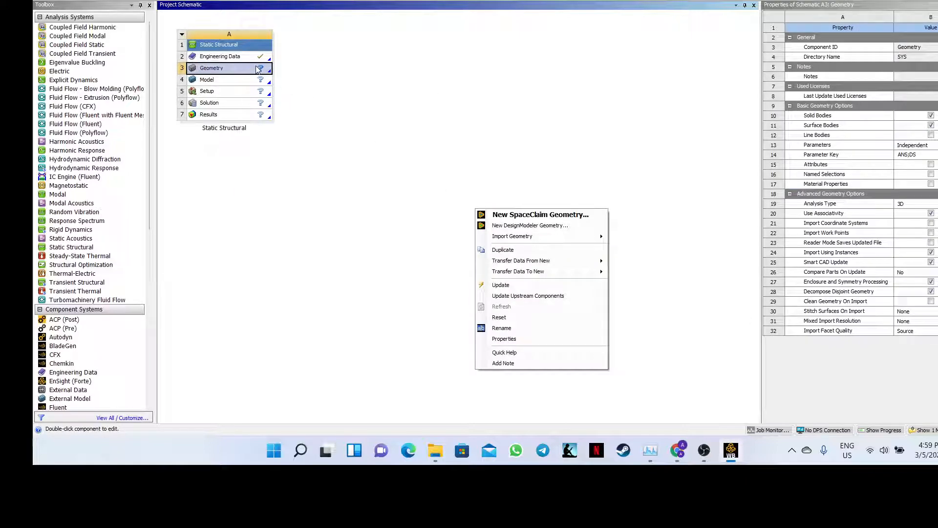
{"action": "mouse_move", "coordinate": [538, 238]}
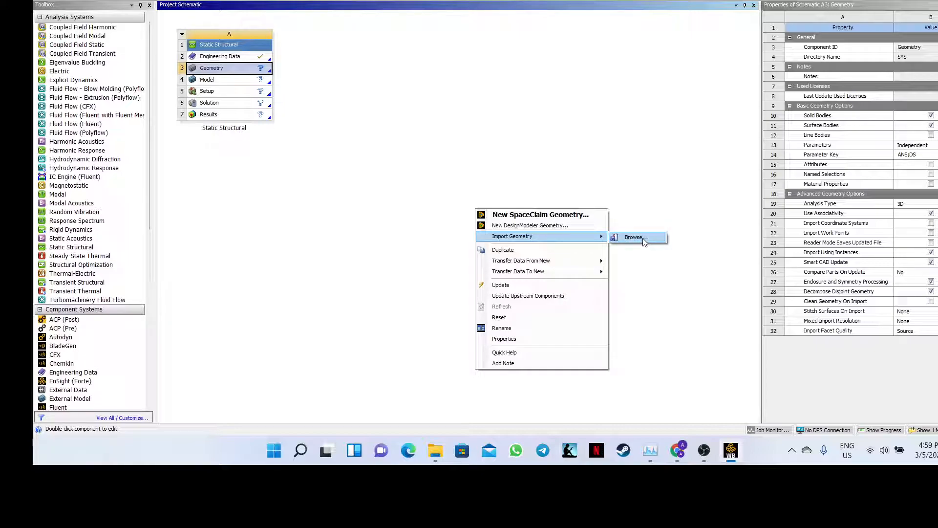
{"action": "left_click", "coordinate": [644, 239]}
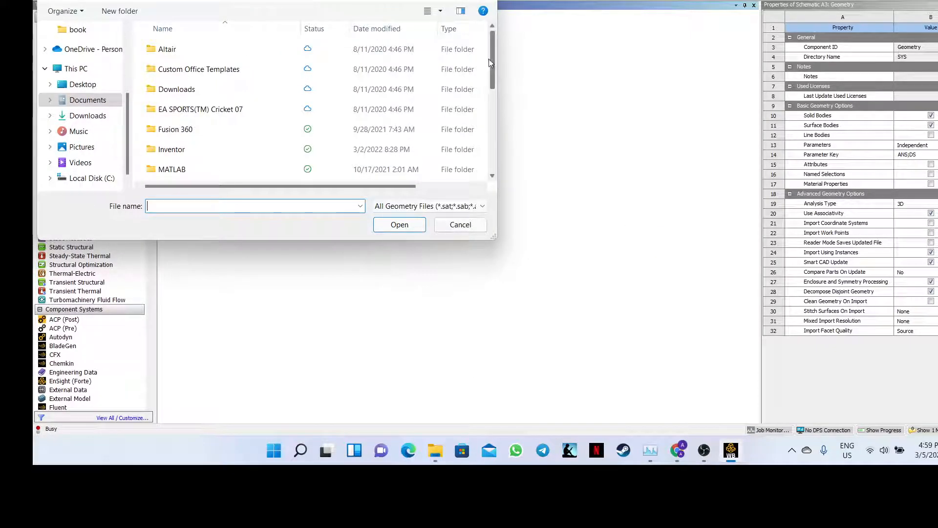
{"action": "left_click", "coordinate": [80, 84]}
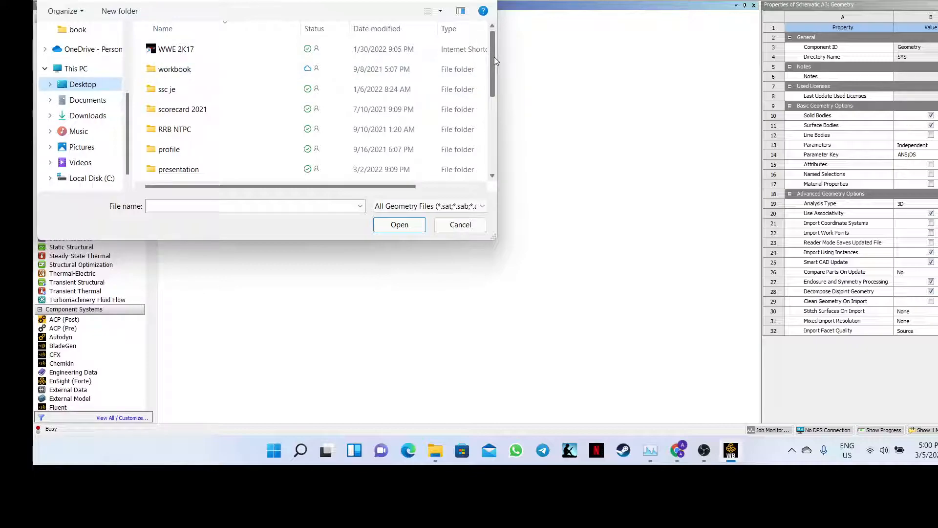
{"action": "left_click_drag", "start_coordinate": [494, 57], "coordinate": [502, 145]}
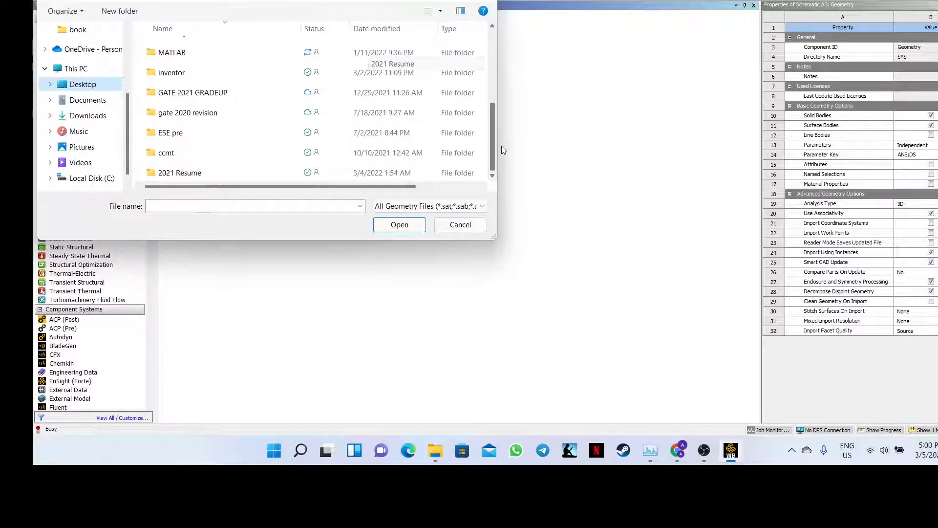
- Open Crankshaft from Desktop\2021 Resume\2 FEA\ANSYS\cleanup as the system's geometry
{"action": "double_click", "coordinate": [186, 173]}
{"action": "left_click", "coordinate": [211, 74]}
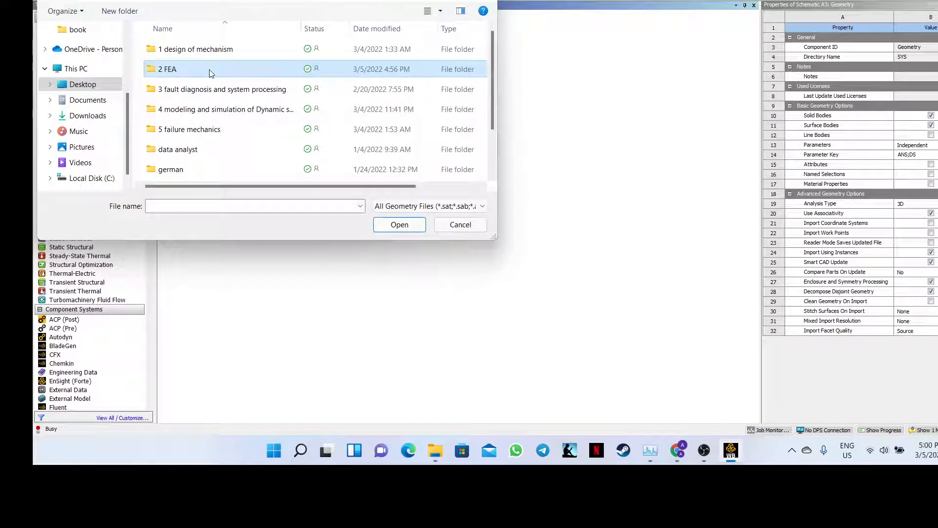
{"action": "double_click", "coordinate": [209, 72]}
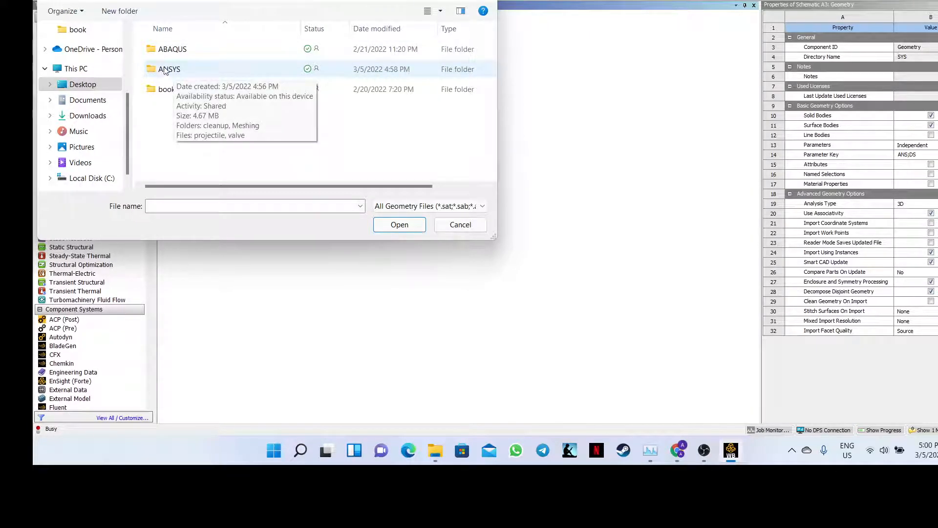
{"action": "double_click", "coordinate": [165, 71]}
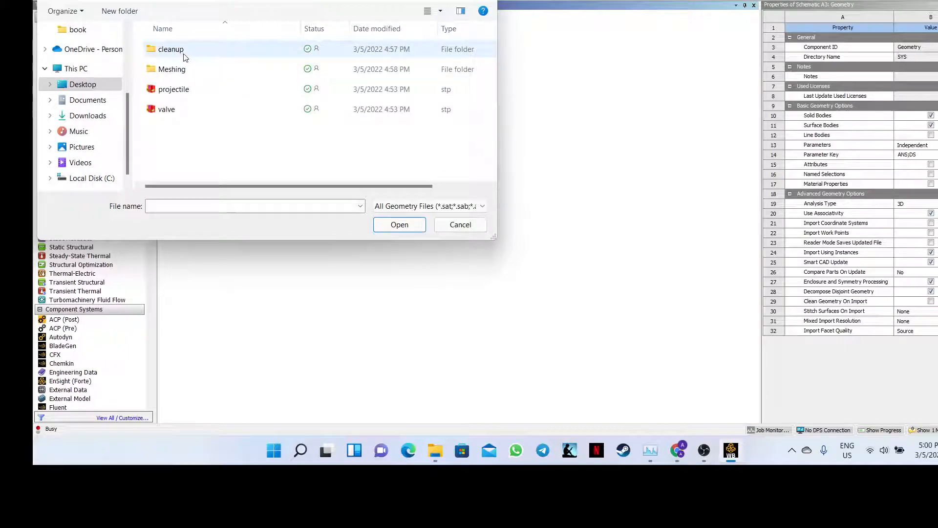
{"action": "double_click", "coordinate": [185, 57]}
{"action": "left_click", "coordinate": [184, 56]}
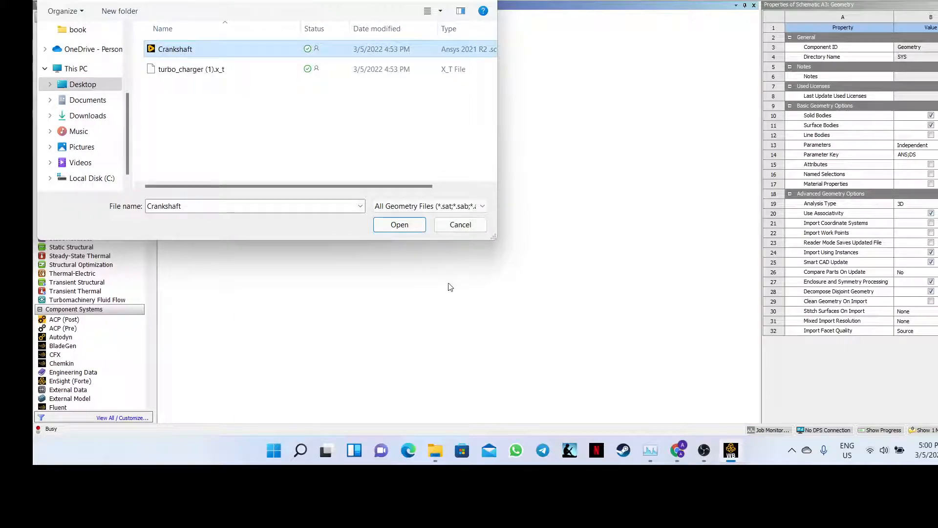
{"action": "left_click", "coordinate": [392, 228]}
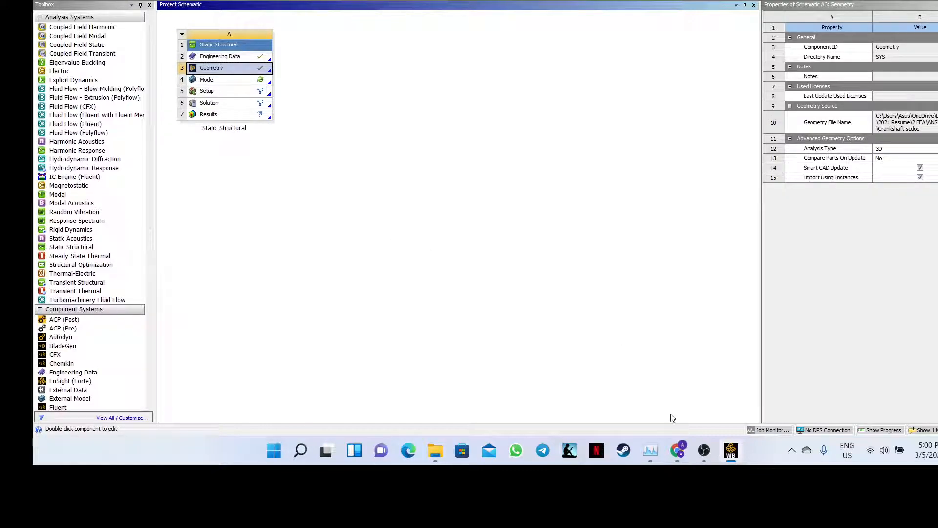
- Switch to the 'Meeting | Microsoft Teams' window from Chrome's taskbar thumbnail
{"action": "mouse_move", "coordinate": [677, 450]}
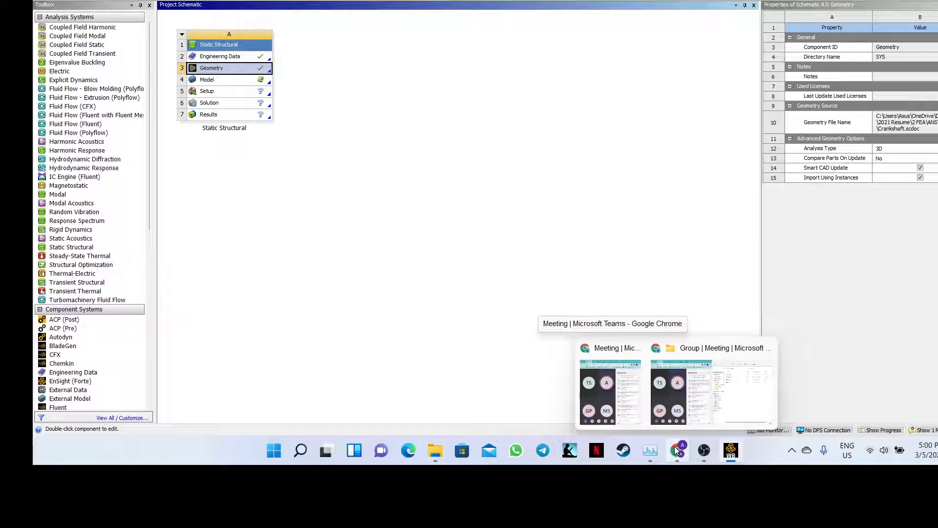
{"action": "mouse_move", "coordinate": [633, 402]}
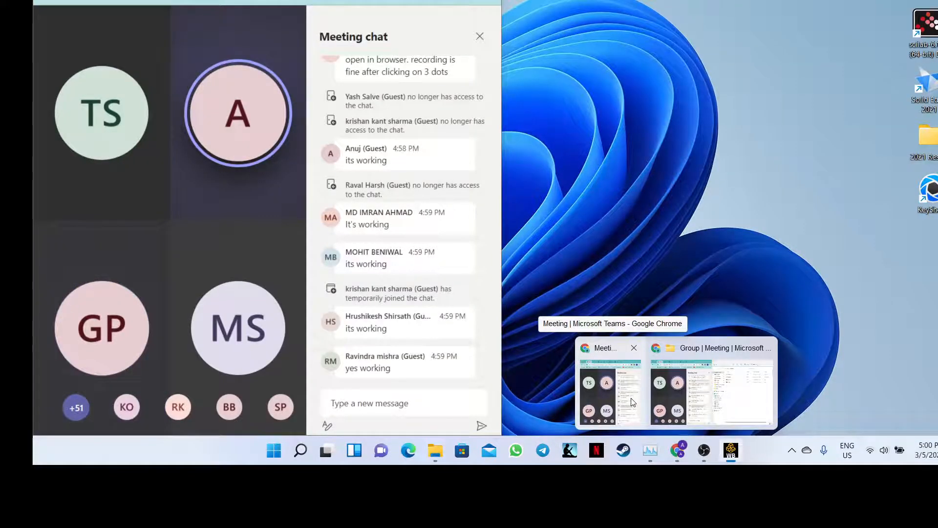
{"action": "mouse_move", "coordinate": [663, 397]}
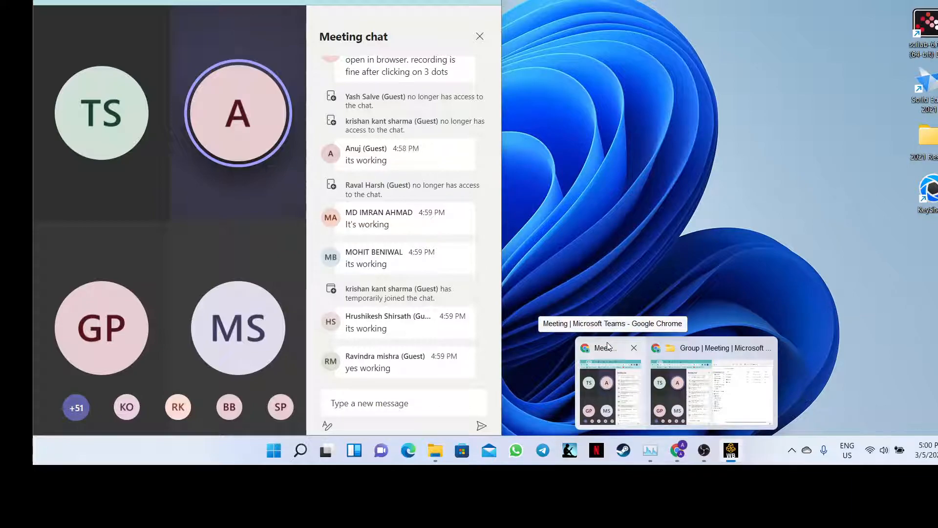
{"action": "left_click", "coordinate": [607, 347]}
{"action": "mouse_move", "coordinate": [195, 272]}
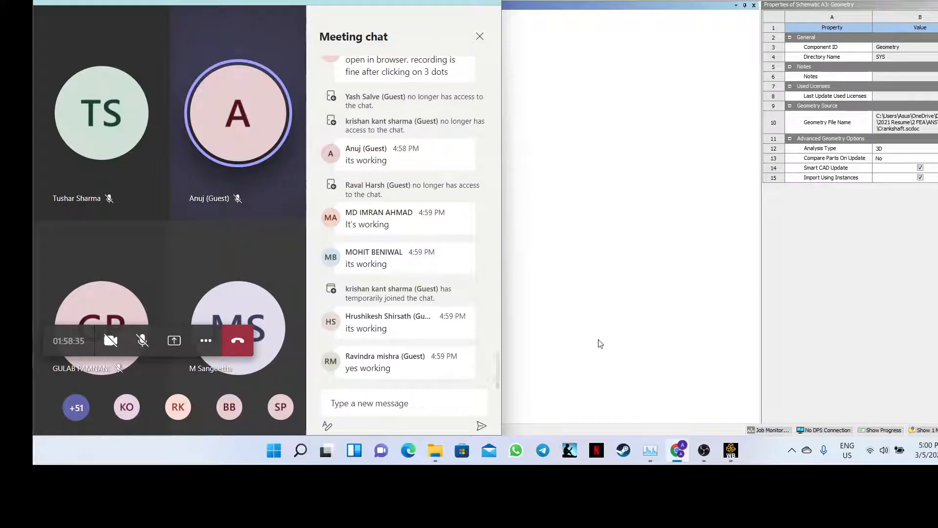
- Return to Workbench and open Geometry cell A3 with Edit Geometry in SpaceClaim
{"action": "left_click", "coordinate": [636, 330]}
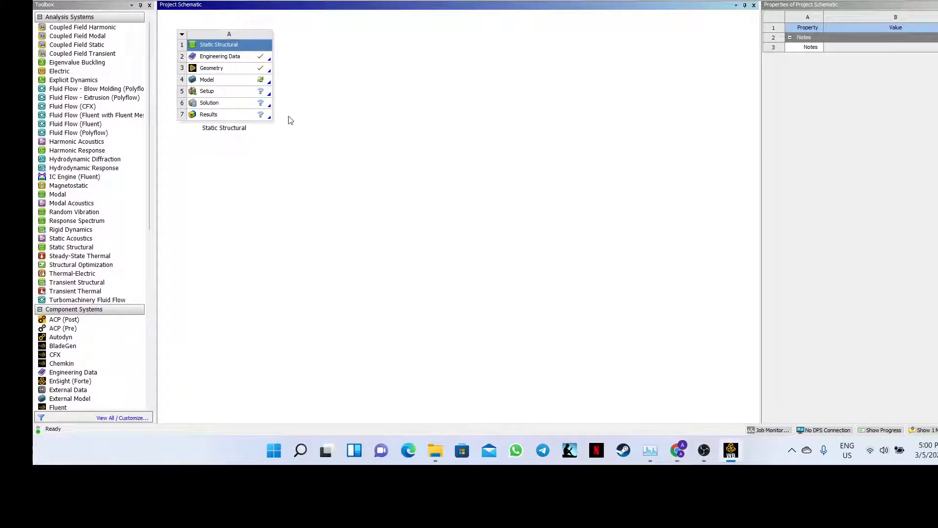
{"action": "right_click", "coordinate": [218, 71]}
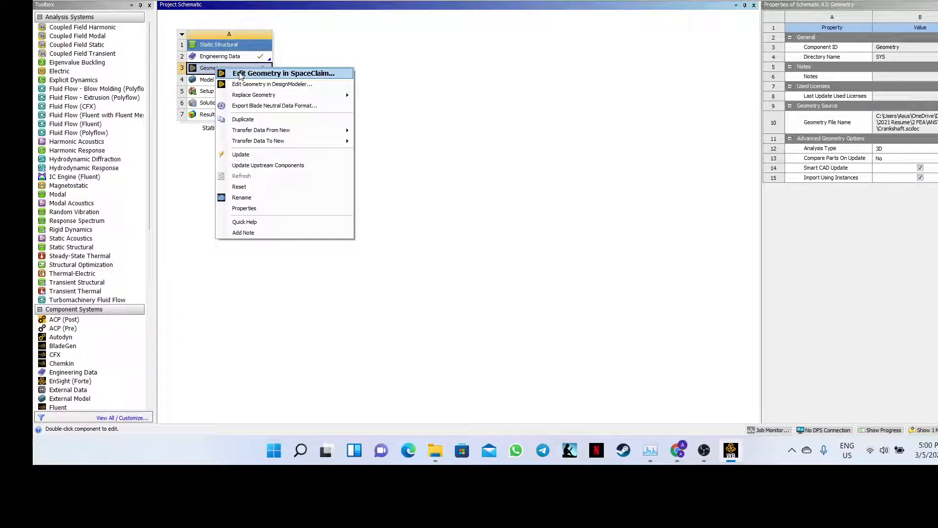
{"action": "left_click", "coordinate": [241, 73]}
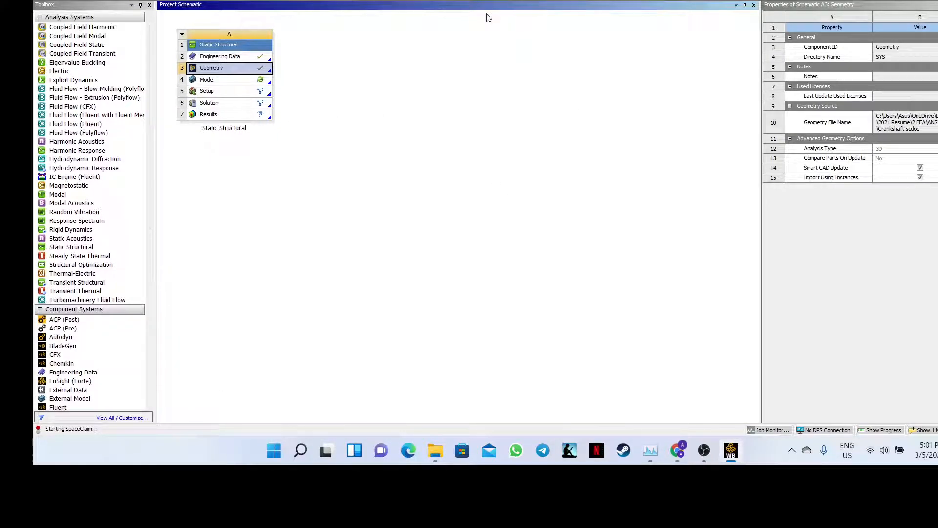
- Deselect the Geometry cell, glance at the Model cell's actions, then check the Teams chat
{"action": "left_click", "coordinate": [471, 30]}
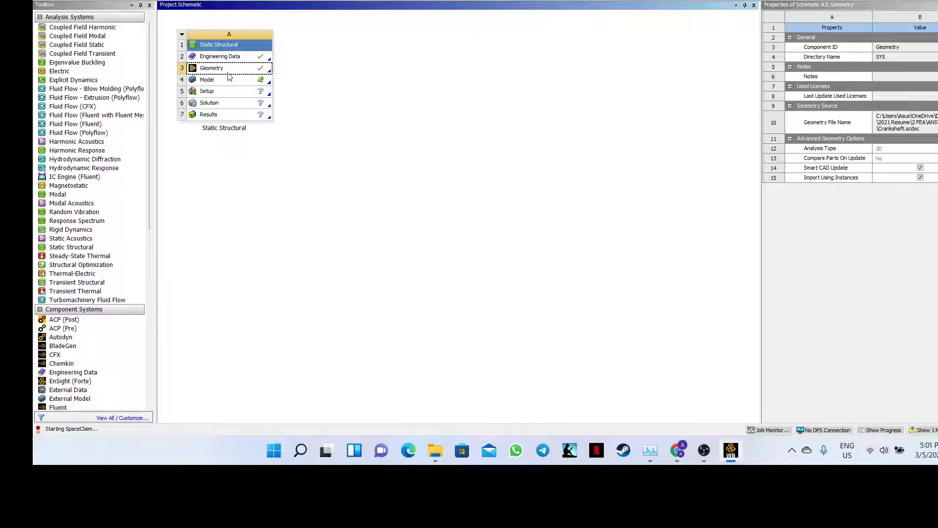
{"action": "right_click", "coordinate": [262, 82]}
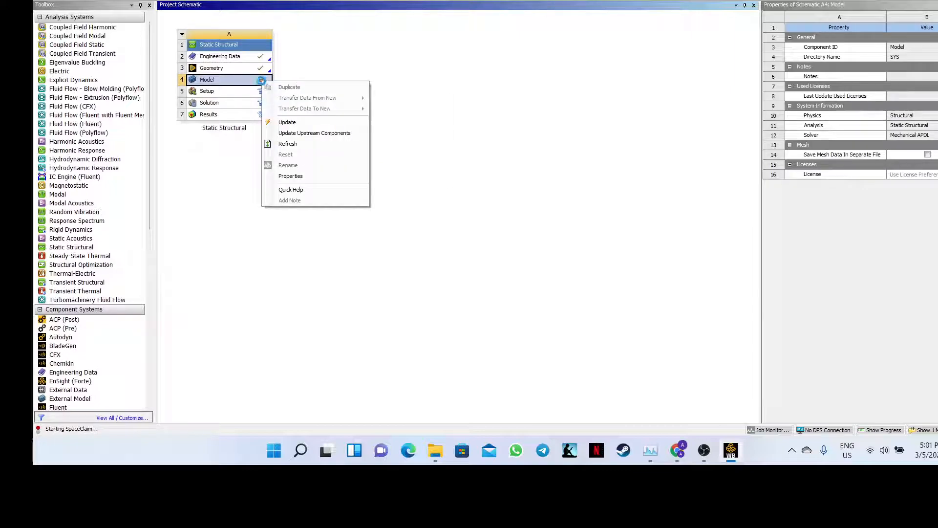
{"action": "left_click", "coordinate": [295, 70]}
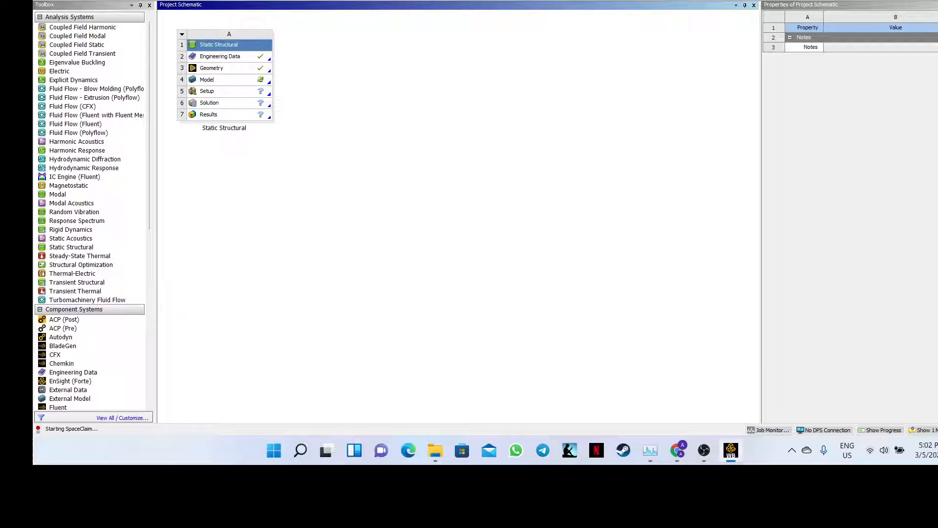
{"action": "left_click", "coordinate": [676, 447]}
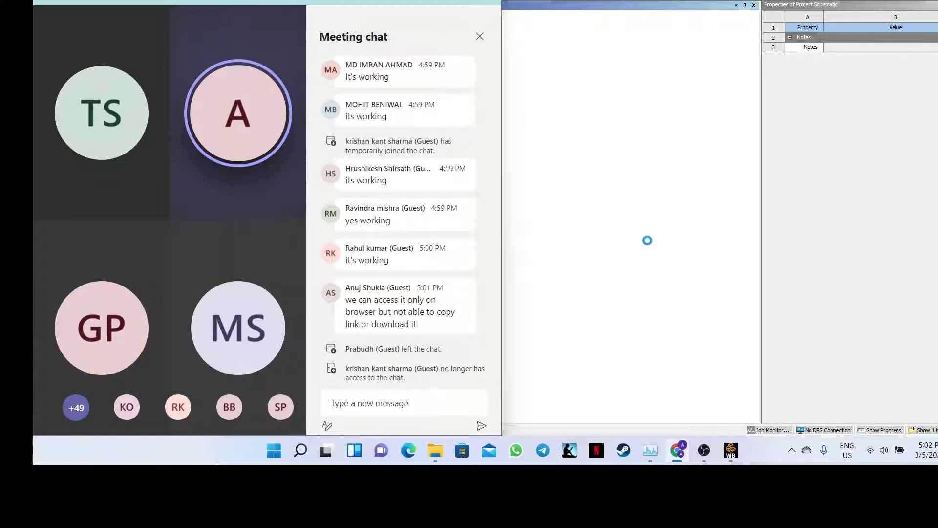
- Return to the Workbench schematic and bring up Task Manager to check running processes
{"action": "left_click", "coordinate": [647, 240]}
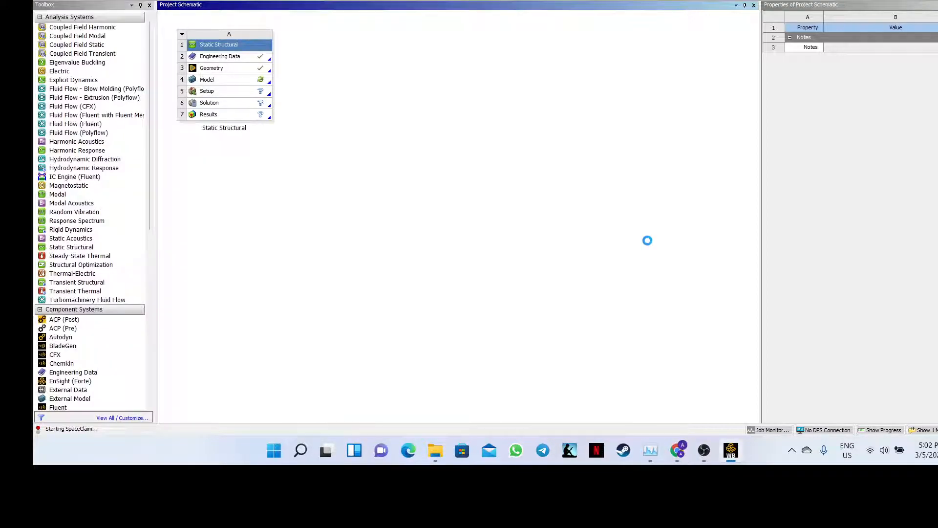
{"action": "mouse_move", "coordinate": [740, 452]}
{"action": "right_click", "coordinate": [365, 72]}
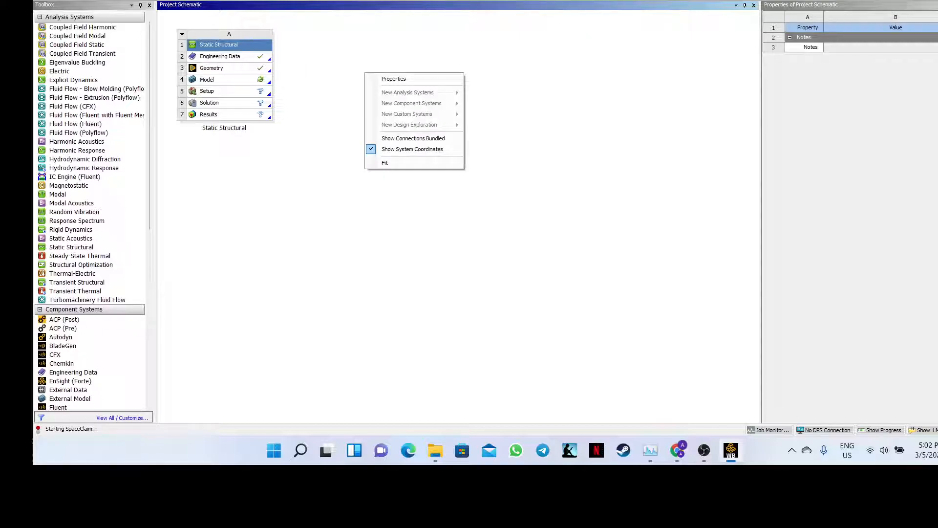
{"action": "left_click", "coordinate": [617, 104]}
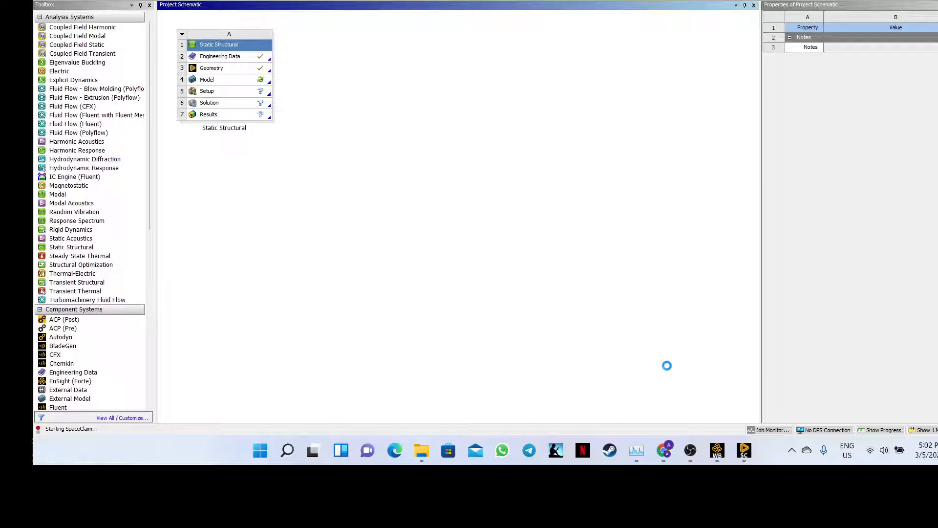
{"action": "left_click", "coordinate": [637, 450]}
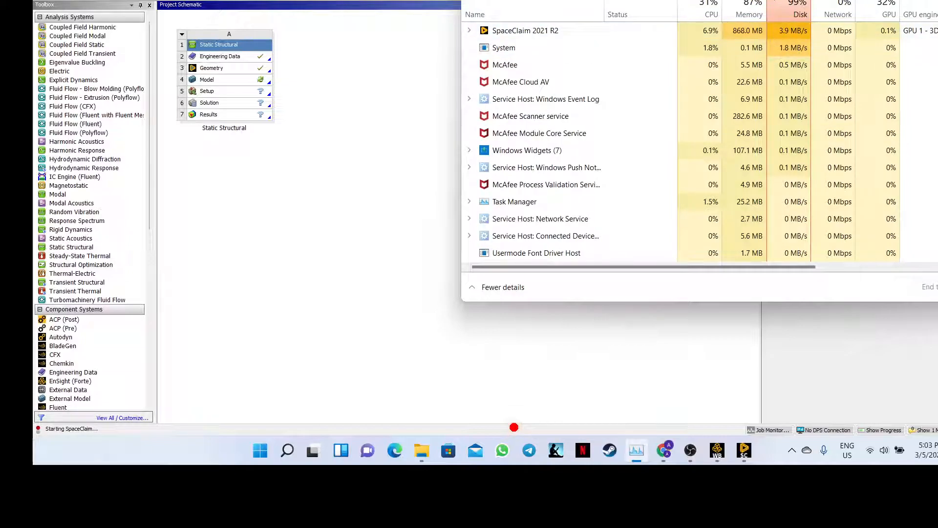
- Scroll Task Manager's process list, then bring the loaded SpaceClaim Crankshaft window forward
{"action": "scroll", "coordinate": [700, 142], "scroll_direction": "down", "scroll_amount": 4}
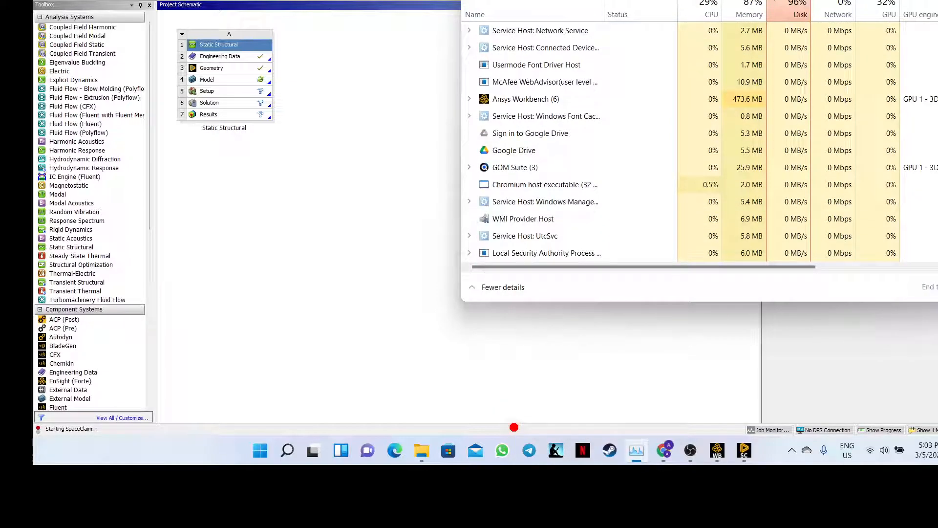
{"action": "scroll", "coordinate": [699, 142], "scroll_direction": "up", "scroll_amount": 4}
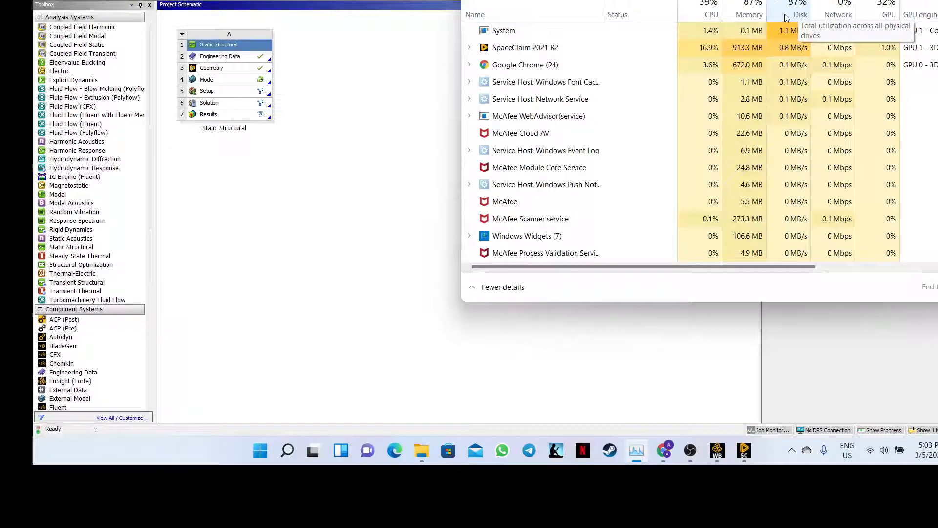
{"action": "left_click", "coordinate": [750, 329]}
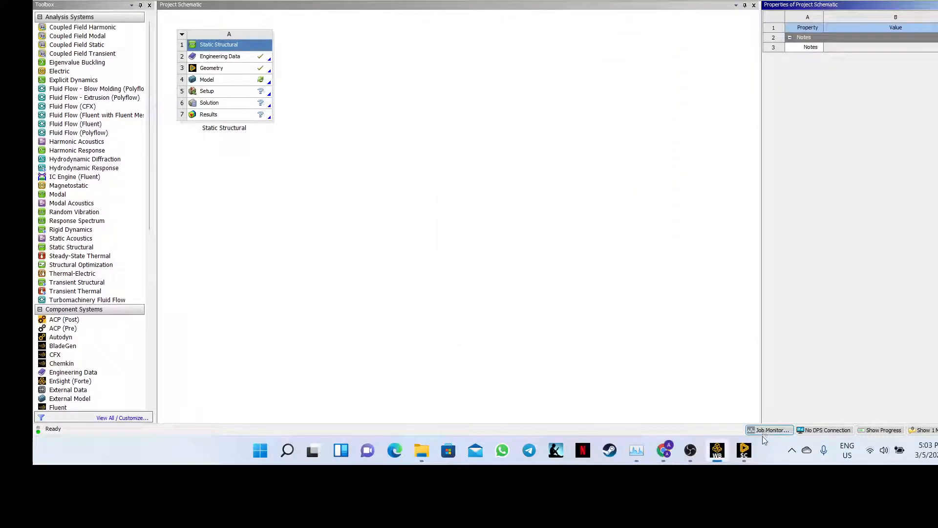
{"action": "left_click", "coordinate": [747, 453]}
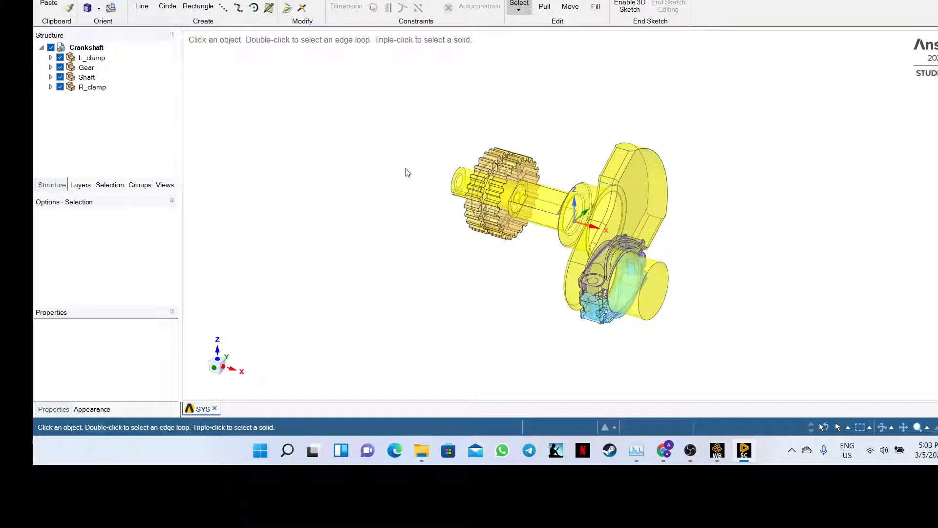
- Orbit the Crankshaft, flip to Workbench and back, and dismiss the File menu to show the model
{"action": "middle_click_drag", "start_coordinate": [432, 171], "coordinate": [389, 262]}
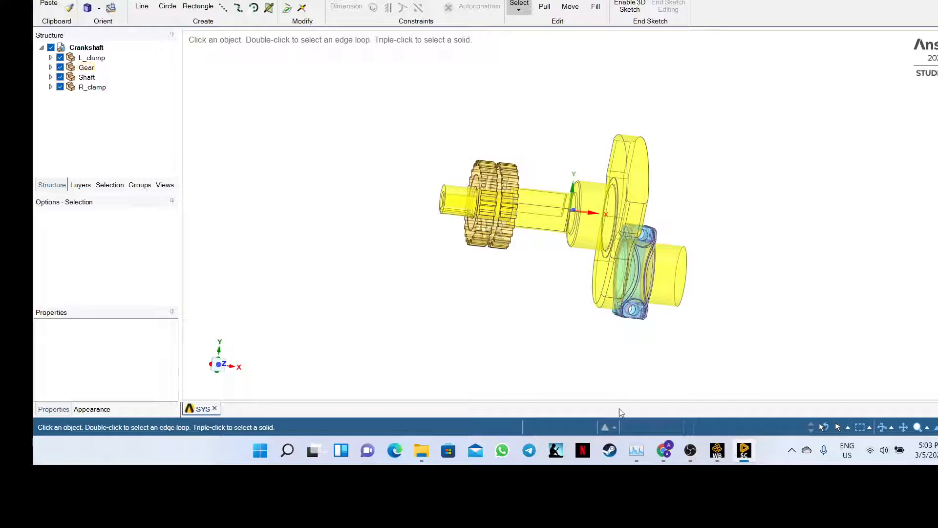
{"action": "left_click", "coordinate": [726, 454]}
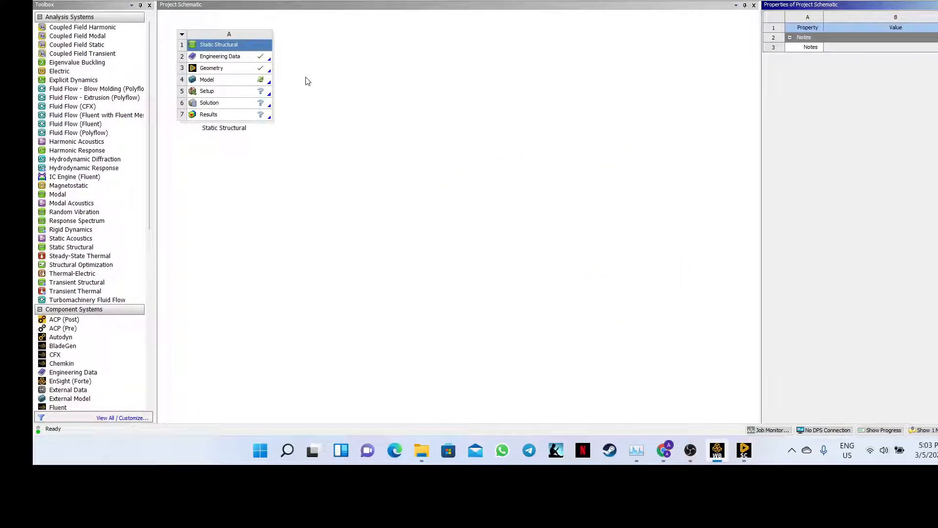
{"action": "left_click", "coordinate": [744, 450]}
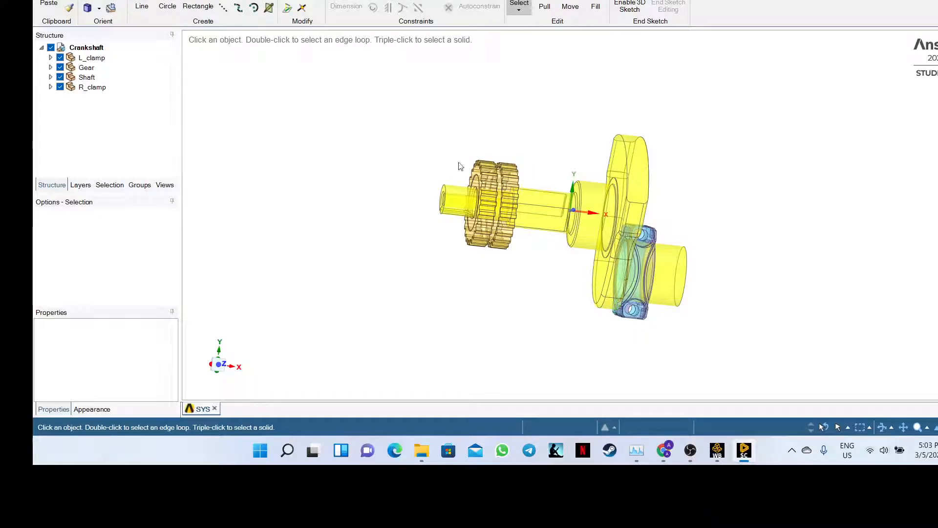
{"action": "key", "text": "alt+f"}
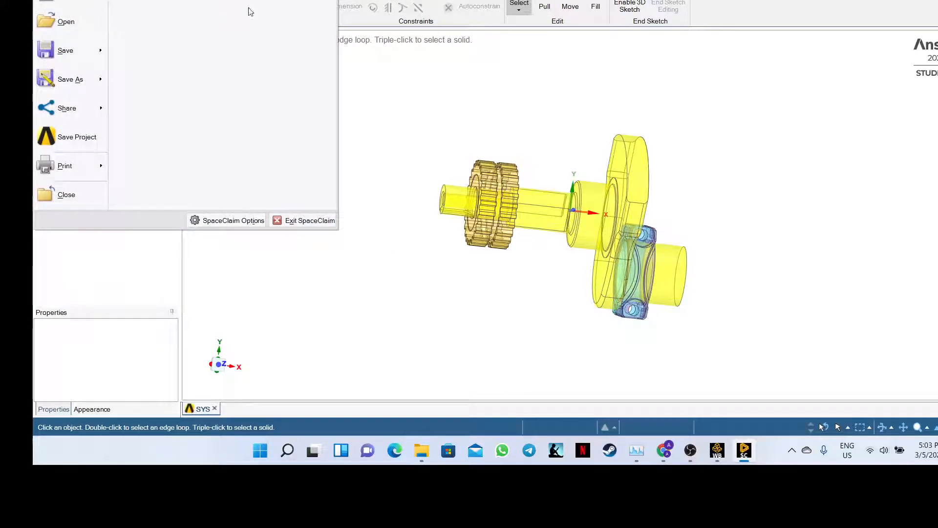
{"action": "left_click", "coordinate": [400, 88]}
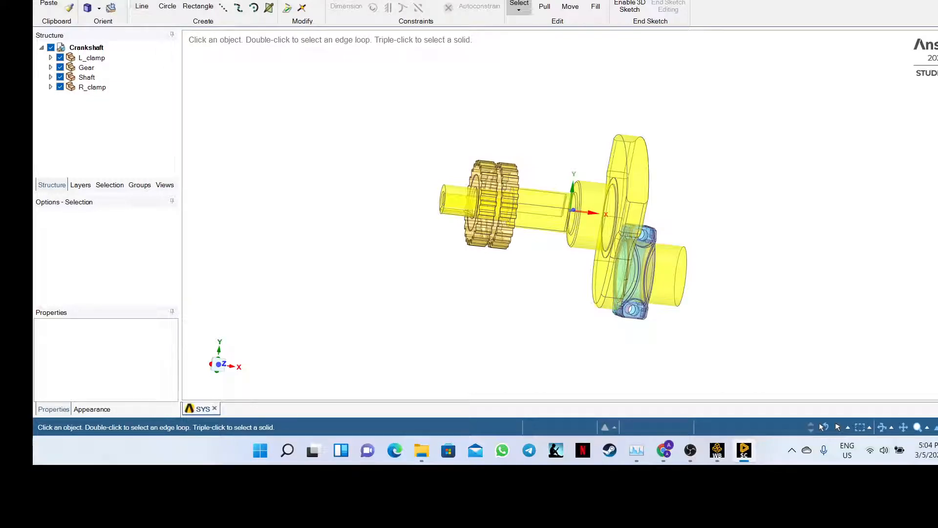
{"action": "left_click", "coordinate": [100, 8]}
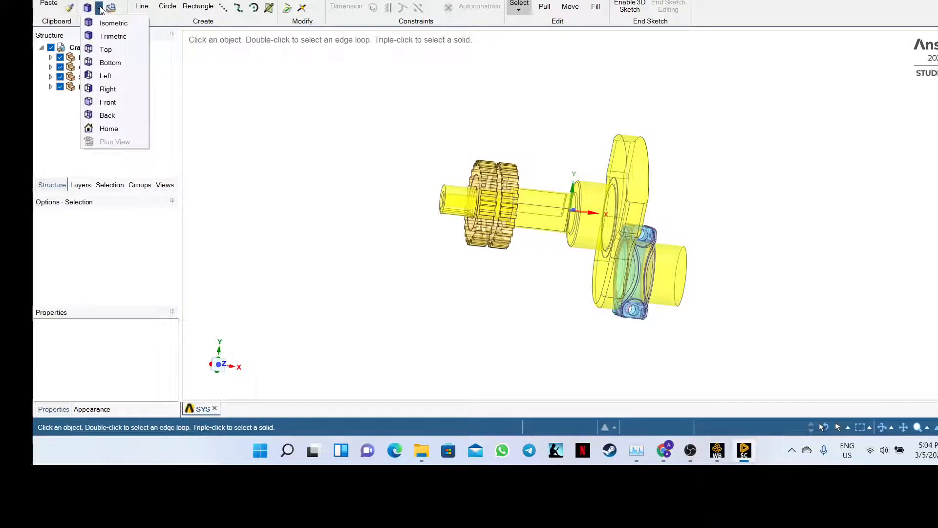
{"action": "left_click", "coordinate": [99, 7]}
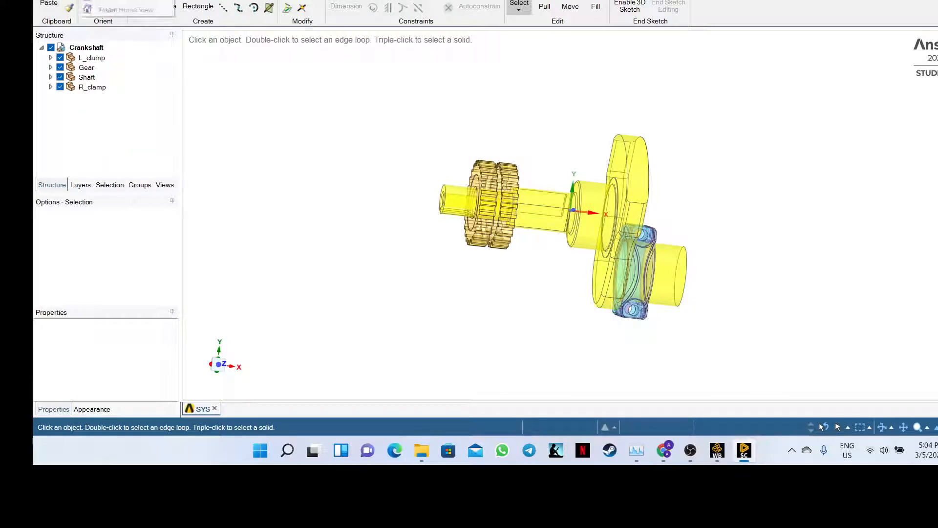
{"action": "left_click", "coordinate": [84, 0]}
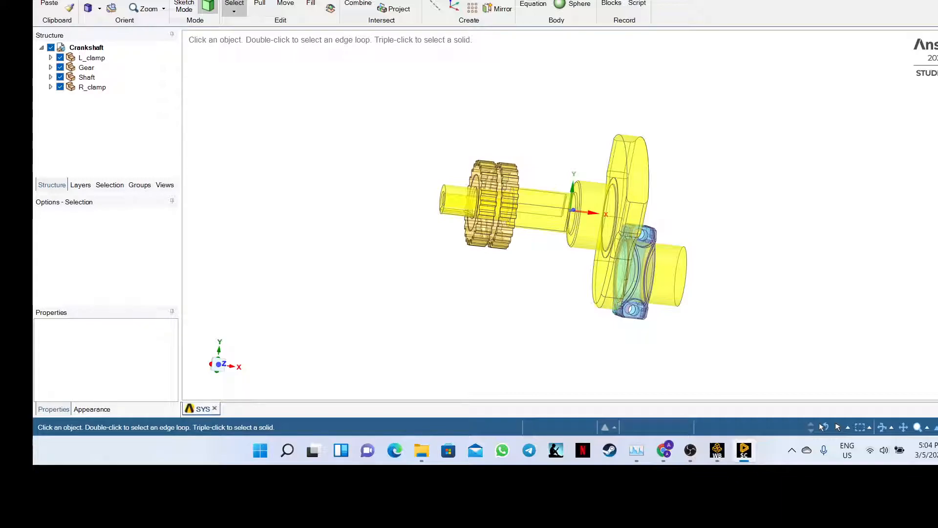
{"action": "left_click", "coordinate": [116, 0]}
{"action": "left_click", "coordinate": [151, 0]}
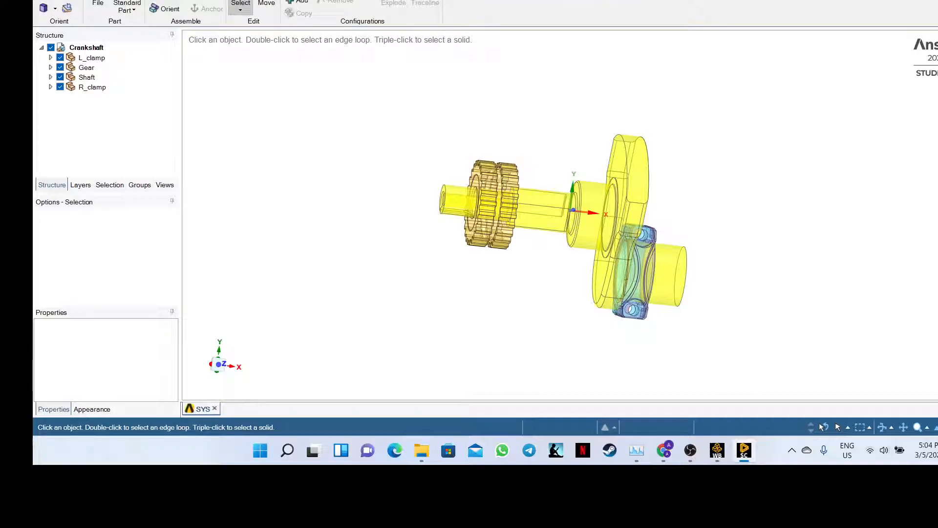
{"action": "left_click", "coordinate": [189, 0]}
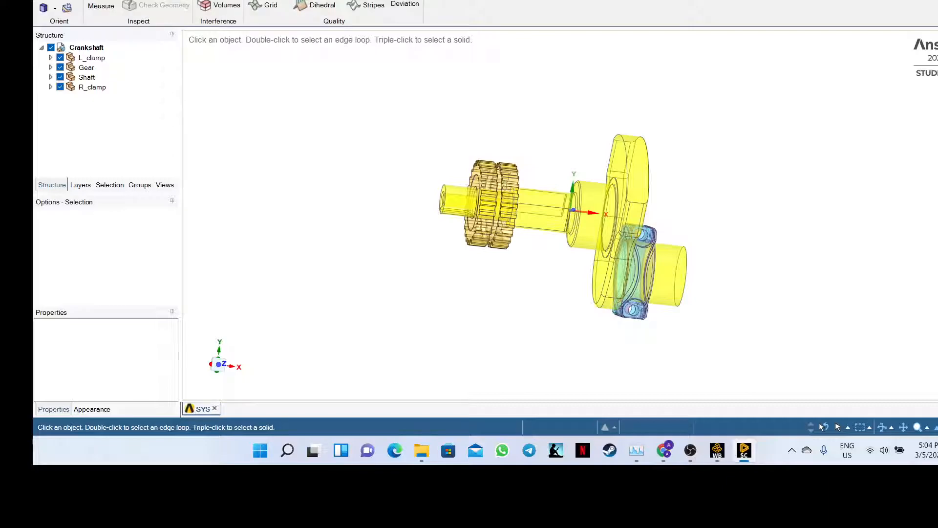
{"action": "left_click", "coordinate": [220, 0]}
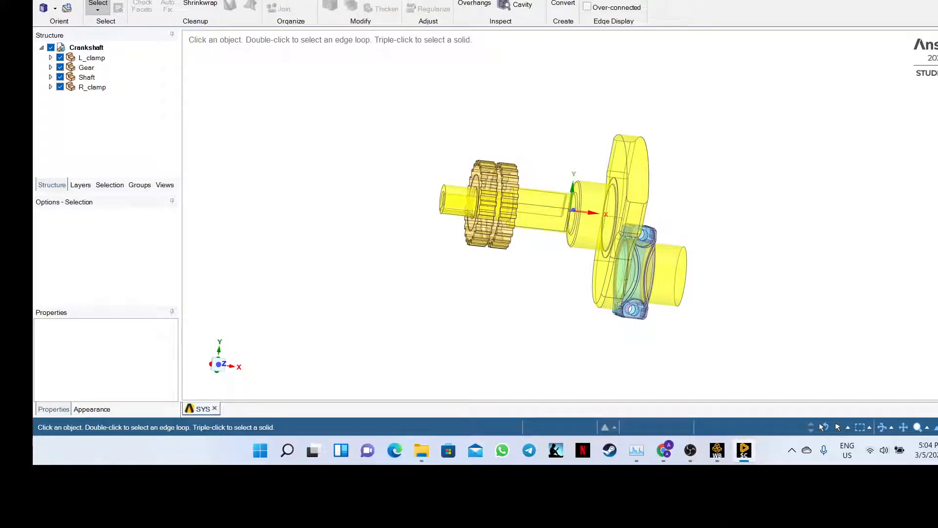
{"action": "left_click", "coordinate": [249, 0]}
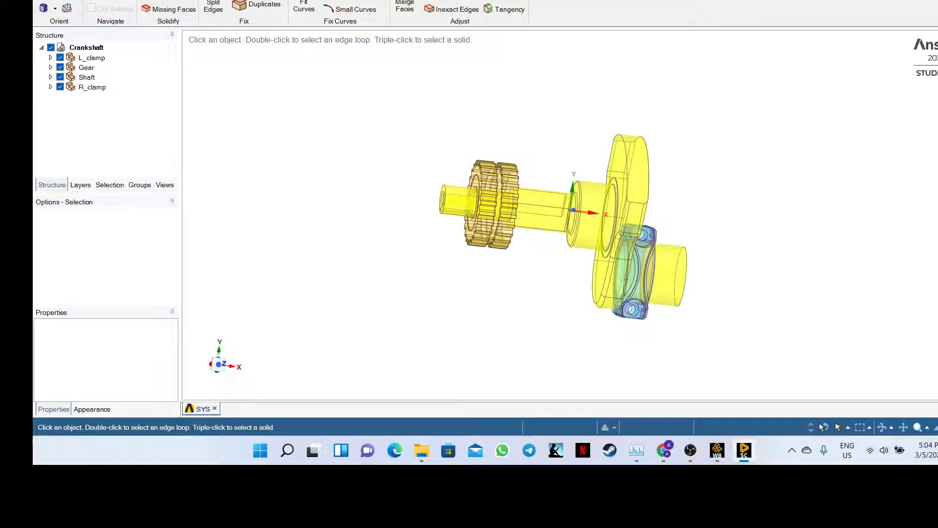
{"action": "left_click", "coordinate": [318, 0]}
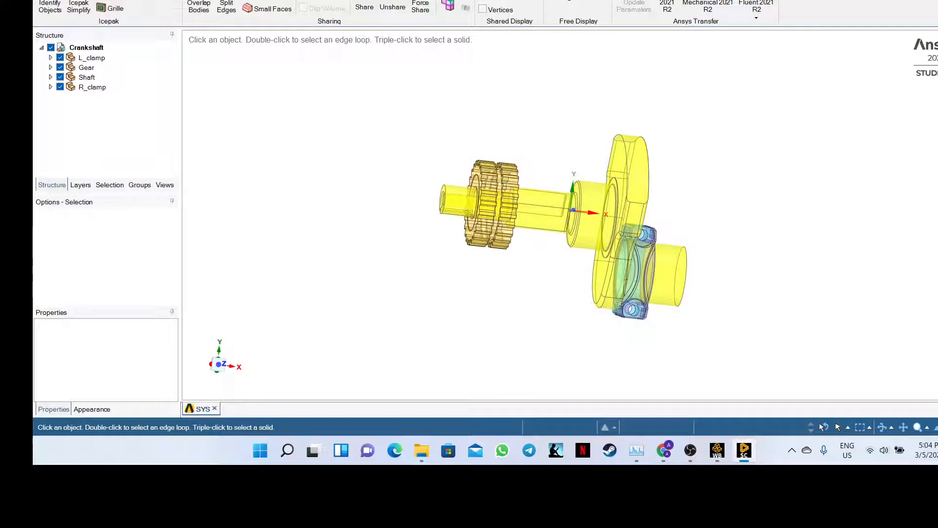
{"action": "left_click", "coordinate": [280, 0]}
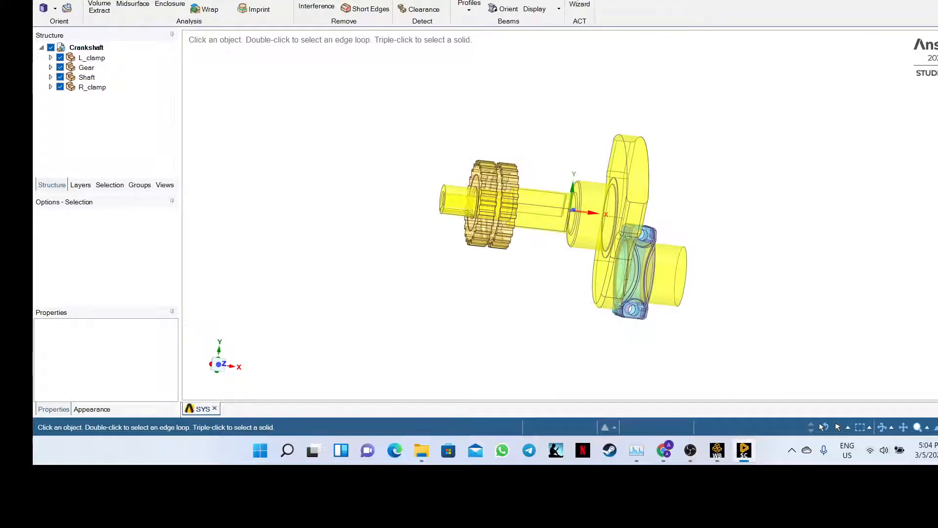
{"action": "left_click", "coordinate": [349, 0]}
{"action": "left_click", "coordinate": [382, 0]}
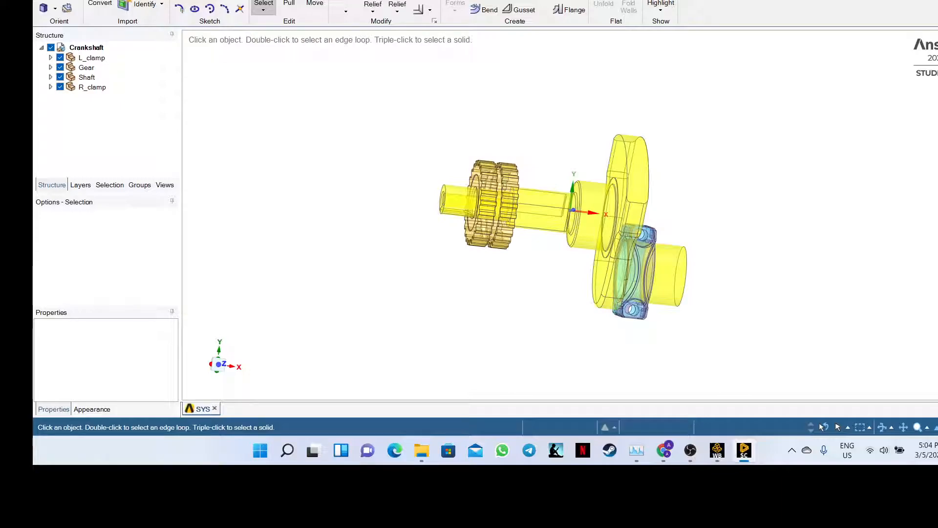
{"action": "left_click", "coordinate": [71, 0]}
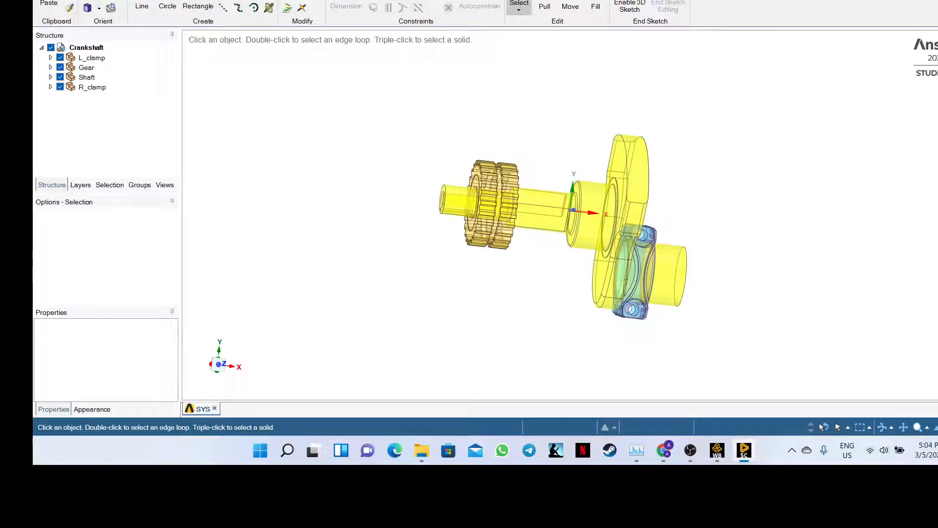
{"action": "left_click", "coordinate": [44, 0]}
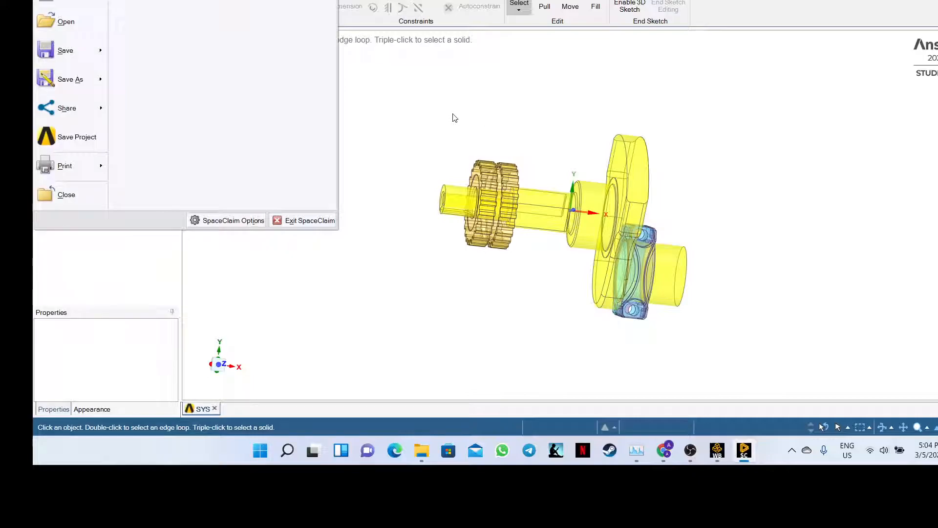
{"action": "left_click", "coordinate": [246, 220]}
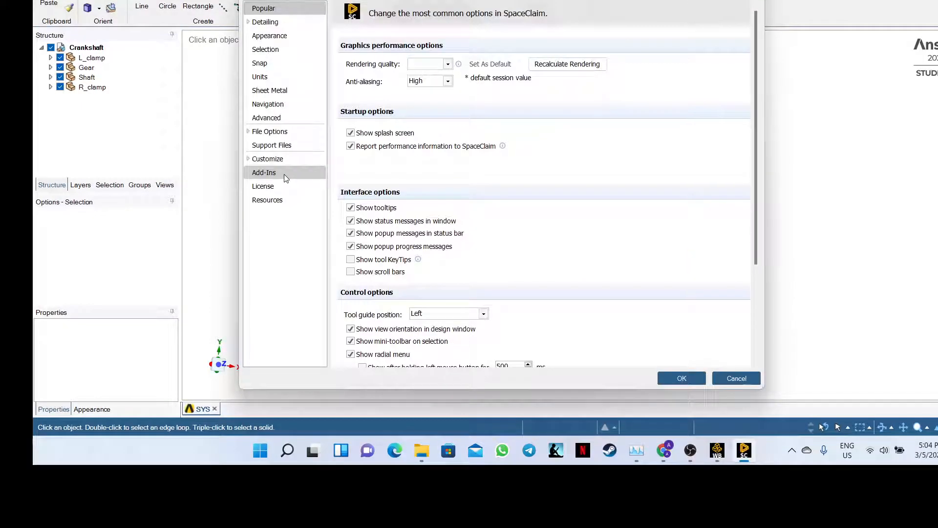
- View SpaceClaim's Advanced options page, then bring the Teams meeting window forward
{"action": "scroll", "coordinate": [402, 192], "scroll_direction": "down", "scroll_amount": 5}
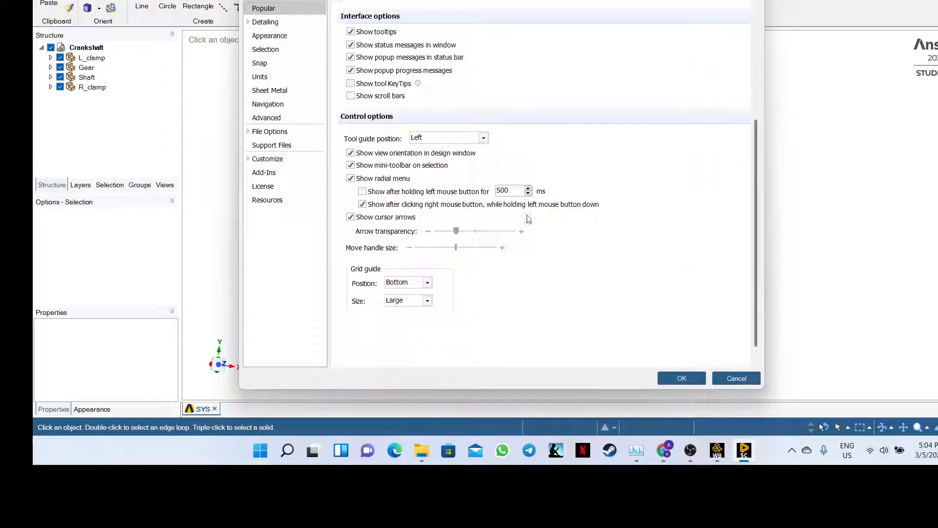
{"action": "left_click", "coordinate": [274, 118]}
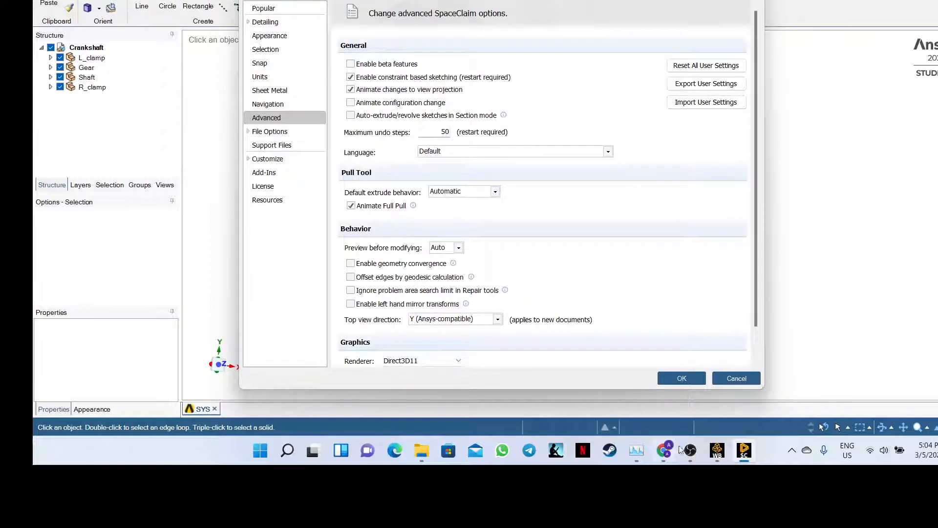
{"action": "mouse_move", "coordinate": [664, 457]}
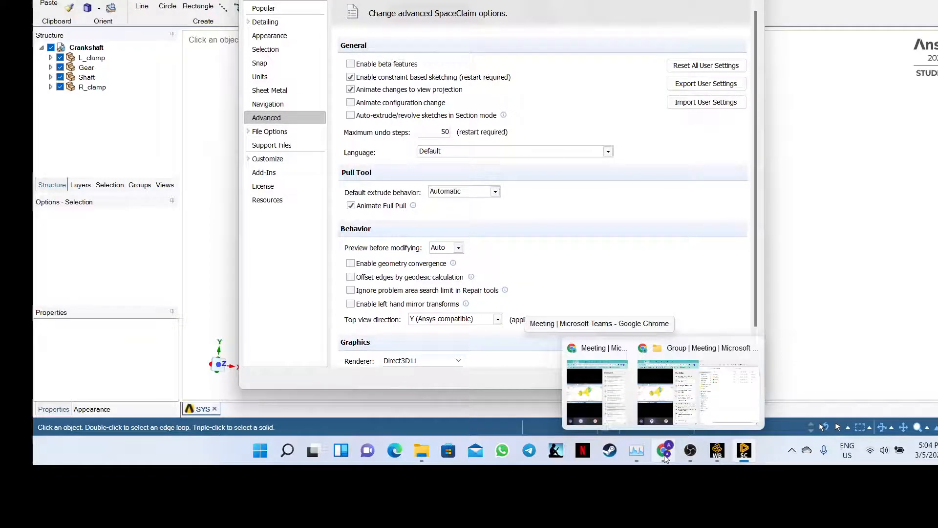
{"action": "left_click", "coordinate": [598, 391]}
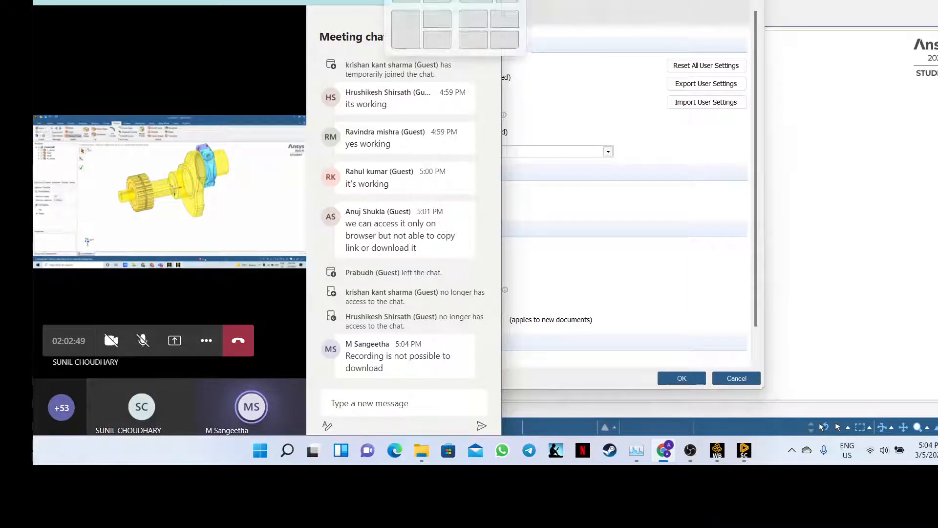
- Maximize the Teams meeting window so the shared SpaceClaim screen fills the view
{"action": "left_click", "coordinate": [455, 0]}
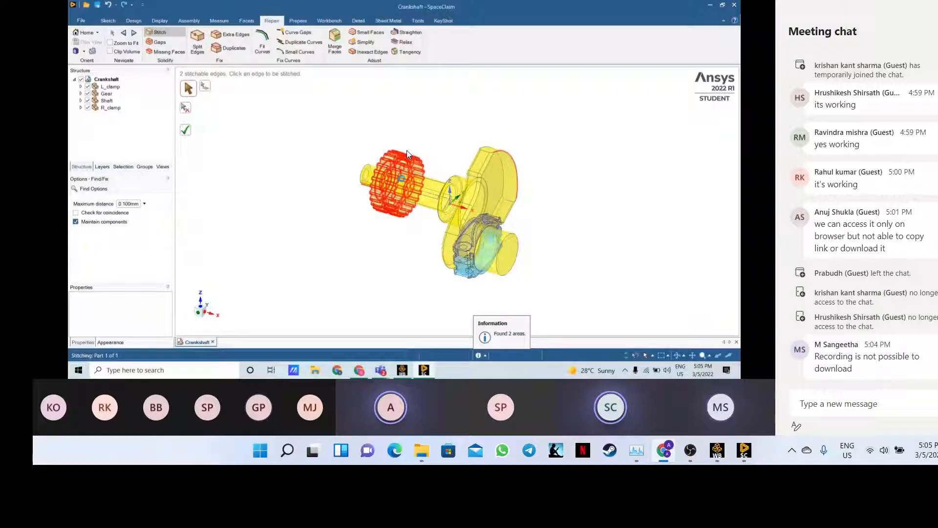
- Apply Stitch to the gear's loose edges and orbit the crankshaft to view its other side
{"action": "left_click", "coordinate": [407, 150]}
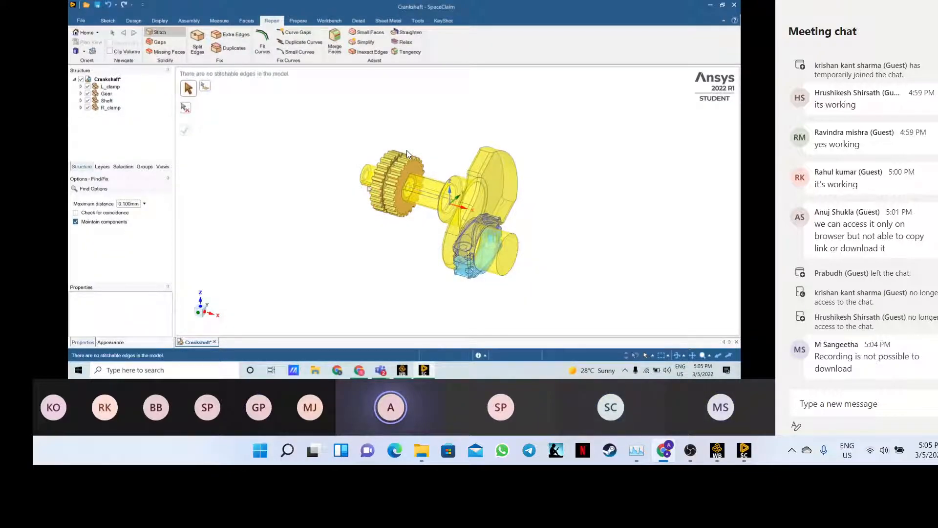
{"action": "scroll", "coordinate": [407, 152], "scroll_direction": "up", "scroll_amount": 3}
{"action": "scroll", "coordinate": [406, 150], "scroll_direction": "down", "scroll_amount": 3}
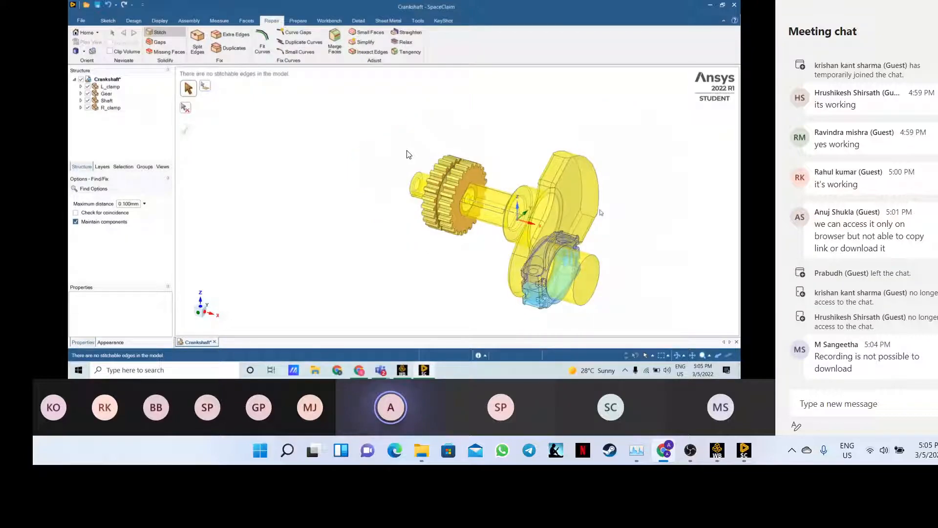
{"action": "middle_click_drag", "start_coordinate": [600, 212], "coordinate": [449, 214]}
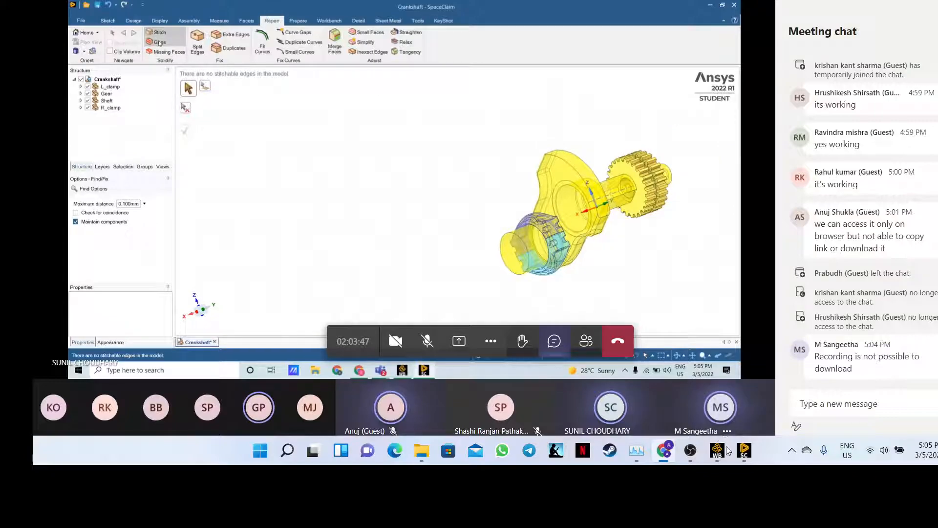
{"action": "mouse_move", "coordinate": [747, 459]}
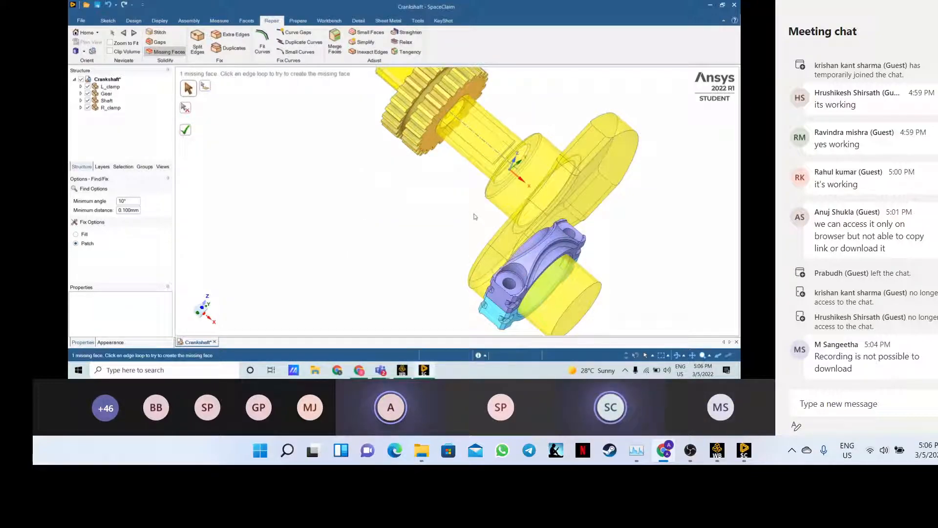
- Patch the remaining missing face, then rerun the Gaps, Missing Faces, Stitch and Missing Faces checks
{"action": "scroll", "coordinate": [474, 216], "scroll_direction": "down", "scroll_amount": 1}
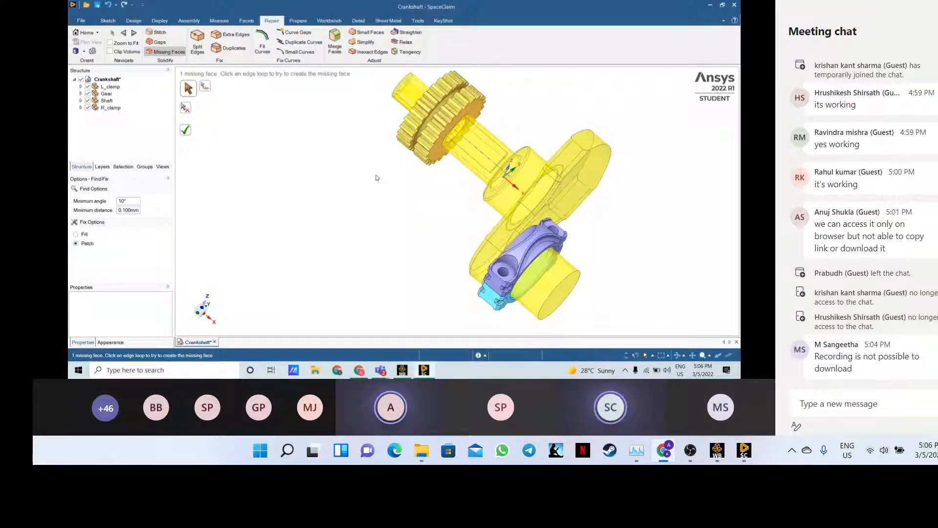
{"action": "left_click", "coordinate": [184, 134]}
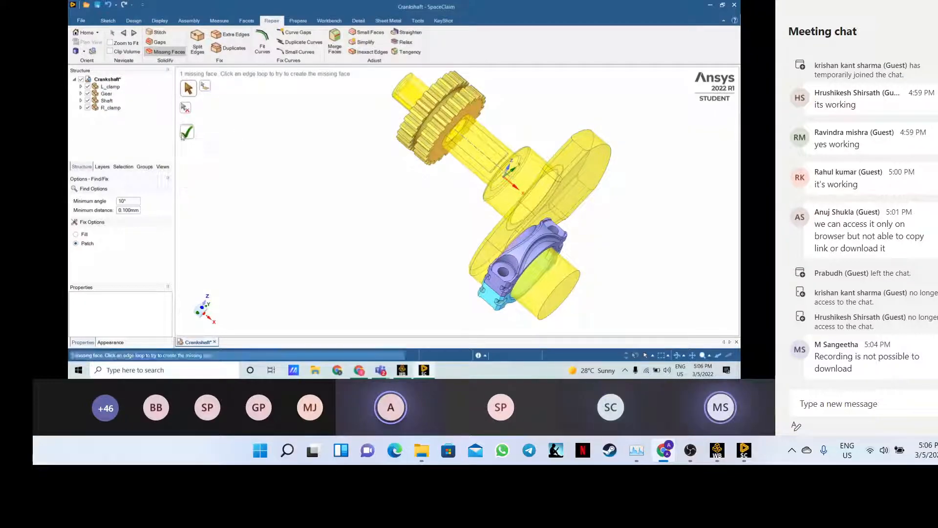
{"action": "left_click", "coordinate": [161, 42]}
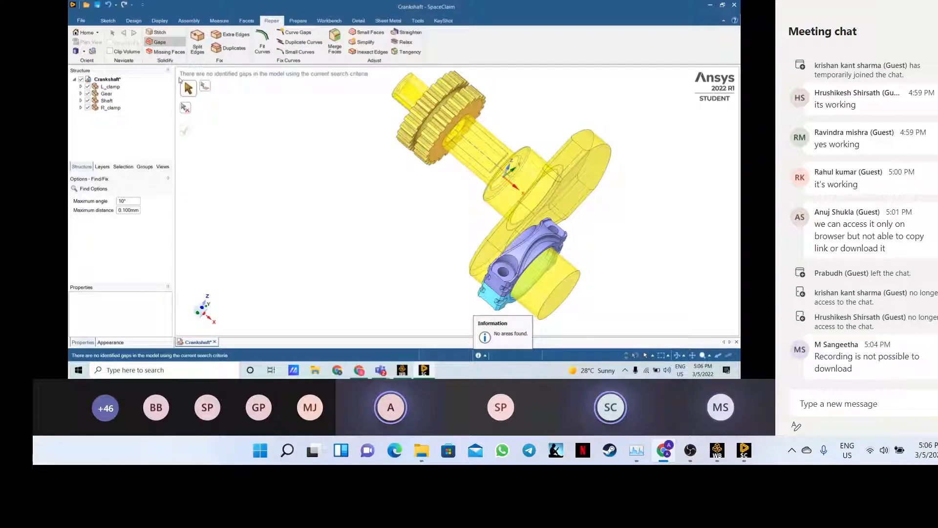
{"action": "left_click", "coordinate": [182, 52]}
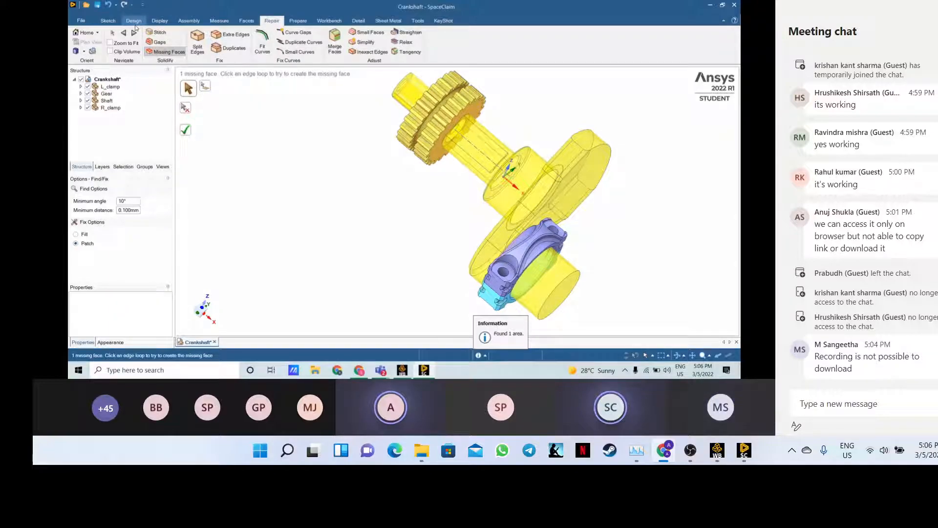
{"action": "left_click", "coordinate": [158, 32]}
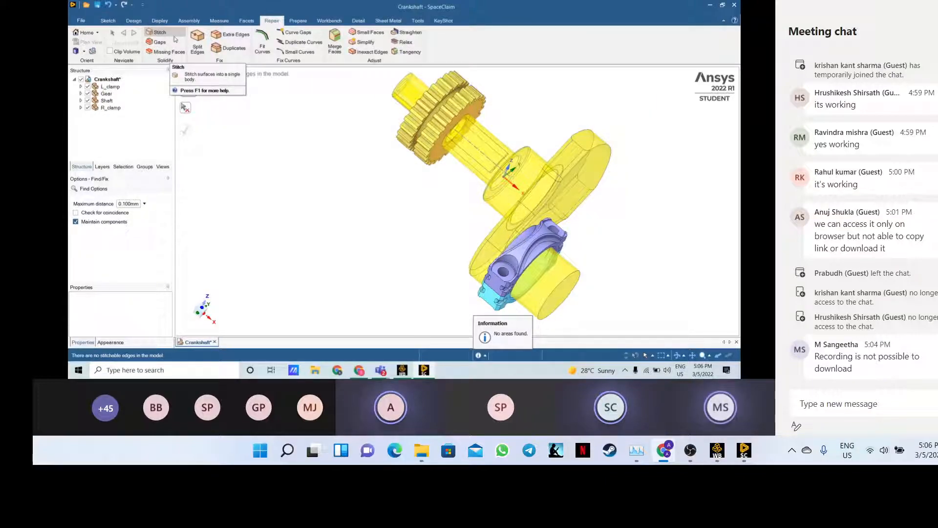
{"action": "left_click", "coordinate": [169, 52]}
{"action": "scroll", "coordinate": [502, 276], "scroll_direction": "up", "scroll_amount": 1}
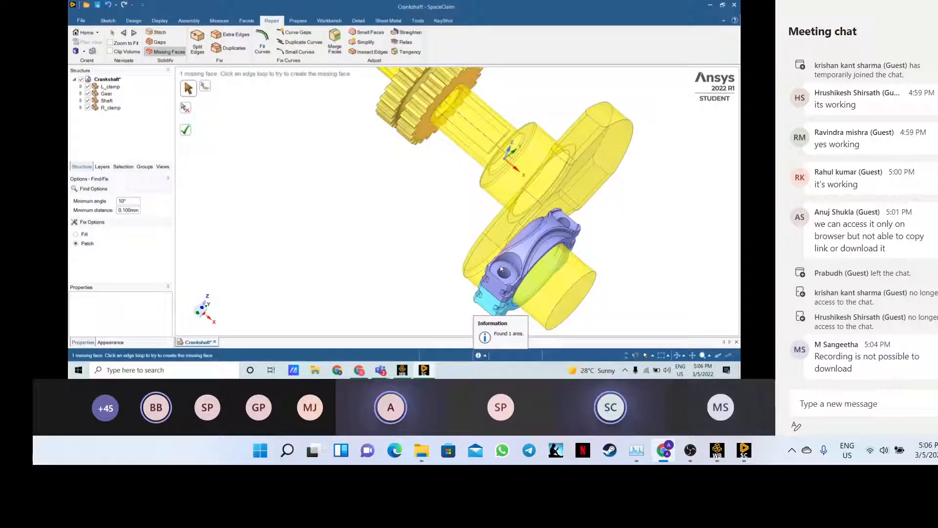
{"action": "scroll", "coordinate": [502, 268], "scroll_direction": "up", "scroll_amount": 2}
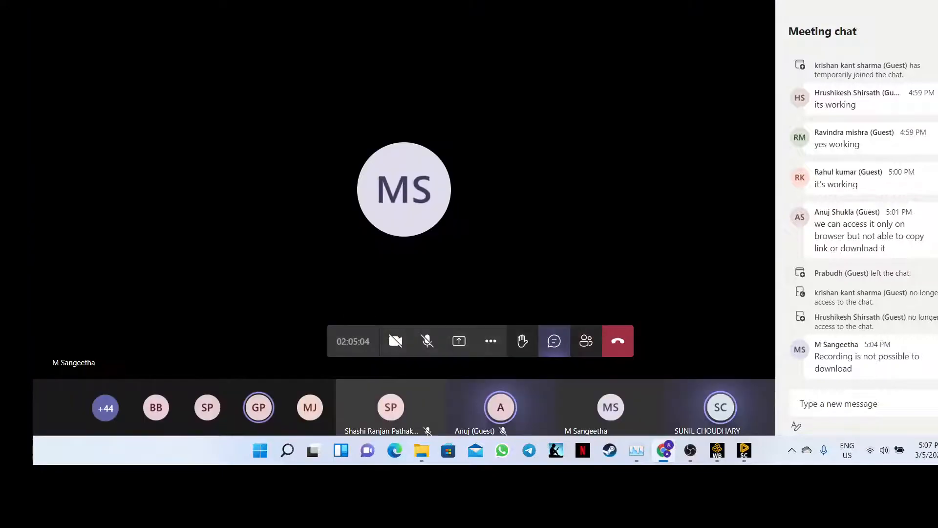
{"action": "left_click", "coordinate": [937, 31]}
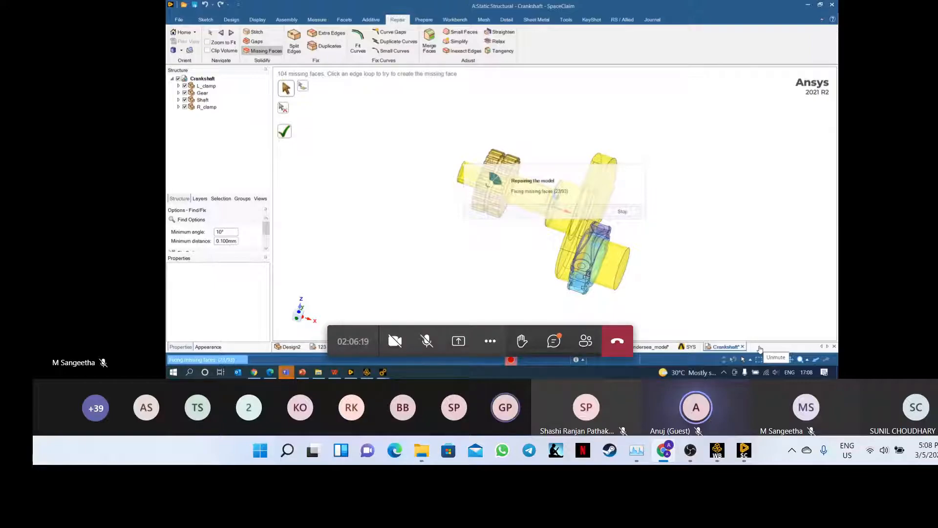
- Snap the meeting window to the top-left and enlarge it to see the shared screen
{"action": "left_click_drag", "start_coordinate": [514, 0], "coordinate": [33, 0]}
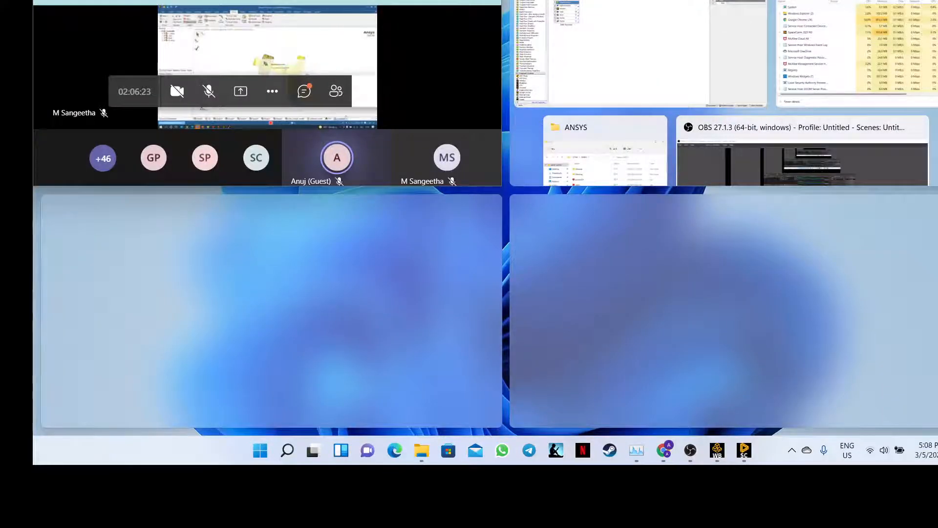
{"action": "mouse_move", "coordinate": [374, 190]}
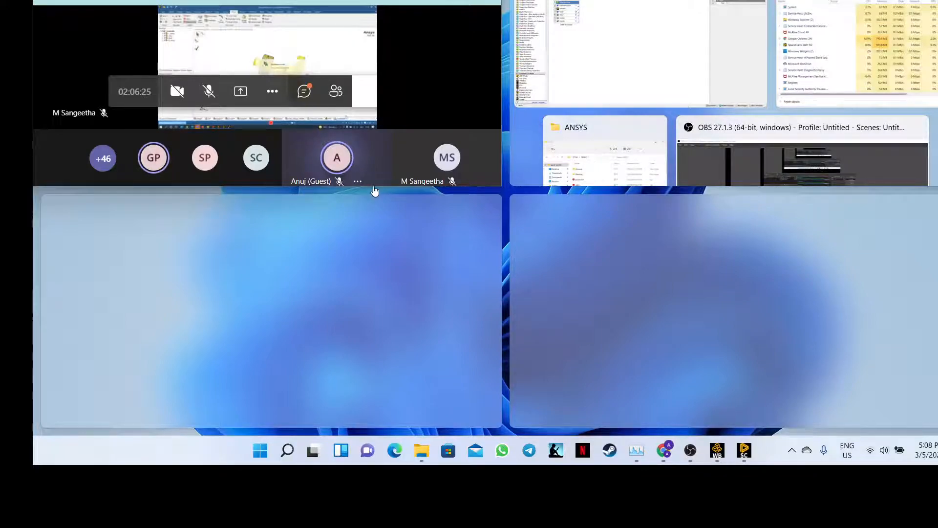
{"action": "left_click_drag", "start_coordinate": [373, 187], "coordinate": [347, 431]}
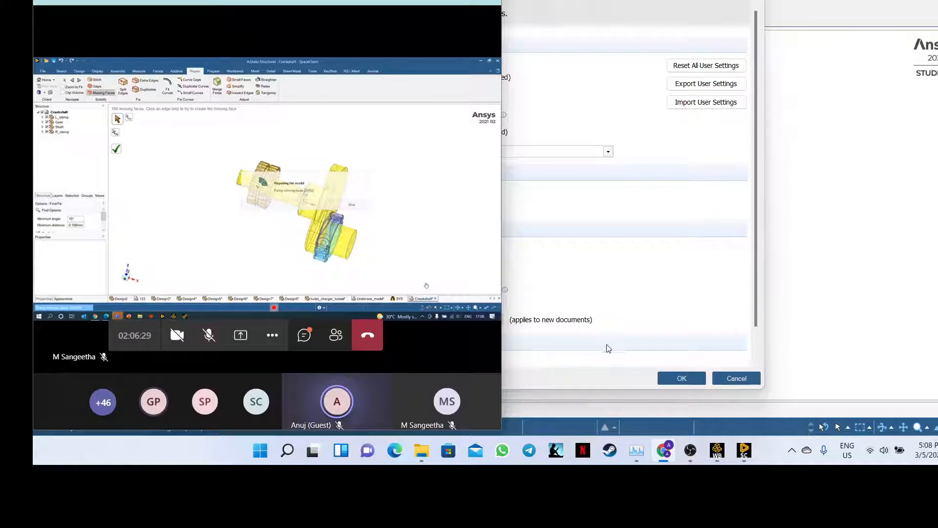
- In SpaceClaim's Advanced options, scroll down and list the graphics Renderer choices
{"action": "left_click", "coordinate": [745, 457]}
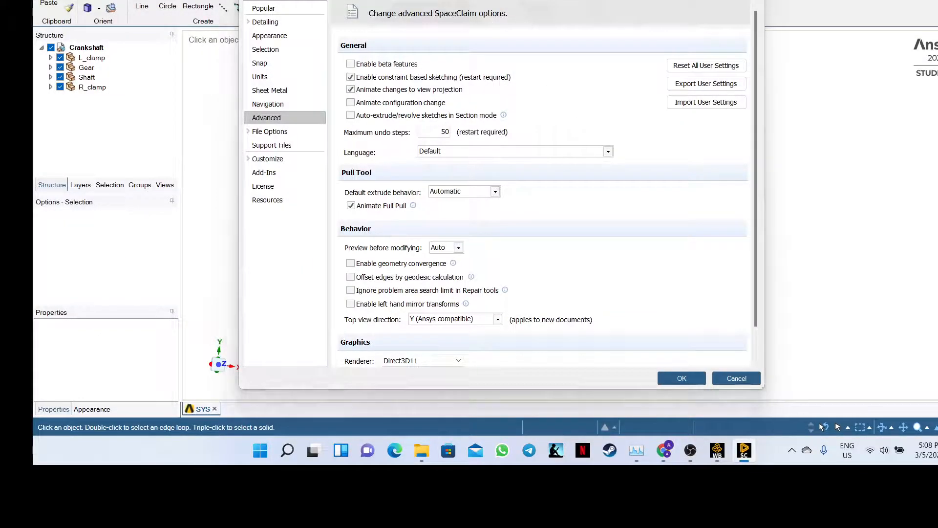
{"action": "scroll", "coordinate": [475, 210], "scroll_direction": "down", "scroll_amount": 1}
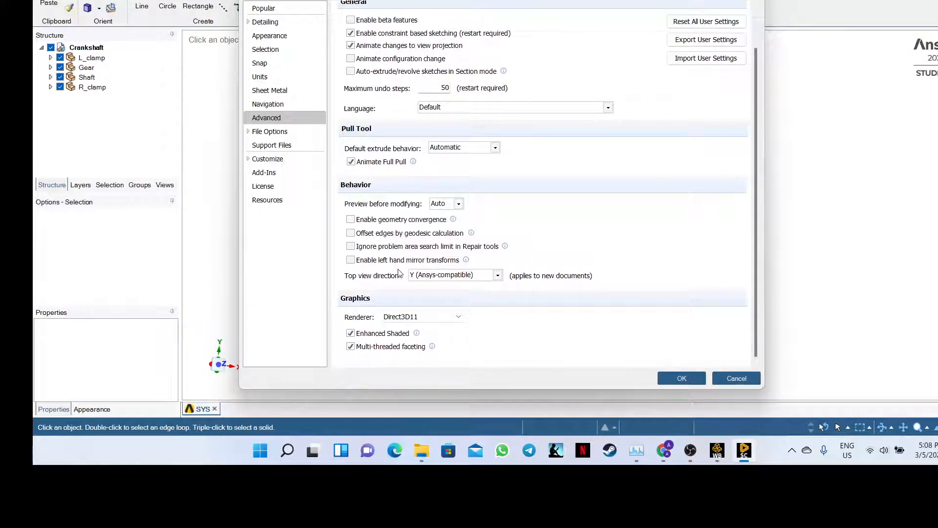
{"action": "left_click", "coordinate": [407, 320]}
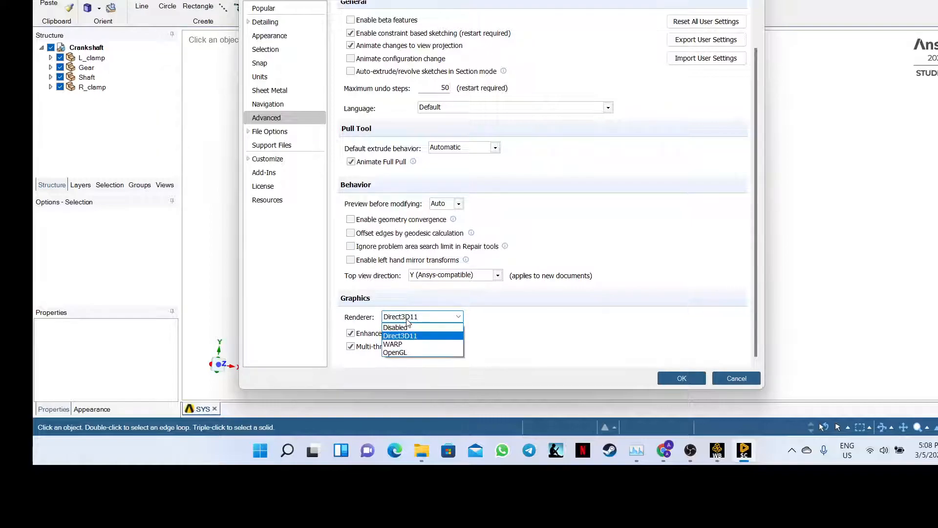
- Keep Direct3D11 as the renderer and switch to the Units page showing Metric millimeters
{"action": "left_click", "coordinate": [438, 319]}
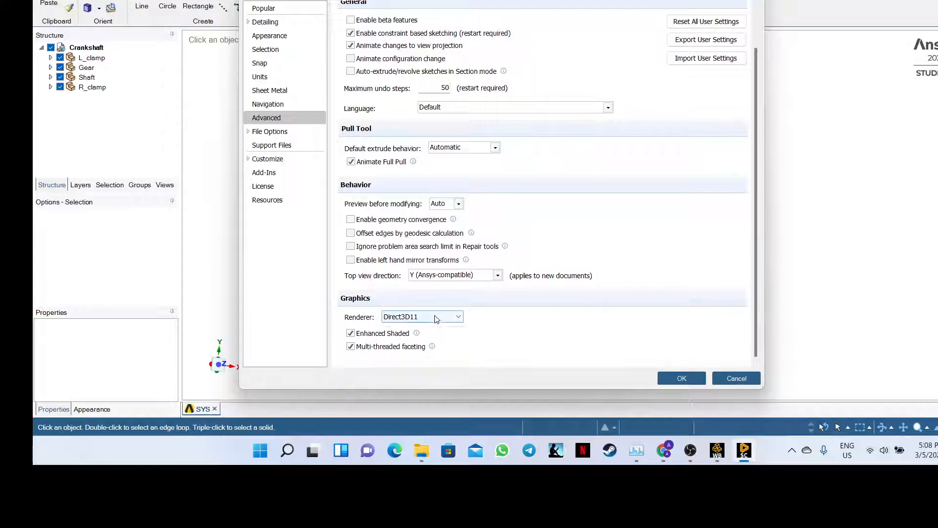
{"action": "left_click", "coordinate": [436, 319]}
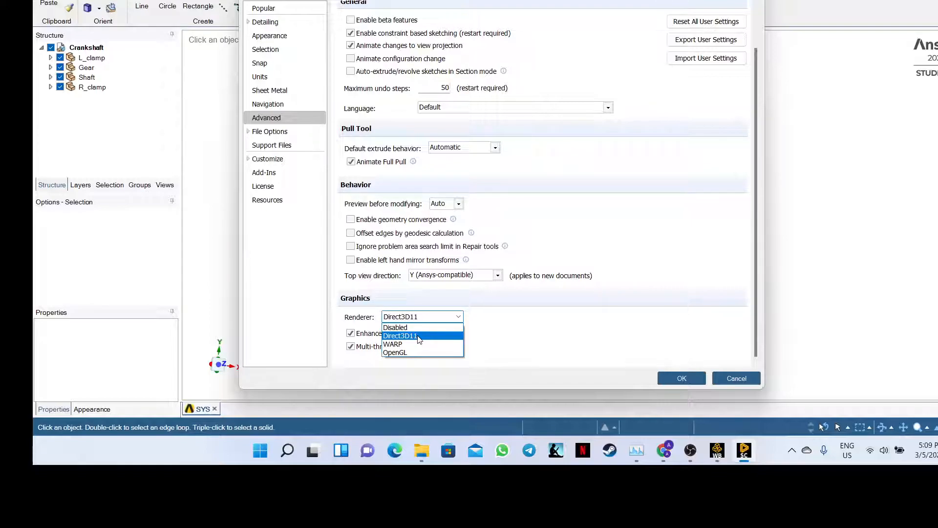
{"action": "left_click", "coordinate": [419, 338]}
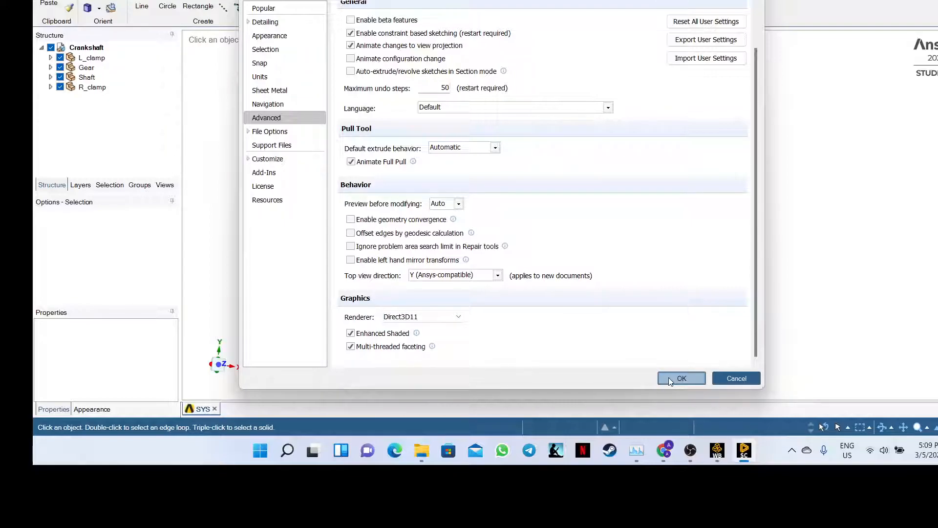
{"action": "left_click", "coordinate": [267, 77]}
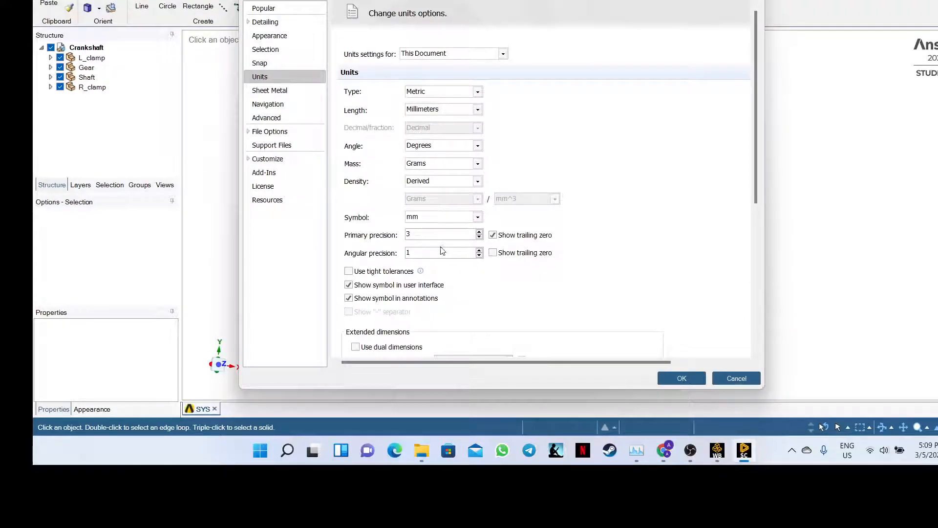
- Browse the Selection, Appearance and Add-Ins pages, toggling Excel Dimension Editor on and off, then OK
{"action": "left_click", "coordinate": [281, 52]}
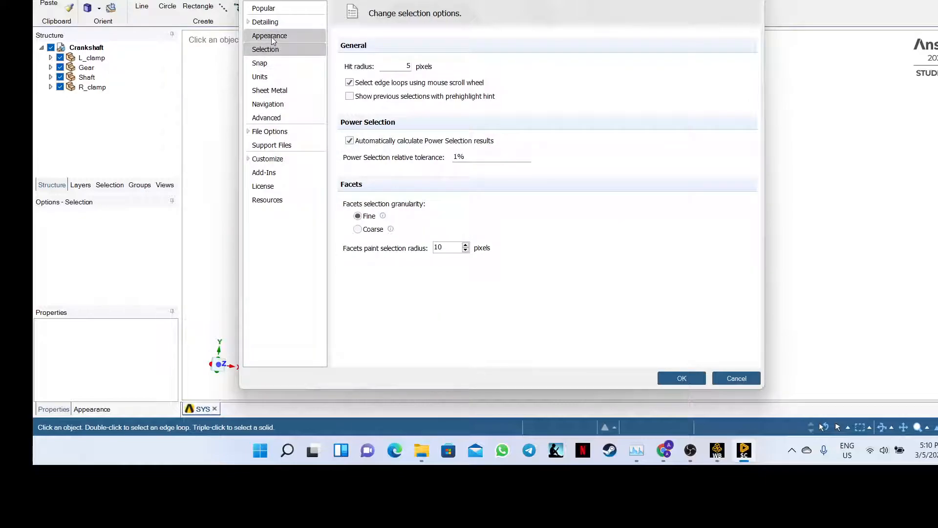
{"action": "left_click", "coordinate": [271, 36]}
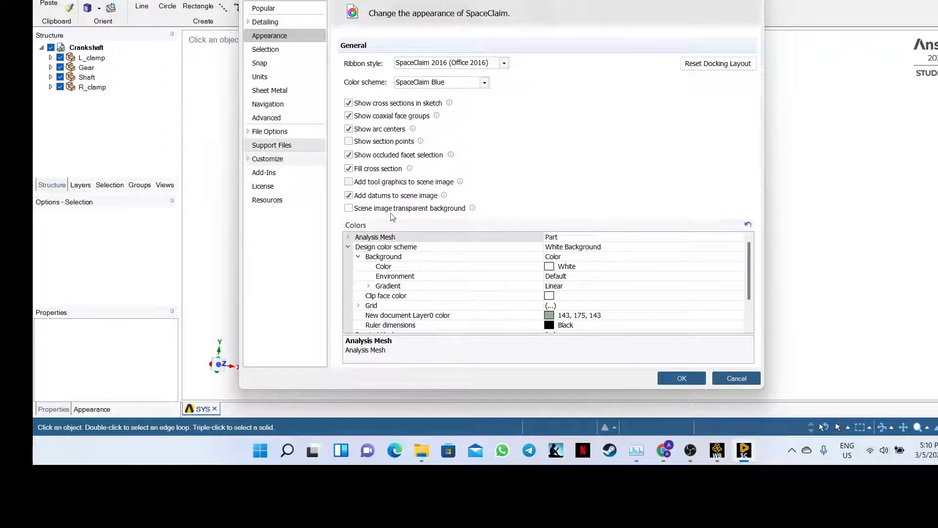
{"action": "left_click_drag", "start_coordinate": [749, 252], "coordinate": [754, 295]}
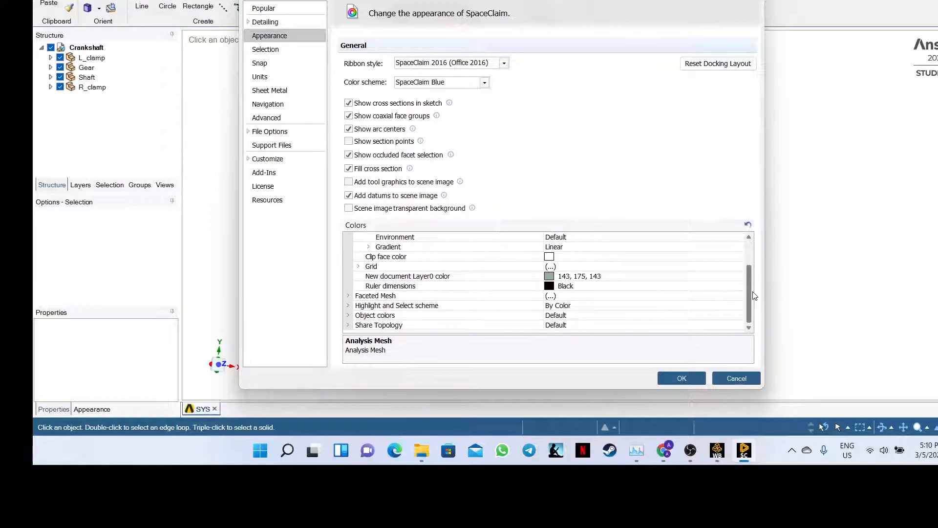
{"action": "left_click", "coordinate": [268, 173]}
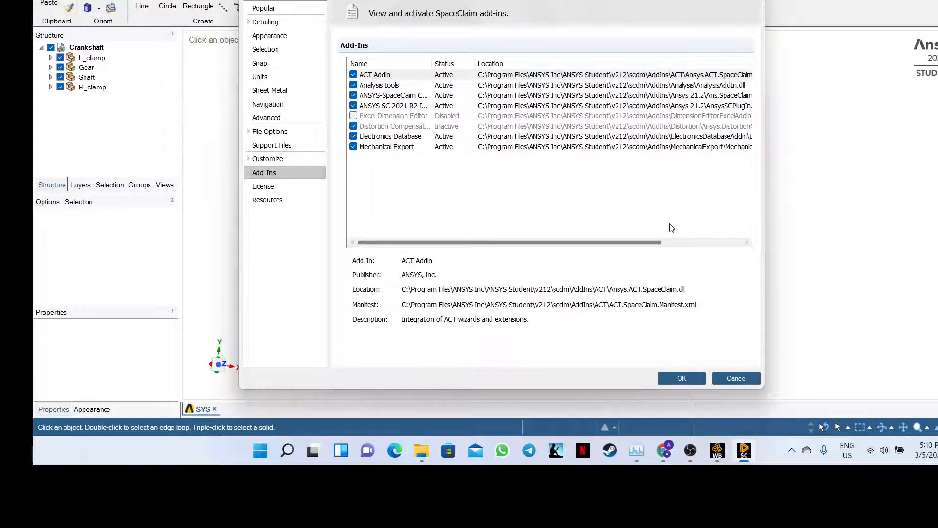
{"action": "left_click", "coordinate": [354, 117]}
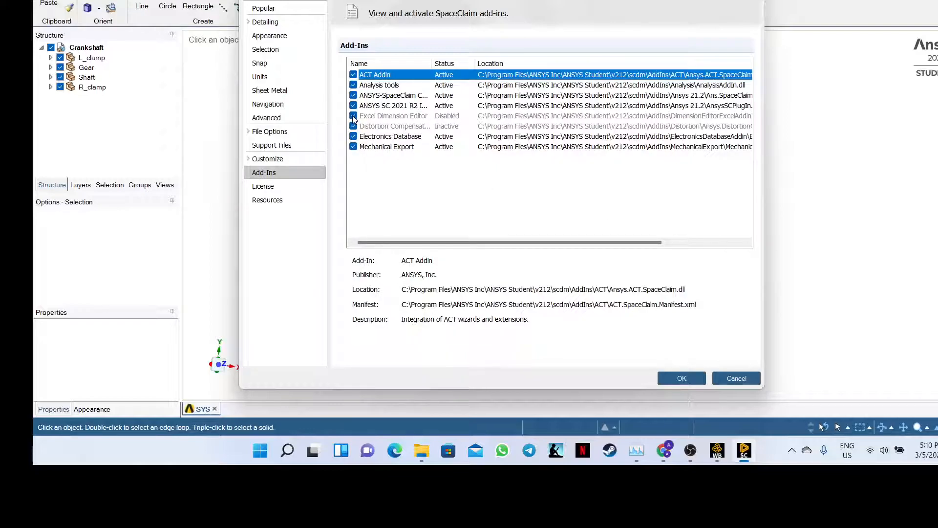
{"action": "left_click", "coordinate": [354, 118]}
{"action": "left_click", "coordinate": [683, 377]}
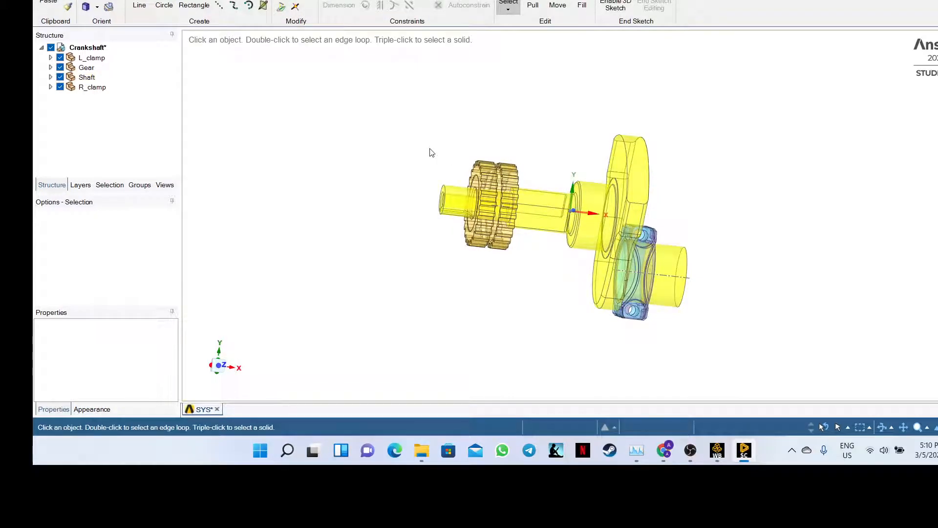
- Show the Repair tab tools, glance at the meeting window, then return to SpaceClaim
{"action": "left_click", "coordinate": [250, 0]}
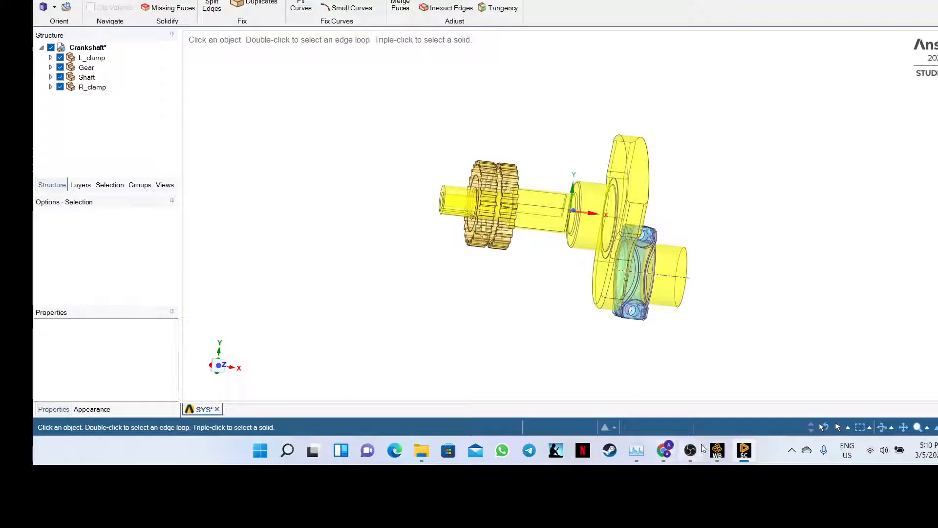
{"action": "mouse_move", "coordinate": [710, 450]}
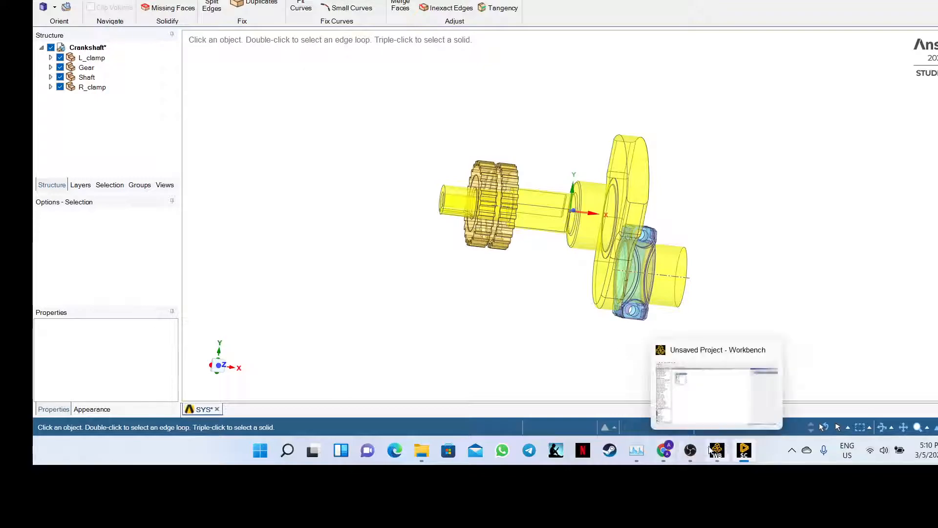
{"action": "left_click", "coordinate": [663, 449]}
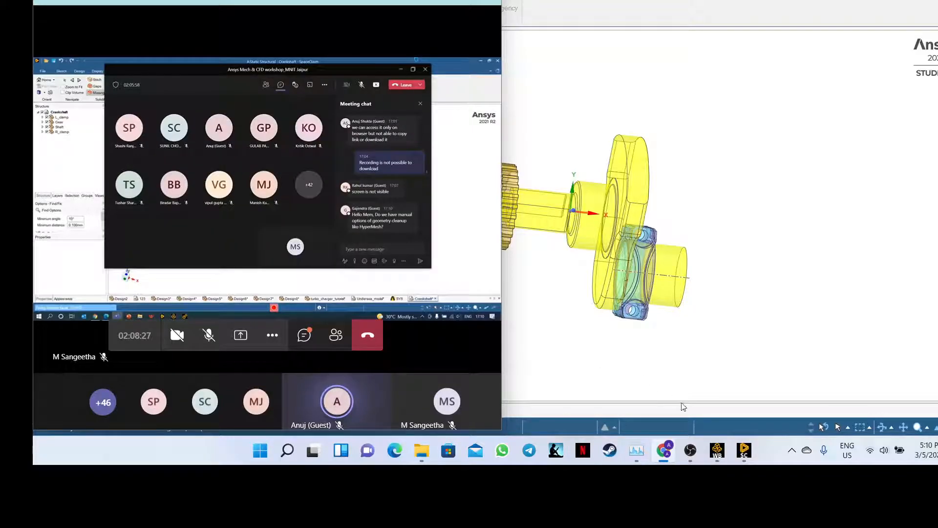
{"action": "mouse_move", "coordinate": [743, 449]}
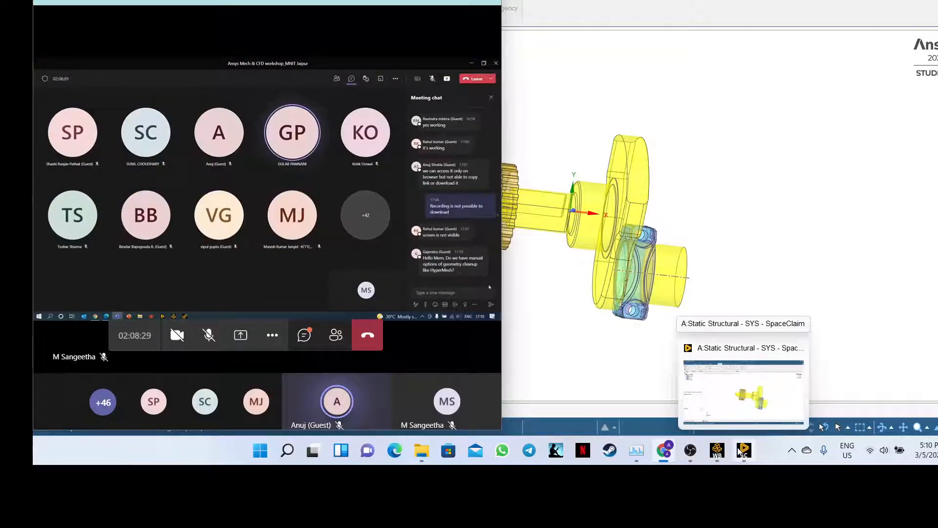
{"action": "left_click", "coordinate": [684, 352]}
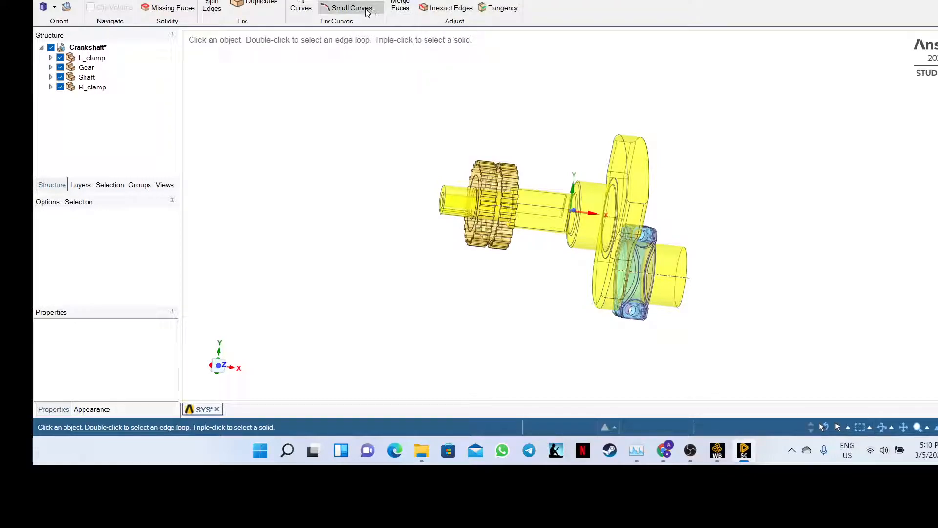
- Run Missing Faces on the crankshaft and apply the fix to patch the 104 detected areas
{"action": "left_click", "coordinate": [172, 8]}
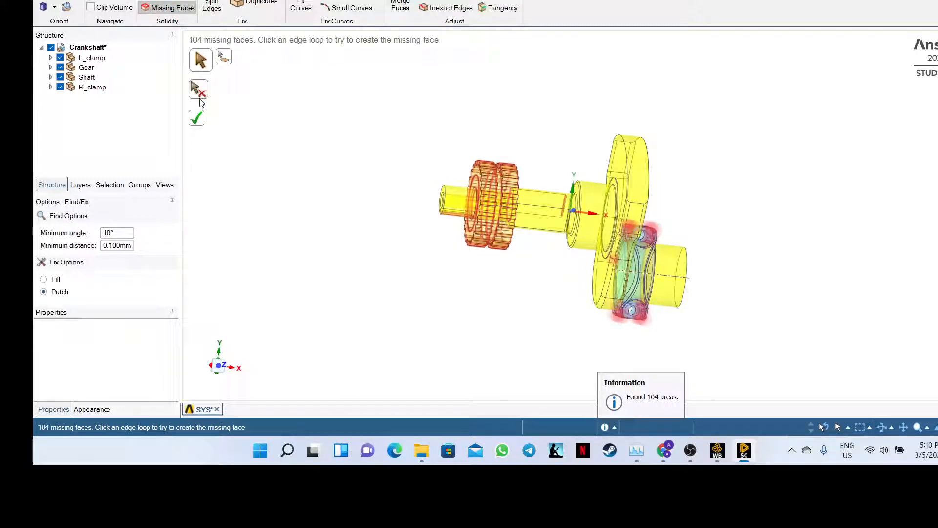
{"action": "left_click", "coordinate": [199, 119]}
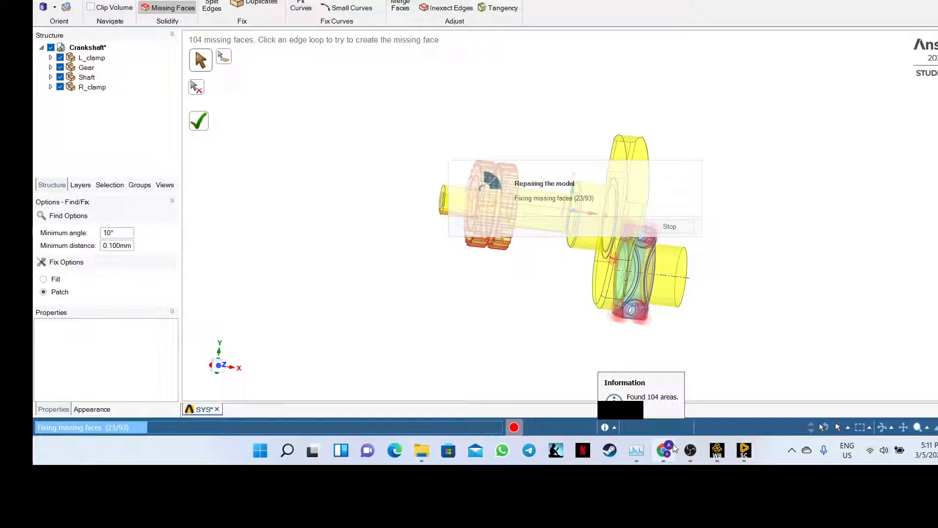
- Keep checking the meeting window while the patch repair advances to 35 of 93
{"action": "mouse_move", "coordinate": [672, 448]}
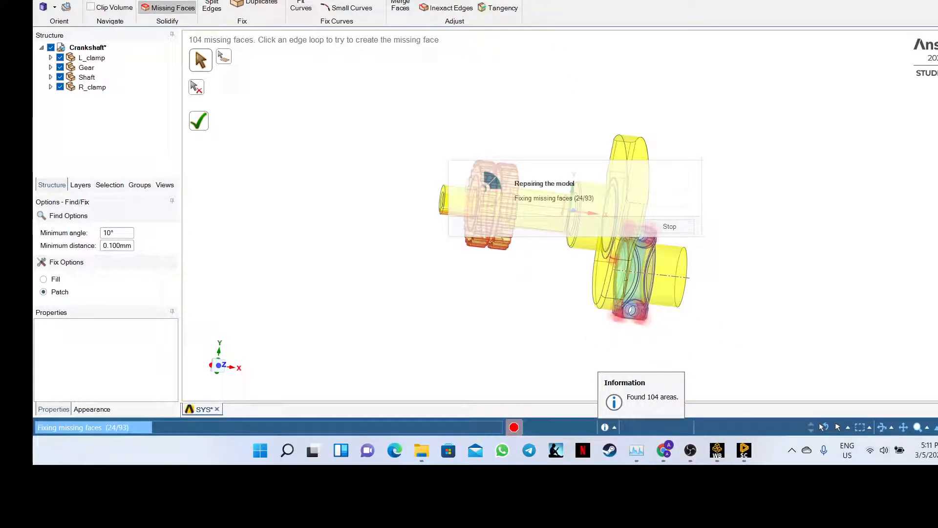
{"action": "left_click", "coordinate": [666, 456]}
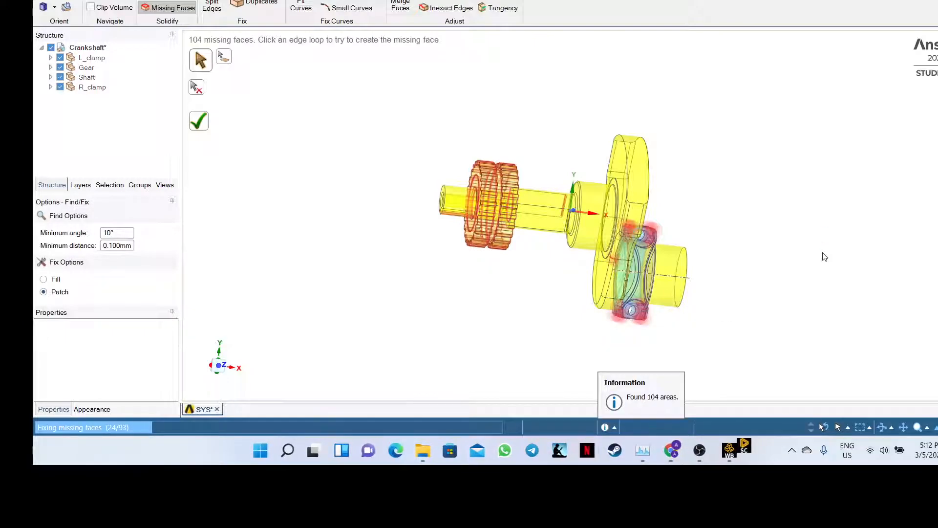
{"action": "mouse_move", "coordinate": [751, 461]}
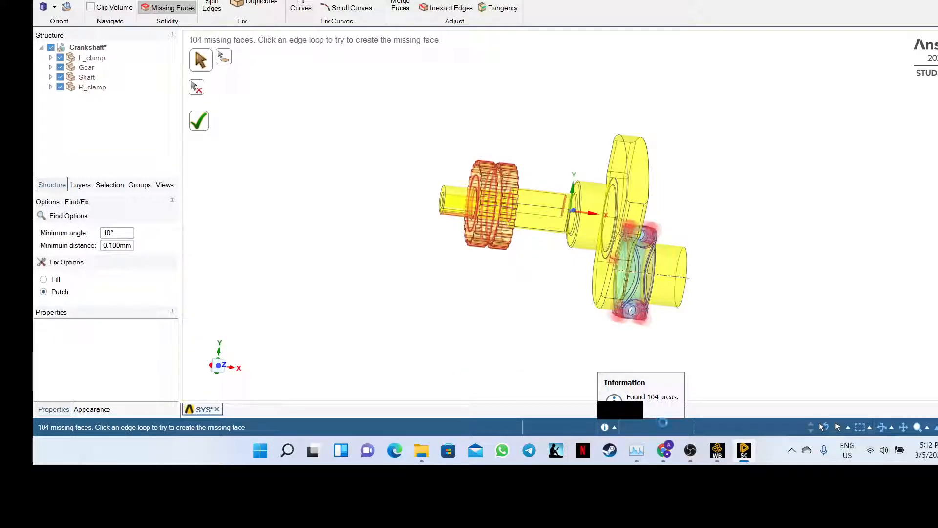
{"action": "mouse_move", "coordinate": [668, 457]}
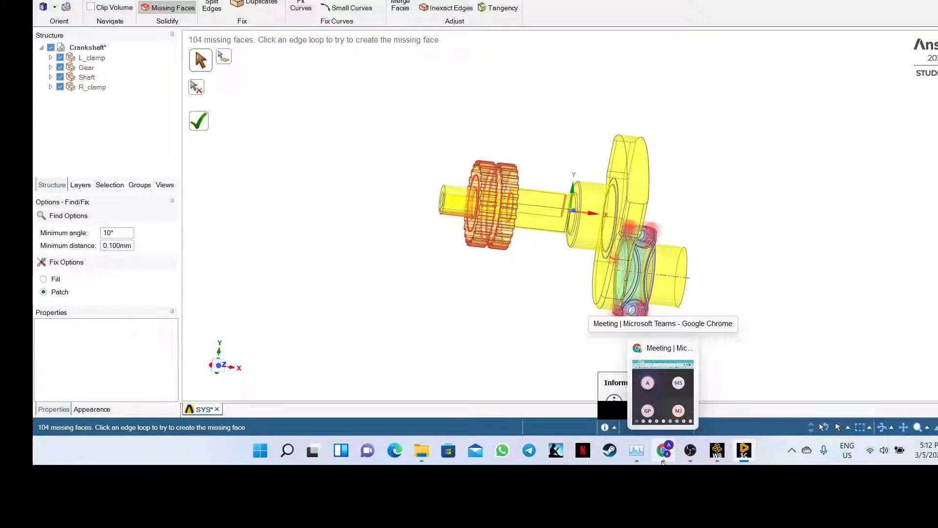
{"action": "mouse_move", "coordinate": [747, 456]}
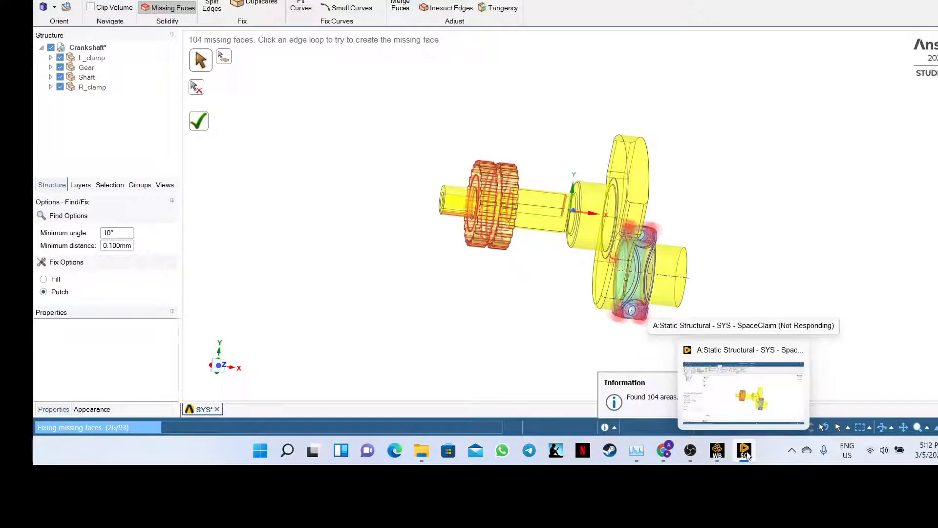
{"action": "left_click", "coordinate": [665, 457]}
{"action": "left_click", "coordinate": [668, 454]}
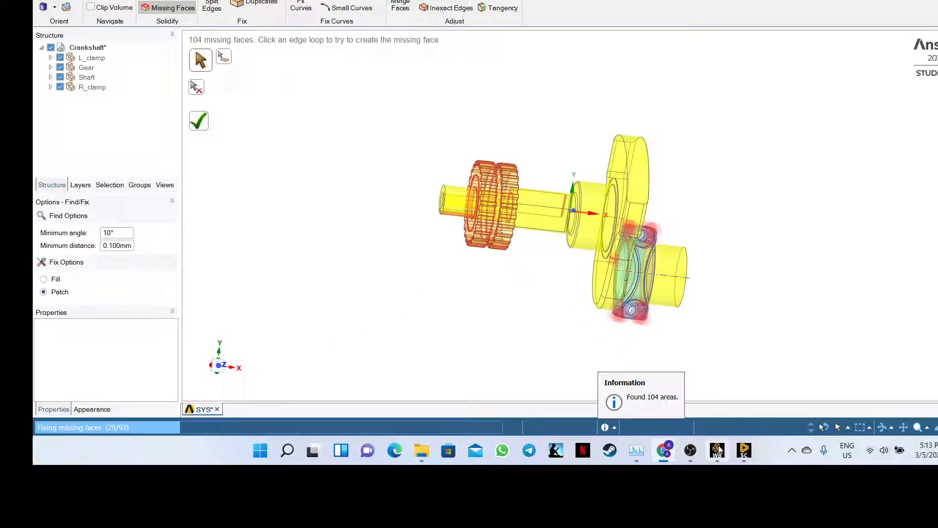
{"action": "mouse_move", "coordinate": [722, 452]}
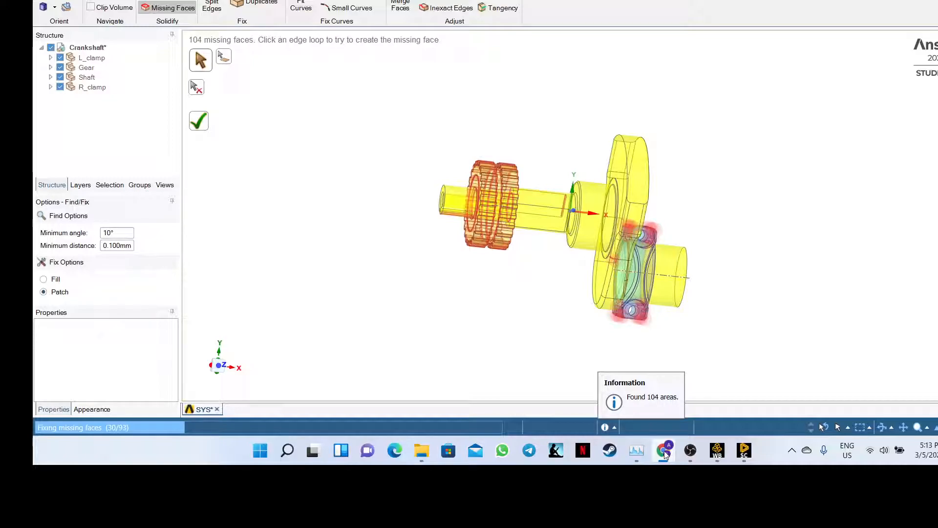
{"action": "mouse_move", "coordinate": [636, 450]}
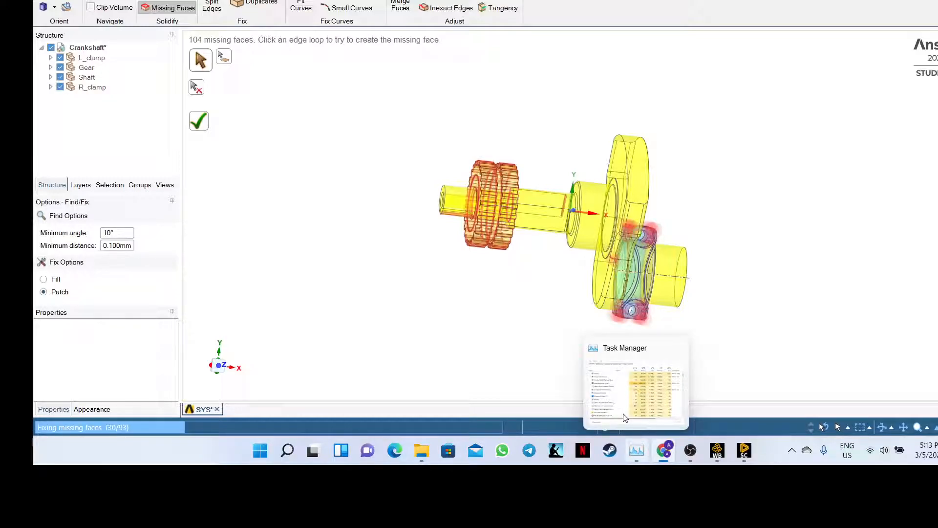
{"action": "mouse_move", "coordinate": [641, 352]}
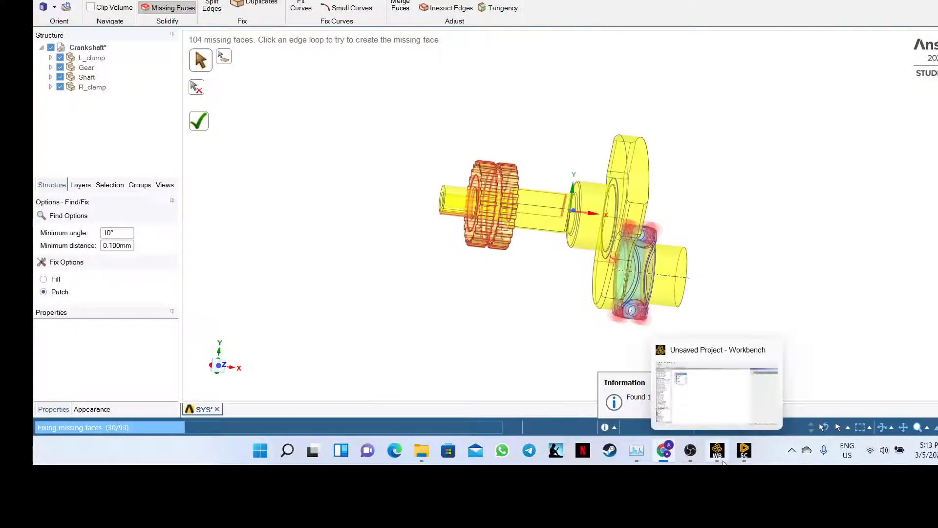
{"action": "mouse_move", "coordinate": [689, 455]}
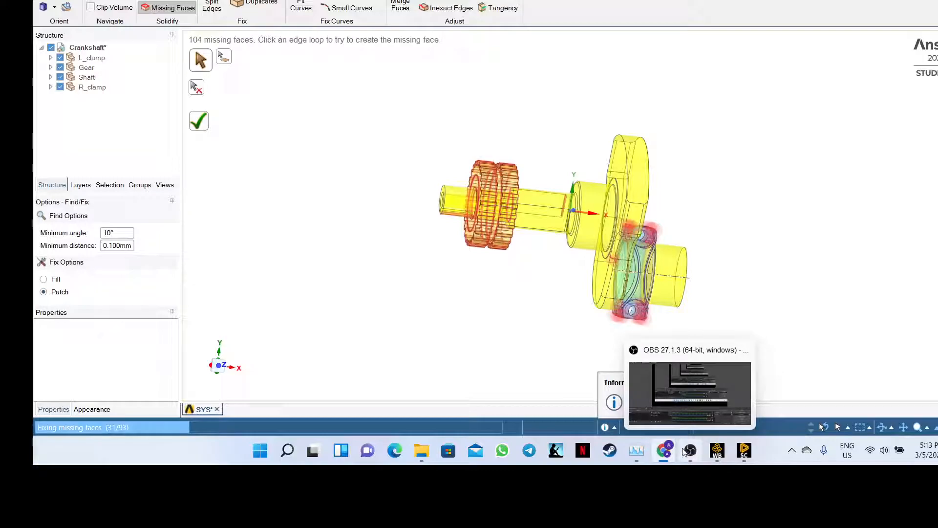
{"action": "left_click", "coordinate": [667, 452]}
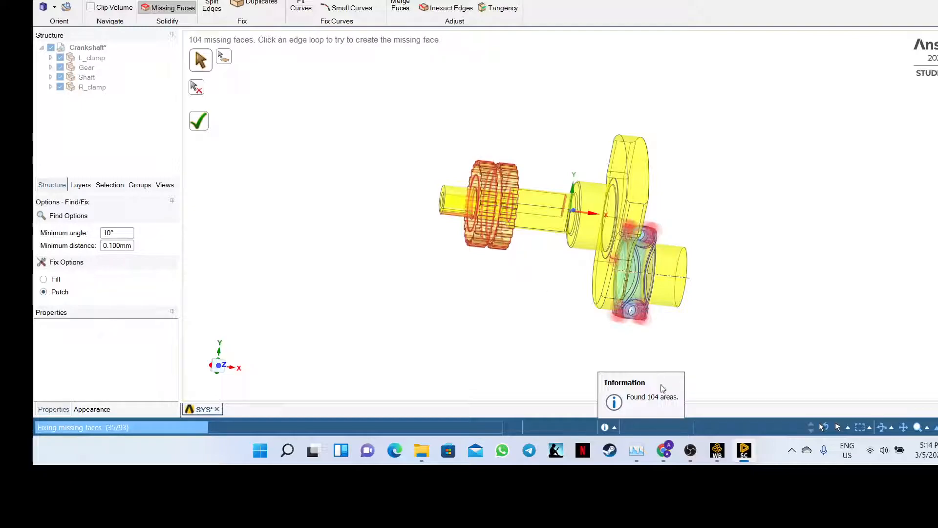
- Maximize Chrome, search Google for 'grabcad' in a new tab, and open the grabcad.com result
{"action": "left_click", "coordinate": [664, 450]}
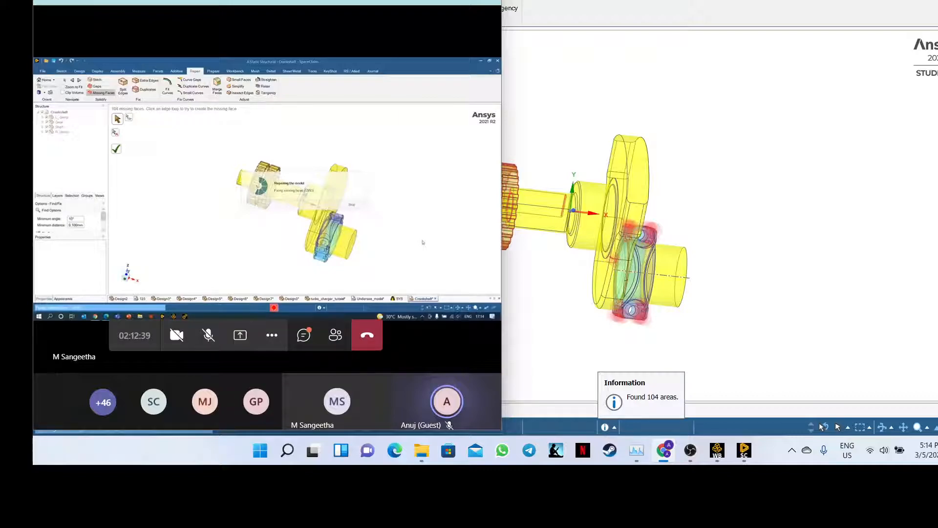
{"action": "key", "text": "super+Up"}
{"action": "key", "text": "ctrl+t"}
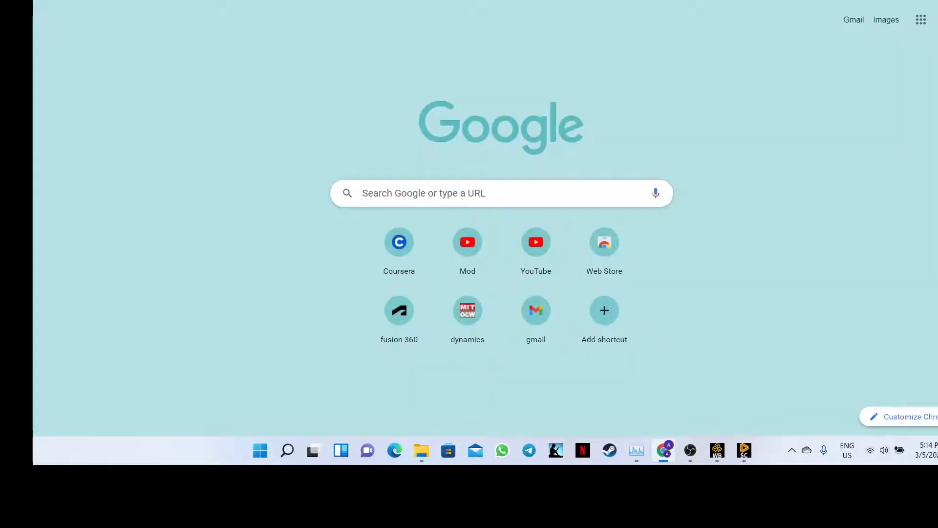
{"action": "left_click", "coordinate": [293, 0]}
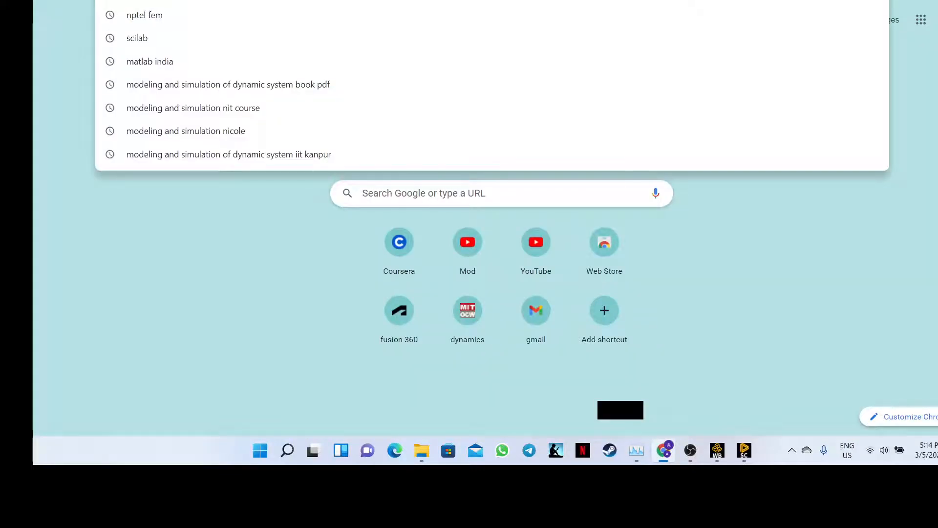
{"action": "type", "text": "gra"}
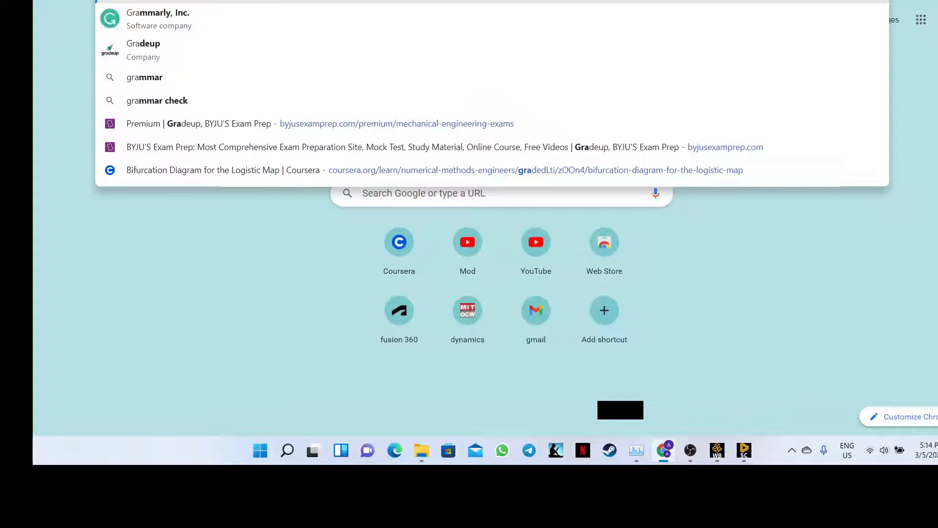
{"action": "type", "text": "bcad"}
{"action": "key", "text": "Return"}
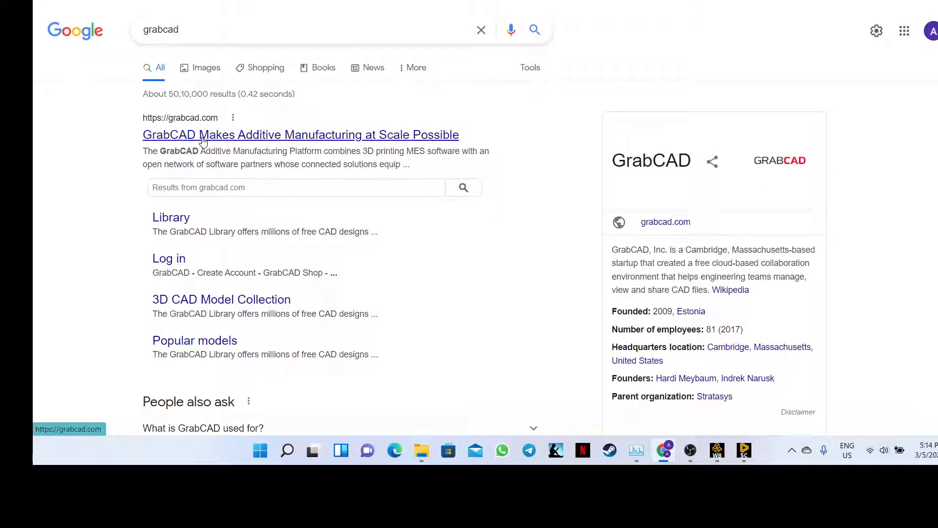
{"action": "left_click", "coordinate": [203, 141]}
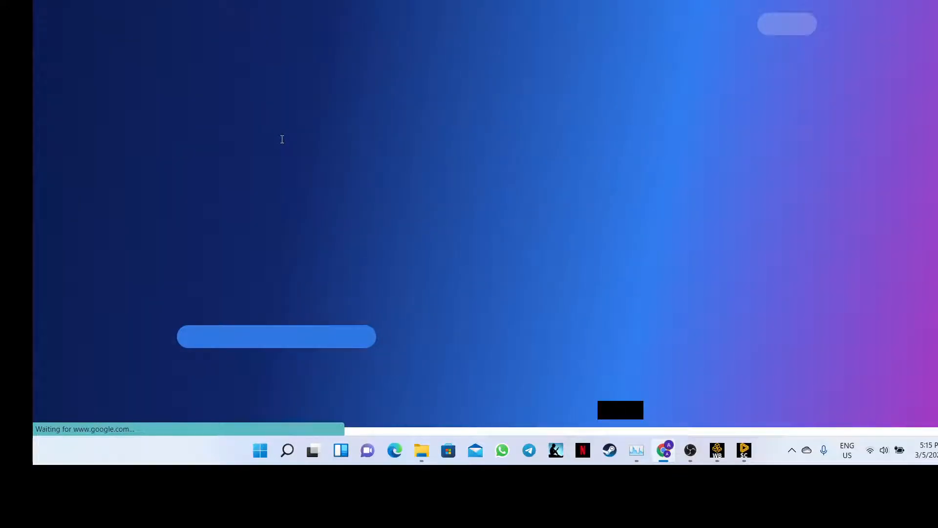
{"action": "scroll", "coordinate": [282, 141], "scroll_direction": "down", "scroll_amount": 8}
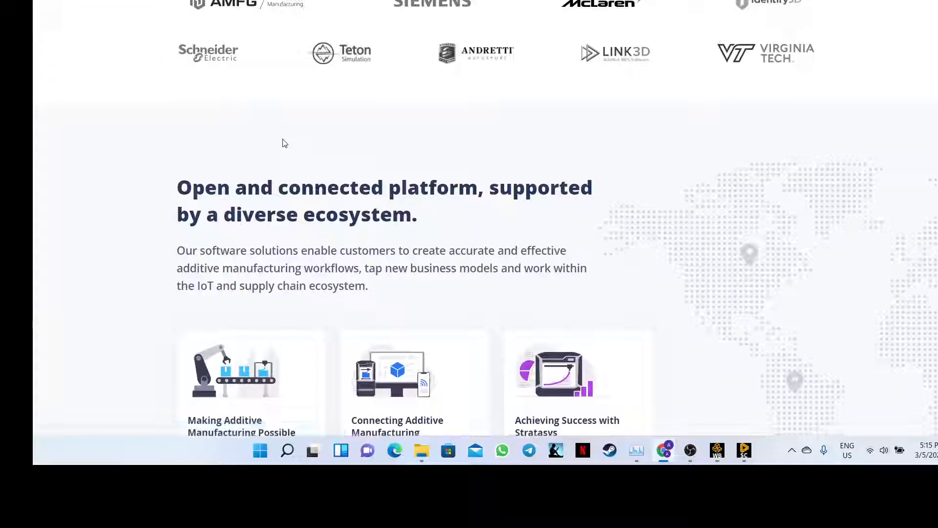
{"action": "scroll", "coordinate": [285, 142], "scroll_direction": "down", "scroll_amount": 6}
{"action": "scroll", "coordinate": [332, 130], "scroll_direction": "up", "scroll_amount": 14}
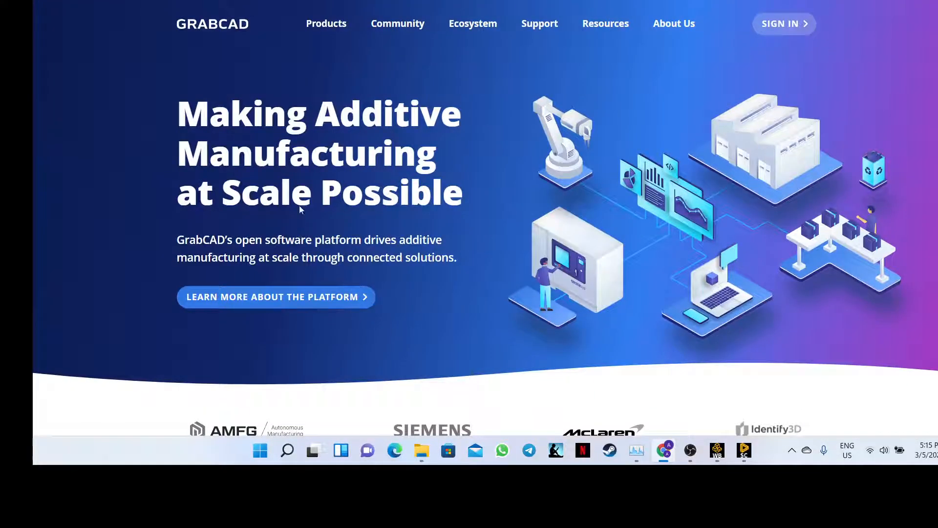
{"action": "mouse_move", "coordinate": [465, 29]}
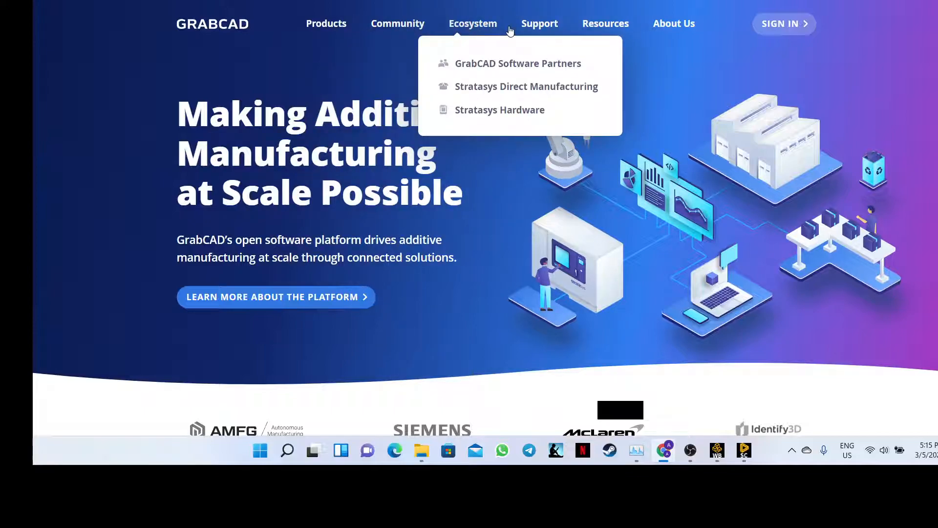
{"action": "mouse_move", "coordinate": [349, 22]}
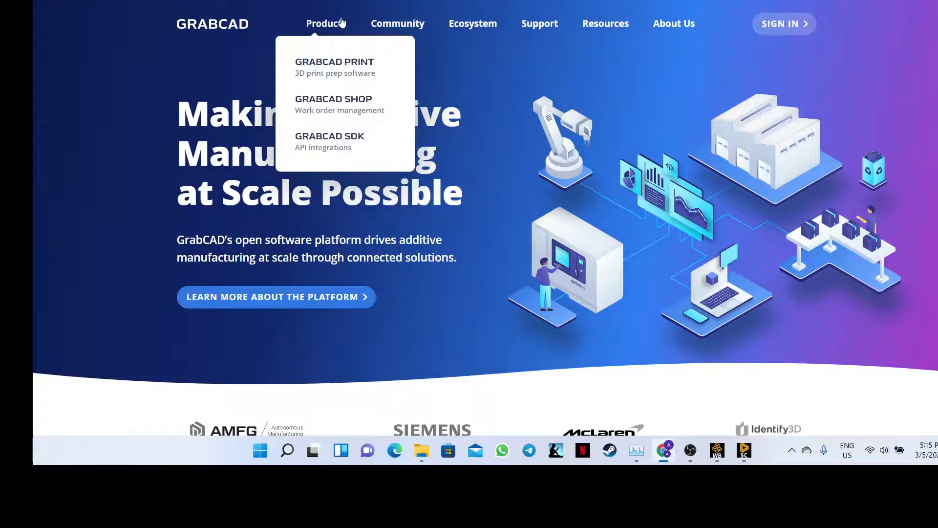
{"action": "left_click", "coordinate": [329, 72]}
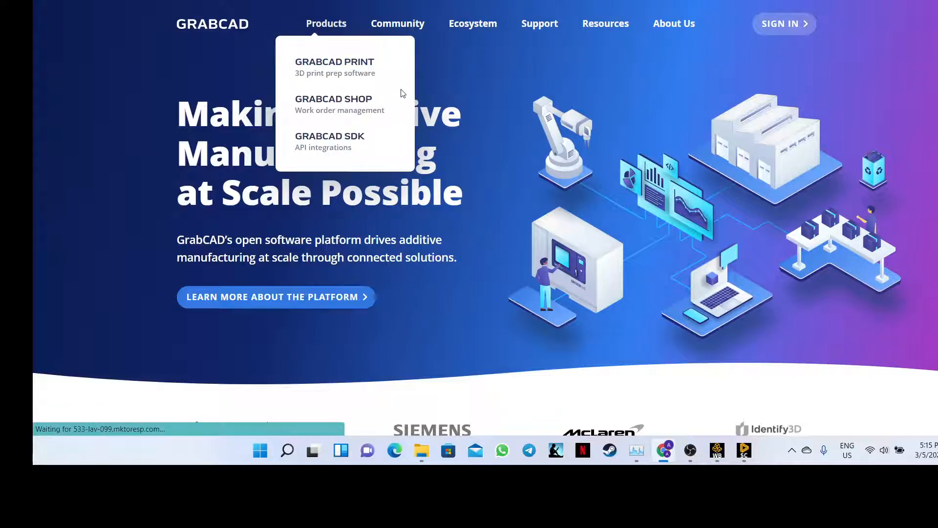
{"action": "scroll", "coordinate": [409, 117], "scroll_direction": "down", "scroll_amount": 5}
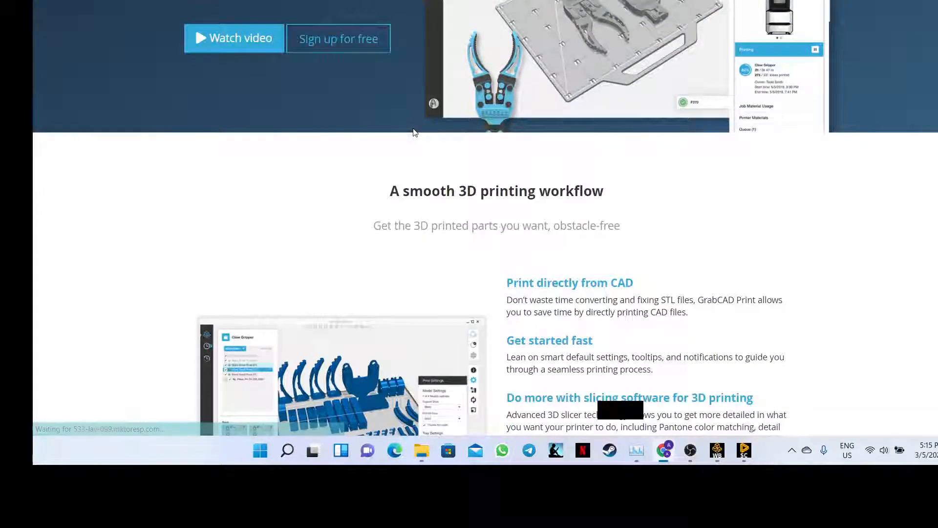
{"action": "scroll", "coordinate": [413, 132], "scroll_direction": "down", "scroll_amount": 15}
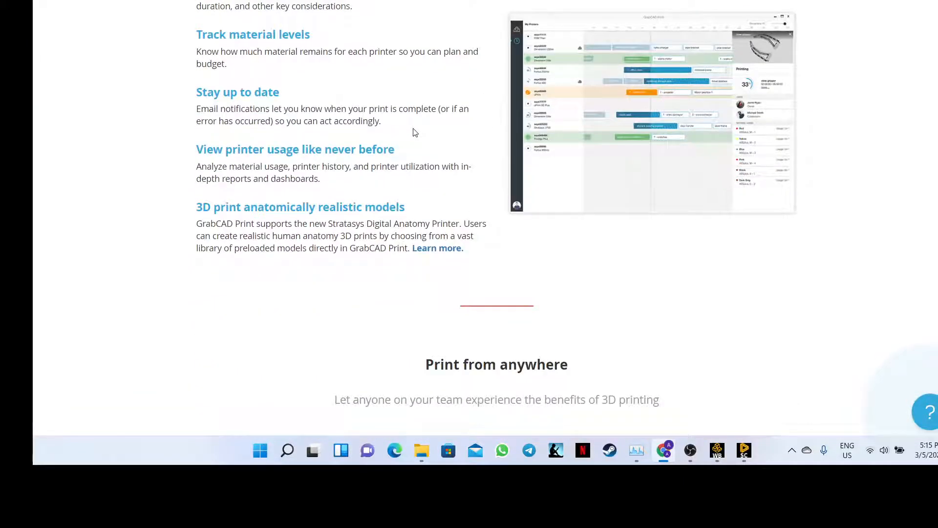
{"action": "scroll", "coordinate": [413, 132], "scroll_direction": "down", "scroll_amount": 5}
{"action": "scroll", "coordinate": [415, 132], "scroll_direction": "up", "scroll_amount": 20}
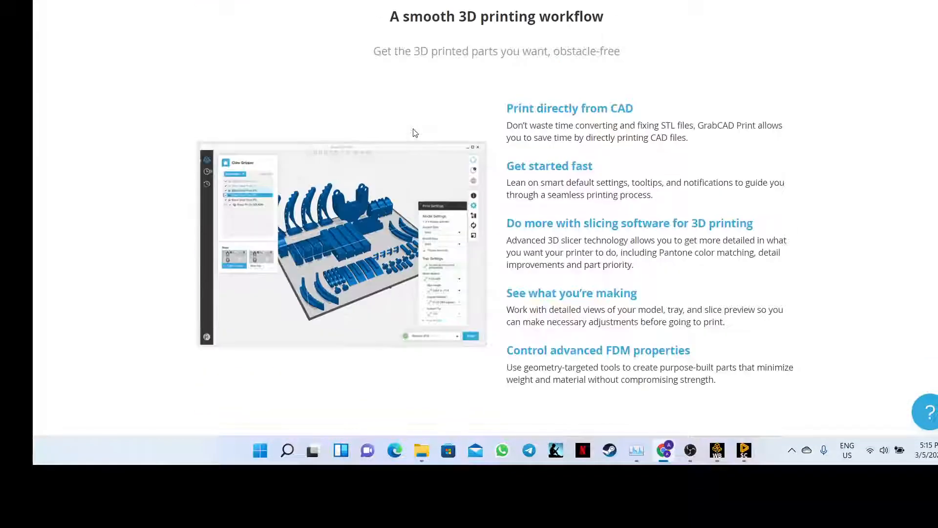
{"action": "scroll", "coordinate": [377, 71], "scroll_direction": "up", "scroll_amount": 3}
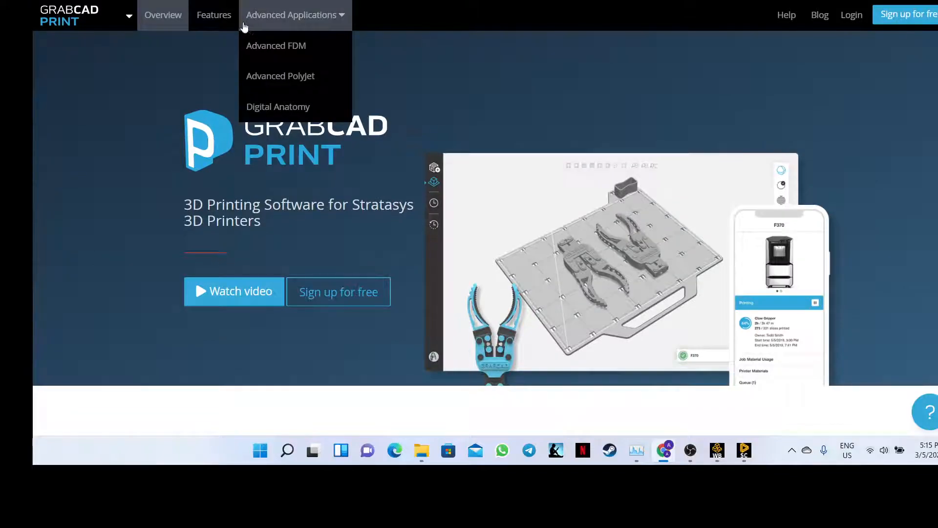
{"action": "mouse_move", "coordinate": [267, 26]}
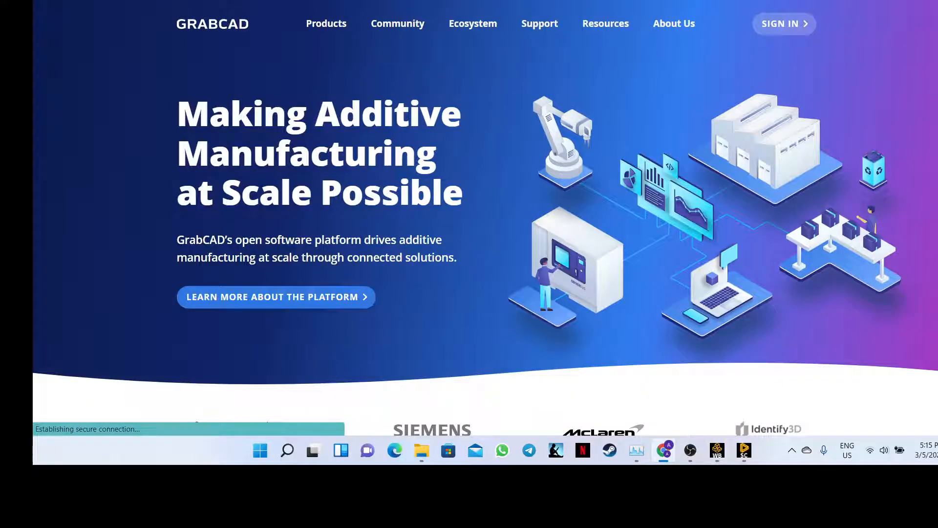
{"action": "mouse_move", "coordinate": [744, 451]}
{"action": "mouse_move", "coordinate": [726, 412]}
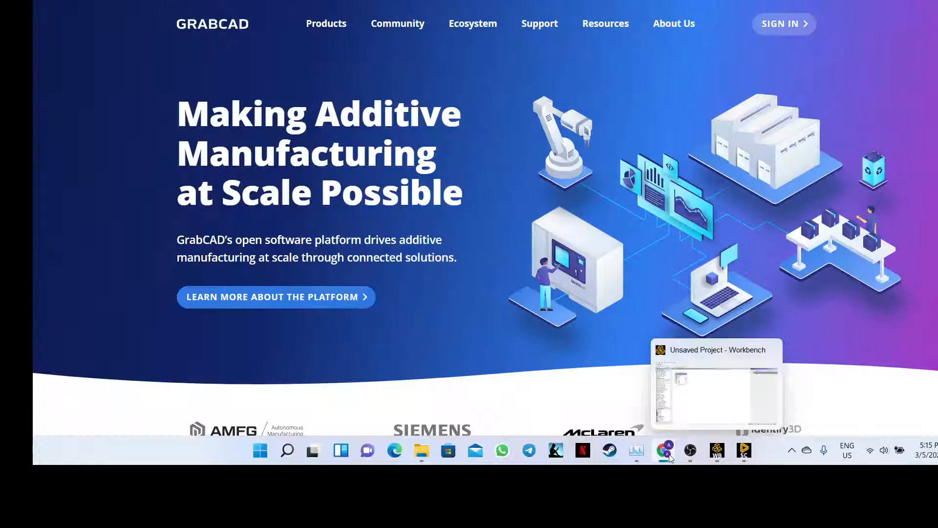
- Open the GrabCAD SDK page from the Products menu and skim it
{"action": "mouse_move", "coordinate": [668, 456]}
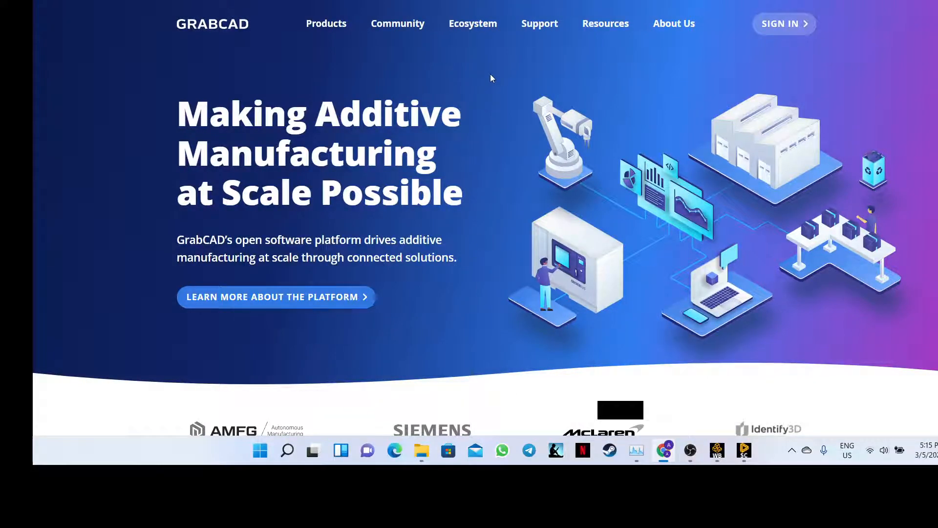
{"action": "mouse_move", "coordinate": [373, 25]}
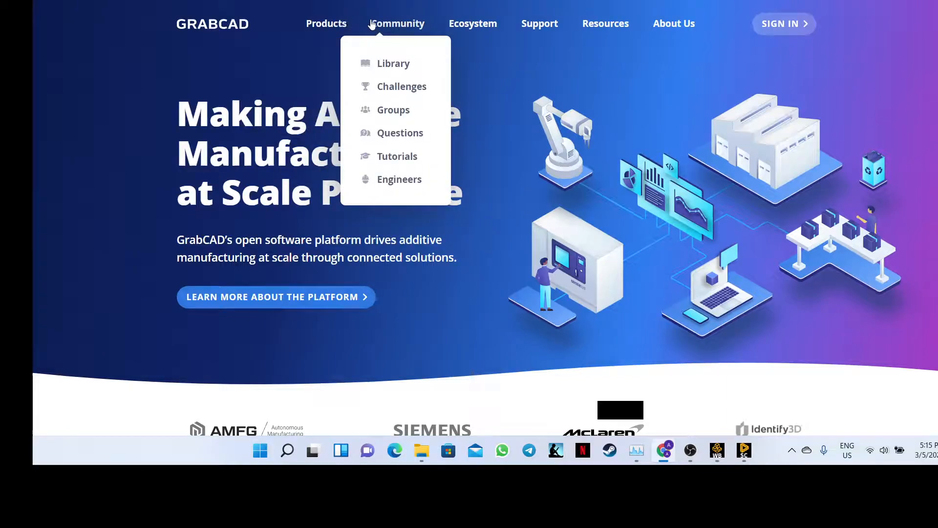
{"action": "mouse_move", "coordinate": [324, 27]}
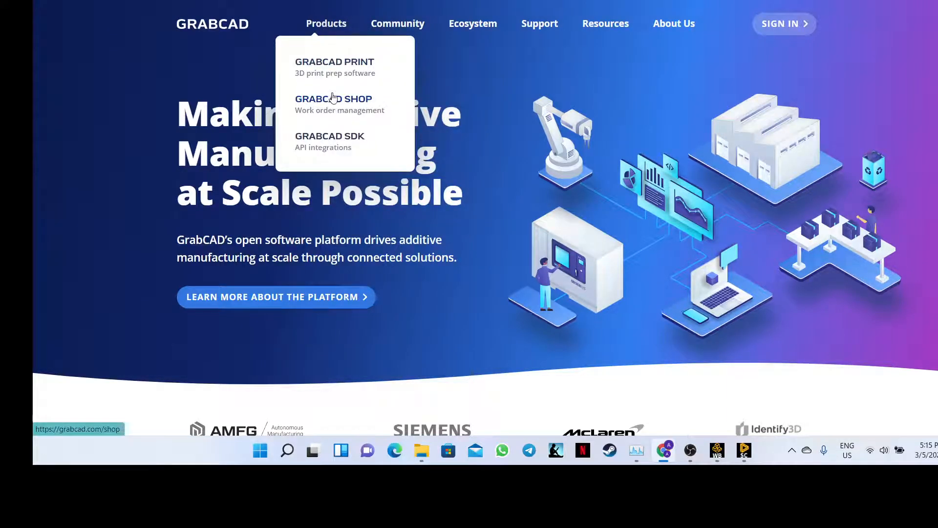
{"action": "left_click", "coordinate": [345, 141]}
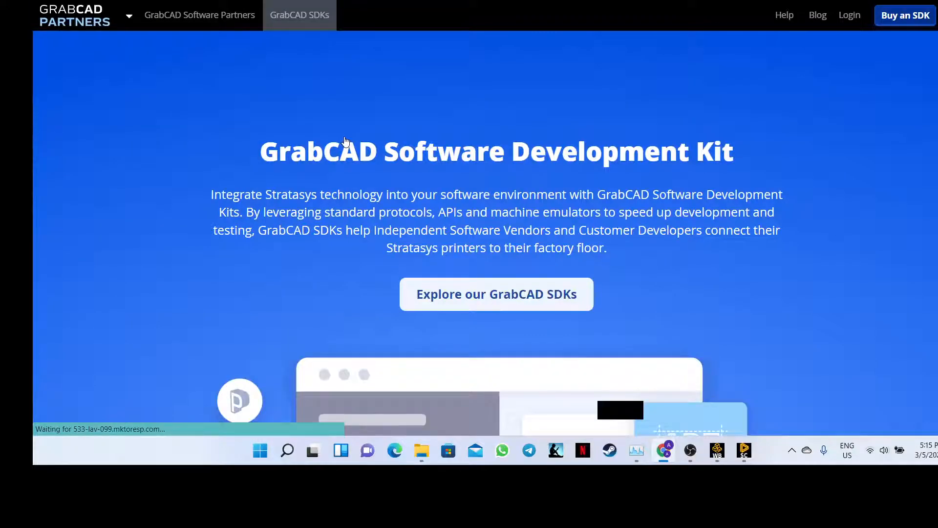
{"action": "scroll", "coordinate": [382, 148], "scroll_direction": "down", "scroll_amount": 4}
{"action": "scroll", "coordinate": [382, 152], "scroll_direction": "down", "scroll_amount": 6}
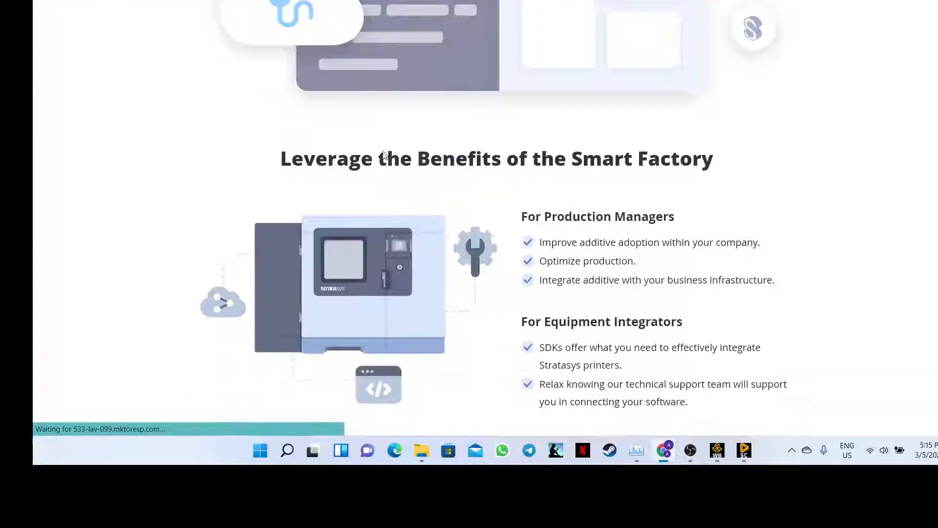
{"action": "scroll", "coordinate": [383, 154], "scroll_direction": "up", "scroll_amount": 9}
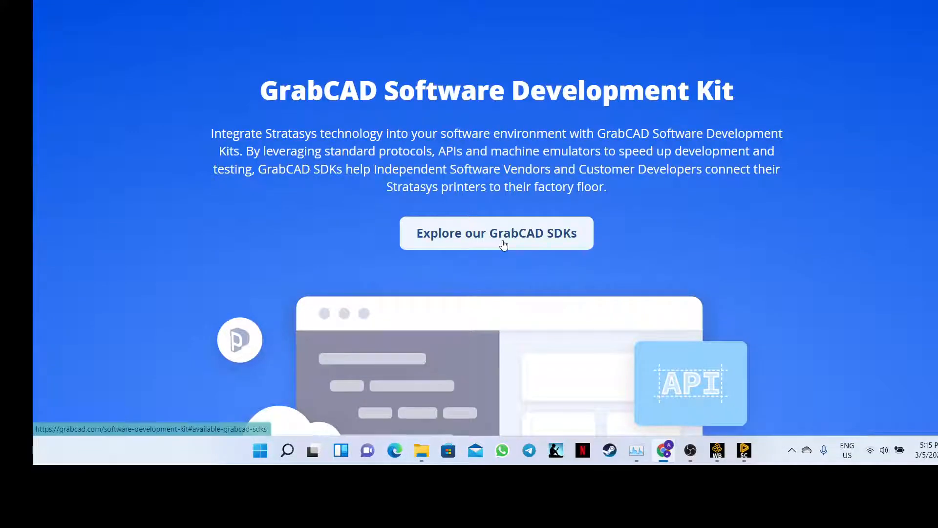
- Jump to 'Explore our GrabCAD SDKs', look over the list, and return to the top
{"action": "left_click", "coordinate": [505, 244]}
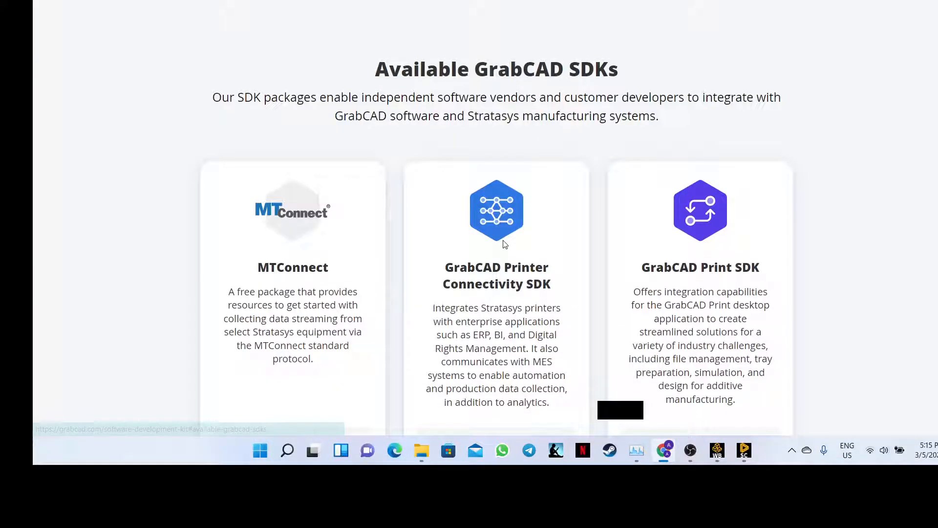
{"action": "scroll", "coordinate": [493, 217], "scroll_direction": "down", "scroll_amount": 8}
{"action": "scroll", "coordinate": [494, 218], "scroll_direction": "down", "scroll_amount": 3}
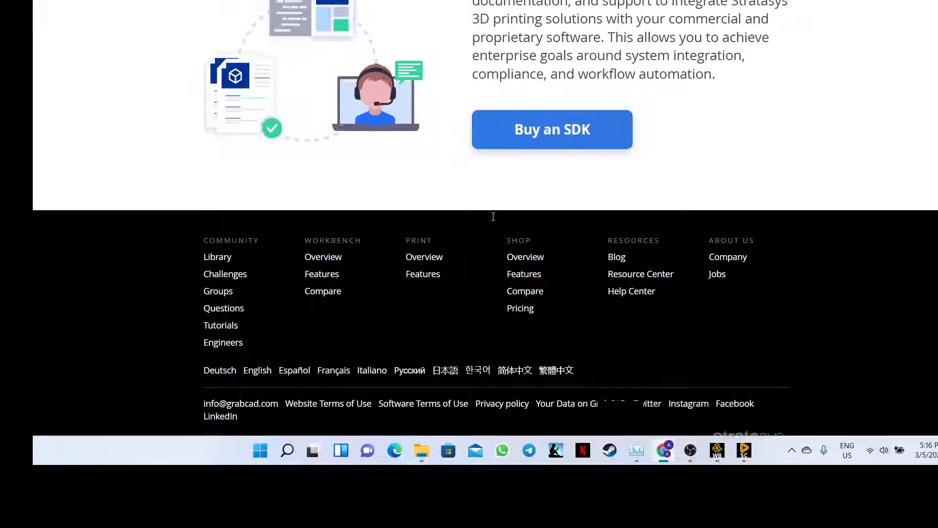
{"action": "scroll", "coordinate": [494, 217], "scroll_direction": "up", "scroll_amount": 18}
{"action": "scroll", "coordinate": [494, 217], "scroll_direction": "up", "scroll_amount": 14}
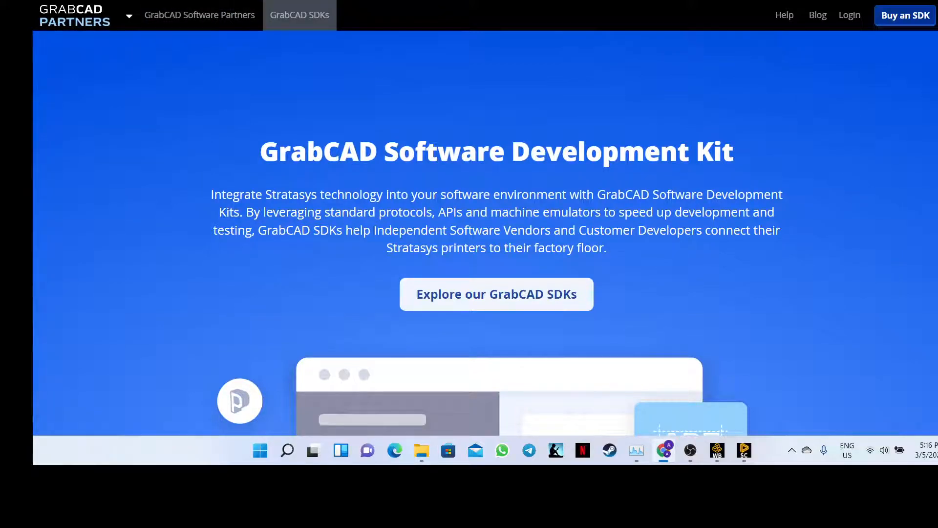
- Search Google for 'grabcad 3d models' and open the 'Popular models | 3D CAD Model Collection' result
{"action": "key", "text": "ctrl+l"}
{"action": "type", "text": "grabcad"}
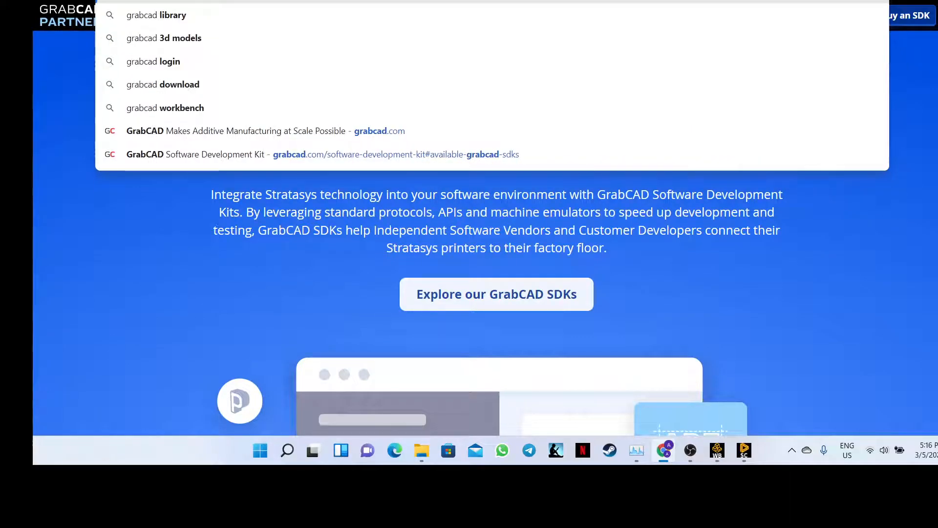
{"action": "type", "text": " 3d"}
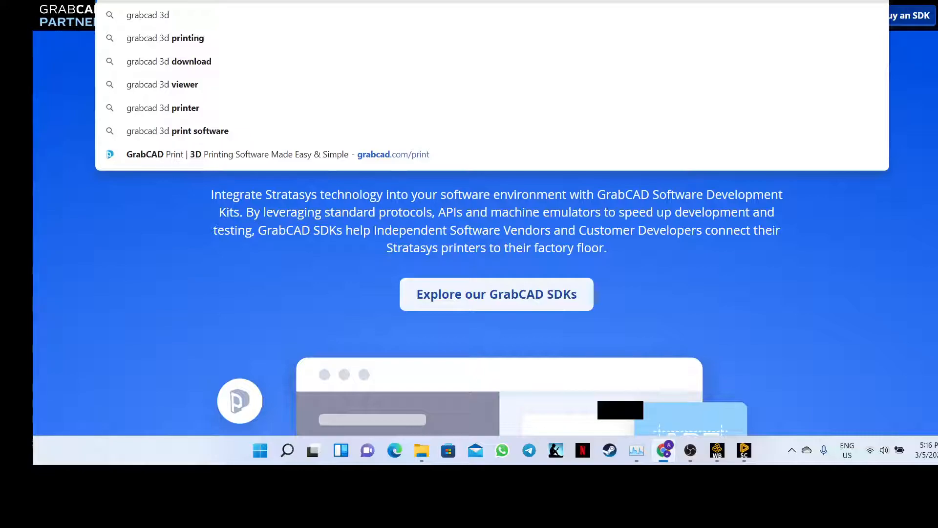
{"action": "type", "text": " models"}
{"action": "key", "text": "Return"}
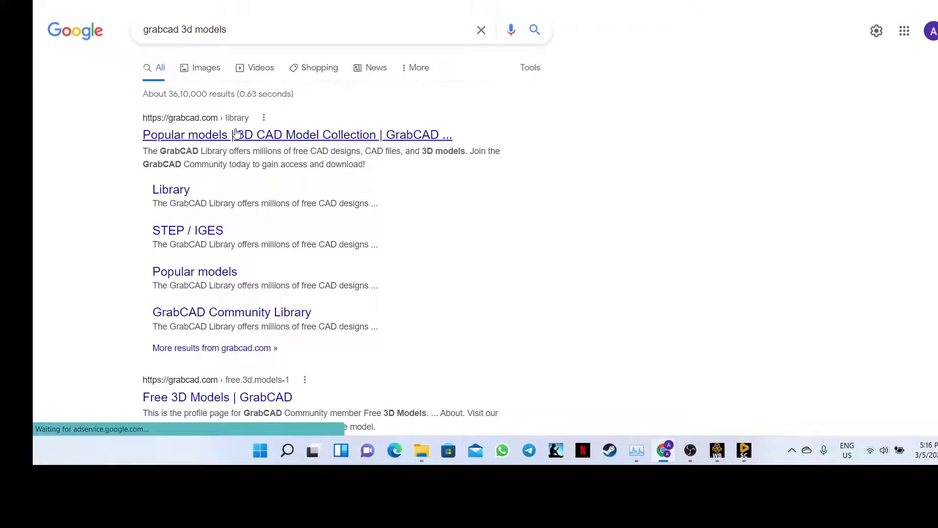
{"action": "left_click", "coordinate": [314, 117]}
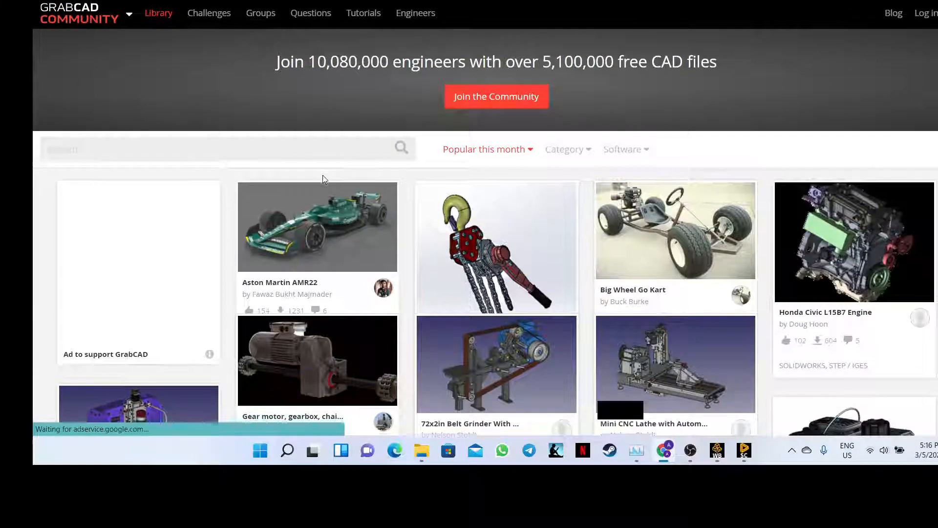
- Browse the popular models grid and hit download on the red container assembly card
{"action": "scroll", "coordinate": [322, 179], "scroll_direction": "down", "scroll_amount": 1}
{"action": "scroll", "coordinate": [332, 182], "scroll_direction": "down", "scroll_amount": 6}
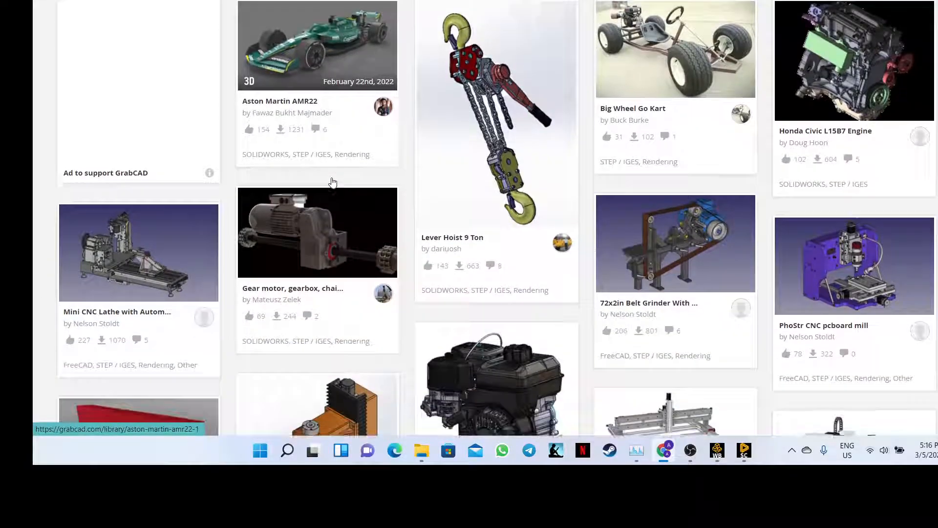
{"action": "scroll", "coordinate": [253, 136], "scroll_direction": "down", "scroll_amount": 4}
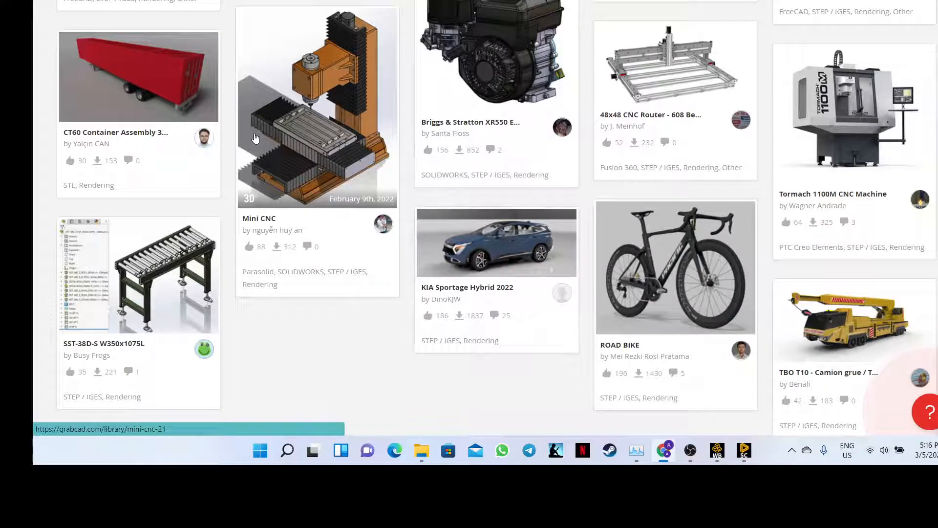
{"action": "scroll", "coordinate": [254, 138], "scroll_direction": "down", "scroll_amount": 3}
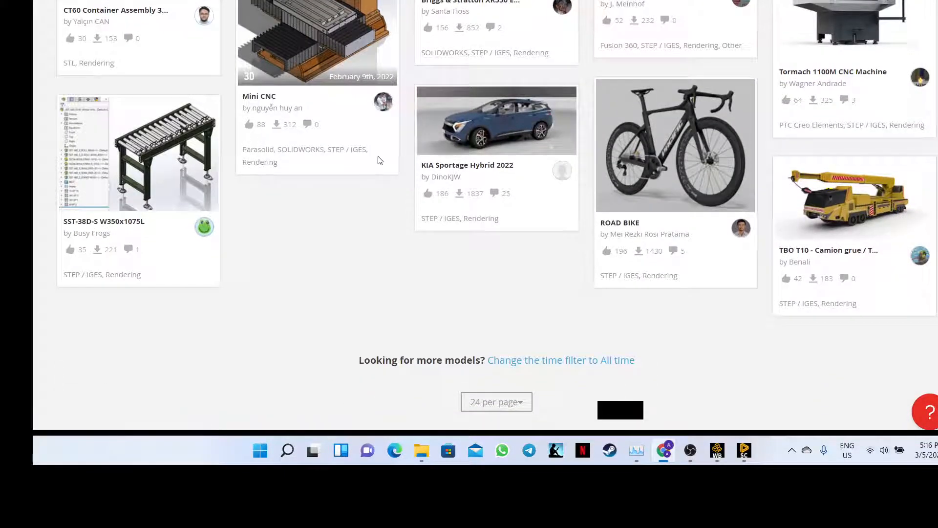
{"action": "scroll", "coordinate": [378, 156], "scroll_direction": "up", "scroll_amount": 5}
{"action": "scroll", "coordinate": [379, 158], "scroll_direction": "up", "scroll_amount": 2}
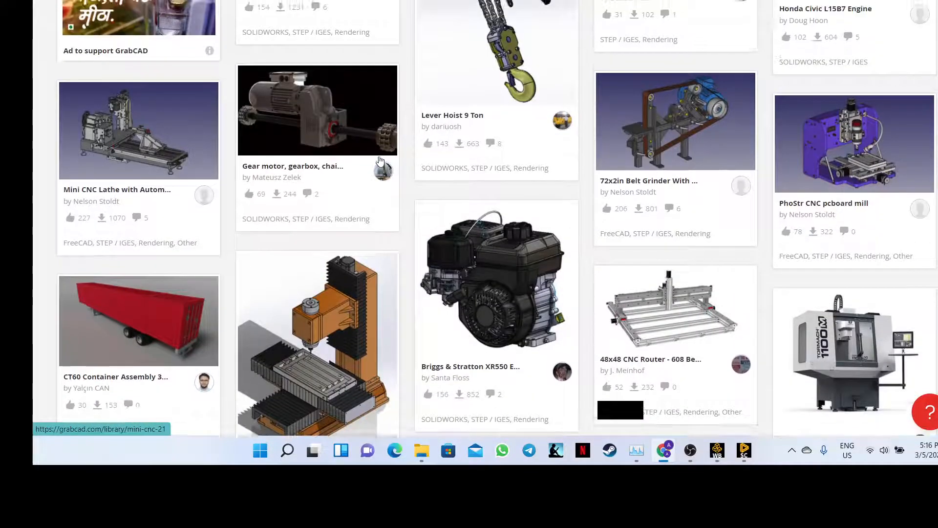
{"action": "scroll", "coordinate": [379, 157], "scroll_direction": "down", "scroll_amount": 2}
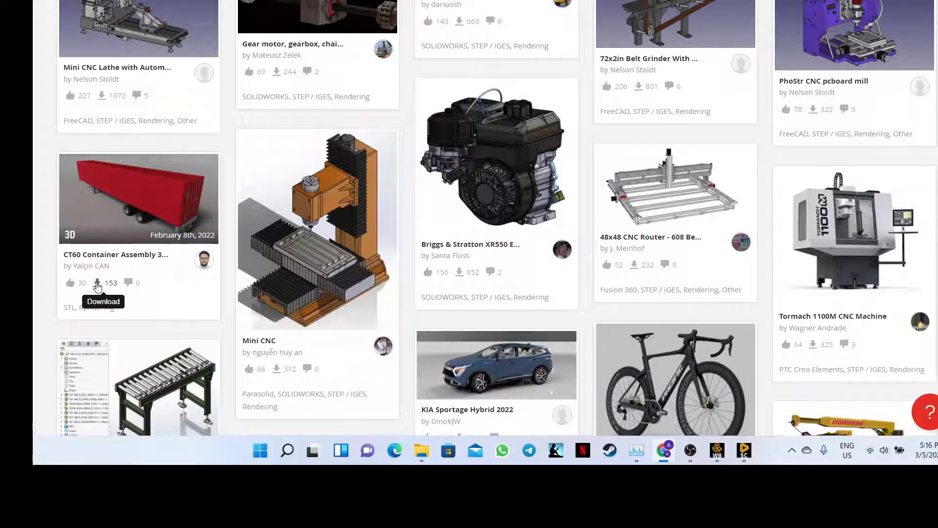
{"action": "scroll", "coordinate": [98, 287], "scroll_direction": "up", "scroll_amount": 6}
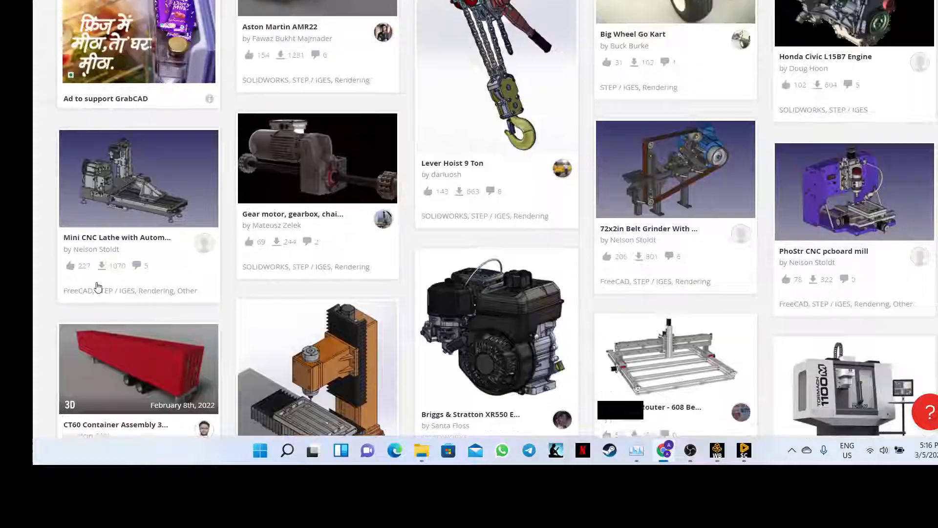
{"action": "scroll", "coordinate": [268, 214], "scroll_direction": "down", "scroll_amount": 5}
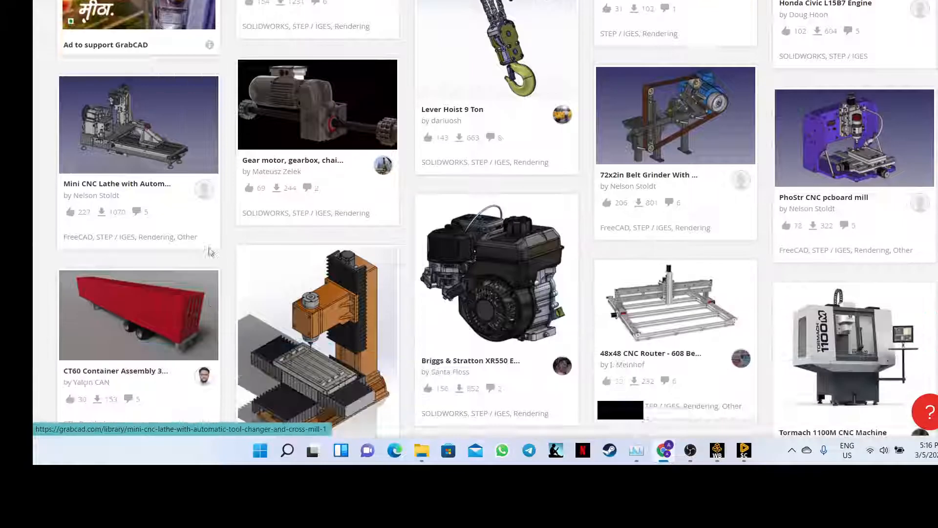
{"action": "scroll", "coordinate": [203, 255], "scroll_direction": "up", "scroll_amount": 5}
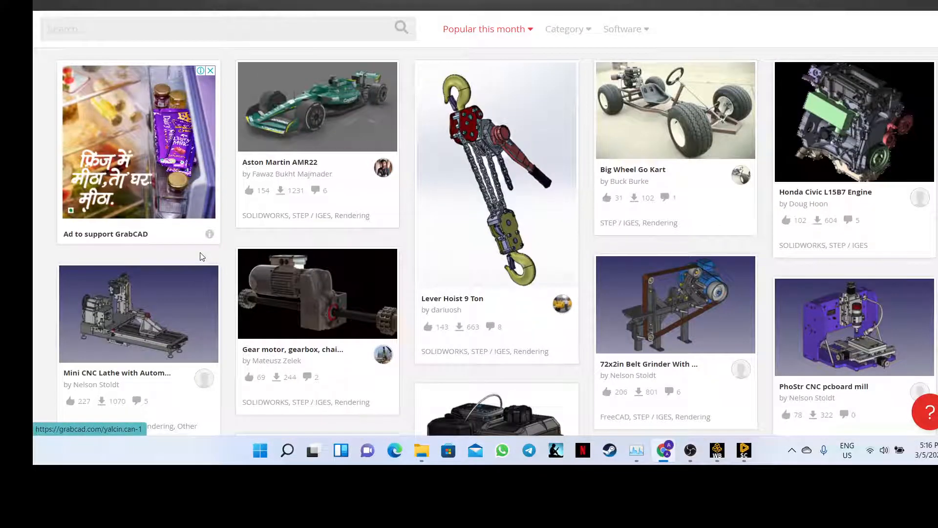
{"action": "scroll", "coordinate": [145, 265], "scroll_direction": "down", "scroll_amount": 4}
{"action": "scroll", "coordinate": [144, 265], "scroll_direction": "down", "scroll_amount": 3}
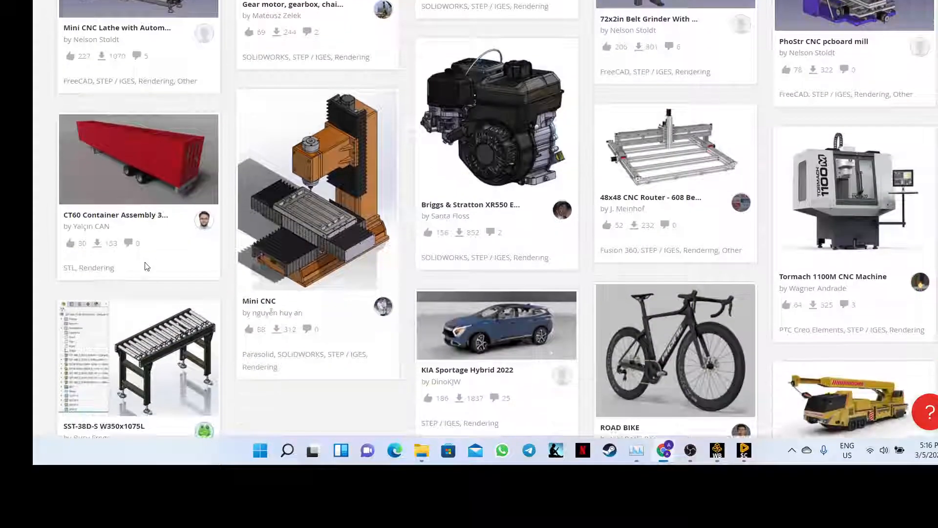
{"action": "left_click", "coordinate": [97, 224]}
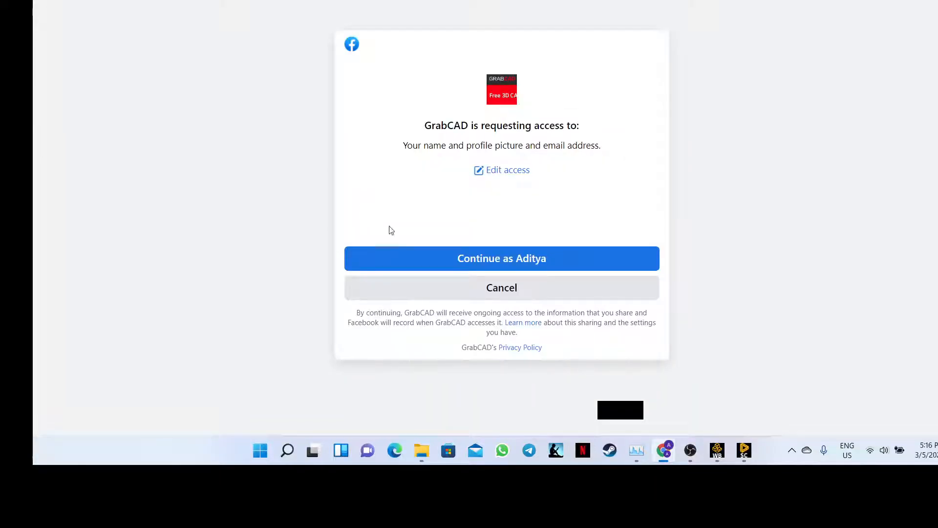
- Attempt the Facebook login, then sign in to GrabCAD with Google instead
{"action": "left_click", "coordinate": [471, 270]}
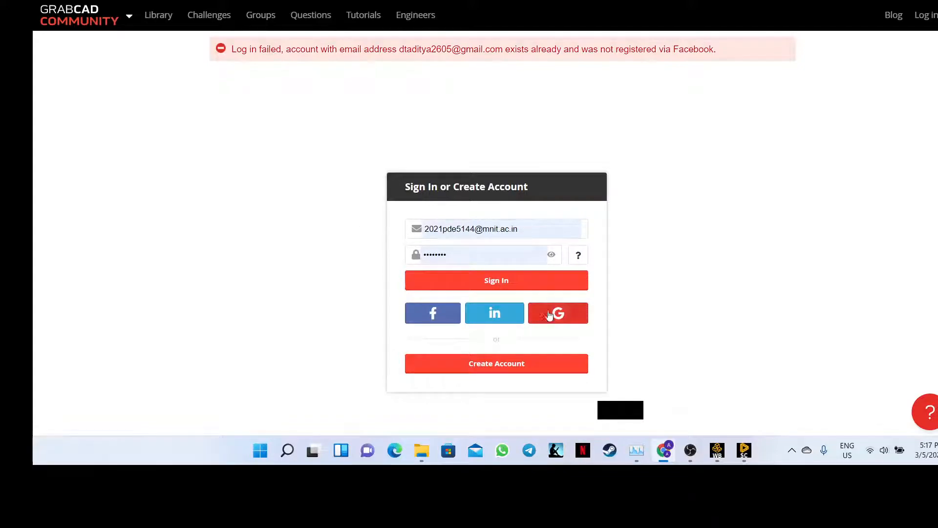
{"action": "left_click", "coordinate": [567, 311]}
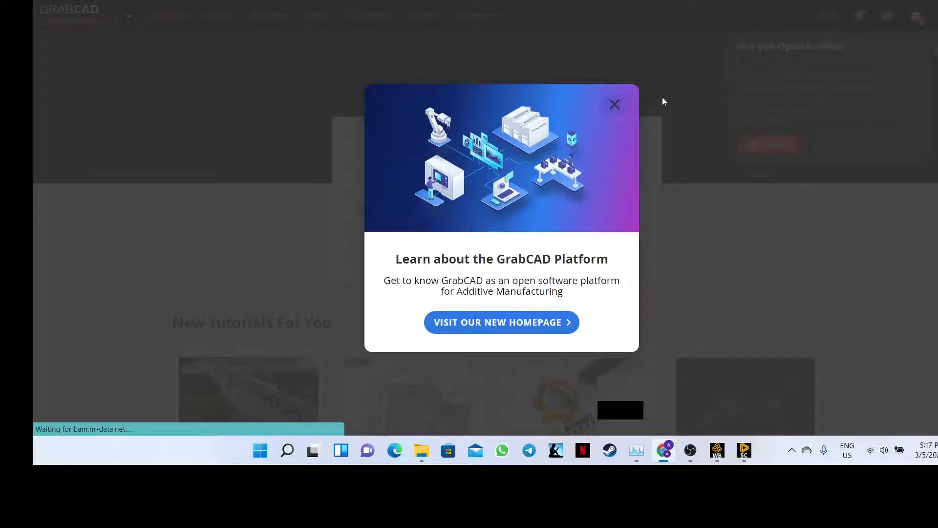
- Close the 'Learn about the GrabCAD Platform' pop-up and scroll down to New Models
{"action": "left_click", "coordinate": [615, 105]}
{"action": "scroll", "coordinate": [553, 144], "scroll_direction": "down", "scroll_amount": 3}
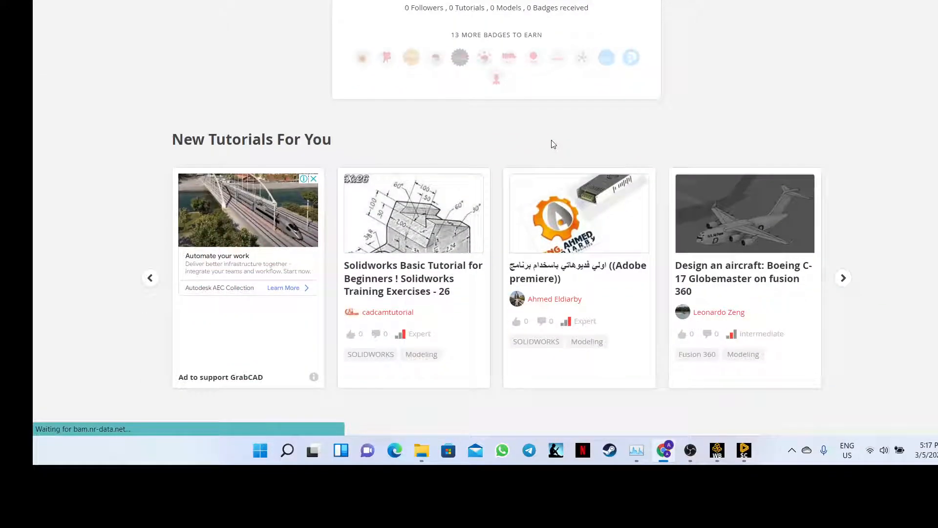
{"action": "scroll", "coordinate": [462, 231], "scroll_direction": "down", "scroll_amount": 1}
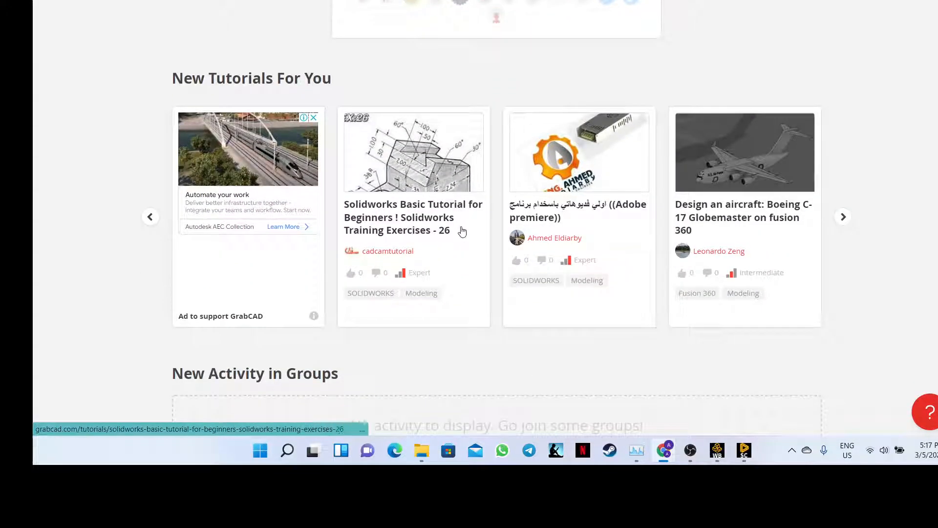
{"action": "scroll", "coordinate": [463, 231], "scroll_direction": "down", "scroll_amount": 1}
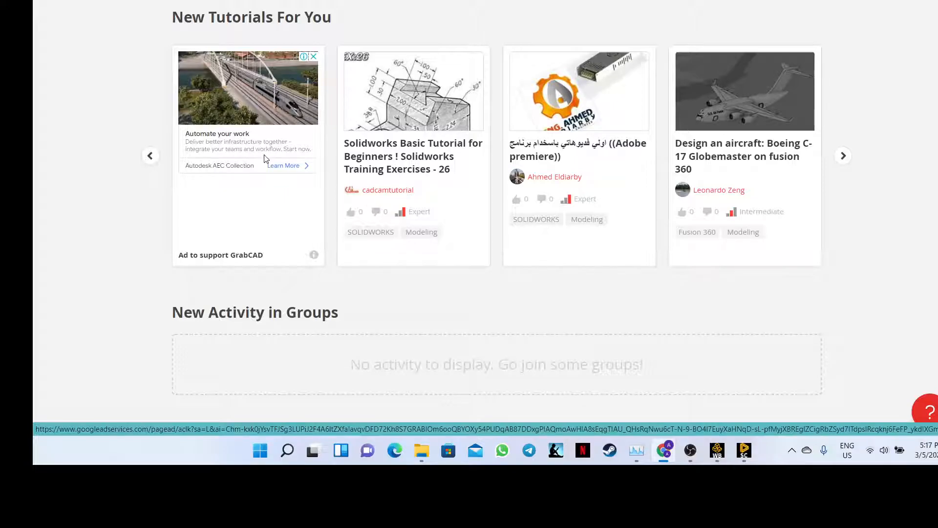
{"action": "scroll", "coordinate": [268, 159], "scroll_direction": "down", "scroll_amount": 5}
{"action": "scroll", "coordinate": [294, 194], "scroll_direction": "down", "scroll_amount": 10}
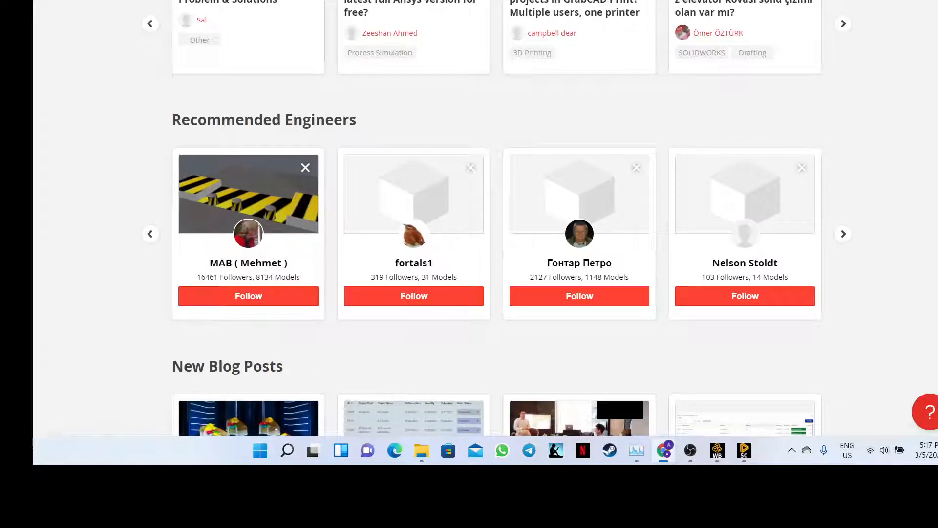
{"action": "scroll", "coordinate": [297, 198], "scroll_direction": "down", "scroll_amount": 2}
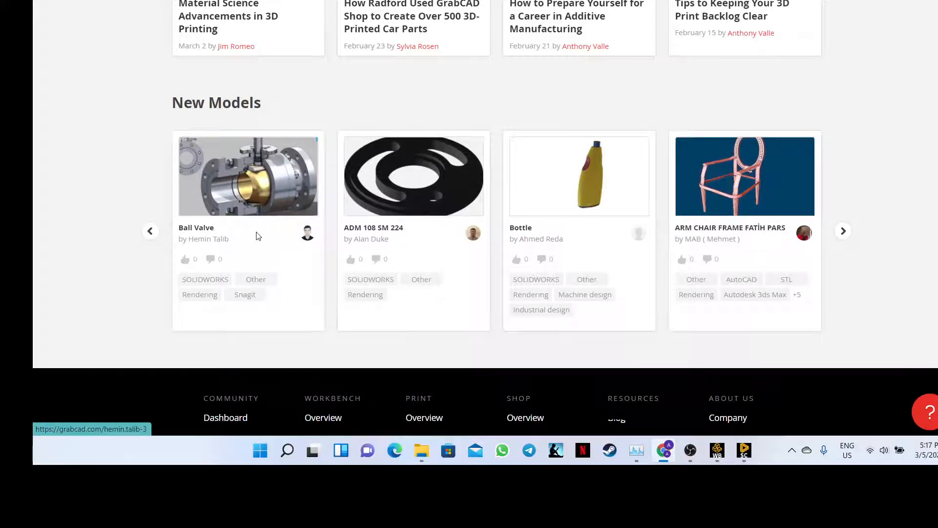
- Advance the New Models carousel twice to find the Alloy wheel and tyre model
{"action": "scroll", "coordinate": [297, 238], "scroll_direction": "down", "scroll_amount": 2}
{"action": "left_click", "coordinate": [843, 109]}
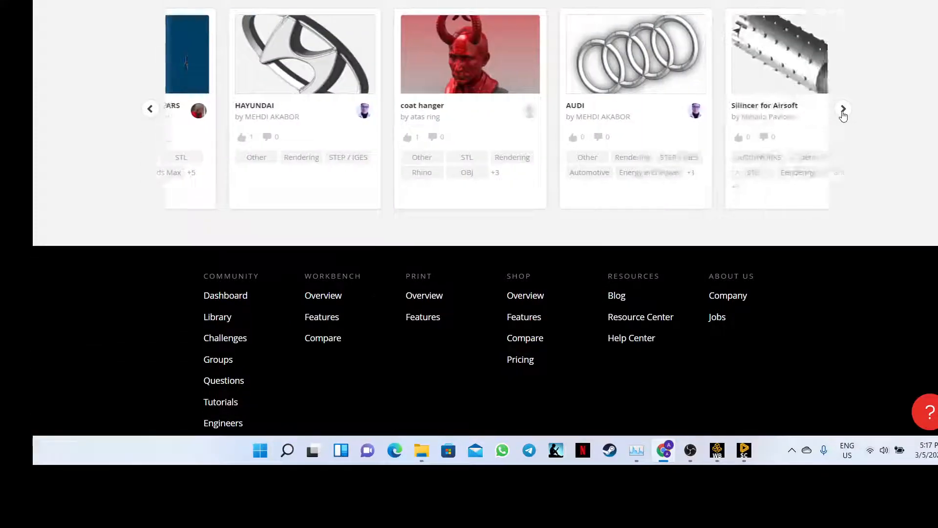
{"action": "scroll", "coordinate": [673, 199], "scroll_direction": "up", "scroll_amount": 1}
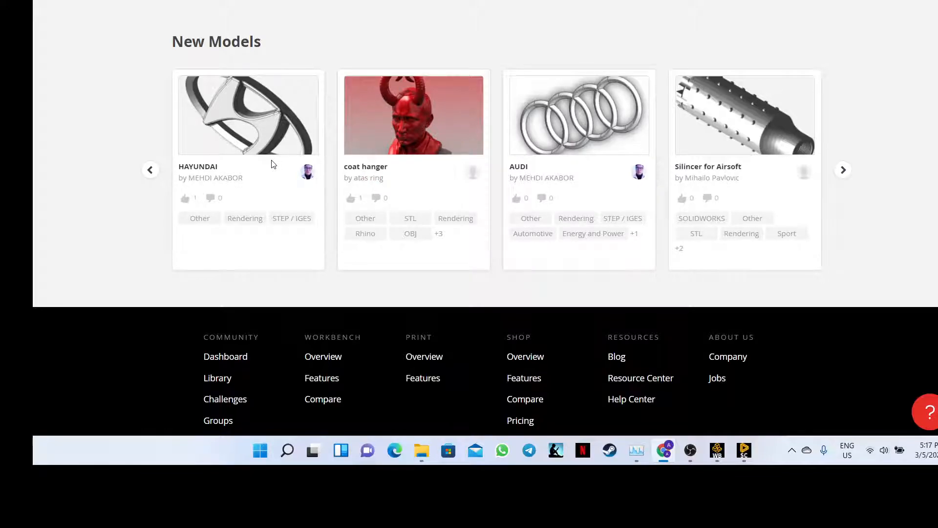
{"action": "left_click", "coordinate": [847, 176]}
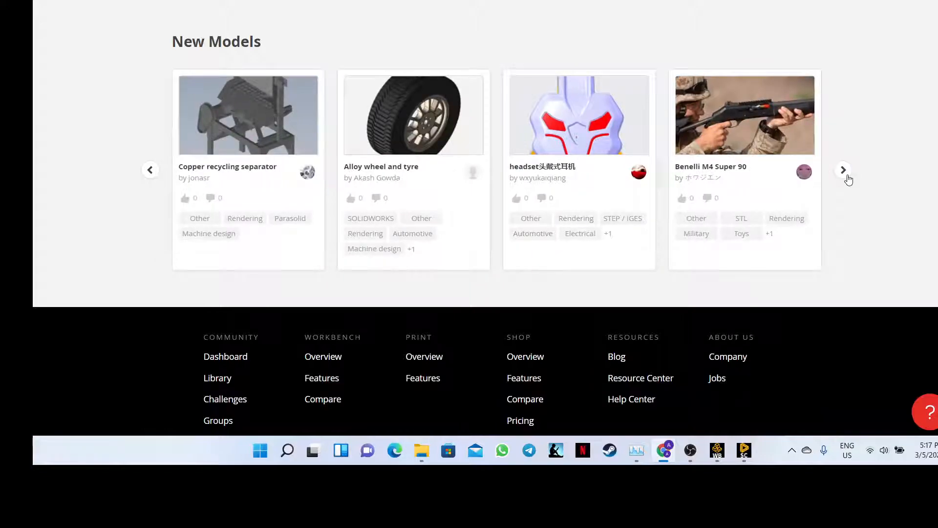
- Open the 'Alloy wheel and tyre' model page and download its files
{"action": "left_click", "coordinate": [399, 167]}
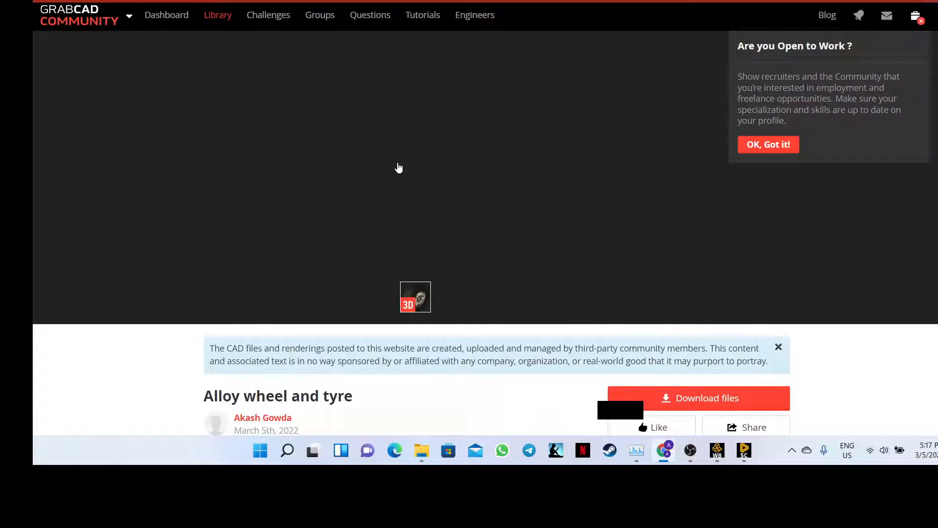
{"action": "scroll", "coordinate": [401, 199], "scroll_direction": "down", "scroll_amount": 6}
{"action": "scroll", "coordinate": [377, 189], "scroll_direction": "up", "scroll_amount": 2}
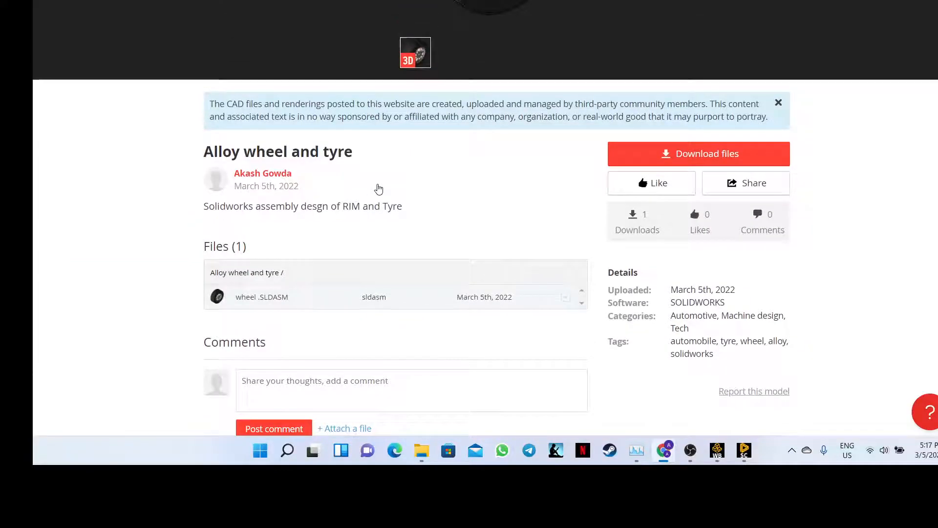
{"action": "left_click", "coordinate": [686, 161]}
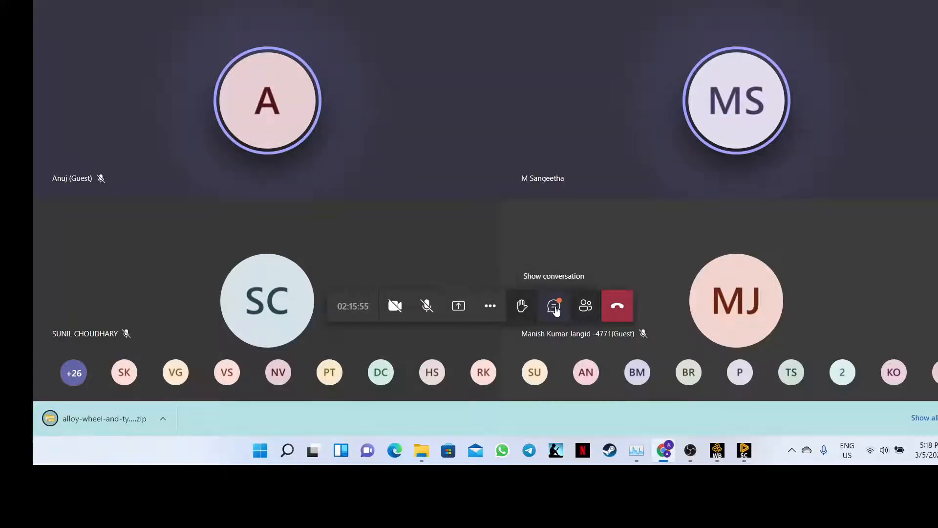
- From the meeting chat, open the OneDrive zip link and the forms link in new browser tabs
{"action": "left_click", "coordinate": [554, 305]}
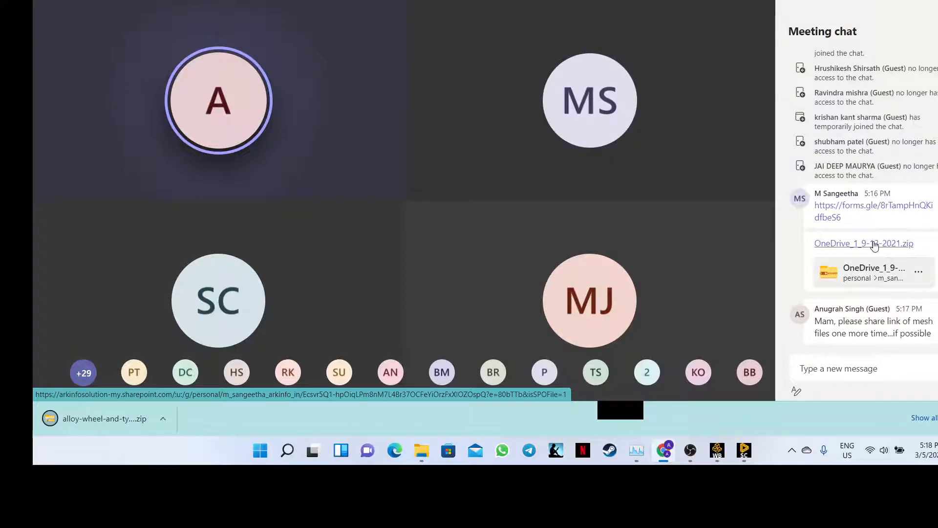
{"action": "right_click", "coordinate": [873, 243]}
{"action": "left_click", "coordinate": [841, 255]}
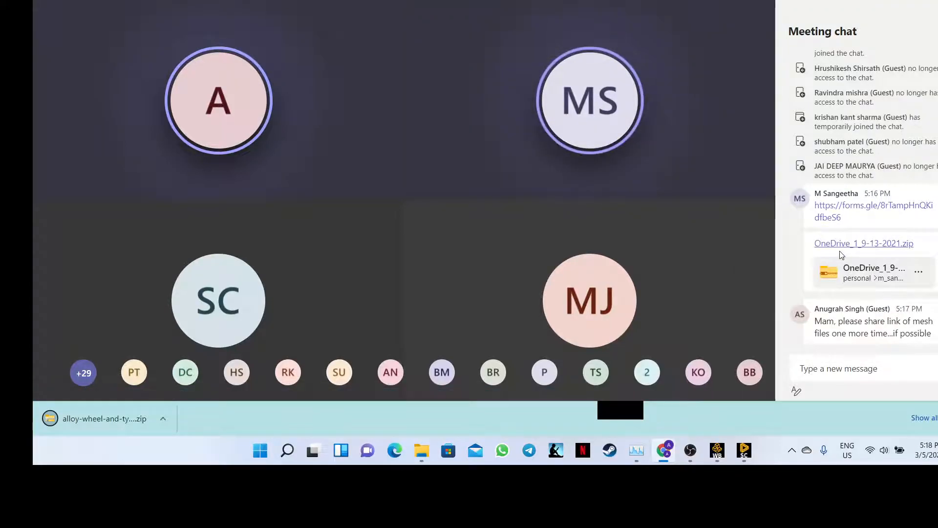
{"action": "right_click", "coordinate": [857, 209]}
{"action": "left_click", "coordinate": [832, 217]}
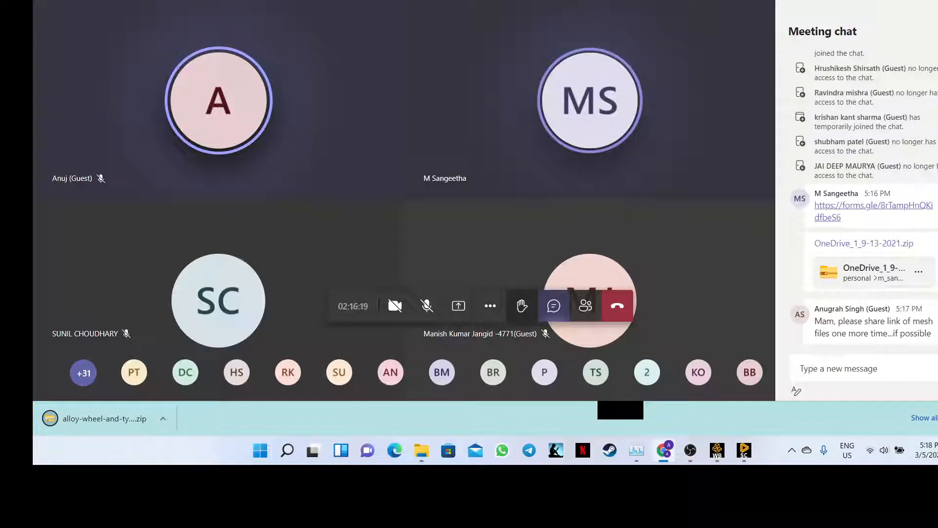
{"action": "key", "text": "ctrl+Tab"}
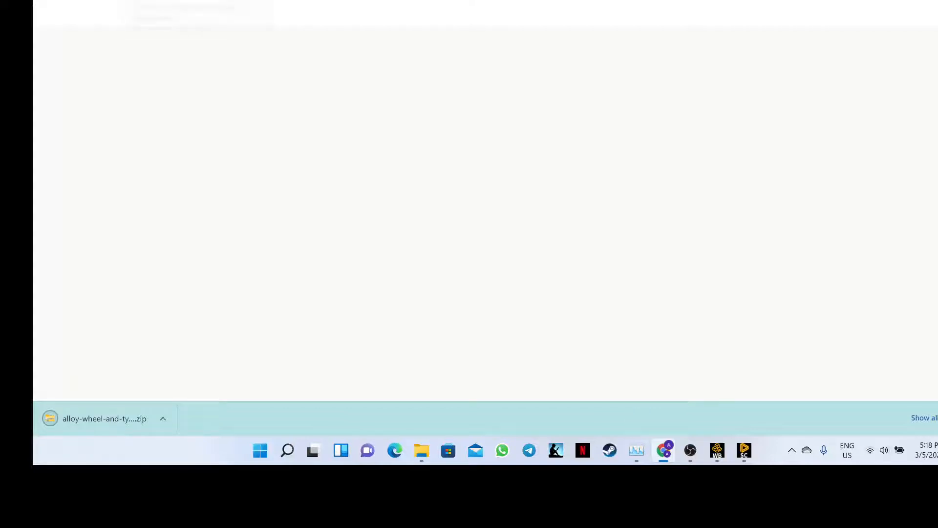
- Switch back and forth between the Teams meeting and the SpaceClaim crankshaft model
{"action": "left_click", "coordinate": [234, 0]}
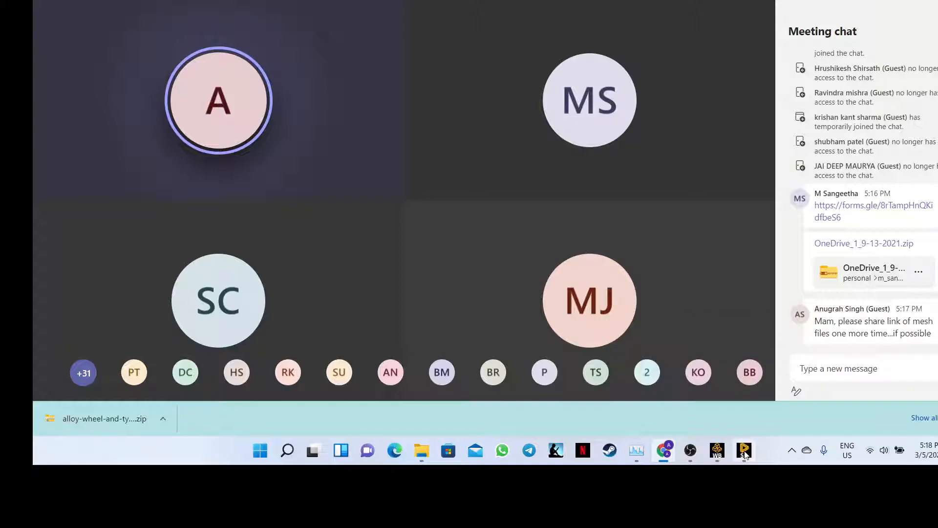
{"action": "mouse_move", "coordinate": [743, 454]}
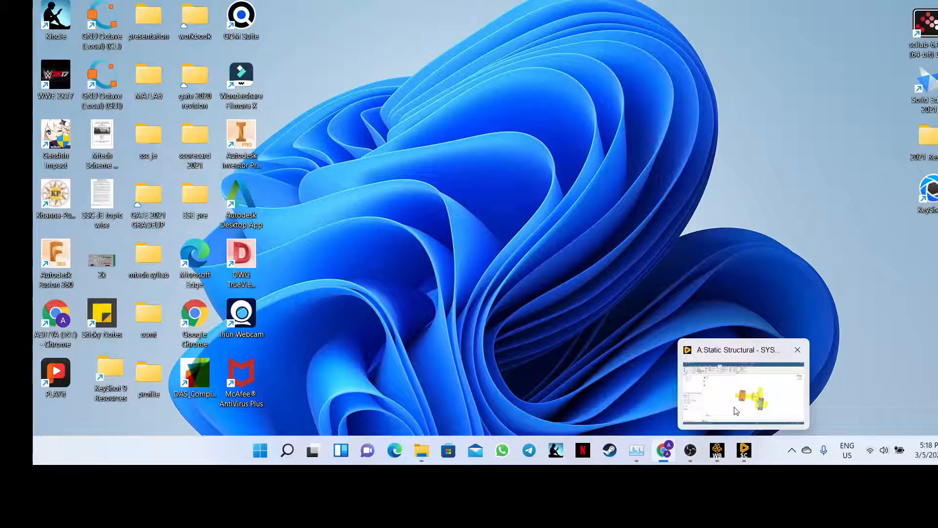
{"action": "left_click", "coordinate": [735, 408]}
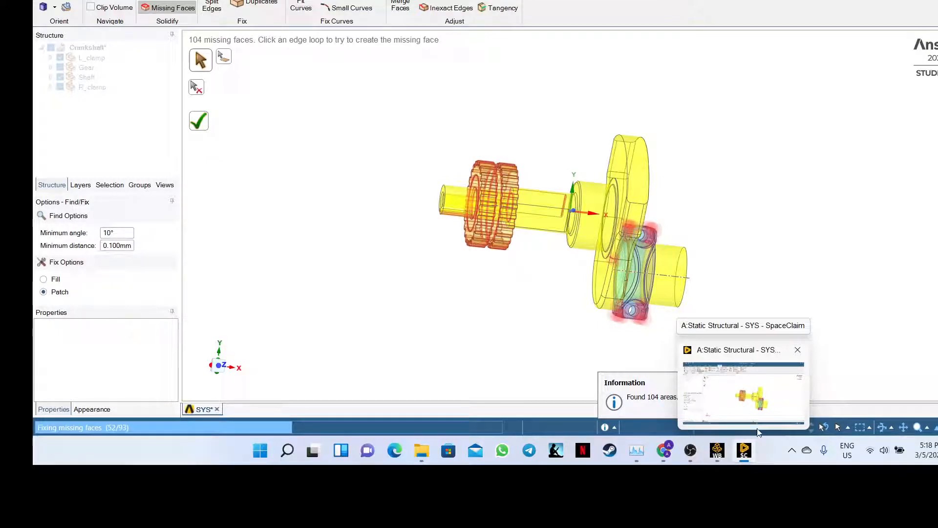
{"action": "mouse_move", "coordinate": [671, 454]}
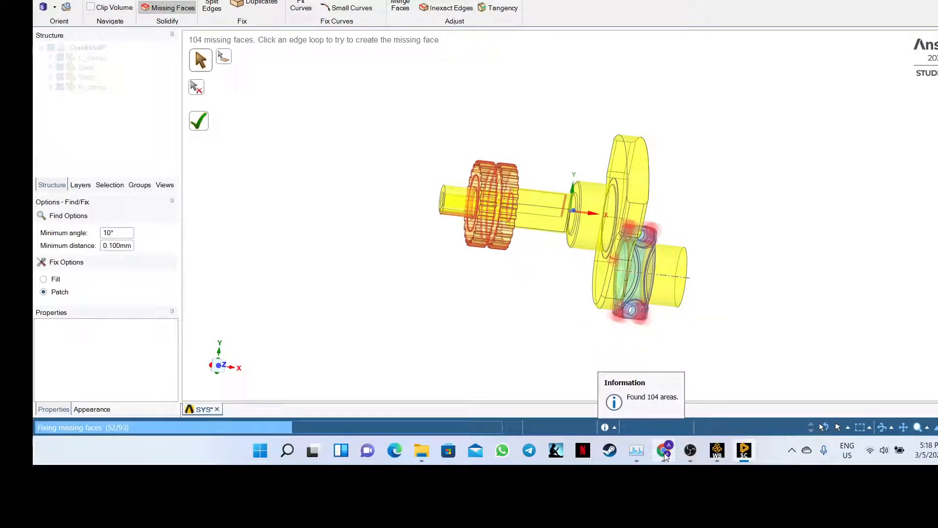
{"action": "left_click", "coordinate": [665, 452]}
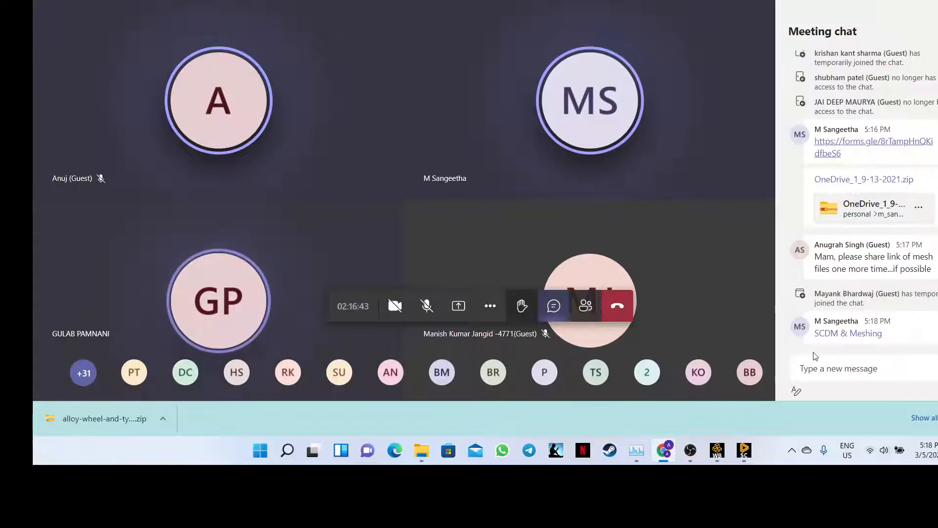
{"action": "key", "text": "alt+Tab"}
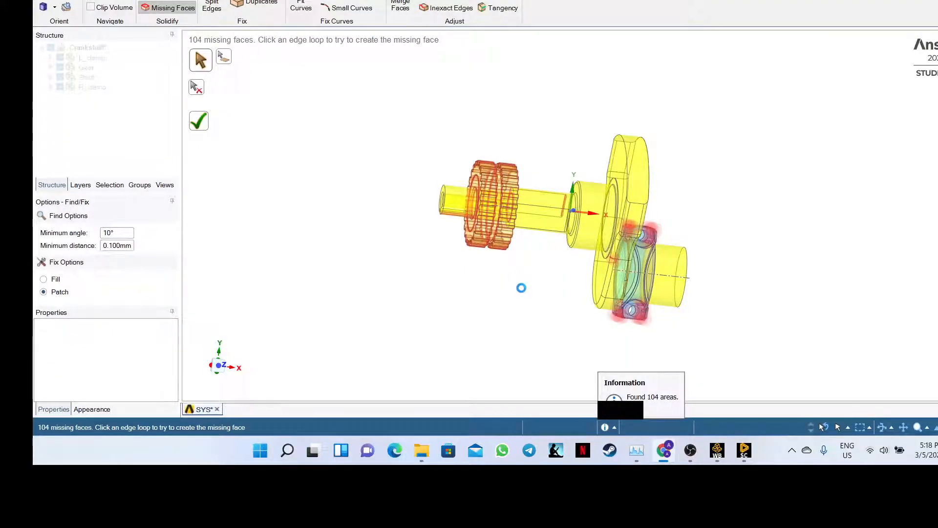
{"action": "key", "text": "alt+Tab"}
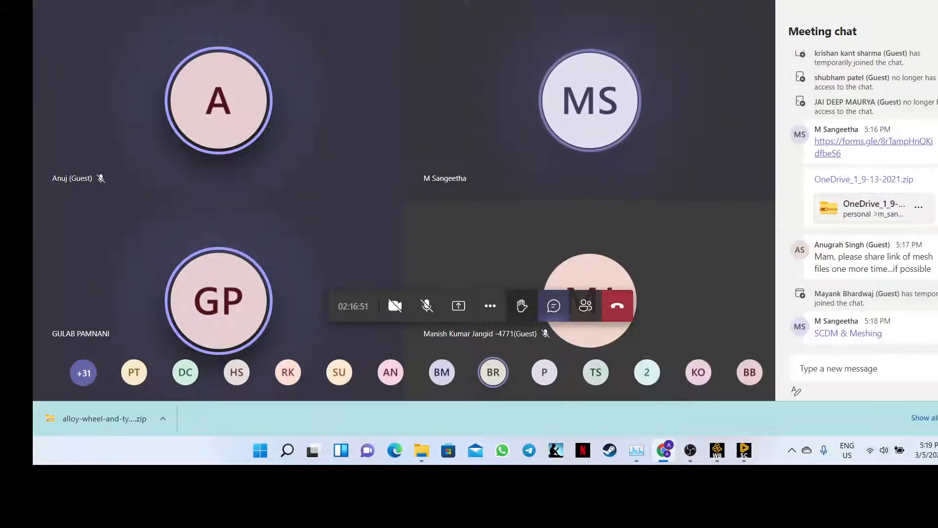
- Return to the Alloy wheel and tyre page in Chrome and bring up the downloaded files list
{"action": "left_click", "coordinate": [498, 0]}
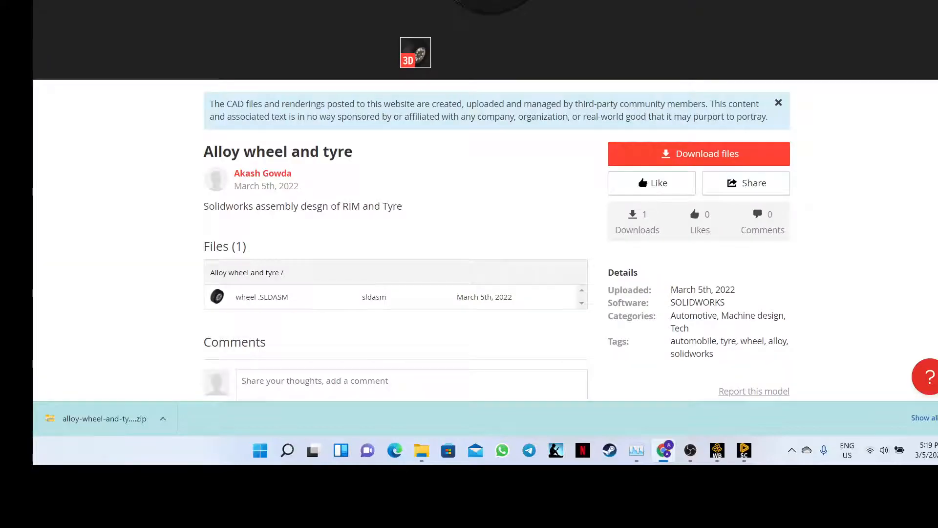
{"action": "key", "text": "alt+Tab"}
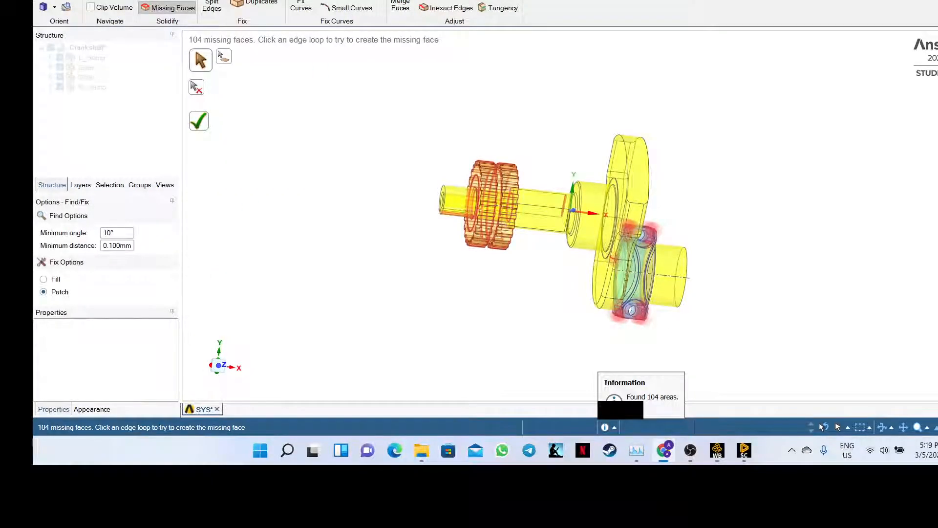
{"action": "key", "text": "alt+Tab"}
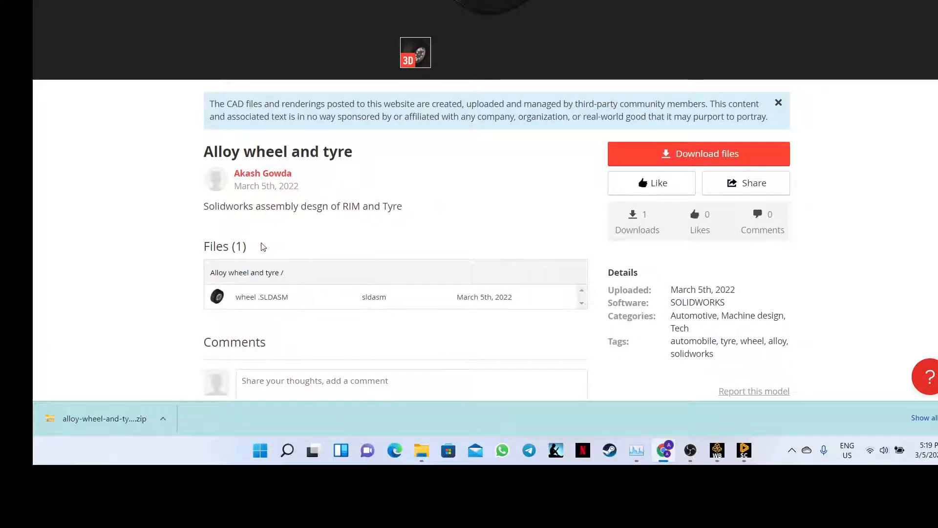
{"action": "scroll", "coordinate": [262, 246], "scroll_direction": "down", "scroll_amount": 3}
{"action": "scroll", "coordinate": [263, 247], "scroll_direction": "up", "scroll_amount": 3}
{"action": "key", "text": "alt+Tab"}
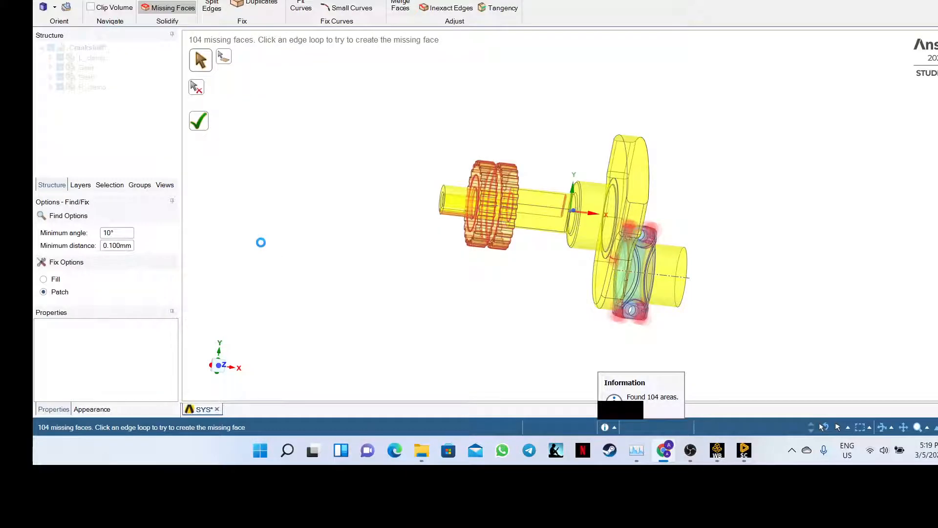
{"action": "key", "text": "alt+Tab"}
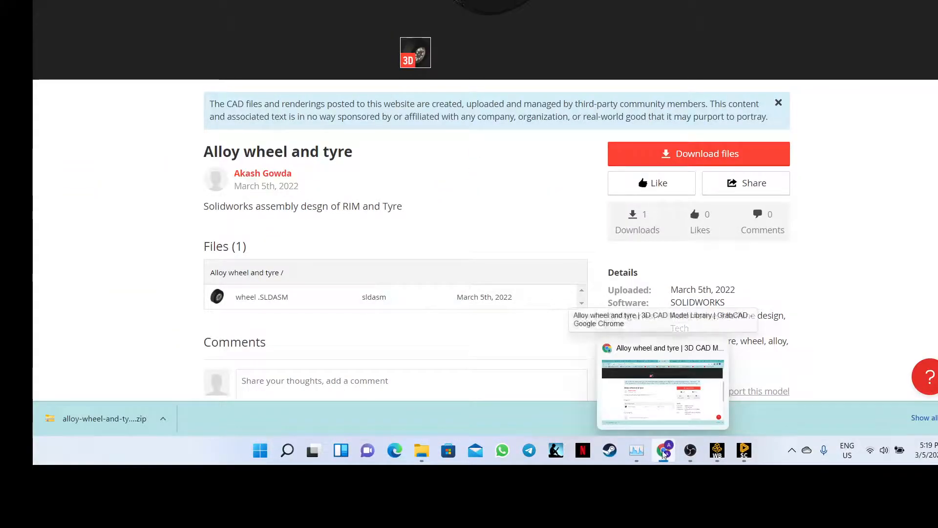
{"action": "key", "text": "ctrl+Tab"}
{"action": "scroll", "coordinate": [691, 122], "scroll_direction": "up", "scroll_amount": 7}
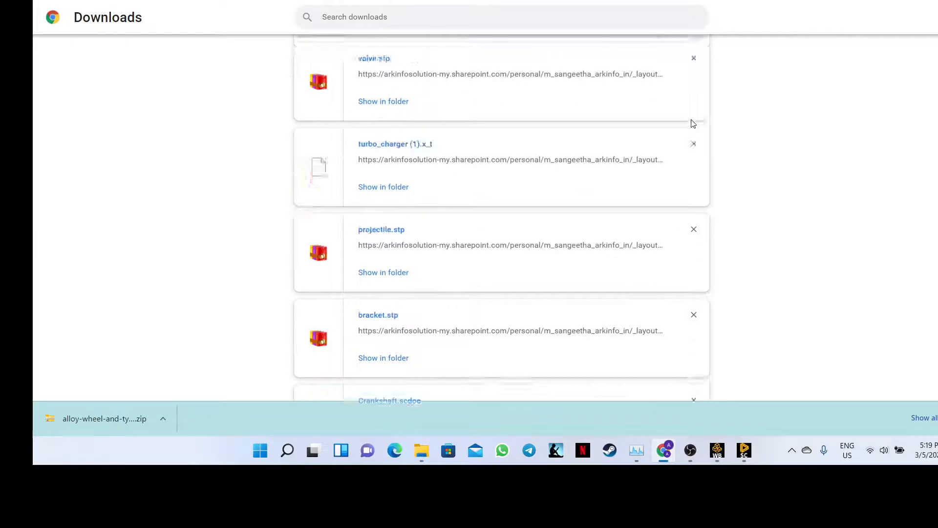
- Open the ANSYS folder beside the downloads window and move the alloy wheel zip into it
{"action": "left_click_drag", "start_coordinate": [831, 0], "coordinate": [576, 78]}
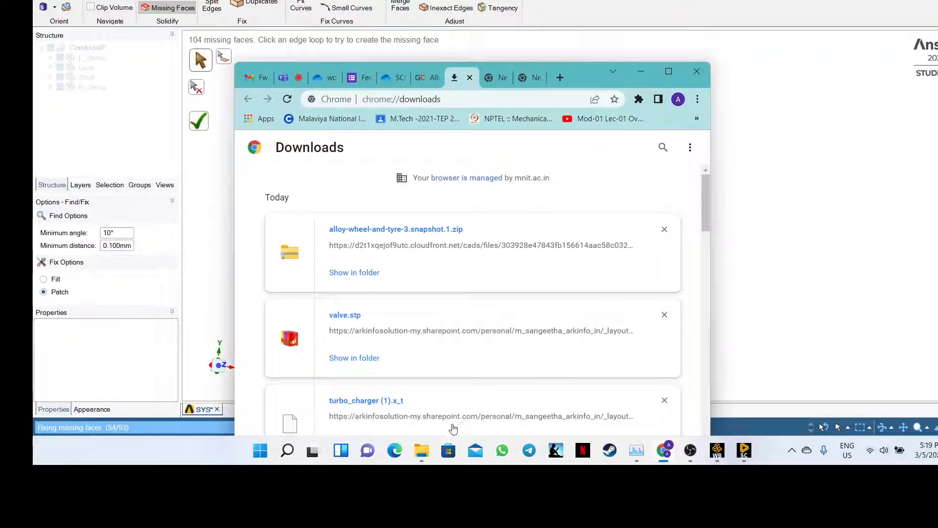
{"action": "left_click", "coordinate": [422, 450]}
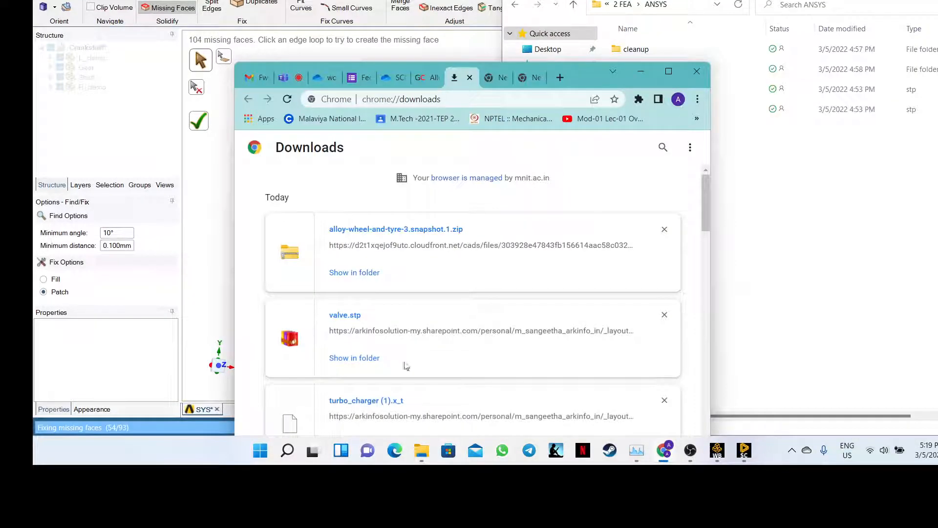
{"action": "left_click_drag", "start_coordinate": [584, 76], "coordinate": [469, 71]}
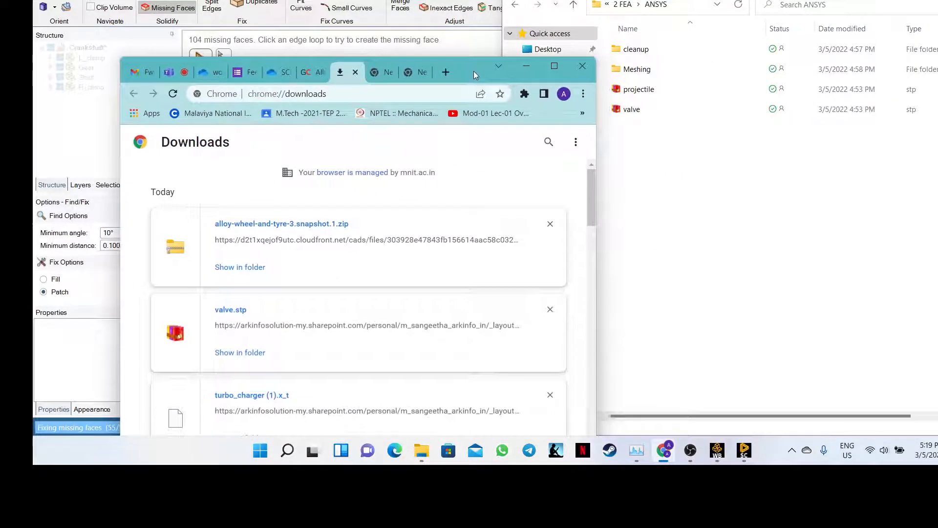
{"action": "left_click_drag", "start_coordinate": [316, 224], "coordinate": [672, 193]}
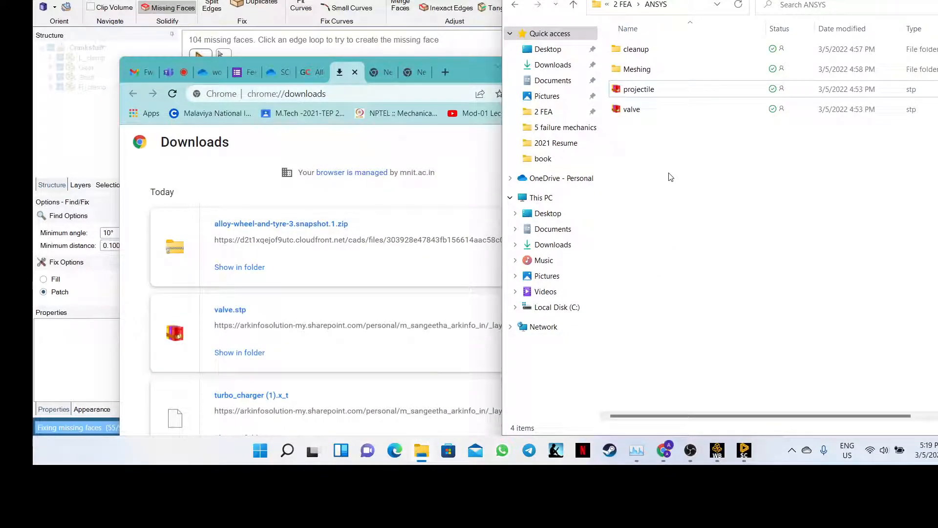
{"action": "key", "text": "ctrl+v"}
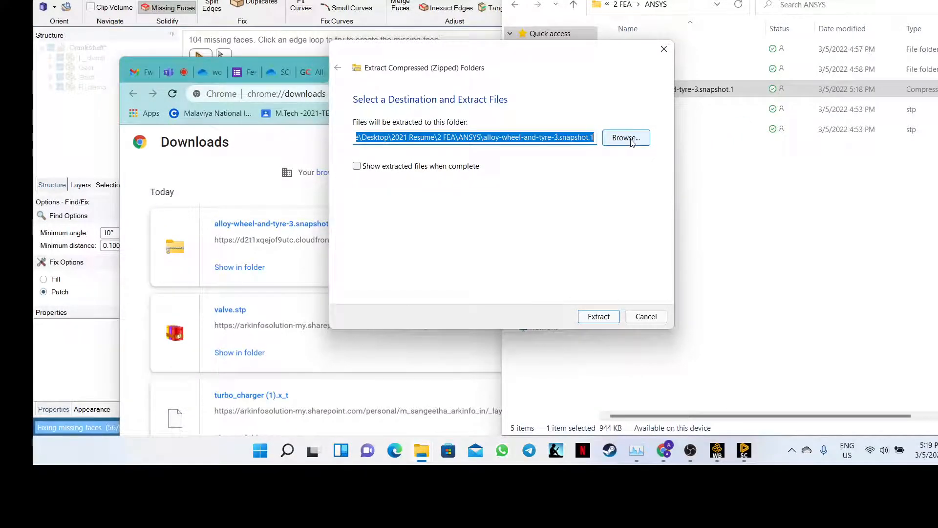
- Extract the zip into its own folder, open it to see the wheel assembly, then go back to ANSYS
{"action": "left_click", "coordinate": [597, 315]}
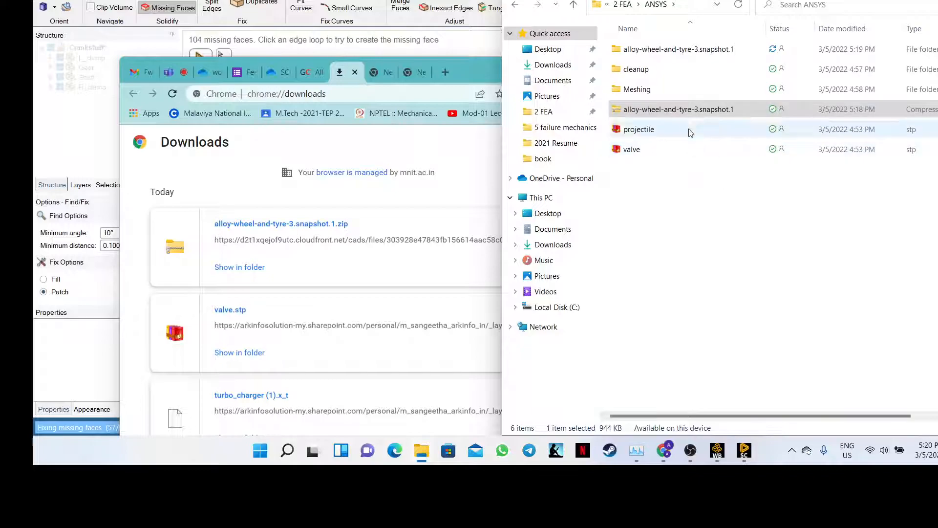
{"action": "double_click", "coordinate": [664, 54]}
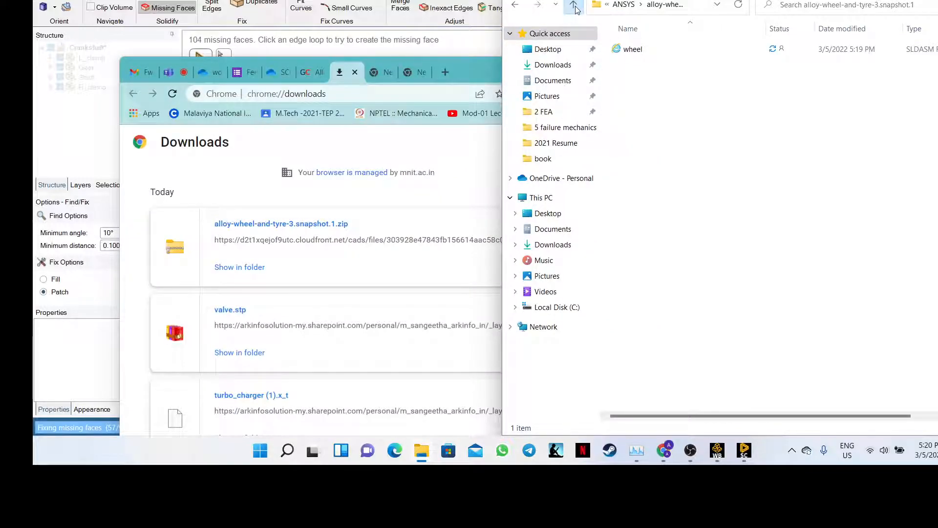
{"action": "left_click", "coordinate": [574, 6]}
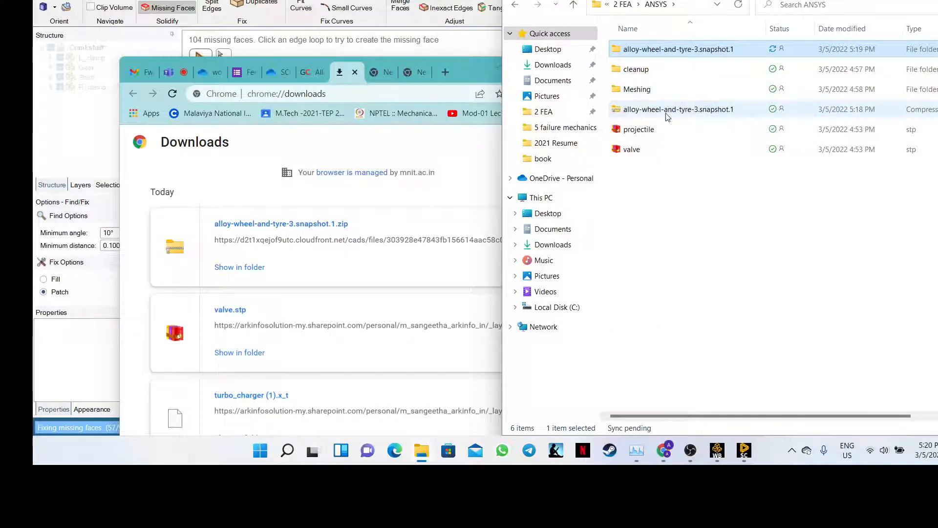
- Maximize Chrome, return to the Alloy wheel and tyre page, and preview the wheel .SLDASM file
{"action": "left_click", "coordinate": [662, 454]}
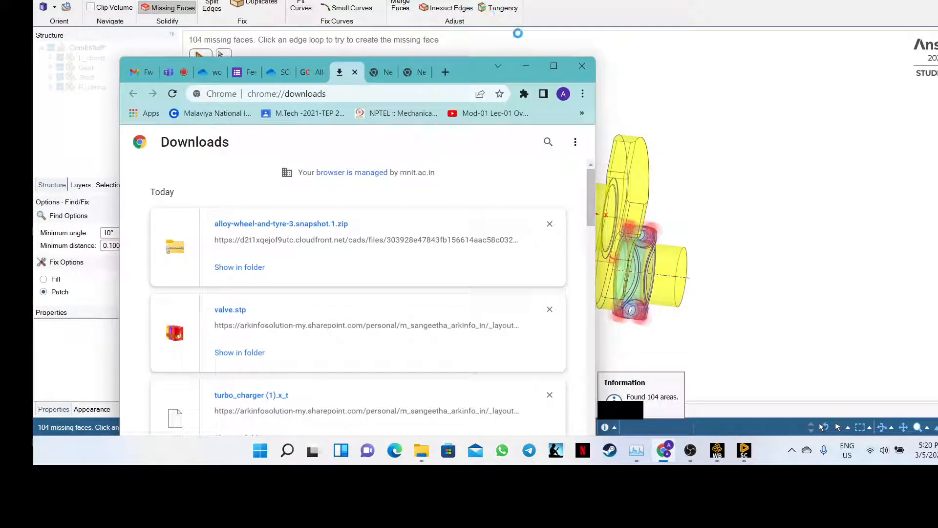
{"action": "double_click", "coordinate": [549, 68]}
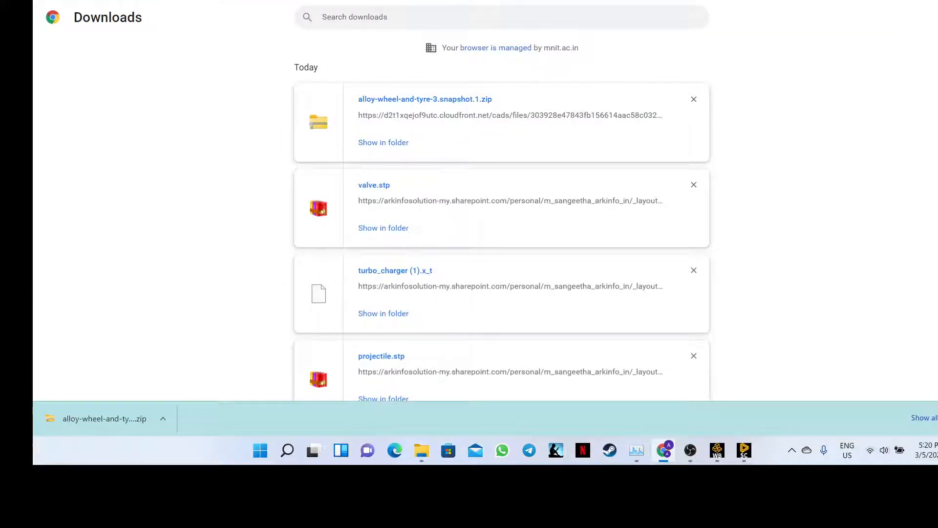
{"action": "left_click", "coordinate": [343, 0]}
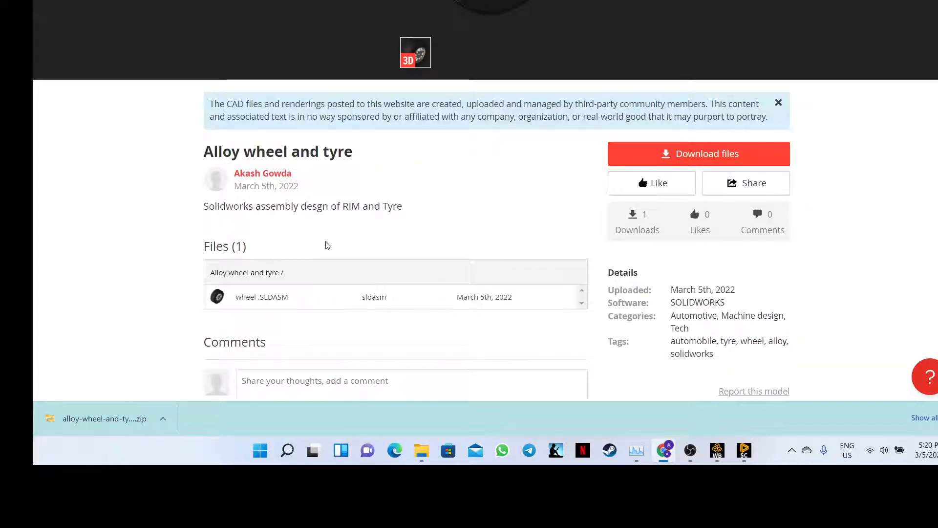
{"action": "scroll", "coordinate": [327, 244], "scroll_direction": "down", "scroll_amount": 1}
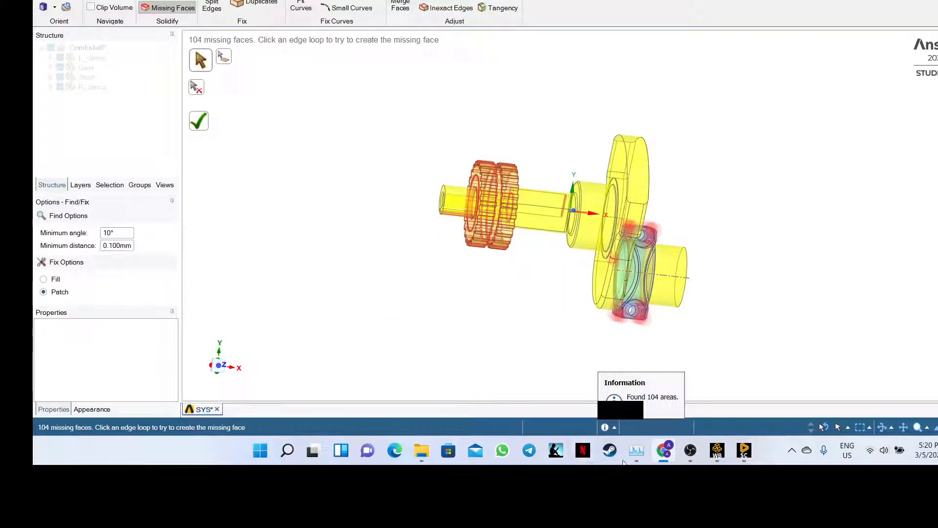
{"action": "left_click", "coordinate": [663, 451]}
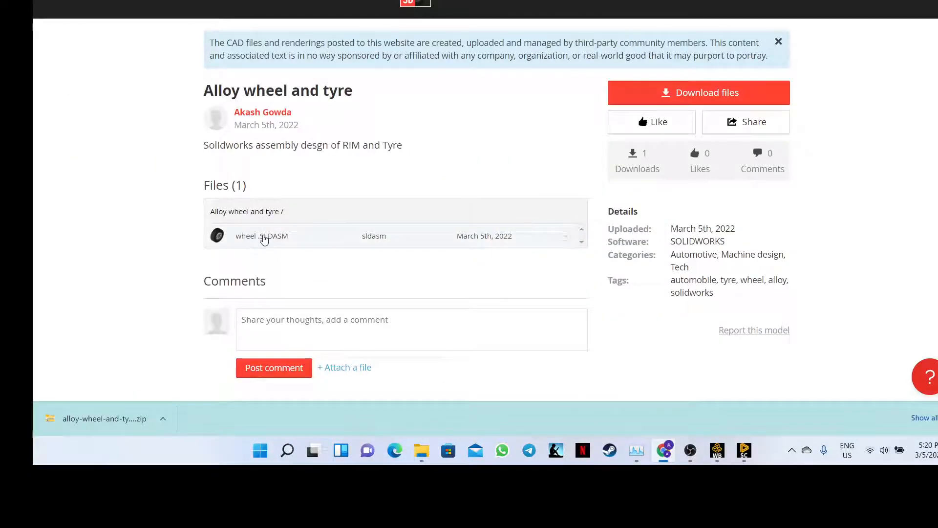
{"action": "left_click", "coordinate": [263, 237]}
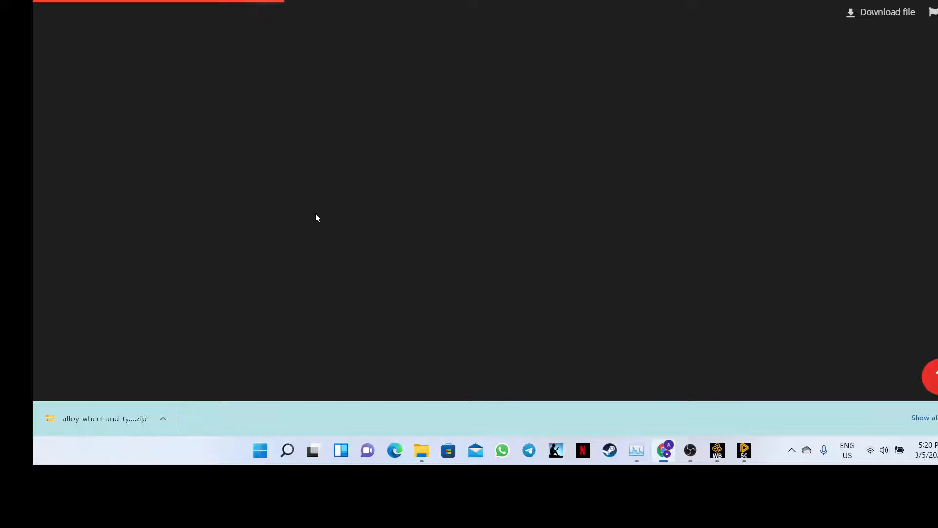
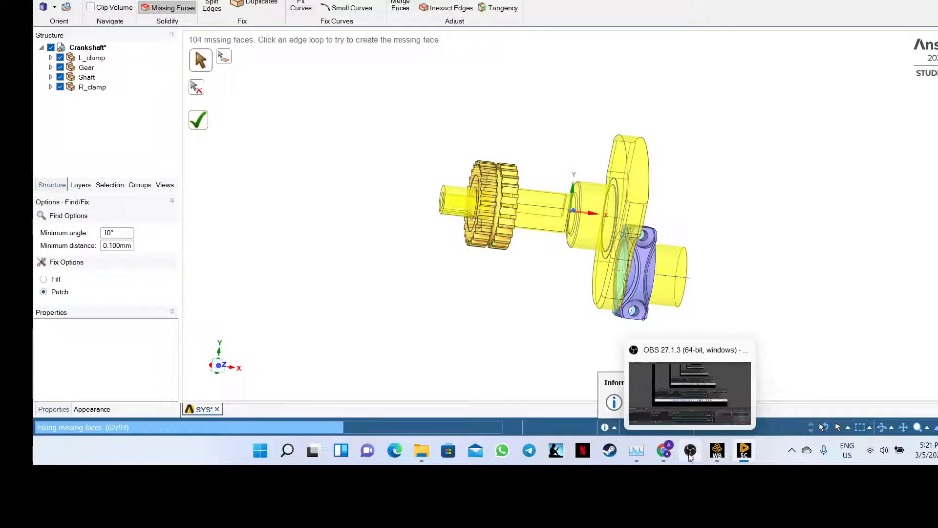
- Bring the GrabCAD wheel page forward, then hide it again to see the crankshaft
{"action": "mouse_move", "coordinate": [670, 456]}
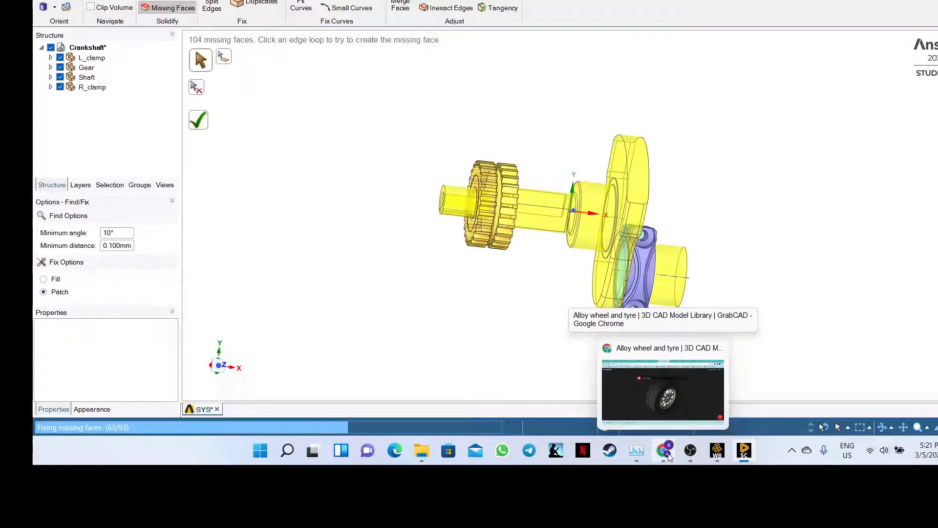
{"action": "left_click", "coordinate": [669, 456]}
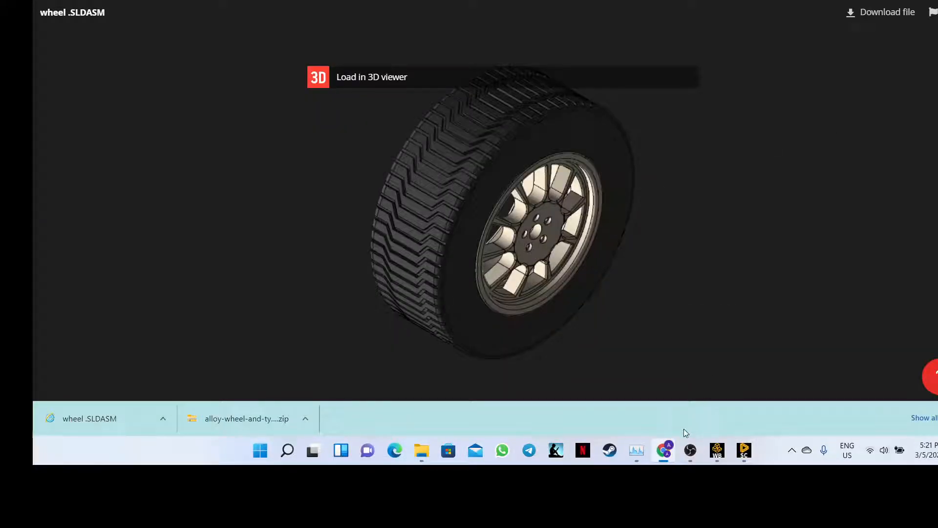
{"action": "left_click", "coordinate": [669, 452]}
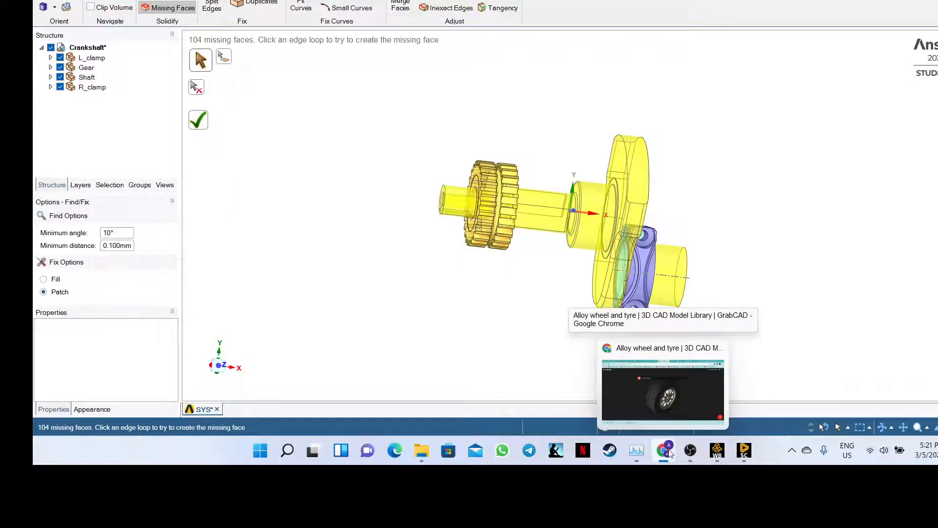
{"action": "left_click", "coordinate": [669, 453]}
{"action": "left_click", "coordinate": [669, 453]}
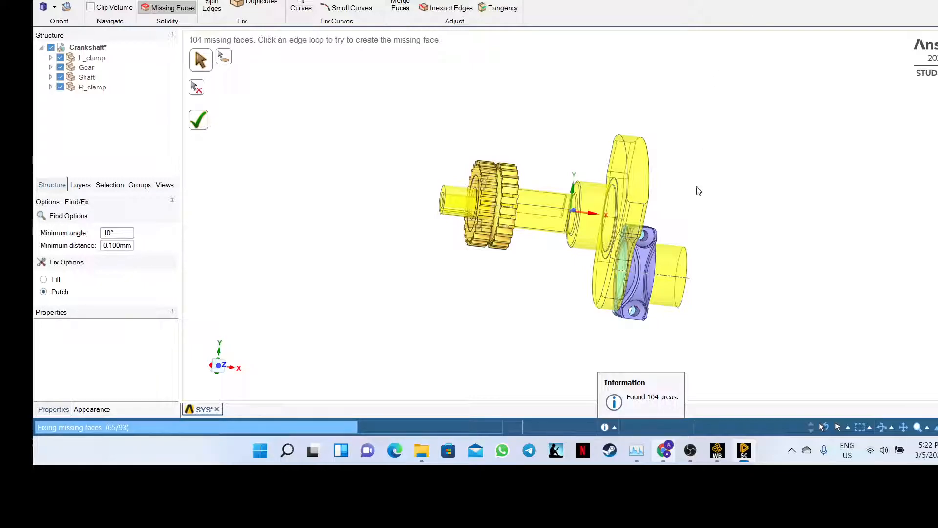
- Show the wheel page again and restore Chrome to a smaller window over SpaceClaim
{"action": "mouse_move", "coordinate": [668, 458]}
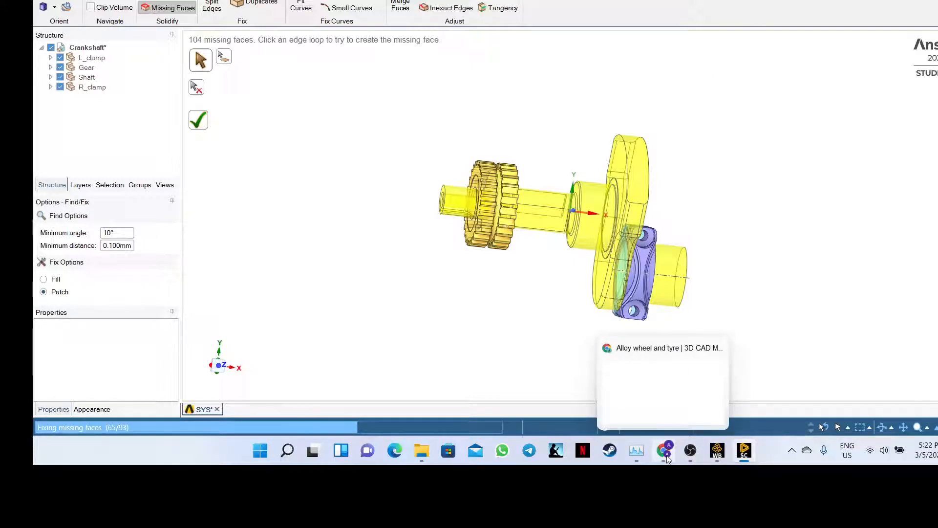
{"action": "left_click", "coordinate": [640, 371]}
{"action": "key", "text": "alt+Tab"}
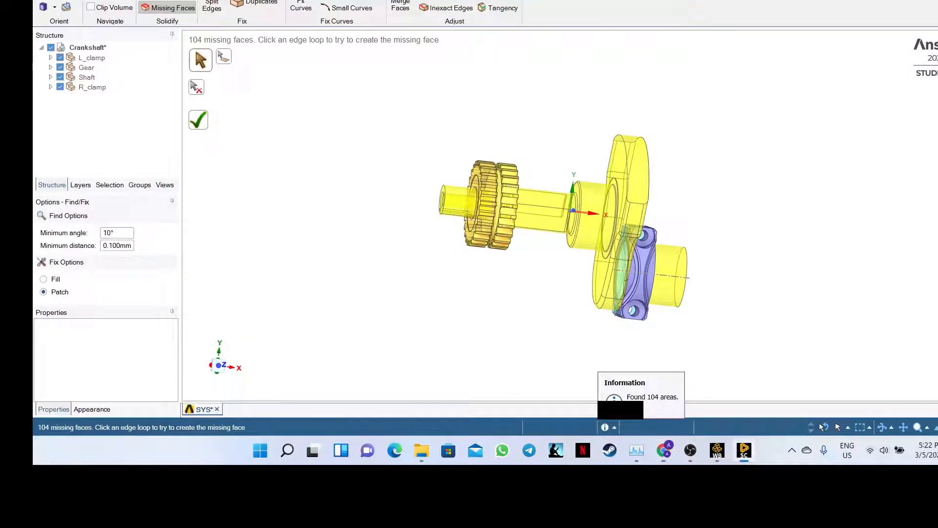
{"action": "left_click", "coordinate": [670, 453]}
{"action": "left_click_drag", "start_coordinate": [721, 0], "coordinate": [479, 0]}
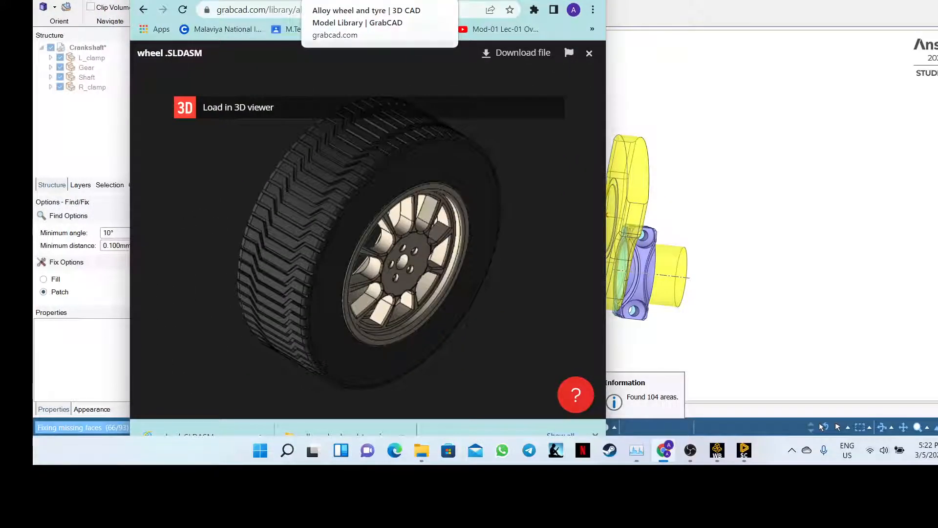
- Switch to the SharePoint zip preview and open the M02 - Creating Geometry in SpaceClaim folder
{"action": "left_click", "coordinate": [341, 1]}
{"action": "left_click", "coordinate": [340, 1]}
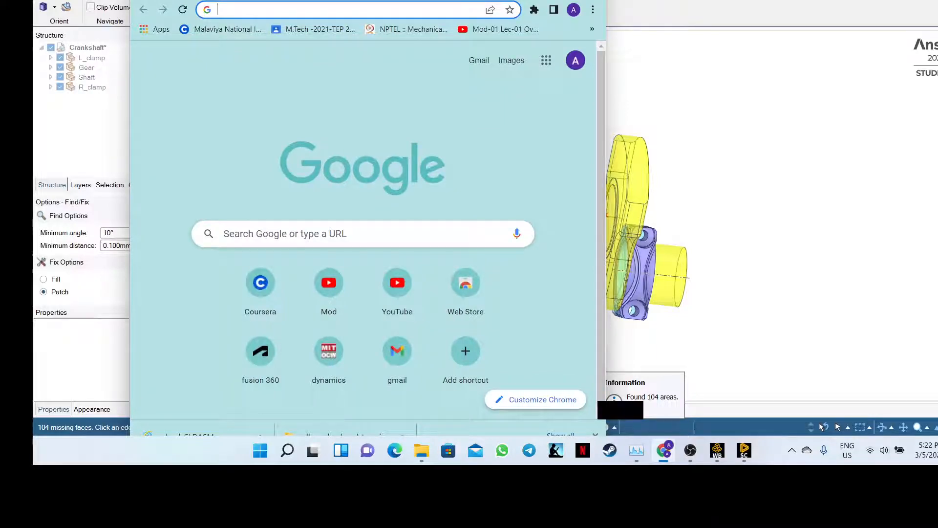
{"action": "left_click", "coordinate": [348, 1]}
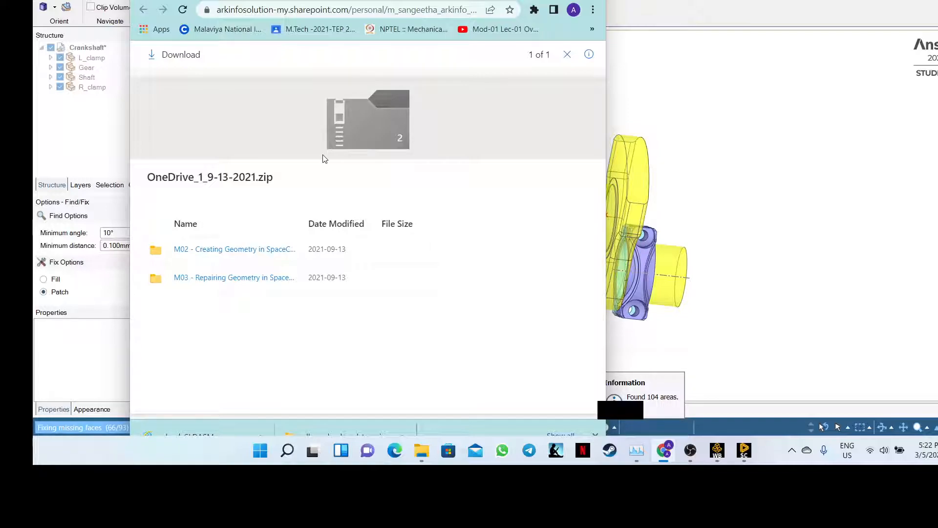
{"action": "right_click", "coordinate": [235, 252]}
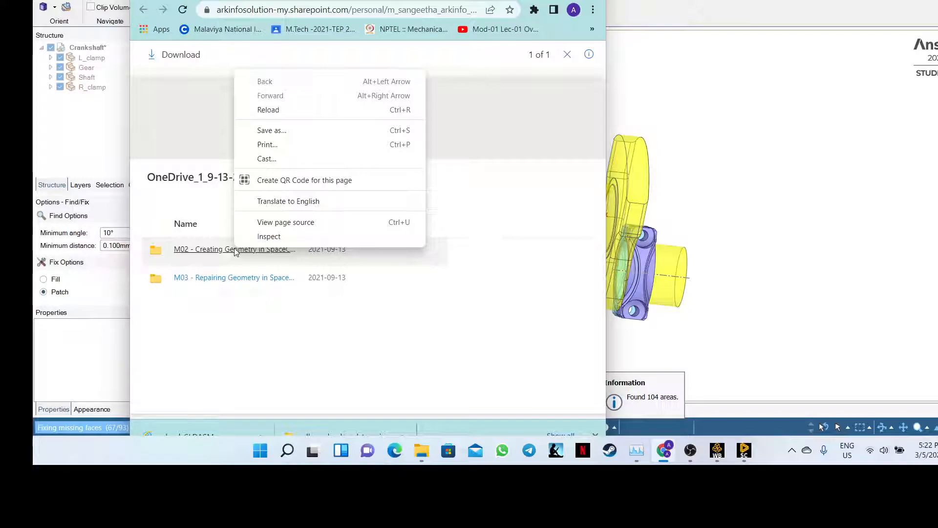
{"action": "left_click", "coordinate": [214, 254]}
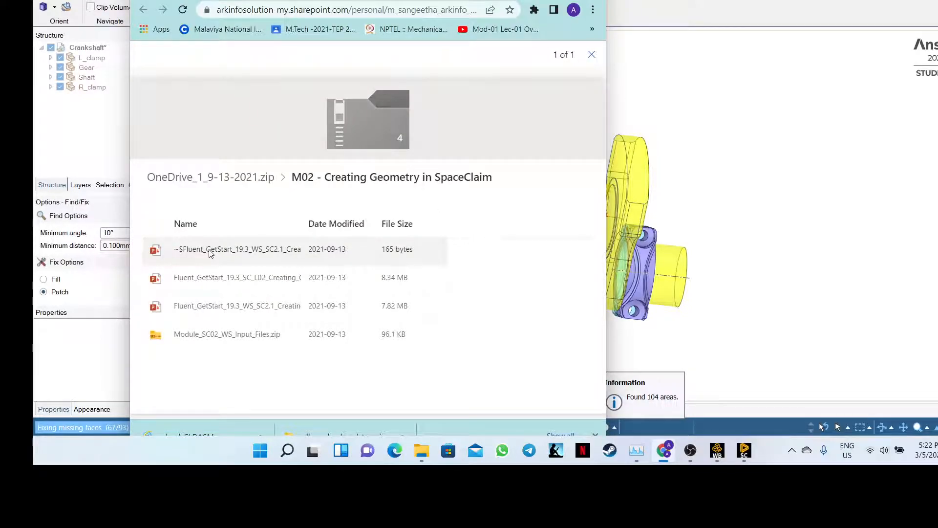
{"action": "right_click", "coordinate": [258, 250]}
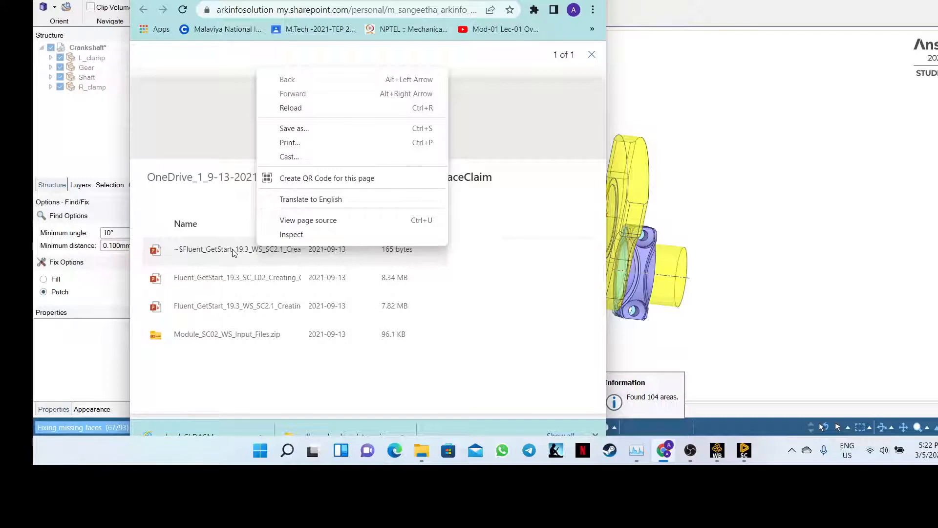
{"action": "key", "text": "Escape"}
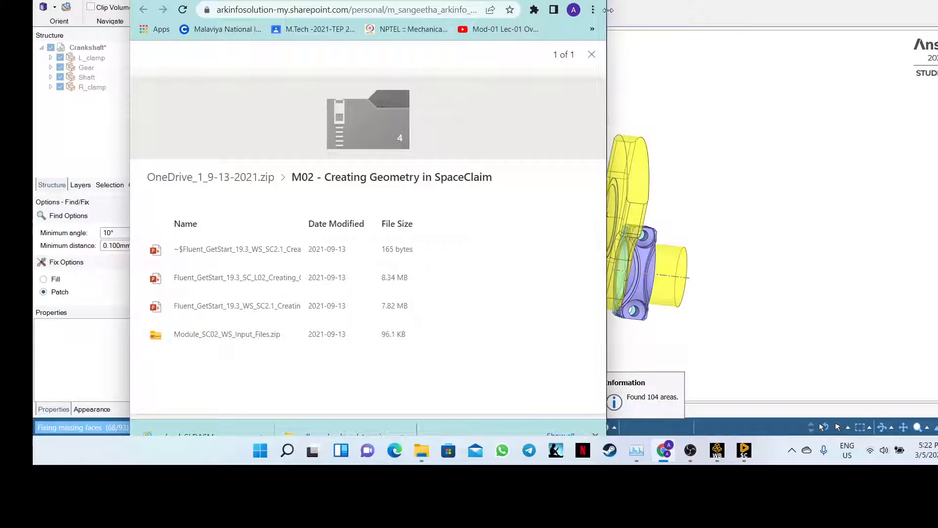
- Widen the browser, reload the OneDrive zip page, and reopen M02 to list its four files
{"action": "left_click_drag", "start_coordinate": [607, 8], "coordinate": [874, 7]}
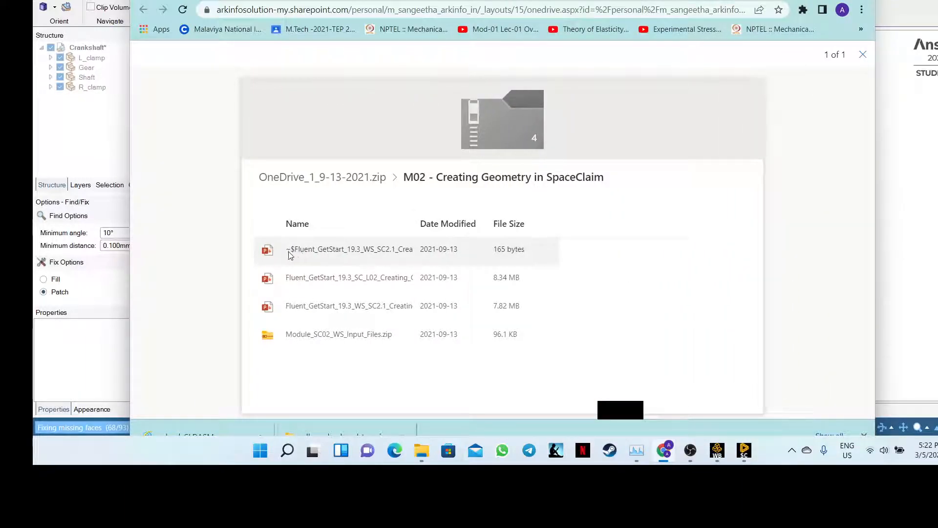
{"action": "right_click", "coordinate": [316, 254]}
{"action": "left_click", "coordinate": [269, 209]}
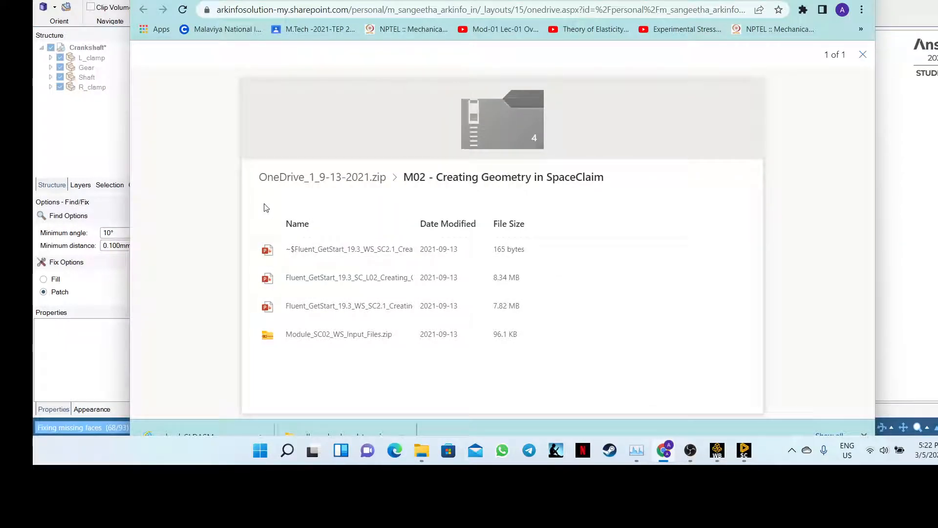
{"action": "left_click", "coordinate": [390, 9]}
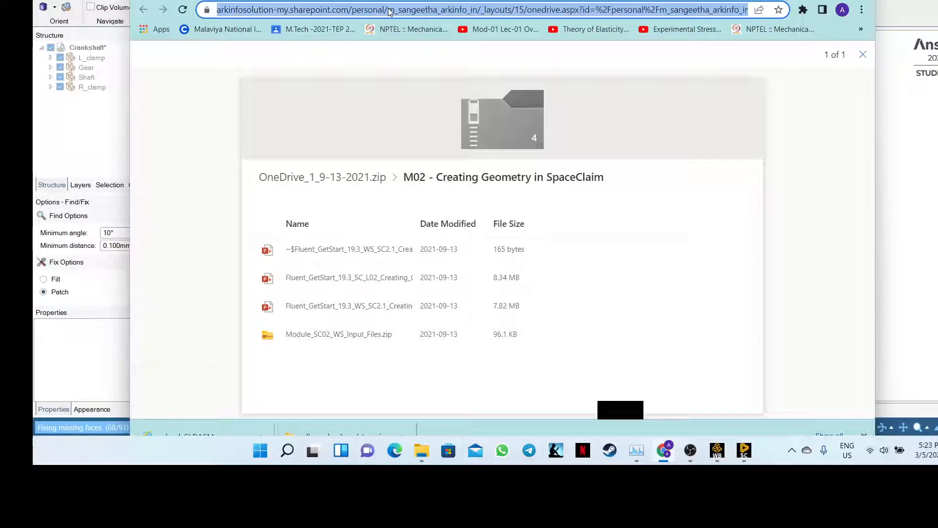
{"action": "key", "text": "Return"}
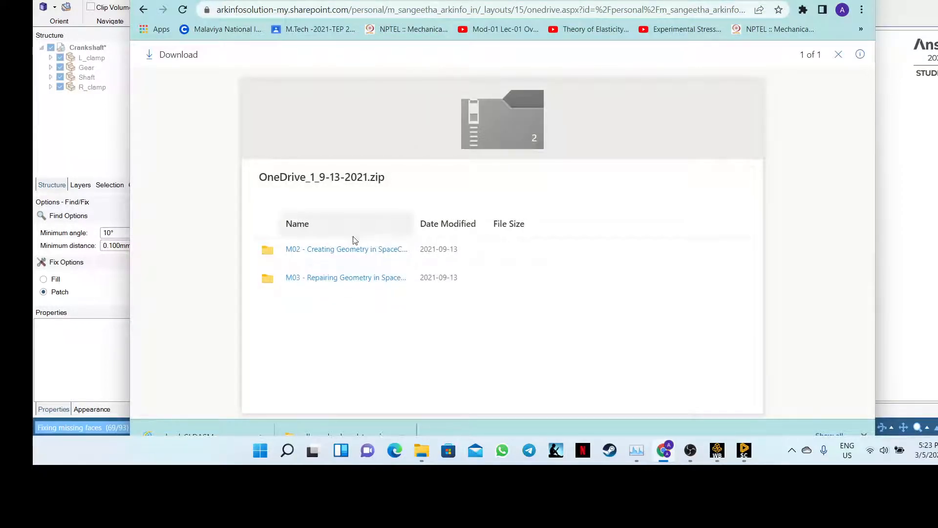
{"action": "right_click", "coordinate": [269, 255]}
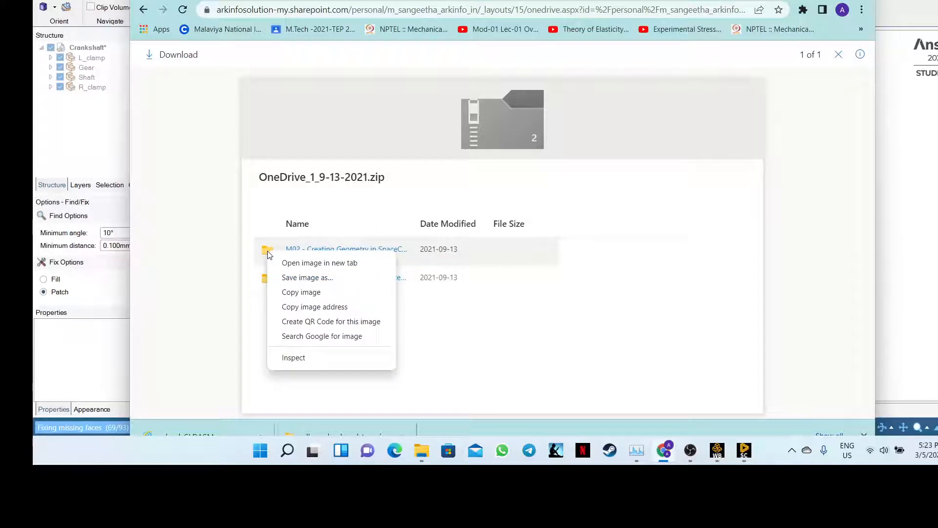
{"action": "left_click", "coordinate": [280, 229]}
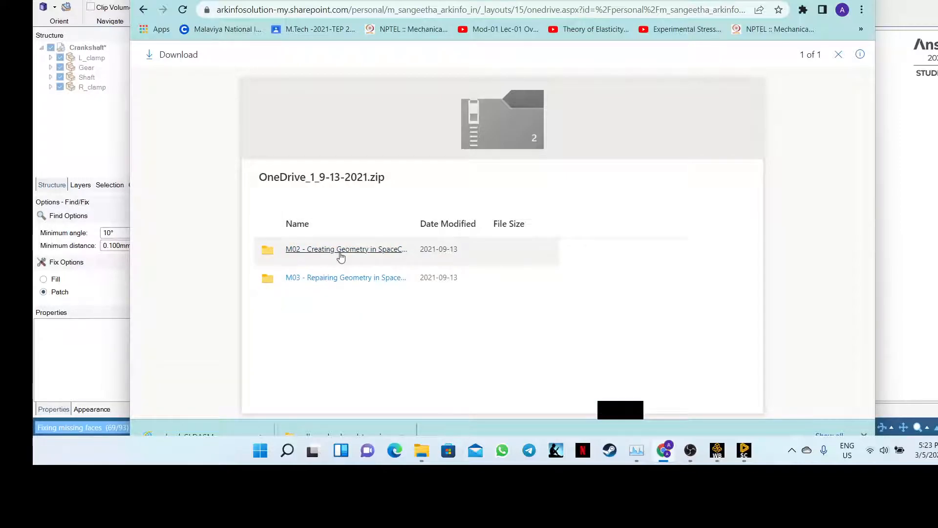
{"action": "left_click", "coordinate": [339, 255]}
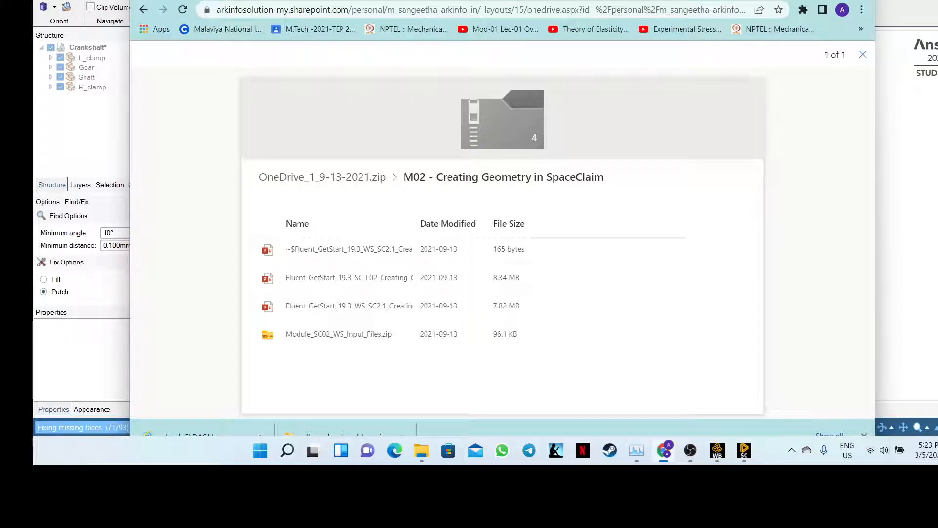
{"action": "left_click", "coordinate": [518, 1]}
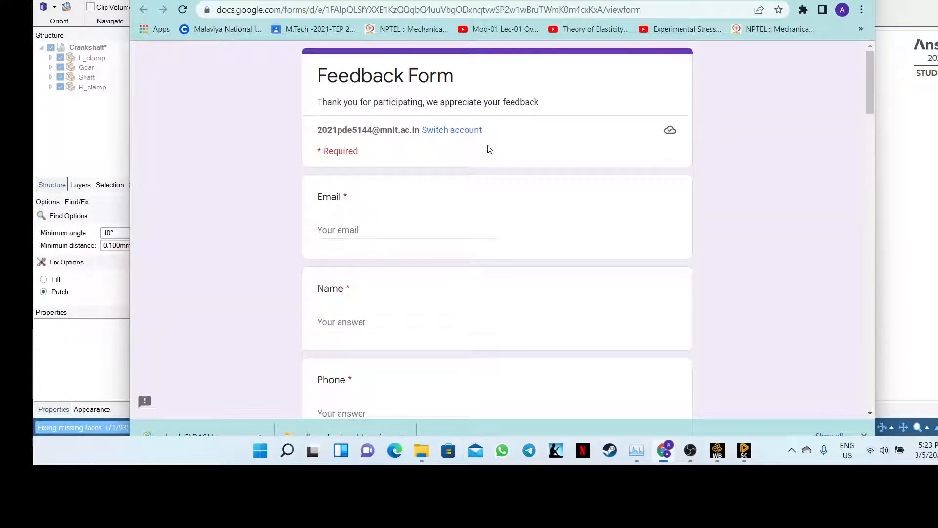
{"action": "scroll", "coordinate": [489, 149], "scroll_direction": "down", "scroll_amount": 12}
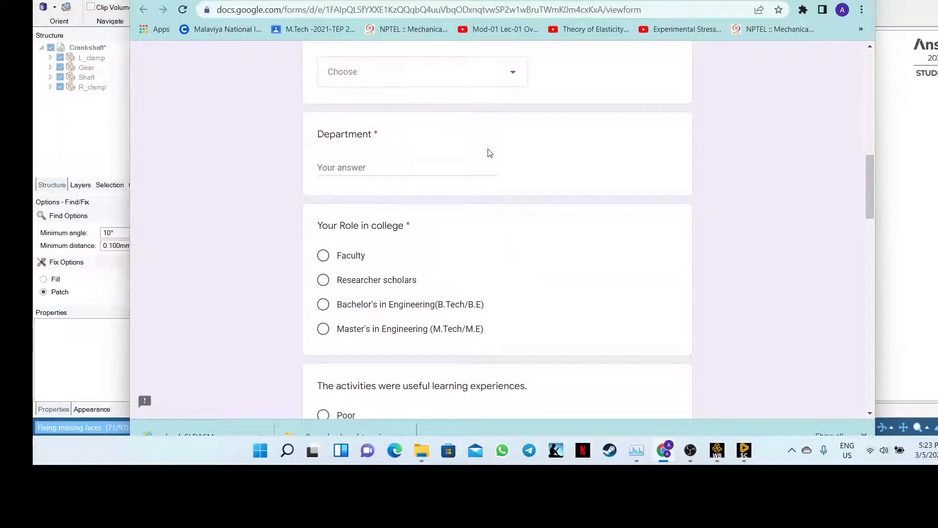
{"action": "scroll", "coordinate": [490, 153], "scroll_direction": "down", "scroll_amount": 20}
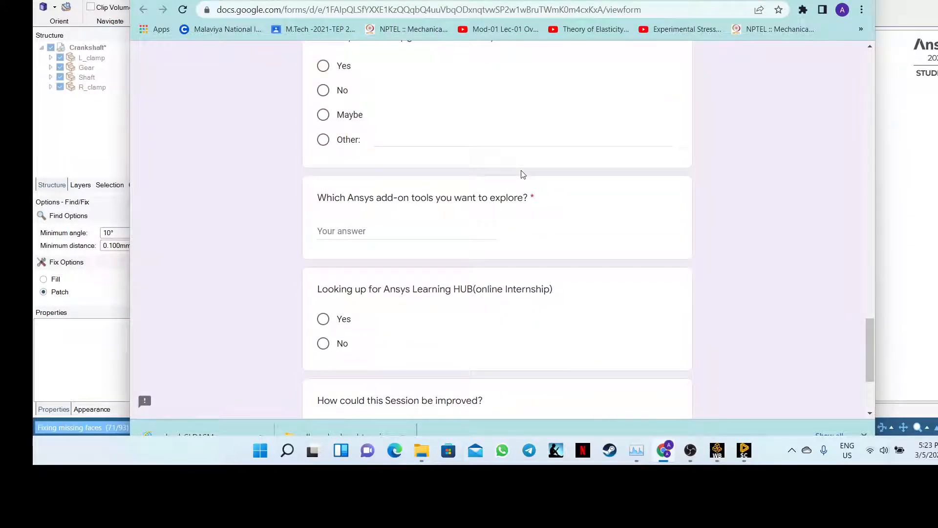
{"action": "scroll", "coordinate": [521, 174], "scroll_direction": "down", "scroll_amount": 3}
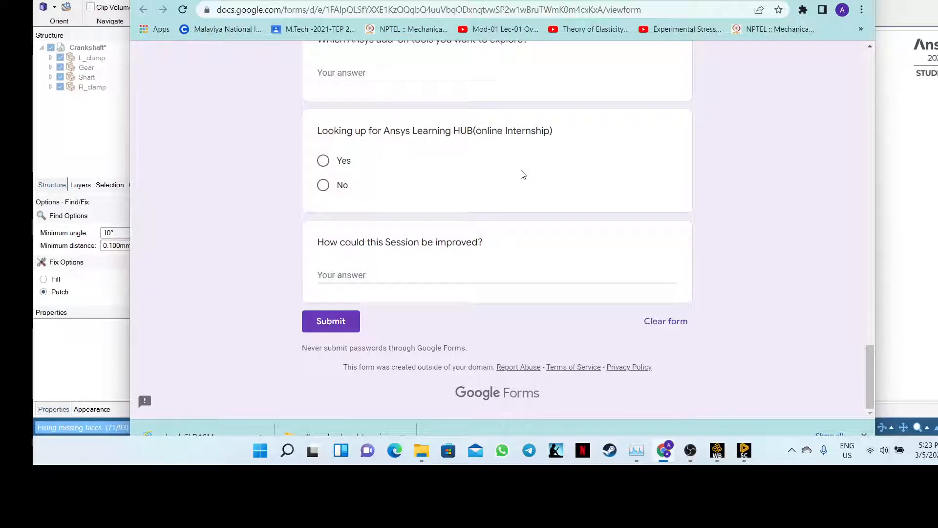
{"action": "scroll", "coordinate": [523, 175], "scroll_direction": "up", "scroll_amount": 4}
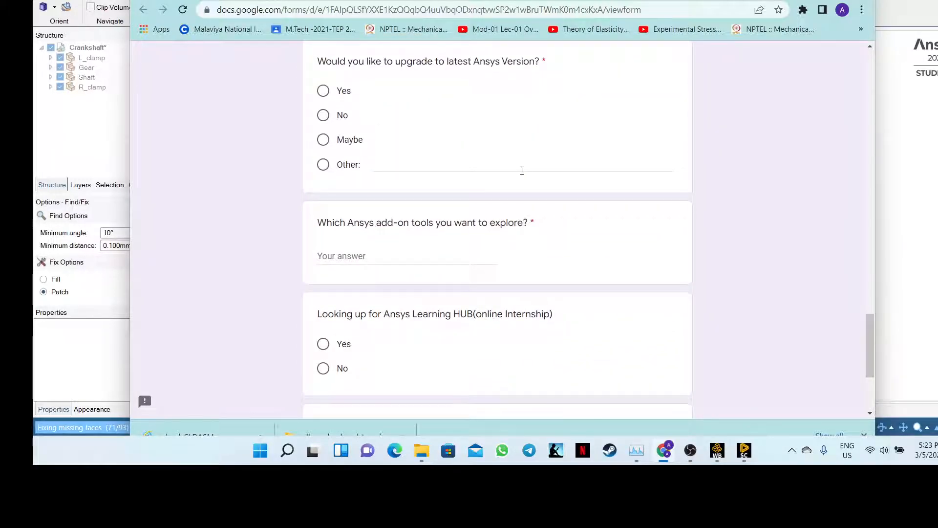
{"action": "scroll", "coordinate": [522, 170], "scroll_direction": "up", "scroll_amount": 1}
{"action": "scroll", "coordinate": [522, 170], "scroll_direction": "up", "scroll_amount": 15}
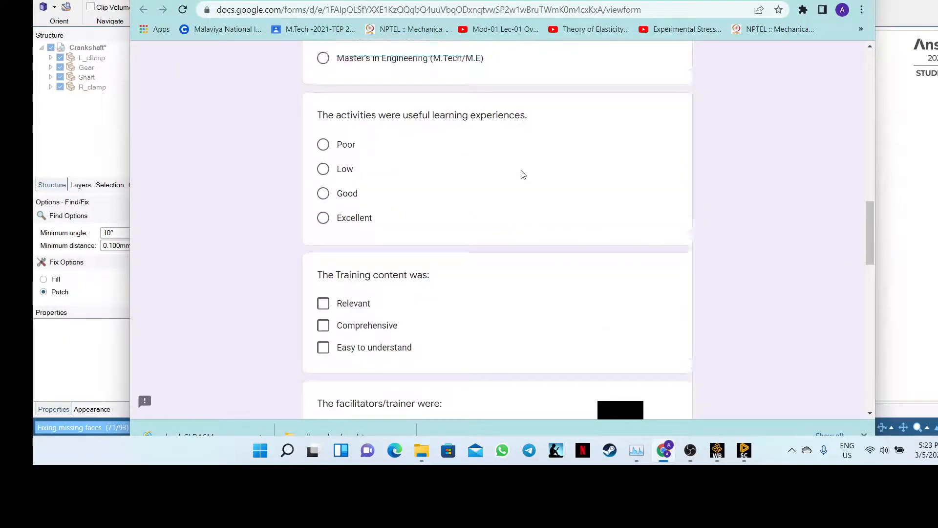
{"action": "scroll", "coordinate": [523, 175], "scroll_direction": "up", "scroll_amount": 10}
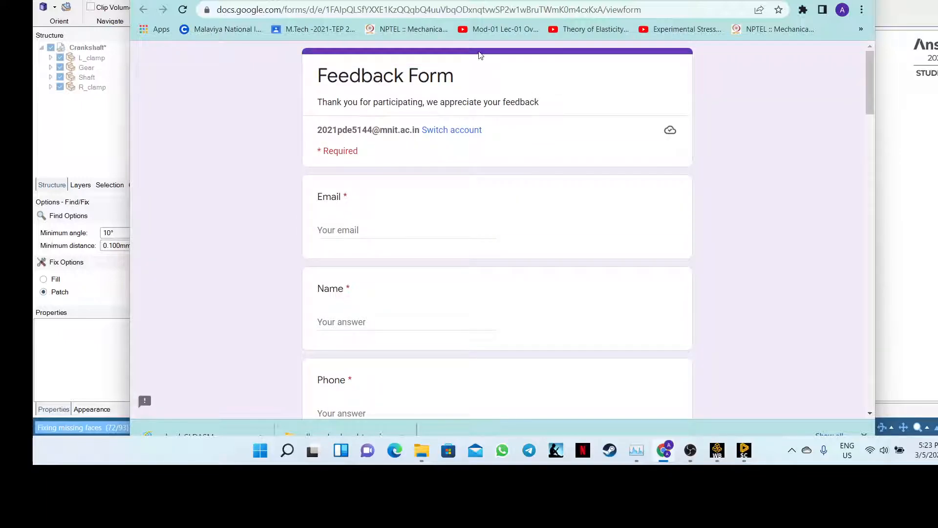
{"action": "left_click", "coordinate": [422, 0]}
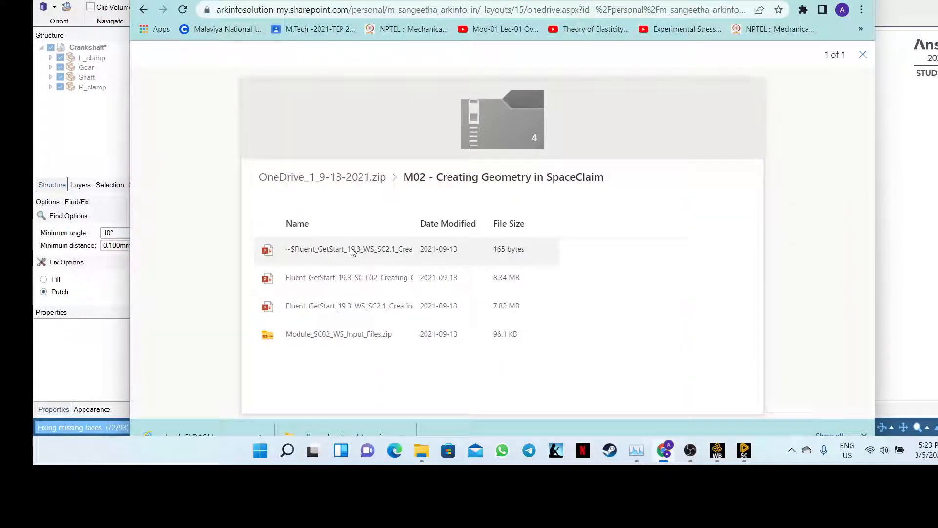
- Glance at the Teams meeting, return to the zip preview, then bring SpaceClaim's crankshaft forward
{"action": "right_click", "coordinate": [287, 253]}
{"action": "left_click", "coordinate": [260, 218]}
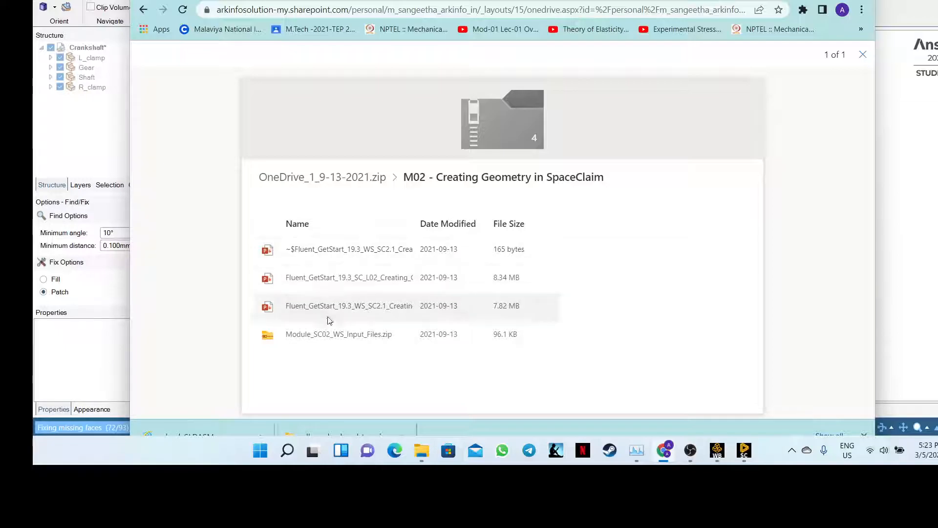
{"action": "left_click", "coordinate": [361, 1]}
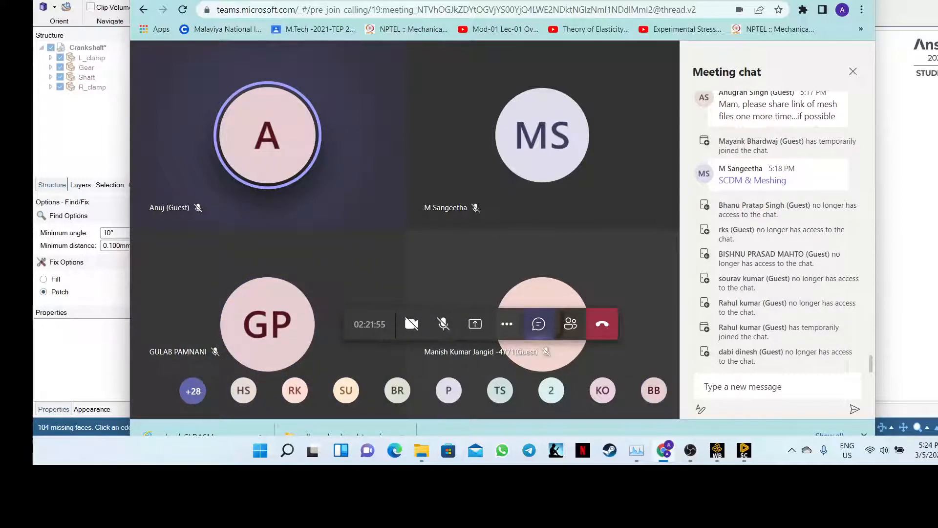
{"action": "left_click", "coordinate": [410, 2]}
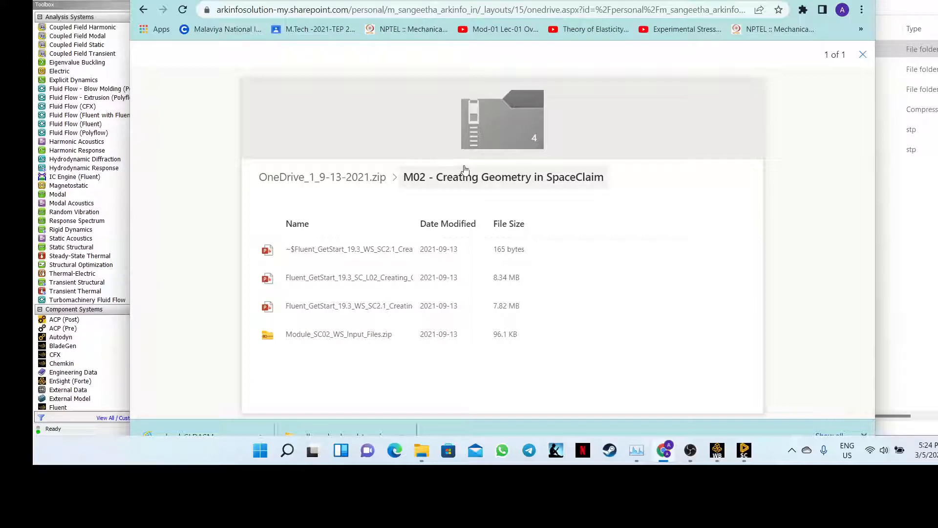
{"action": "left_click", "coordinate": [744, 450]}
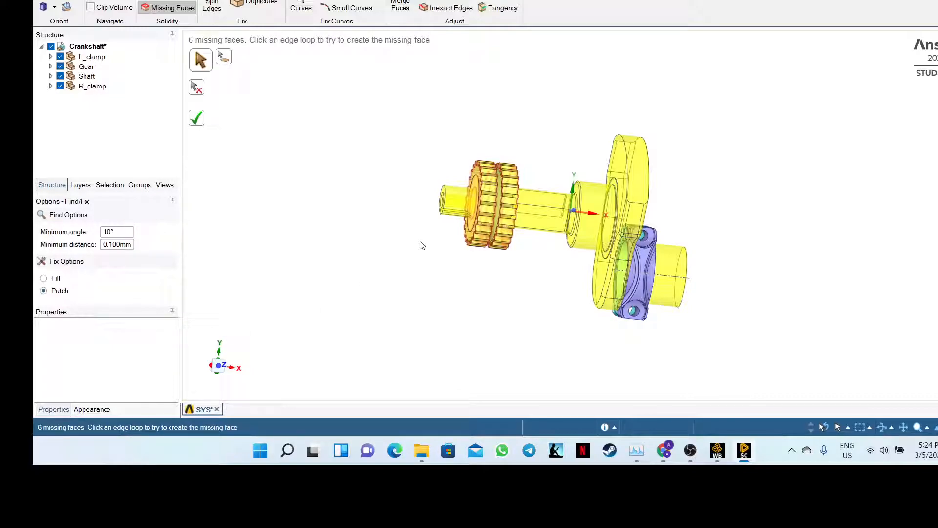
- Rerun Missing Faces and patch the detected faces, inspecting the gear, until 5 remain
{"action": "mouse_move", "coordinate": [423, 244]}
{"action": "middle_mouse_down"}
{"action": "mouse_move", "coordinate": [441, 287]}
{"action": "mouse_move", "coordinate": [376, 287]}
{"action": "mouse_move", "coordinate": [452, 313]}
{"action": "mouse_move", "coordinate": [383, 308]}
{"action": "mouse_move", "coordinate": [376, 297]}
{"action": "mouse_move", "coordinate": [435, 306]}
{"action": "mouse_move", "coordinate": [402, 307]}
{"action": "mouse_move", "coordinate": [418, 295]}
{"action": "mouse_move", "coordinate": [409, 294]}
{"action": "mouse_move", "coordinate": [444, 333]}
{"action": "mouse_move", "coordinate": [434, 277]}
{"action": "mouse_move", "coordinate": [416, 262]}
{"action": "middle_mouse_up"}
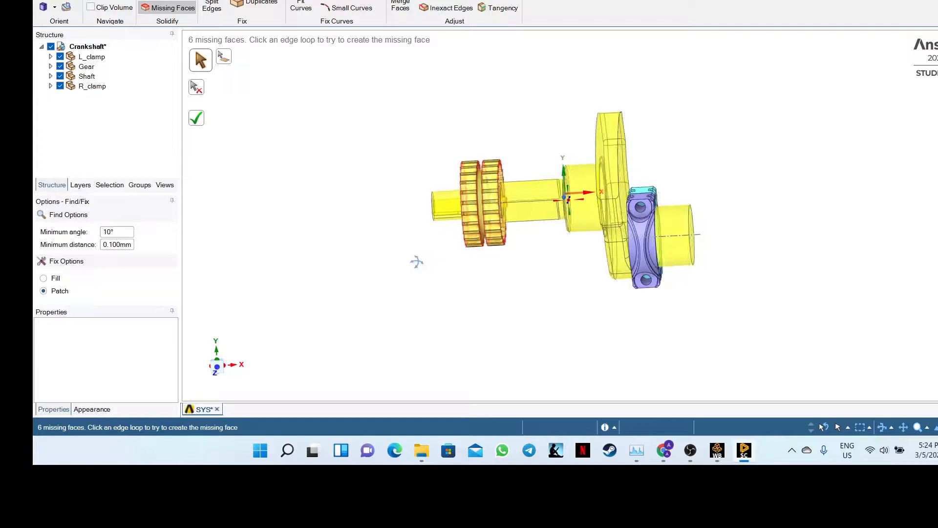
{"action": "left_click", "coordinate": [180, 7]}
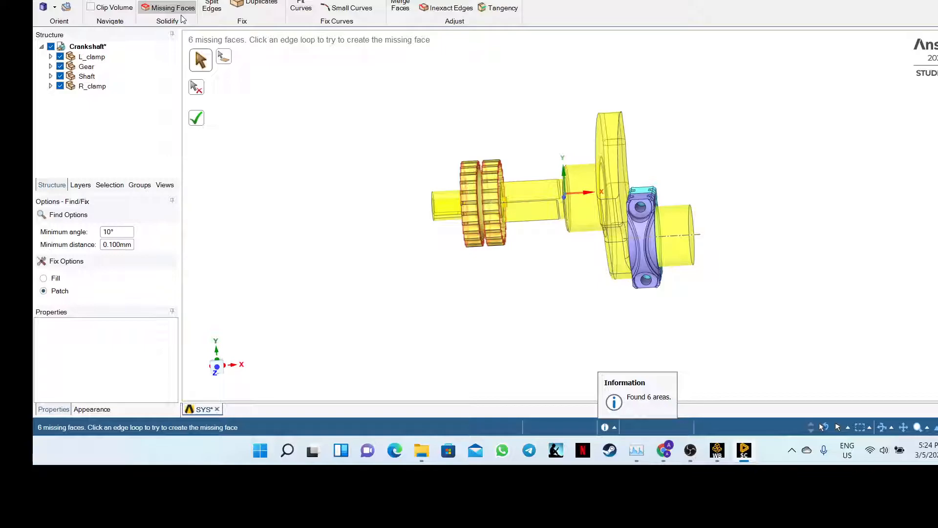
{"action": "left_click", "coordinate": [200, 120]}
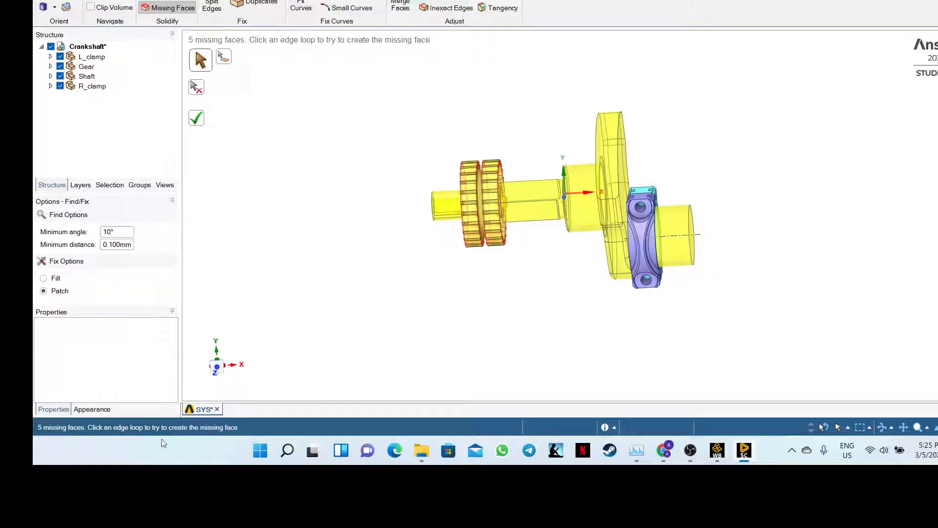
{"action": "middle_click_drag", "start_coordinate": [373, 314], "coordinate": [455, 246]}
{"action": "scroll", "coordinate": [489, 254], "scroll_direction": "up", "scroll_amount": 5}
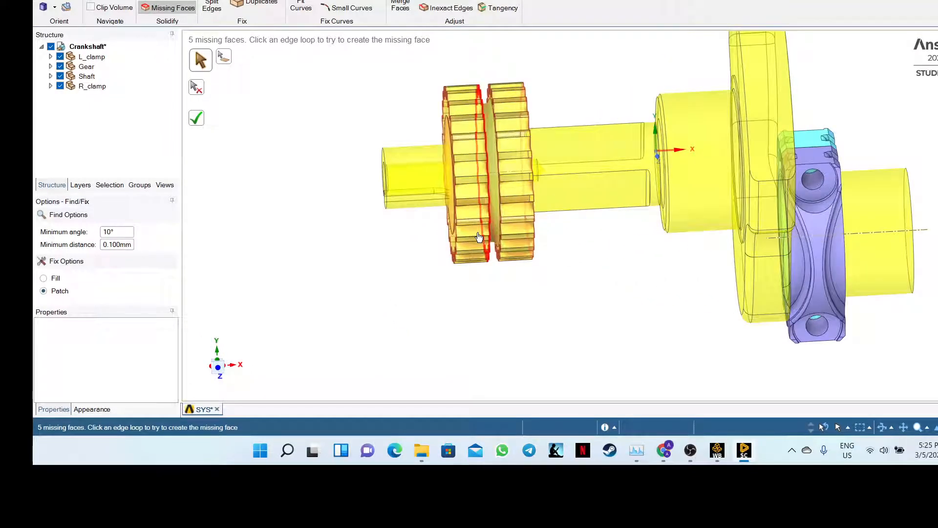
{"action": "mouse_move", "coordinate": [580, 308]}
{"action": "middle_mouse_down"}
{"action": "mouse_move", "coordinate": [549, 299]}
{"action": "mouse_move", "coordinate": [565, 310]}
{"action": "mouse_move", "coordinate": [574, 336]}
{"action": "mouse_move", "coordinate": [572, 318]}
{"action": "middle_mouse_up"}
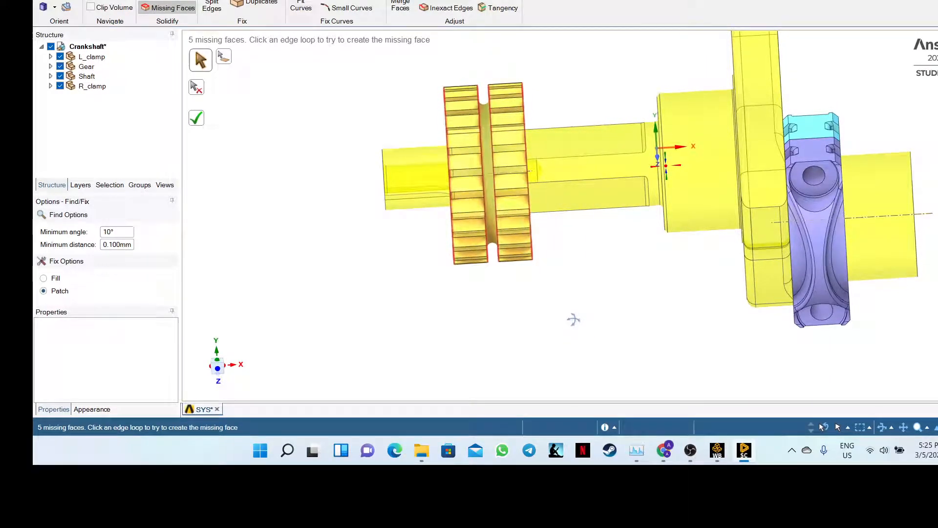
{"action": "left_click", "coordinate": [196, 118]}
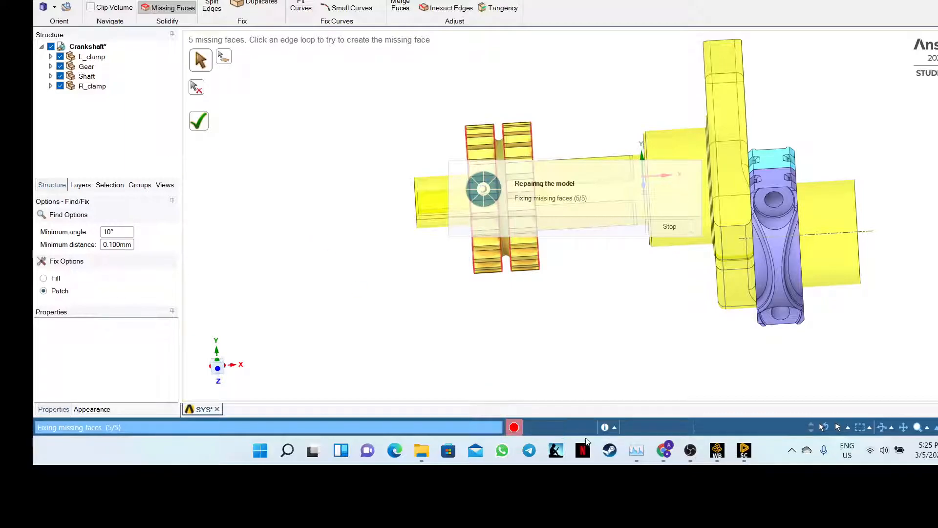
- Switch to the Teams meeting and make its shared-screen view full screen
{"action": "left_click", "coordinate": [660, 451]}
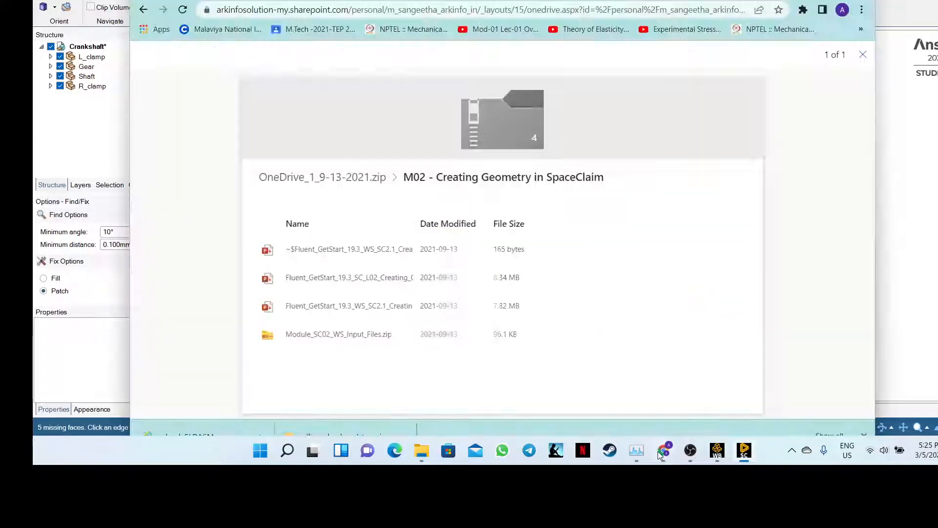
{"action": "left_click", "coordinate": [295, 1]}
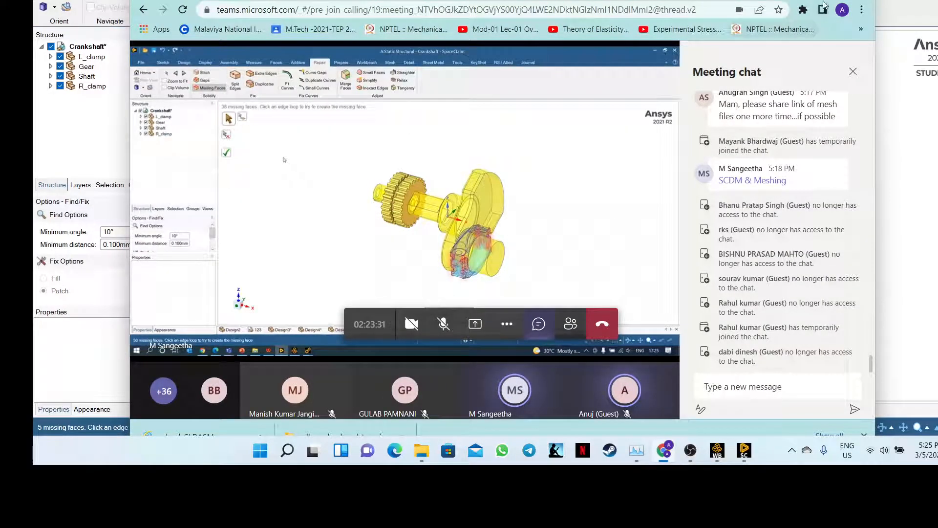
{"action": "key", "text": "F11"}
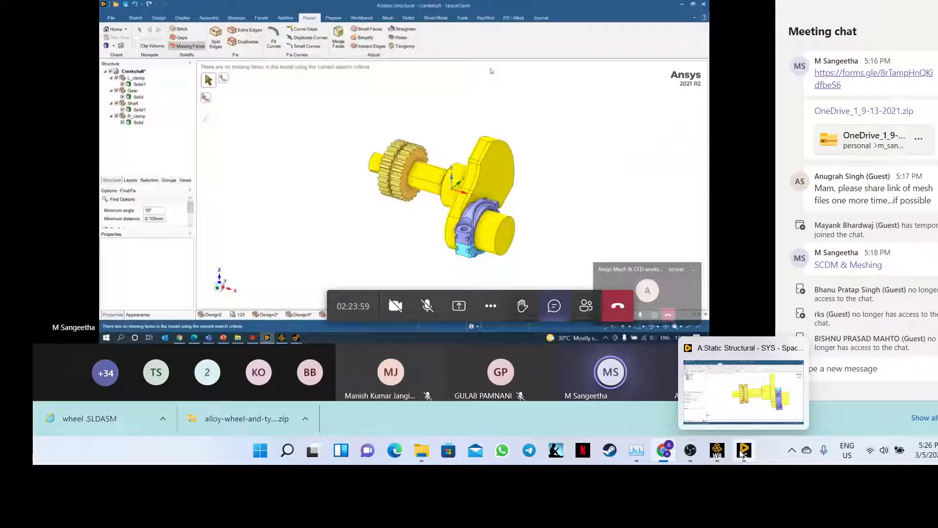
- Back in SpaceClaim, expand L_clamp and Gear in the Structure tree
{"action": "left_click", "coordinate": [741, 453]}
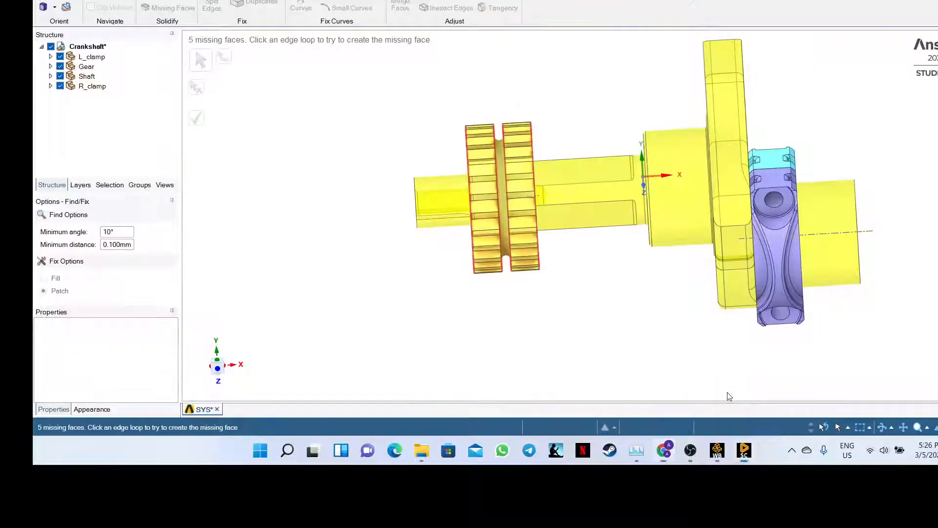
{"action": "left_click", "coordinate": [51, 57]}
{"action": "left_click", "coordinate": [51, 77]}
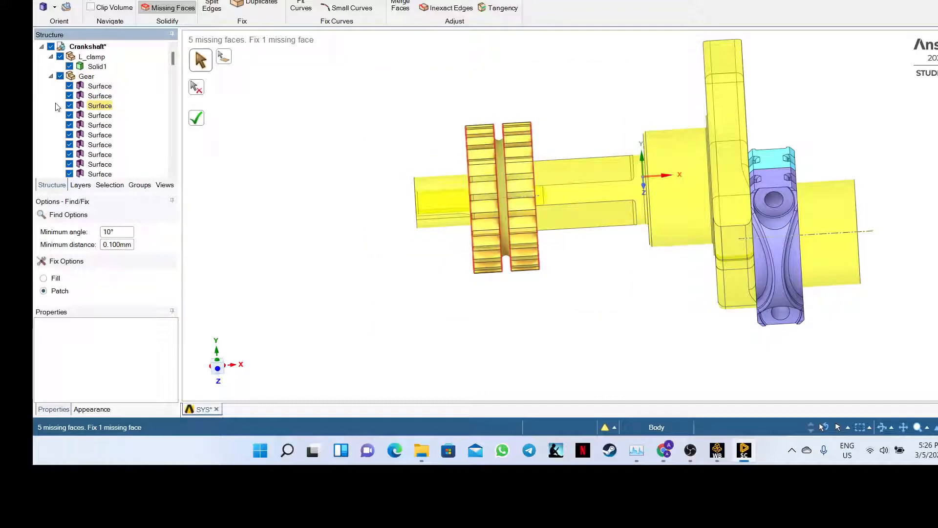
{"action": "scroll", "coordinate": [57, 107], "scroll_direction": "down", "scroll_amount": 8}
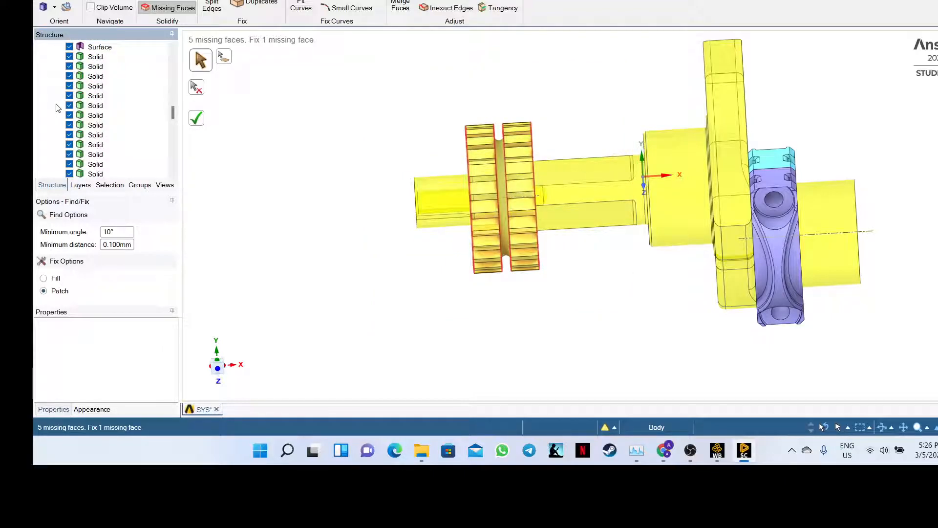
{"action": "scroll", "coordinate": [57, 108], "scroll_direction": "down", "scroll_amount": 1}
{"action": "scroll", "coordinate": [58, 108], "scroll_direction": "down", "scroll_amount": 5}
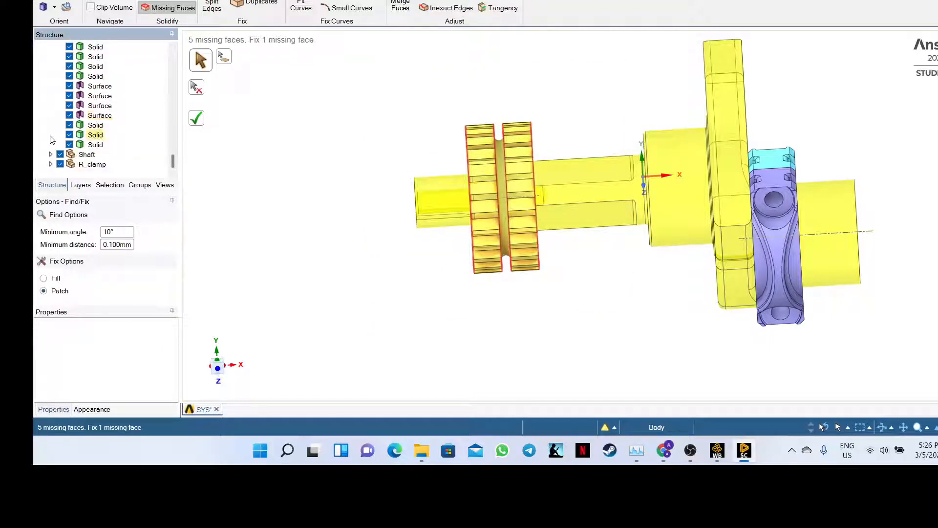
{"action": "left_click", "coordinate": [51, 155]}
{"action": "scroll", "coordinate": [50, 157], "scroll_direction": "down", "scroll_amount": 1}
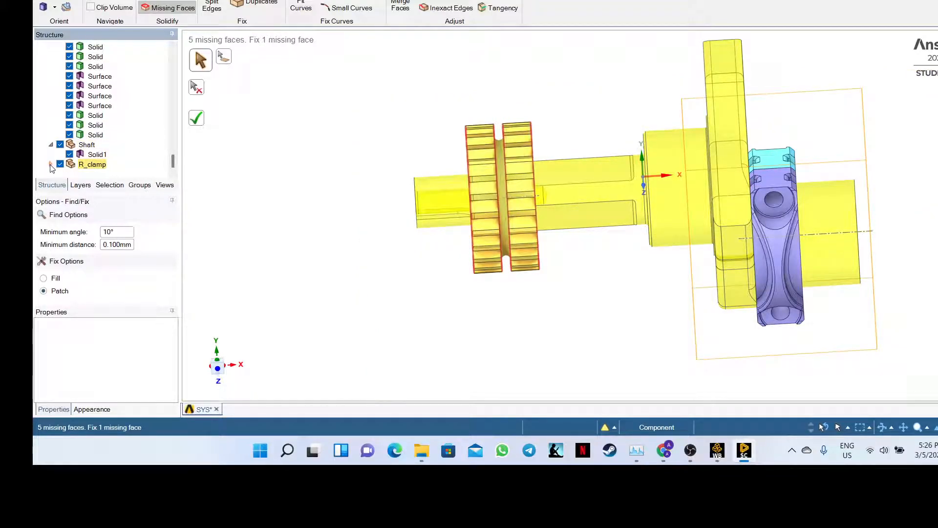
{"action": "left_click", "coordinate": [51, 165]}
{"action": "scroll", "coordinate": [53, 164], "scroll_direction": "down", "scroll_amount": 5}
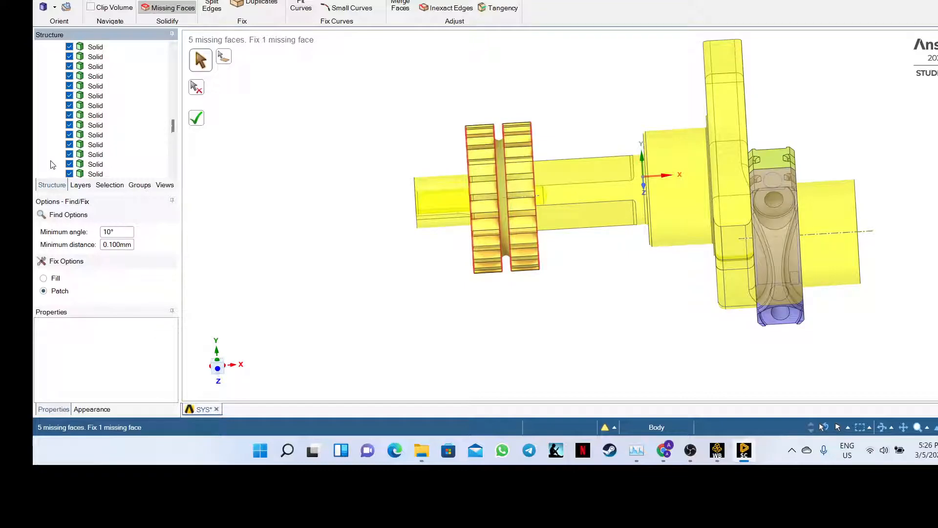
{"action": "scroll", "coordinate": [53, 165], "scroll_direction": "up", "scroll_amount": 10}
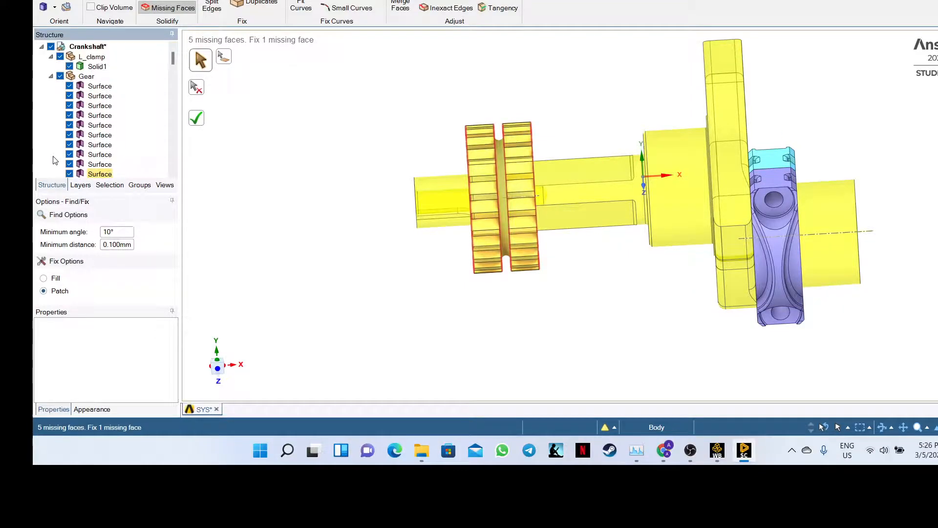
{"action": "left_click", "coordinate": [96, 107]}
{"action": "left_click", "coordinate": [70, 85]}
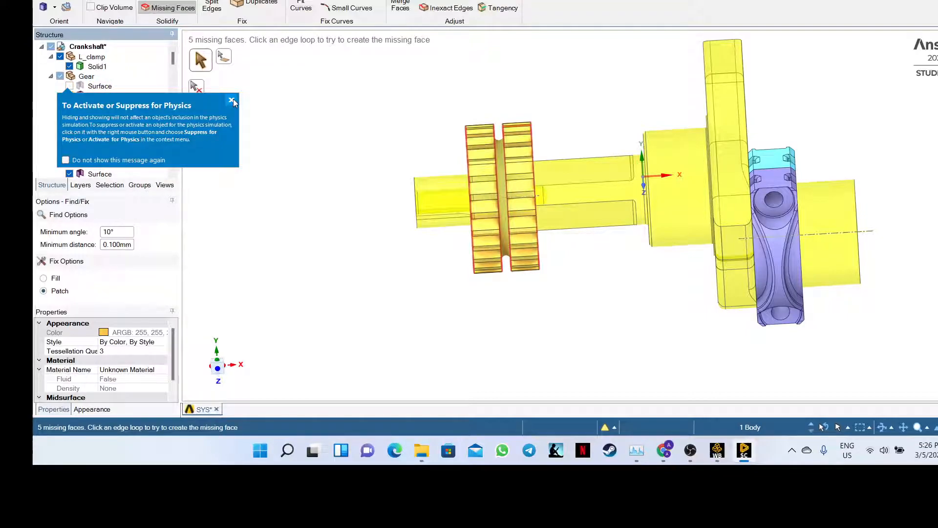
{"action": "left_click", "coordinate": [232, 100]}
{"action": "left_click", "coordinate": [72, 88]}
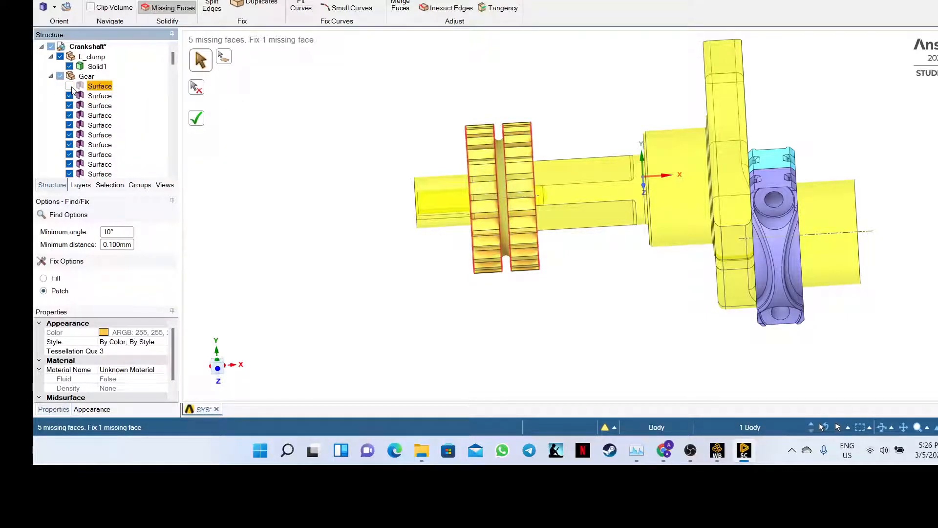
{"action": "left_click", "coordinate": [69, 87]}
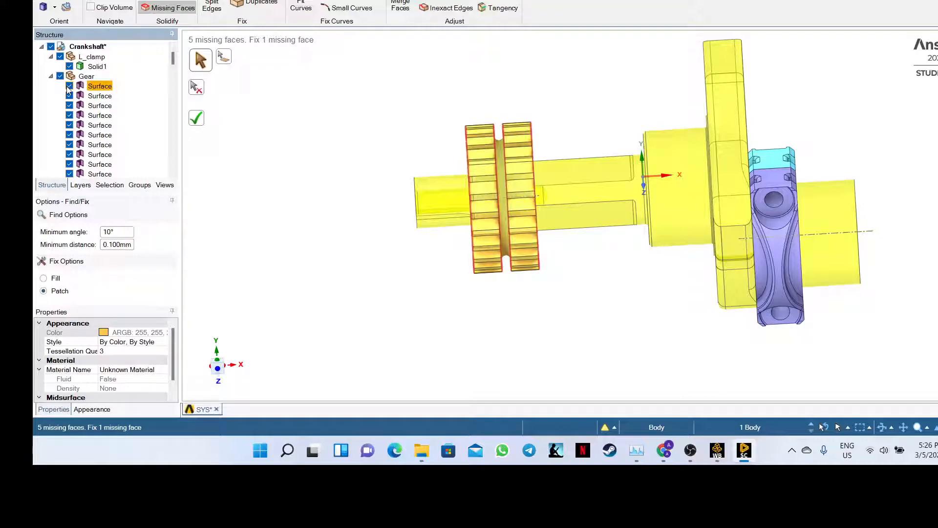
{"action": "left_click", "coordinate": [68, 87]}
{"action": "left_click", "coordinate": [68, 87]}
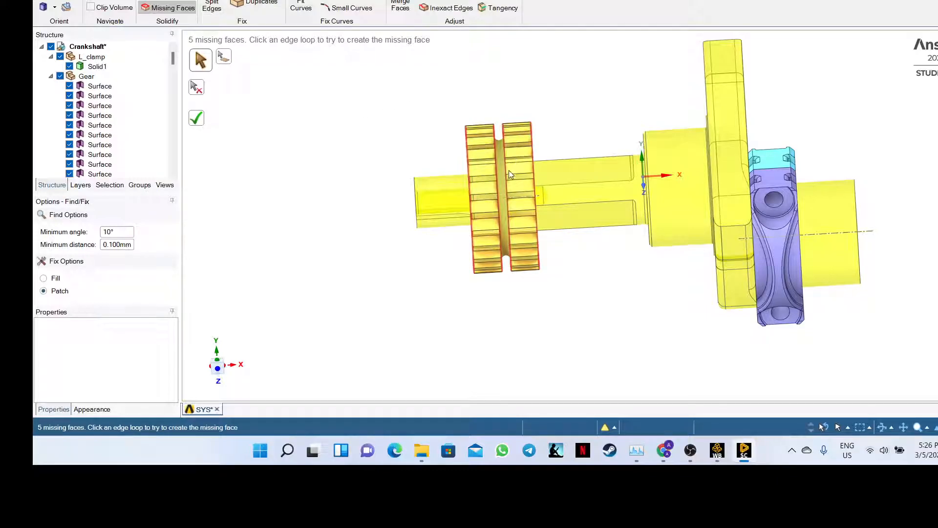
{"action": "middle_click_drag", "start_coordinate": [625, 258], "coordinate": [618, 210]}
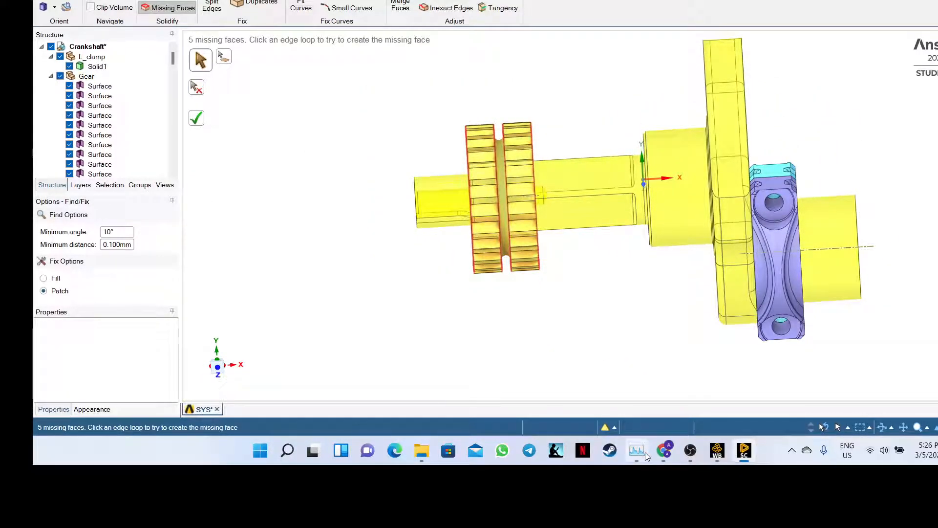
{"action": "left_click", "coordinate": [664, 450]}
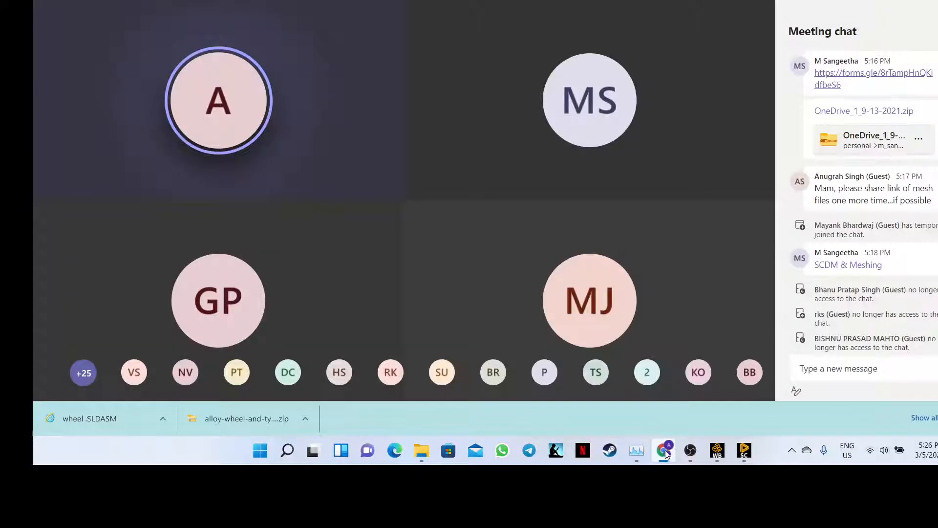
{"action": "left_click", "coordinate": [744, 450]}
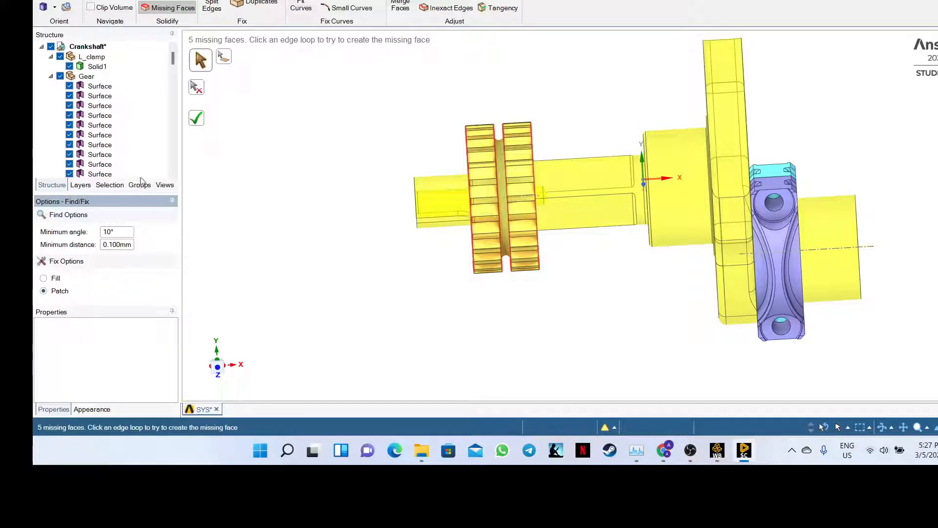
- After a Gaps check, patch all five missing gear faces and bring up the 3 stitchable edges
{"action": "left_click", "coordinate": [155, 1]}
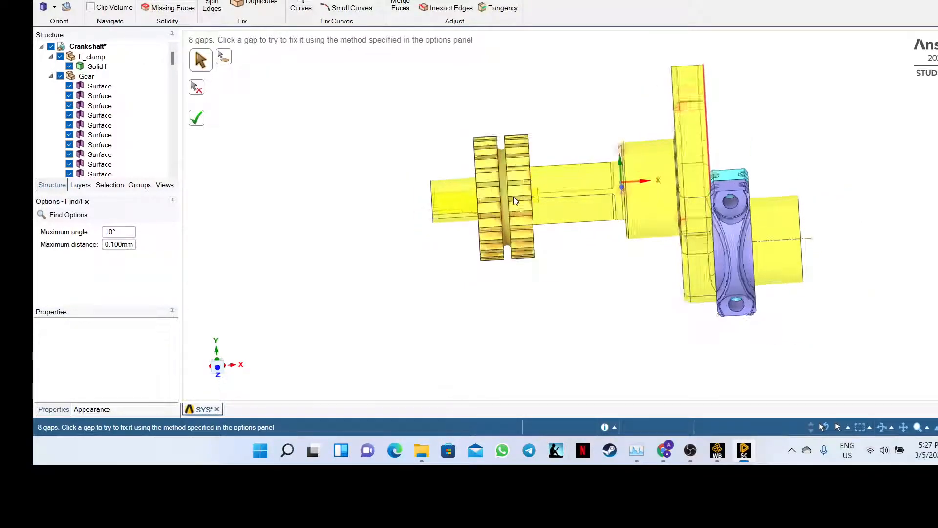
{"action": "scroll", "coordinate": [514, 196], "scroll_direction": "up", "scroll_amount": 5}
{"action": "scroll", "coordinate": [514, 196], "scroll_direction": "down", "scroll_amount": 5}
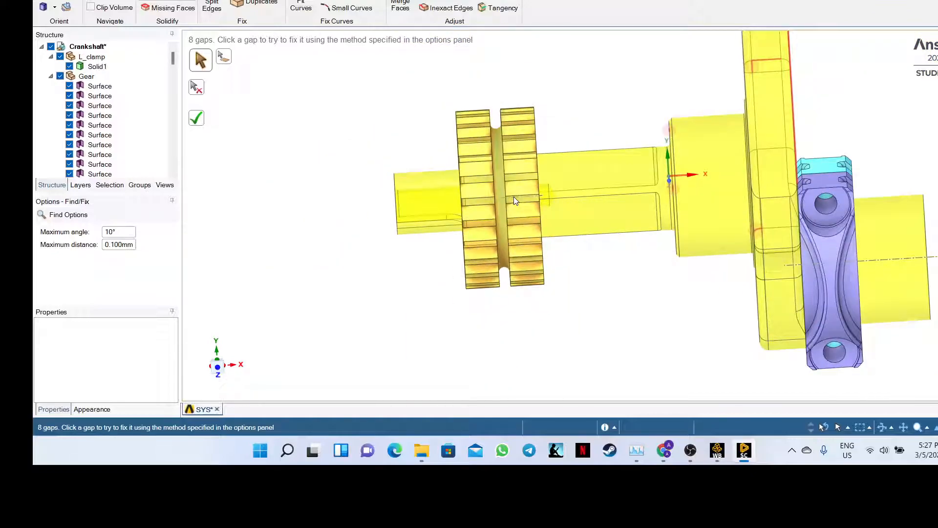
{"action": "left_click", "coordinate": [155, 14]}
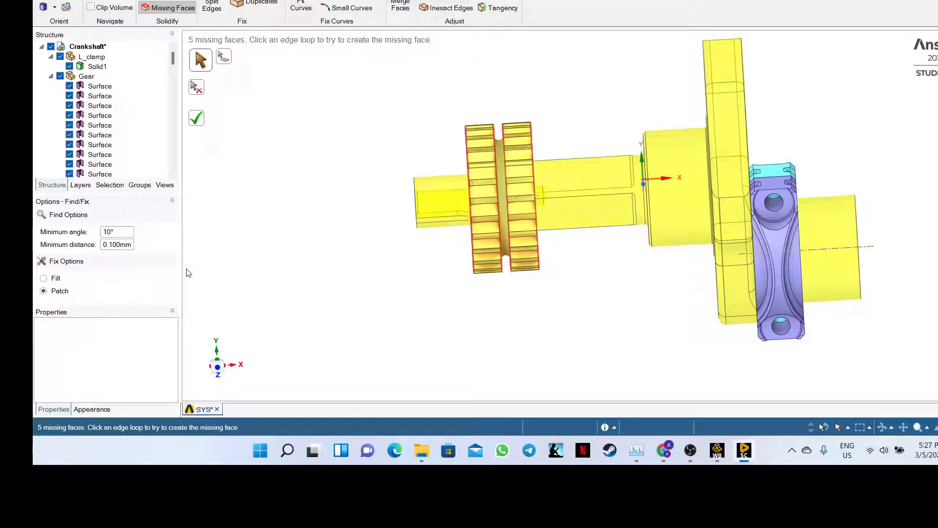
{"action": "left_click", "coordinate": [199, 121]}
{"action": "key", "text": "ctrl+z"}
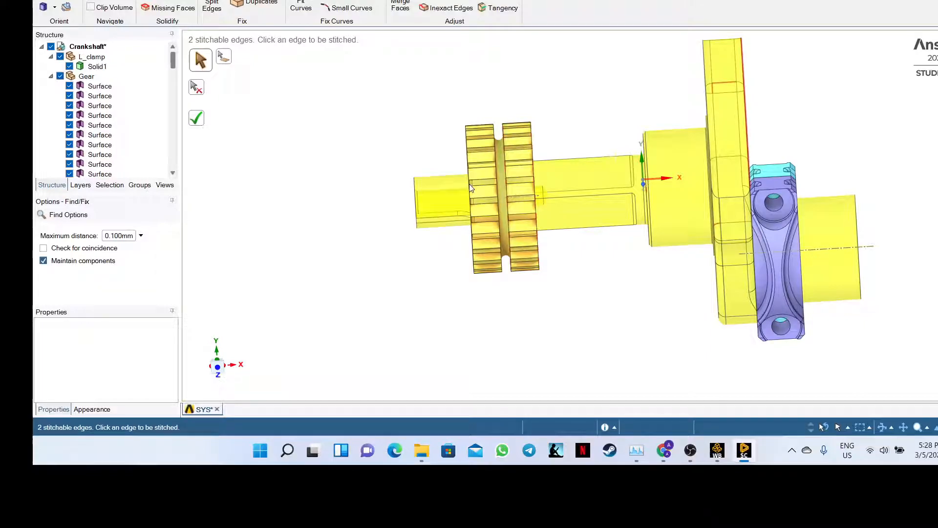
- Stitch the remaining red open edges on the gear one by one until none are left
{"action": "scroll", "coordinate": [499, 185], "scroll_direction": "down", "scroll_amount": 1}
{"action": "scroll", "coordinate": [499, 184], "scroll_direction": "up", "scroll_amount": 2}
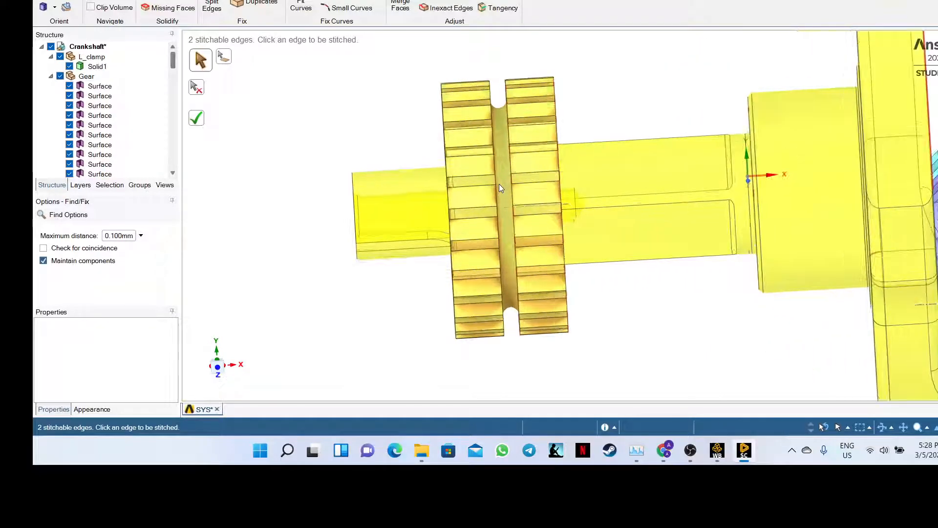
{"action": "scroll", "coordinate": [495, 198], "scroll_direction": "up", "scroll_amount": 1}
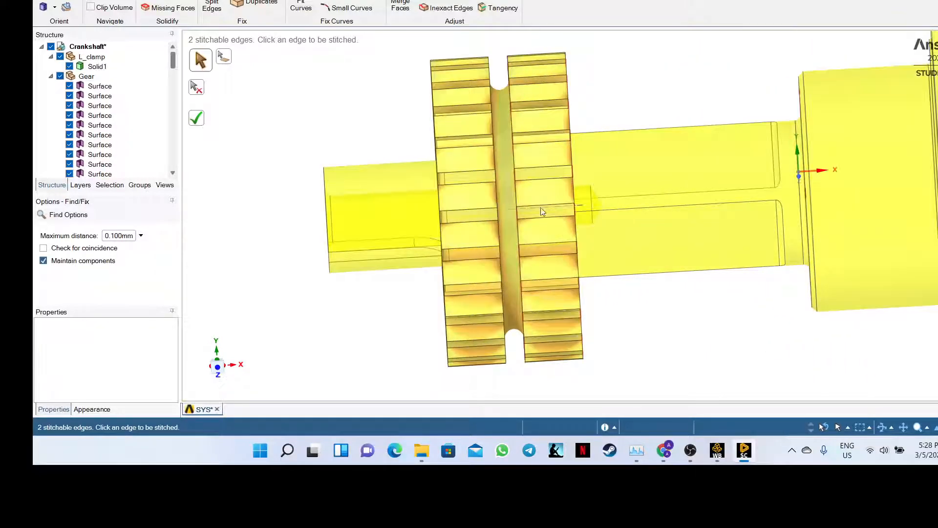
{"action": "left_click", "coordinate": [572, 176]}
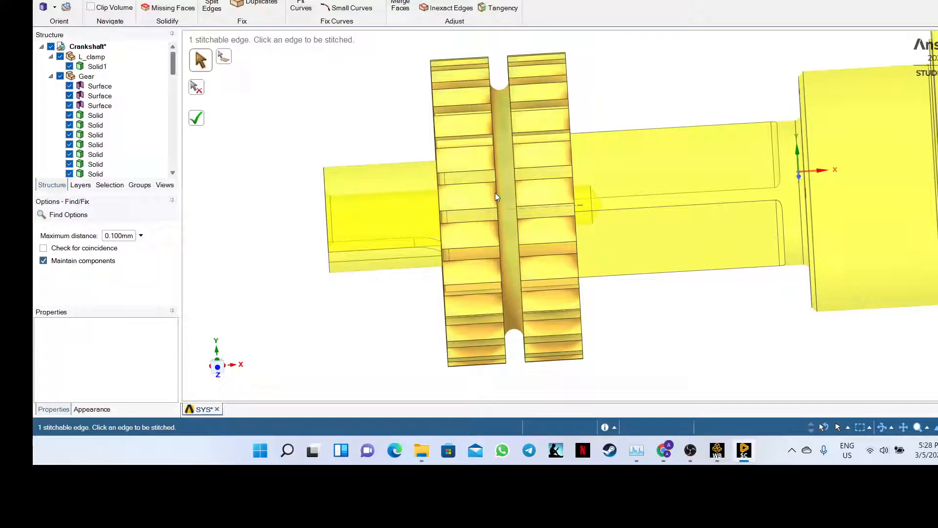
{"action": "scroll", "coordinate": [757, 155], "scroll_direction": "up", "scroll_amount": 1}
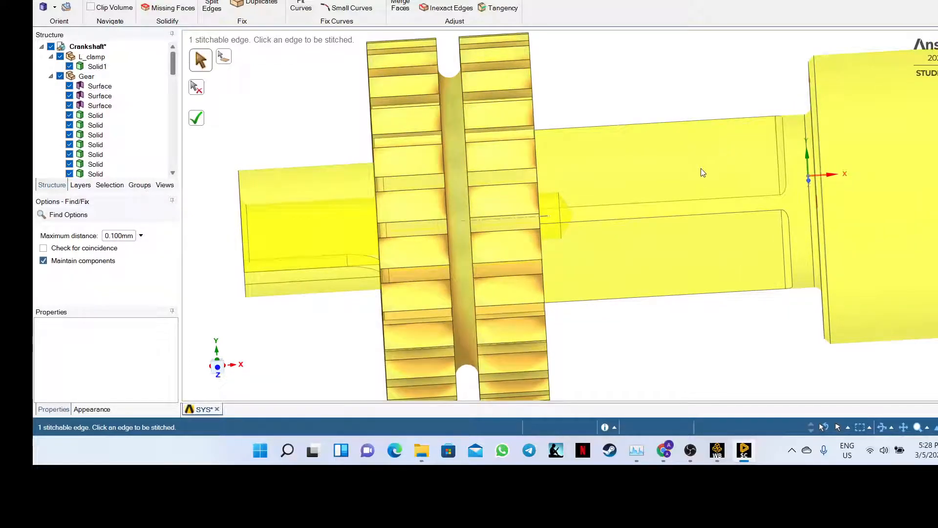
{"action": "scroll", "coordinate": [643, 188], "scroll_direction": "down", "scroll_amount": 1}
{"action": "middle_click_drag", "start_coordinate": [378, 121], "coordinate": [418, 114]}
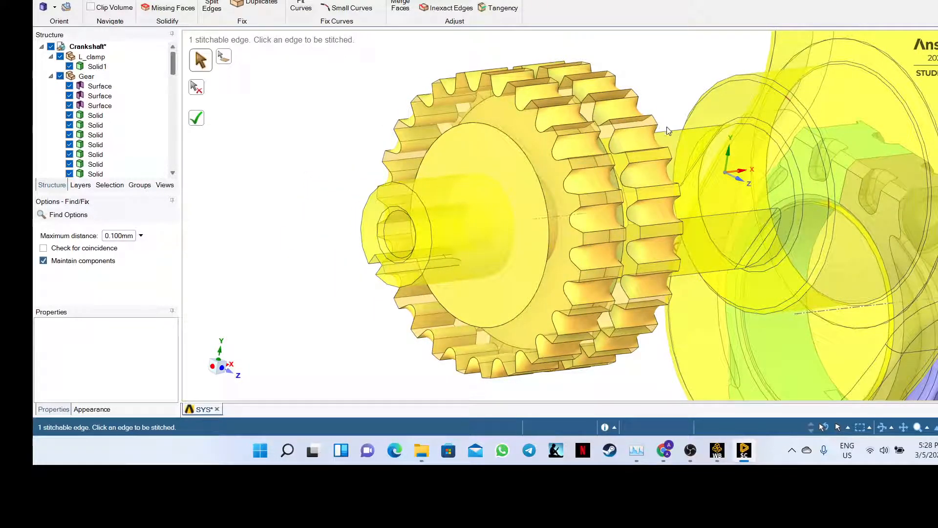
{"action": "middle_click_drag", "start_coordinate": [717, 84], "coordinate": [834, 141]}
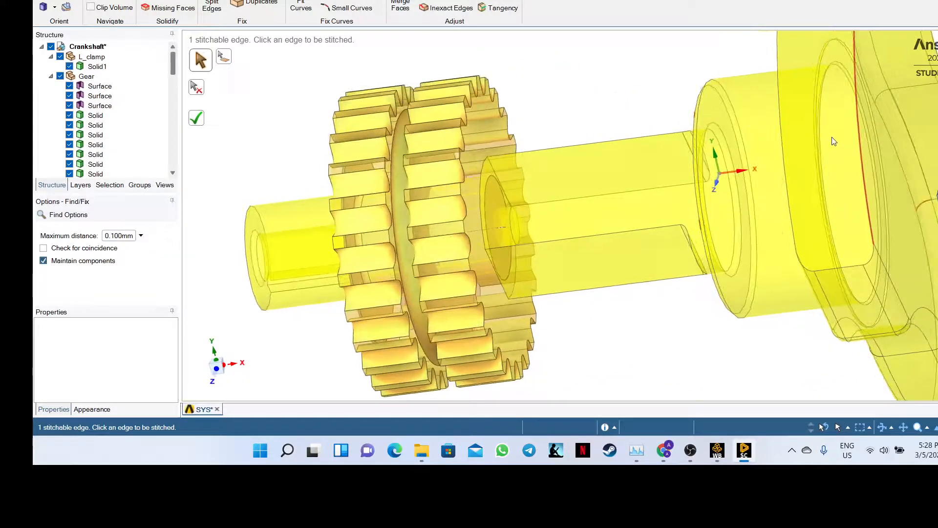
{"action": "left_click", "coordinate": [860, 155]}
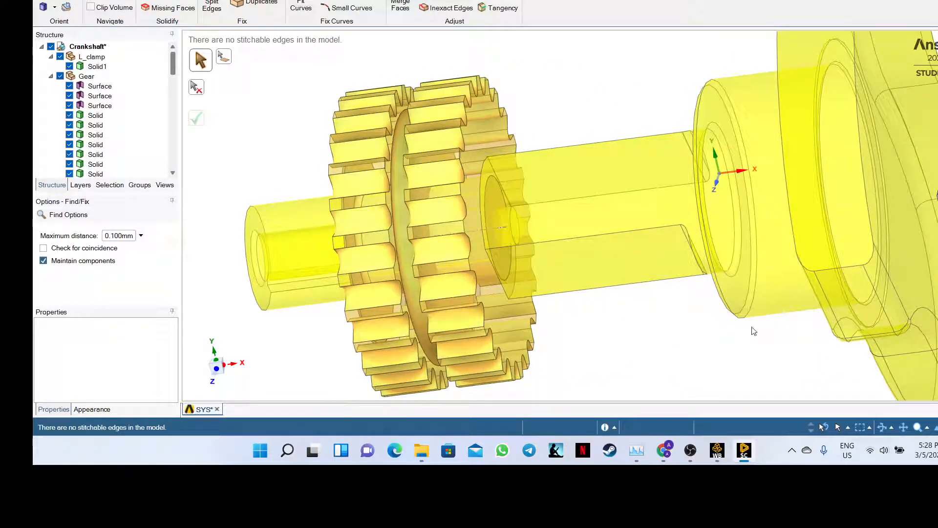
{"action": "scroll", "coordinate": [728, 332], "scroll_direction": "down", "scroll_amount": 2}
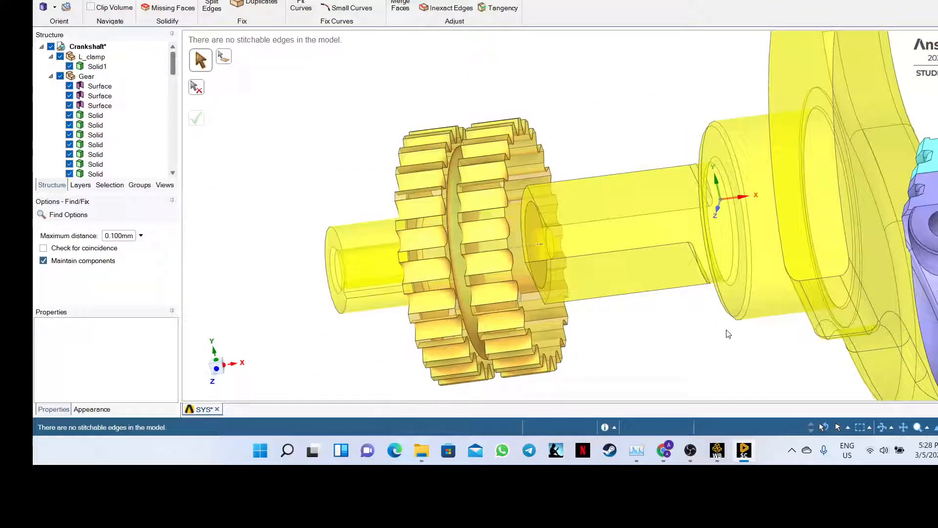
{"action": "scroll", "coordinate": [858, 173], "scroll_direction": "down", "scroll_amount": 1}
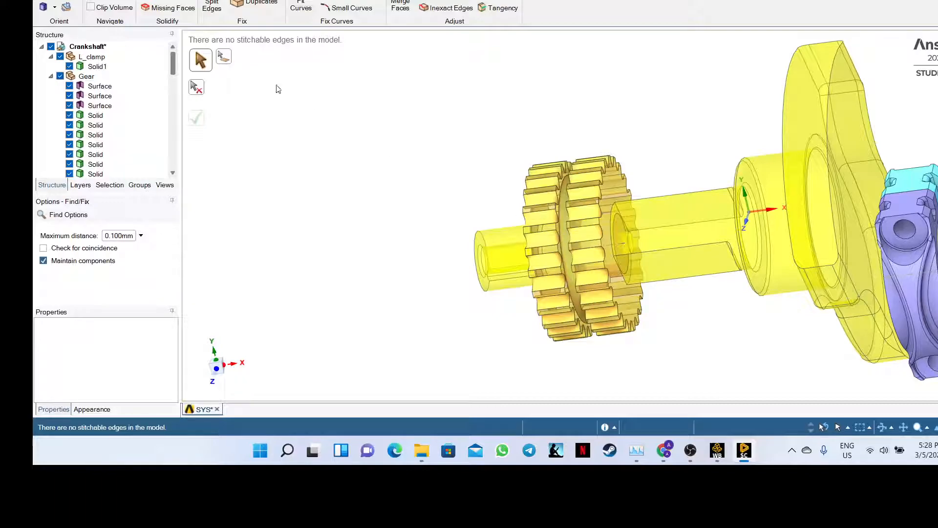
- Run the Gaps check, then patch one red edge loop in Missing Faces, leaving 51
{"action": "left_click", "coordinate": [165, 3]}
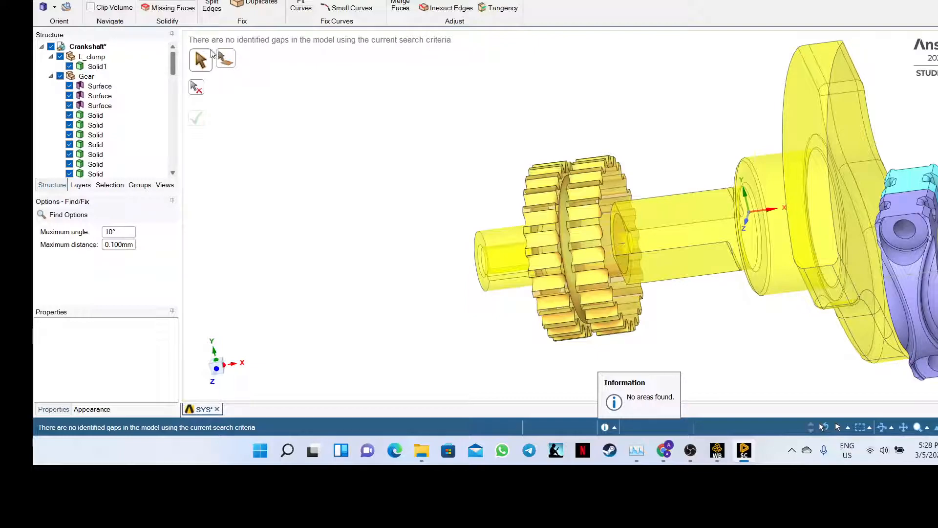
{"action": "left_click", "coordinate": [168, 8]}
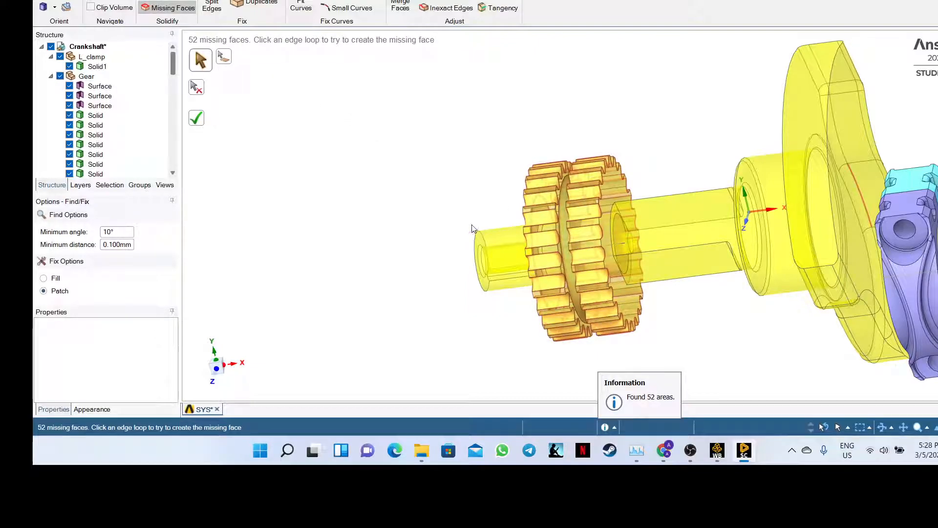
{"action": "middle_click_drag", "start_coordinate": [446, 198], "coordinate": [457, 247]}
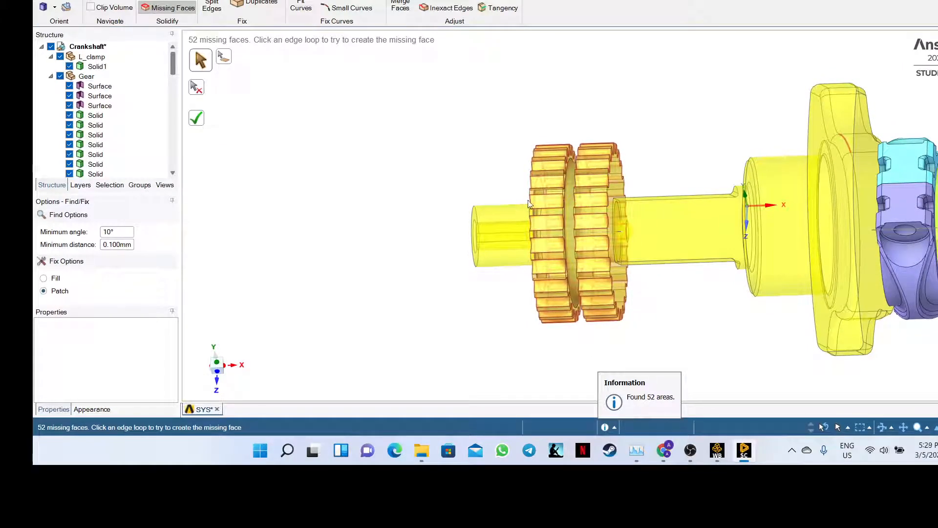
{"action": "left_click", "coordinate": [545, 166]}
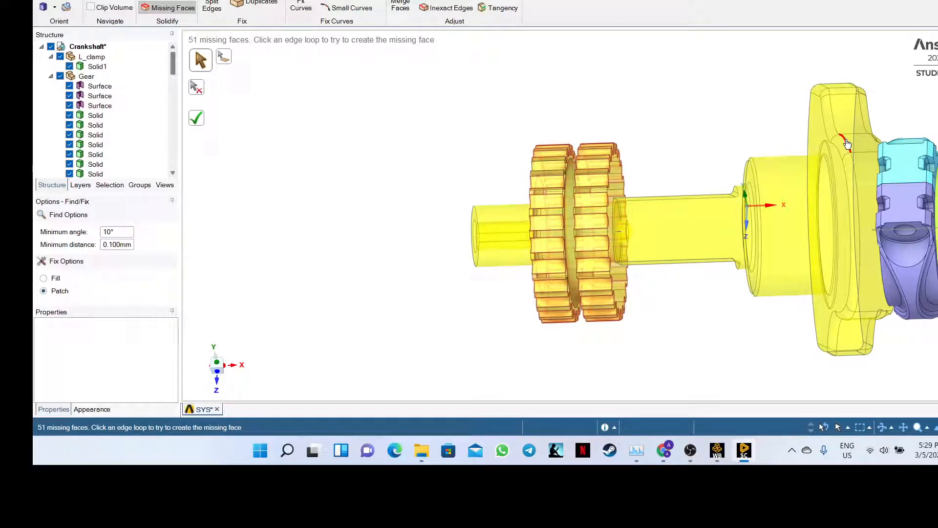
{"action": "left_click", "coordinate": [198, 119]}
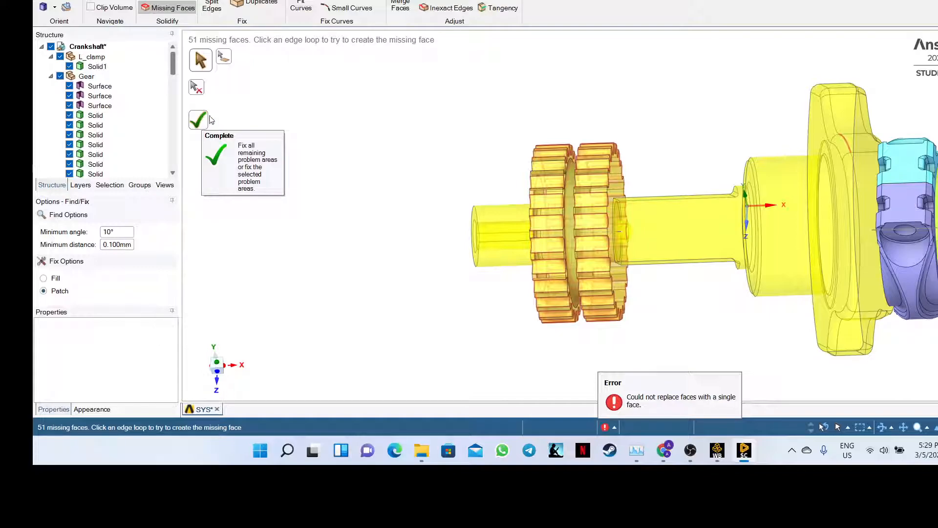
{"action": "left_click", "coordinate": [849, 144]}
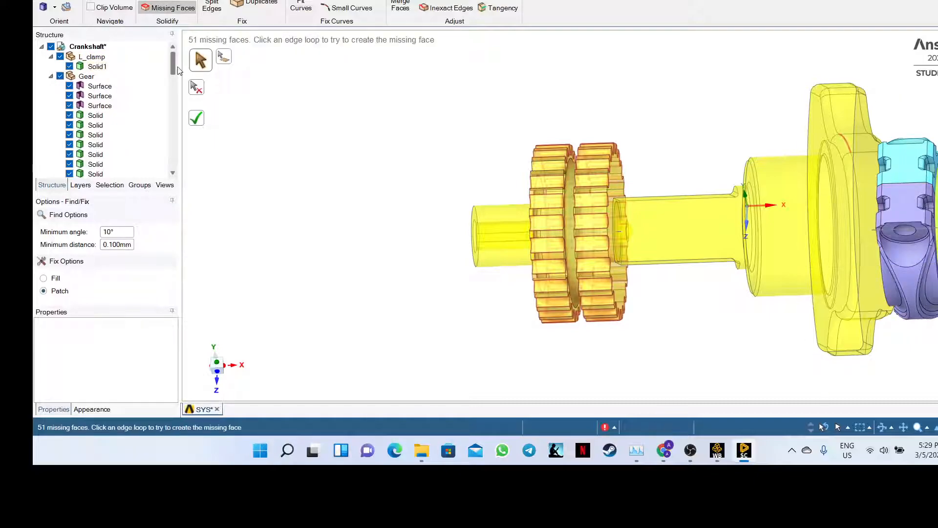
{"action": "left_click_drag", "start_coordinate": [173, 71], "coordinate": [165, 171]}
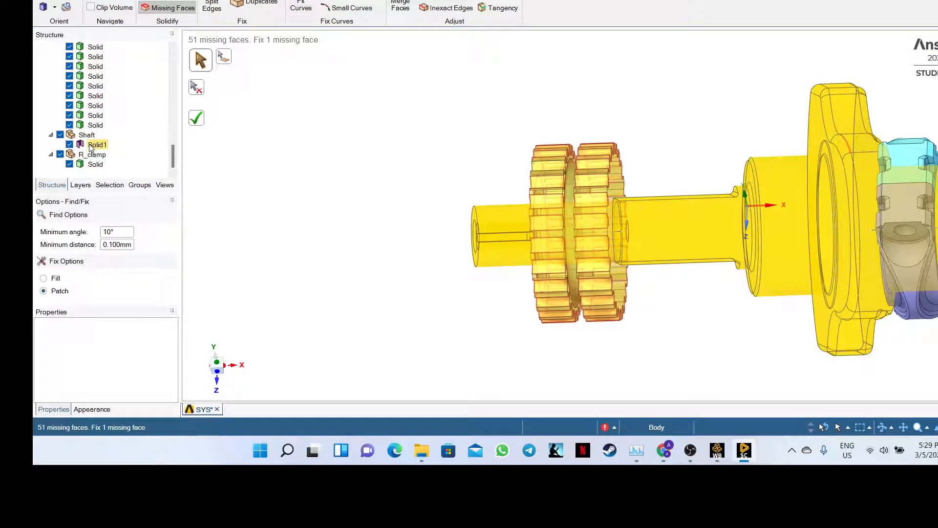
{"action": "left_click", "coordinate": [91, 146]}
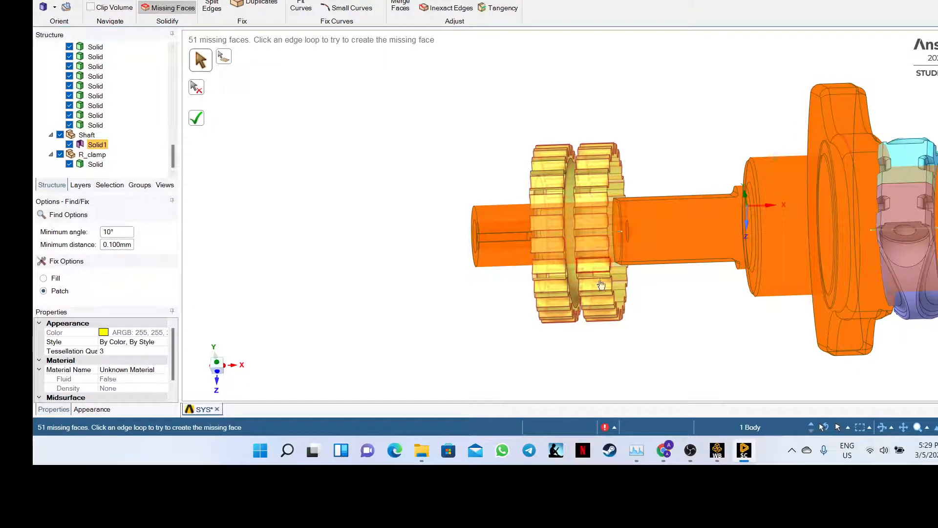
{"action": "middle_click_drag", "start_coordinate": [670, 309], "coordinate": [641, 311]}
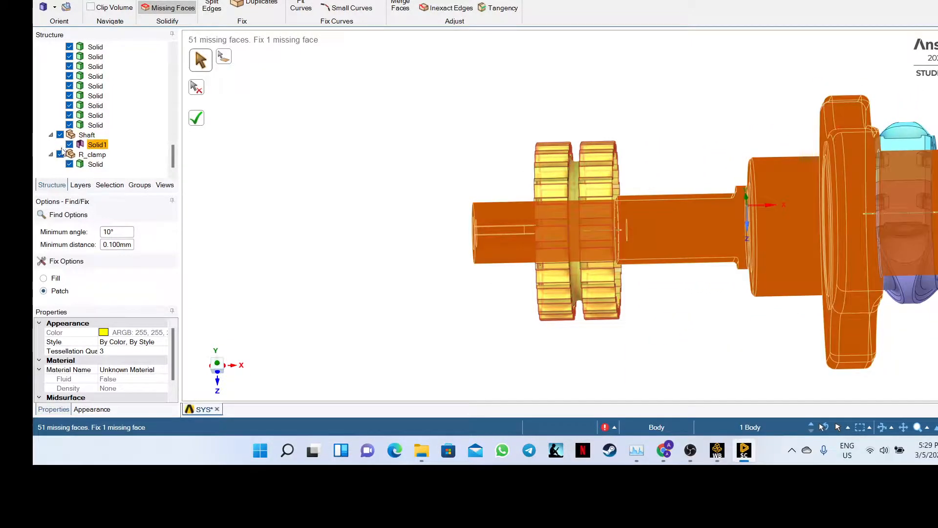
{"action": "left_click", "coordinate": [60, 154]}
{"action": "left_click", "coordinate": [60, 135]}
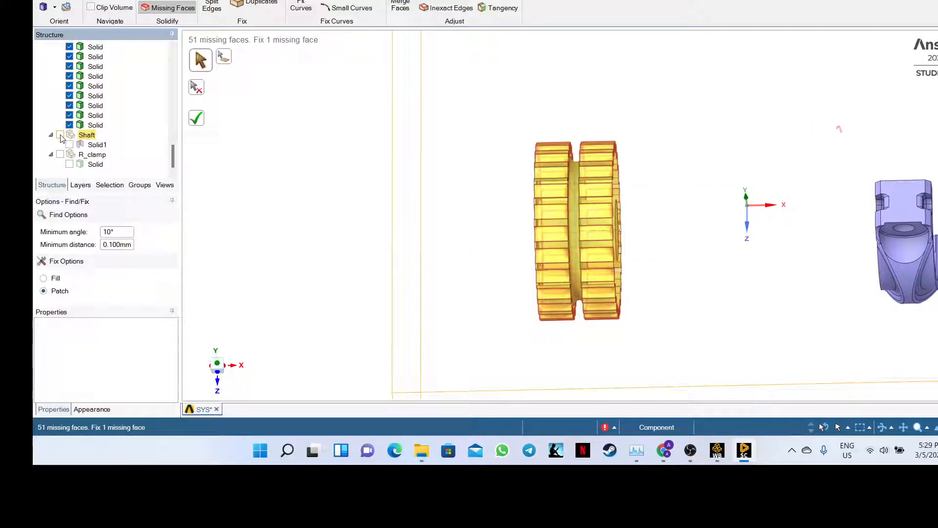
{"action": "left_click", "coordinate": [60, 135]}
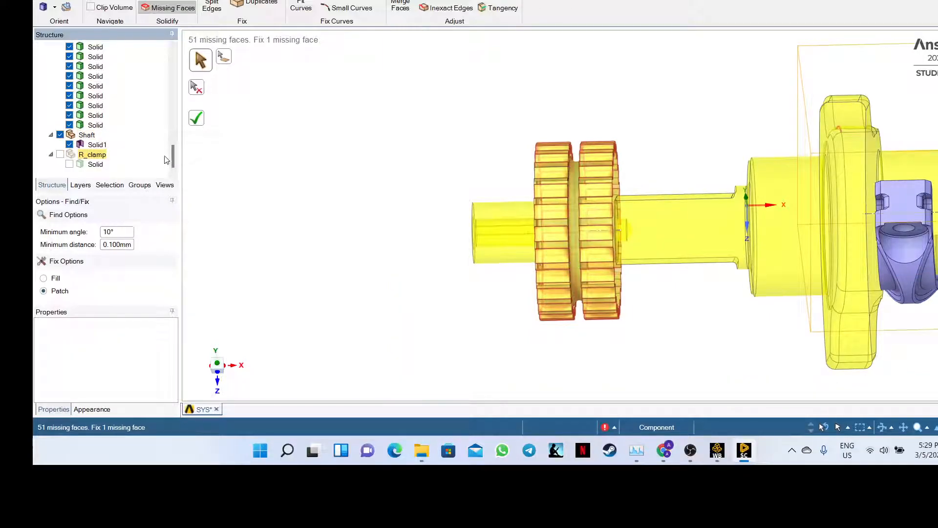
{"action": "left_click_drag", "start_coordinate": [172, 162], "coordinate": [172, 139]}
{"action": "left_click_drag", "start_coordinate": [169, 83], "coordinate": [172, 55]}
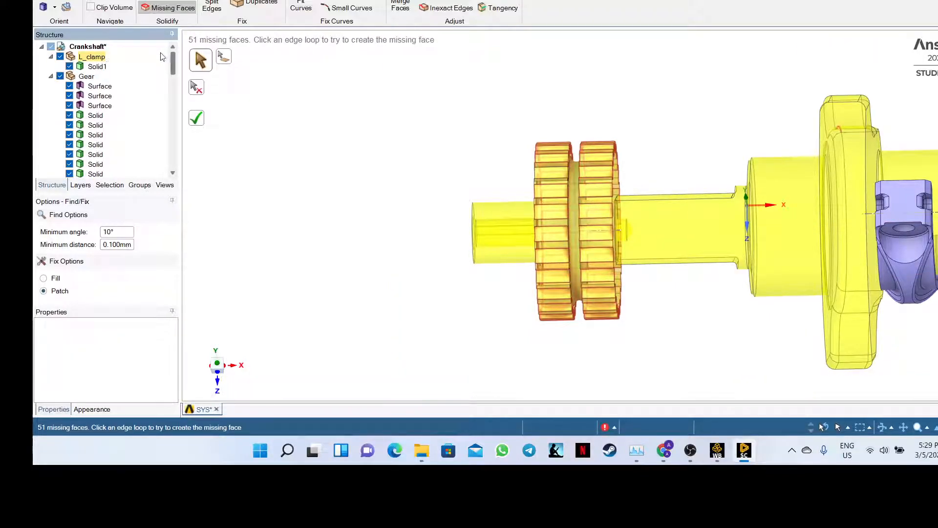
{"action": "left_click", "coordinate": [60, 75]}
{"action": "left_click", "coordinate": [60, 57]}
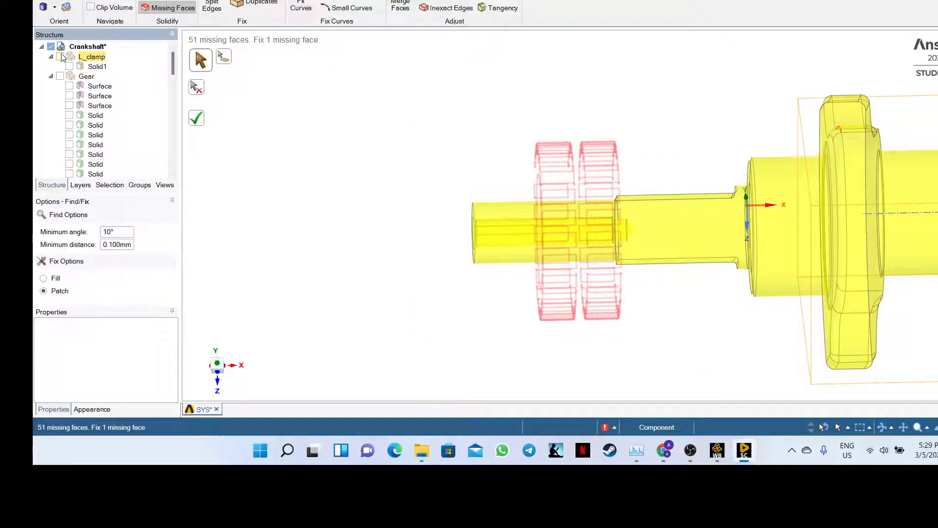
{"action": "scroll", "coordinate": [166, 99], "scroll_direction": "down", "scroll_amount": 5}
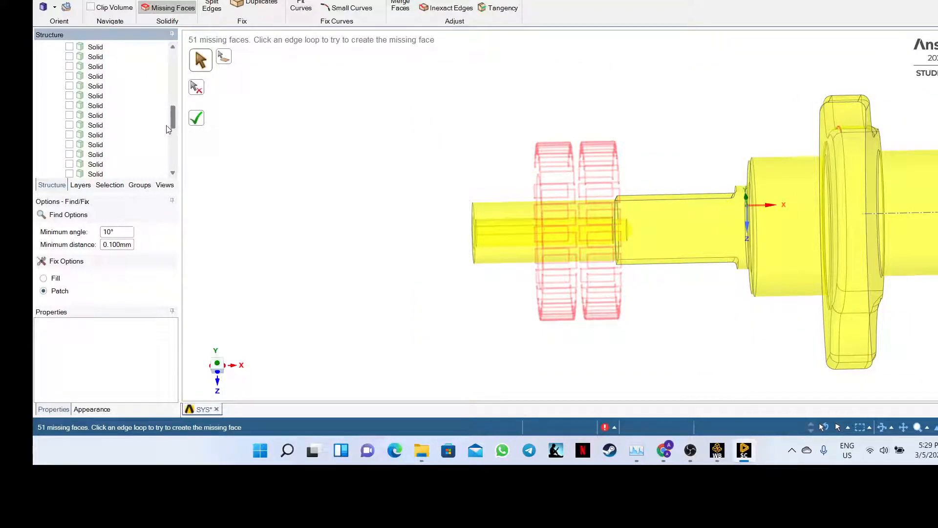
{"action": "scroll", "coordinate": [166, 100], "scroll_direction": "down", "scroll_amount": 3}
{"action": "left_click", "coordinate": [205, 120]}
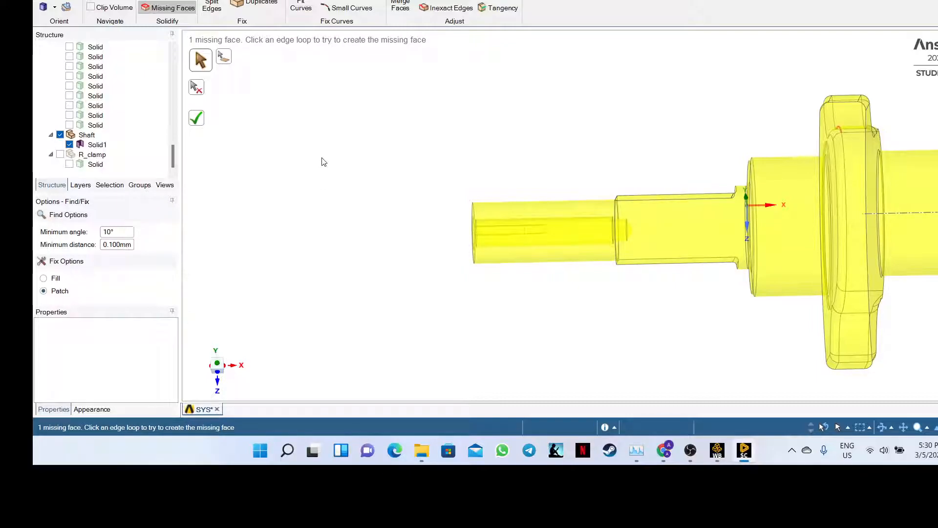
{"action": "middle_click_drag", "start_coordinate": [321, 157], "coordinate": [386, 194]}
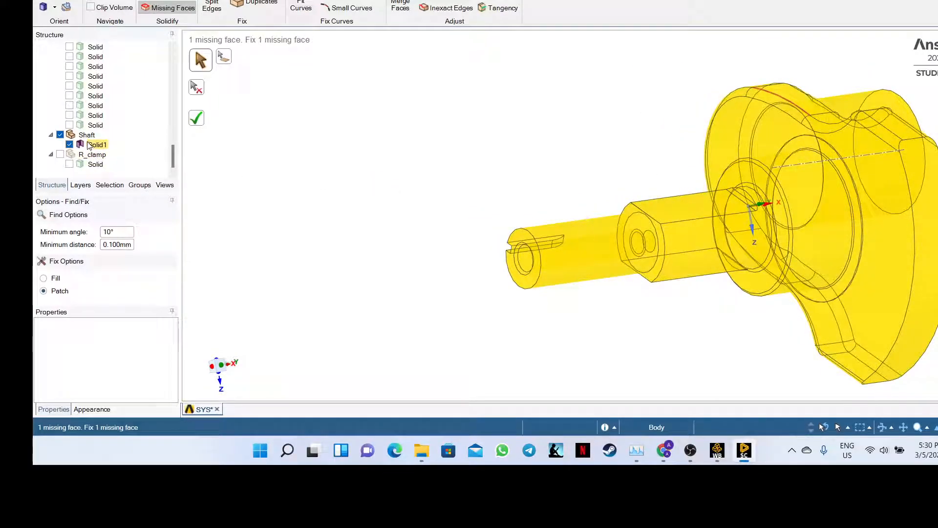
{"action": "left_click", "coordinate": [60, 154]}
{"action": "left_click_drag", "start_coordinate": [173, 156], "coordinate": [173, 59]}
{"action": "left_click", "coordinate": [60, 77]}
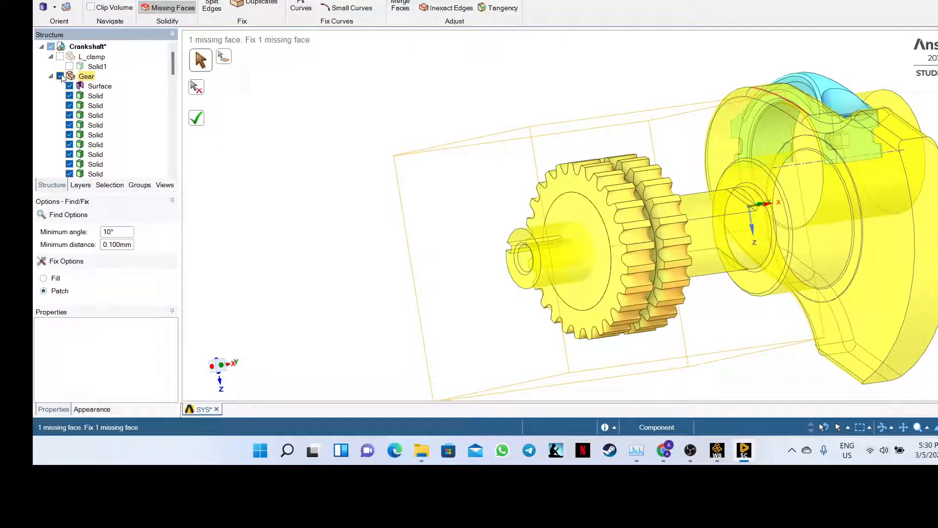
{"action": "left_click", "coordinate": [60, 57]}
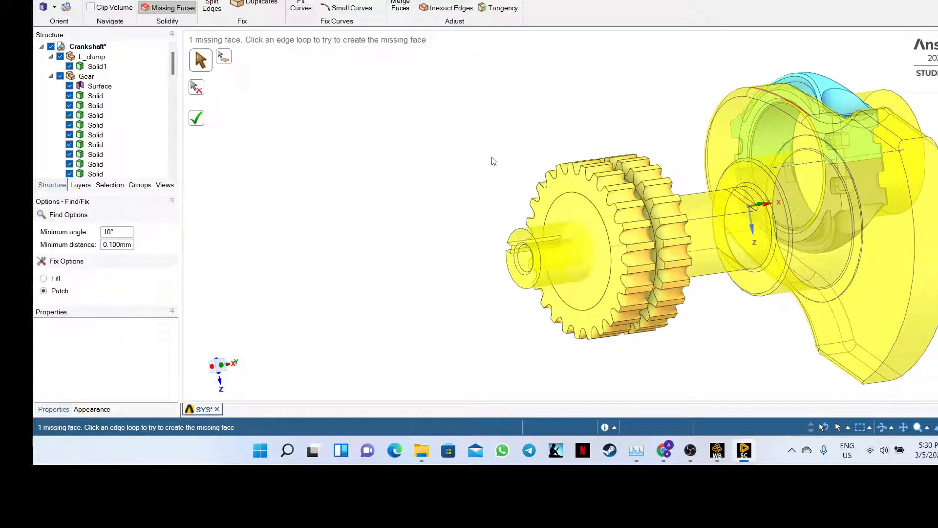
{"action": "middle_click_drag", "start_coordinate": [494, 163], "coordinate": [418, 164]}
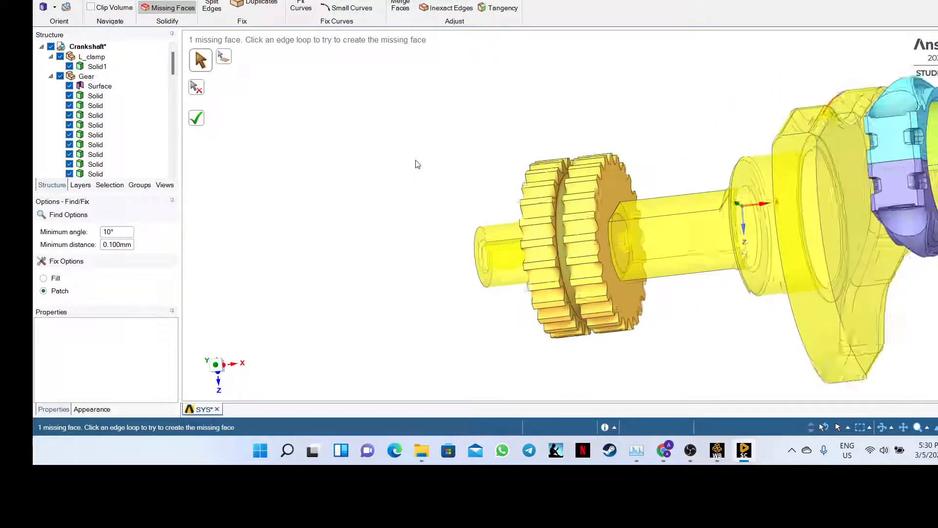
{"action": "scroll", "coordinate": [418, 164], "scroll_direction": "down", "scroll_amount": 2}
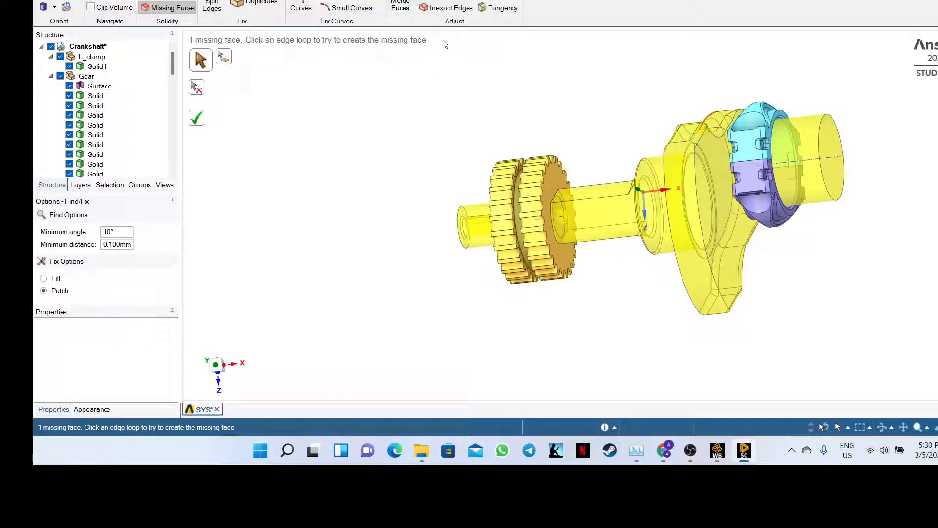
- Run Inexact Edges, inspect the 250 flagged gear edges, and apply the fix to tighten them
{"action": "left_click", "coordinate": [440, 10]}
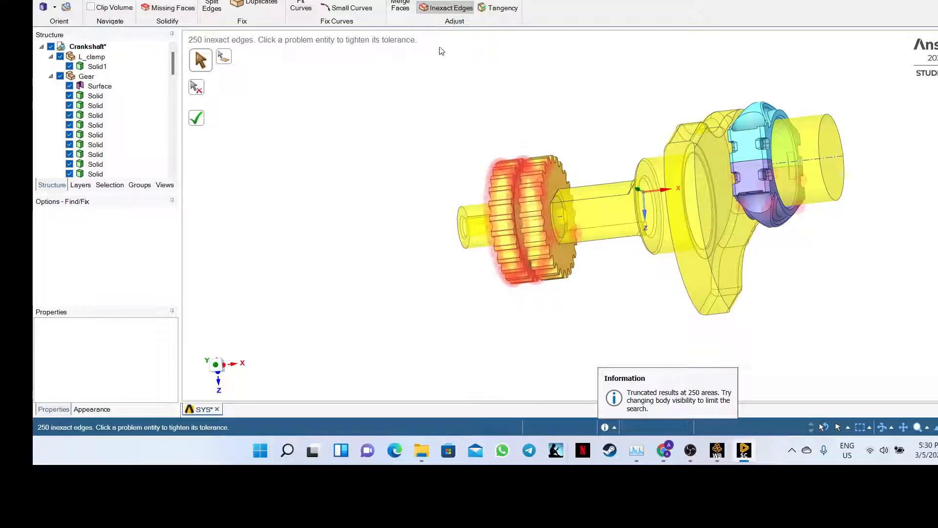
{"action": "middle_click_drag", "start_coordinate": [428, 150], "coordinate": [468, 157]}
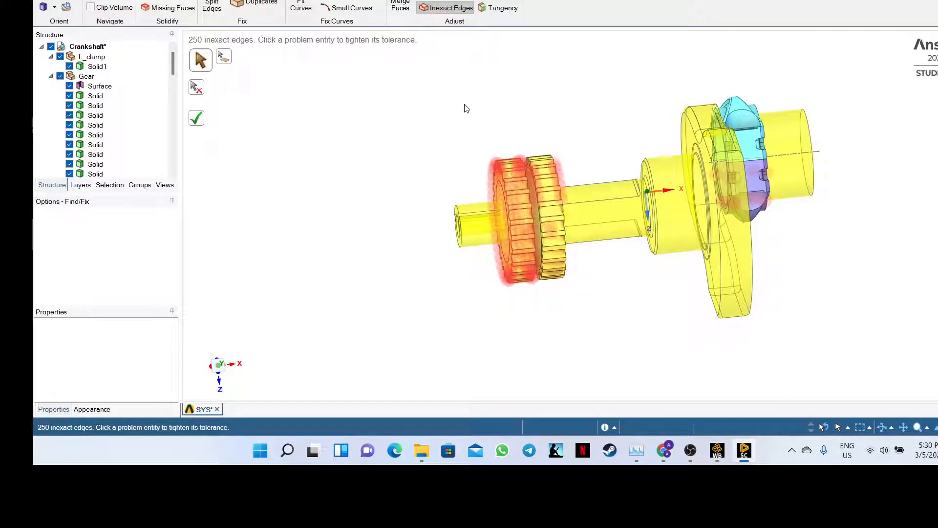
{"action": "left_click", "coordinate": [438, 10]}
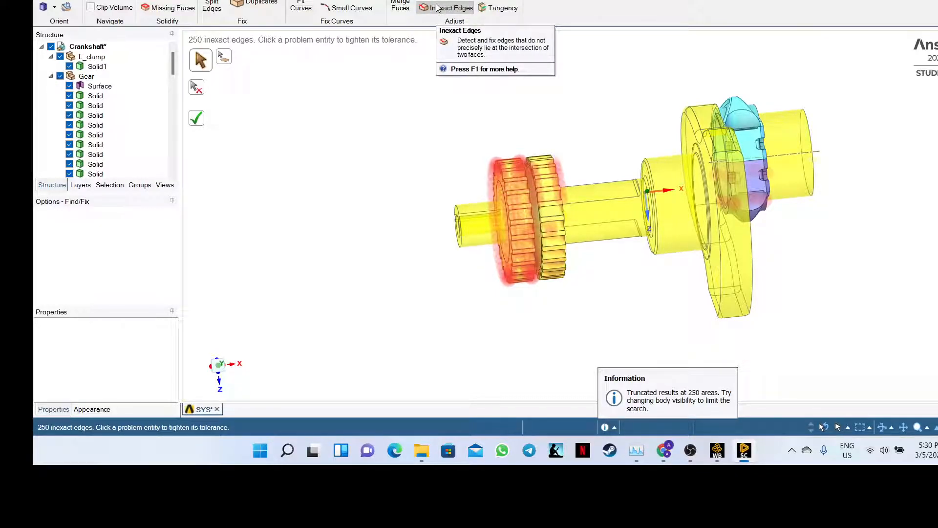
{"action": "left_click", "coordinate": [209, 123]}
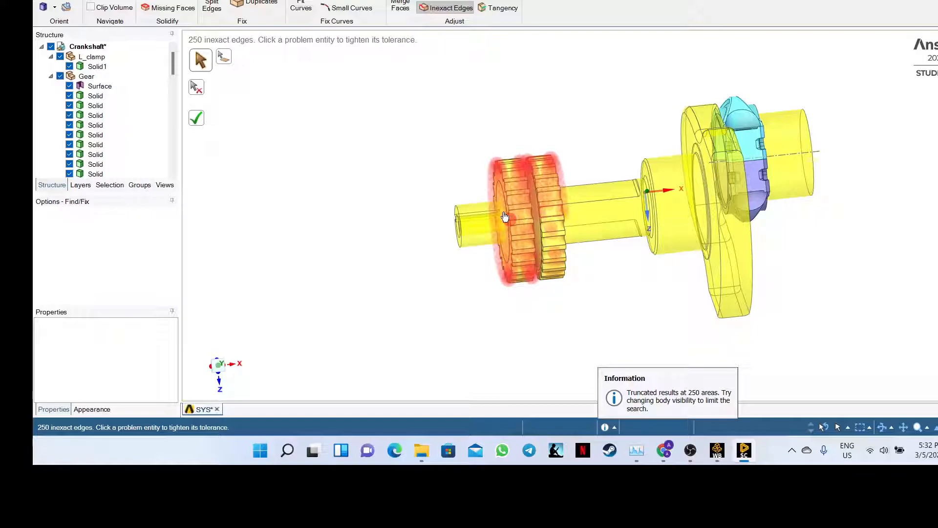
- Rerun Missing Faces, close one of the two red loops with Fill, then reset the fix option to Patch
{"action": "mouse_move", "coordinate": [364, 178]}
{"action": "middle_mouse_down"}
{"action": "mouse_move", "coordinate": [433, 183]}
{"action": "mouse_move", "coordinate": [386, 188]}
{"action": "mouse_move", "coordinate": [348, 176]}
{"action": "middle_mouse_up"}
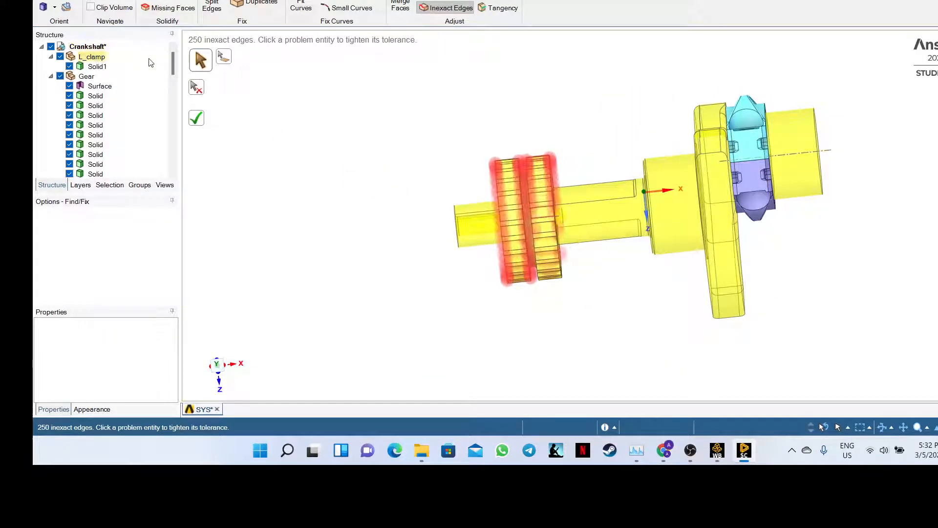
{"action": "left_click", "coordinate": [162, 9]}
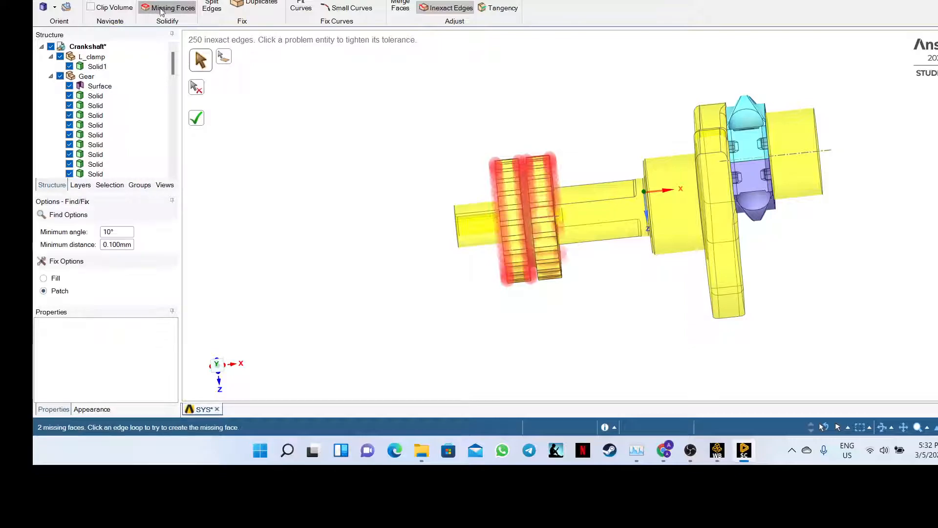
{"action": "middle_click_drag", "start_coordinate": [381, 175], "coordinate": [469, 203]}
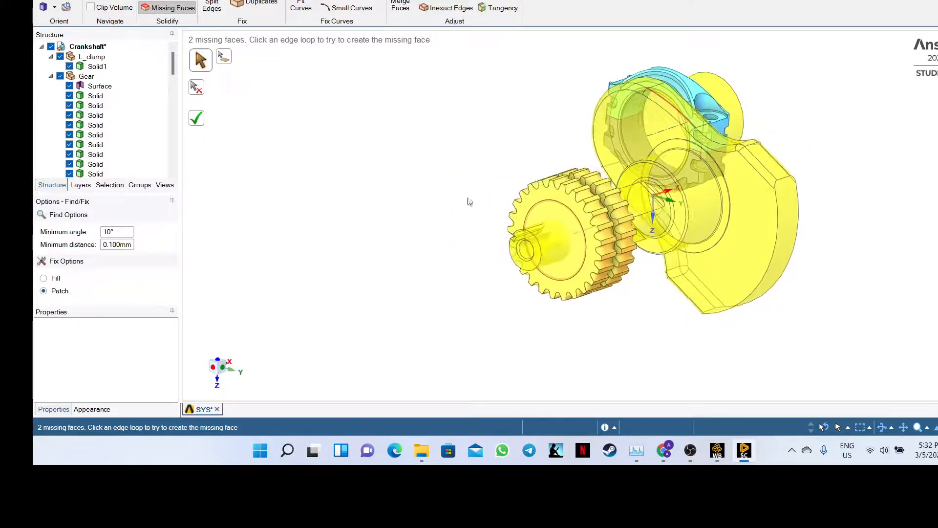
{"action": "left_click", "coordinate": [676, 110]}
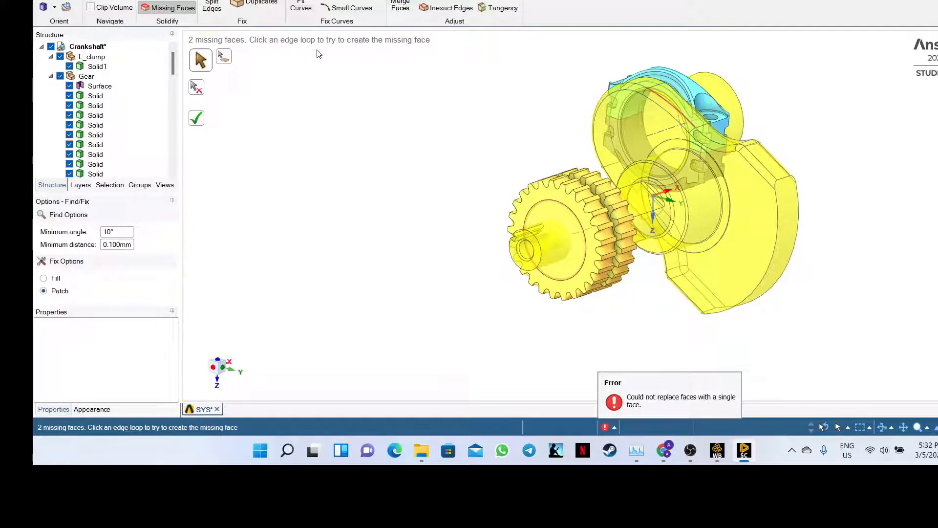
{"action": "left_click", "coordinate": [55, 279]}
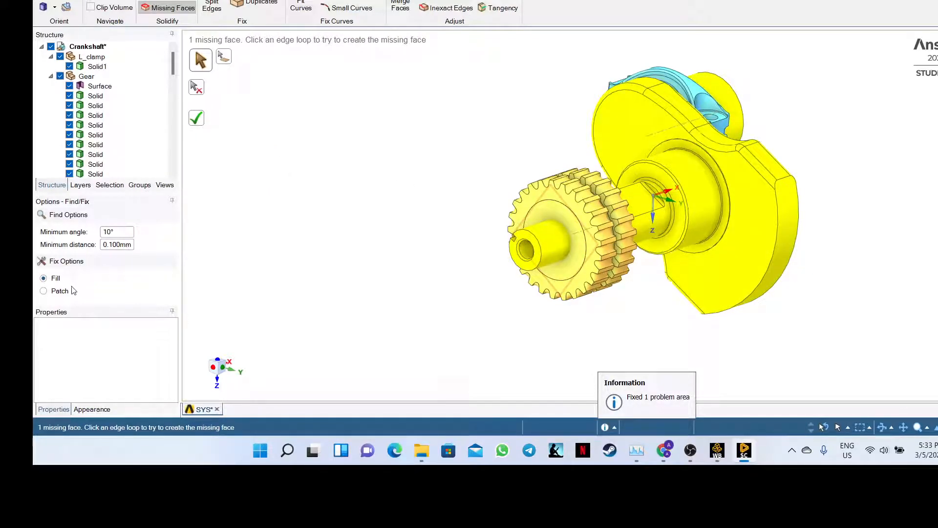
{"action": "left_click", "coordinate": [44, 291]}
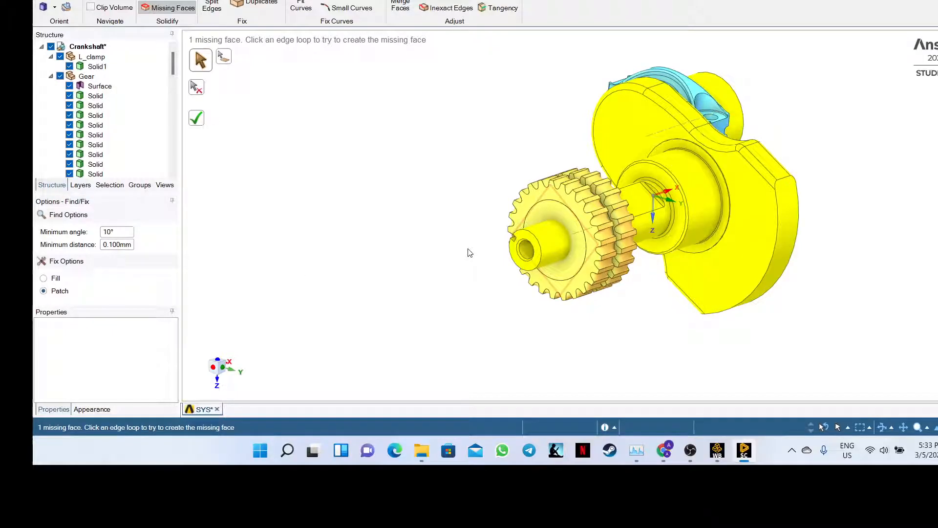
{"action": "mouse_move", "coordinate": [467, 251]}
{"action": "middle_mouse_down"}
{"action": "mouse_move", "coordinate": [417, 258]}
{"action": "mouse_move", "coordinate": [454, 245]}
{"action": "middle_mouse_up"}
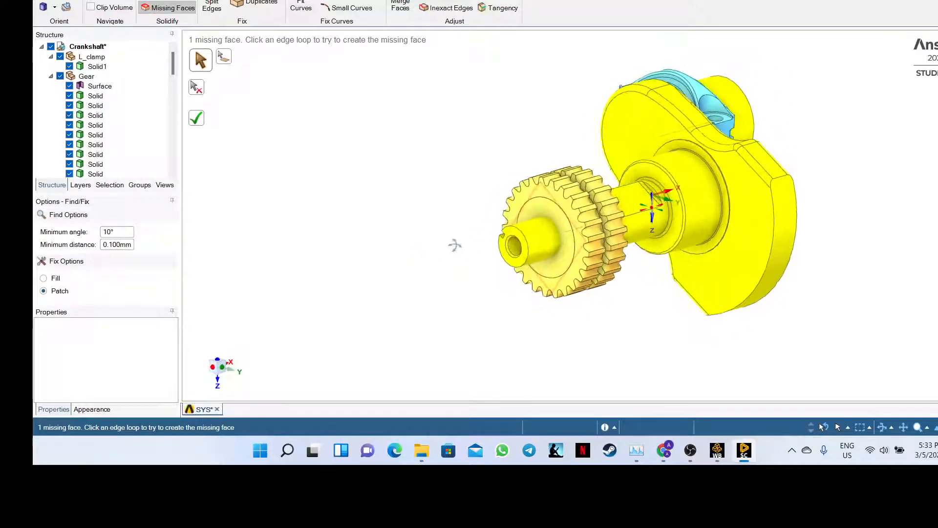
{"action": "left_click", "coordinate": [555, 202]}
{"action": "left_click", "coordinate": [53, 279]}
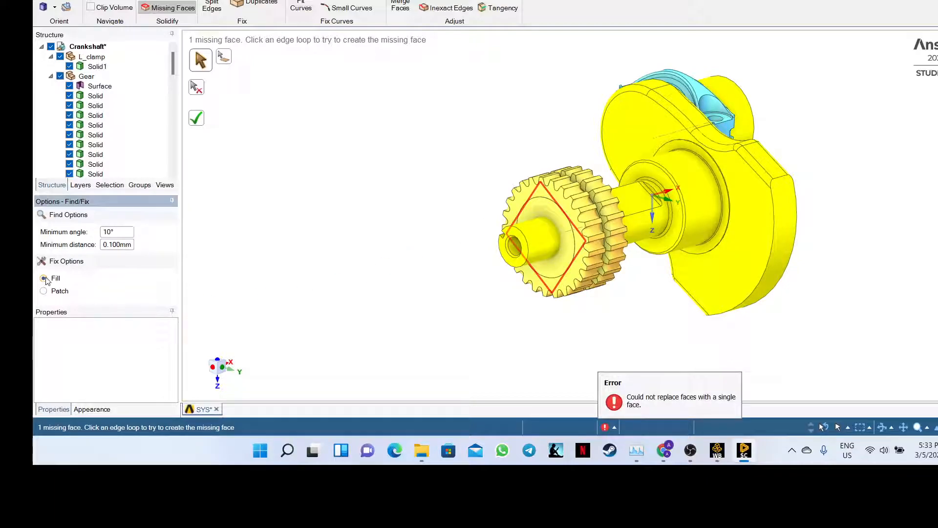
{"action": "left_click", "coordinate": [196, 118]}
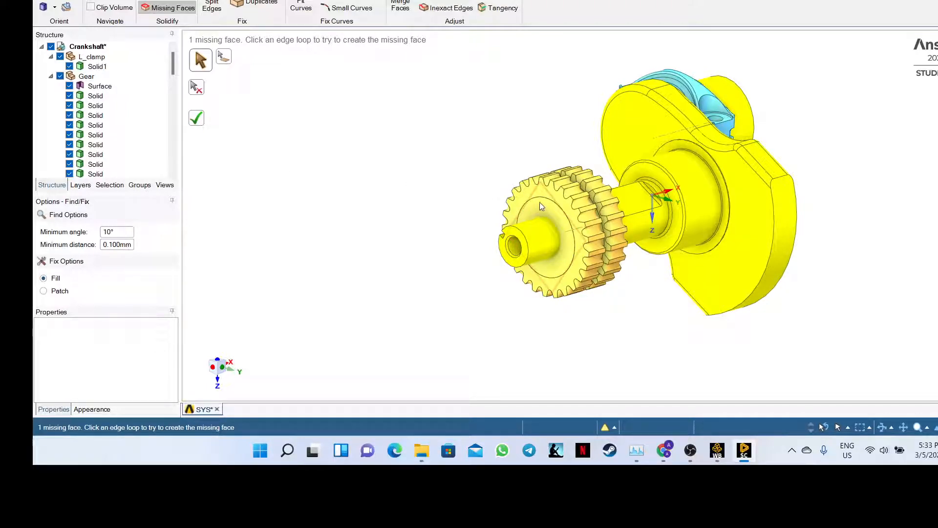
{"action": "left_click", "coordinate": [43, 290]}
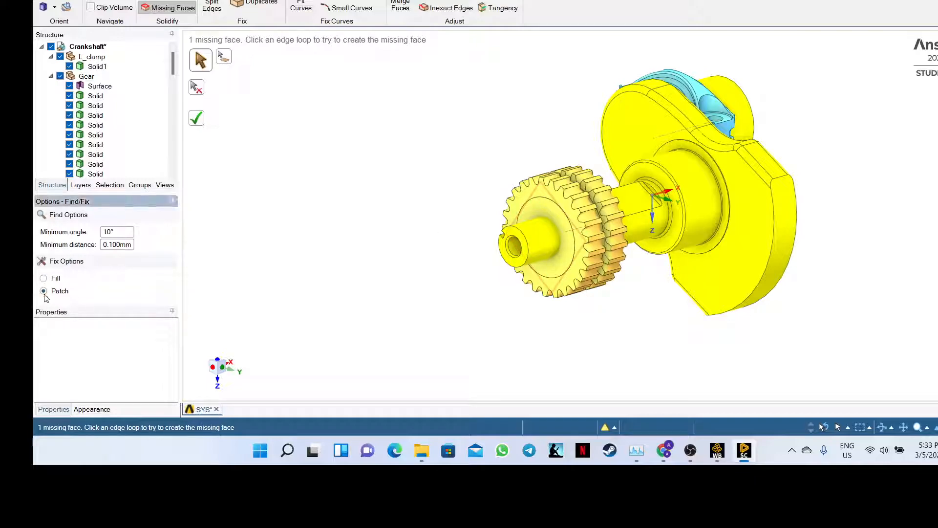
{"action": "left_click", "coordinate": [199, 122]}
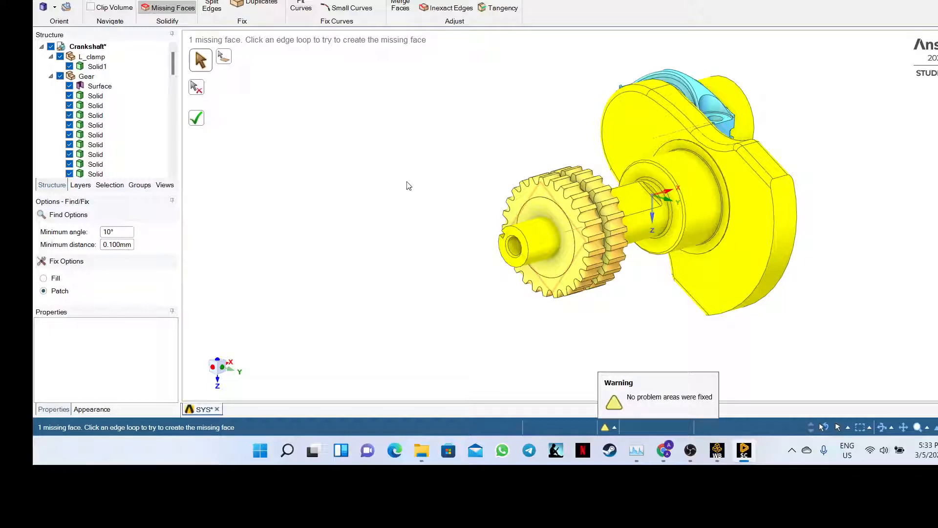
{"action": "left_click", "coordinate": [555, 200]}
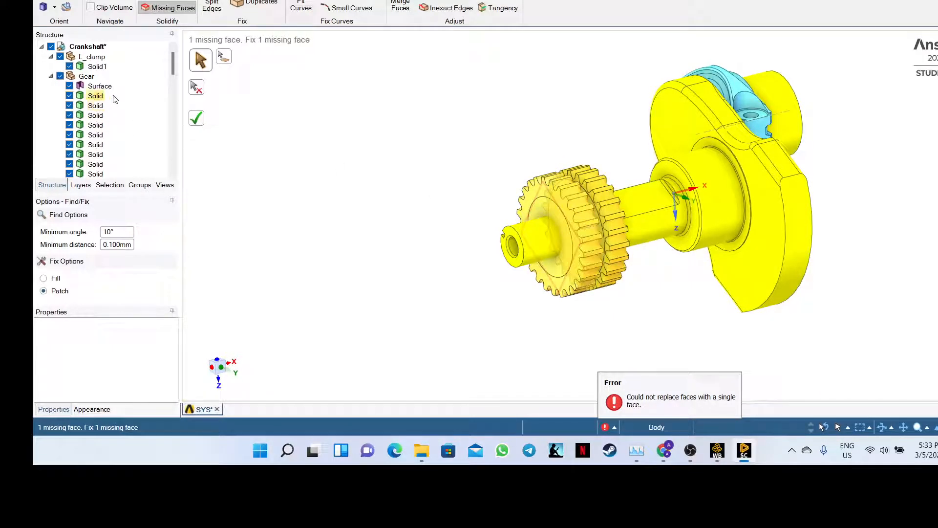
- Select the gear's Surface body and hide the first twelve Gear solid bodies
{"action": "mouse_move", "coordinate": [172, 61]}
{"action": "left_mouse_down"}
{"action": "mouse_move", "coordinate": [169, 178]}
{"action": "mouse_move", "coordinate": [172, 54]}
{"action": "left_mouse_up"}
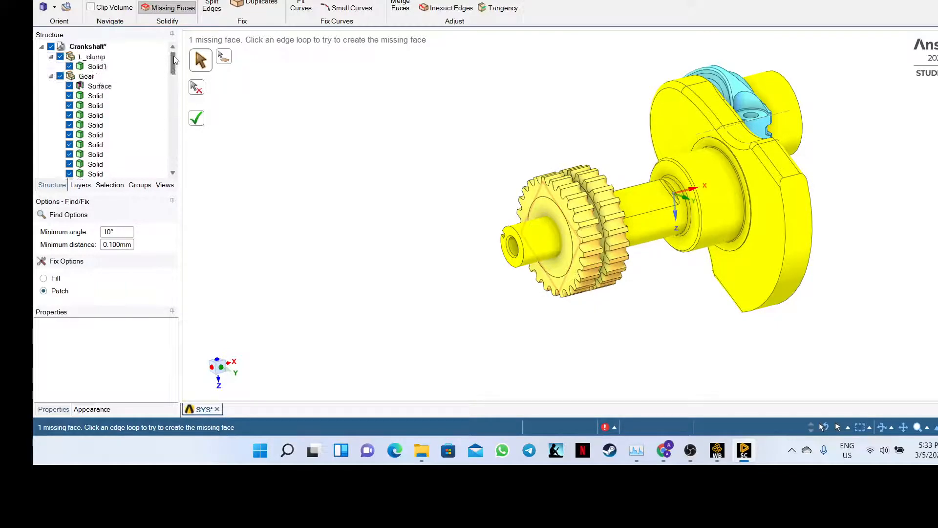
{"action": "left_click", "coordinate": [99, 88]}
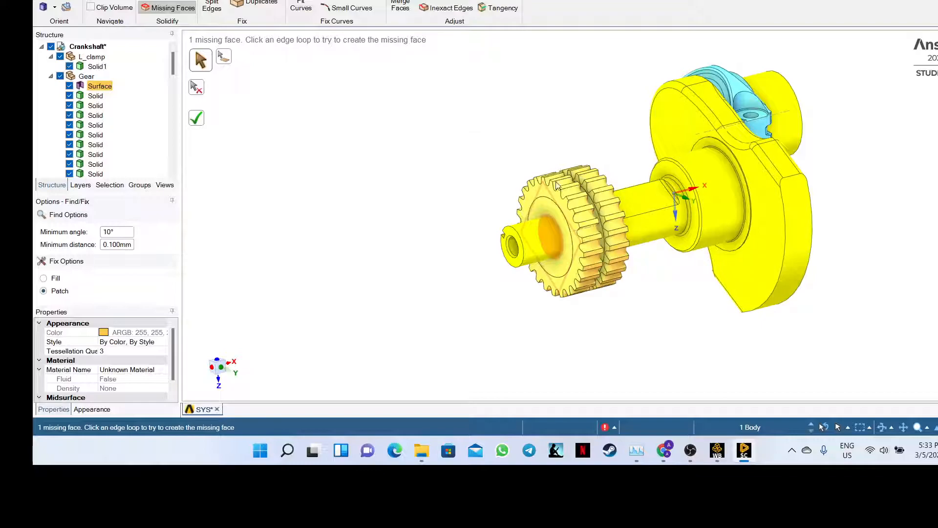
{"action": "left_click", "coordinate": [69, 95]}
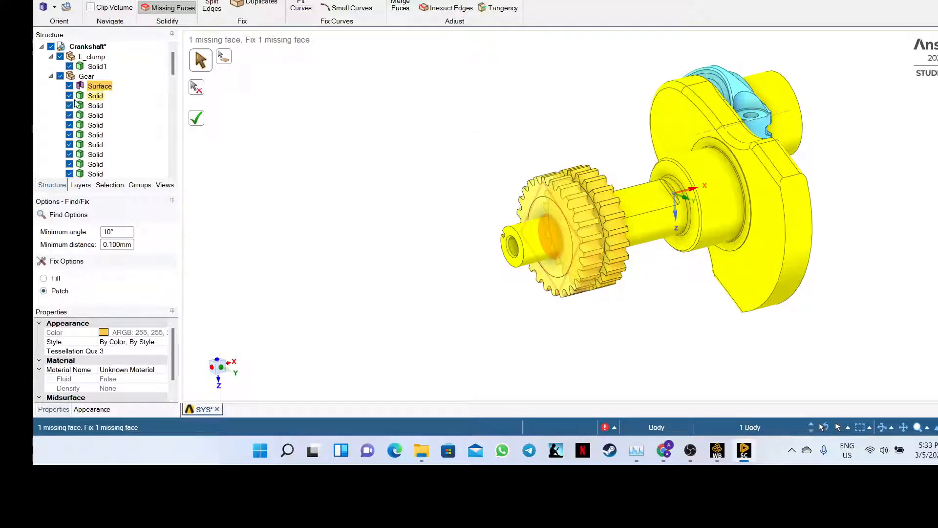
{"action": "left_click", "coordinate": [69, 105]}
{"action": "left_click", "coordinate": [70, 116]}
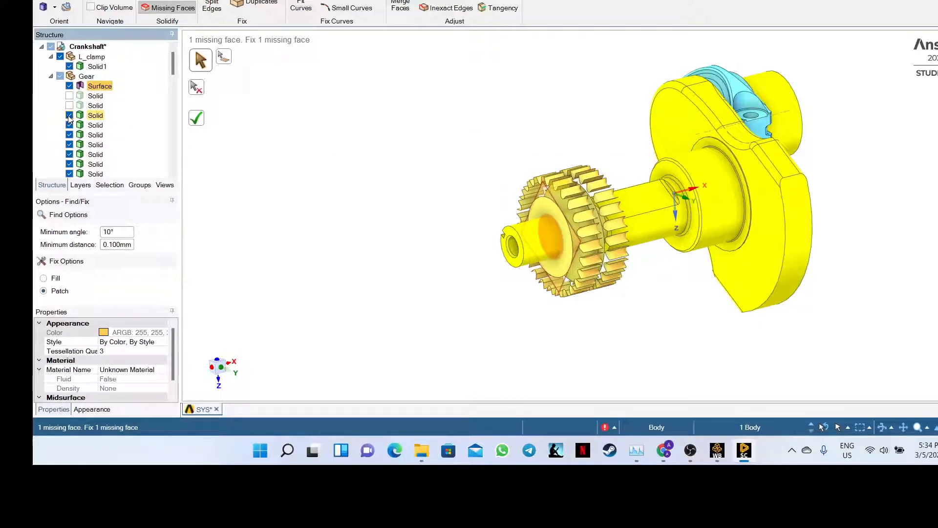
{"action": "left_click", "coordinate": [69, 125]}
{"action": "left_click", "coordinate": [70, 135]}
{"action": "left_click", "coordinate": [69, 144]}
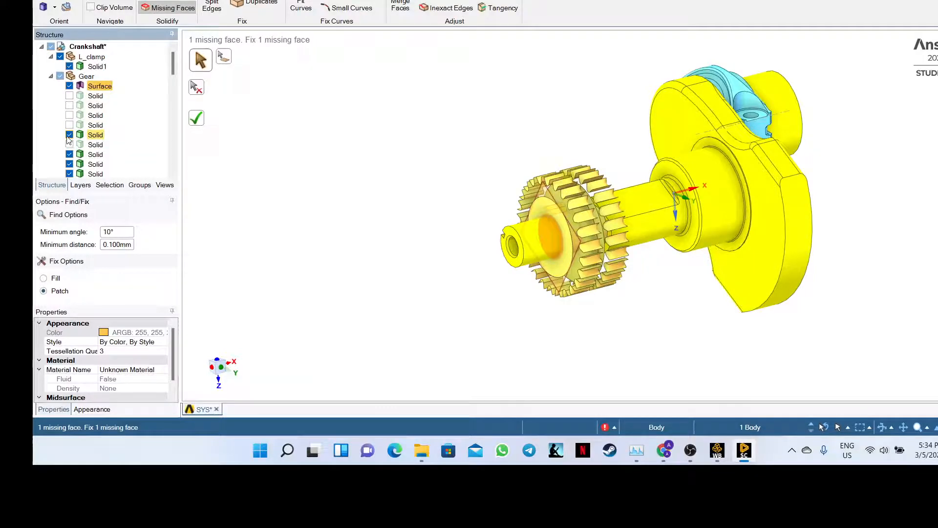
{"action": "left_click", "coordinate": [69, 154]}
{"action": "scroll", "coordinate": [70, 154], "scroll_direction": "down", "scroll_amount": 1}
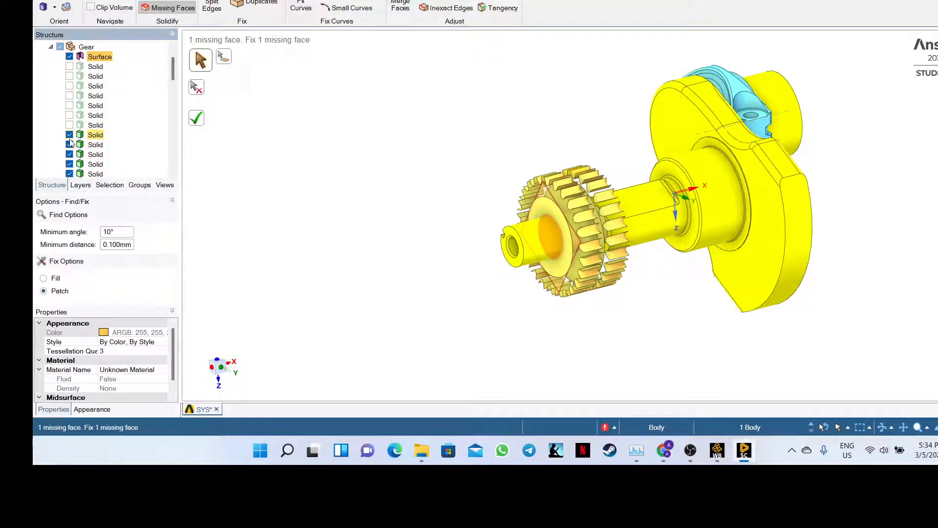
{"action": "left_click", "coordinate": [70, 134]}
{"action": "left_click", "coordinate": [69, 145]}
{"action": "left_click", "coordinate": [69, 154]}
{"action": "left_click", "coordinate": [70, 165]}
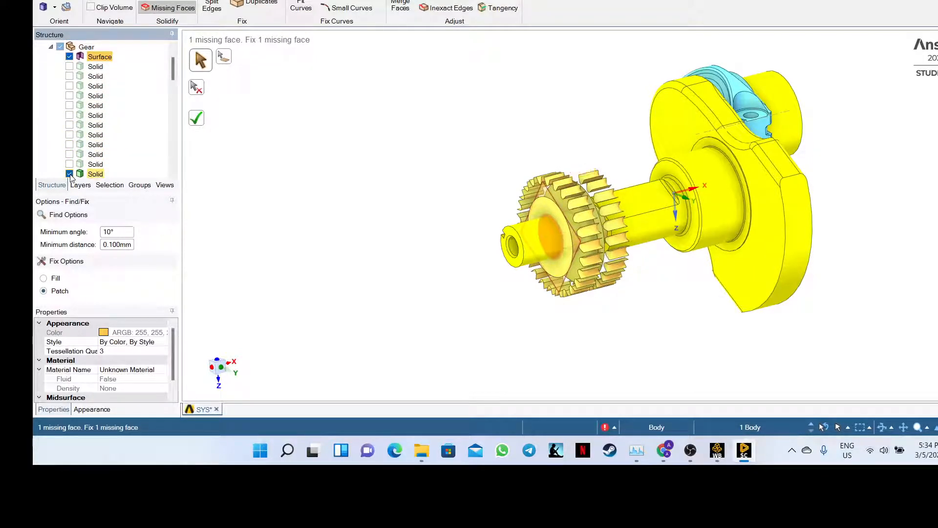
{"action": "left_click", "coordinate": [69, 174]}
{"action": "scroll", "coordinate": [71, 176], "scroll_direction": "down", "scroll_amount": 1}
{"action": "scroll", "coordinate": [71, 177], "scroll_direction": "down", "scroll_amount": 3}
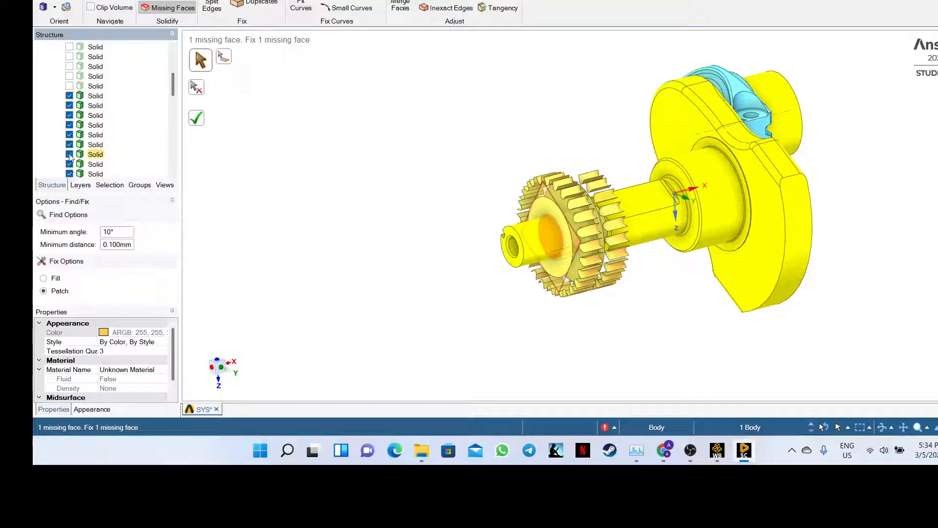
- Hide the remaining gear tooth solids, then try patching the gear's missing face
{"action": "left_click", "coordinate": [69, 66]}
{"action": "left_click", "coordinate": [70, 77]}
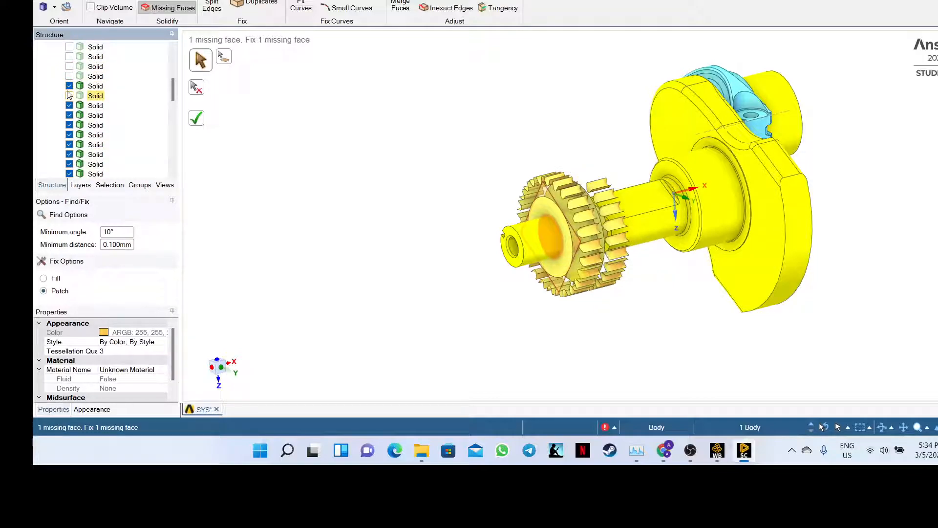
{"action": "left_click", "coordinate": [70, 86]}
{"action": "left_click", "coordinate": [69, 96]}
{"action": "left_click", "coordinate": [70, 105]}
{"action": "left_click", "coordinate": [69, 116]}
{"action": "left_click", "coordinate": [69, 125]}
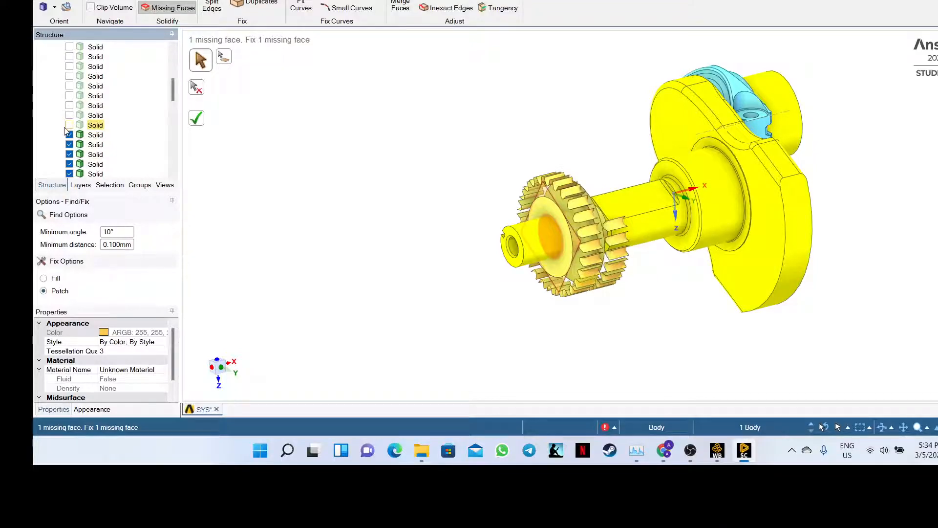
{"action": "left_click", "coordinate": [70, 135]}
{"action": "left_click", "coordinate": [69, 145]}
{"action": "left_click", "coordinate": [70, 154]}
{"action": "left_click", "coordinate": [69, 164]}
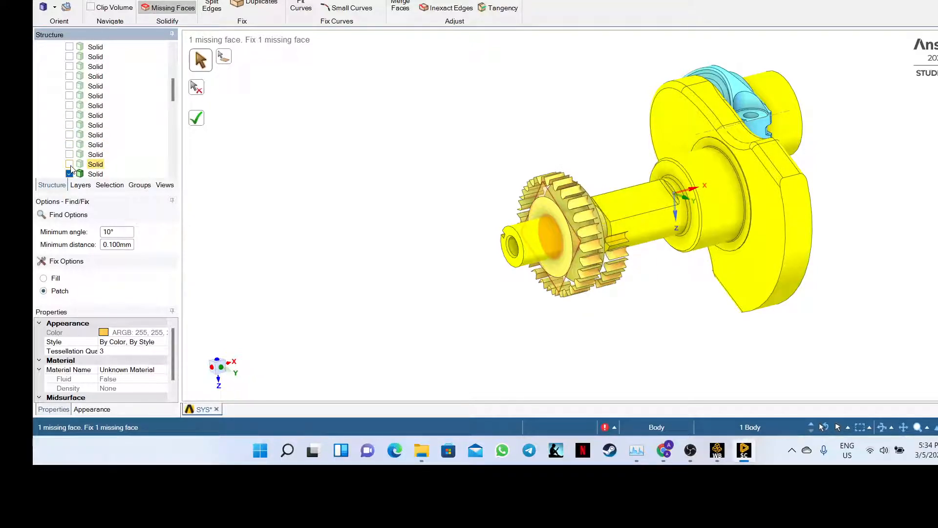
{"action": "scroll", "coordinate": [72, 173], "scroll_direction": "down", "scroll_amount": 4}
{"action": "scroll", "coordinate": [81, 141], "scroll_direction": "up", "scroll_amount": 3}
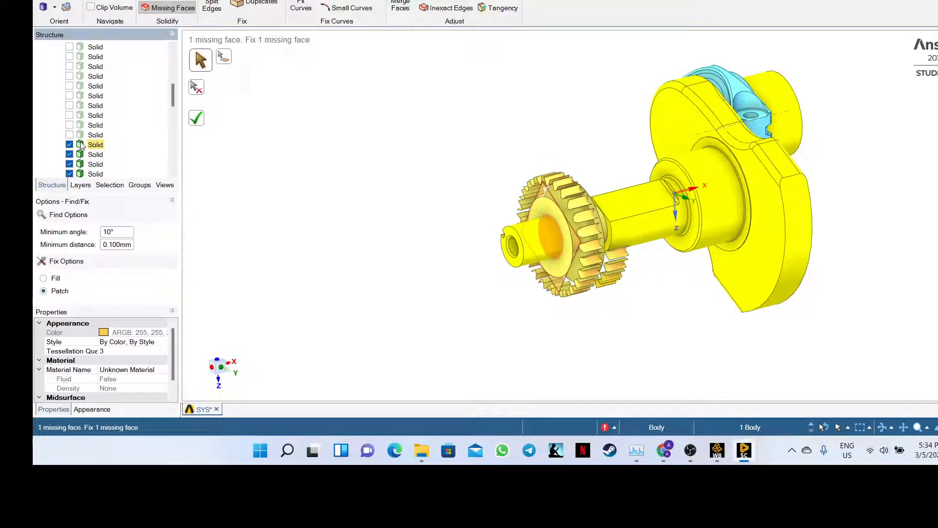
{"action": "scroll", "coordinate": [82, 145], "scroll_direction": "up", "scroll_amount": 3}
{"action": "middle_click_drag", "start_coordinate": [372, 222], "coordinate": [490, 184]}
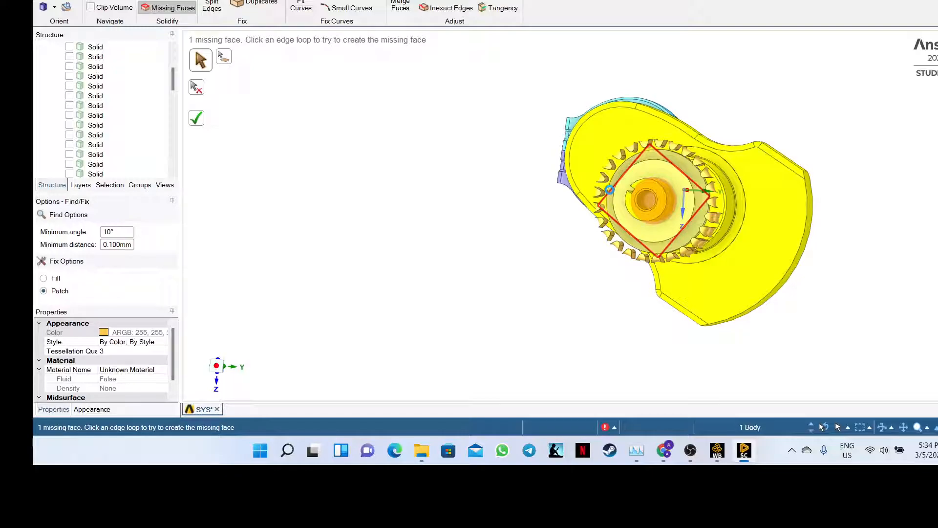
{"action": "left_click", "coordinate": [610, 190]}
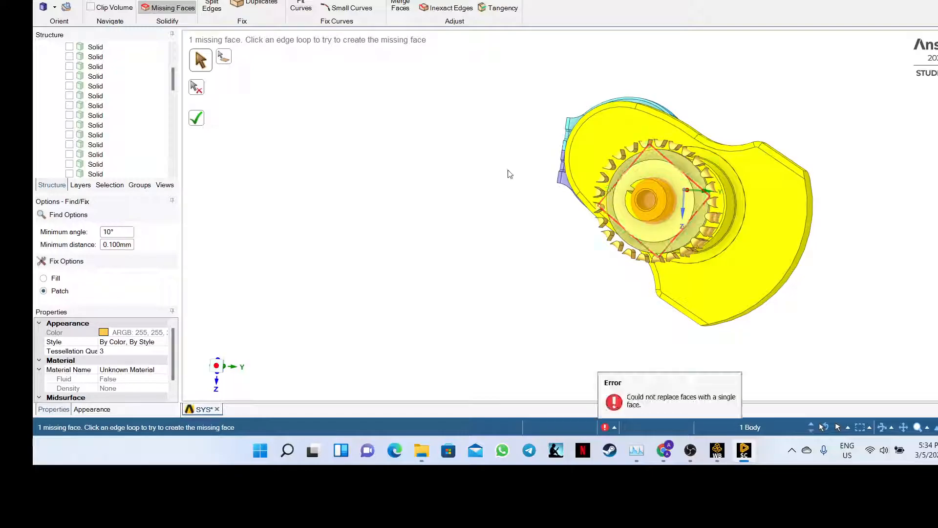
- Make the last gear solid and the first dozen Gear solid bodies visible again
{"action": "left_click", "coordinate": [70, 174]}
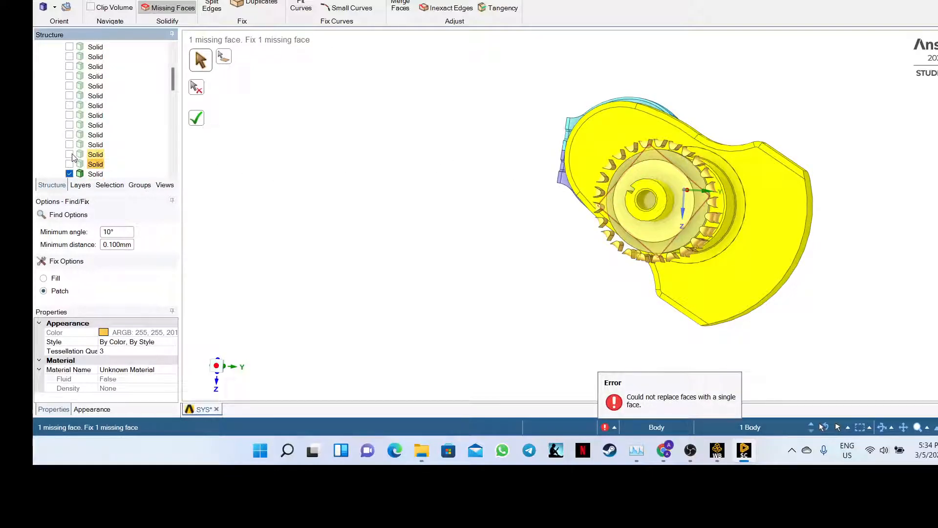
{"action": "scroll", "coordinate": [73, 156], "scroll_direction": "up", "scroll_amount": 5}
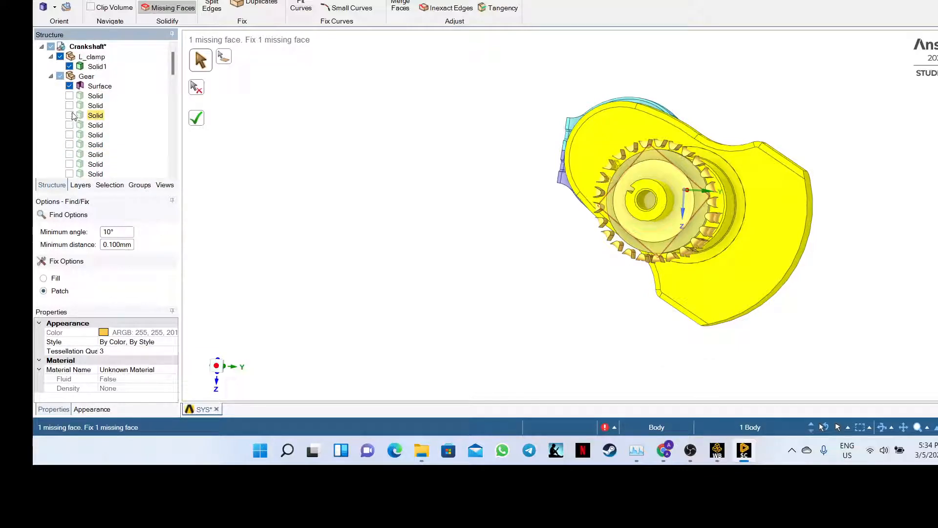
{"action": "left_click", "coordinate": [70, 96]}
{"action": "left_click", "coordinate": [70, 106]}
{"action": "left_click", "coordinate": [70, 115]}
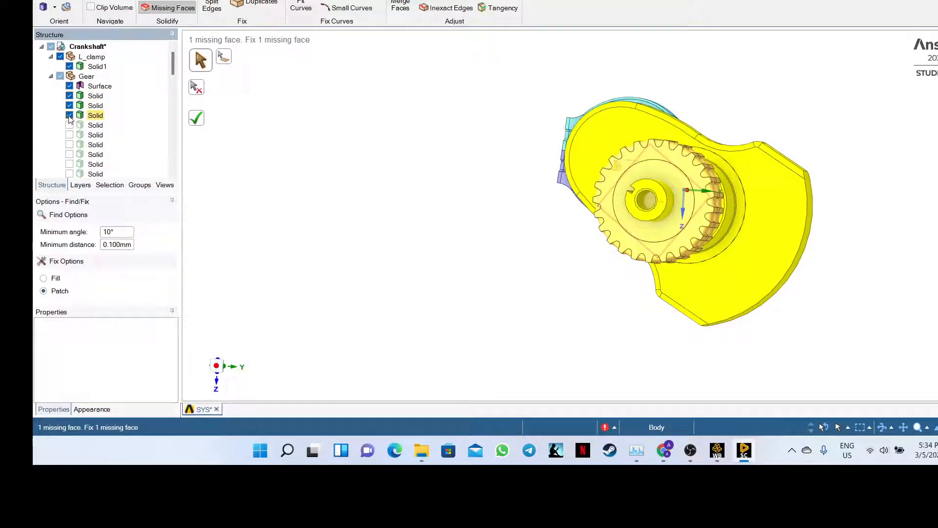
{"action": "left_click", "coordinate": [69, 125]}
{"action": "left_click", "coordinate": [70, 135]}
{"action": "left_click", "coordinate": [69, 145]}
{"action": "left_click", "coordinate": [69, 154]}
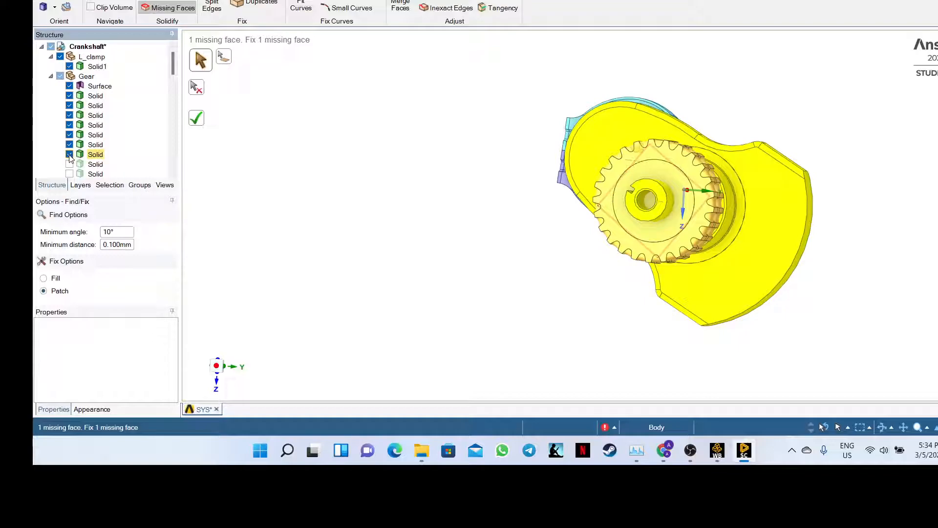
{"action": "scroll", "coordinate": [69, 159], "scroll_direction": "down", "scroll_amount": 1}
{"action": "left_click", "coordinate": [69, 135]}
{"action": "left_click", "coordinate": [70, 145]}
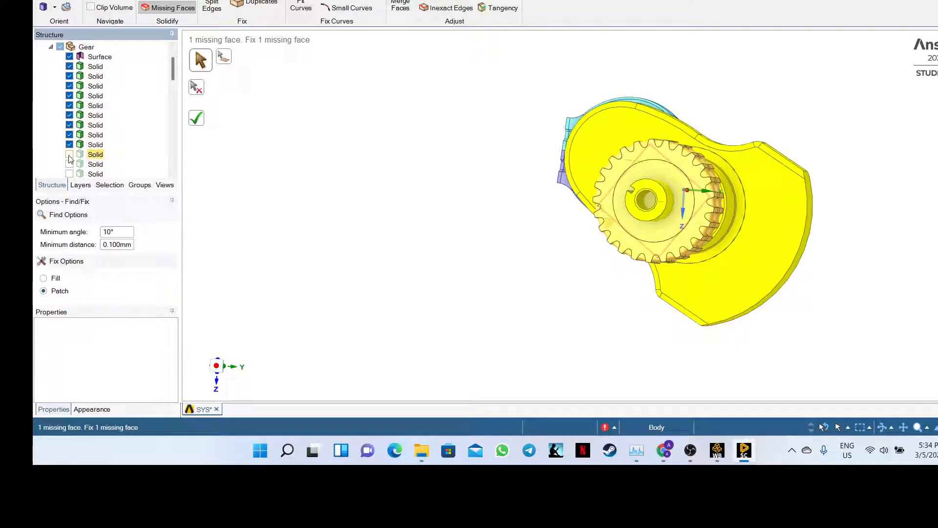
{"action": "left_click", "coordinate": [69, 154]}
{"action": "left_click", "coordinate": [69, 164]}
{"action": "left_click", "coordinate": [69, 174]}
- Make the remaining Gear solid bodies visible down to the end of the list
{"action": "scroll", "coordinate": [69, 174], "scroll_direction": "down", "scroll_amount": 3}
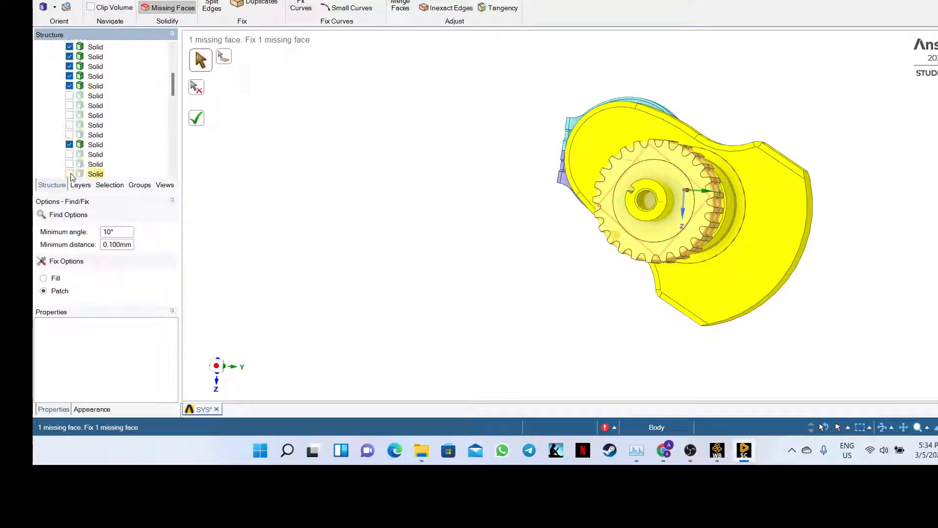
{"action": "left_click", "coordinate": [70, 95]}
{"action": "left_click", "coordinate": [69, 106]}
{"action": "left_click", "coordinate": [69, 116]}
{"action": "left_click", "coordinate": [70, 125]}
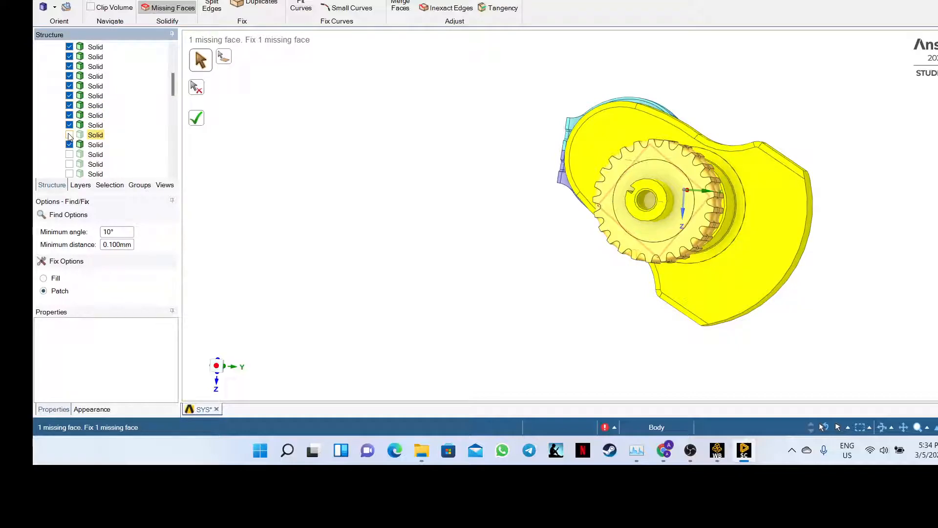
{"action": "left_click", "coordinate": [70, 135]}
{"action": "left_click", "coordinate": [69, 155]}
{"action": "scroll", "coordinate": [68, 164], "scroll_direction": "down", "scroll_amount": 2}
{"action": "left_click", "coordinate": [69, 117]}
{"action": "left_click", "coordinate": [69, 126]}
{"action": "left_click", "coordinate": [69, 135]}
{"action": "scroll", "coordinate": [108, 148], "scroll_direction": "up", "scroll_amount": 3}
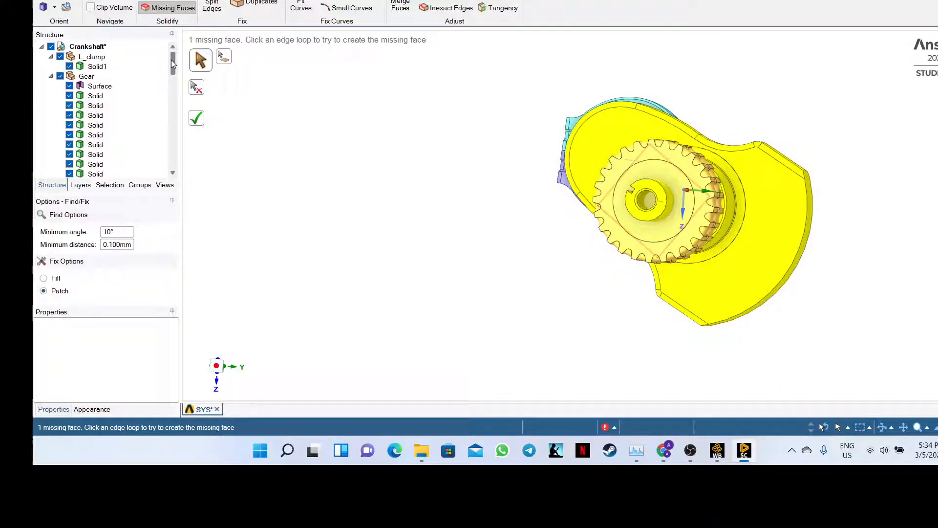
- Rerun Missing Faces on the gear's edge loop, apply the fix, and orbit to inspect
{"action": "left_click", "coordinate": [619, 186]}
{"action": "right_click", "coordinate": [616, 181]}
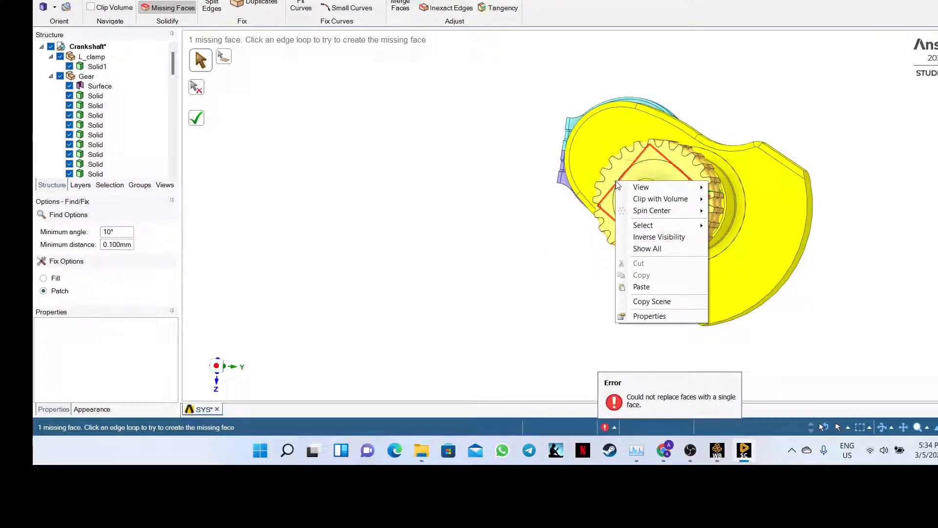
{"action": "left_click", "coordinate": [485, 197]}
{"action": "left_click", "coordinate": [163, 5]}
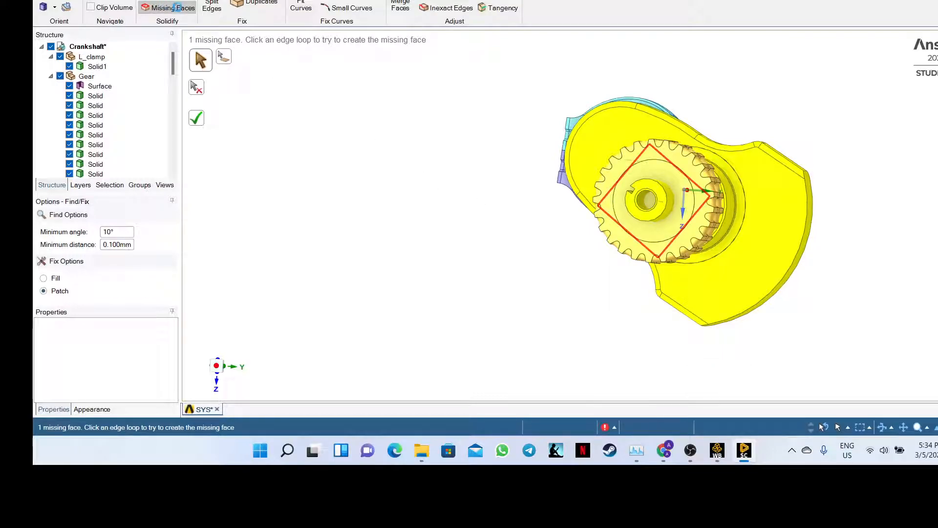
{"action": "left_click", "coordinate": [196, 118]}
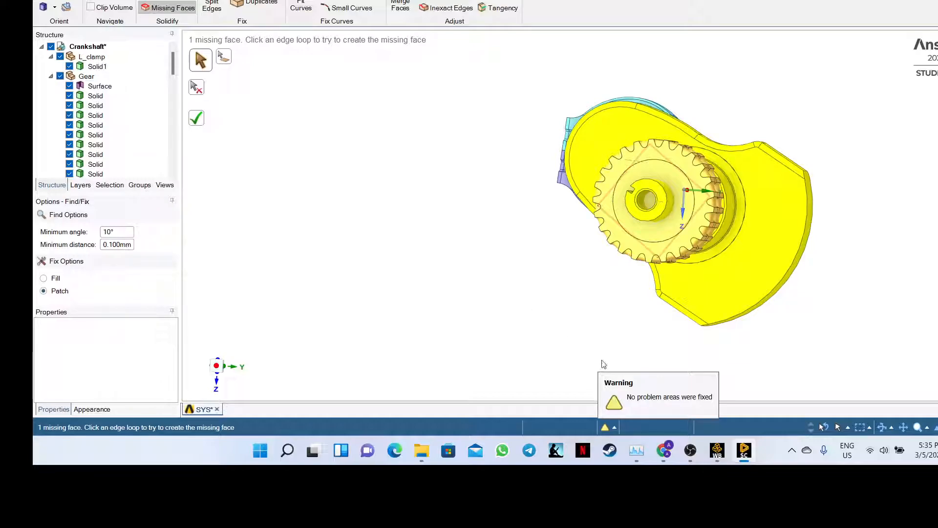
{"action": "middle_click_drag", "start_coordinate": [593, 303], "coordinate": [522, 324]}
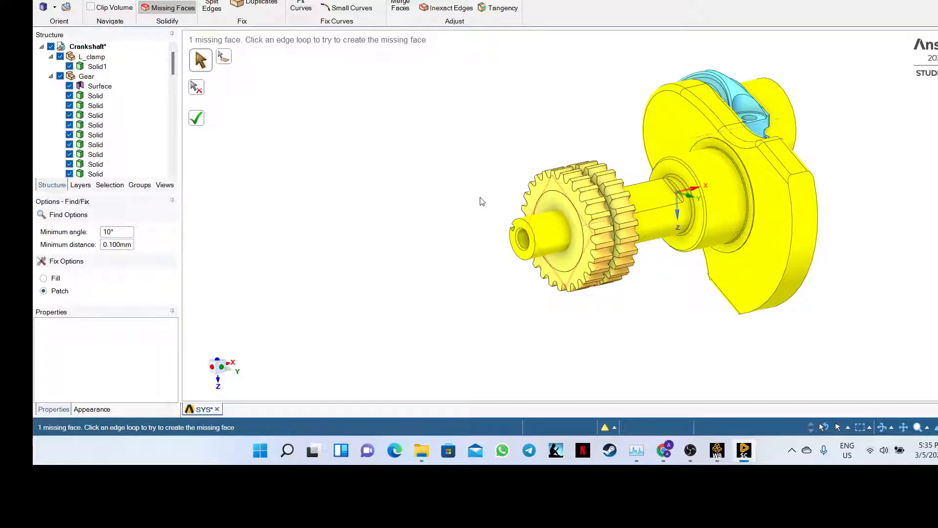
{"action": "middle_click_drag", "start_coordinate": [481, 201], "coordinate": [520, 193]}
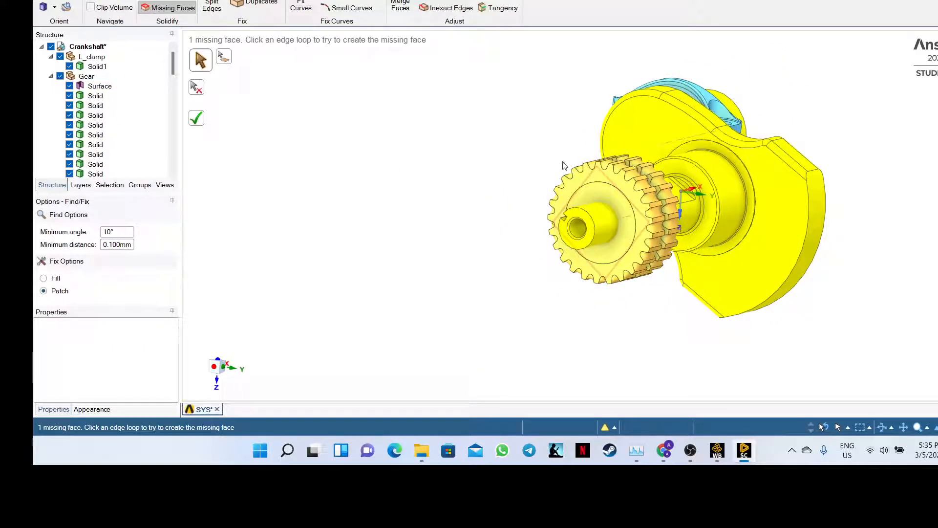
- Try patching the gear's missing face loop once more, then bring the Teams meeting to the front
{"action": "left_click", "coordinate": [594, 177]}
{"action": "right_click", "coordinate": [594, 177]}
{"action": "middle_click_drag", "start_coordinate": [474, 105], "coordinate": [416, 117]}
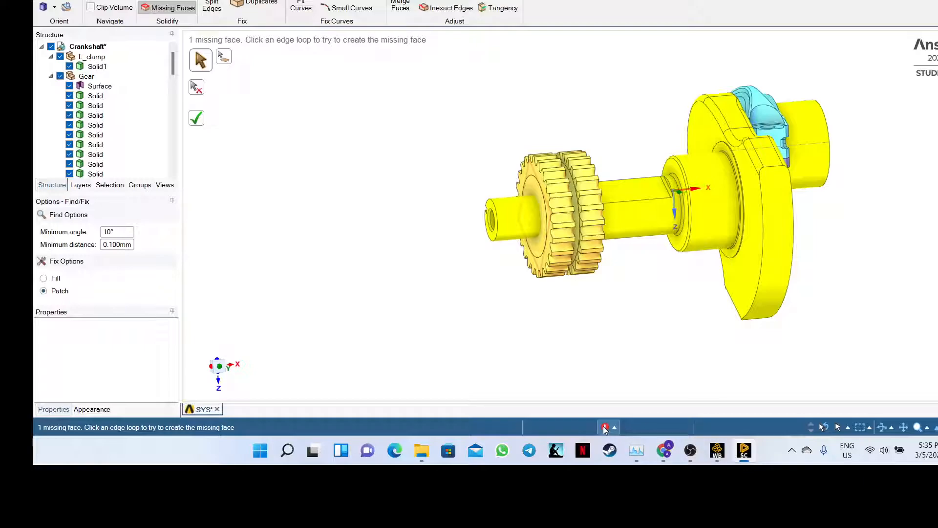
{"action": "mouse_move", "coordinate": [606, 427]}
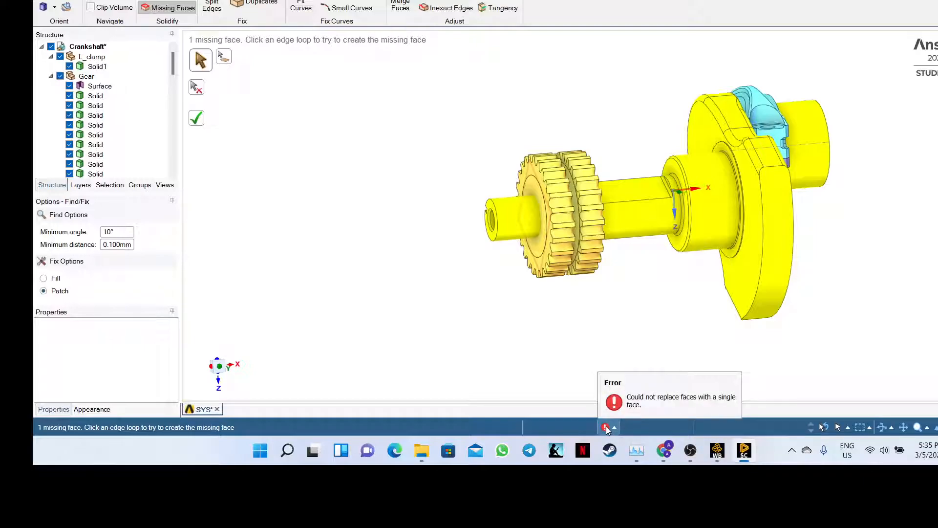
{"action": "left_click", "coordinate": [671, 449]}
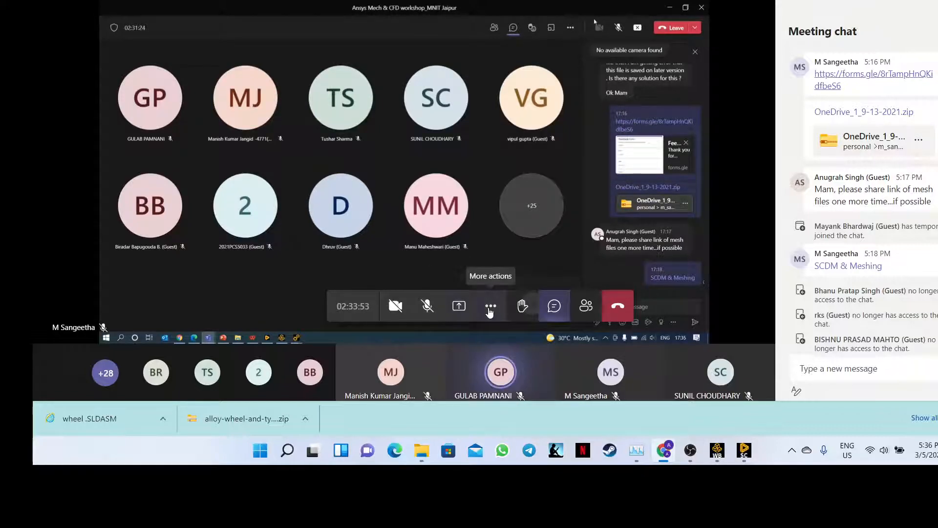
- Open and close the meeting's More actions menu, then return to the SpaceClaim crankshaft model
{"action": "left_click", "coordinate": [489, 308]}
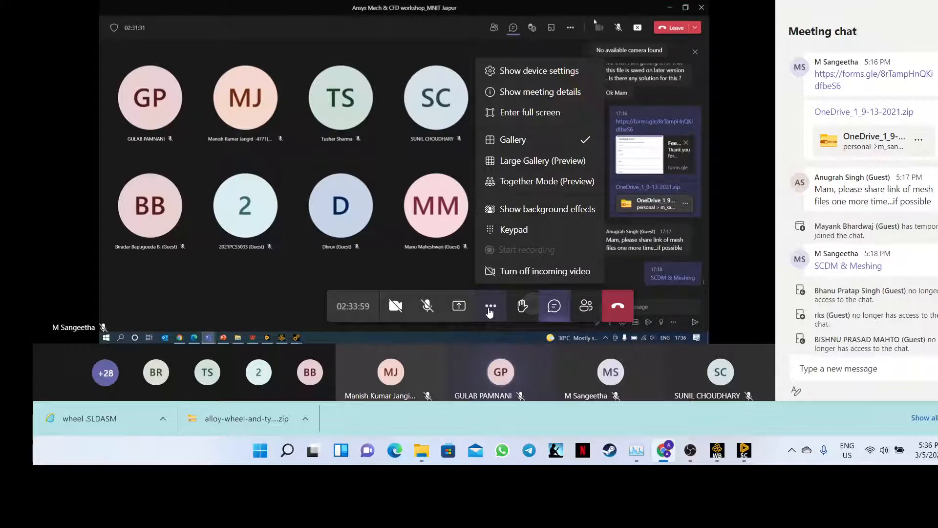
{"action": "left_click", "coordinate": [490, 308]}
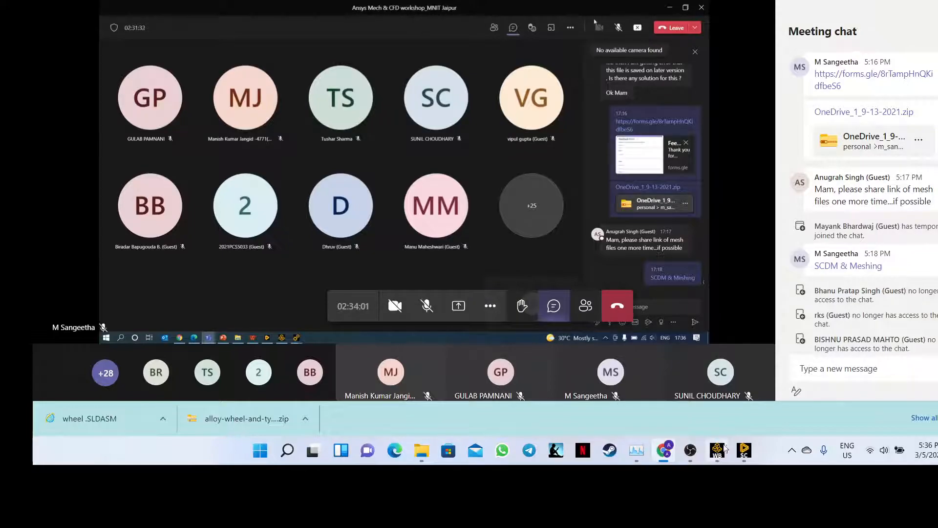
{"action": "mouse_move", "coordinate": [731, 454]}
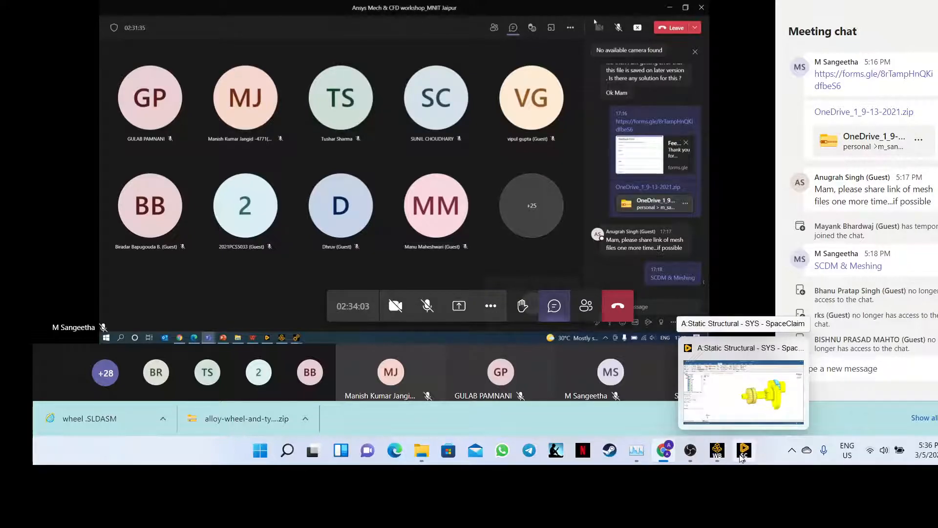
{"action": "left_click", "coordinate": [742, 456]}
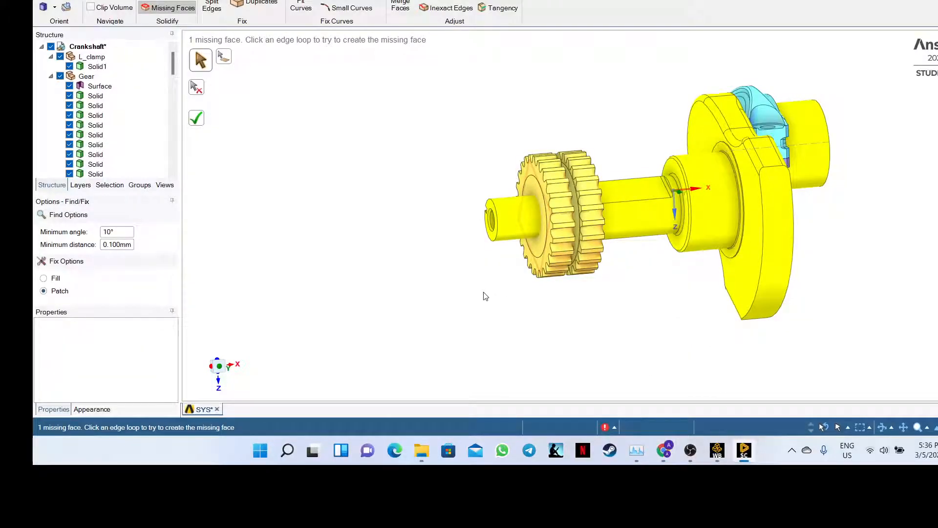
- Check the crankshaft for gaps and stitchable edges, which finds none
{"action": "middle_click_drag", "start_coordinate": [437, 243], "coordinate": [465, 251]}
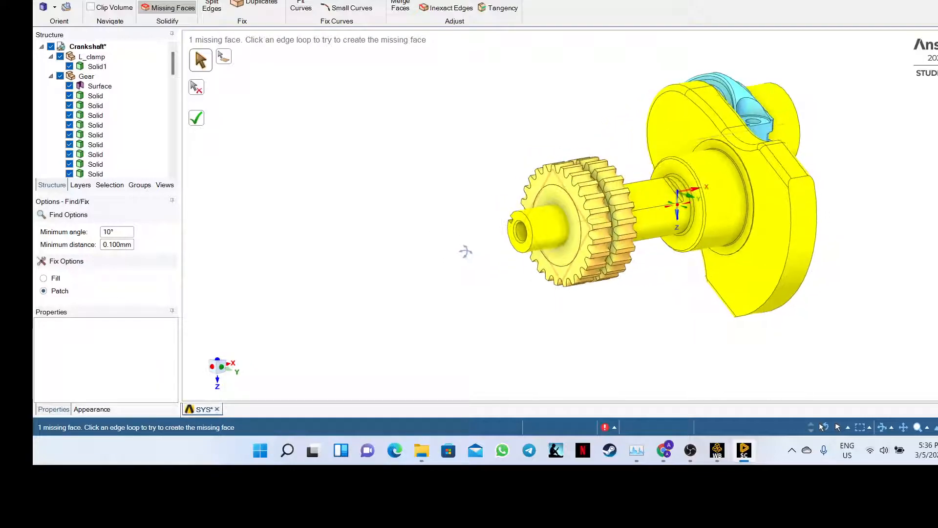
{"action": "left_click", "coordinate": [194, 117]}
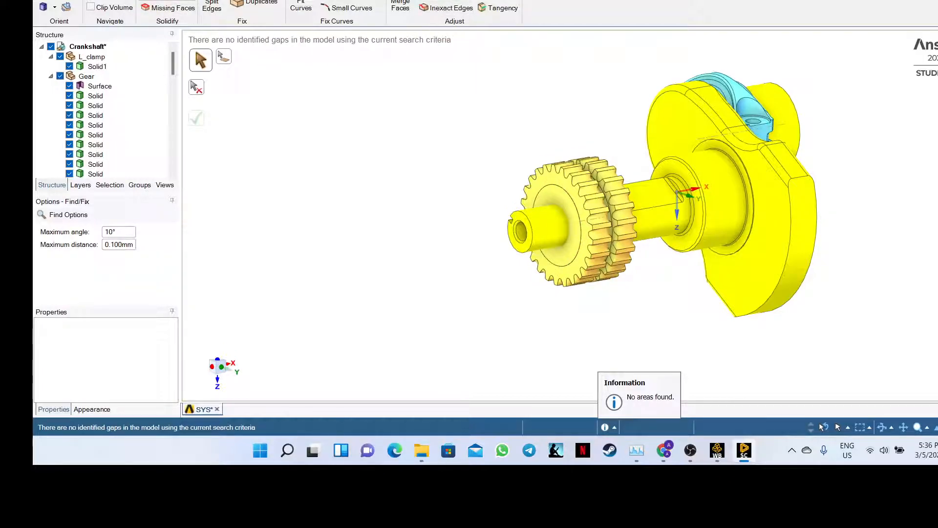
{"action": "left_click", "coordinate": [155, 0]}
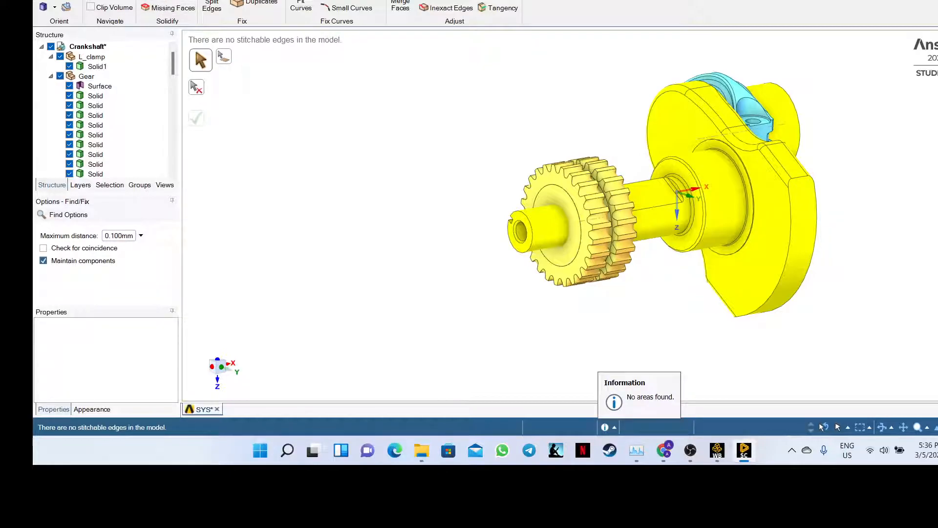
- Find the extra edges on the crankshaft and remove all 9 edge sets
{"action": "left_click", "coordinate": [260, 0]}
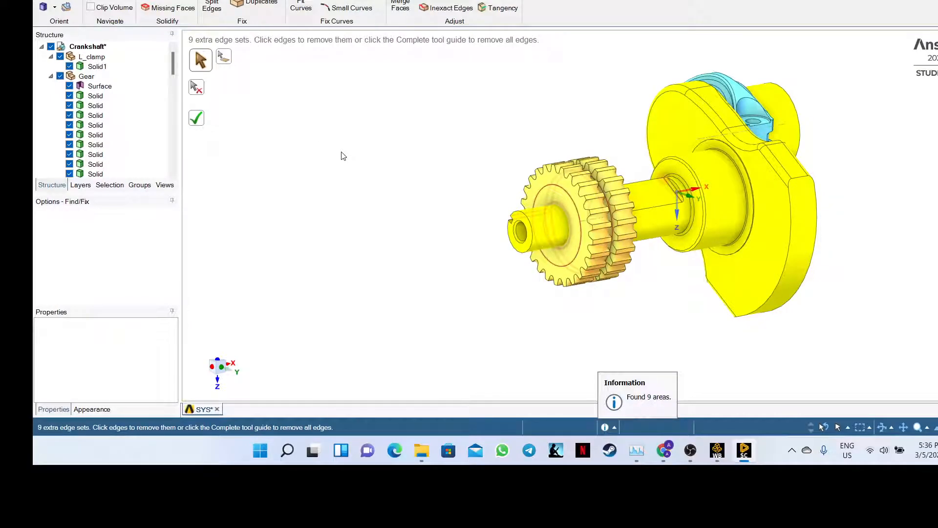
{"action": "middle_click_drag", "start_coordinate": [344, 155], "coordinate": [323, 140]}
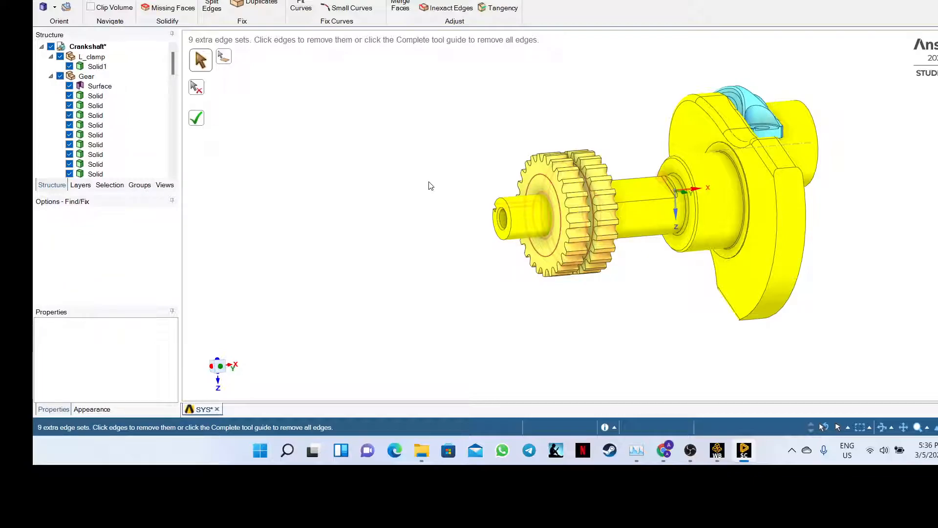
{"action": "left_click", "coordinate": [196, 118]}
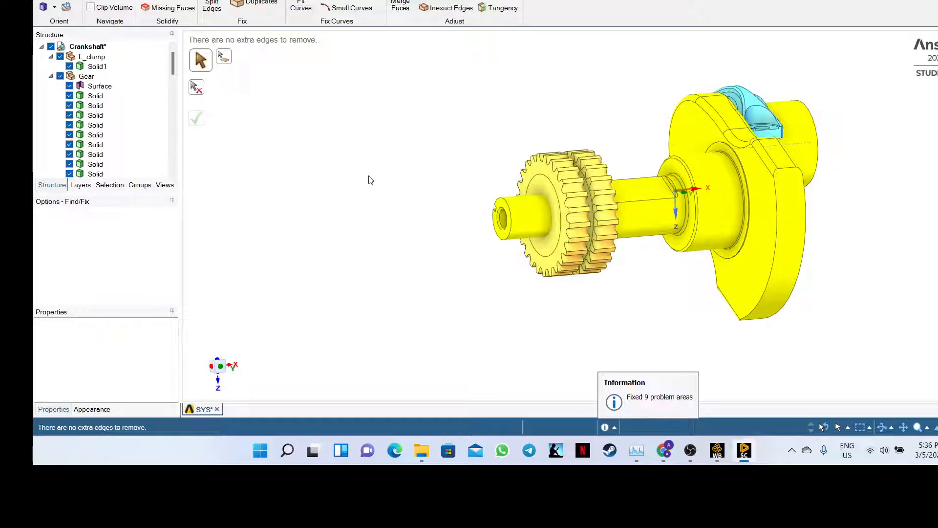
{"action": "middle_click_drag", "start_coordinate": [369, 180], "coordinate": [336, 219]}
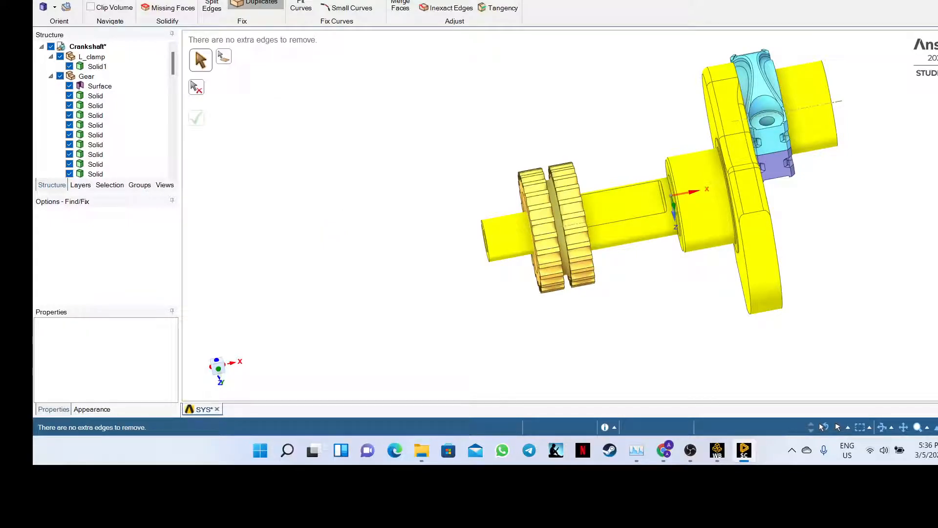
- Find the duplicate faces on the crankshaft and apply the fix
{"action": "left_click", "coordinate": [255, 3]}
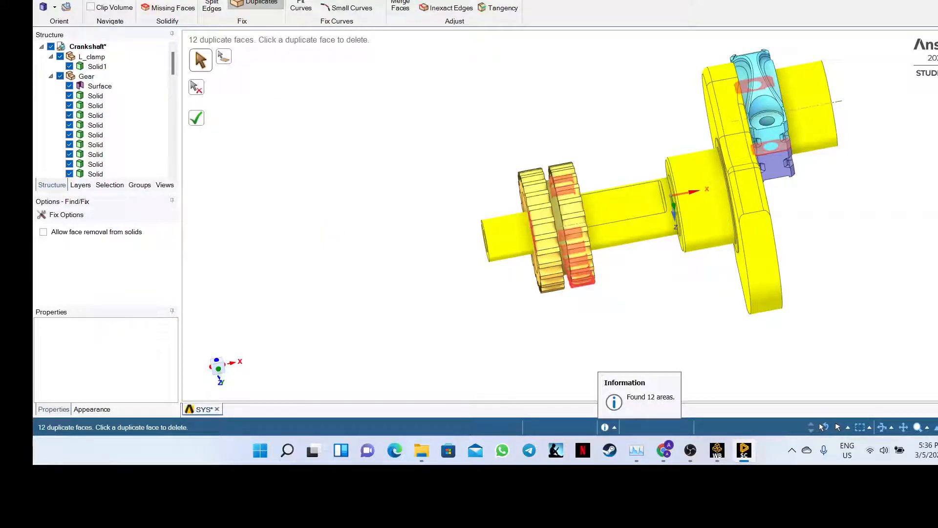
{"action": "left_click", "coordinate": [261, 3]}
{"action": "left_click", "coordinate": [203, 118]}
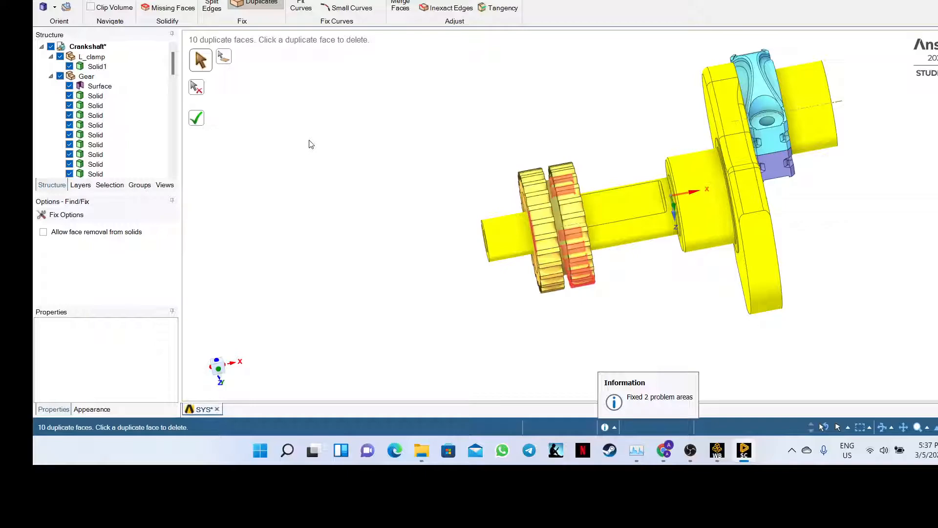
- Try deleting a remaining duplicate face on the gear, then check for extra edges and missing faces
{"action": "middle_click_drag", "start_coordinate": [308, 141], "coordinate": [356, 159]}
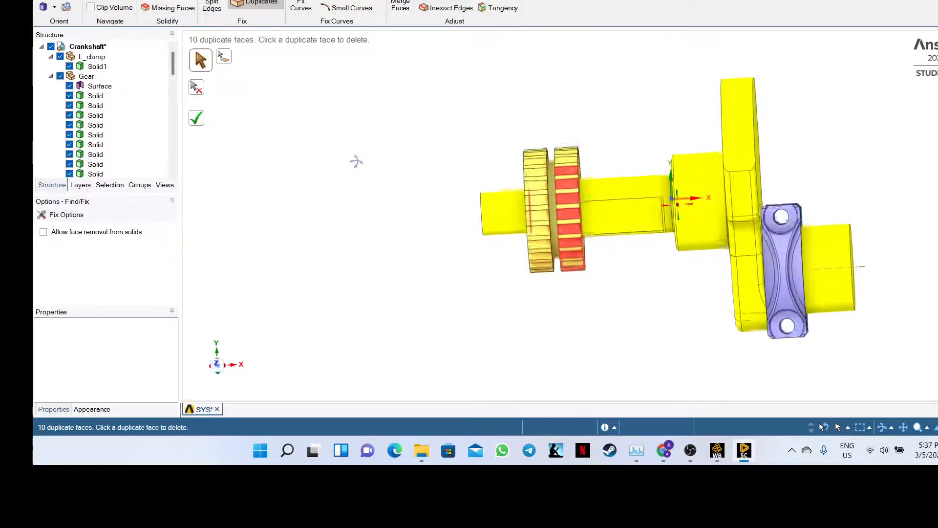
{"action": "left_click", "coordinate": [566, 175]}
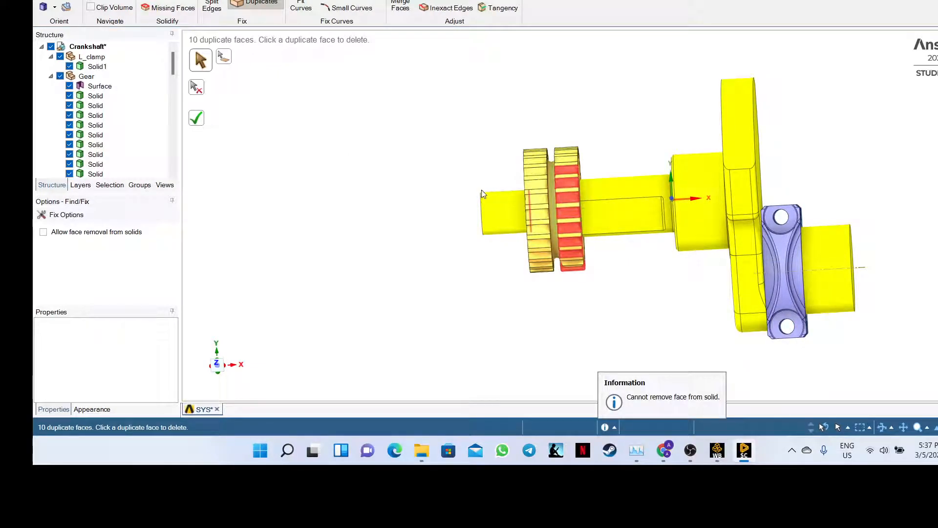
{"action": "left_click", "coordinate": [265, 0]}
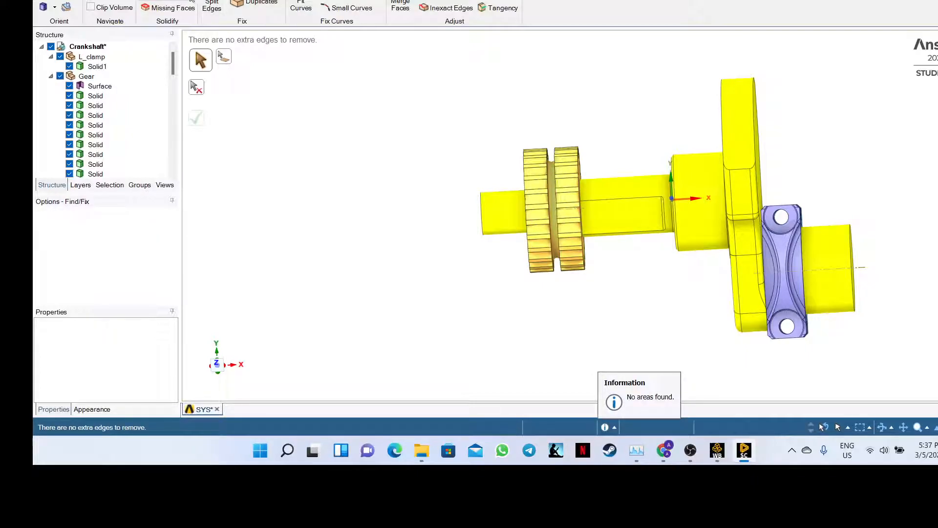
{"action": "left_click", "coordinate": [171, 6]}
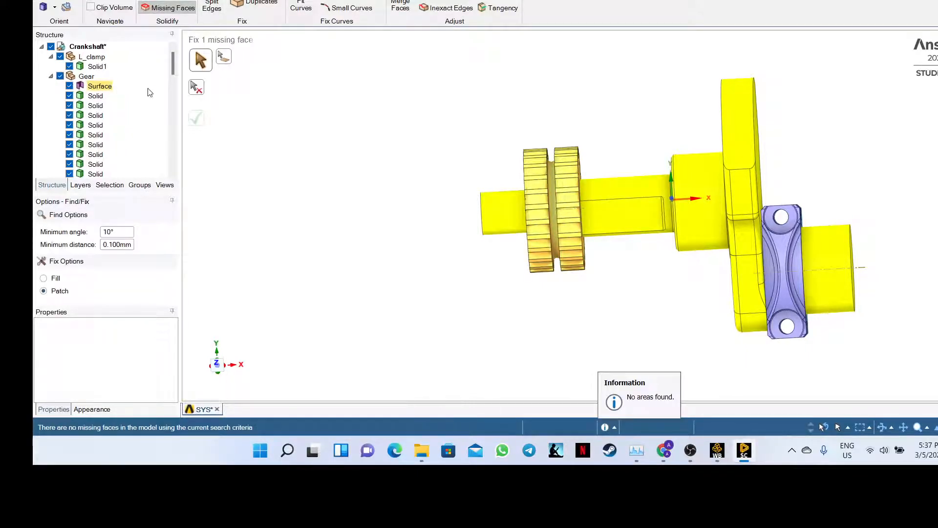
- Hide the Surface body under Gear and orbit to view the gear face-on and from the side
{"action": "left_click", "coordinate": [72, 89]}
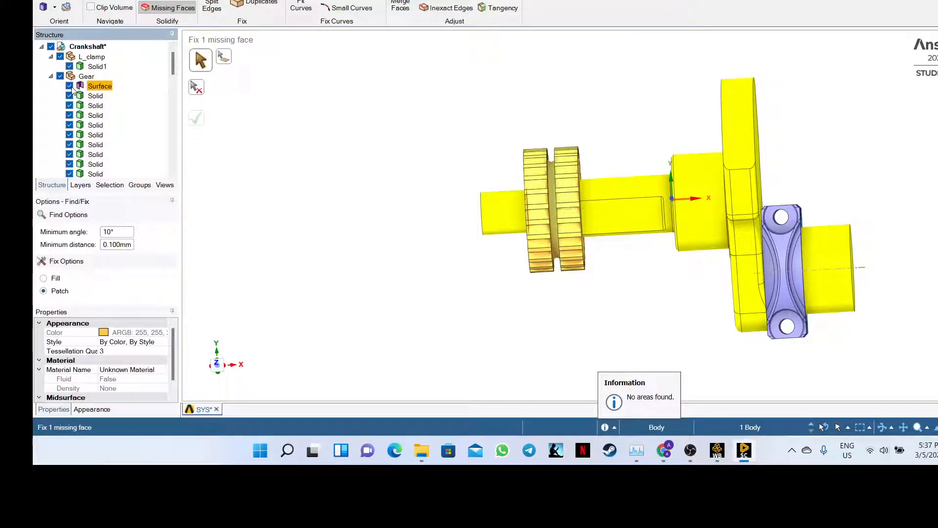
{"action": "left_click", "coordinate": [69, 87]}
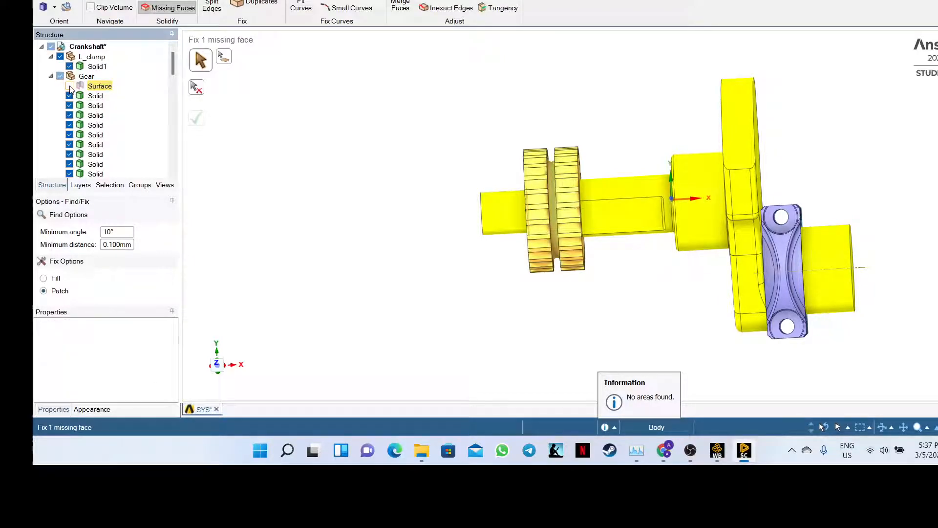
{"action": "left_click", "coordinate": [70, 87]}
{"action": "left_click", "coordinate": [70, 87]}
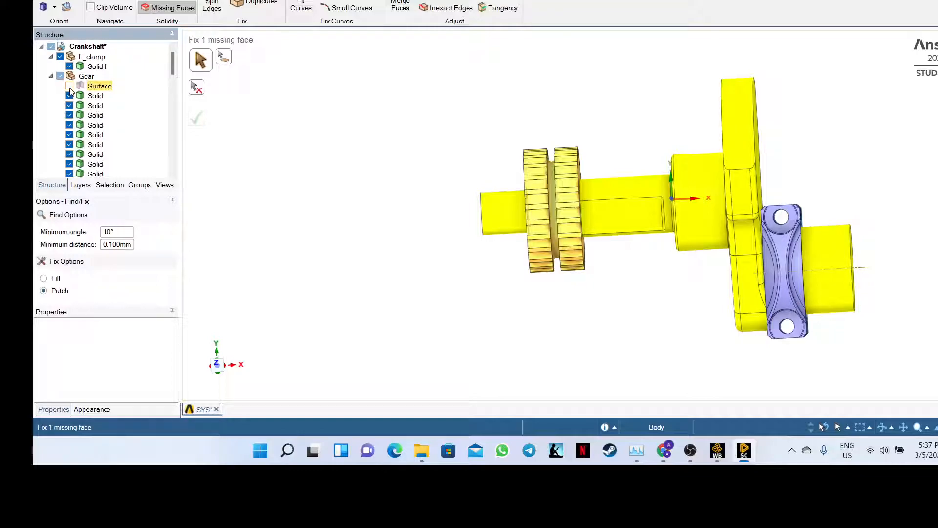
{"action": "middle_click_drag", "start_coordinate": [316, 155], "coordinate": [506, 221]}
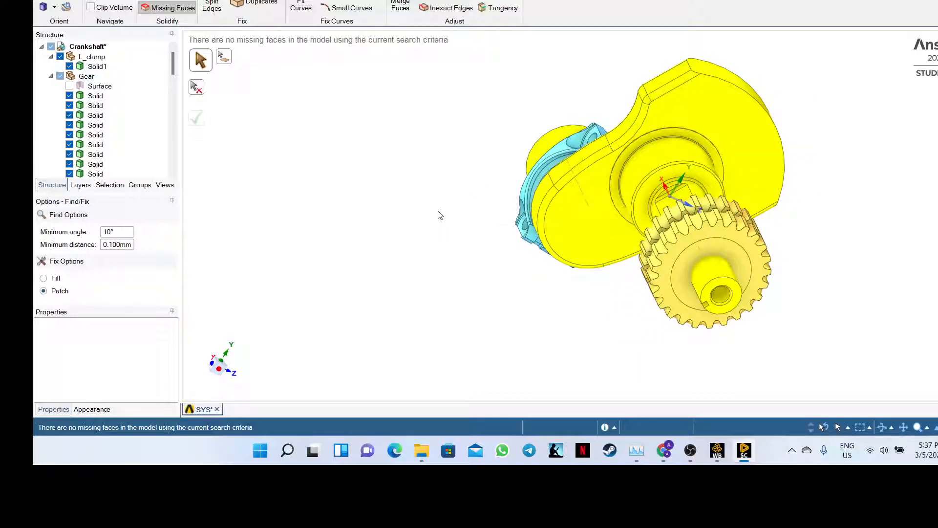
{"action": "middle_click_drag", "start_coordinate": [440, 215], "coordinate": [327, 230]}
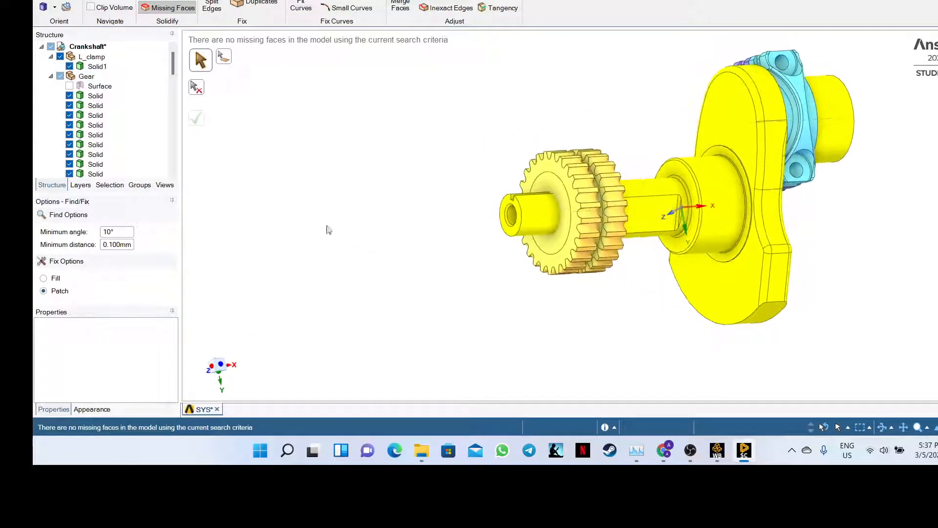
- Show the gear's Surface body again and toggle the Gear component off and back on
{"action": "left_click", "coordinate": [73, 89]}
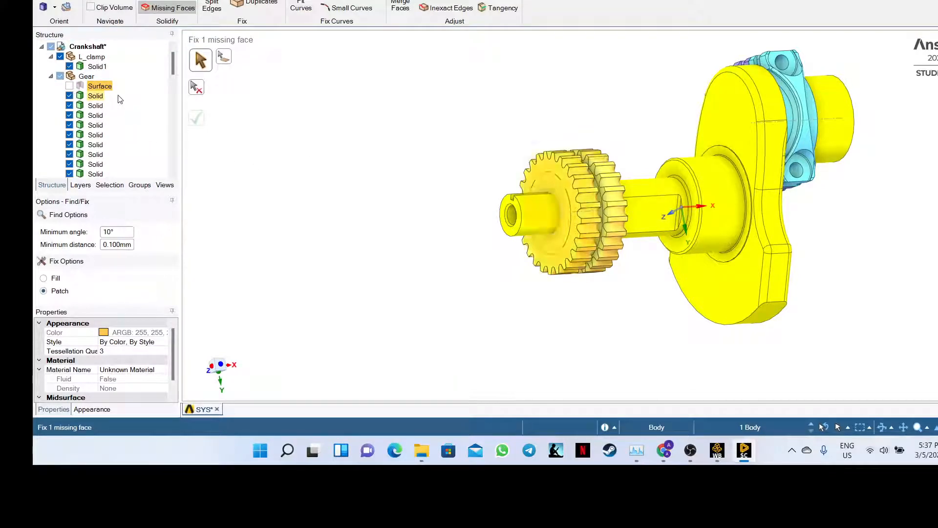
{"action": "left_click", "coordinate": [69, 86]}
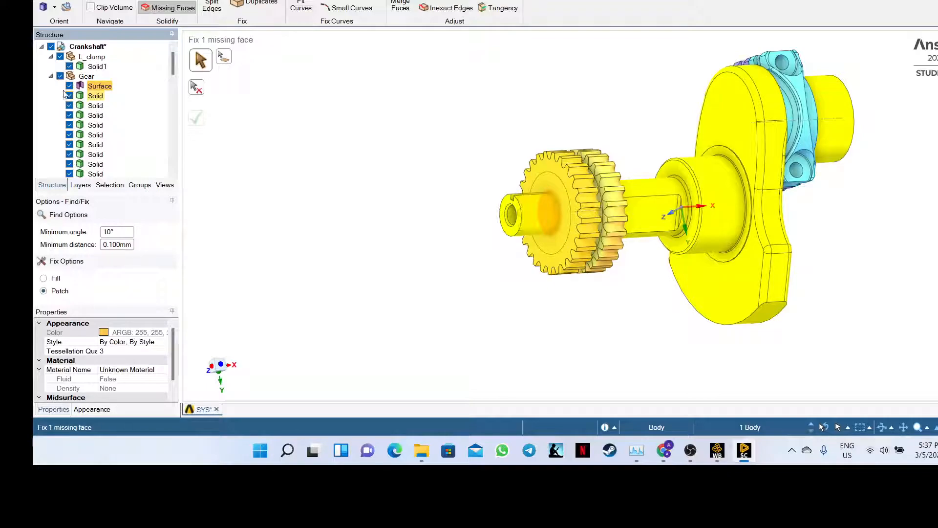
{"action": "left_click", "coordinate": [60, 76]}
{"action": "left_click", "coordinate": [59, 77]}
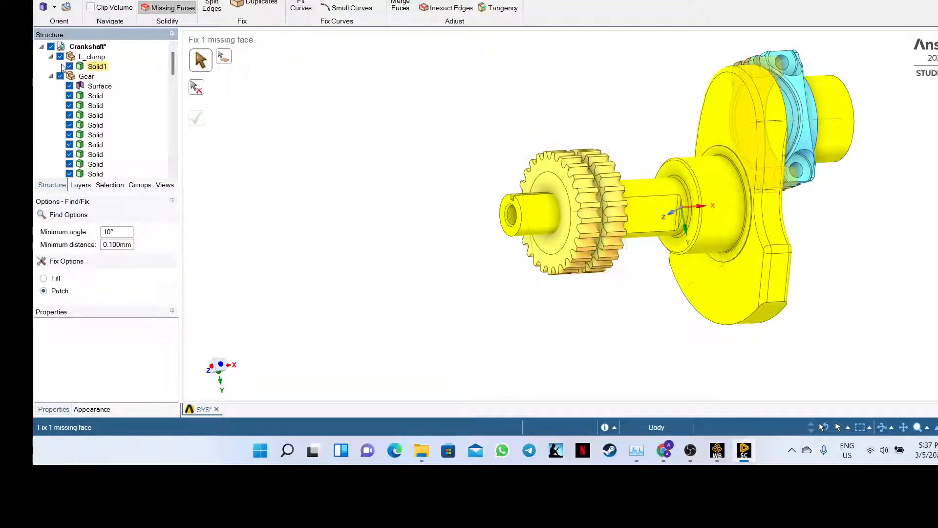
{"action": "scroll", "coordinate": [87, 98], "scroll_direction": "down", "scroll_amount": 3}
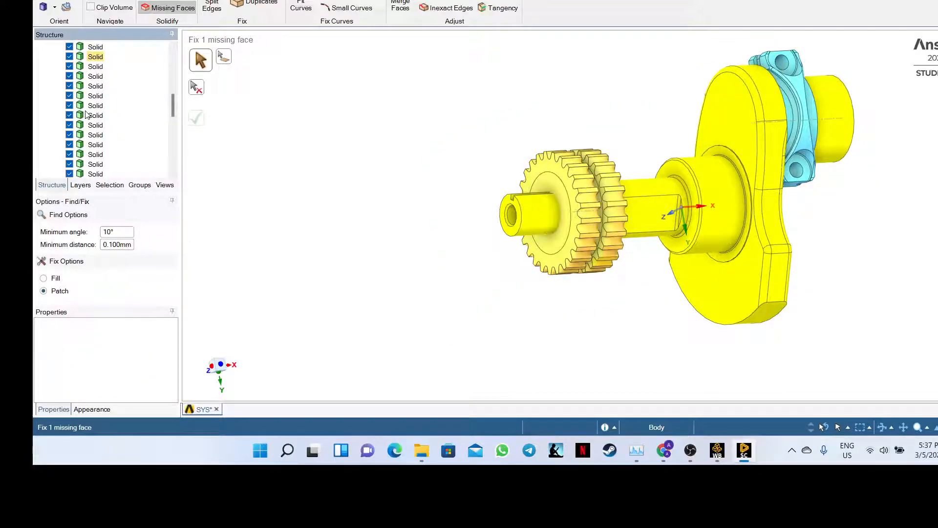
{"action": "scroll", "coordinate": [86, 97], "scroll_direction": "down", "scroll_amount": 5}
- Hide the Shaft and R_clamp components and the first group of gear solid bodies
{"action": "left_click", "coordinate": [59, 135]}
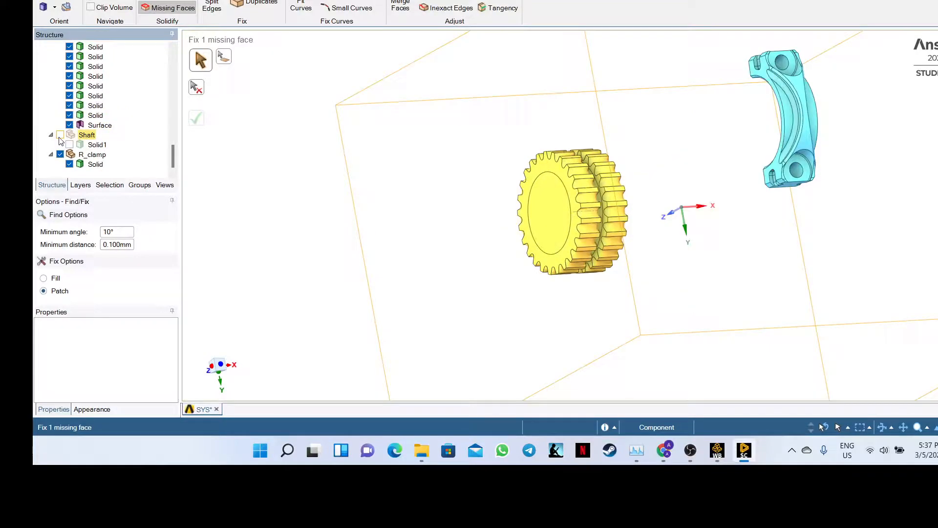
{"action": "left_click", "coordinate": [59, 154]}
{"action": "scroll", "coordinate": [58, 154], "scroll_direction": "up", "scroll_amount": 3}
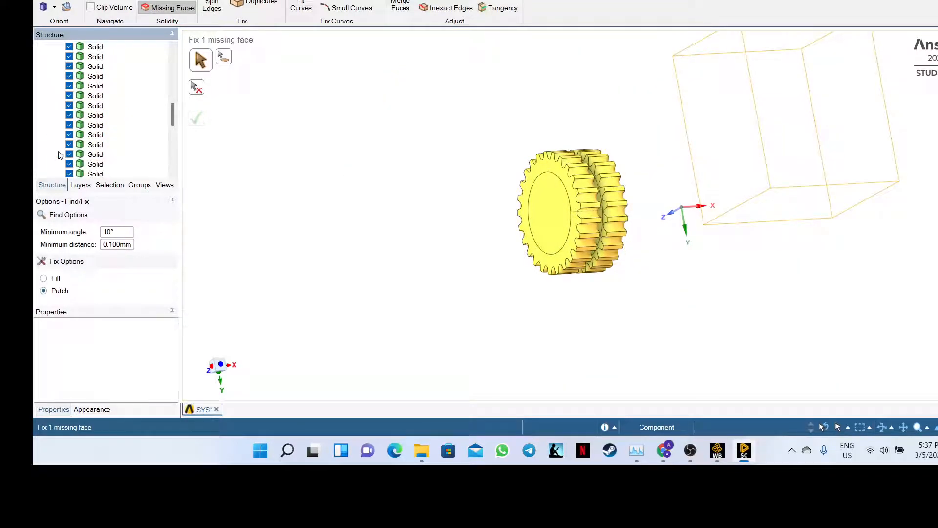
{"action": "scroll", "coordinate": [58, 154], "scroll_direction": "up", "scroll_amount": 5}
{"action": "left_click", "coordinate": [69, 95]}
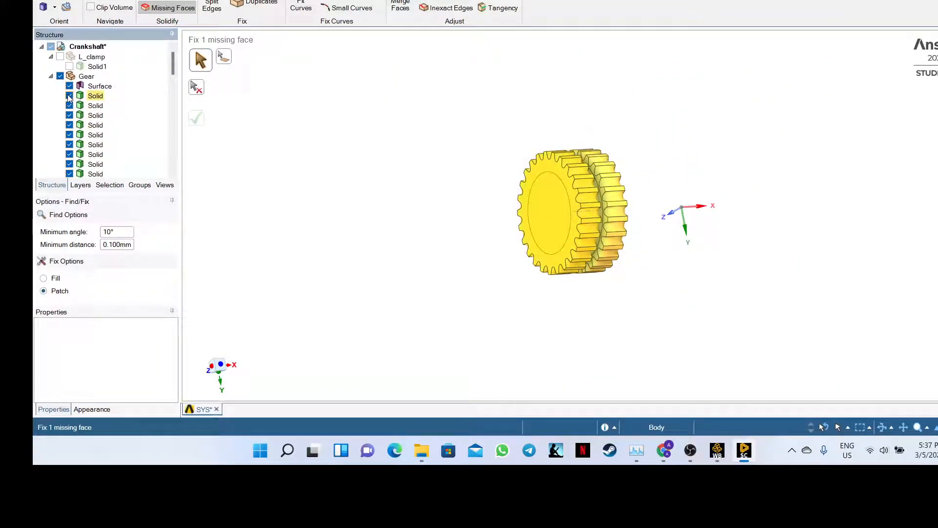
{"action": "left_click", "coordinate": [69, 105]}
{"action": "left_click", "coordinate": [69, 116]}
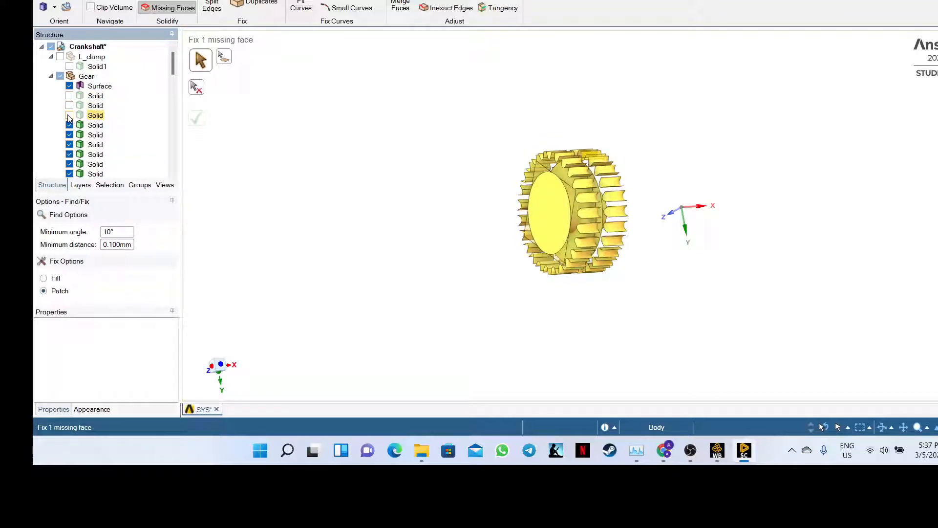
{"action": "left_click", "coordinate": [69, 126]}
{"action": "scroll", "coordinate": [69, 128], "scroll_direction": "down", "scroll_amount": 1}
{"action": "left_click", "coordinate": [69, 106]}
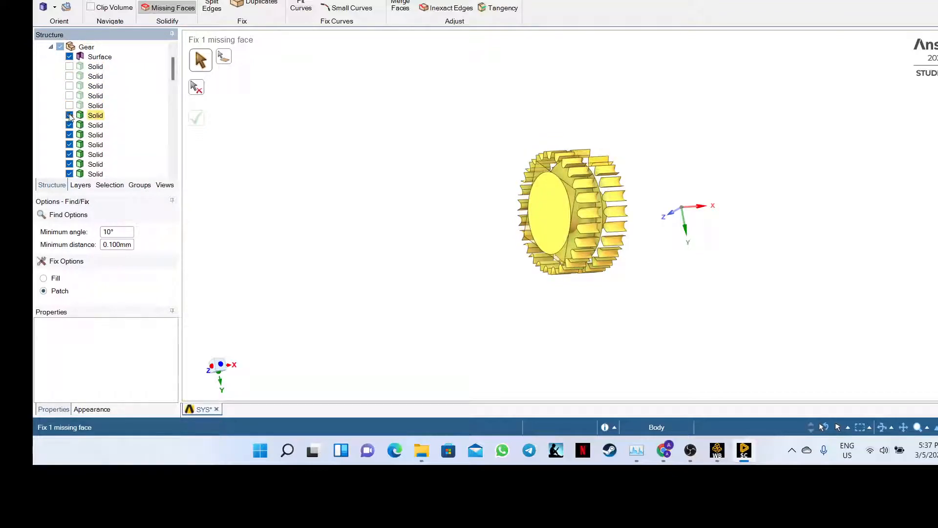
{"action": "left_click", "coordinate": [69, 115]}
{"action": "left_click", "coordinate": [69, 125]}
{"action": "left_click", "coordinate": [69, 135]}
{"action": "left_click", "coordinate": [69, 145]}
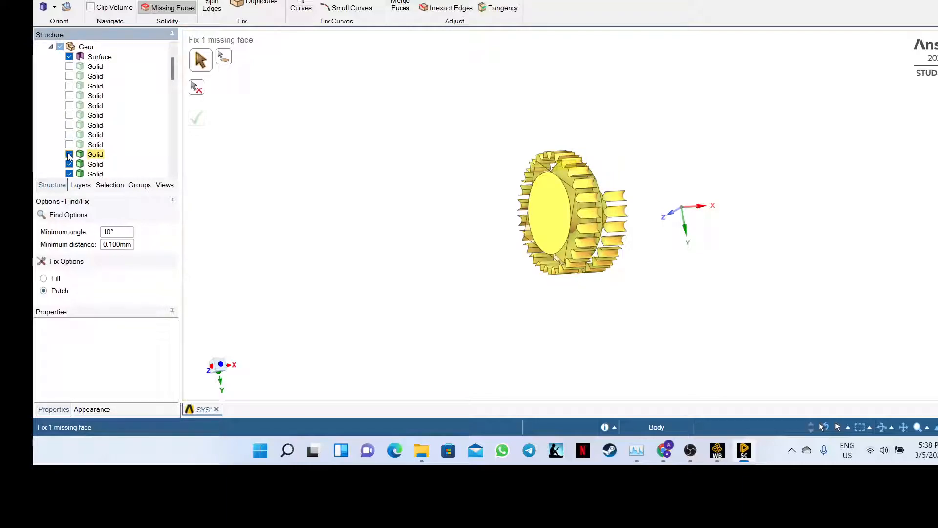
{"action": "left_click", "coordinate": [69, 155]}
{"action": "left_click", "coordinate": [69, 165]}
{"action": "scroll", "coordinate": [69, 166], "scroll_direction": "down", "scroll_amount": 5}
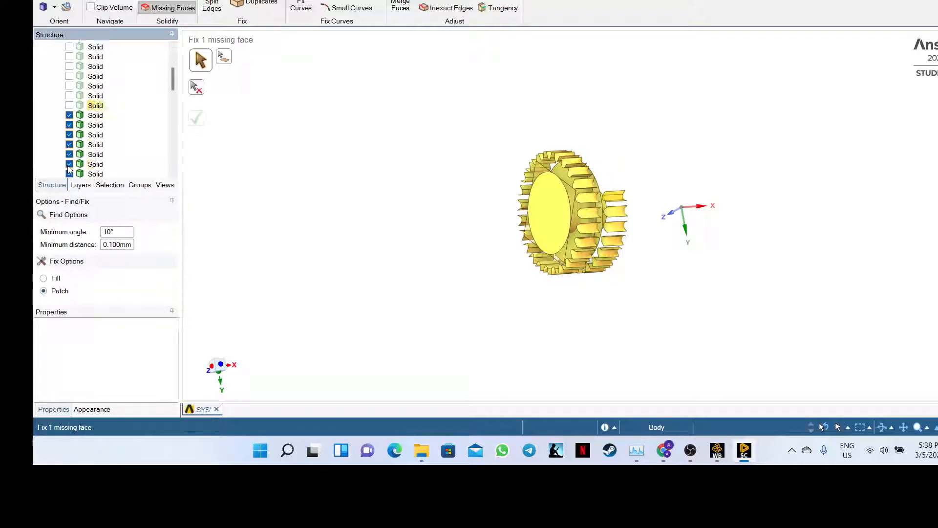
- Hide the remaining gear solid bodies in the Structure tree
{"action": "left_click", "coordinate": [73, 47]}
{"action": "left_click", "coordinate": [69, 56]}
{"action": "left_click", "coordinate": [69, 47]}
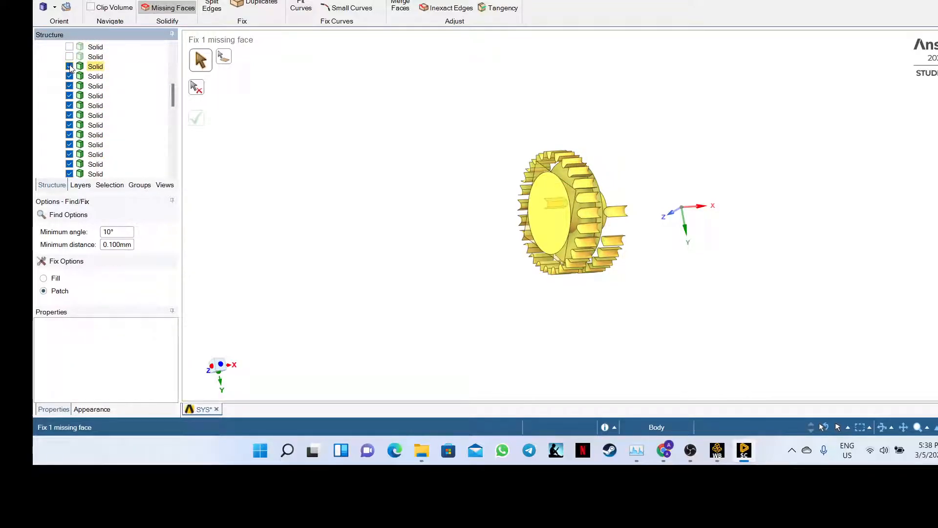
{"action": "left_click", "coordinate": [69, 66]}
{"action": "left_click", "coordinate": [69, 76]}
{"action": "left_click", "coordinate": [69, 86]}
{"action": "left_click", "coordinate": [69, 96]}
{"action": "left_click", "coordinate": [69, 106]}
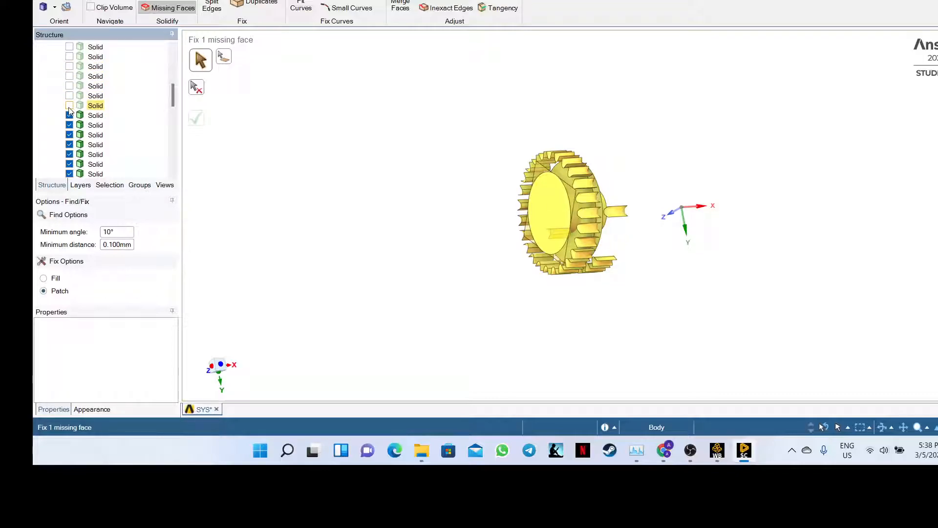
{"action": "left_click", "coordinate": [69, 116]}
{"action": "left_click", "coordinate": [69, 125]}
{"action": "left_click", "coordinate": [69, 135]}
{"action": "left_click", "coordinate": [69, 145]}
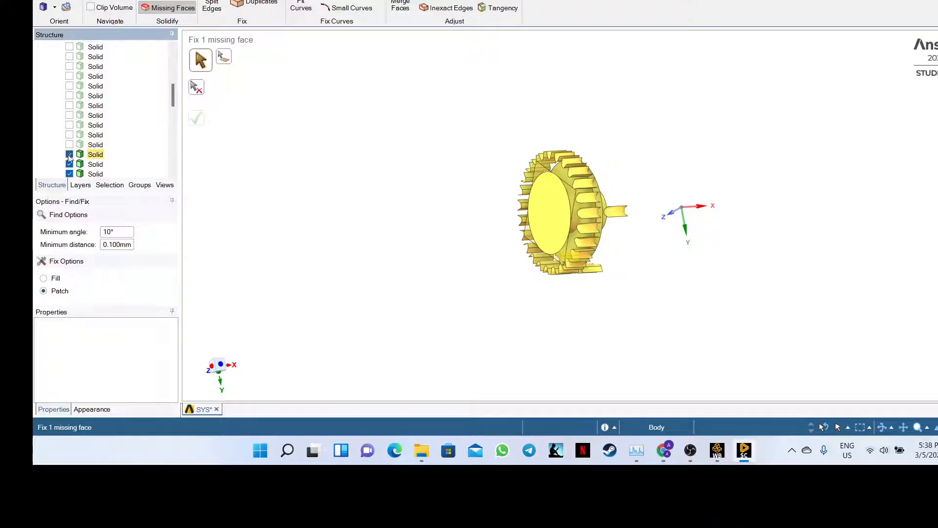
{"action": "left_click", "coordinate": [69, 154]}
{"action": "left_click", "coordinate": [69, 164]}
{"action": "left_click", "coordinate": [69, 174]}
{"action": "scroll", "coordinate": [68, 166], "scroll_direction": "down", "scroll_amount": 5}
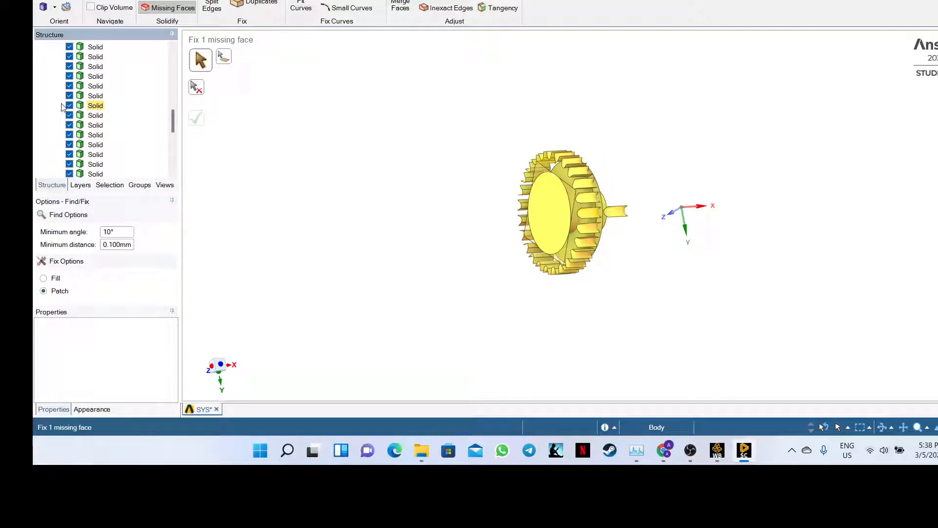
{"action": "left_click", "coordinate": [69, 47]}
{"action": "left_click", "coordinate": [69, 57]}
{"action": "left_click", "coordinate": [69, 66]}
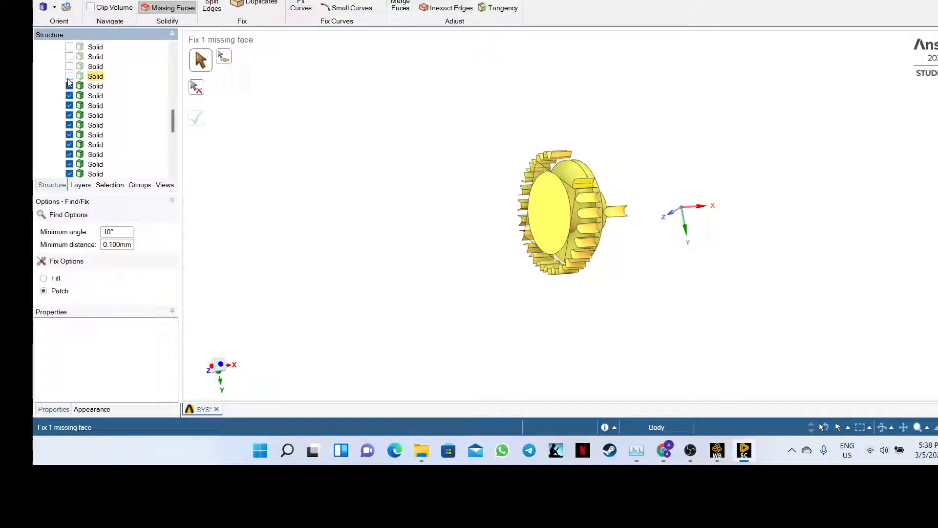
{"action": "left_click", "coordinate": [68, 76]}
{"action": "left_click", "coordinate": [69, 86]}
{"action": "left_click", "coordinate": [69, 96]}
{"action": "left_click", "coordinate": [69, 106]}
{"action": "left_click", "coordinate": [69, 115]}
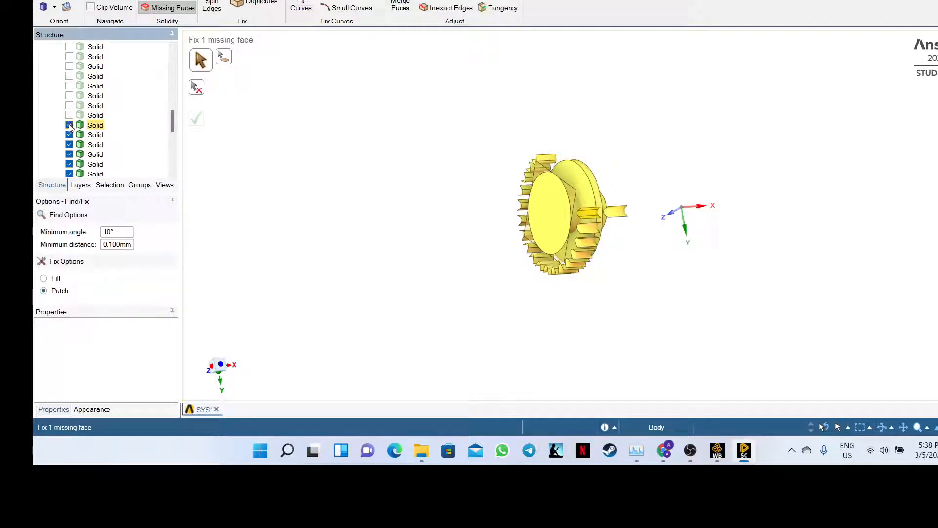
{"action": "left_click", "coordinate": [69, 125]}
{"action": "left_click", "coordinate": [69, 135]}
{"action": "left_click", "coordinate": [69, 145]}
{"action": "left_click", "coordinate": [69, 154]}
{"action": "left_click", "coordinate": [69, 164]}
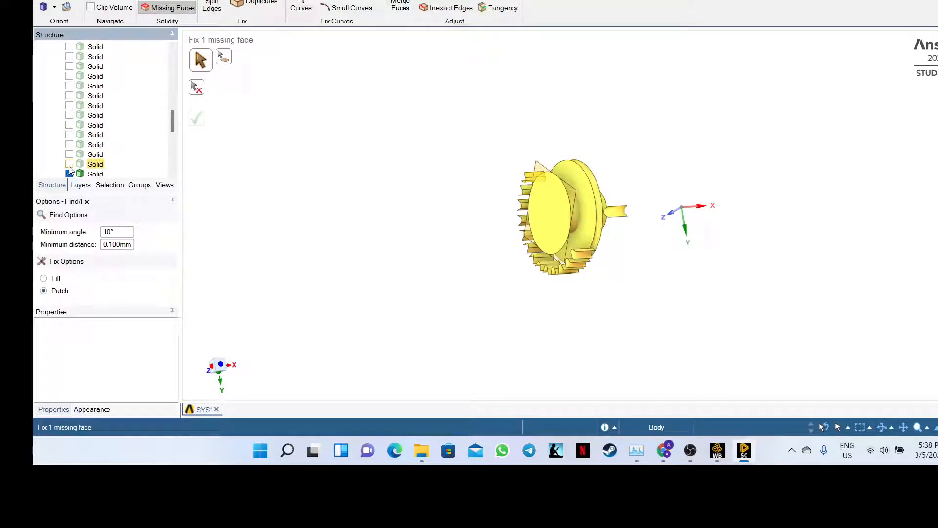
{"action": "left_click", "coordinate": [69, 174]}
{"action": "scroll", "coordinate": [71, 175], "scroll_direction": "down", "scroll_amount": 2}
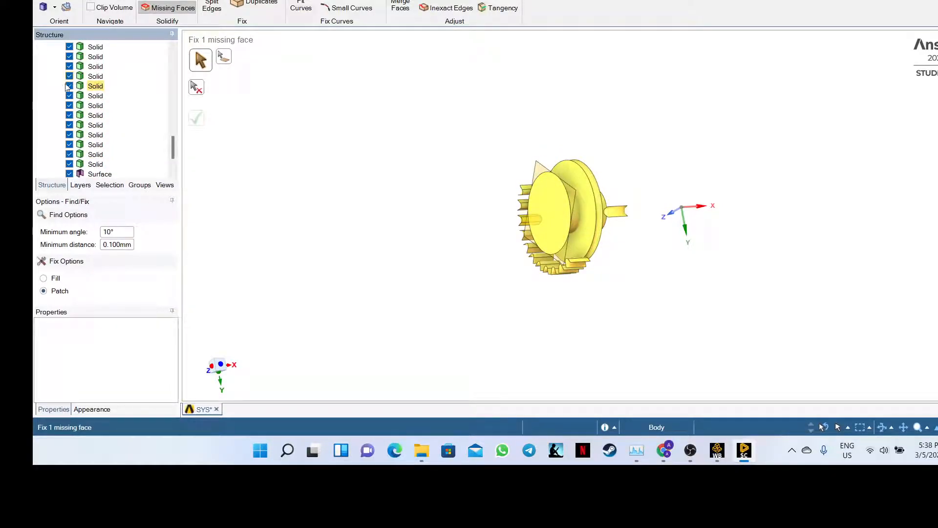
{"action": "scroll", "coordinate": [195, 156], "scroll_direction": "down", "scroll_amount": 2}
{"action": "scroll", "coordinate": [132, 128], "scroll_direction": "down", "scroll_amount": 3}
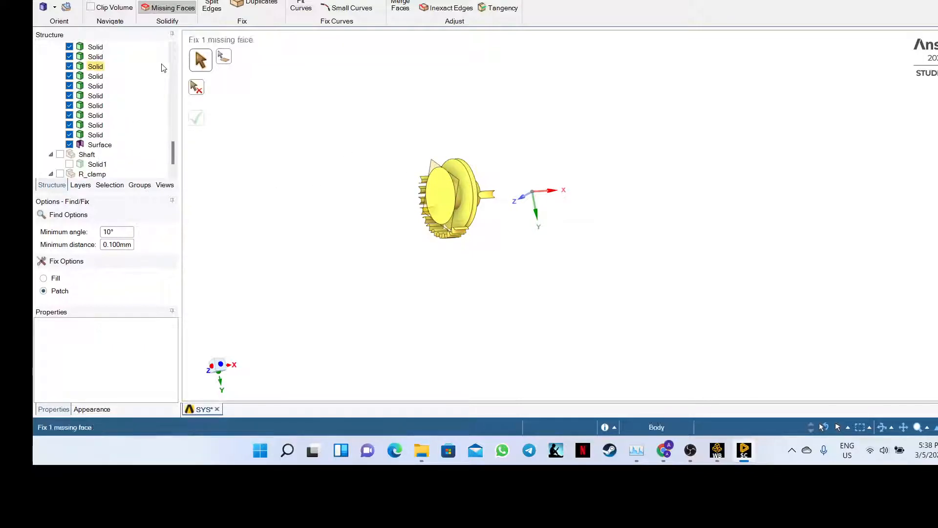
- Select the gear's Surface body and orbit the view to inspect its missing face
{"action": "left_click_drag", "start_coordinate": [173, 149], "coordinate": [173, 64]}
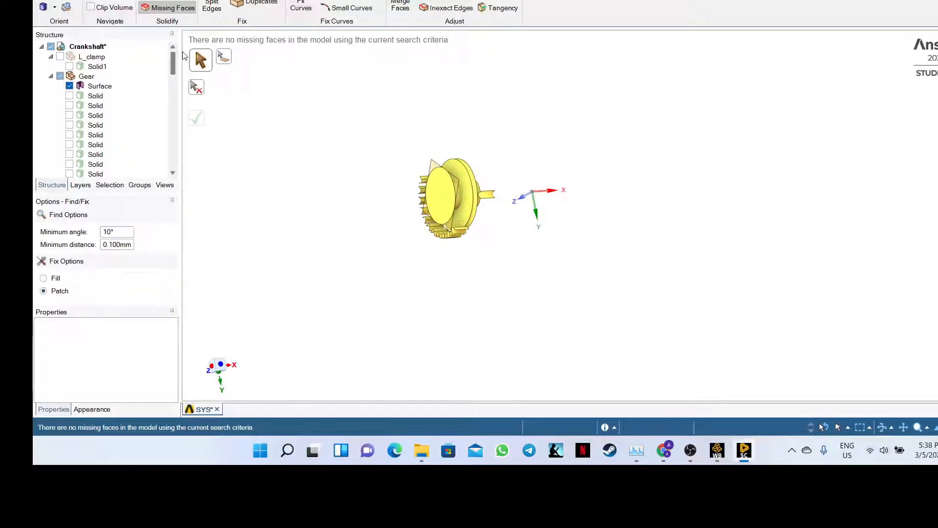
{"action": "left_click", "coordinate": [99, 86]}
{"action": "left_click", "coordinate": [99, 87]}
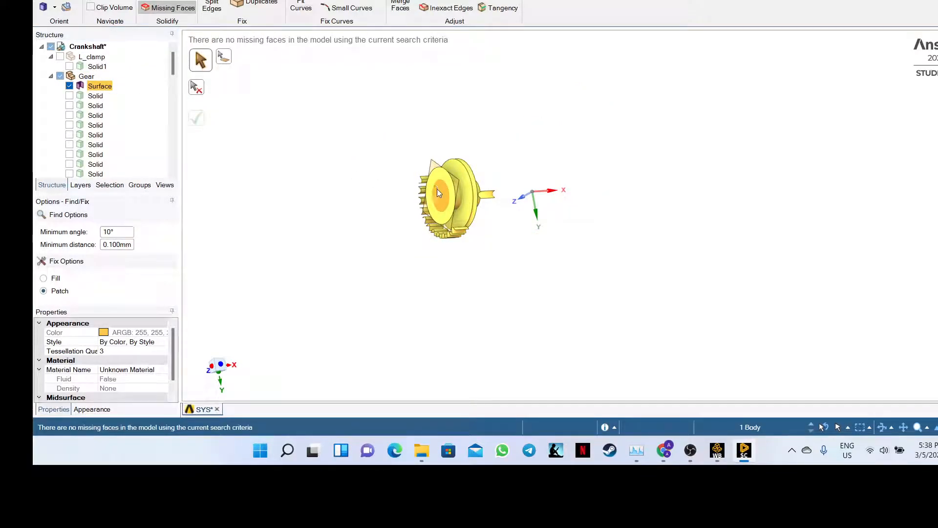
{"action": "scroll", "coordinate": [437, 191], "scroll_direction": "up", "scroll_amount": 5}
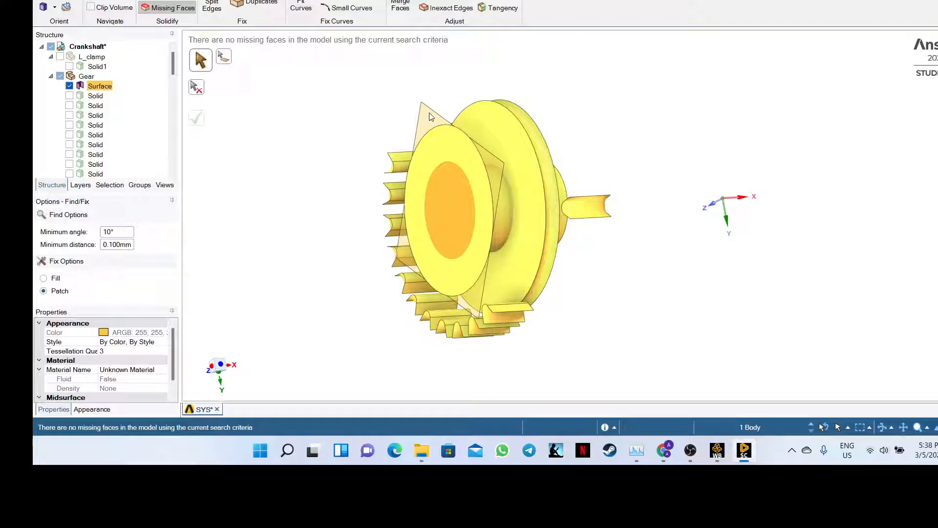
{"action": "middle_click_drag", "start_coordinate": [359, 119], "coordinate": [432, 140]}
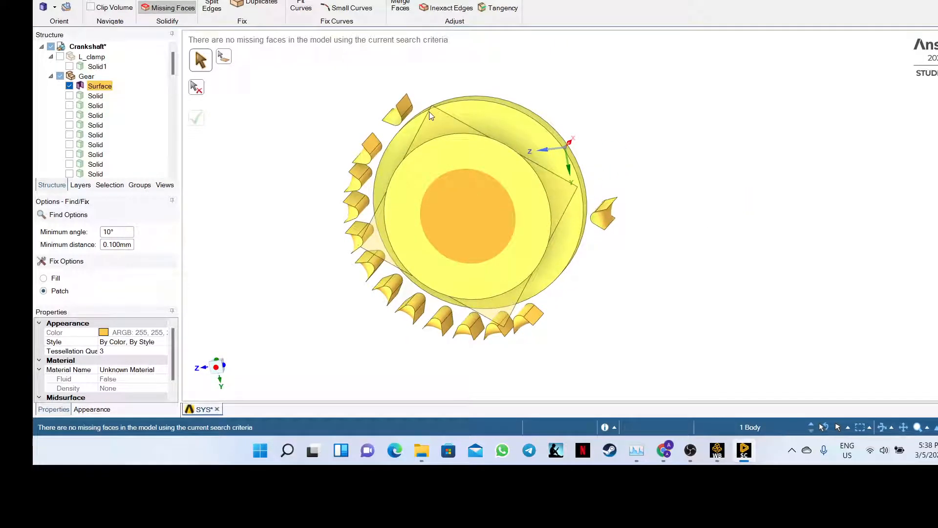
{"action": "left_click", "coordinate": [289, 141]}
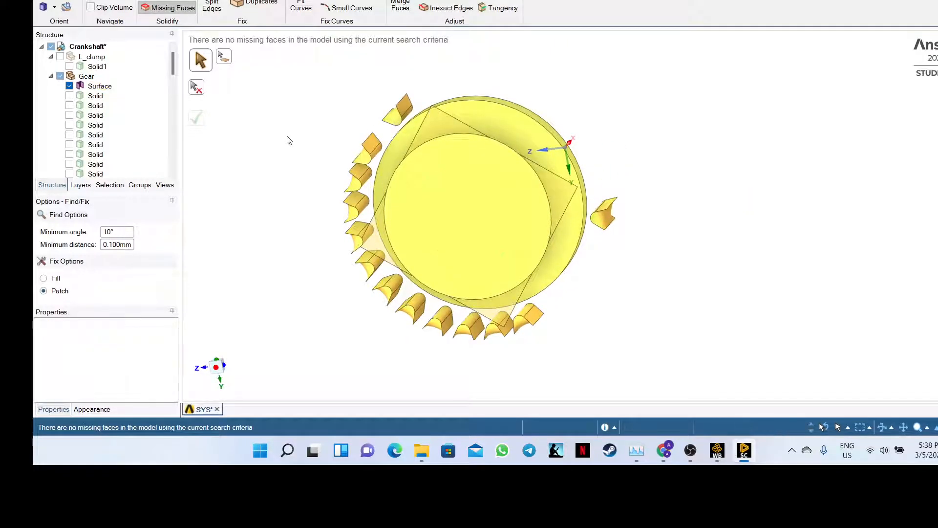
{"action": "left_click", "coordinate": [96, 89]}
{"action": "middle_click_drag", "start_coordinate": [298, 143], "coordinate": [220, 147]}
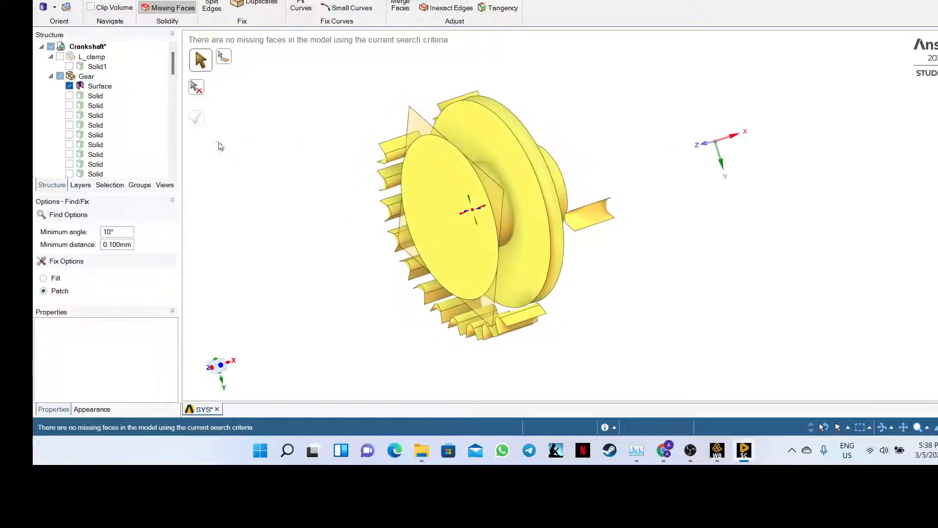
- Toggle the Surface body's visibility and try Fill as the missing-face fix, then revert to Patch
{"action": "left_click", "coordinate": [69, 87]}
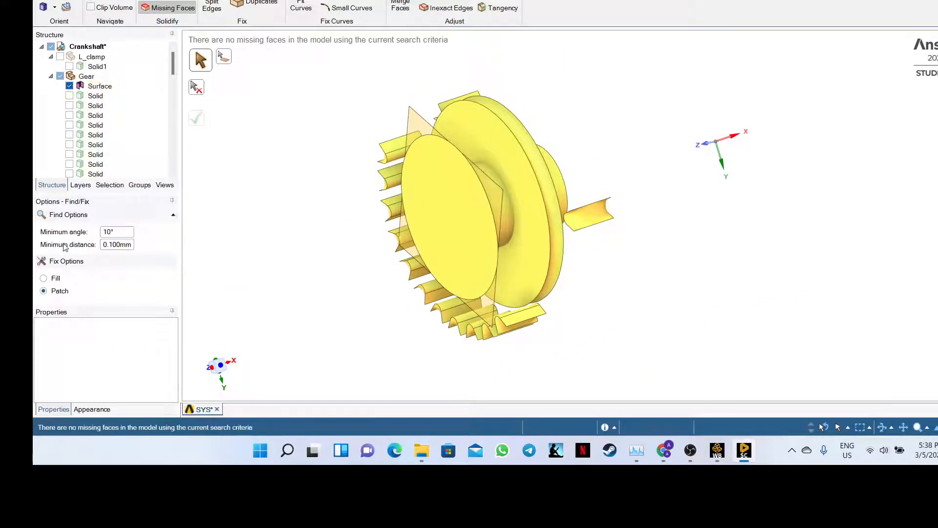
{"action": "left_click", "coordinate": [50, 279]}
{"action": "left_click", "coordinate": [43, 279]}
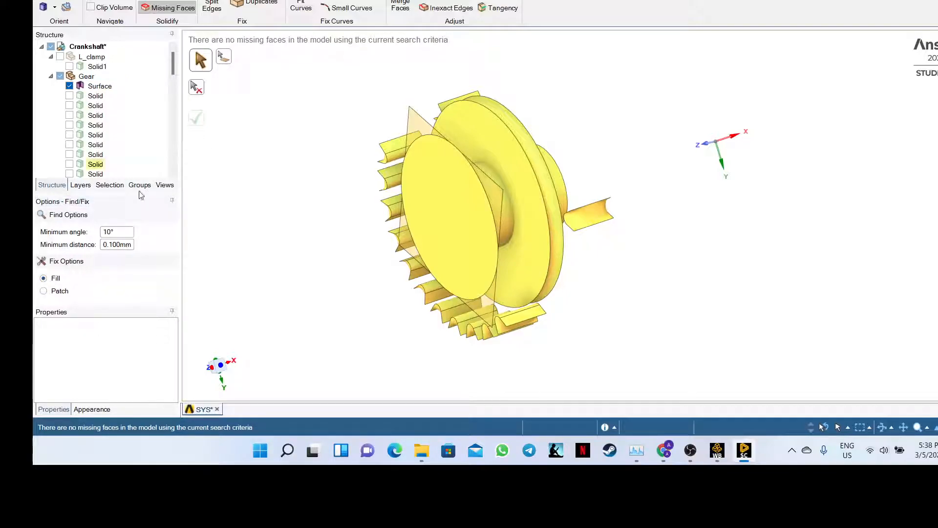
{"action": "left_click", "coordinate": [42, 291]}
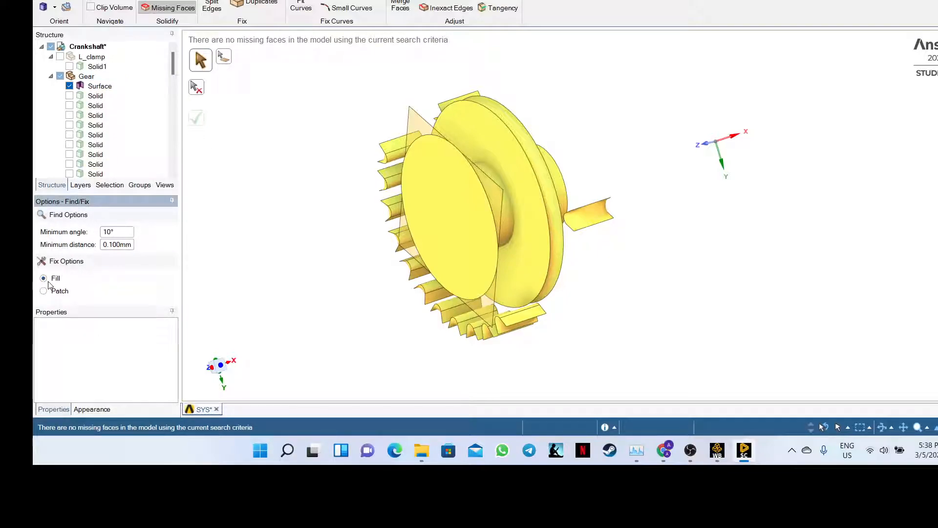
- Make the first batches of hidden gear solid bodies visible again
{"action": "left_click", "coordinate": [70, 96]}
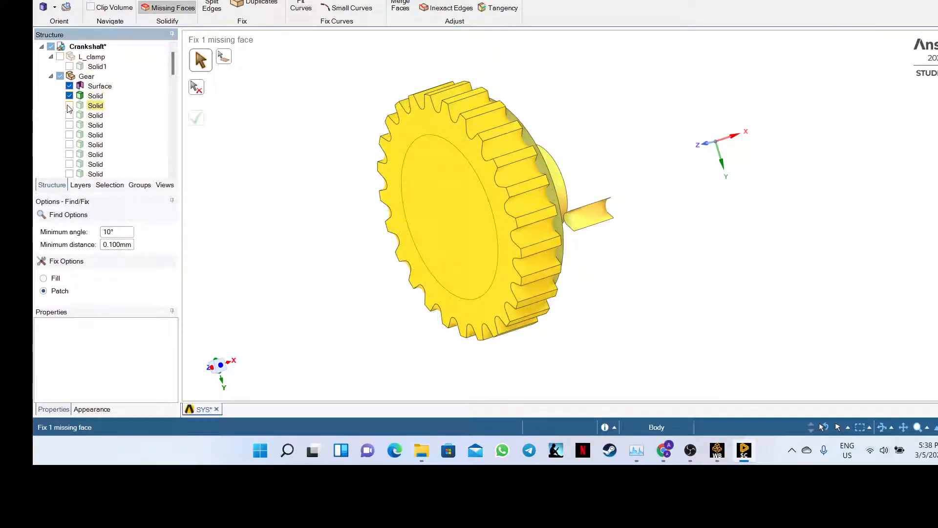
{"action": "left_click", "coordinate": [70, 105]}
{"action": "left_click", "coordinate": [69, 115]}
{"action": "left_click", "coordinate": [69, 125]}
{"action": "left_click", "coordinate": [69, 135]}
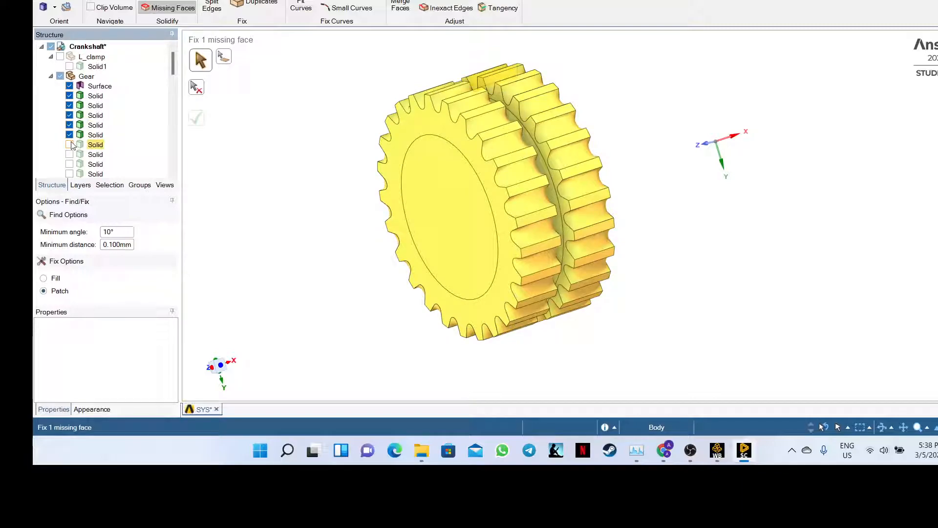
{"action": "left_click", "coordinate": [69, 145]}
{"action": "scroll", "coordinate": [71, 145], "scroll_direction": "down", "scroll_amount": 3}
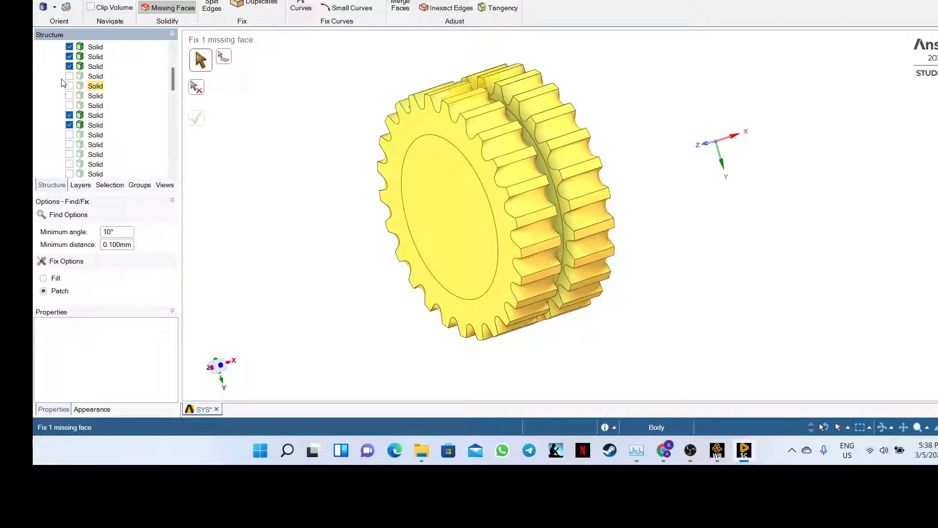
{"action": "left_click", "coordinate": [70, 86]}
{"action": "left_click", "coordinate": [70, 96]}
{"action": "left_click", "coordinate": [70, 105]}
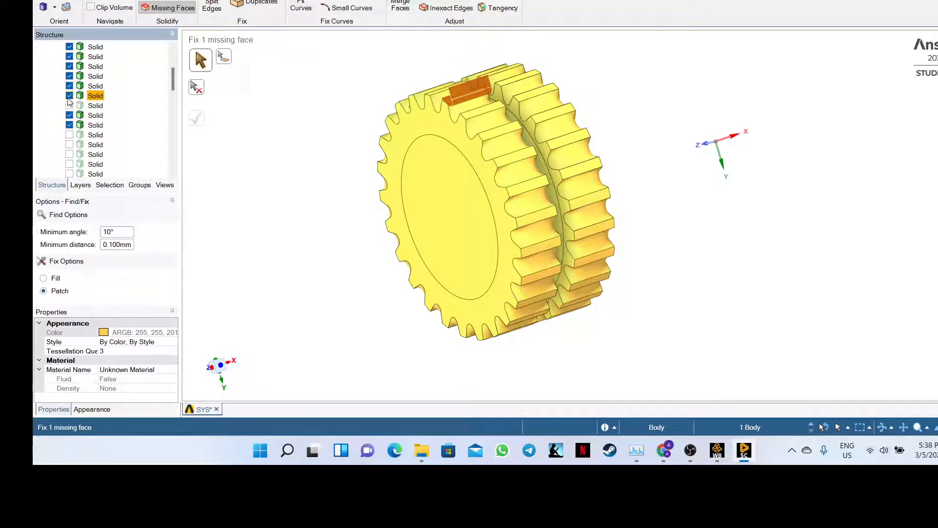
{"action": "left_click", "coordinate": [69, 135]}
{"action": "left_click", "coordinate": [69, 145]}
{"action": "left_click", "coordinate": [69, 154]}
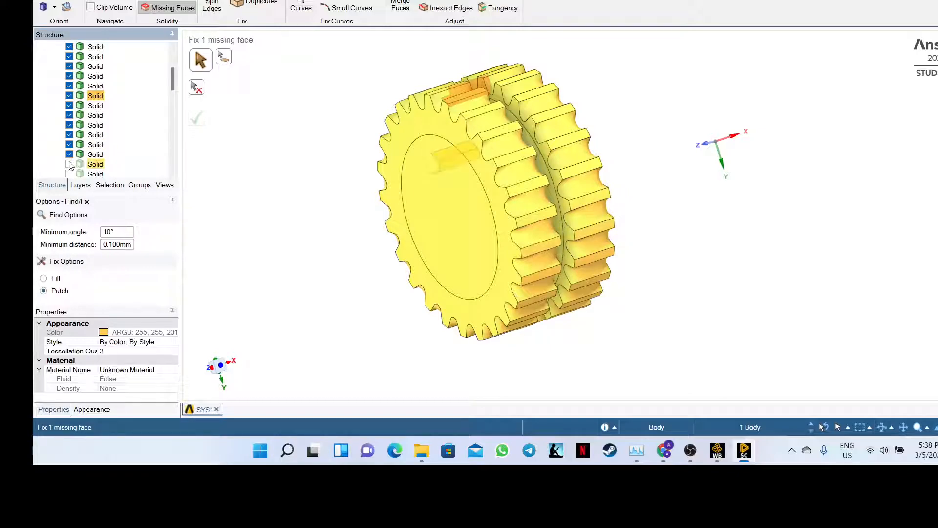
{"action": "left_click", "coordinate": [70, 164]}
{"action": "scroll", "coordinate": [69, 175], "scroll_direction": "down", "scroll_amount": 5}
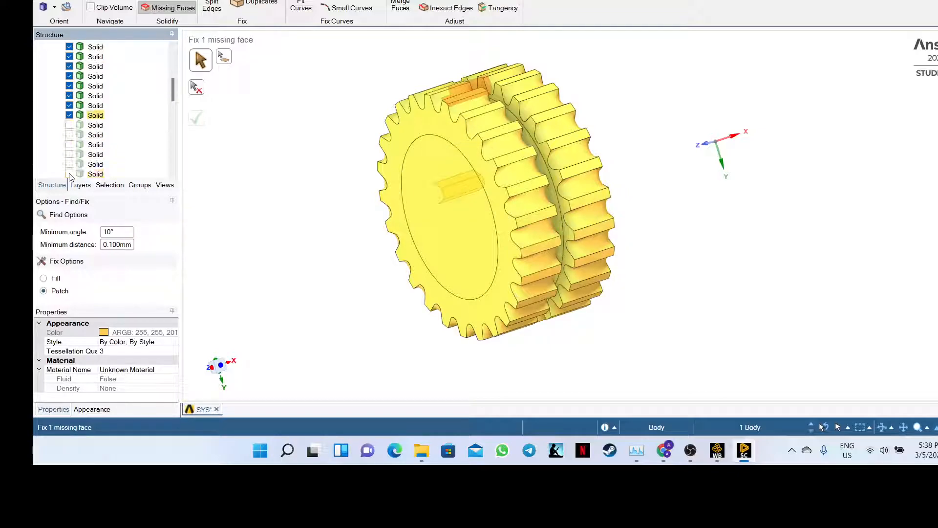
{"action": "left_click", "coordinate": [70, 66]}
{"action": "left_click", "coordinate": [69, 76]}
{"action": "left_click", "coordinate": [69, 86]}
{"action": "left_click", "coordinate": [69, 96]}
{"action": "left_click", "coordinate": [69, 105]}
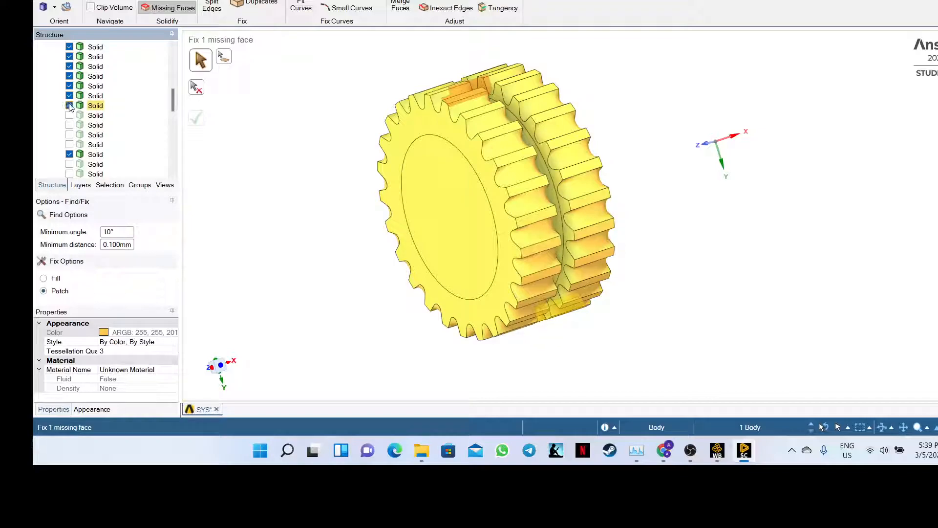
{"action": "left_click", "coordinate": [69, 115]}
{"action": "left_click", "coordinate": [69, 125]}
{"action": "left_click", "coordinate": [69, 135]}
{"action": "left_click", "coordinate": [69, 144]}
{"action": "scroll", "coordinate": [70, 144], "scroll_direction": "down", "scroll_amount": 3}
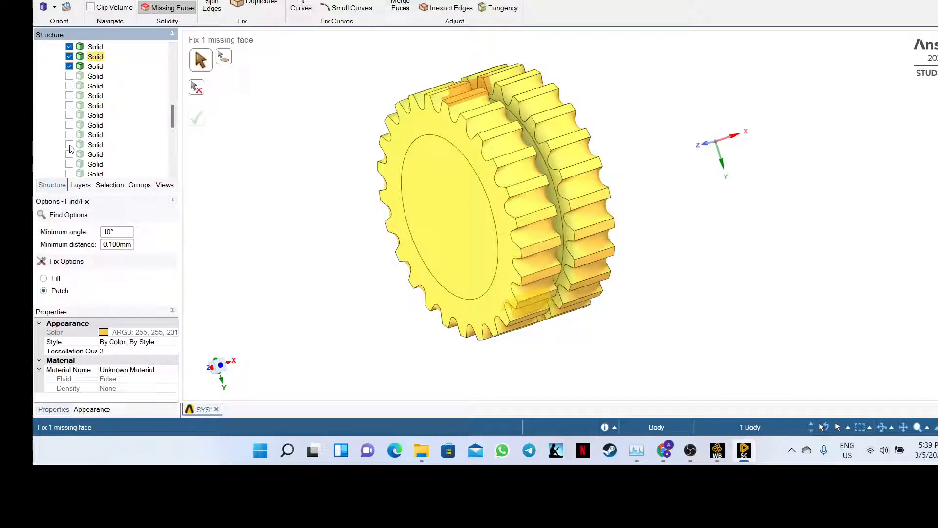
- Show the remaining gear solid bodies and the Shaft component
{"action": "left_click", "coordinate": [70, 76]}
{"action": "left_click", "coordinate": [70, 76]}
{"action": "left_click", "coordinate": [69, 86]}
{"action": "left_click", "coordinate": [70, 95]}
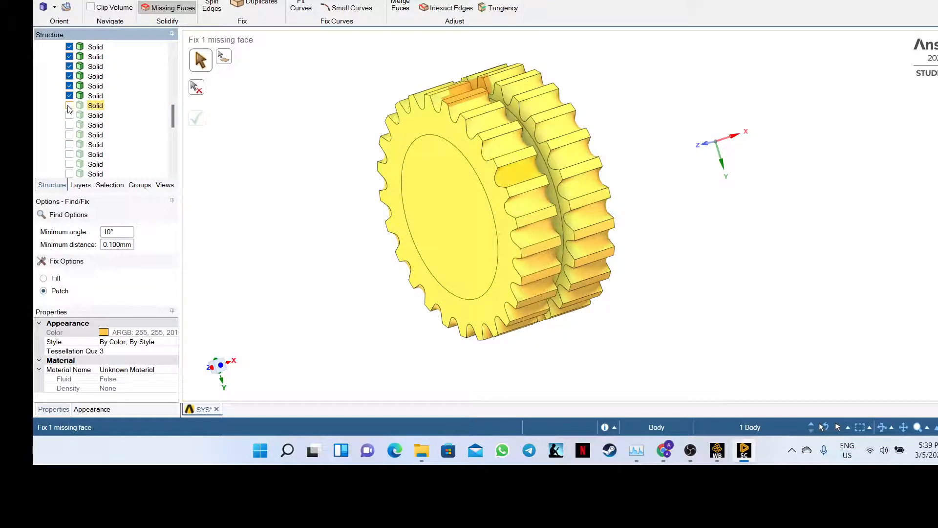
{"action": "left_click", "coordinate": [69, 106]}
{"action": "left_click", "coordinate": [69, 115]}
{"action": "left_click", "coordinate": [69, 125]}
{"action": "left_click", "coordinate": [70, 134]}
{"action": "left_click", "coordinate": [70, 144]}
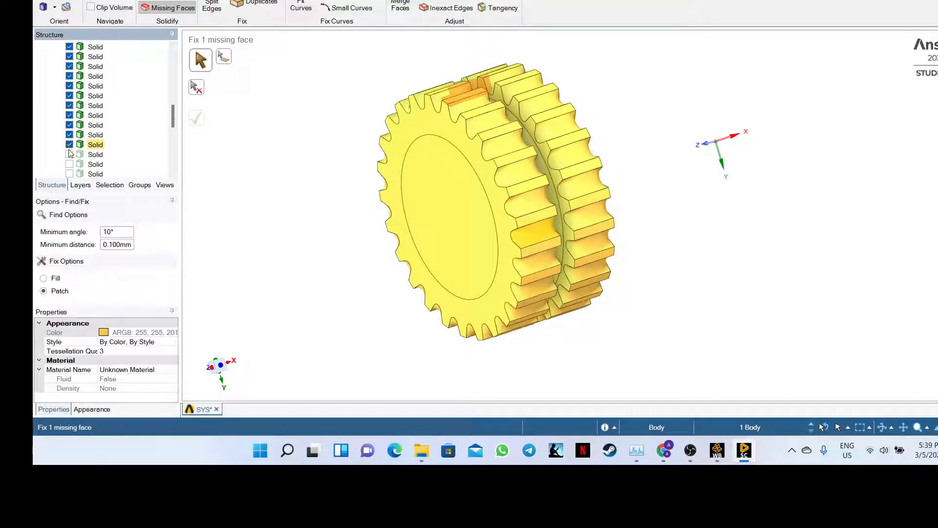
{"action": "left_click", "coordinate": [70, 154]}
{"action": "left_click", "coordinate": [69, 165]}
{"action": "left_click", "coordinate": [70, 174]}
{"action": "scroll", "coordinate": [70, 174], "scroll_direction": "down", "scroll_amount": 3}
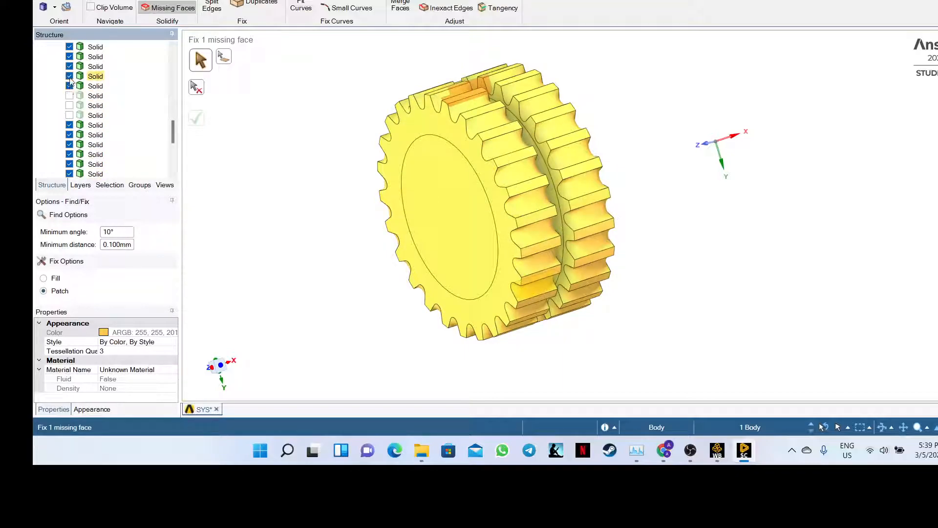
{"action": "left_click", "coordinate": [69, 96]}
{"action": "left_click", "coordinate": [70, 106]}
{"action": "left_click", "coordinate": [69, 116]}
{"action": "scroll", "coordinate": [69, 116], "scroll_direction": "down", "scroll_amount": 2}
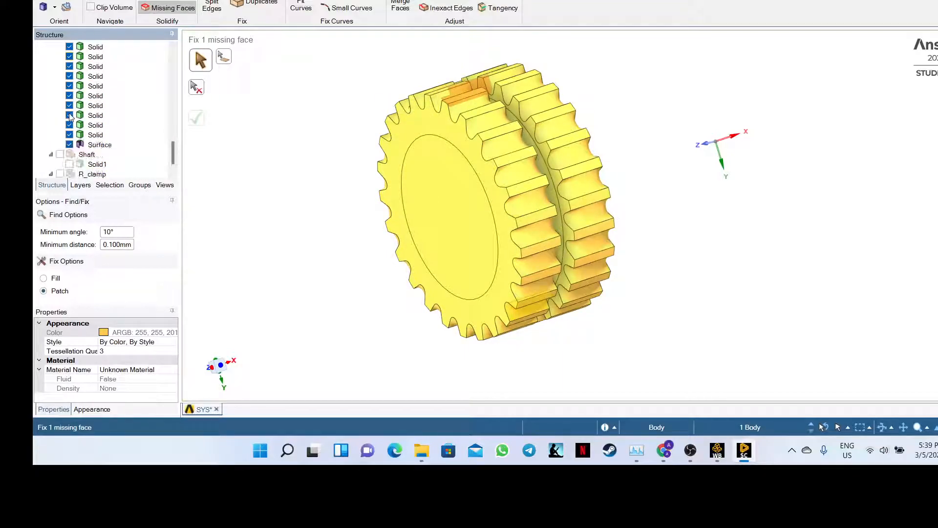
{"action": "scroll", "coordinate": [71, 117], "scroll_direction": "down", "scroll_amount": 1}
{"action": "scroll", "coordinate": [71, 120], "scroll_direction": "up", "scroll_amount": 5}
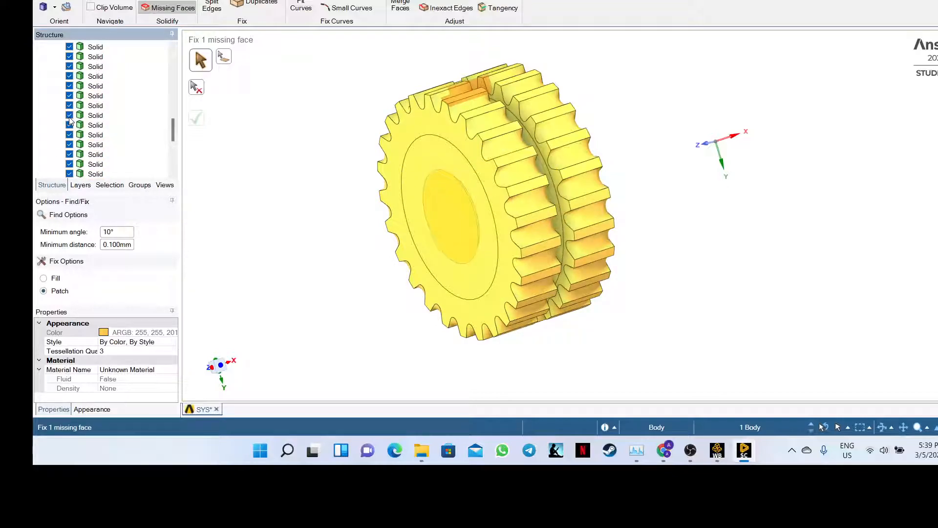
{"action": "scroll", "coordinate": [71, 121], "scroll_direction": "down", "scroll_amount": 5}
{"action": "left_click", "coordinate": [61, 135]}
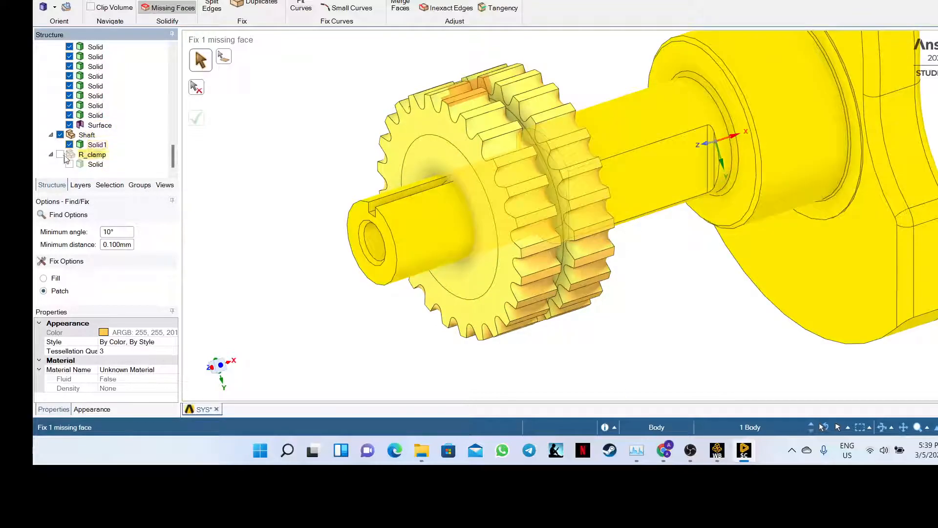
- Show the R_clamp and L_clamp components again
{"action": "left_click", "coordinate": [61, 155]}
{"action": "scroll", "coordinate": [63, 146], "scroll_direction": "up", "scroll_amount": 7}
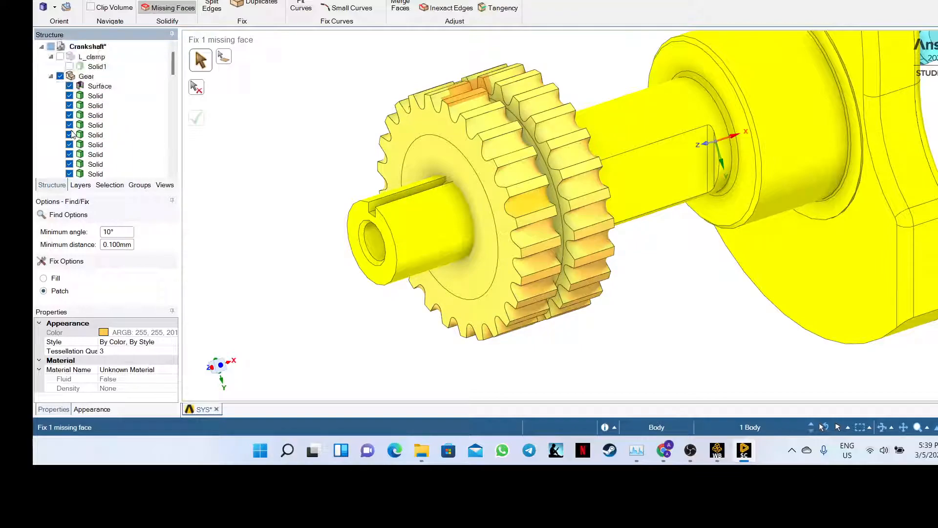
{"action": "left_click", "coordinate": [60, 57]}
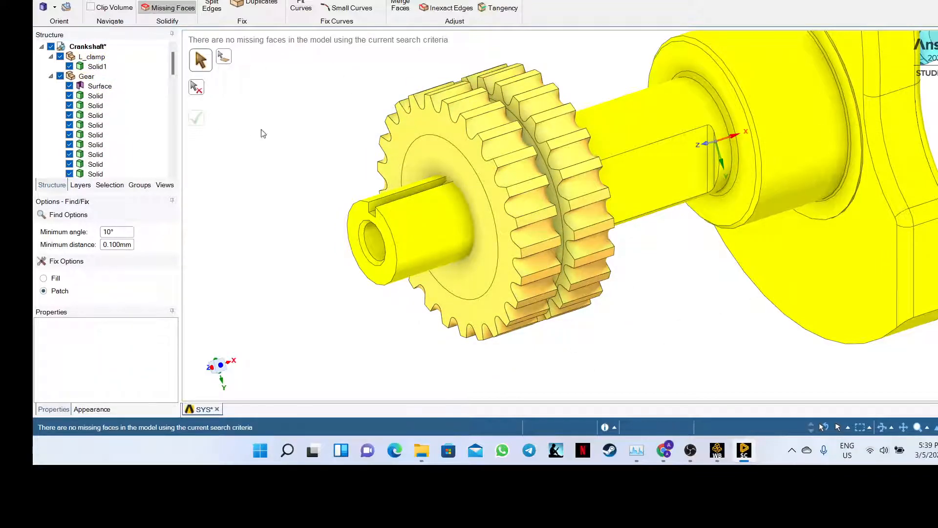
- Delete the gear's Surface body and orbit the assembly to view the gear
{"action": "left_click", "coordinate": [97, 87]}
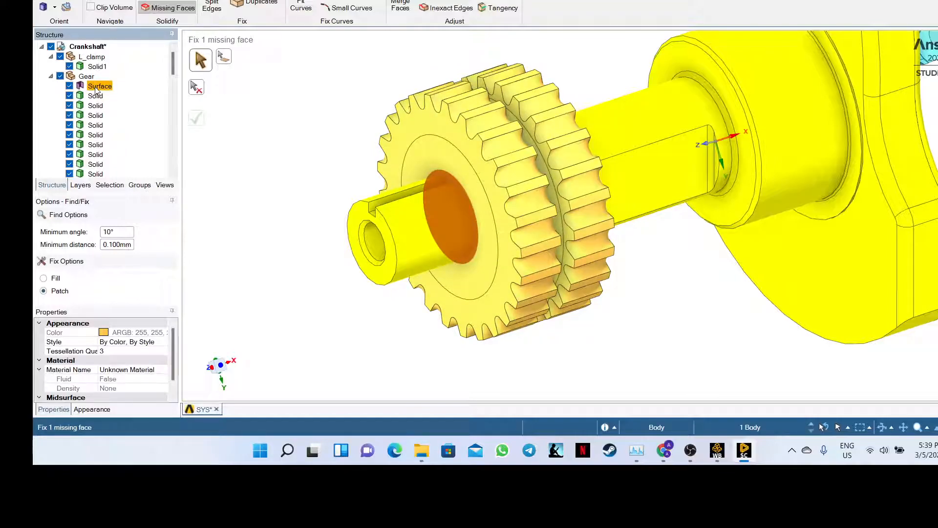
{"action": "left_click", "coordinate": [108, 87]}
{"action": "right_click", "coordinate": [104, 92]}
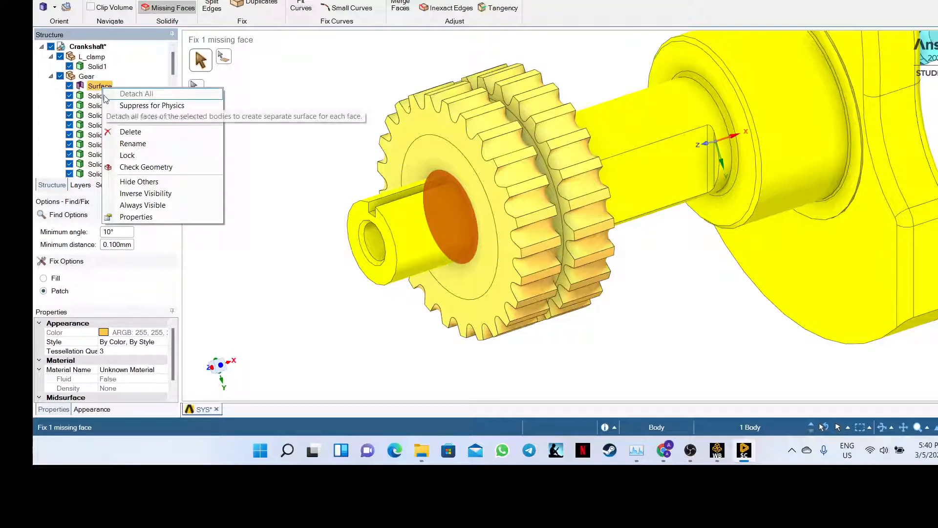
{"action": "left_click", "coordinate": [124, 133]}
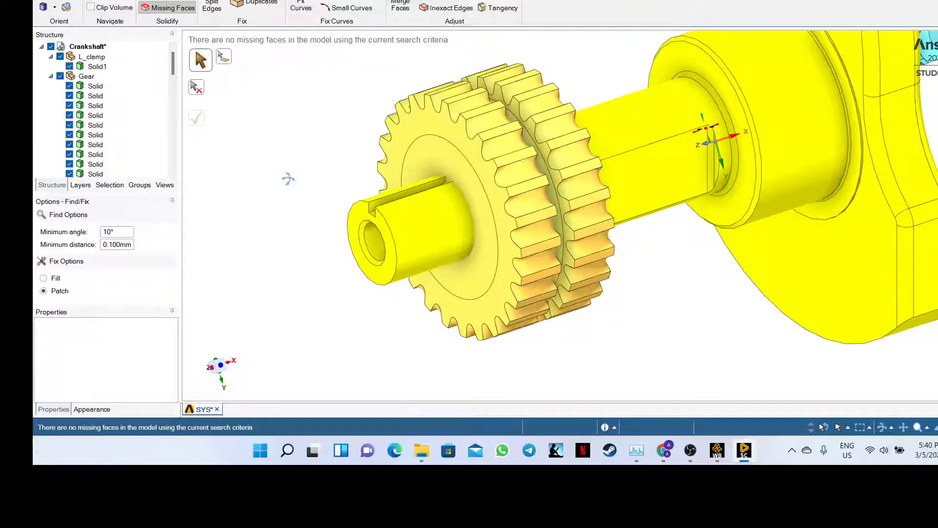
{"action": "middle_click_drag", "start_coordinate": [289, 177], "coordinate": [275, 205]}
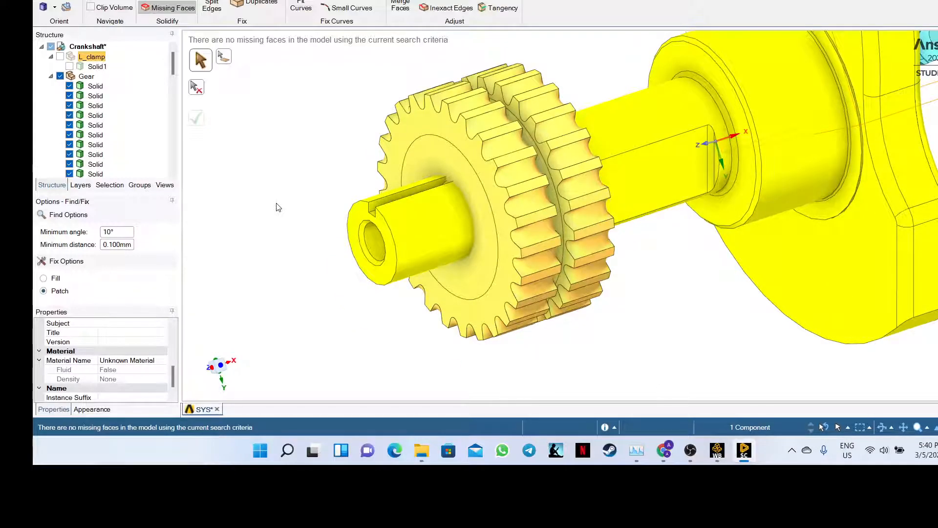
- Undo to isolate the gear, then show the L_clamp component again
{"action": "key", "text": "ctrl+z"}
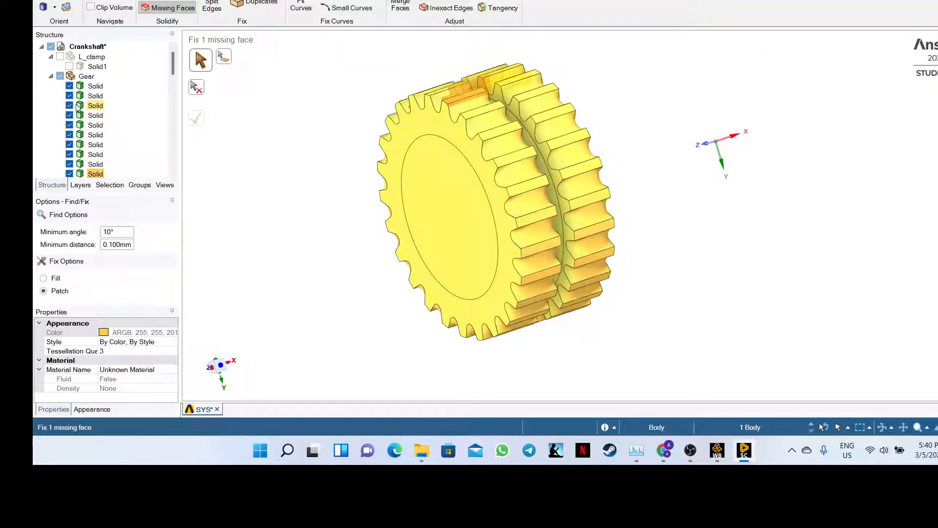
{"action": "left_click", "coordinate": [61, 57]}
{"action": "scroll", "coordinate": [72, 82], "scroll_direction": "down", "scroll_amount": 1}
{"action": "scroll", "coordinate": [80, 93], "scroll_direction": "down", "scroll_amount": 12}
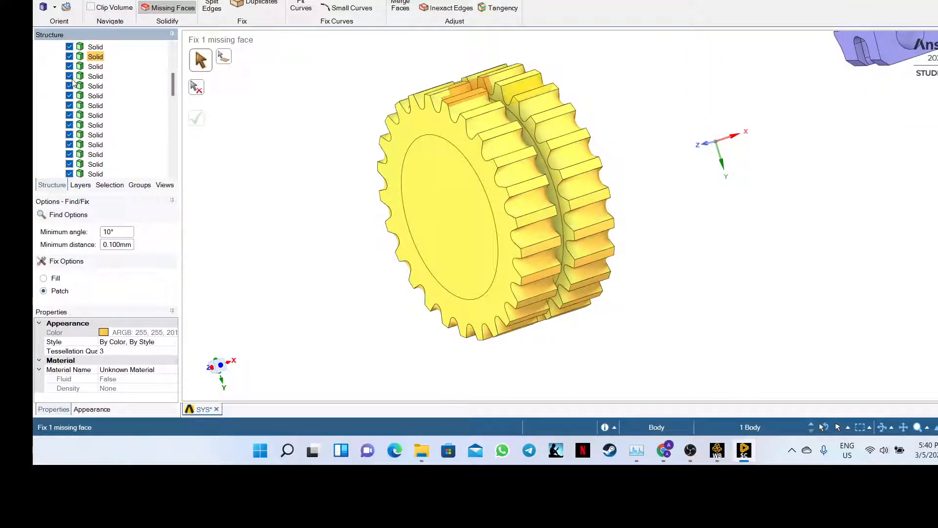
{"action": "scroll", "coordinate": [89, 100], "scroll_direction": "up", "scroll_amount": 3}
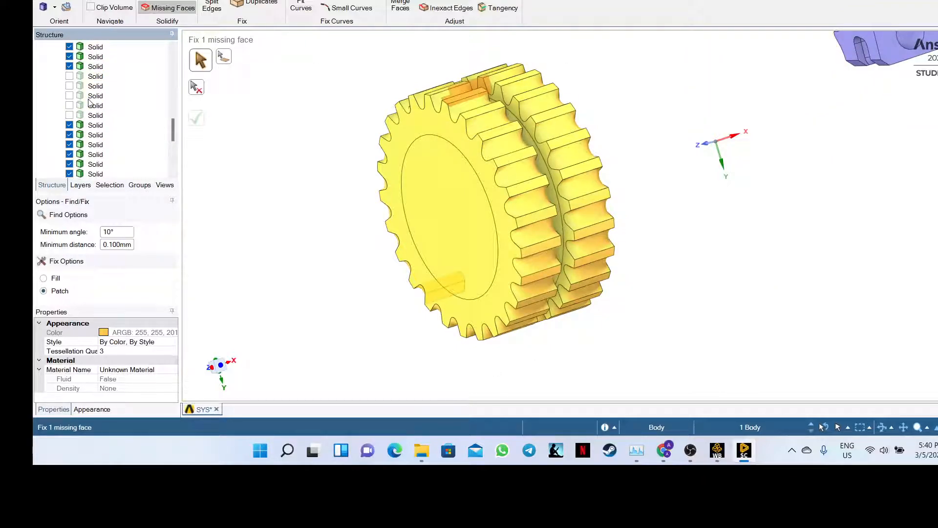
- Show the five hidden gear solids plus the Shaft and R_clamp components
{"action": "left_click", "coordinate": [69, 77]}
{"action": "left_click", "coordinate": [69, 86]}
{"action": "left_click", "coordinate": [69, 96]}
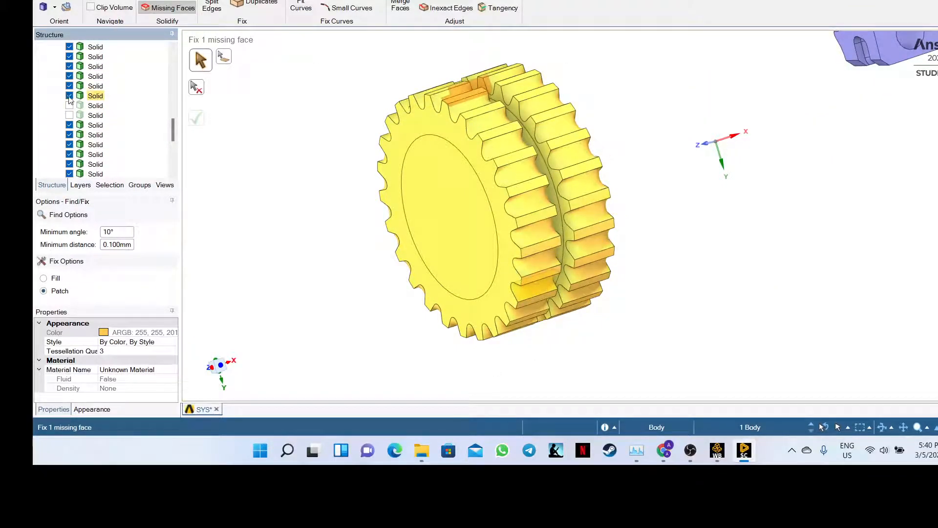
{"action": "left_click", "coordinate": [69, 105]}
{"action": "left_click", "coordinate": [69, 115]}
{"action": "scroll", "coordinate": [69, 119], "scroll_direction": "down", "scroll_amount": 3}
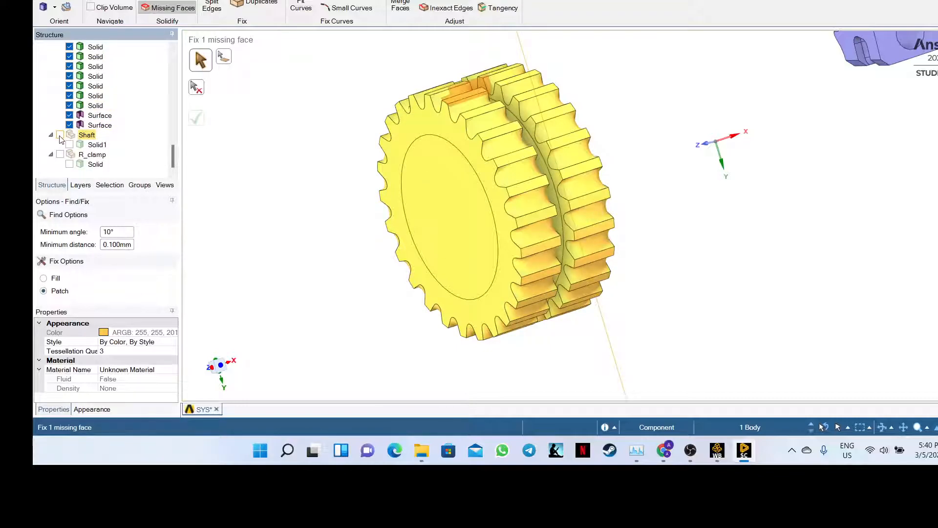
{"action": "left_click", "coordinate": [59, 135]}
{"action": "left_click", "coordinate": [59, 155]}
{"action": "scroll", "coordinate": [312, 190], "scroll_direction": "down", "scroll_amount": 5}
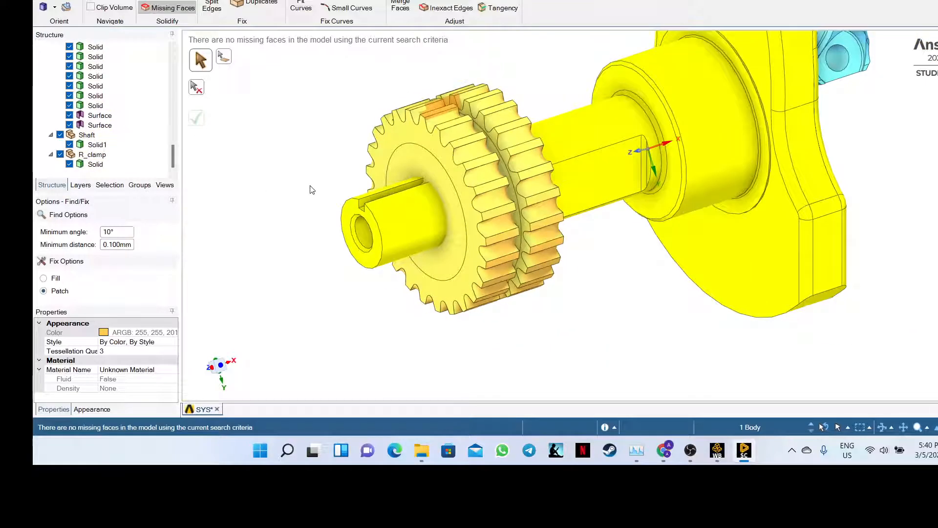
{"action": "middle_click_drag", "start_coordinate": [320, 132], "coordinate": [335, 174]}
{"action": "middle_click_drag", "start_coordinate": [325, 142], "coordinate": [369, 122]}
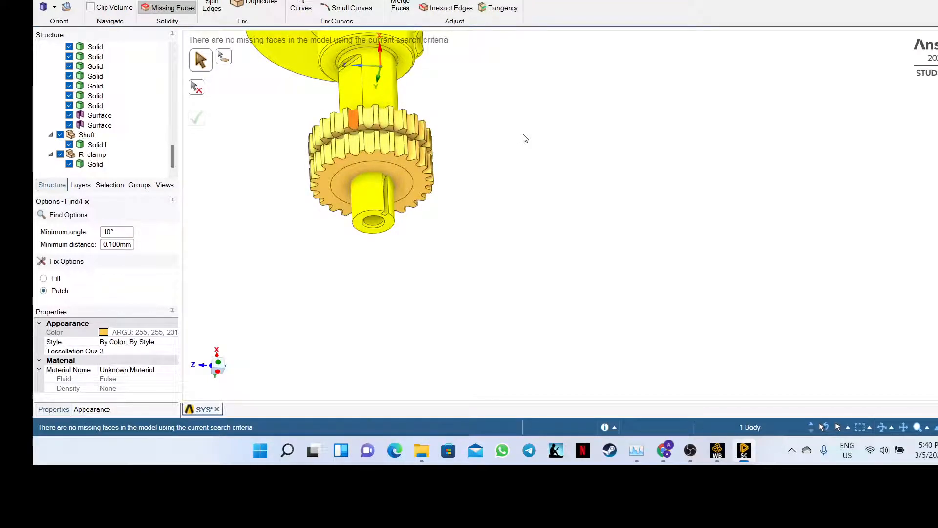
{"action": "middle_click_drag", "start_coordinate": [537, 153], "coordinate": [475, 117]}
{"action": "middle_click_drag", "start_coordinate": [365, 63], "coordinate": [415, 112]}
{"action": "middle_click_drag", "start_coordinate": [432, 142], "coordinate": [429, 66]}
{"action": "scroll", "coordinate": [430, 67], "scroll_direction": "up", "scroll_amount": 4}
{"action": "scroll", "coordinate": [430, 67], "scroll_direction": "down", "scroll_amount": 4}
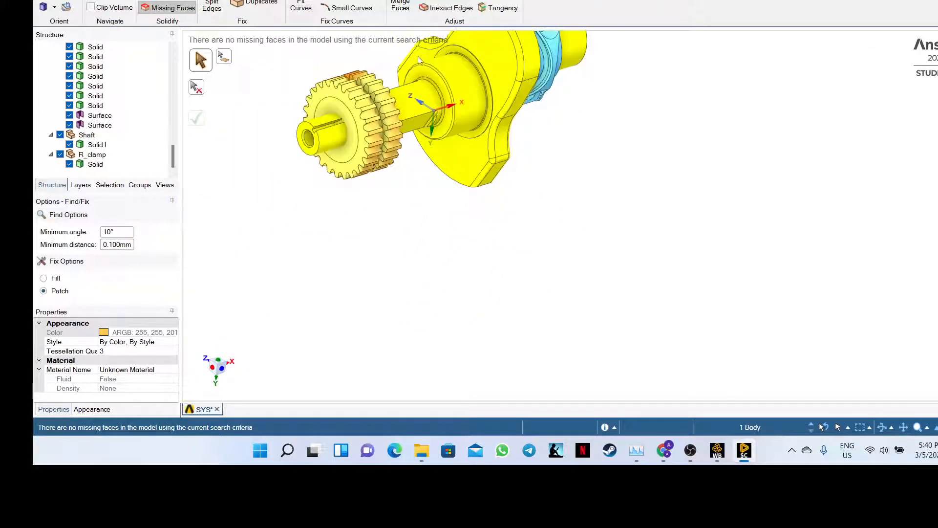
{"action": "scroll", "coordinate": [432, 68], "scroll_direction": "down", "scroll_amount": 4}
{"action": "scroll", "coordinate": [509, 96], "scroll_direction": "up", "scroll_amount": 3}
{"action": "scroll", "coordinate": [494, 96], "scroll_direction": "down", "scroll_amount": 2}
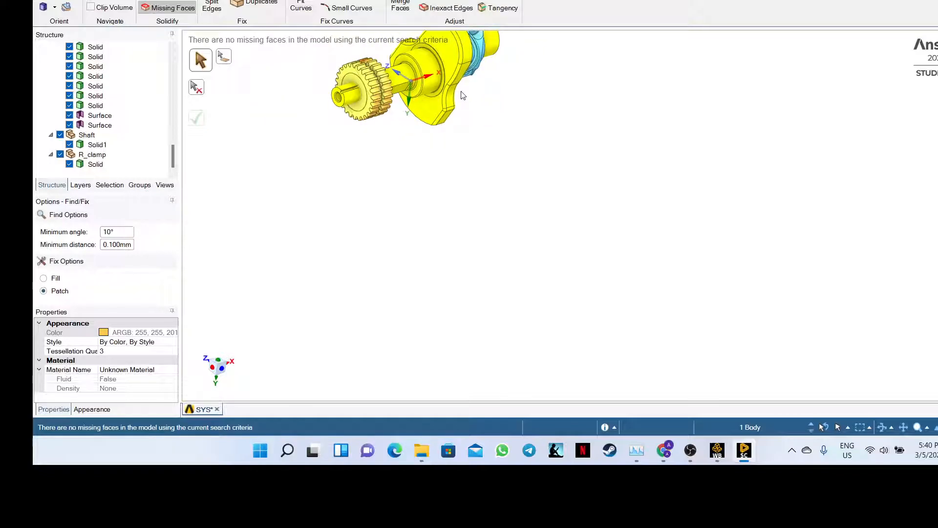
{"action": "scroll", "coordinate": [356, 120], "scroll_direction": "down", "scroll_amount": 3}
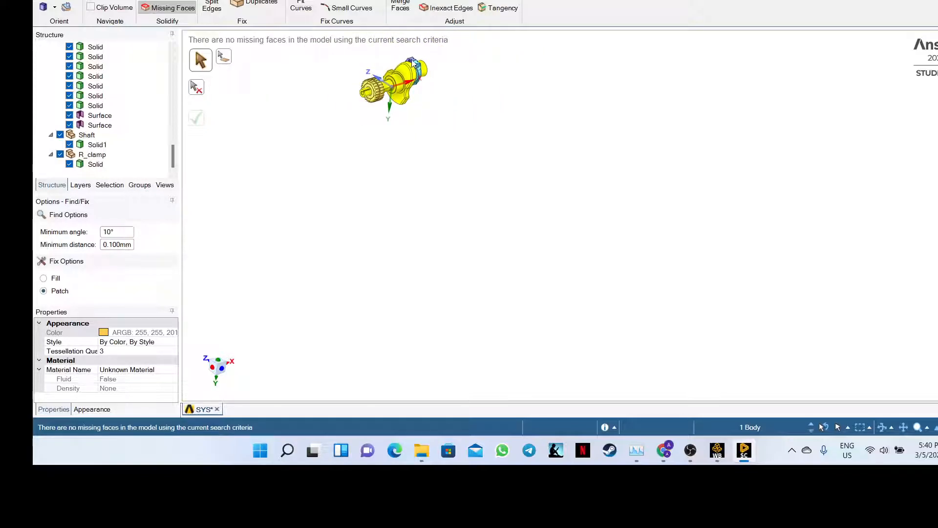
{"action": "scroll", "coordinate": [378, 60], "scroll_direction": "up", "scroll_amount": 1}
{"action": "scroll", "coordinate": [378, 59], "scroll_direction": "up", "scroll_amount": 3}
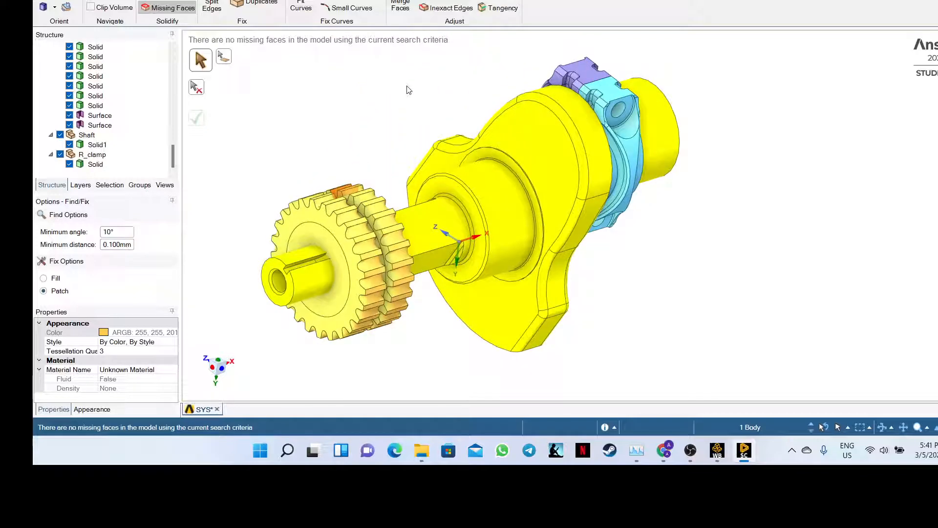
{"action": "middle_click_drag", "start_coordinate": [395, 153], "coordinate": [411, 133]}
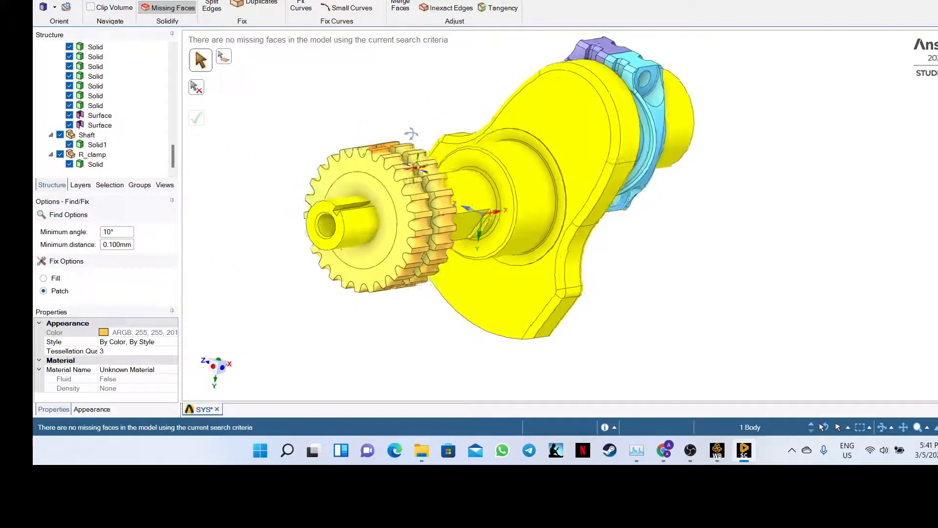
{"action": "left_click_drag", "start_coordinate": [174, 151], "coordinate": [158, 167]}
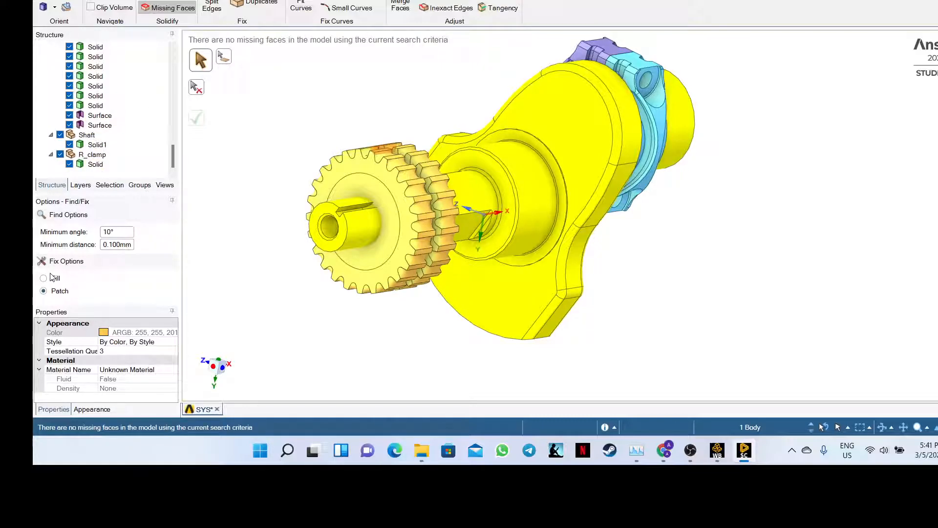
{"action": "left_click", "coordinate": [160, 1]}
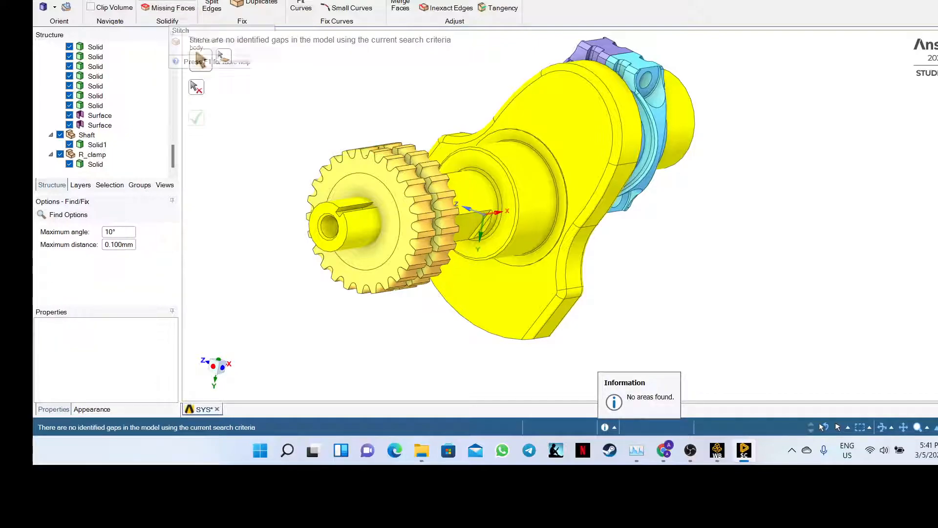
{"action": "left_click", "coordinate": [157, 0]}
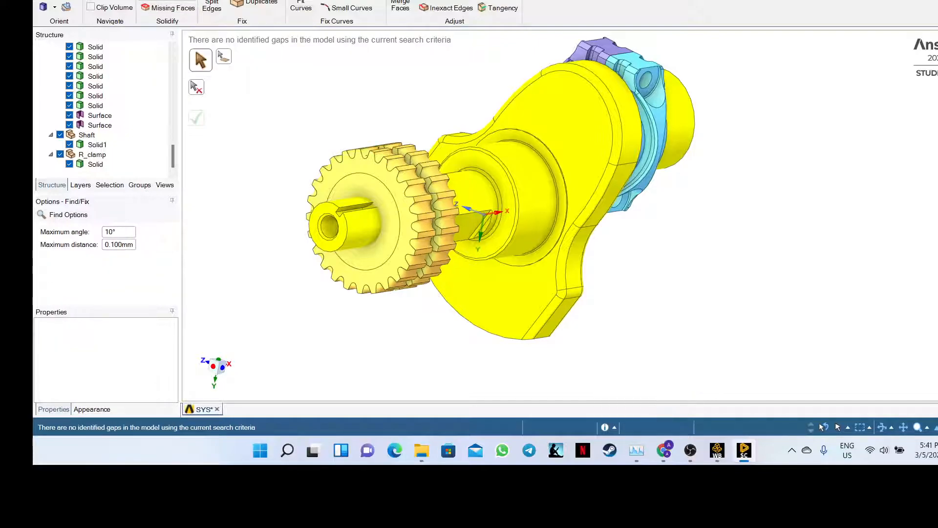
{"action": "left_click", "coordinate": [170, 4]}
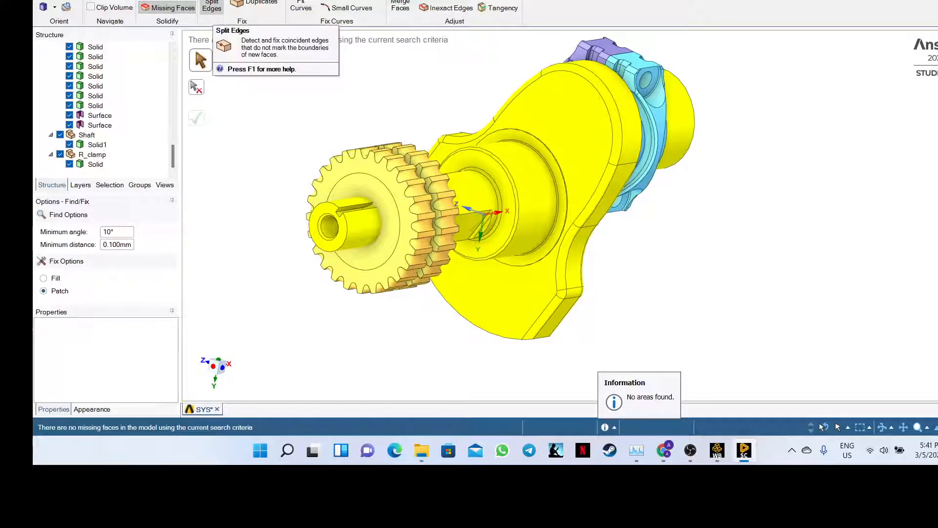
{"action": "middle_click_drag", "start_coordinate": [318, 142], "coordinate": [270, 132]}
- Run the Split Edges check, flagging 213 edges around the gear teeth, and orbit to inspect
{"action": "left_click", "coordinate": [211, 3]}
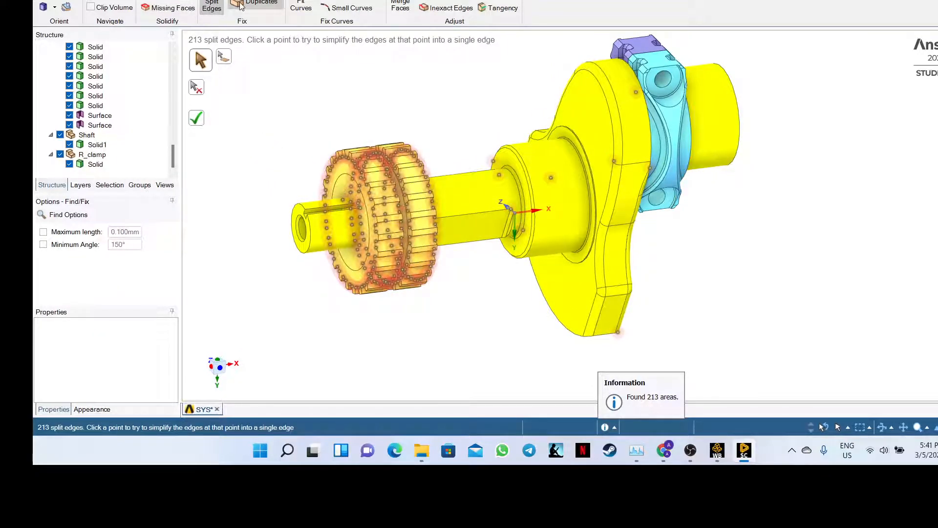
{"action": "middle_click_drag", "start_coordinate": [251, 86], "coordinate": [213, 112]}
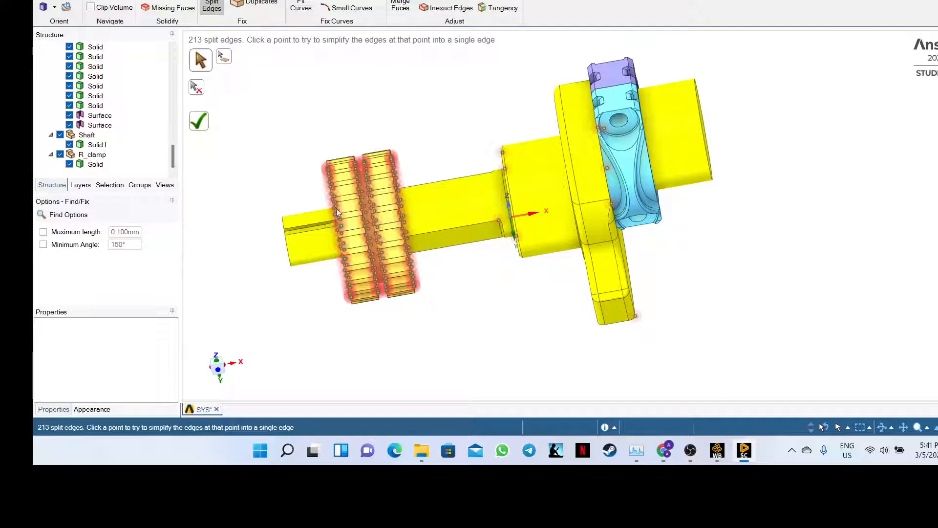
{"action": "left_click", "coordinate": [666, 452]}
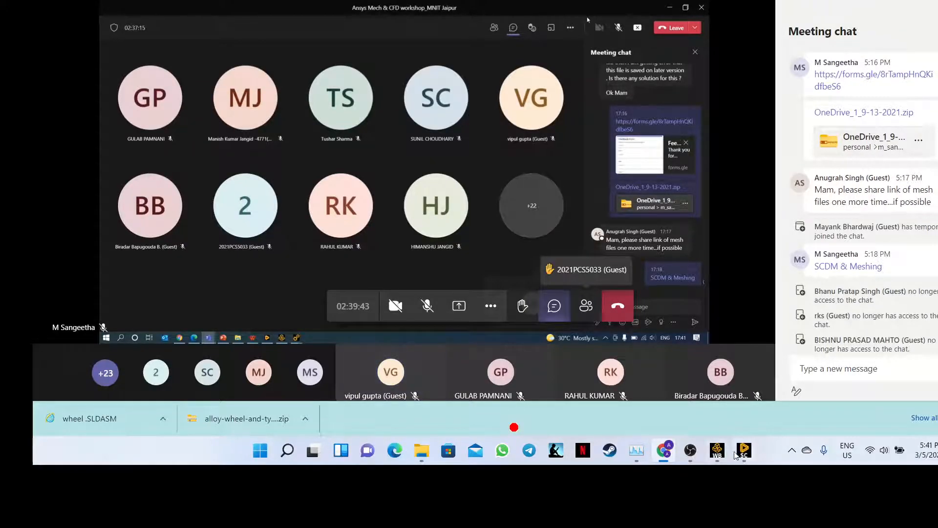
{"action": "mouse_move", "coordinate": [739, 455]}
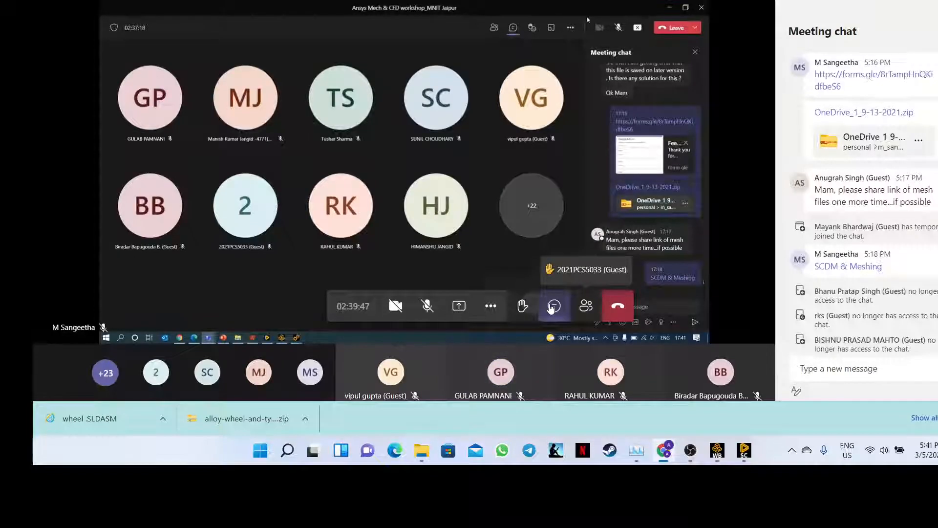
{"action": "left_click", "coordinate": [552, 307]}
{"action": "left_click", "coordinate": [553, 307]}
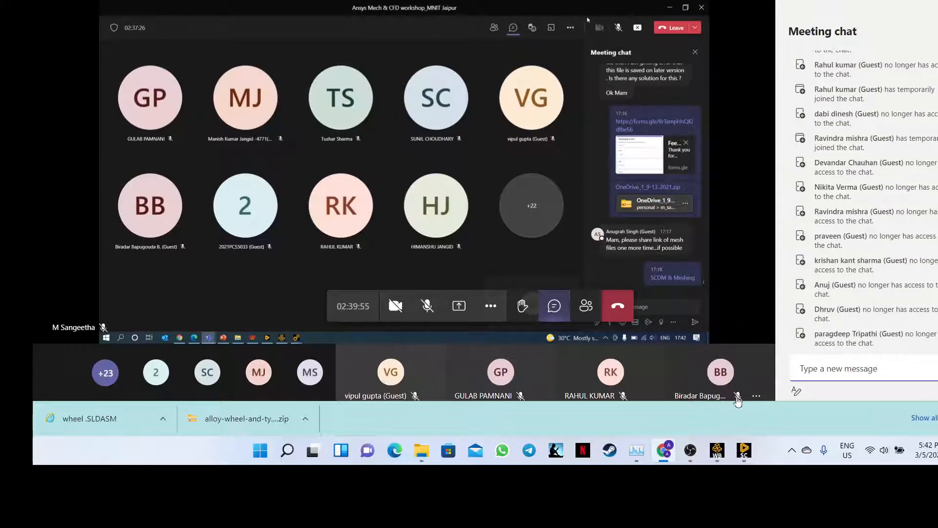
{"action": "left_click", "coordinate": [744, 449]}
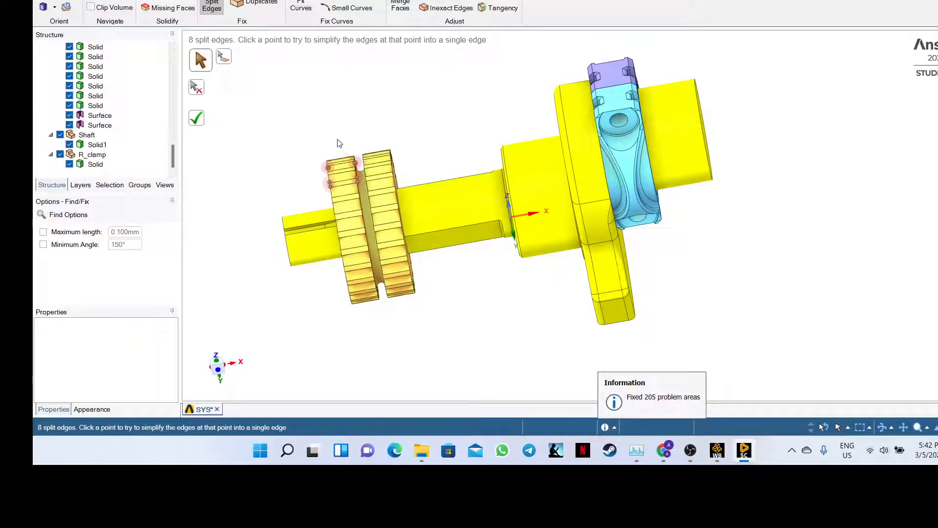
- Turn the gear toward the viewer and merge the split edges at three gear vertices
{"action": "middle_click_drag", "start_coordinate": [325, 119], "coordinate": [404, 195]}
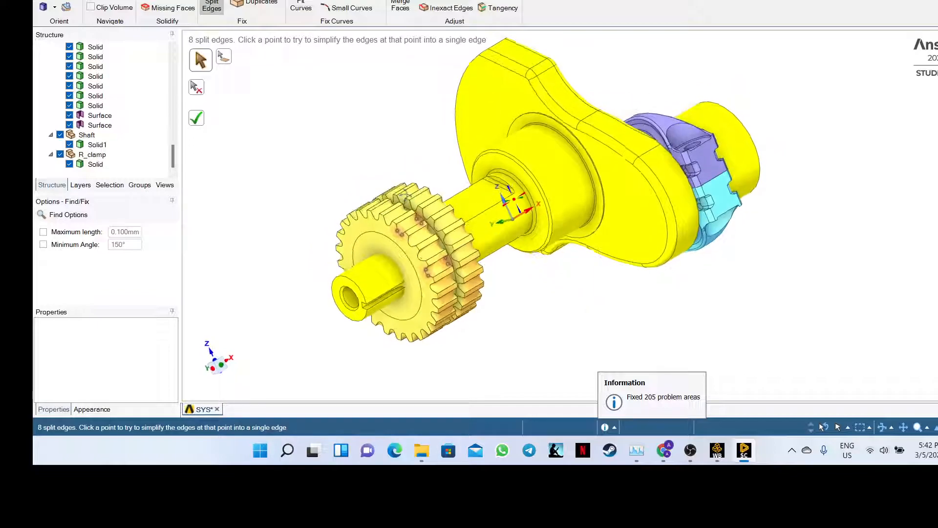
{"action": "scroll", "coordinate": [407, 235], "scroll_direction": "up", "scroll_amount": 5}
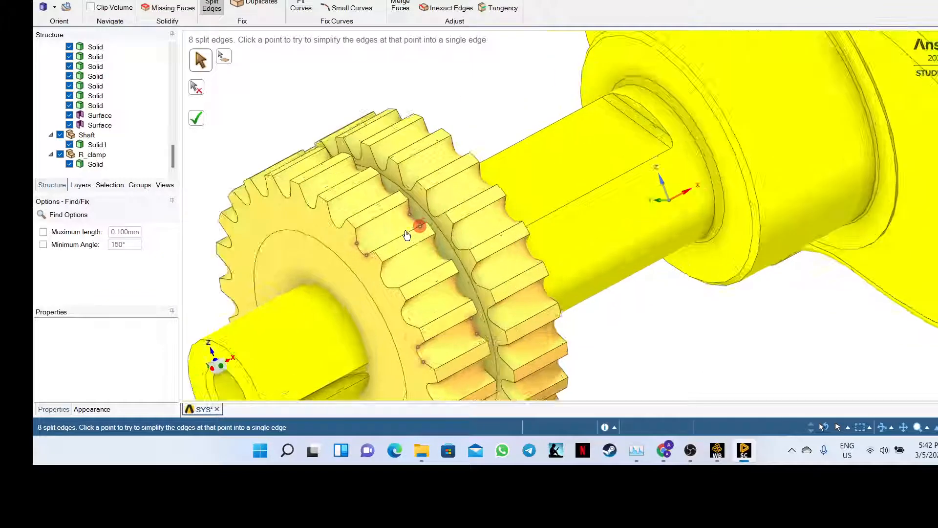
{"action": "scroll", "coordinate": [407, 233], "scroll_direction": "up", "scroll_amount": 4}
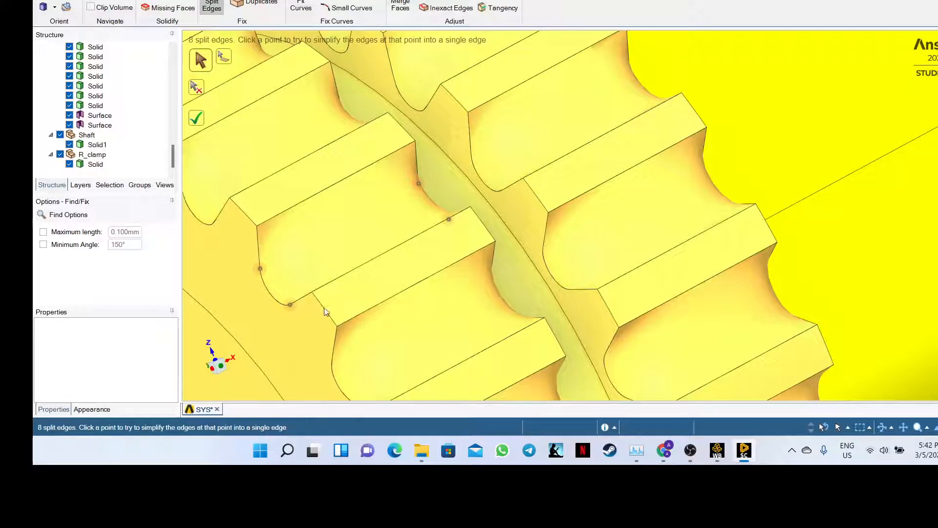
{"action": "left_click", "coordinate": [418, 184]}
{"action": "left_click", "coordinate": [447, 219]}
{"action": "left_click", "coordinate": [260, 270]}
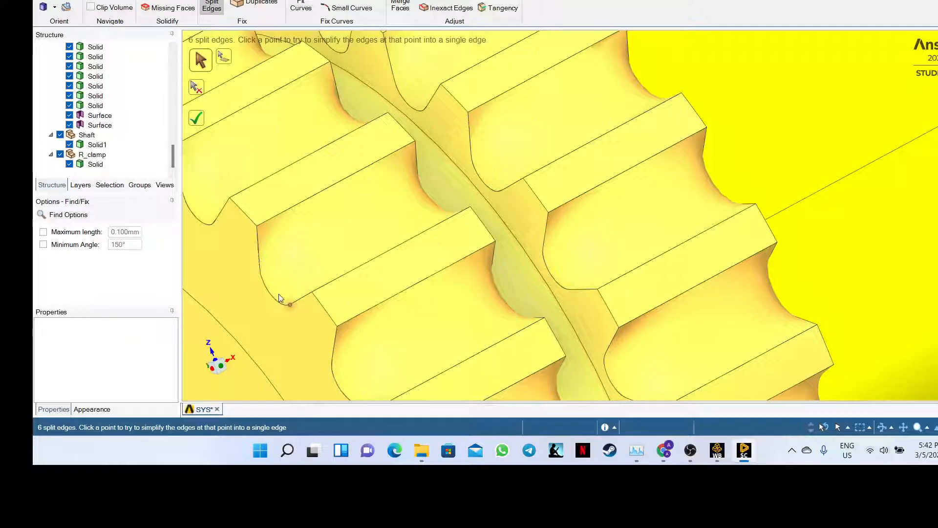
- Merge the last three split points on the gear so no split edges remain
{"action": "scroll", "coordinate": [325, 279], "scroll_direction": "down", "scroll_amount": 10}
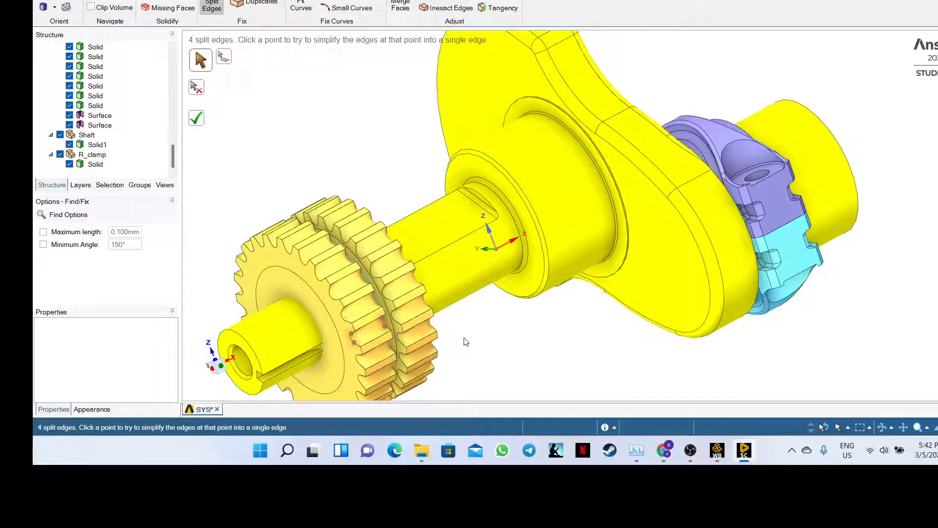
{"action": "middle_click_drag", "start_coordinate": [496, 354], "coordinate": [484, 293]}
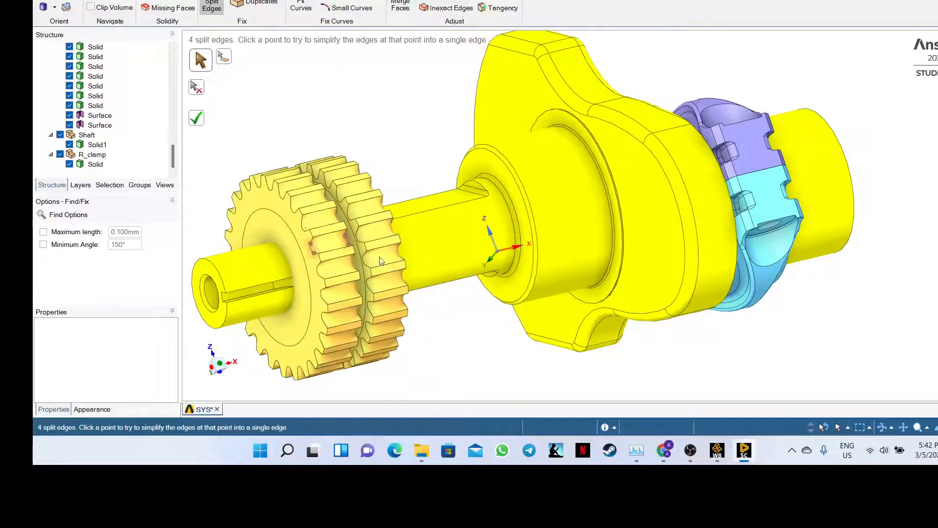
{"action": "left_click", "coordinate": [346, 240]}
{"action": "left_click", "coordinate": [312, 245]}
{"action": "left_click", "coordinate": [311, 245]}
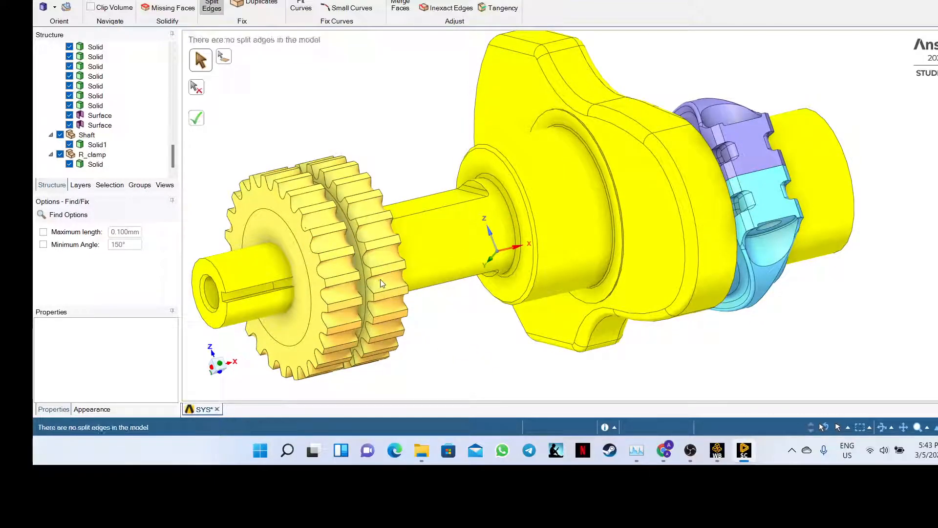
{"action": "middle_click_drag", "start_coordinate": [445, 348], "coordinate": [423, 323]}
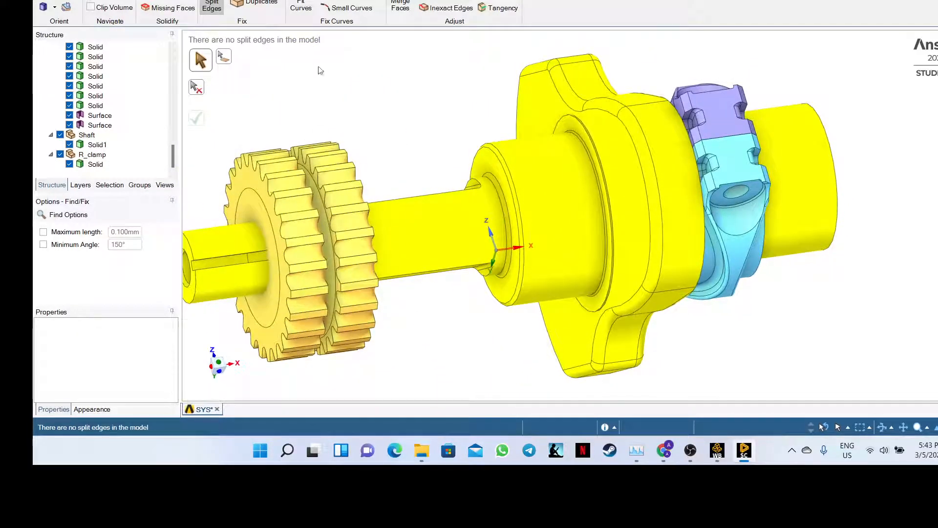
- Run the Extra Edges and Duplicates checks and delete the removable duplicate faces
{"action": "left_click", "coordinate": [263, 0]}
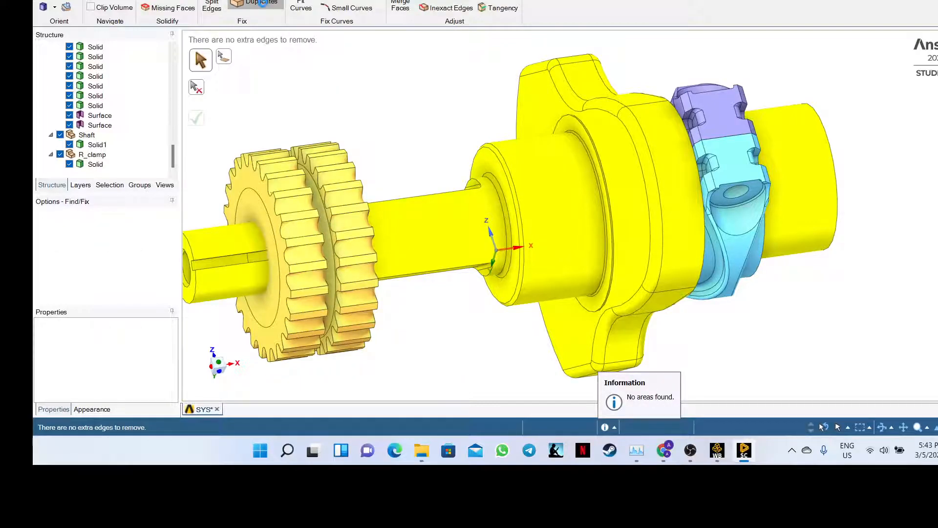
{"action": "left_click", "coordinate": [262, 3]}
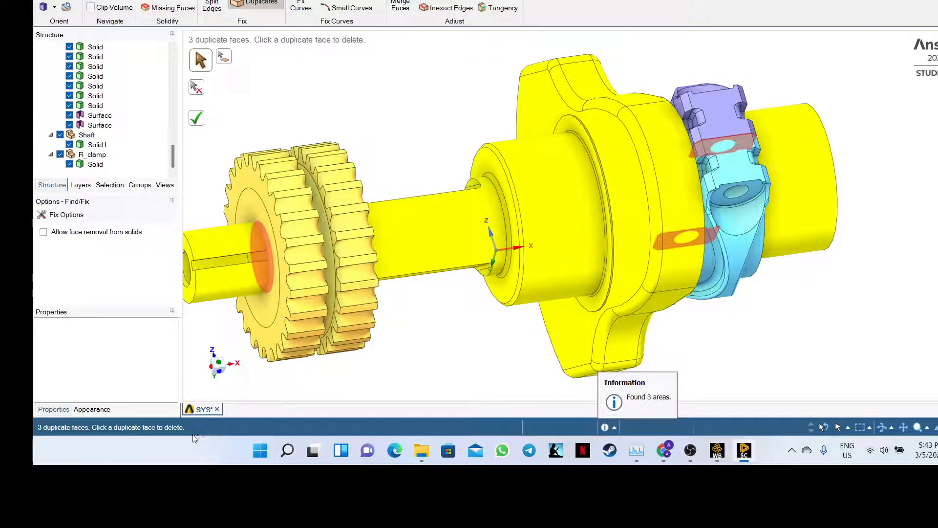
{"action": "left_click", "coordinate": [269, 268]}
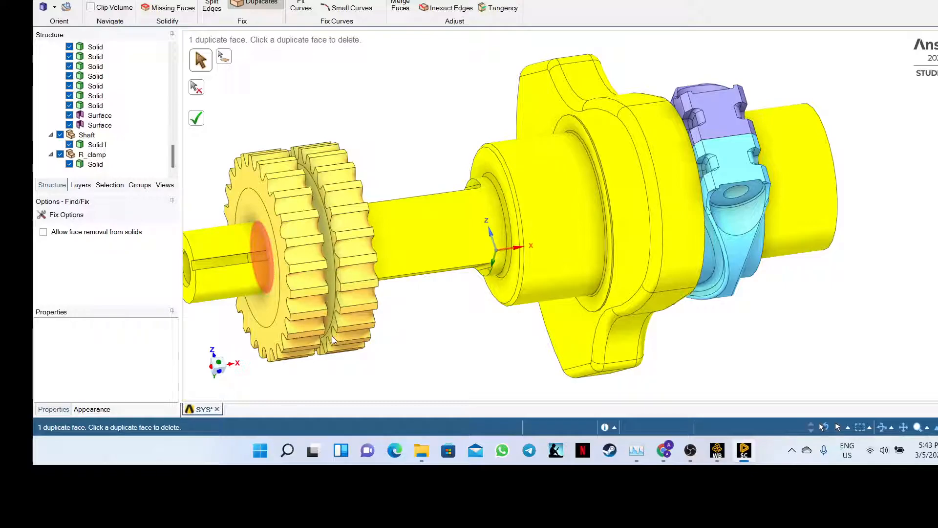
{"action": "left_click", "coordinate": [272, 277]}
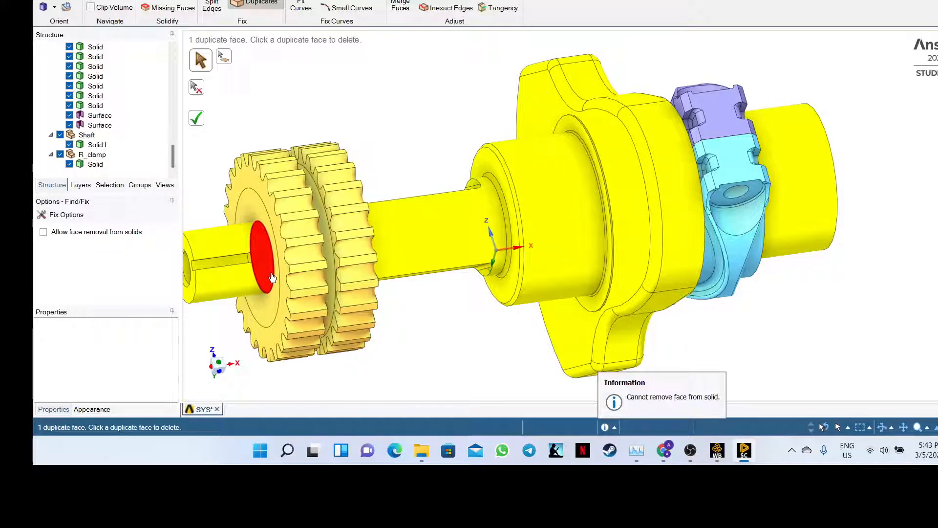
- Retry removing the last duplicate face on the gear using the fix-all option
{"action": "middle_click_drag", "start_coordinate": [404, 335], "coordinate": [376, 364]}
{"action": "left_click", "coordinate": [196, 118]}
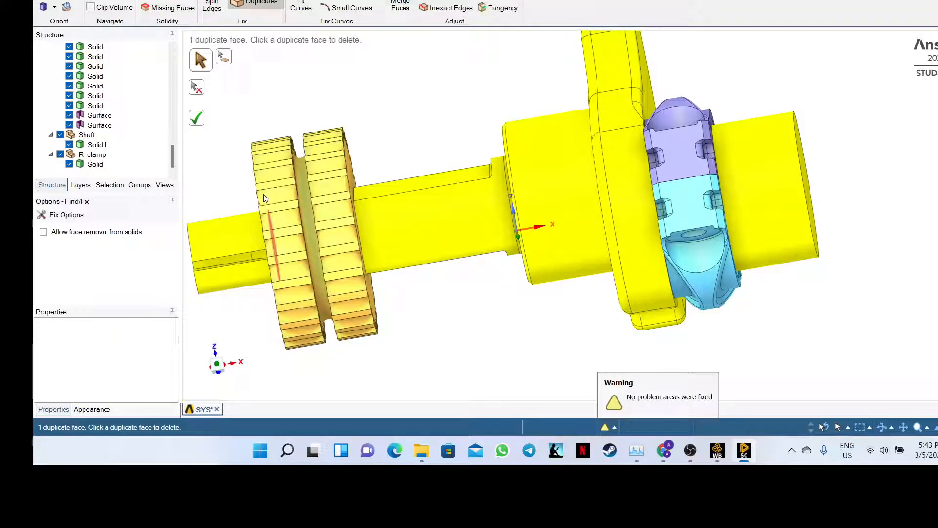
{"action": "middle_click_drag", "start_coordinate": [229, 215], "coordinate": [252, 232]}
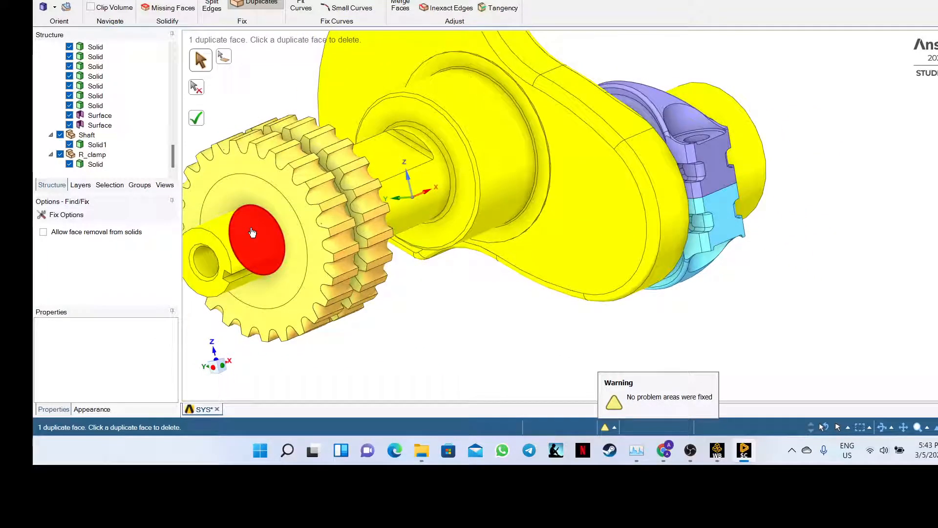
{"action": "left_click", "coordinate": [252, 232]}
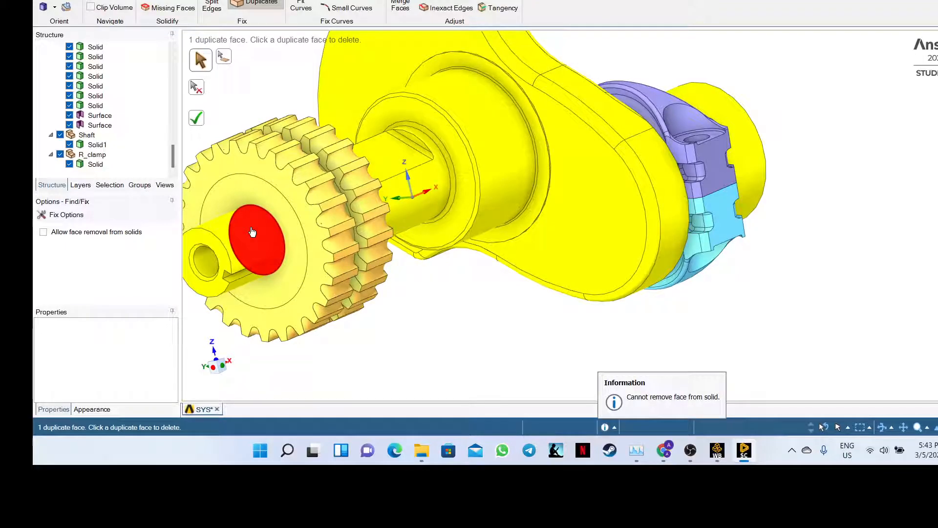
{"action": "left_click_drag", "start_coordinate": [178, 156], "coordinate": [177, 54]}
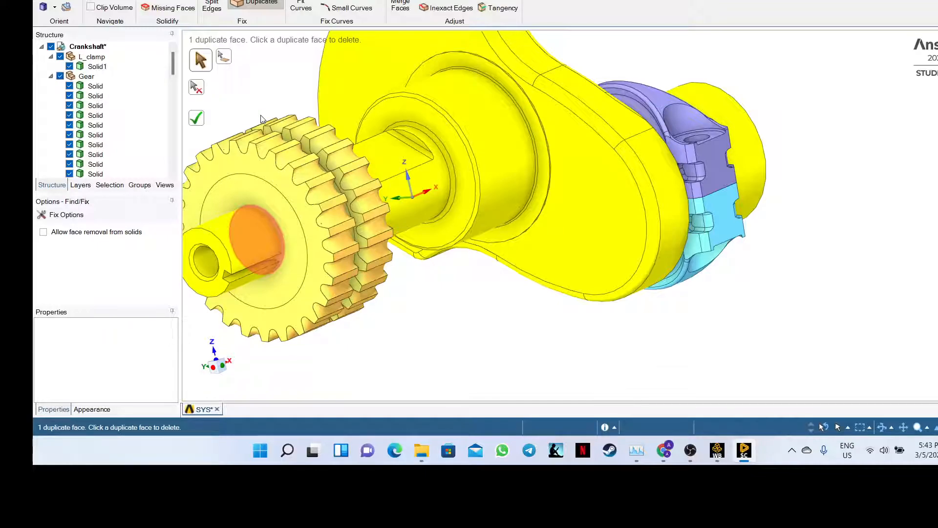
{"action": "middle_click_drag", "start_coordinate": [263, 119], "coordinate": [263, 119]}
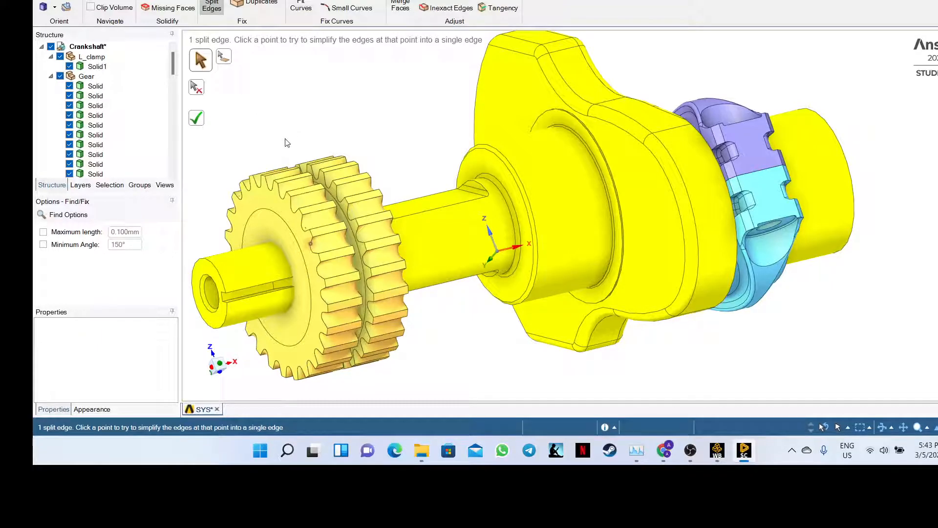
- Simplify the last split edge on the gear, rerun Duplicates, and delete duplicate faces
{"action": "left_click", "coordinate": [309, 246]}
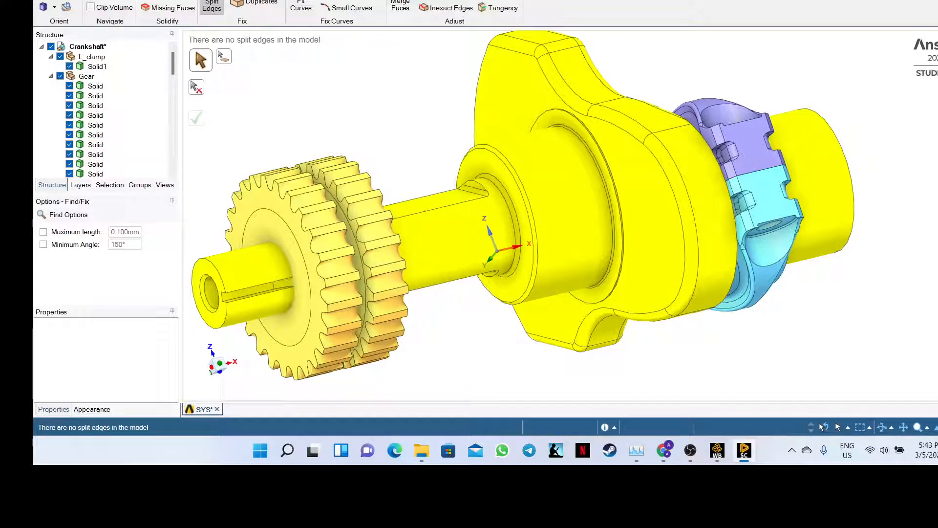
{"action": "left_click", "coordinate": [254, 0]}
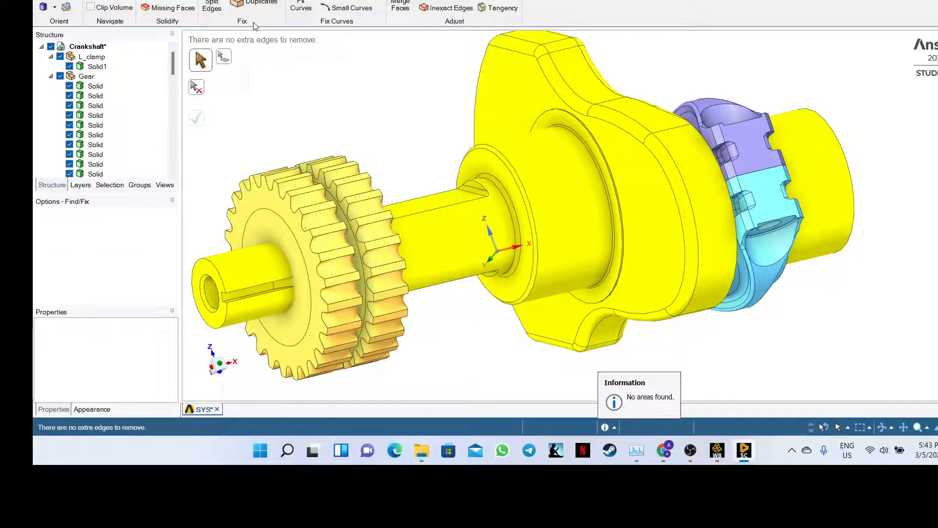
{"action": "left_click", "coordinate": [255, 3]}
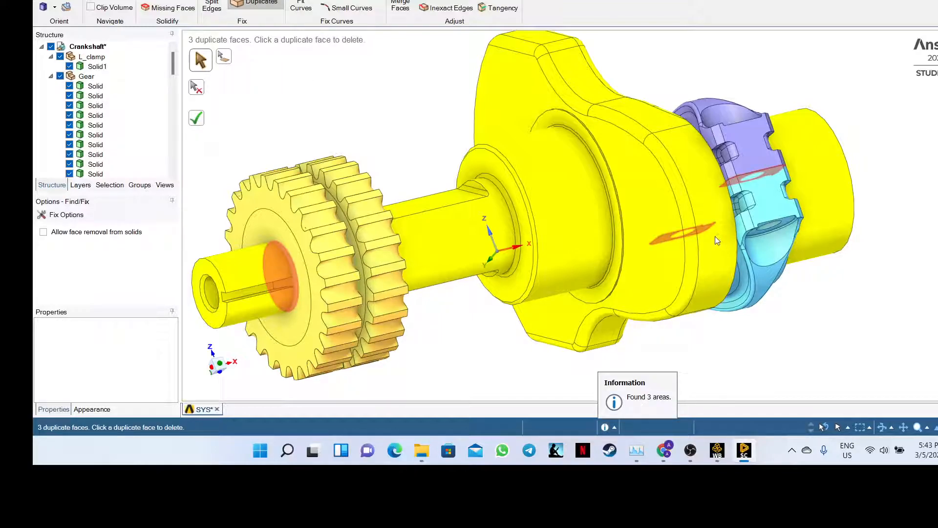
{"action": "left_click", "coordinate": [669, 239]}
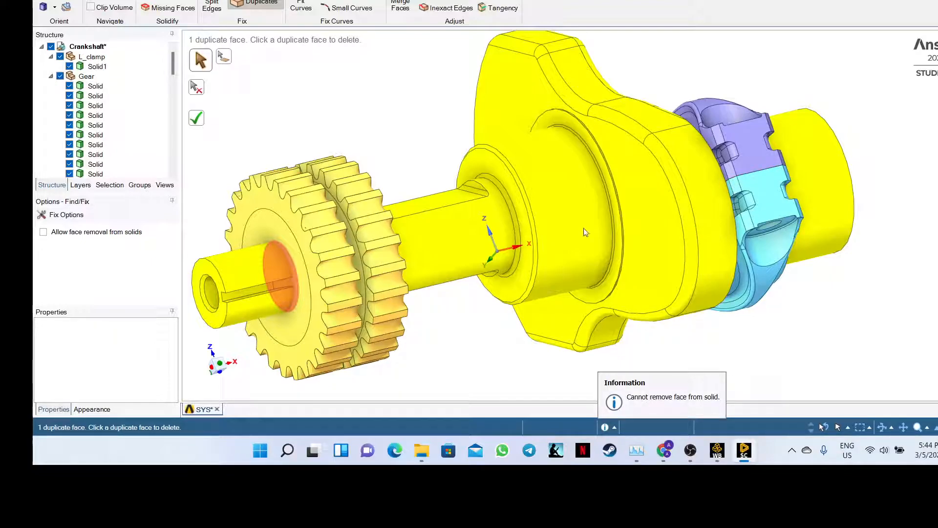
{"action": "left_click", "coordinate": [276, 270]}
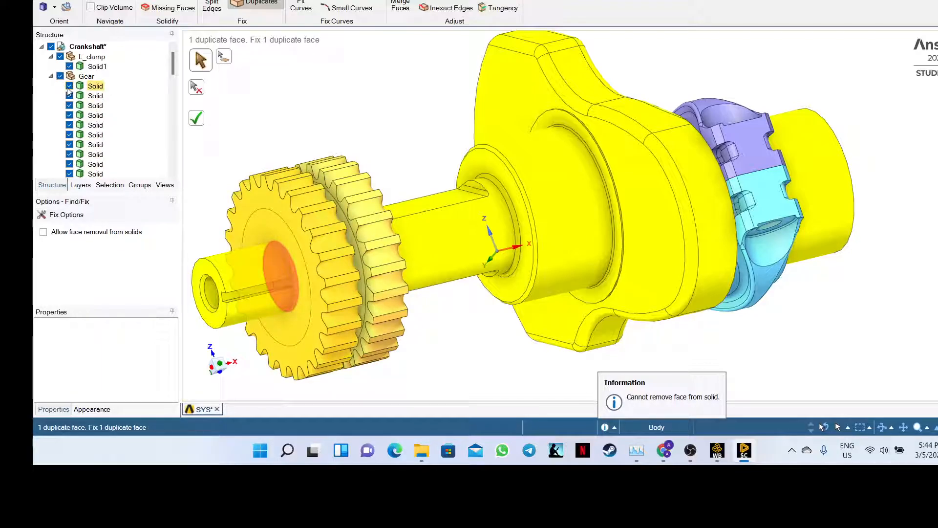
- Hide Gear, delete the shaft's duplicate face, then show Gear and recheck extra edges
{"action": "left_click", "coordinate": [60, 76]}
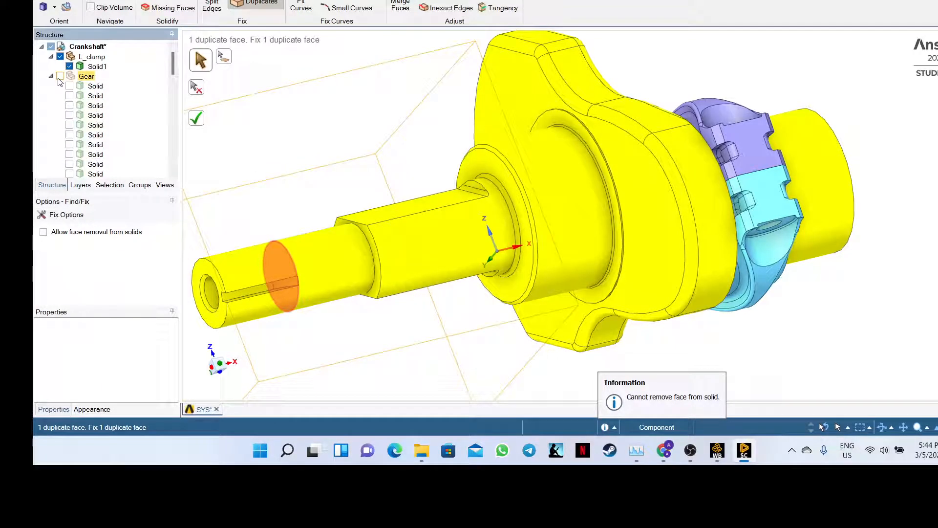
{"action": "left_click", "coordinate": [289, 263]}
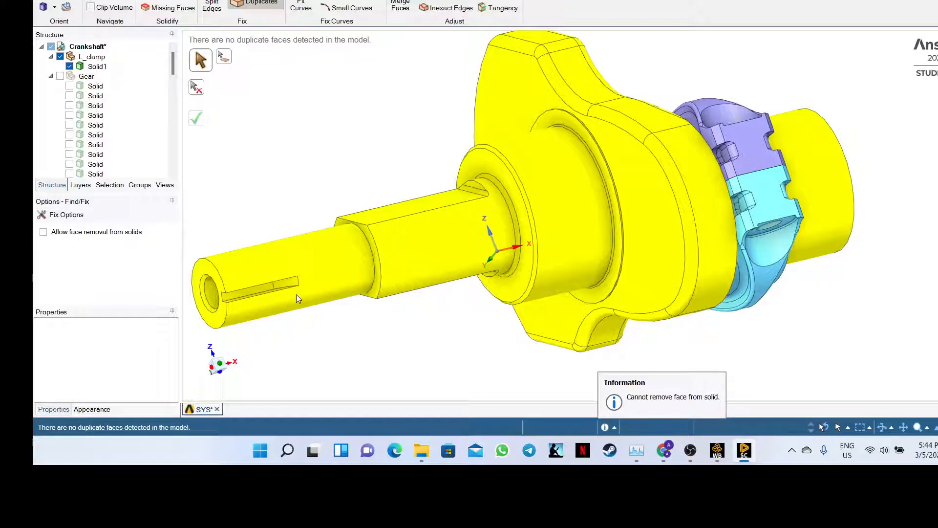
{"action": "left_click", "coordinate": [61, 76]}
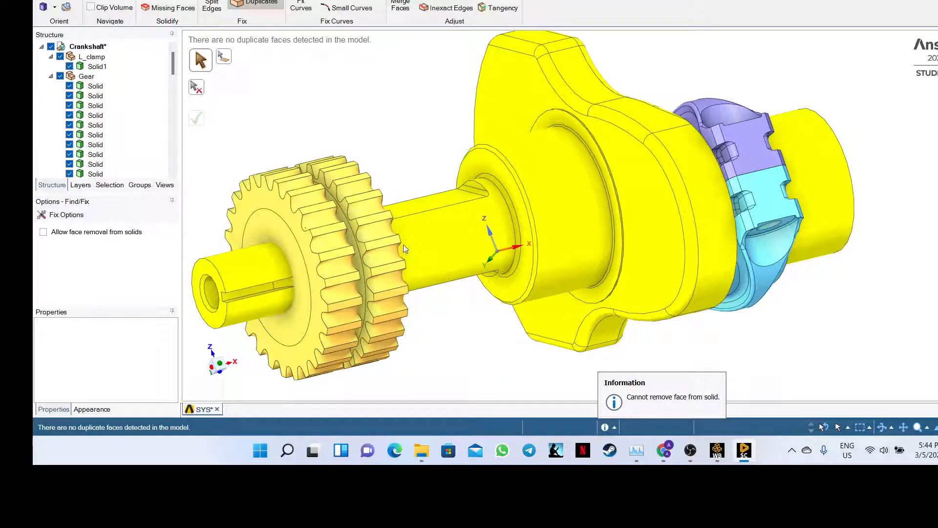
{"action": "left_click", "coordinate": [259, 0]}
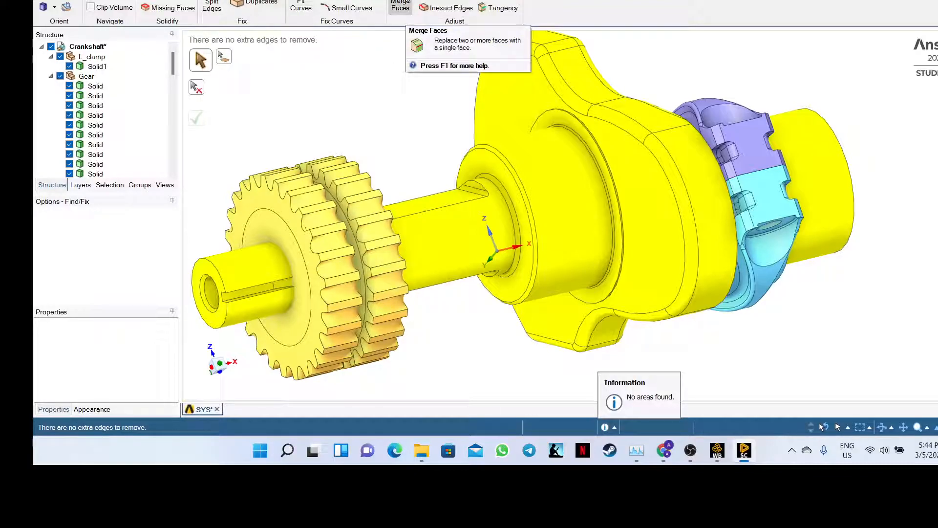
- Try the Merge Faces and Simplify tools on the crankshaft
{"action": "left_click", "coordinate": [406, 2]}
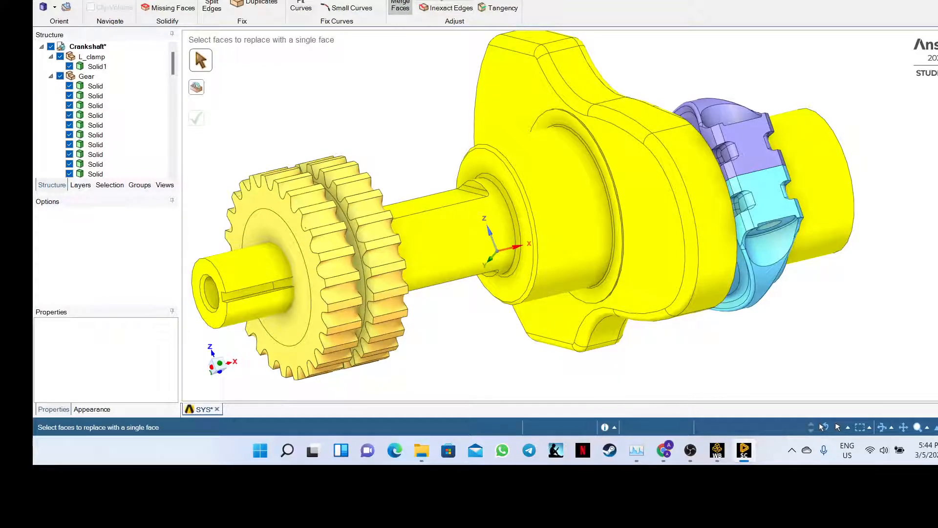
{"action": "left_click", "coordinate": [440, 2]}
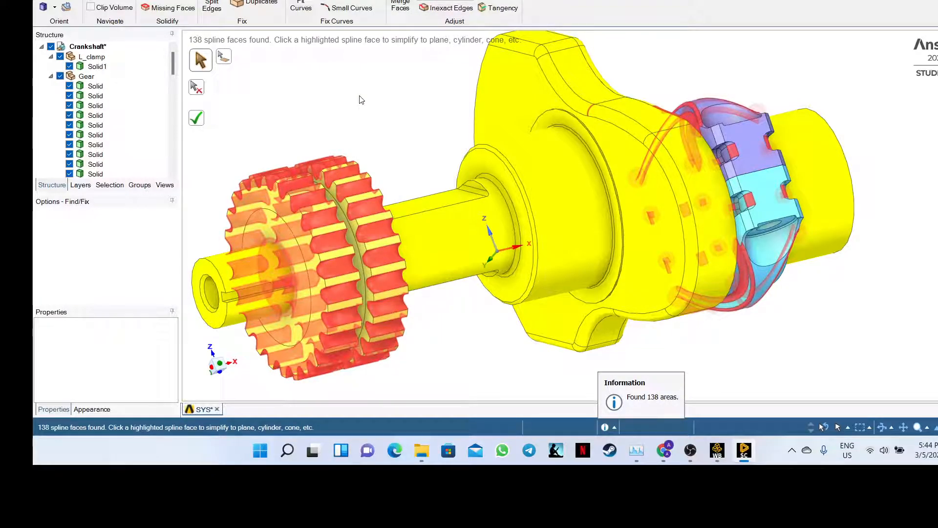
{"action": "middle_click_drag", "start_coordinate": [358, 95], "coordinate": [373, 52]}
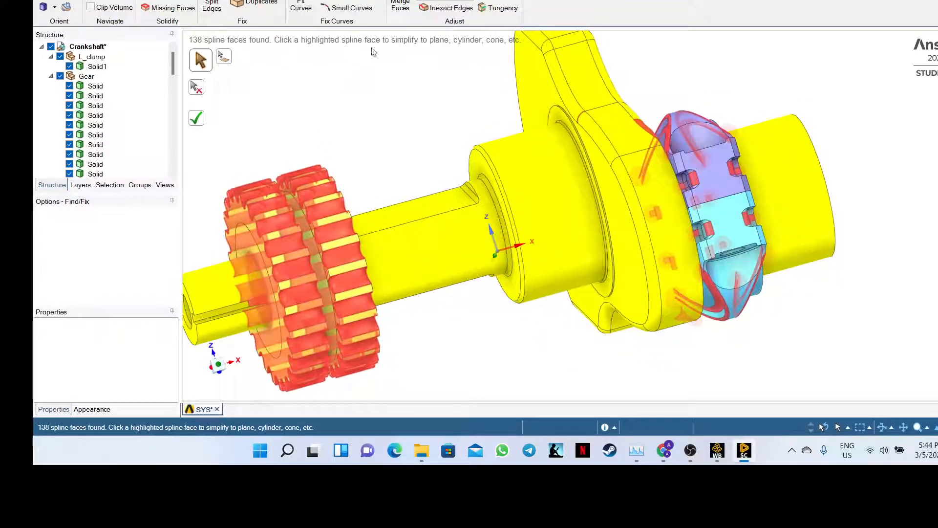
- Run Inexact Edges, tighten three gear edges, then fix all 156 remaining ones
{"action": "left_click", "coordinate": [449, 8]}
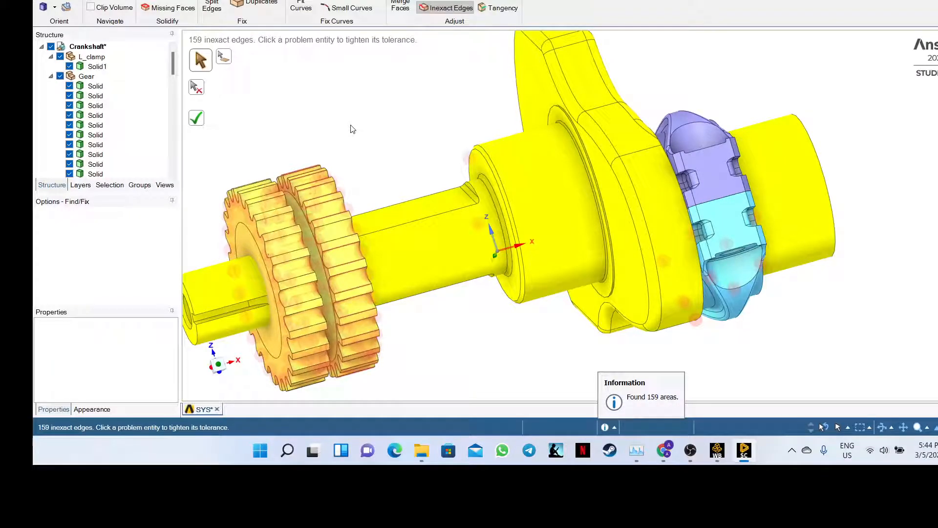
{"action": "middle_click_drag", "start_coordinate": [350, 124], "coordinate": [327, 157]}
{"action": "left_click", "coordinate": [316, 195]}
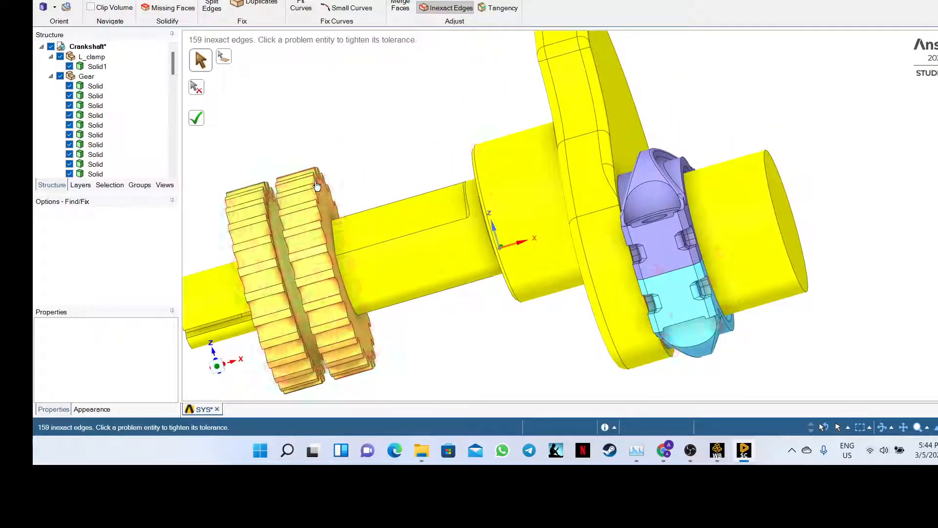
{"action": "left_click", "coordinate": [320, 210]}
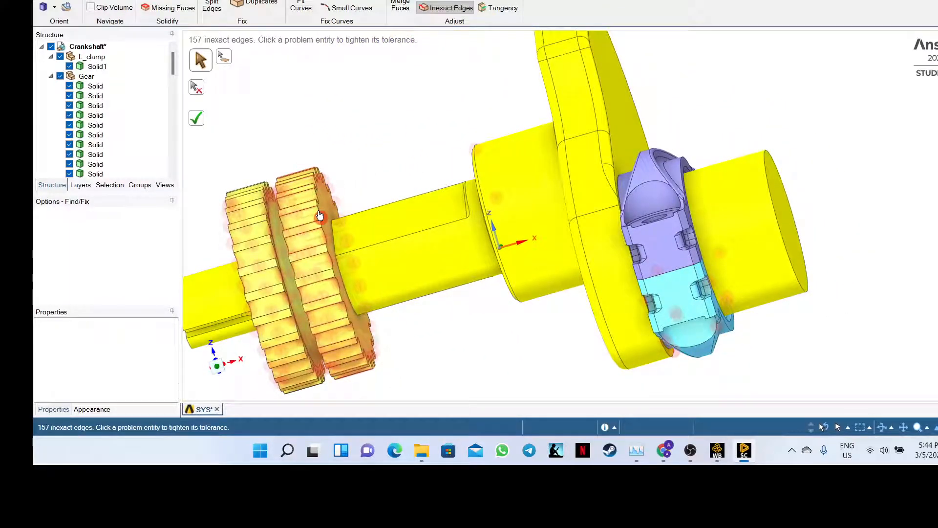
{"action": "left_click", "coordinate": [321, 217]}
{"action": "left_click", "coordinate": [202, 126]}
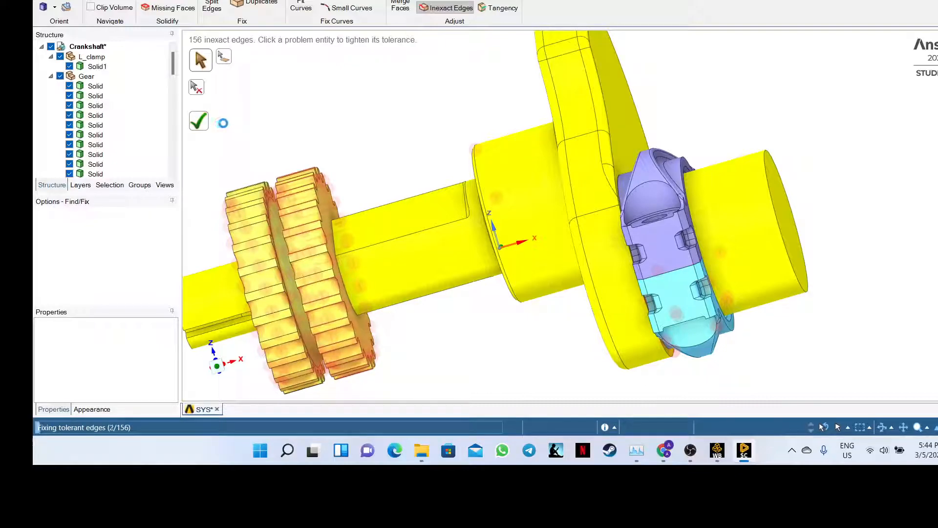
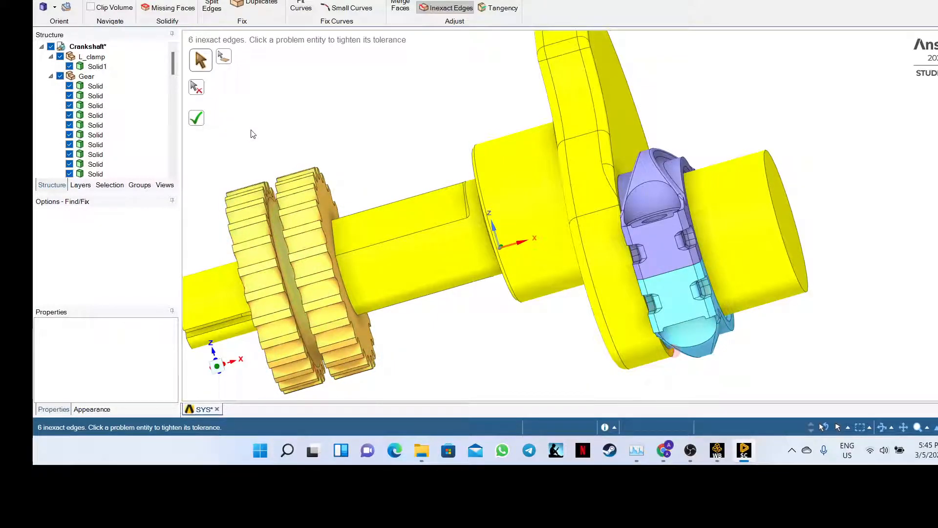
- Tighten one marked inexact edge while orbiting and zooming around the gear and shaft
{"action": "middle_click_drag", "start_coordinate": [272, 134], "coordinate": [322, 124]}
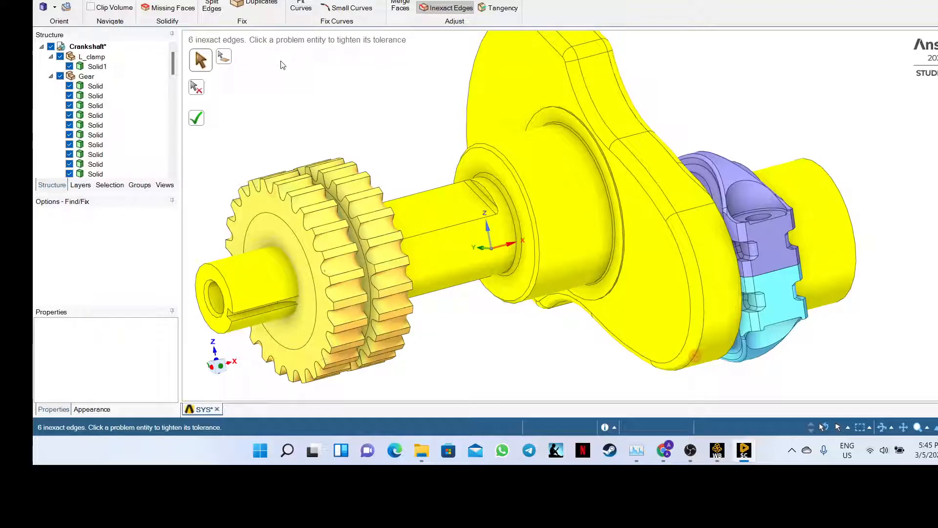
{"action": "middle_click_drag", "start_coordinate": [468, 357], "coordinate": [412, 243]}
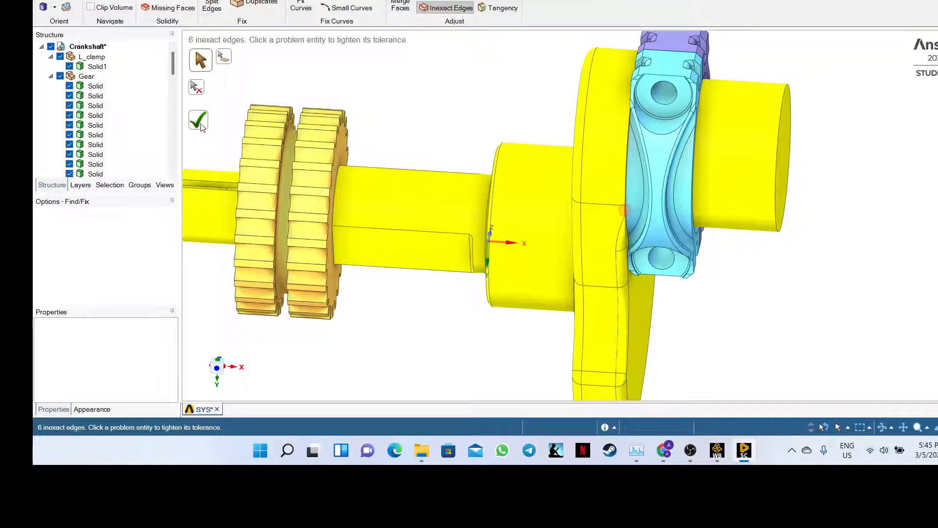
{"action": "left_click", "coordinate": [625, 211]}
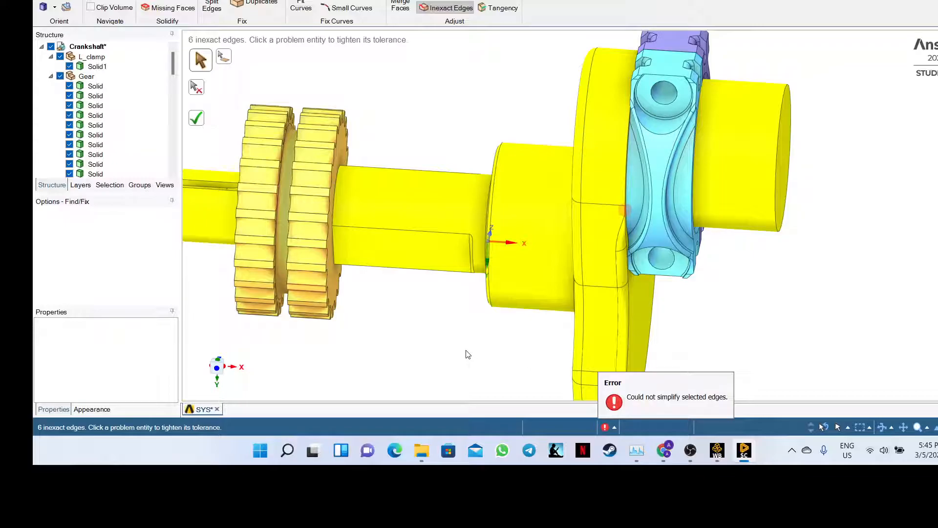
{"action": "middle_click_drag", "start_coordinate": [468, 354], "coordinate": [616, 337]}
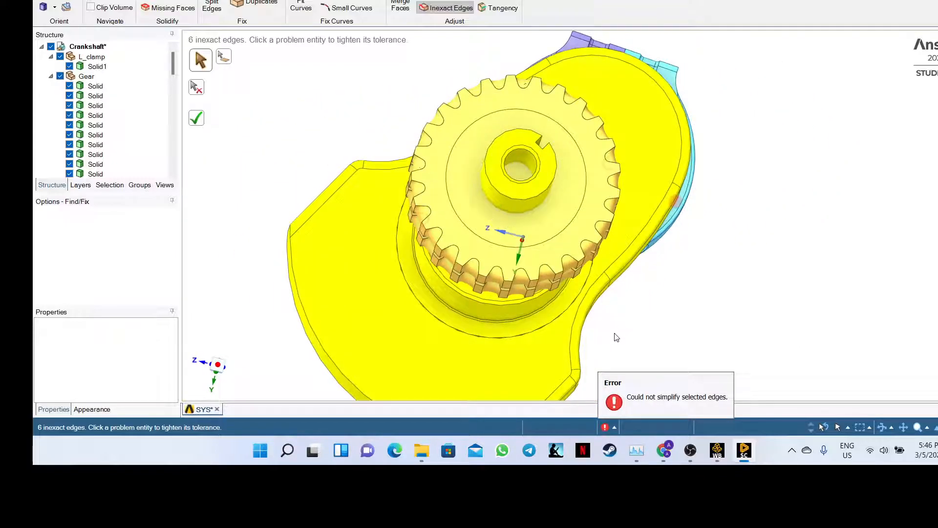
{"action": "middle_click_drag", "start_coordinate": [712, 313], "coordinate": [550, 415]}
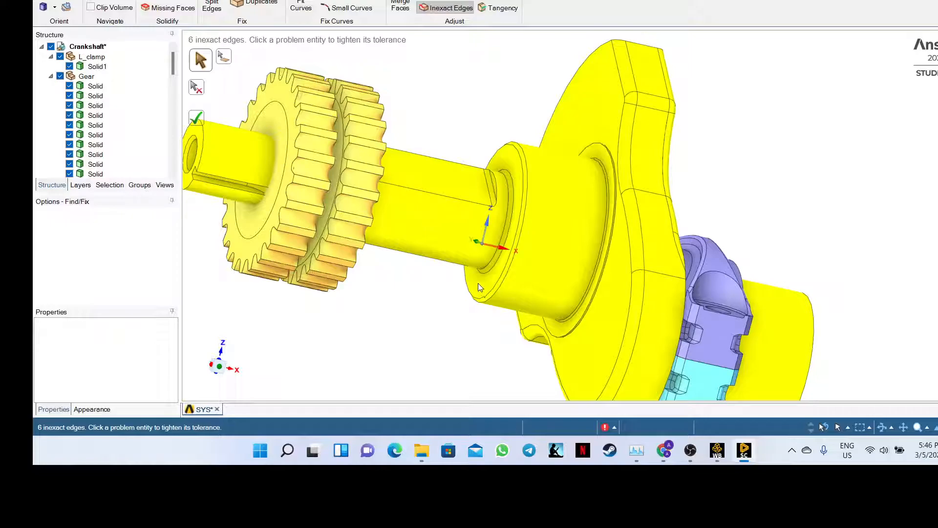
{"action": "mouse_move", "coordinate": [404, 123]}
{"action": "middle_mouse_down"}
{"action": "mouse_move", "coordinate": [391, 125]}
{"action": "mouse_move", "coordinate": [415, 122]}
{"action": "mouse_move", "coordinate": [389, 114]}
{"action": "mouse_move", "coordinate": [360, 132]}
{"action": "middle_mouse_up"}
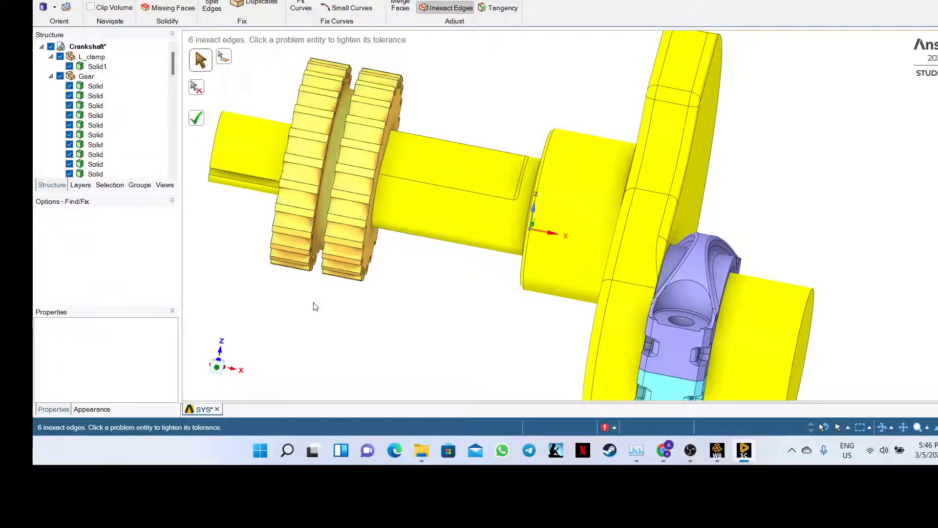
{"action": "middle_click_drag", "start_coordinate": [312, 307], "coordinate": [342, 314]}
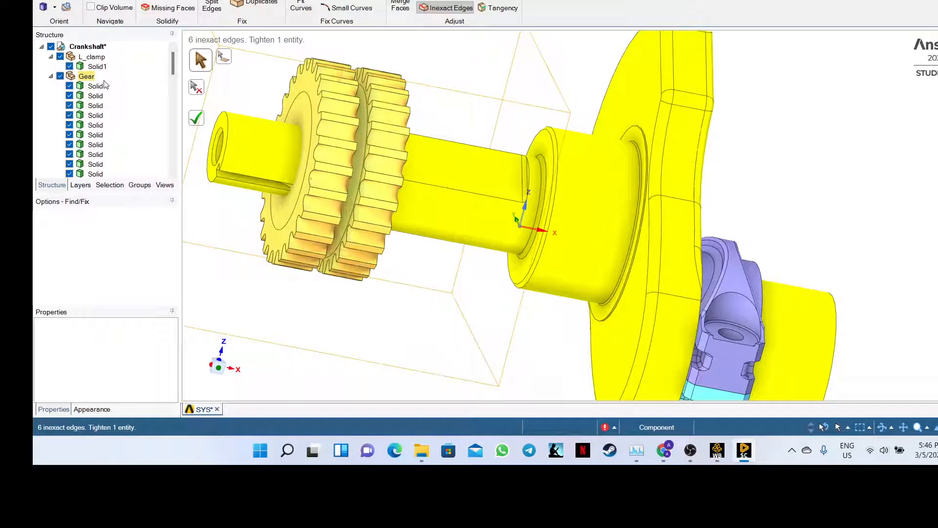
{"action": "scroll", "coordinate": [104, 89], "scroll_direction": "down", "scroll_amount": 5}
{"action": "scroll", "coordinate": [104, 89], "scroll_direction": "down", "scroll_amount": 3}
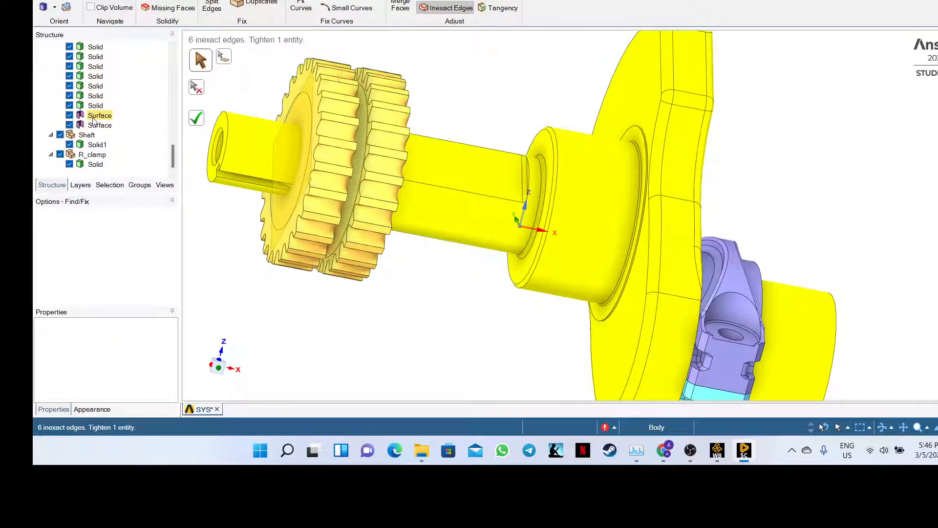
{"action": "middle_click_drag", "start_coordinate": [220, 226], "coordinate": [264, 239]}
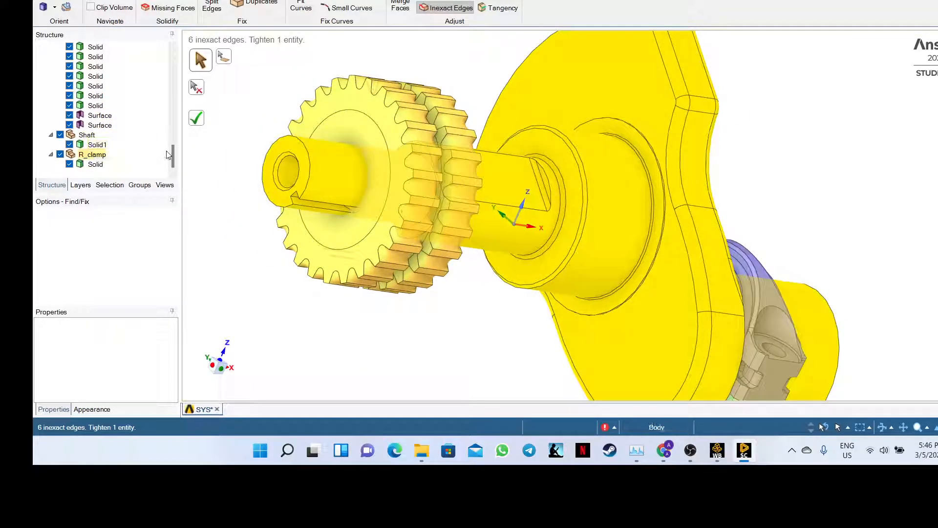
- Select the gear's Surface bodies and the cylindrical bore surface, and apply the edge-tightening fix
{"action": "left_click", "coordinate": [97, 117]}
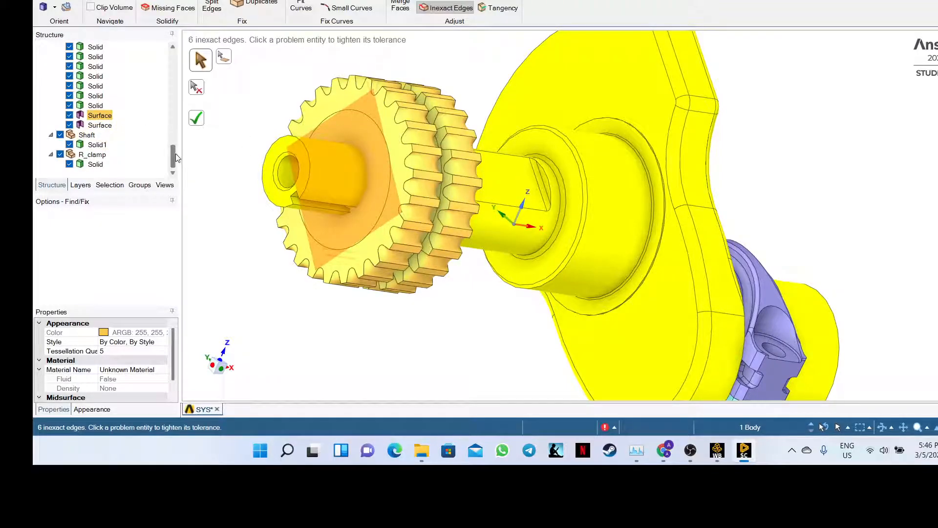
{"action": "mouse_move", "coordinate": [172, 159]}
{"action": "left_mouse_down"}
{"action": "mouse_move", "coordinate": [173, 56]}
{"action": "mouse_move", "coordinate": [174, 161]}
{"action": "left_mouse_up"}
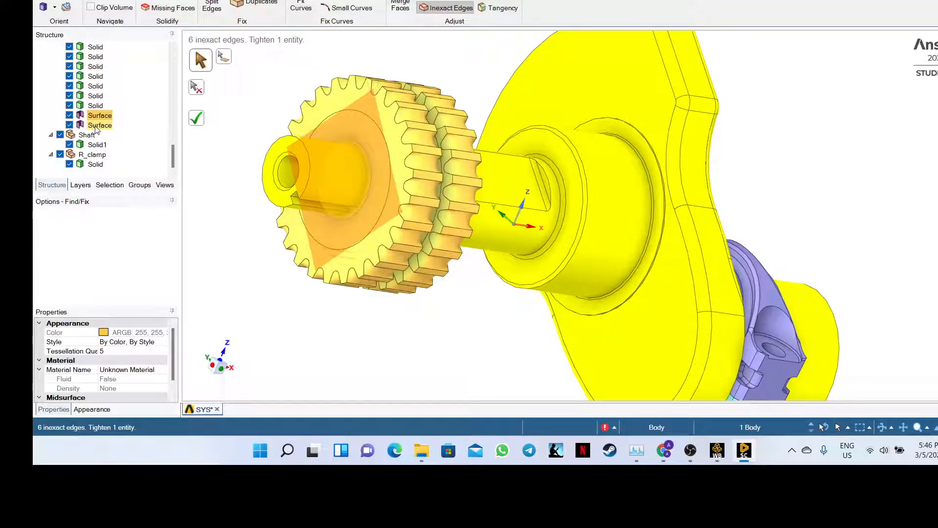
{"action": "left_click", "coordinate": [97, 126]}
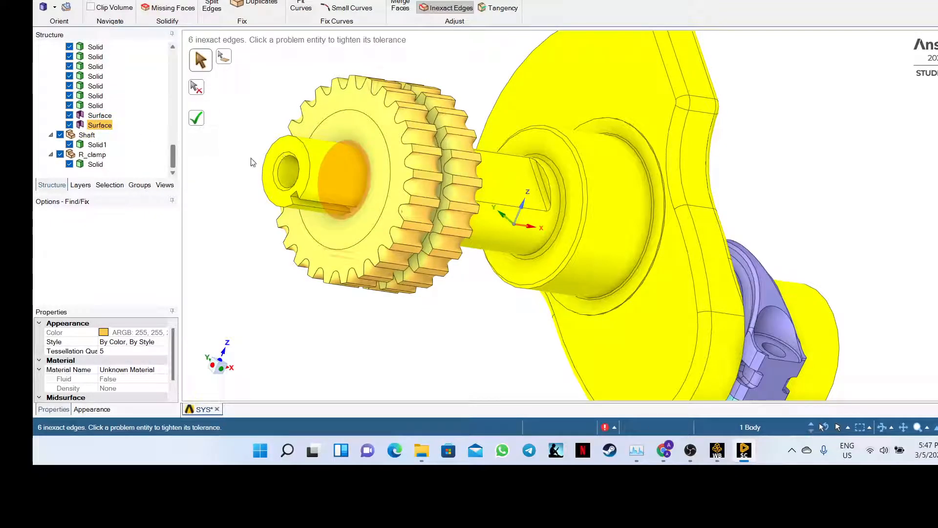
{"action": "left_click", "coordinate": [100, 119]}
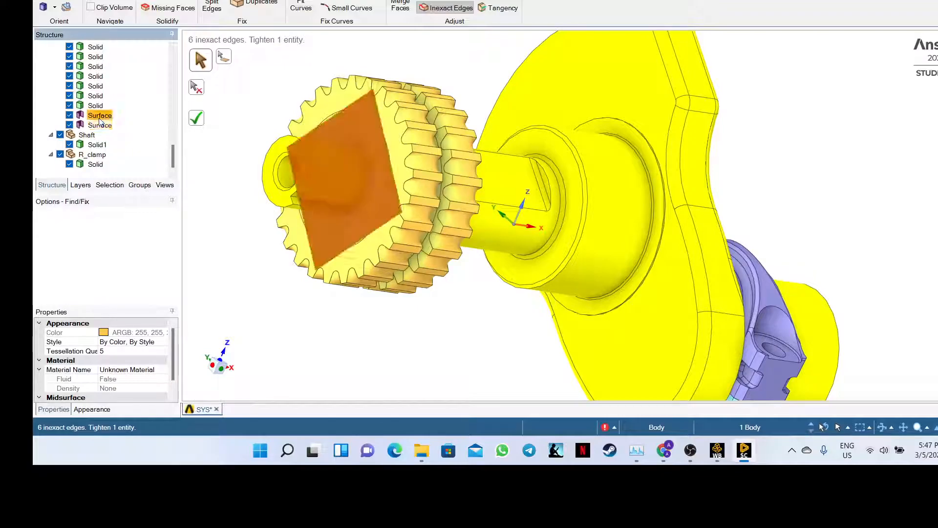
{"action": "left_click", "coordinate": [196, 119]}
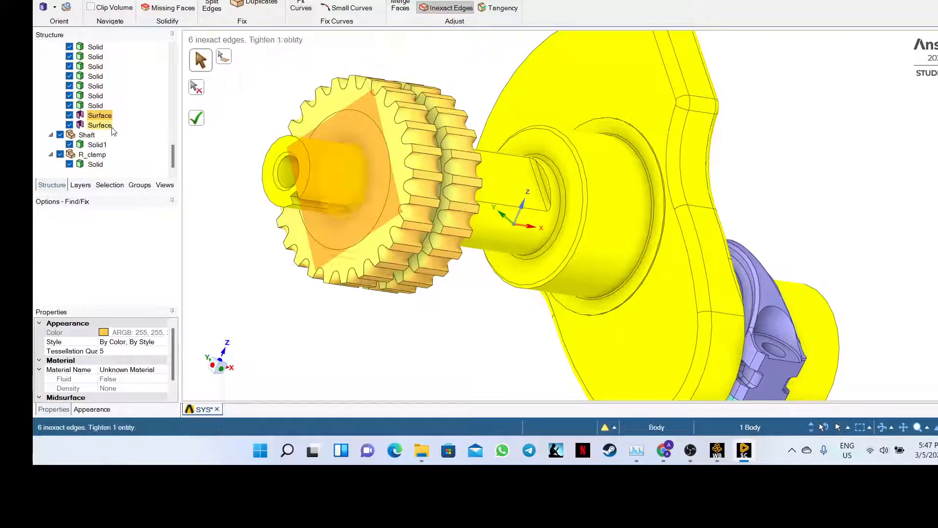
{"action": "left_click", "coordinate": [341, 154]}
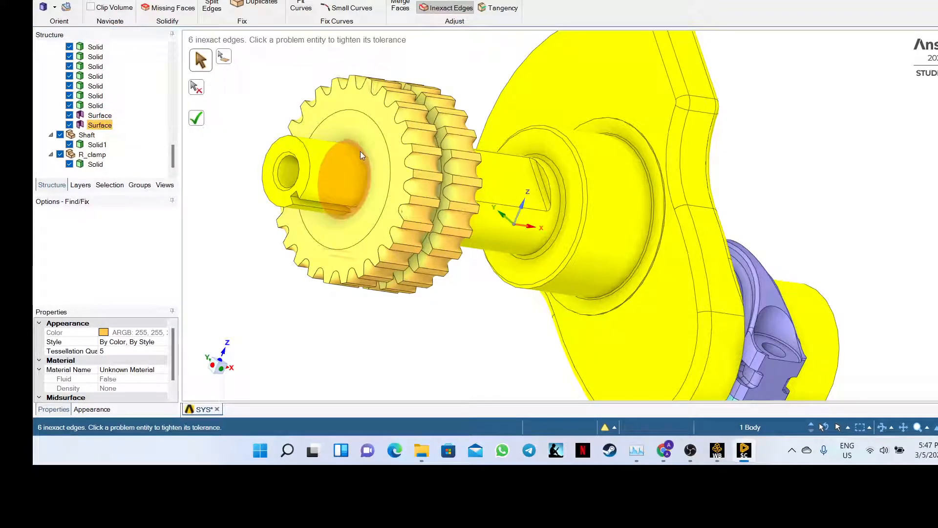
{"action": "left_click", "coordinate": [106, 116]}
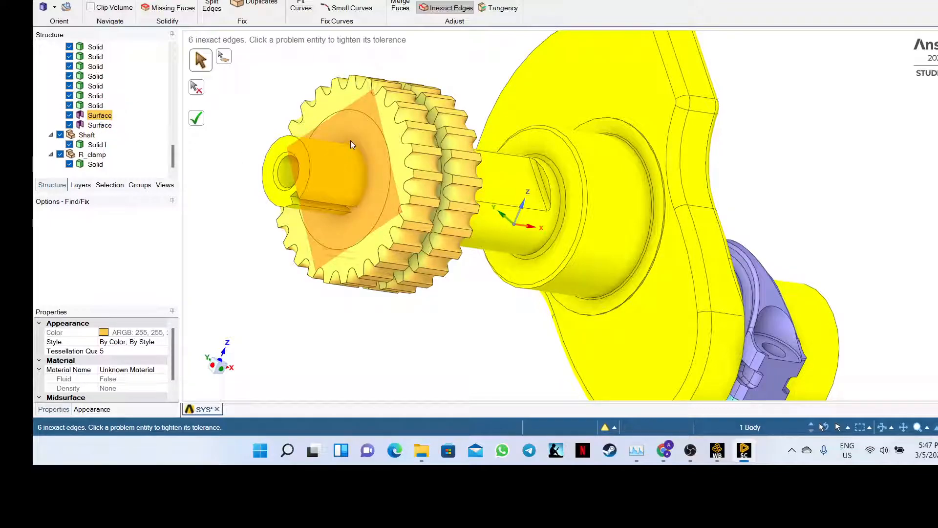
- Apply the fix to the gear's remaining inexact edges, which fixes none, then switch to Teams
{"action": "mouse_move", "coordinate": [220, 262]}
{"action": "middle_mouse_down"}
{"action": "mouse_move", "coordinate": [284, 271]}
{"action": "mouse_move", "coordinate": [235, 253]}
{"action": "mouse_move", "coordinate": [226, 260]}
{"action": "middle_mouse_up"}
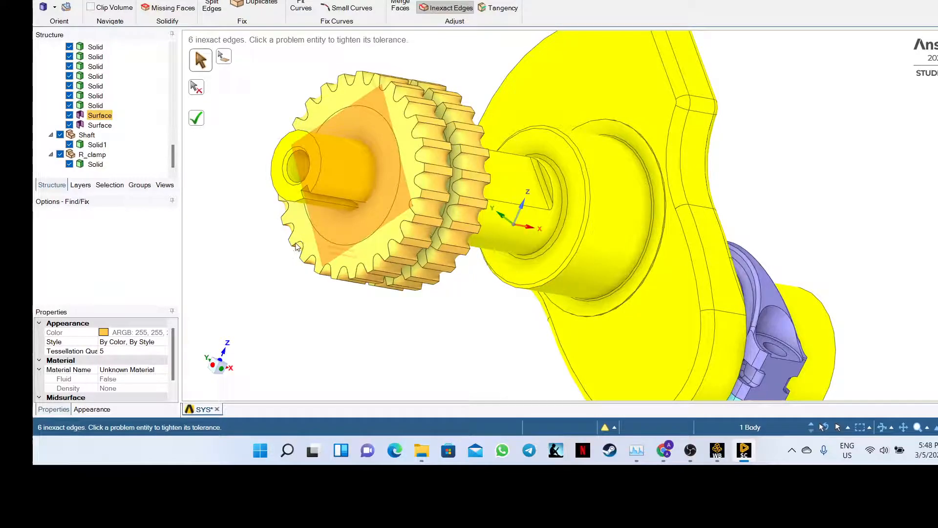
{"action": "mouse_move", "coordinate": [258, 245]}
{"action": "middle_mouse_down"}
{"action": "mouse_move", "coordinate": [301, 282]}
{"action": "mouse_move", "coordinate": [274, 255]}
{"action": "middle_mouse_up"}
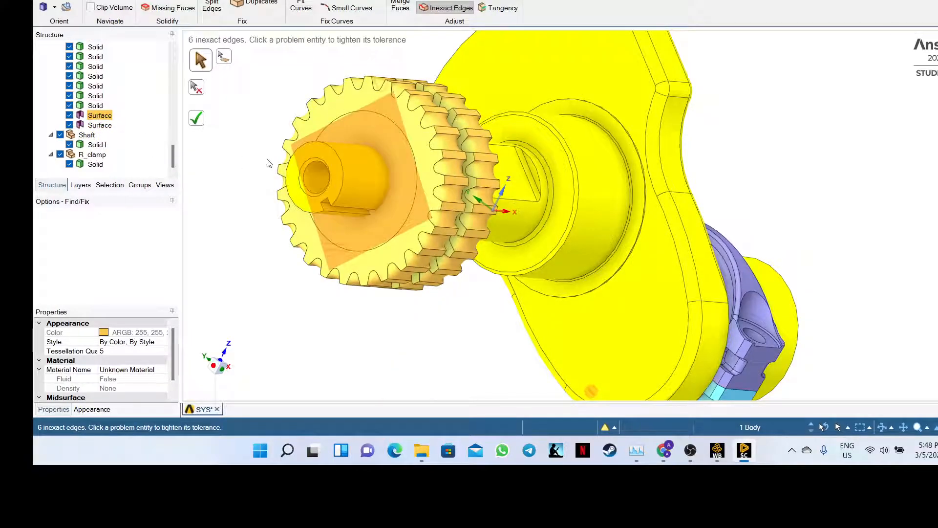
{"action": "right_click", "coordinate": [394, 154]}
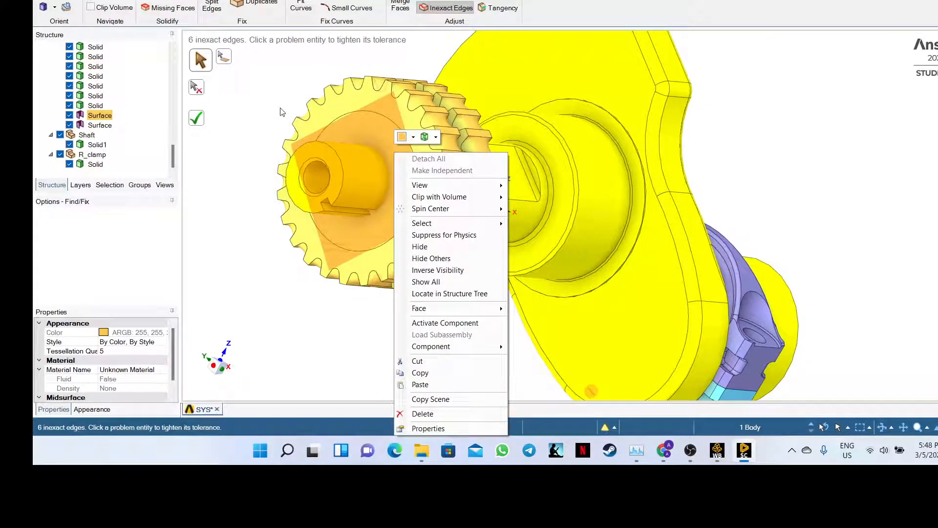
{"action": "middle_click_drag", "start_coordinate": [278, 112], "coordinate": [350, 129]}
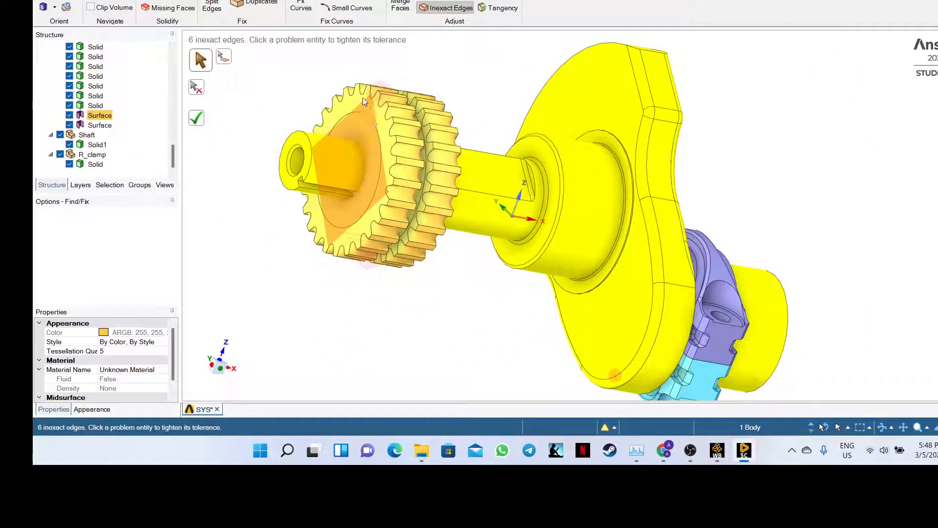
{"action": "left_click", "coordinate": [198, 121]}
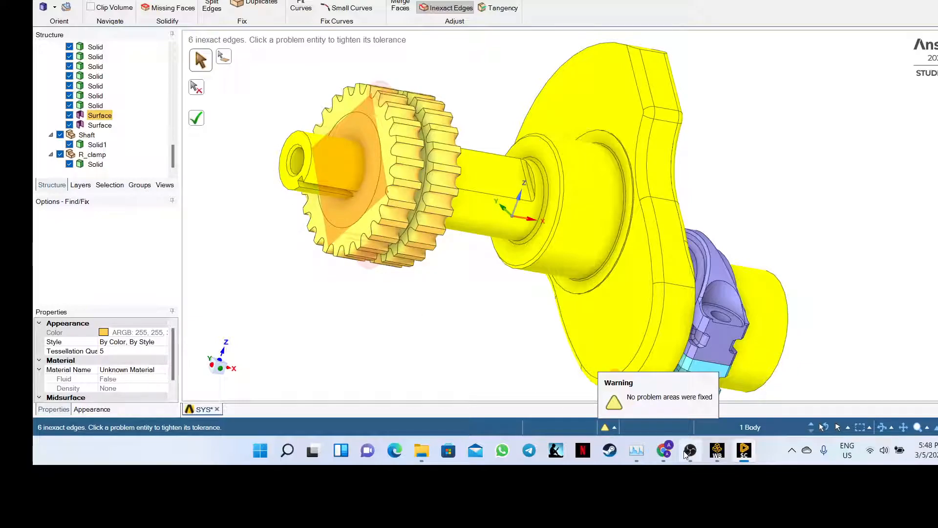
{"action": "left_click", "coordinate": [667, 457]}
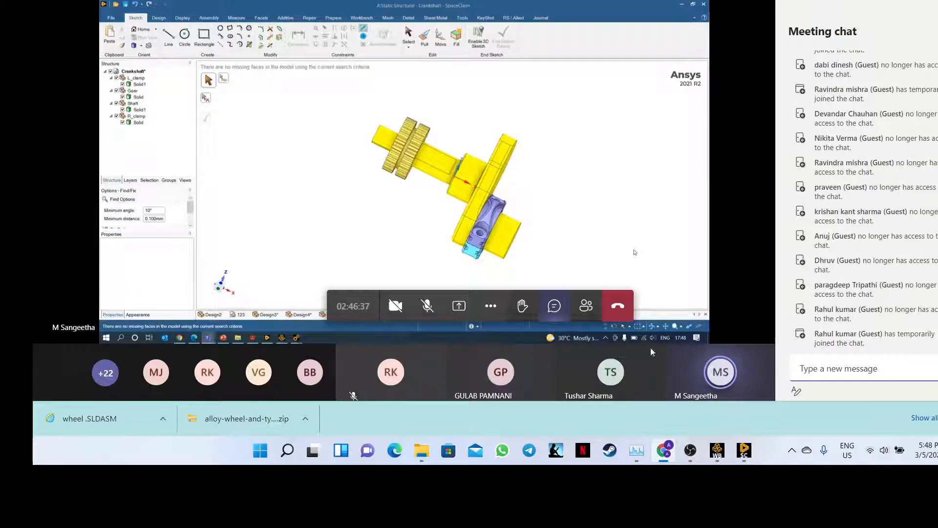
- Switch from the Teams meeting back to the SpaceClaim crankshaft window
{"action": "mouse_move", "coordinate": [746, 455]}
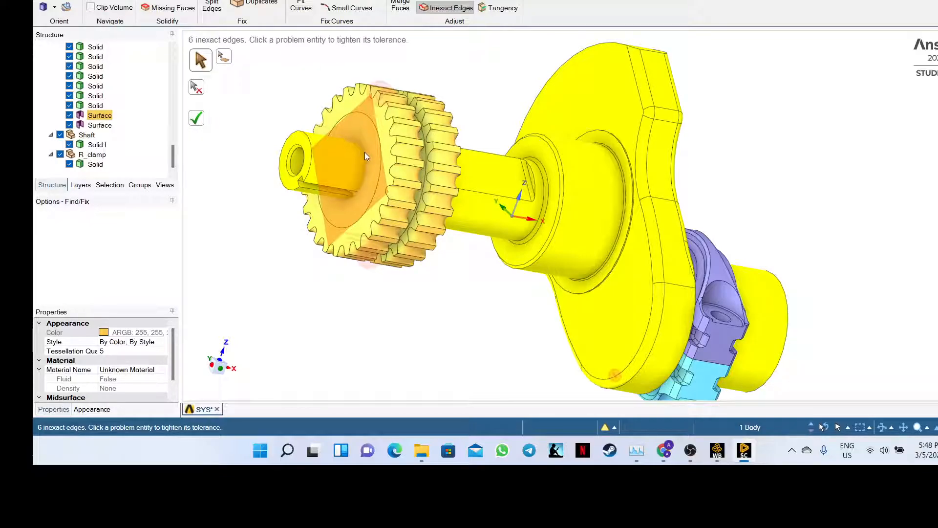
- Select the gear's square Surface body in the Structure tree
{"action": "left_click", "coordinate": [100, 116]}
{"action": "left_click", "coordinate": [366, 137]}
{"action": "right_click", "coordinate": [365, 136]}
{"action": "left_click", "coordinate": [294, 111]}
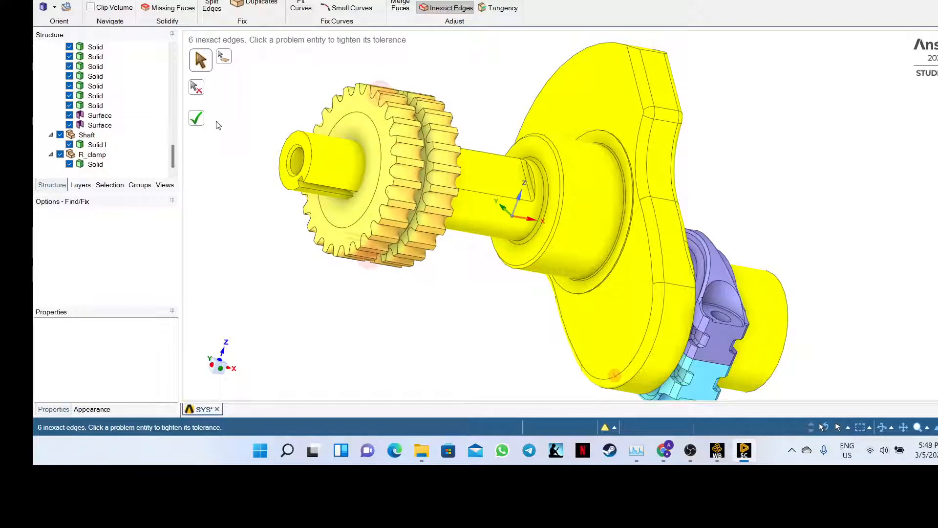
{"action": "left_click", "coordinate": [98, 117]}
- Hide the gear's Solid bodies, show them again, and select both stray Surface bodies
{"action": "left_click", "coordinate": [69, 106]}
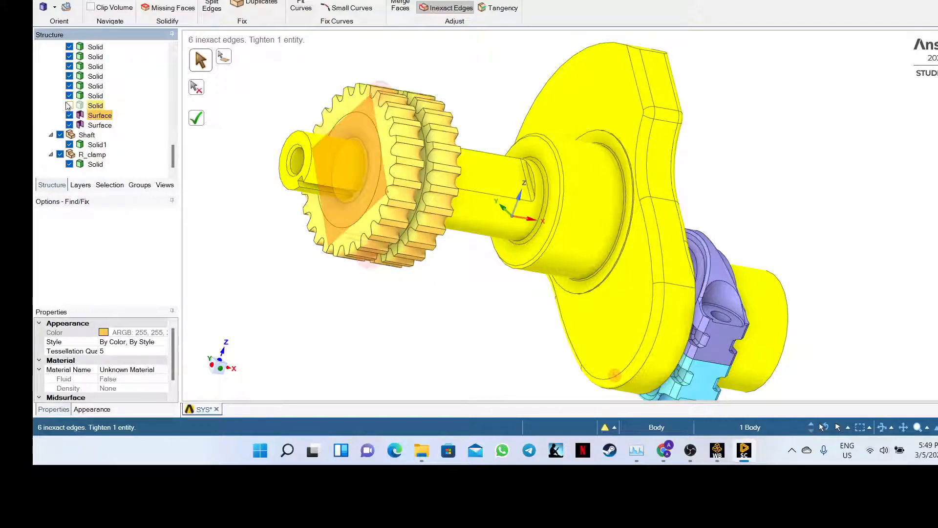
{"action": "left_click", "coordinate": [72, 96]}
{"action": "left_click", "coordinate": [70, 87]}
{"action": "left_click", "coordinate": [70, 77]}
{"action": "left_click", "coordinate": [69, 95]}
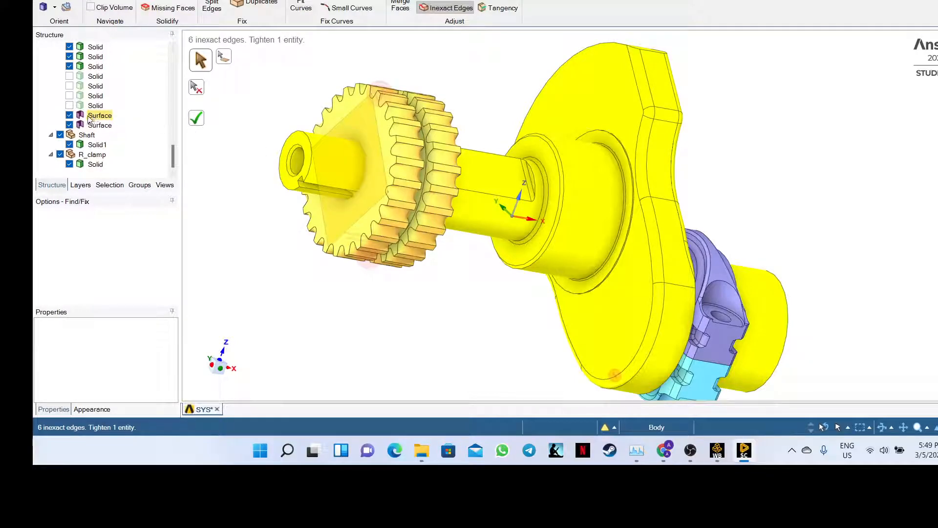
{"action": "left_click", "coordinate": [70, 106]}
{"action": "left_click", "coordinate": [70, 95]}
{"action": "left_click", "coordinate": [70, 86]}
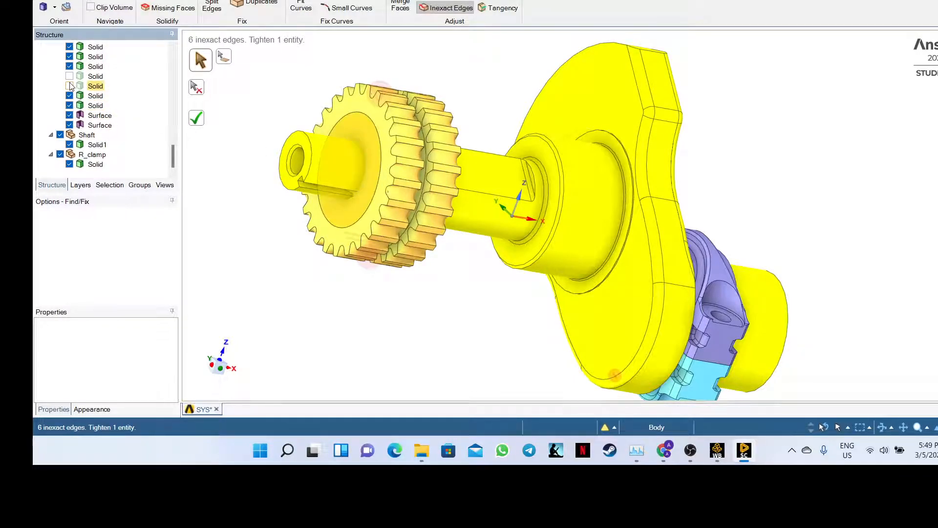
{"action": "left_click", "coordinate": [70, 76]}
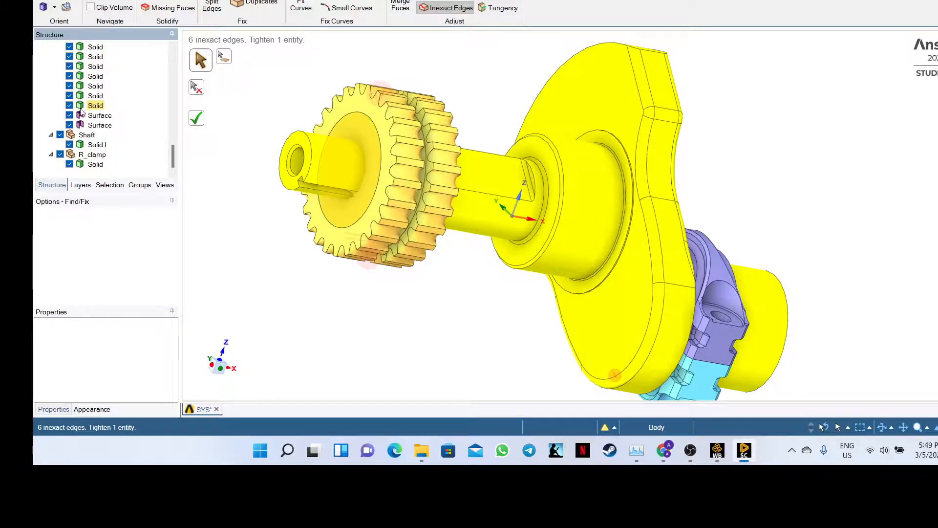
{"action": "left_click", "coordinate": [100, 125]}
{"action": "left_click", "coordinate": [101, 116]}
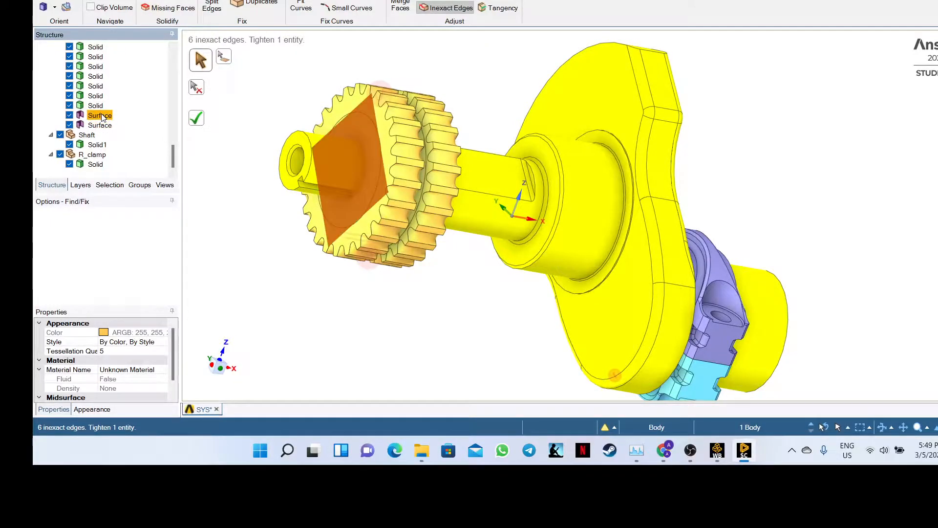
- Try tightening the flagged inexact edges at the shaft end and gear, without success
{"action": "right_click", "coordinate": [103, 116]}
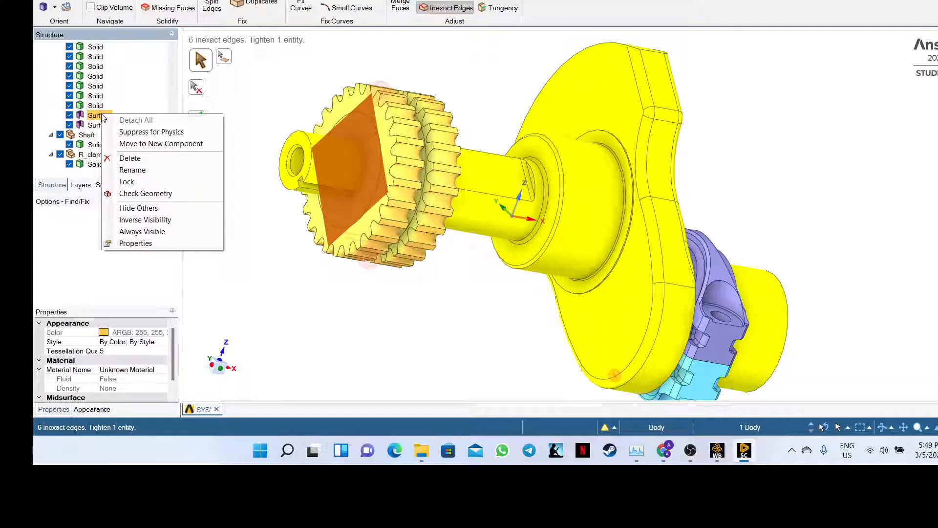
{"action": "left_click", "coordinate": [241, 142]}
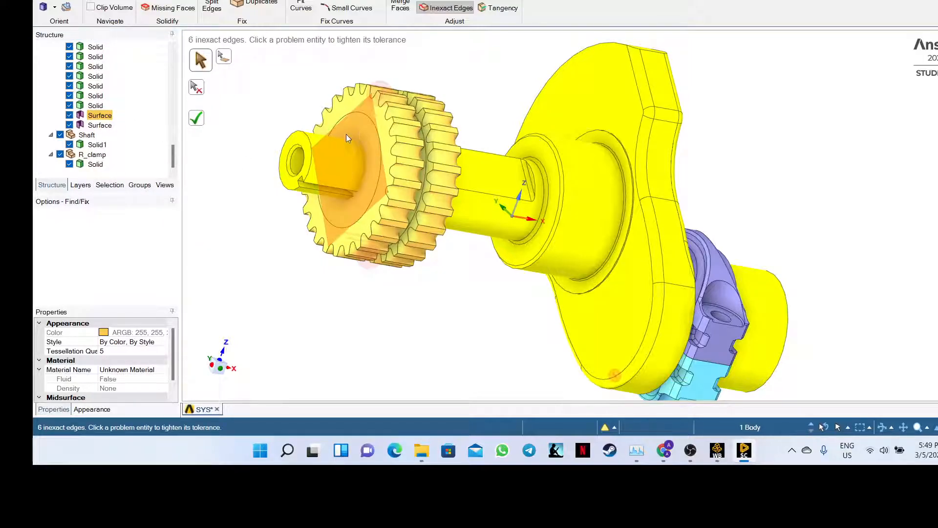
{"action": "mouse_move", "coordinate": [292, 134]}
{"action": "middle_mouse_down"}
{"action": "mouse_move", "coordinate": [285, 132]}
{"action": "mouse_move", "coordinate": [311, 146]}
{"action": "mouse_move", "coordinate": [262, 96]}
{"action": "mouse_move", "coordinate": [236, 109]}
{"action": "mouse_move", "coordinate": [245, 140]}
{"action": "mouse_move", "coordinate": [259, 73]}
{"action": "mouse_move", "coordinate": [440, 269]}
{"action": "middle_mouse_up"}
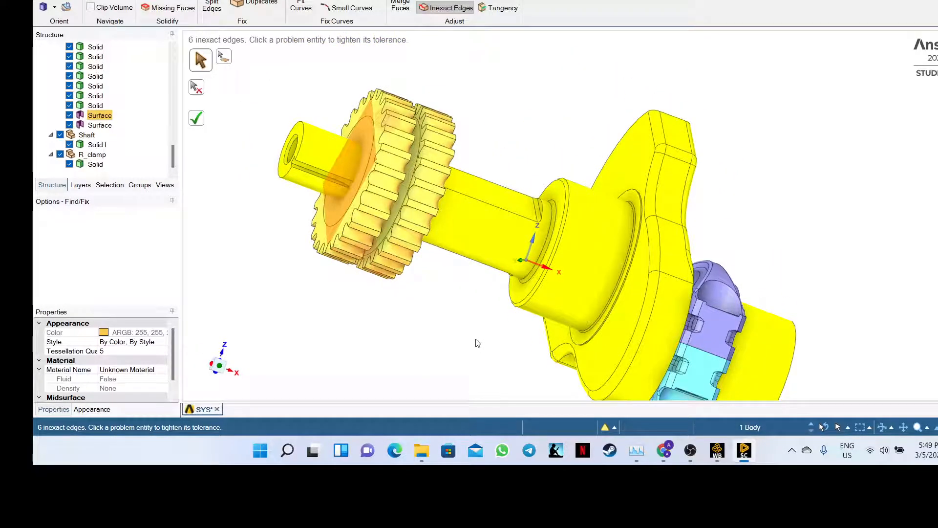
{"action": "middle_click_drag", "start_coordinate": [478, 343], "coordinate": [669, 245]}
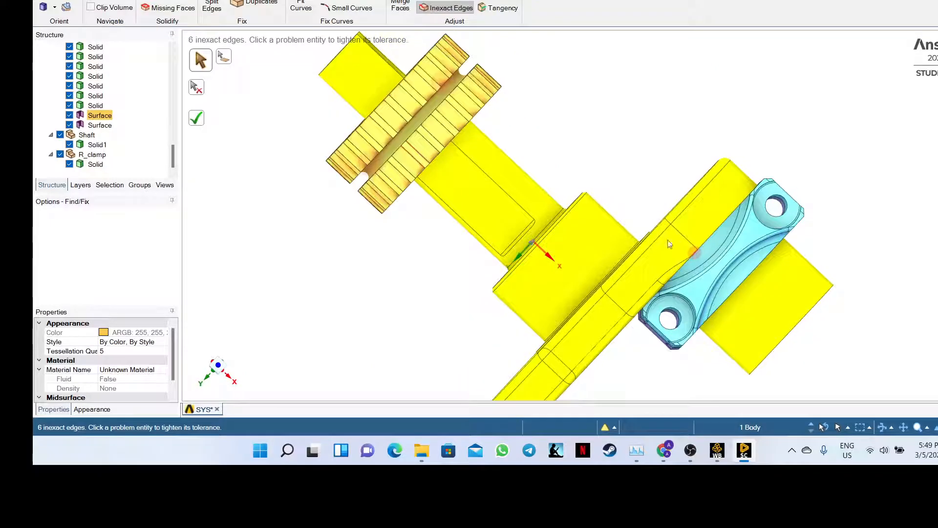
{"action": "left_click", "coordinate": [698, 258]}
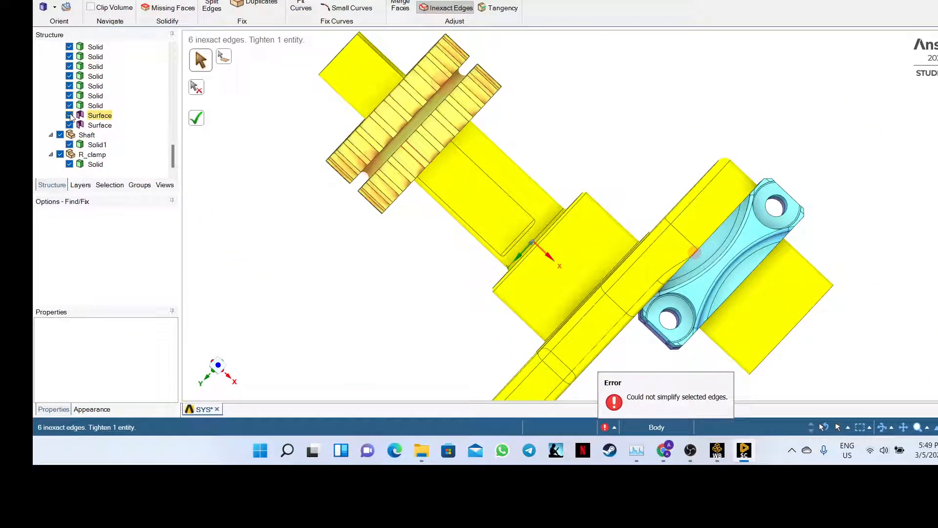
{"action": "left_click", "coordinate": [99, 120]}
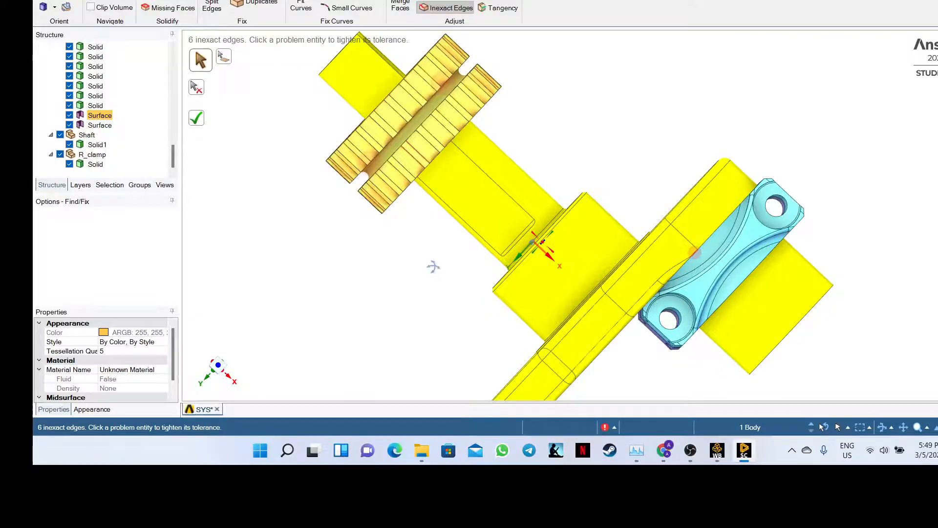
{"action": "middle_click_drag", "start_coordinate": [434, 266], "coordinate": [153, 157]}
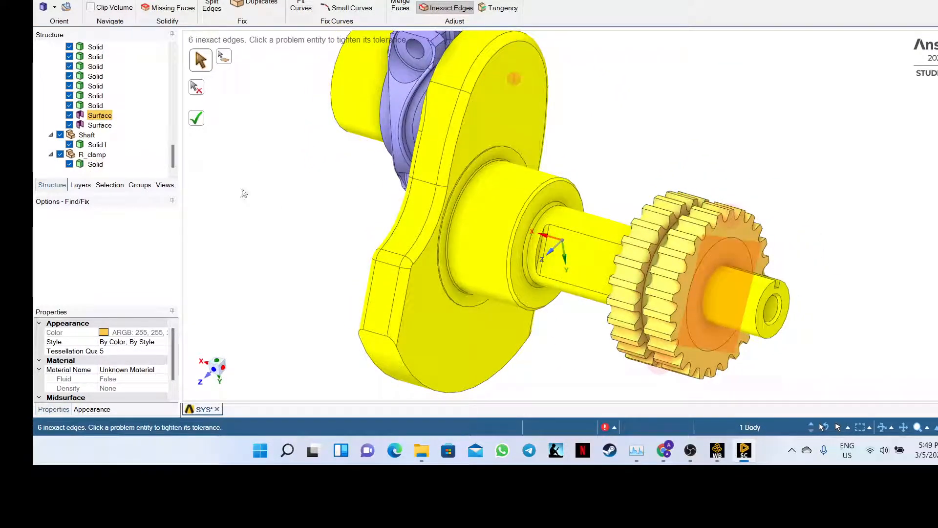
{"action": "middle_click_drag", "start_coordinate": [241, 192], "coordinate": [272, 187]}
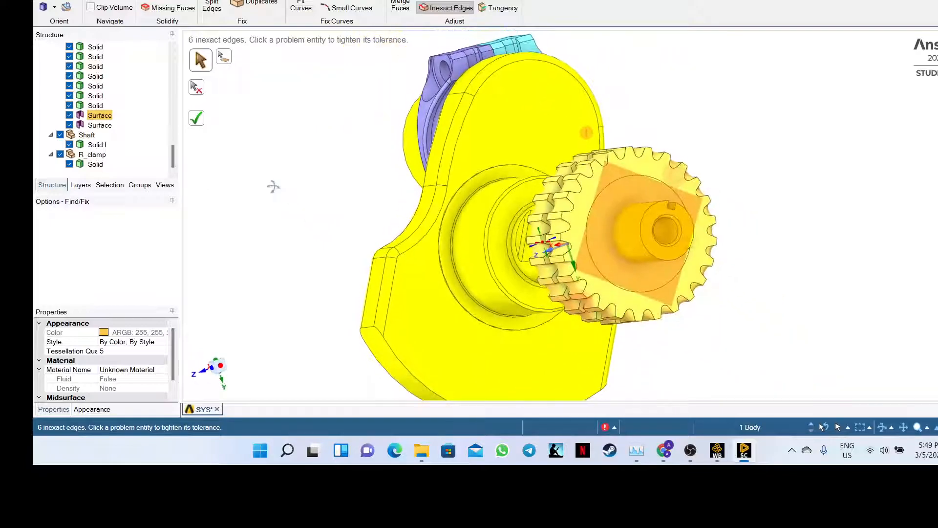
{"action": "left_click", "coordinate": [614, 189]}
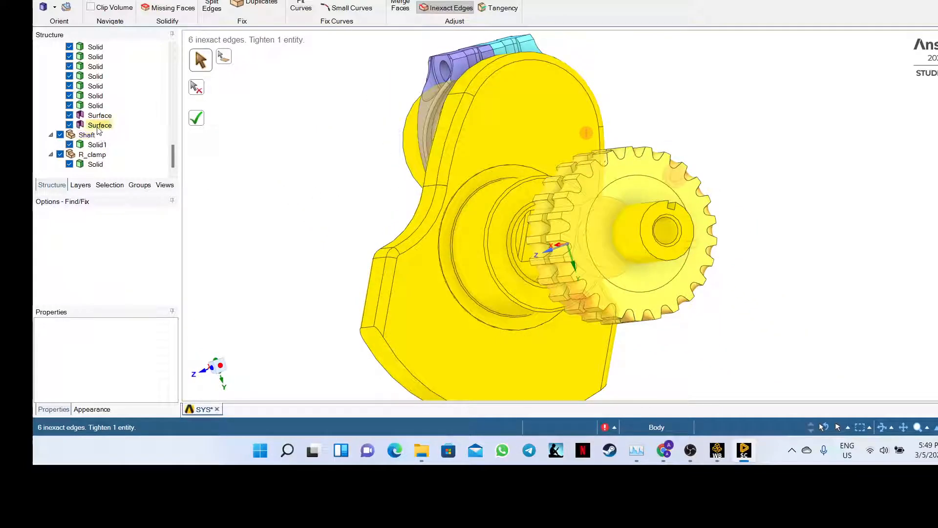
- Delete the square Surface body and the other stray Surface body from the gear
{"action": "left_click", "coordinate": [97, 116]}
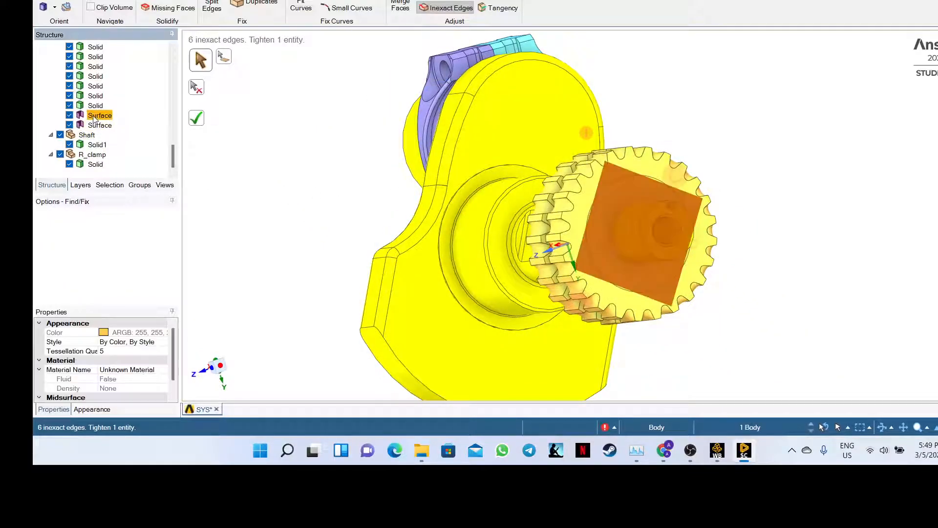
{"action": "right_click", "coordinate": [621, 204]}
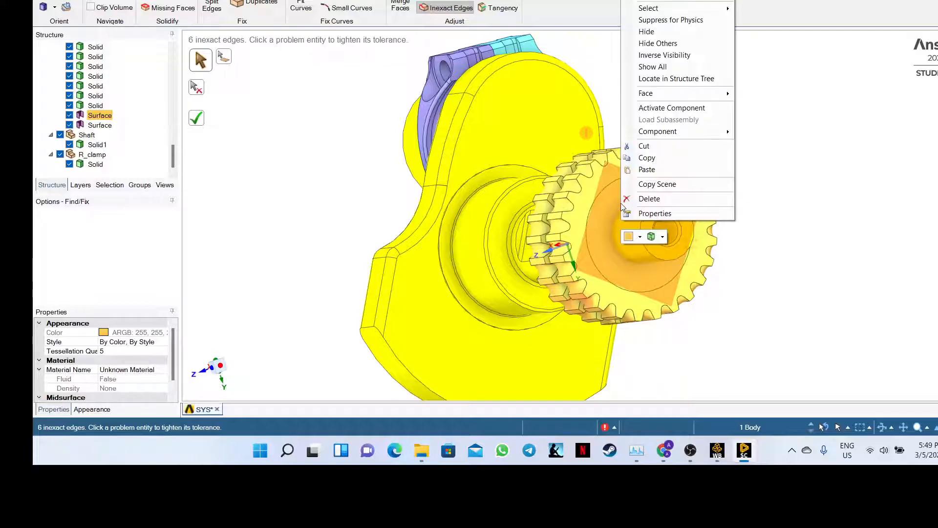
{"action": "left_click", "coordinate": [648, 199]}
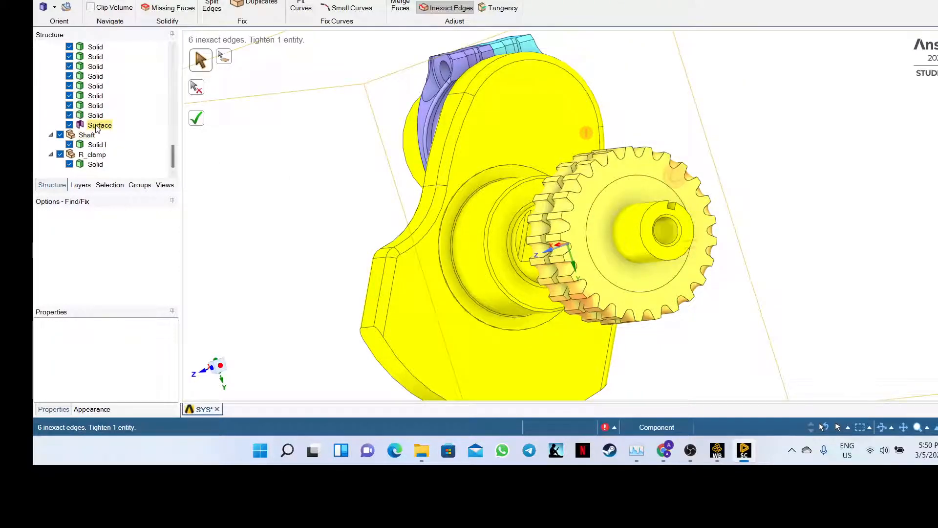
{"action": "left_click", "coordinate": [98, 125]}
{"action": "right_click", "coordinate": [623, 232]}
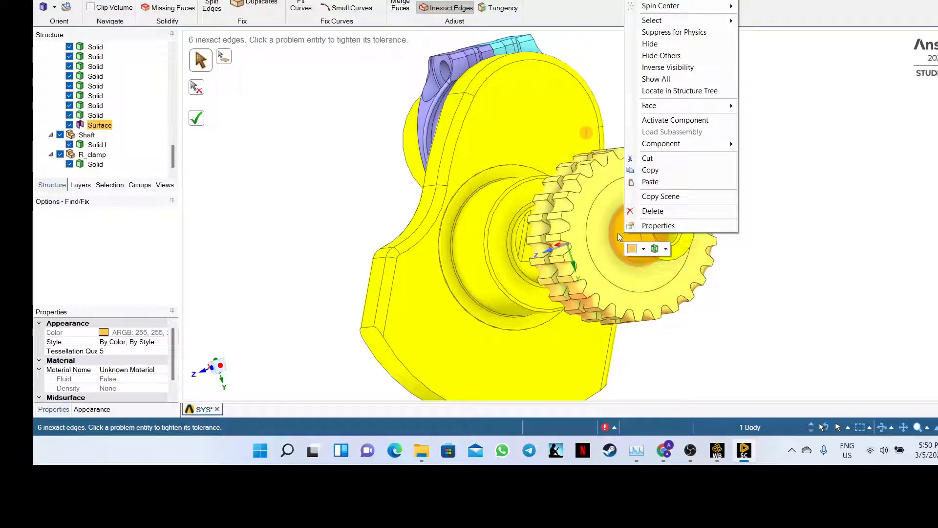
{"action": "left_click", "coordinate": [643, 213]}
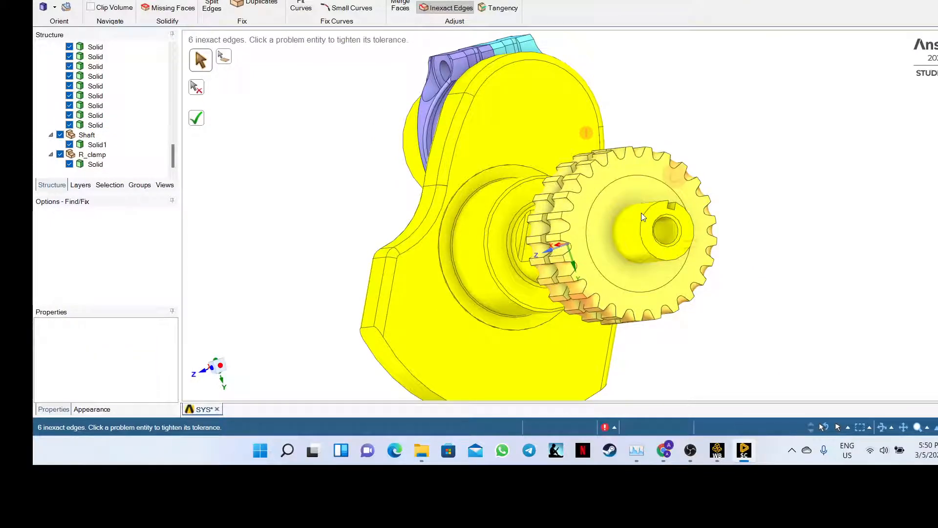
- Retry tightening the flagged gear edge, which fails with an error
{"action": "left_click", "coordinate": [680, 182]}
{"action": "right_click", "coordinate": [681, 182]}
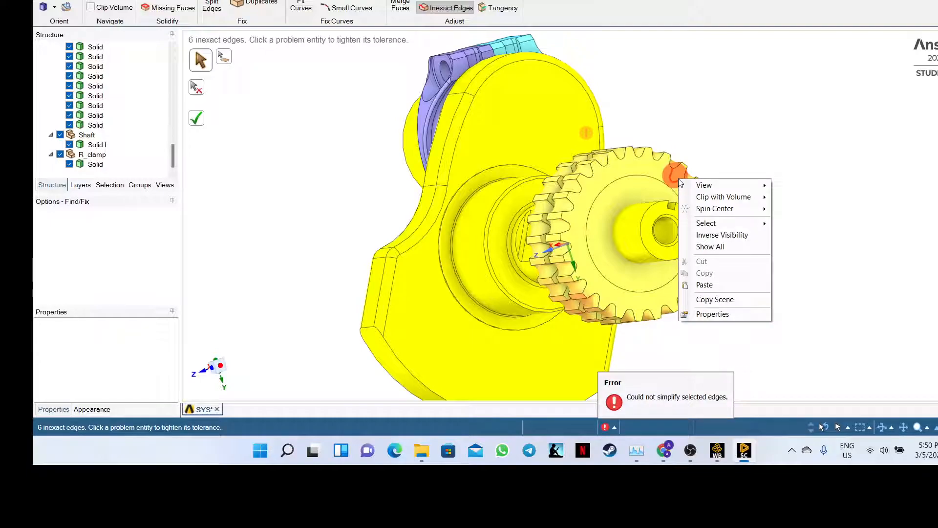
{"action": "left_click", "coordinate": [728, 148]}
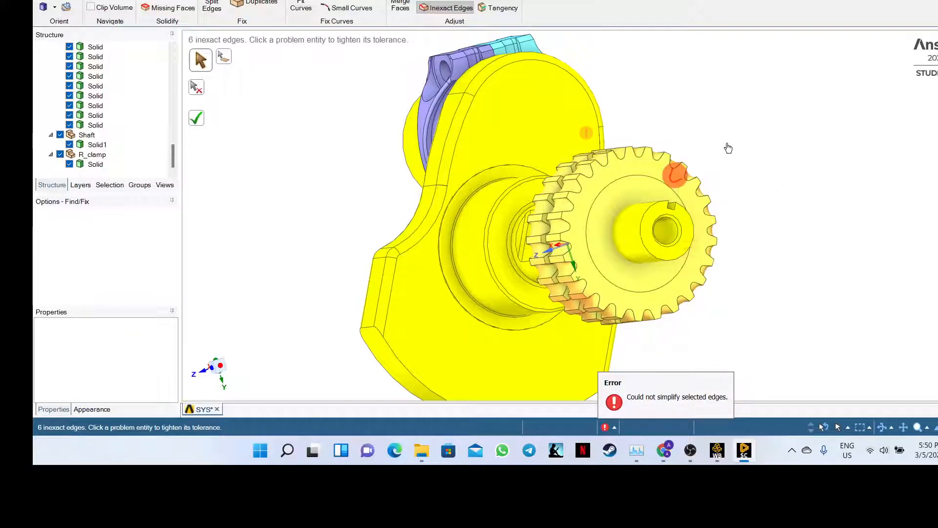
{"action": "left_click", "coordinate": [665, 180]}
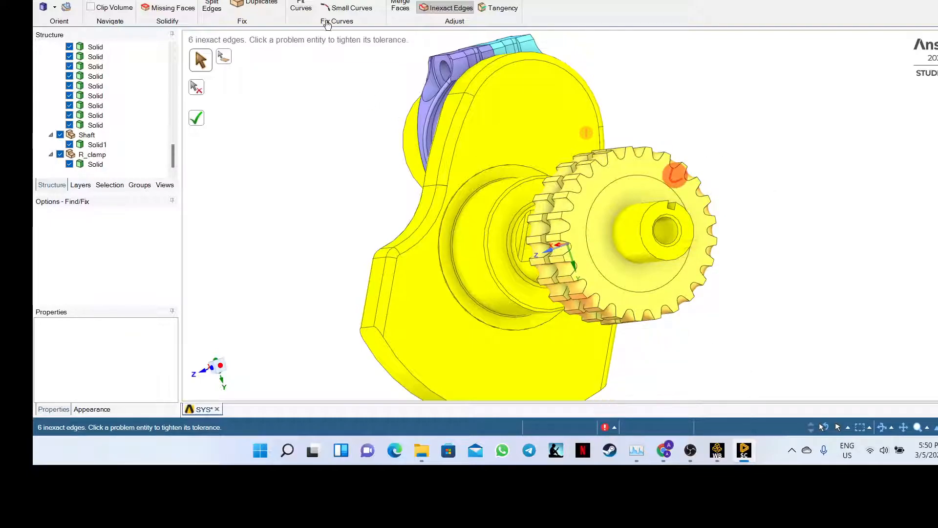
- Run Simplify to find the 138 spline faces and apply the simplification
{"action": "left_click", "coordinate": [448, 1]}
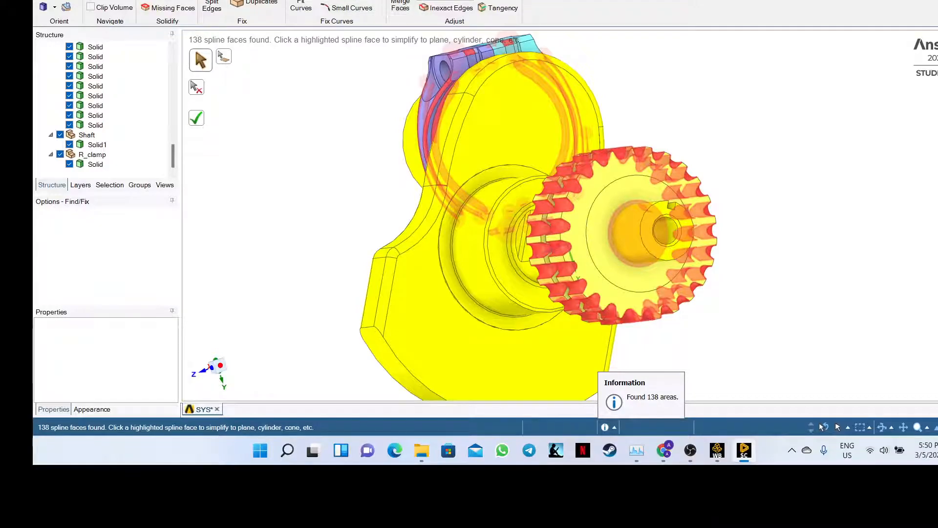
{"action": "left_click", "coordinate": [441, 1]}
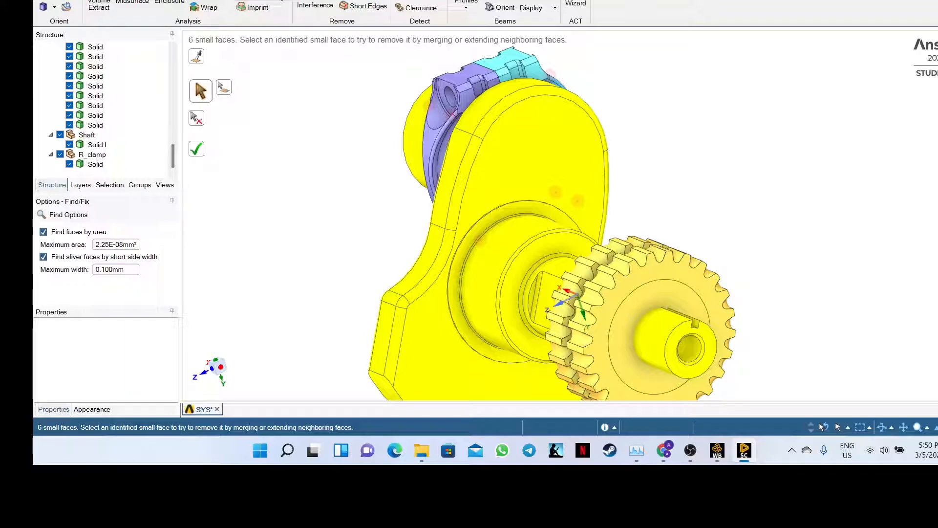
- Run two more Simplify passes on the remaining 136 spline faces, leaving 110
{"action": "left_click", "coordinate": [259, 0]}
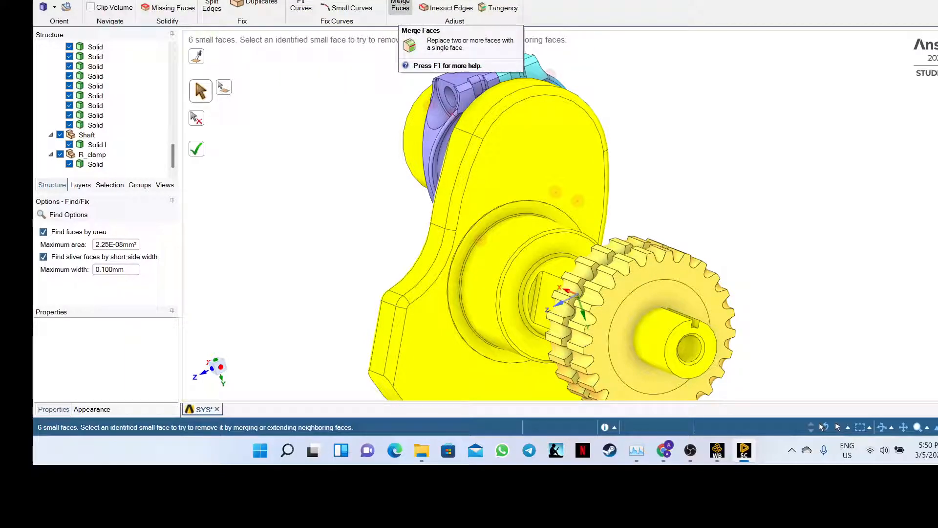
{"action": "left_click", "coordinate": [443, 0]}
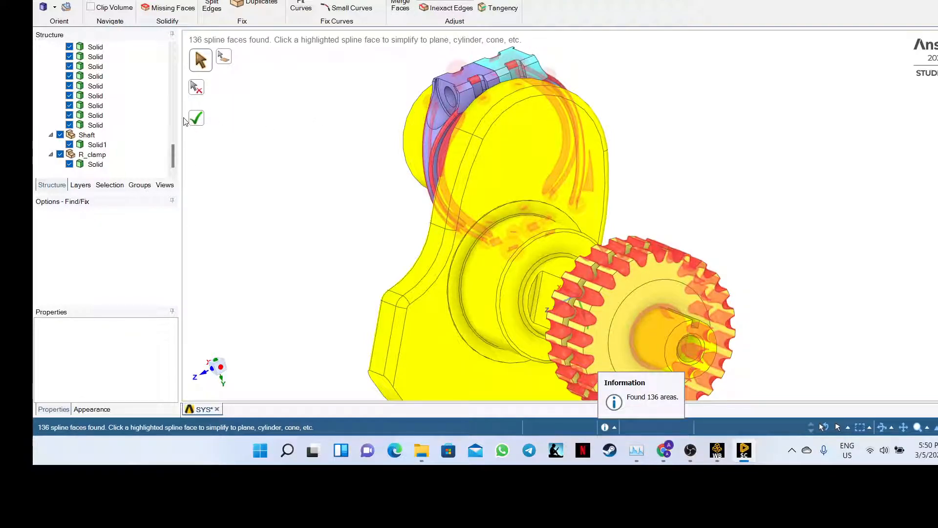
{"action": "left_click", "coordinate": [197, 119]}
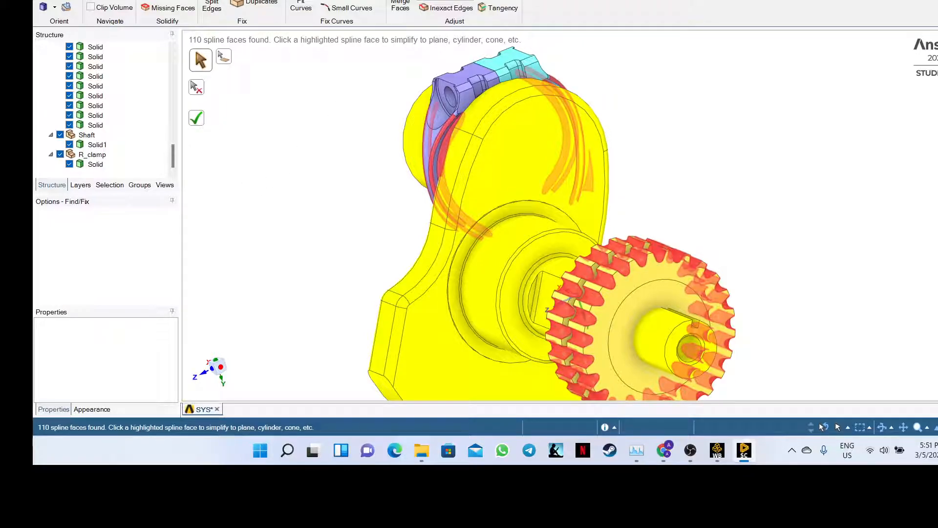
{"action": "left_click", "coordinate": [444, 1]}
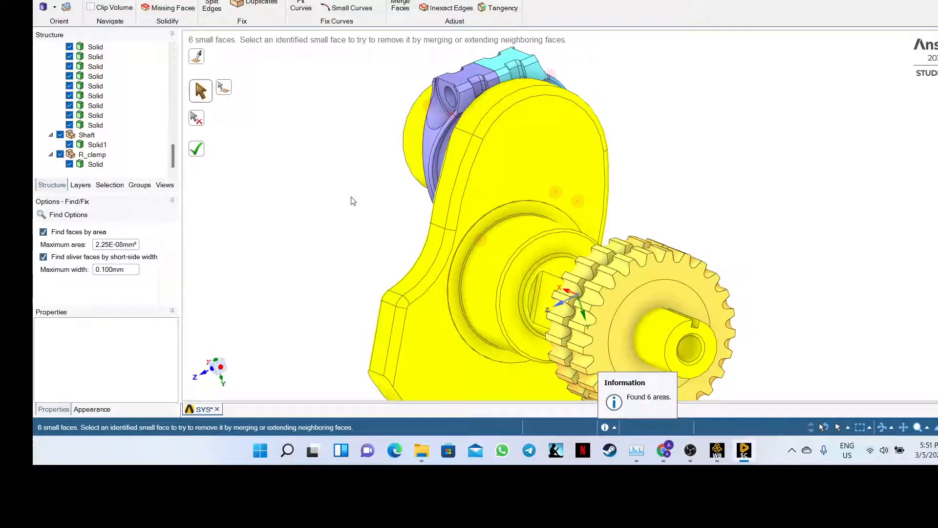
- Inspect the 6 flagged small faces and apply the Small Faces fix, which fixes none
{"action": "middle_click_drag", "start_coordinate": [352, 201], "coordinate": [228, 105]}
{"action": "left_click_drag", "start_coordinate": [173, 156], "coordinate": [166, 59]}
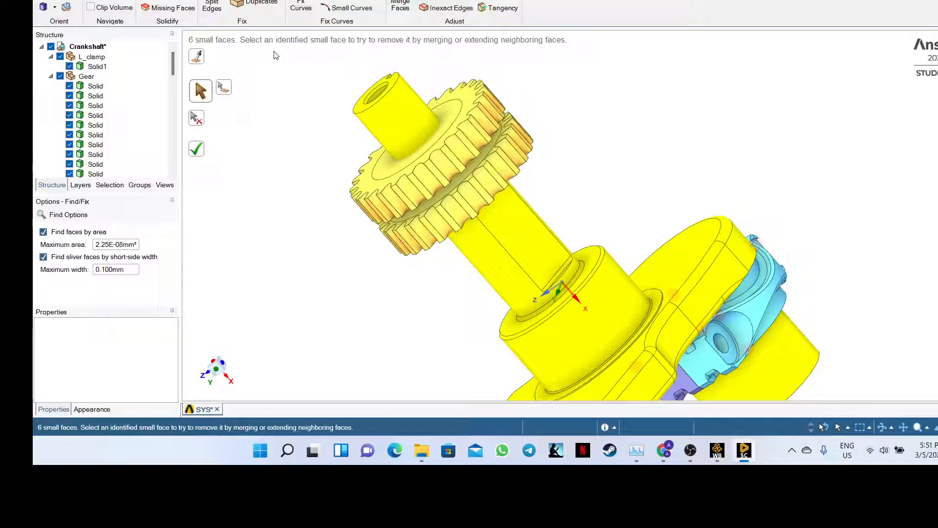
{"action": "middle_click_drag", "start_coordinate": [301, 130], "coordinate": [300, 309]}
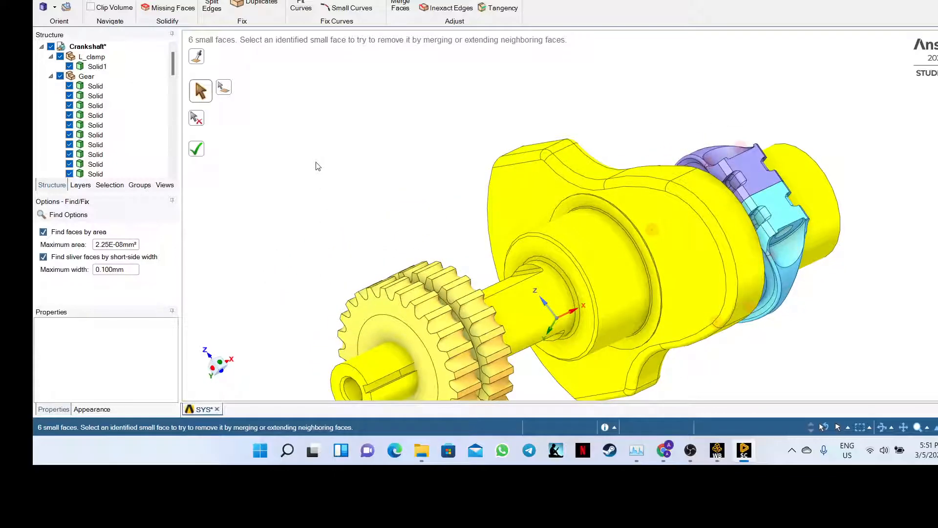
{"action": "middle_click_drag", "start_coordinate": [315, 167], "coordinate": [312, 293]}
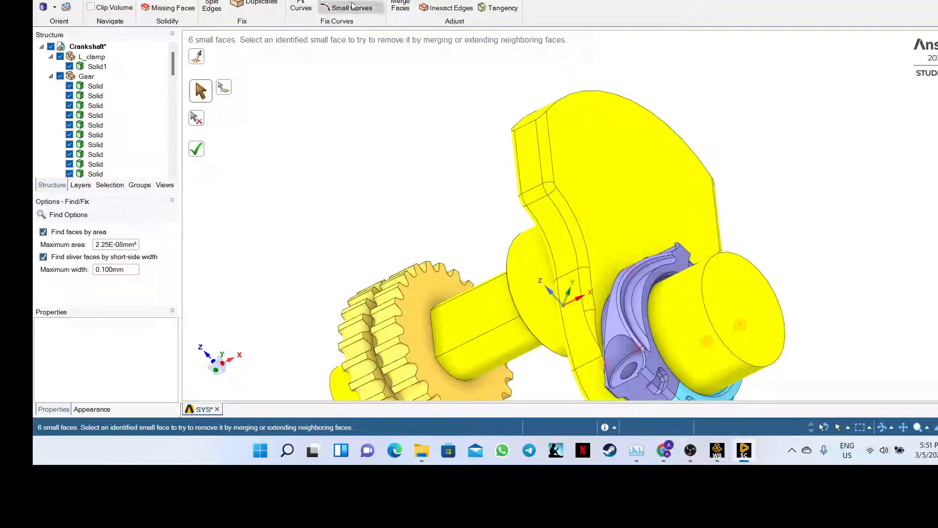
{"action": "left_click", "coordinate": [197, 151]}
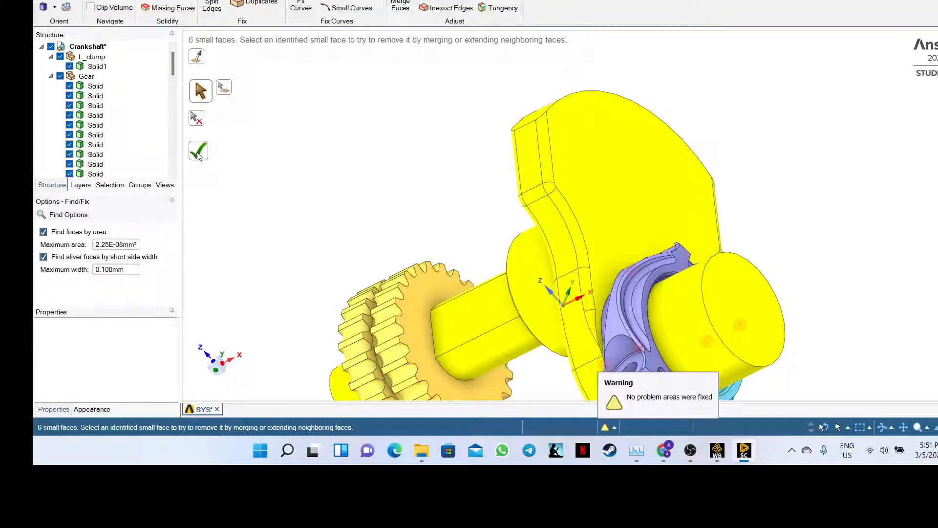
- Find the 13 inexact edges, fix them all, and tighten one inexact gear edge
{"action": "left_click", "coordinate": [442, 8]}
{"action": "left_click", "coordinate": [197, 118]}
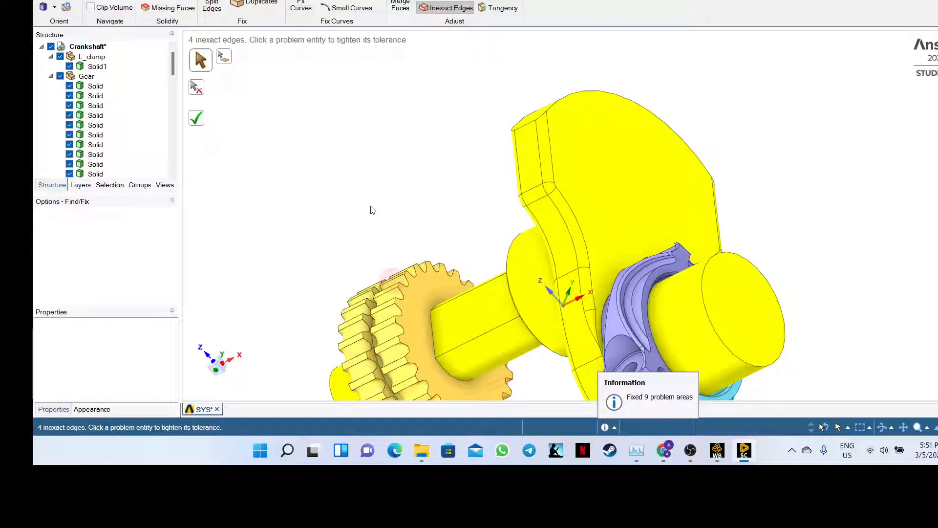
{"action": "middle_click_drag", "start_coordinate": [372, 210], "coordinate": [611, 156]}
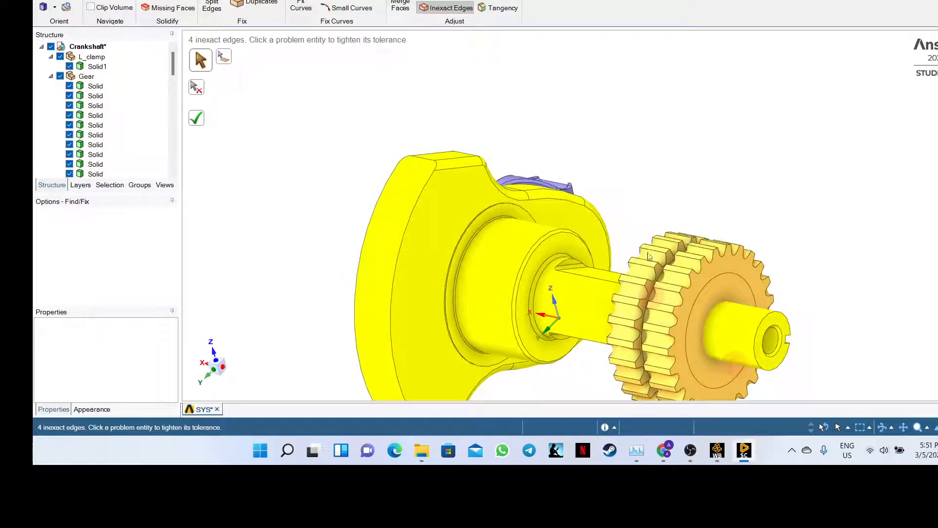
{"action": "left_click", "coordinate": [655, 301]}
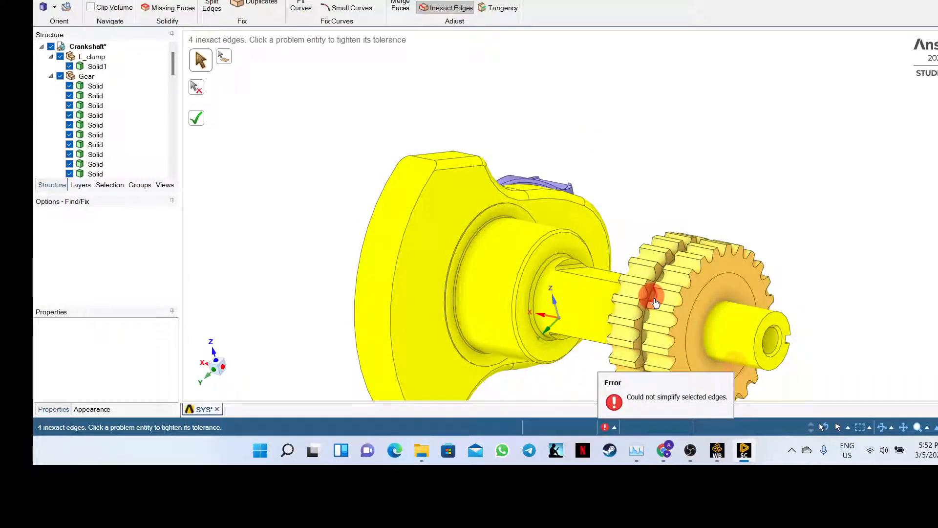
{"action": "middle_click_drag", "start_coordinate": [670, 222], "coordinate": [660, 127]}
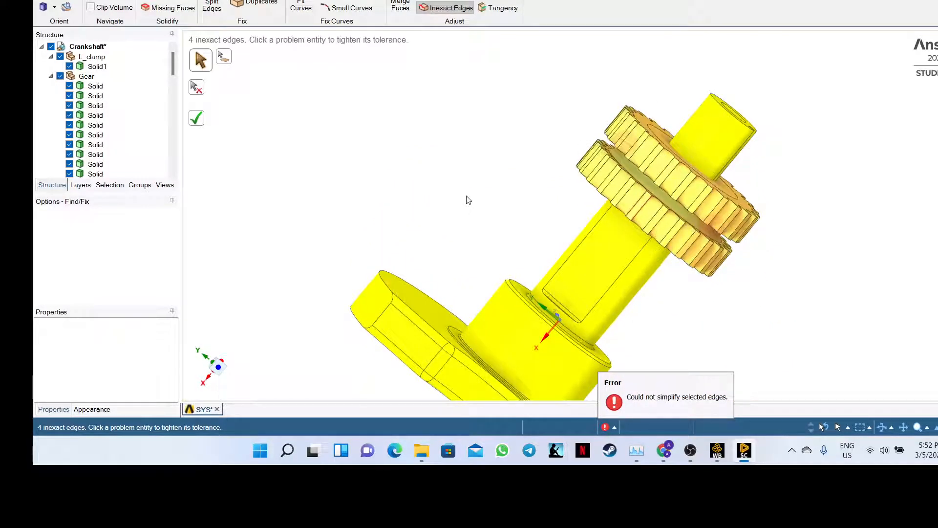
{"action": "middle_click_drag", "start_coordinate": [468, 200], "coordinate": [247, 257]}
{"action": "middle_click_drag", "start_coordinate": [222, 280], "coordinate": [430, 132]}
- Tighten the edges between the two gears and on the gear teeth, leaving 4, then zoom to fit
{"action": "left_click", "coordinate": [597, 139]}
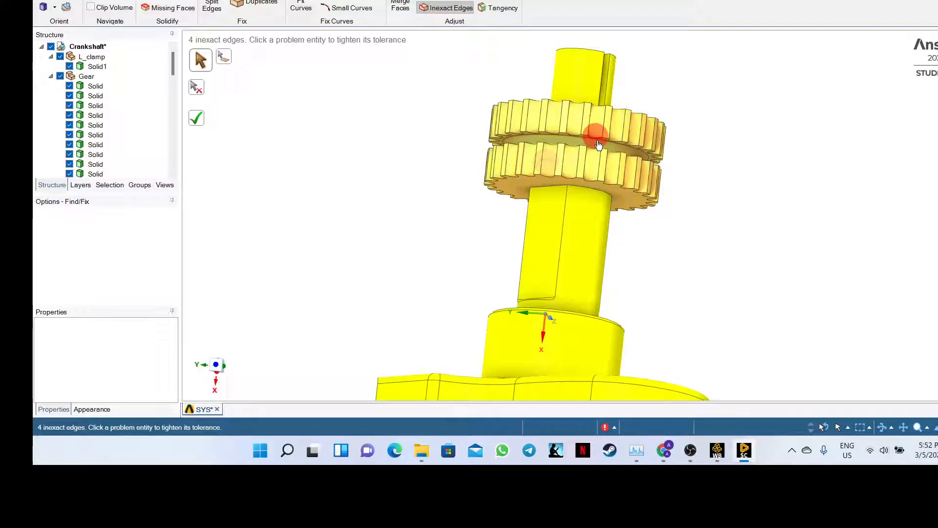
{"action": "right_click", "coordinate": [599, 145]}
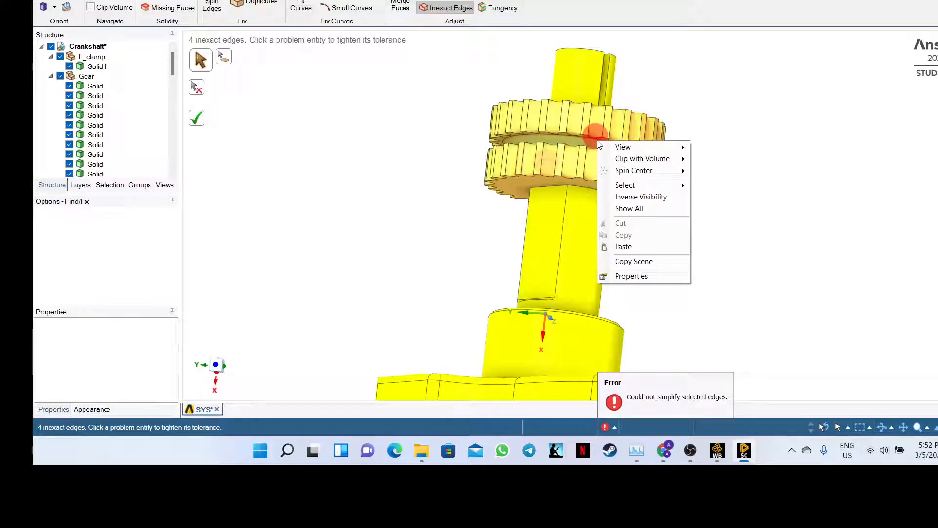
{"action": "left_click", "coordinate": [437, 167]}
{"action": "middle_click_drag", "start_coordinate": [460, 225], "coordinate": [534, 84]}
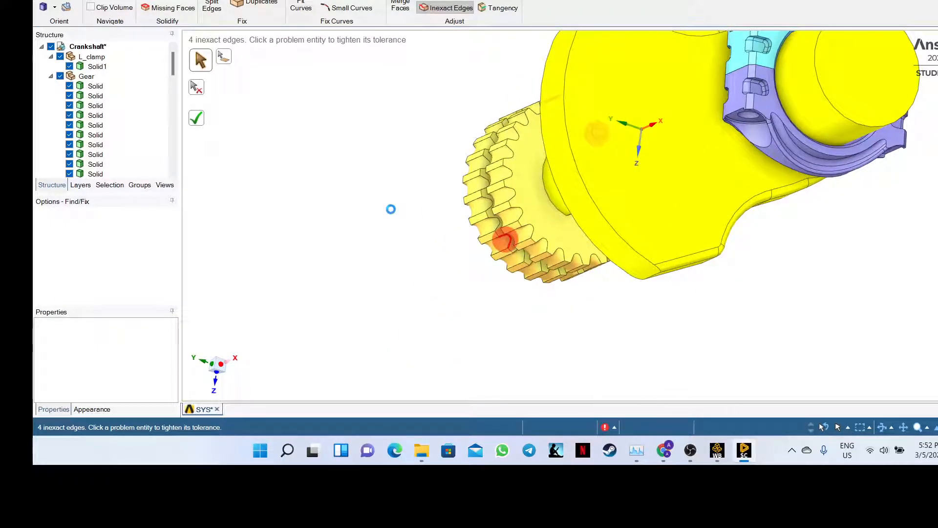
{"action": "left_click", "coordinate": [197, 116]}
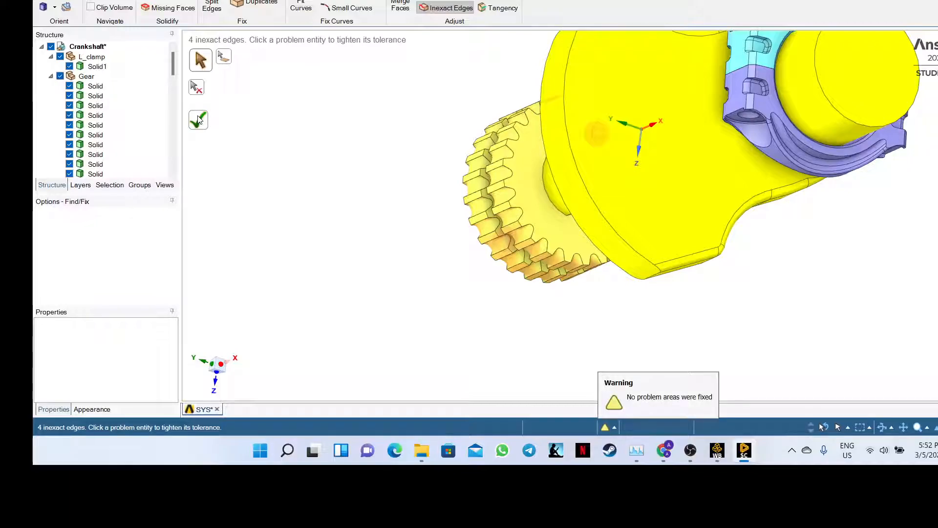
{"action": "left_click", "coordinate": [595, 141]}
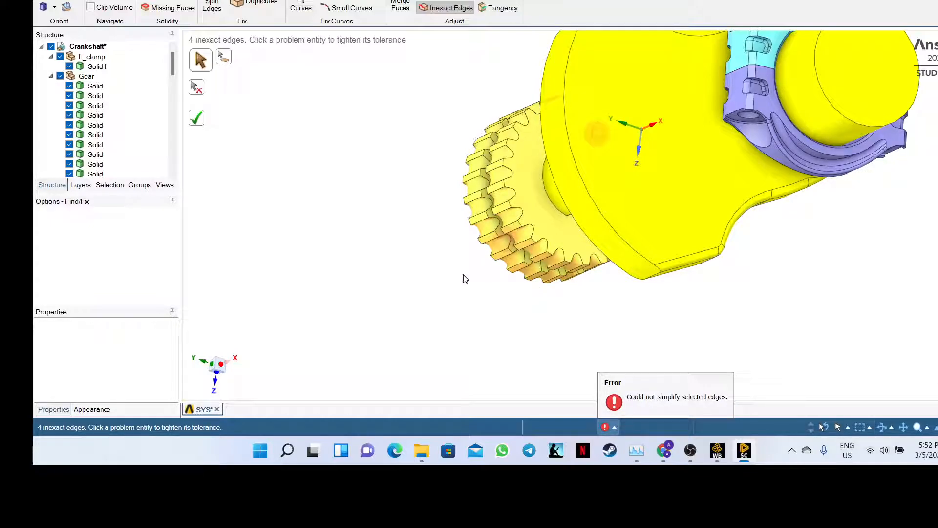
{"action": "key", "text": "h"}
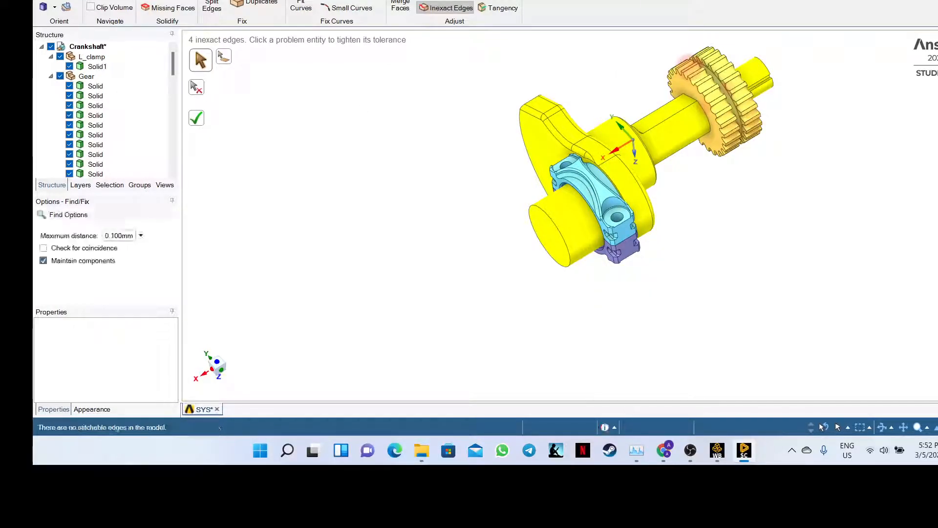
- Check for gaps and missing faces, finding none, then start Fit Curves at 1.048mm maximum distance
{"action": "left_click", "coordinate": [161, 1]}
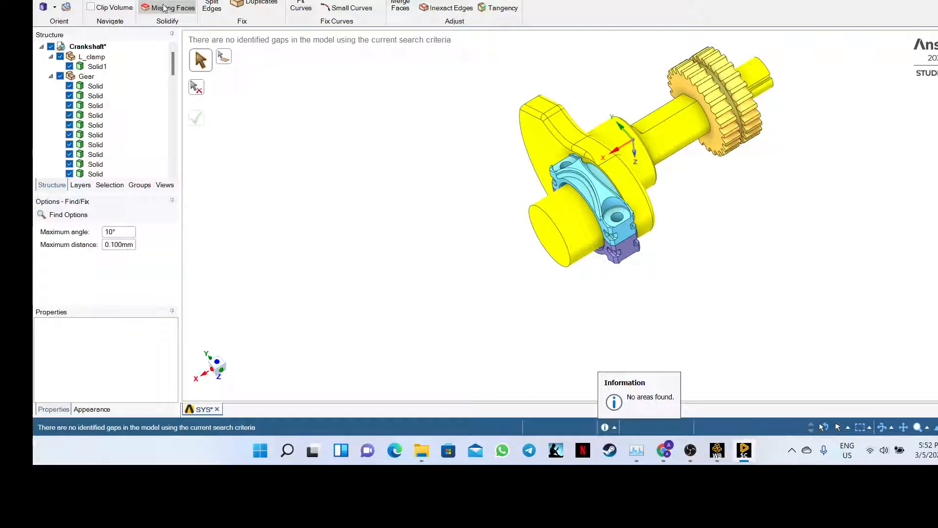
{"action": "left_click", "coordinate": [164, 8]}
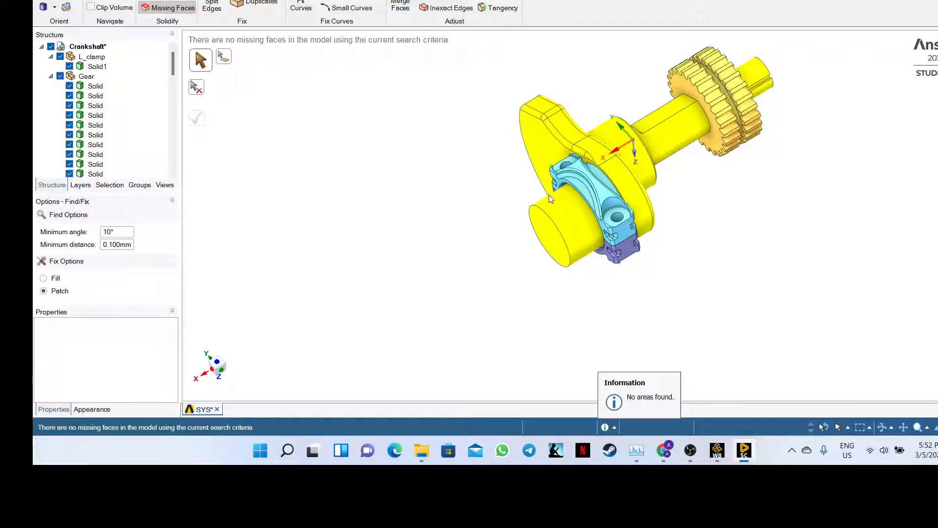
{"action": "middle_click_drag", "start_coordinate": [549, 195], "coordinate": [417, 254]}
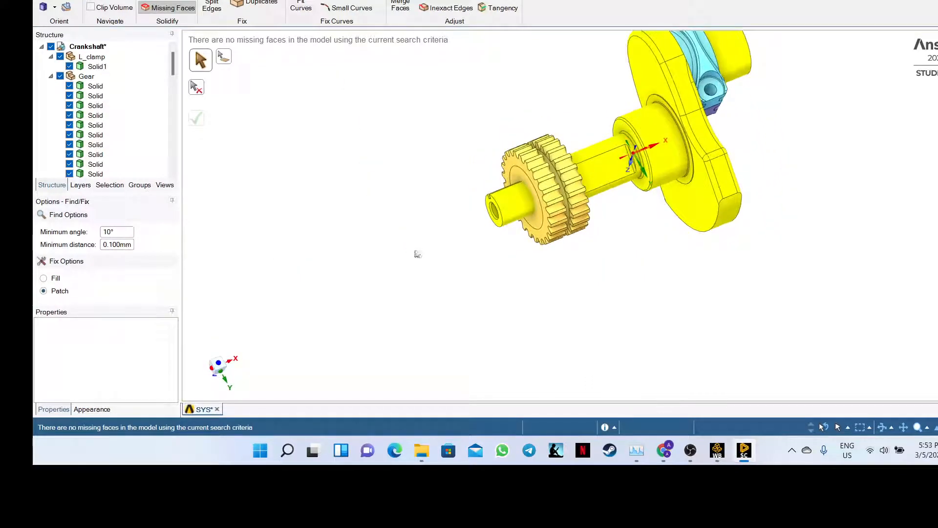
{"action": "left_click", "coordinate": [297, 2]}
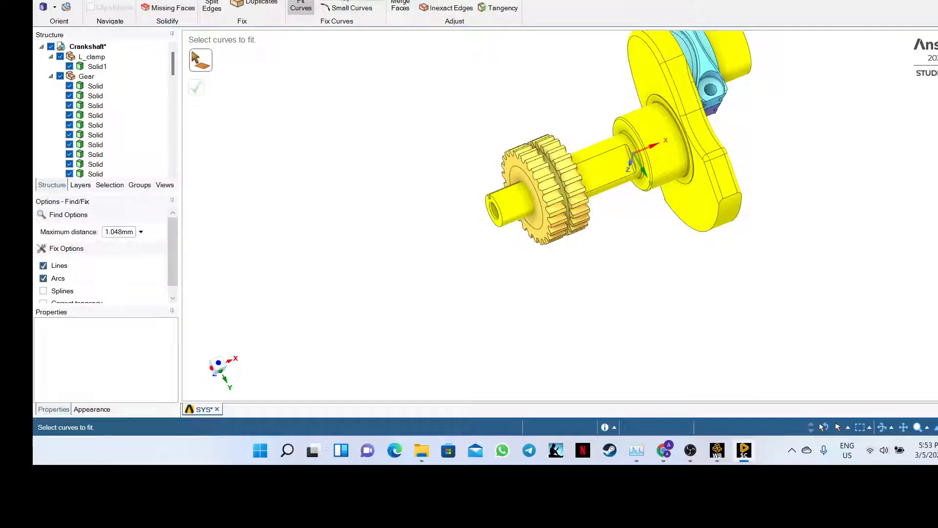
- Delete the duplicate faces on the connecting rod and shaft, hiding Gear briefly, then check extra edges
{"action": "left_click", "coordinate": [263, 3]}
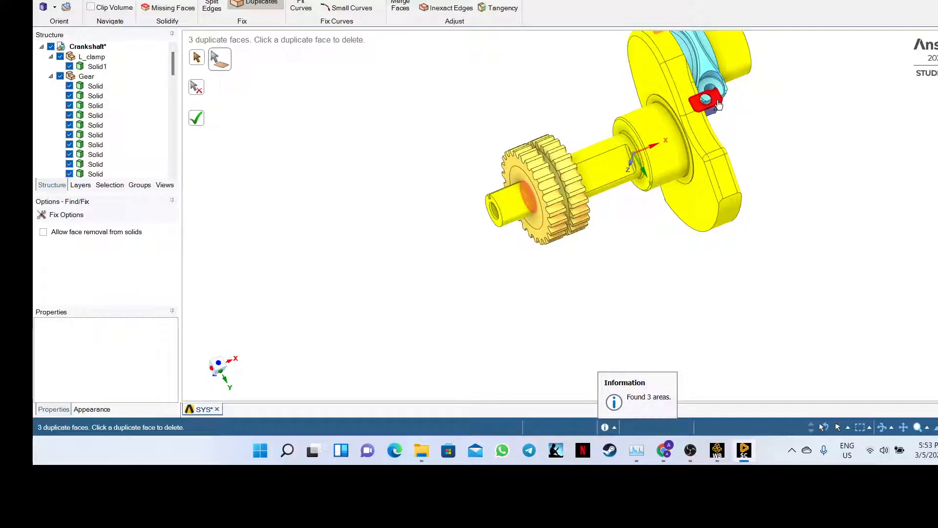
{"action": "left_click", "coordinate": [710, 112]}
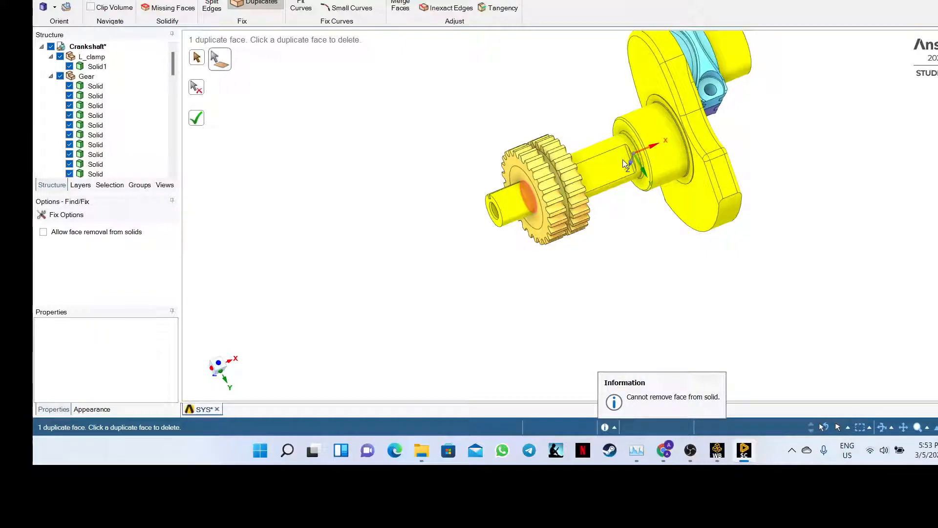
{"action": "left_click", "coordinate": [532, 199]}
{"action": "left_click", "coordinate": [59, 76]}
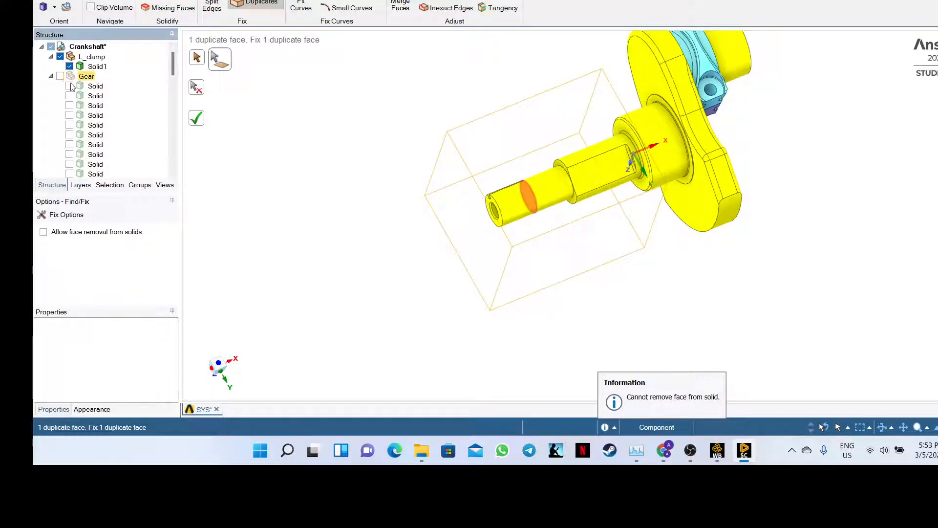
{"action": "left_click", "coordinate": [528, 201]}
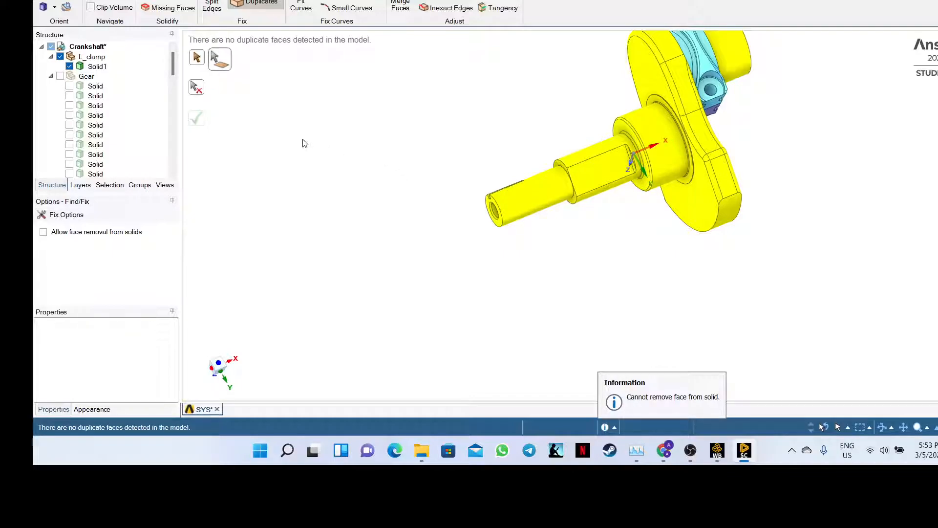
{"action": "left_click", "coordinate": [60, 76]}
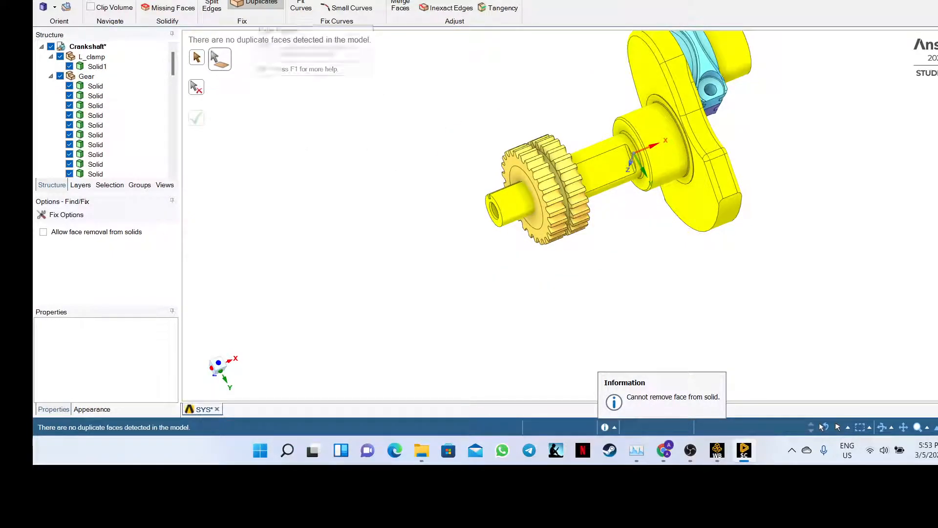
{"action": "left_click", "coordinate": [279, 0]}
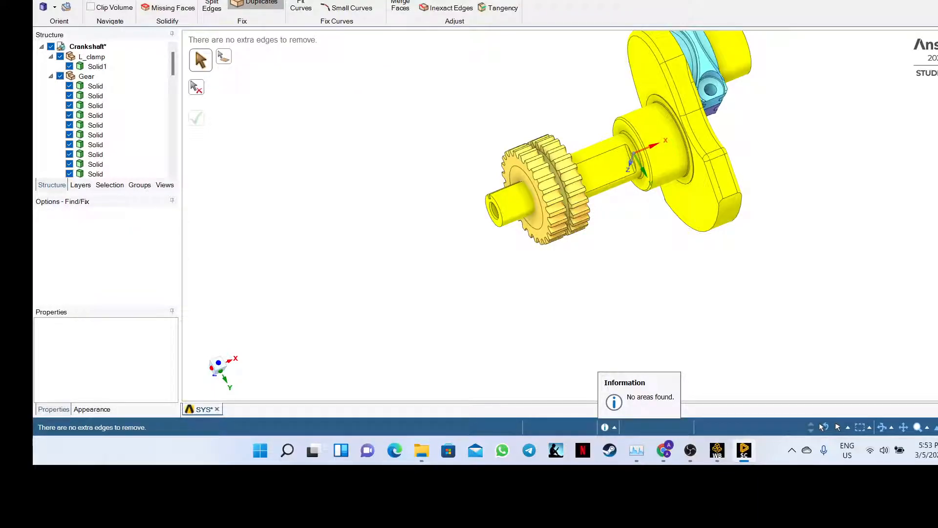
- Run the gap, missing-face, stitch, extra-edge and duplicate-face checks, then try fixing the duplicates
{"action": "left_click", "coordinate": [162, 8]}
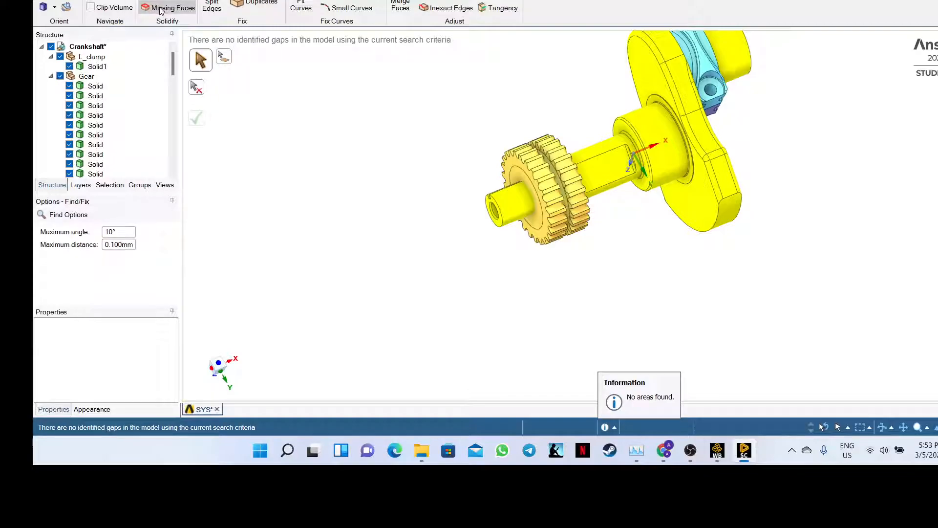
{"action": "left_click", "coordinate": [161, 8]}
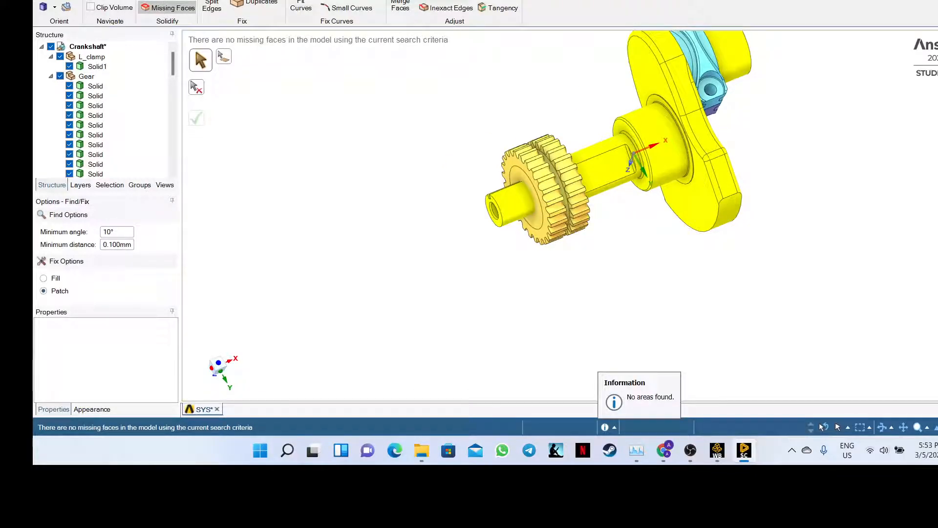
{"action": "left_click", "coordinate": [155, 0]}
{"action": "left_click", "coordinate": [254, 0]}
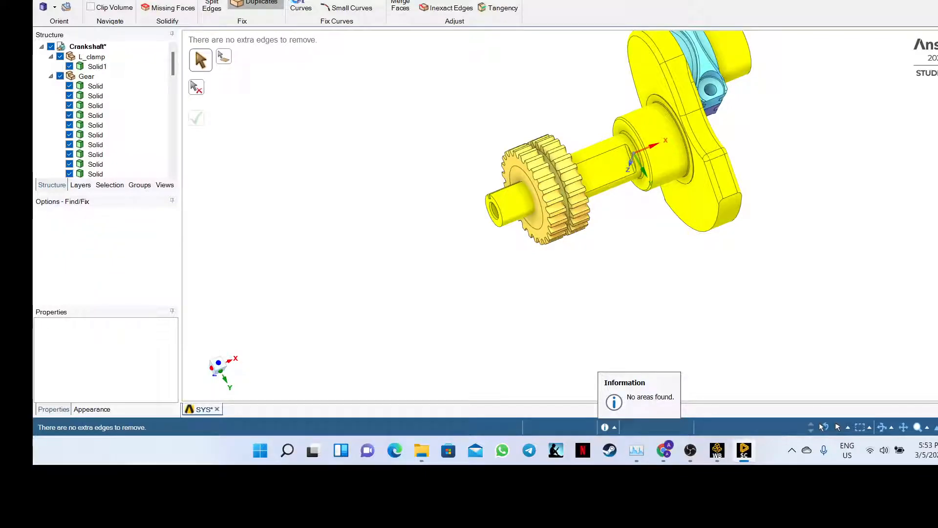
{"action": "left_click", "coordinate": [257, 2]}
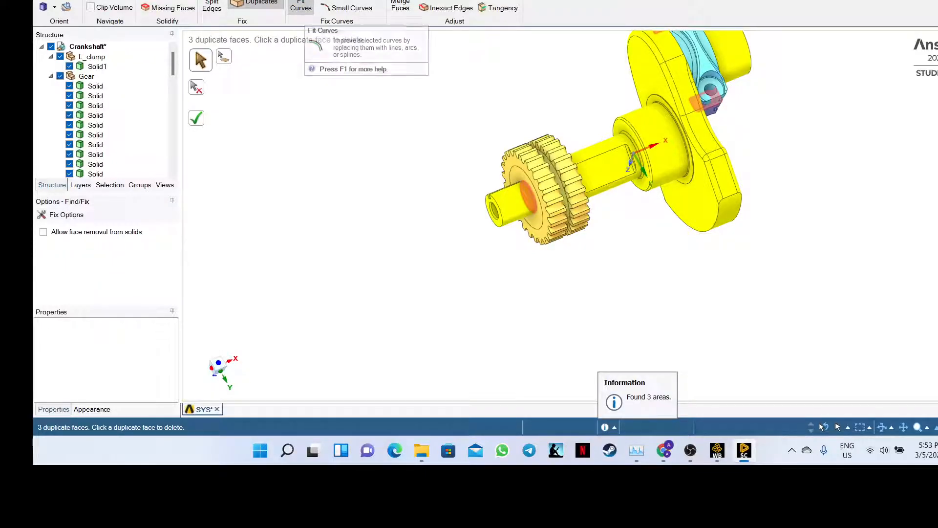
{"action": "left_click", "coordinate": [197, 117]}
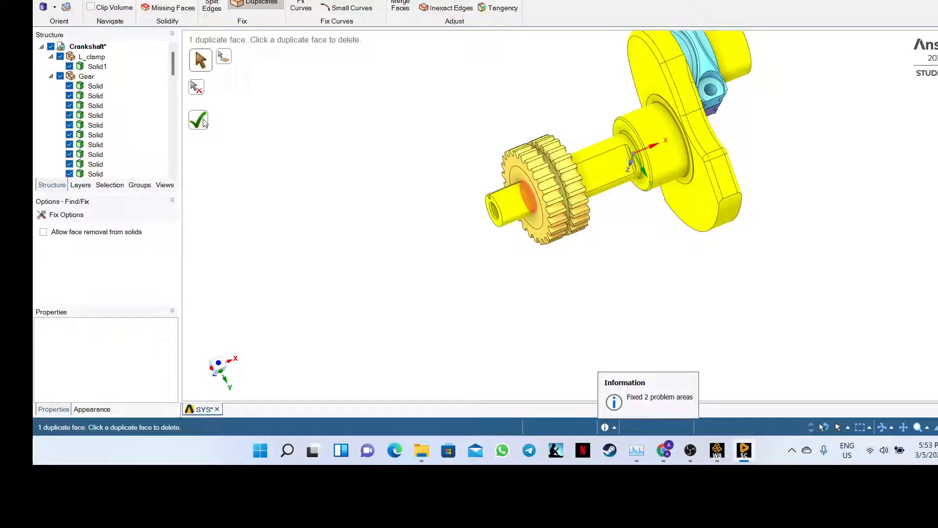
{"action": "left_click", "coordinate": [199, 121]}
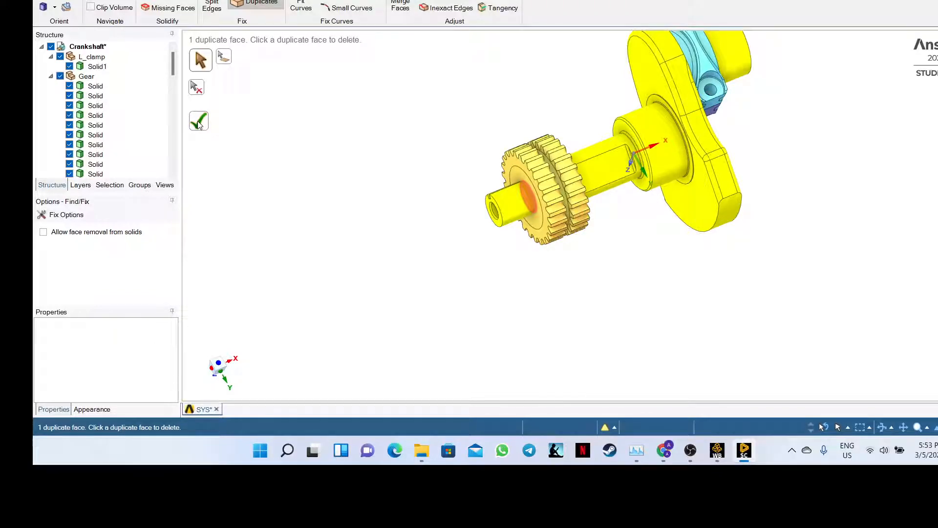
{"action": "left_click", "coordinate": [198, 121]}
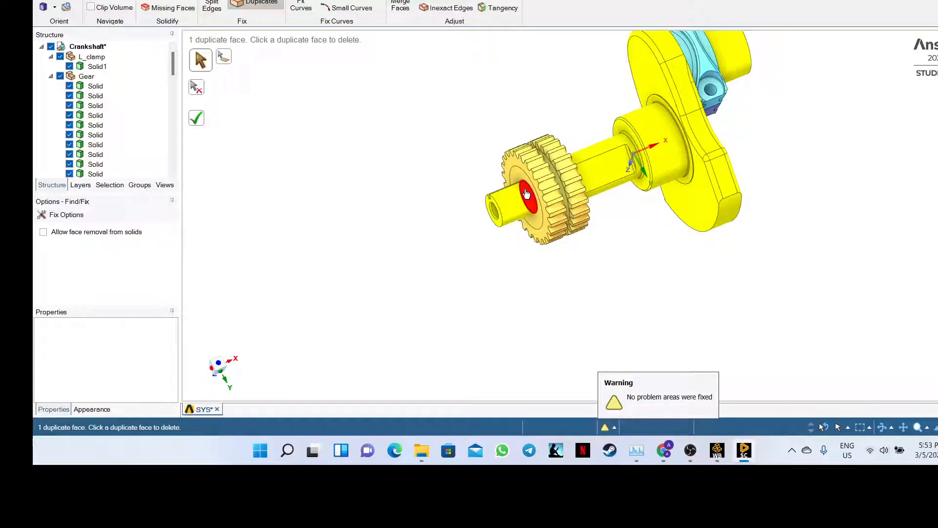
- Hide the Gear, delete the duplicate face on the shaft end, then show the Gear again
{"action": "middle_click_drag", "start_coordinate": [534, 98], "coordinate": [564, 69]}
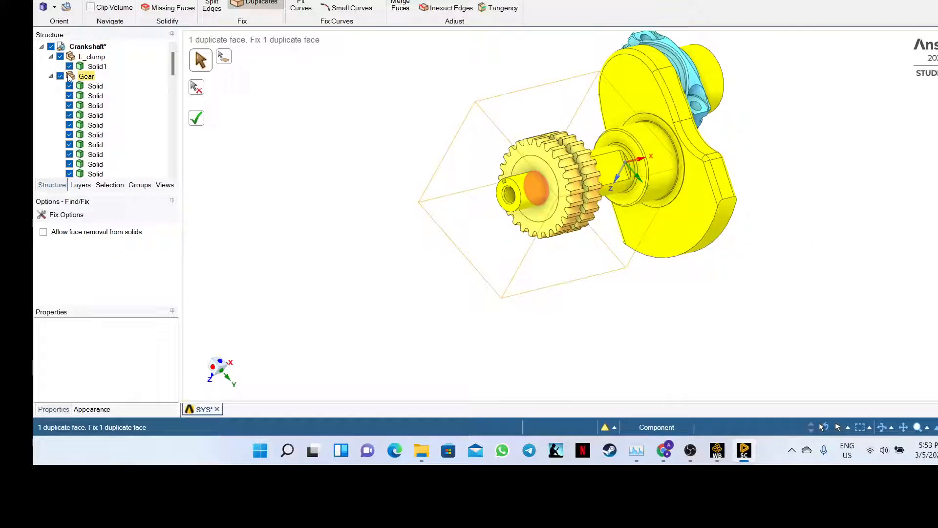
{"action": "left_click", "coordinate": [86, 77]}
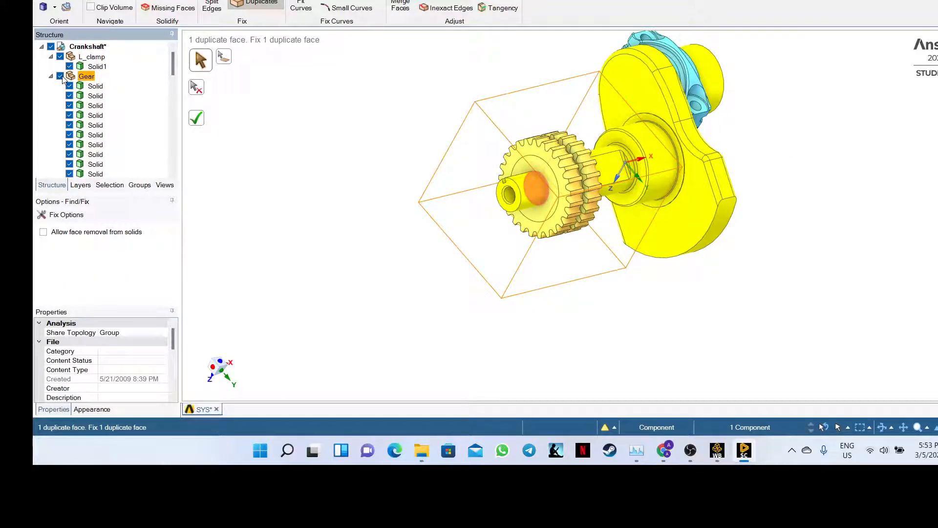
{"action": "left_click", "coordinate": [60, 76]}
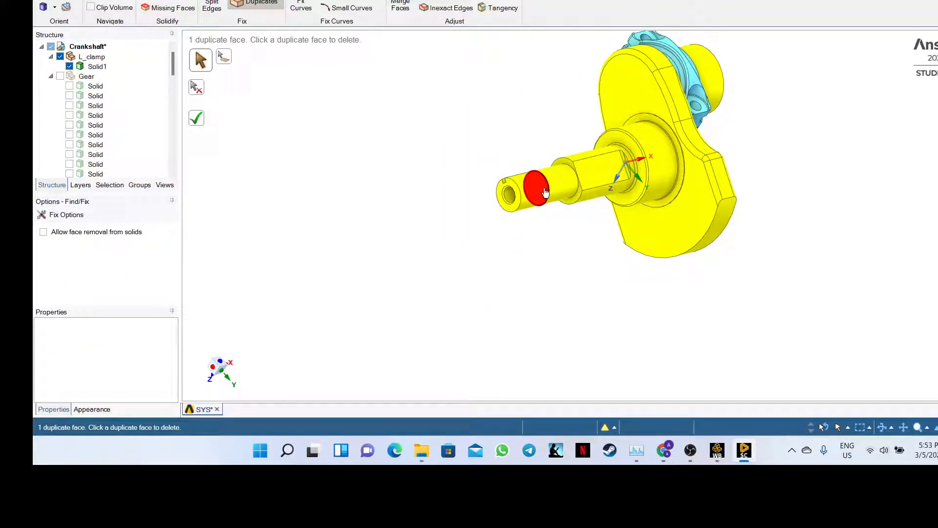
{"action": "left_click", "coordinate": [497, 198]}
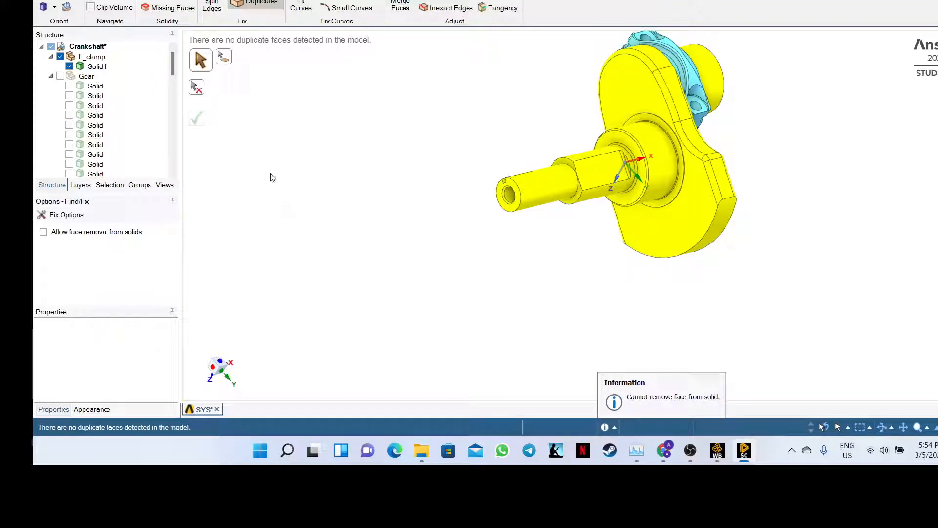
{"action": "left_click", "coordinate": [60, 77]}
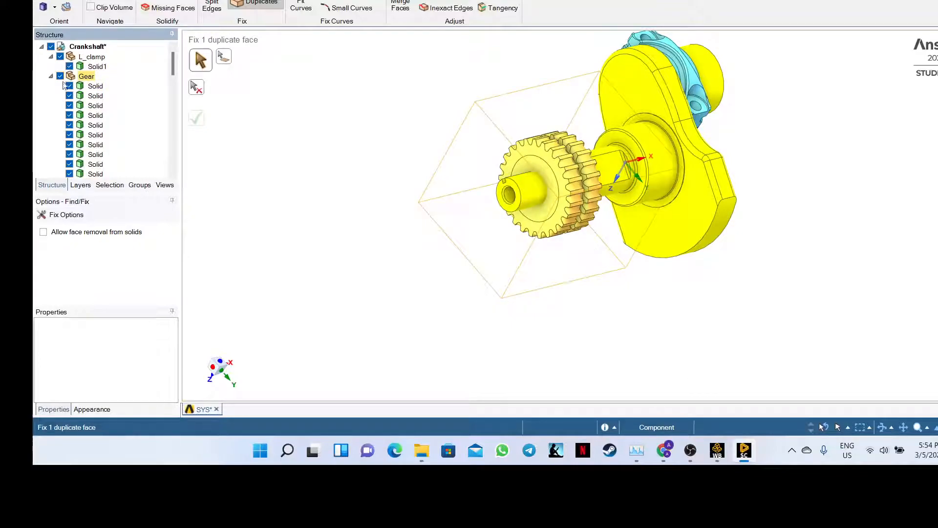
- Rerun the duplicate-face check and delete a duplicate face inside the gear, leaving one flagged
{"action": "left_click", "coordinate": [267, 4]}
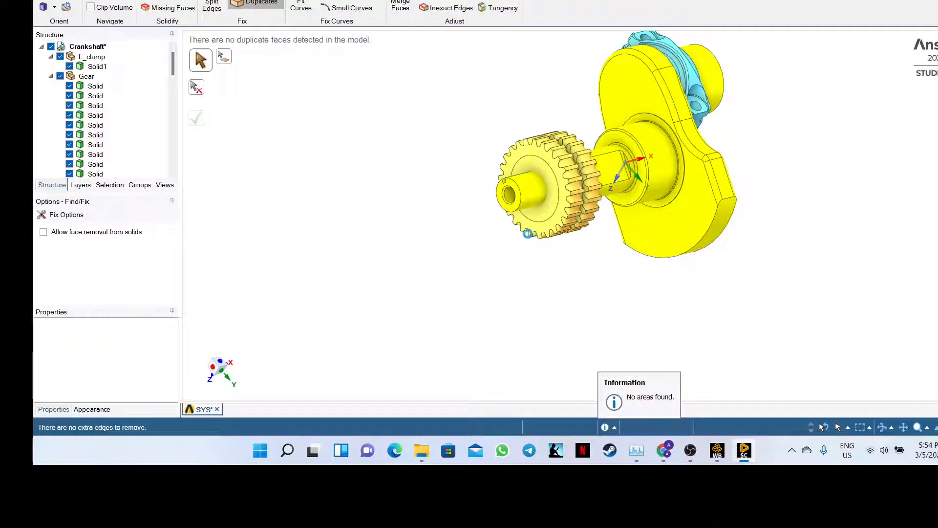
{"action": "middle_click_drag", "start_coordinate": [454, 254], "coordinate": [501, 215]}
{"action": "scroll", "coordinate": [500, 215], "scroll_direction": "up", "scroll_amount": 5}
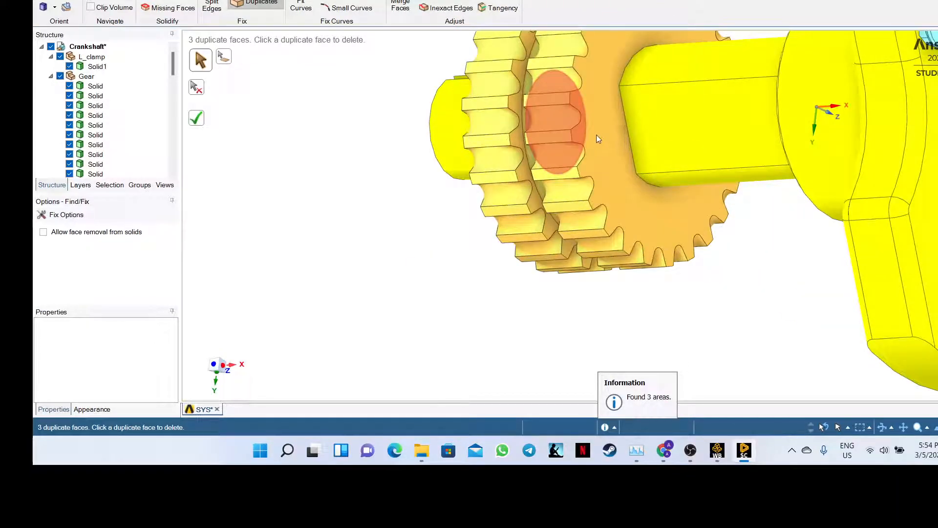
{"action": "left_click", "coordinate": [554, 152]}
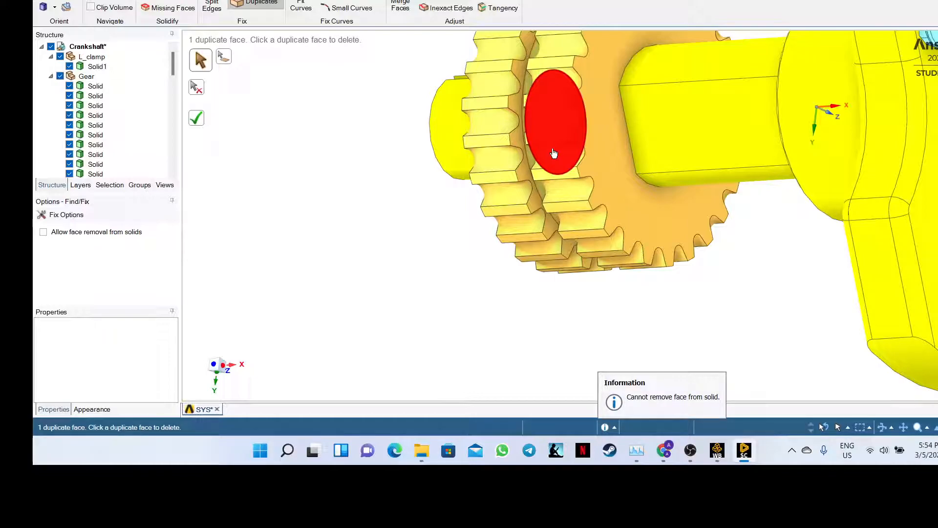
{"action": "middle_click_drag", "start_coordinate": [356, 176], "coordinate": [446, 250]}
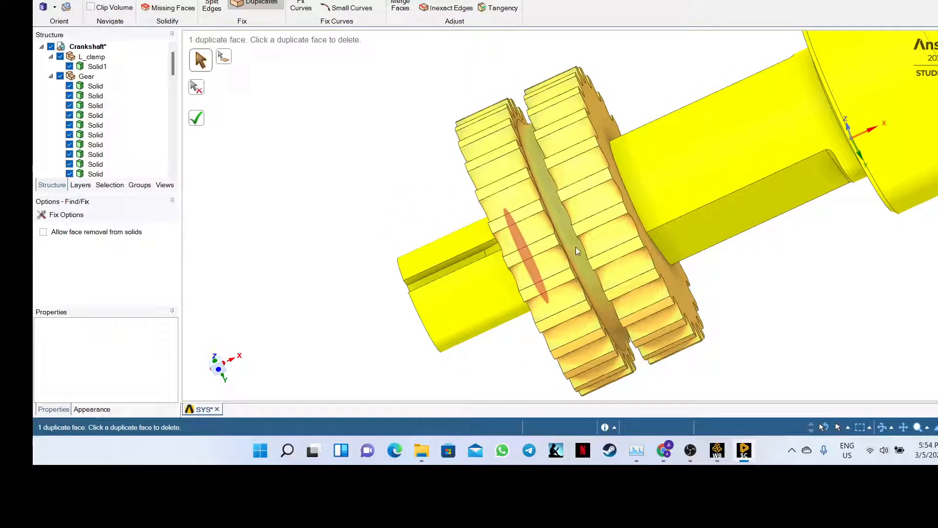
{"action": "scroll", "coordinate": [797, 200], "scroll_direction": "down", "scroll_amount": 1}
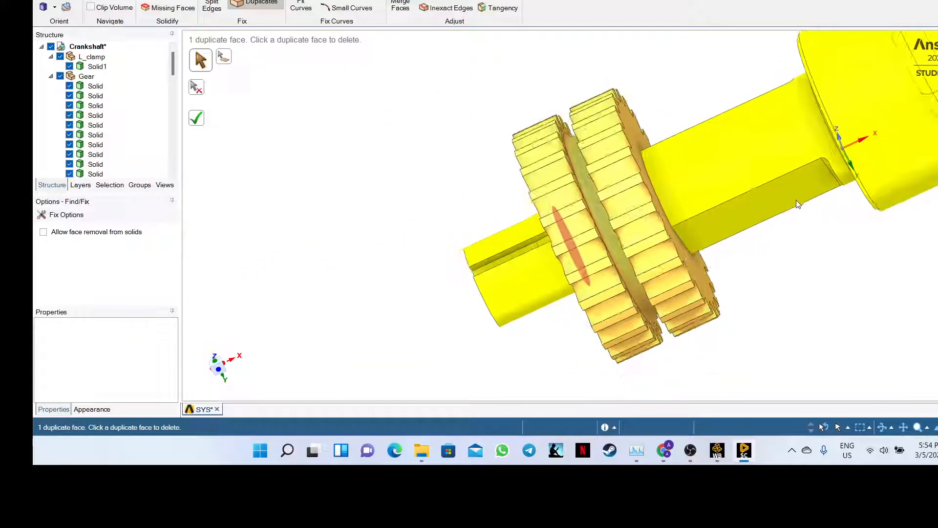
{"action": "middle_click_drag", "start_coordinate": [765, 259], "coordinate": [781, 215]}
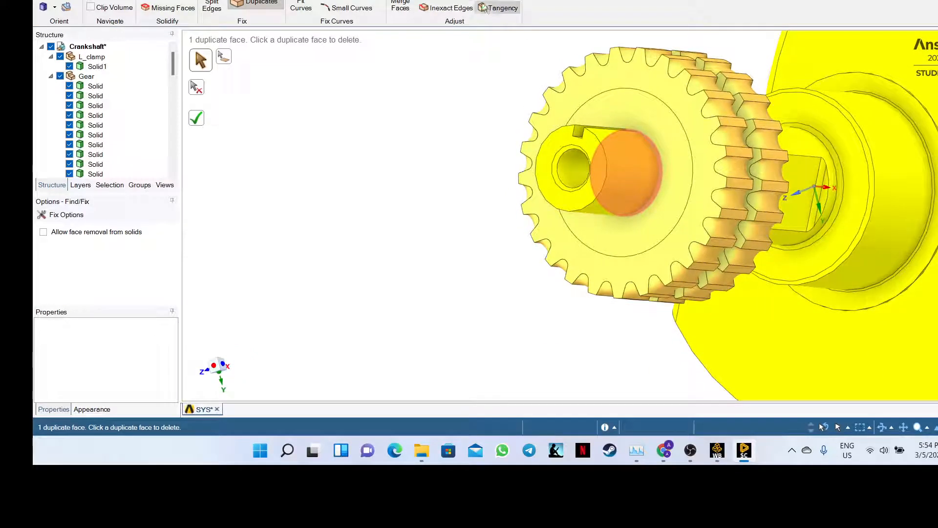
{"action": "left_click", "coordinate": [304, 1]}
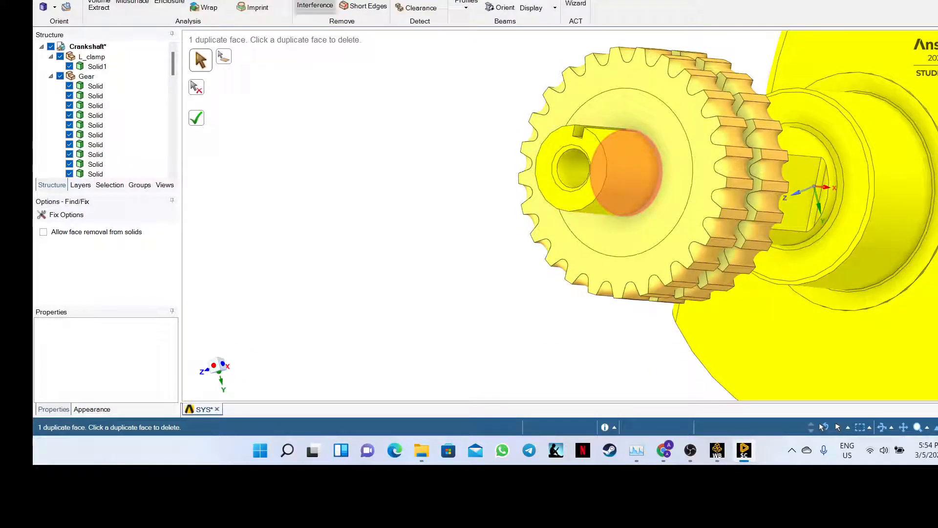
- Start the Interference check for intersecting bodies, then bring the Teams meeting window forward
{"action": "left_click", "coordinate": [315, 6]}
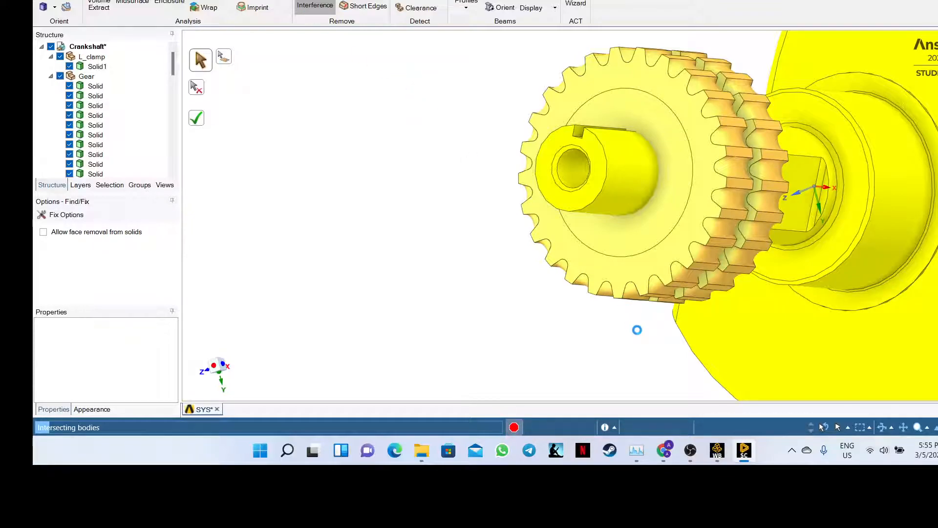
{"action": "mouse_move", "coordinate": [660, 446]}
{"action": "left_click", "coordinate": [660, 386]}
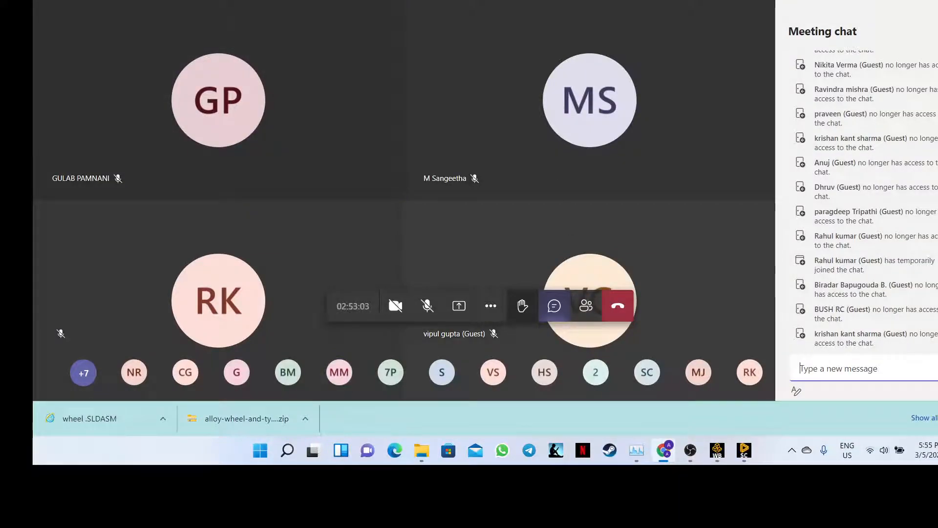
- Close Chrome's download bar and head back to the SpaceClaim window
{"action": "left_click", "coordinate": [750, 460]}
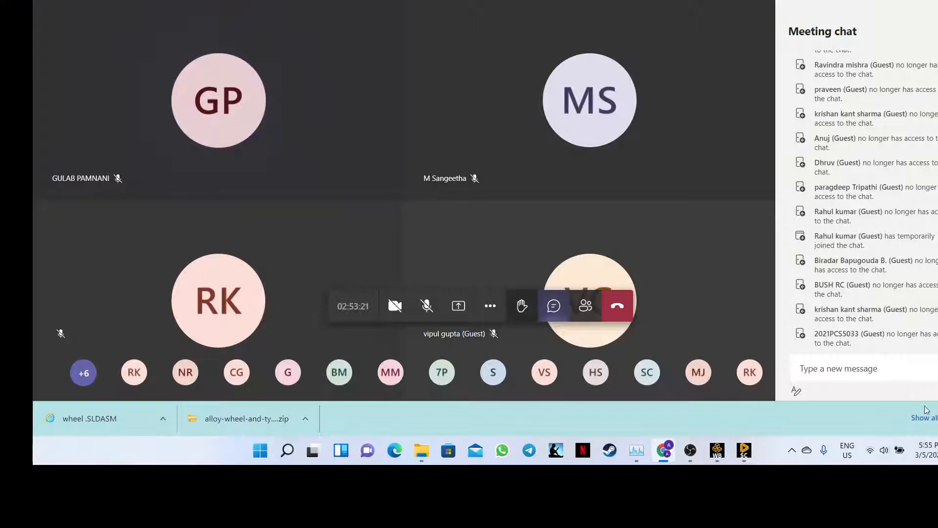
{"action": "left_click", "coordinate": [937, 418]}
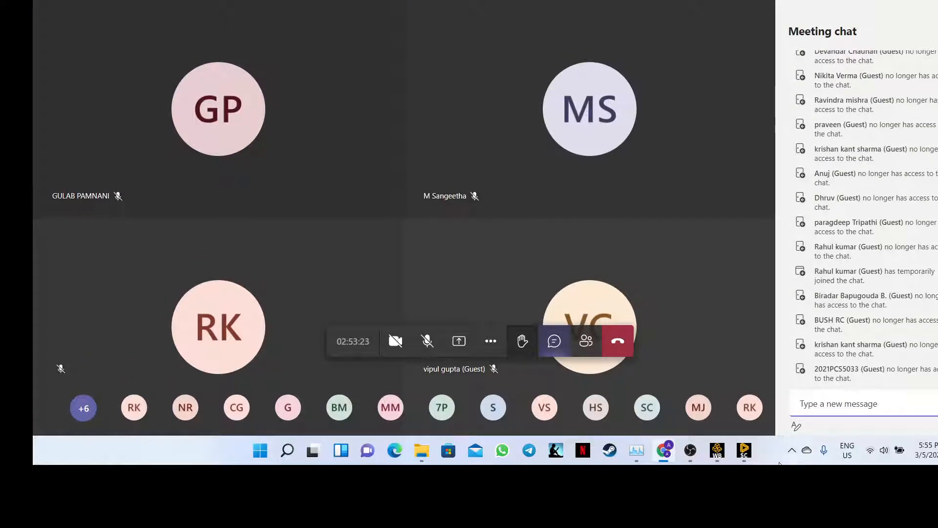
{"action": "mouse_move", "coordinate": [744, 459]}
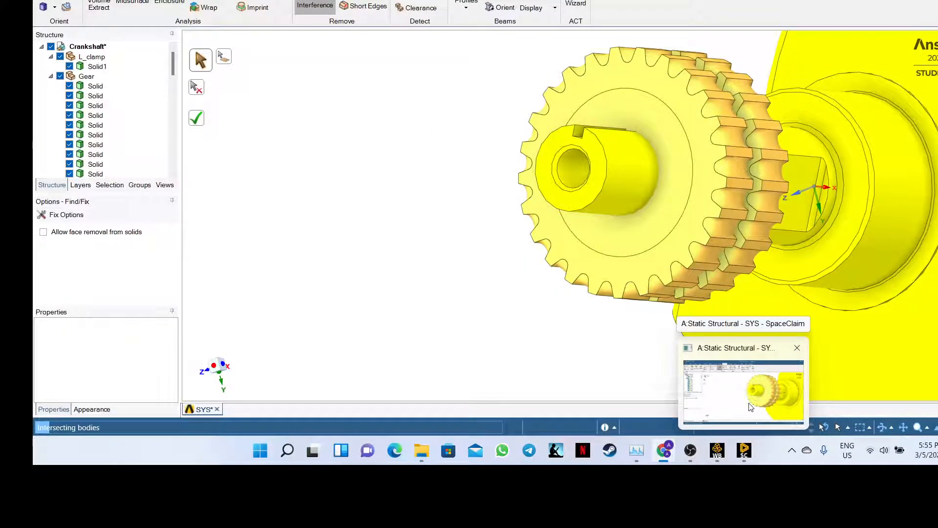
- Switch from SpaceClaim through Workbench to Chrome and its Feedback Form tab
{"action": "left_click", "coordinate": [751, 407]}
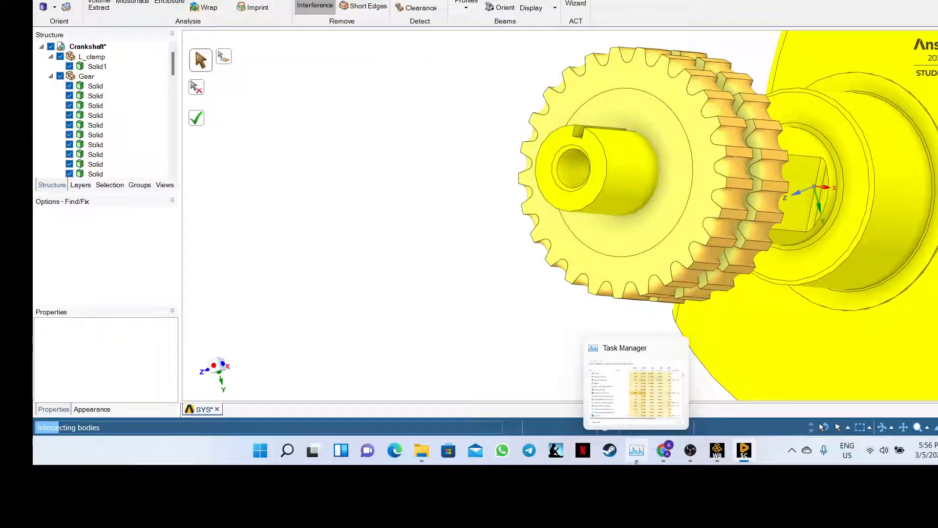
{"action": "left_click", "coordinate": [715, 451]}
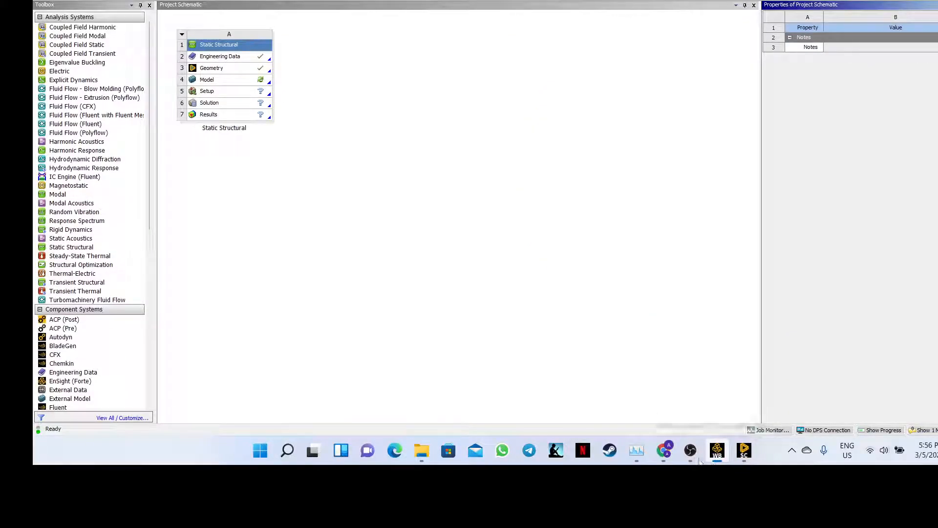
{"action": "left_click", "coordinate": [664, 450]}
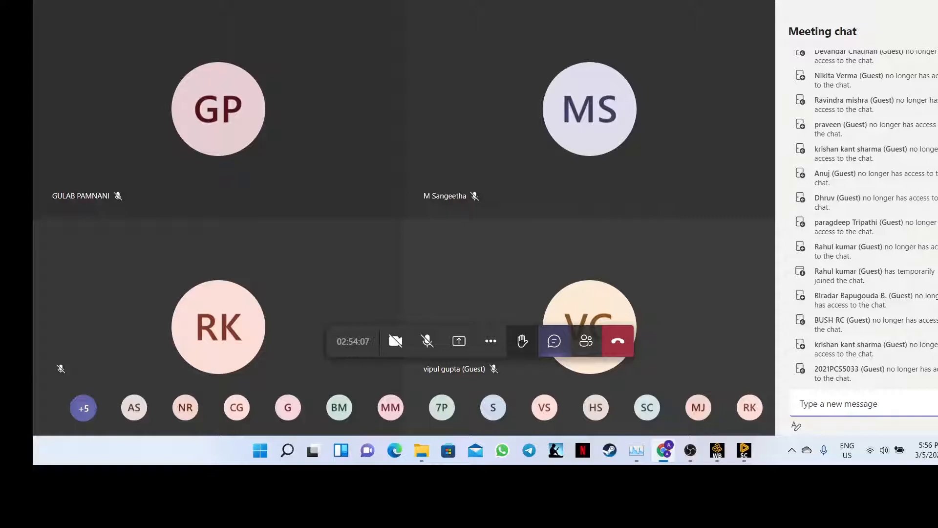
{"action": "key", "text": "ctrl+Tab"}
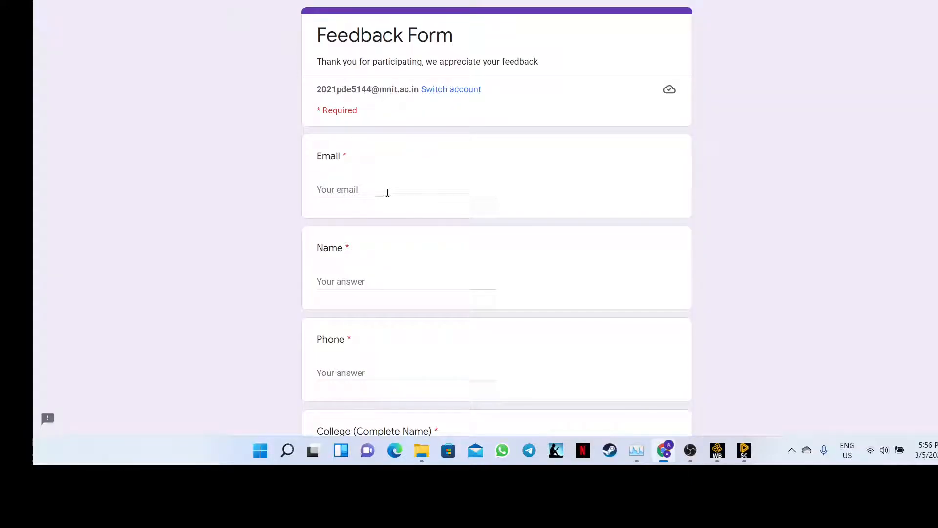
- Autofill the saved contact details, enter the phone number, and start on the college name
{"action": "scroll", "coordinate": [386, 186], "scroll_direction": "down", "scroll_amount": 1}
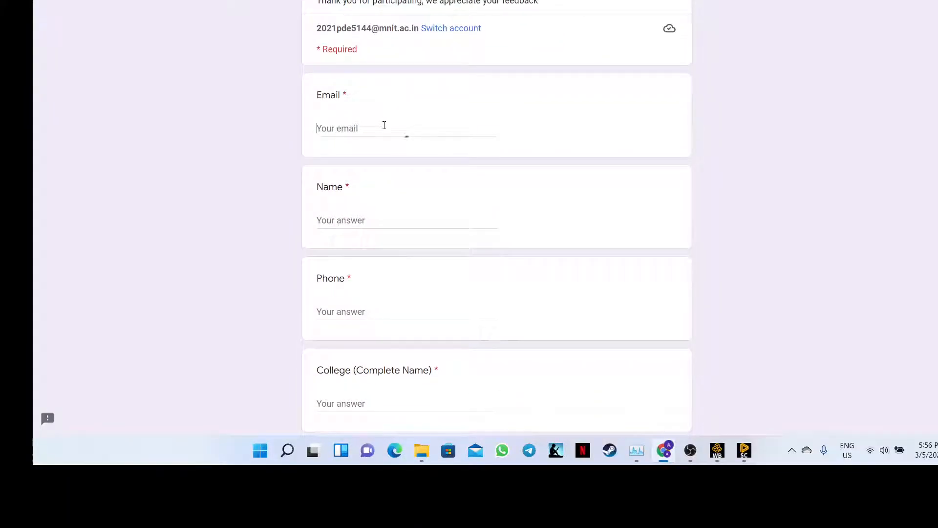
{"action": "left_click", "coordinate": [399, 144]}
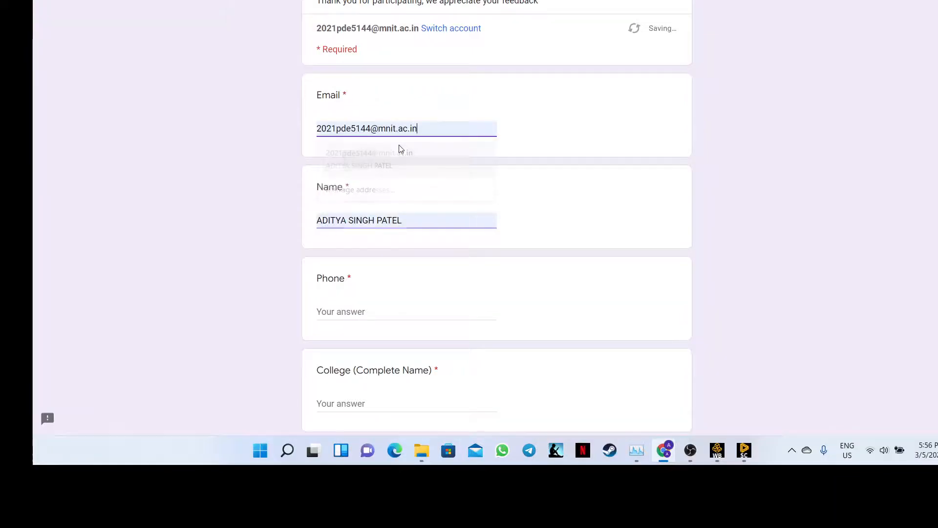
{"action": "scroll", "coordinate": [401, 195], "scroll_direction": "down", "scroll_amount": 2}
{"action": "left_click", "coordinate": [347, 183]}
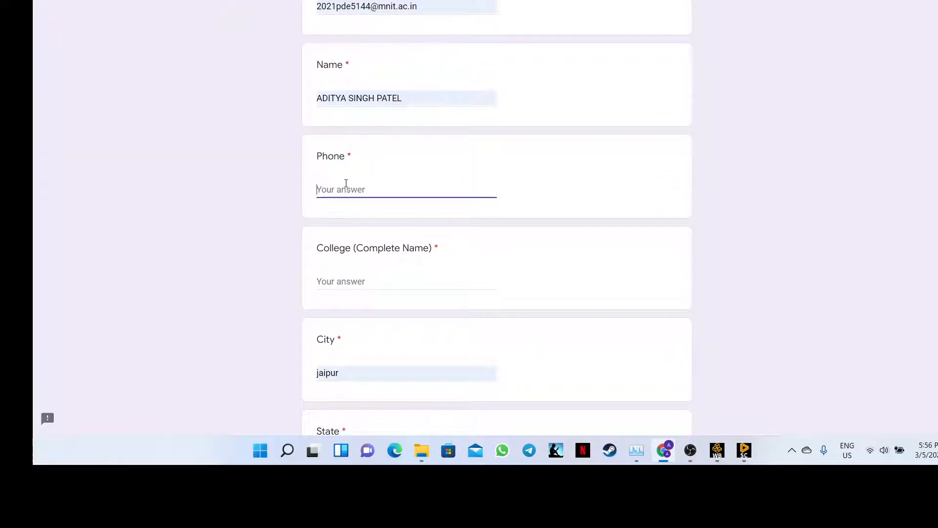
{"action": "scroll", "coordinate": [347, 186], "scroll_direction": "down", "scroll_amount": 3}
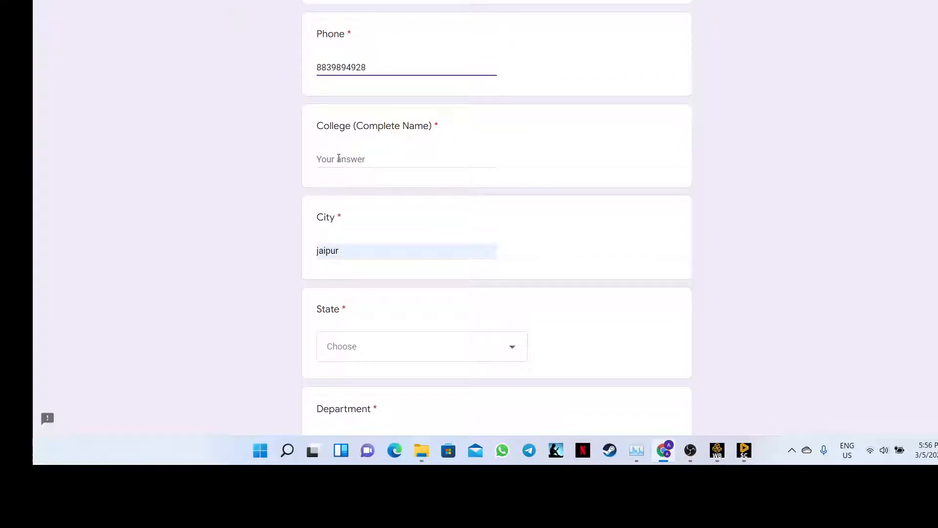
{"action": "left_click", "coordinate": [338, 158]}
- Choose Master's in Engineering as the role and rate the activities Good
{"action": "scroll", "coordinate": [339, 158], "scroll_direction": "down", "scroll_amount": 3}
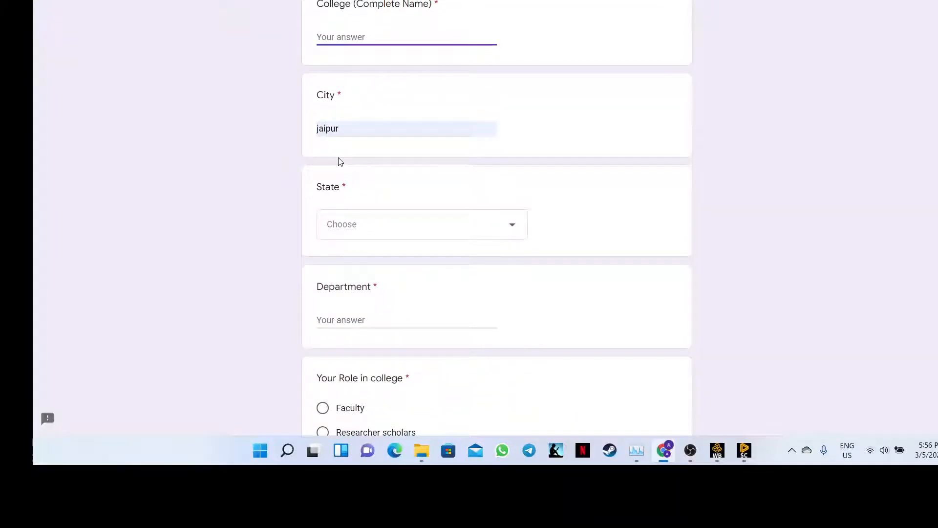
{"action": "scroll", "coordinate": [337, 155], "scroll_direction": "down", "scroll_amount": 4}
{"action": "scroll", "coordinate": [341, 162], "scroll_direction": "down", "scroll_amount": 3}
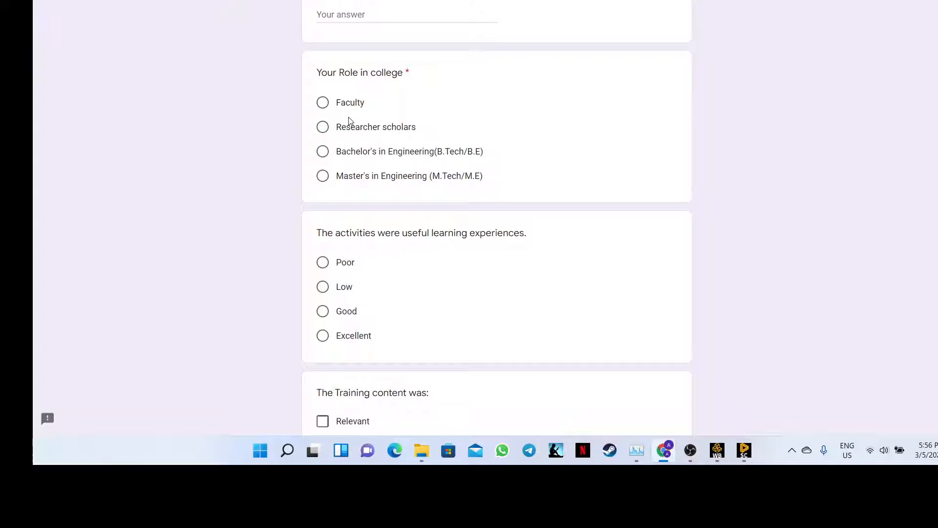
{"action": "left_click", "coordinate": [345, 179]}
{"action": "scroll", "coordinate": [335, 194], "scroll_direction": "down", "scroll_amount": 2}
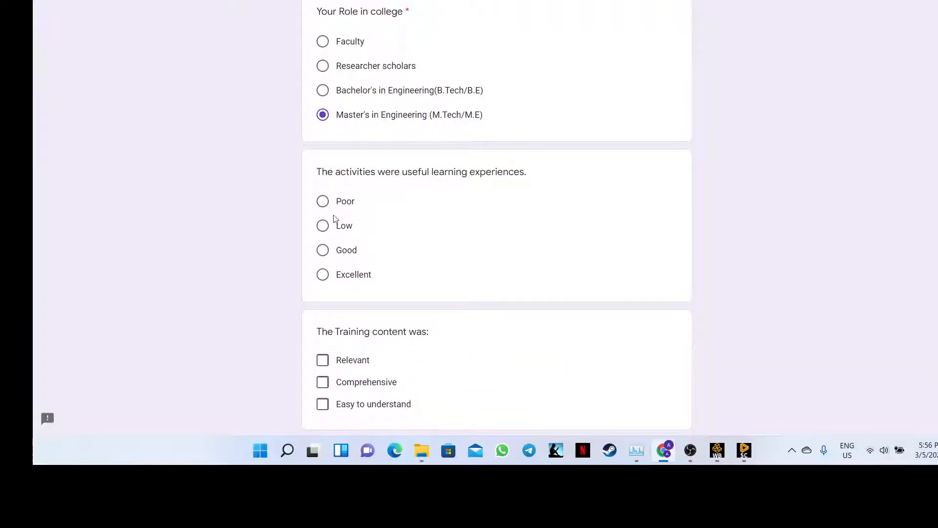
{"action": "left_click", "coordinate": [323, 251]}
- Mark the content relevant, comprehensive and easy to understand, and trainers knowledgeable and well-prepared
{"action": "scroll", "coordinate": [364, 228], "scroll_direction": "down", "scroll_amount": 4}
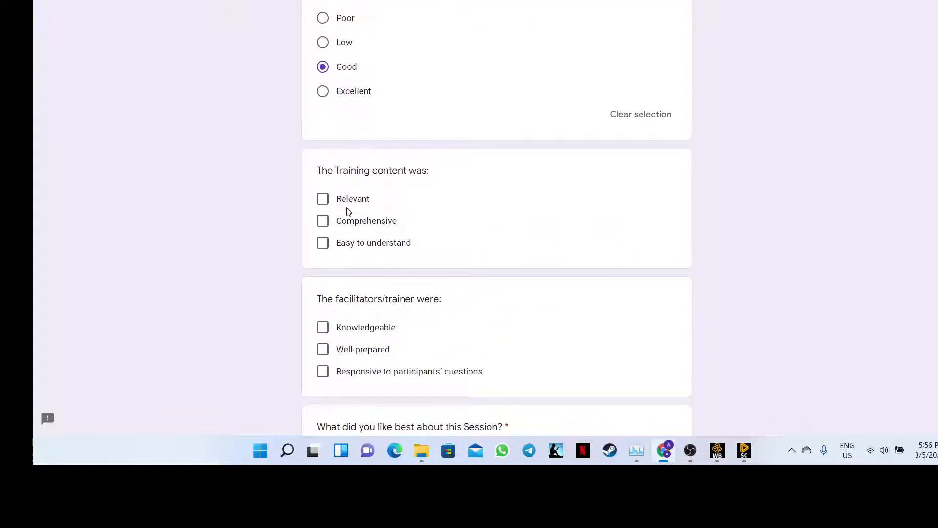
{"action": "left_click", "coordinate": [323, 221]}
{"action": "left_click", "coordinate": [323, 199]}
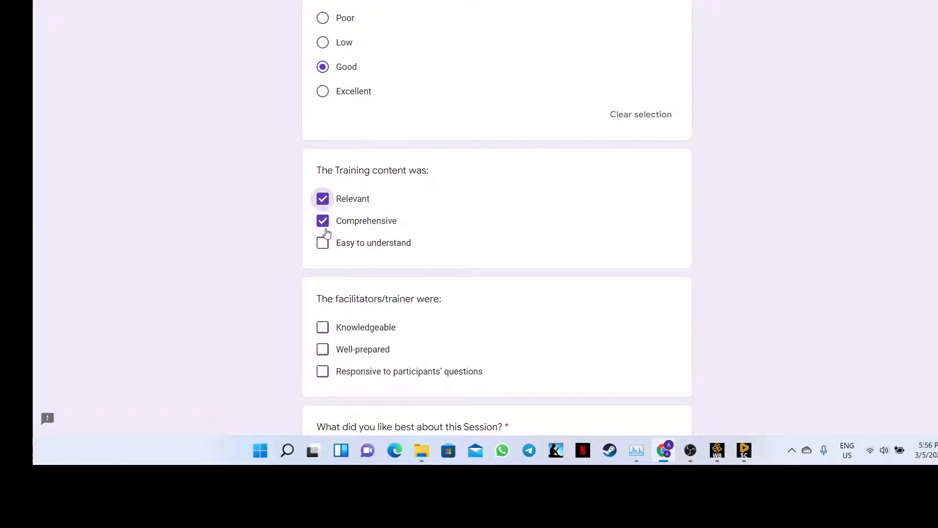
{"action": "scroll", "coordinate": [326, 241], "scroll_direction": "down", "scroll_amount": 1}
{"action": "left_click", "coordinate": [322, 190]}
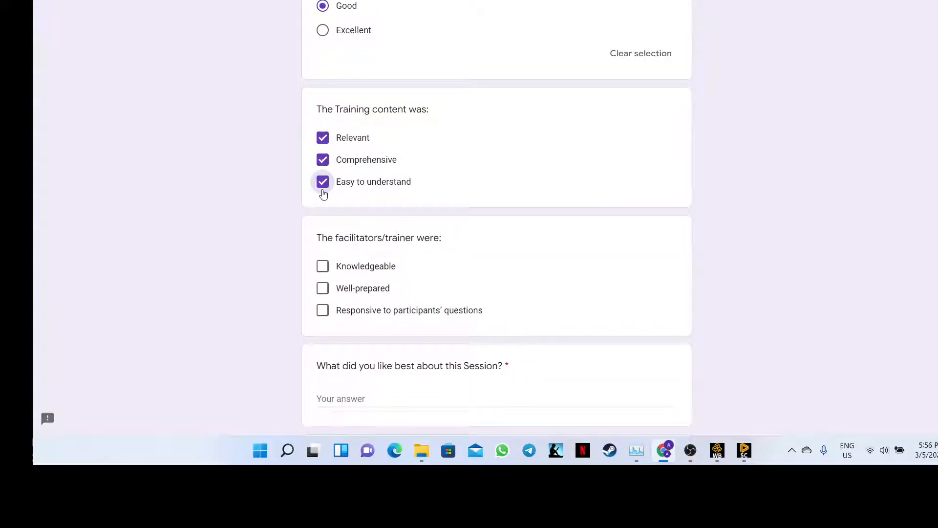
{"action": "scroll", "coordinate": [327, 231], "scroll_direction": "down", "scroll_amount": 2}
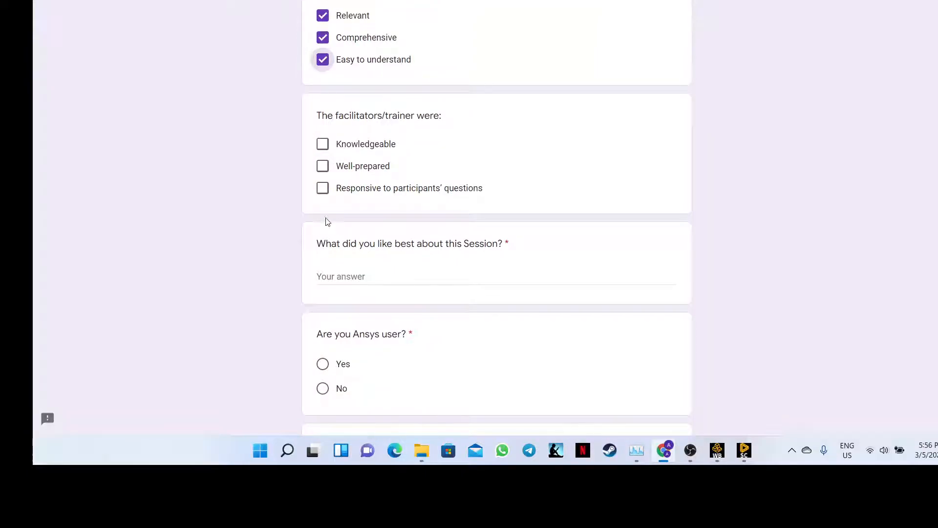
{"action": "left_click", "coordinate": [323, 145]}
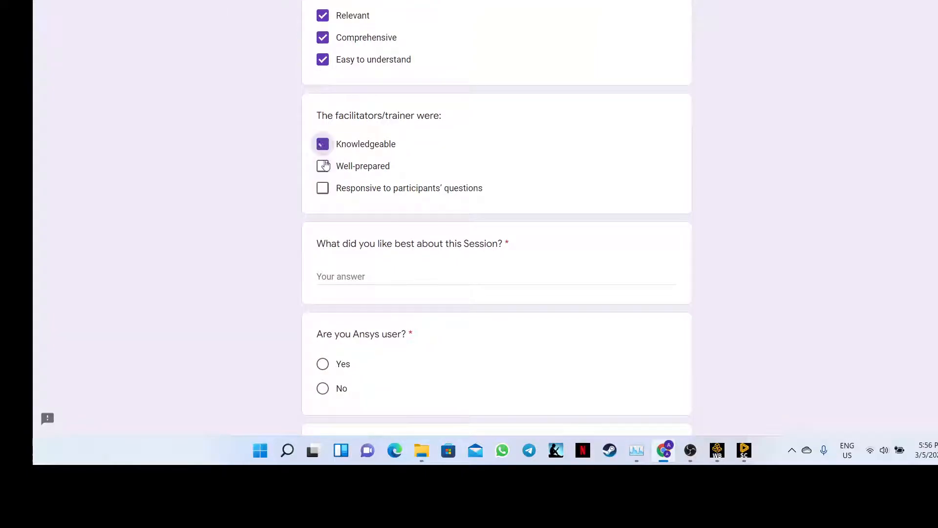
{"action": "left_click", "coordinate": [323, 167]}
- Answer Yes to both the Ansys user and Ansys upgrade questions
{"action": "scroll", "coordinate": [312, 222], "scroll_direction": "down", "scroll_amount": 2}
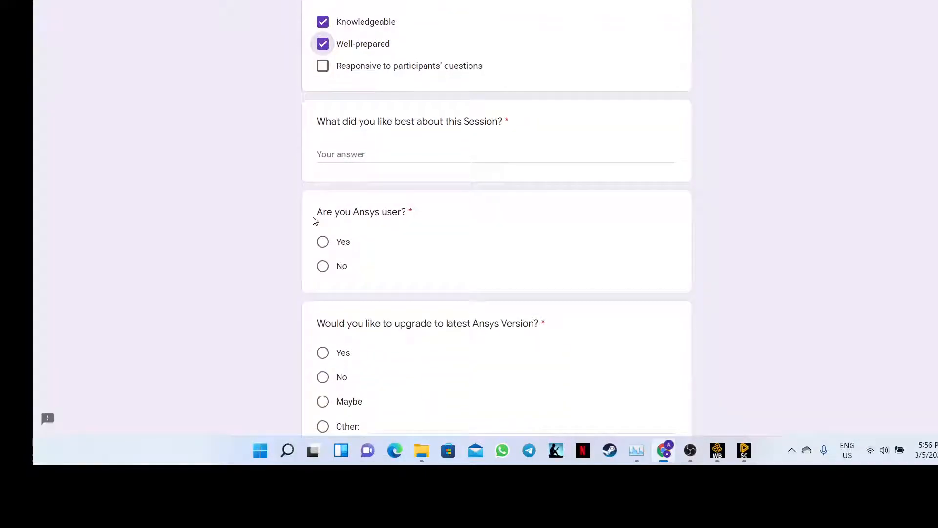
{"action": "scroll", "coordinate": [315, 220], "scroll_direction": "down", "scroll_amount": 2}
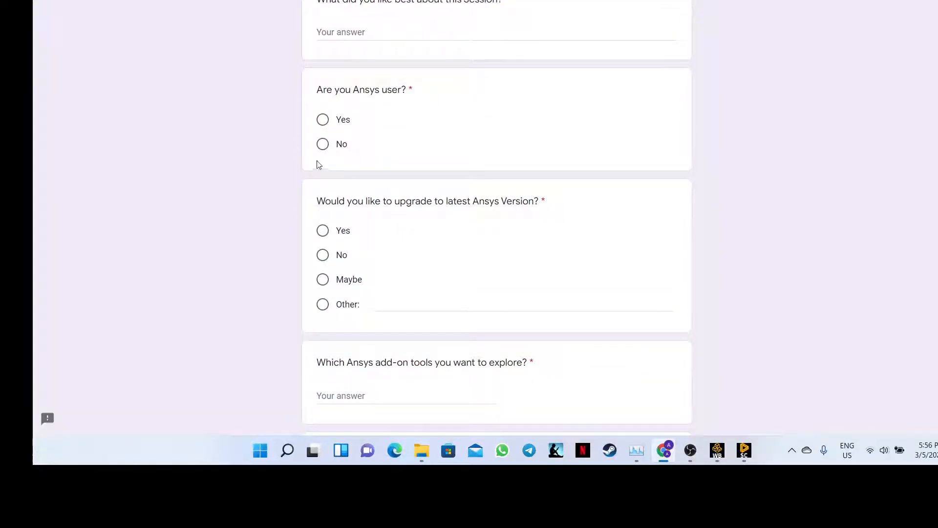
{"action": "left_click", "coordinate": [323, 120]}
{"action": "scroll", "coordinate": [336, 195], "scroll_direction": "down", "scroll_amount": 2}
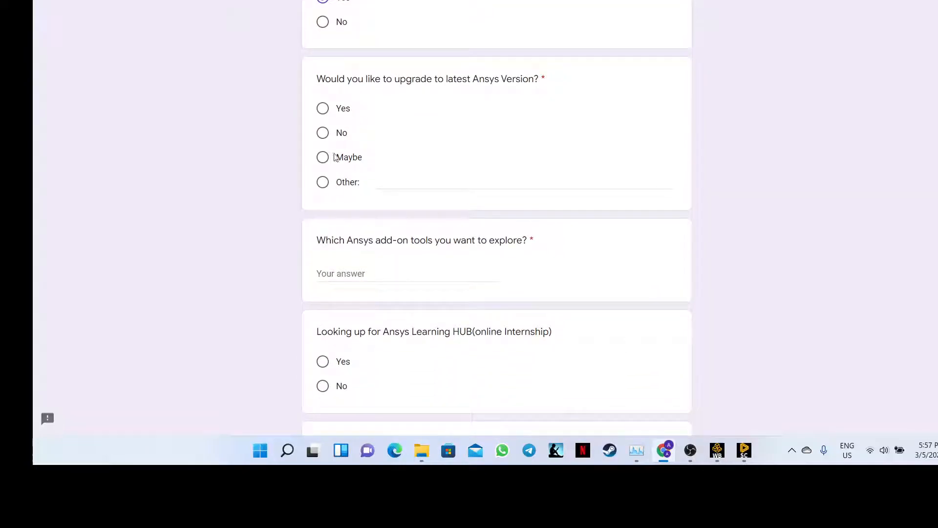
{"action": "left_click", "coordinate": [323, 109]}
{"action": "scroll", "coordinate": [326, 130], "scroll_direction": "down", "scroll_amount": 3}
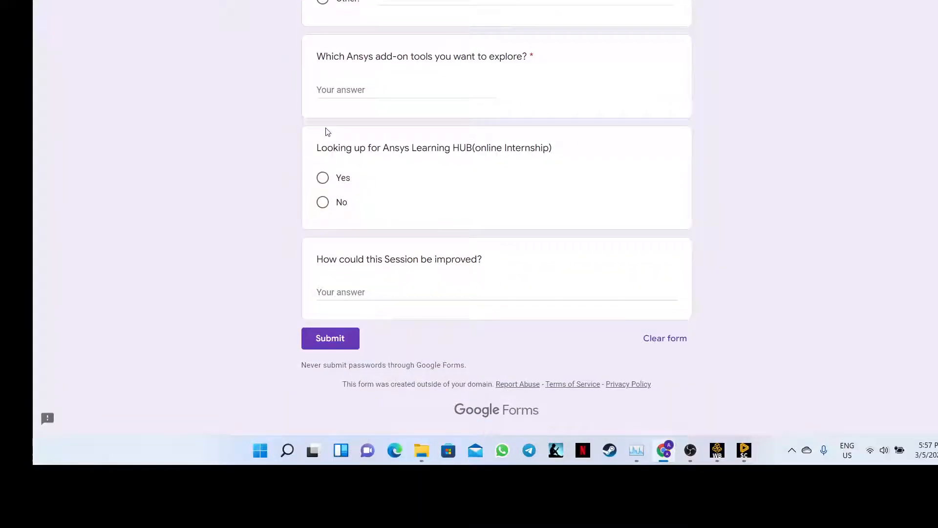
{"action": "scroll", "coordinate": [327, 130], "scroll_direction": "up", "scroll_amount": 5}
{"action": "scroll", "coordinate": [327, 132], "scroll_direction": "up", "scroll_amount": 20}
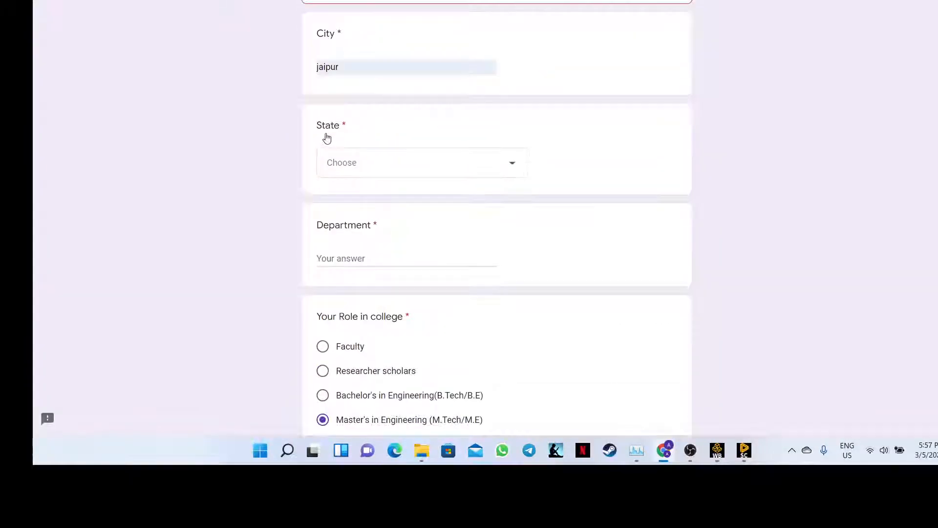
{"action": "scroll", "coordinate": [326, 137], "scroll_direction": "up", "scroll_amount": 3}
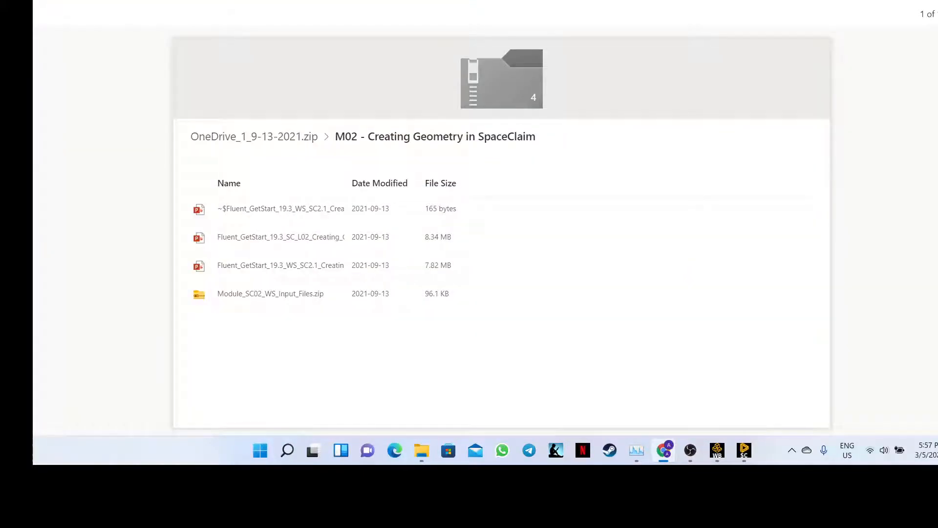
- Browse the zip's top level back into 'M02 - Creating Geometry in SpaceClaim', then return to Teams
{"action": "right_click", "coordinate": [296, 216]}
{"action": "key", "text": "Escape"}
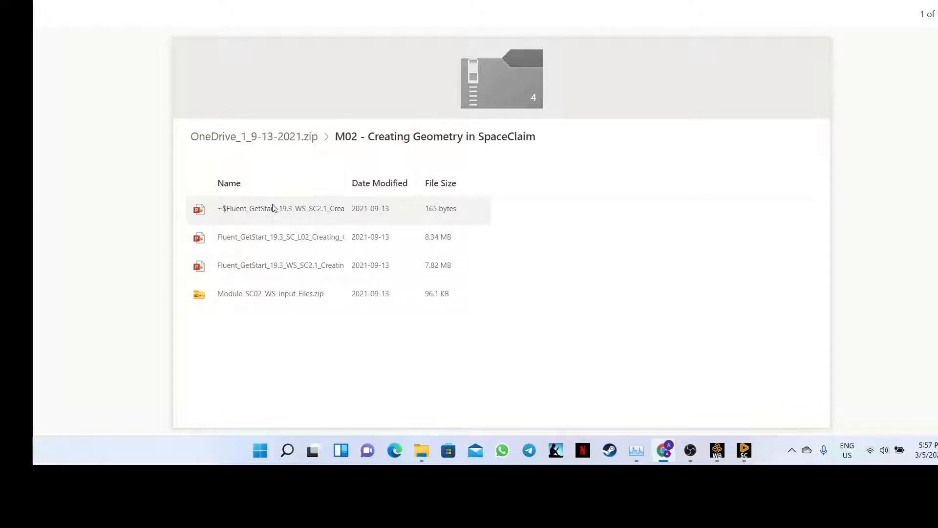
{"action": "left_click", "coordinate": [303, 138]}
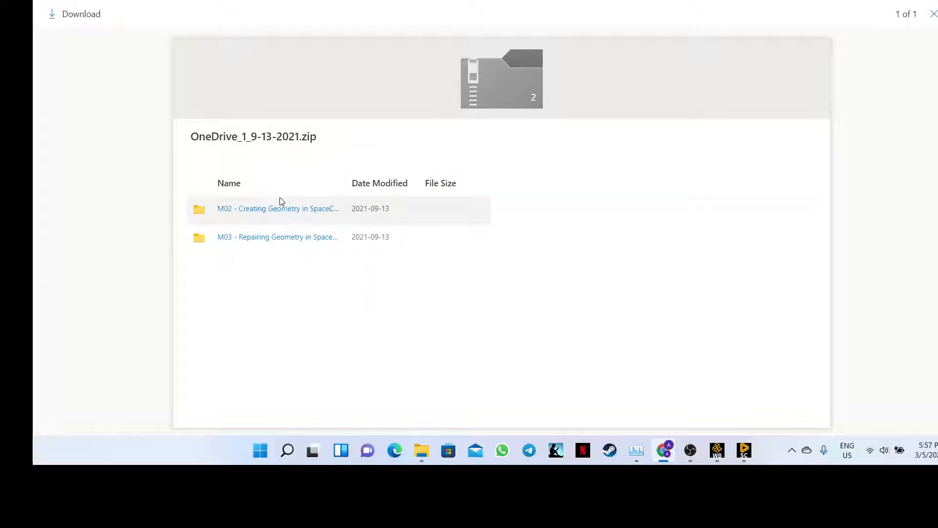
{"action": "left_click", "coordinate": [279, 209]}
{"action": "left_click", "coordinate": [272, 138]}
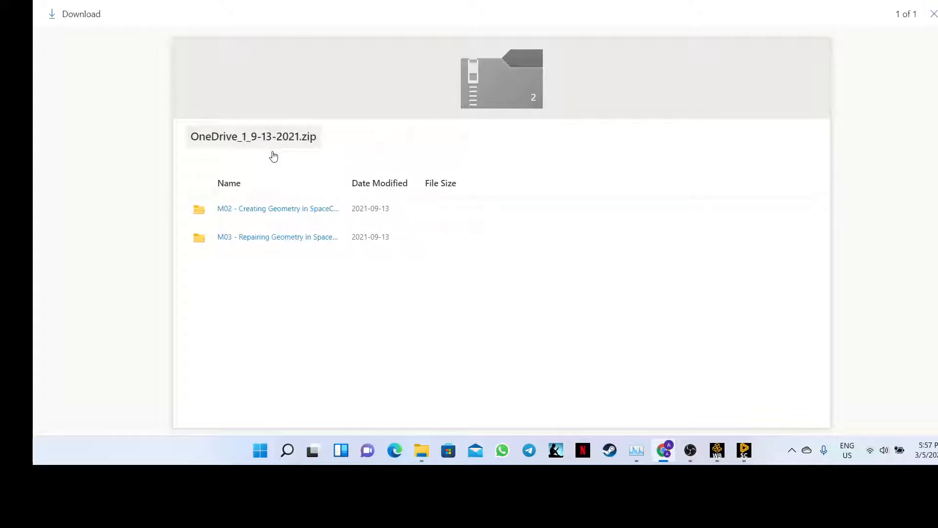
{"action": "right_click", "coordinate": [270, 213]}
{"action": "left_click", "coordinate": [255, 211]}
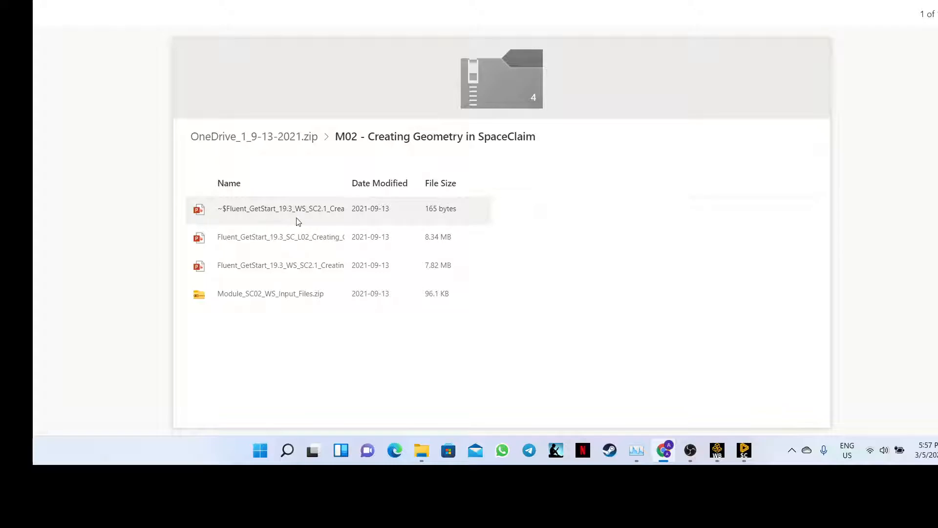
{"action": "left_click", "coordinate": [294, 1]}
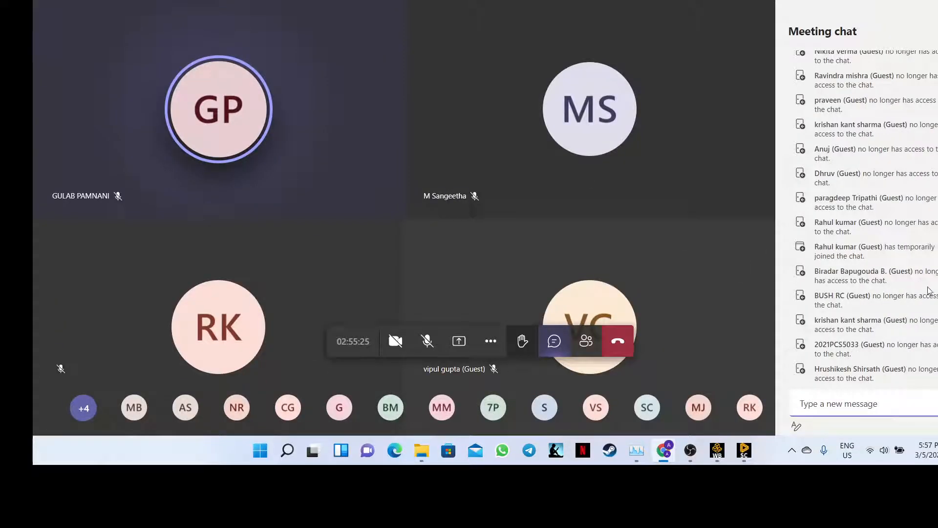
- Find the OneDrive_1_9-13-2021.zip post in the meeting chat and open its link in a new tab
{"action": "scroll", "coordinate": [864, 215], "scroll_direction": "up", "scroll_amount": 15}
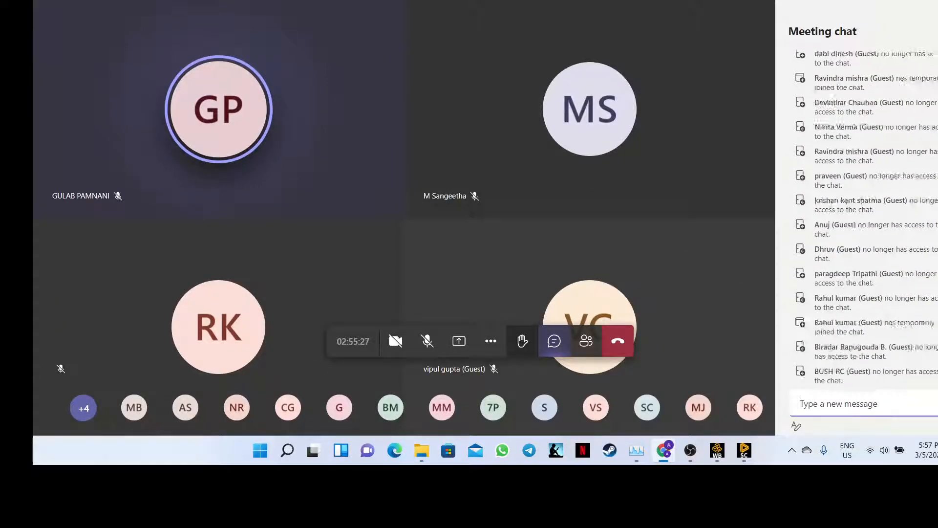
{"action": "scroll", "coordinate": [864, 215], "scroll_direction": "down", "scroll_amount": 2}
{"action": "scroll", "coordinate": [864, 215], "scroll_direction": "down", "scroll_amount": 1}
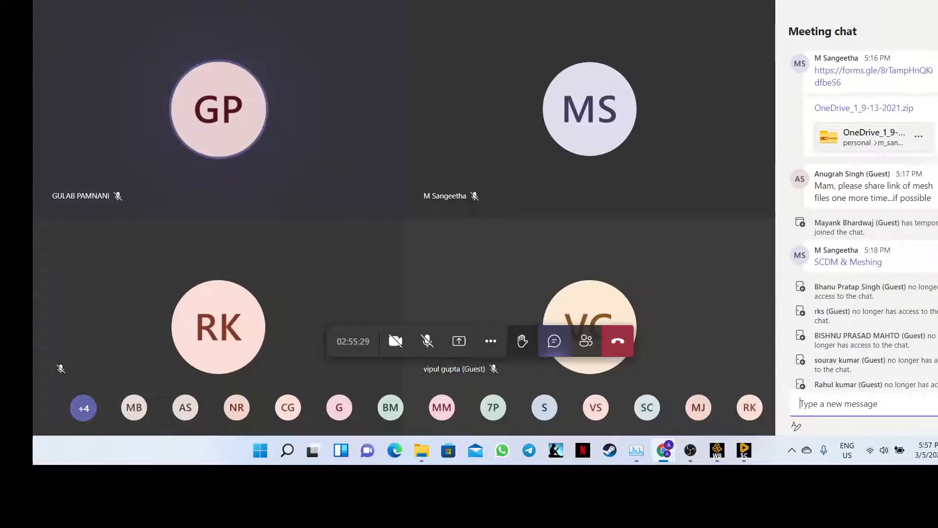
{"action": "scroll", "coordinate": [864, 215], "scroll_direction": "up", "scroll_amount": 1}
{"action": "scroll", "coordinate": [902, 241], "scroll_direction": "up", "scroll_amount": 1}
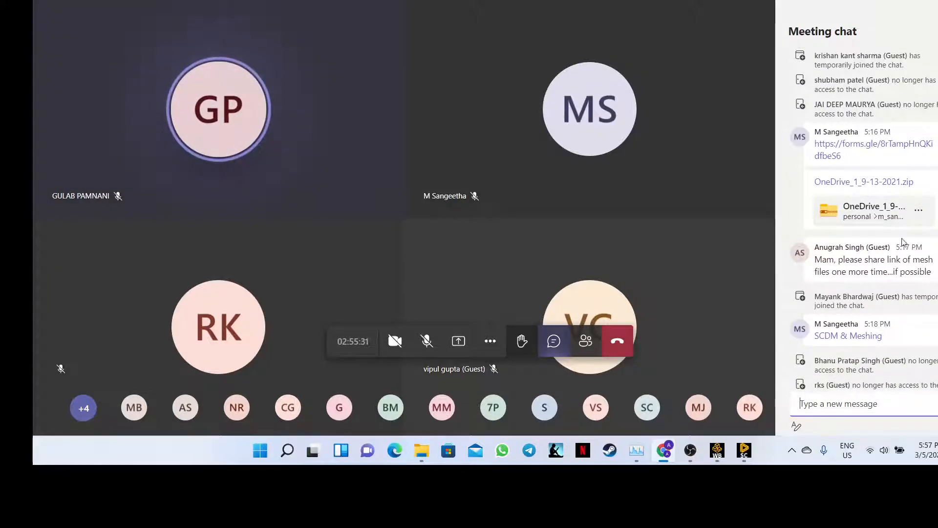
{"action": "left_click", "coordinate": [876, 211]}
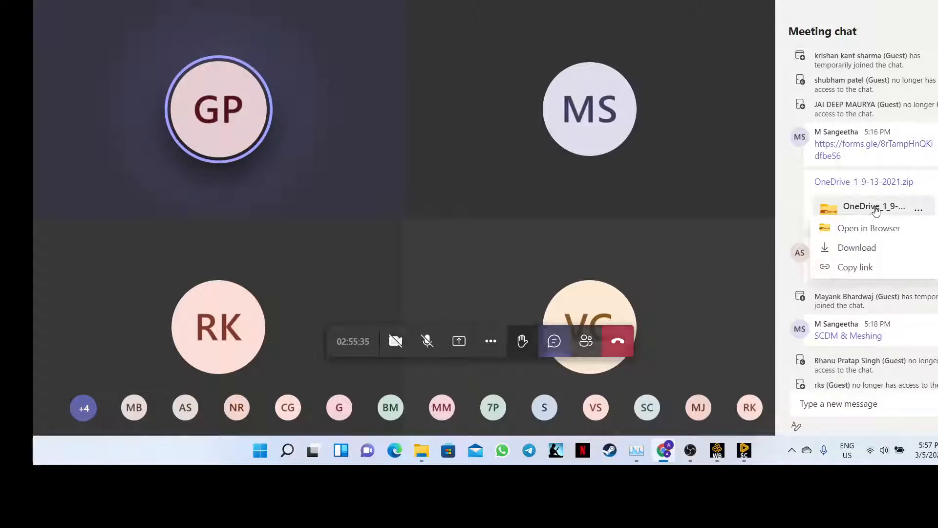
{"action": "left_click", "coordinate": [878, 249]}
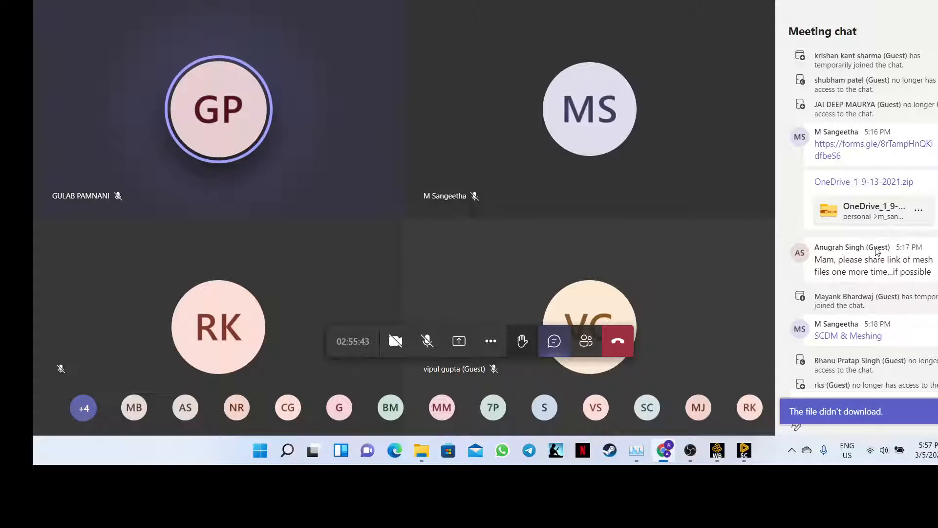
{"action": "right_click", "coordinate": [859, 187]}
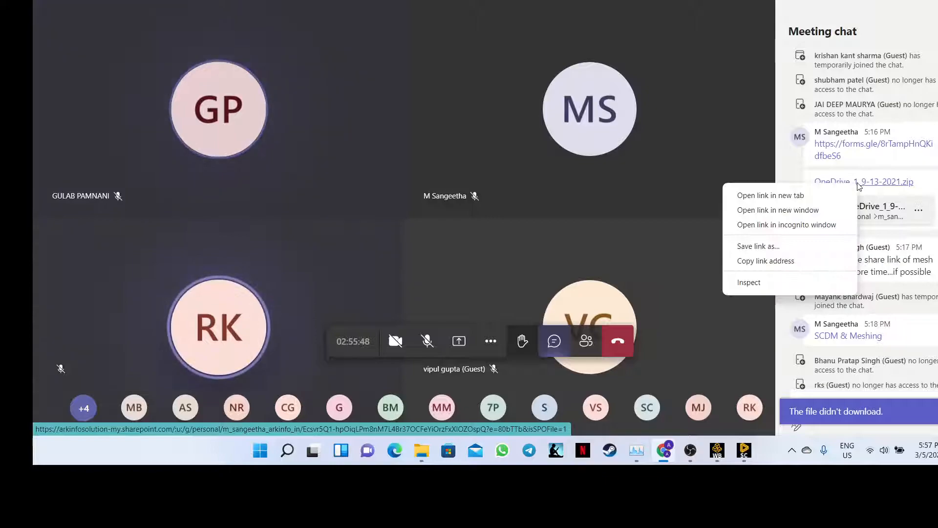
{"action": "left_click", "coordinate": [822, 199]}
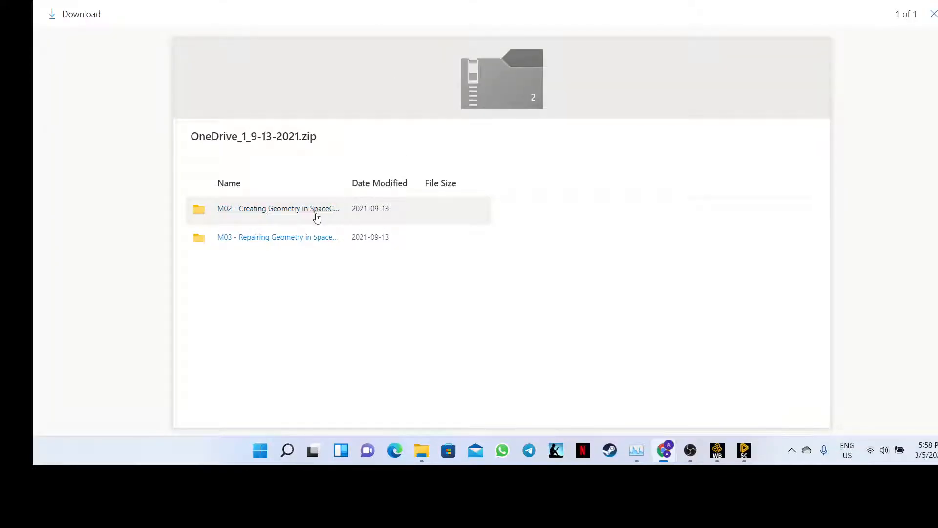
{"action": "right_click", "coordinate": [314, 217]}
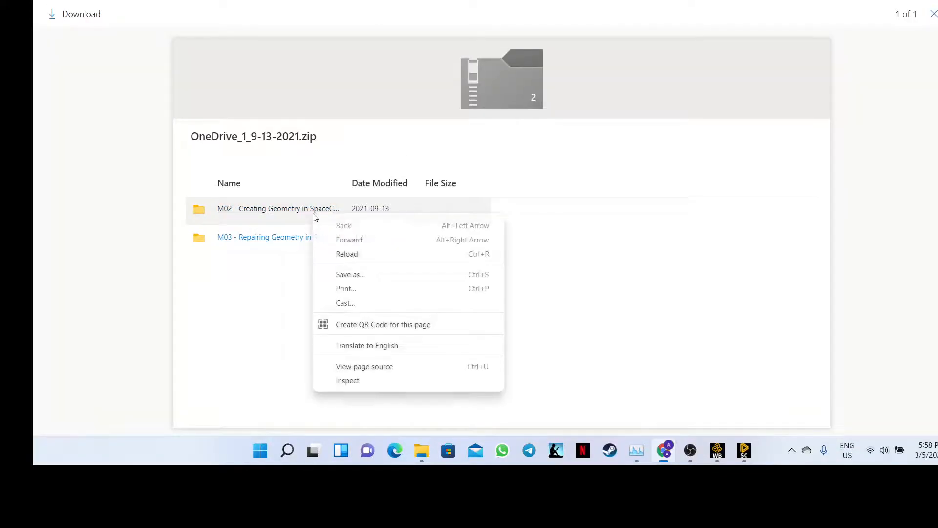
- Open the M02 folder, go back to workshop_instructions_trainee, then return to the Teams tab
{"action": "left_click", "coordinate": [306, 215]}
{"action": "left_click", "coordinate": [305, 215]}
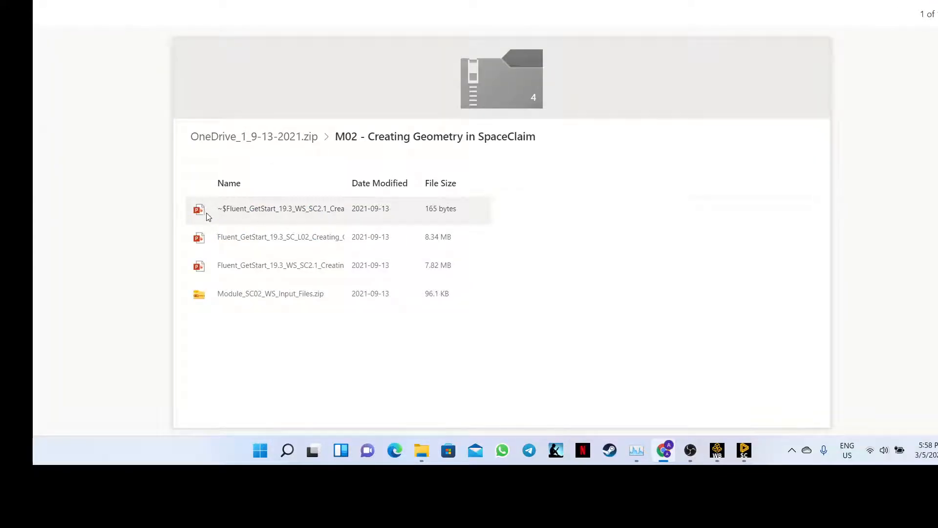
{"action": "right_click", "coordinate": [198, 211]}
{"action": "left_click", "coordinate": [254, 208]}
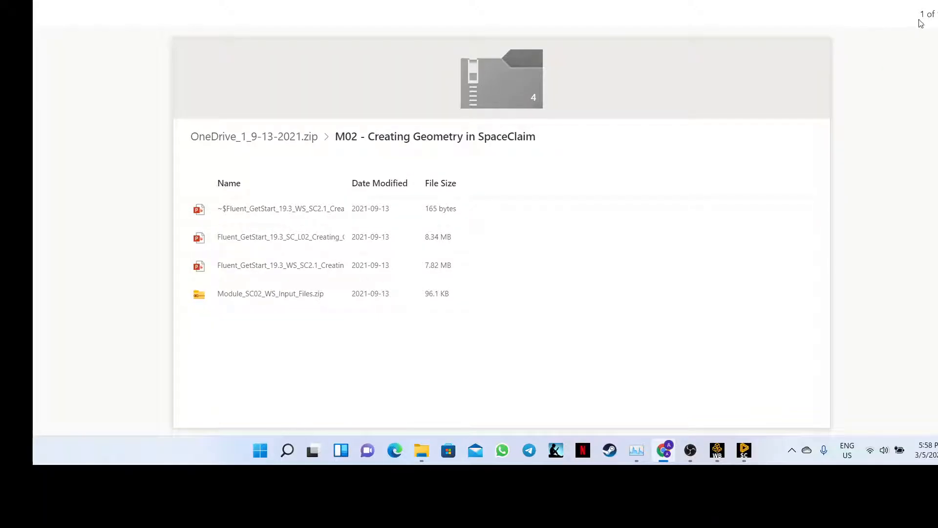
{"action": "key", "text": "alt+Left"}
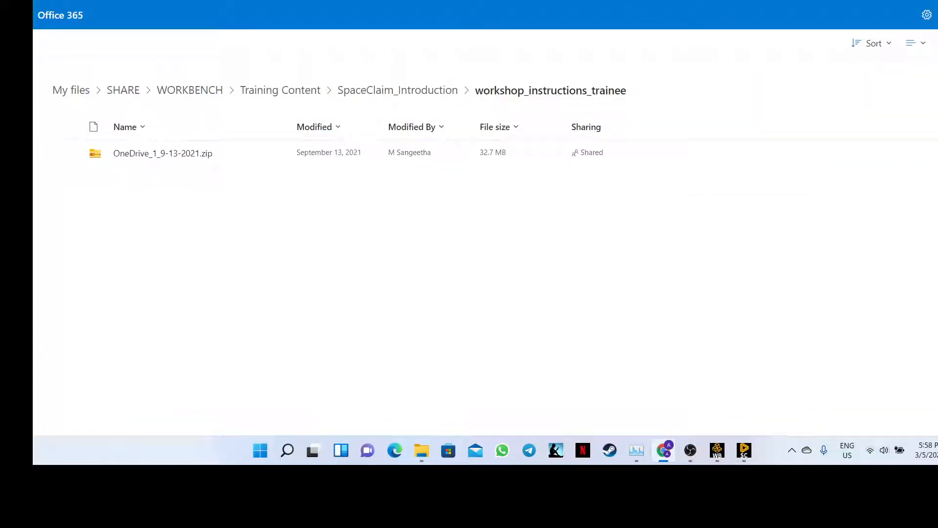
{"action": "key", "text": "ctrl+shift+Tab"}
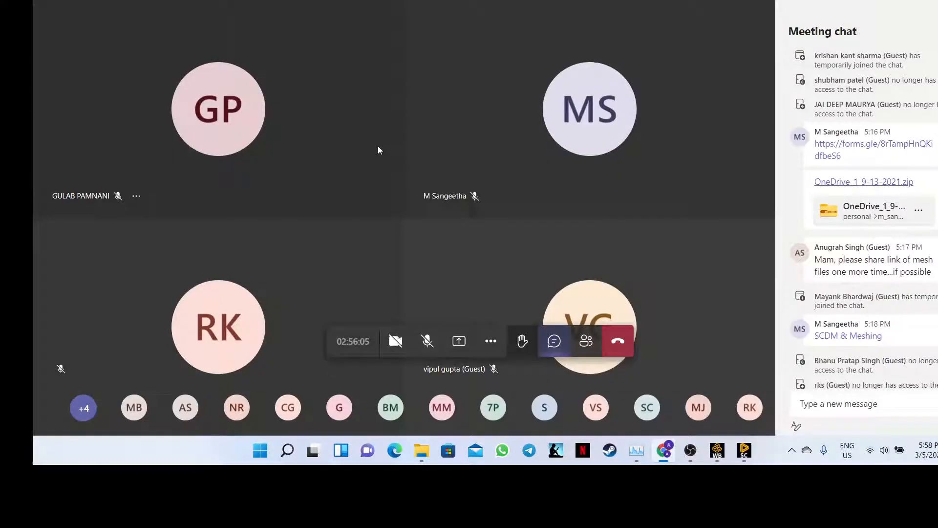
- Return to SpaceClaim, orbit to face the gear, and subtract the interference regions from the larger body
{"action": "left_click", "coordinate": [746, 459]}
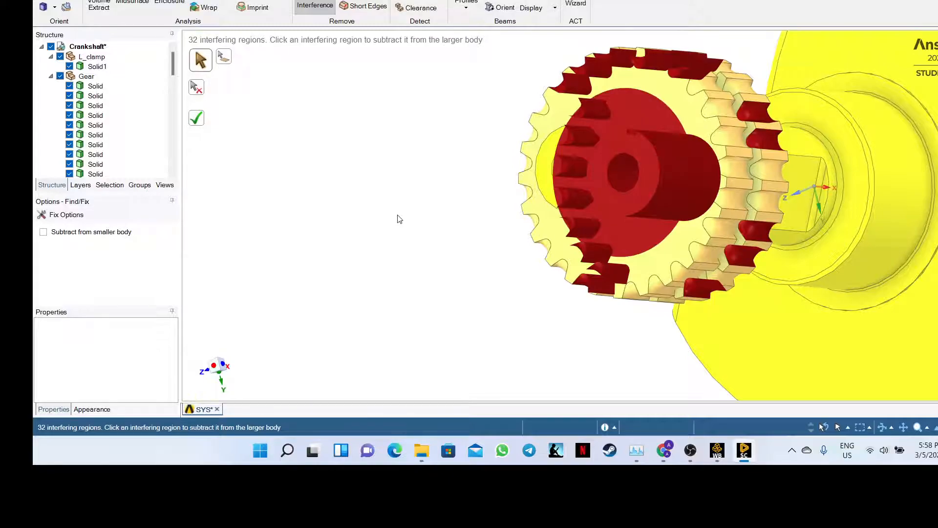
{"action": "scroll", "coordinate": [421, 207], "scroll_direction": "down", "scroll_amount": 3}
{"action": "middle_click_drag", "start_coordinate": [421, 204], "coordinate": [500, 225]}
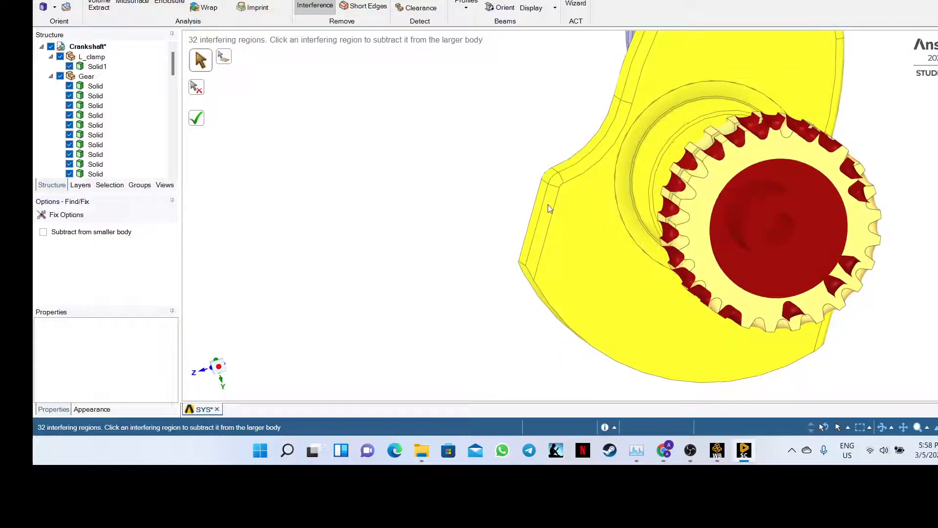
{"action": "left_click", "coordinate": [726, 167]}
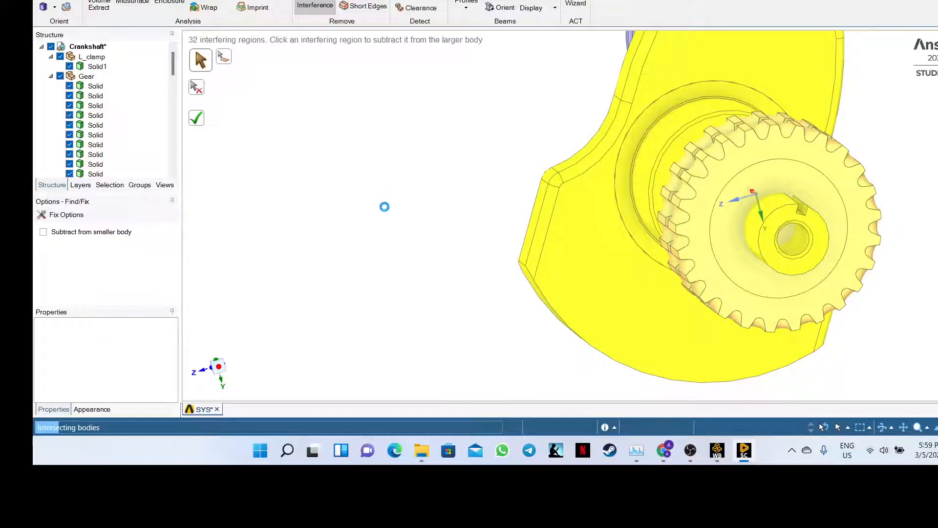
- Subtract the top red interfering region on the gear, leaving 31 interfering regions
{"action": "mouse_move", "coordinate": [667, 455]}
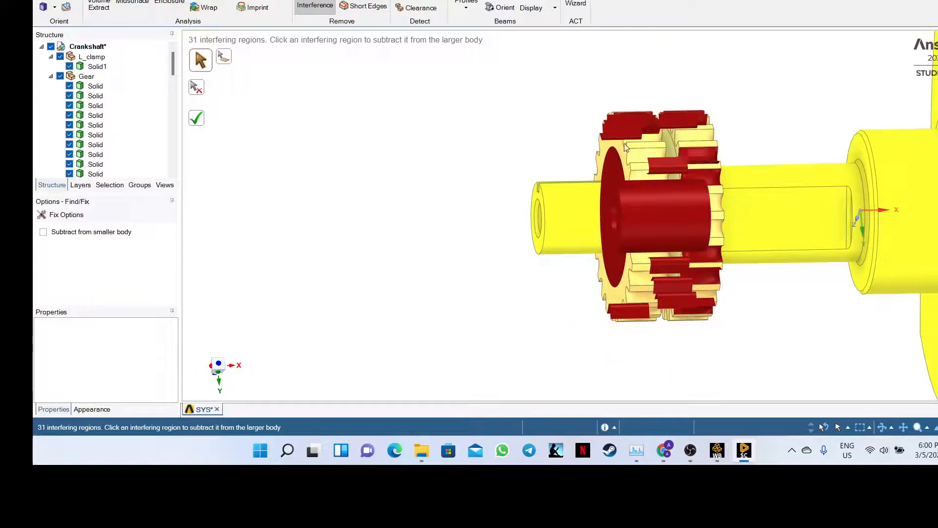
{"action": "left_click", "coordinate": [630, 130]}
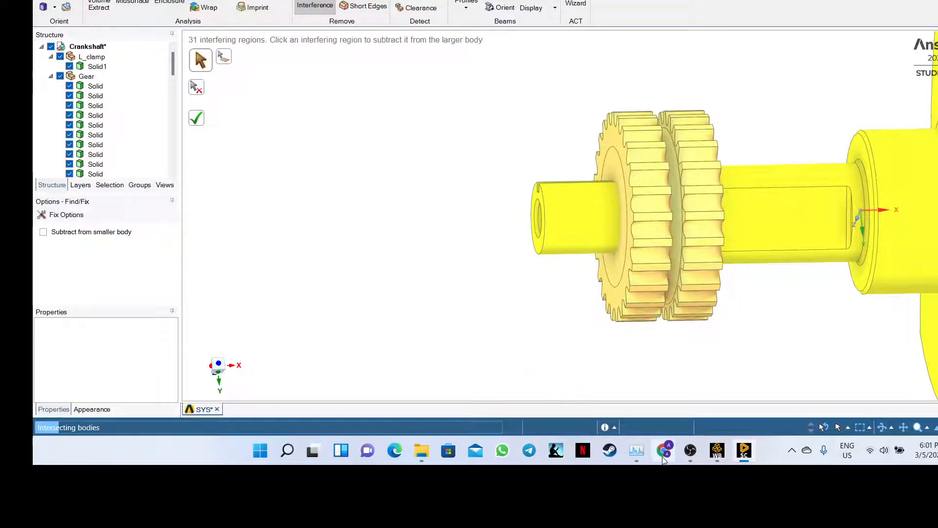
- Switch briefly to the Teams meeting, then return to the crankshaft model in SpaceClaim
{"action": "mouse_move", "coordinate": [663, 452]}
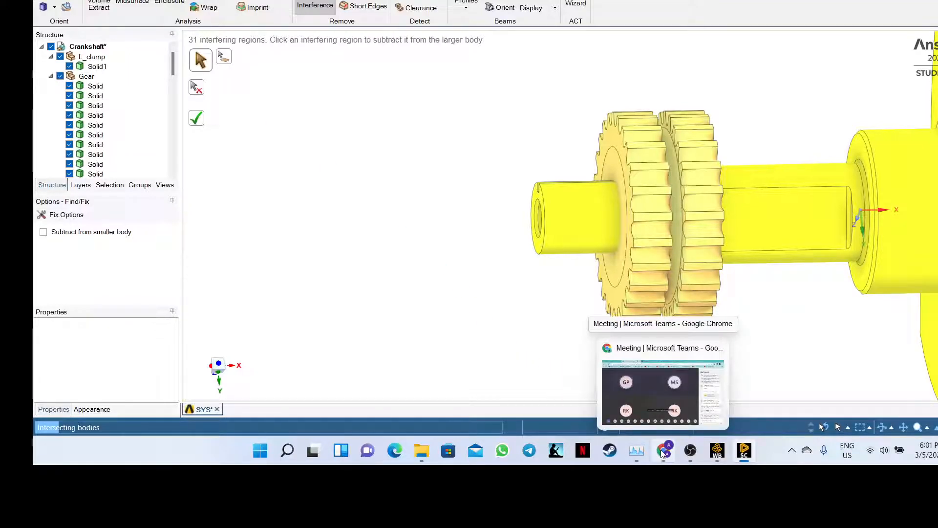
{"action": "mouse_move", "coordinate": [727, 450]}
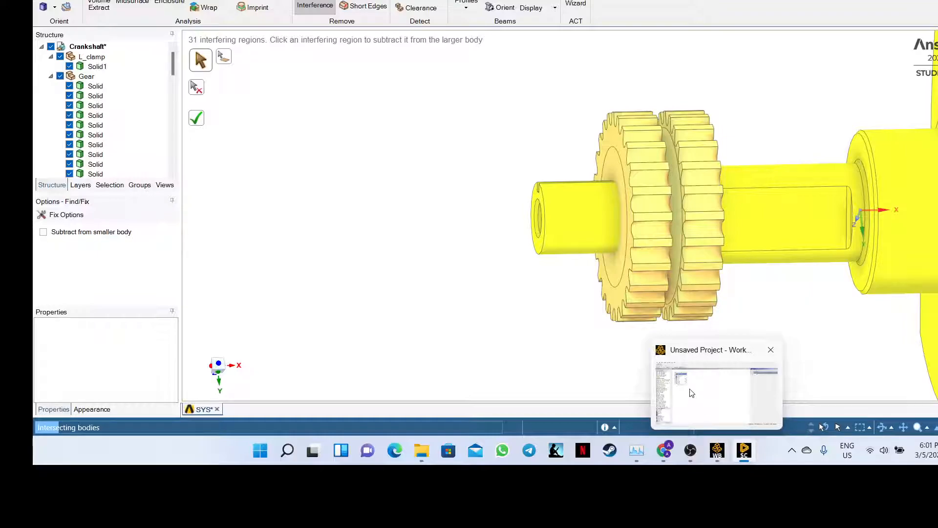
{"action": "mouse_move", "coordinate": [689, 390]}
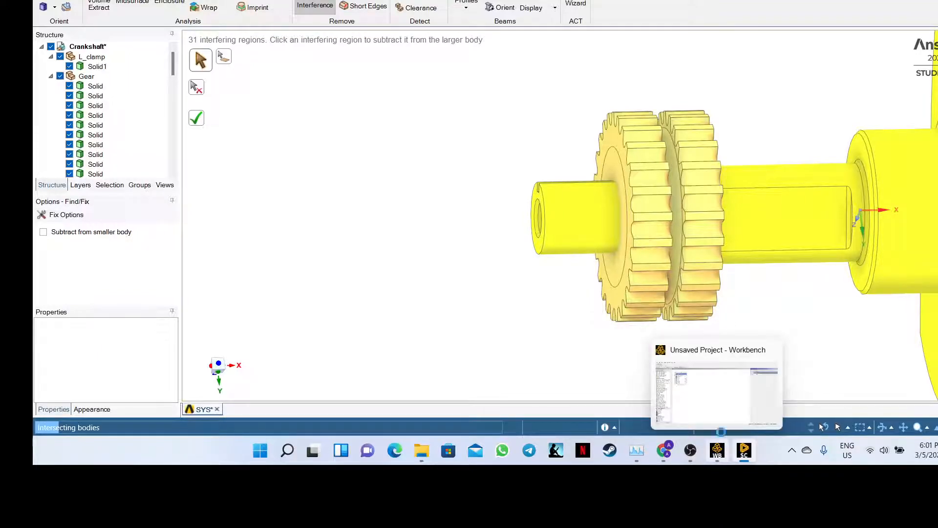
{"action": "mouse_move", "coordinate": [714, 412]}
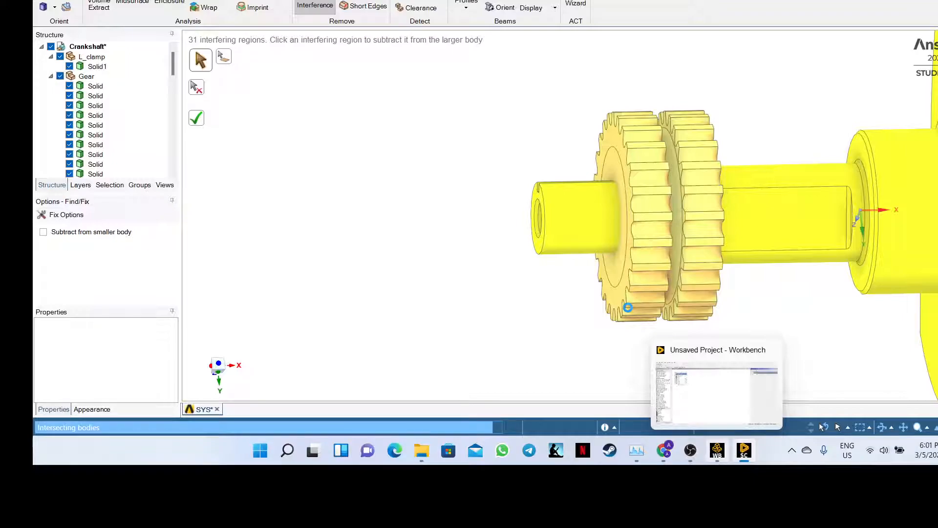
{"action": "key", "text": "alt+Tab"}
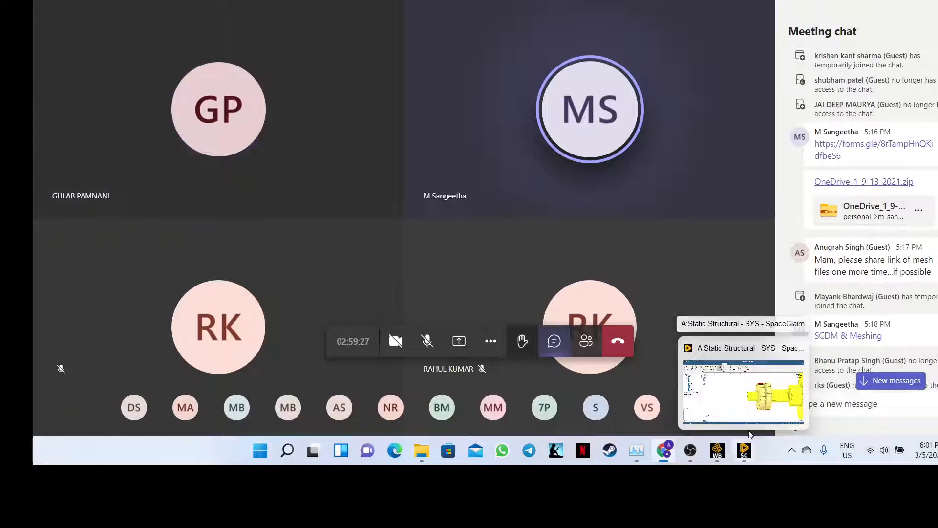
{"action": "left_click", "coordinate": [750, 416]}
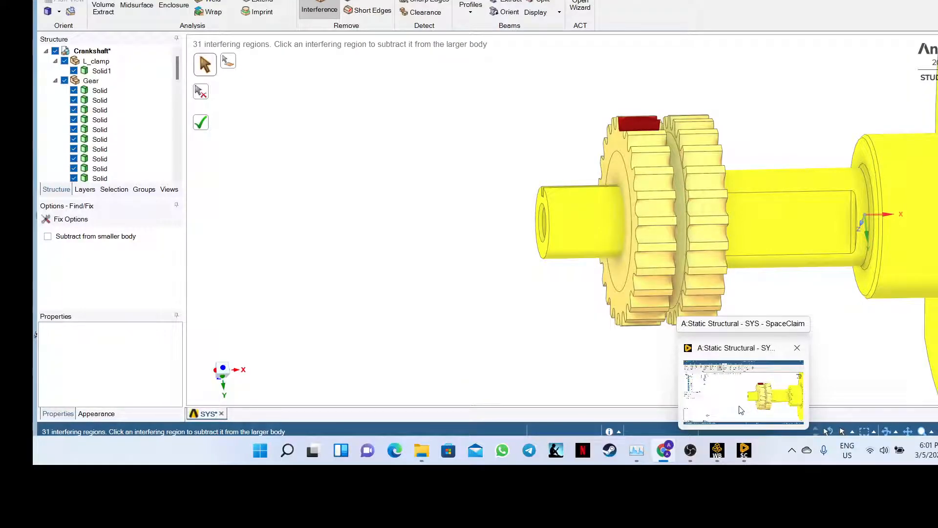
{"action": "left_click", "coordinate": [742, 410]}
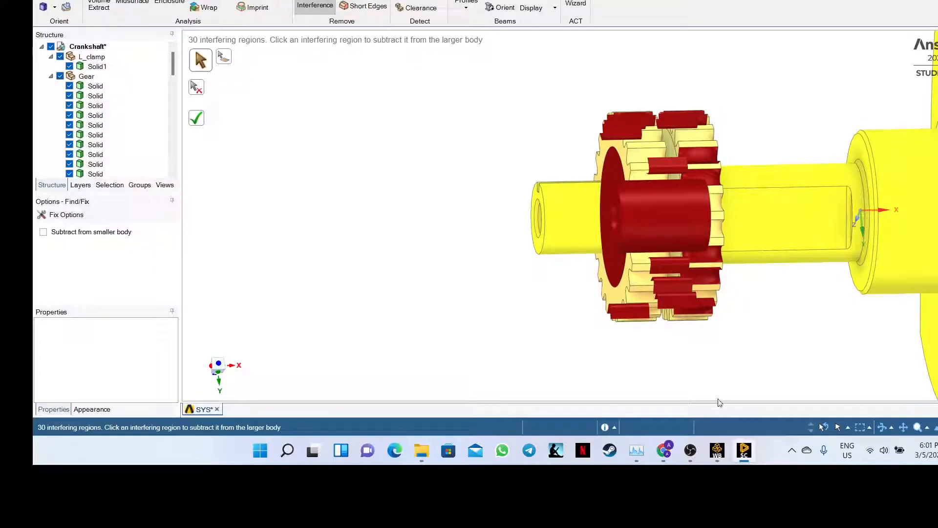
- Orbit and zoom around the gear, then subtract one more red interfering region from the larger body
{"action": "scroll", "coordinate": [723, 336], "scroll_direction": "down", "scroll_amount": 3}
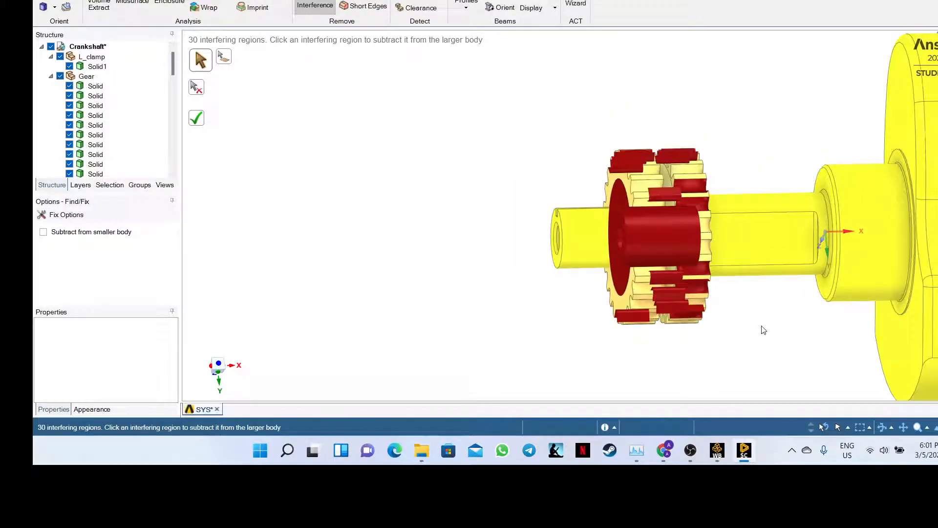
{"action": "scroll", "coordinate": [764, 330], "scroll_direction": "down", "scroll_amount": 2}
{"action": "scroll", "coordinate": [932, 313], "scroll_direction": "up", "scroll_amount": 3}
{"action": "scroll", "coordinate": [933, 313], "scroll_direction": "down", "scroll_amount": 3}
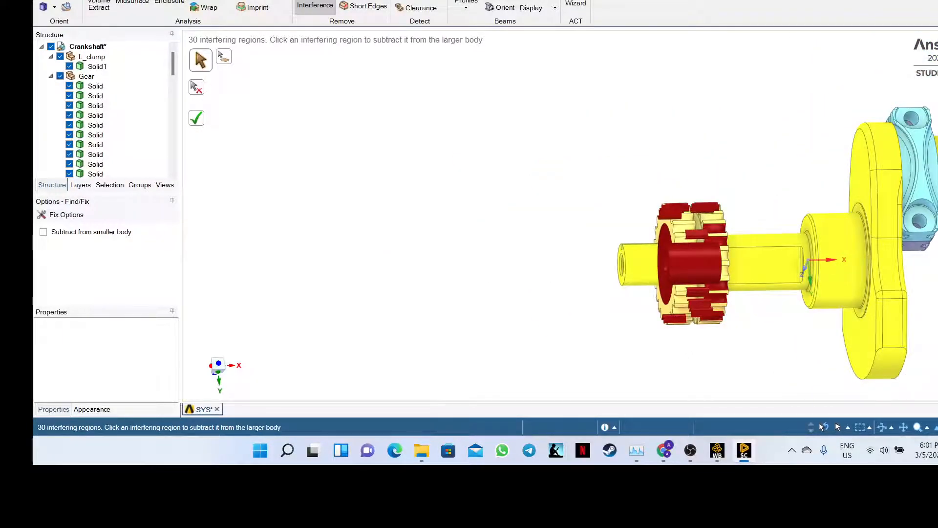
{"action": "scroll", "coordinate": [933, 308], "scroll_direction": "up", "scroll_amount": 2}
{"action": "scroll", "coordinate": [932, 308], "scroll_direction": "down", "scroll_amount": 3}
{"action": "scroll", "coordinate": [932, 308], "scroll_direction": "up", "scroll_amount": 4}
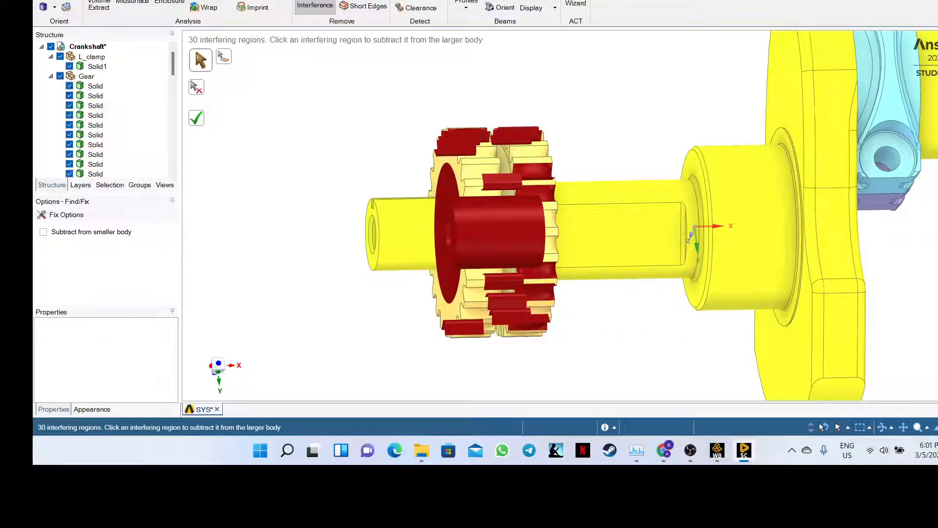
{"action": "scroll", "coordinate": [933, 302], "scroll_direction": "down", "scroll_amount": 3}
{"action": "middle_click_drag", "start_coordinate": [933, 303], "coordinate": [933, 271]}
{"action": "scroll", "coordinate": [933, 271], "scroll_direction": "up", "scroll_amount": 3}
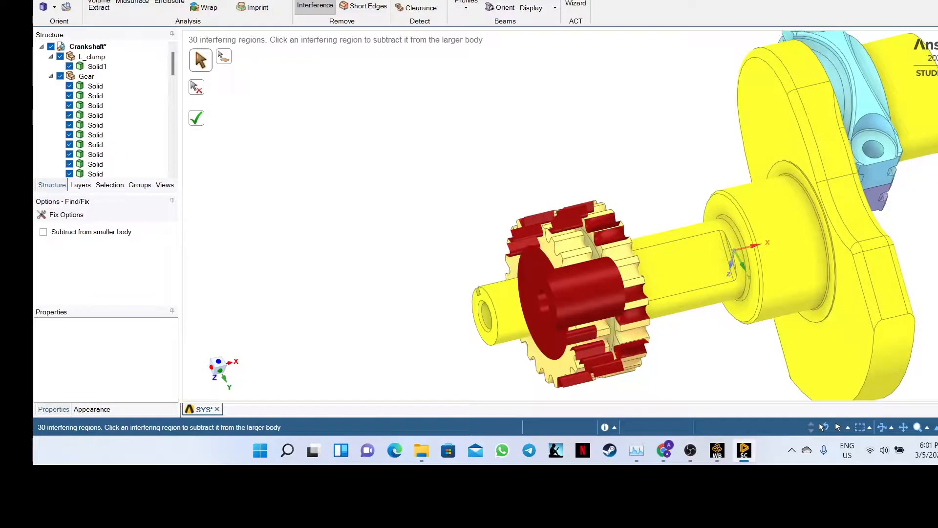
{"action": "scroll", "coordinate": [932, 272], "scroll_direction": "up", "scroll_amount": 1}
{"action": "scroll", "coordinate": [931, 270], "scroll_direction": "down", "scroll_amount": 2}
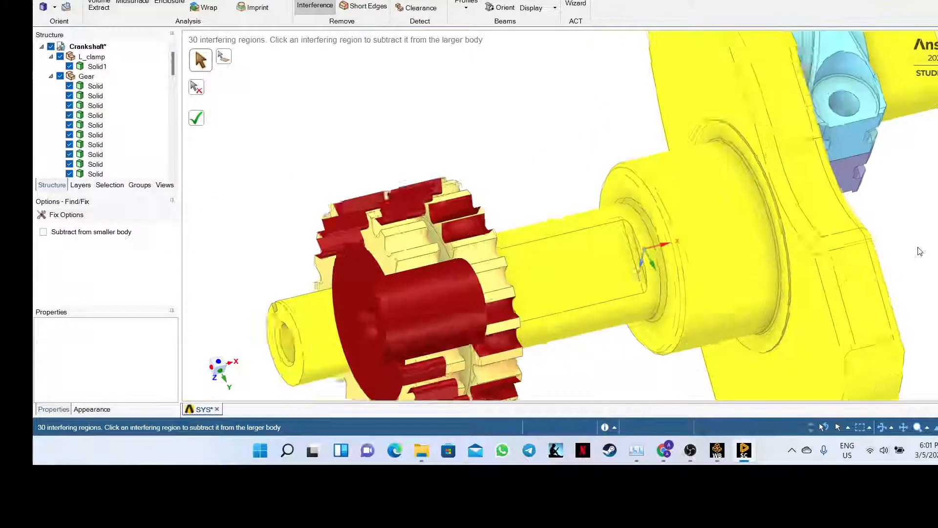
{"action": "scroll", "coordinate": [932, 270], "scroll_direction": "up", "scroll_amount": 3}
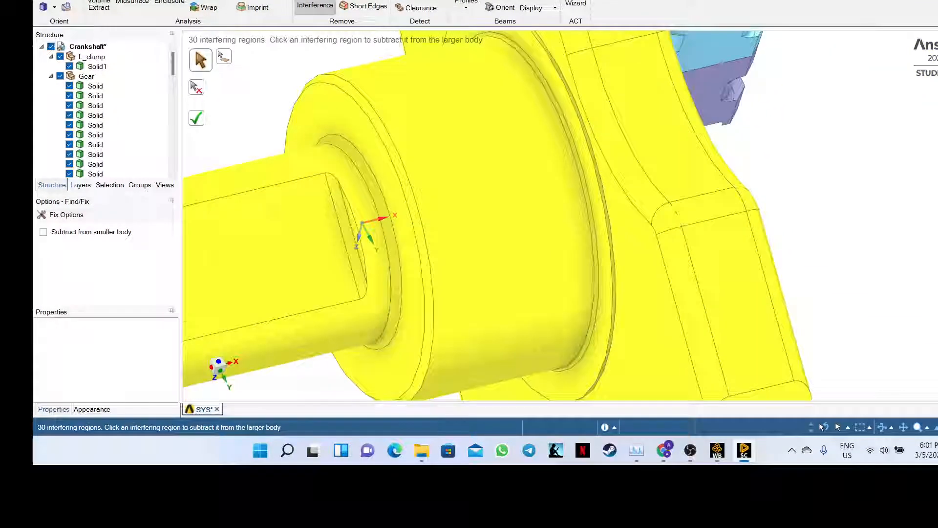
{"action": "scroll", "coordinate": [892, 259], "scroll_direction": "down", "scroll_amount": 4}
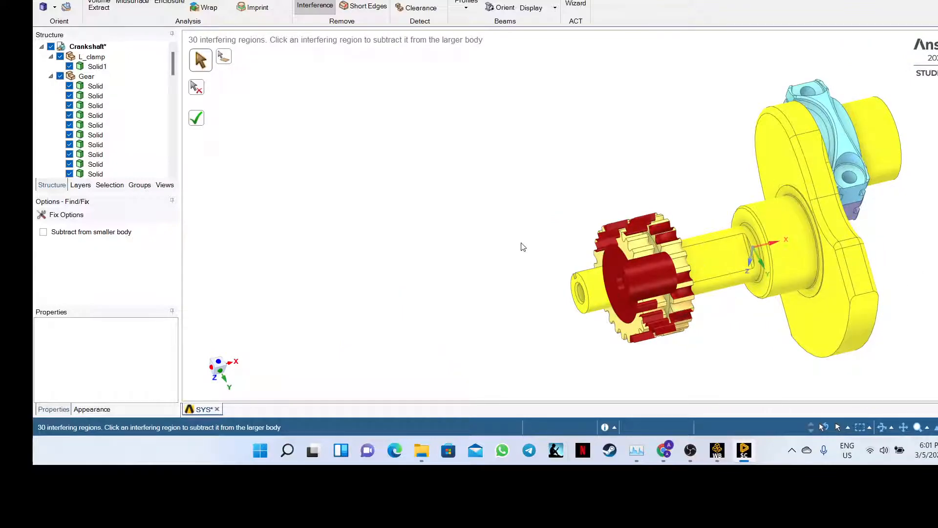
{"action": "scroll", "coordinate": [489, 243], "scroll_direction": "down", "scroll_amount": 3}
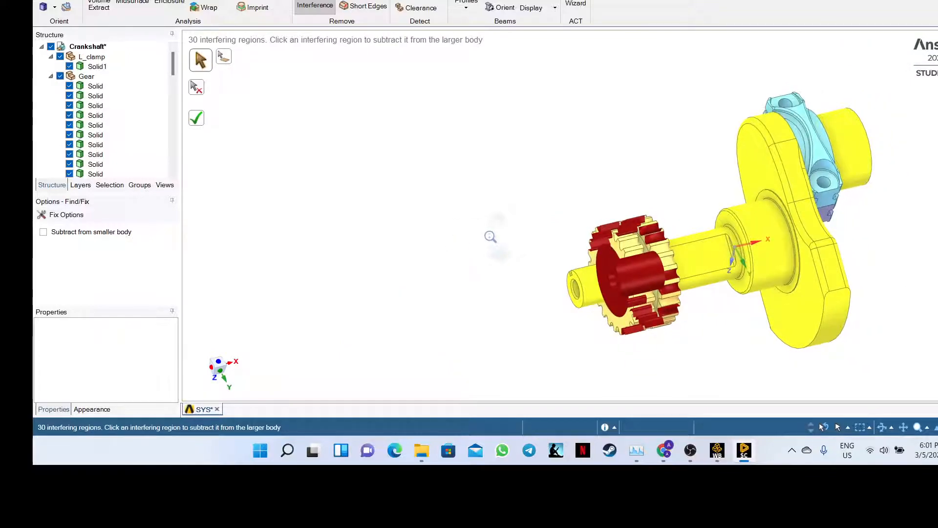
{"action": "middle_click_drag", "start_coordinate": [491, 236], "coordinate": [527, 236], "text": "shift"}
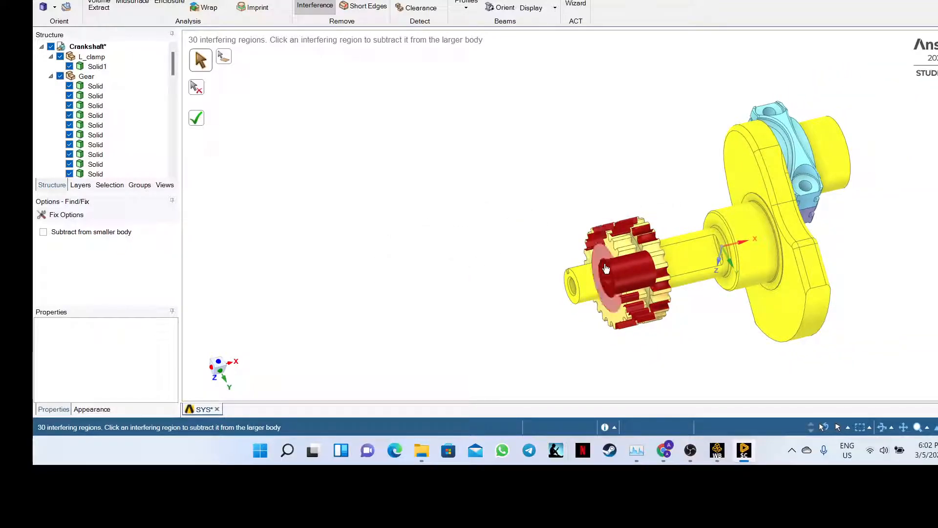
{"action": "left_click", "coordinate": [625, 273]}
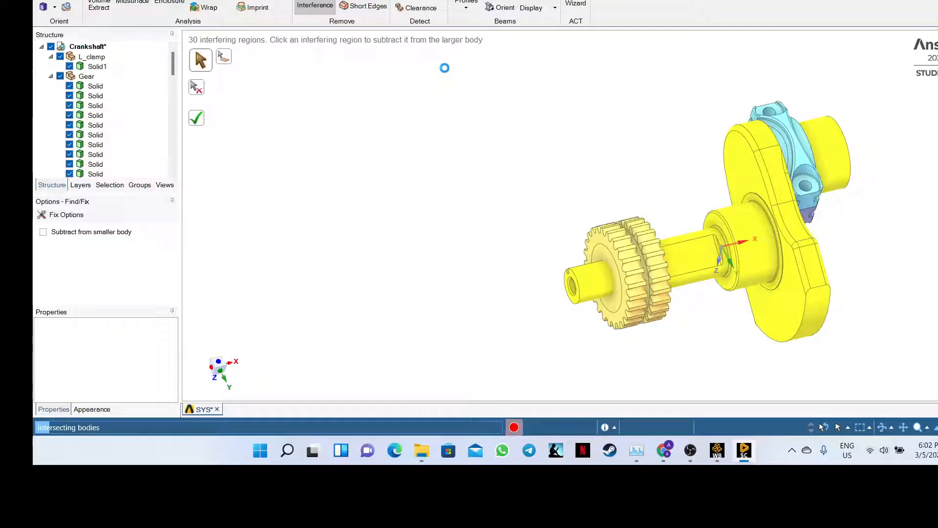
- Bring the Teams meeting window in Chrome to the front
{"action": "left_click", "coordinate": [663, 450]}
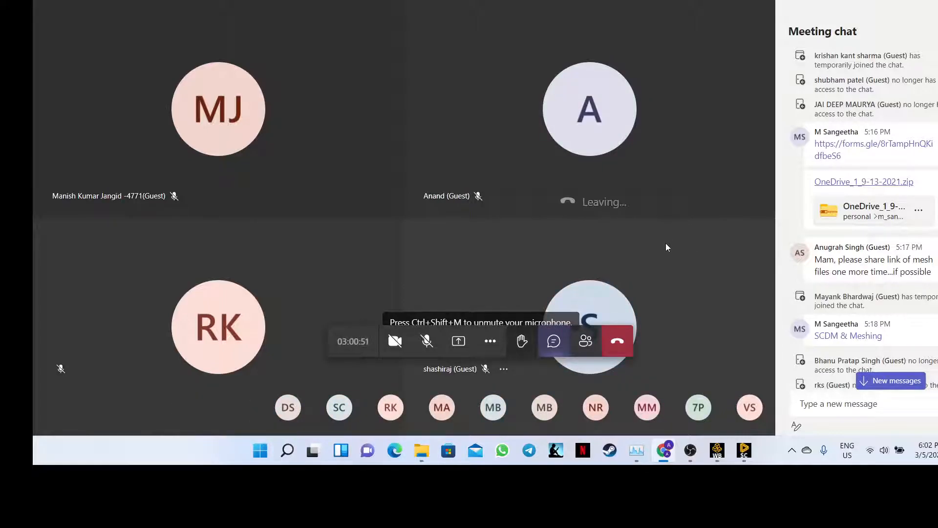
- Hang up the Teams call and switch to the Feedback Form browser tab
{"action": "left_click", "coordinate": [619, 341]}
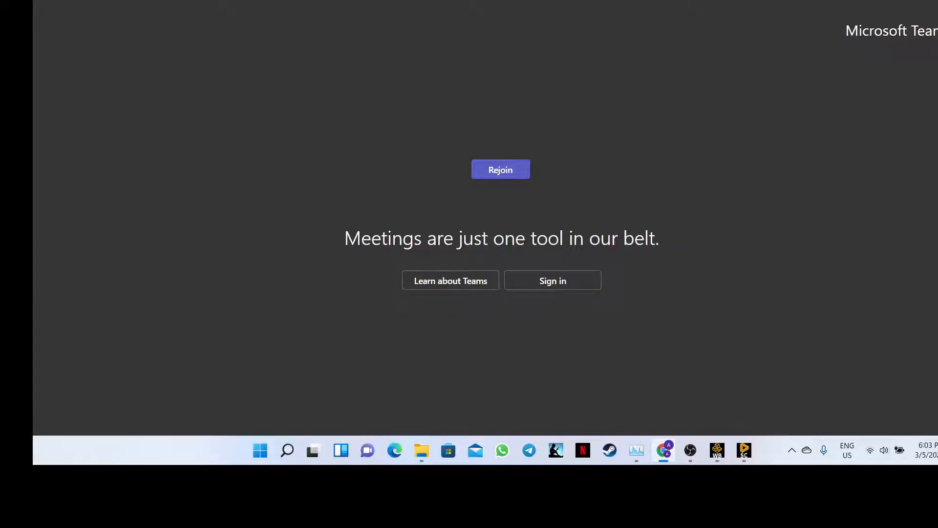
{"action": "left_click", "coordinate": [254, 0]}
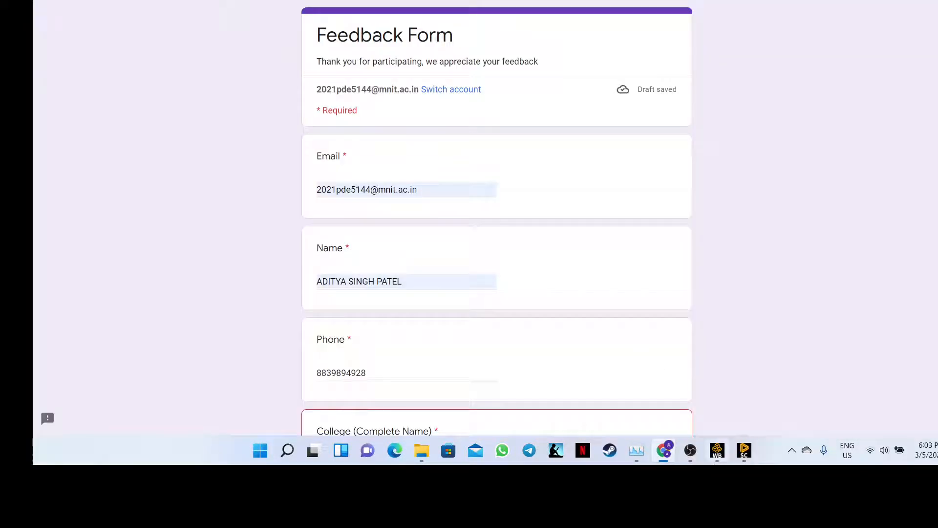